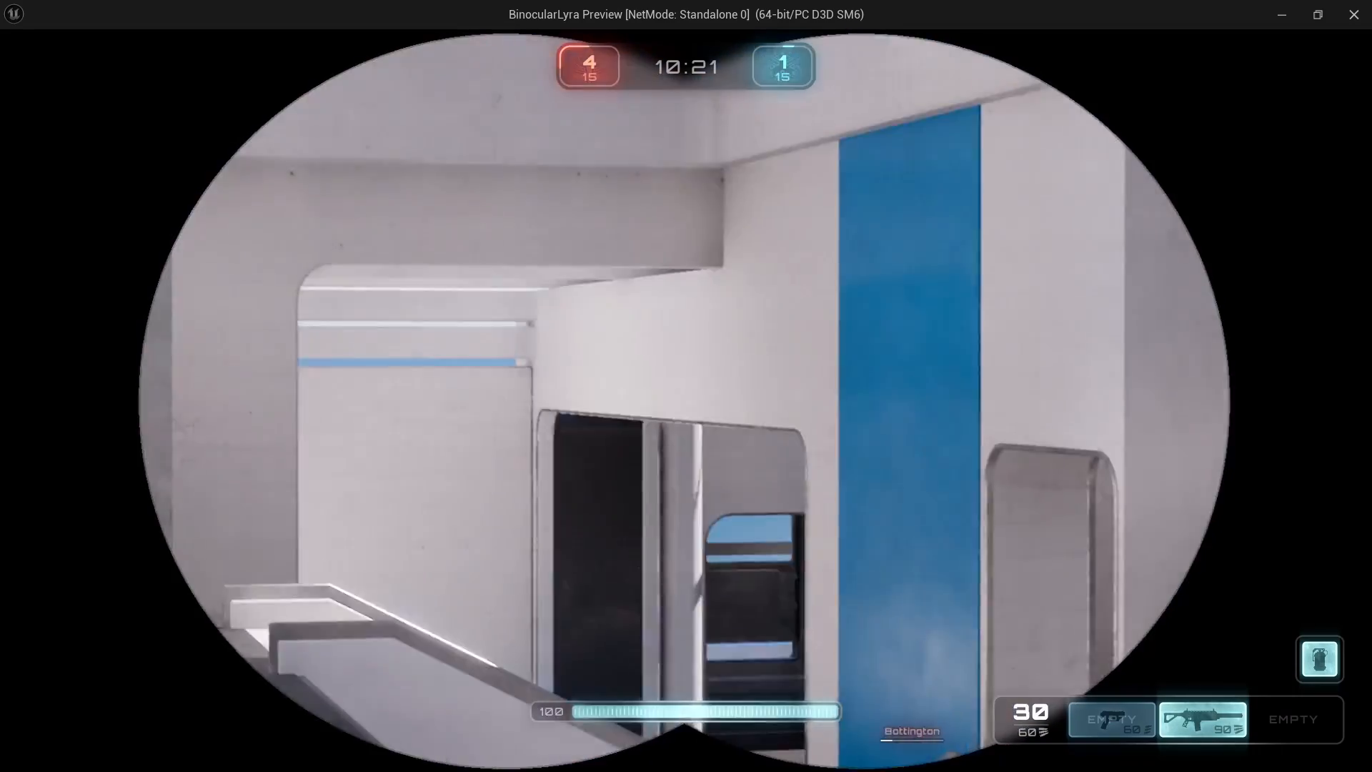
- Switch the binocular view on and off repeatedly in the running preview while looking around the level
key(b)
key(b)
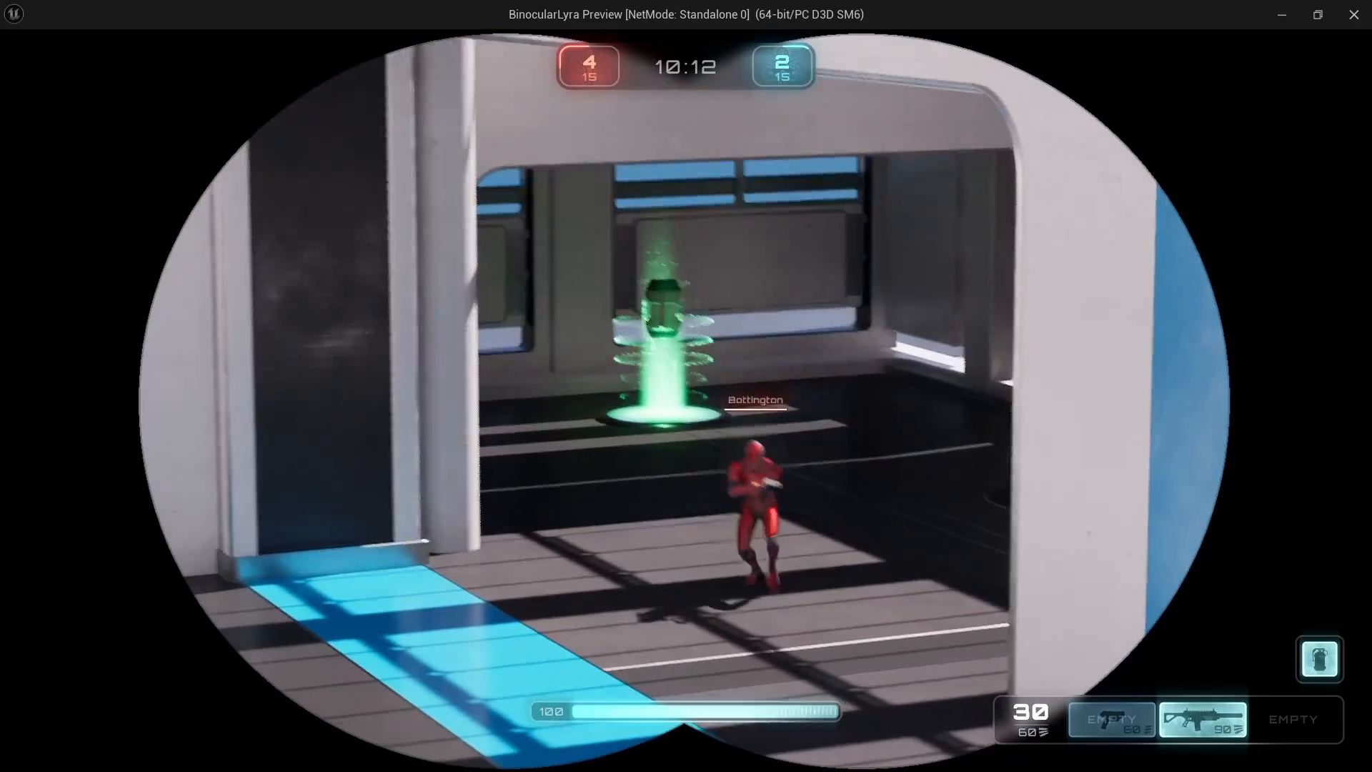
key(b)
key(b)
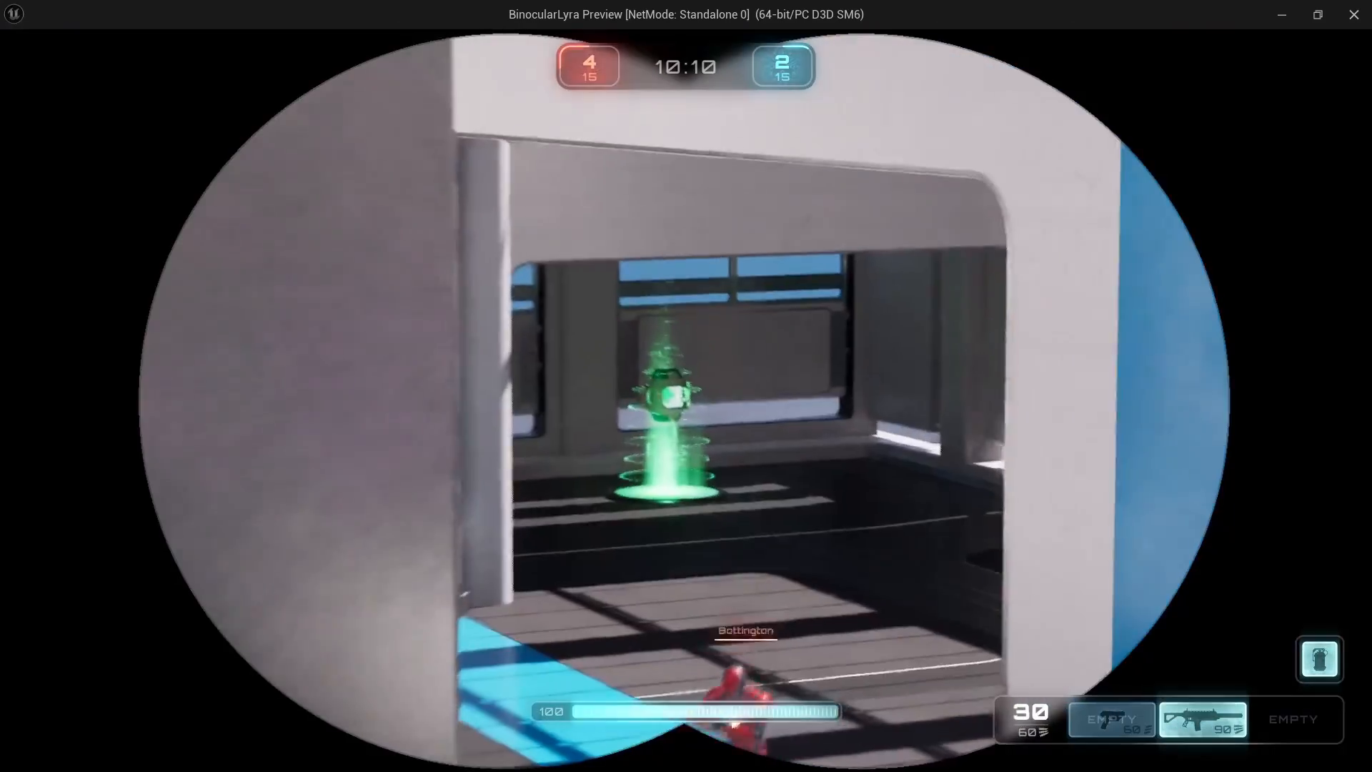
key(b)
key(b)
key(b)
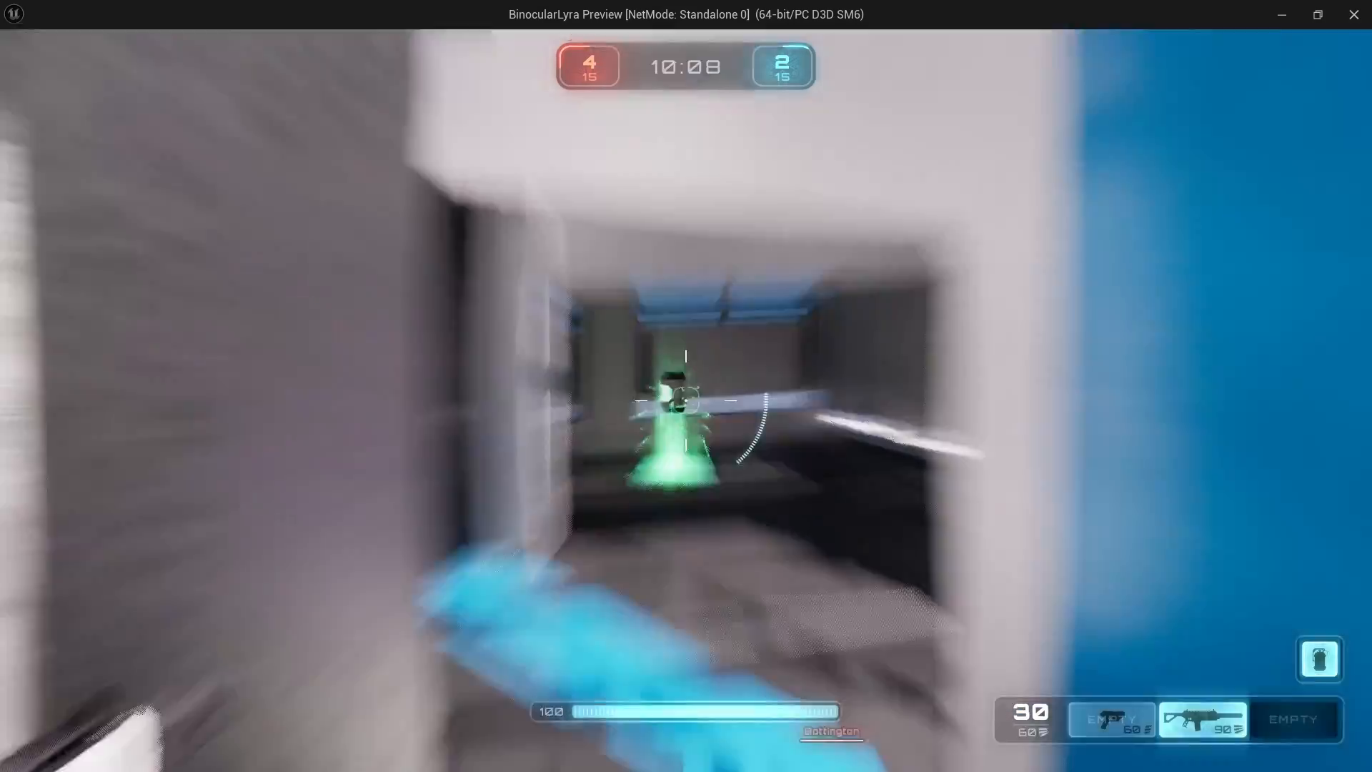
key(b)
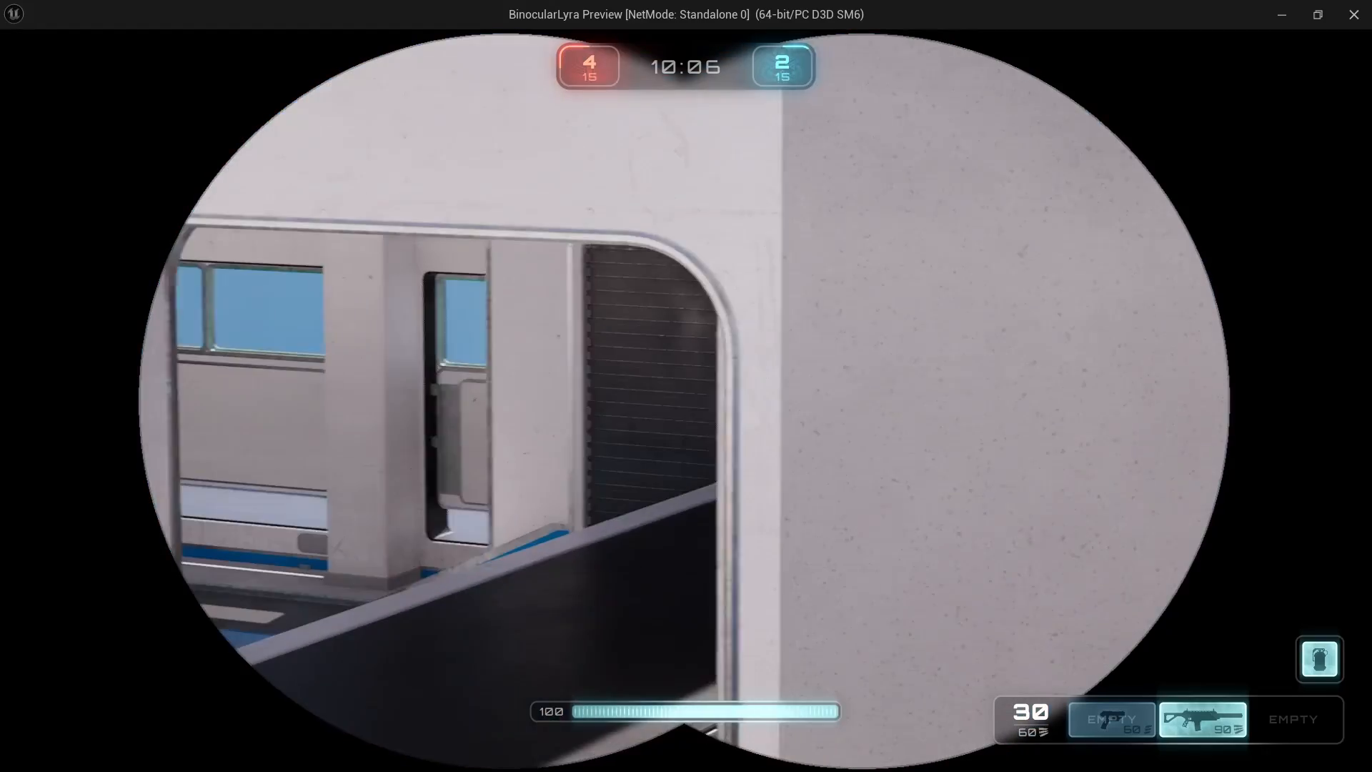
key(b)
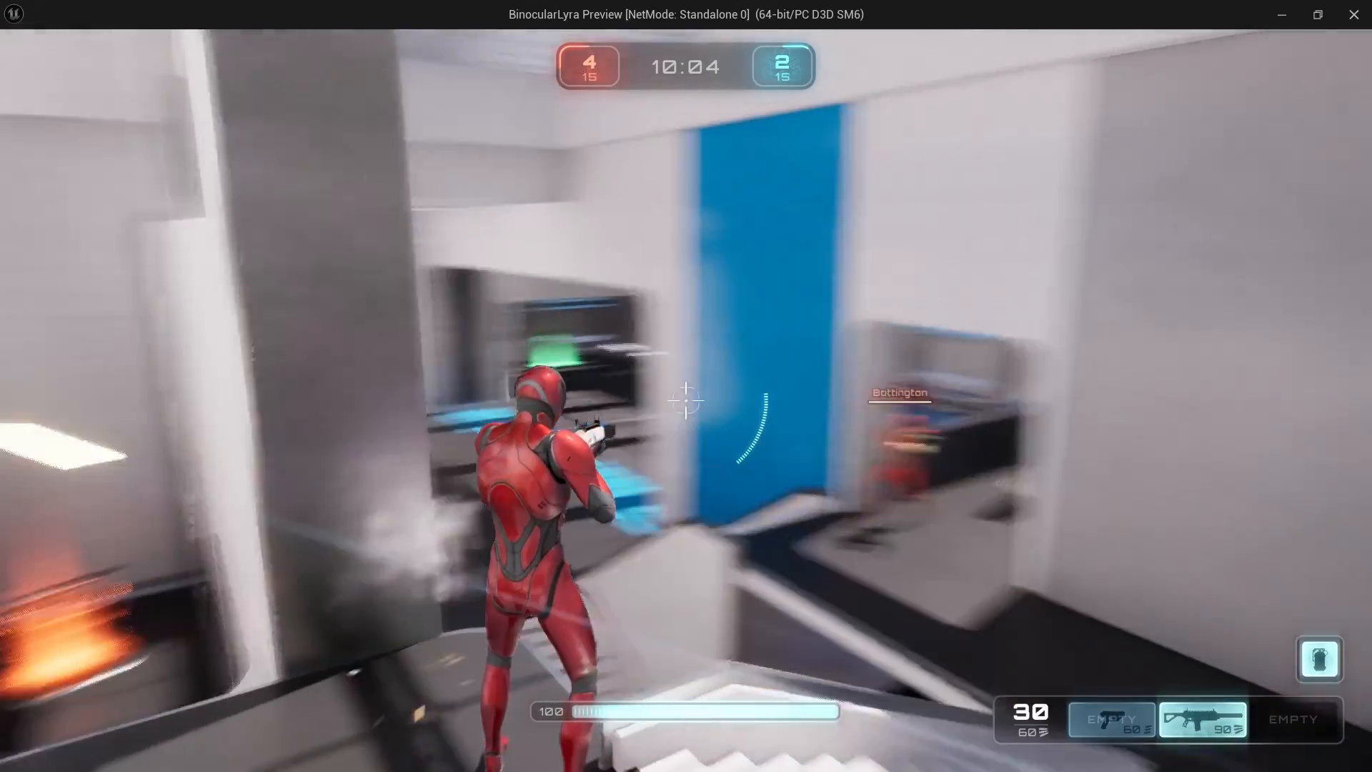
- Run the character along the walkway and up the stairs to the upper floor, checking the binocular view there
key(w)
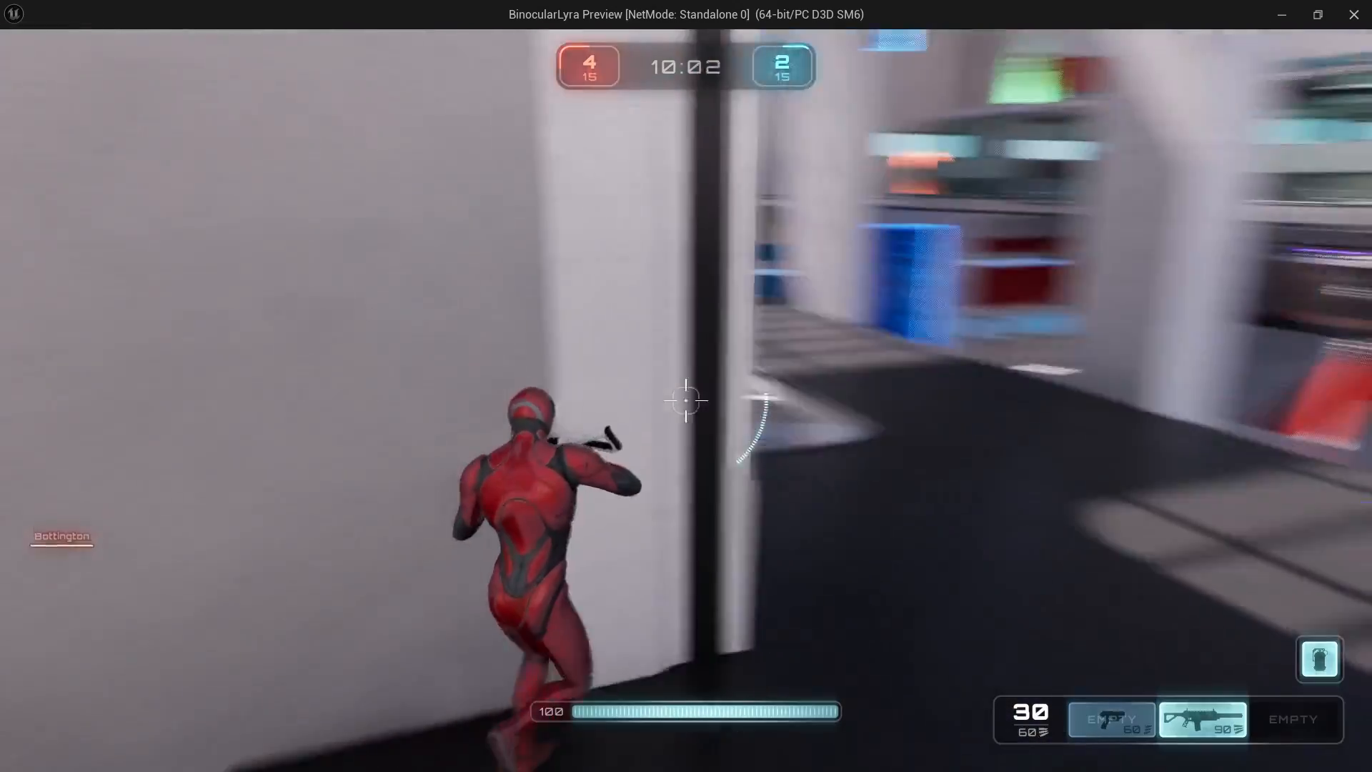
key(w)
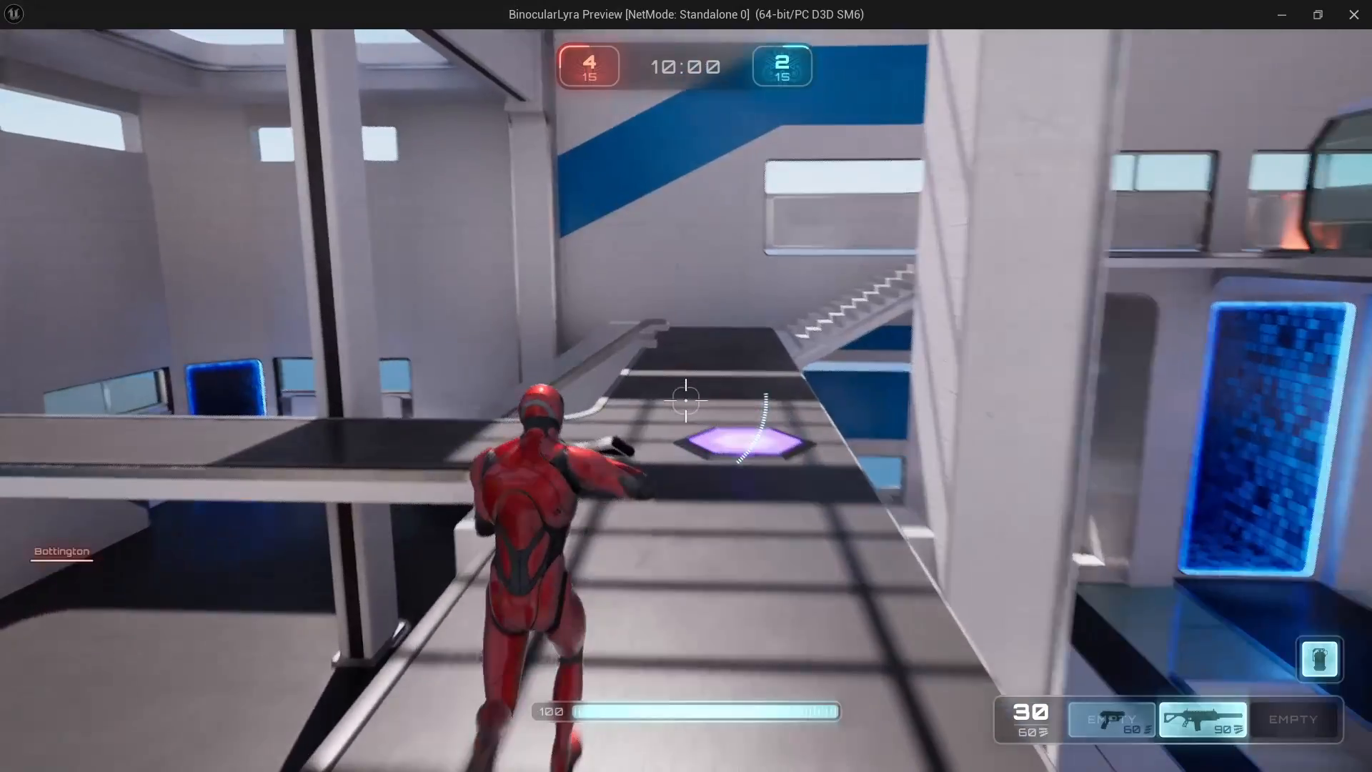
key(w)
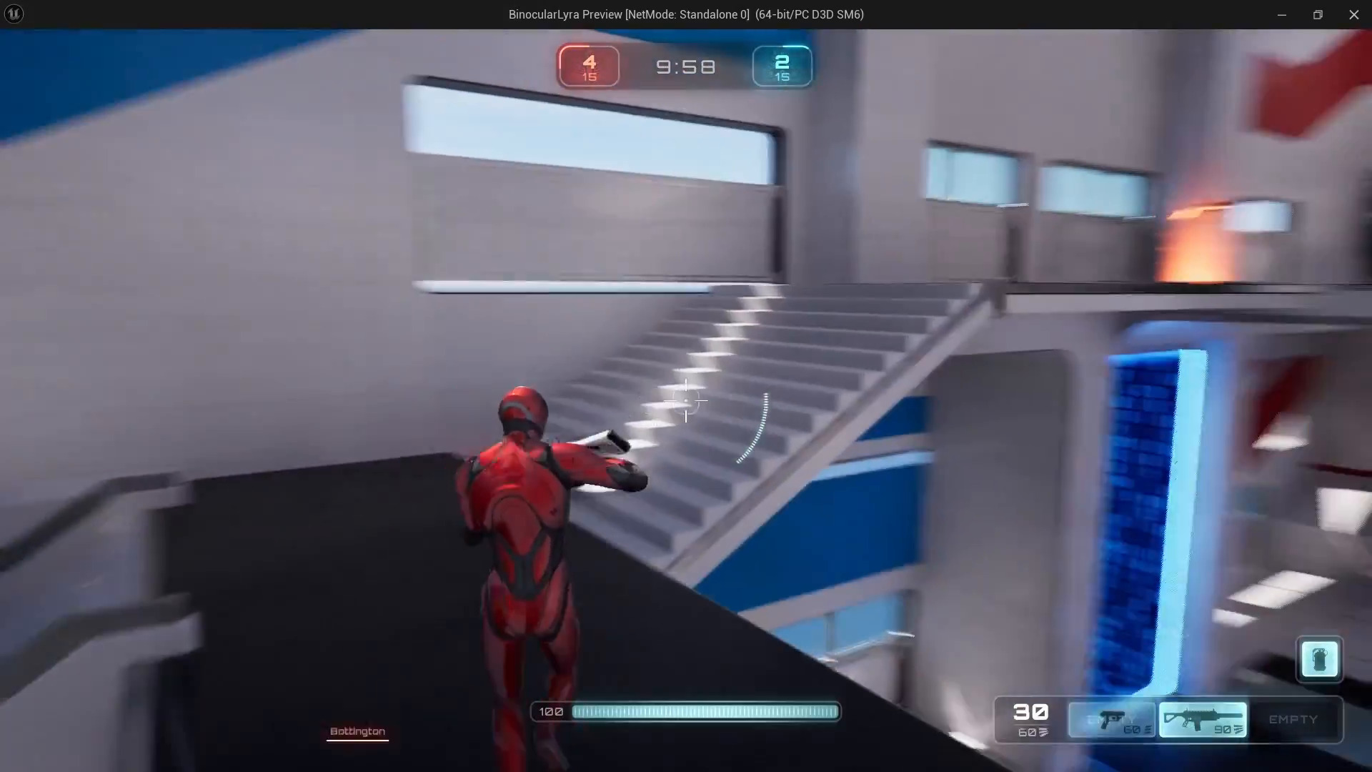
key(w)
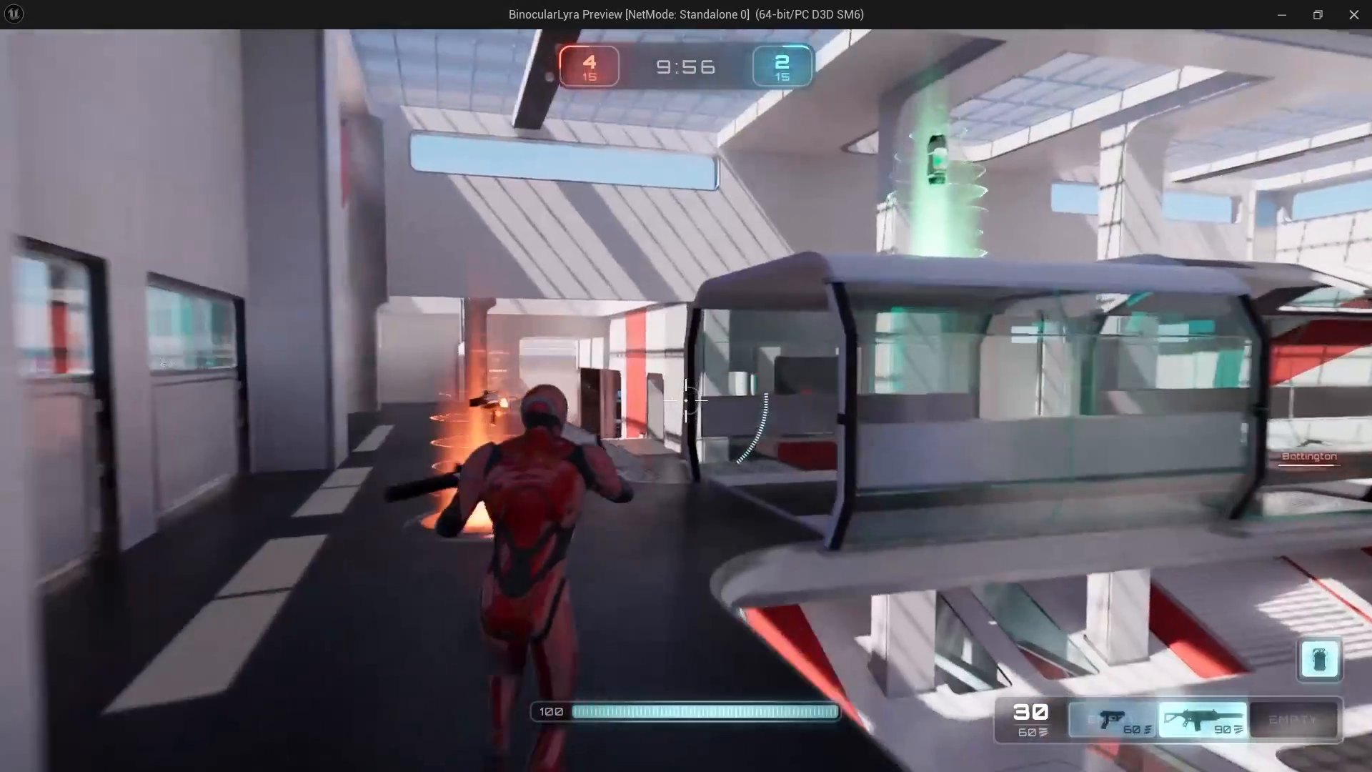
key(b)
key(w)
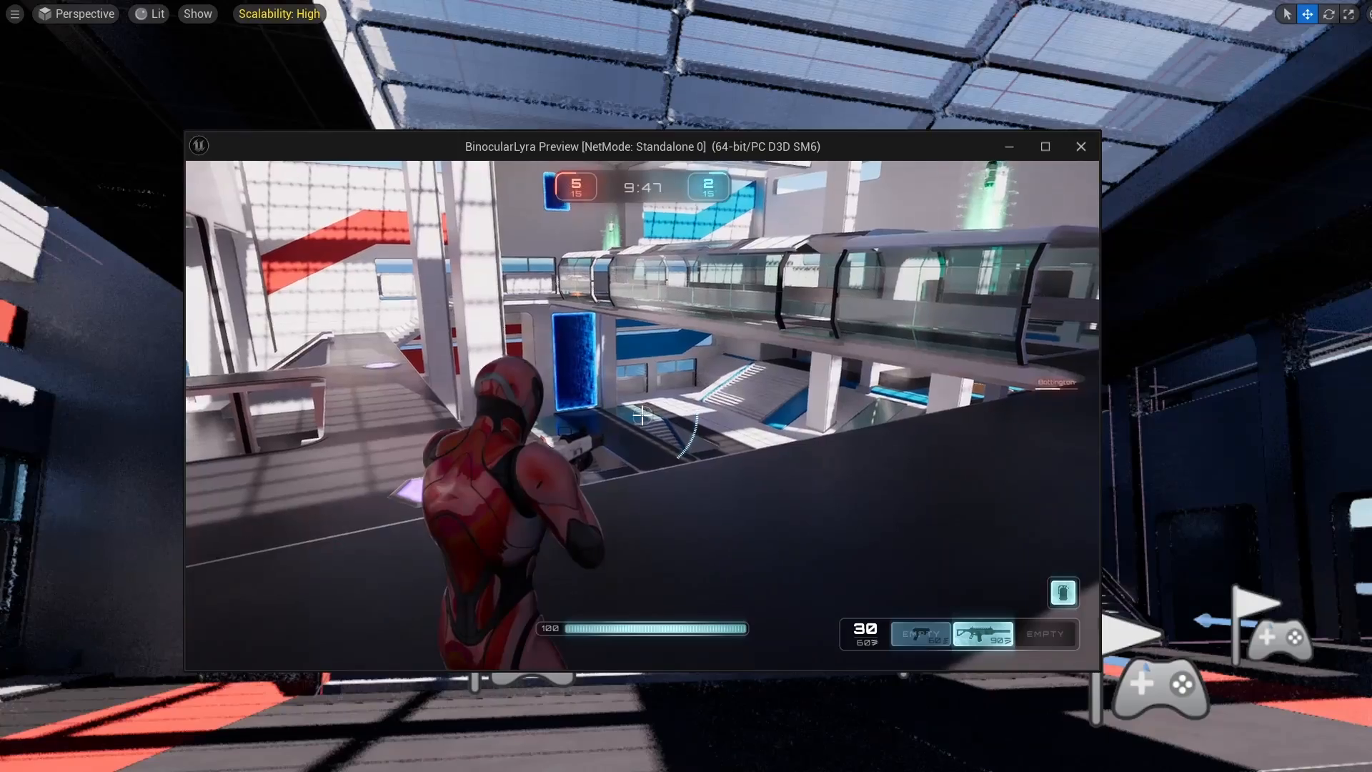
- Enter the binocular view and resize the preview window wider to examine how the overlay scales
key(b)
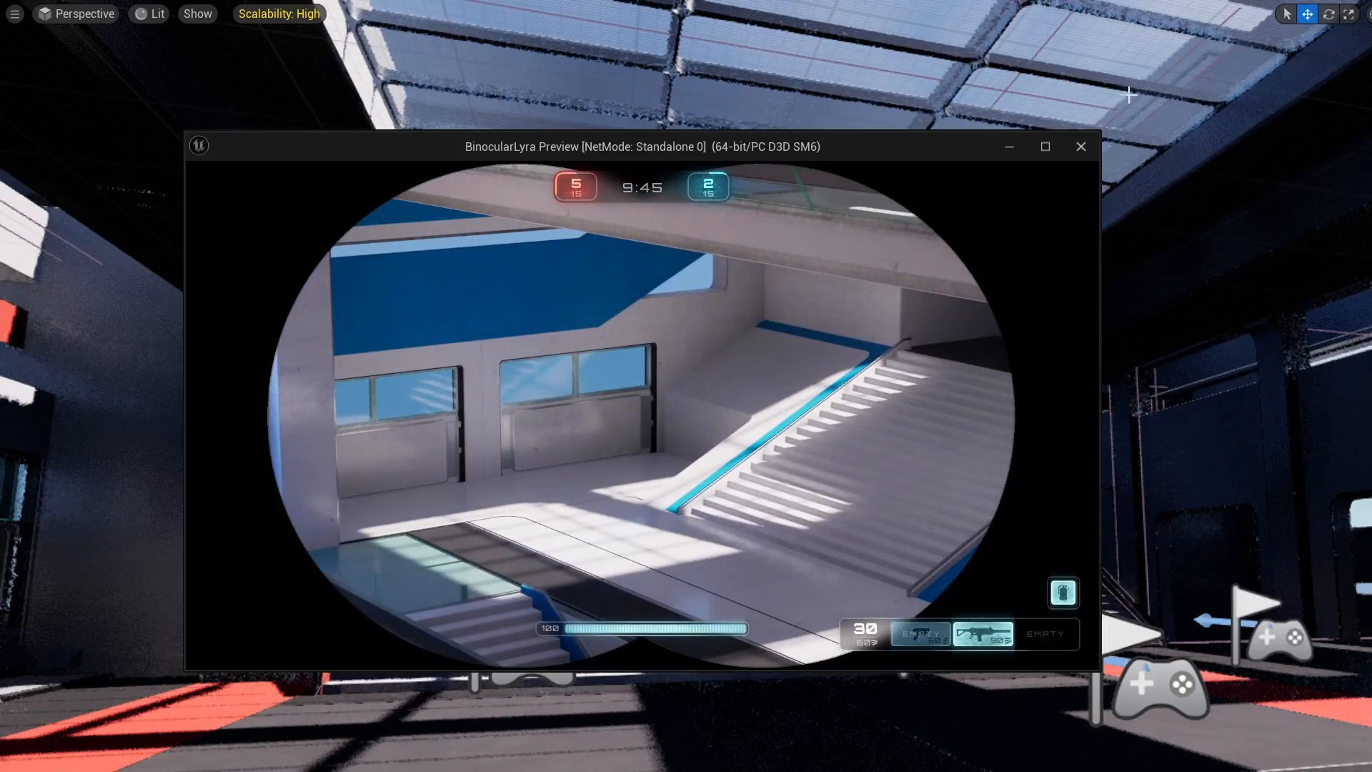
drag(1098, 132, 1366, 177)
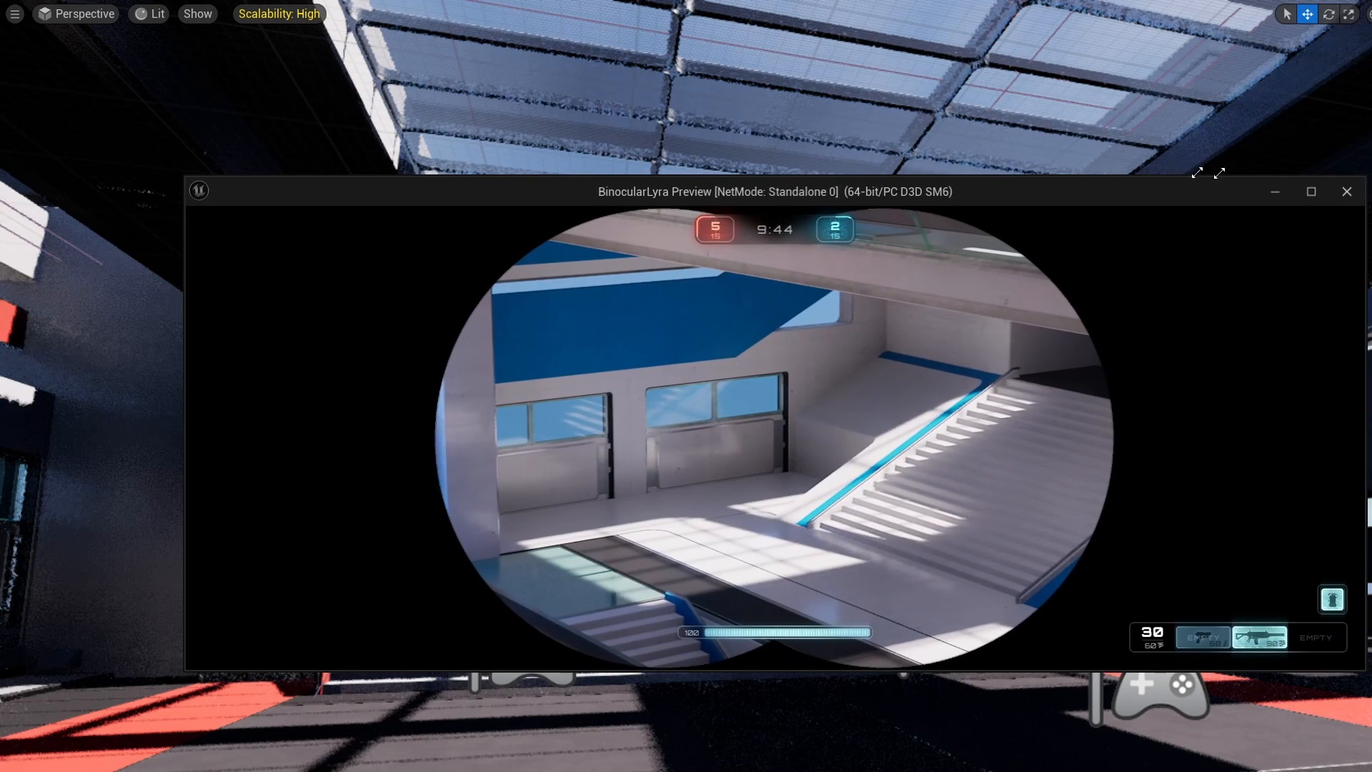
mouse_move(322, 147)
mouse_down()
mouse_move(336, 156)
mouse_move(316, 163)
mouse_up()
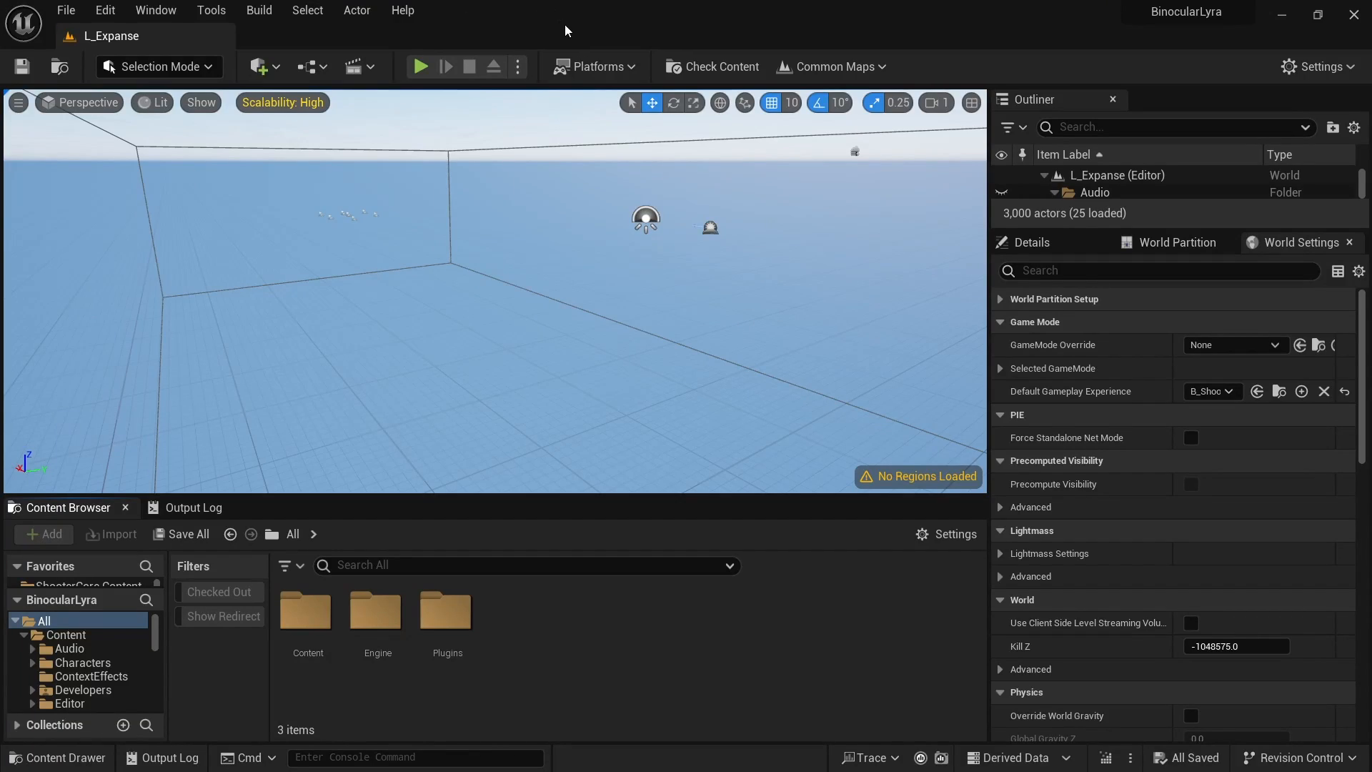
click(837, 67)
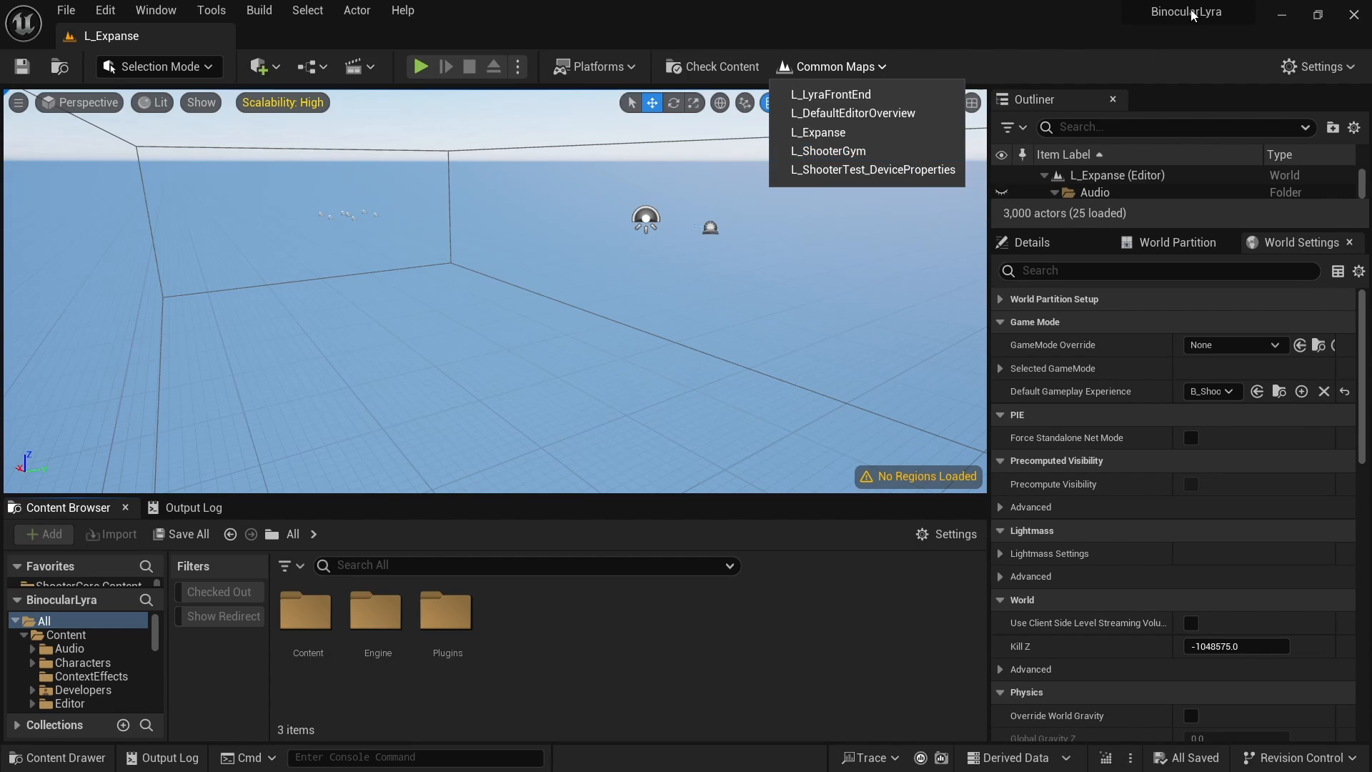
mouse_move(1159, 23)
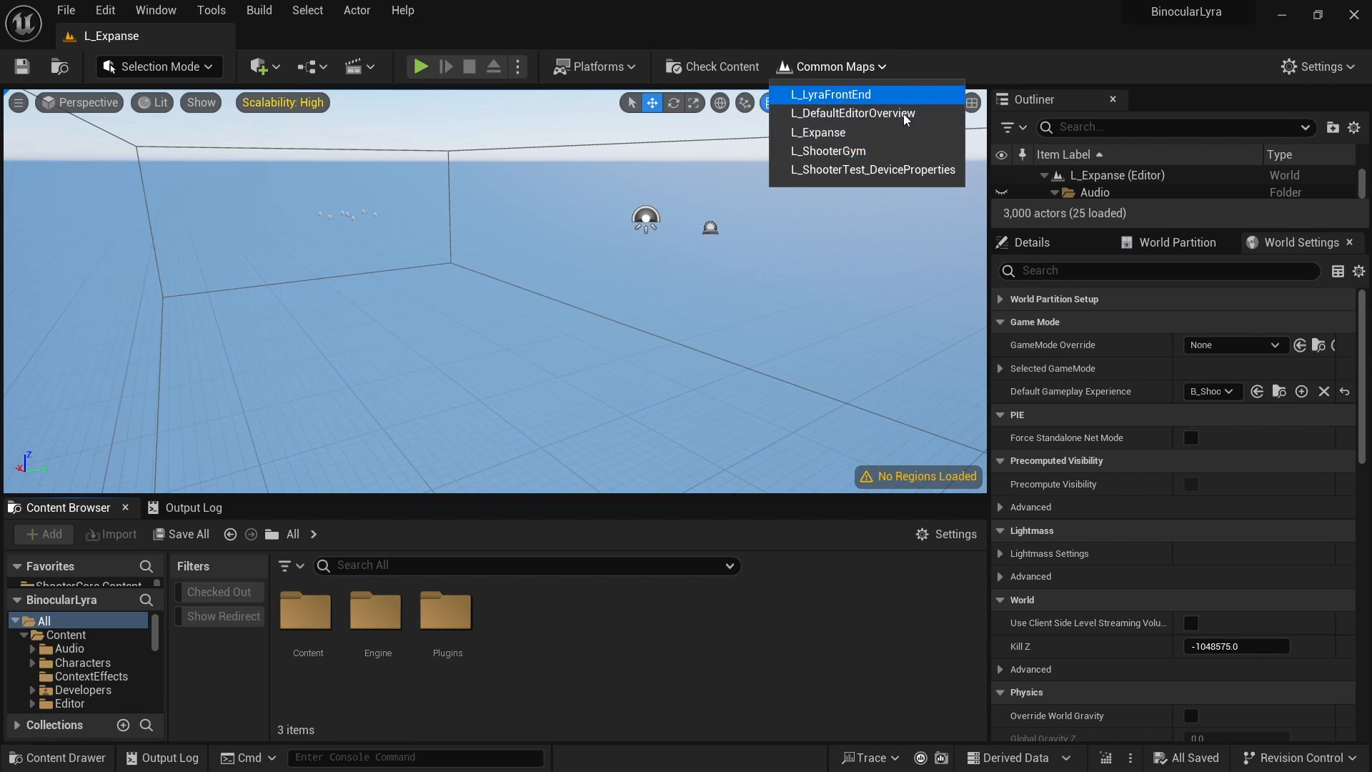
click(103, 13)
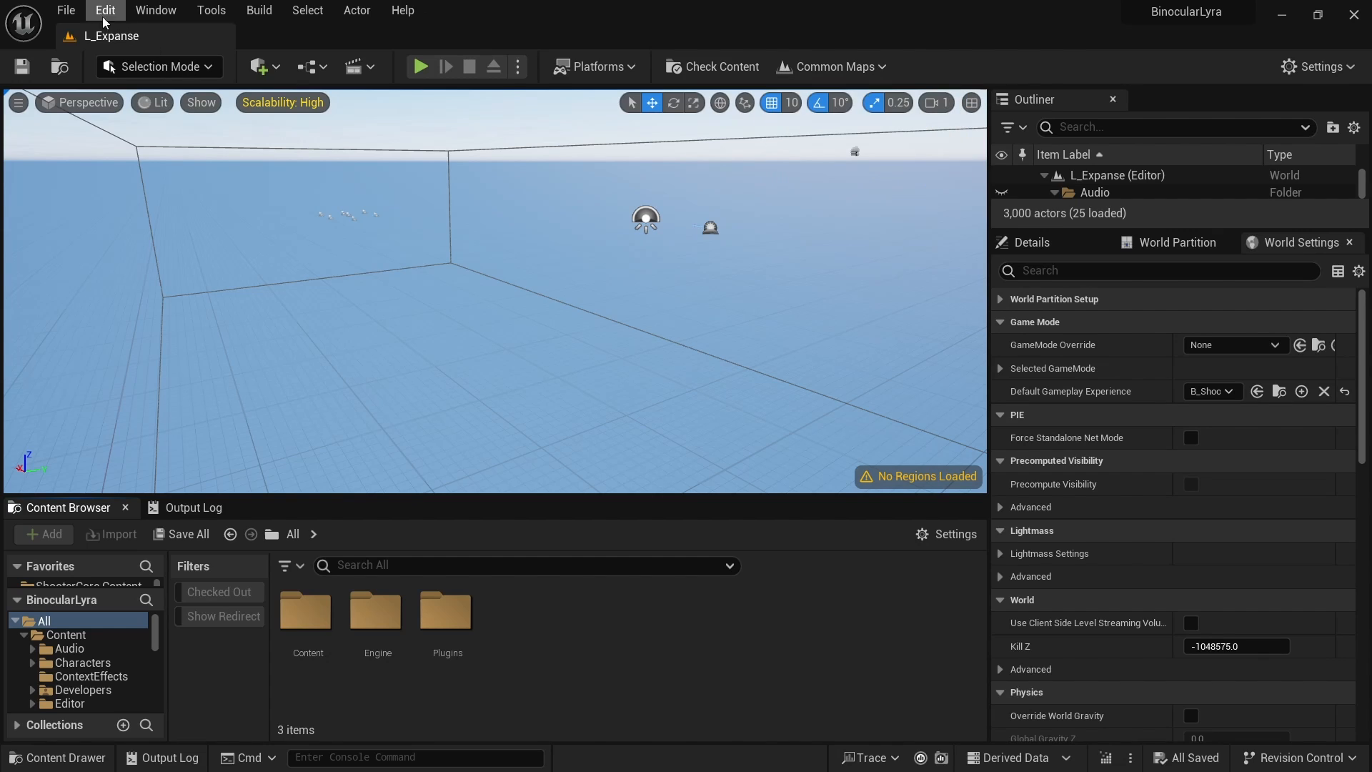
click(208, 12)
mouse_move(154, 17)
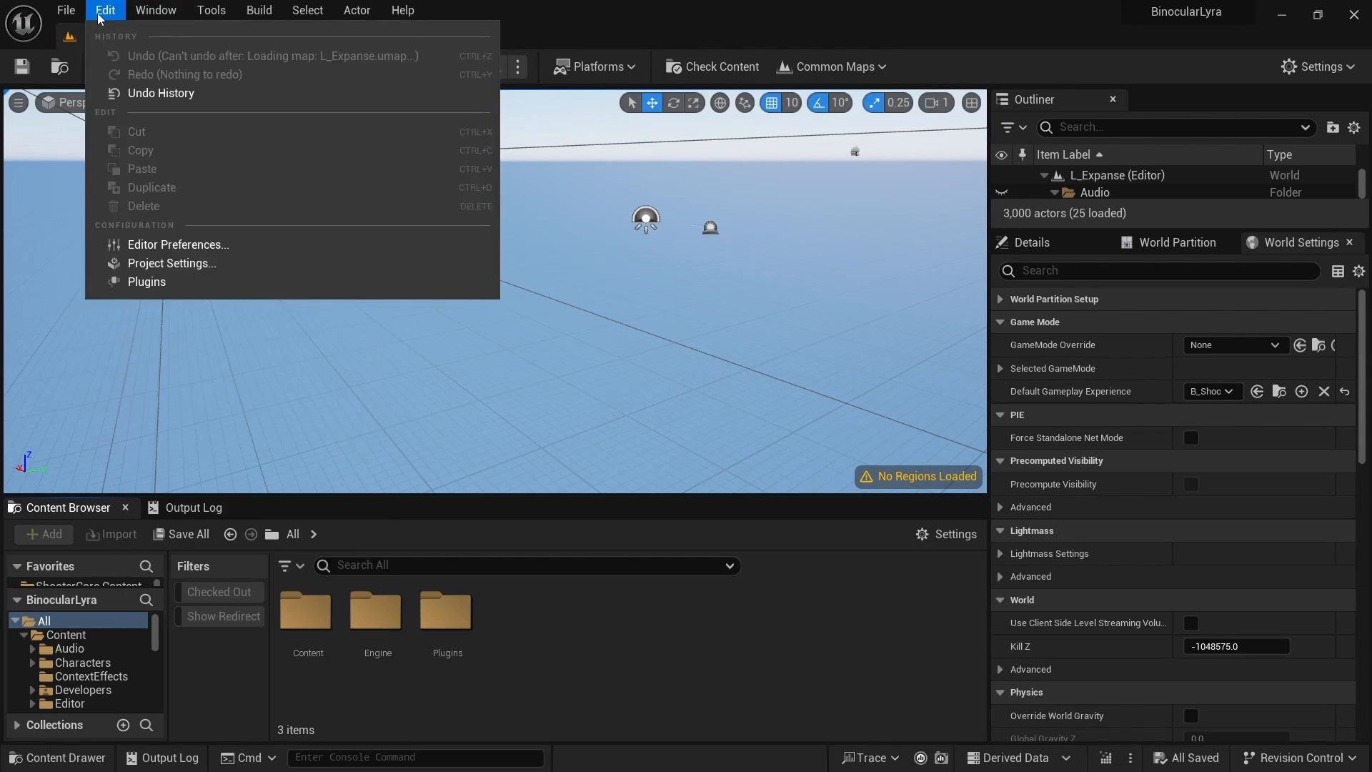
click(158, 15)
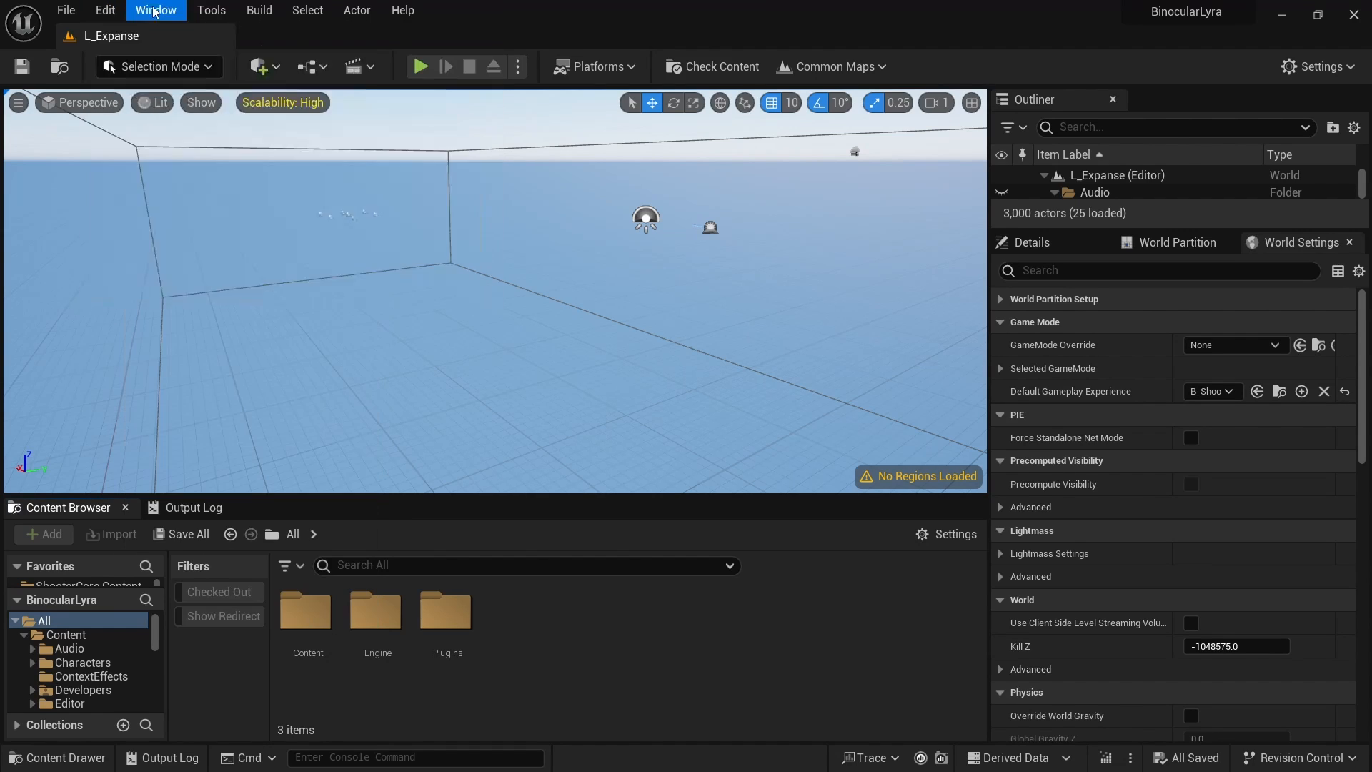
click(162, 16)
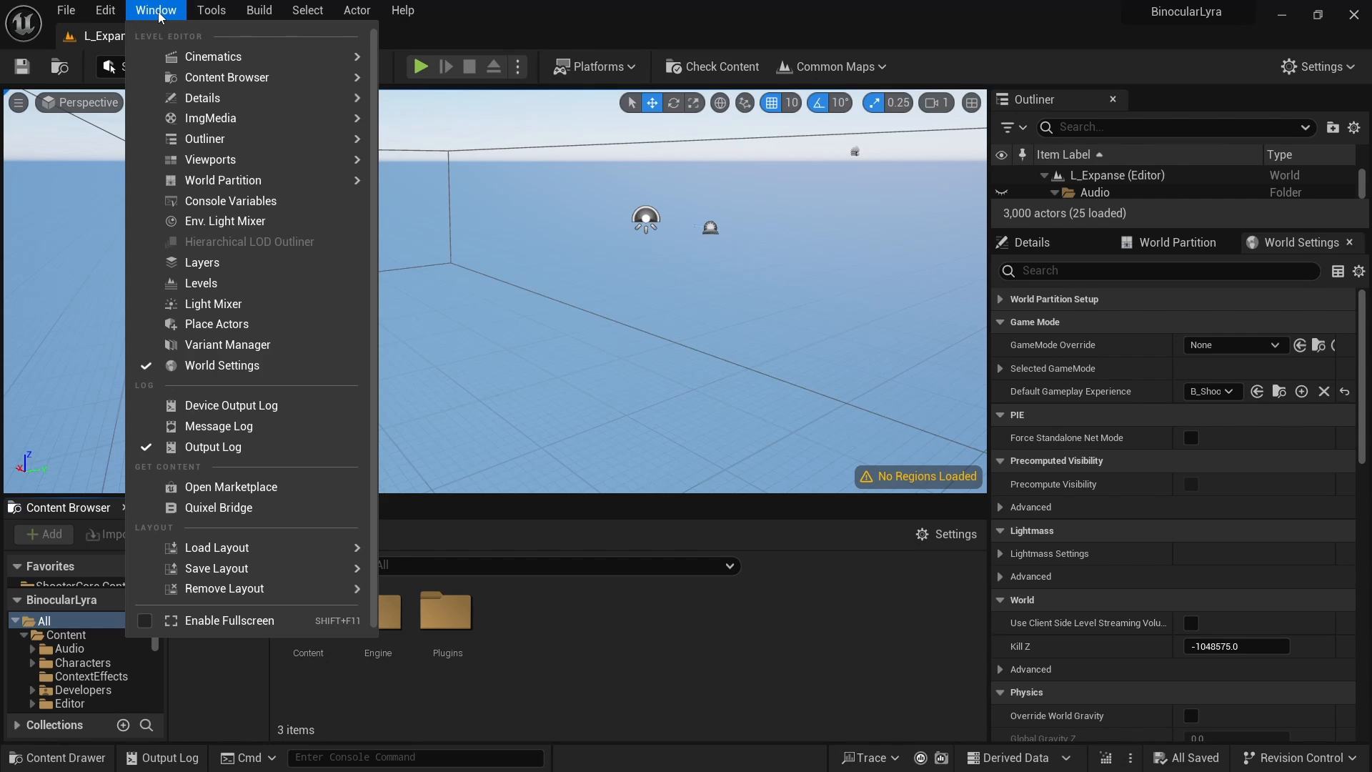
click(156, 14)
click(156, 14)
click(157, 15)
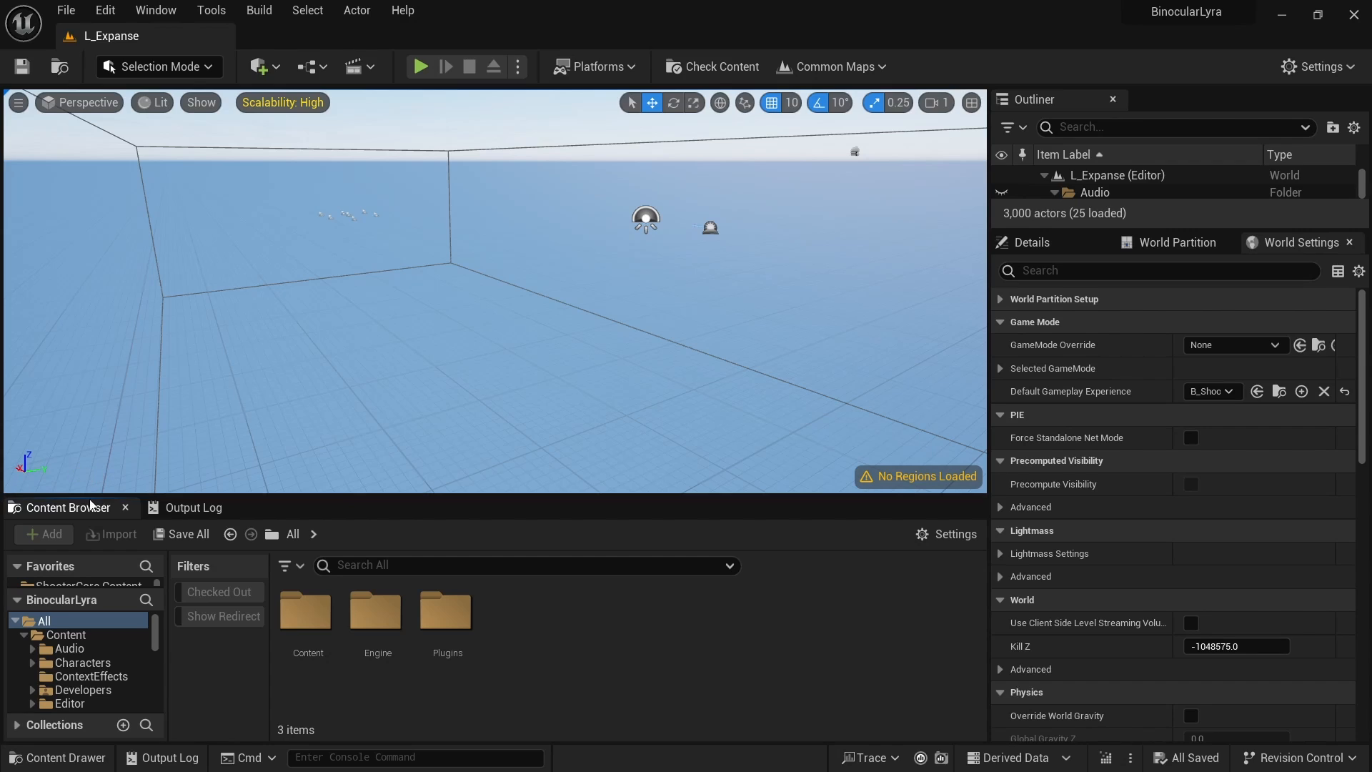
- Open the Console Variables editor, add LyraCheat.StartInGodMode and set it to true
click(156, 14)
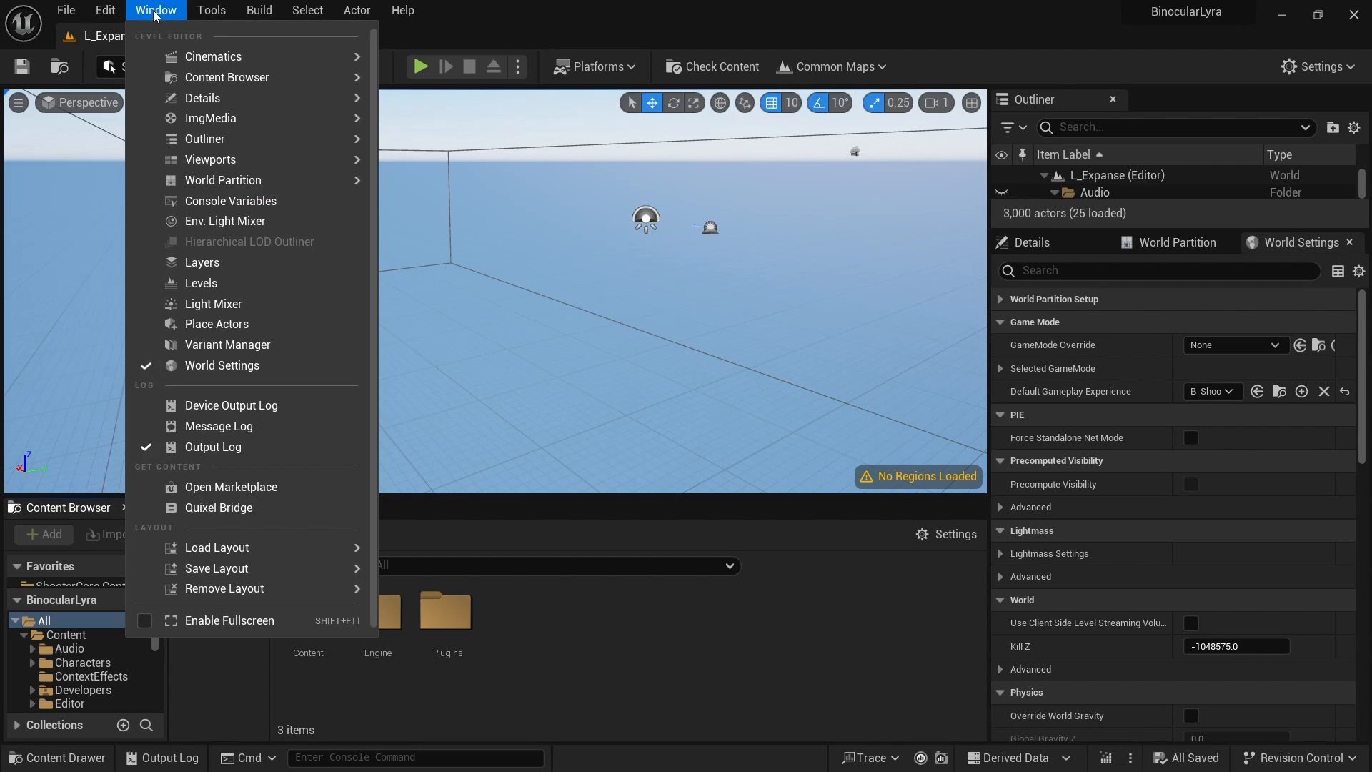
click(270, 202)
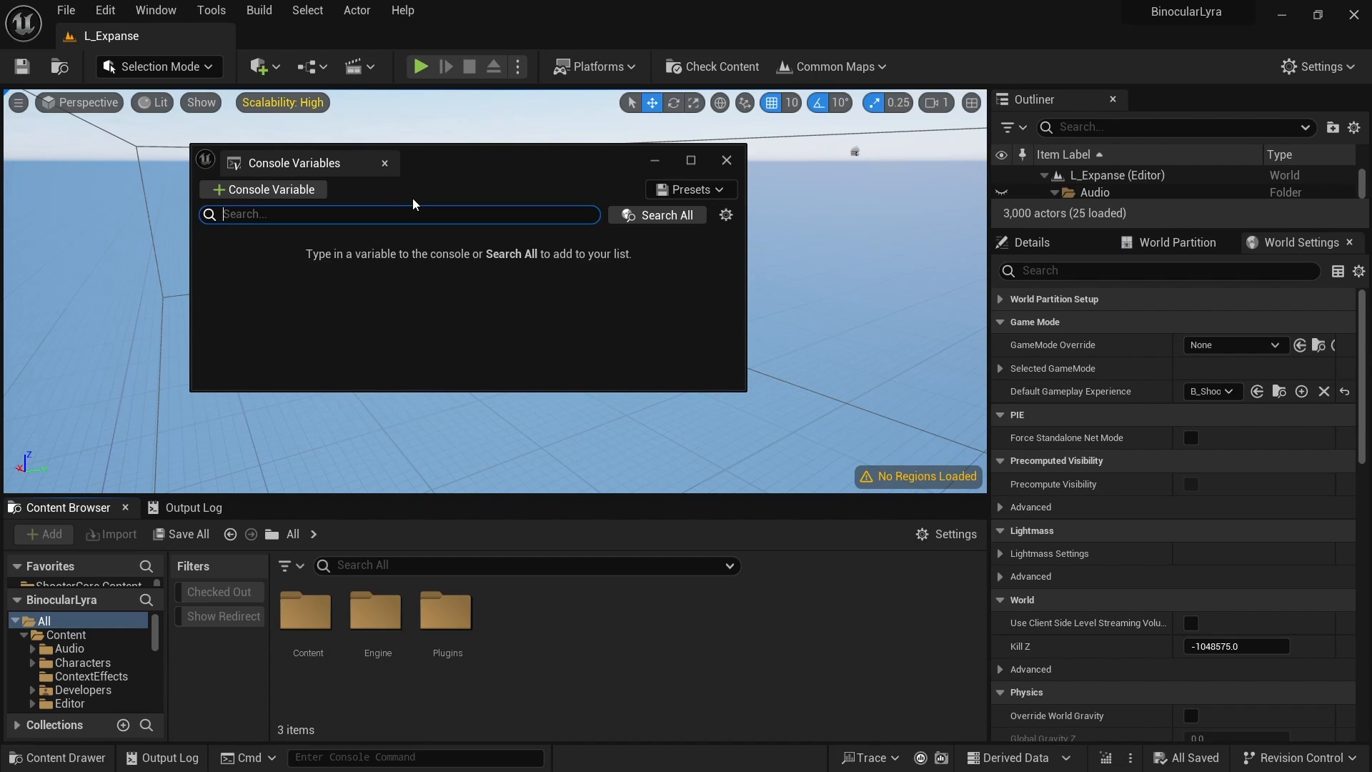
click(244, 190)
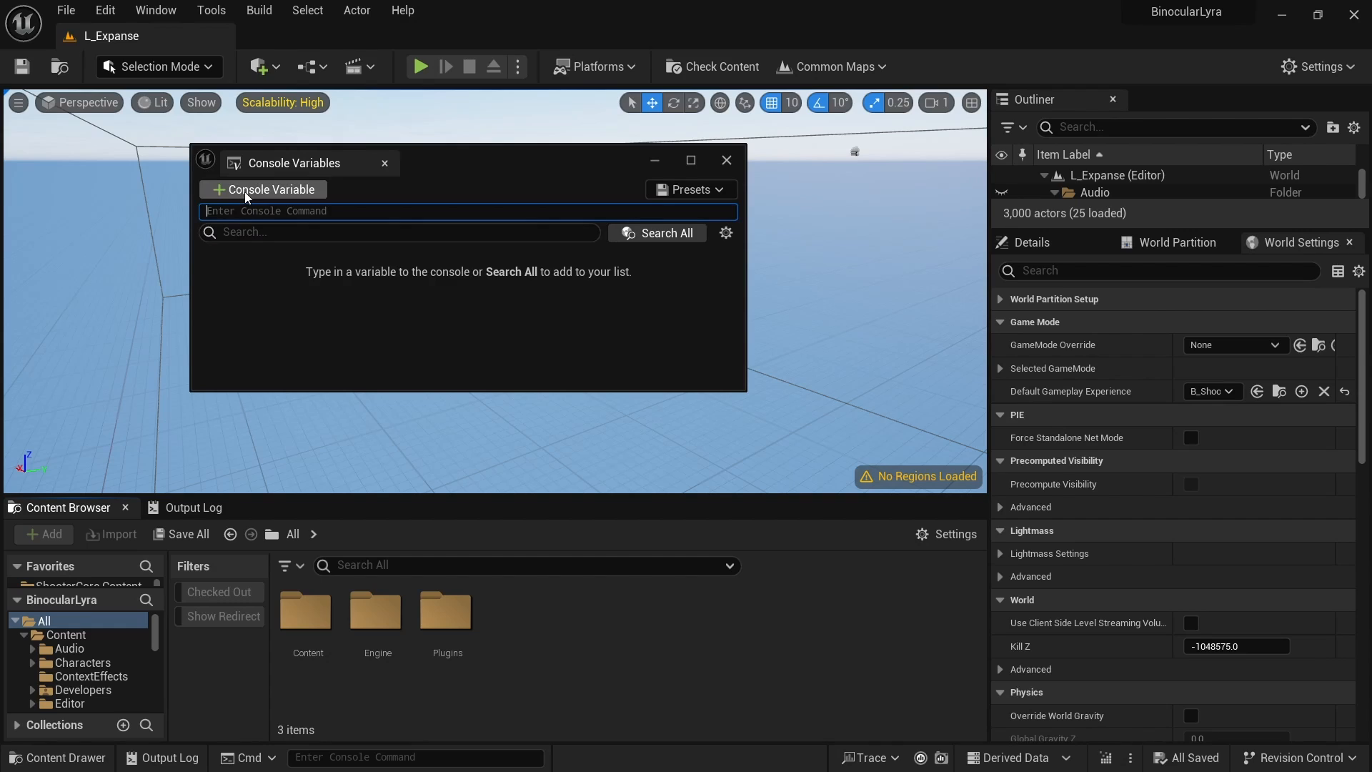
text(god)
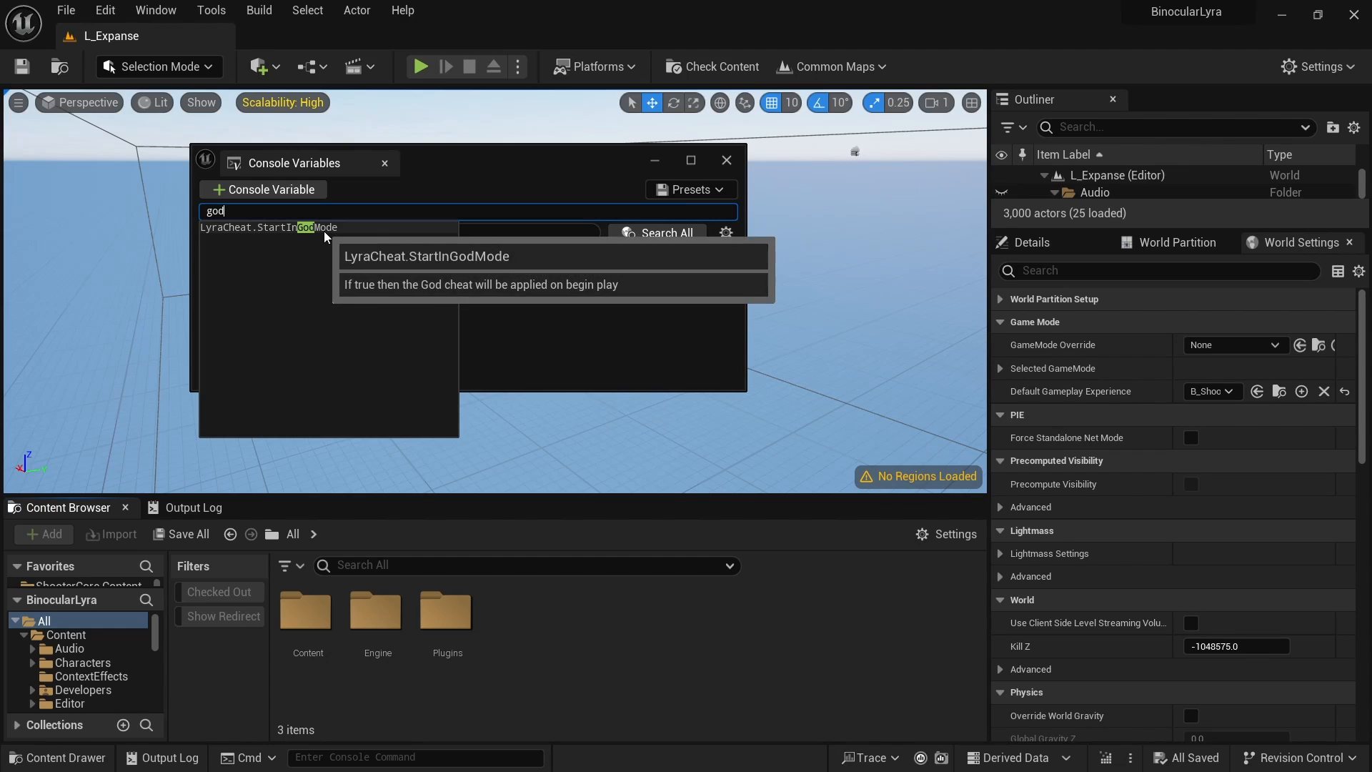
click(266, 229)
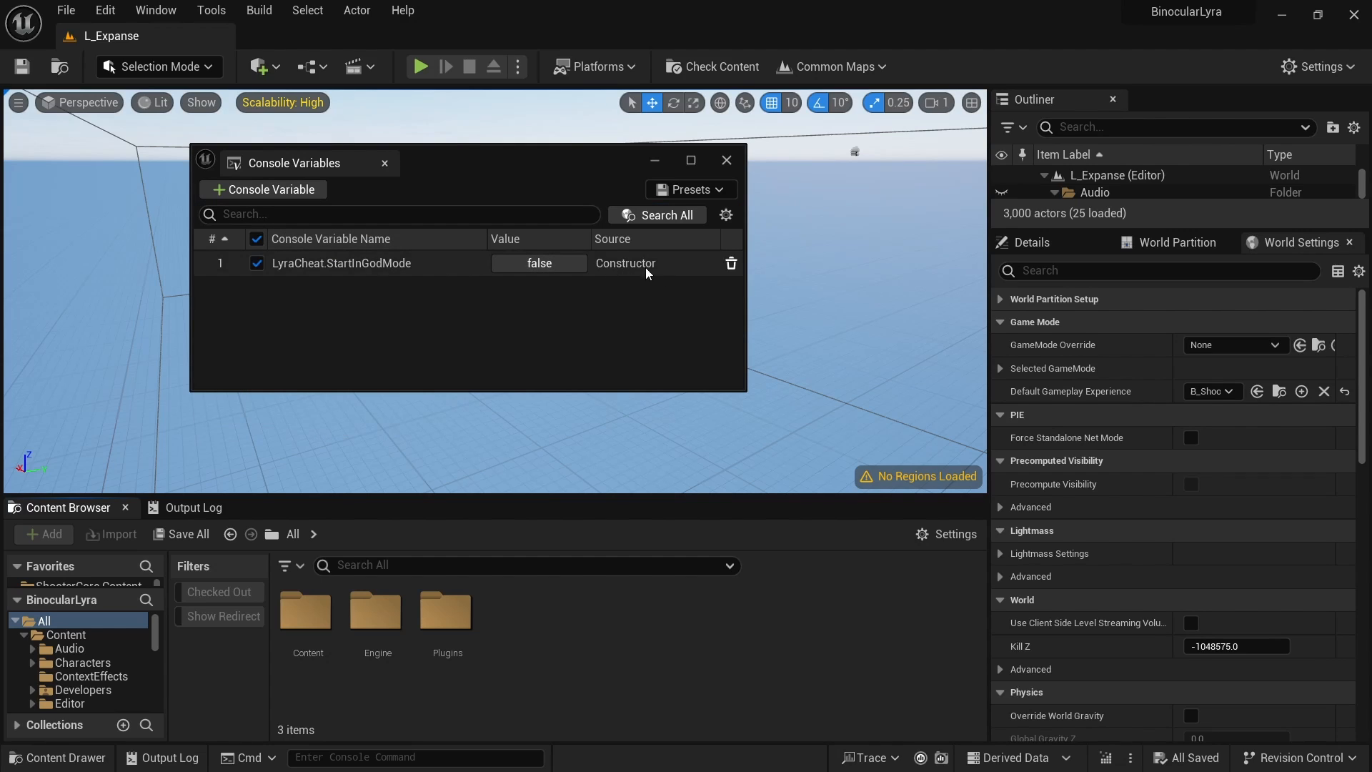
click(535, 268)
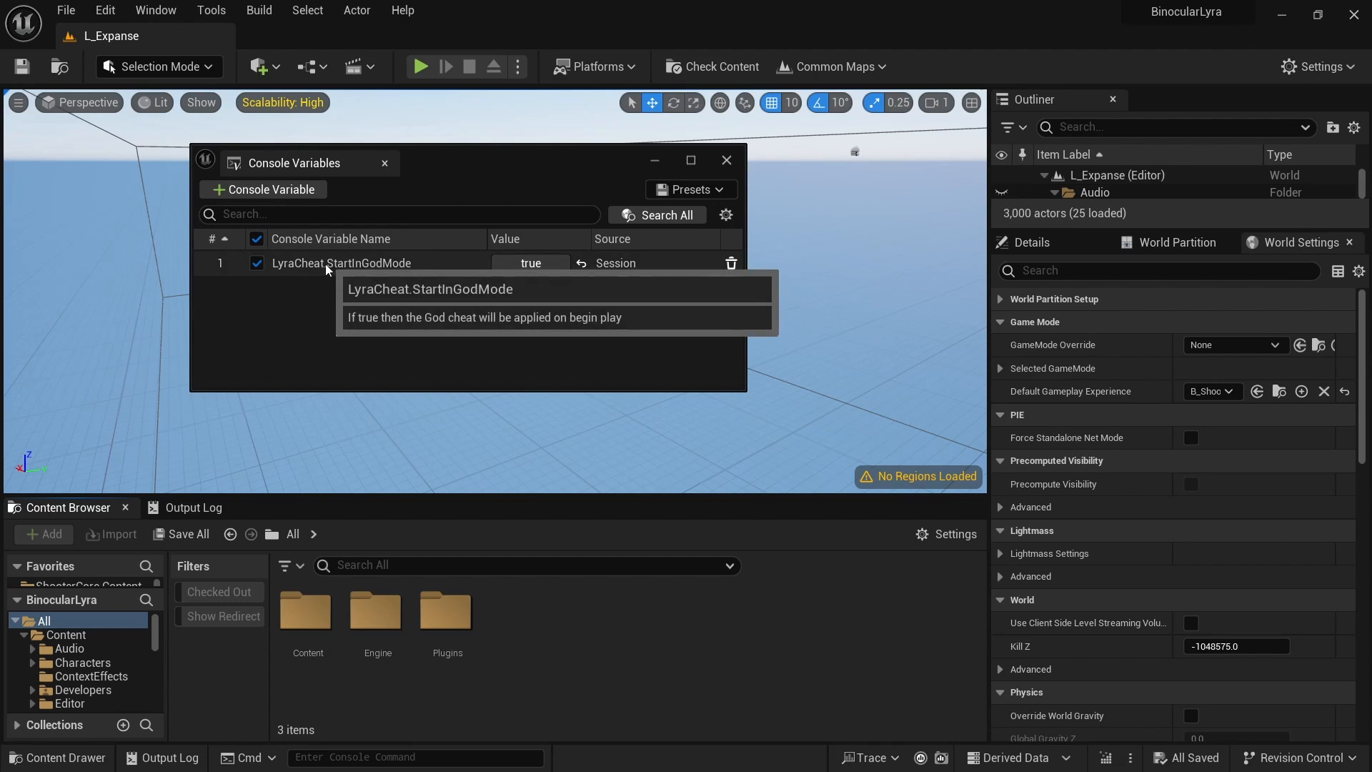
click(357, 269)
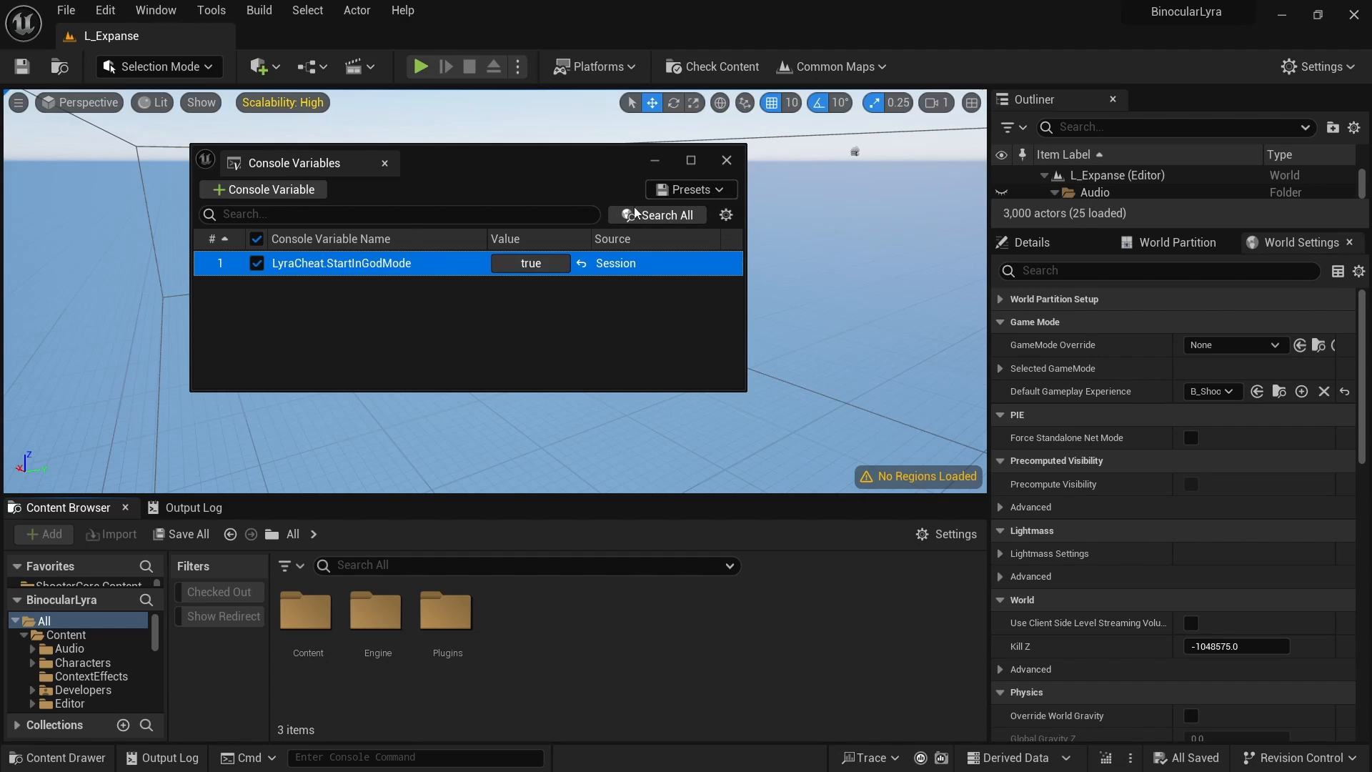
- Start saving the console variables as a new preset and create a ConsoleVarPresets folder under Content for it
click(715, 189)
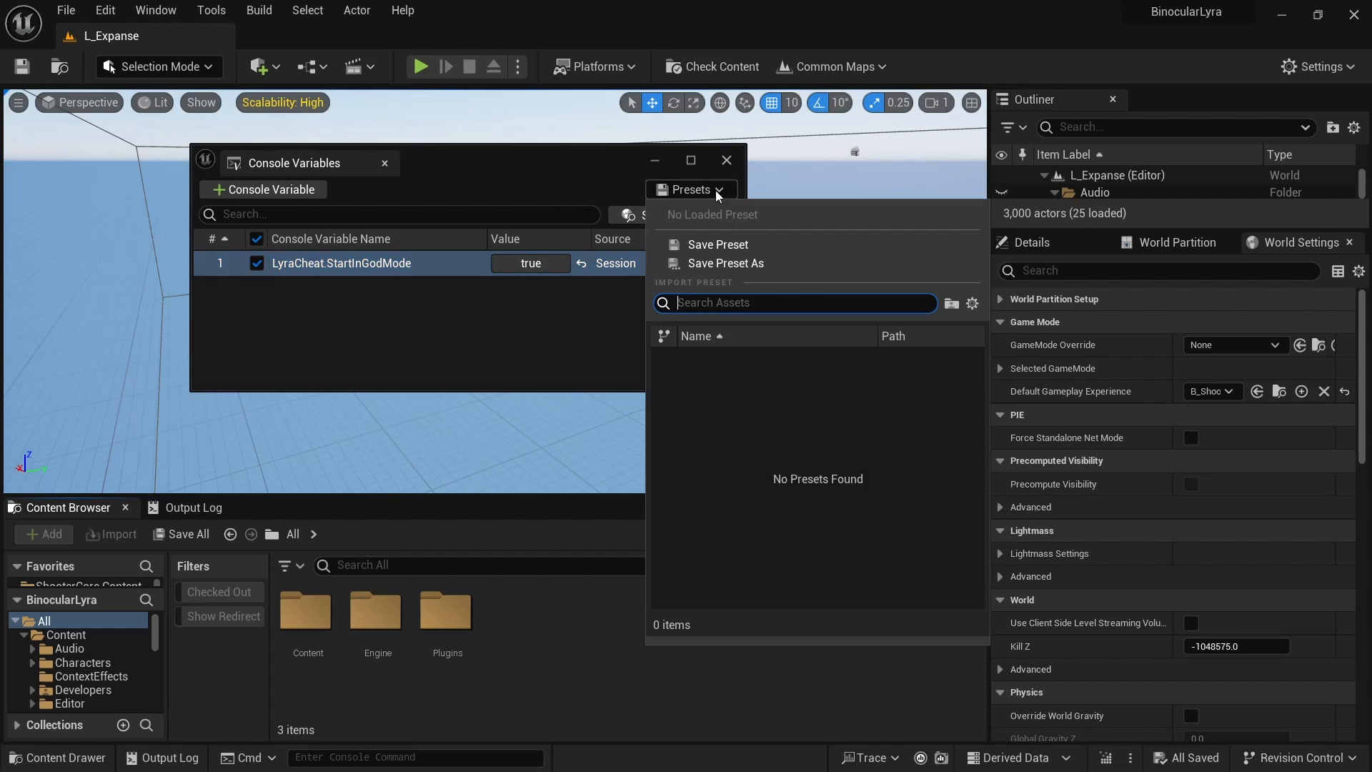
click(739, 266)
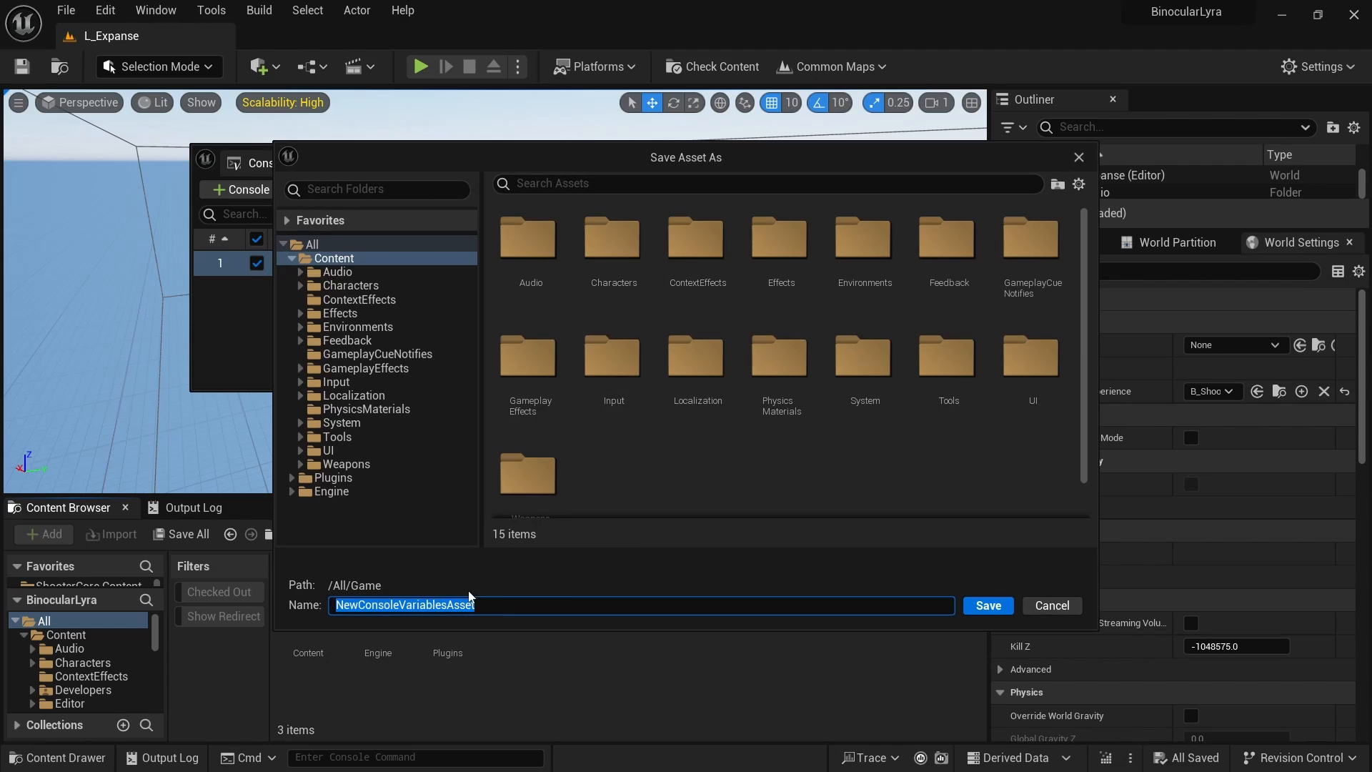
click(668, 449)
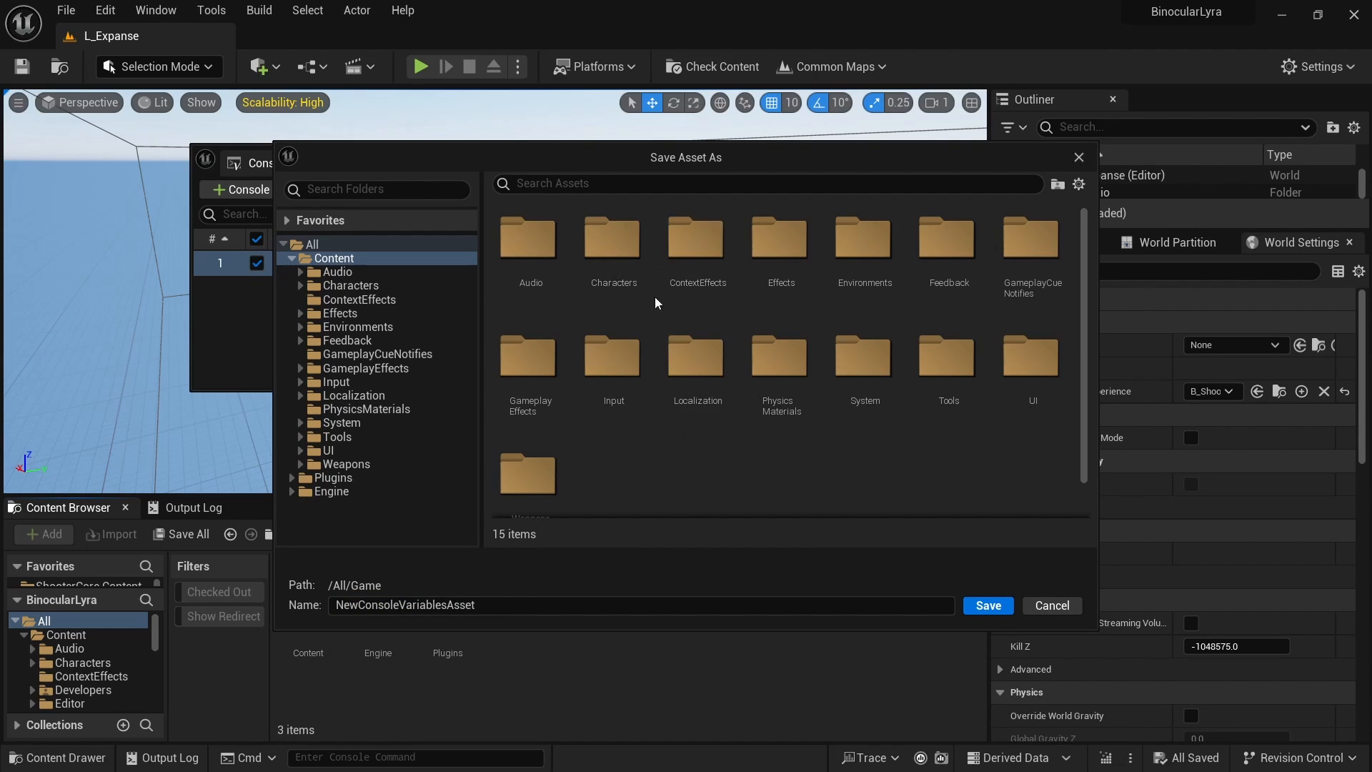
right_click(632, 457)
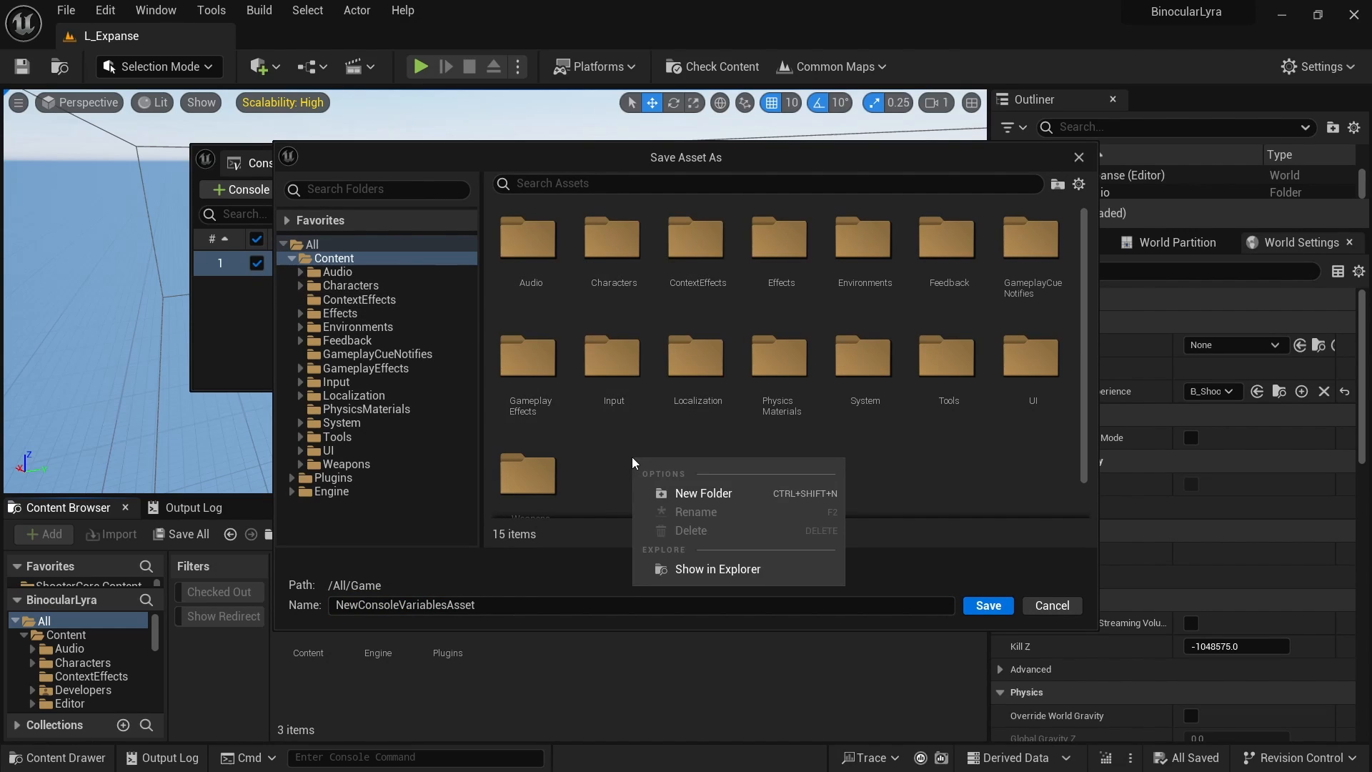
click(686, 494)
text(Co)
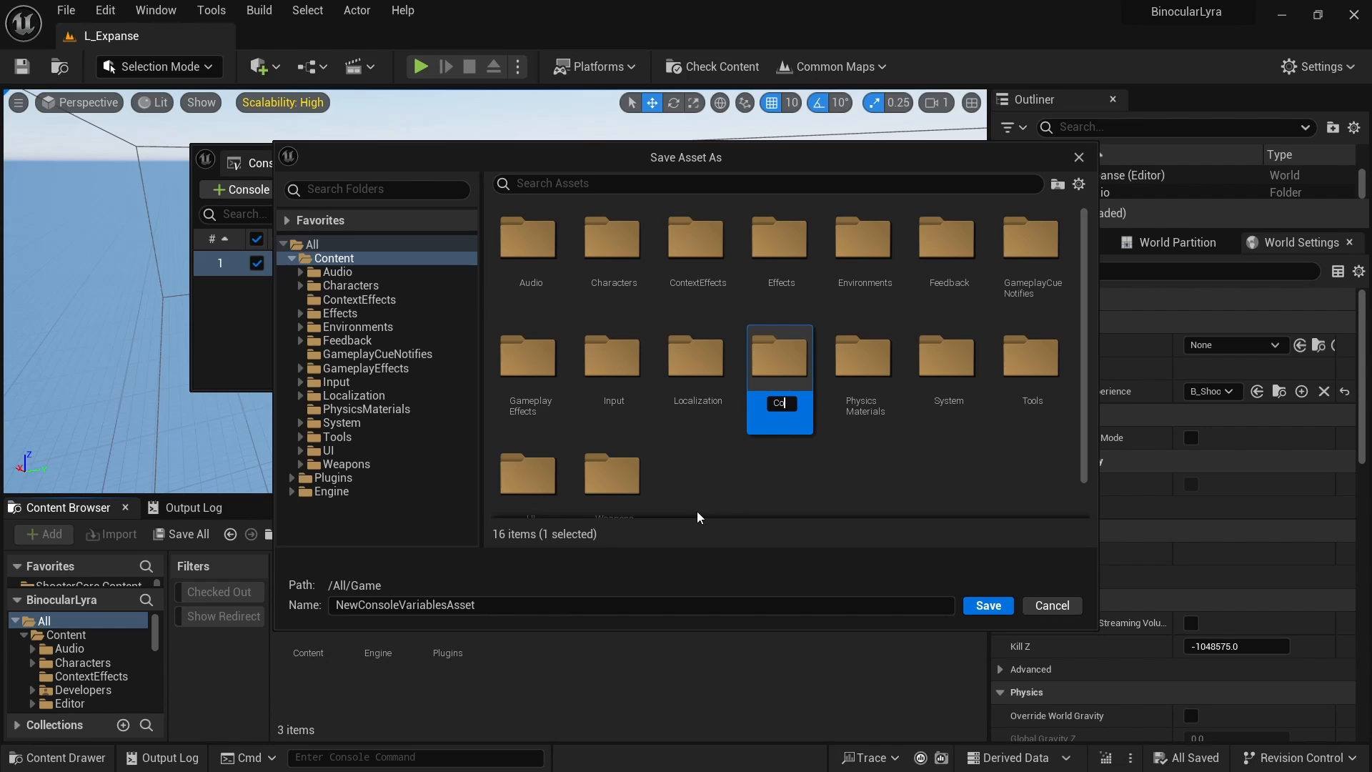
text(nsoleVarPresets)
key(Return)
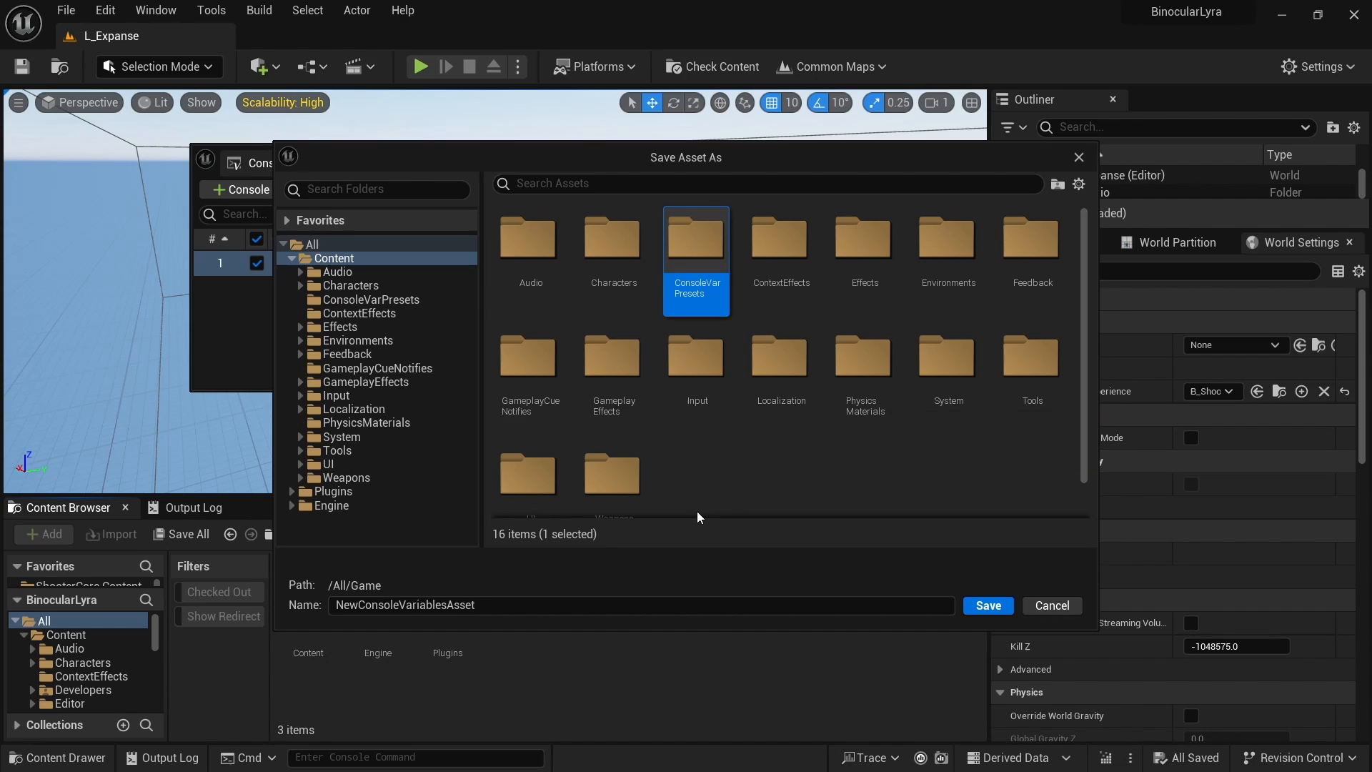
- Save the console variables preset in the ConsoleVarPresets folder under the name ChillModeConsoleVarPreset
double_click(702, 233)
drag(510, 605, 280, 604)
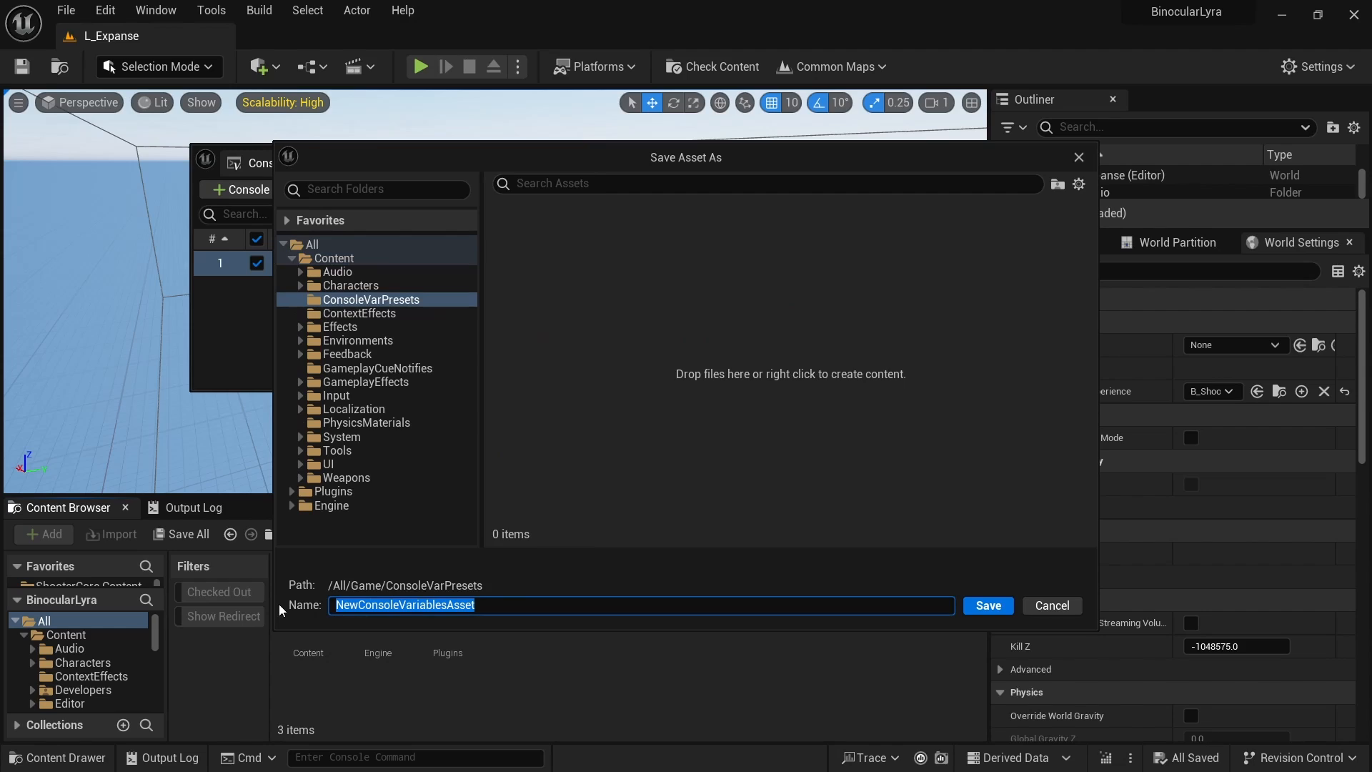
text(ChillM)
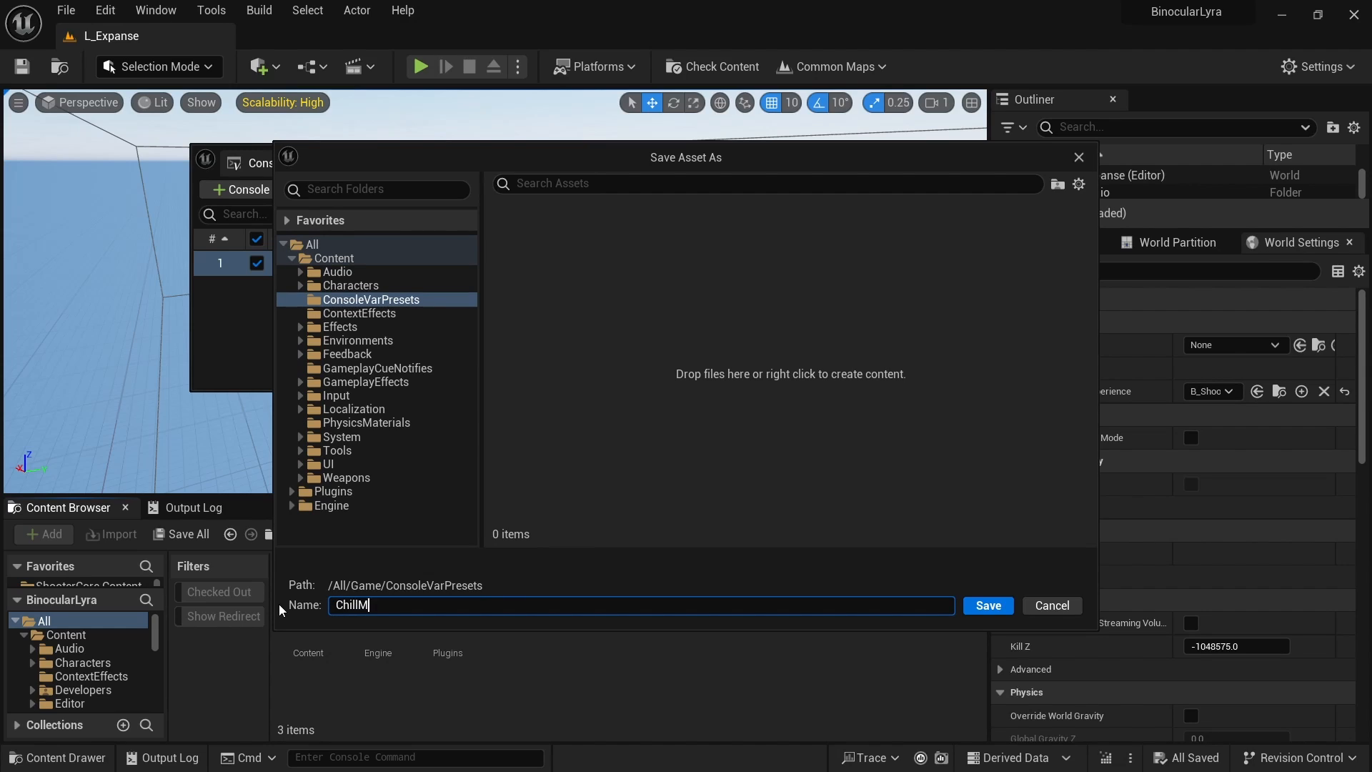
text(odeConsoleVarPreset)
key(Return)
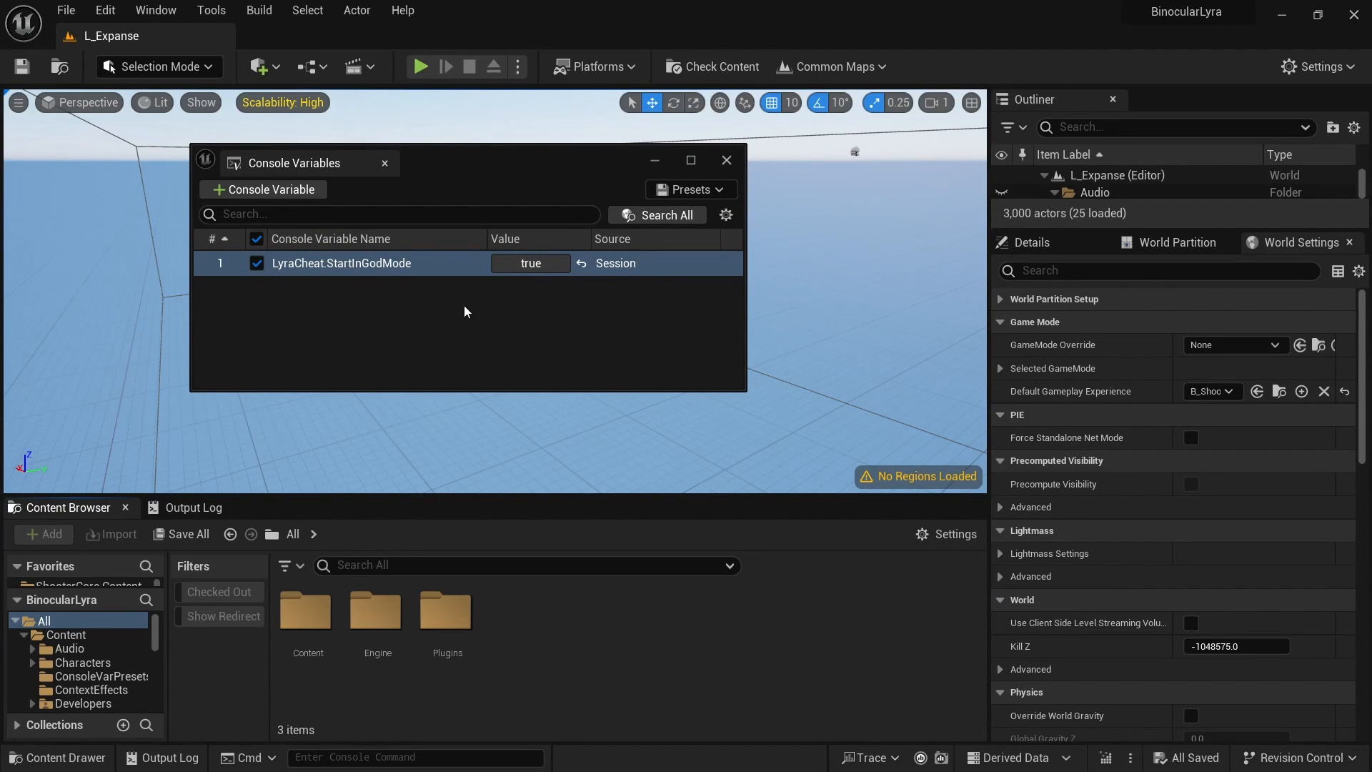
- Check the saved preset in the Content/ConsoleVarPresets folder and in the importable presets list, and minimize the Console Variables window
double_click(307, 611)
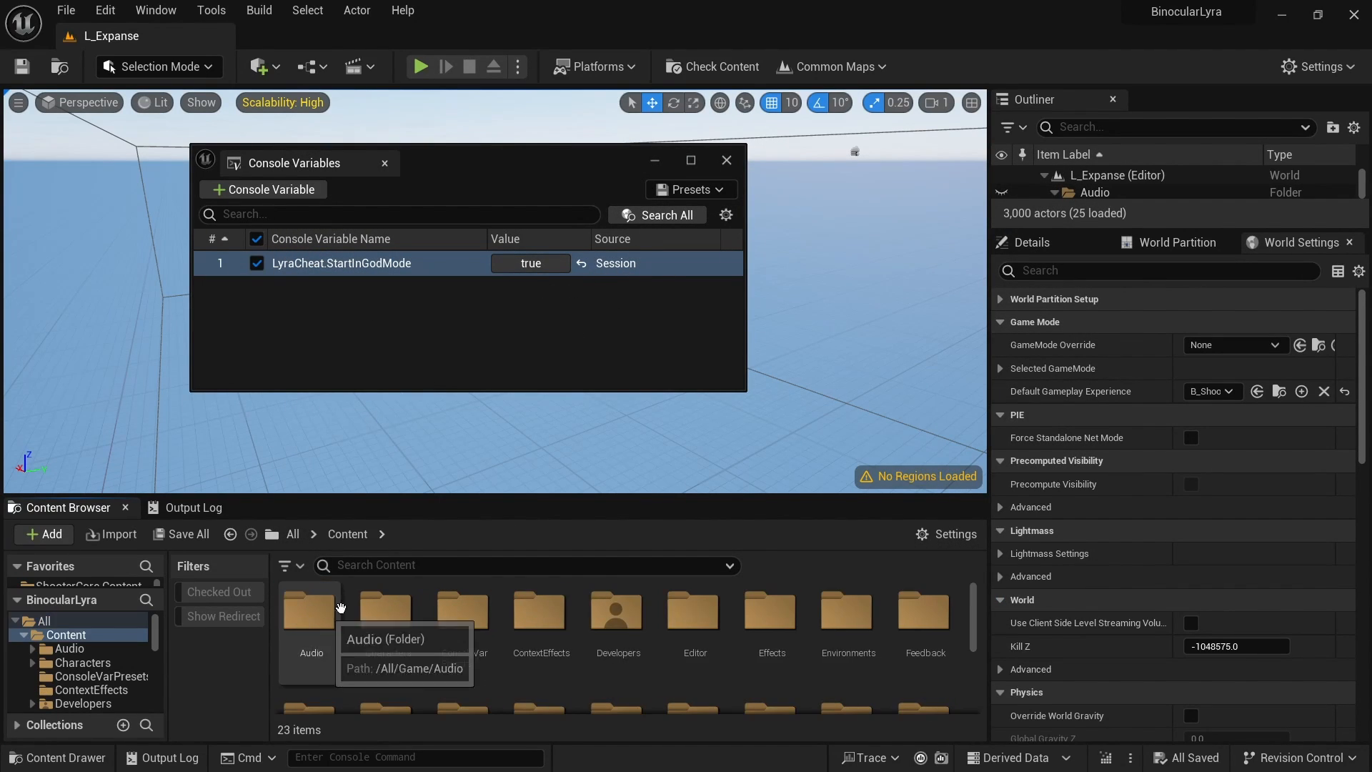
double_click(462, 611)
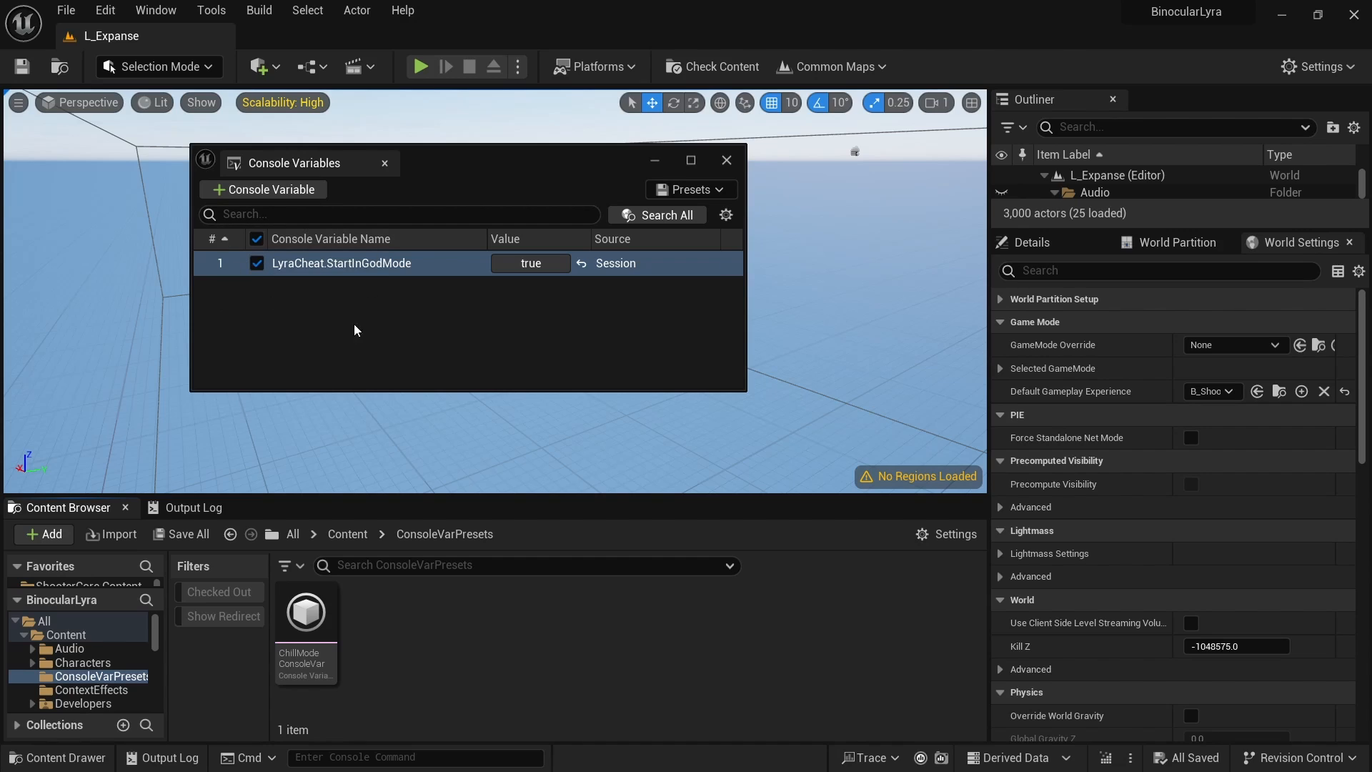
click(715, 189)
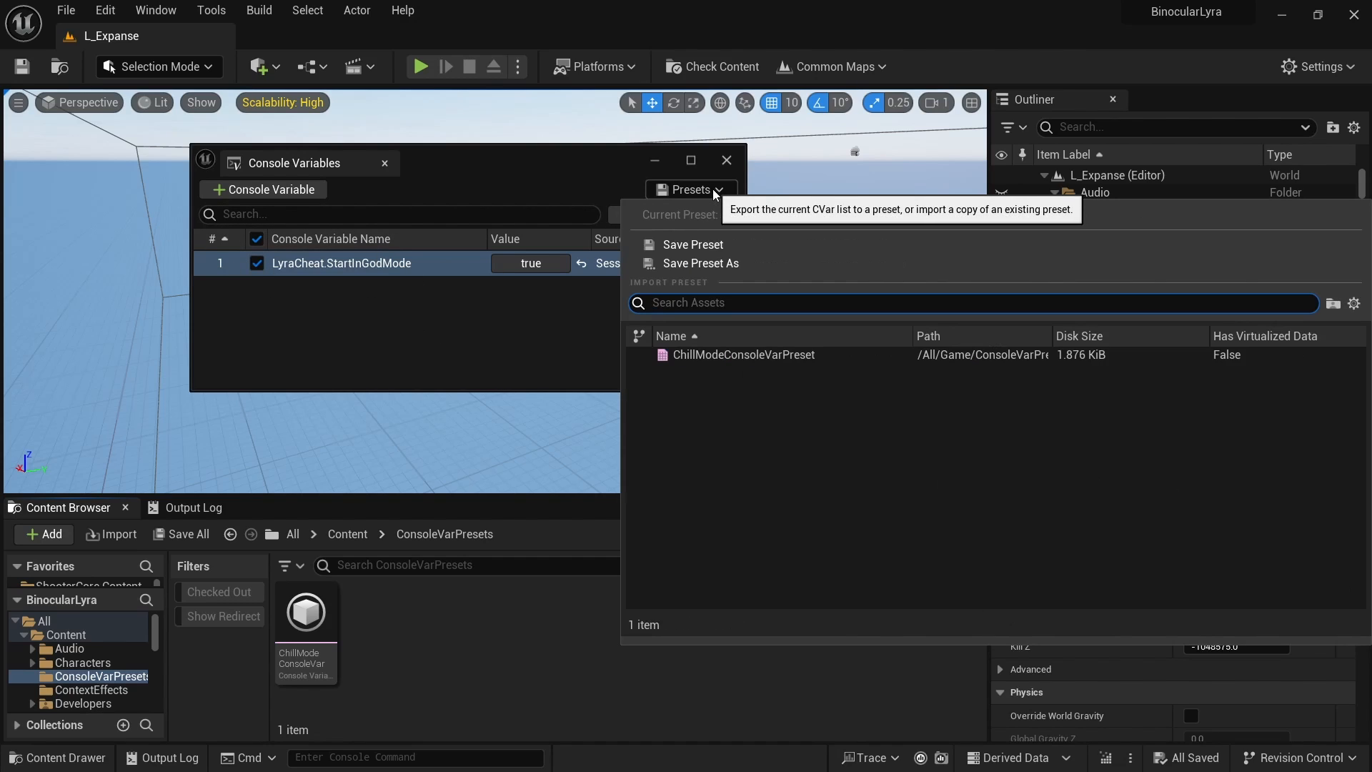
click(705, 190)
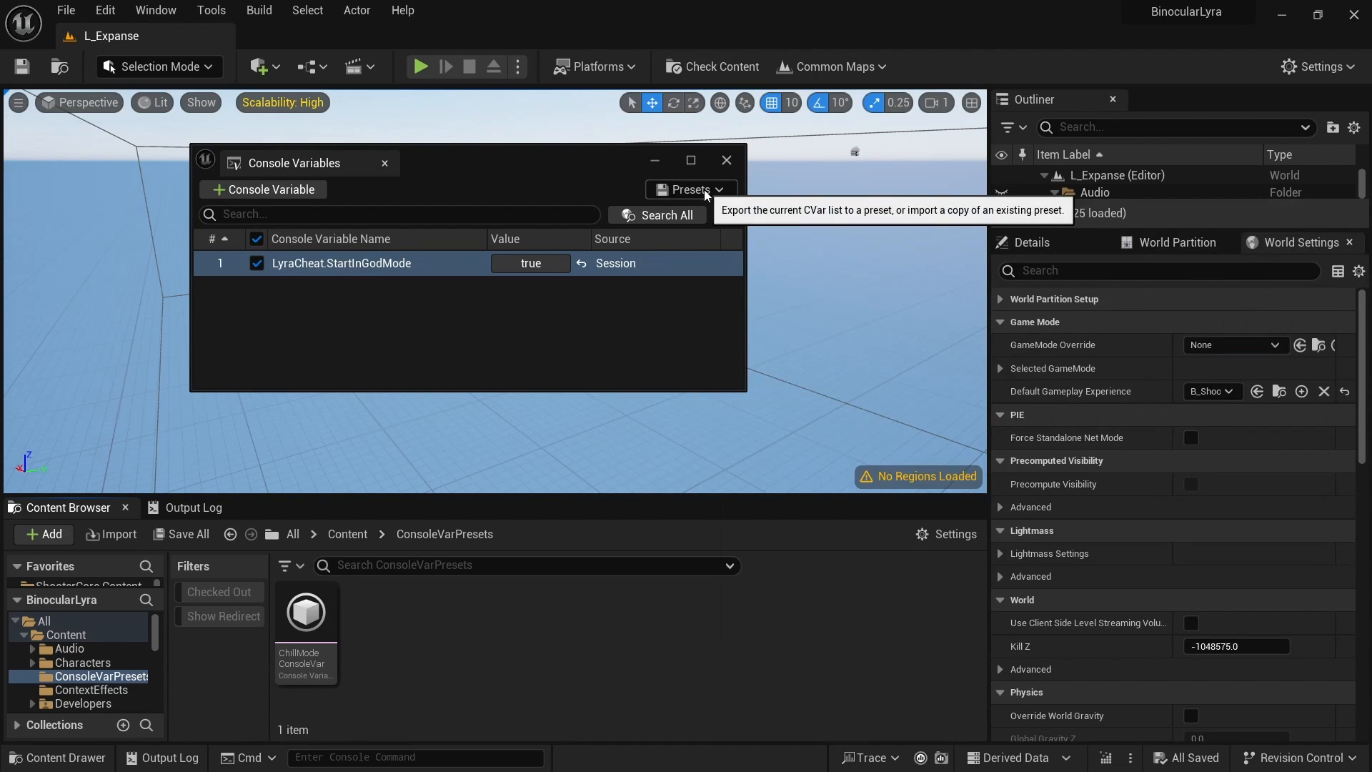
click(705, 190)
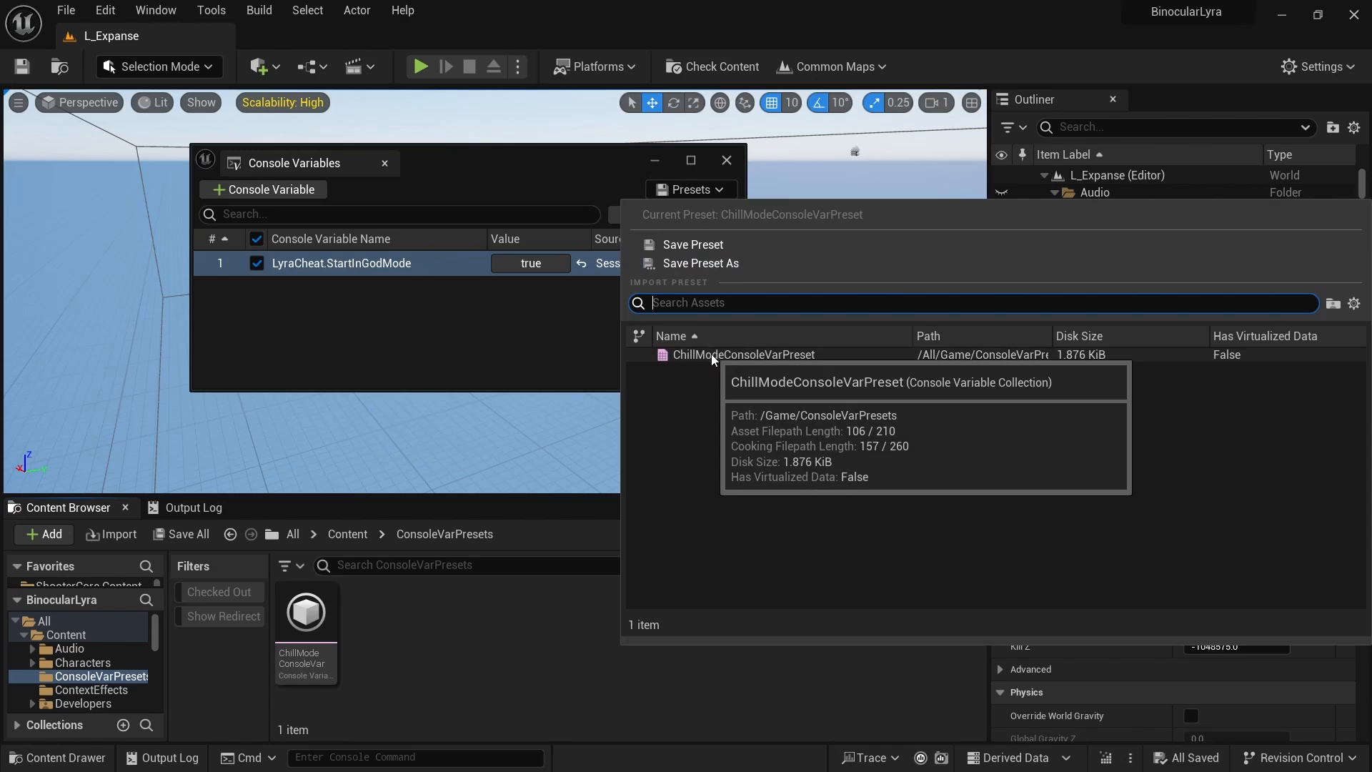
click(472, 290)
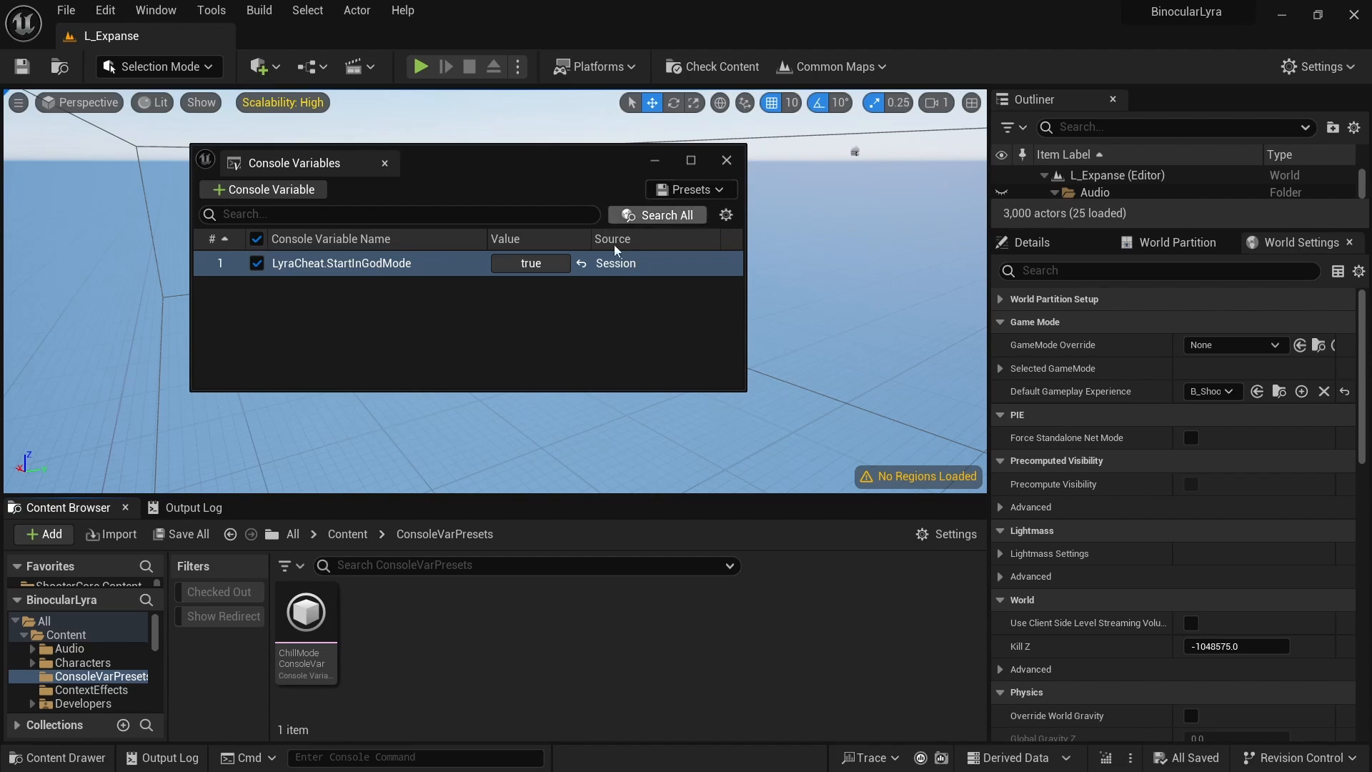
mouse_move(358, 267)
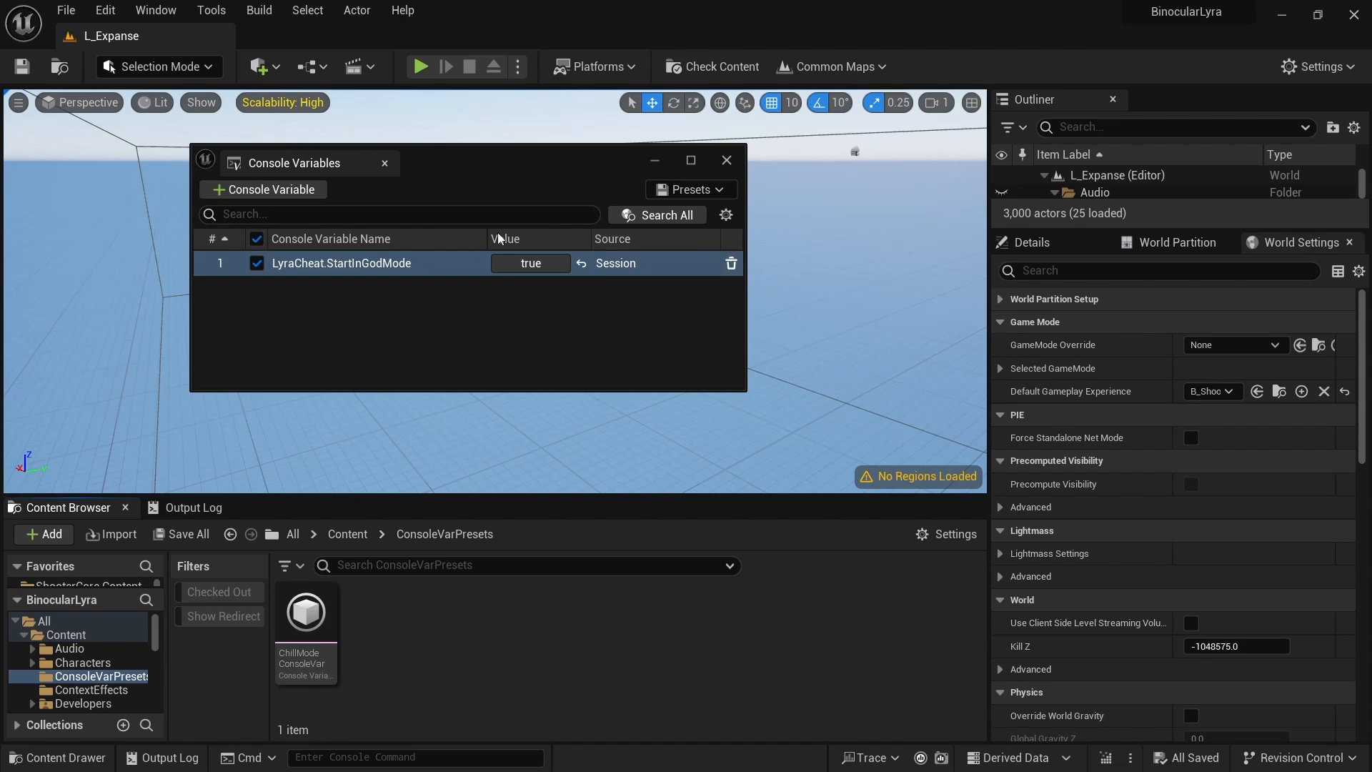
click(659, 161)
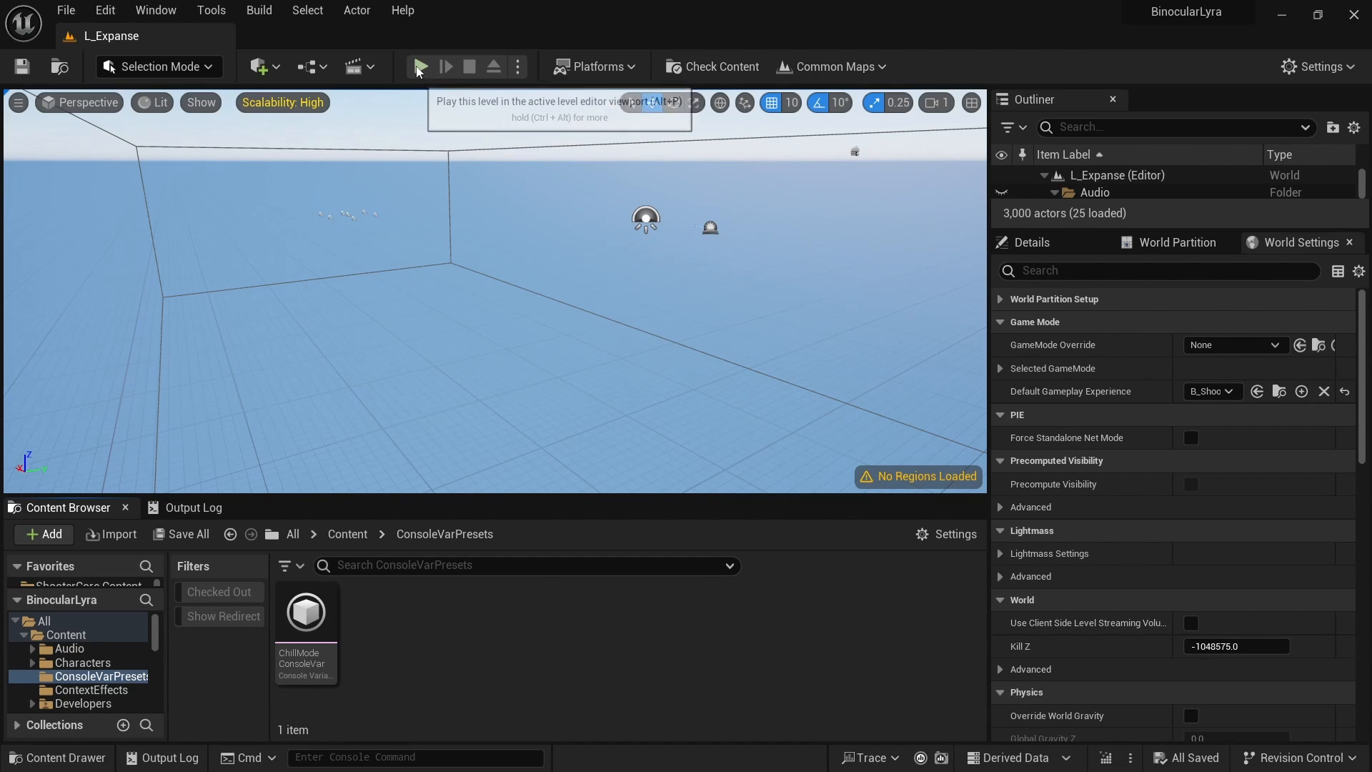
- Play the L_Expanse level in the editor and run the character through the arena to test god mode
click(420, 67)
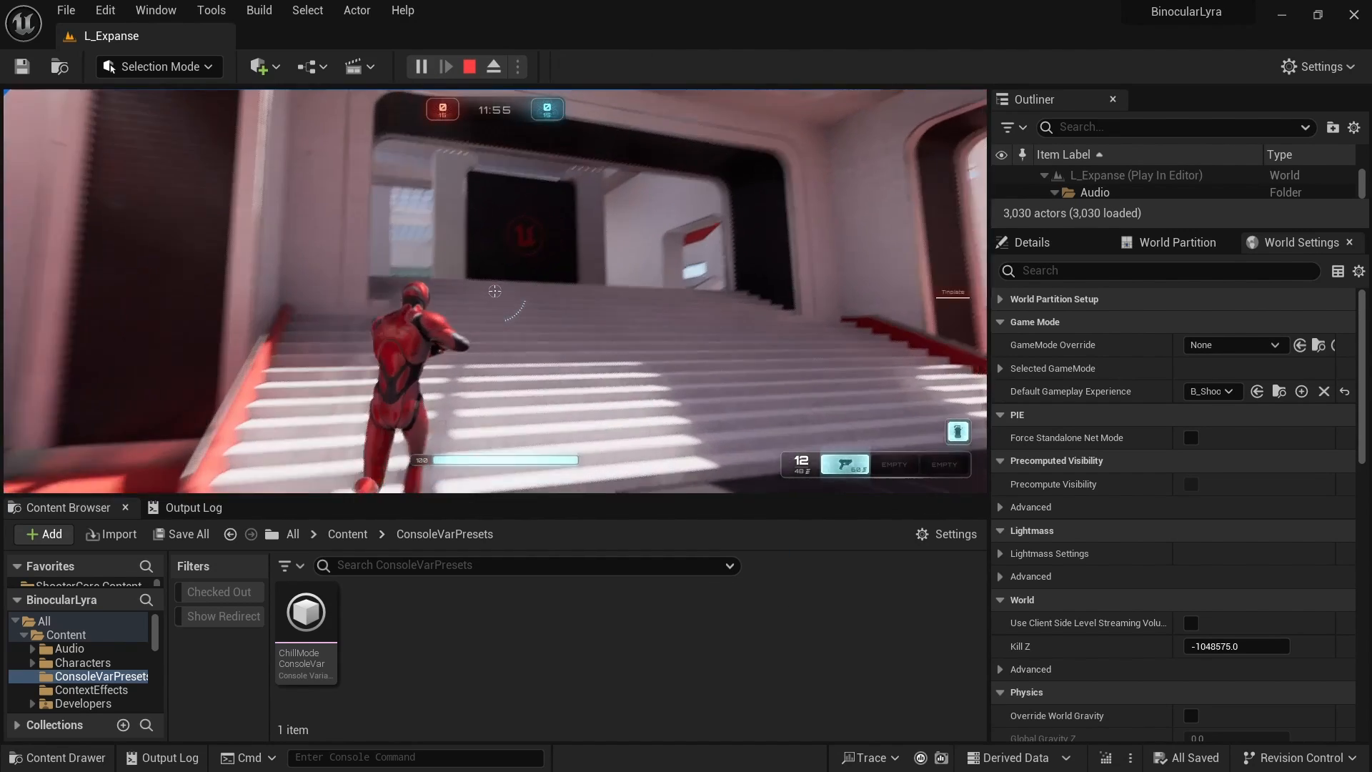
key(w)
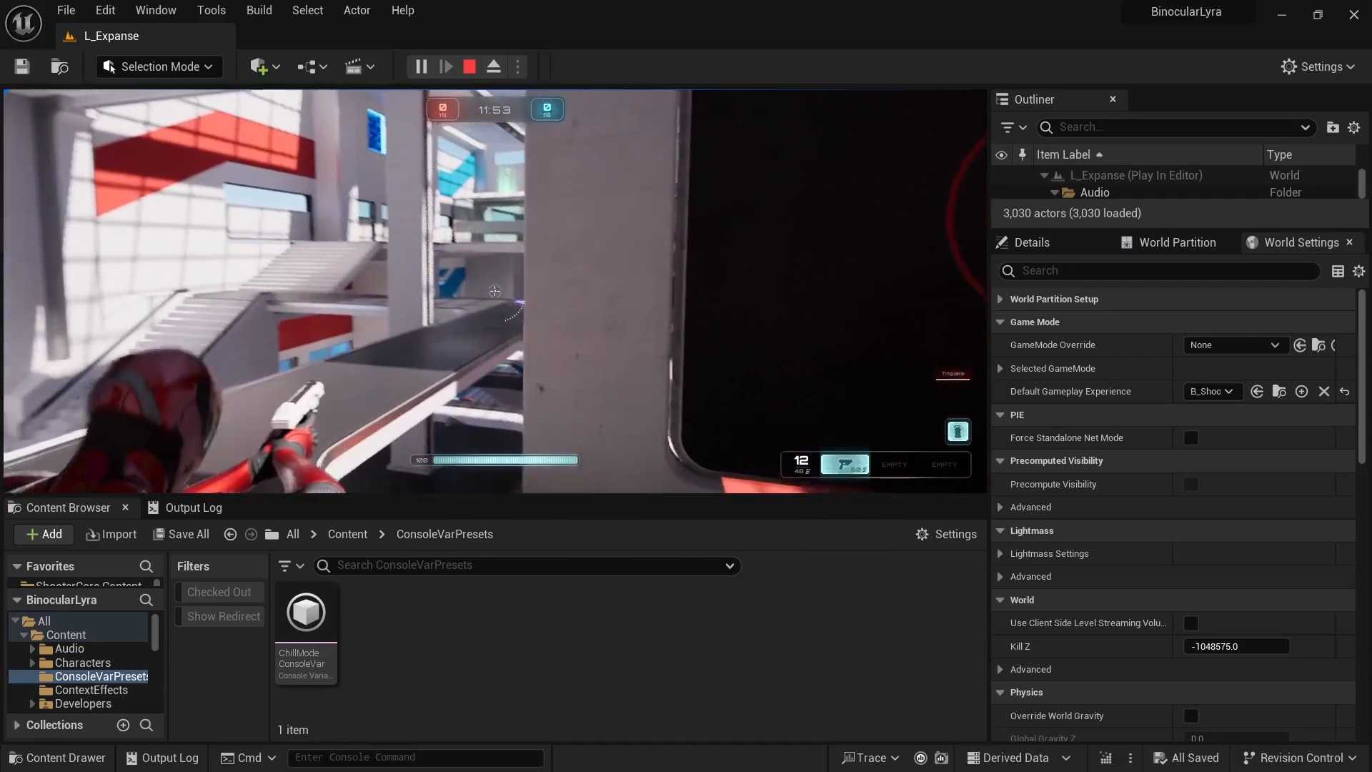
key(w)
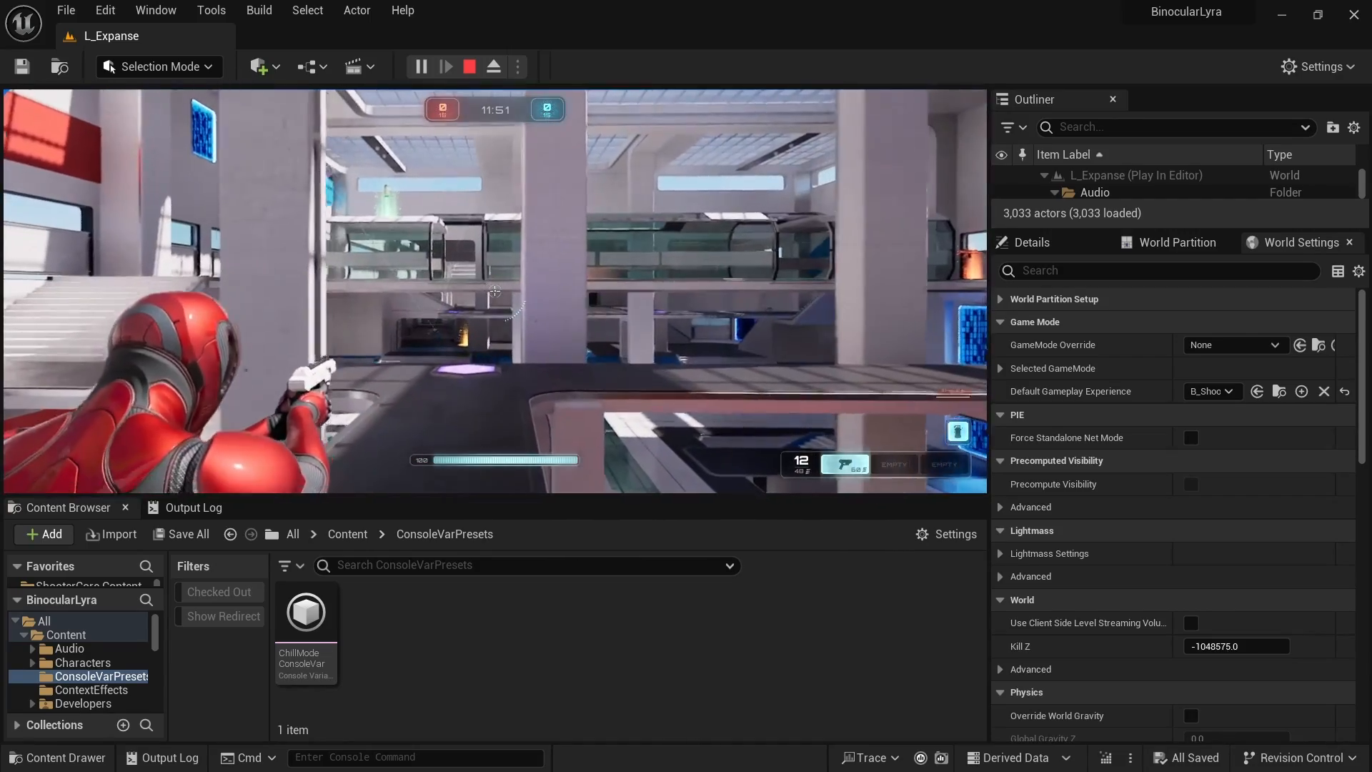
key(w)
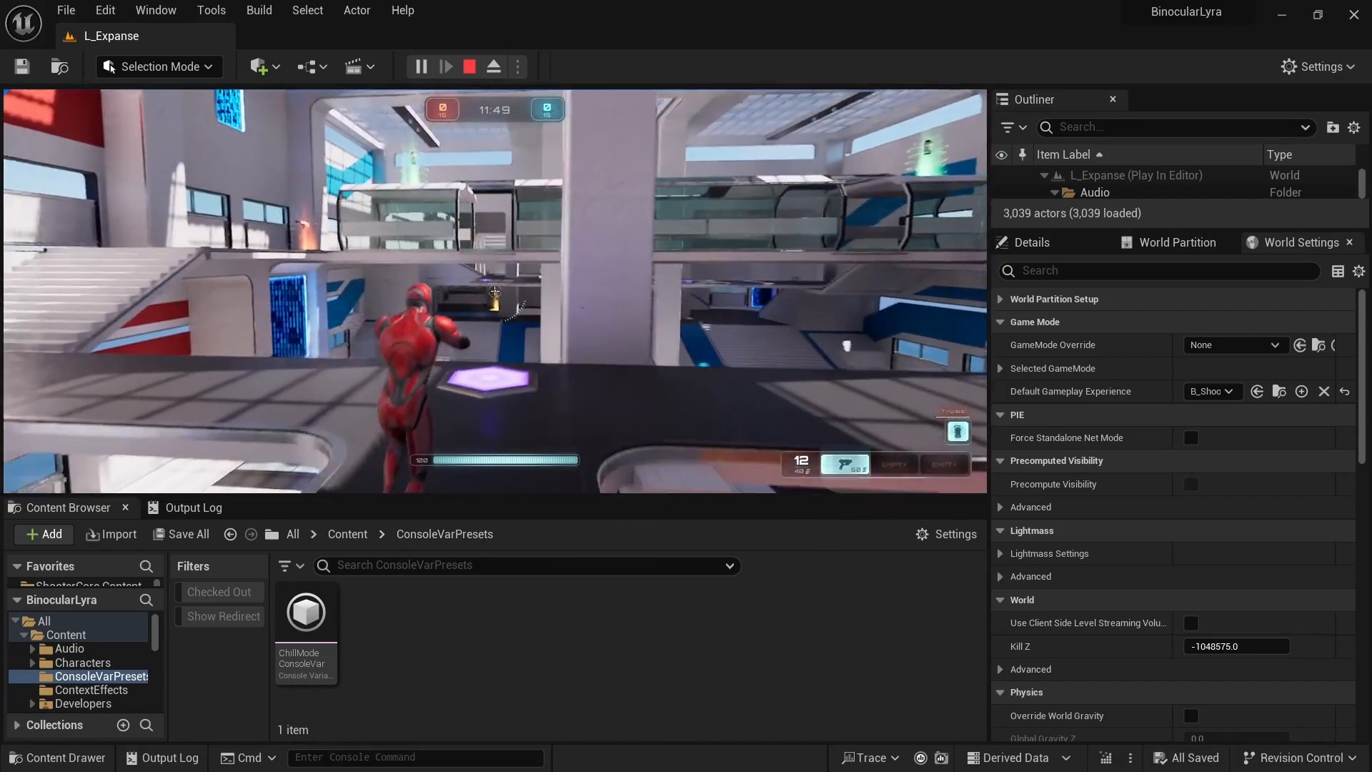
key(w)
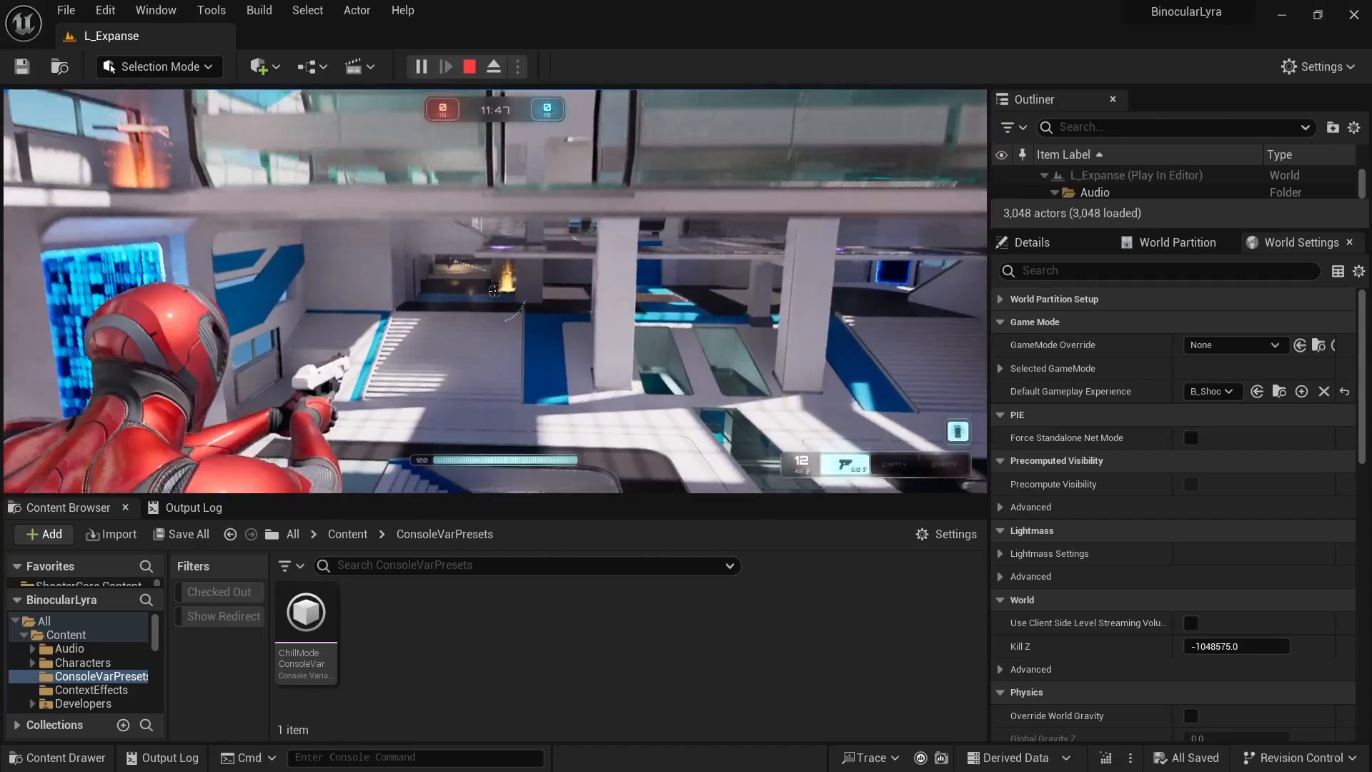
key(w)
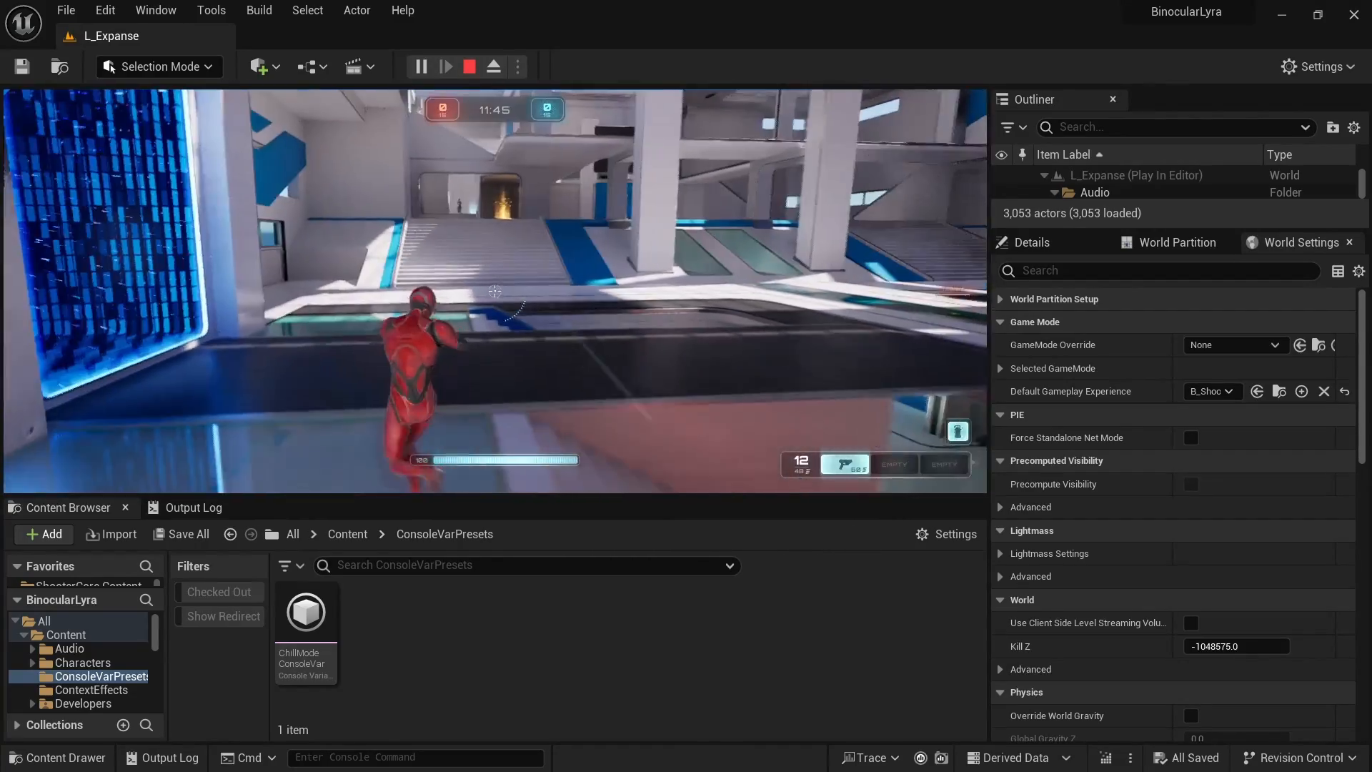
key(w)
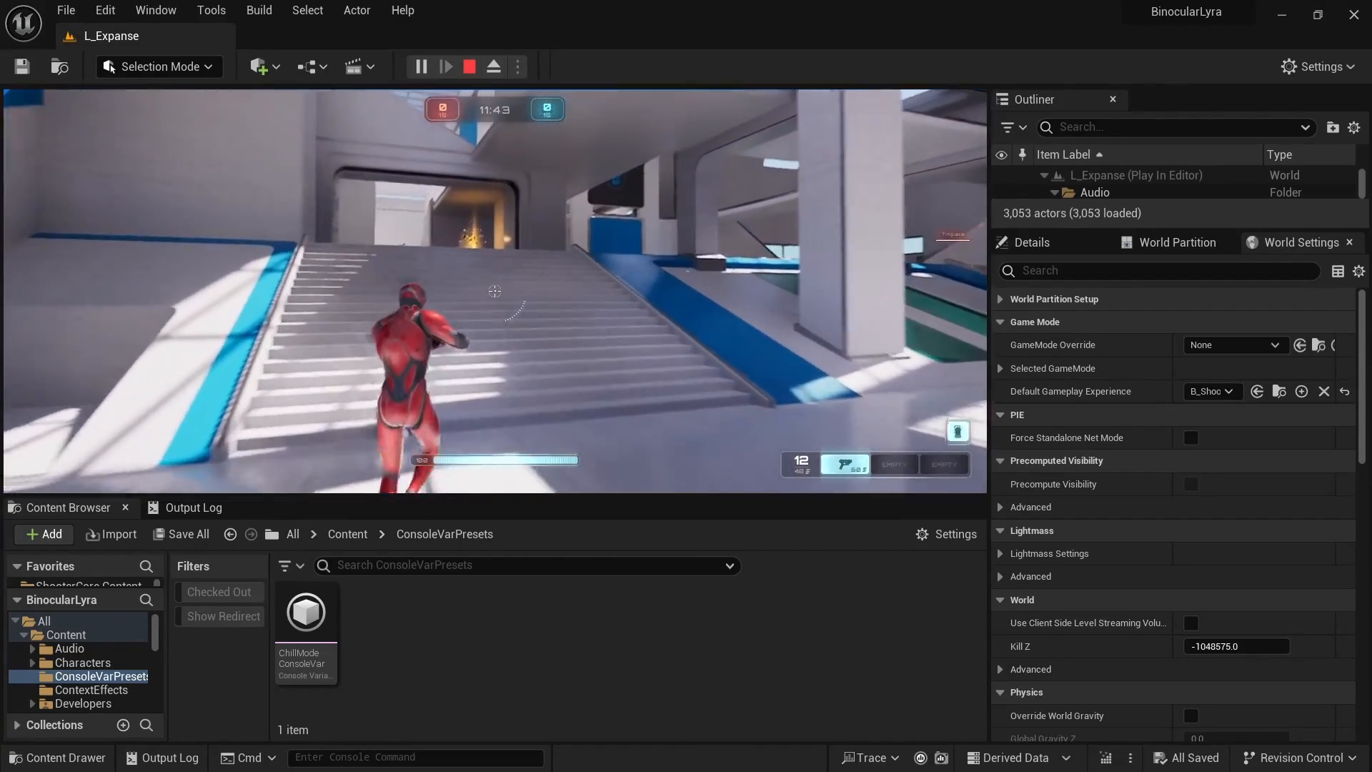
key(w)
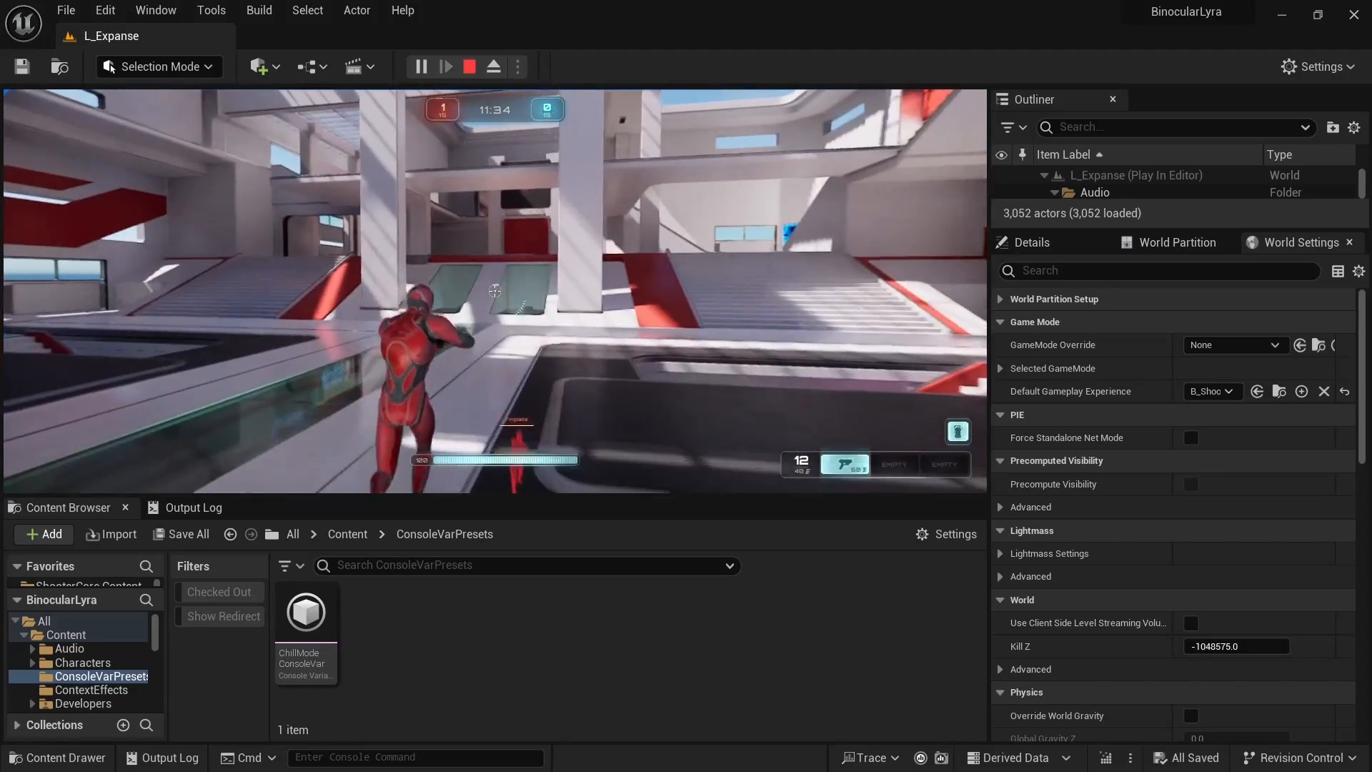
key(w)
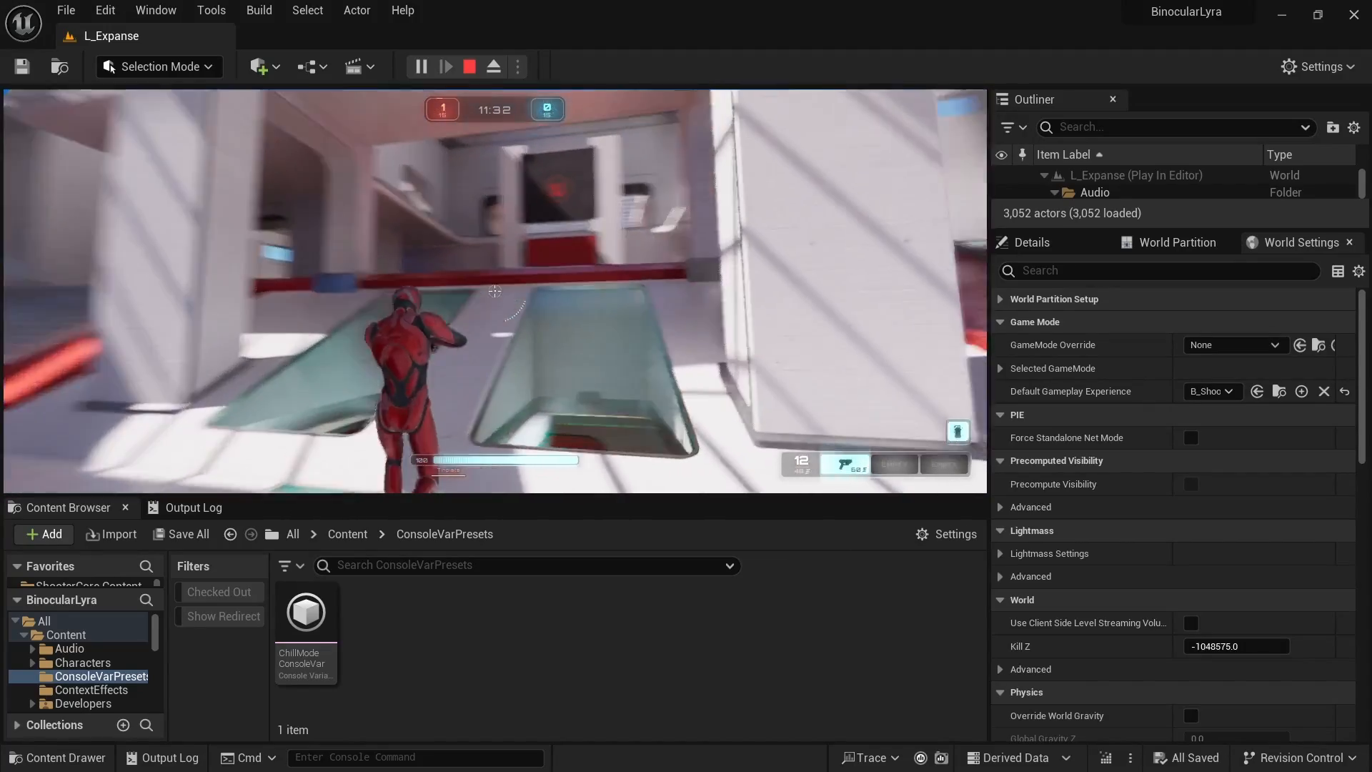
key(w)
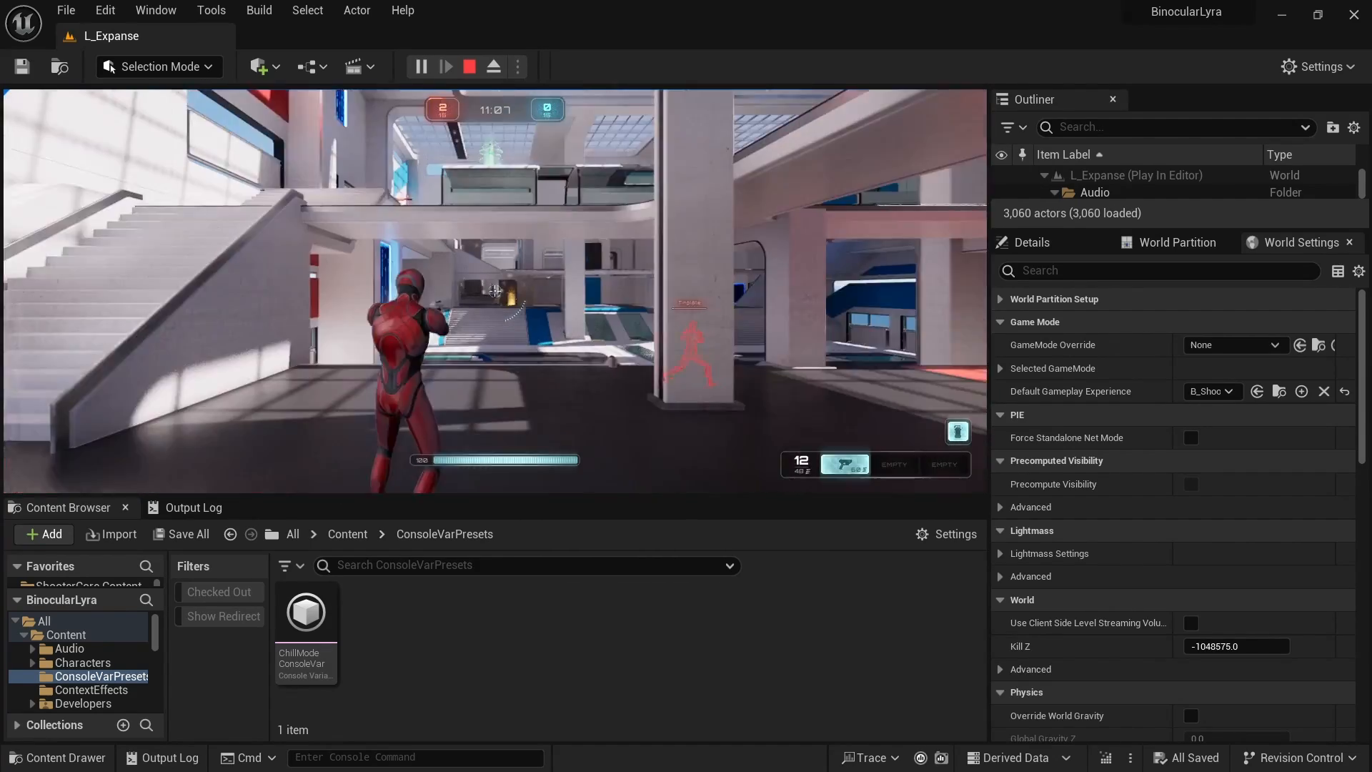
- Try the pistol's aim-down-sights view, run up the stairs on the blue side, and stop the simulation
right_click(494, 291)
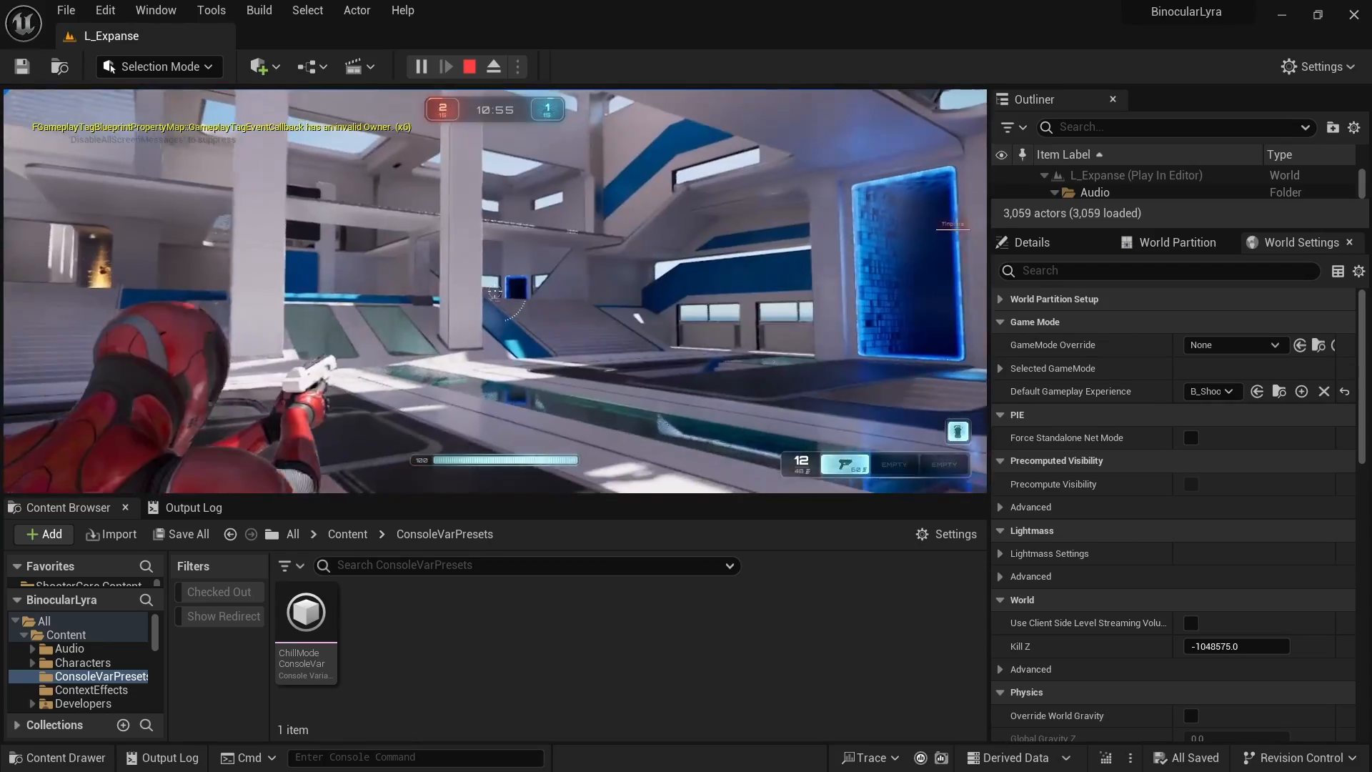
right_click(495, 291)
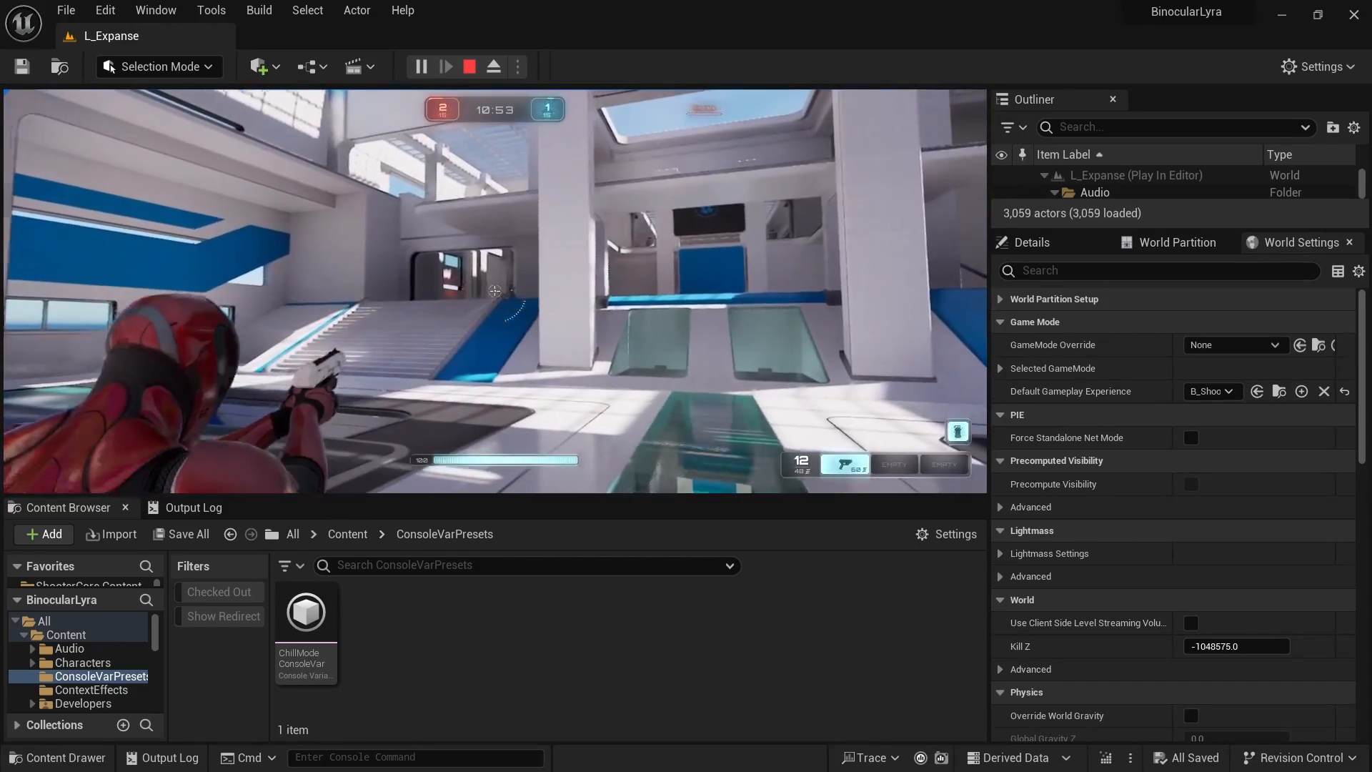
key(w)
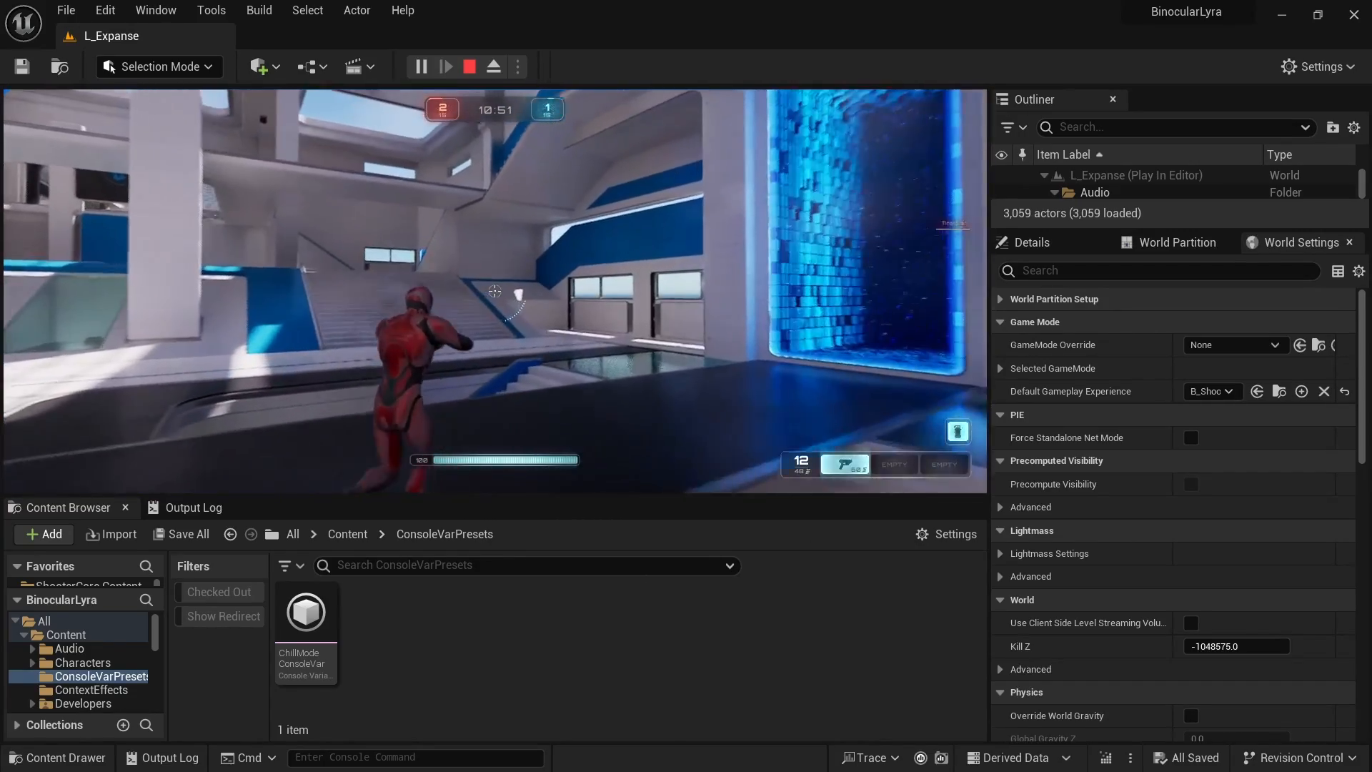
key(w)
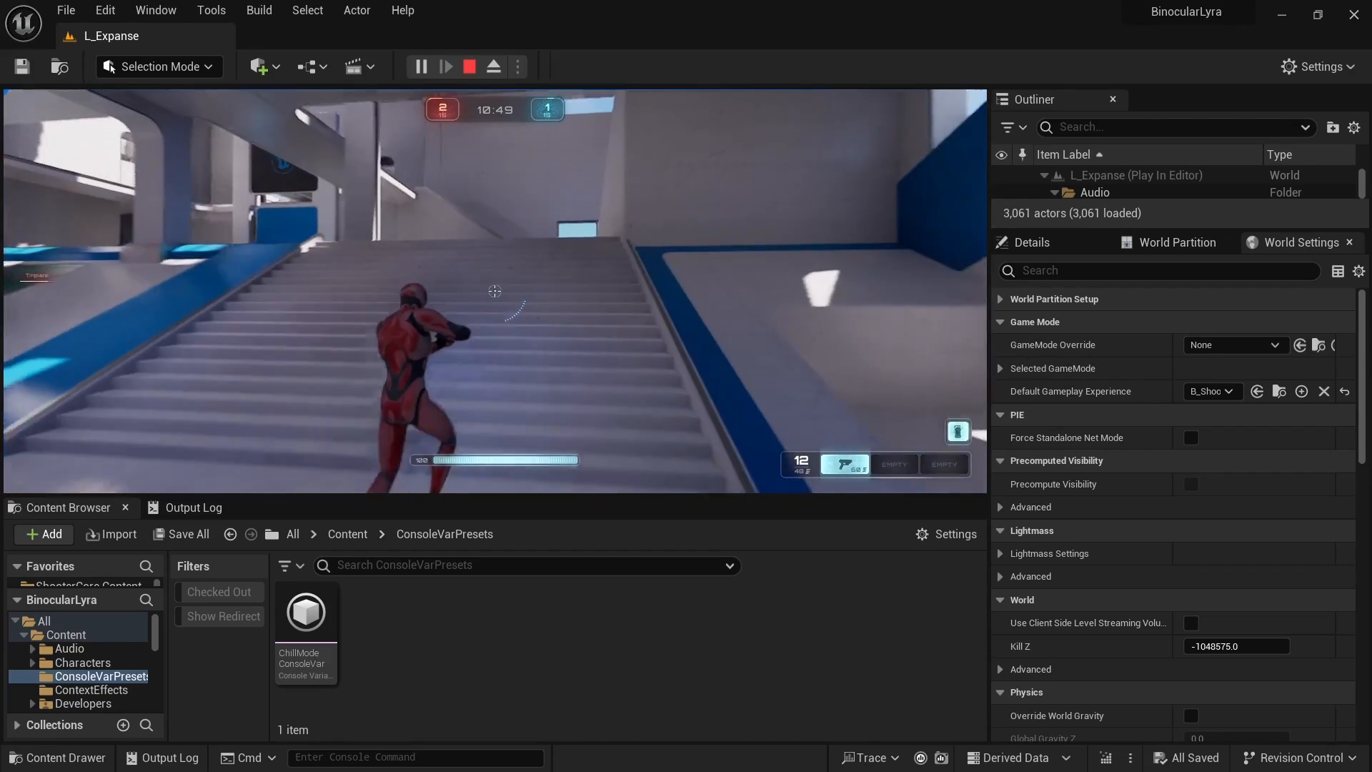
key(w)
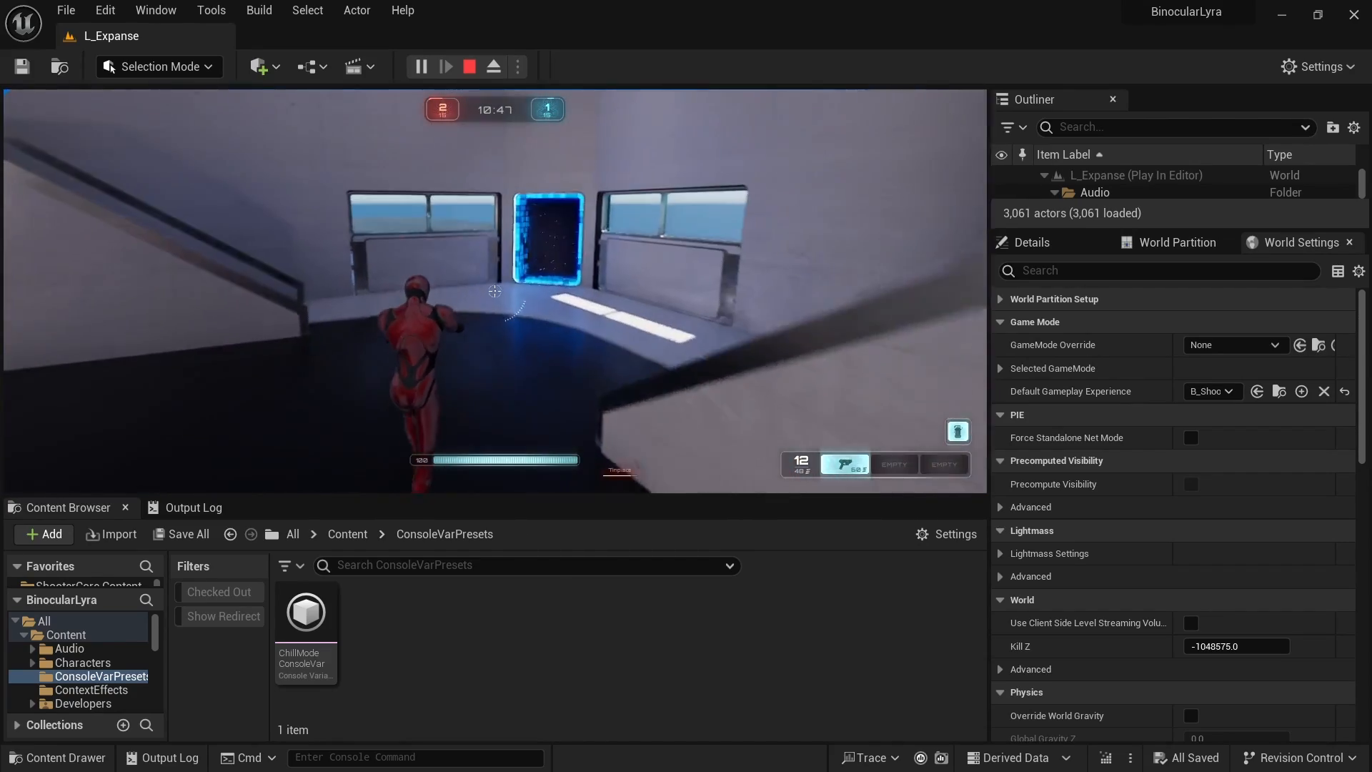
key(w)
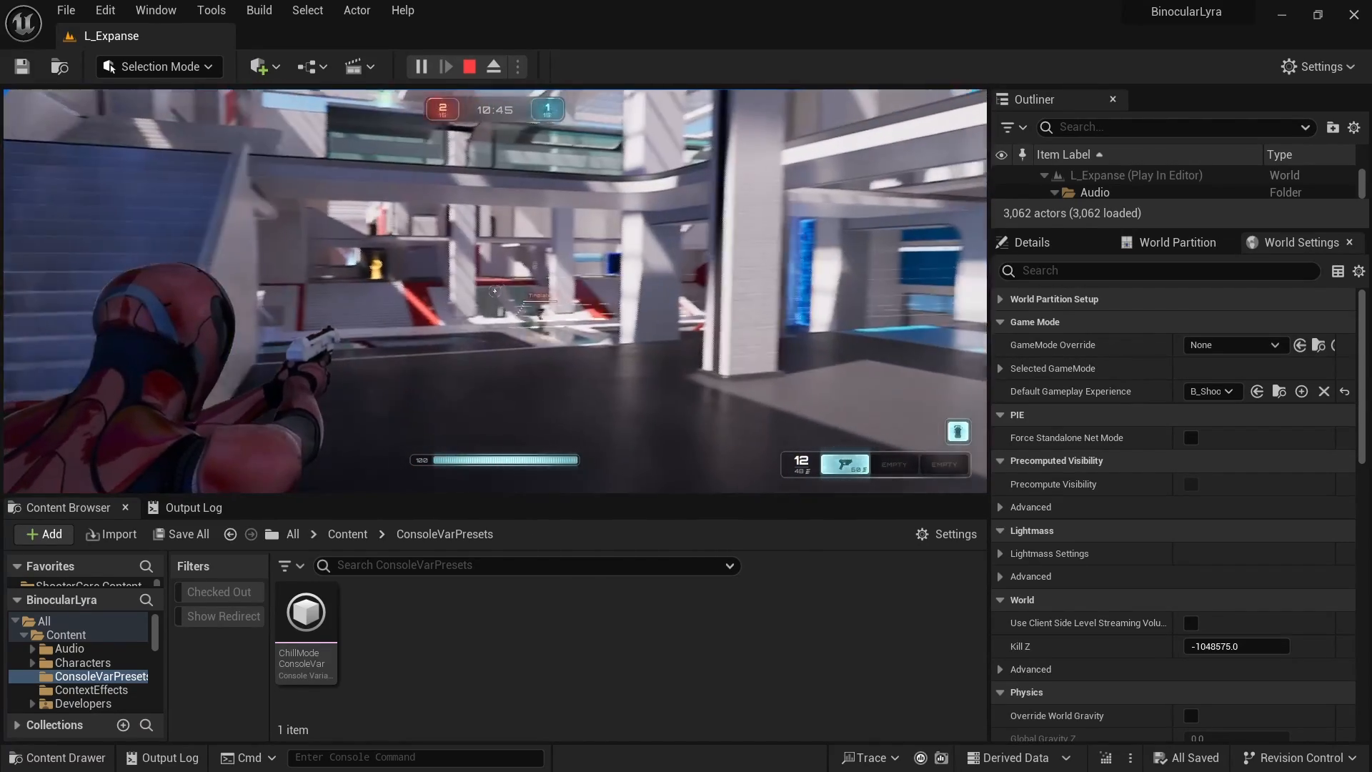
key(w)
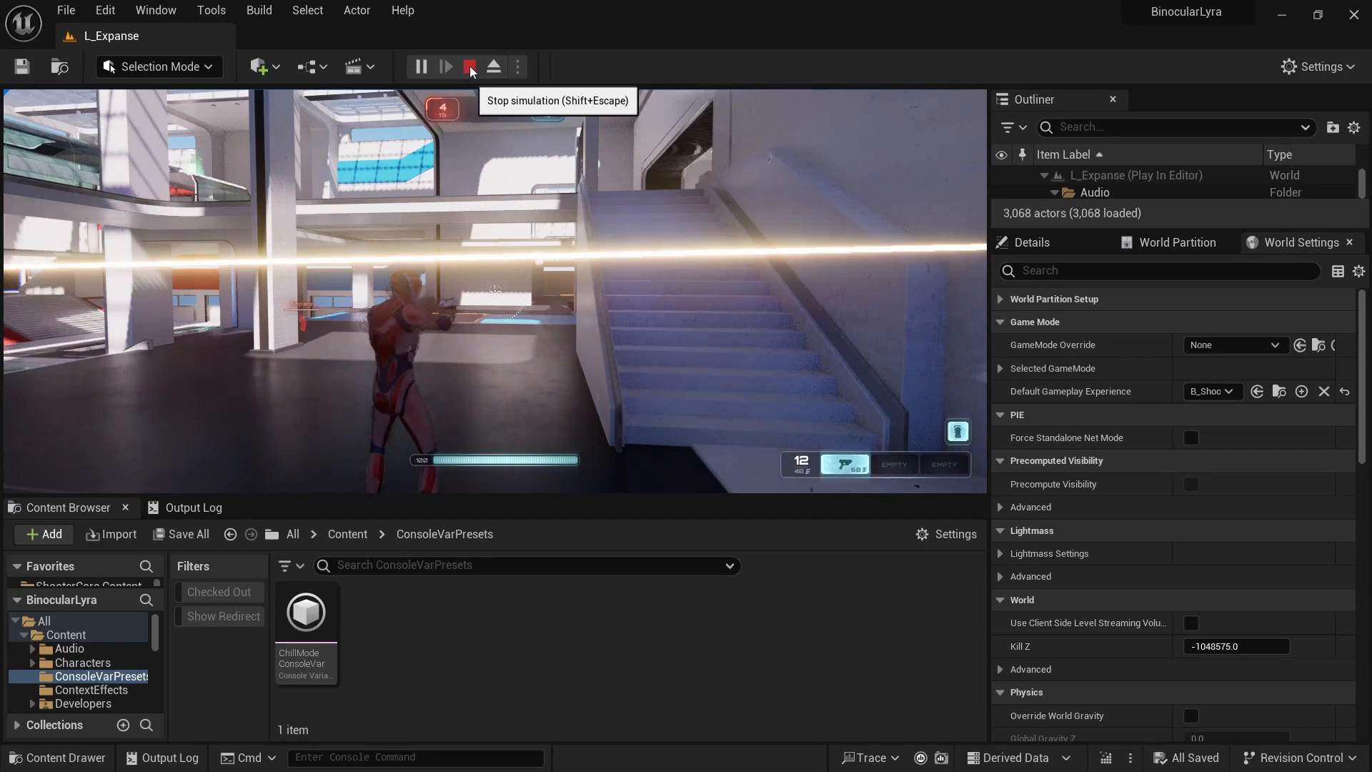
click(469, 66)
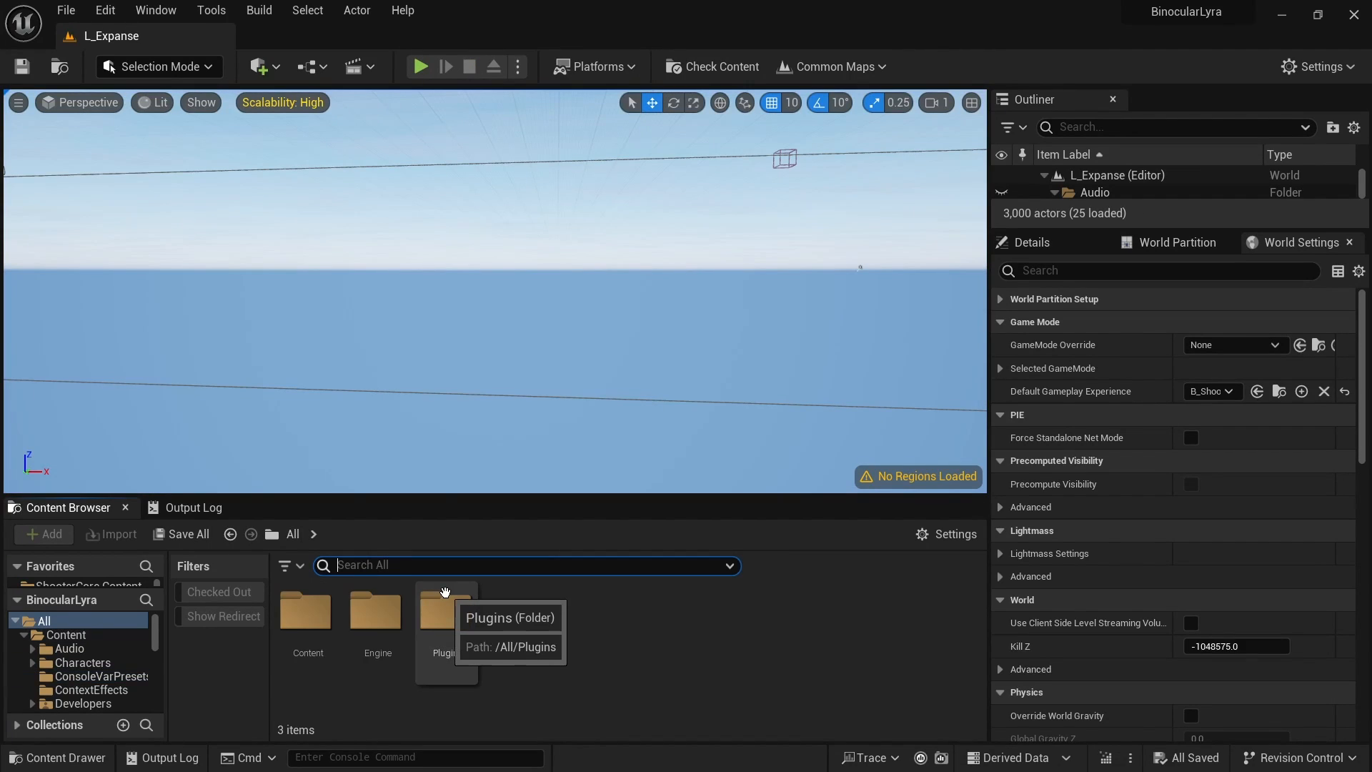
- Search all content for "ads", enlarge the Content Browser, and show the GA_ADS blueprint in its folder
text(ads)
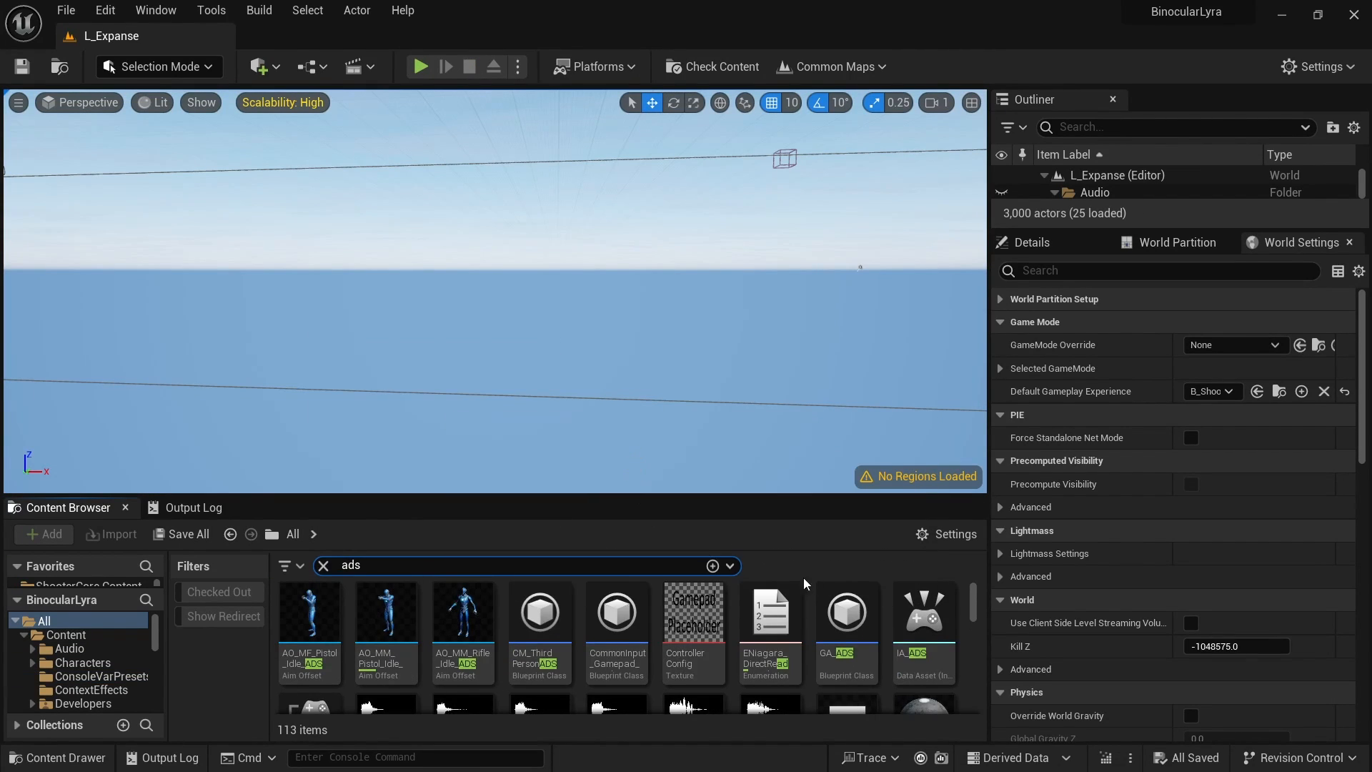
click(858, 624)
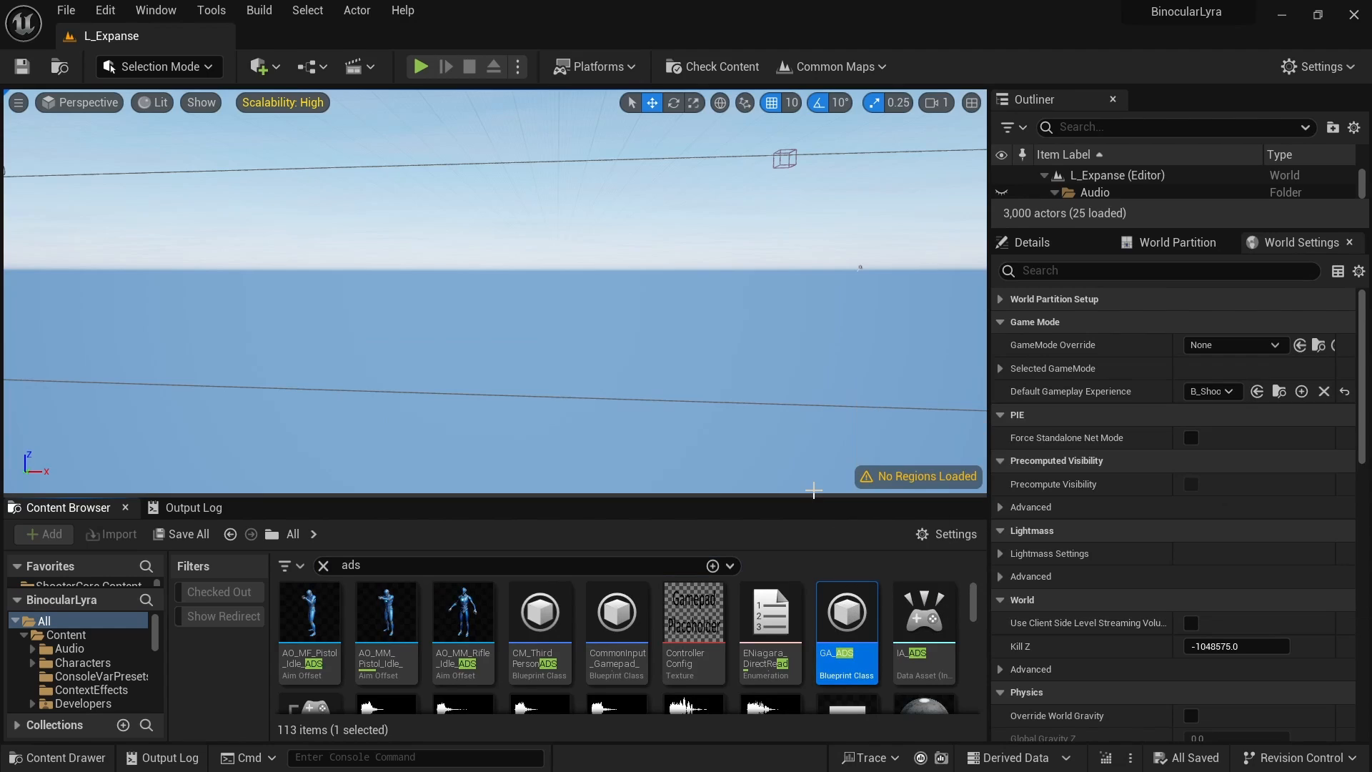
drag(814, 496, 814, 337)
right_click(852, 486)
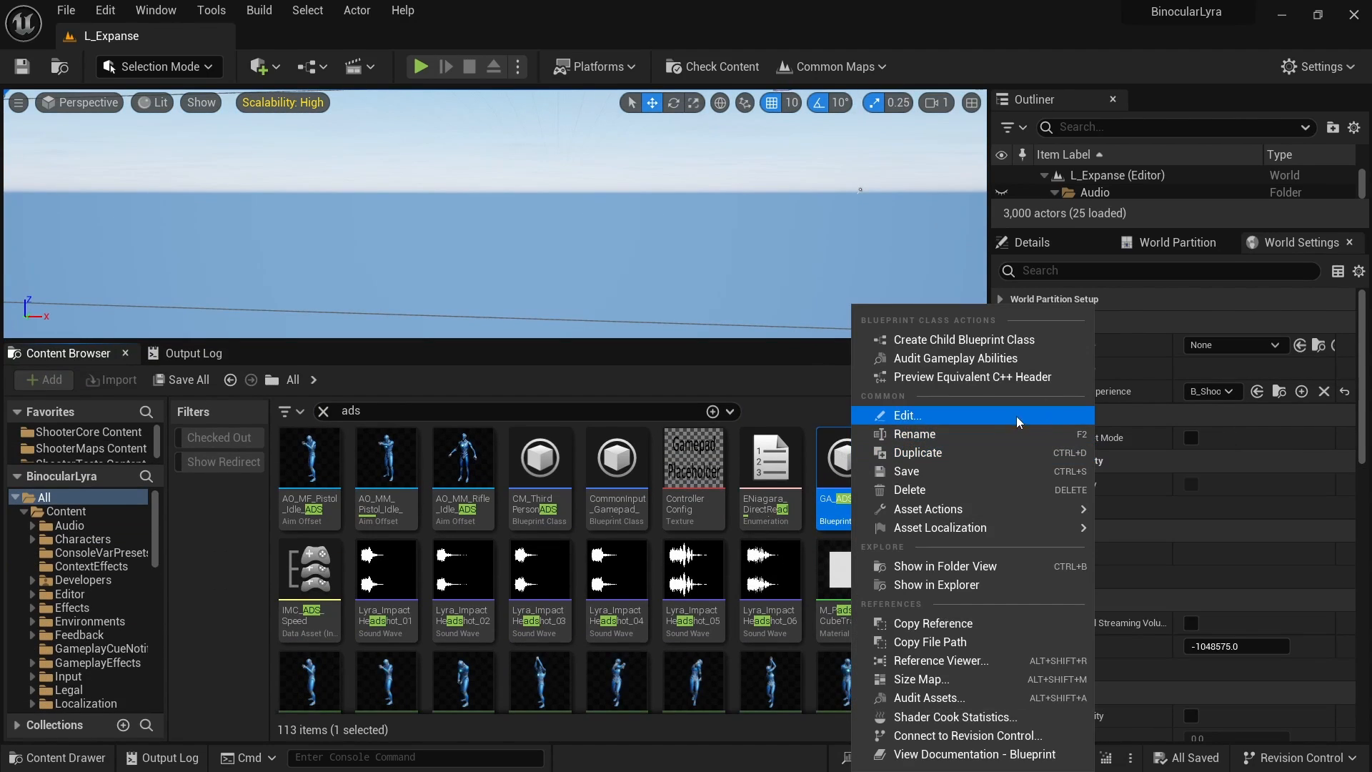
click(933, 568)
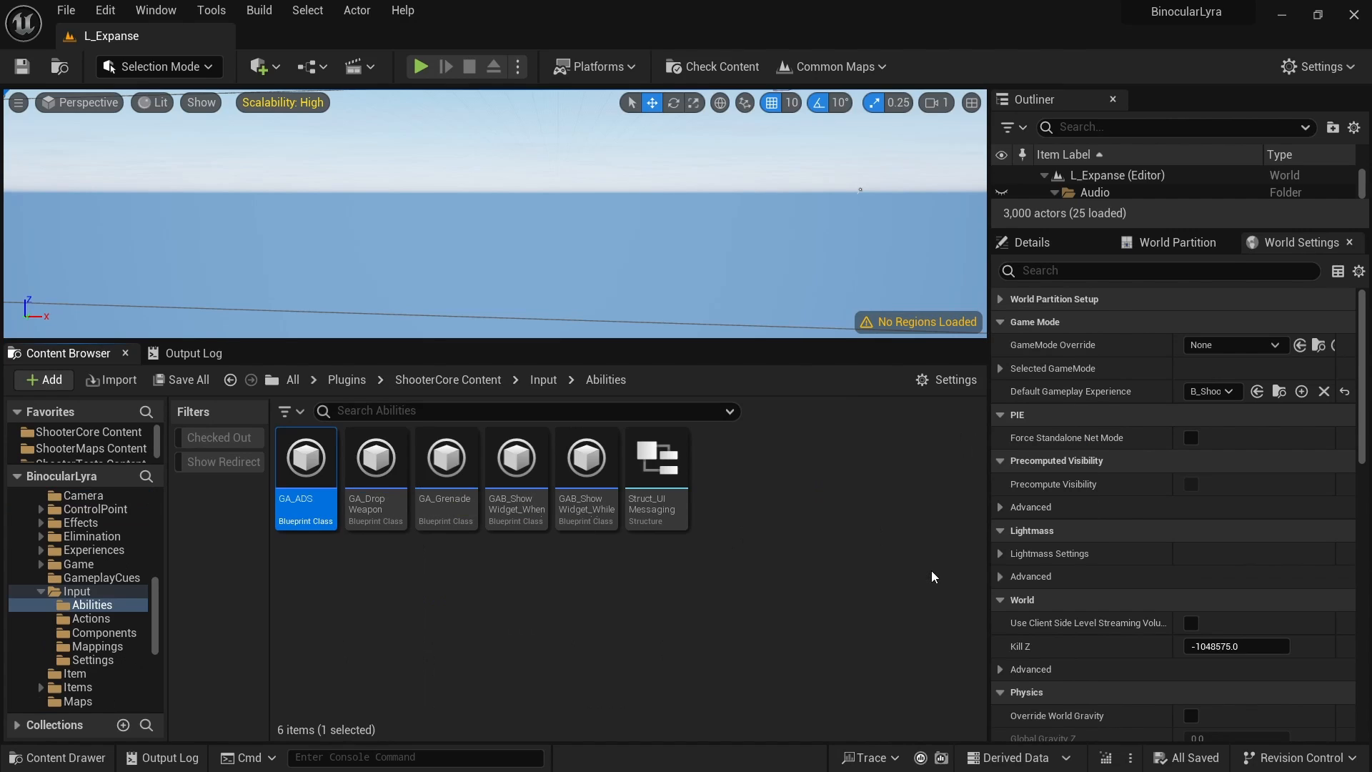
- Open the references of GA_ADS and bring the AbilitySet_ShooterHero referencer into clear view
right_click(316, 463)
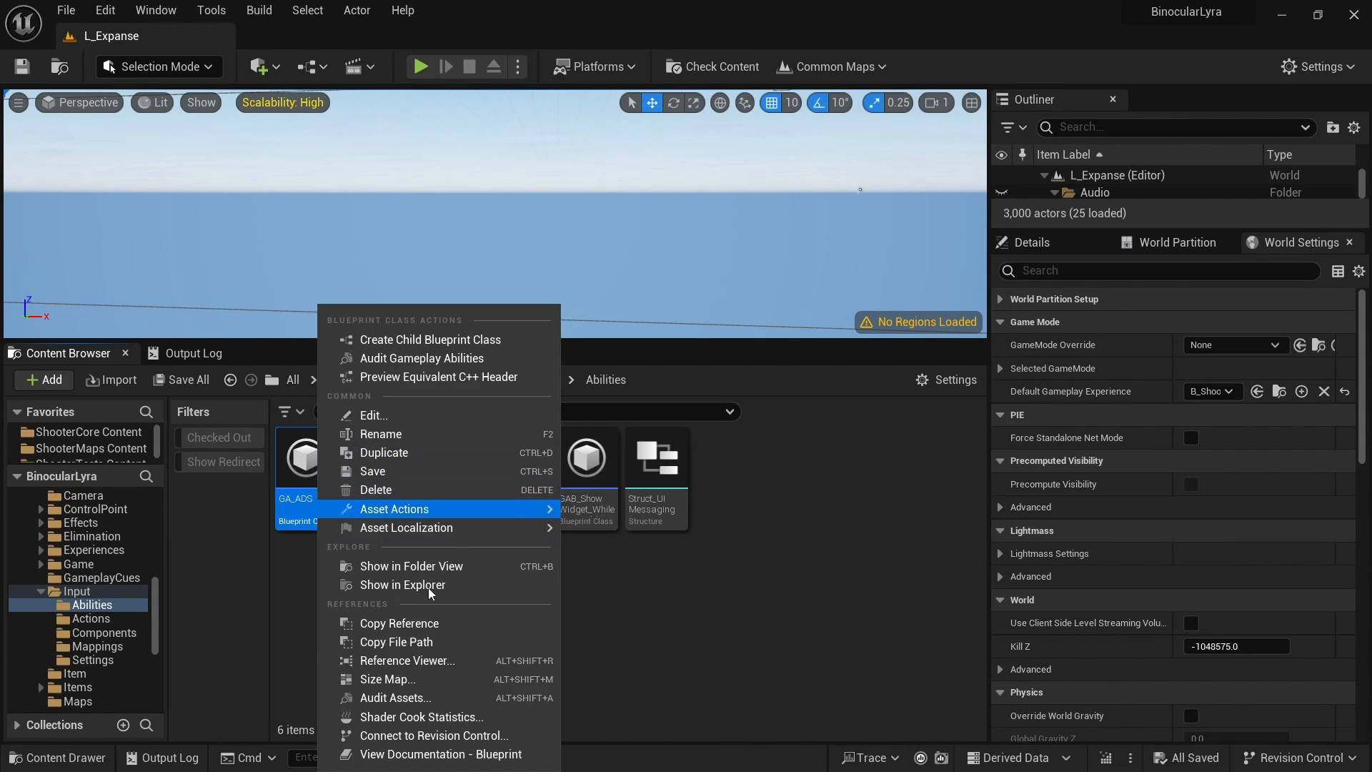
click(422, 661)
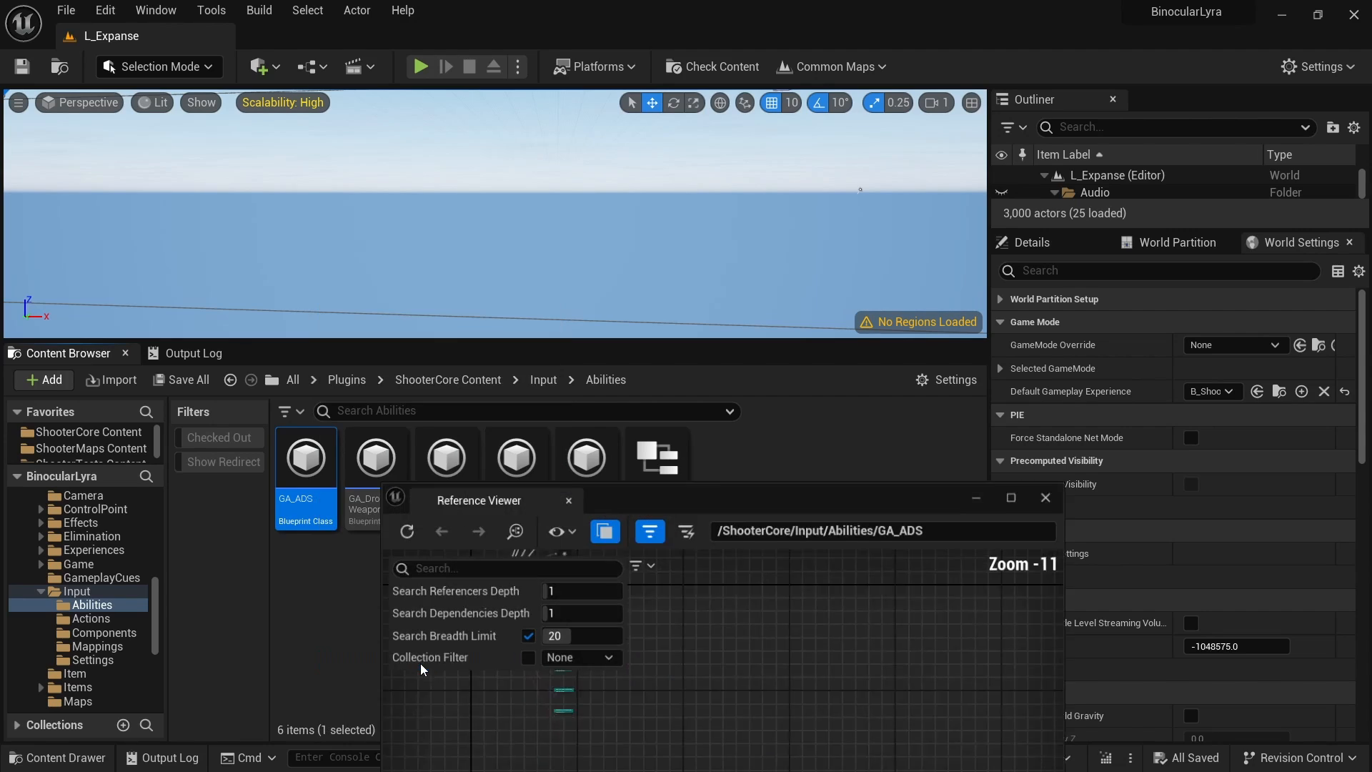
drag(729, 492, 681, 154)
scroll(669, 349, up, 8)
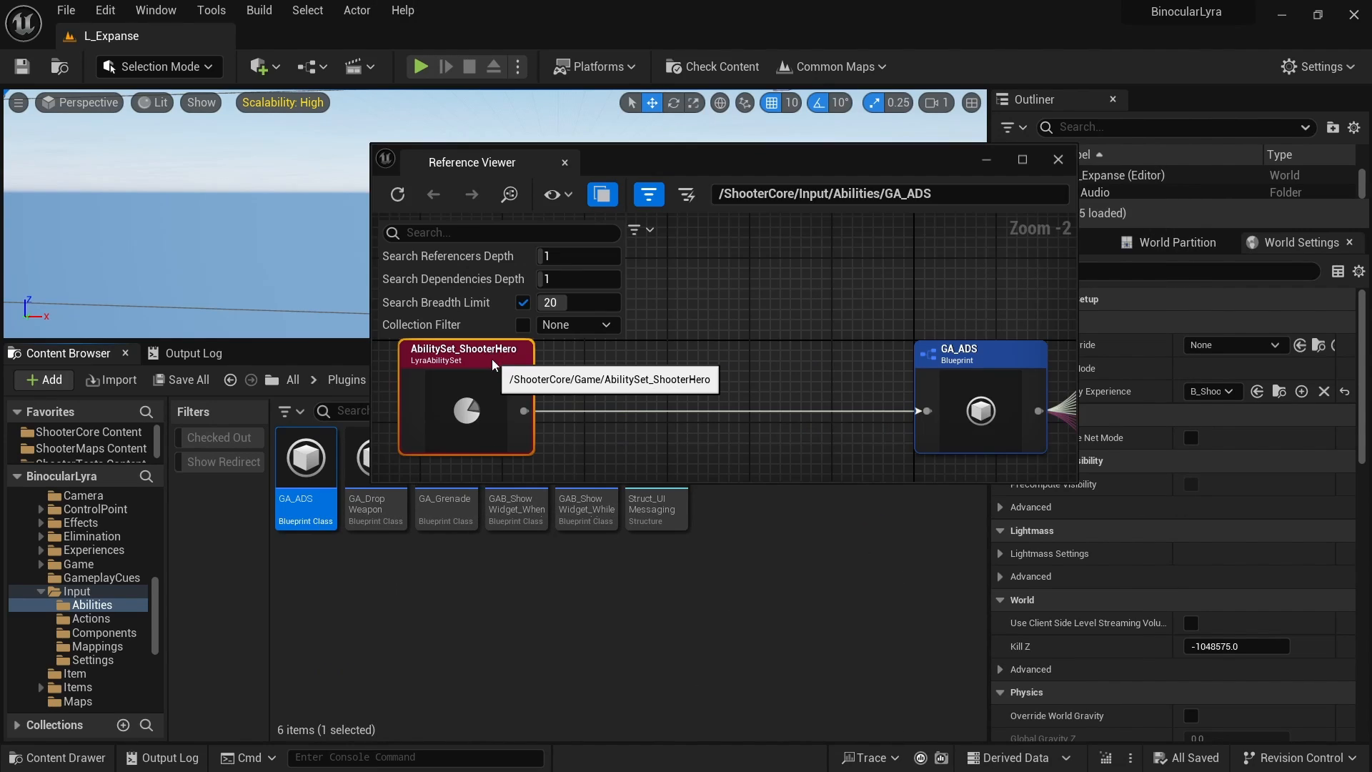
- Open the AbilitySet_ShooterHero asset and the GA_ADS blueprint from the reference graph
double_click(467, 411)
drag(689, 418, 715, 296)
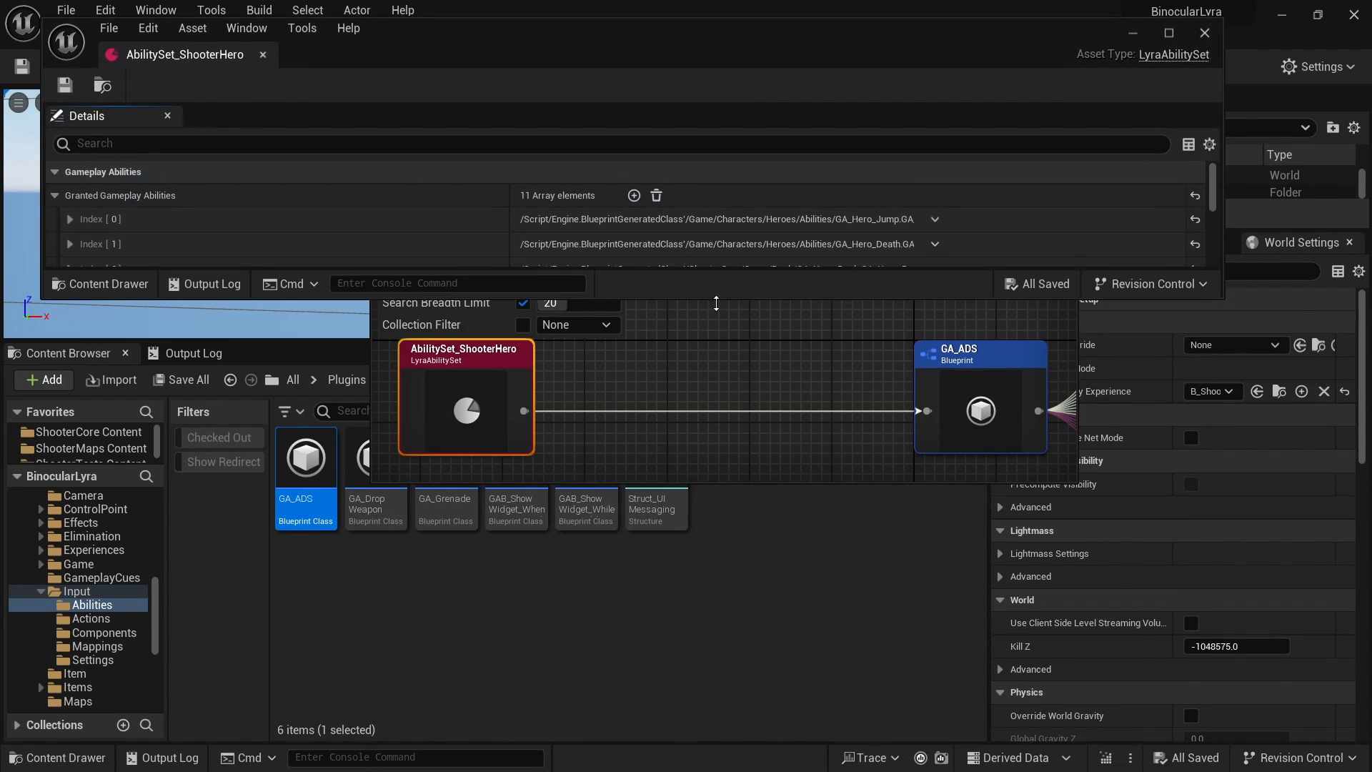
click(621, 383)
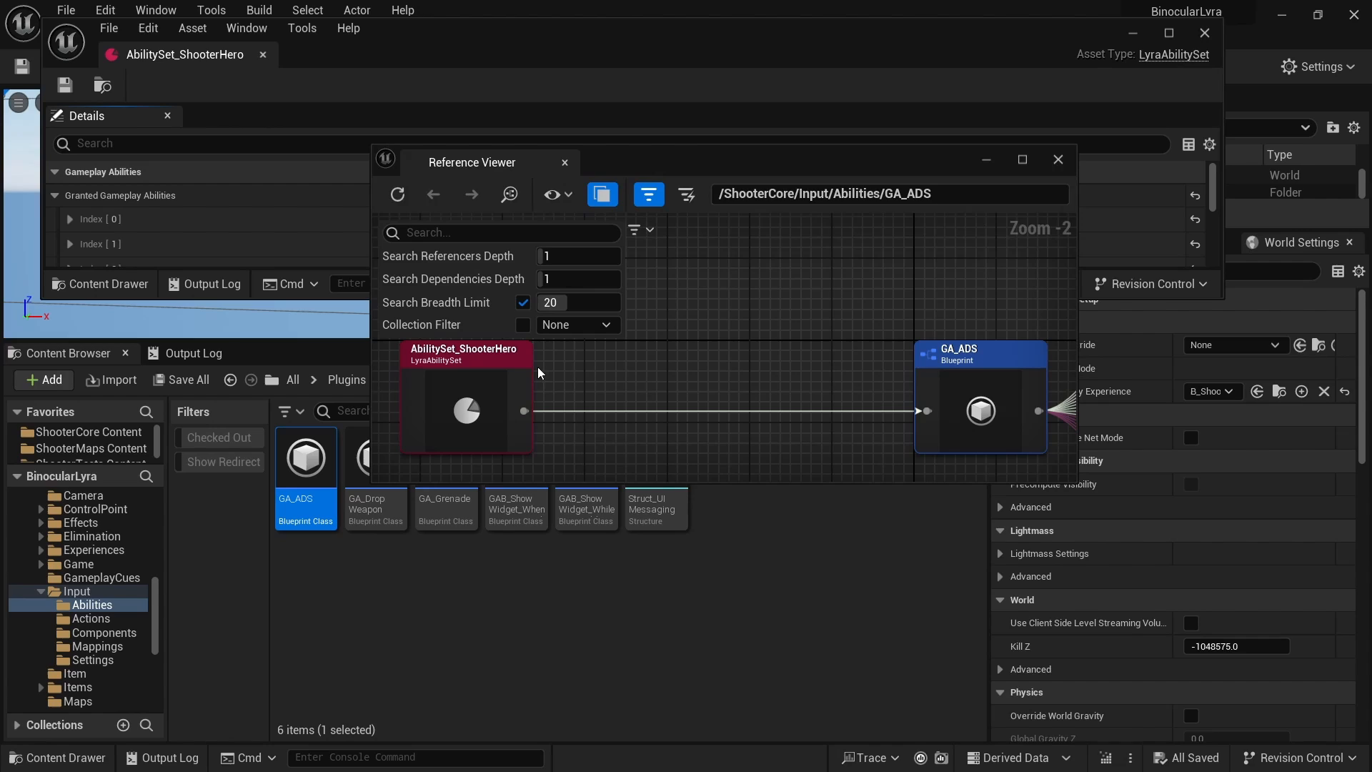
double_click(972, 355)
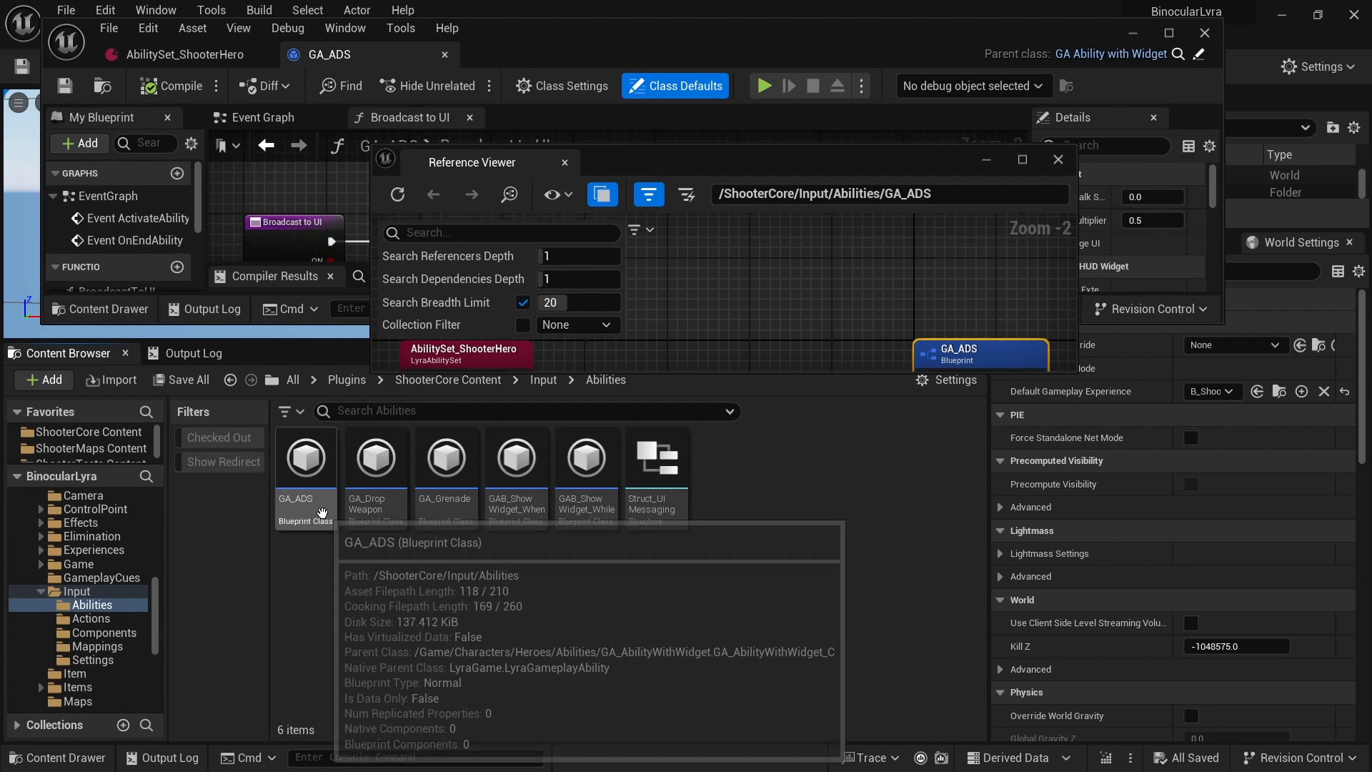
- Duplicate the GA_ADS blueprint in the Abilities folder and name the copy GA_Binocular
click(316, 513)
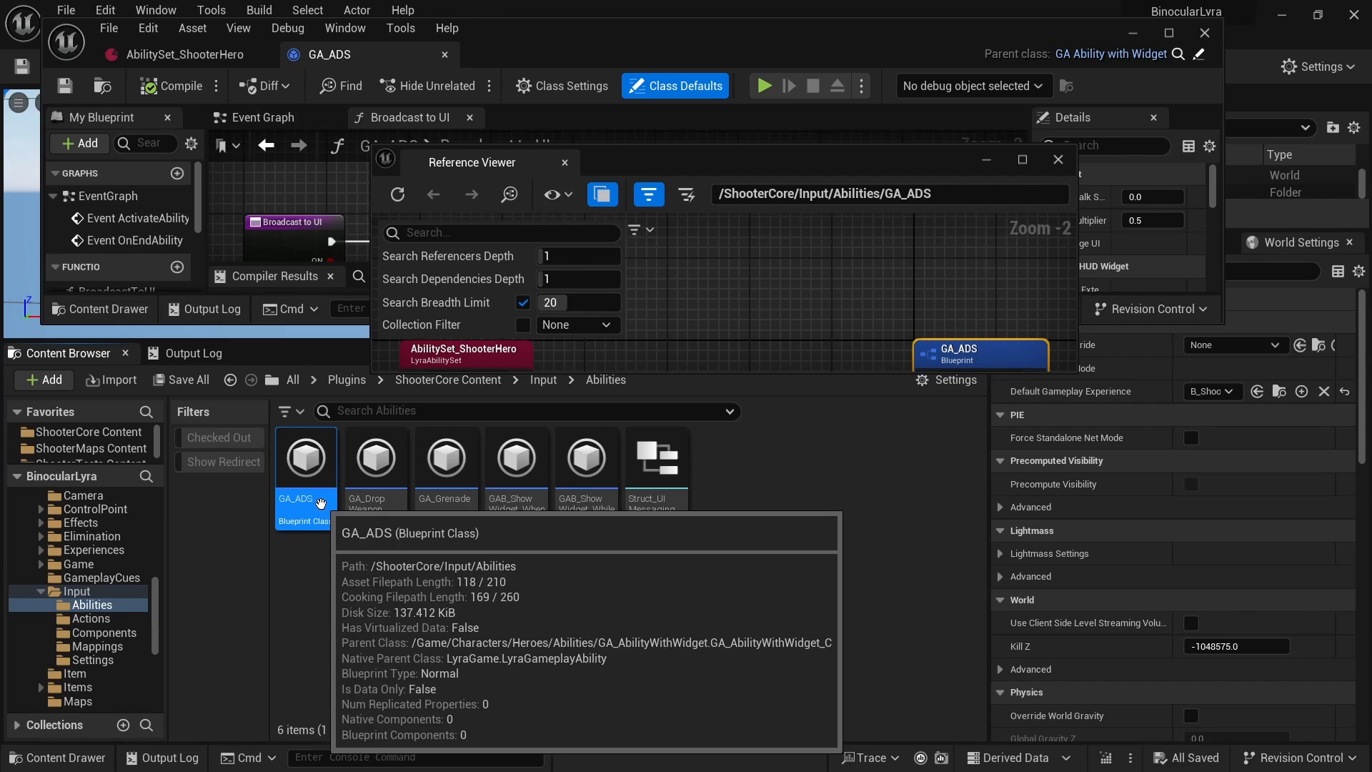
right_click(317, 514)
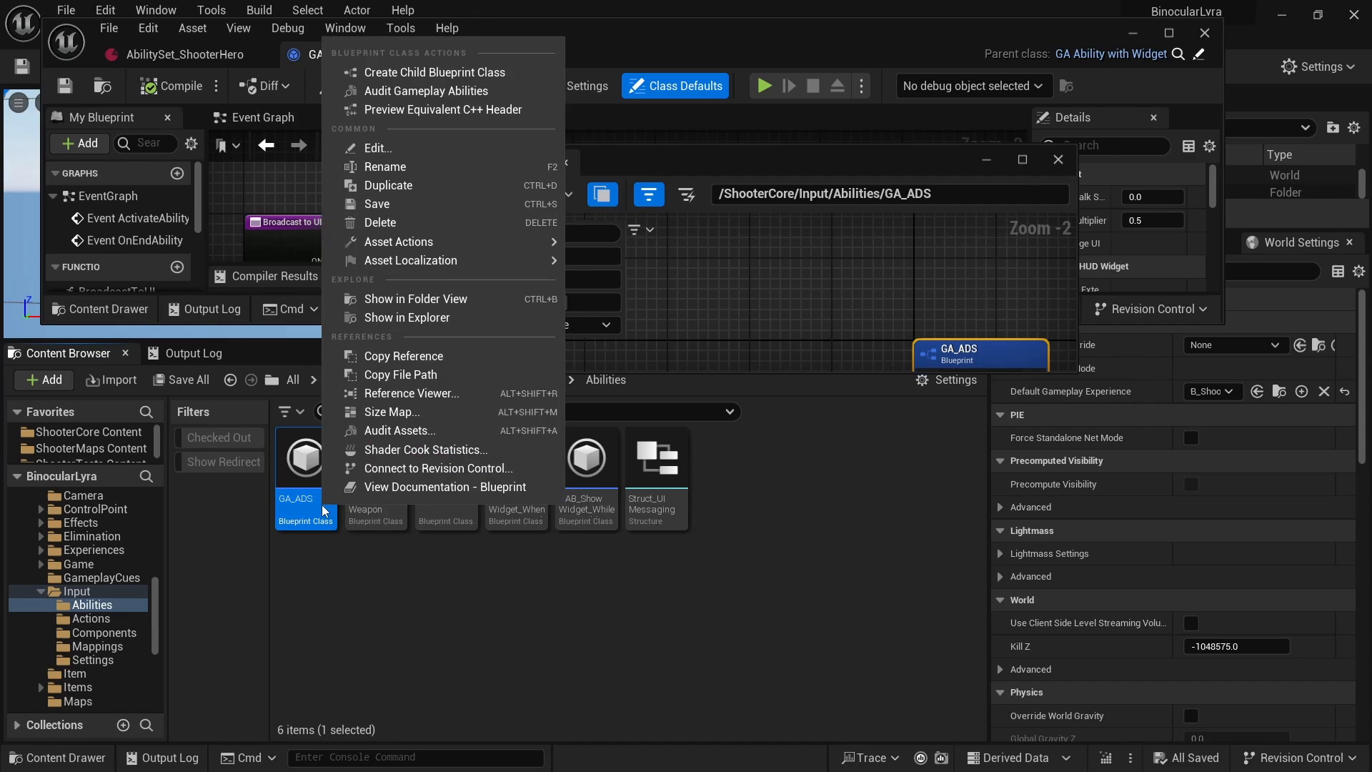
click(383, 186)
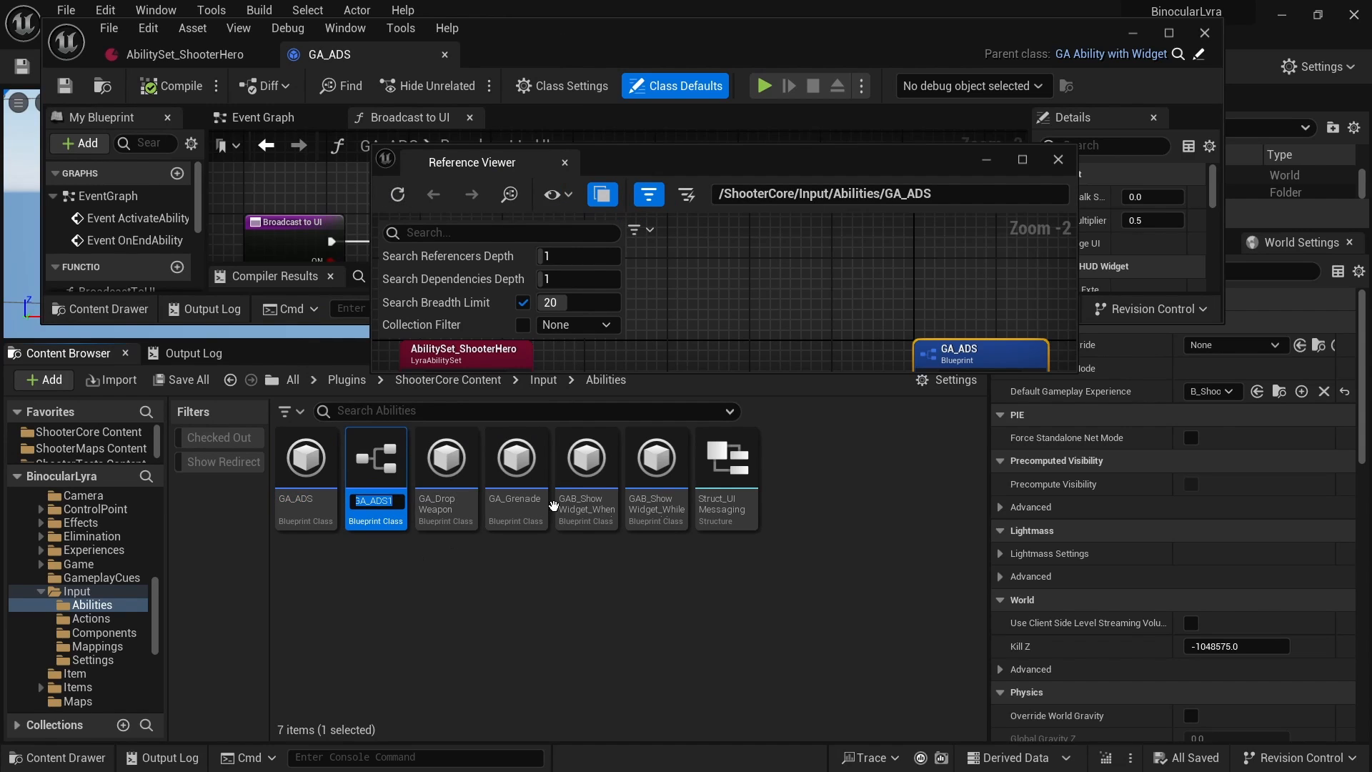
drag(373, 501, 474, 509)
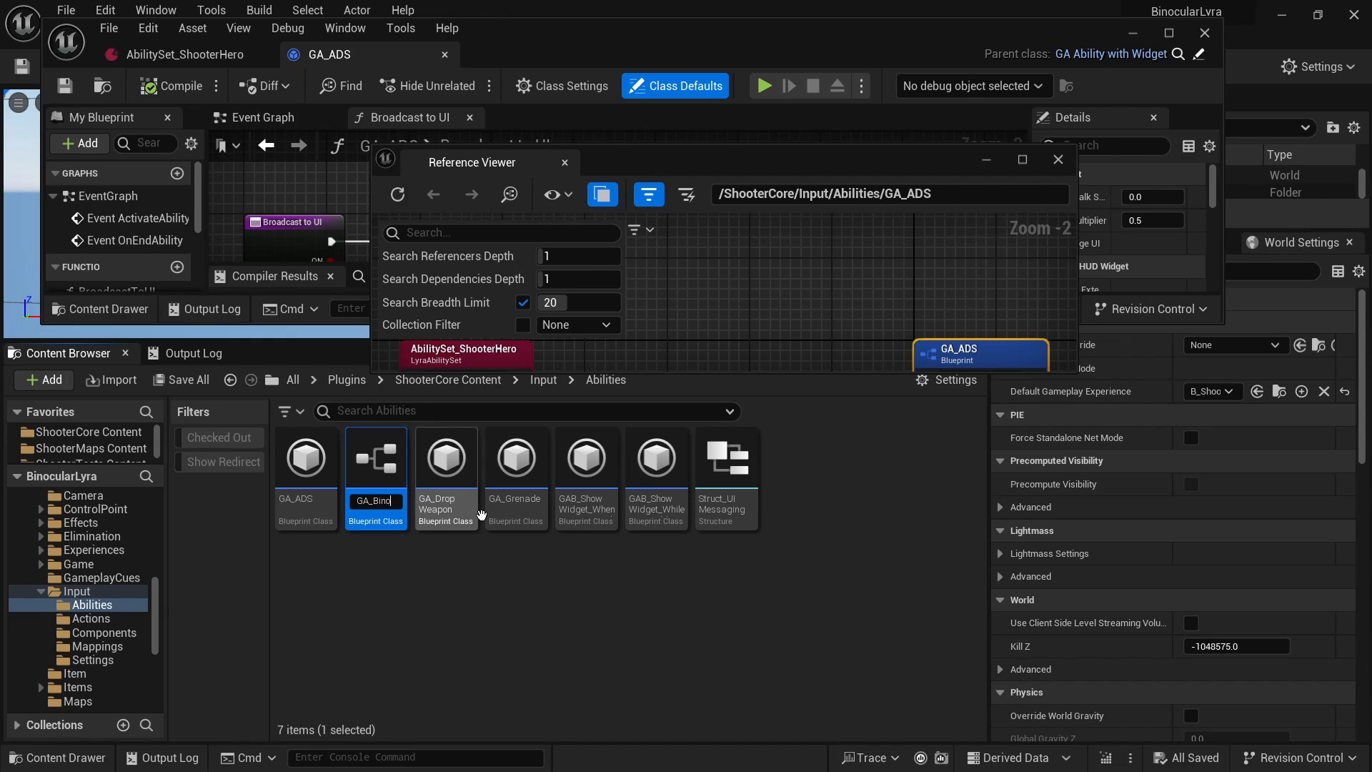
text(Binocular)
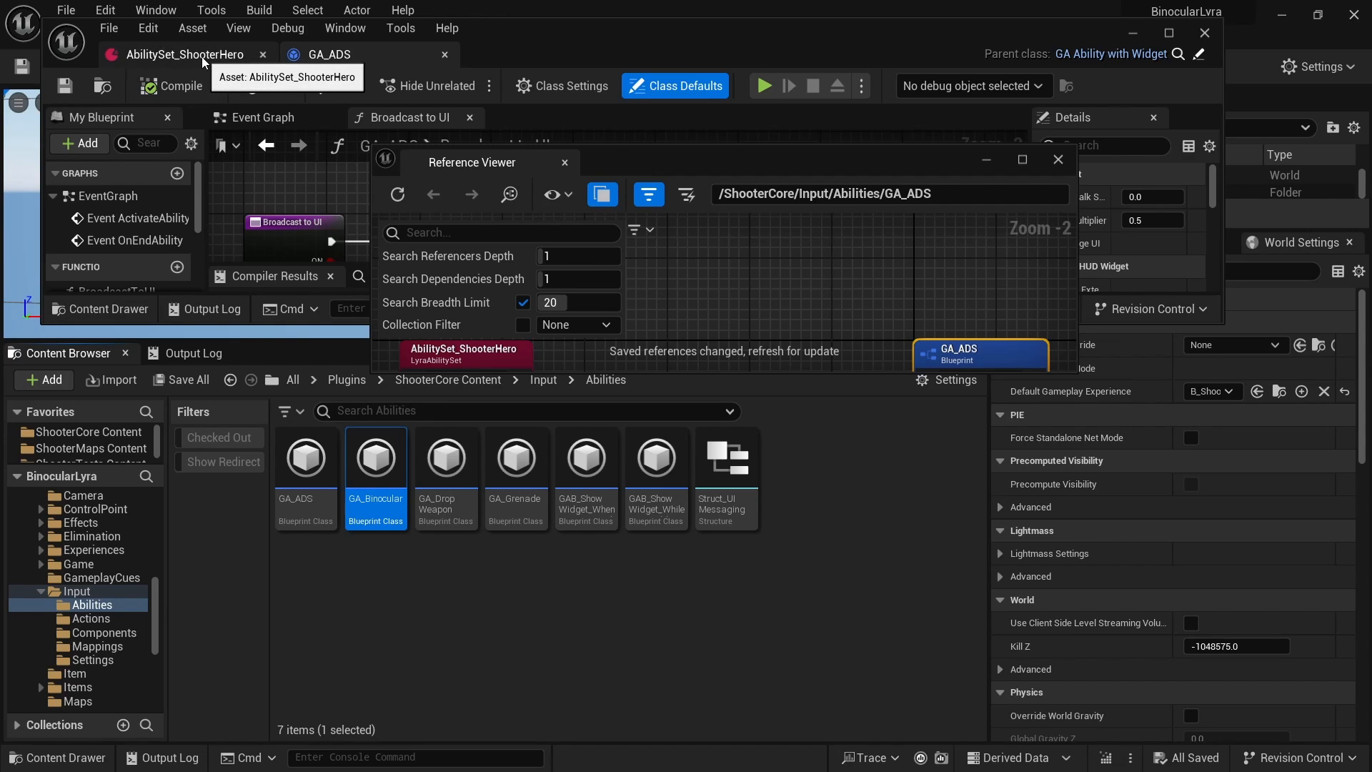
- Enlarge AbilitySet_ShooterHero, widen its value column, and examine the GA_ADS entry's settings in the granted gameplay abilities
click(202, 56)
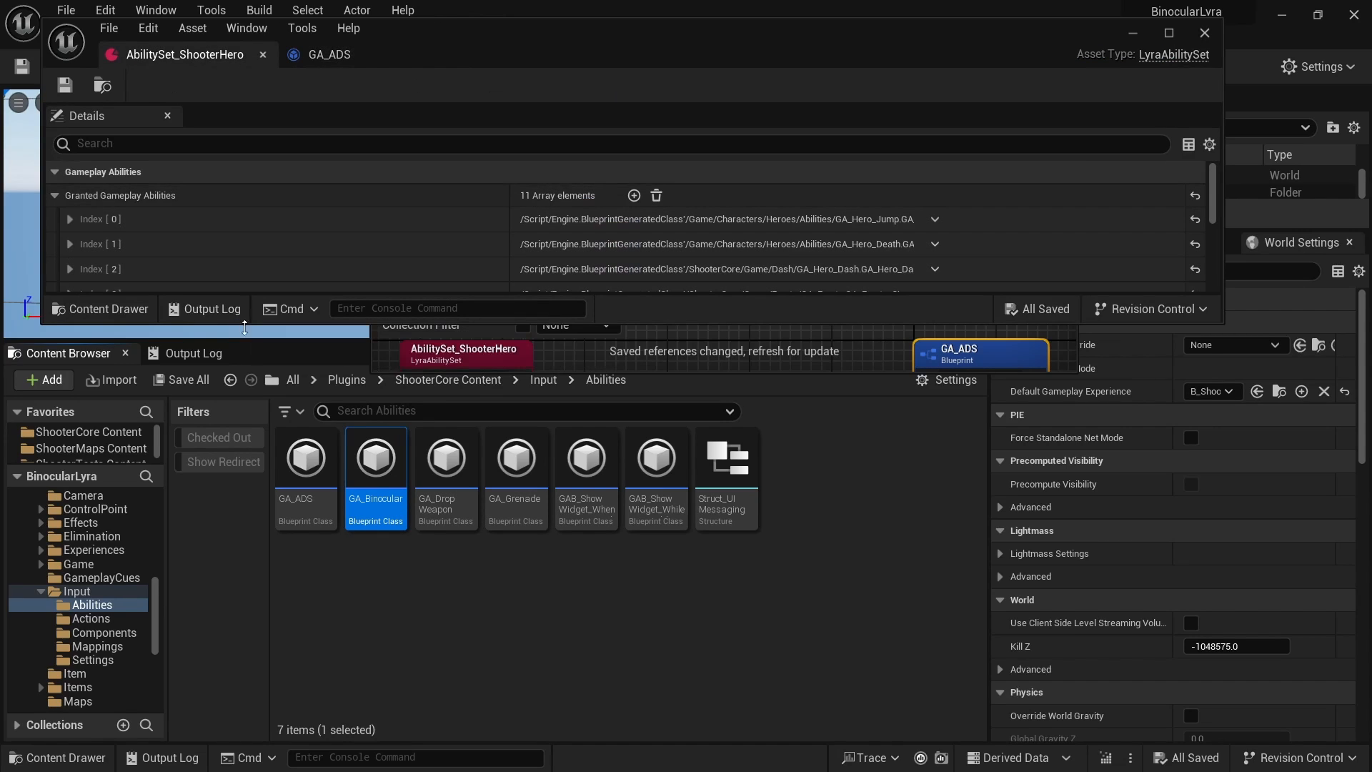
drag(264, 340, 261, 486)
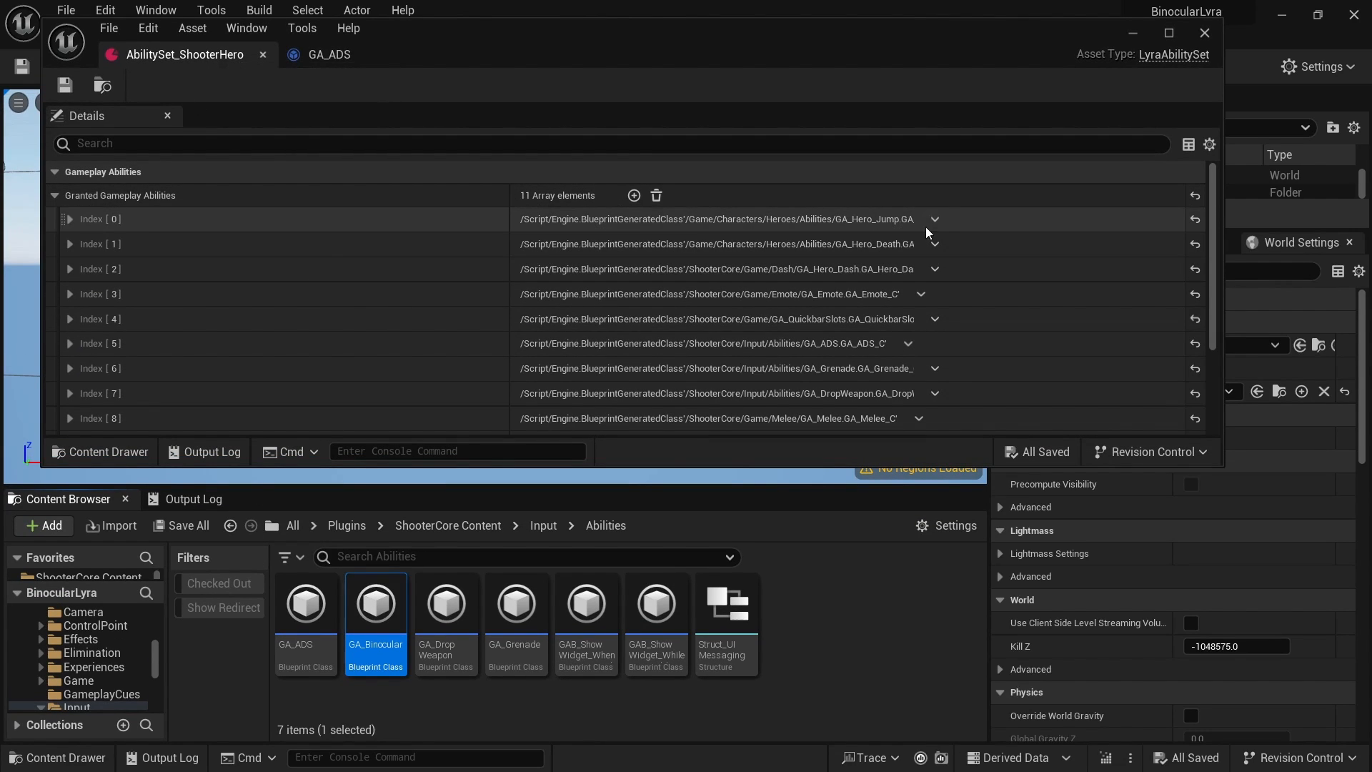
drag(509, 199, 261, 209)
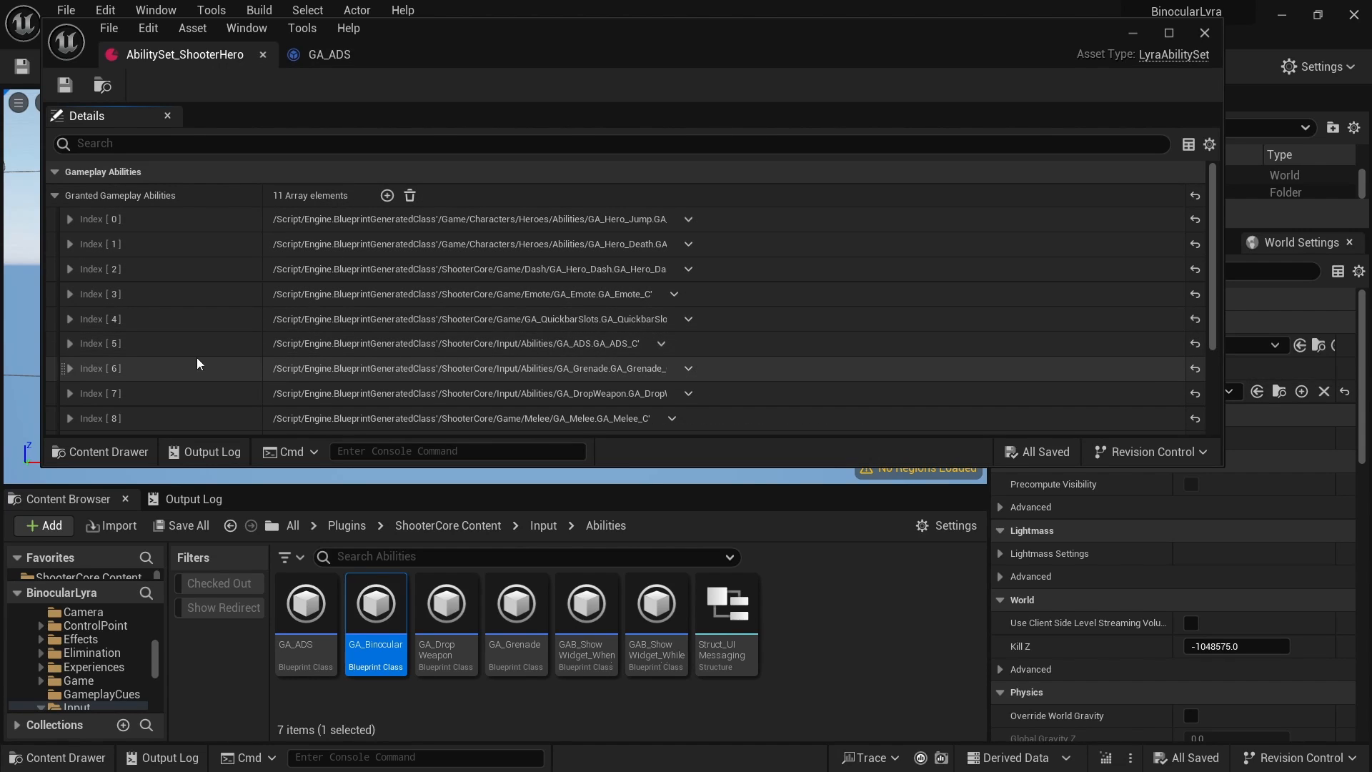
click(70, 344)
scroll(602, 335, down, 2)
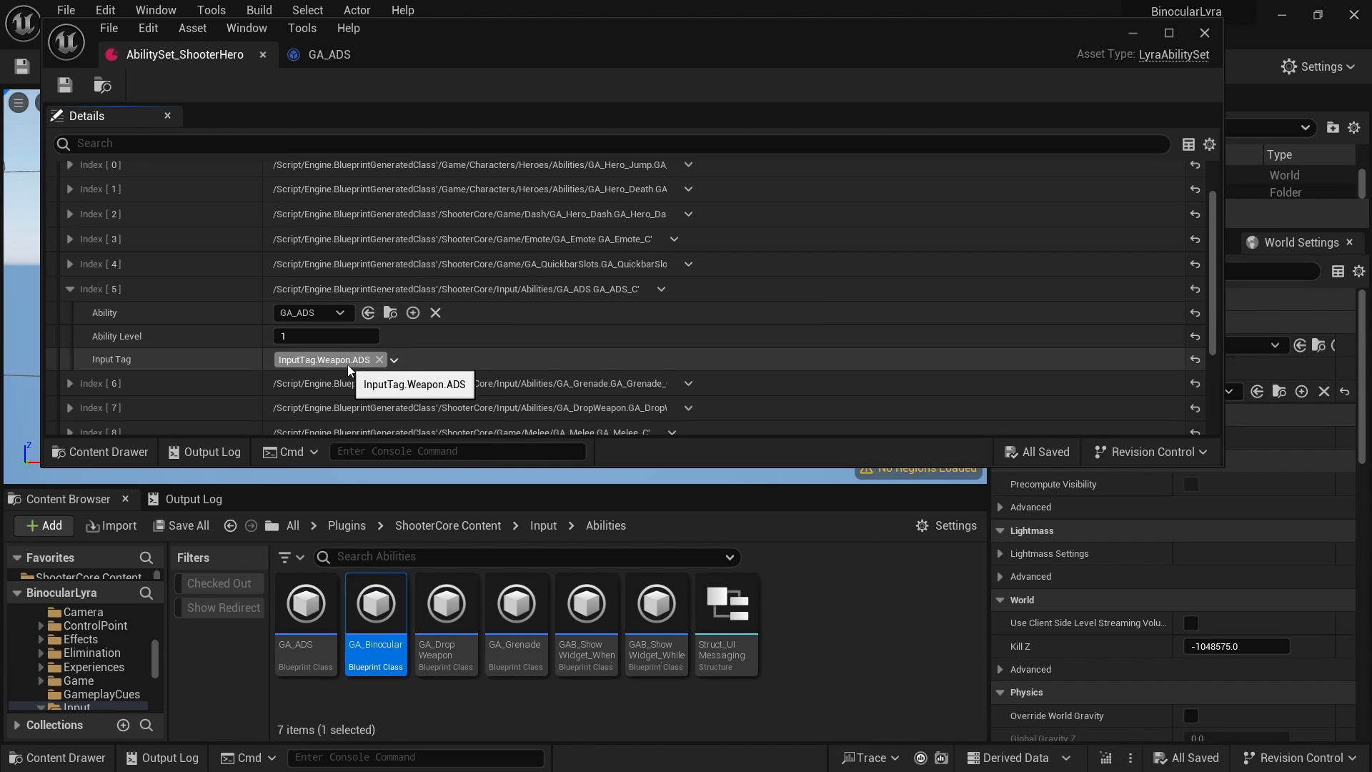
drag(414, 467, 414, 614)
scroll(341, 367, up, 3)
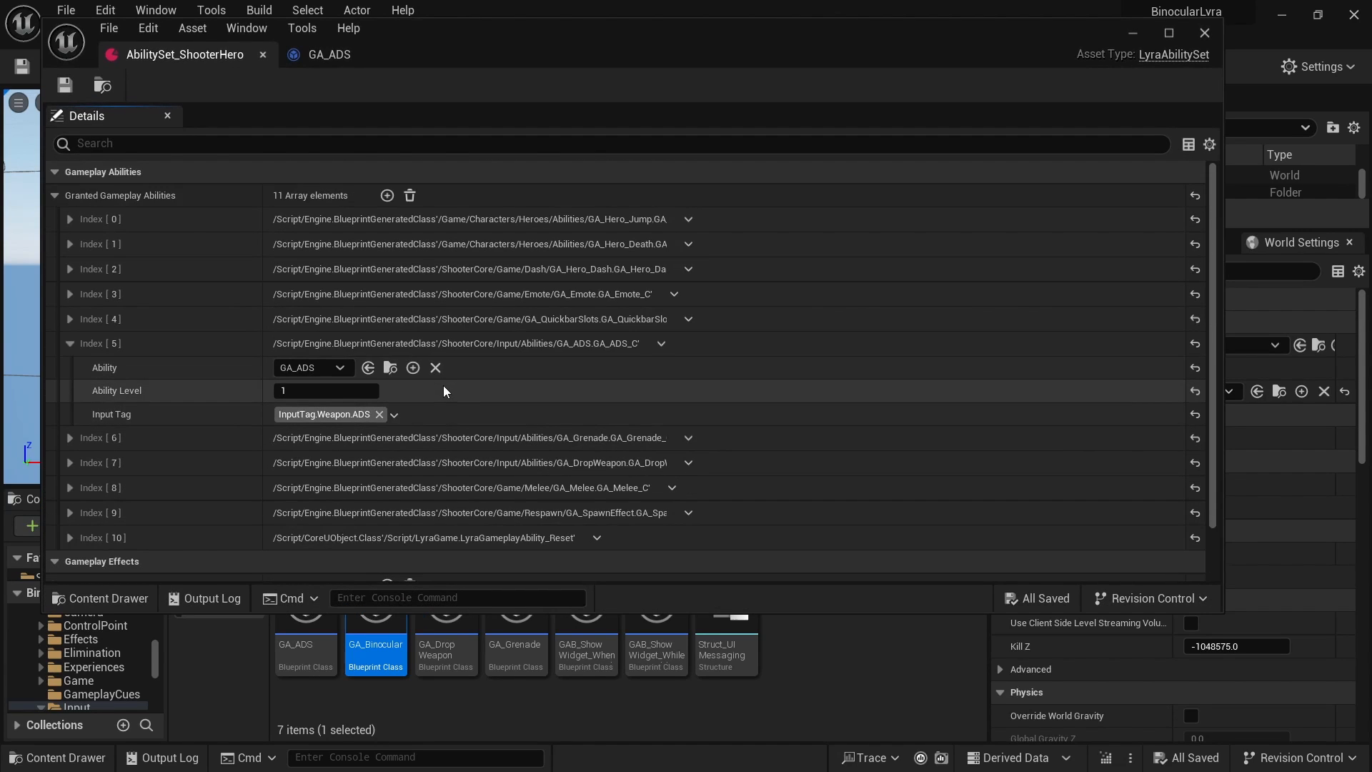
- Add an element to Granted Gameplay Abilities in AbilitySet_ShooterHero and set its ability to GA_Binocular
click(387, 196)
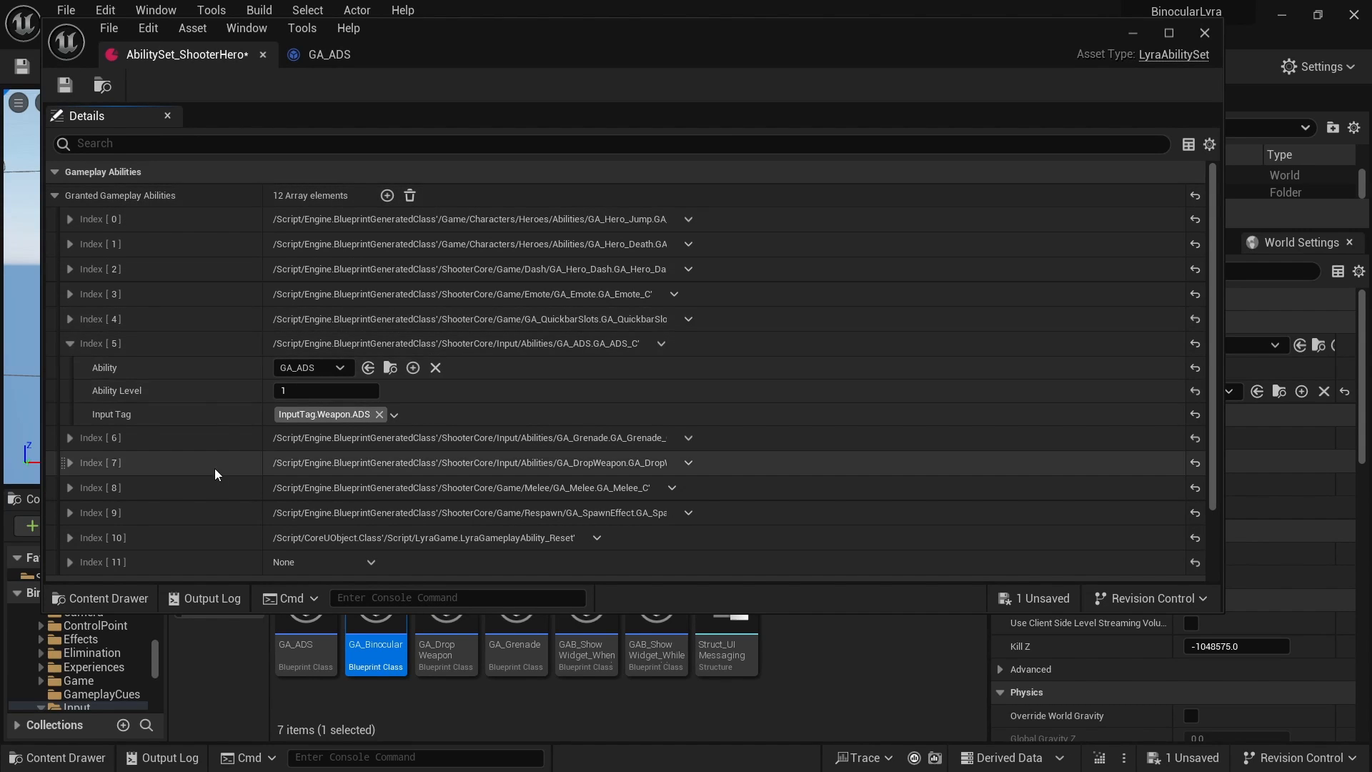
scroll(215, 472, down, 2)
click(70, 508)
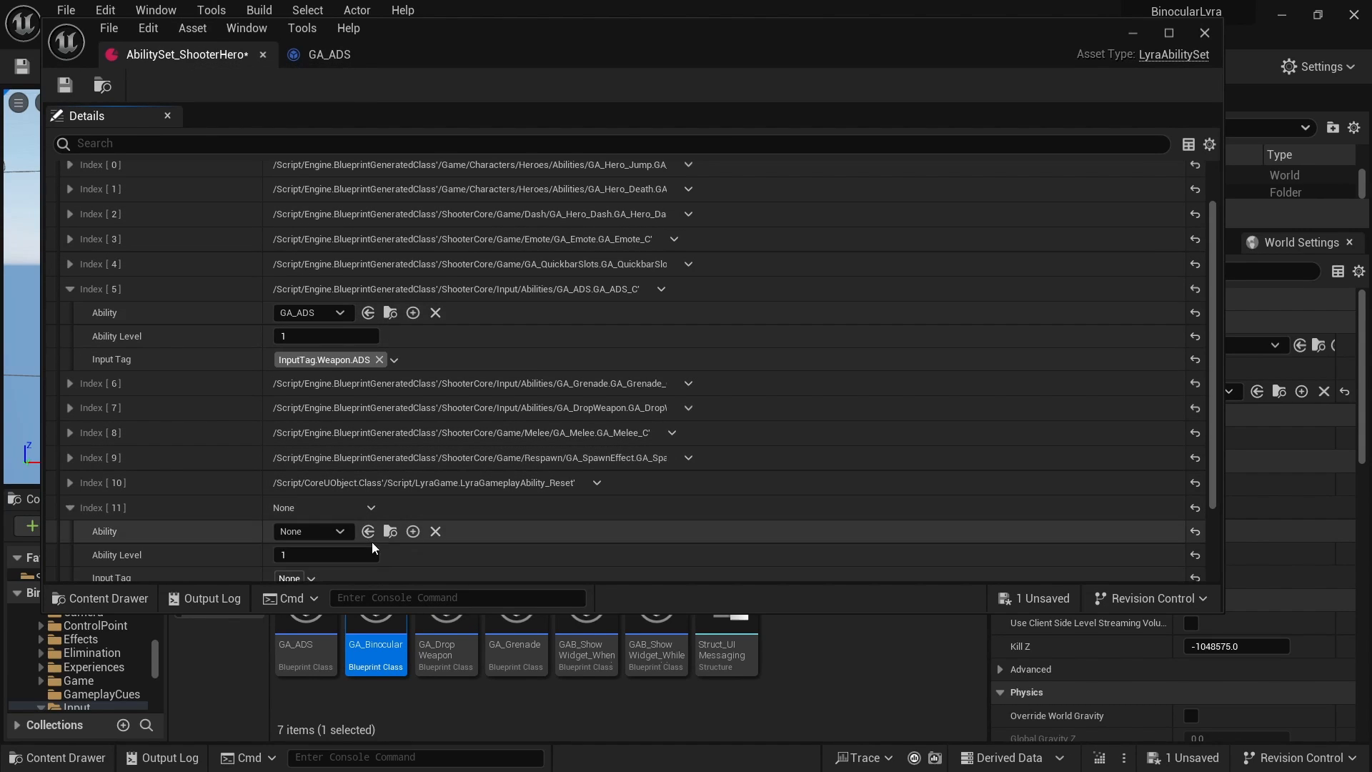
drag(366, 612, 314, 533)
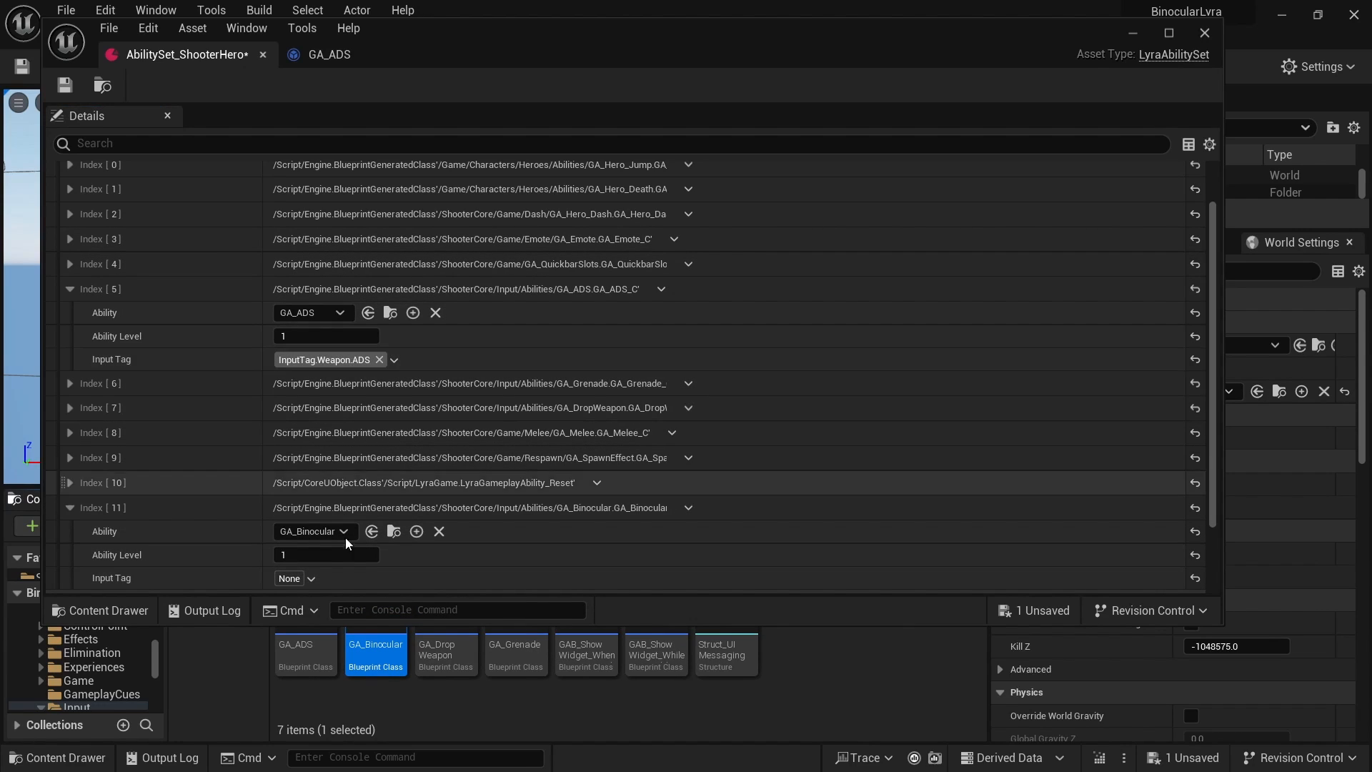
- Browse the Ability and Weapon branches of InputTag among the tags available for the GA_Binocular entry
click(313, 579)
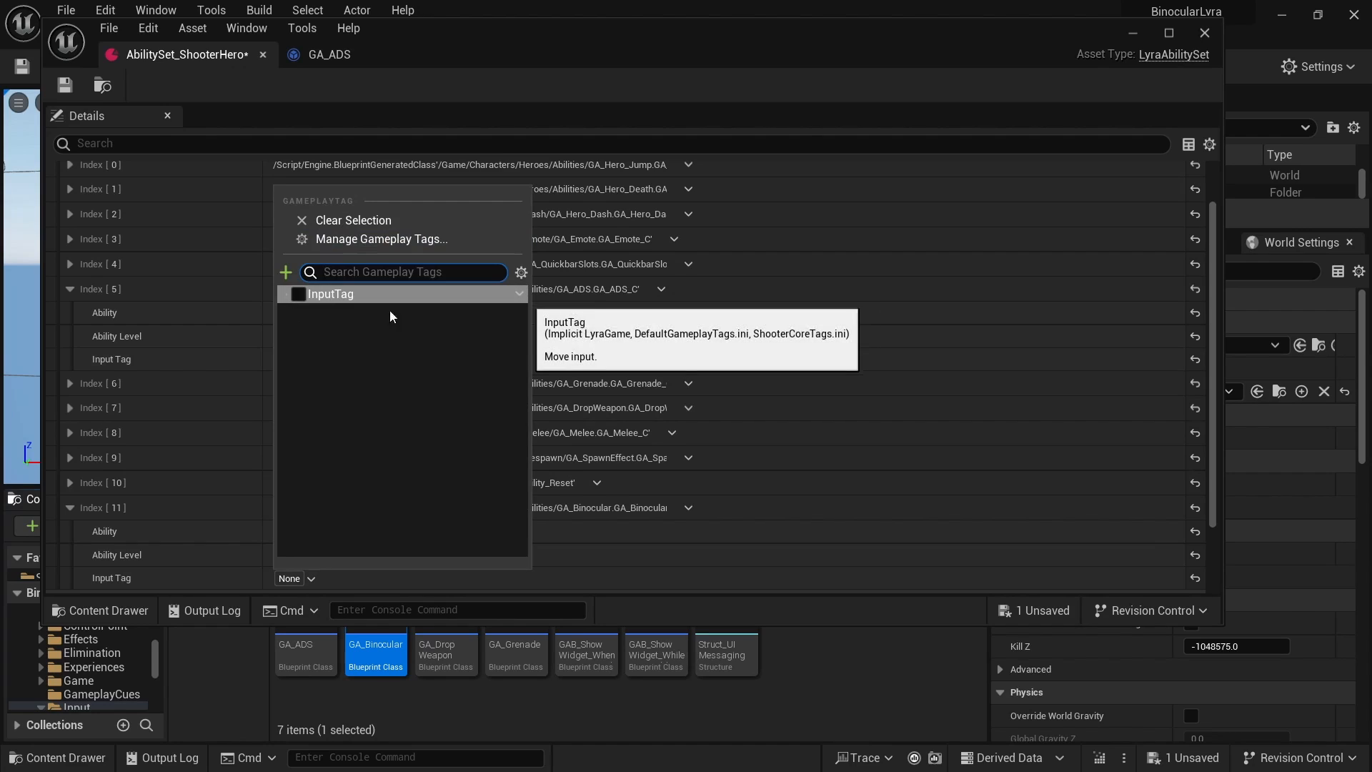
click(283, 294)
click(294, 311)
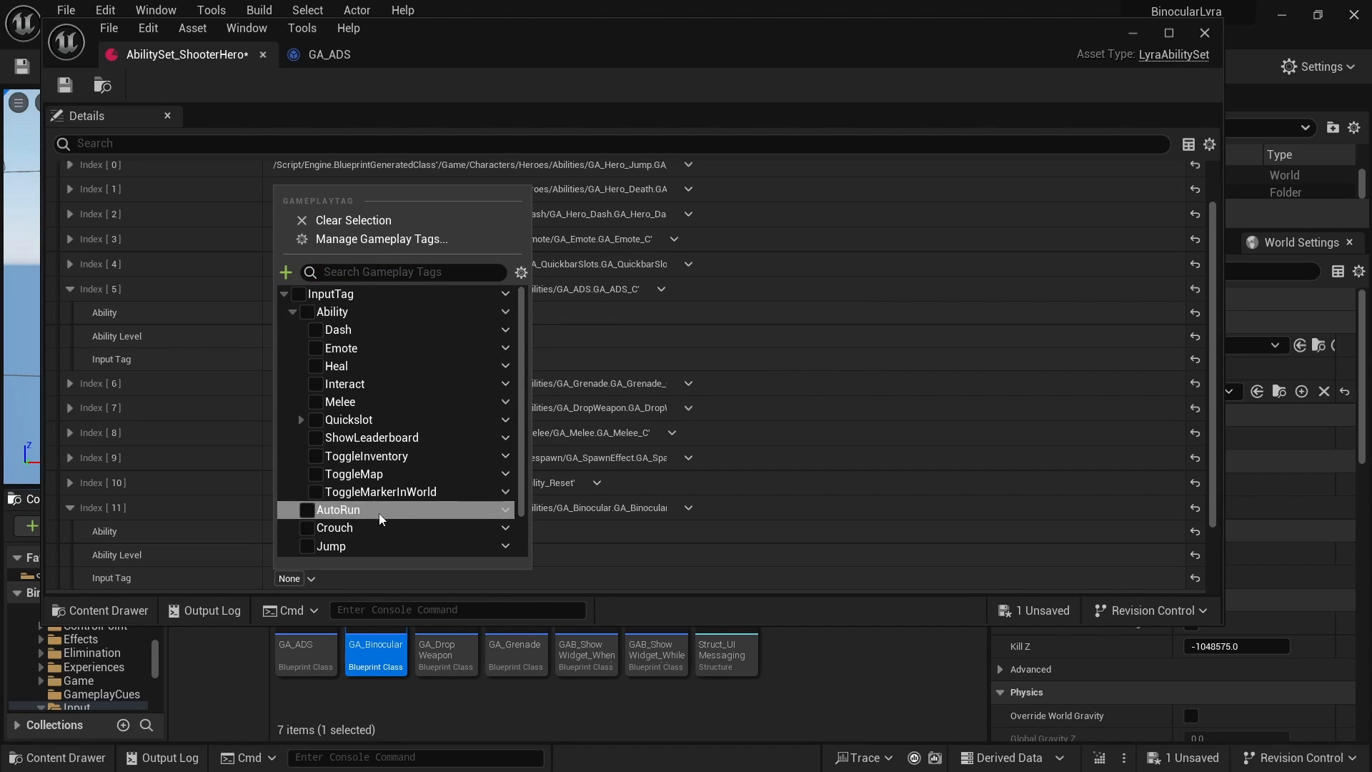
scroll(379, 368, down, 3)
scroll(300, 322, up, 3)
click(292, 313)
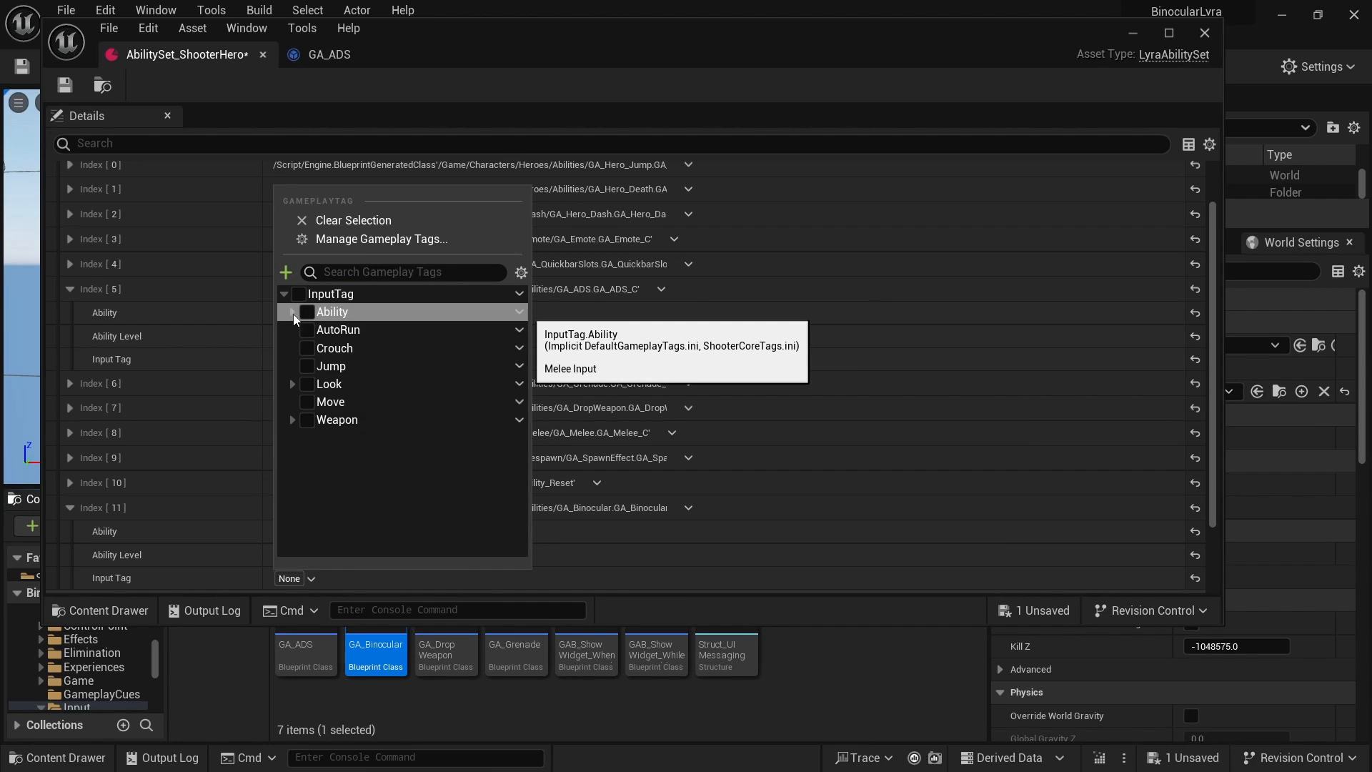
click(292, 420)
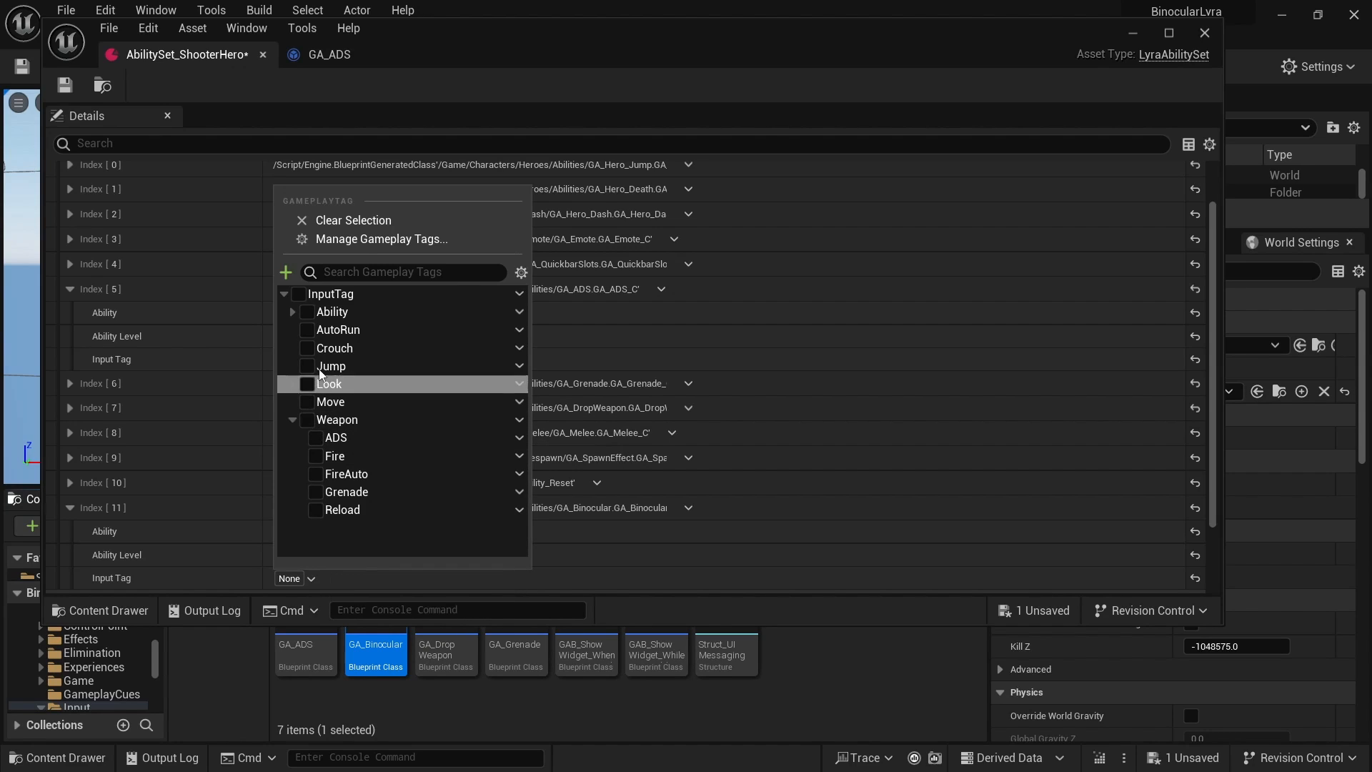
- Create the gameplay tag InputTag.Ability.Binocular with DefaultGameplayTags.ini as its source and assign it as the GA_Binocular entry's input tag
click(292, 311)
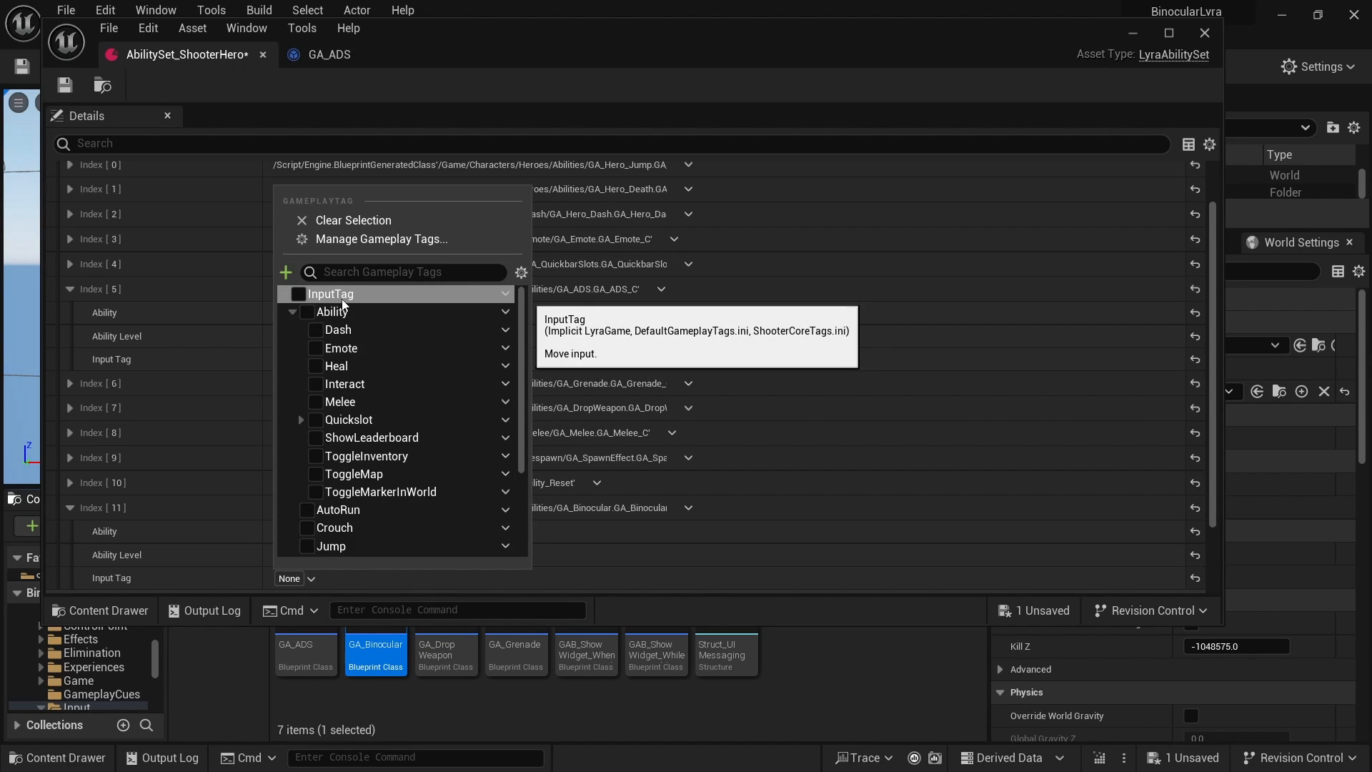
click(506, 312)
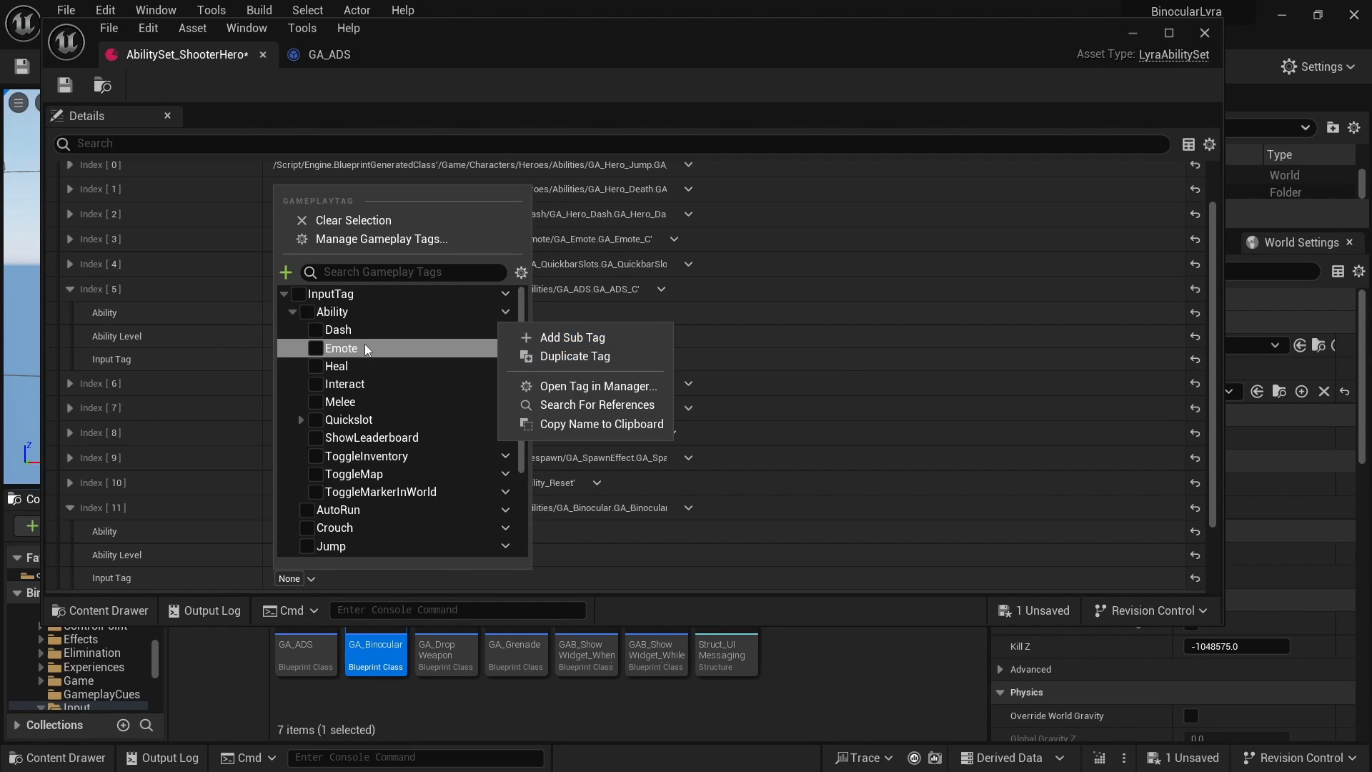
click(570, 339)
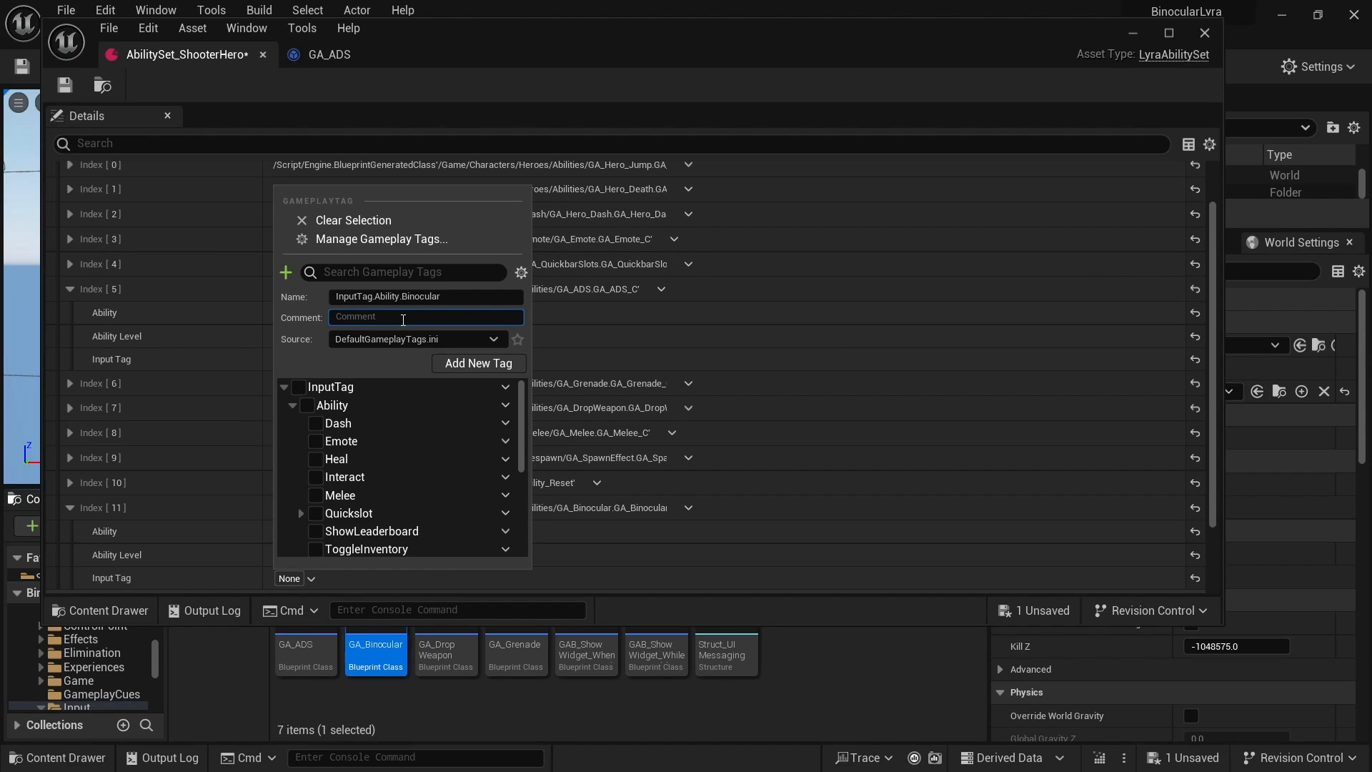
click(475, 366)
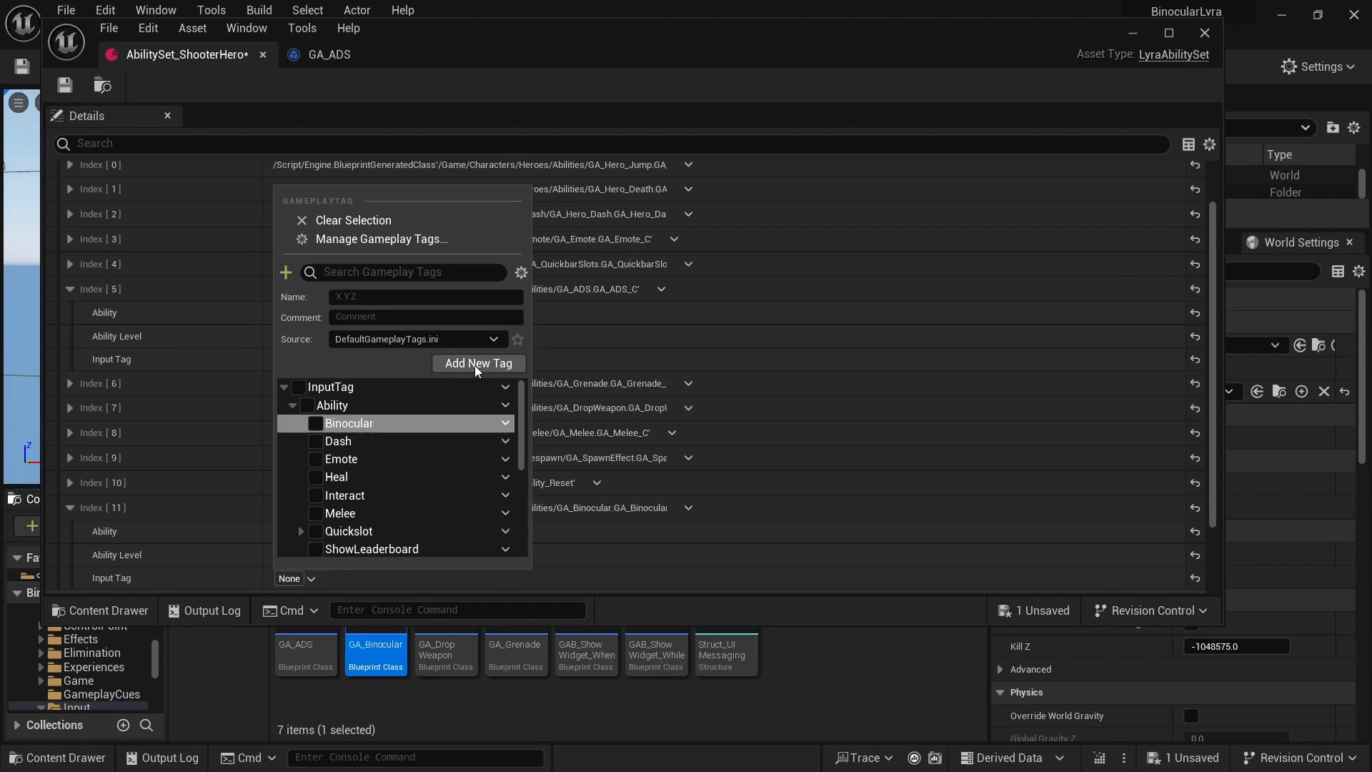
click(317, 427)
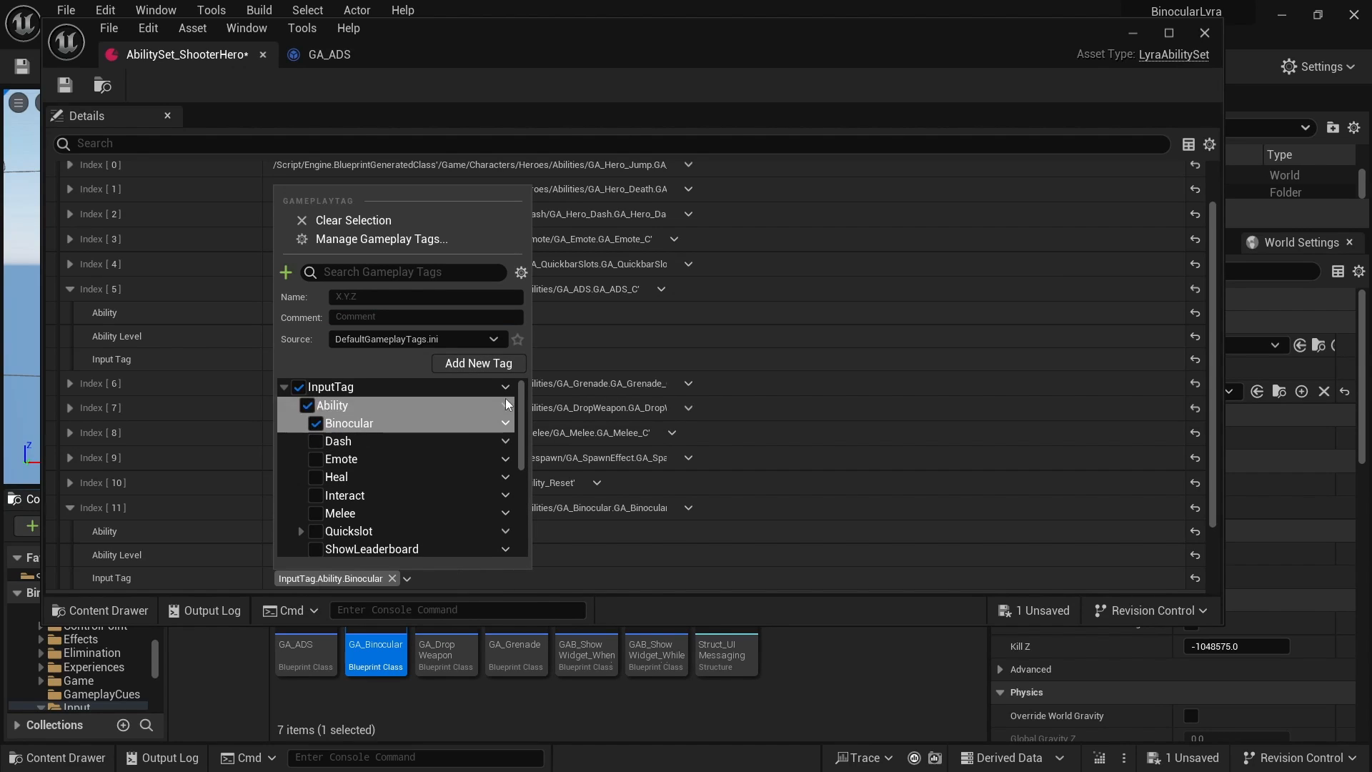
click(565, 409)
- Search for references to the GA_ADS entry's InputTag.Weapon.ADS tag and look through the assets that use it
scroll(529, 458, down, 2)
drag(376, 624, 376, 604)
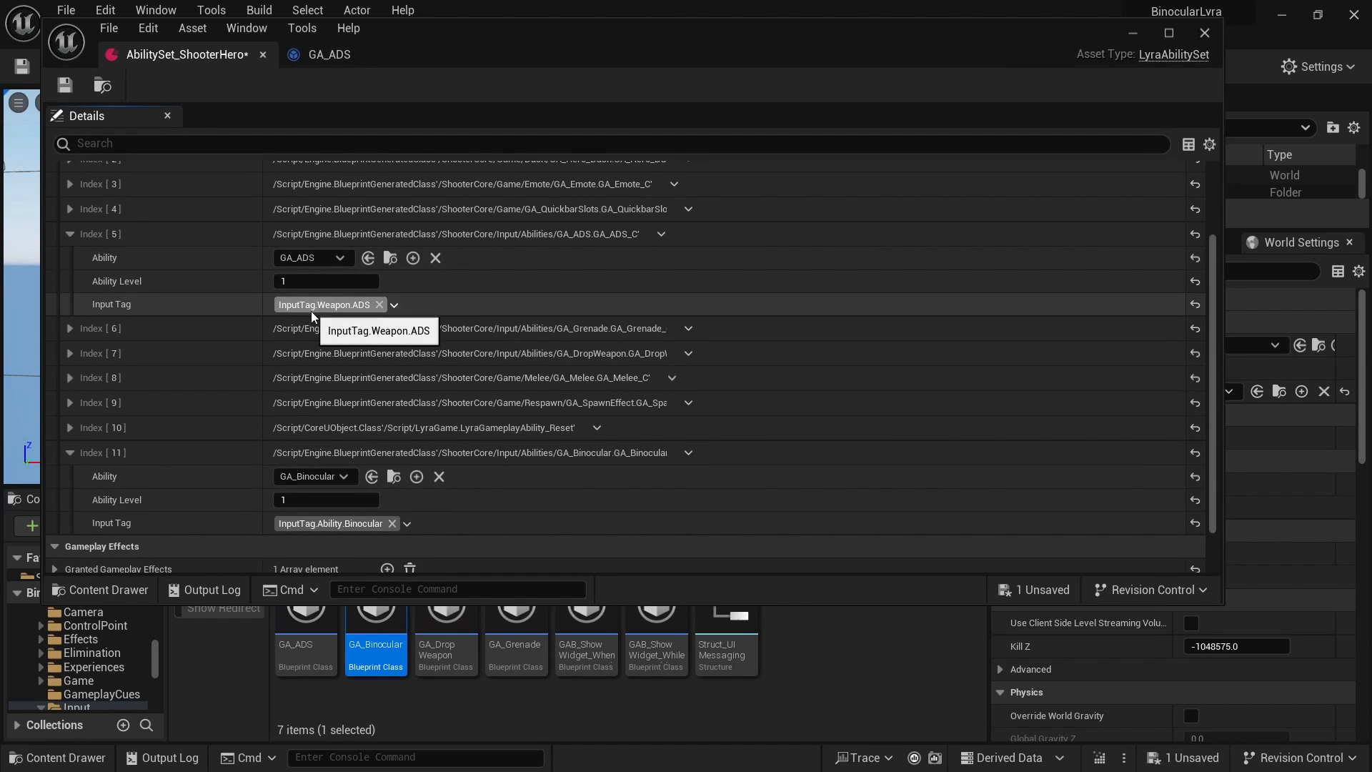
right_click(349, 307)
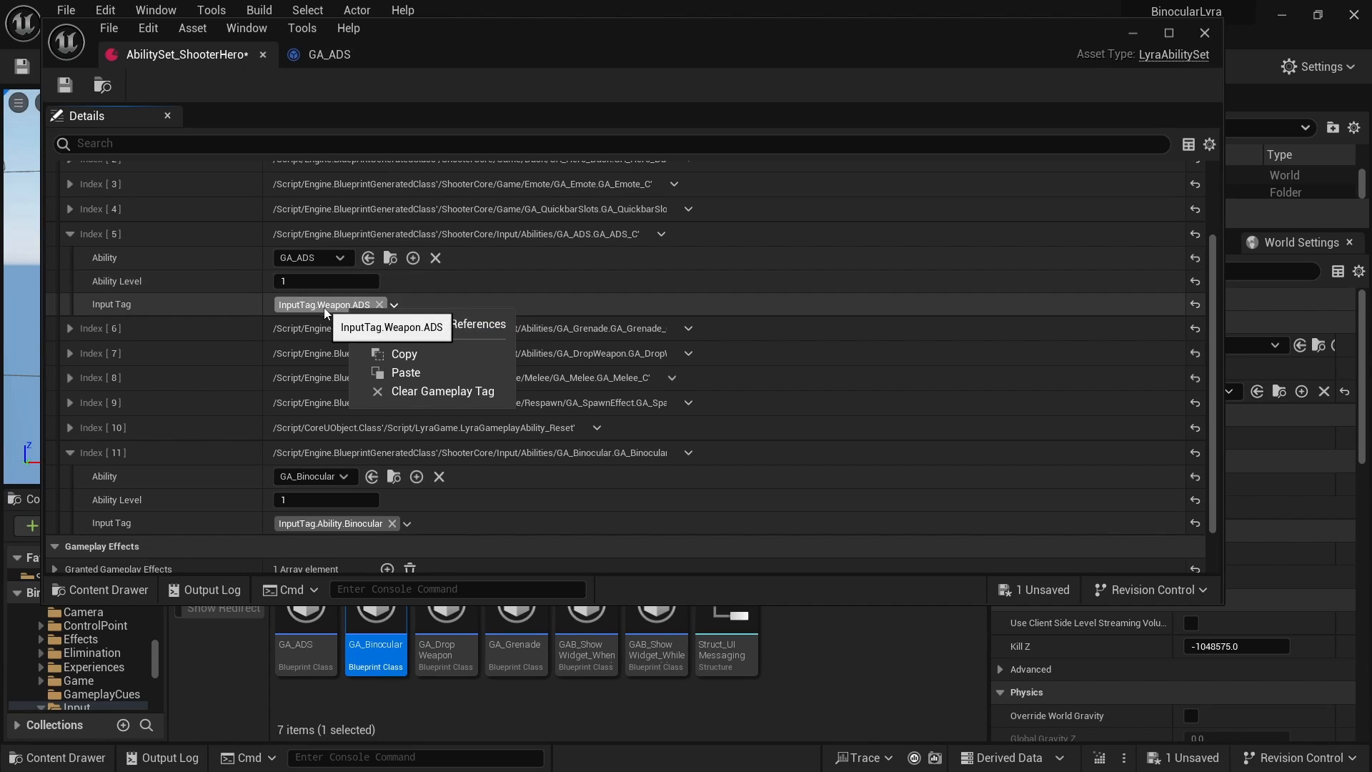
click(423, 327)
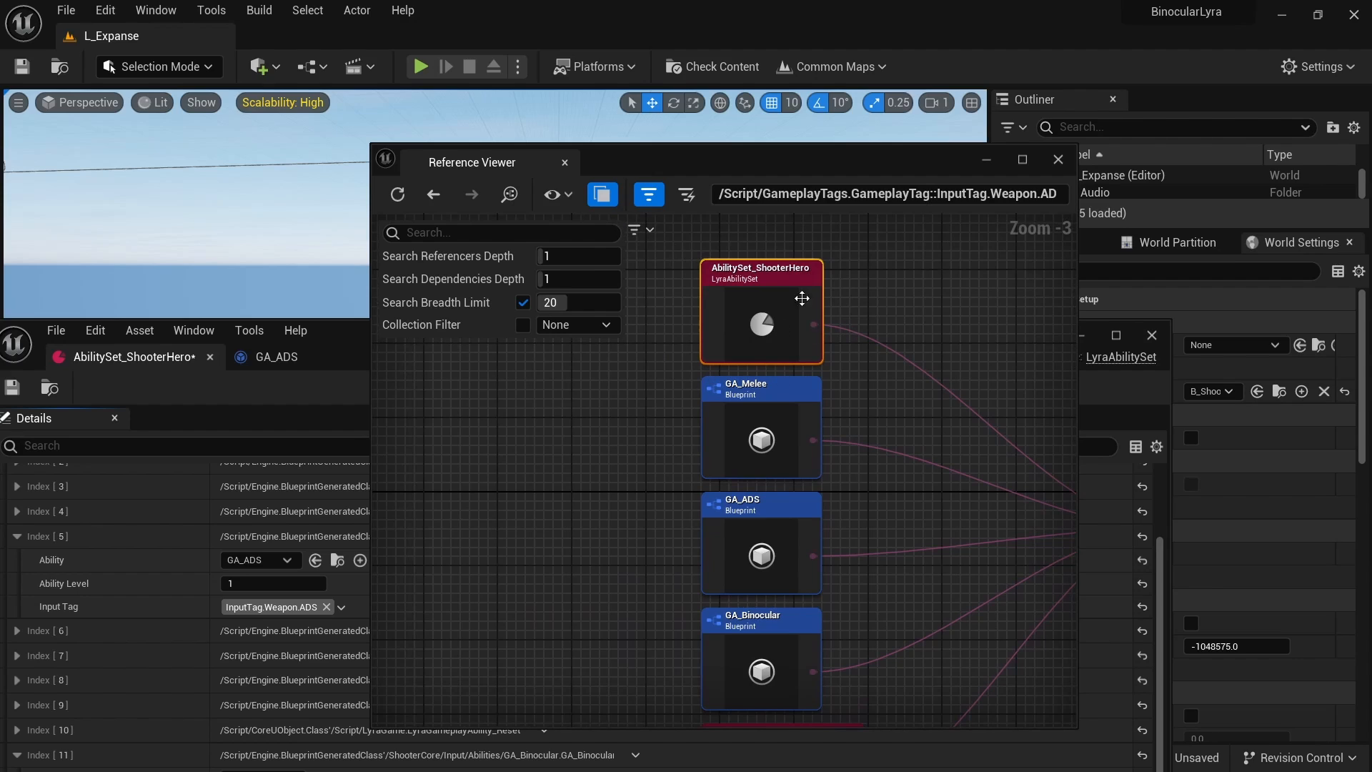
right_drag(914, 586, 830, 294)
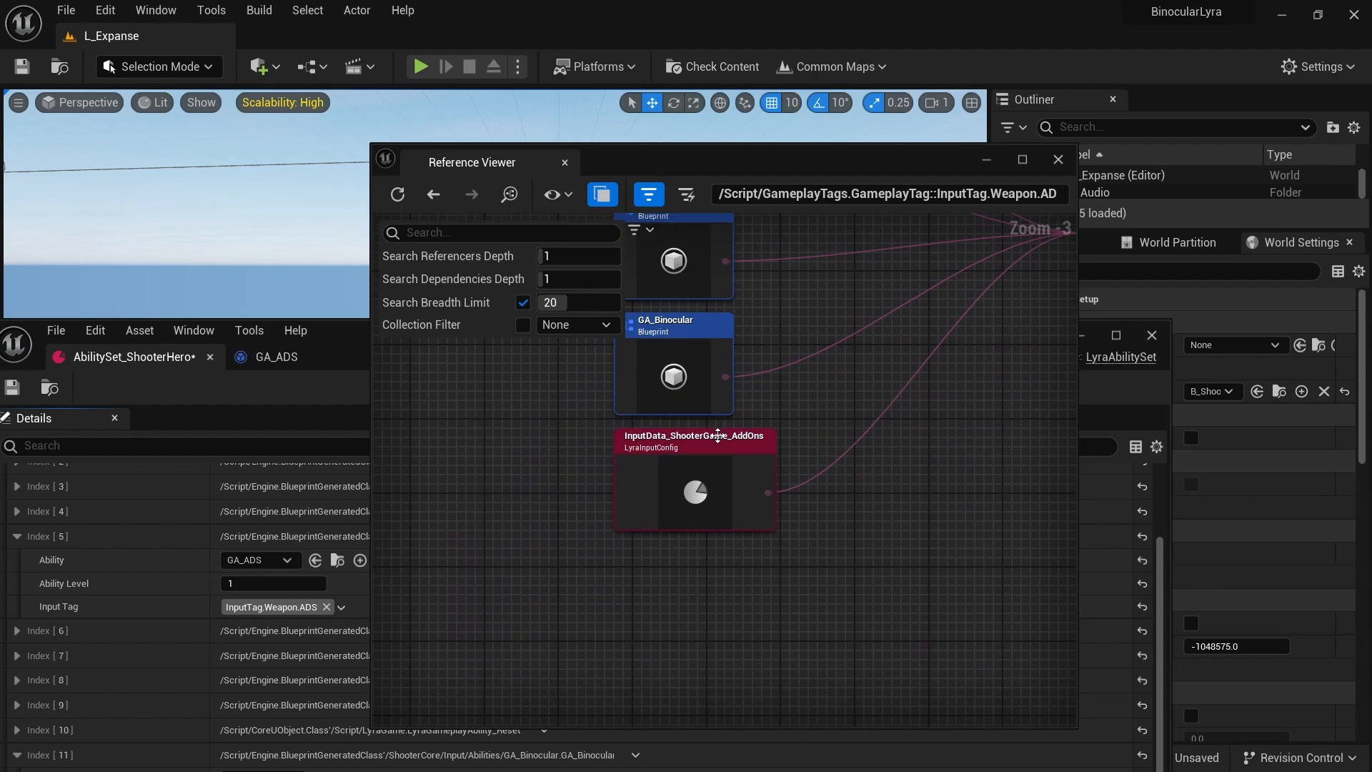
- Open the InputData_ShooterGame_AddOns input config from the reference graph and move its window so the ability input actions are in full view
click(660, 449)
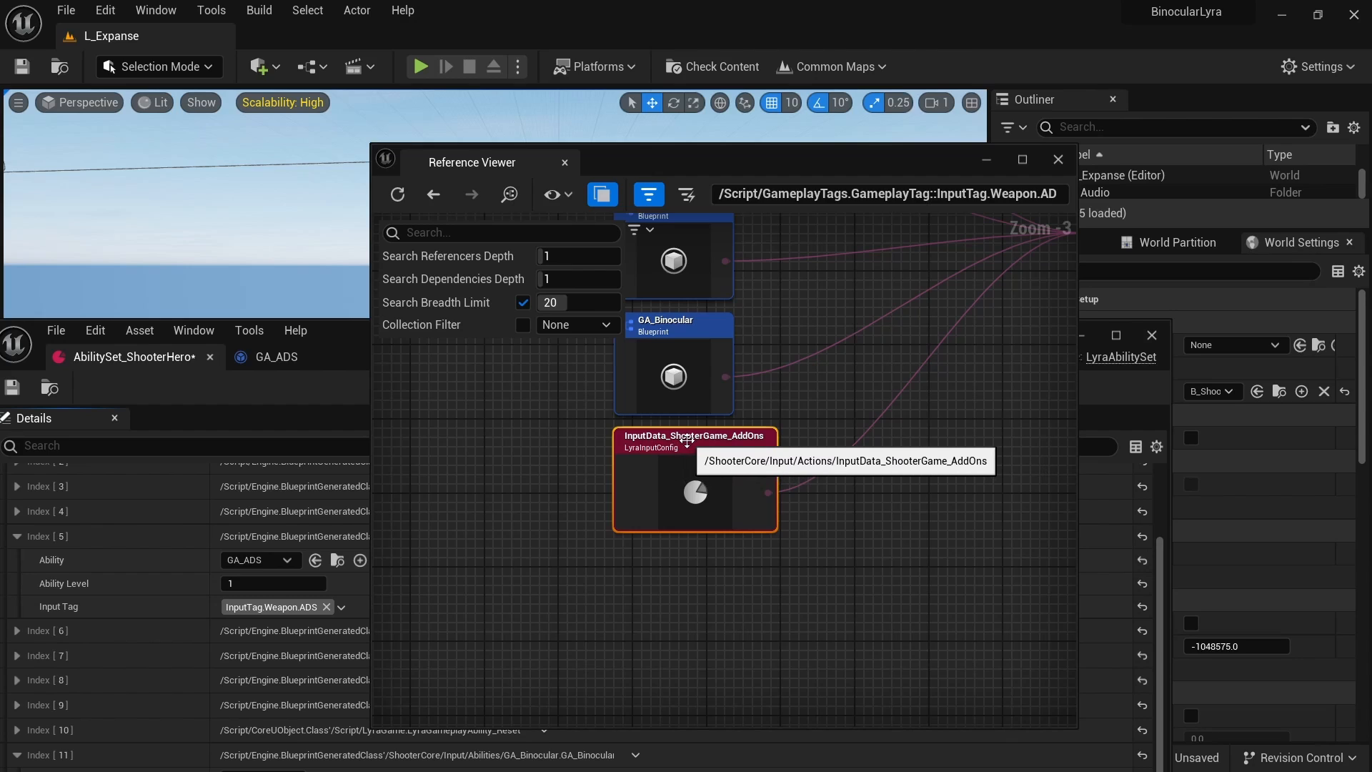
double_click(695, 442)
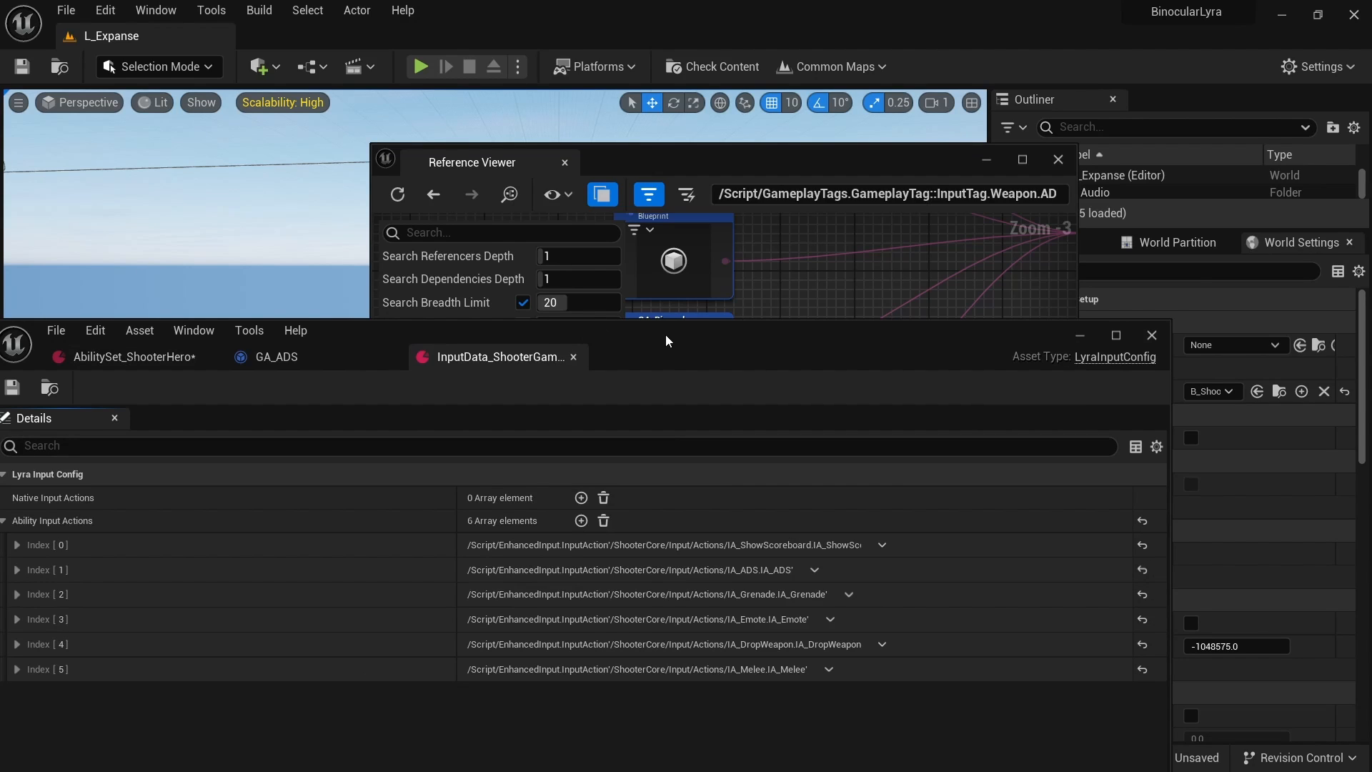
drag(667, 335, 710, 92)
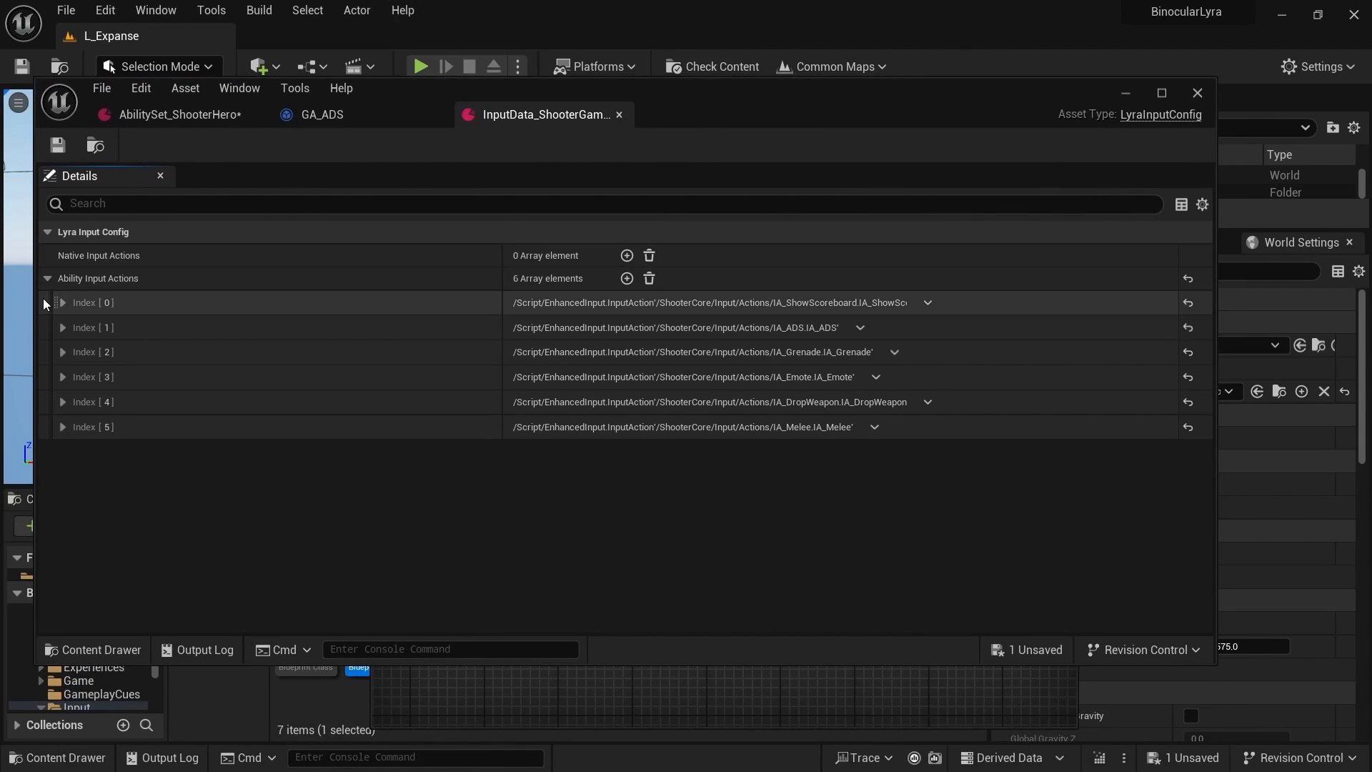
- Review the IA_ADS entry in the Ability Input Actions, then add a new entry to the array and expand it
click(65, 327)
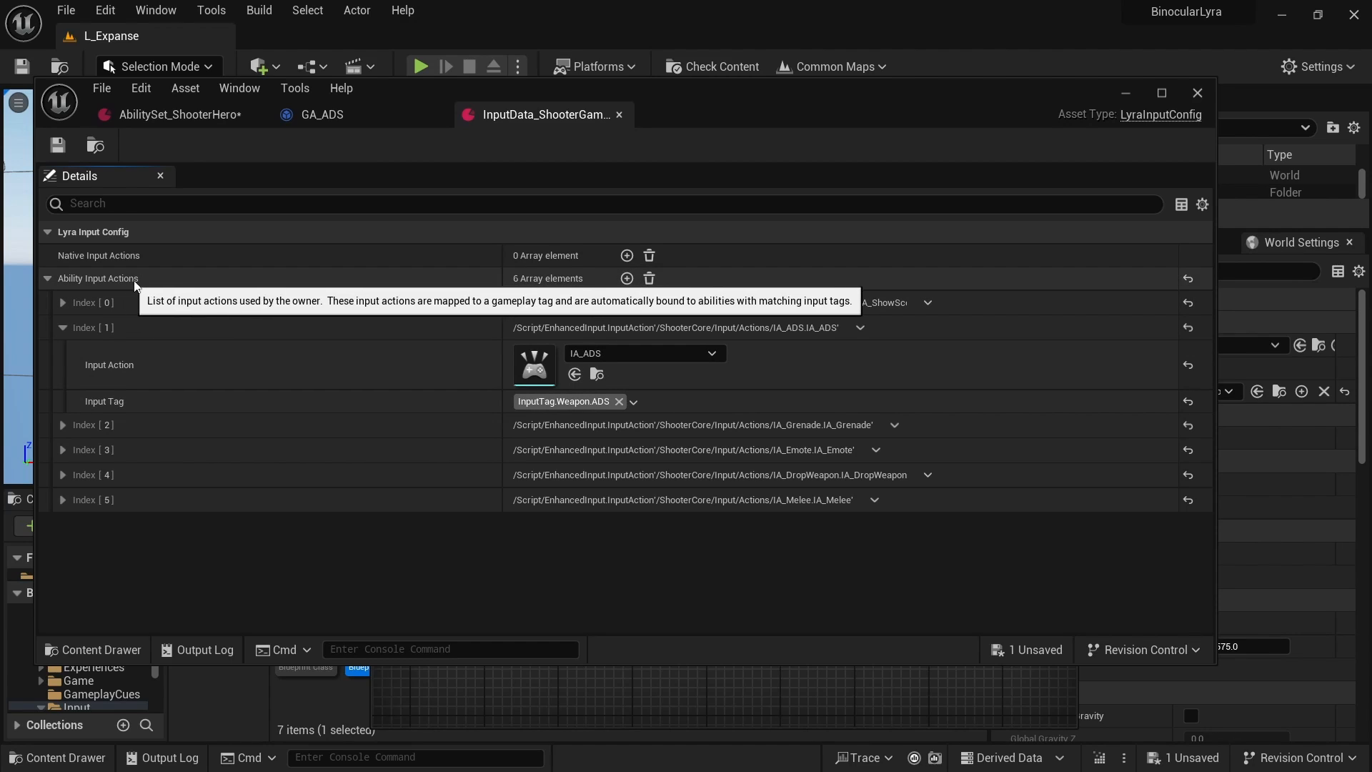
click(627, 278)
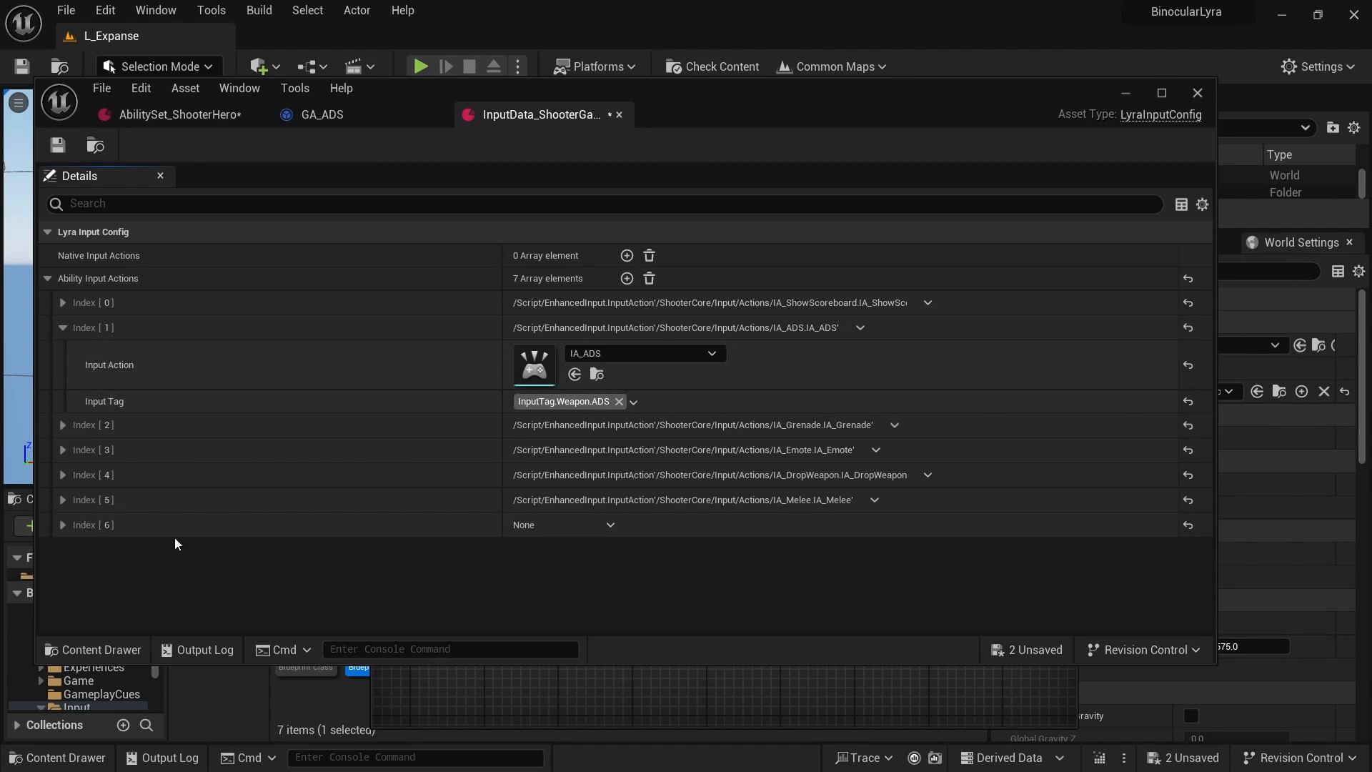
click(63, 526)
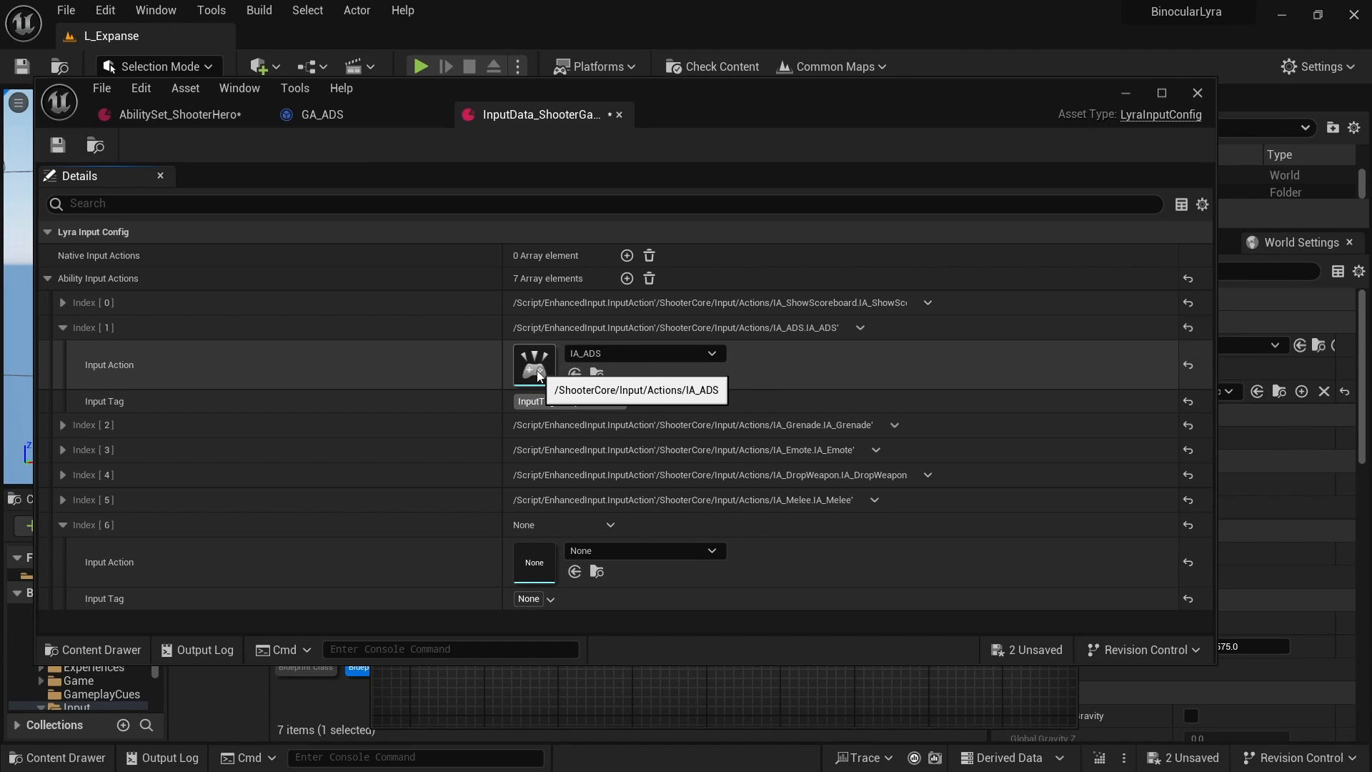
- Locate IA_ADS in the Content Browser, close the reference graph and rearrange the windows so the Actions folder is in full view
click(598, 373)
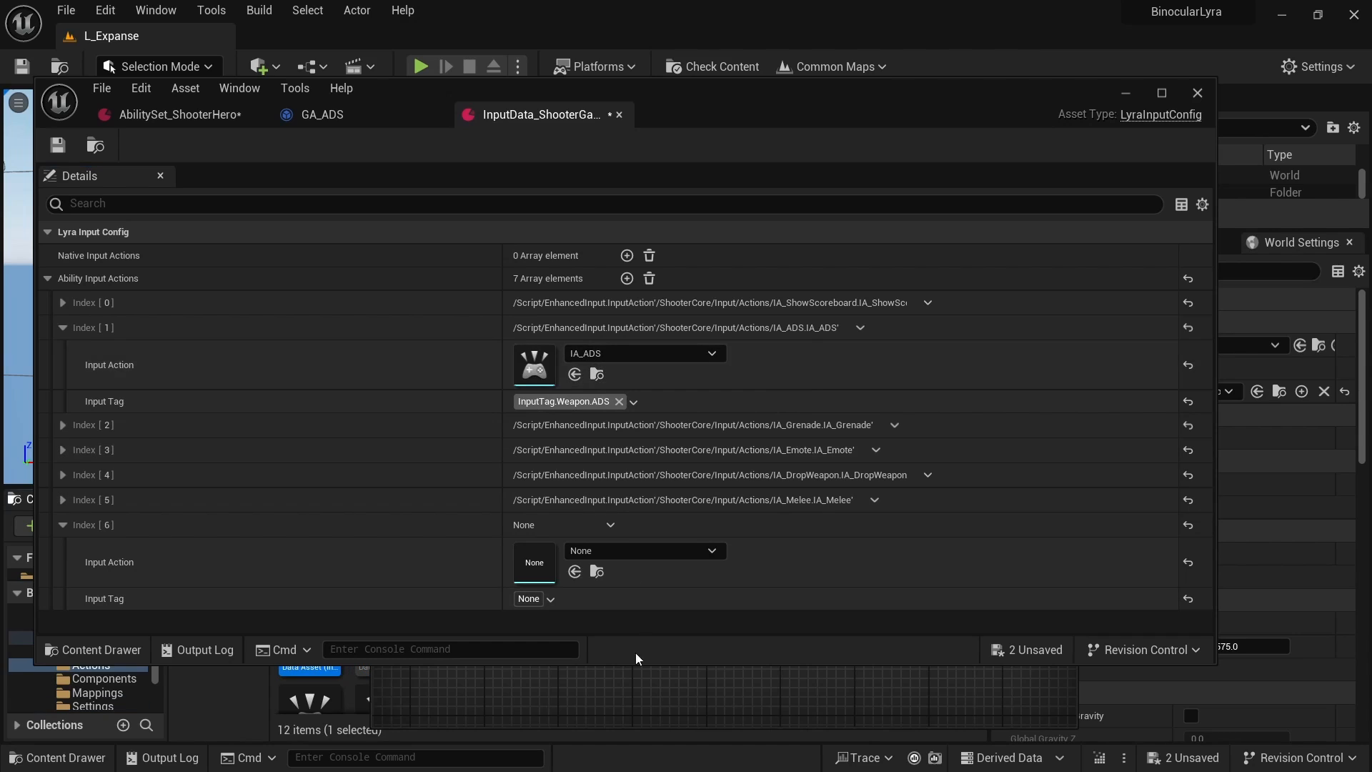
drag(620, 664, 646, 471)
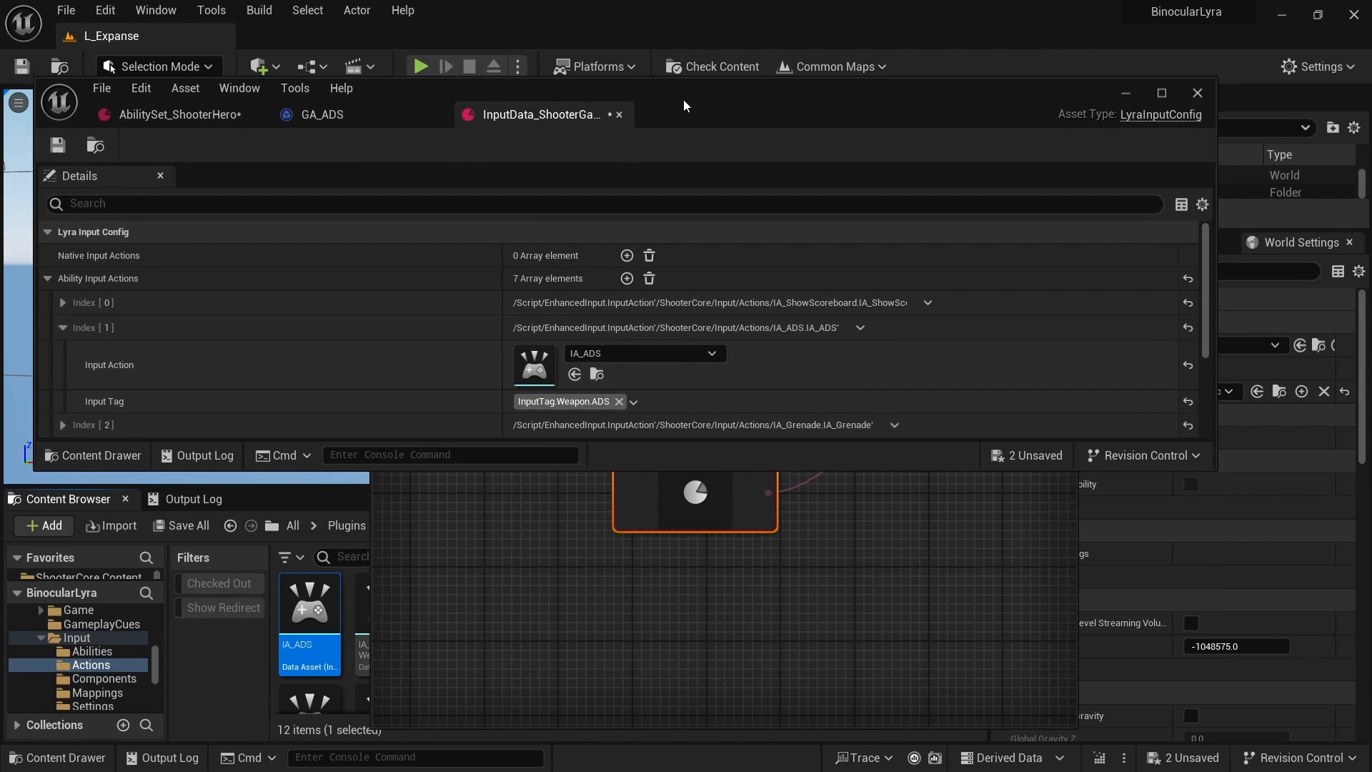
drag(683, 100, 663, 74)
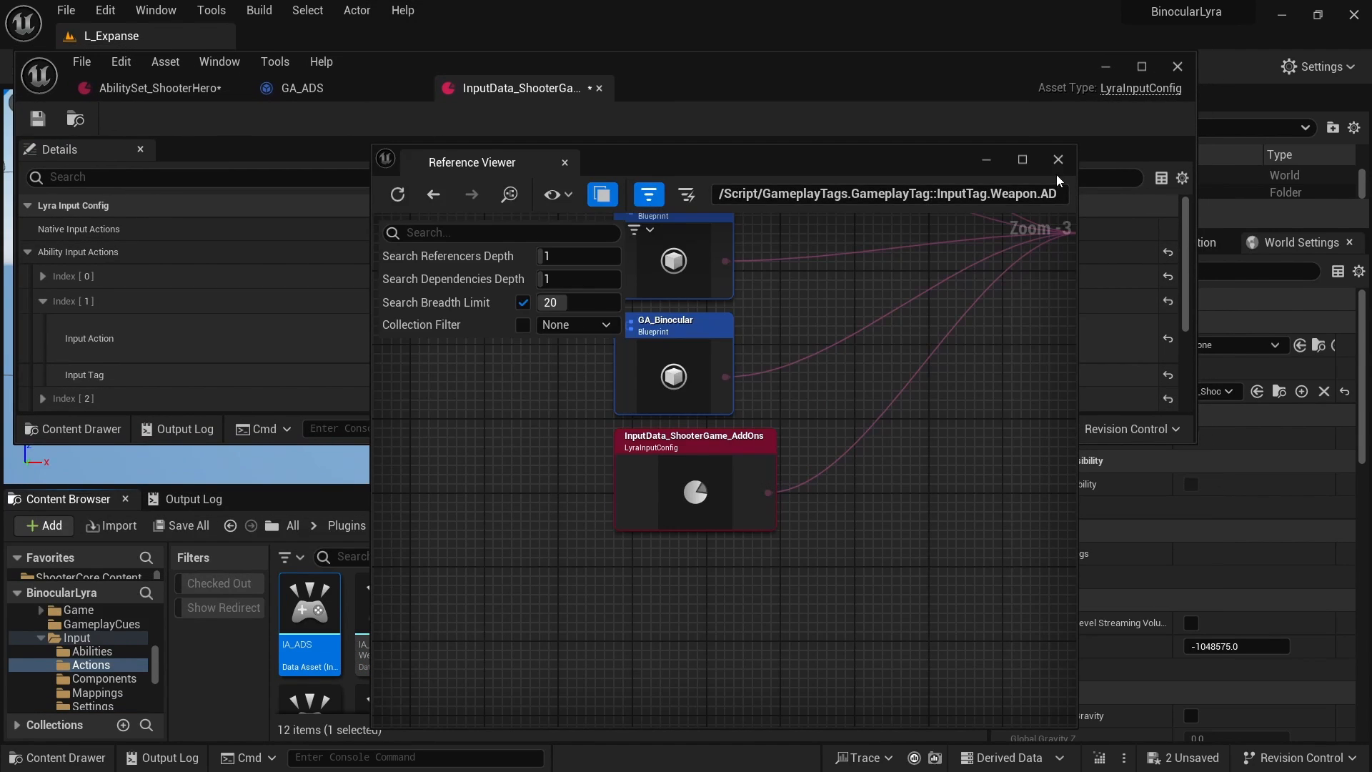
click(1059, 161)
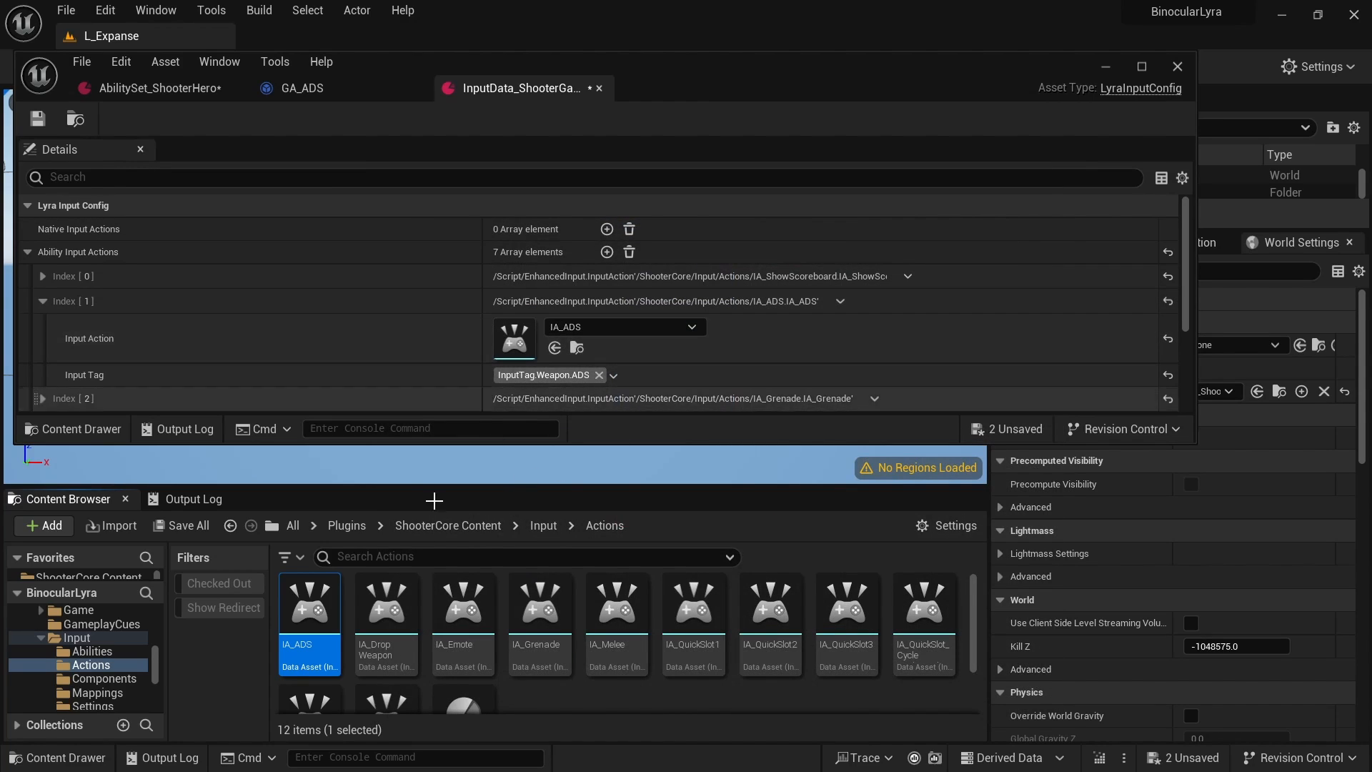
drag(389, 487, 397, 451)
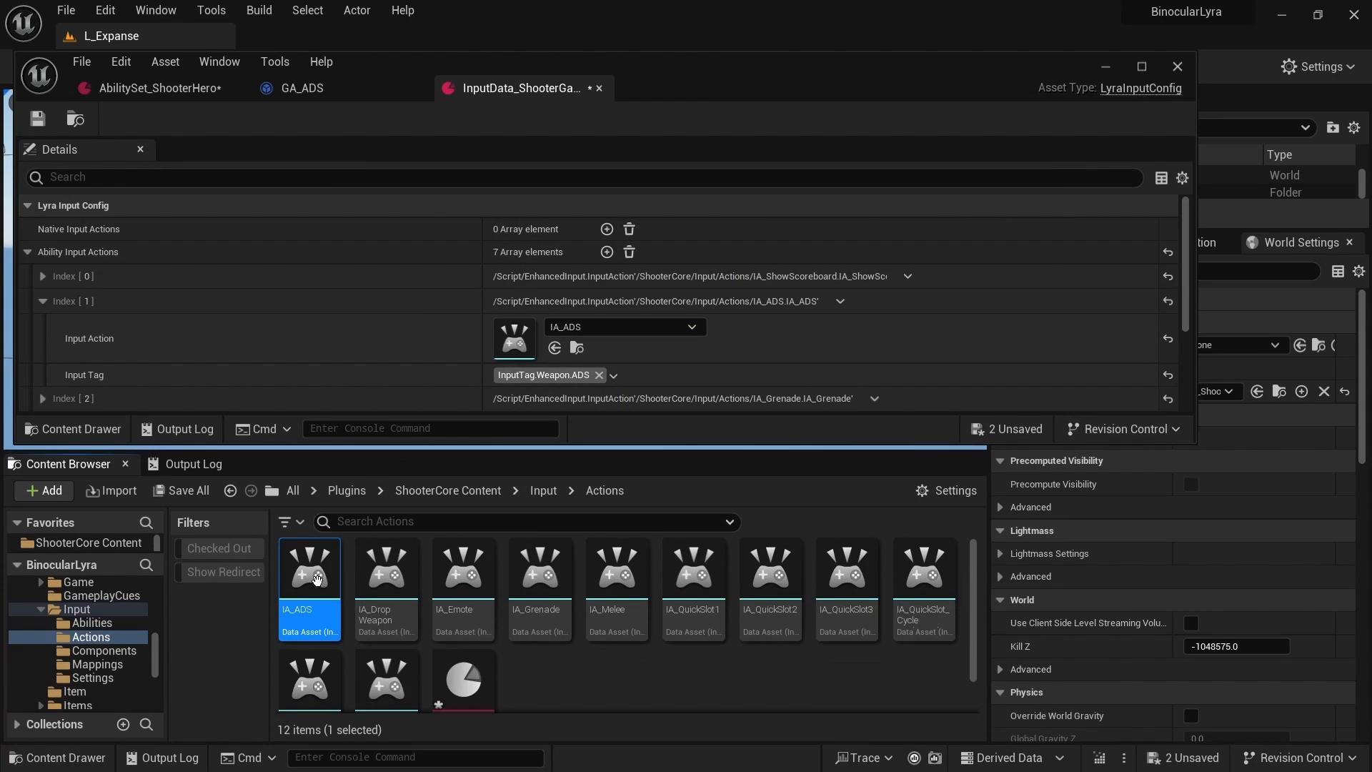
- Open the IA_ADS input action, examine its value type, triggers and input consumption settings, and close it
double_click(319, 602)
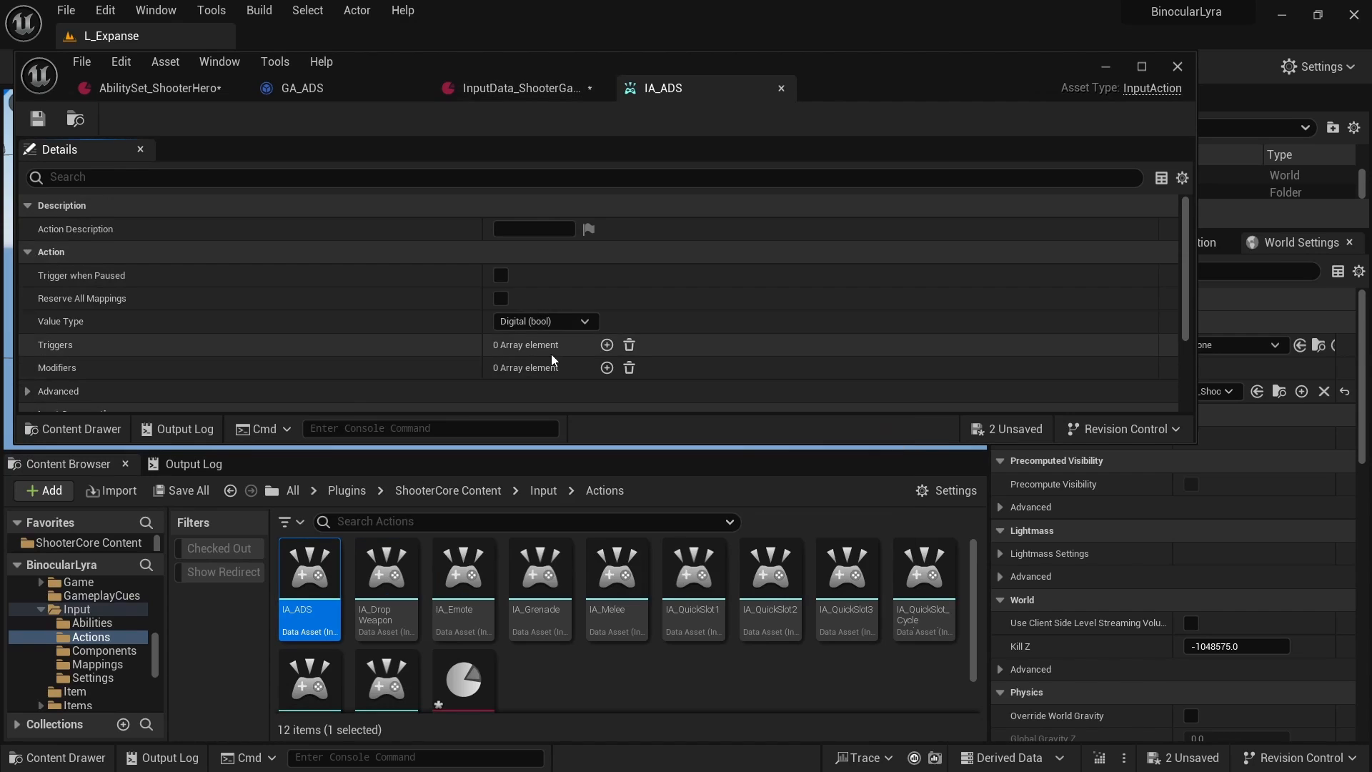
scroll(150, 348, down, 2)
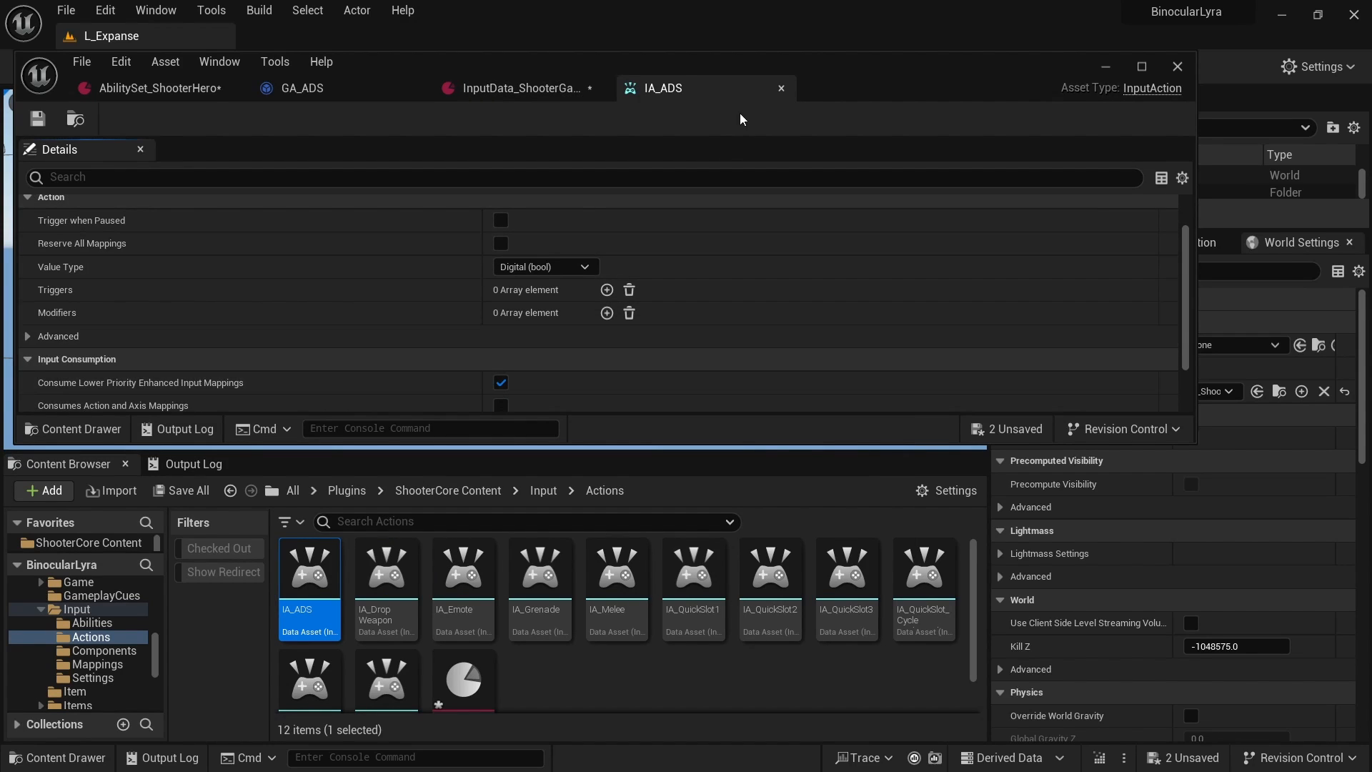
click(782, 89)
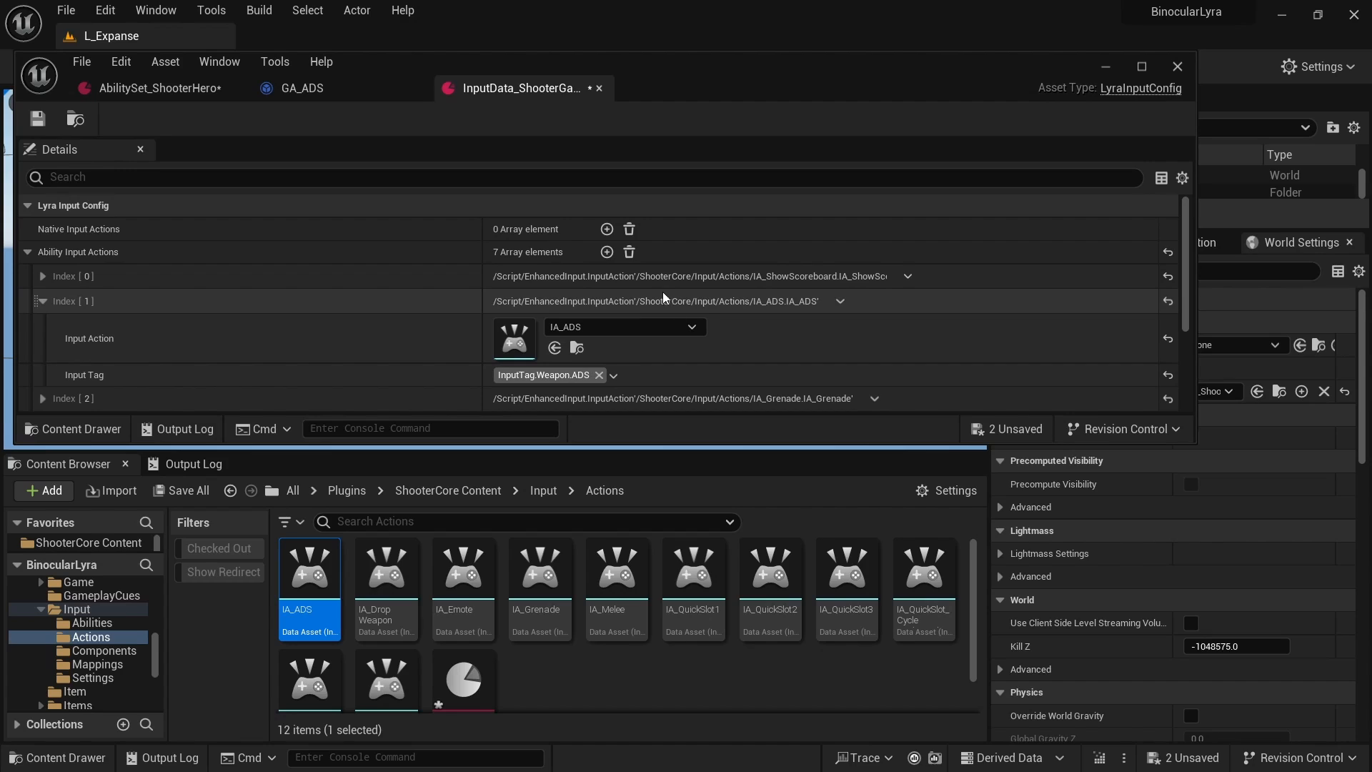
- Create an Input Action asset in the ShooterCore Input/Actions folder and name it IA_Binocular
click(554, 672)
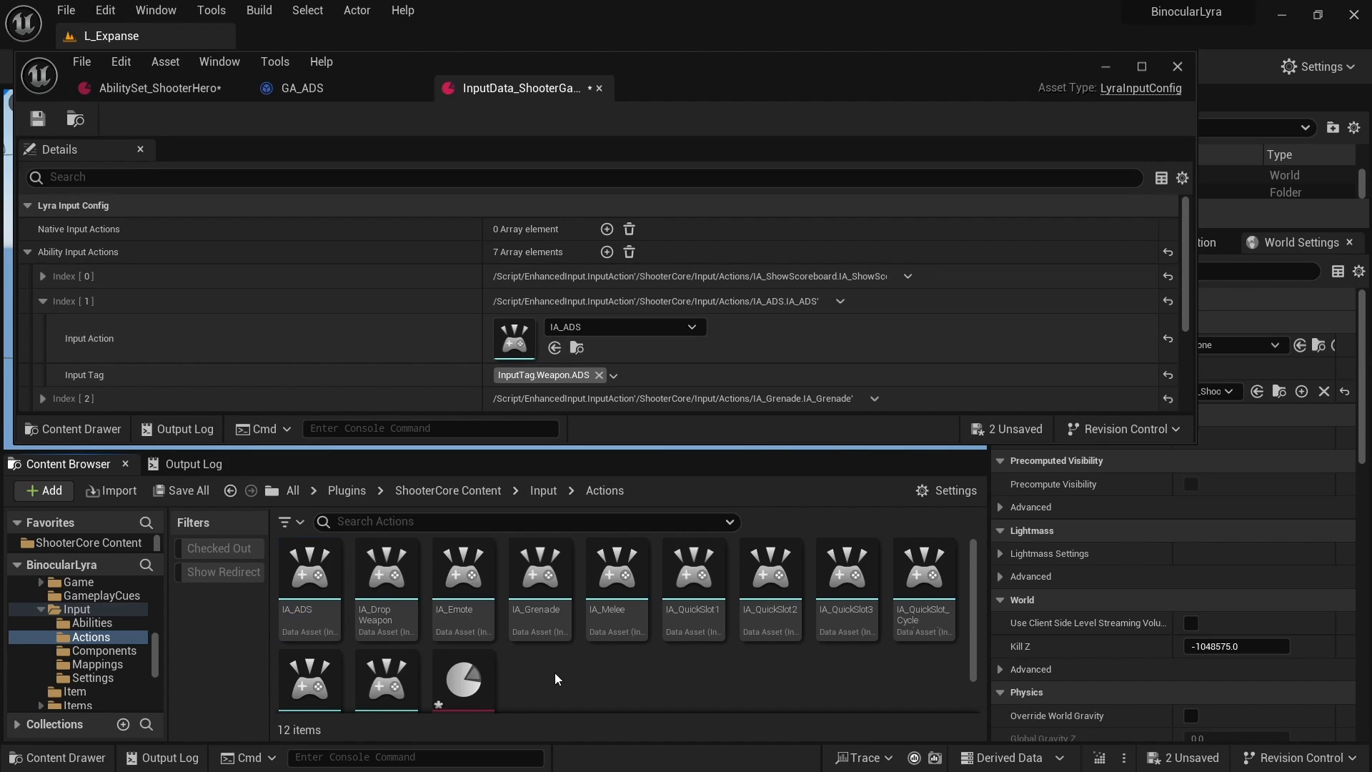
right_click(562, 673)
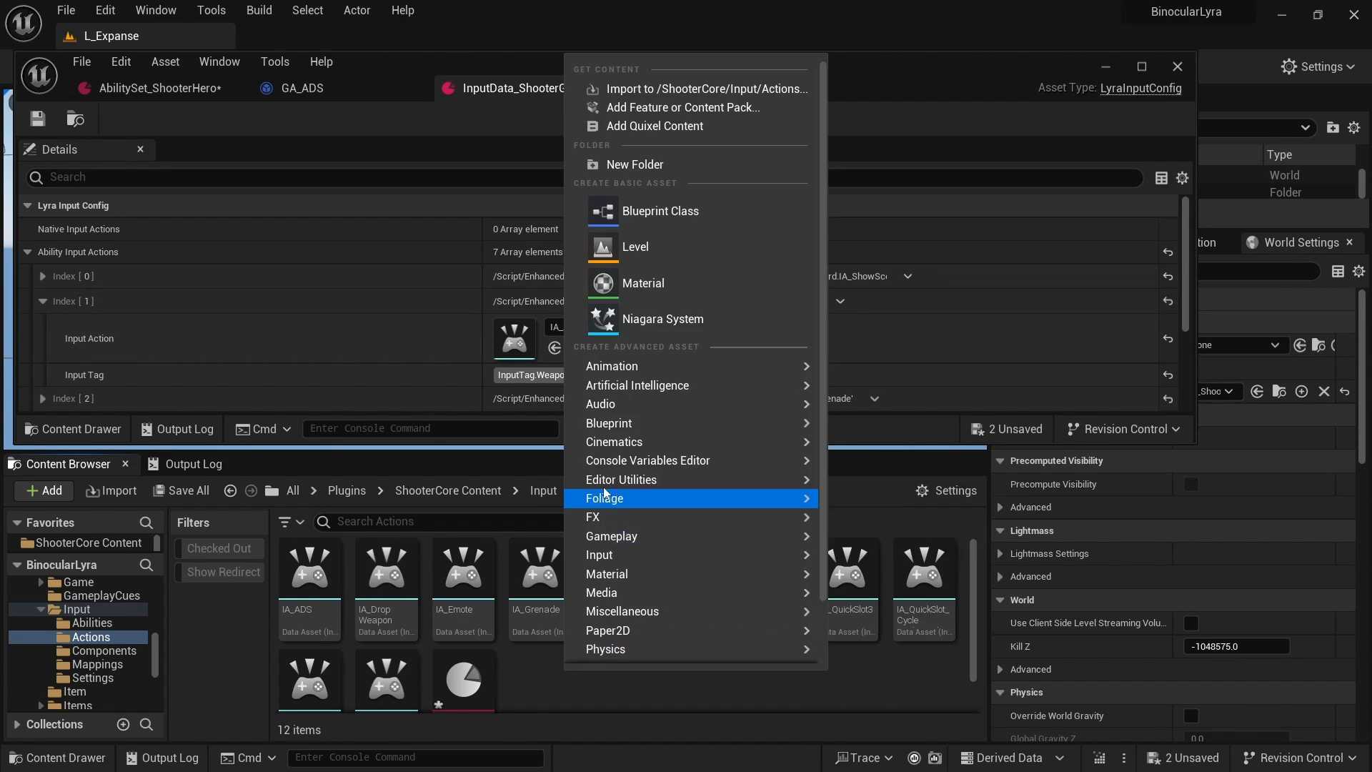
click(535, 681)
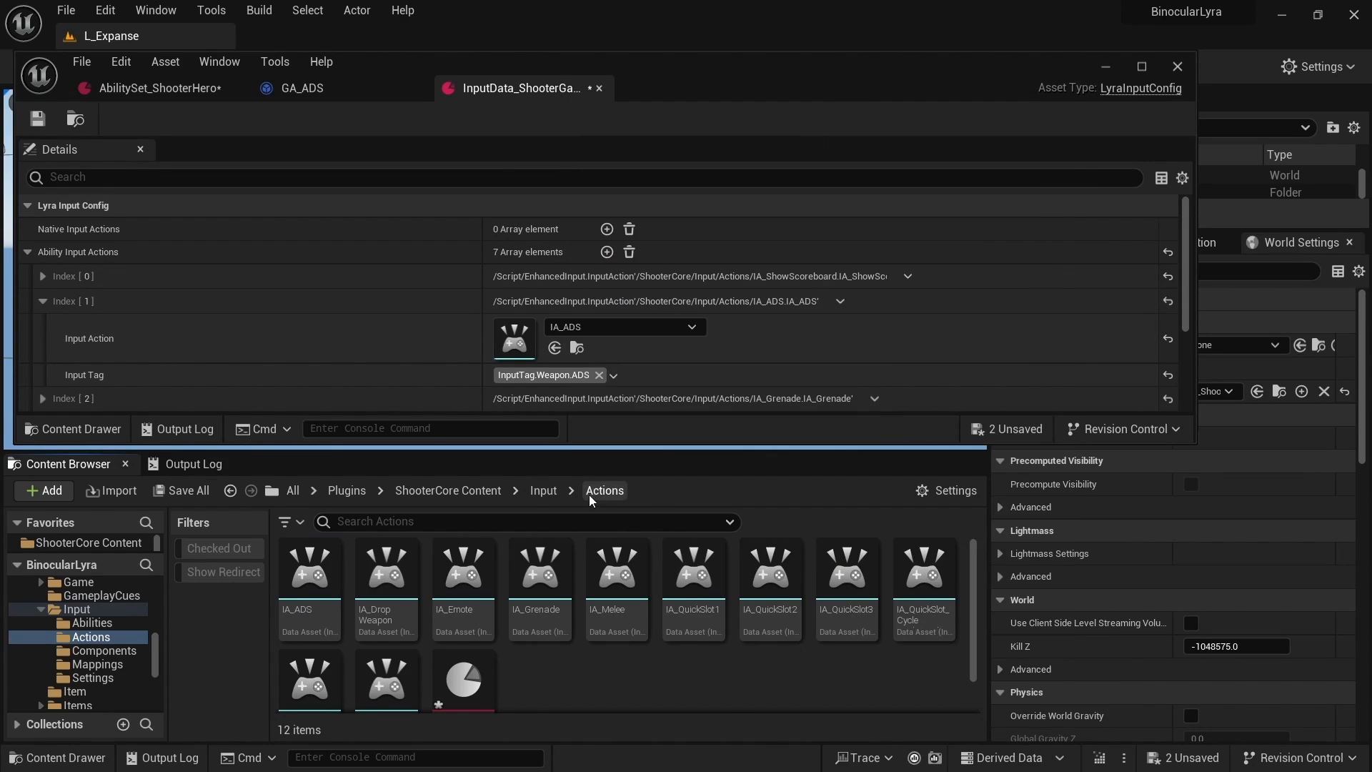
right_click(549, 673)
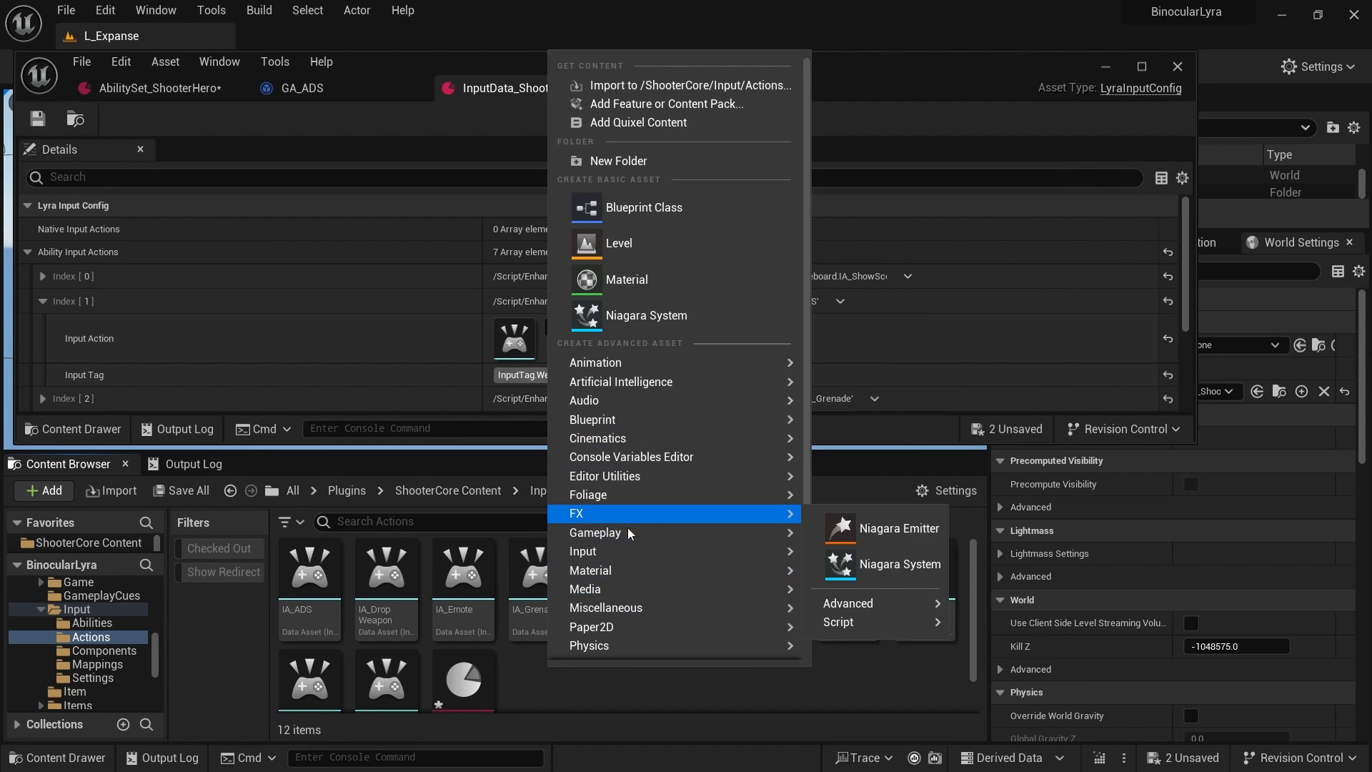
mouse_move(633, 554)
click(890, 638)
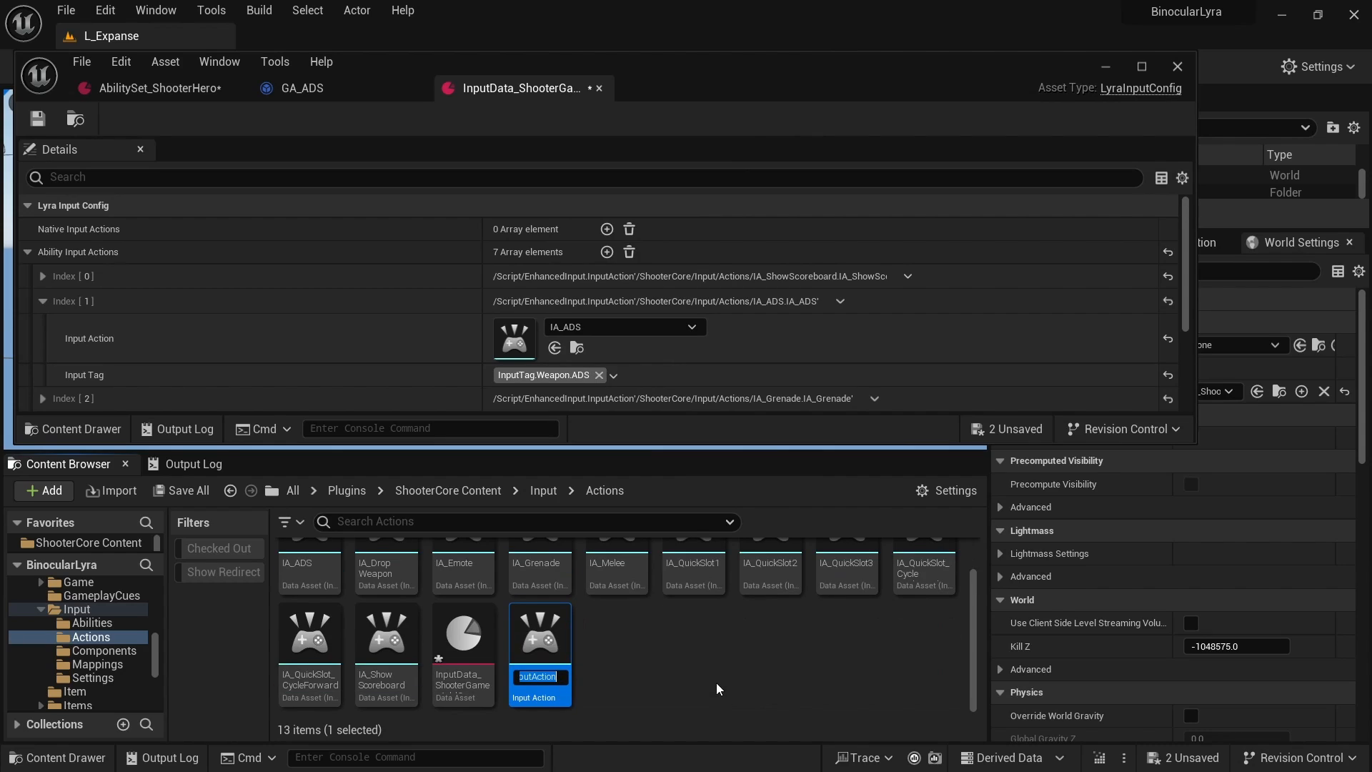
text(IA_)
text(Binocular)
key(Return)
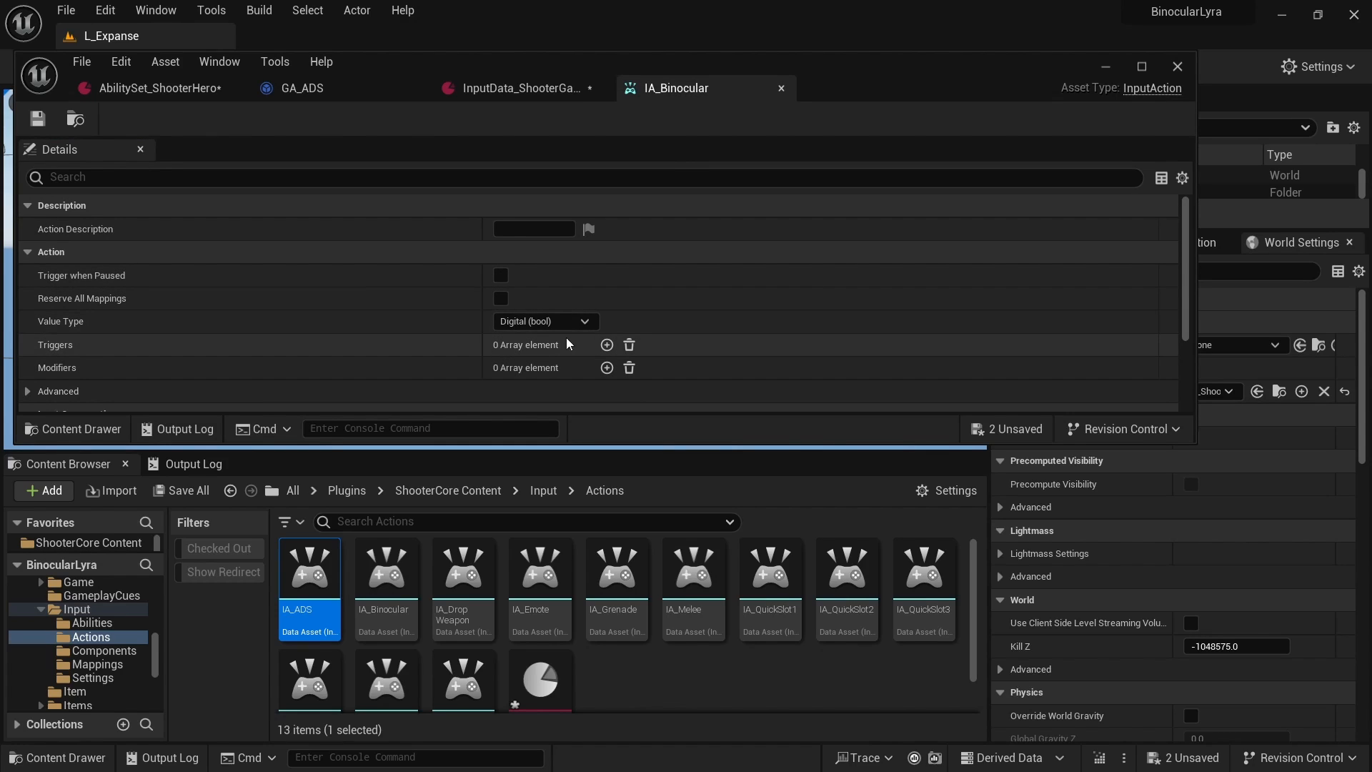
- Add a Tap trigger to IA_Binocular, save the asset and expand the trigger's settings
click(606, 346)
scroll(606, 346, down, 1)
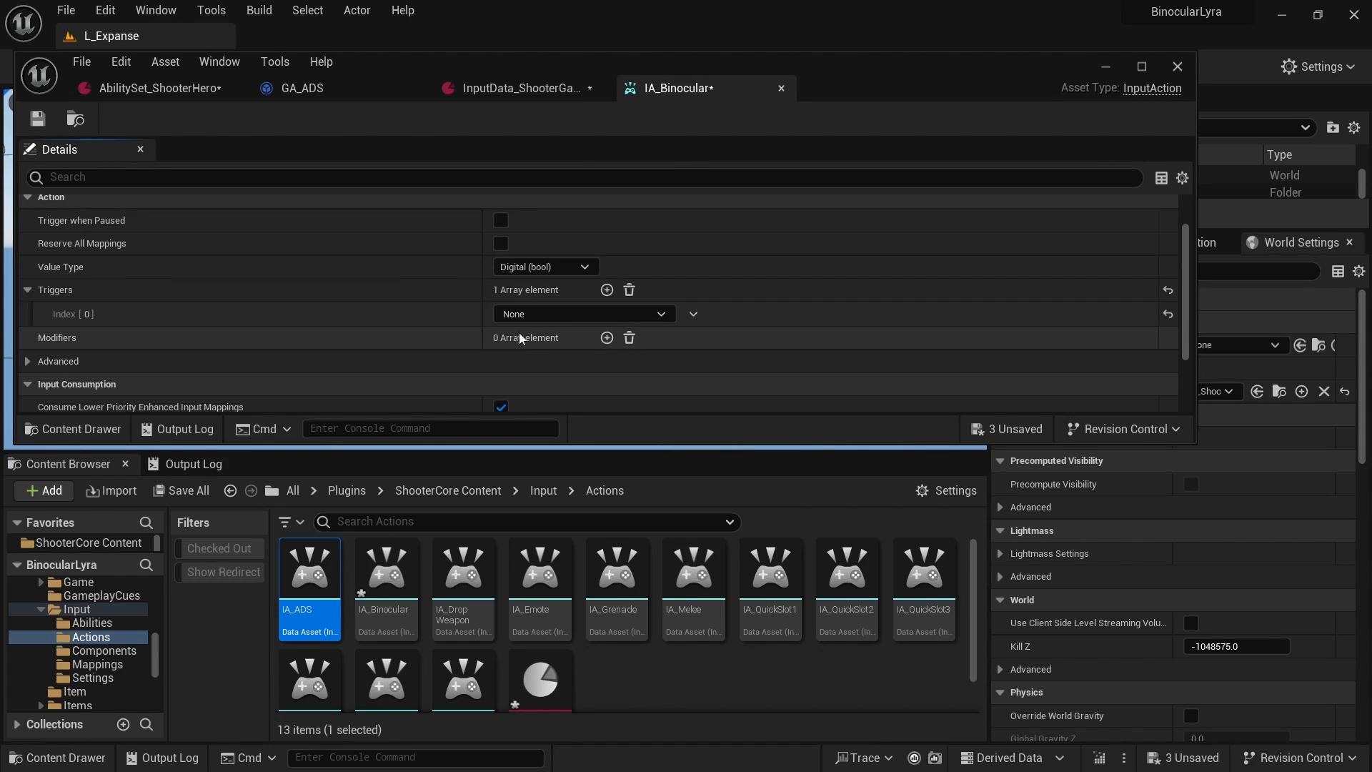
click(643, 314)
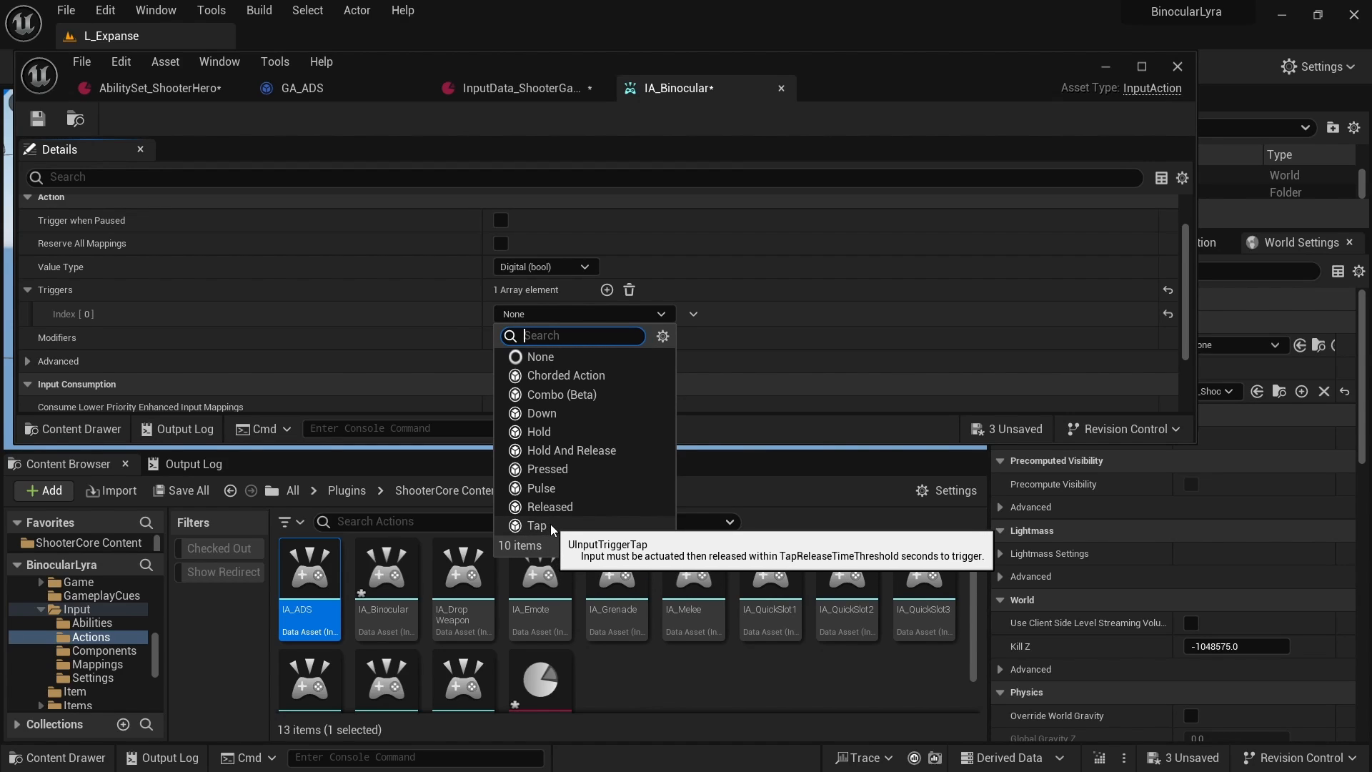
click(537, 526)
key(ctrl+s)
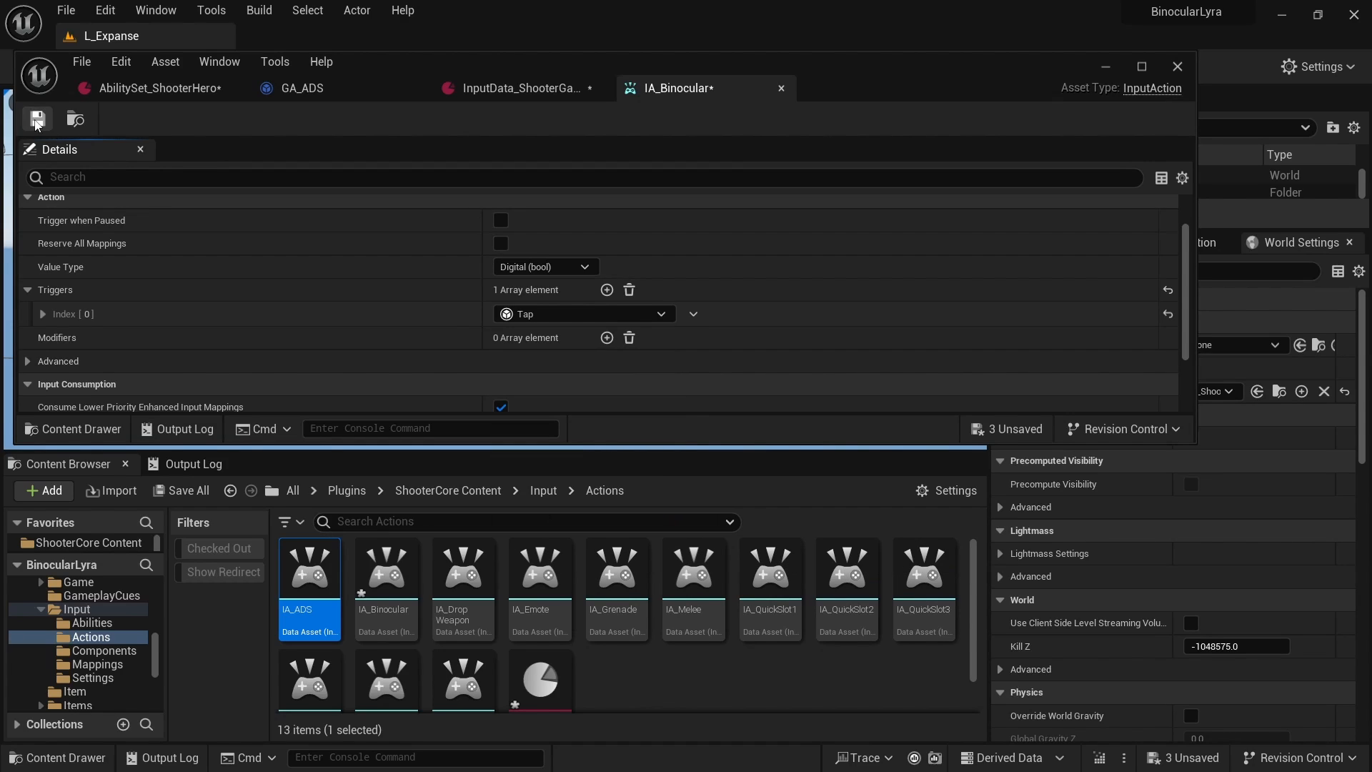
click(43, 314)
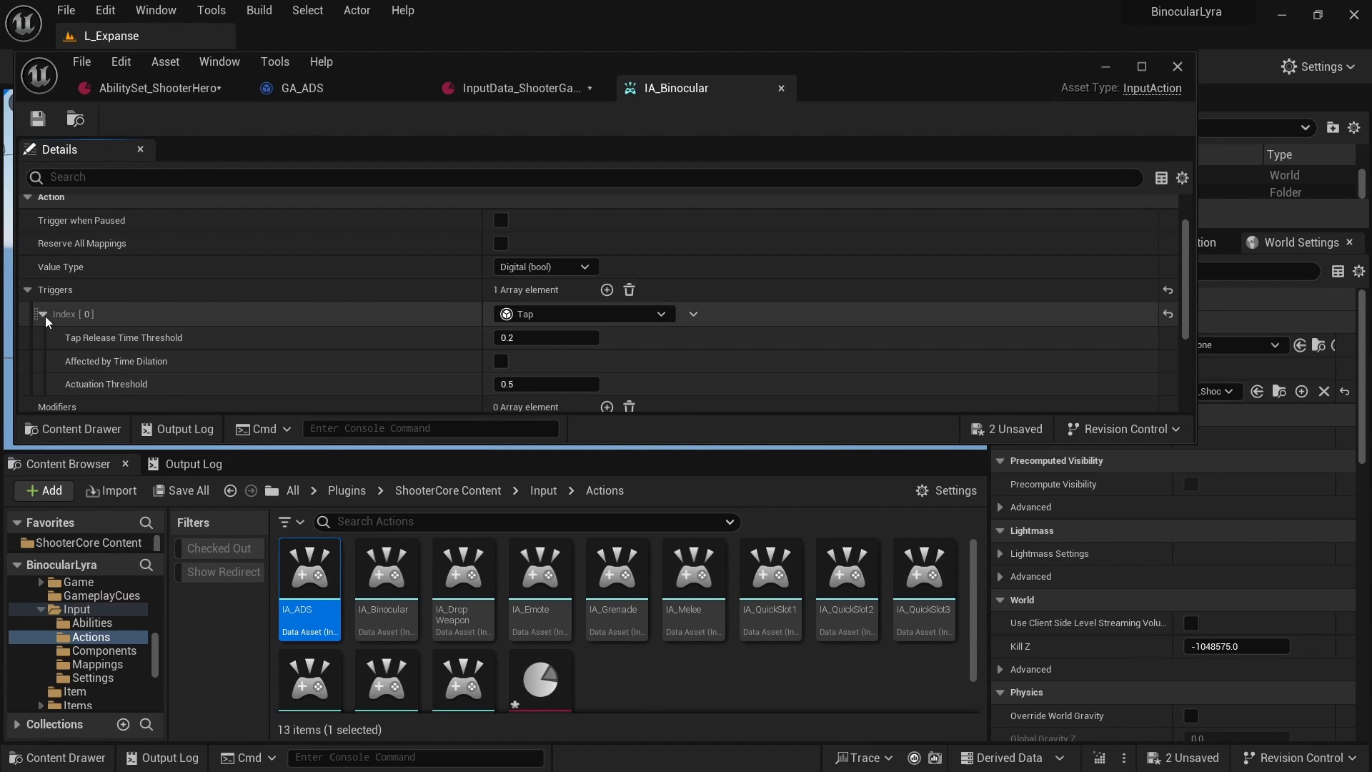
- Assign IA_Binocular as the input action and InputTag.Ability.Binocular as the input tag of the new InputData_ShooterGame_AddOns entry
click(492, 92)
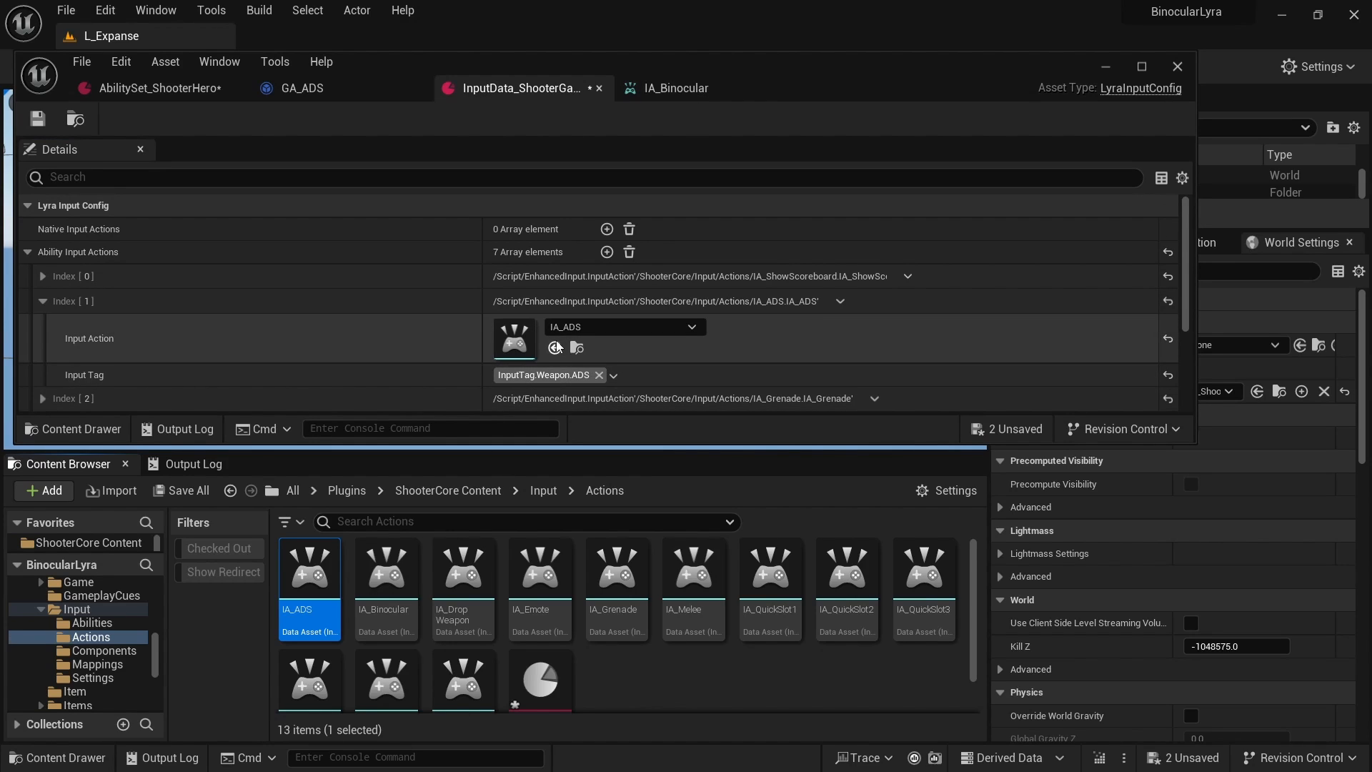
scroll(544, 336, down, 4)
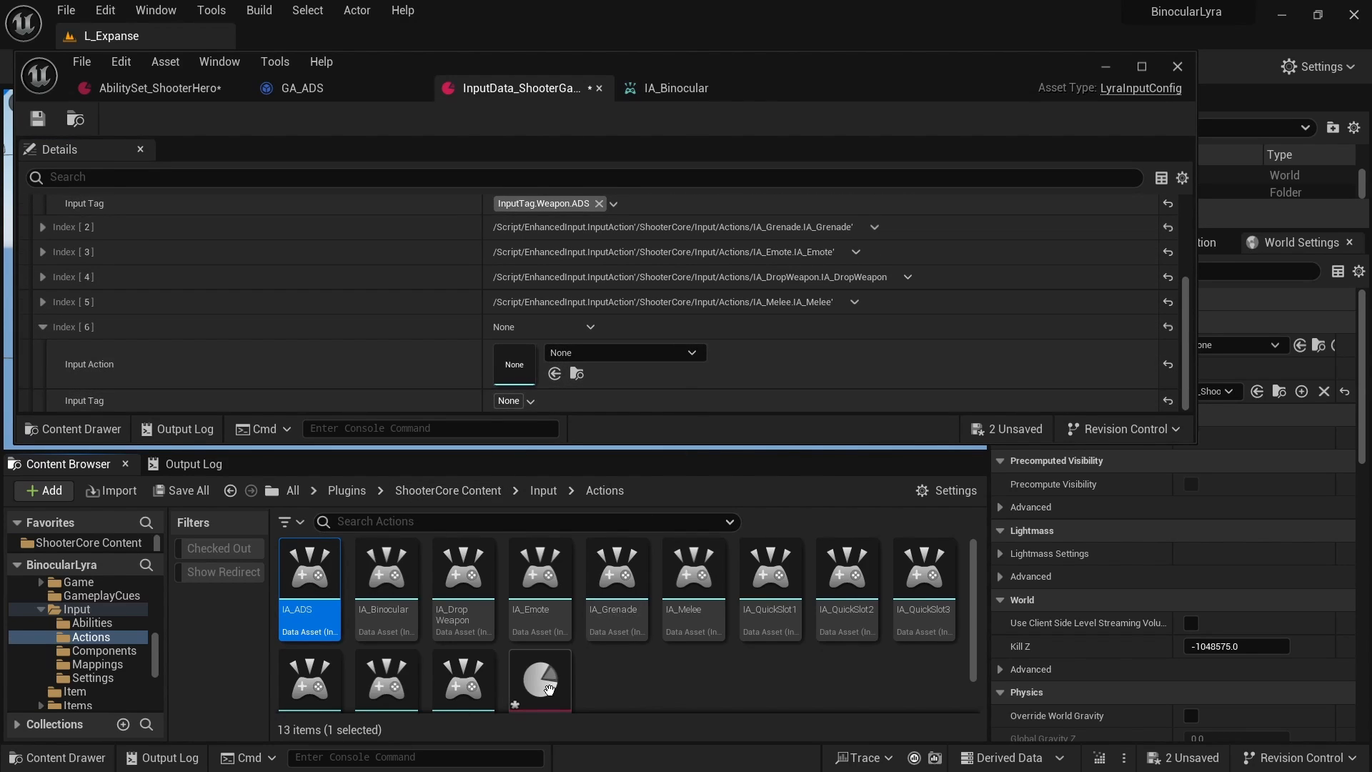
click(386, 577)
drag(386, 577, 526, 369)
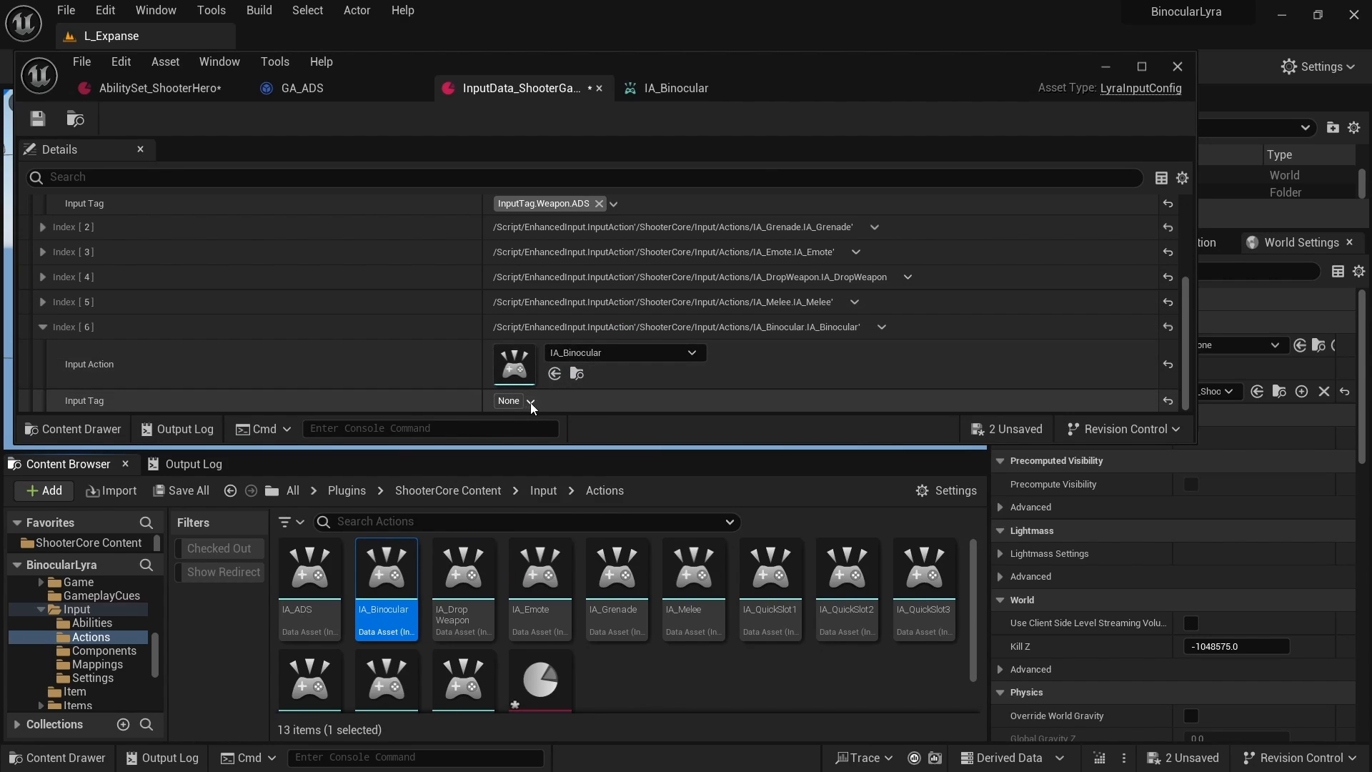
click(530, 402)
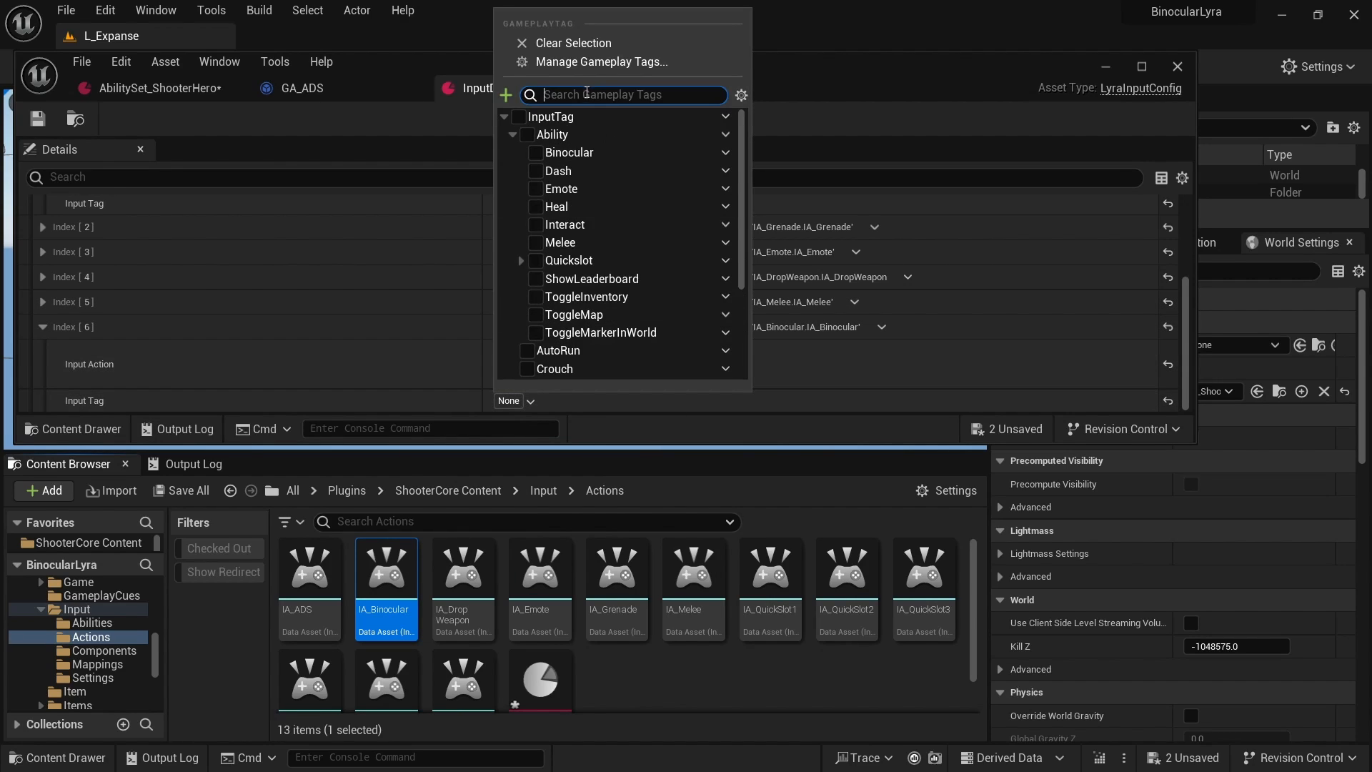
text(binocular)
click(536, 153)
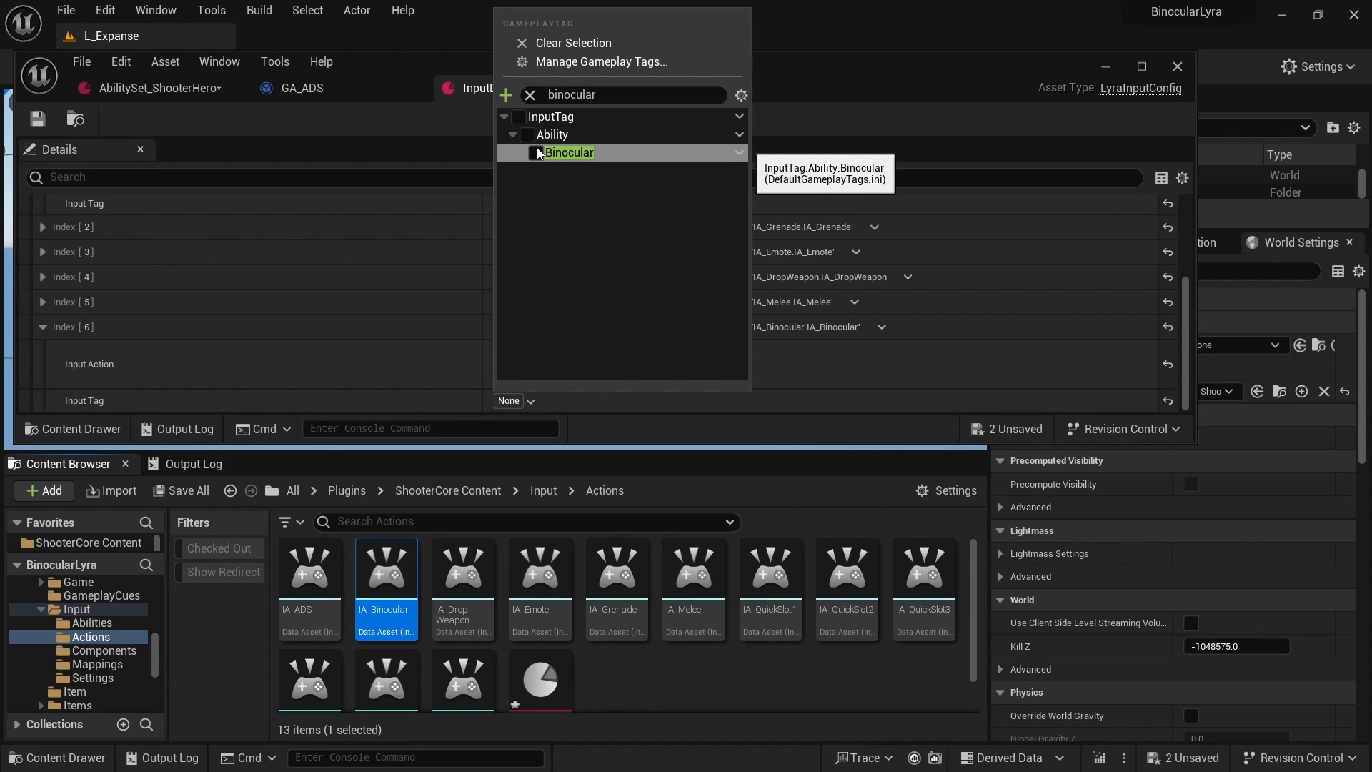
click(936, 96)
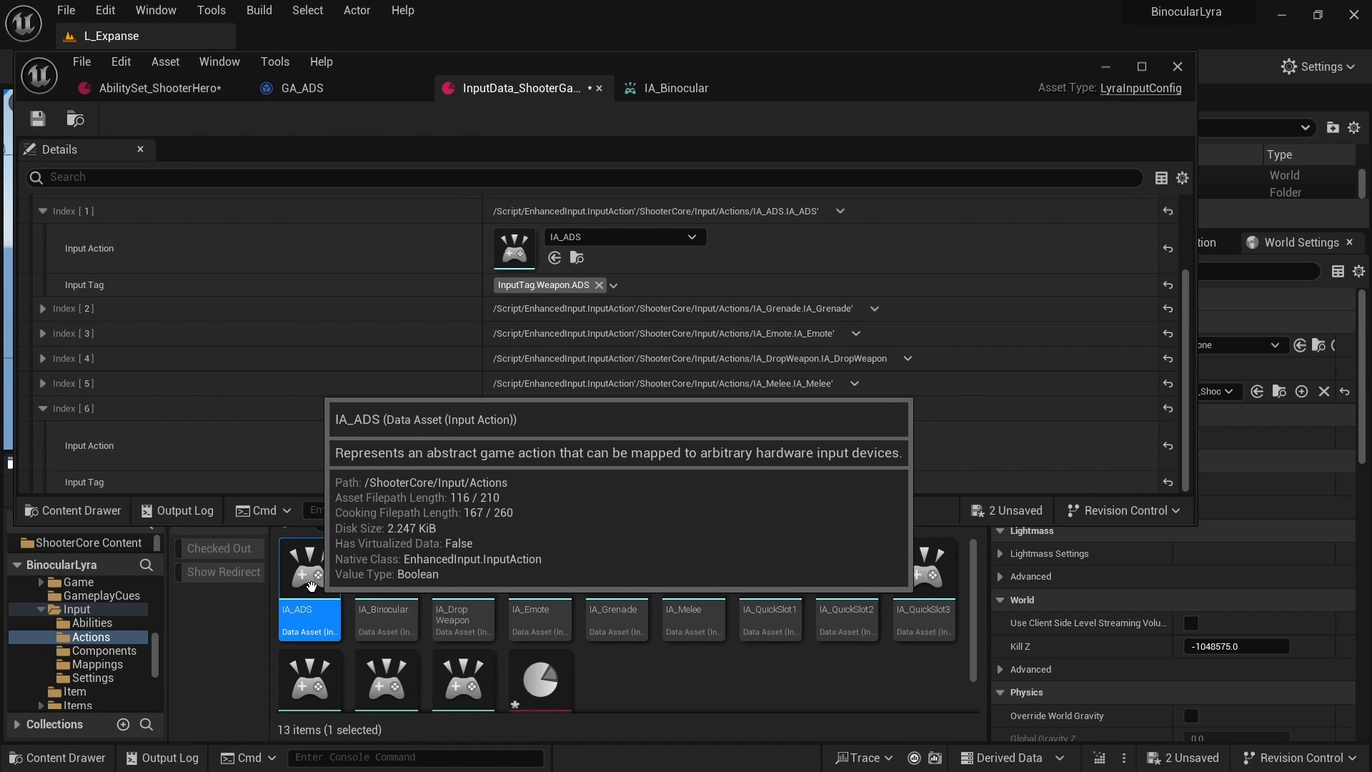
- Search for references to IA_ADS and locate the IMC_ShooterGame mapping context that uses it in the Content Browser
right_click(319, 583)
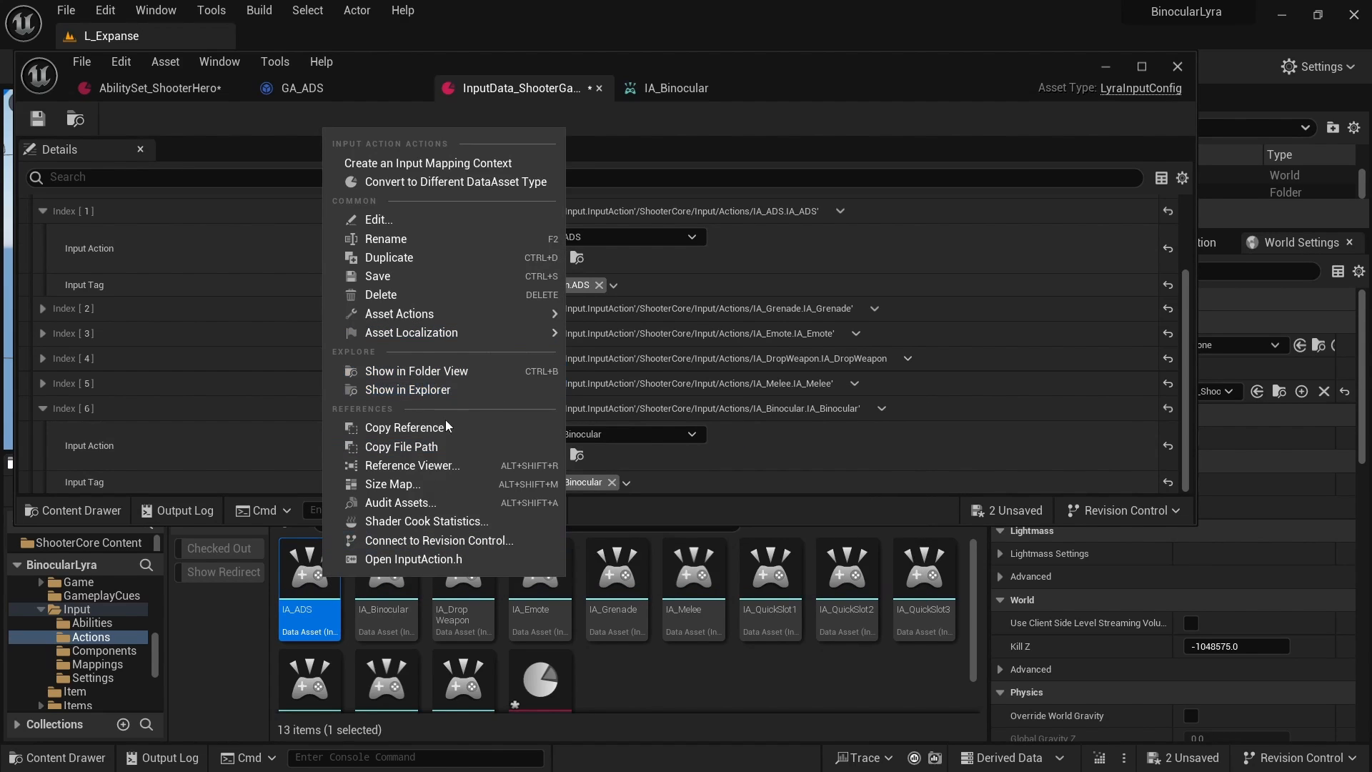
click(423, 466)
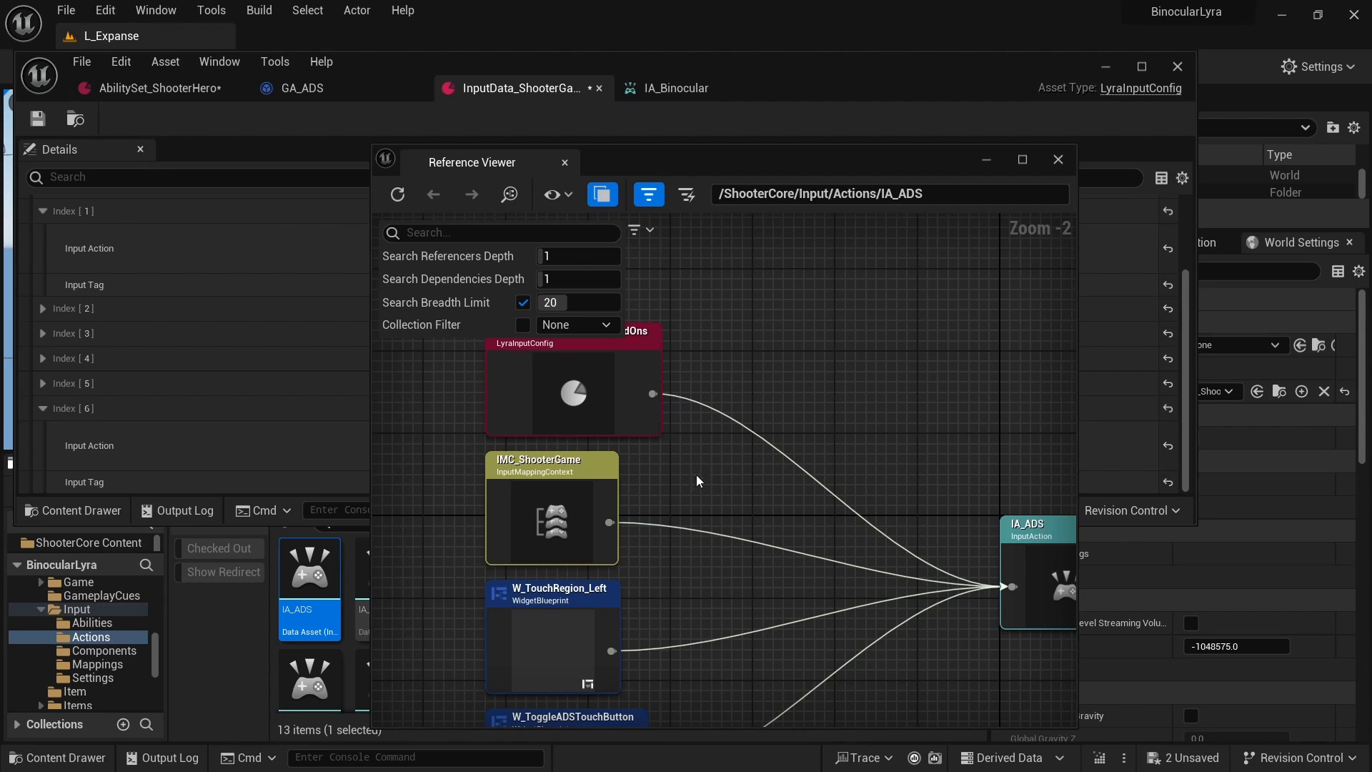
right_click(555, 466)
click(551, 474)
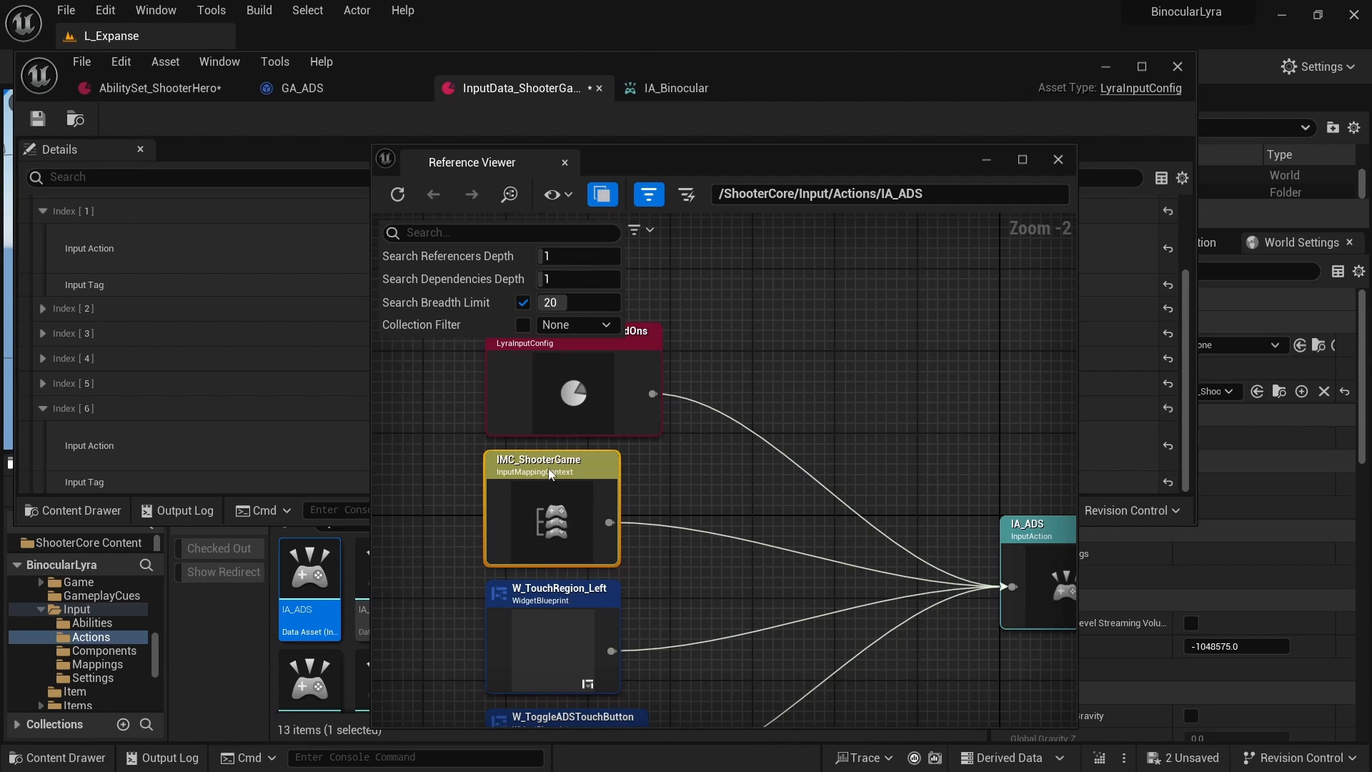
right_click(550, 473)
click(616, 501)
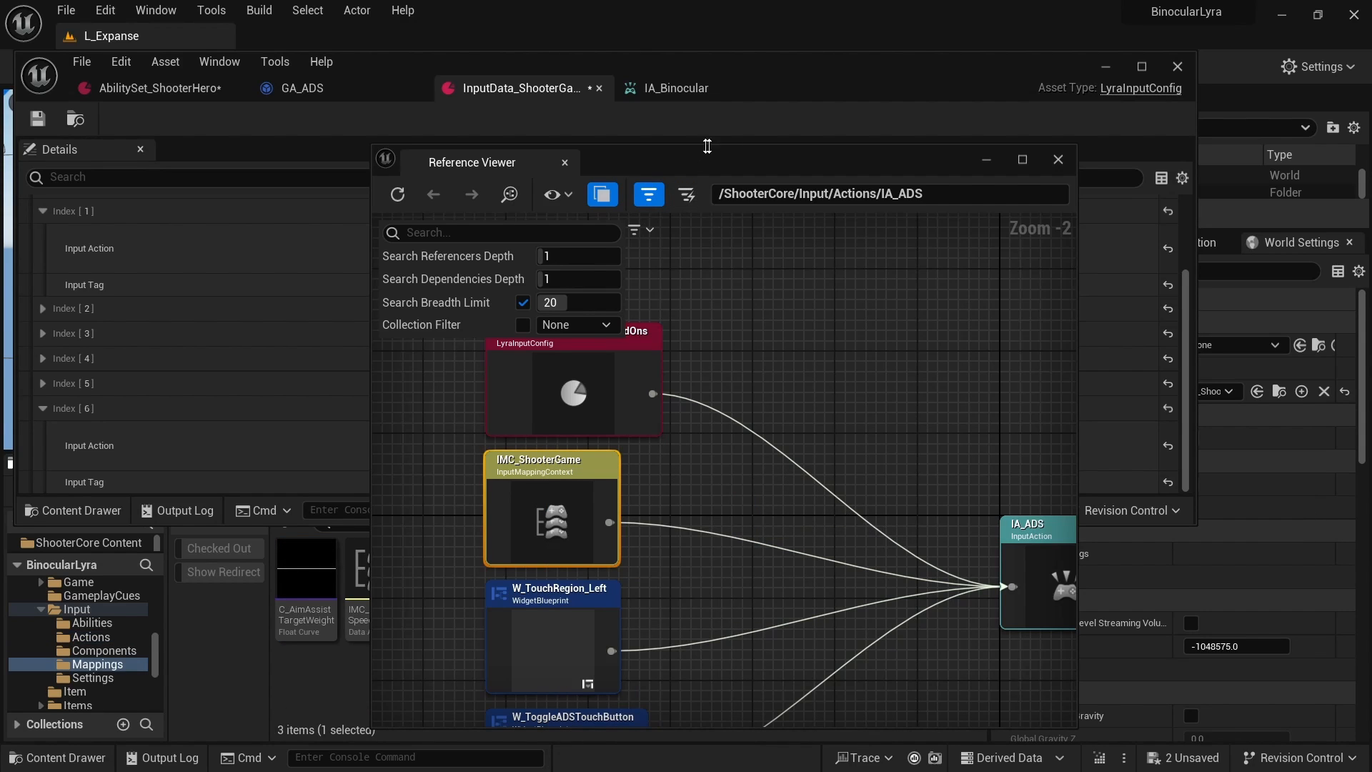
- Open the IMC_ShooterGame input mapping context and expand its list of mappings
drag(708, 146, 476, 118)
click(571, 610)
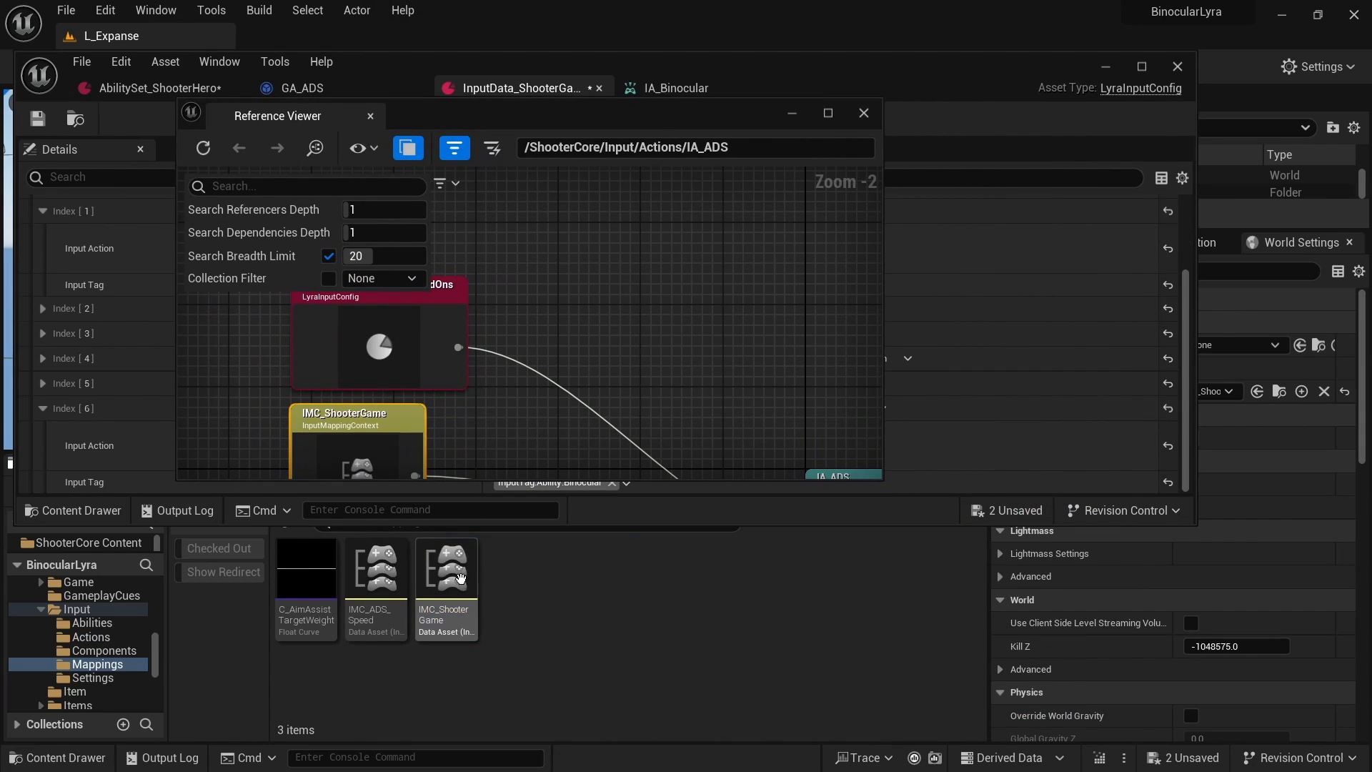
click(452, 587)
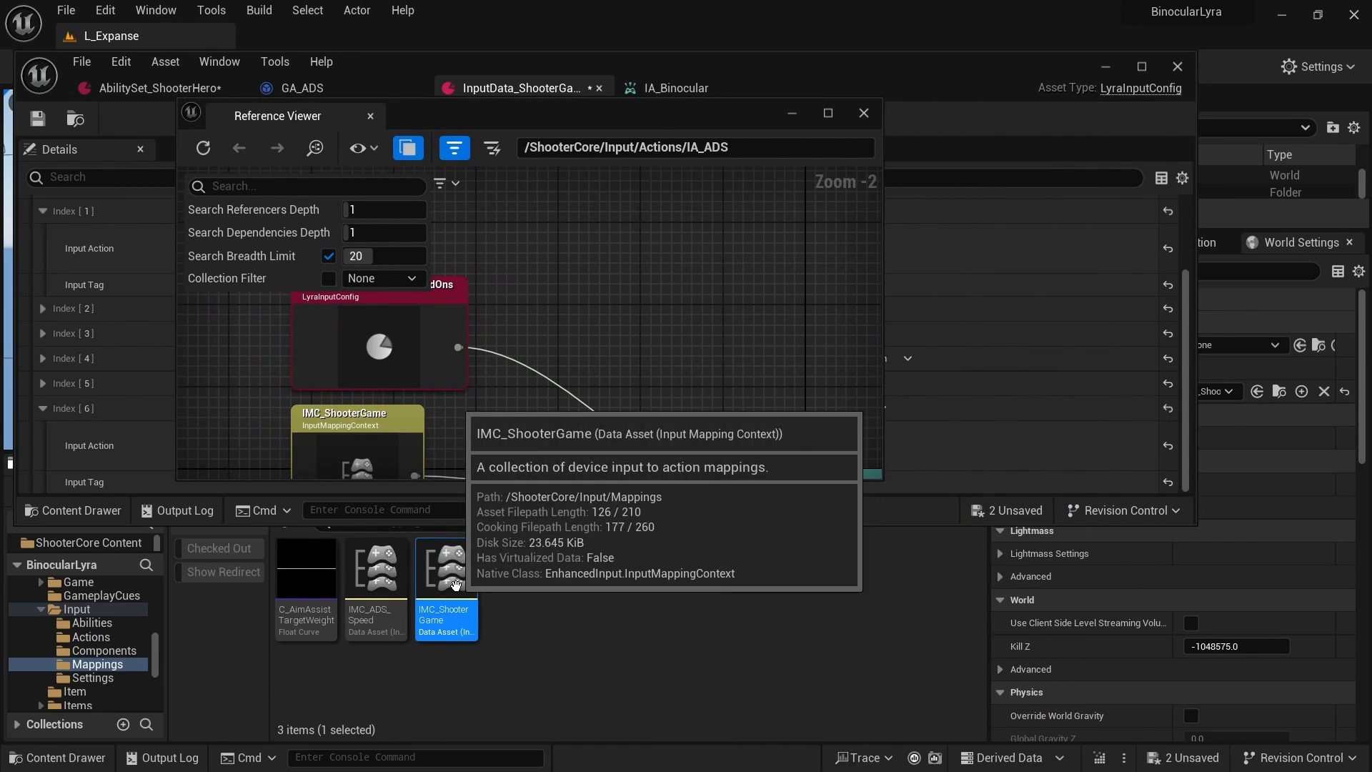
double_click(375, 419)
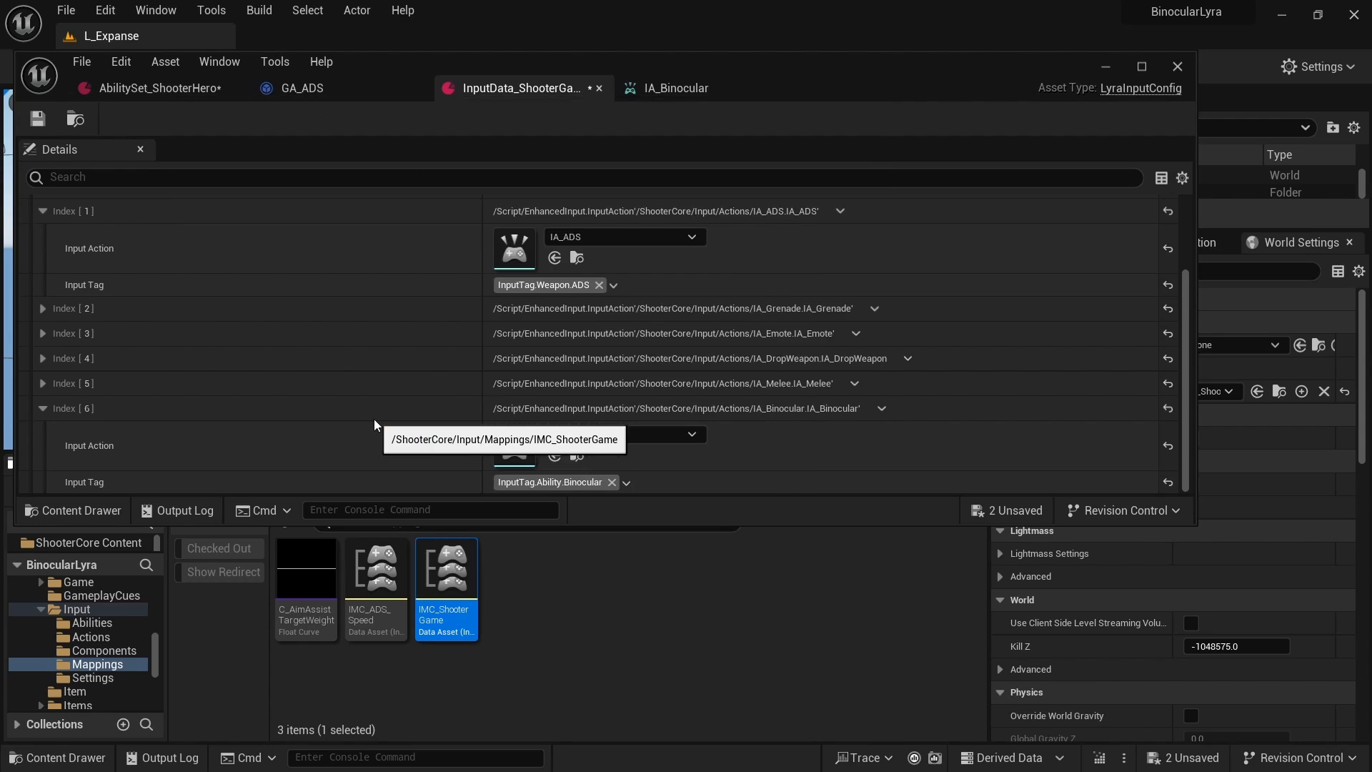
click(28, 229)
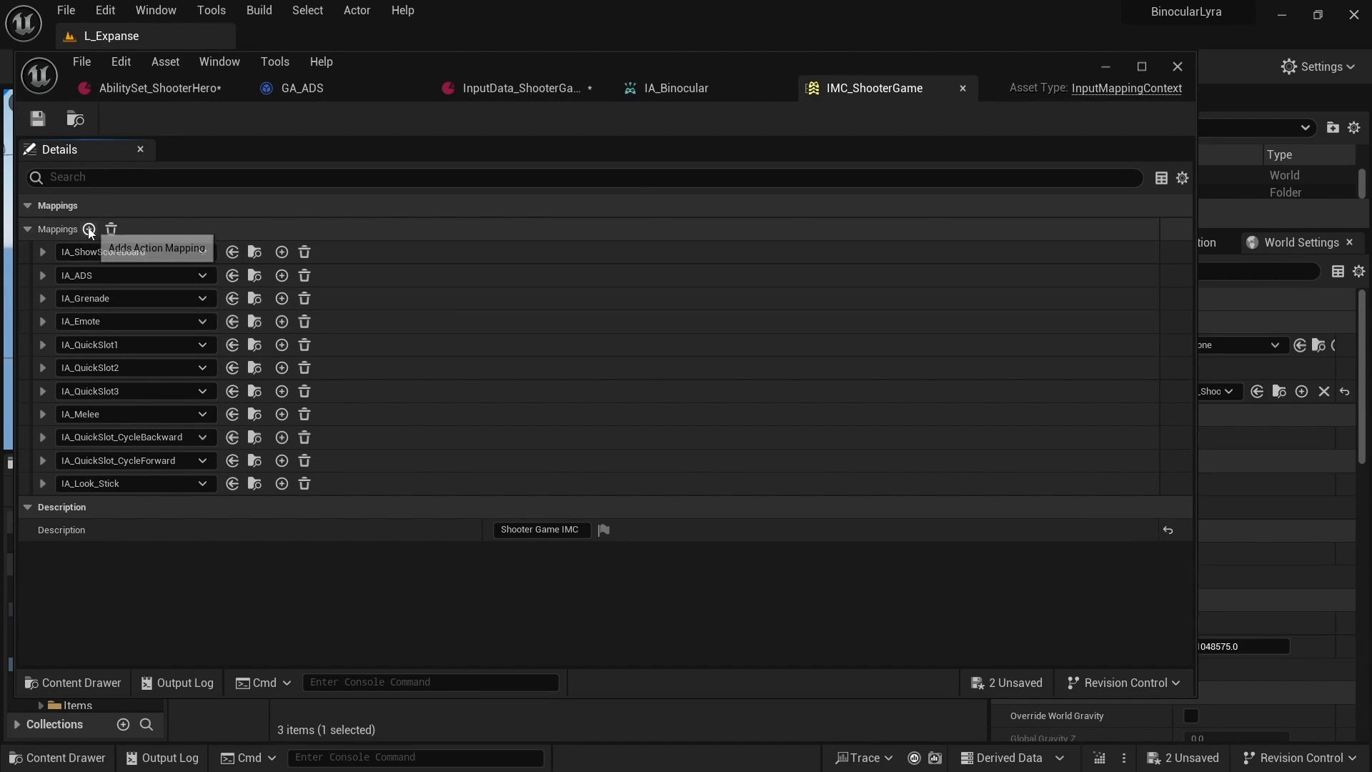
- Add a new mapping to IMC_ShooterGame and assign IA_Binocular as its input action
click(42, 276)
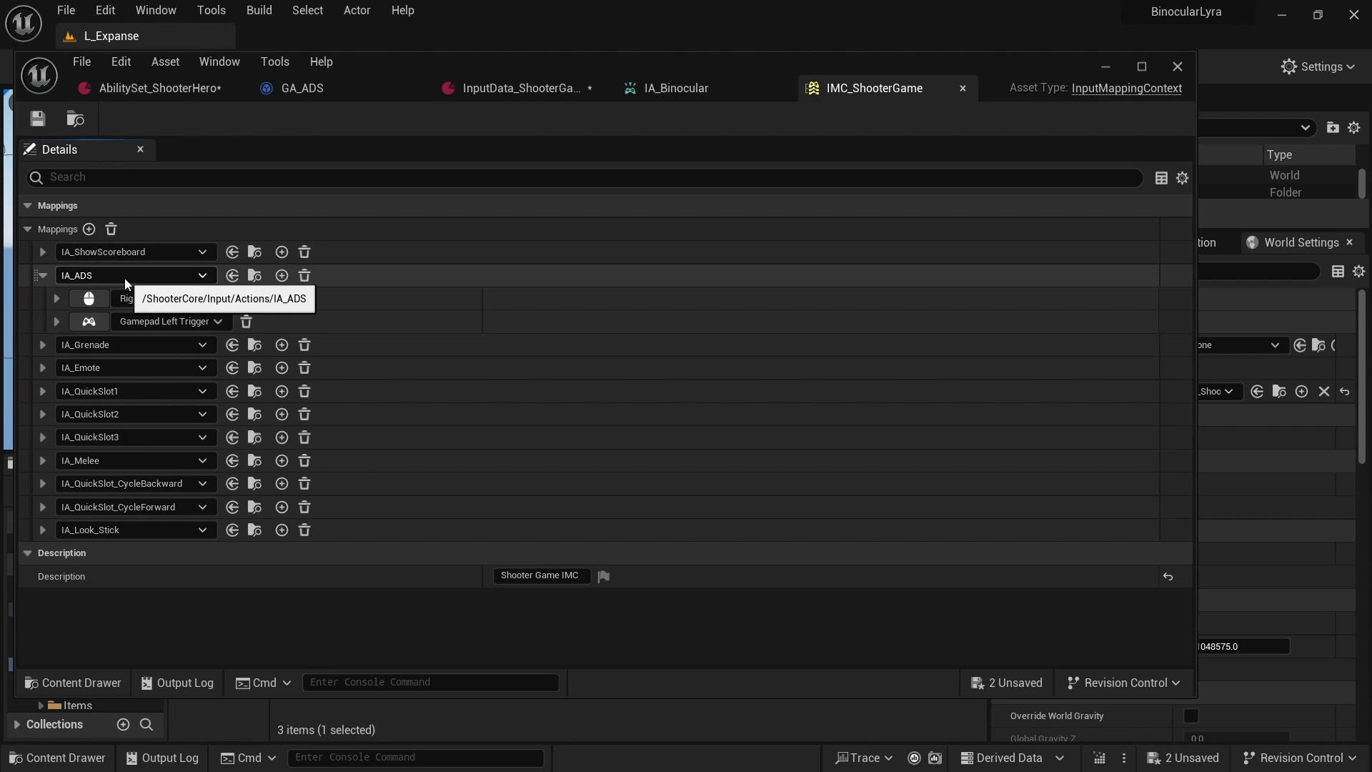
click(90, 229)
click(42, 552)
click(119, 554)
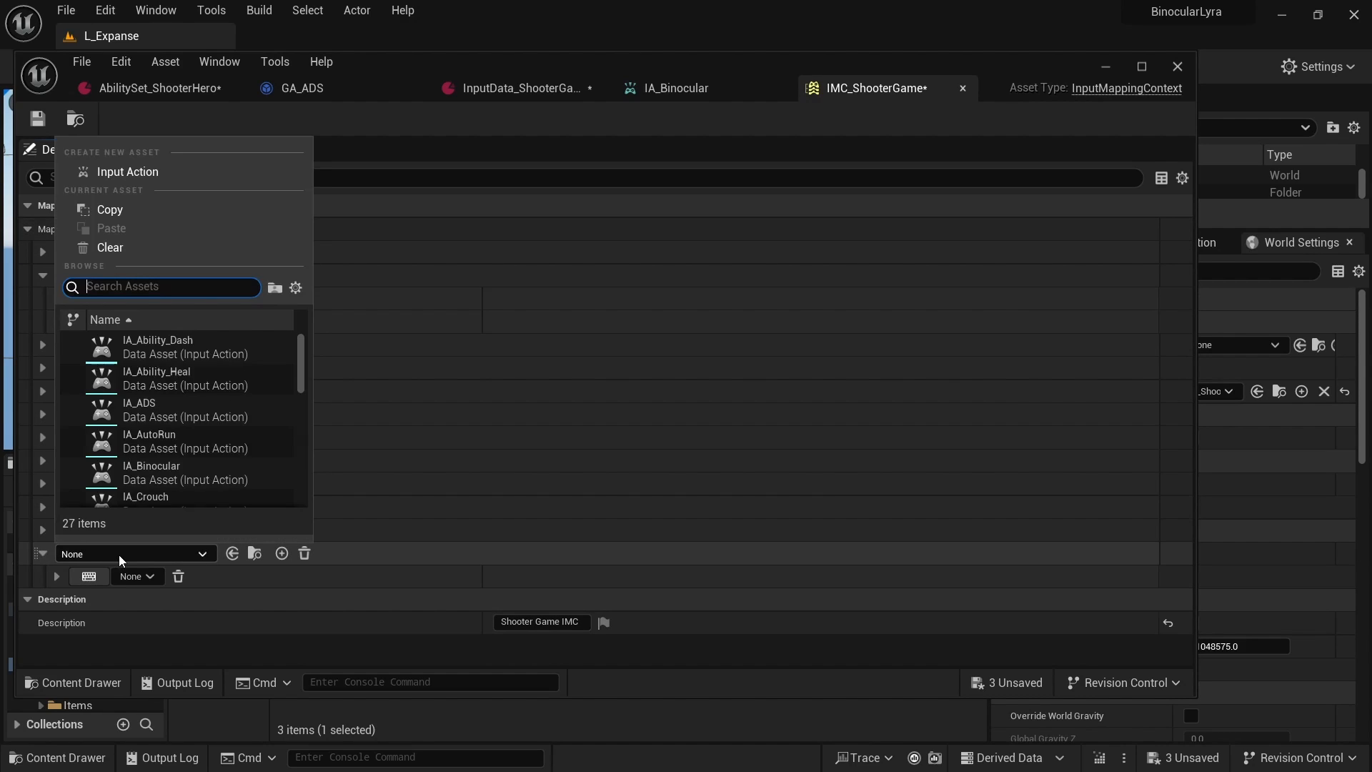
text(bino)
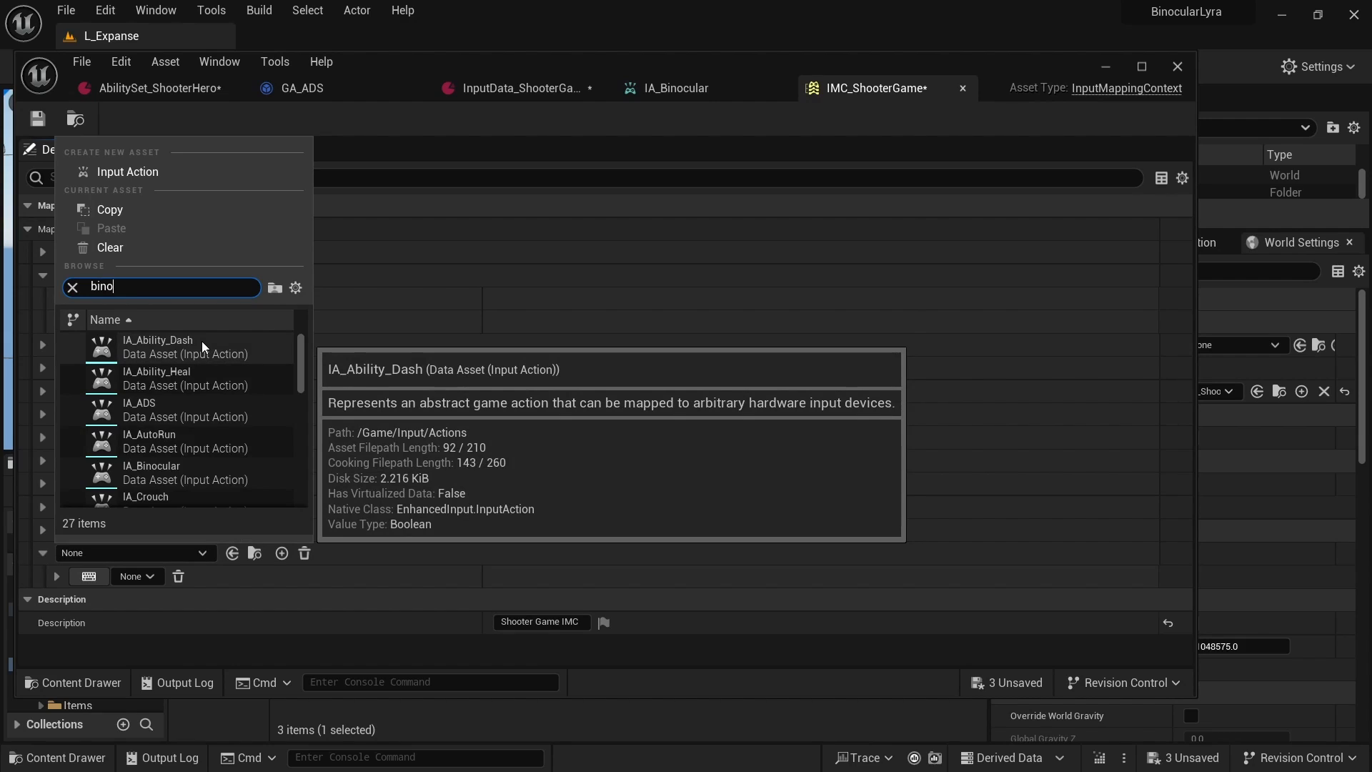
click(201, 353)
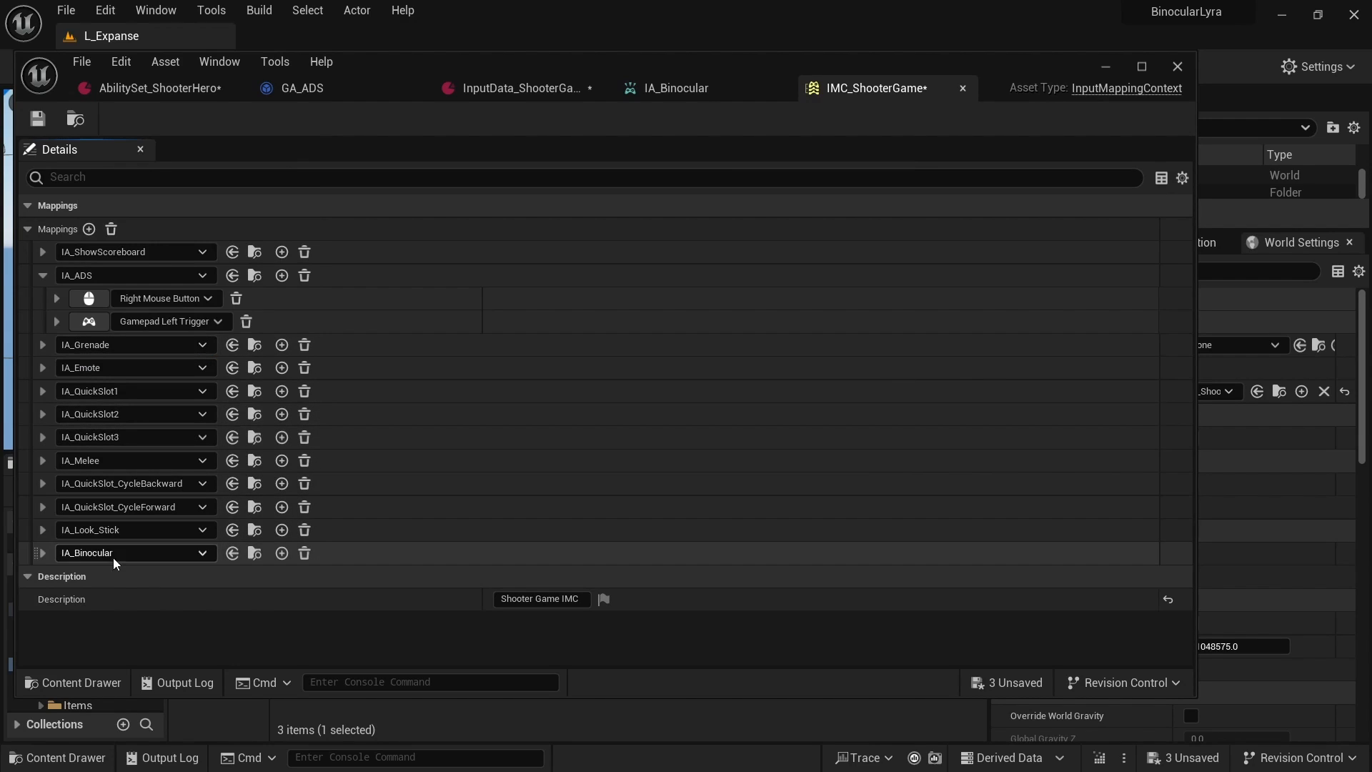
- Bind IA_Binocular to Middle Mouse Button and Gamepad Right Thumbstick Button, and save the mapping context
click(42, 553)
click(56, 576)
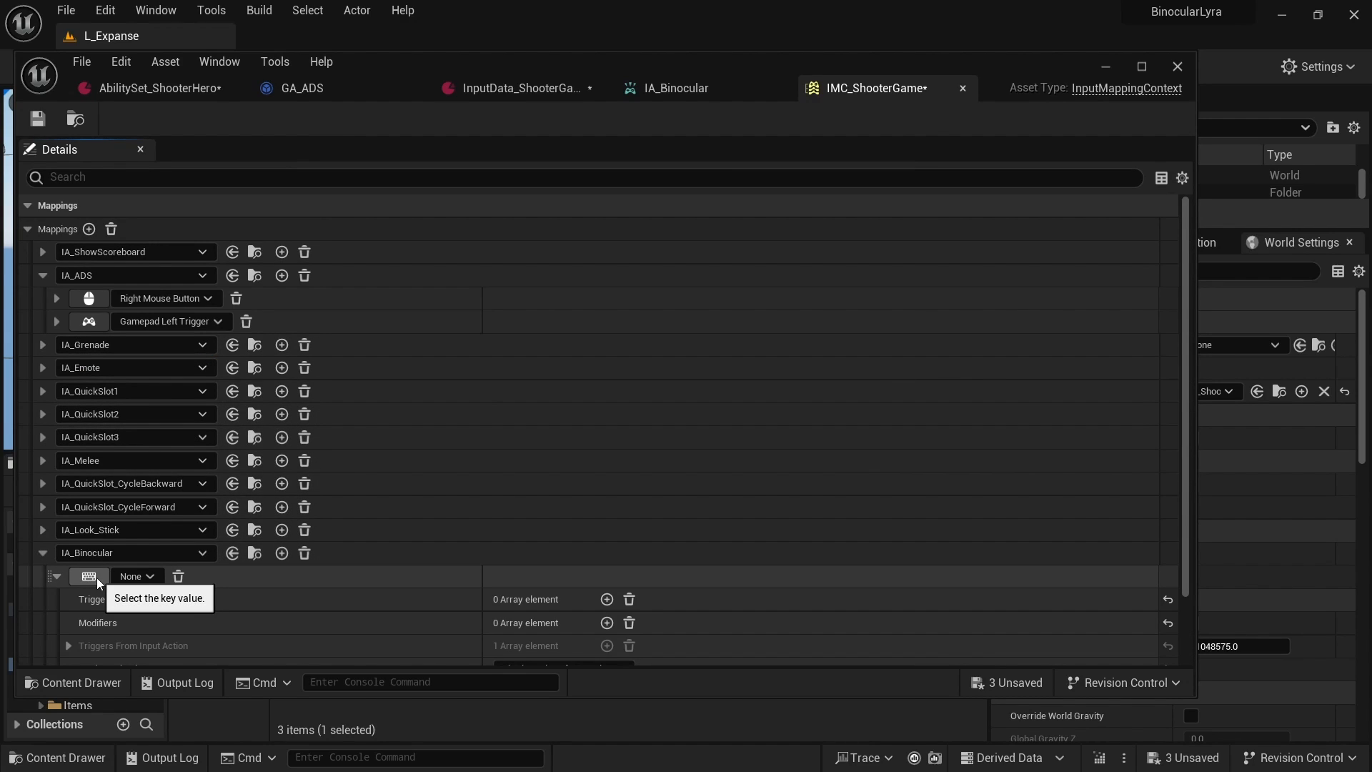
click(90, 577)
middle_click(96, 577)
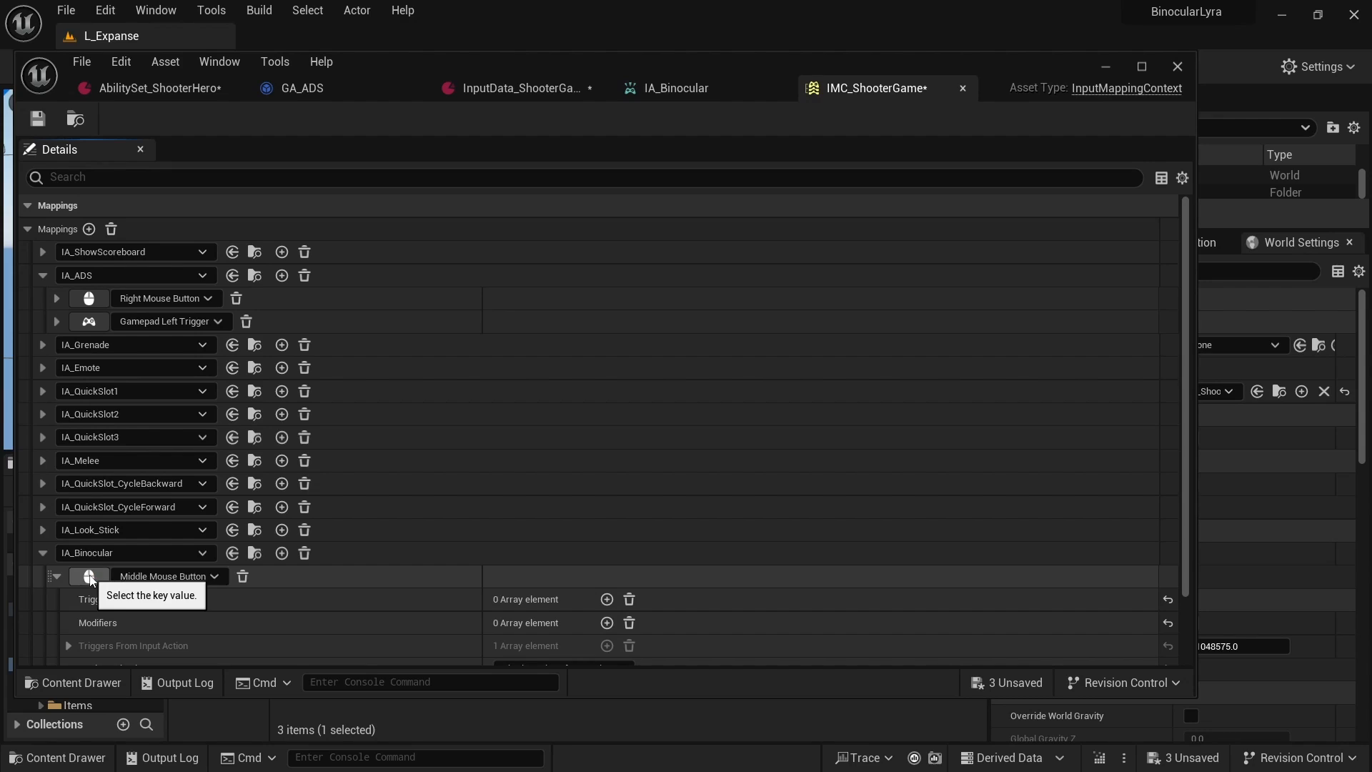
scroll(279, 501, down, 2)
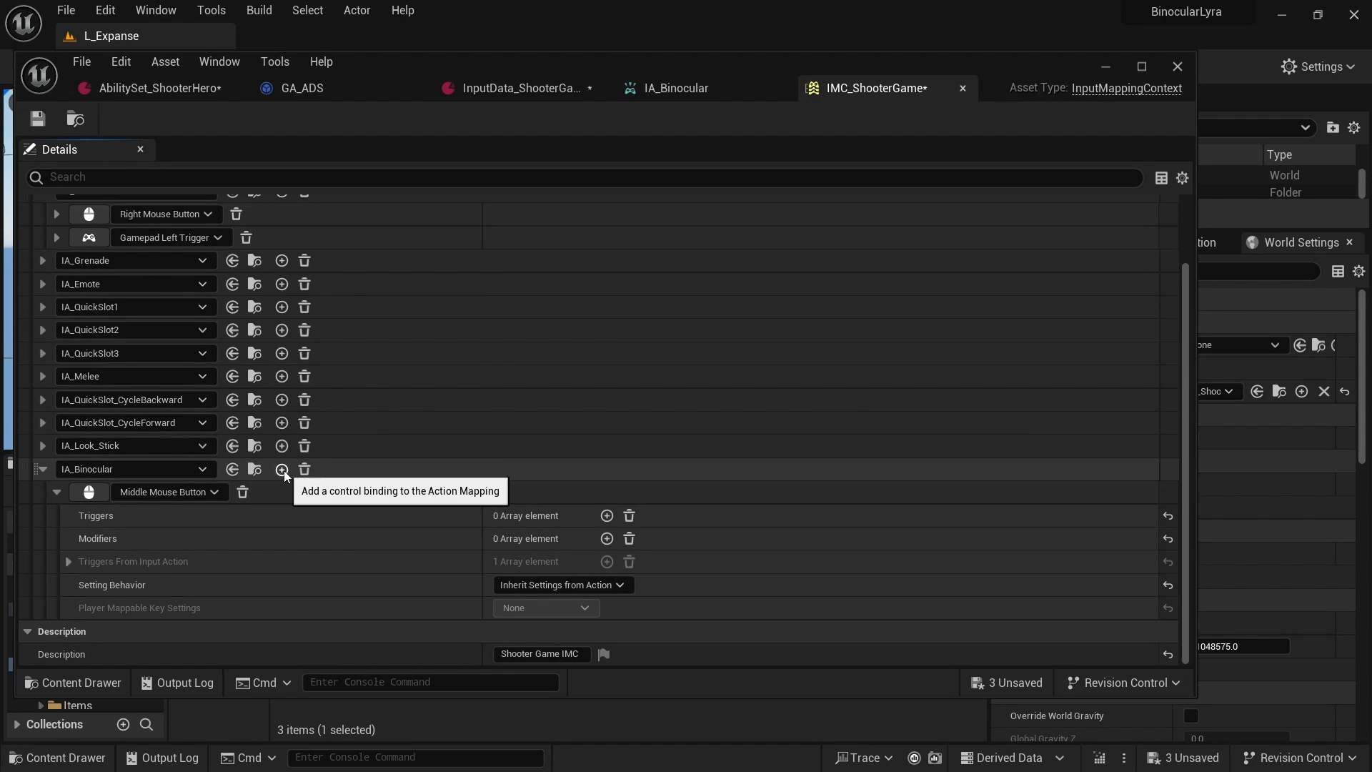
click(282, 469)
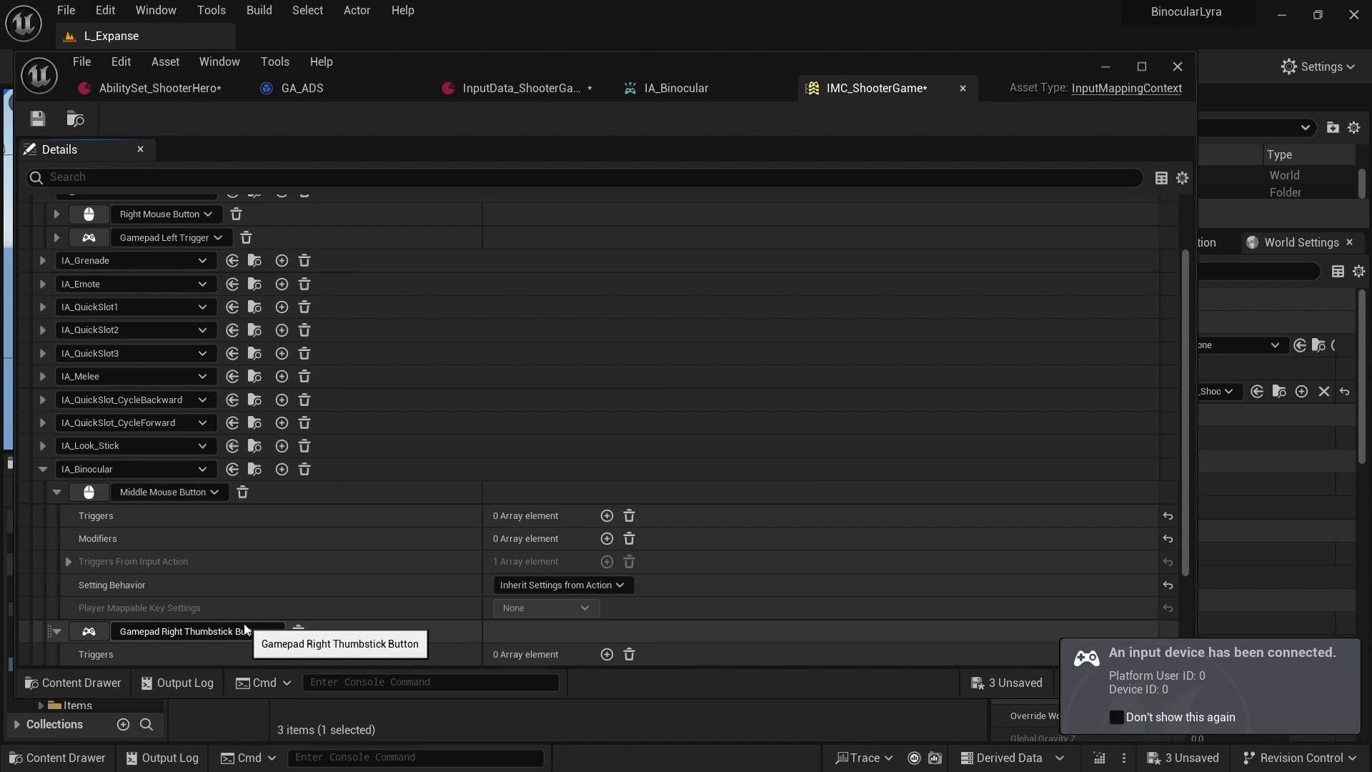
key(ctrl+s)
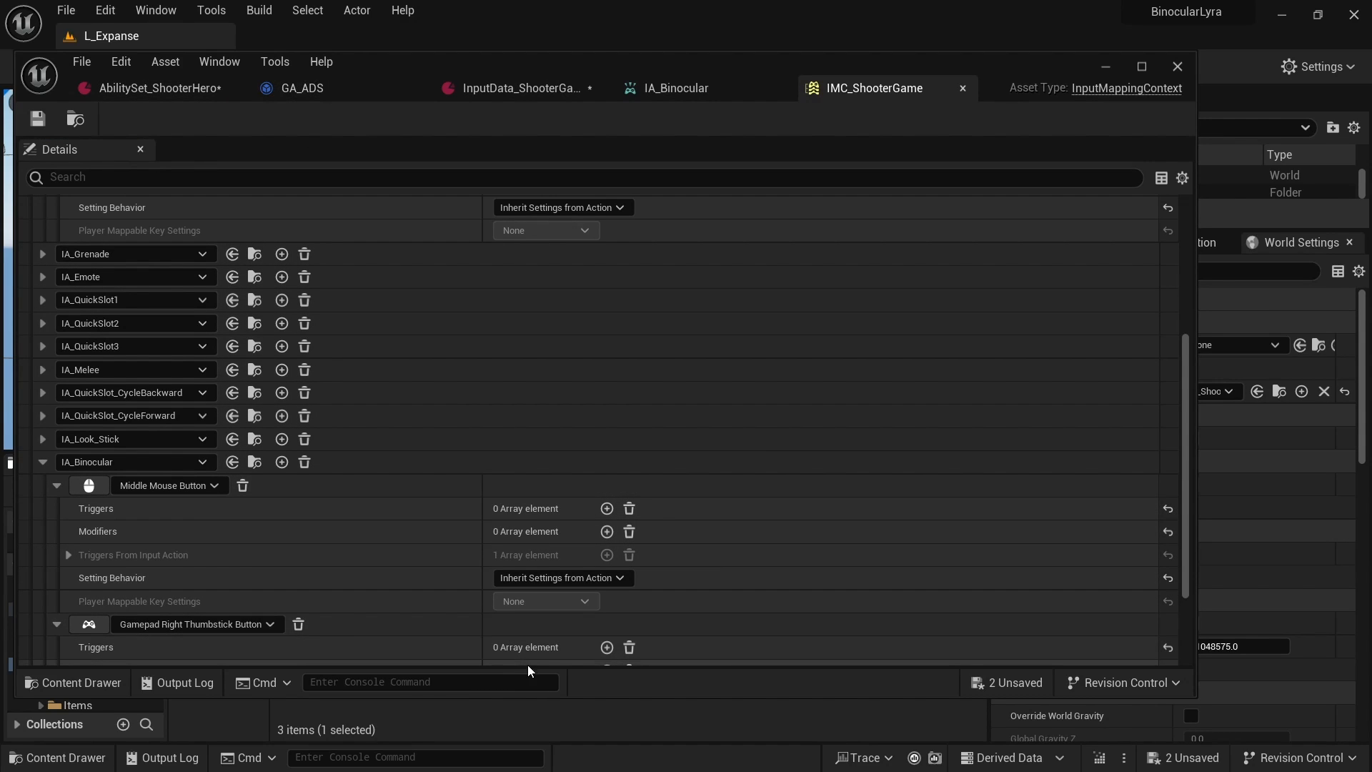
- Locate GA_ADS in the Content Browser and open the GA_Binocular blueprint from the same Abilities folder
drag(644, 696, 686, 455)
click(311, 88)
click(75, 120)
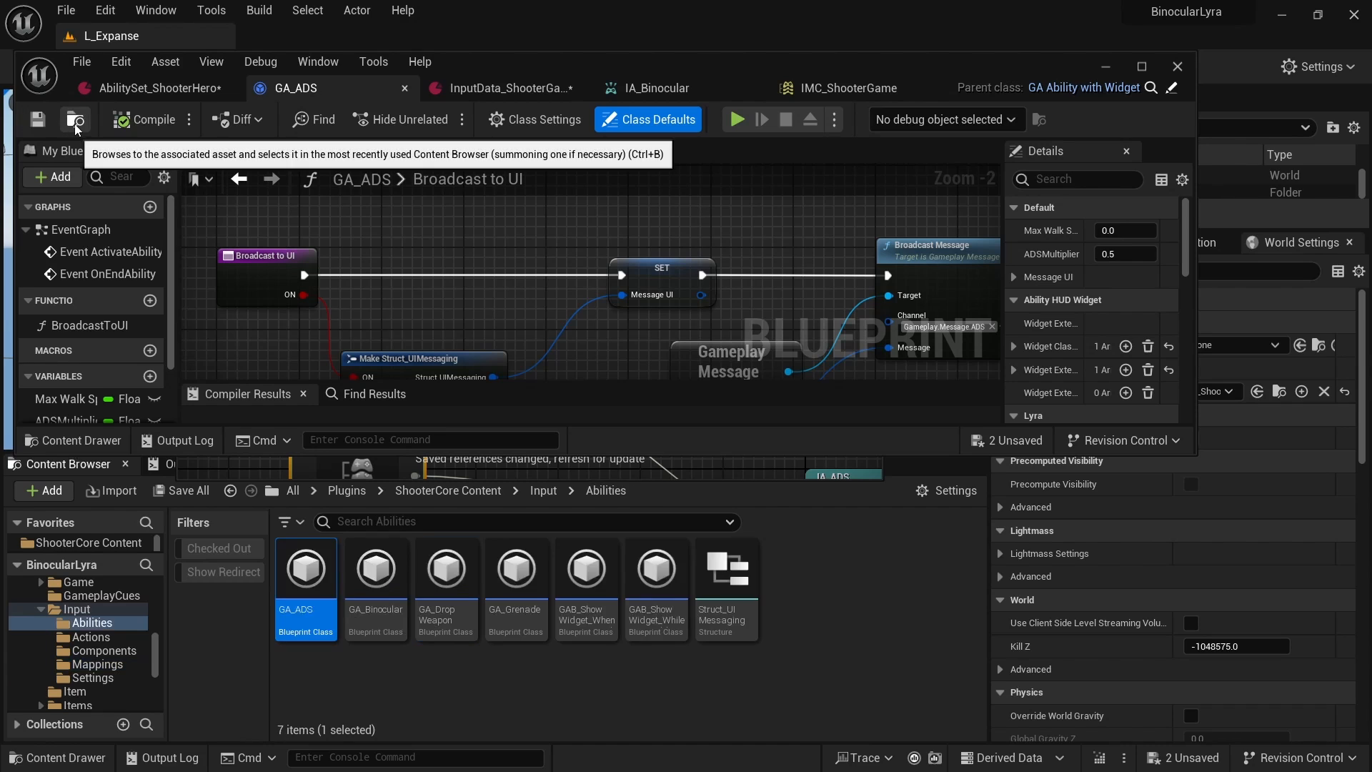
double_click(376, 579)
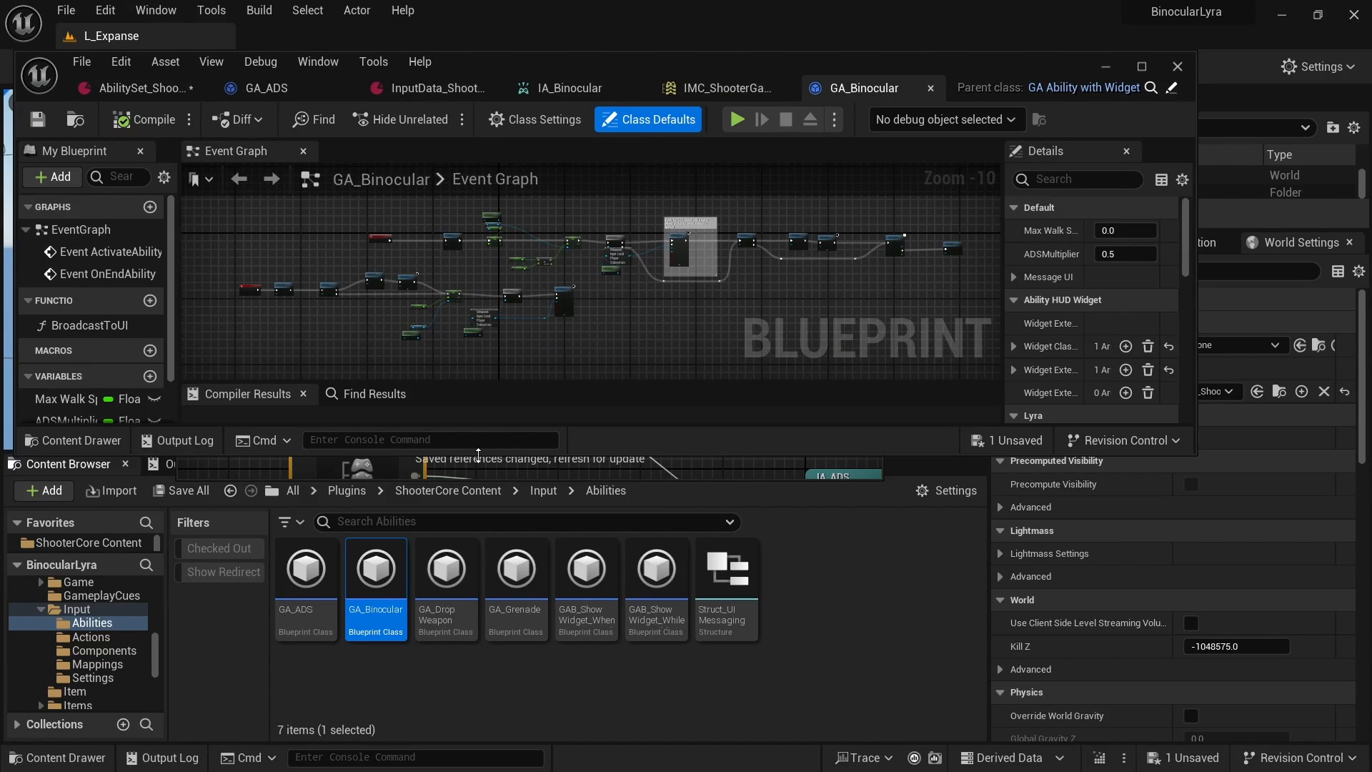
drag(478, 456, 479, 663)
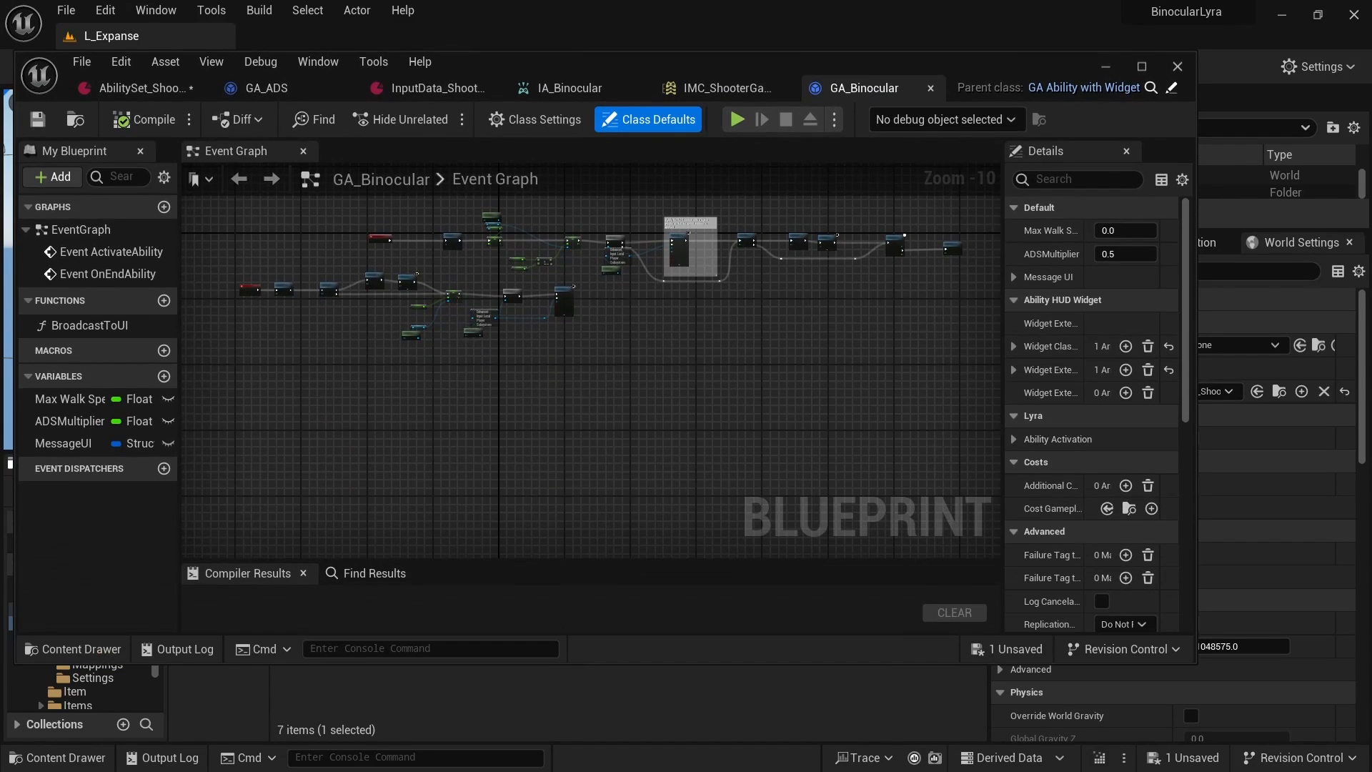
- Insert a Print String node between Event ActivateAbility and Set Camera Mode in GA_Binocular's event graph
scroll(512, 344, up, 7)
scroll(513, 351, up, 2)
right_drag(364, 276, 458, 397)
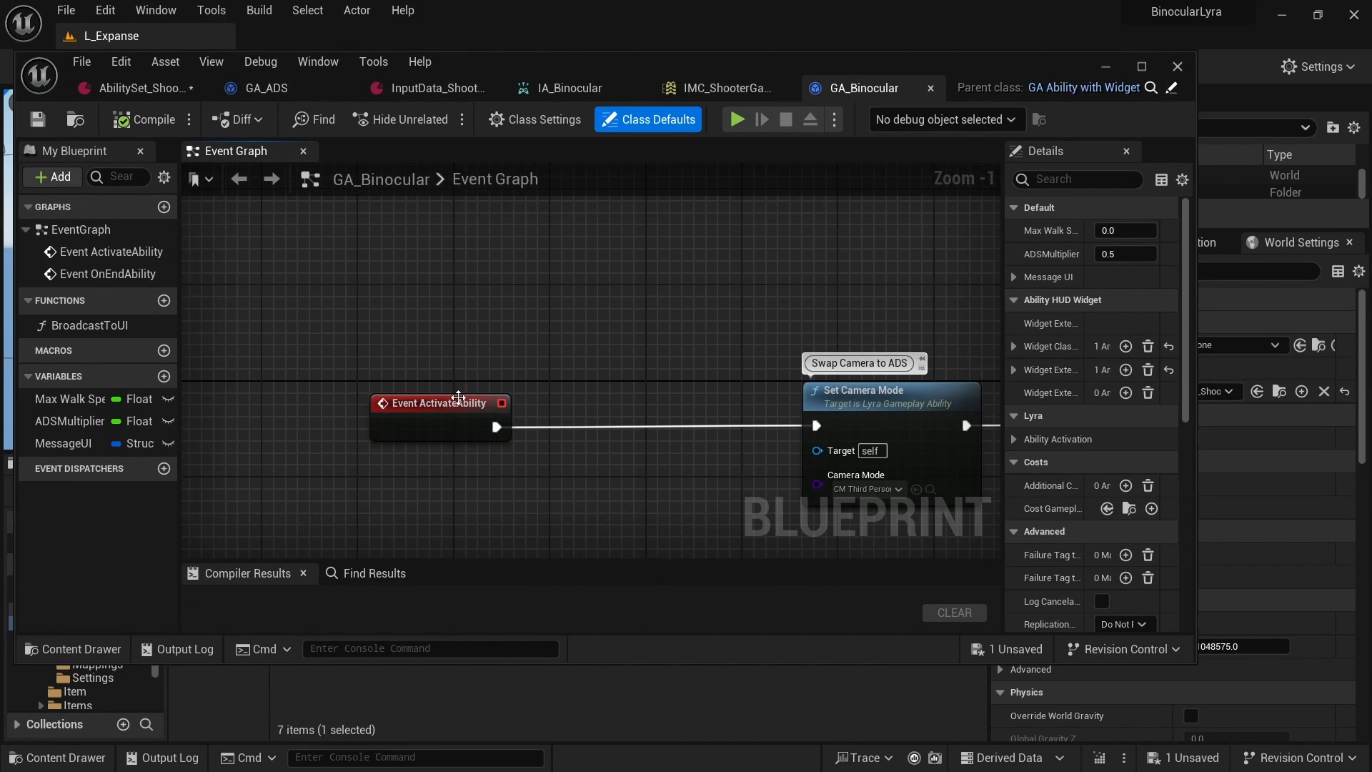
right_drag(565, 387, 492, 378)
drag(424, 417, 508, 408)
text(print)
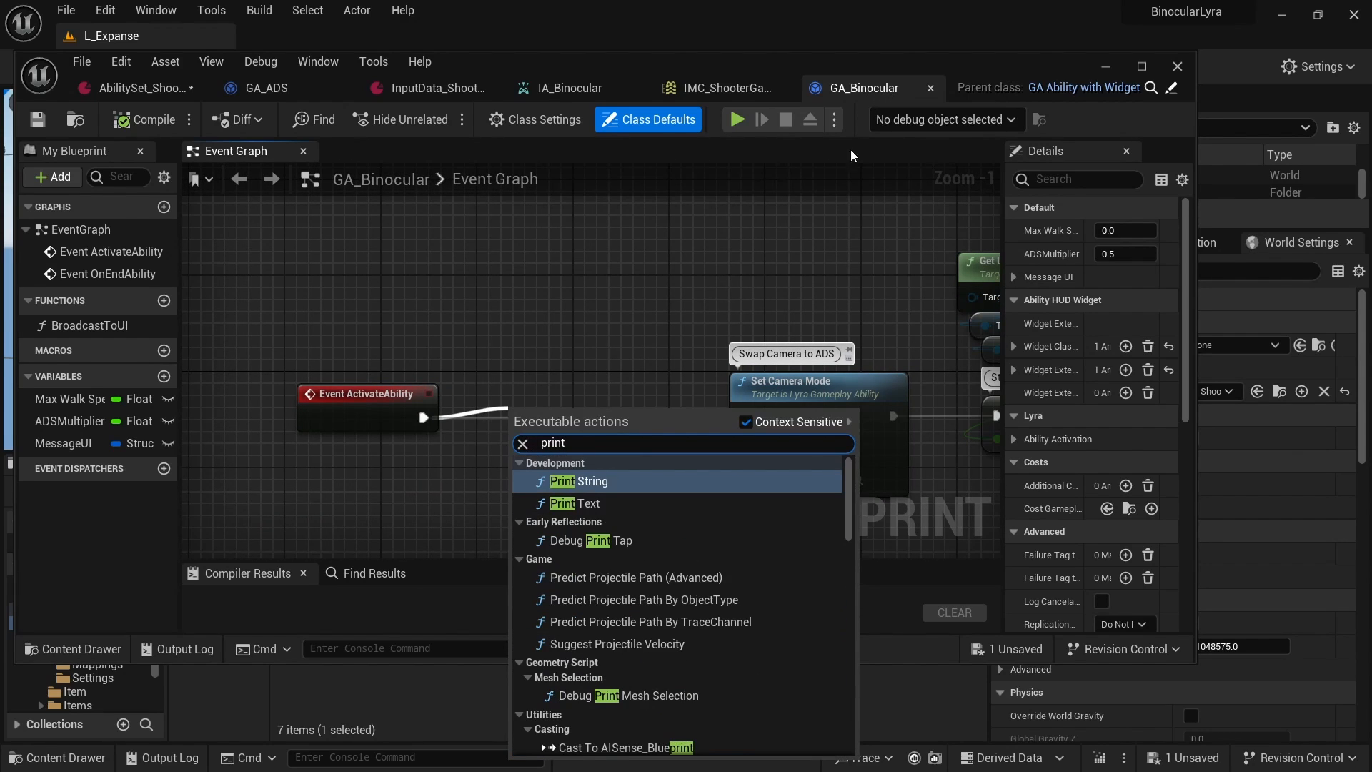
click(590, 481)
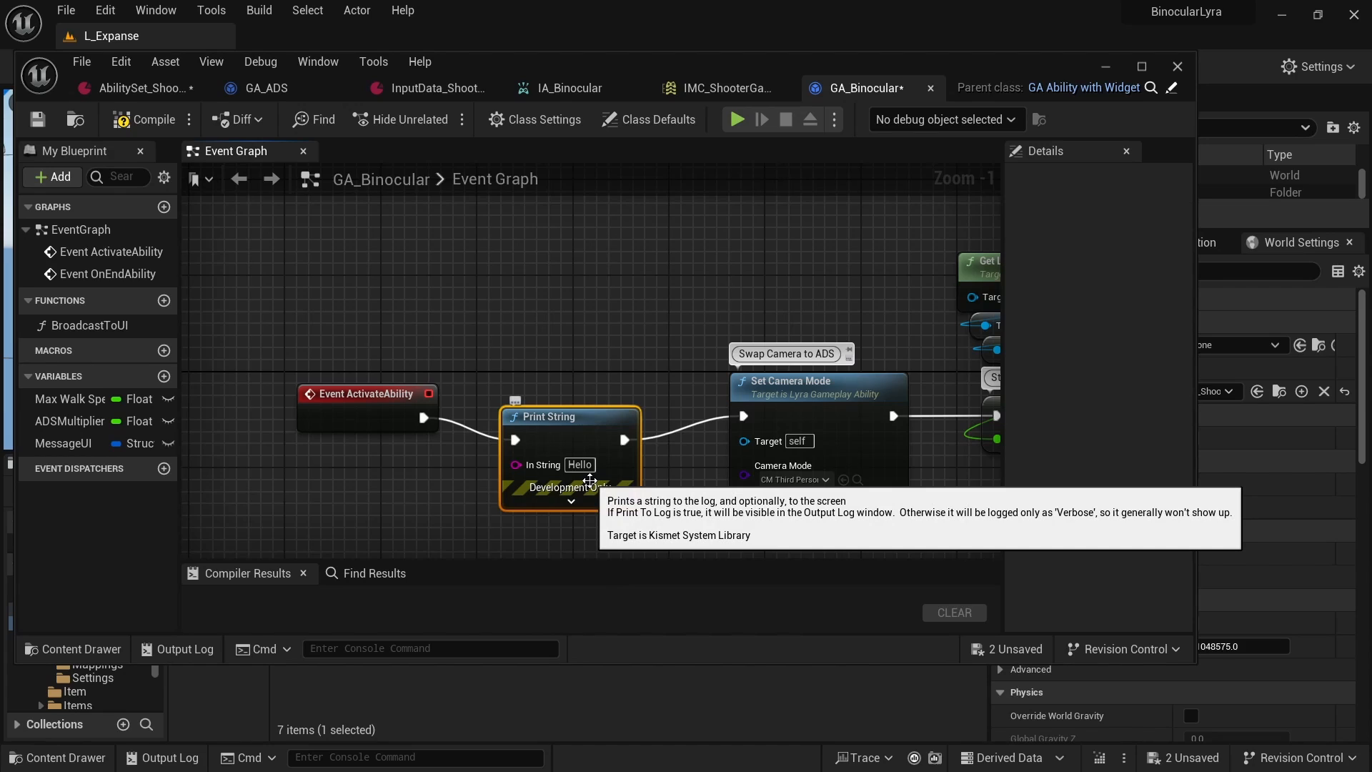
- Set the Print String text to "GA binocular was triggered"
click(579, 465)
text(GA bino)
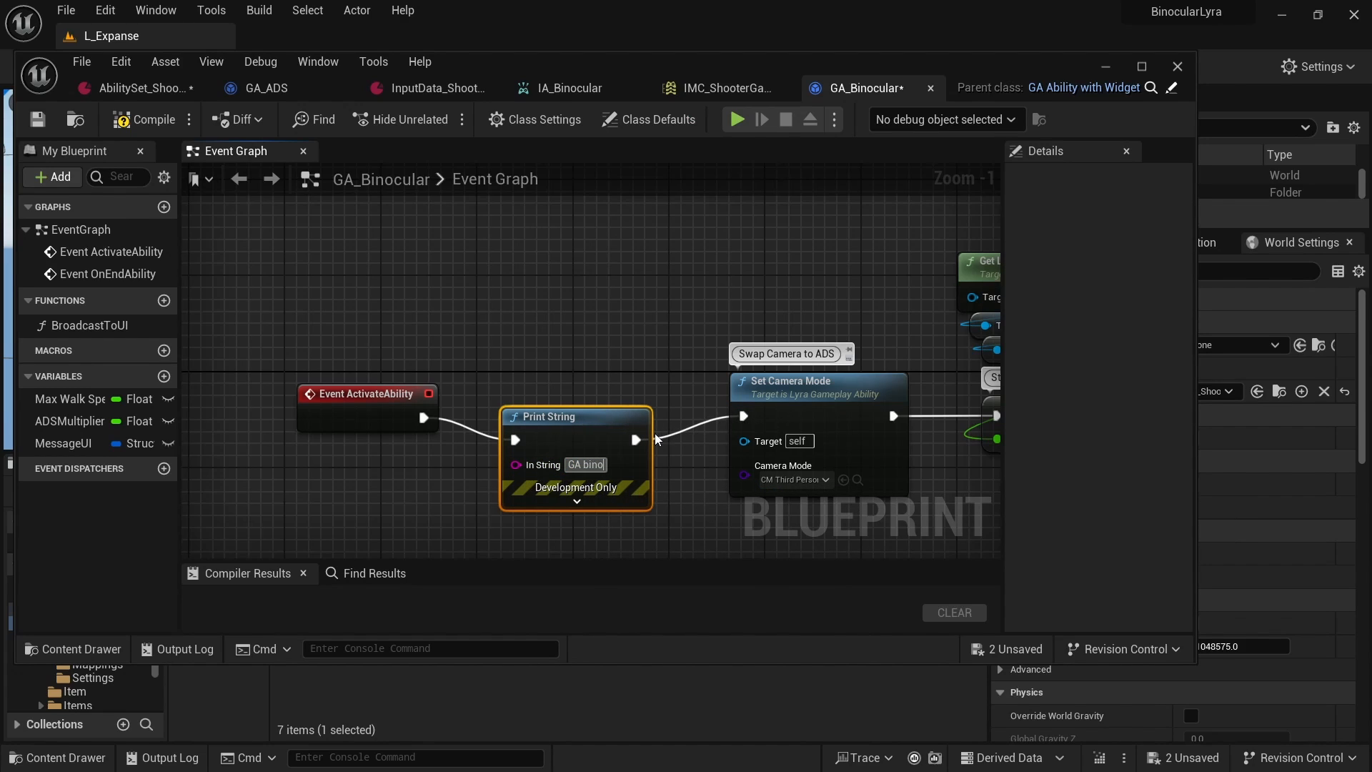
text(cular)
key(Return)
text(was triggered)
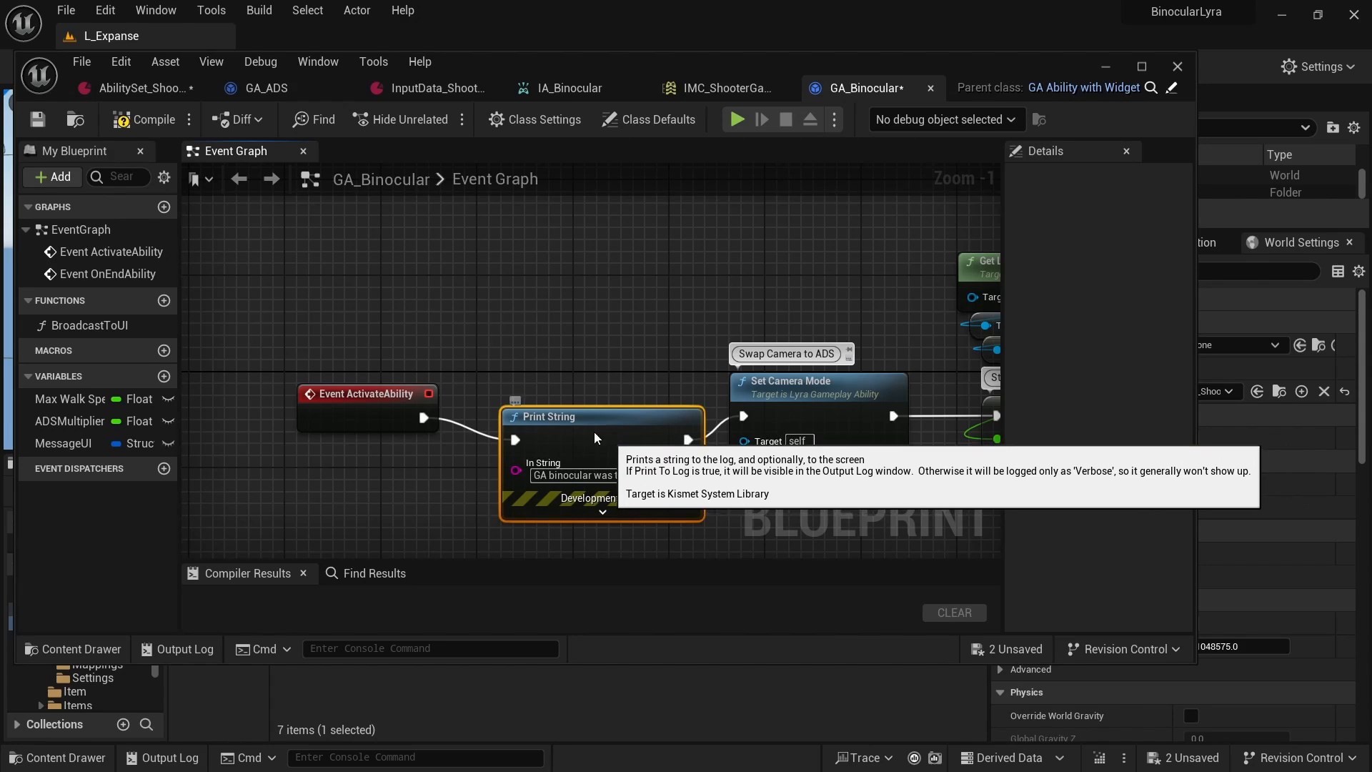
- Route Print String into a new End Ability node and disconnect Event OnEndAbility from Clear Camera Mode
drag(594, 431, 558, 407)
drag(650, 416, 692, 289)
text(abil)
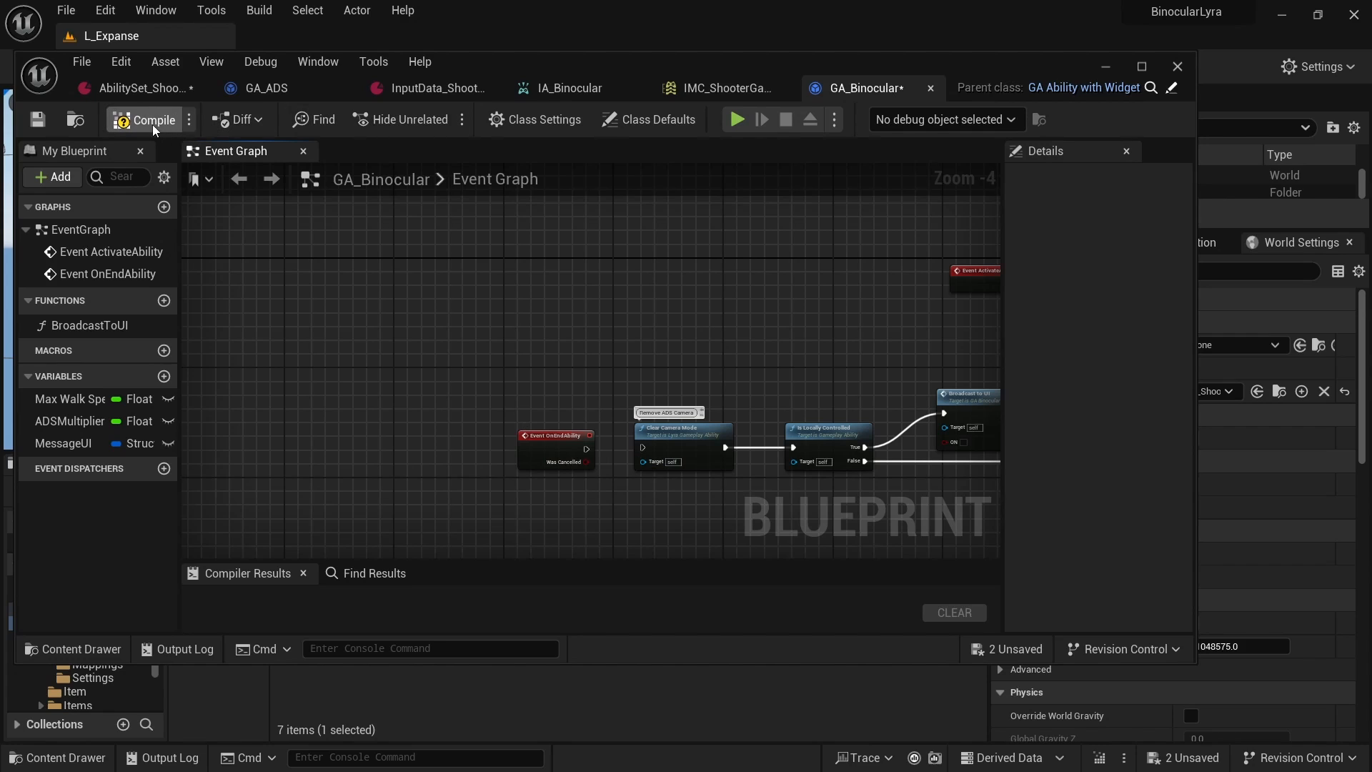
- Play the L_Expanse level, trigger the binocular ability several times to check its debug message, and stop the session
drag(976, 63, 963, 540)
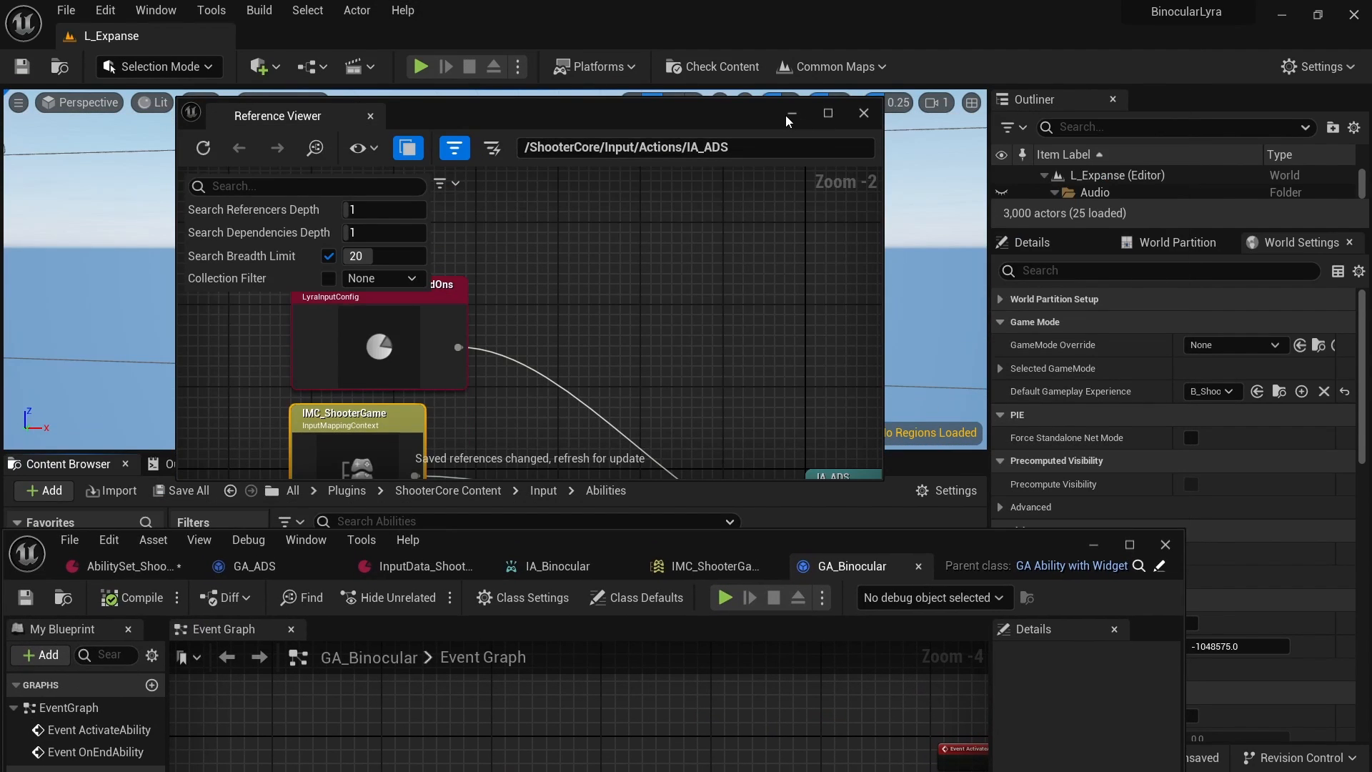
click(791, 114)
click(421, 67)
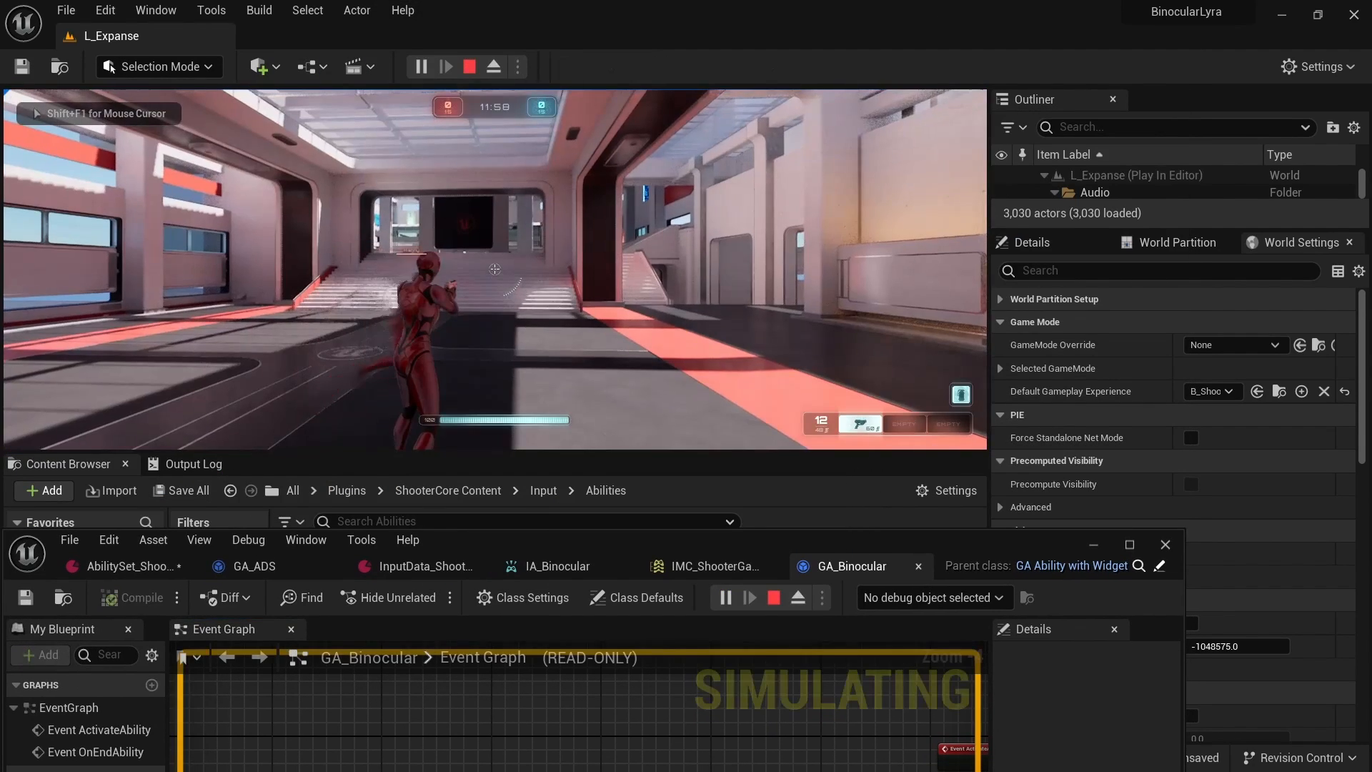
key(b)
key(b)
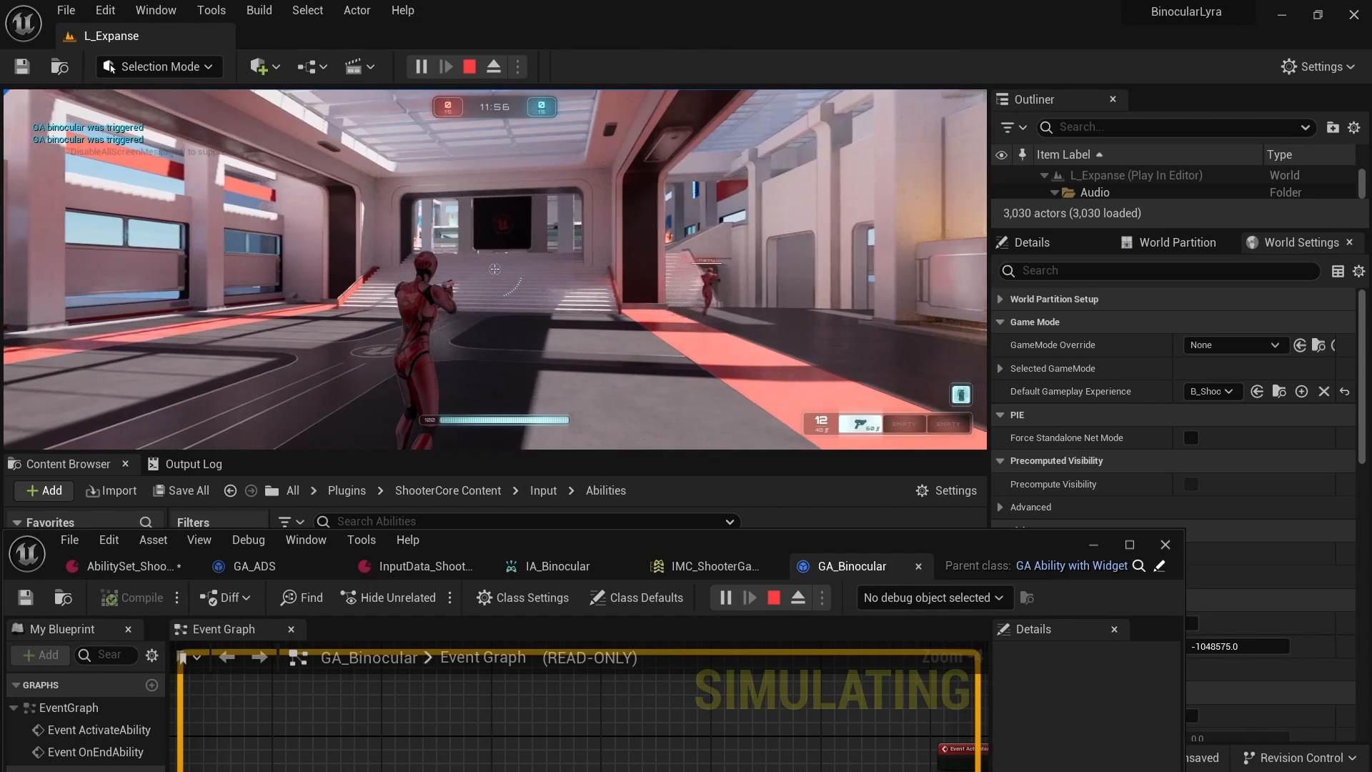
key(b)
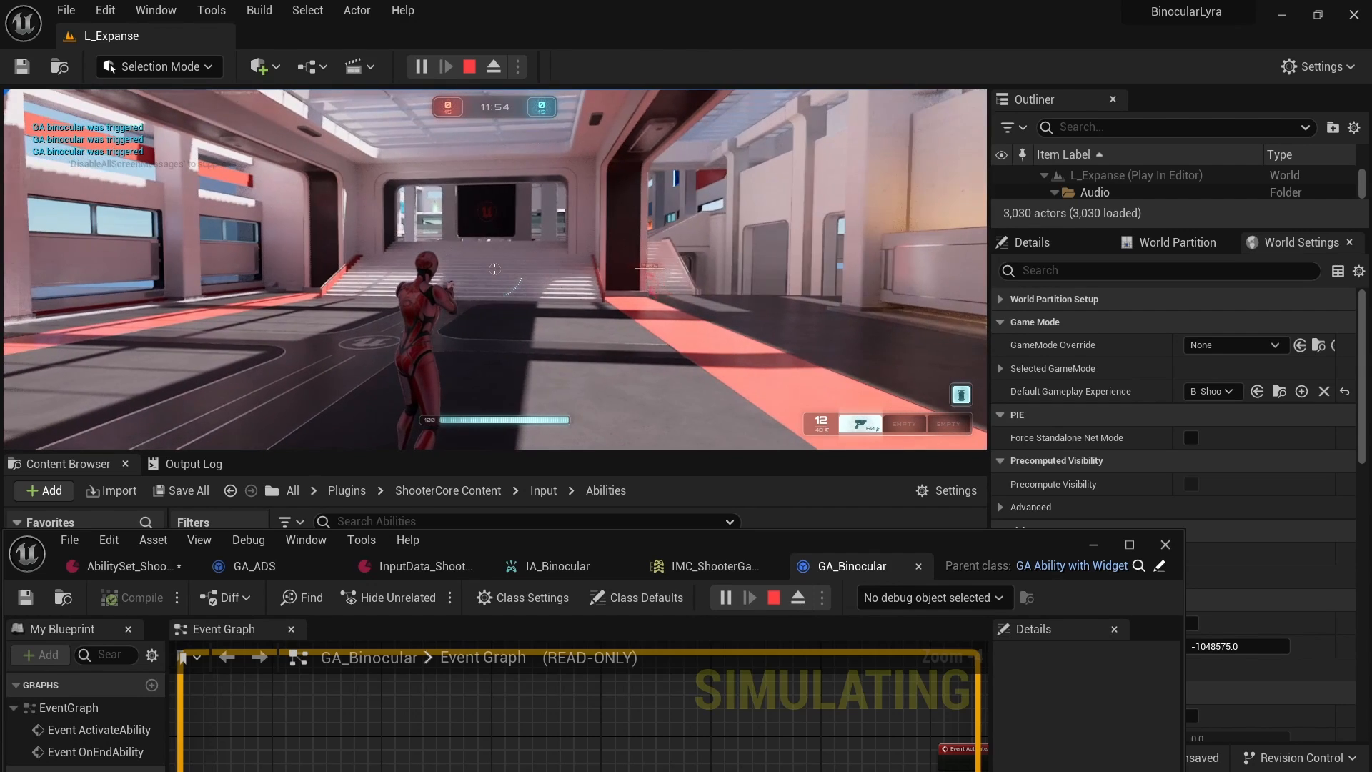
key(Escape)
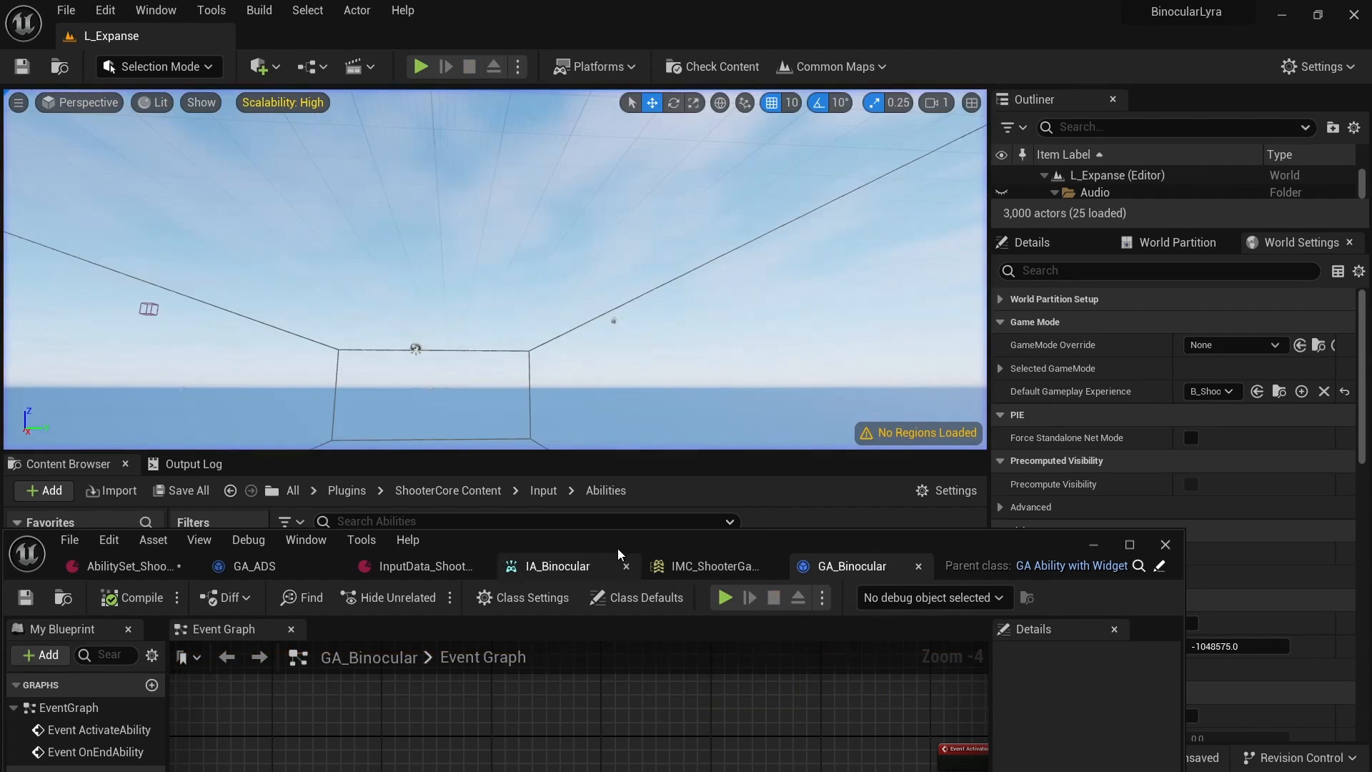
- Remove the Print String and End Ability test nodes and reconnect both ability events to their camera mode nodes
drag(618, 547, 676, 110)
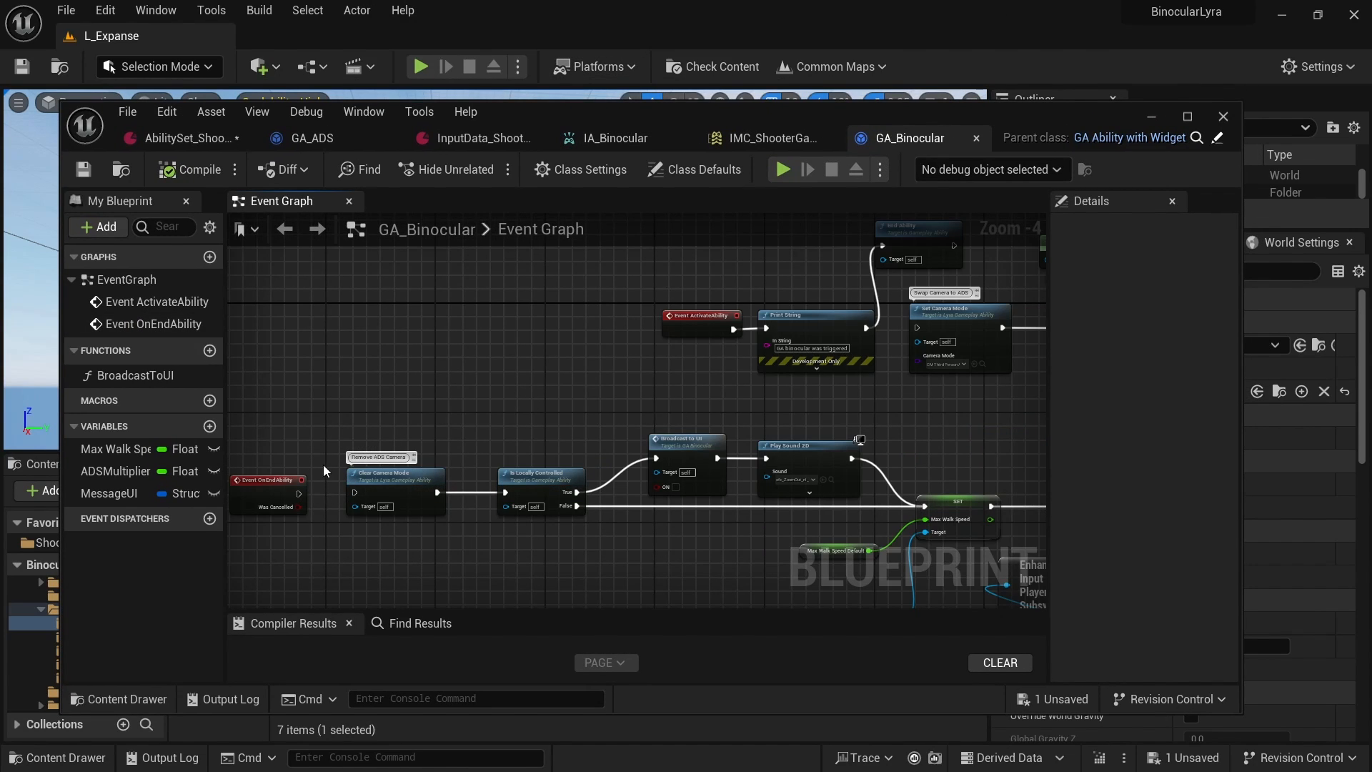
drag(392, 443, 552, 458)
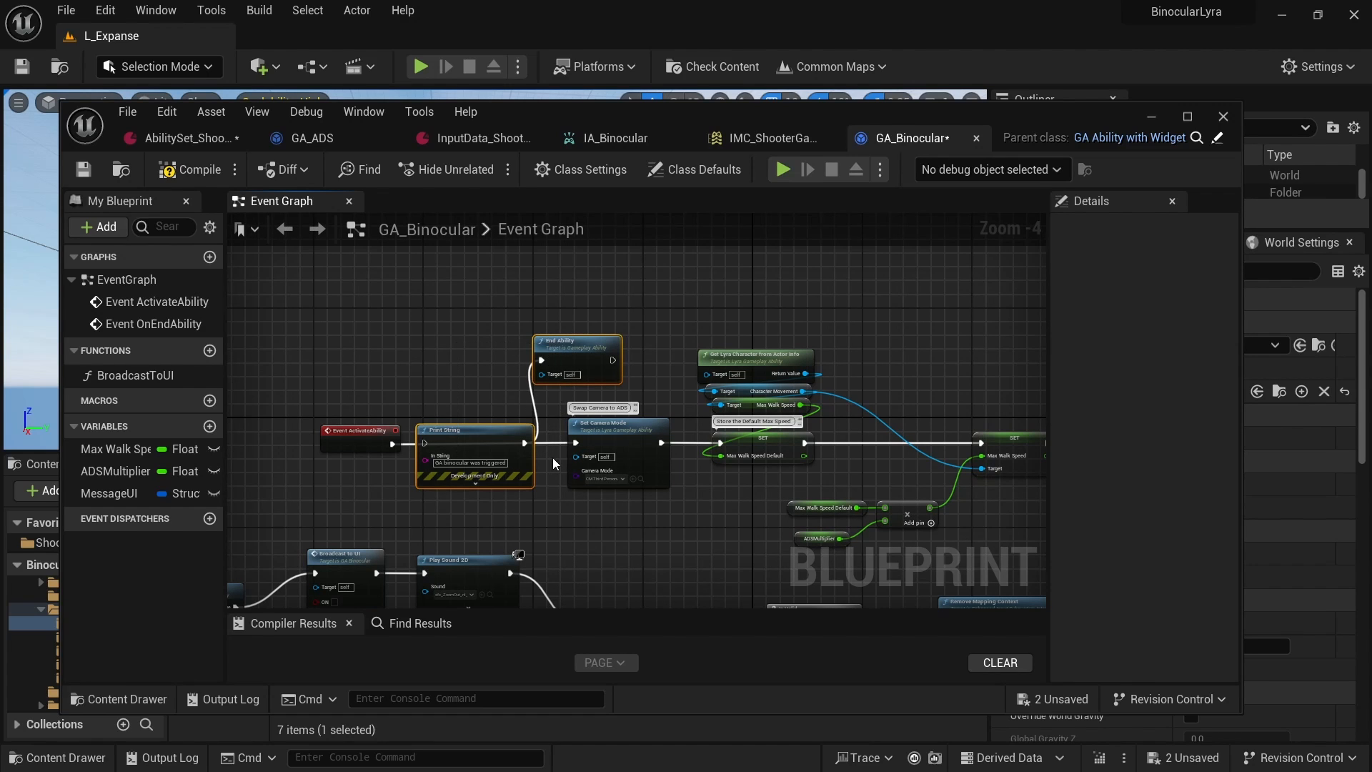
key(Delete)
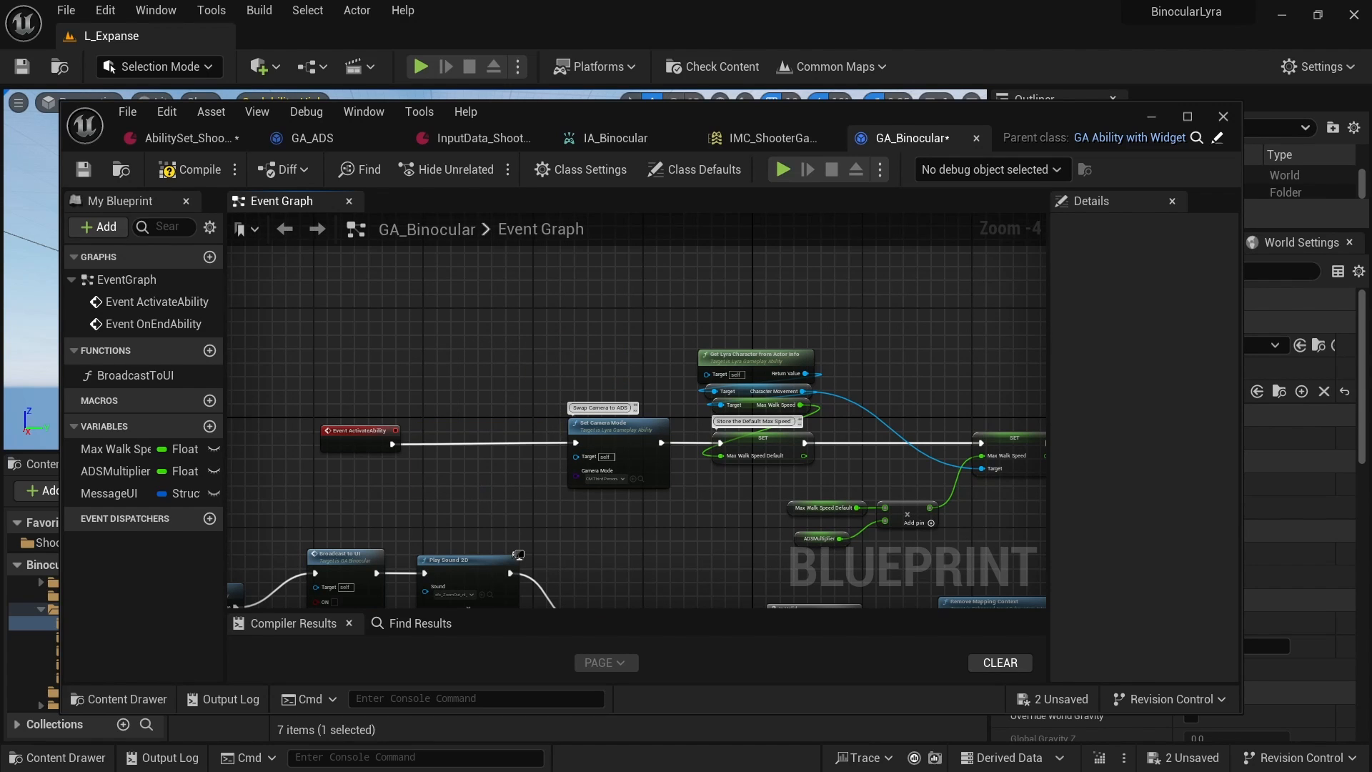
right_drag(278, 555, 424, 327)
right_drag(379, 467, 638, 492)
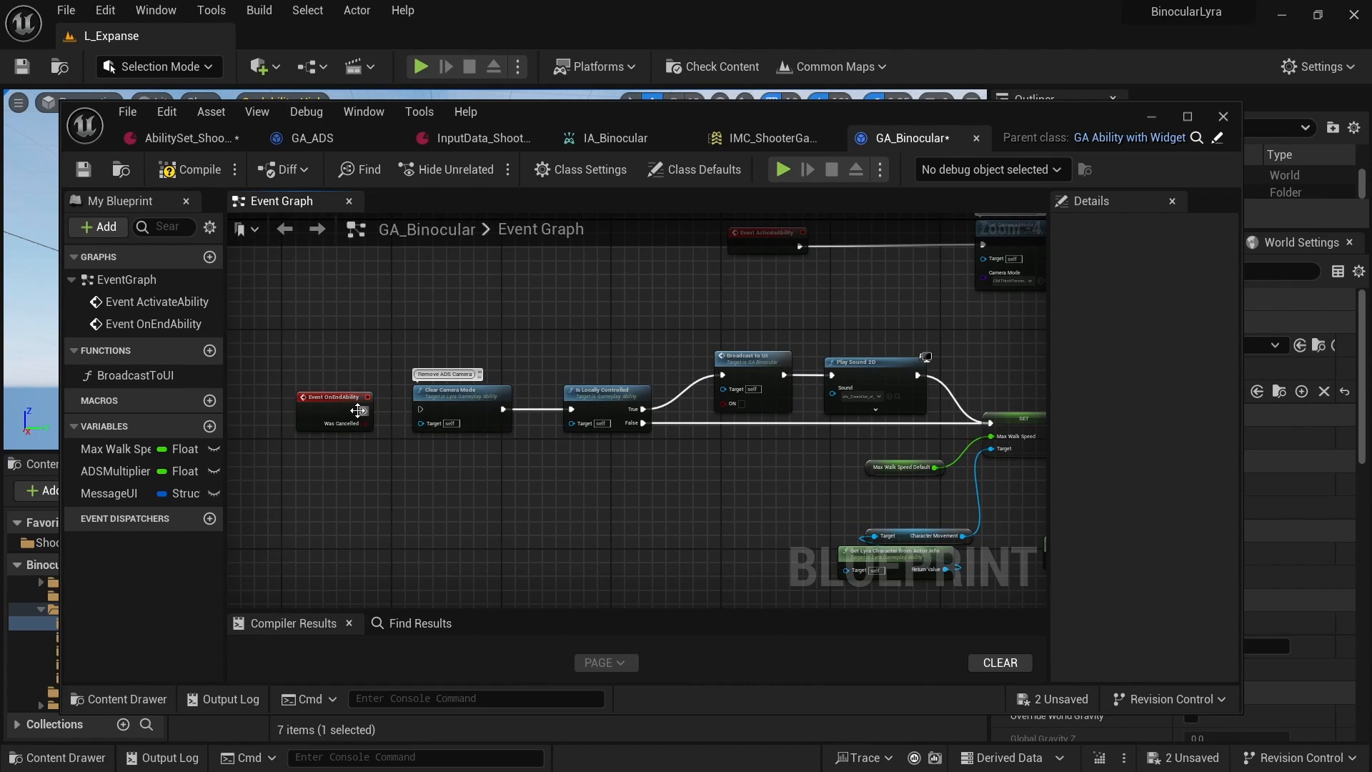
drag(359, 410, 413, 414)
right_drag(722, 348, 365, 503)
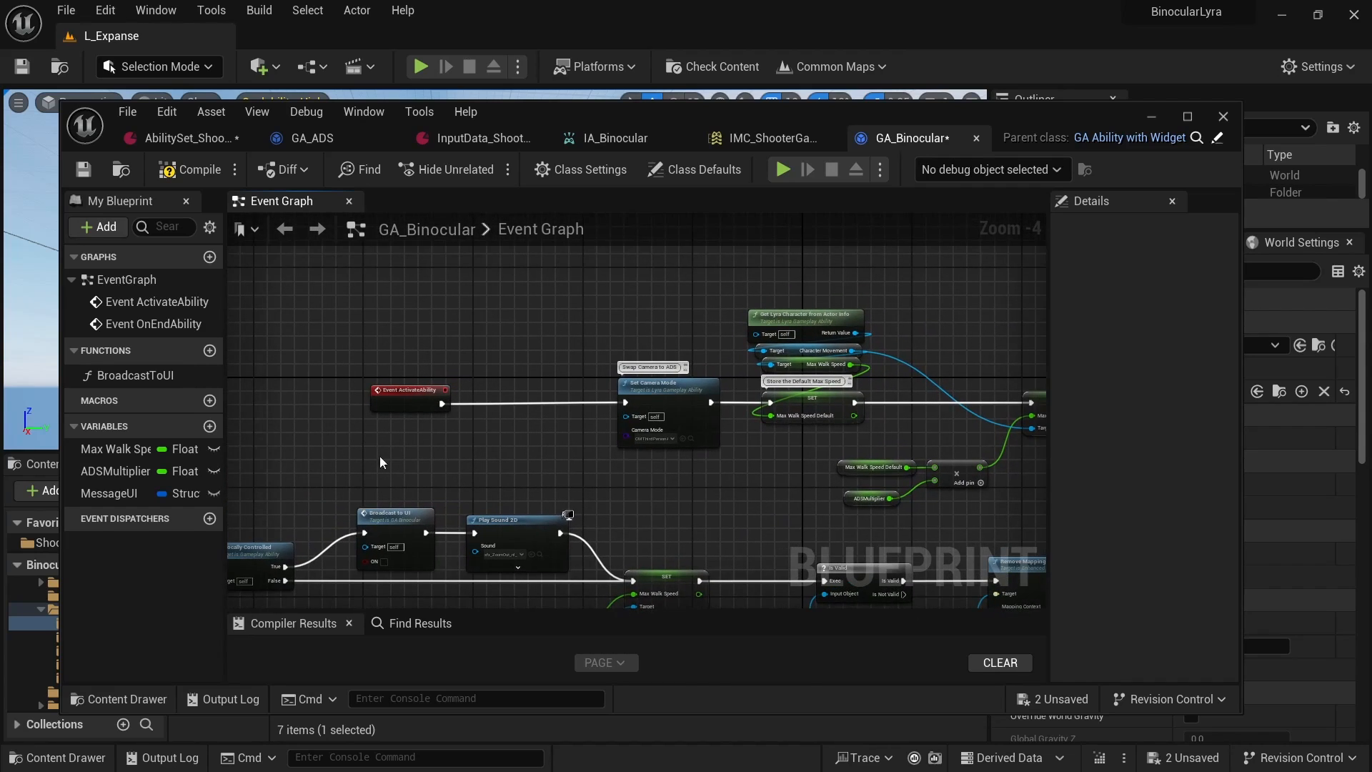
- Compile GA_Binocular and save it together with the AbilitySet_ShooterHero asset
click(188, 170)
click(169, 139)
click(83, 169)
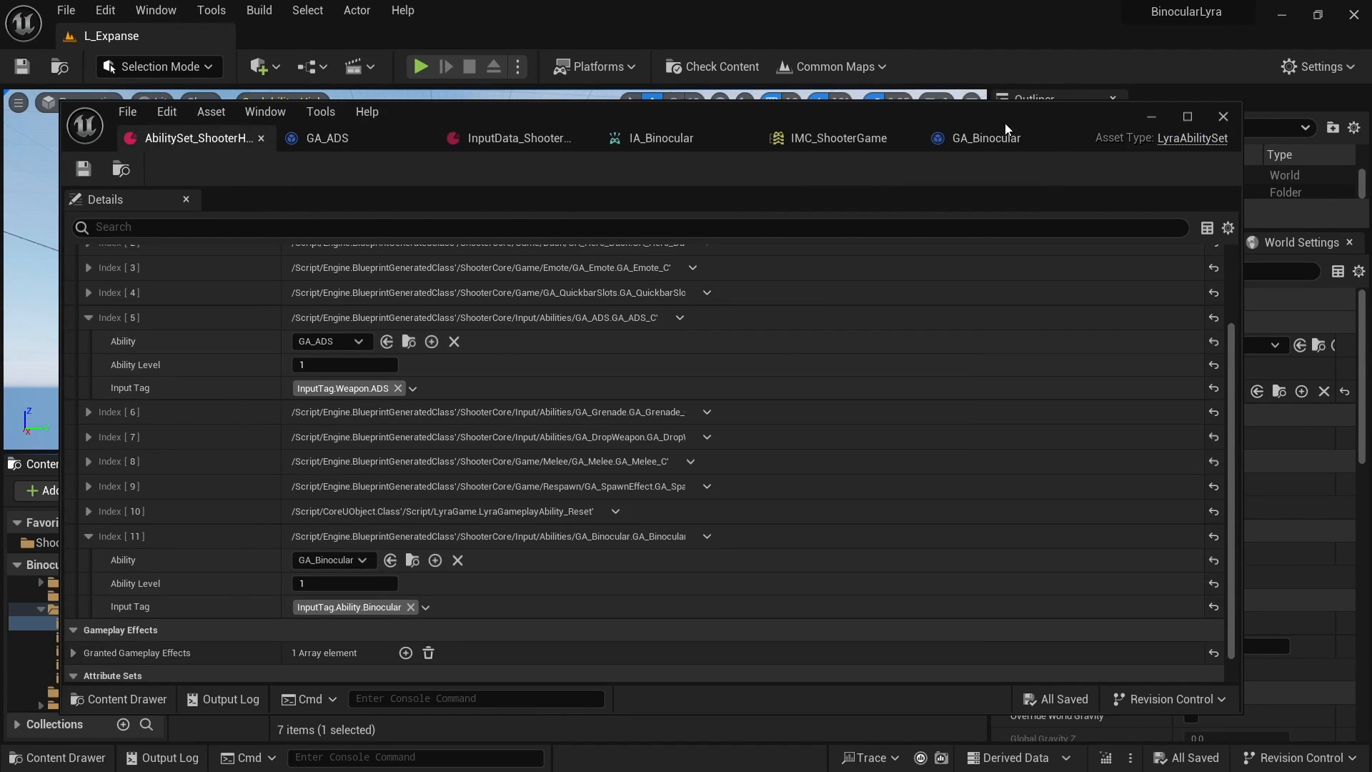
- Return to GA_Binocular's event graph at the Set Camera Mode node and close all other open asset editors
click(929, 138)
right_drag(625, 396, 554, 379)
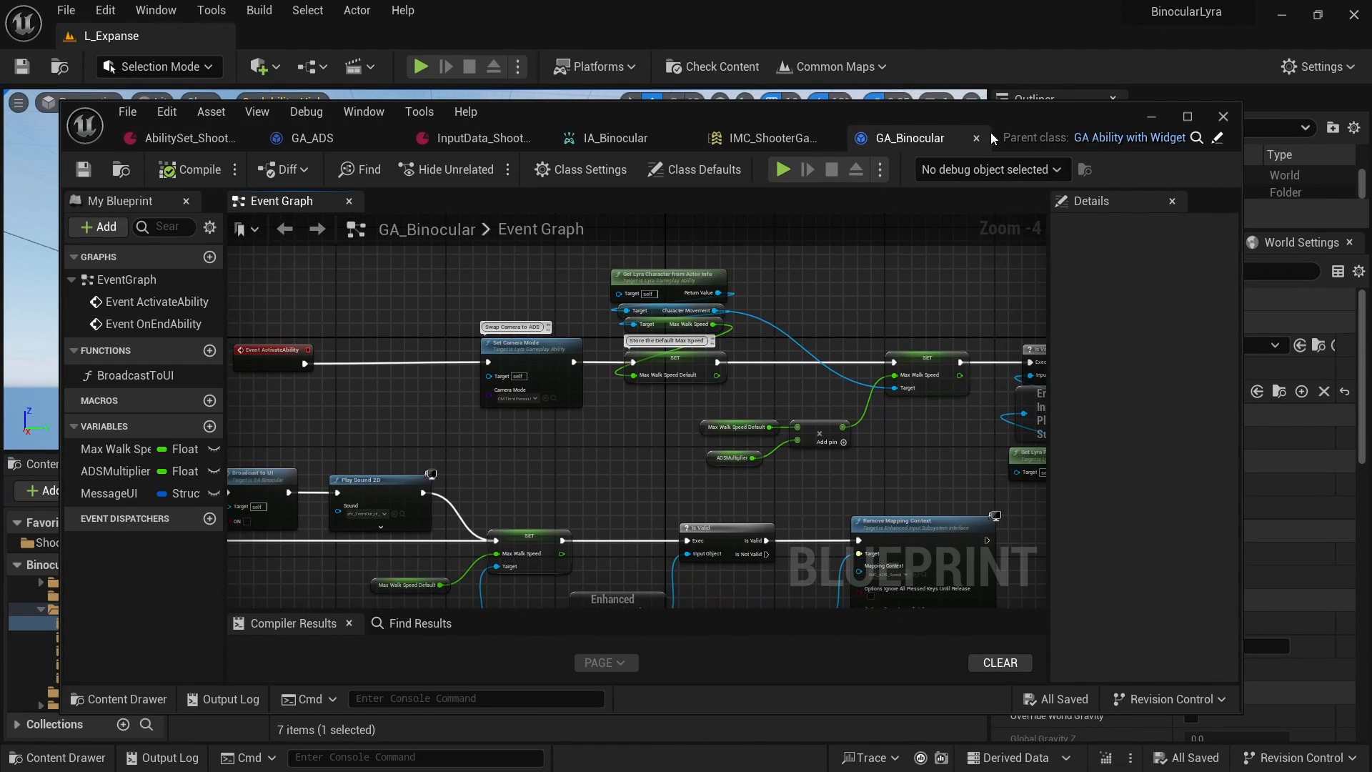
drag(991, 131, 962, 100)
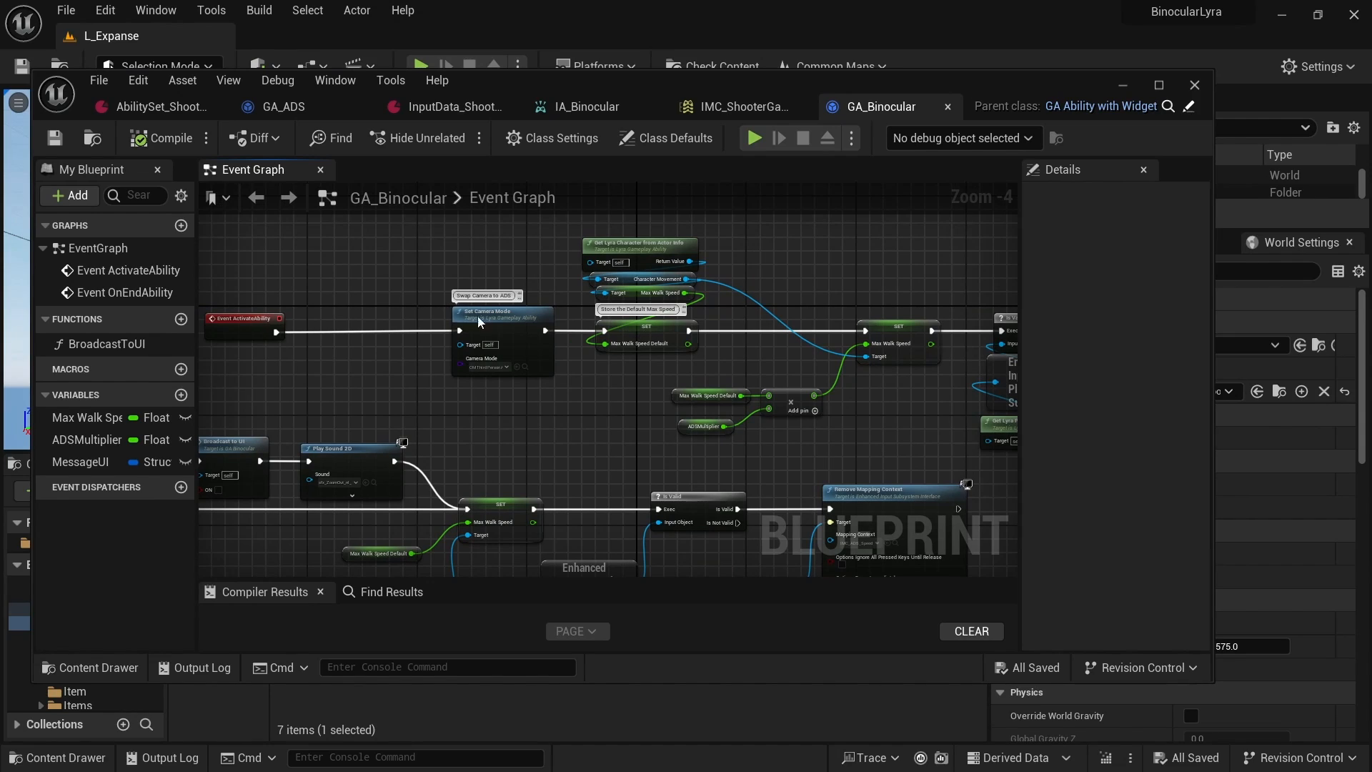
scroll(315, 358, up, 4)
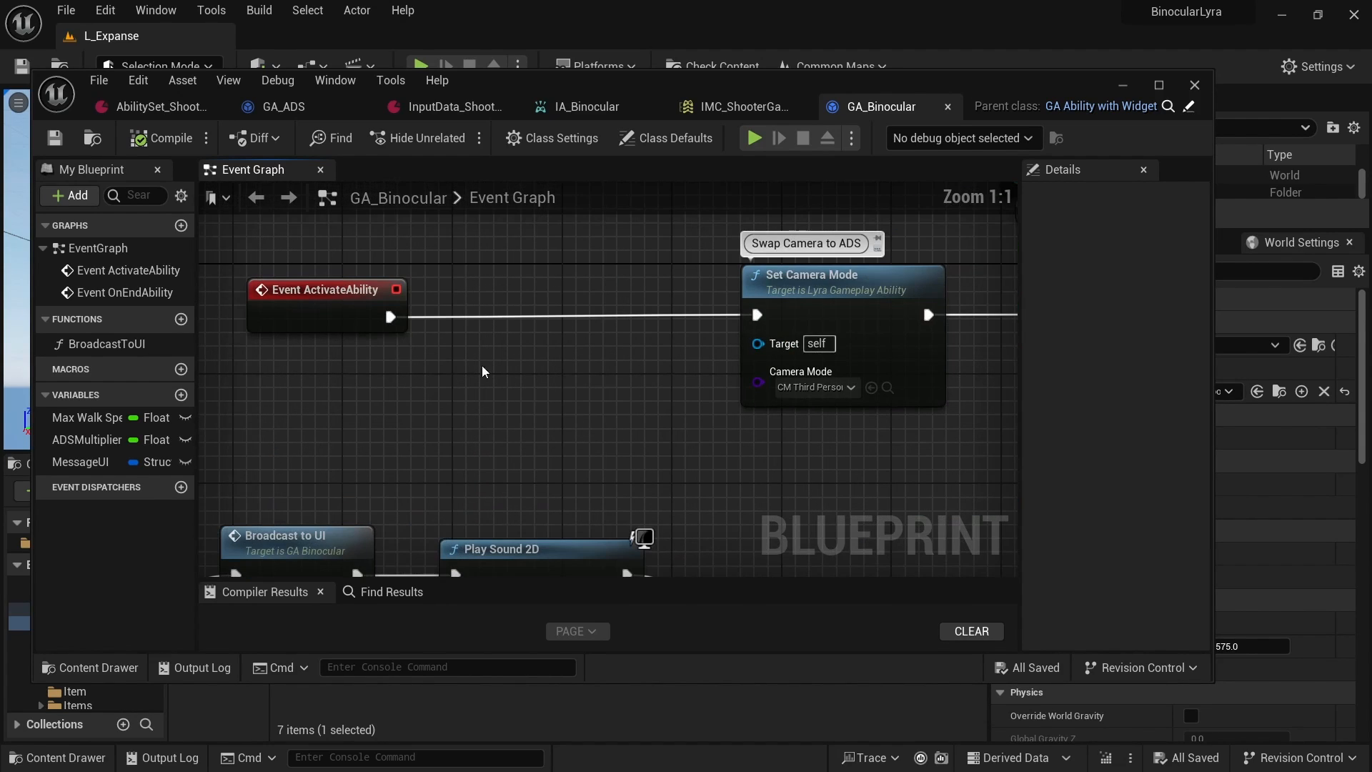
click(218, 108)
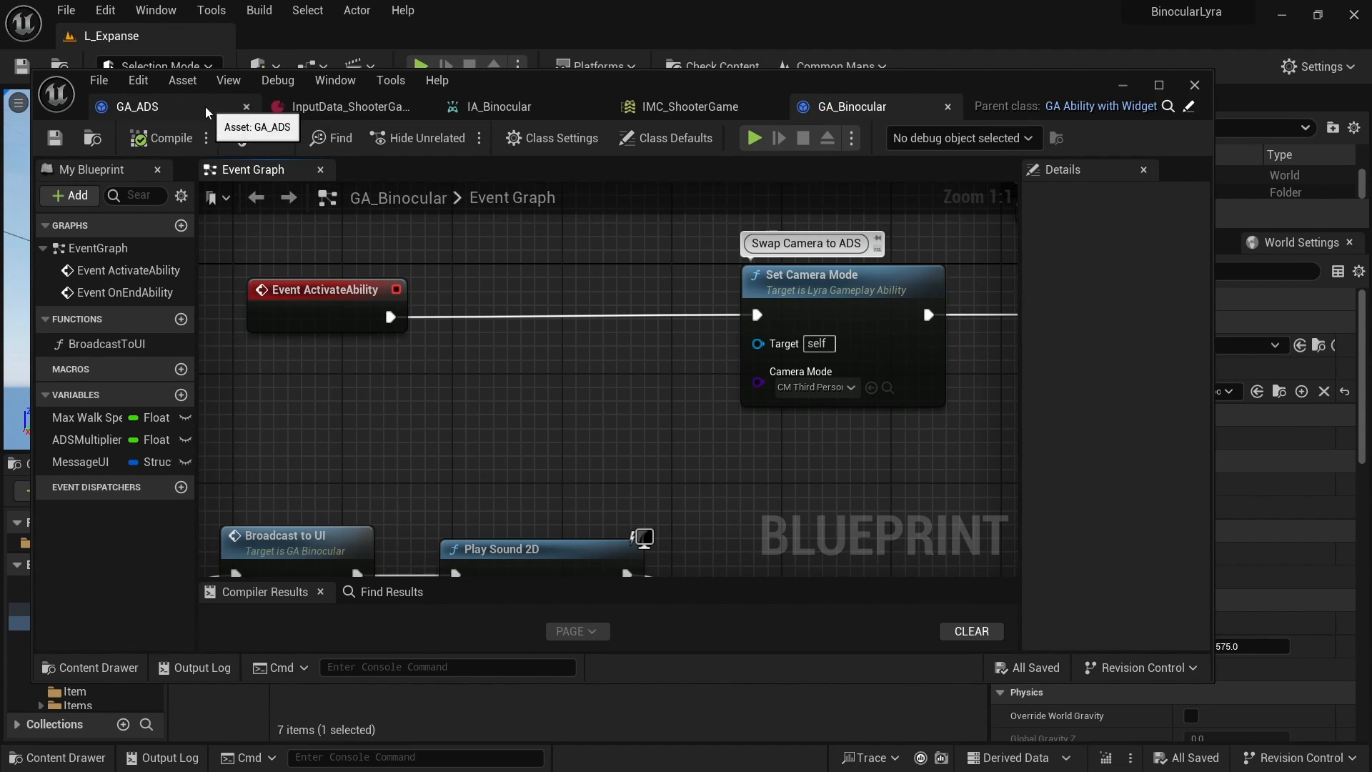
click(246, 107)
click(251, 108)
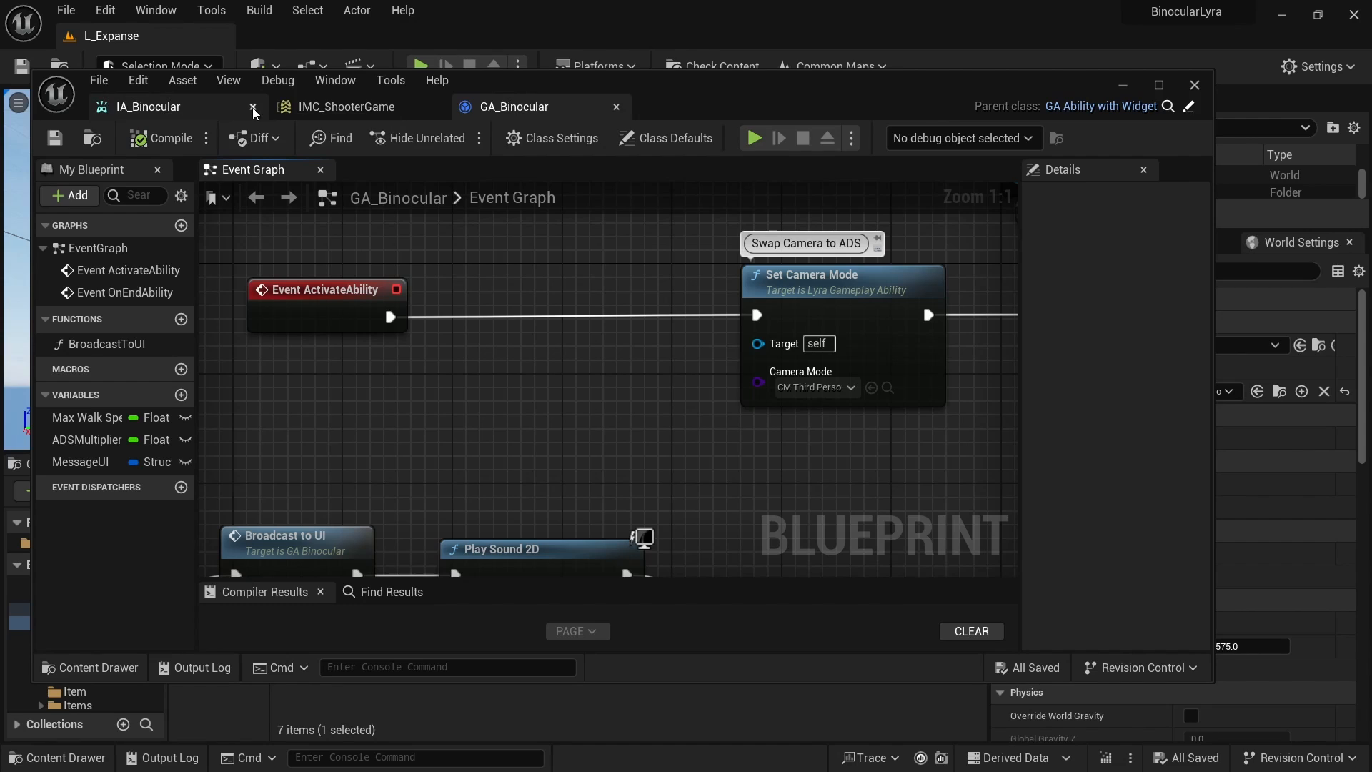
click(251, 108)
click(251, 109)
right_drag(572, 386, 495, 428)
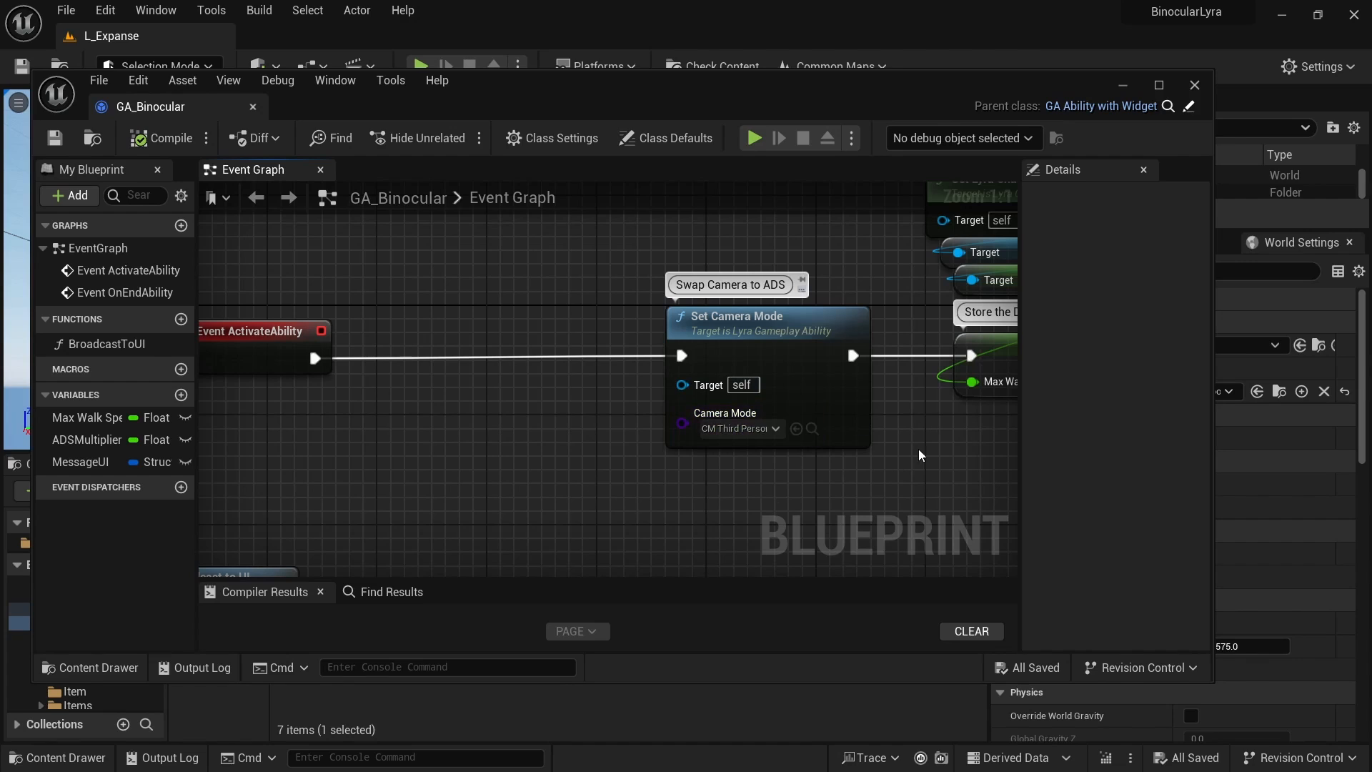
- Play the L_Expanse level, test aiming down sights several times, fire two shots, and stop the session
right_drag(953, 433, 467, 382)
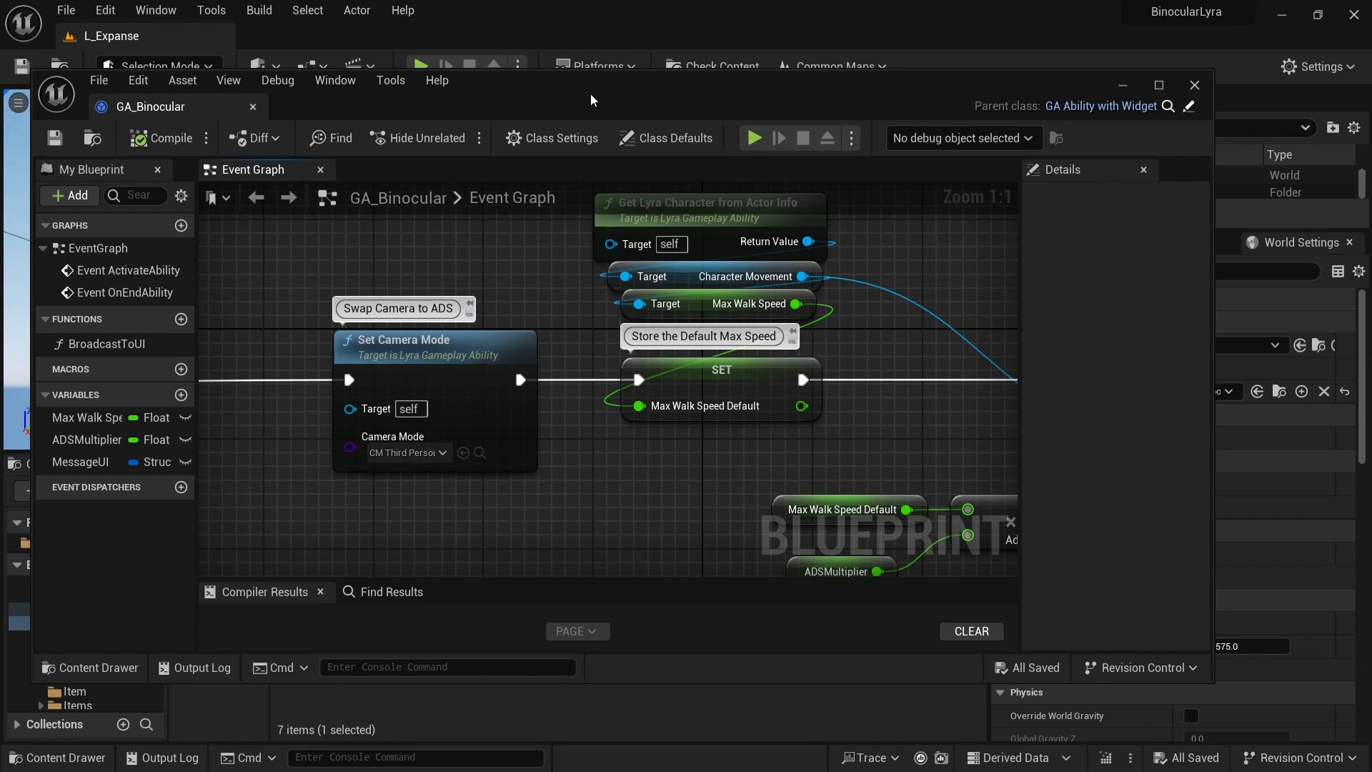
drag(590, 93, 598, 449)
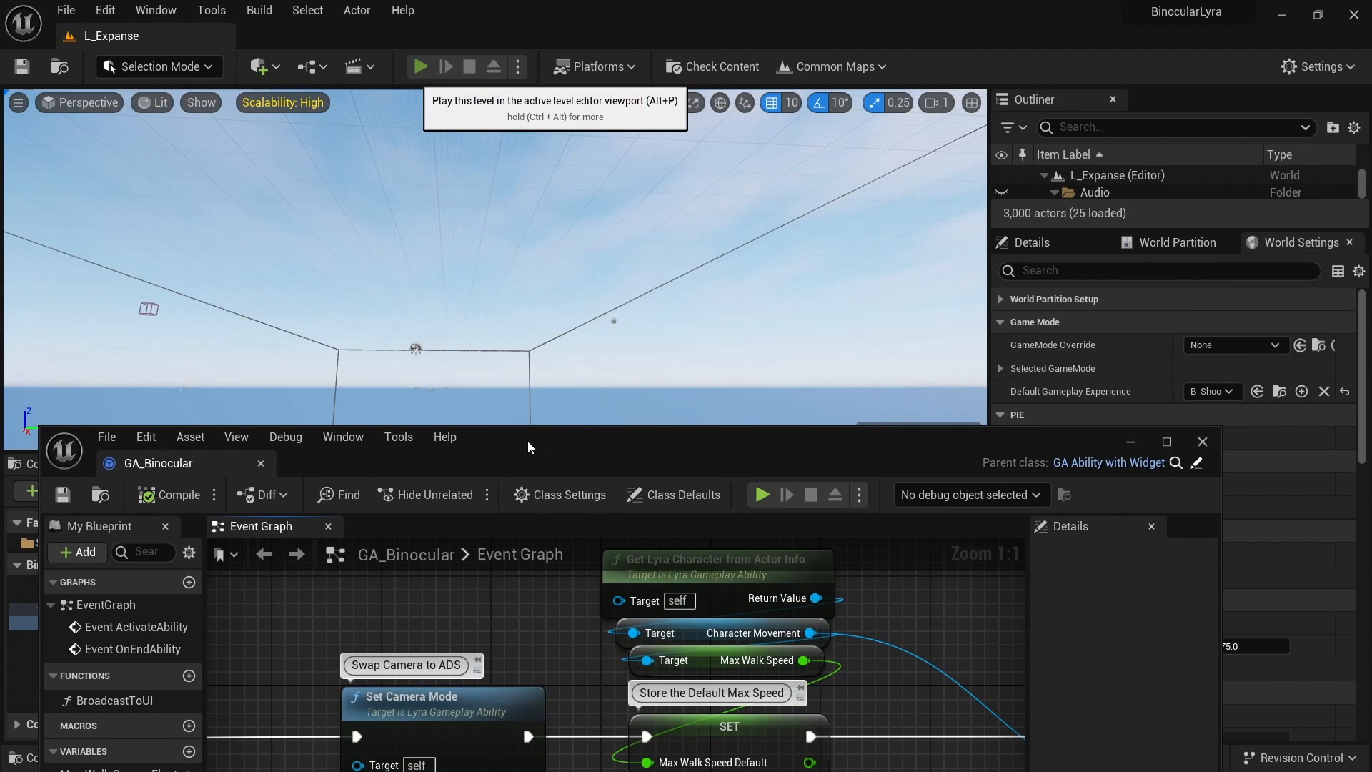
key(alt+p)
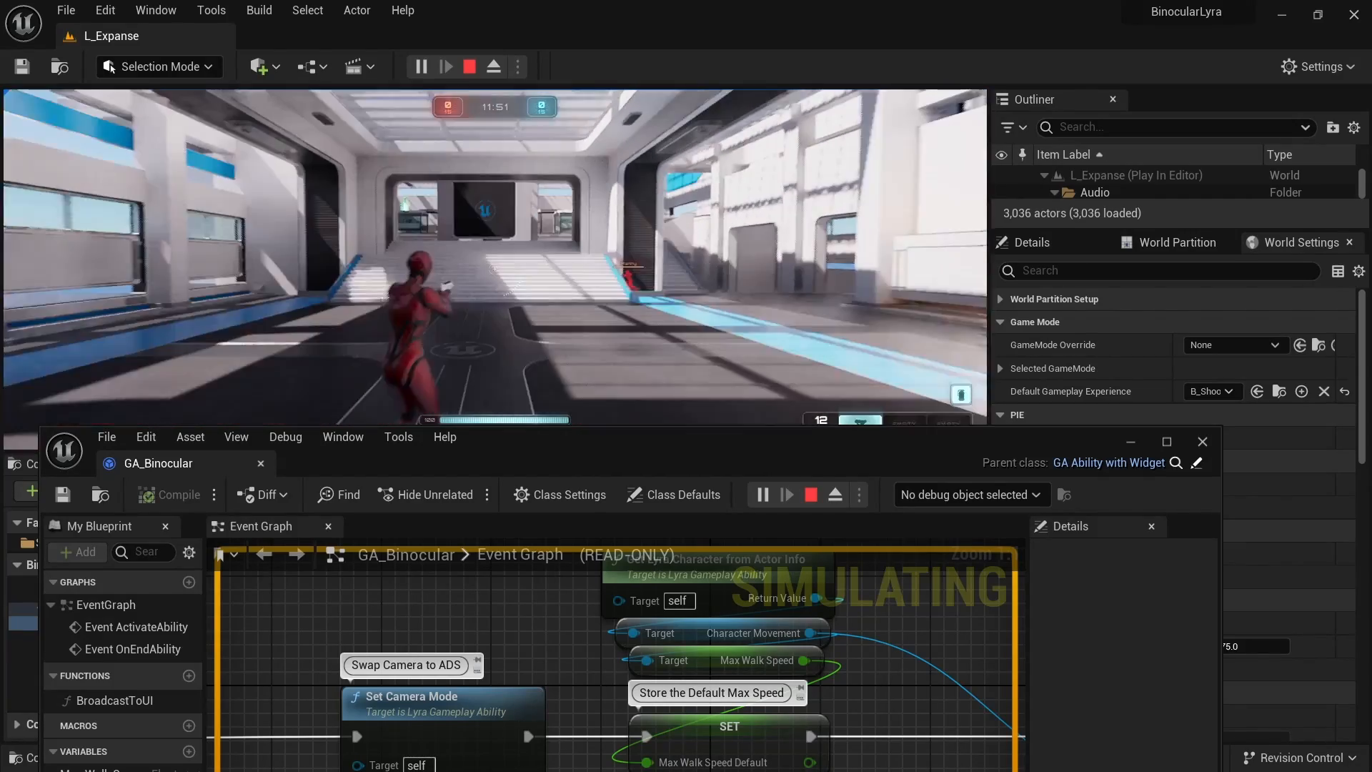
right_click(494, 270)
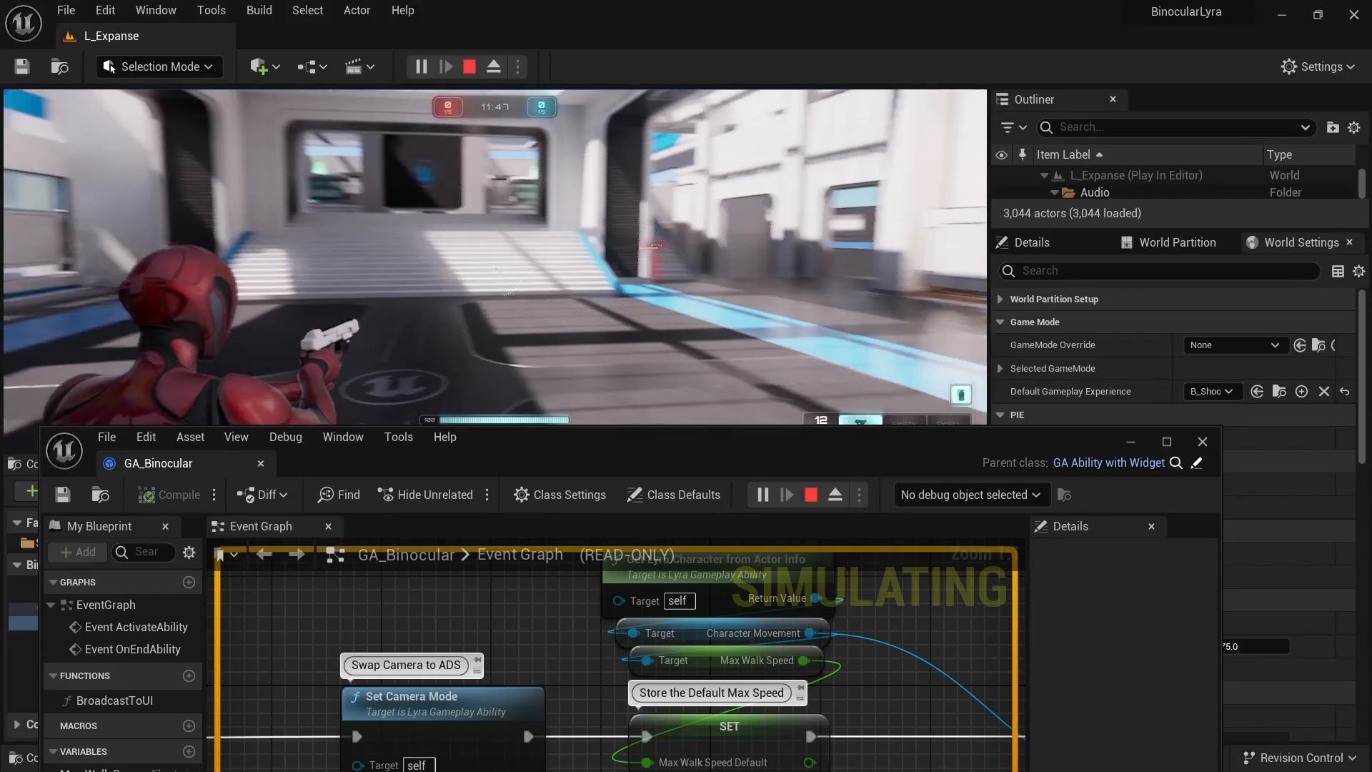
right_click(495, 269)
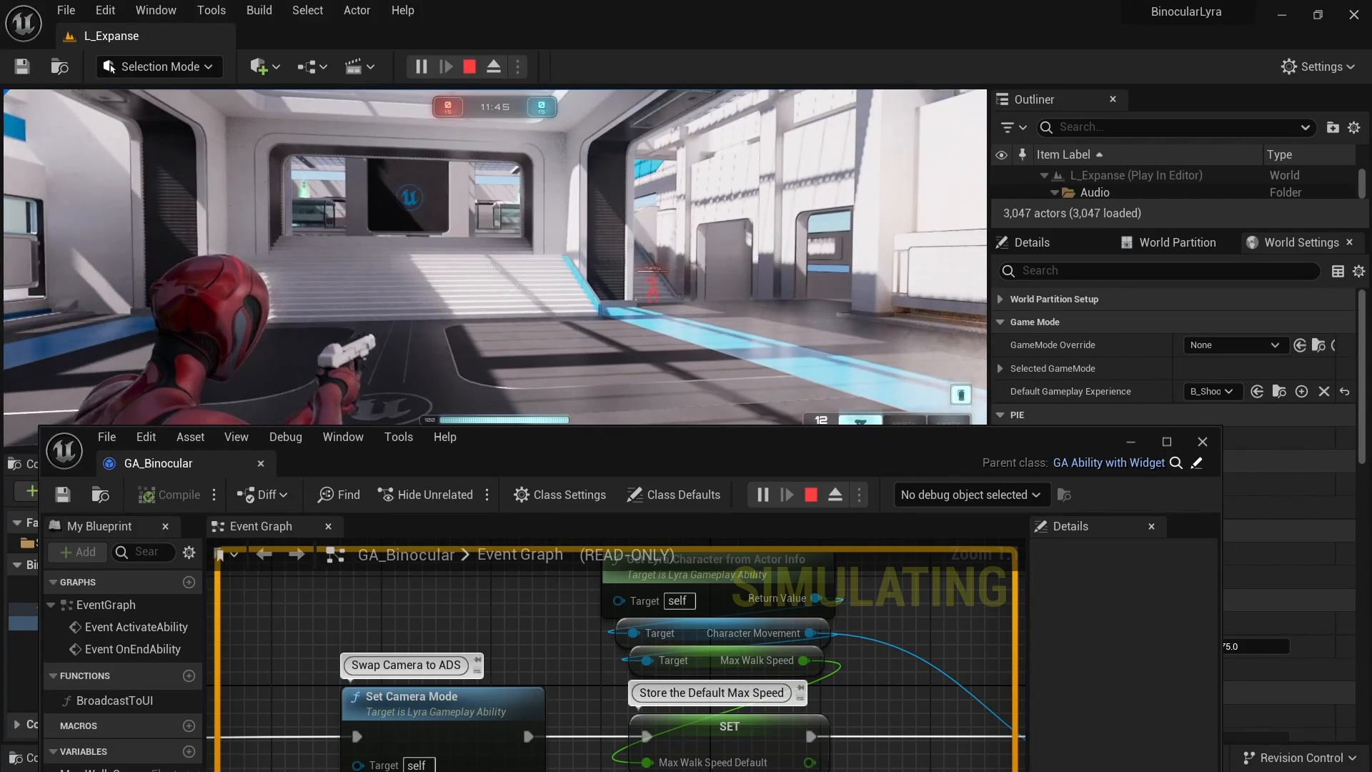
click(495, 269)
click(495, 269)
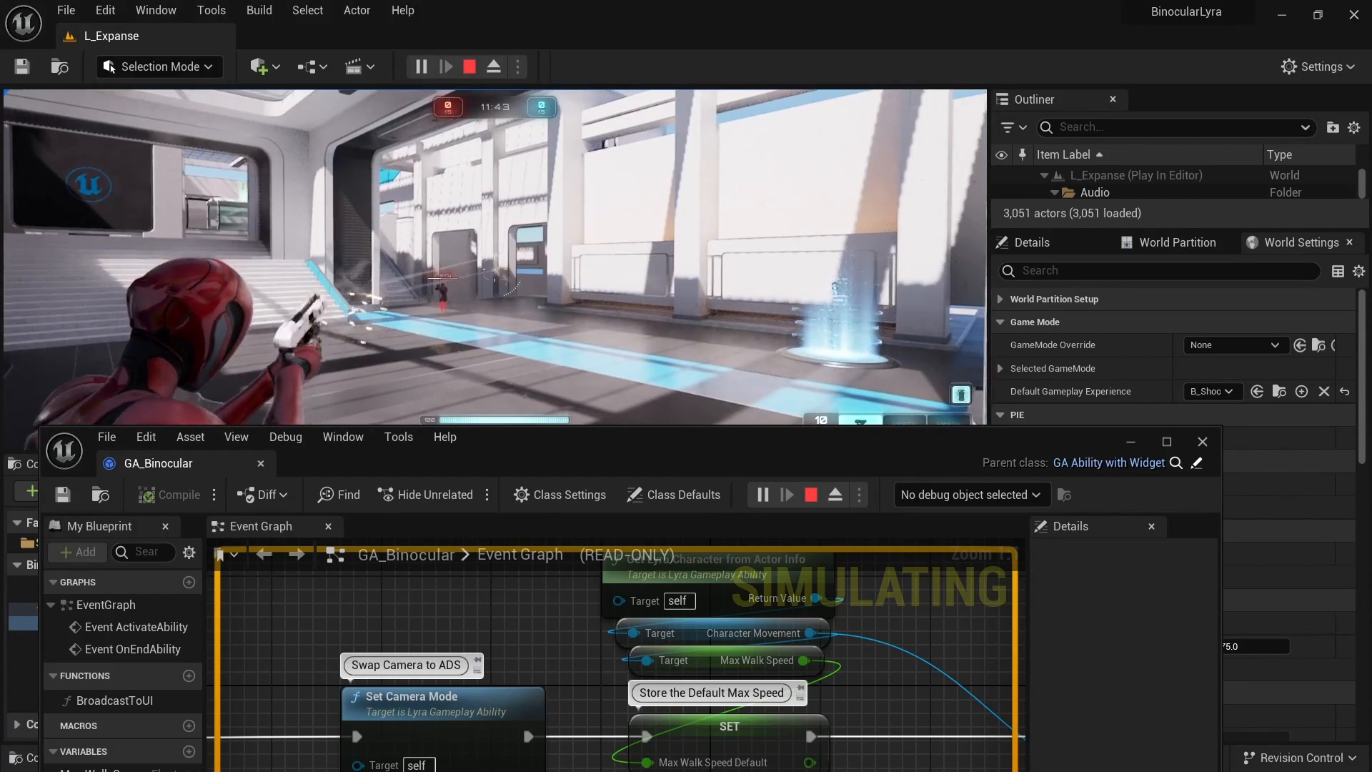
right_click(494, 269)
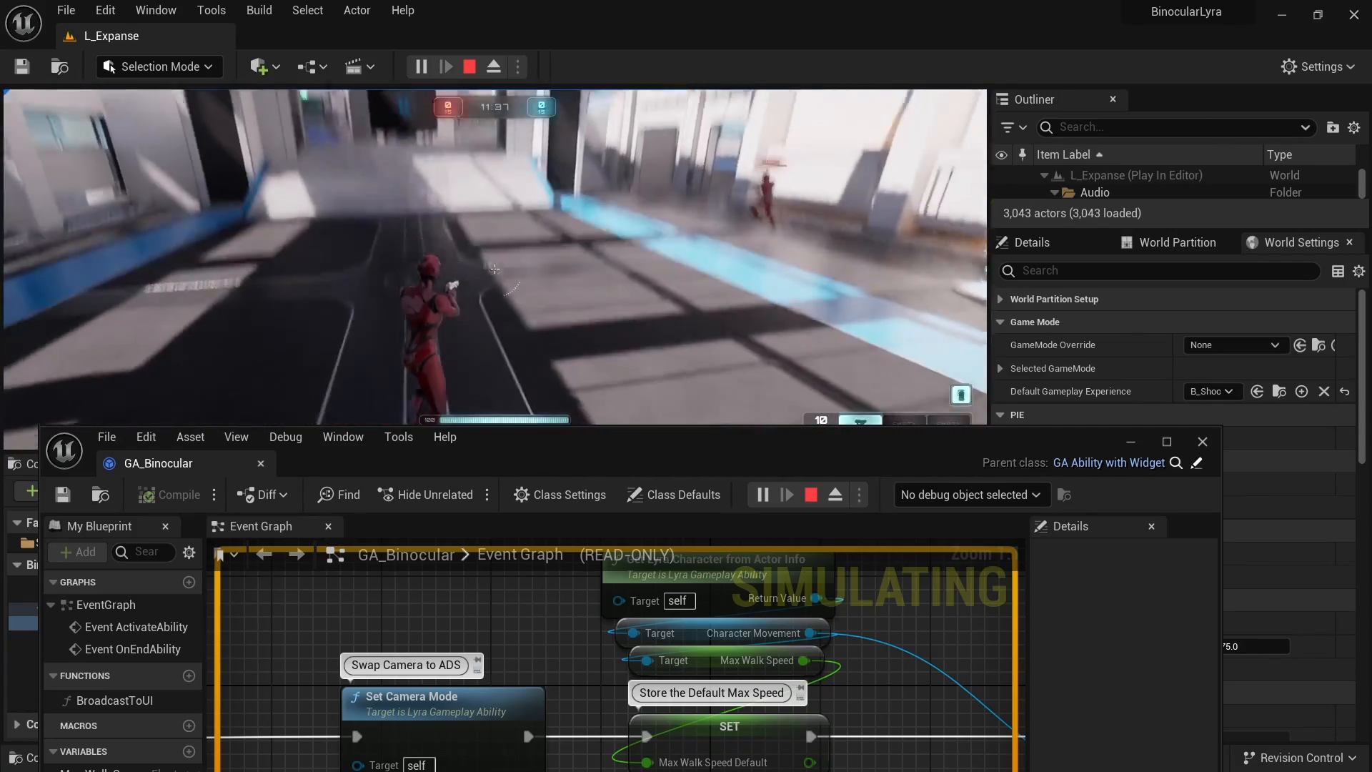
key(Escape)
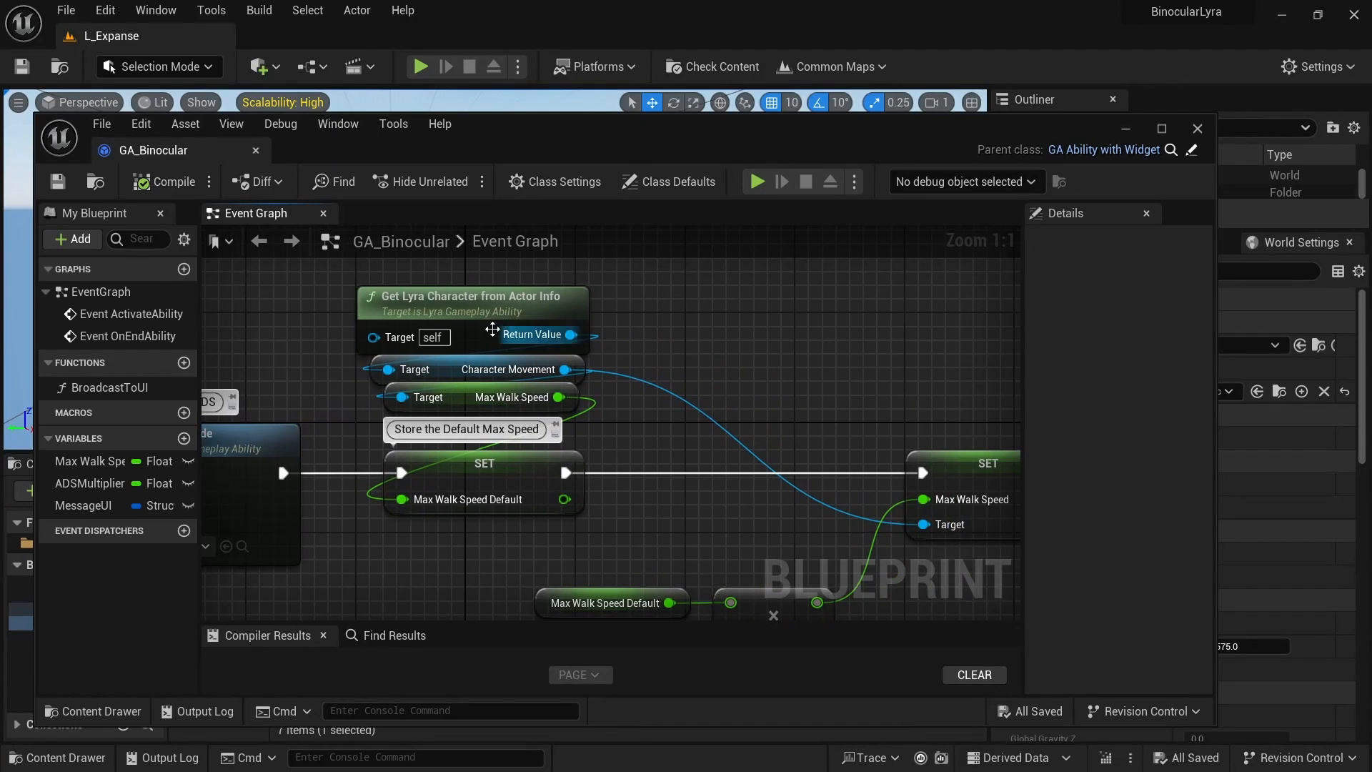
- Examine GA_Binocular's graph from the max walk speed nodes to Add Mapping Context, and open its IMC_ADS_Speed mapping context
drag(335, 284, 593, 546)
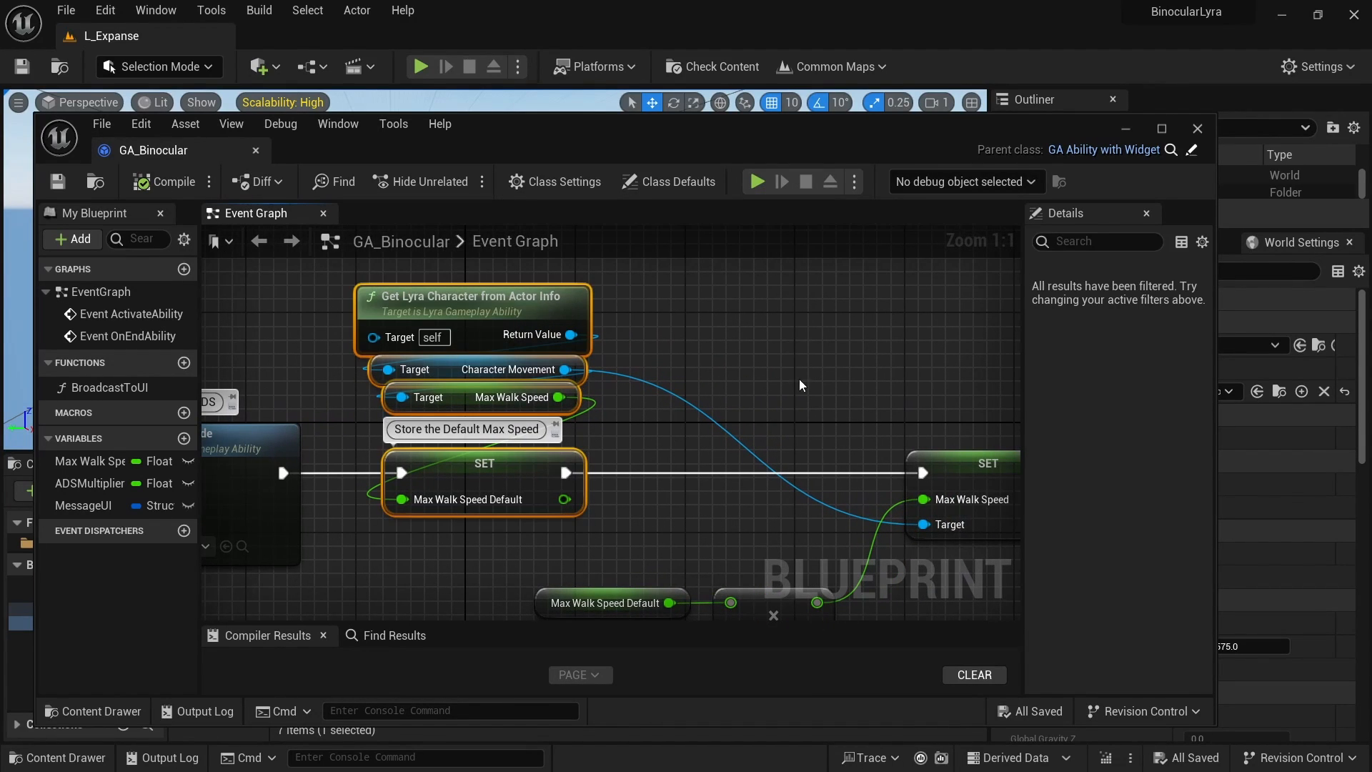
click(886, 386)
right_drag(942, 422, 558, 371)
right_drag(838, 341, 269, 283)
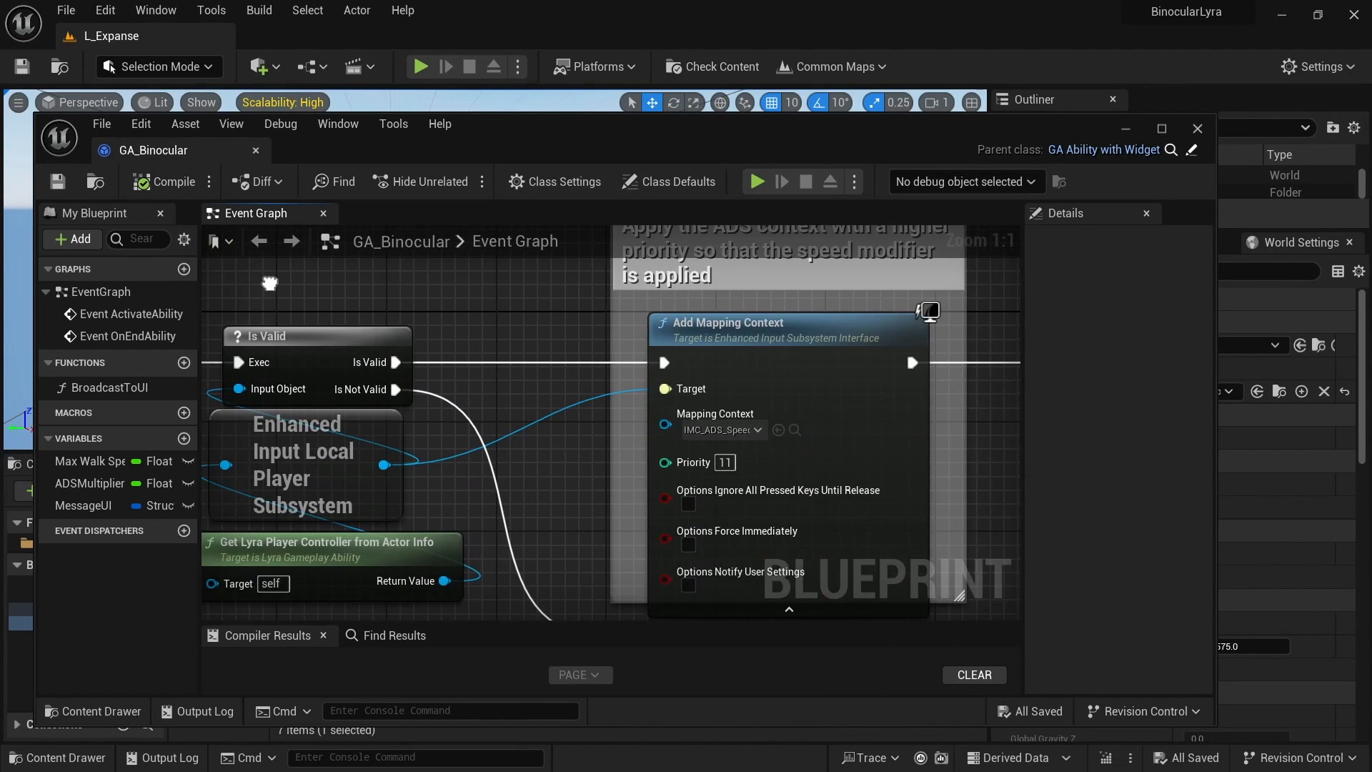
right_drag(556, 390, 300, 401)
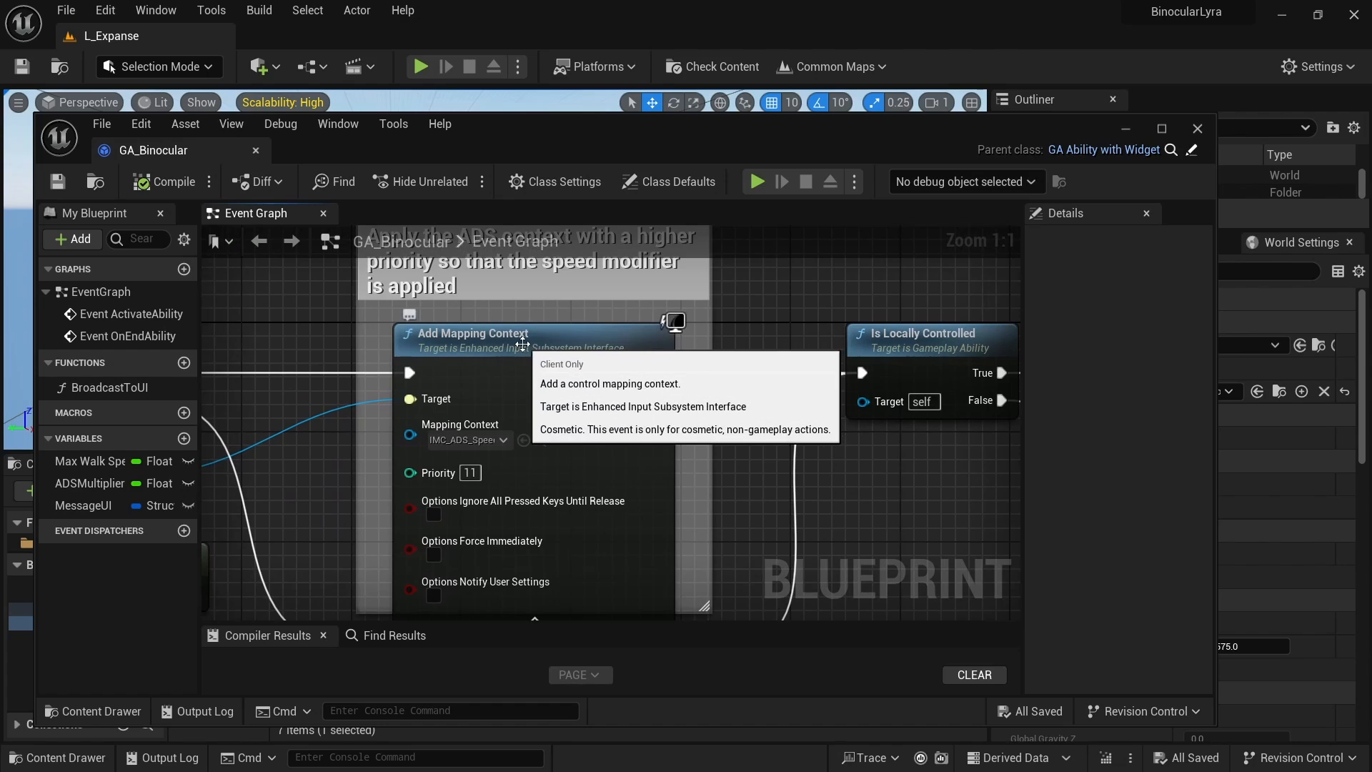
click(641, 394)
right_drag(505, 399, 491, 457)
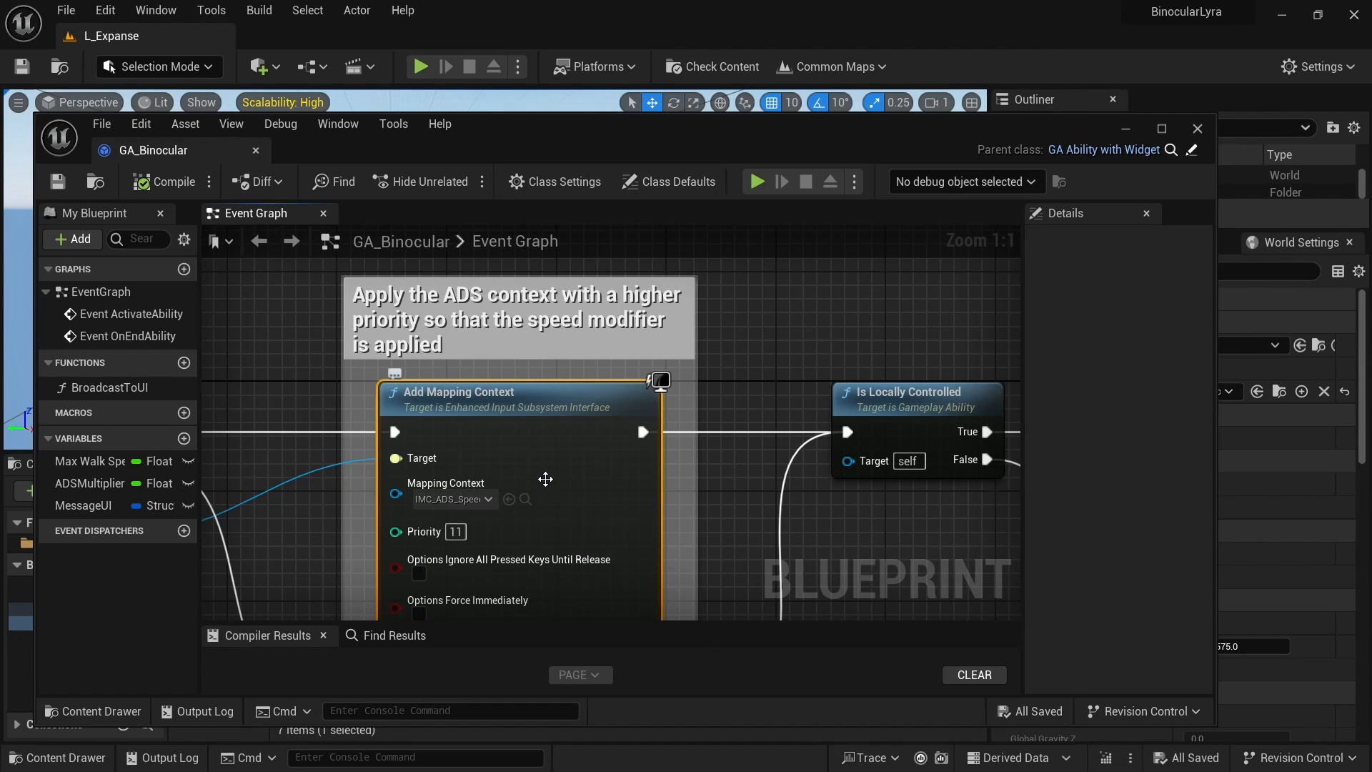
drag(666, 131, 644, 223)
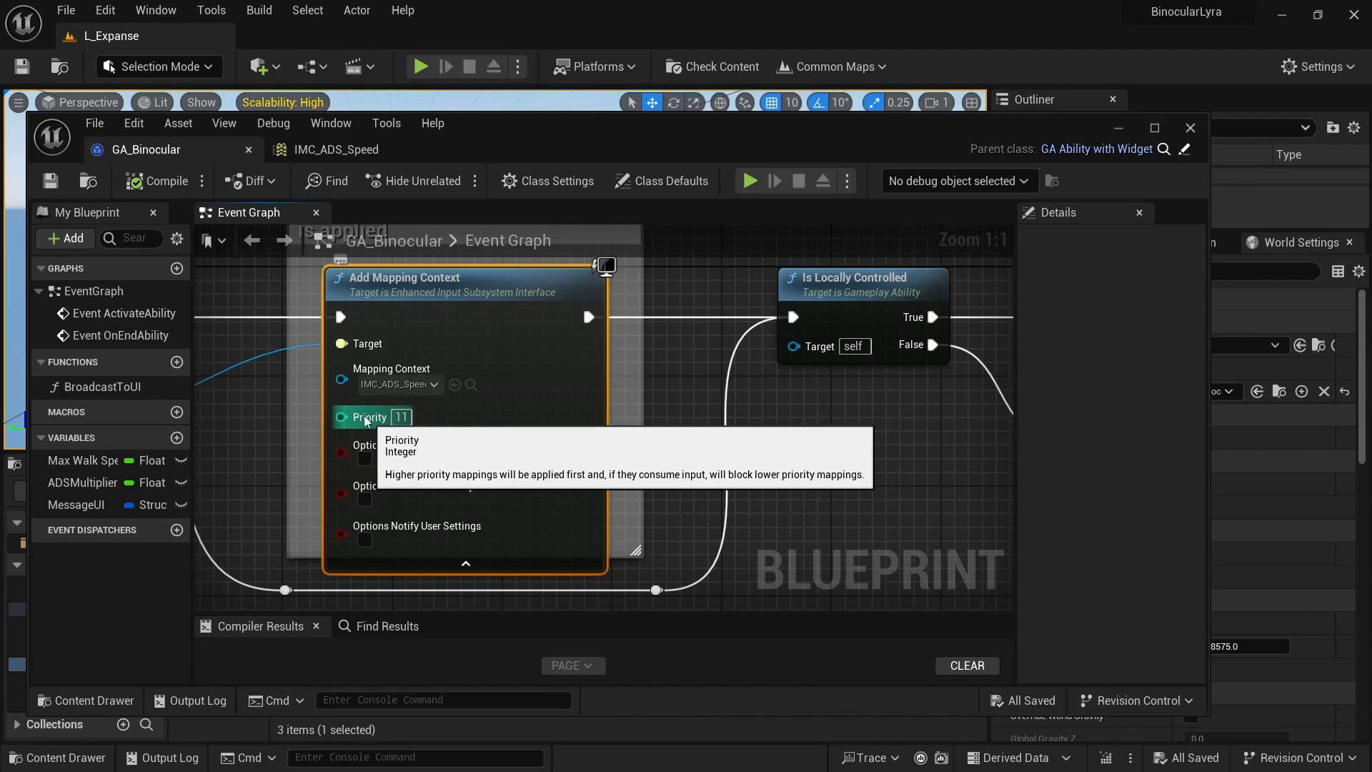
right_drag(255, 396, 314, 417)
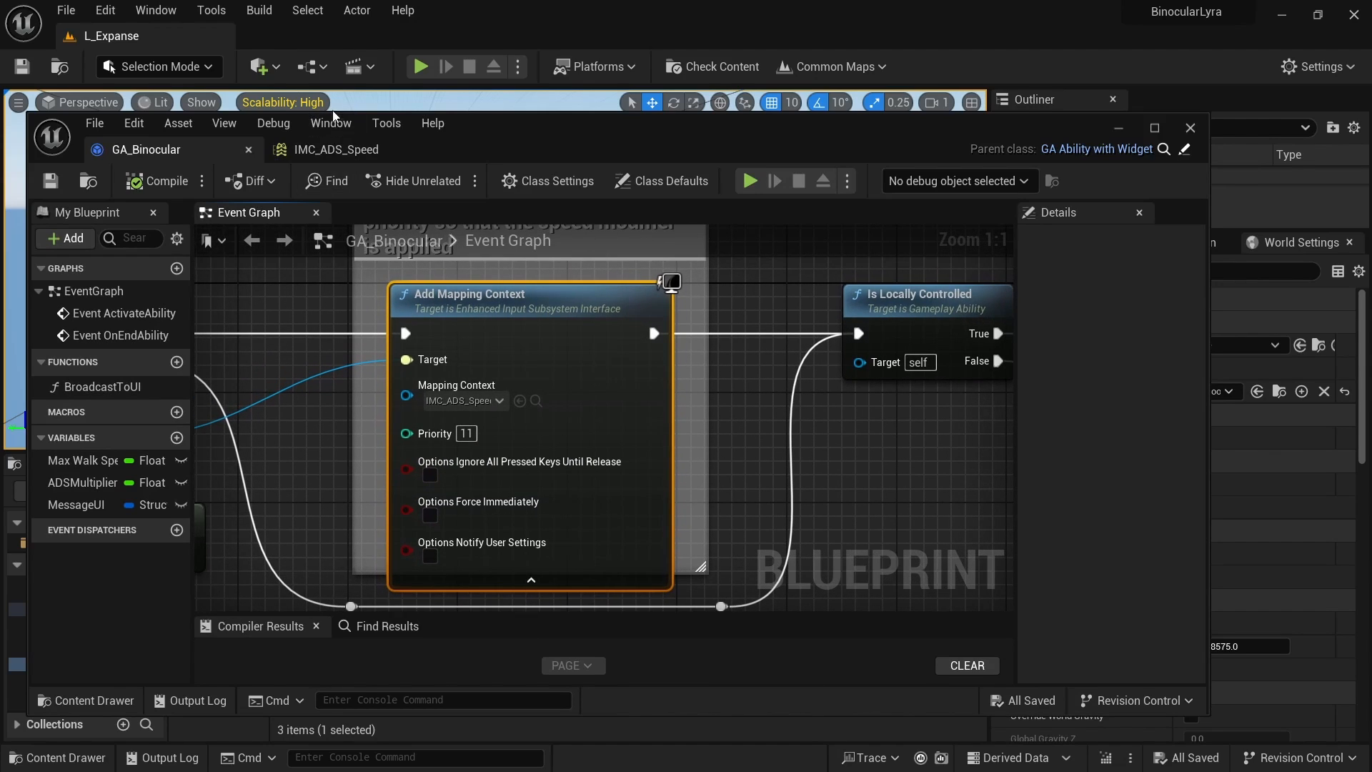
- Expand the IA_Look_Mouse and IA_Look_Stick mappings in IMC_ADS_Speed, and return to GA_Binocular's event graph
click(334, 149)
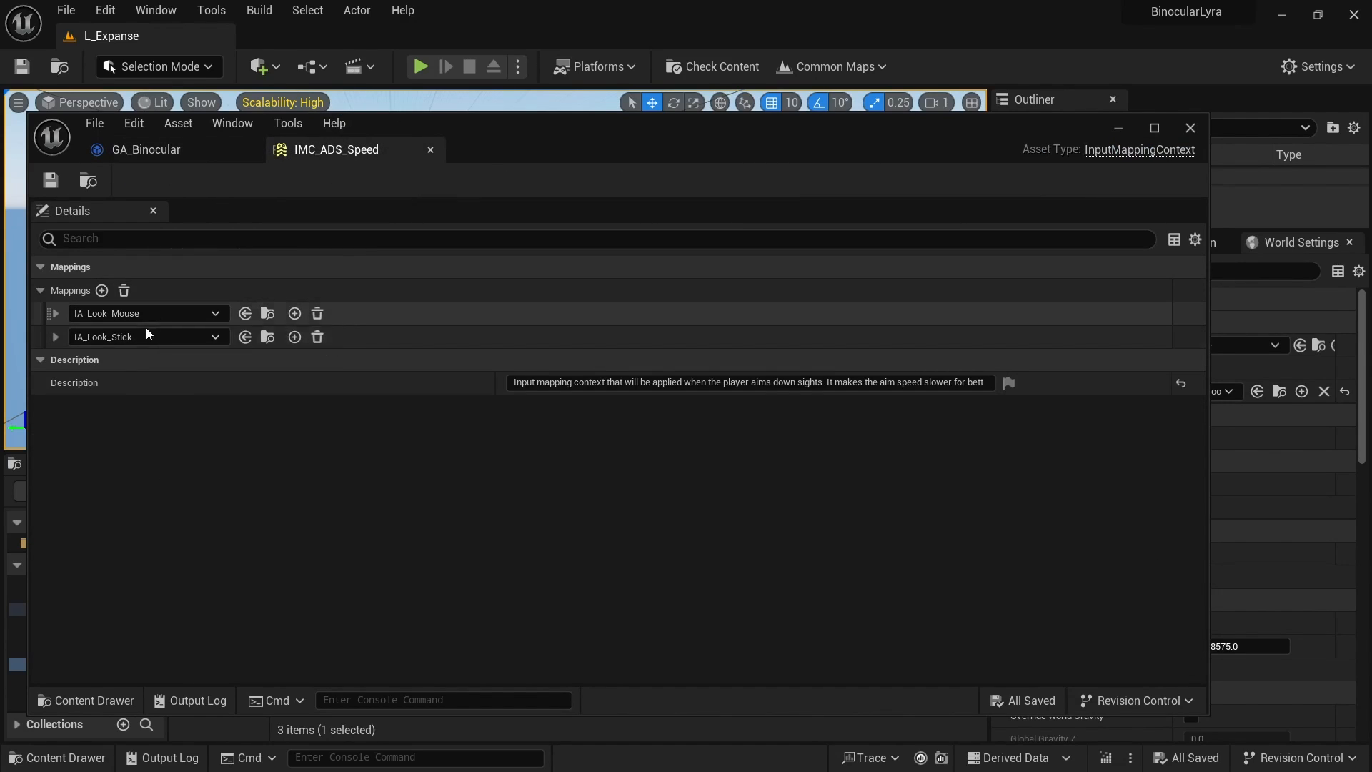
click(56, 313)
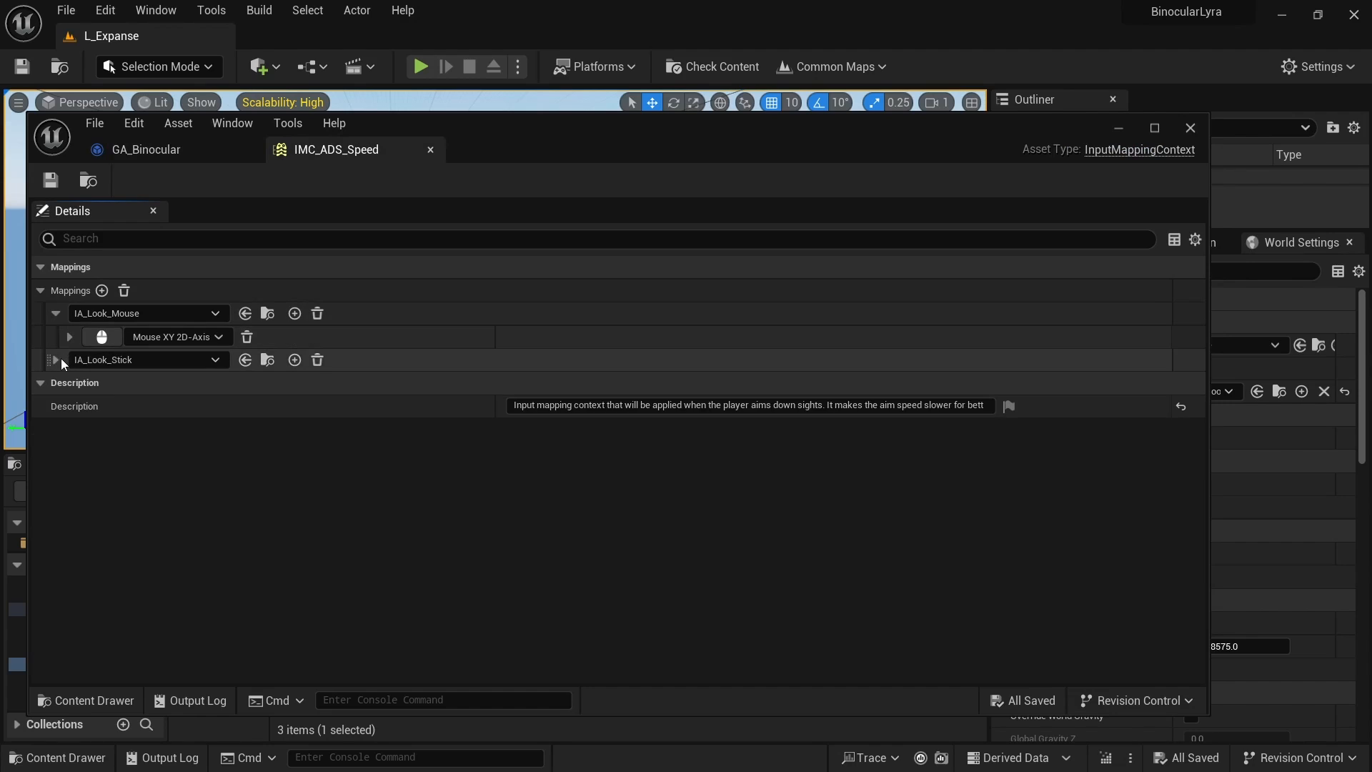
click(55, 359)
click(66, 475)
click(186, 147)
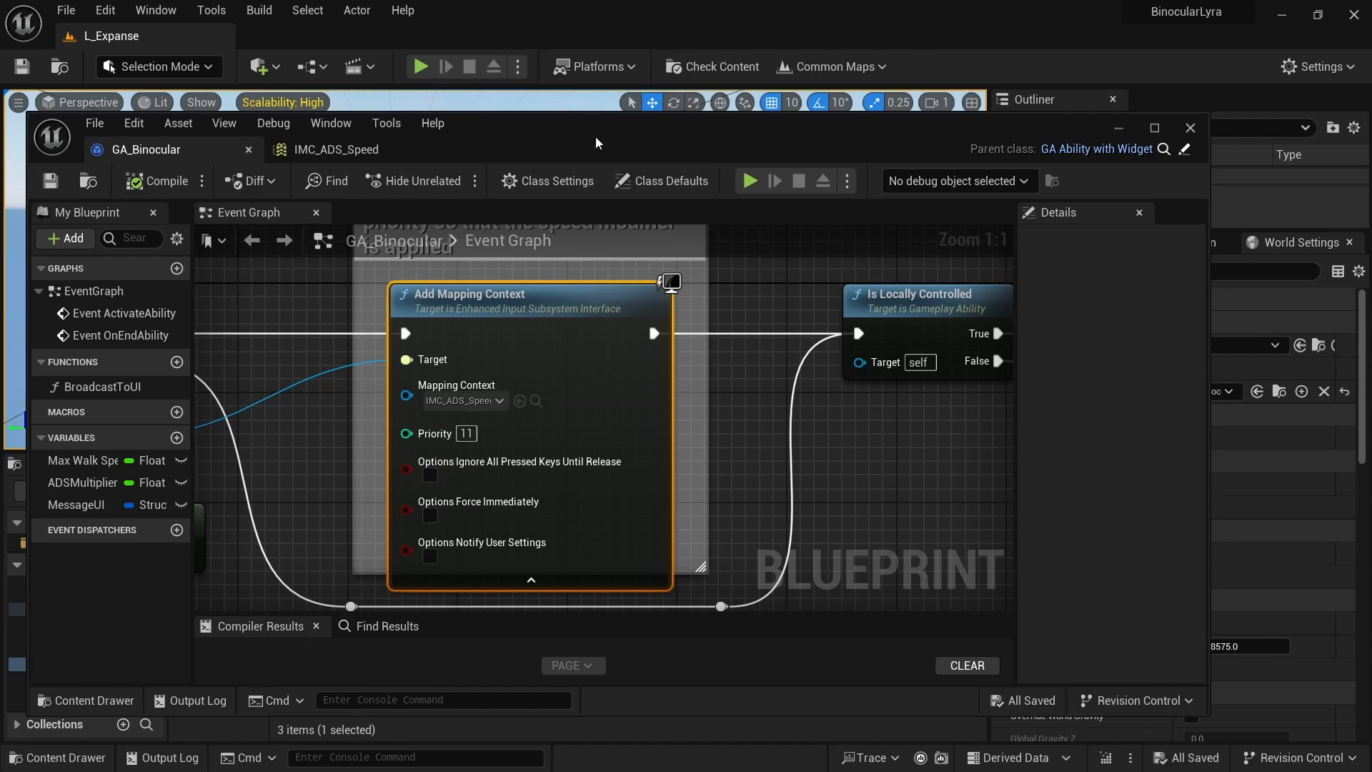
- Examine the Setting Based Scalar modifier of the IA_Look_Mouse mapping in IMC_ADS_Speed
click(341, 157)
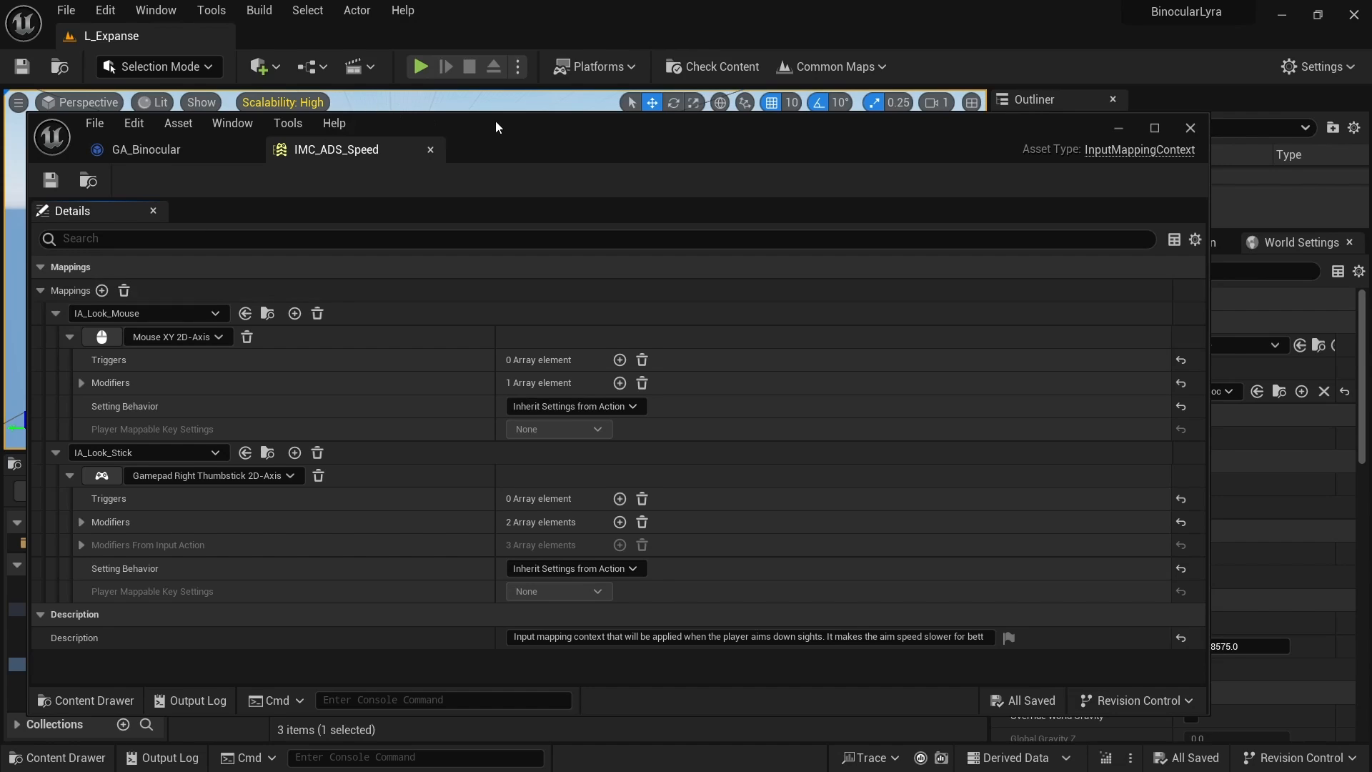
drag(496, 121, 532, 38)
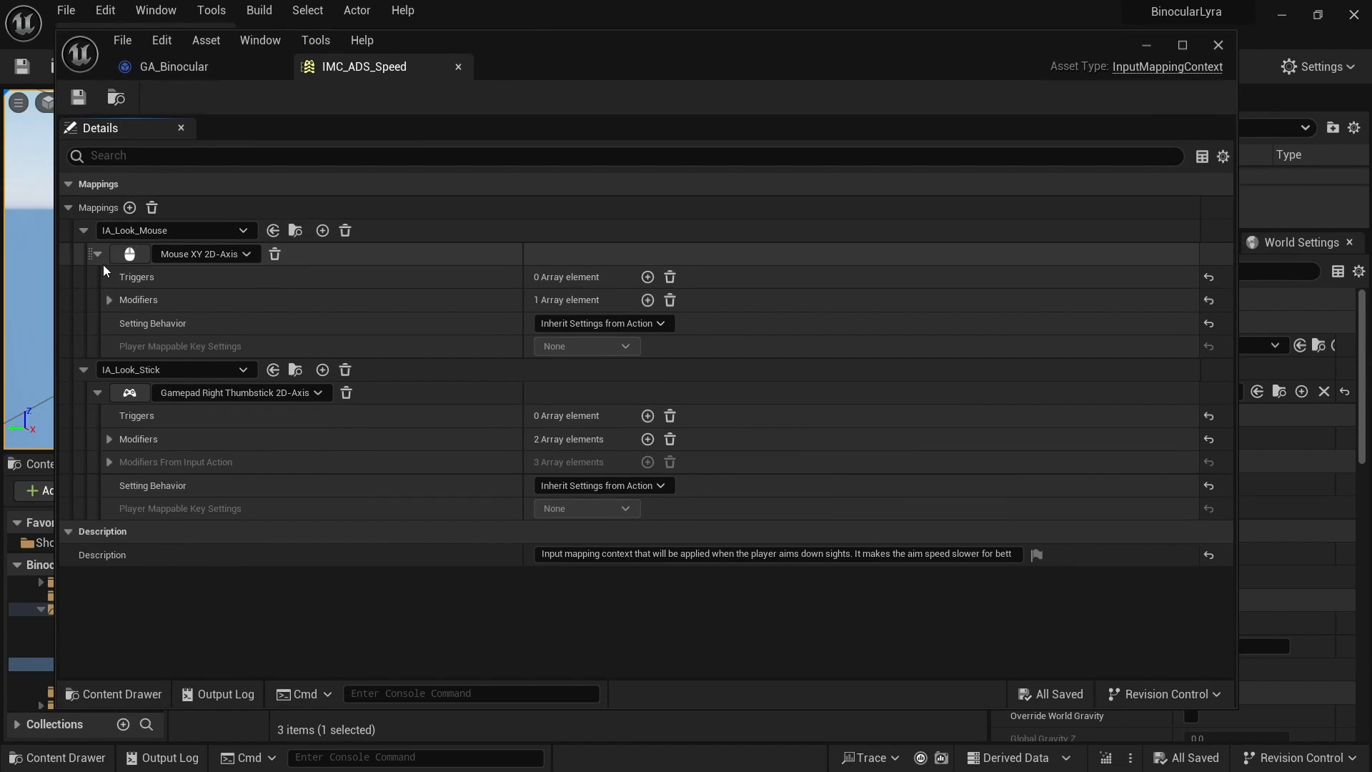
click(109, 301)
click(123, 325)
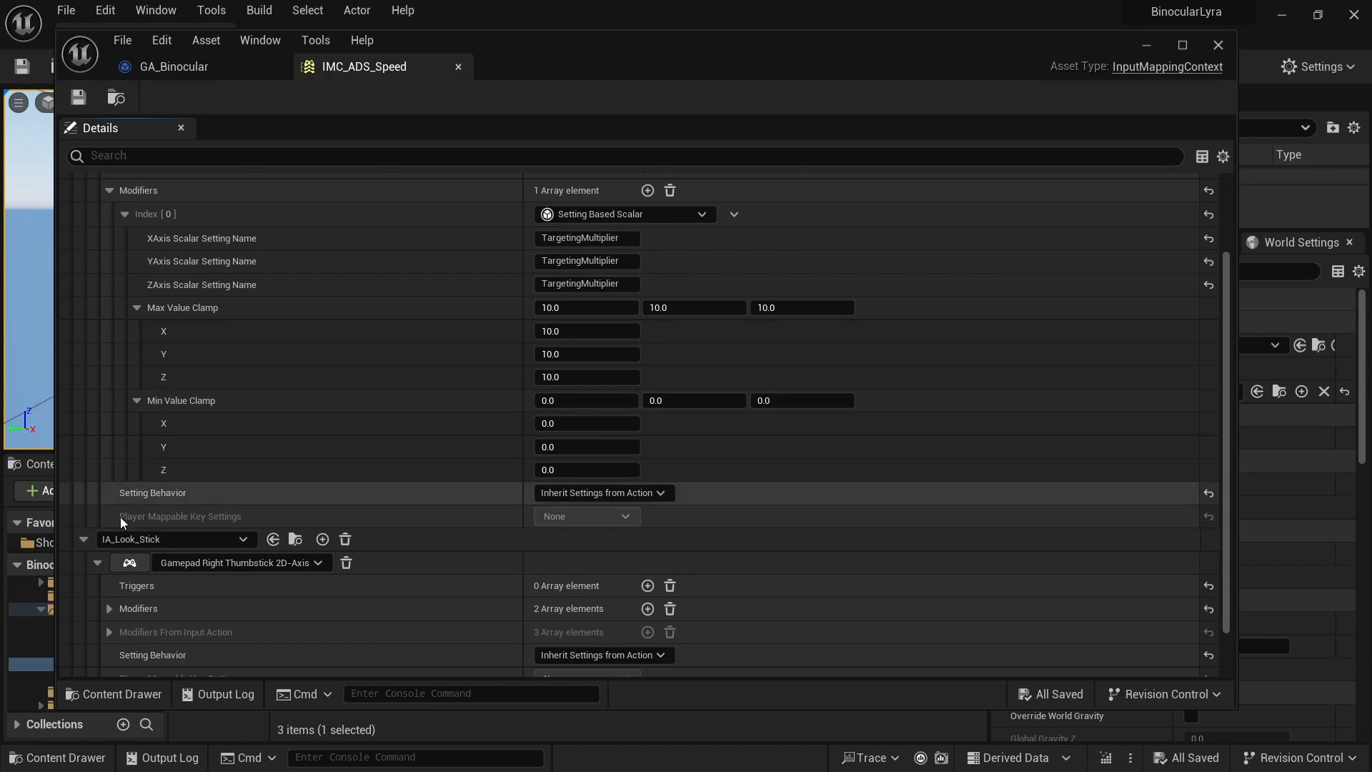
scroll(196, 526, down, 2)
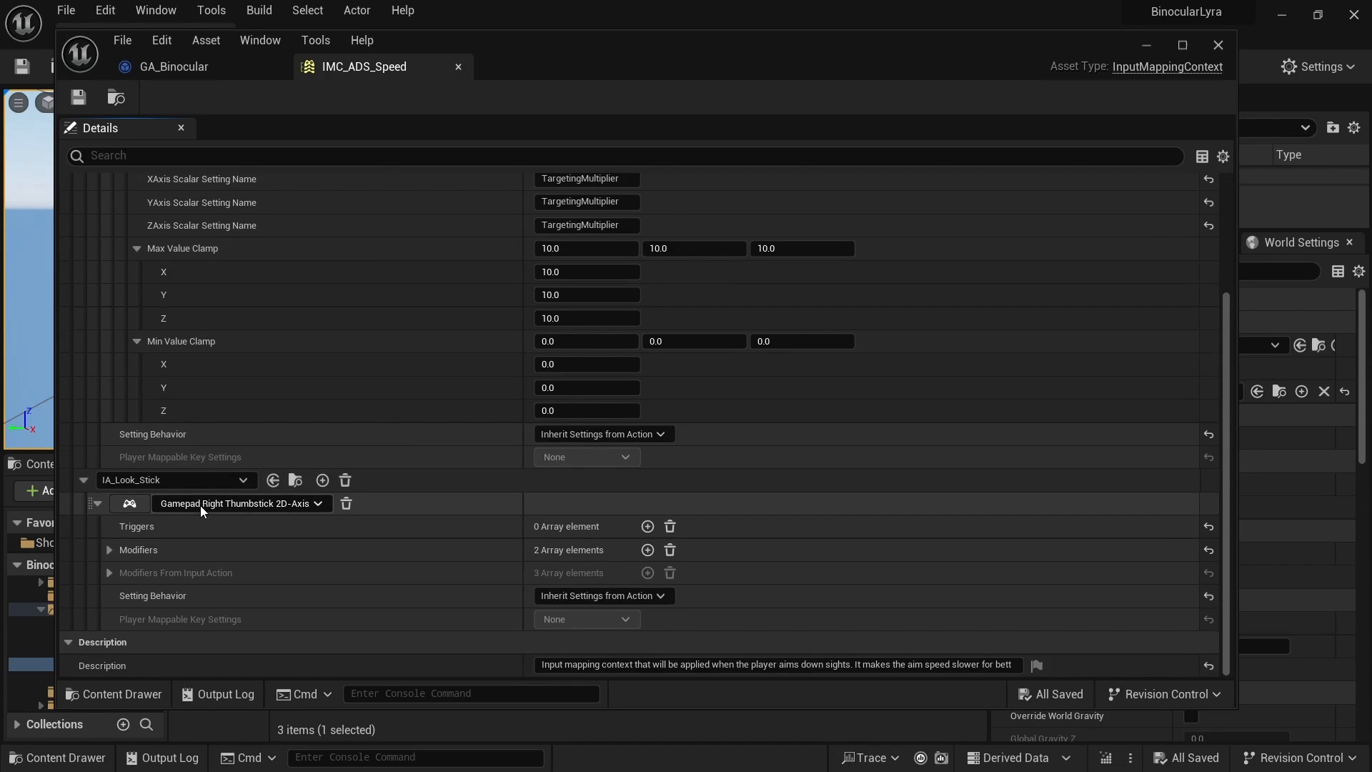
- Examine the Lyra Gamepad Sensitivity modifier of the IA_Look_Stick mapping and check its targeting type options, keeping ADS
click(109, 549)
scroll(479, 508, down, 2)
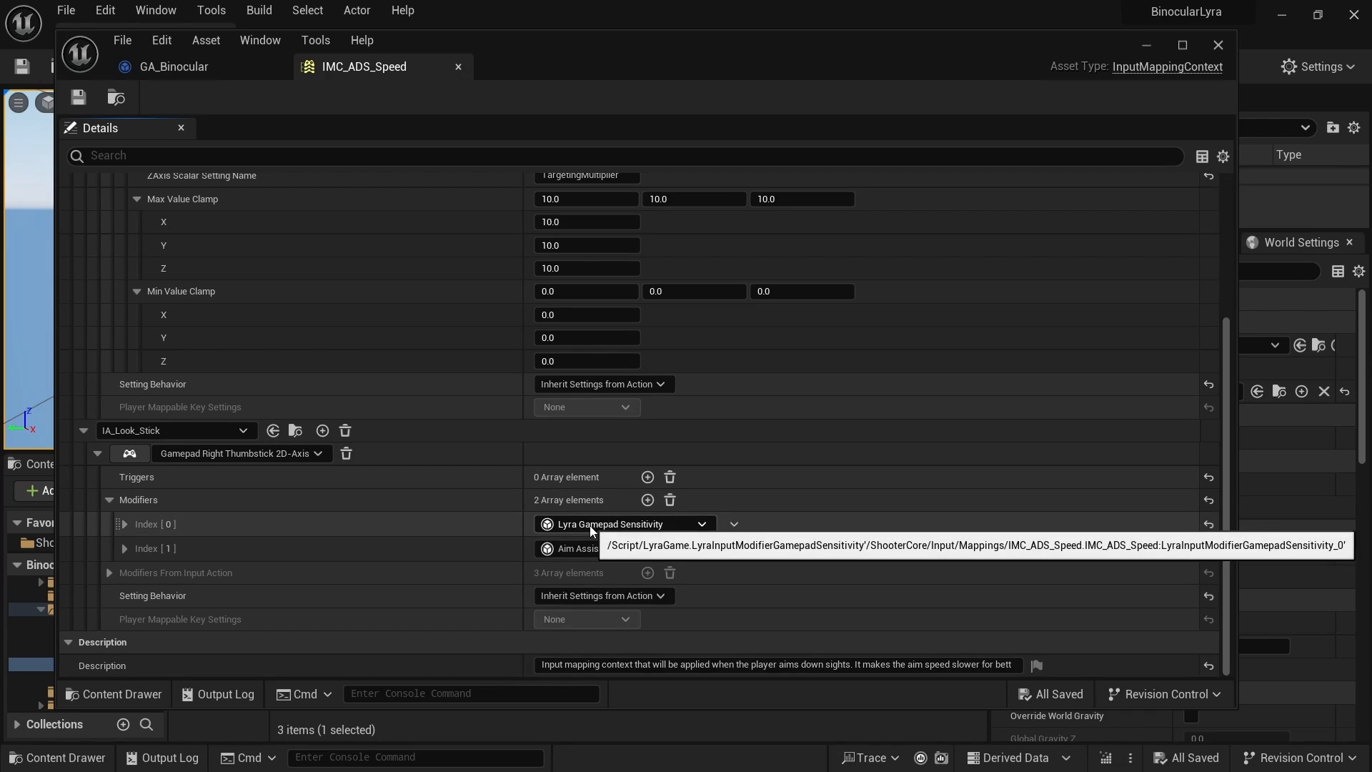
click(125, 525)
scroll(539, 472, down, 3)
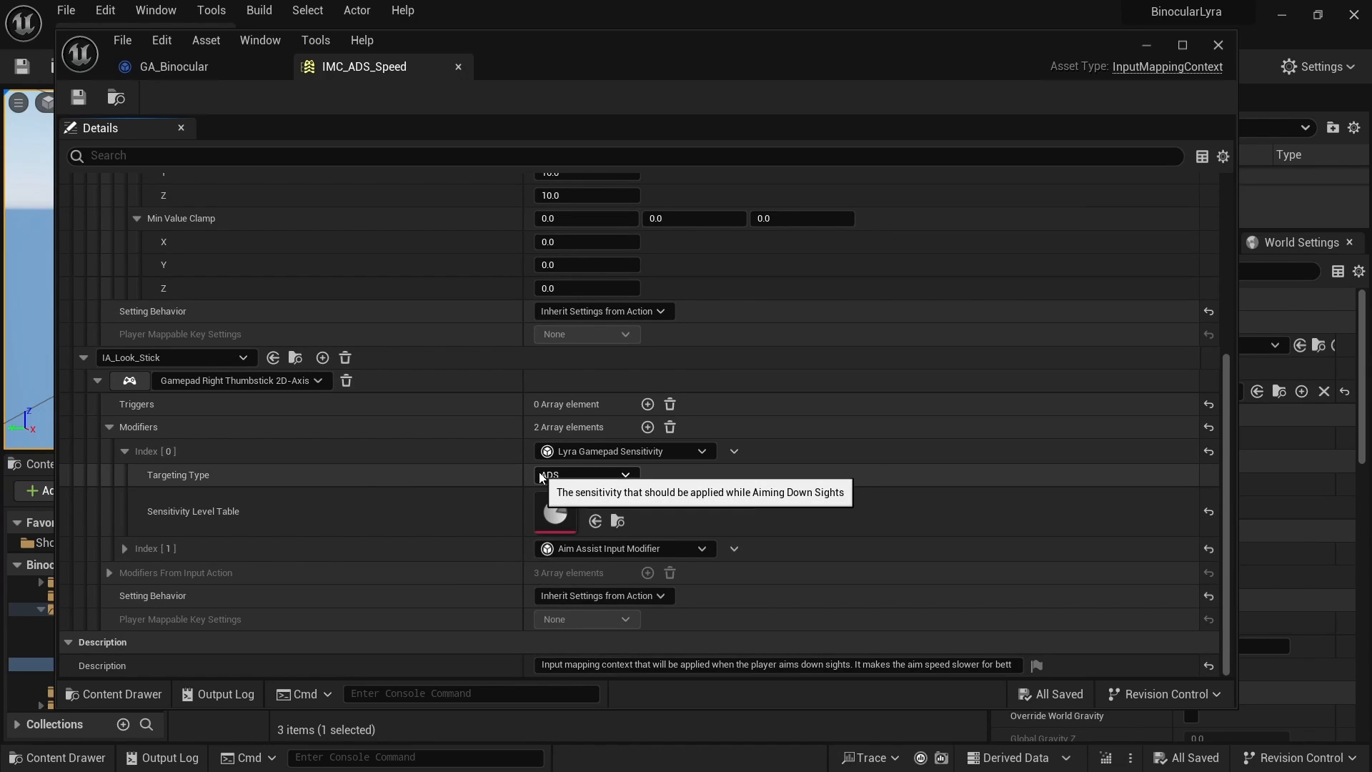
click(574, 475)
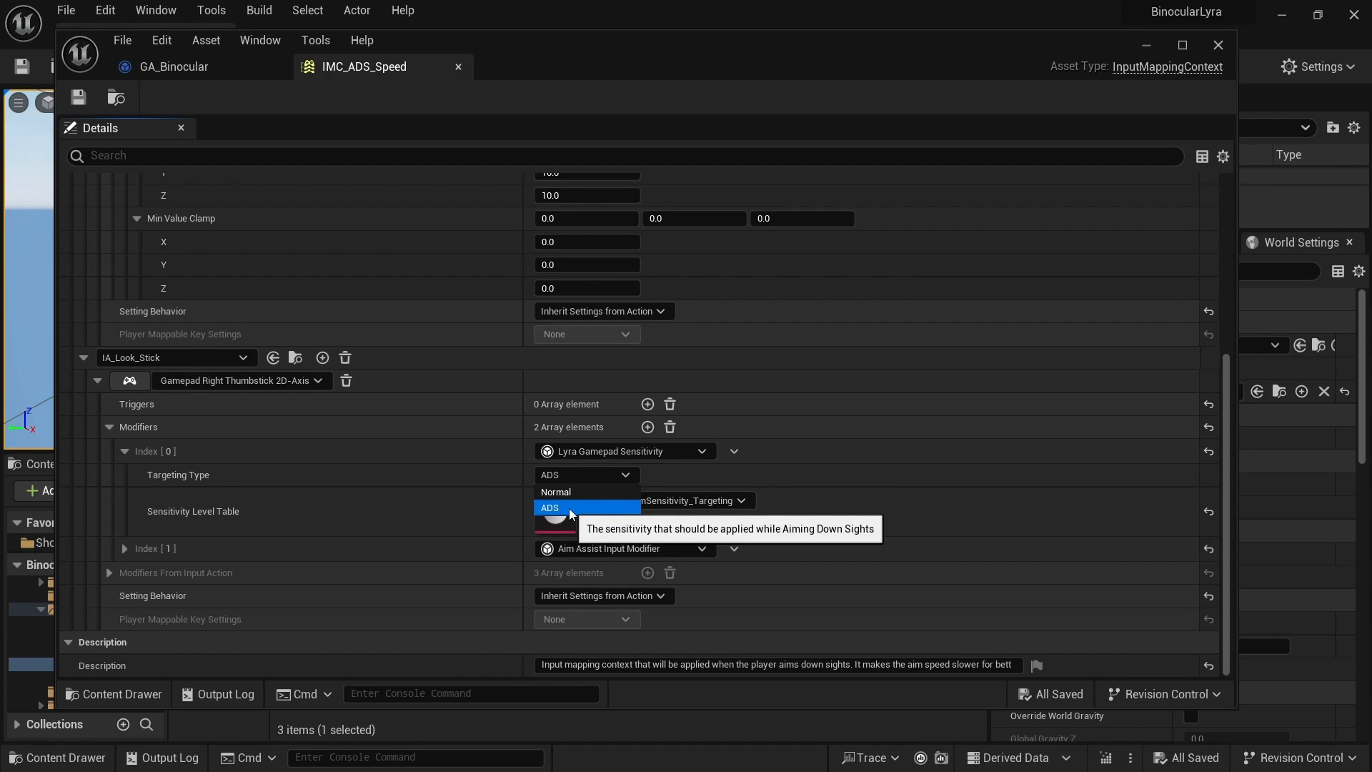
click(566, 509)
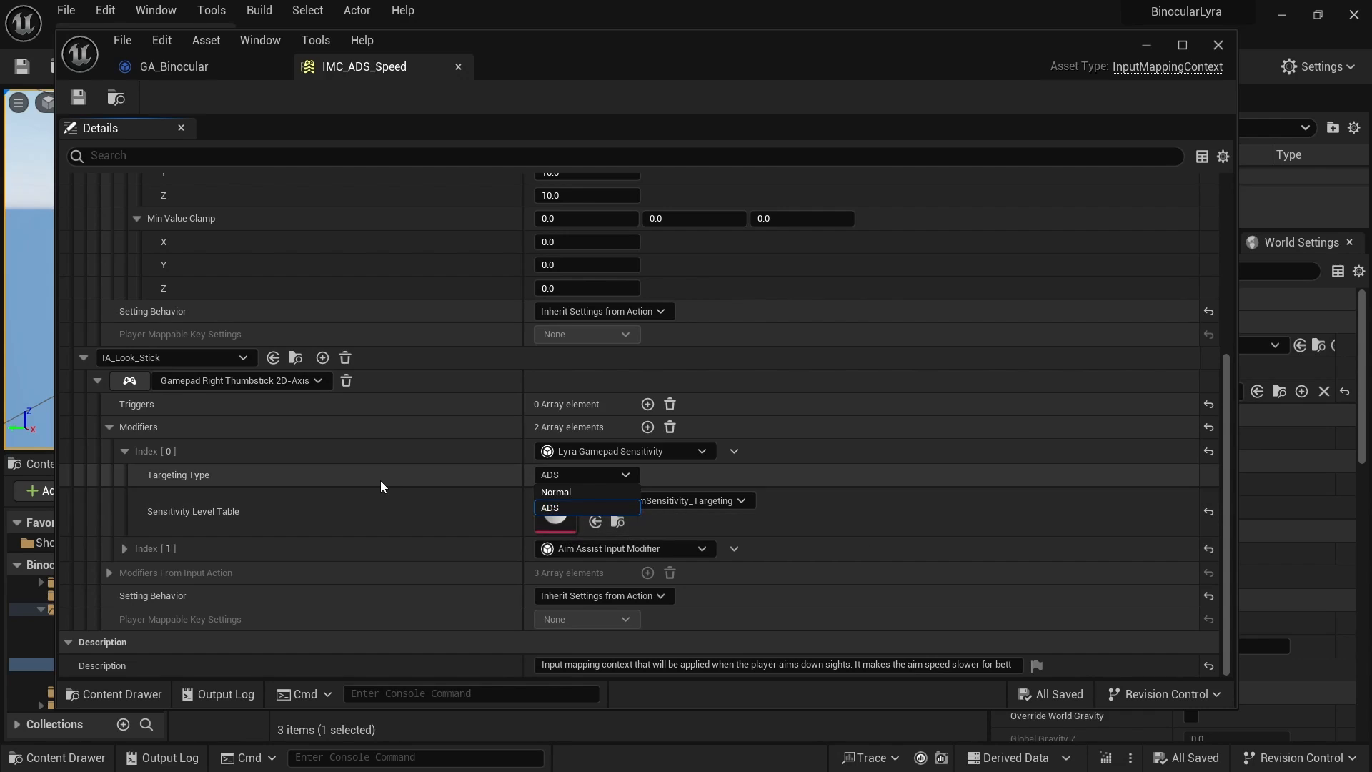
- Review the Aim Assist Input Modifier's settings in the IA_Look_Stick mapping and open its GamepadAimSensitivity_Targeting table
drag(568, 49, 539, 54)
click(96, 556)
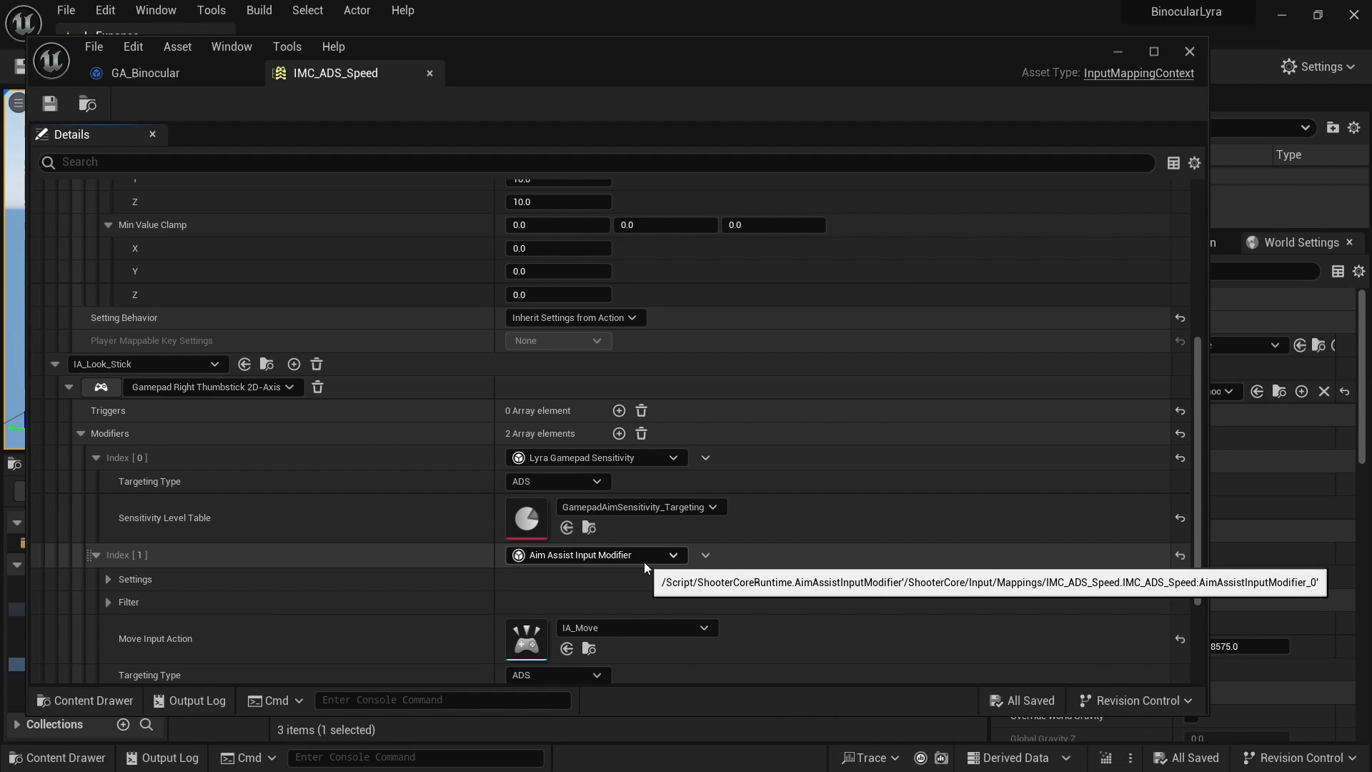
click(108, 579)
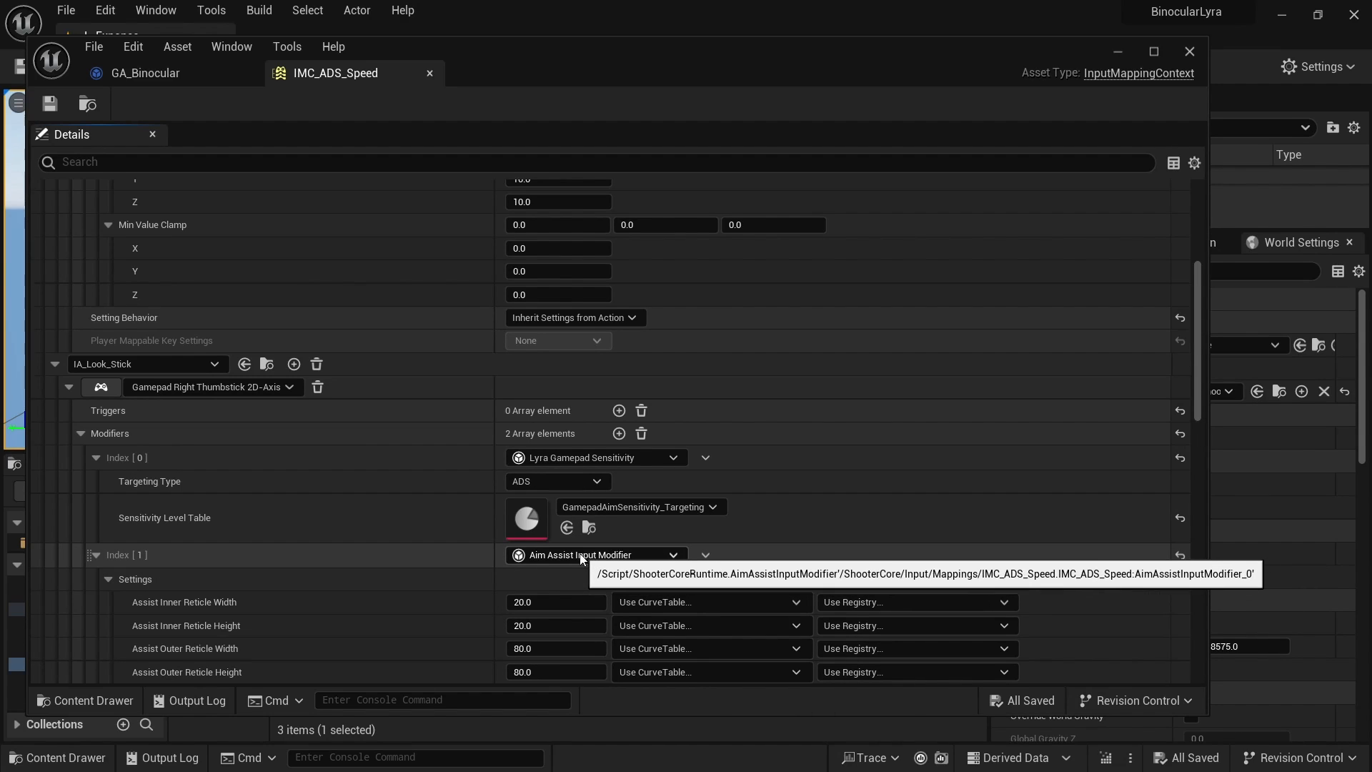
scroll(438, 563, down, 1)
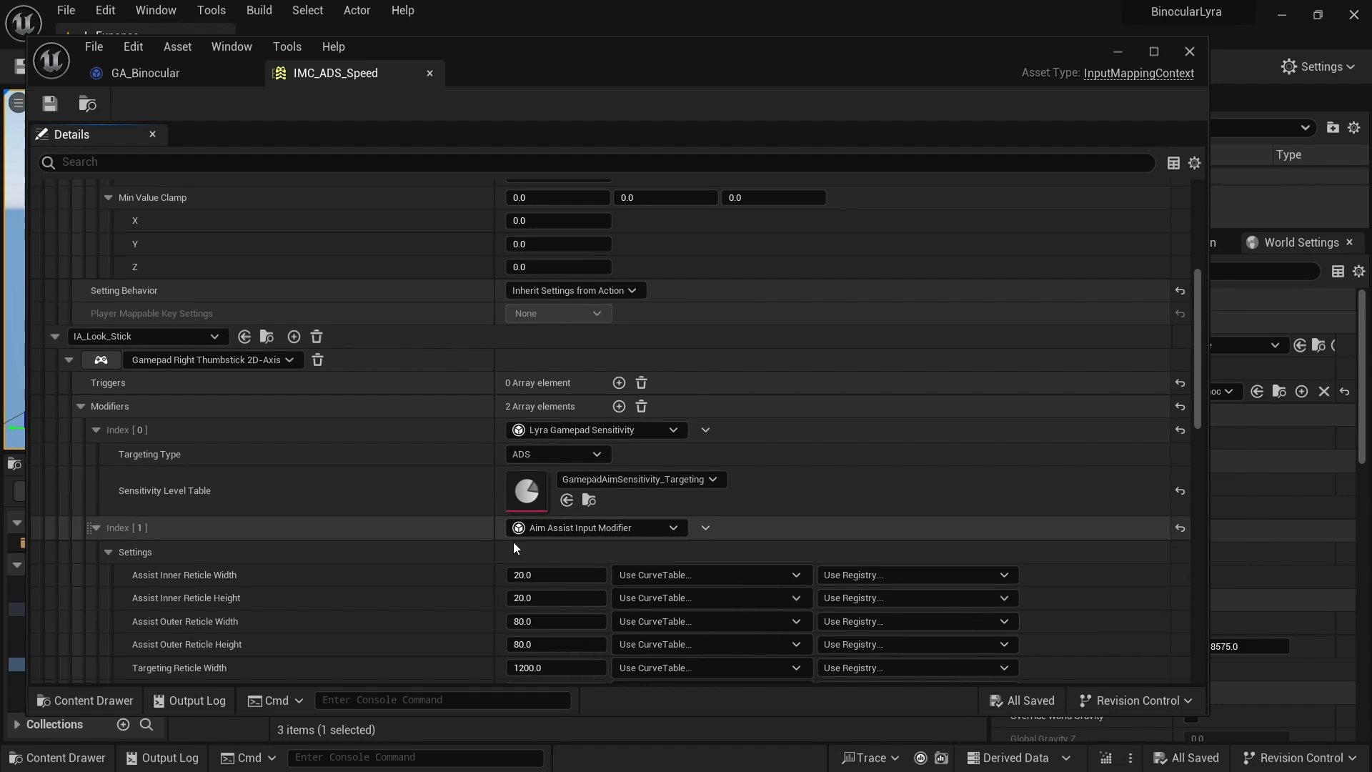
scroll(432, 555, down, 15)
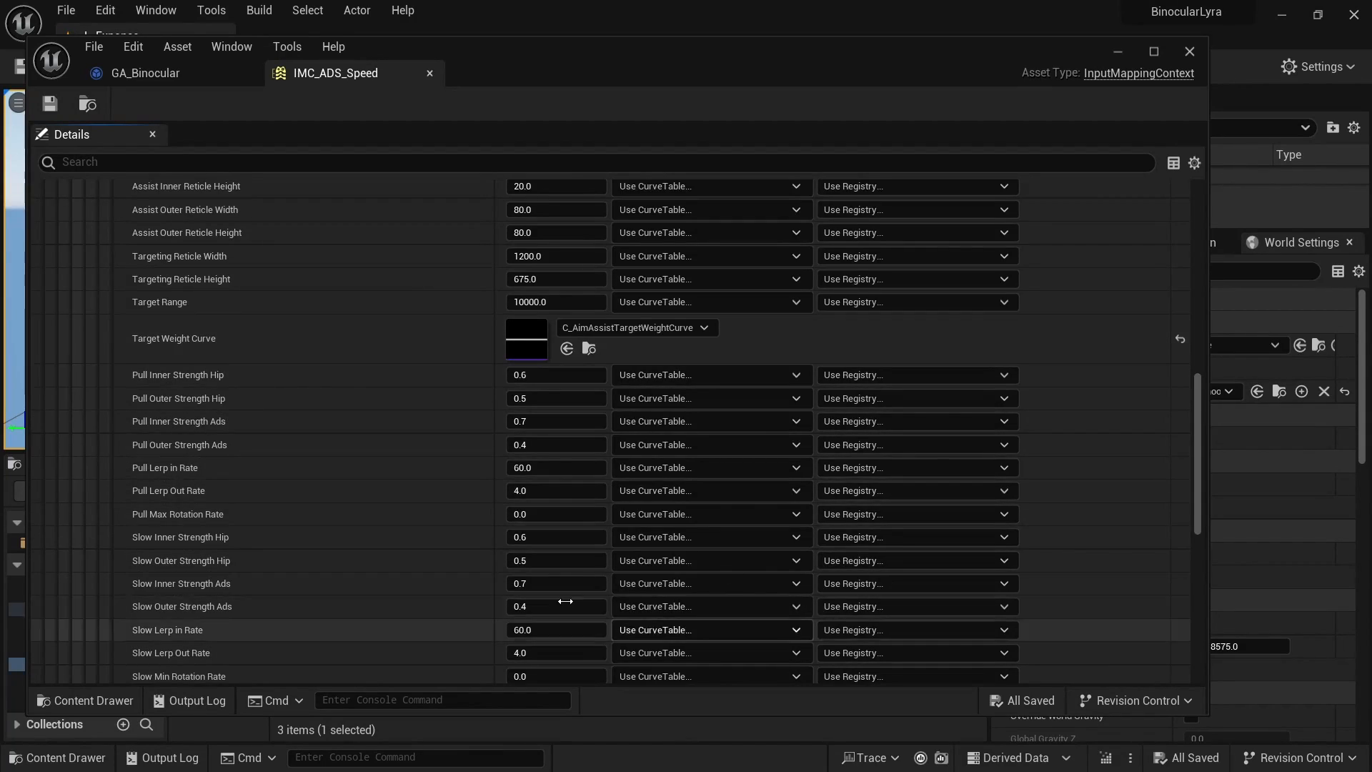
scroll(1190, 486, down, 11)
scroll(1190, 486, down, 6)
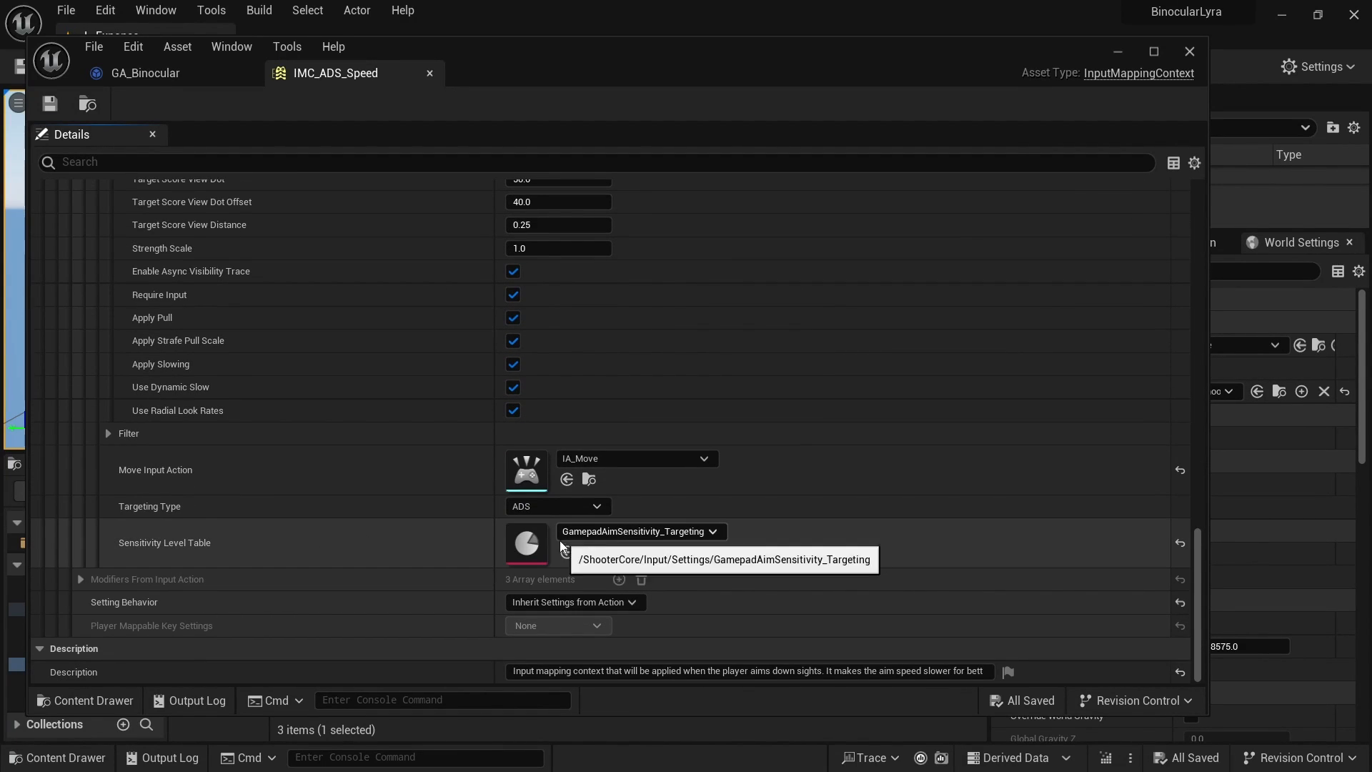
double_click(534, 545)
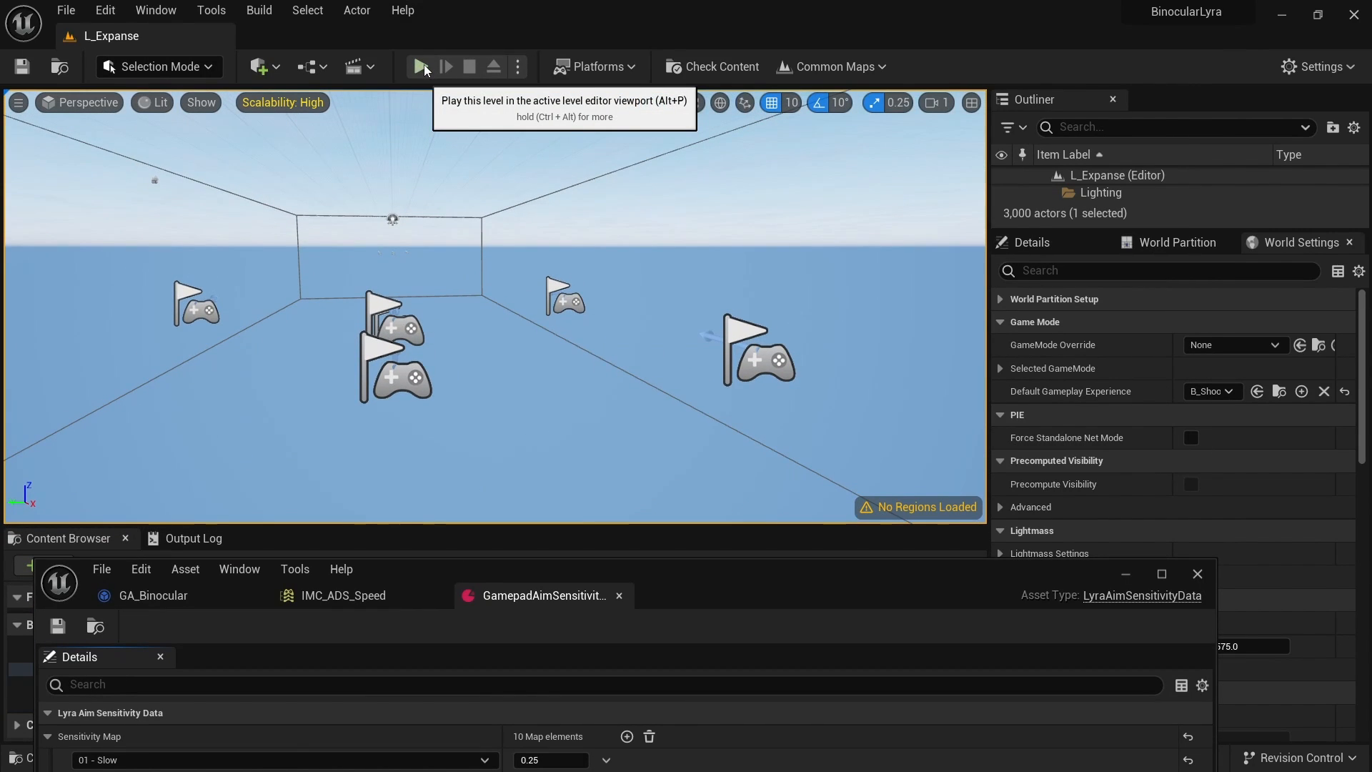
- Play the L_Expanse level and open the game's mouse and keyboard options to examine the targeting sensitivity
click(424, 66)
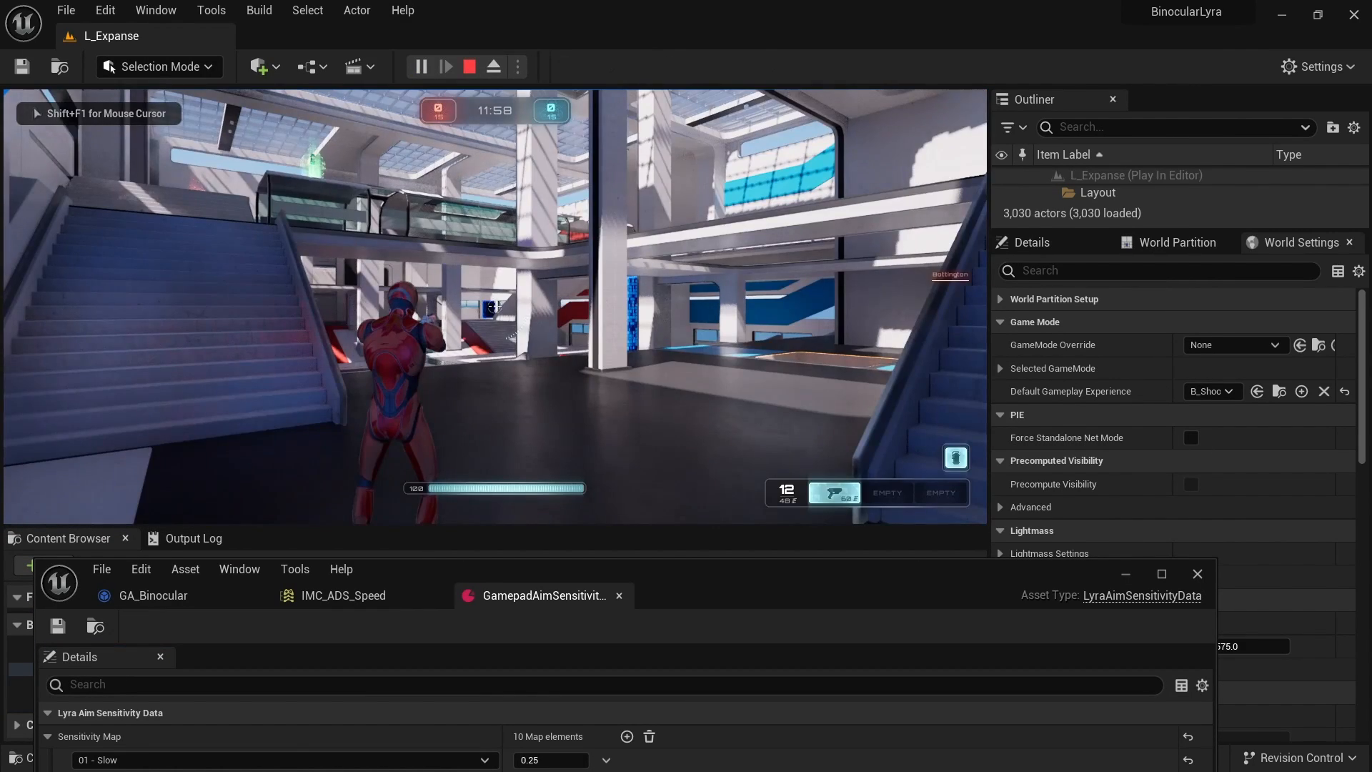
key(Escape)
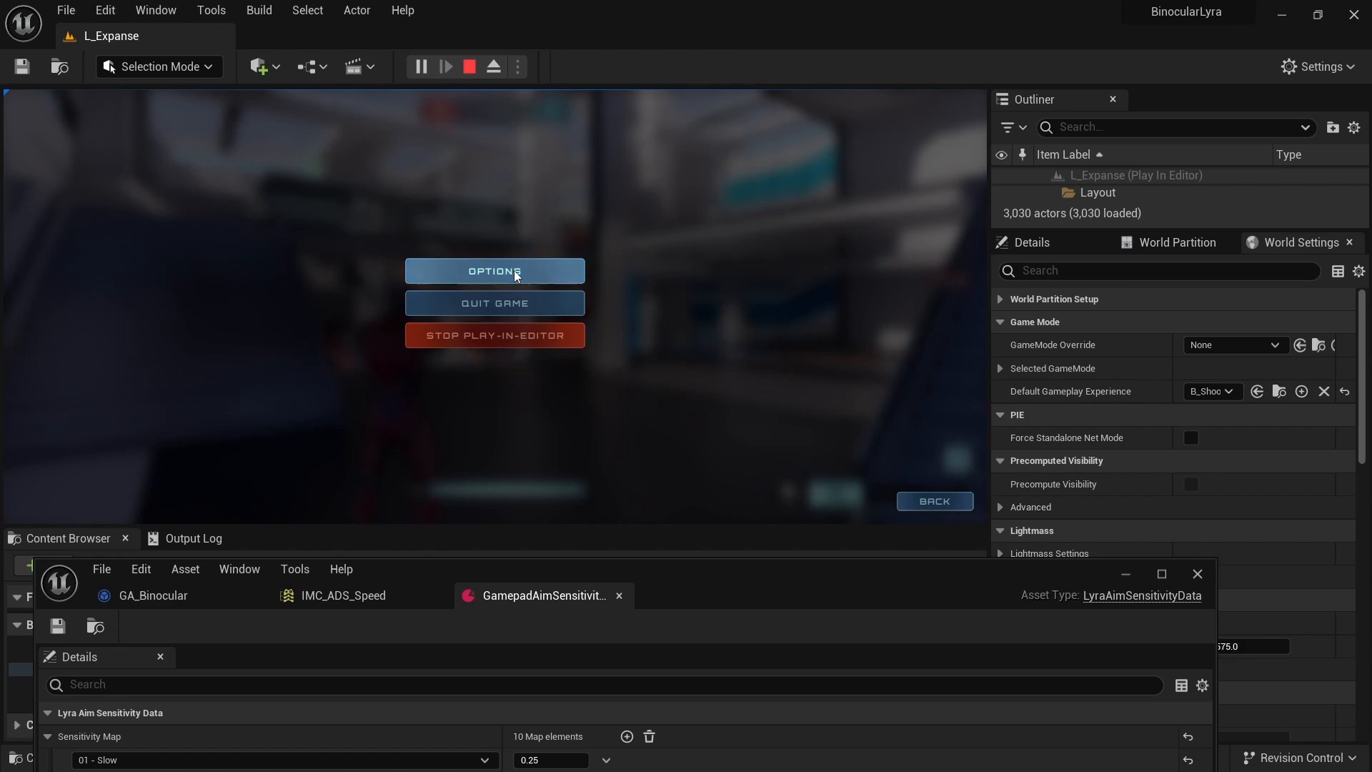
key(Escape)
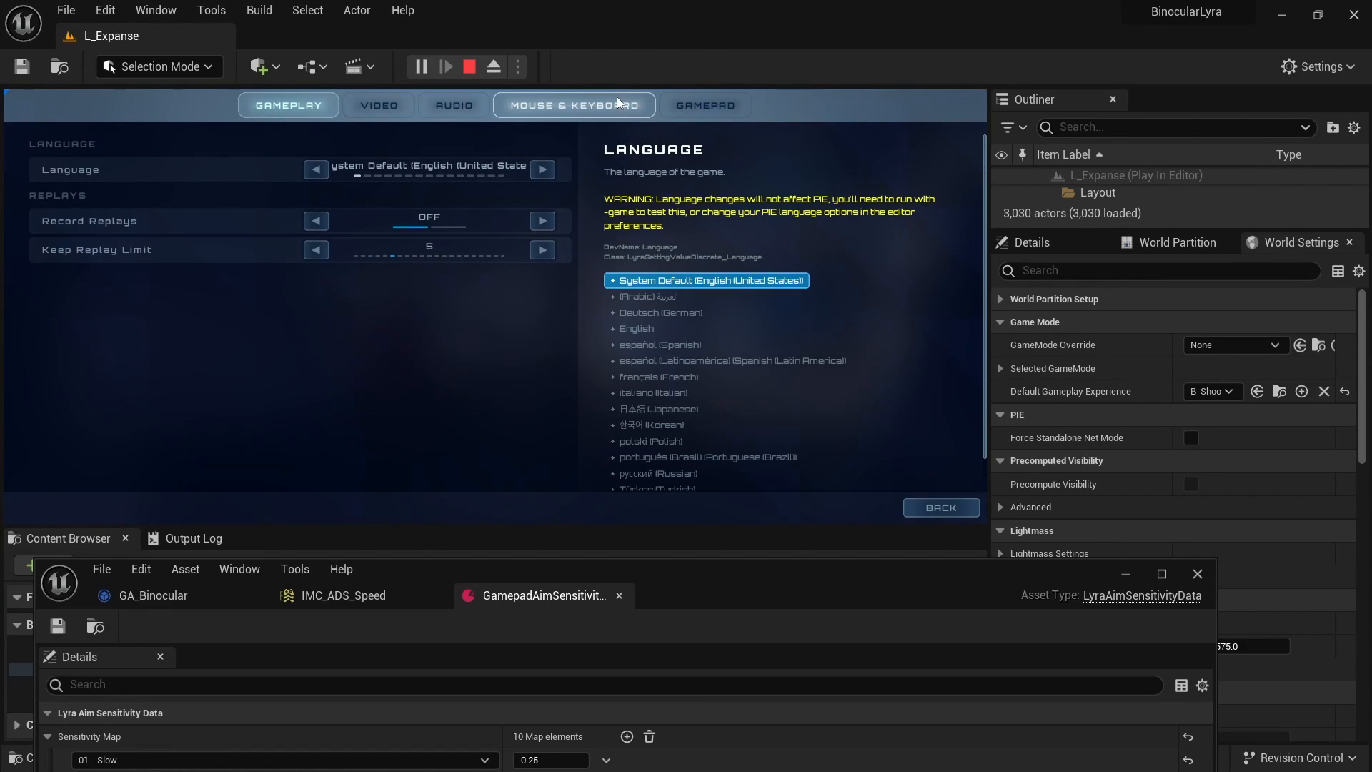
click(610, 107)
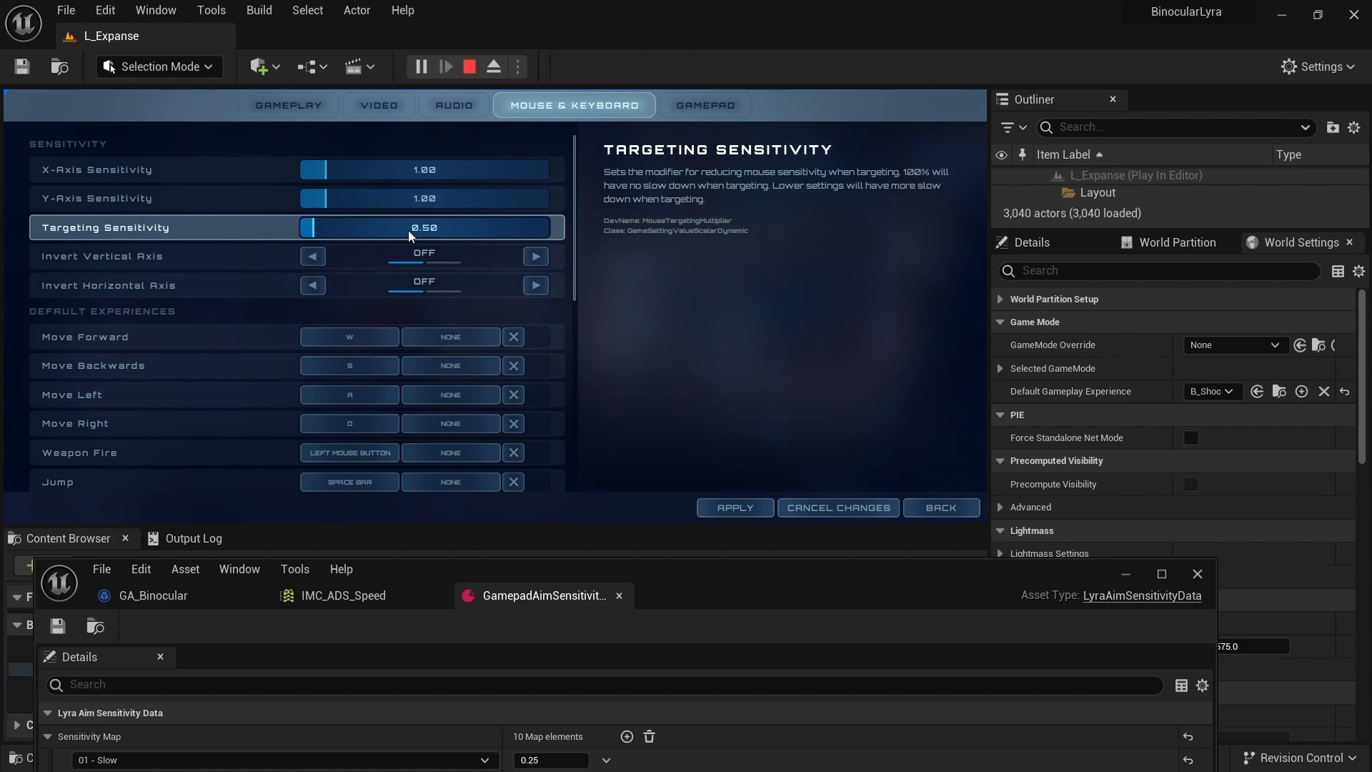
- Compare the IMC_ADS_Speed mouse look mapping's Setting Based Scalar modifier with the game's targeting sensitivity option
drag(462, 564, 466, 345)
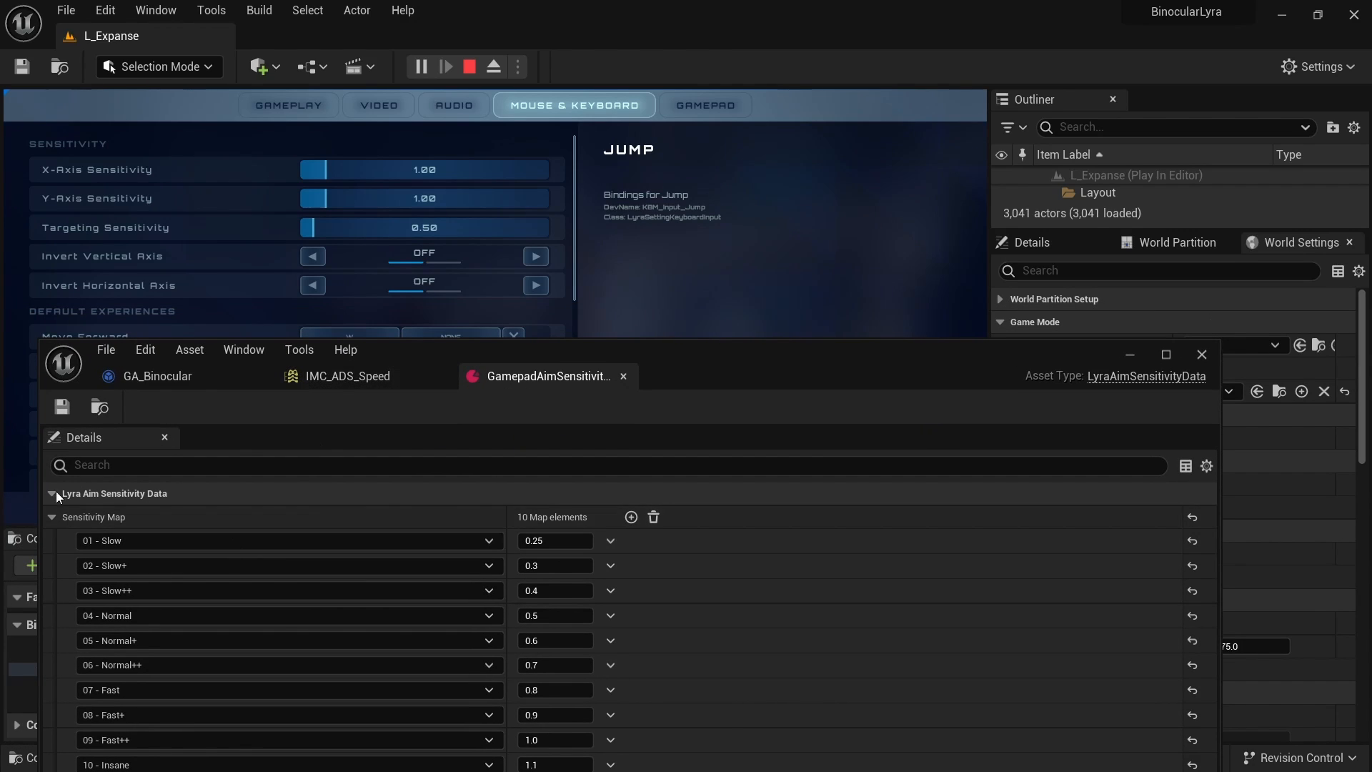
click(343, 376)
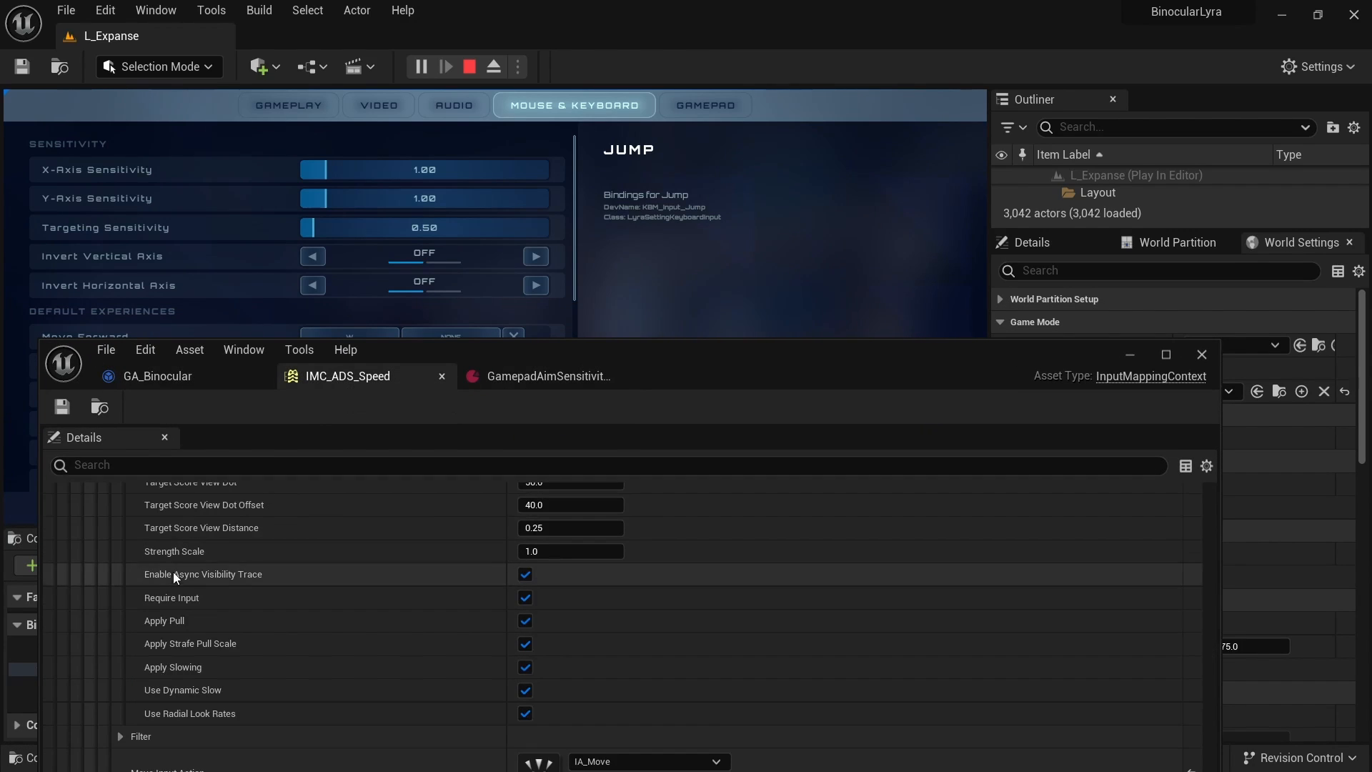
scroll(215, 578, up, 10)
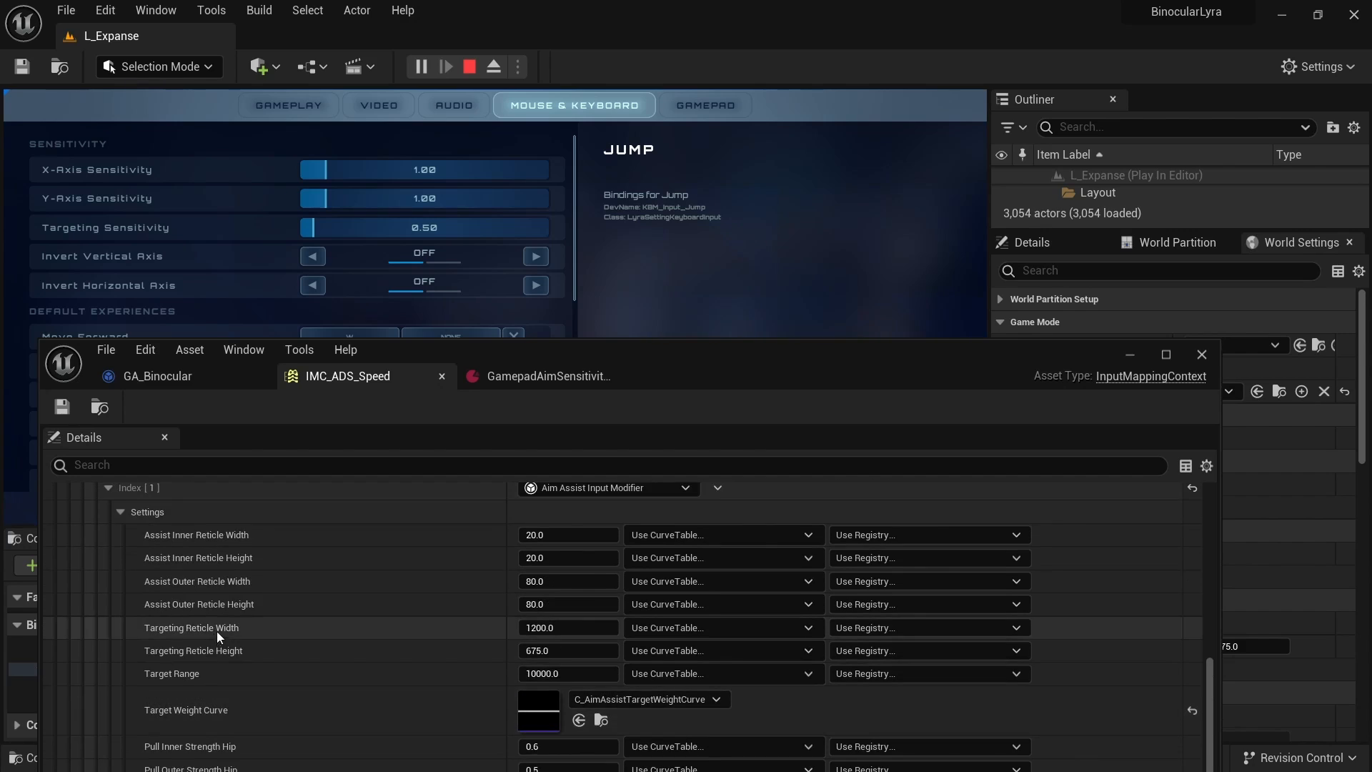
scroll(217, 631, up, 15)
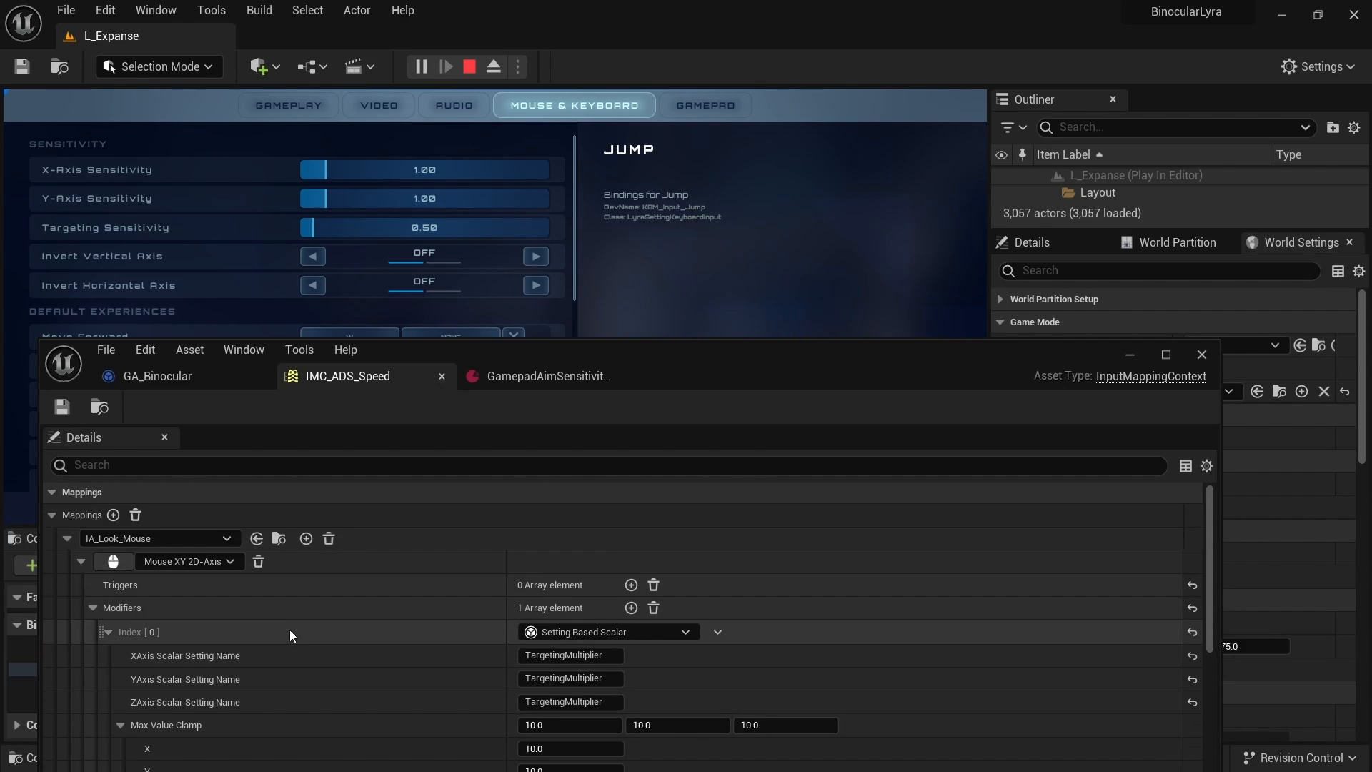
scroll(289, 629, down, 4)
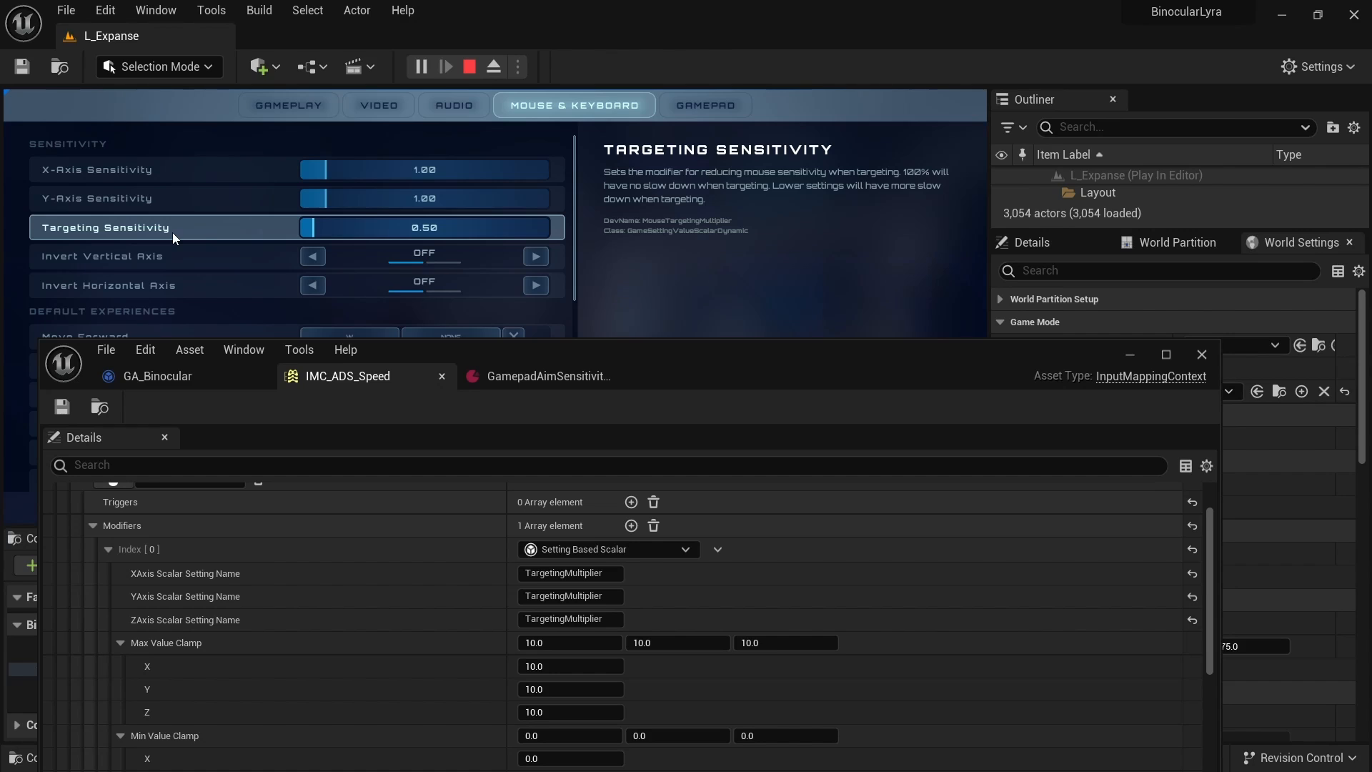
drag(442, 347, 426, 447)
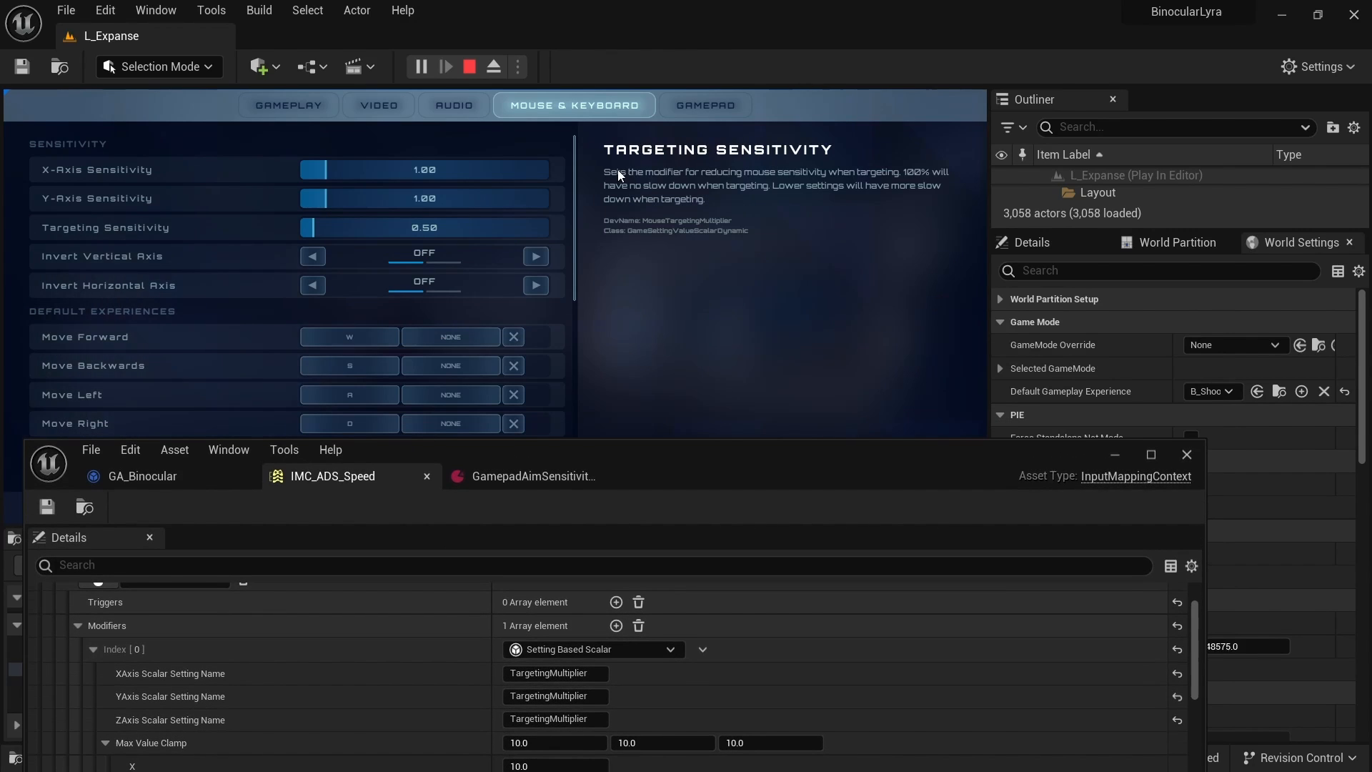
- Compare the game's gamepad aim sensitivity (ADS) levels with the GamepadAimSensitivity_Targeting table, and return to the mouse and keyboard options
click(693, 107)
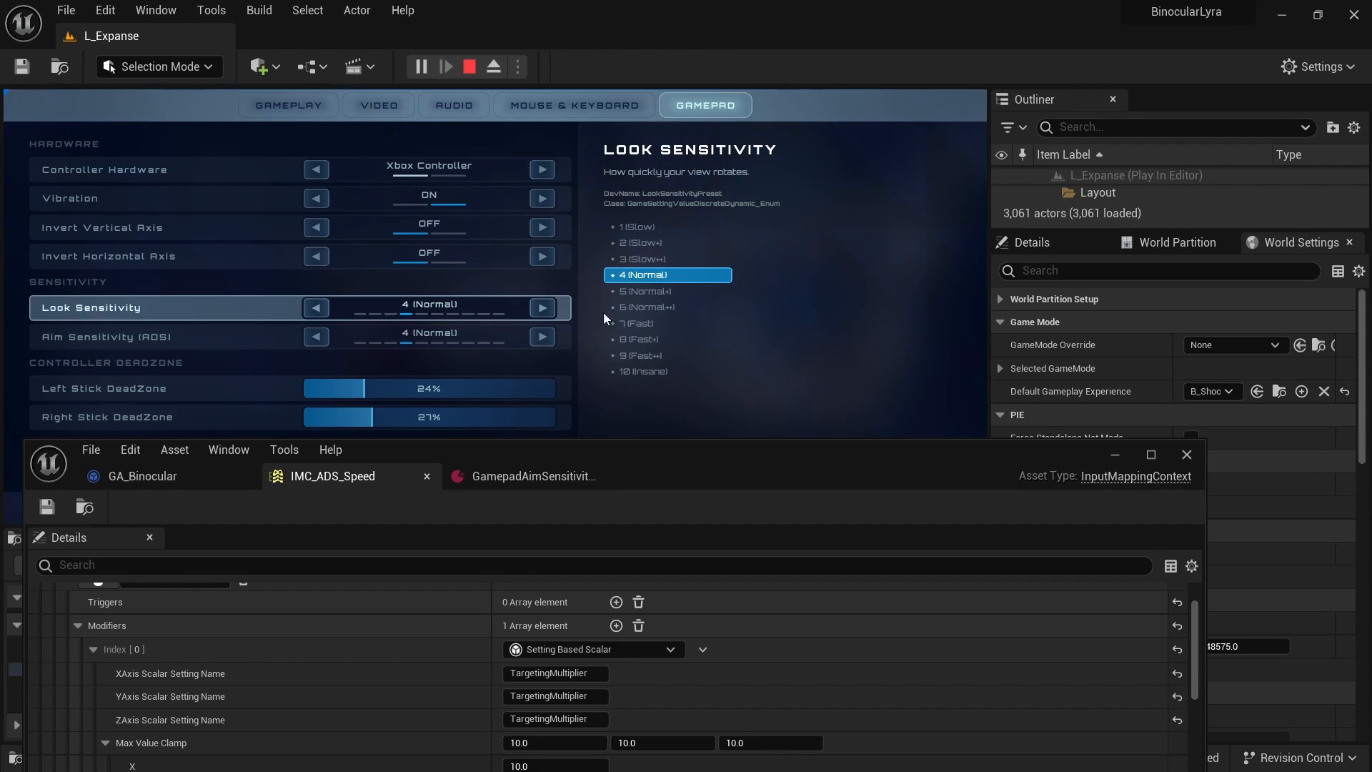
click(549, 475)
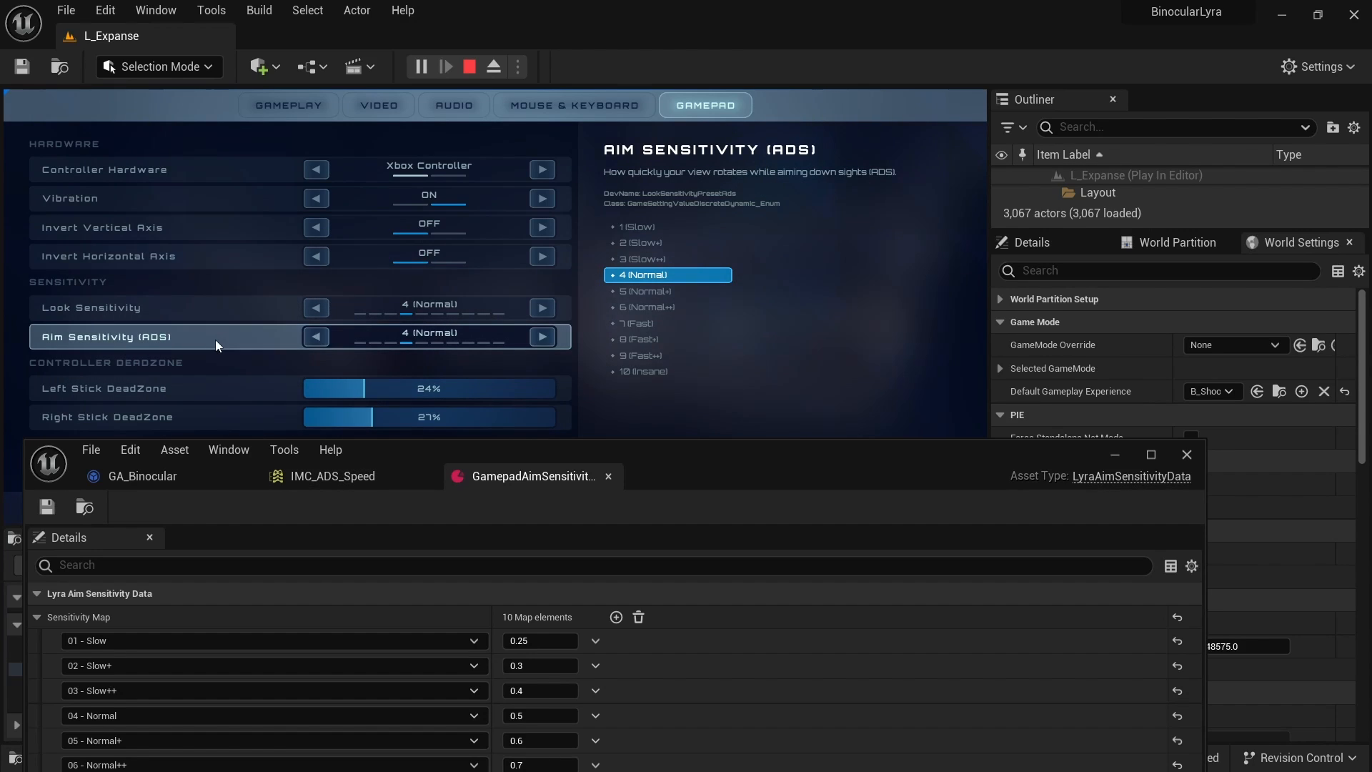
click(560, 104)
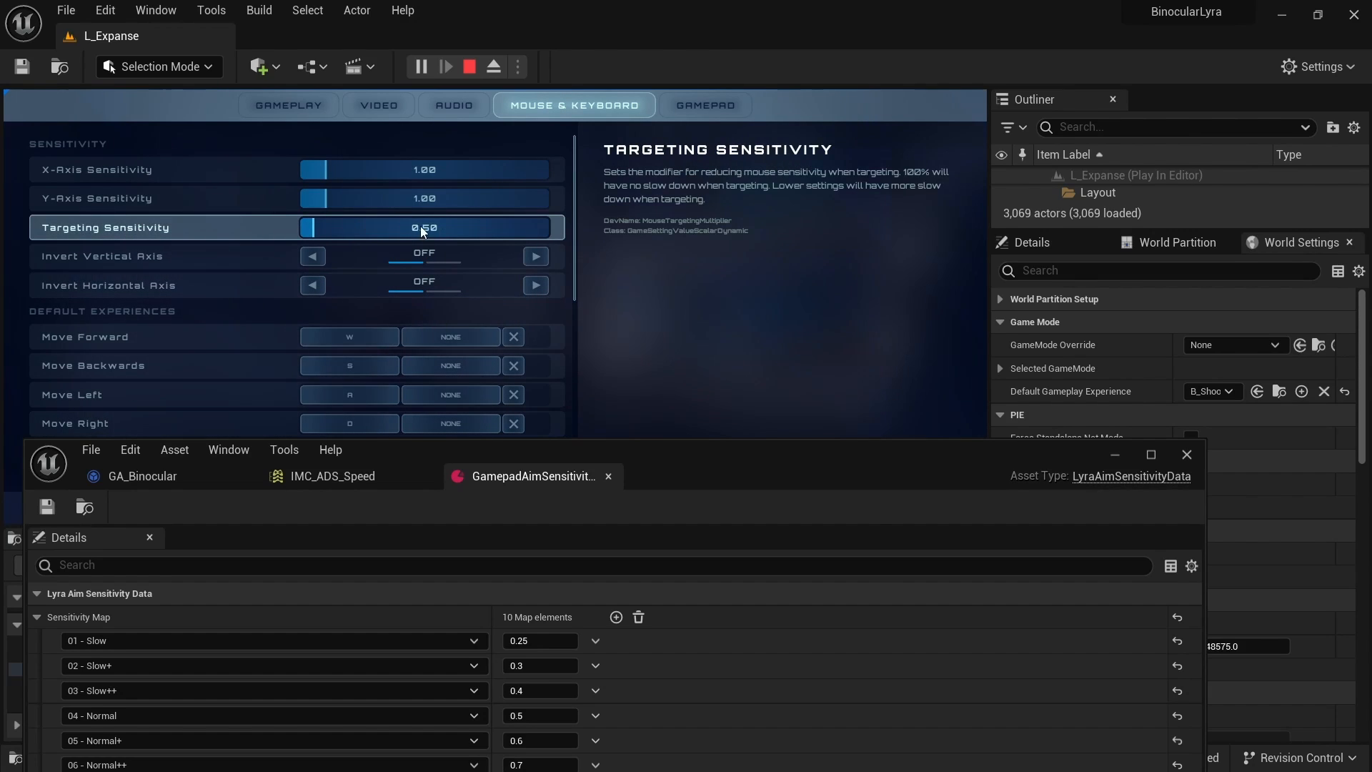
- Review the Add Mapping Context node in the GA_Binocular event graph and stop the play session
drag(561, 454, 595, 451)
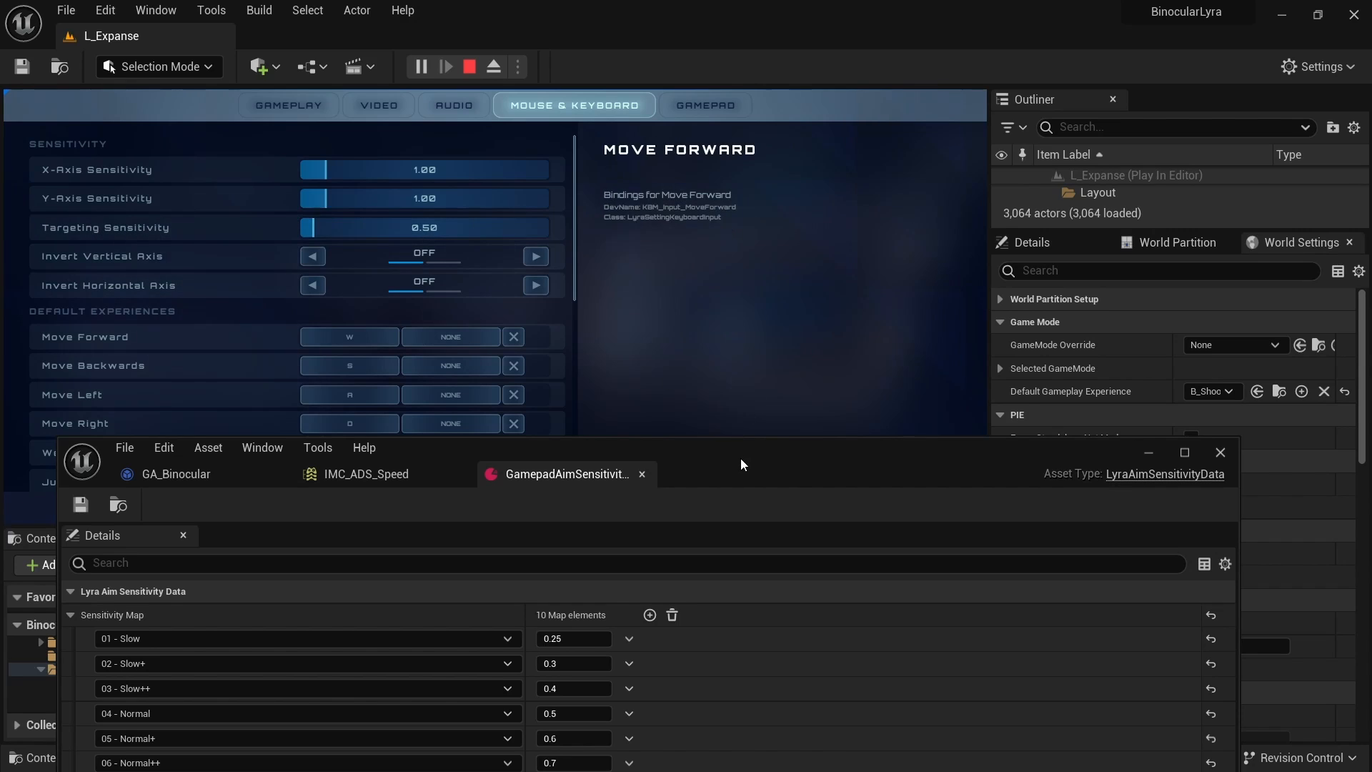
drag(741, 457, 739, 179)
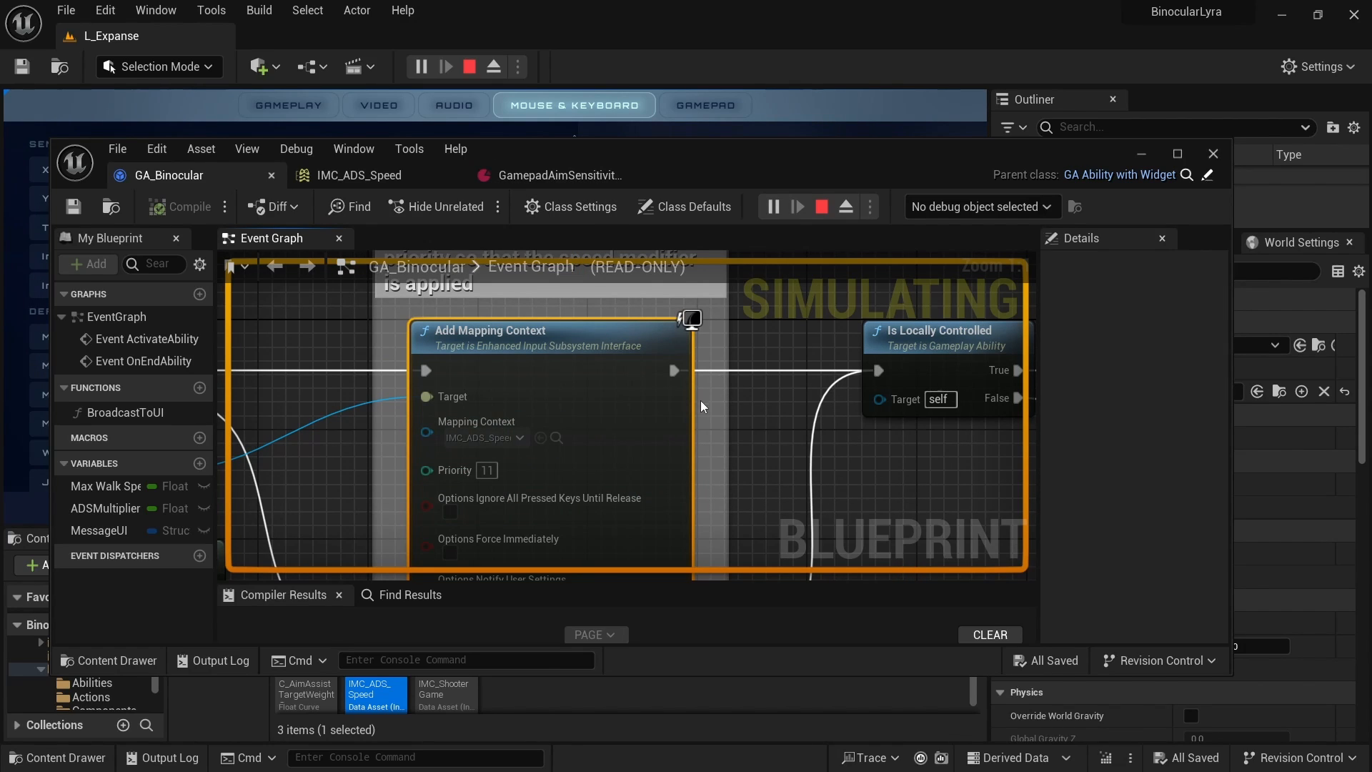
right_drag(742, 486, 690, 440)
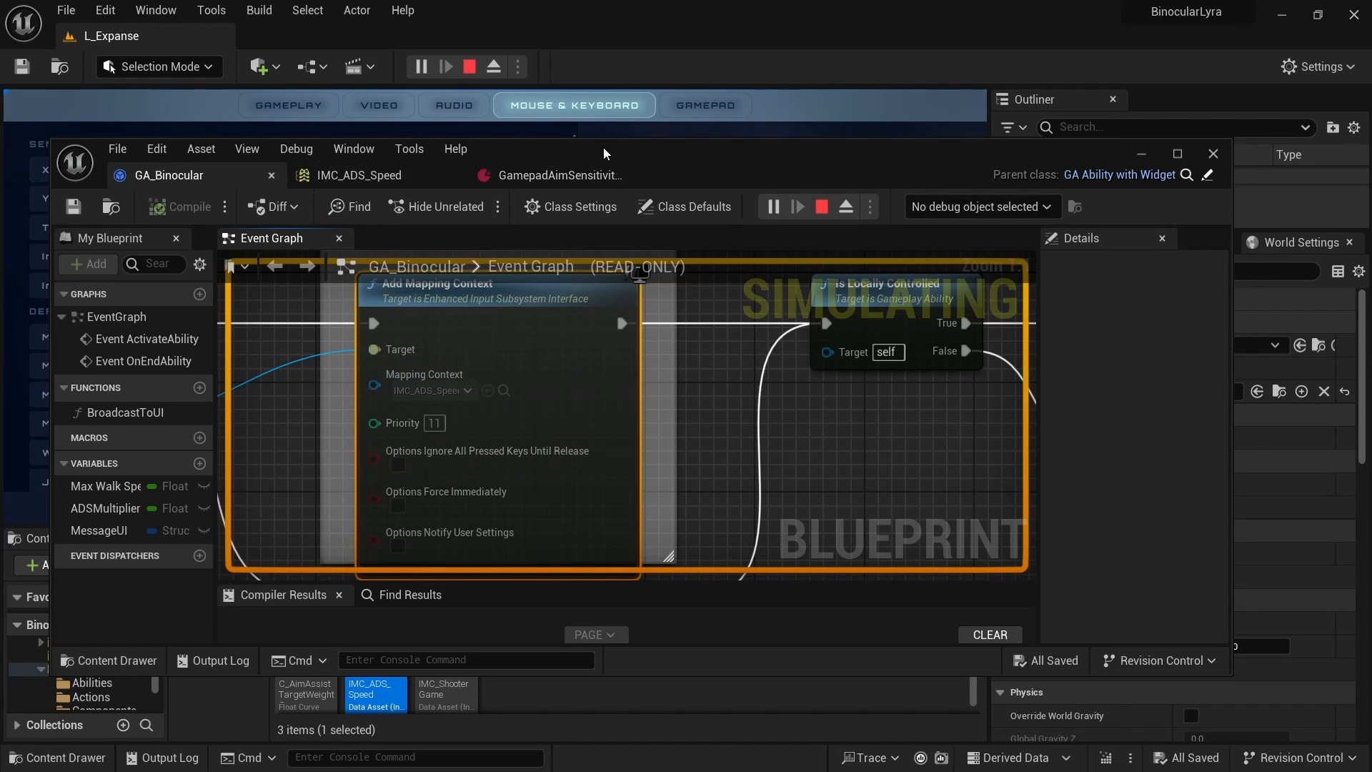
click(469, 67)
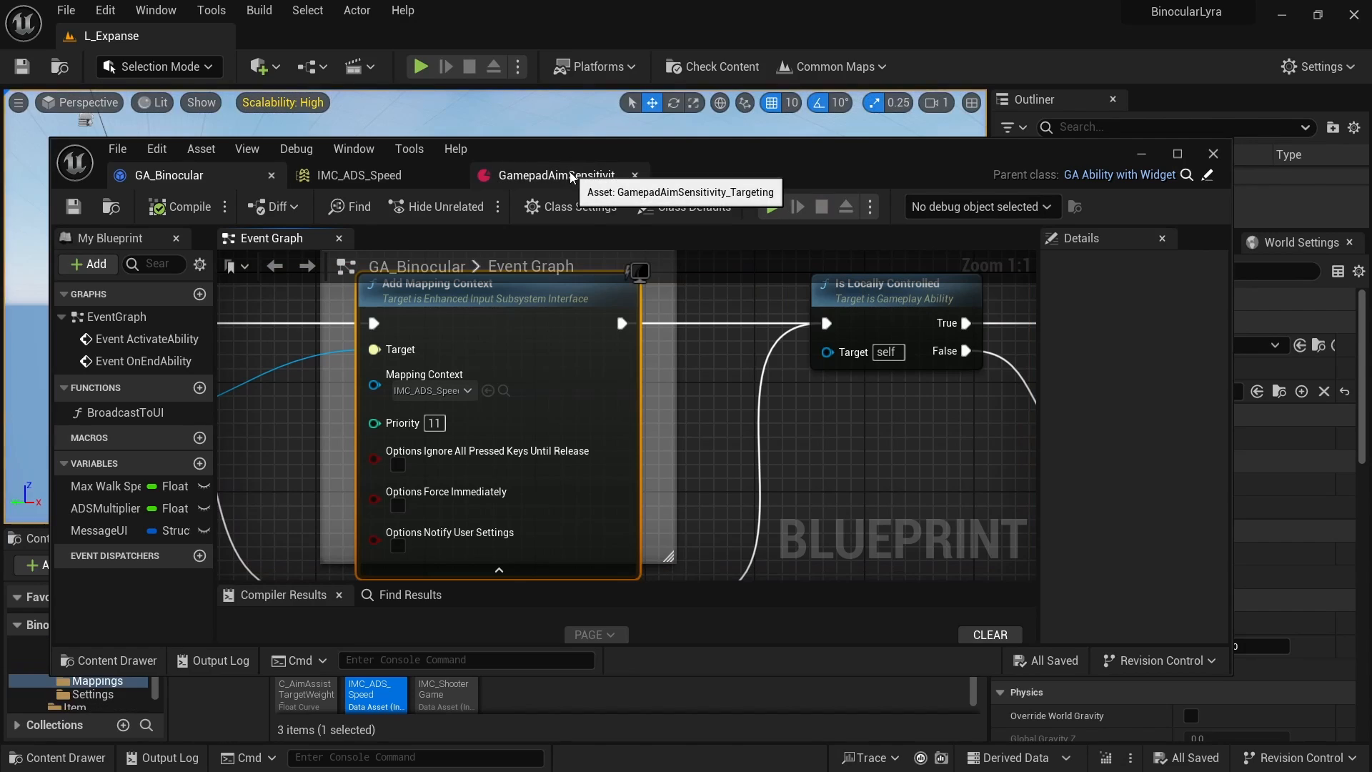
- Locate the IMC_ADS_Speed asset used by GA_Binocular's Add Mapping Context node and duplicate it as IMC_Binocular_Speed
drag(556, 150, 562, 67)
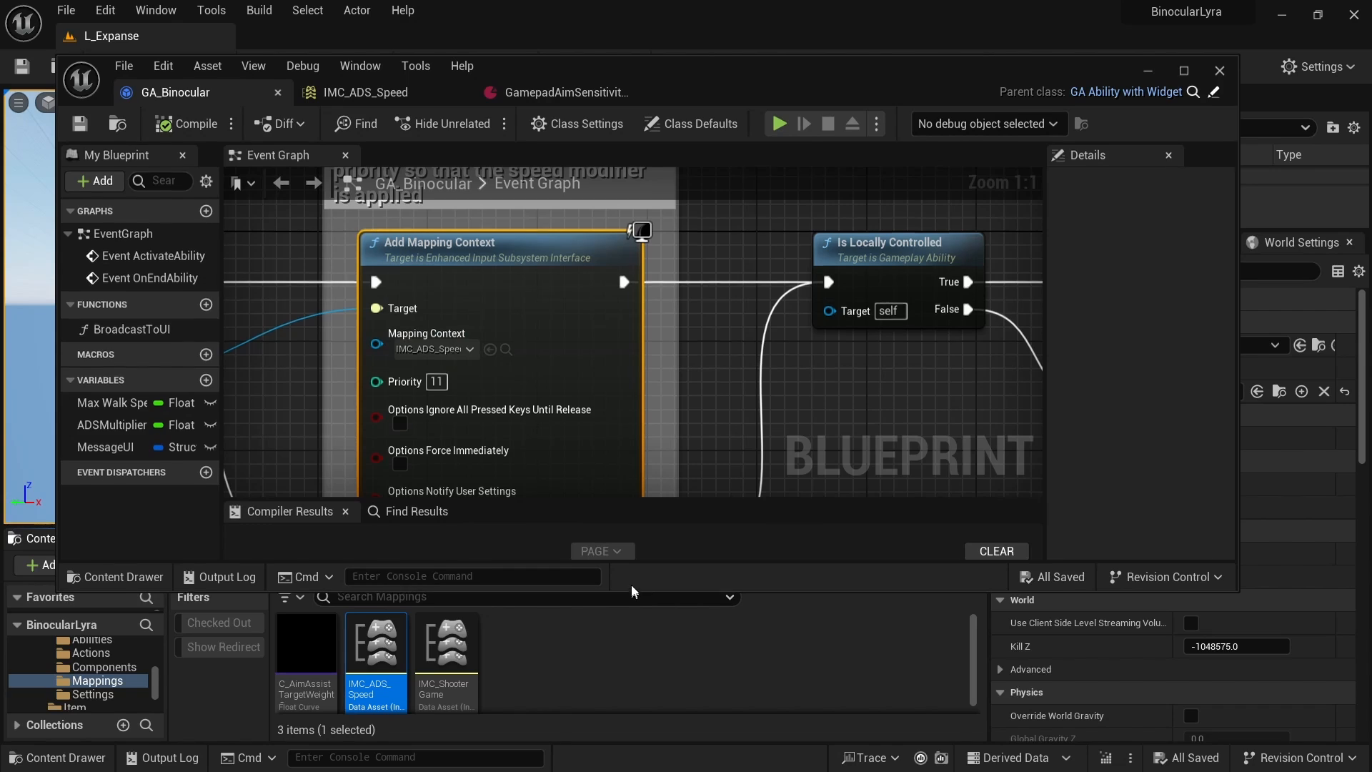
drag(635, 595, 624, 483)
click(117, 123)
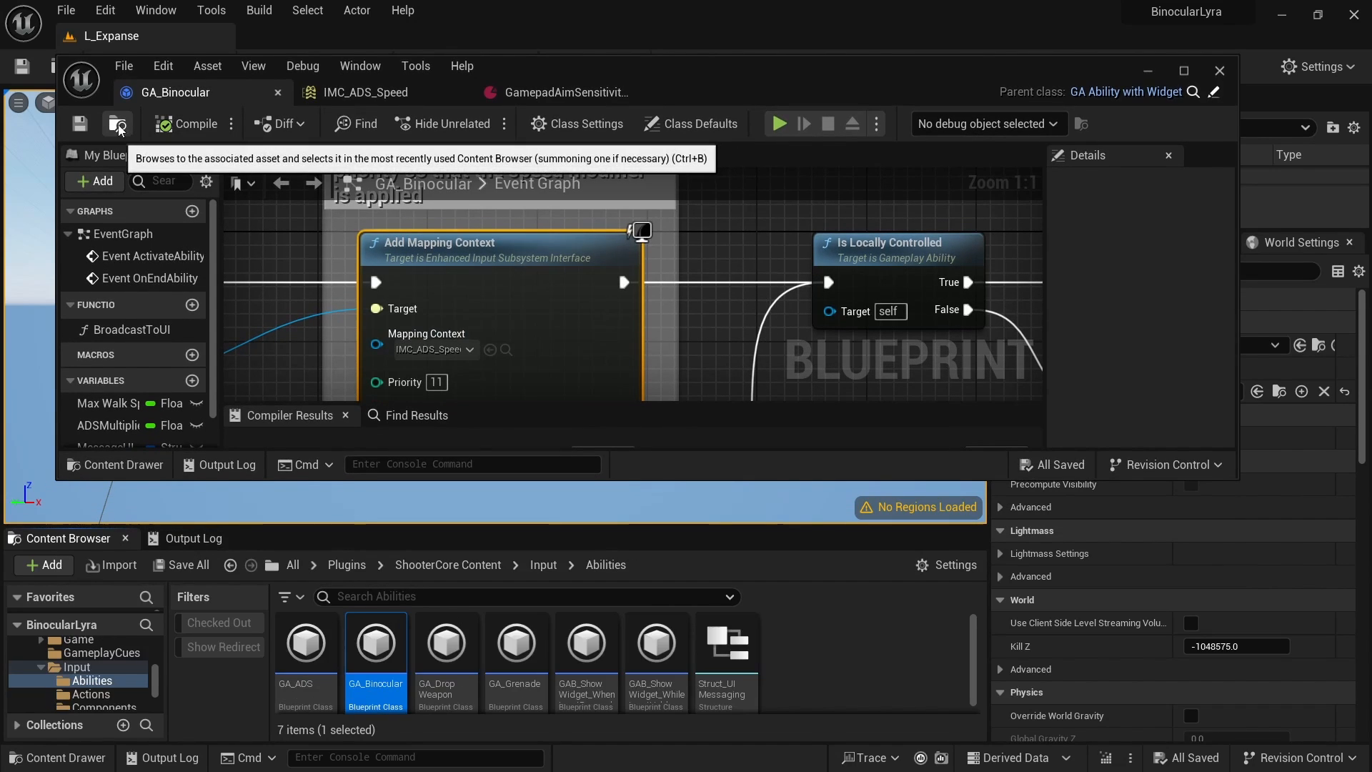
drag(499, 526, 500, 479)
right_drag(695, 356, 671, 313)
click(481, 309)
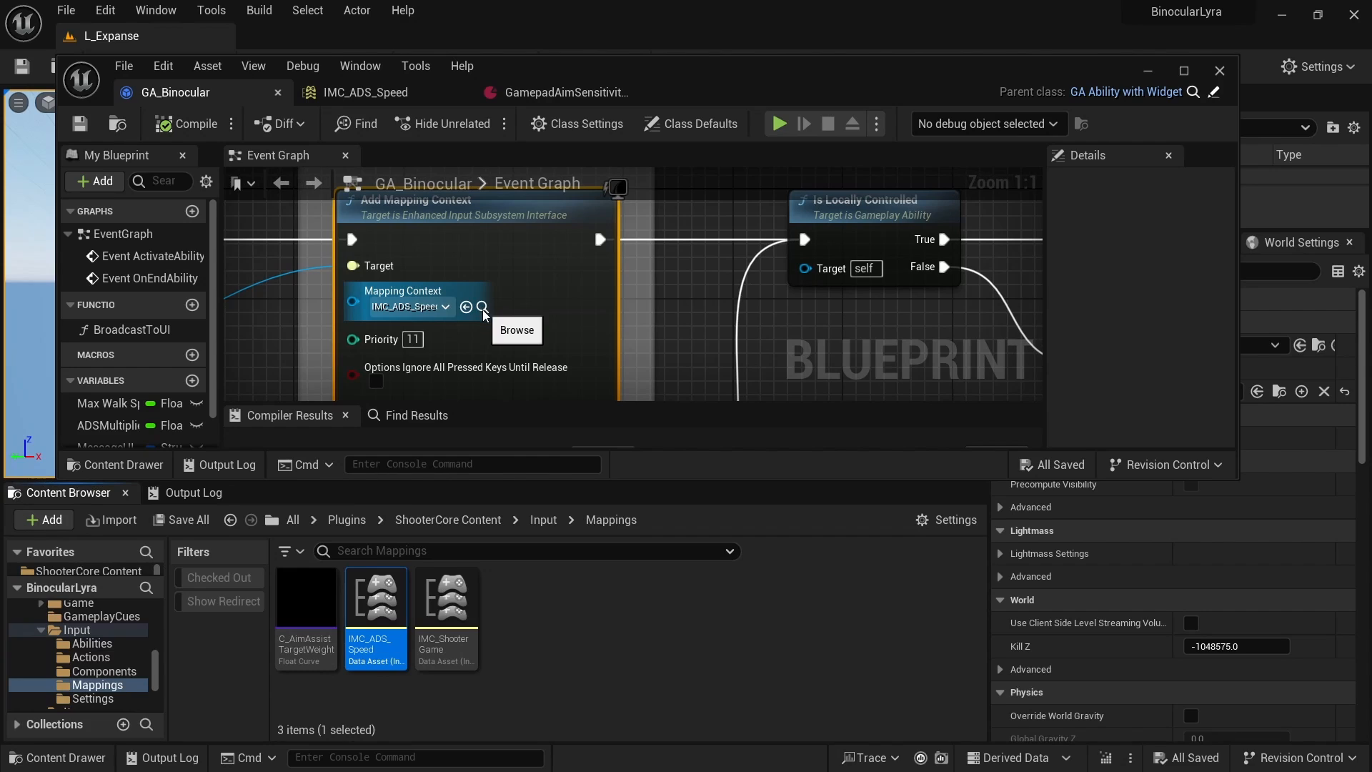
right_click(398, 616)
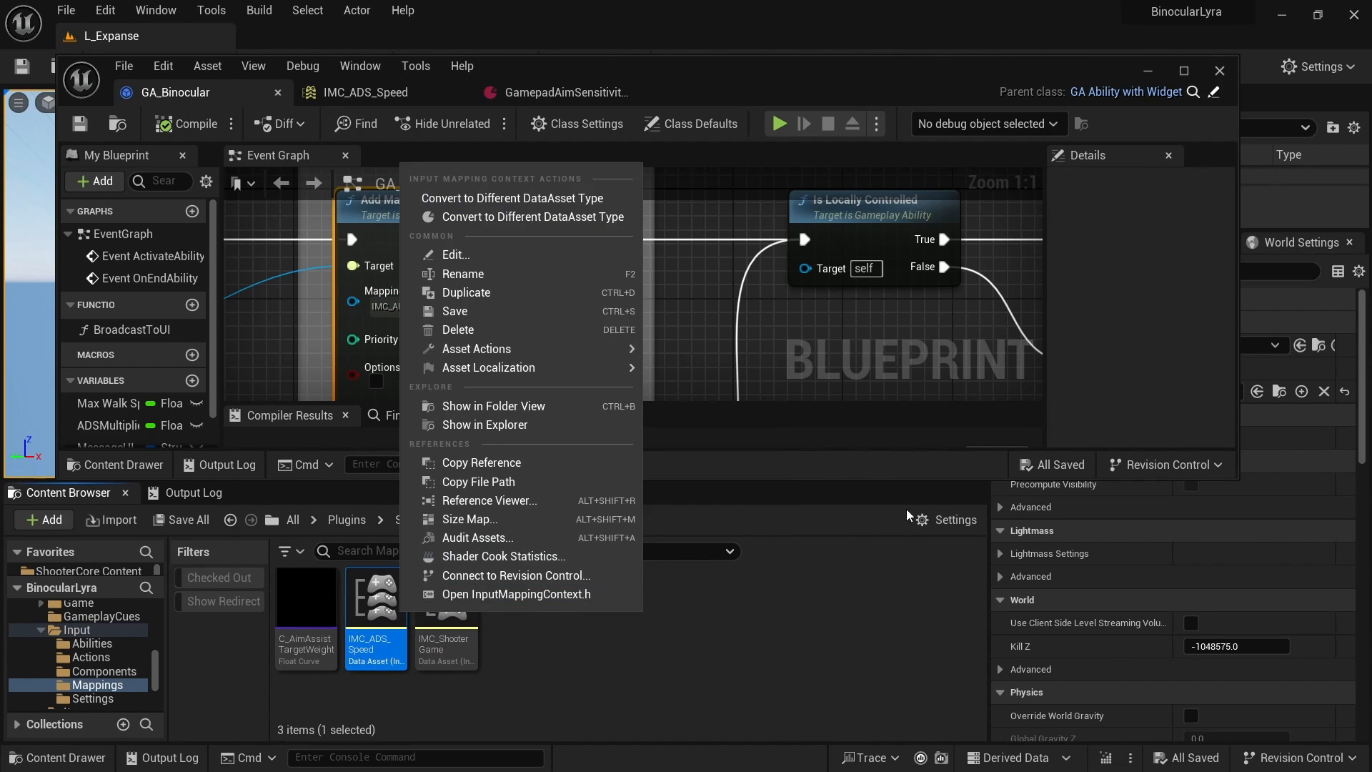
click(516, 294)
text(Bino)
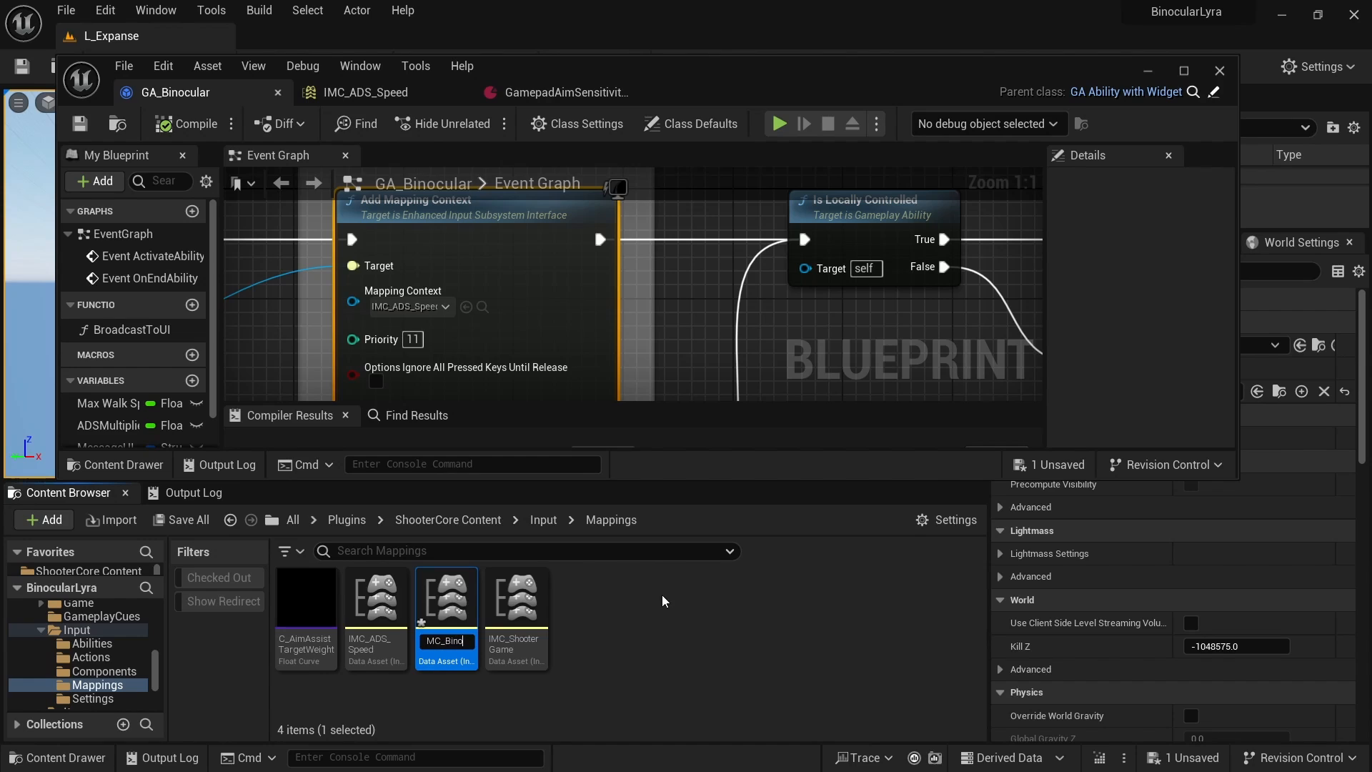
text(cular_Speed)
key(Return)
- Delete the Aim Assist Input Modifier from the IA_Look_Stick mapping in IMC_Binocular_Speed
scroll(136, 327, down, 2)
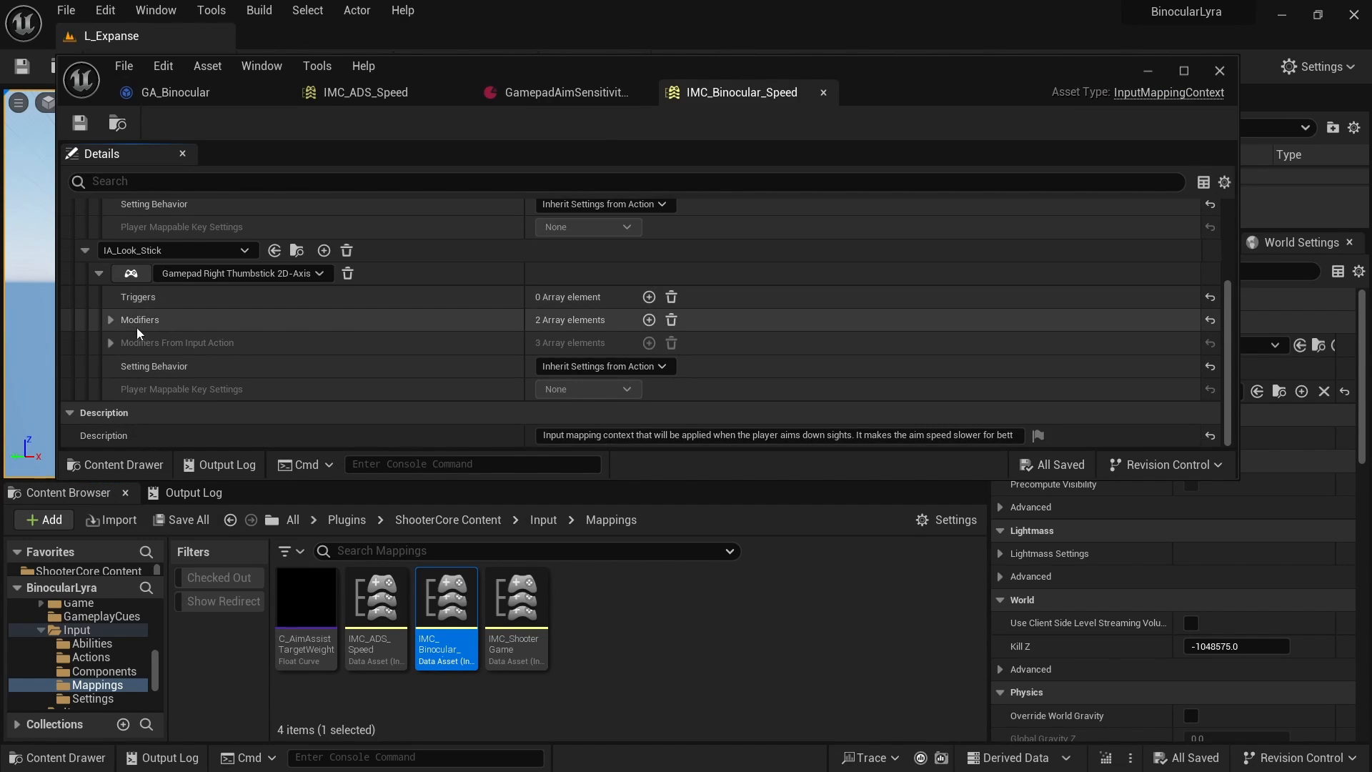
click(111, 319)
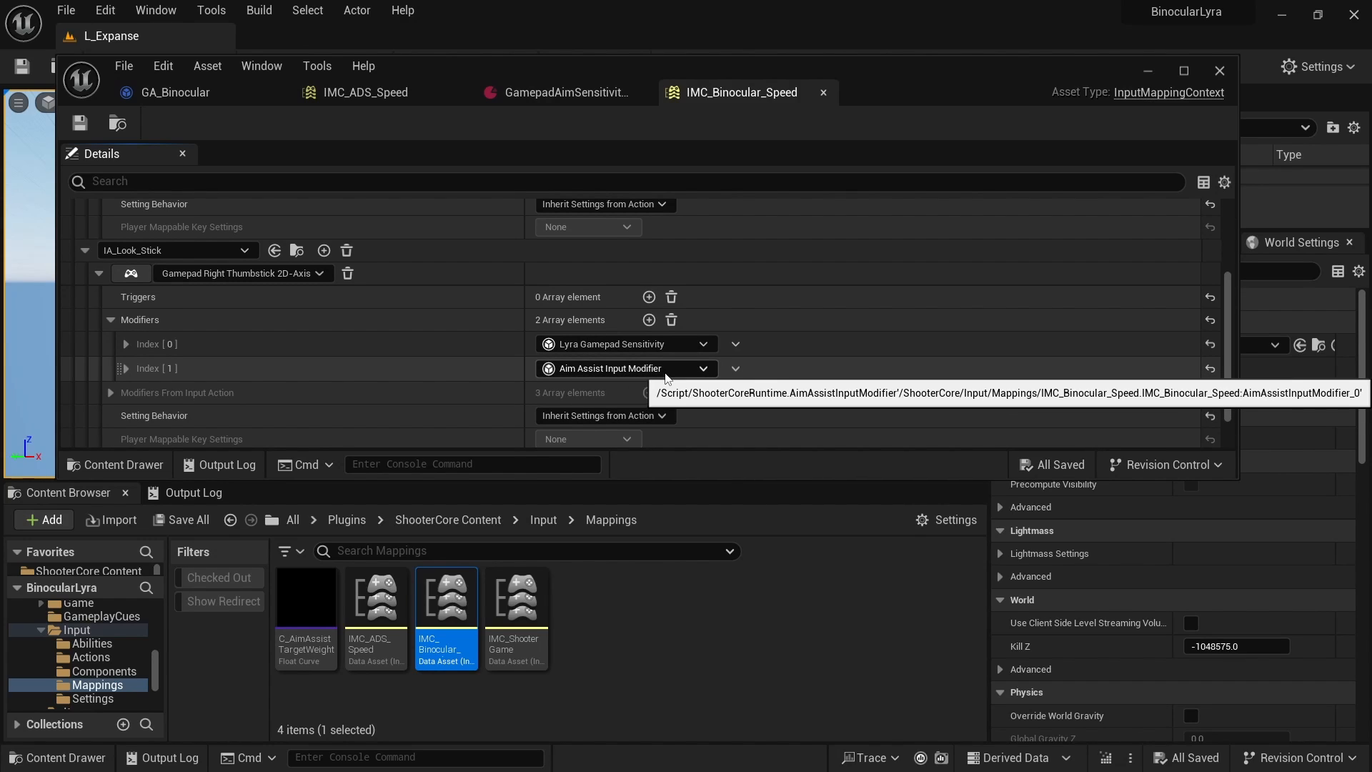
click(735, 369)
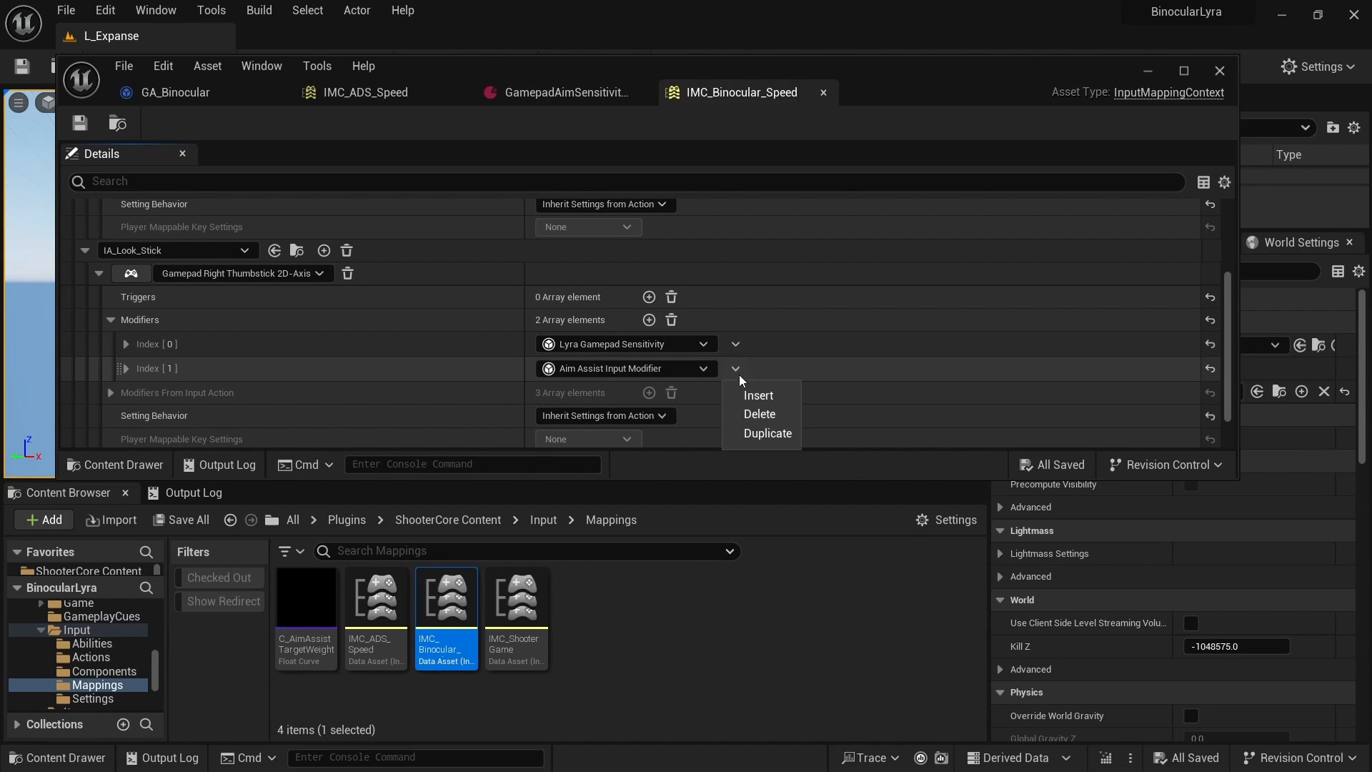
click(761, 416)
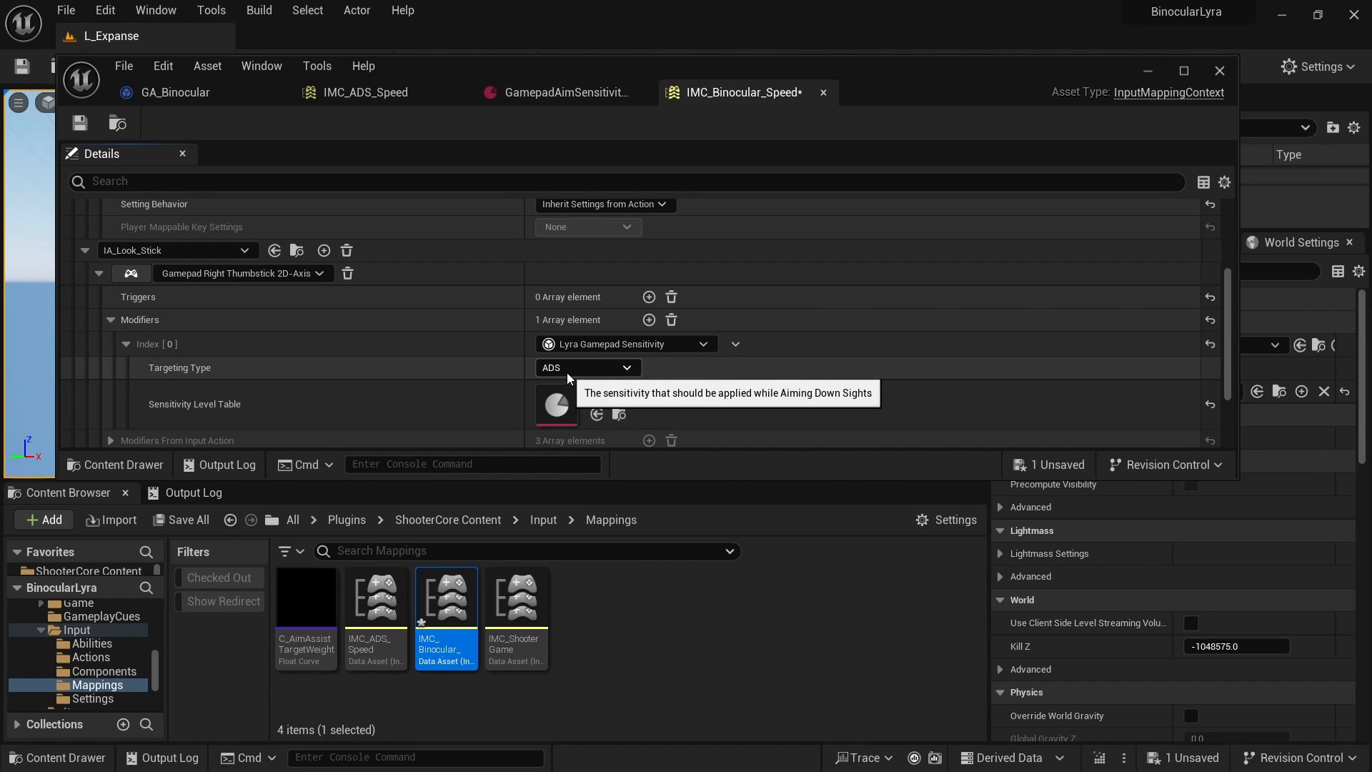
- Locate the GamepadAimSensitivity_Targeting table used by the Lyra Gamepad Sensitivity modifier and duplicate it
scroll(717, 374, down, 3)
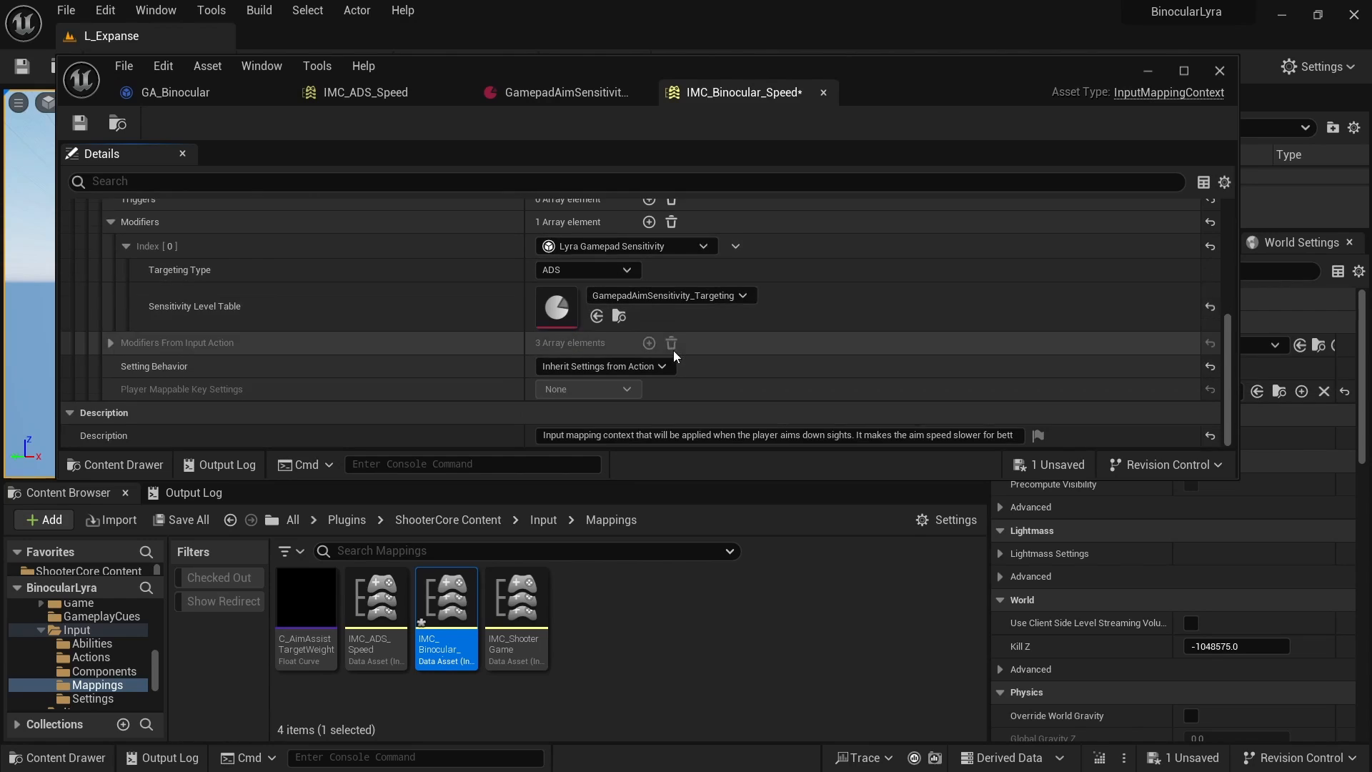
click(620, 318)
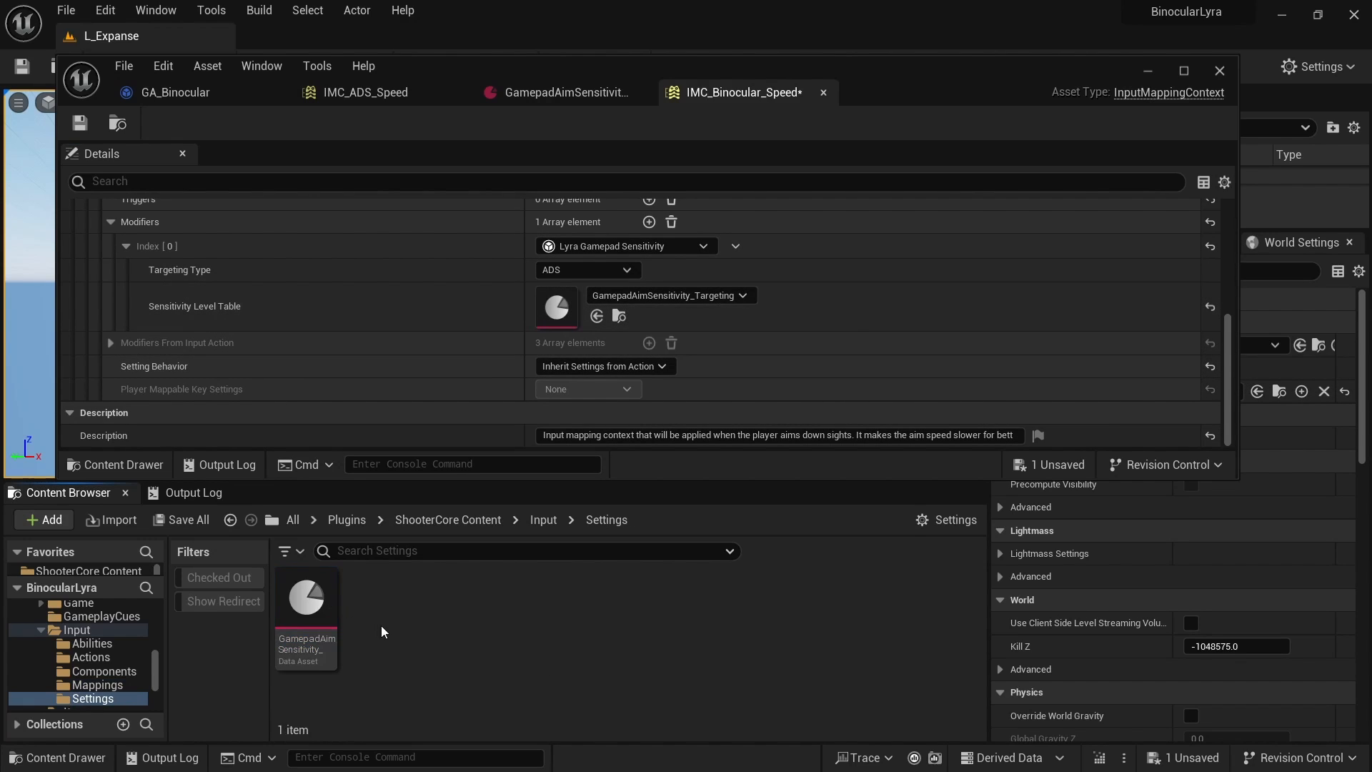
right_click(327, 619)
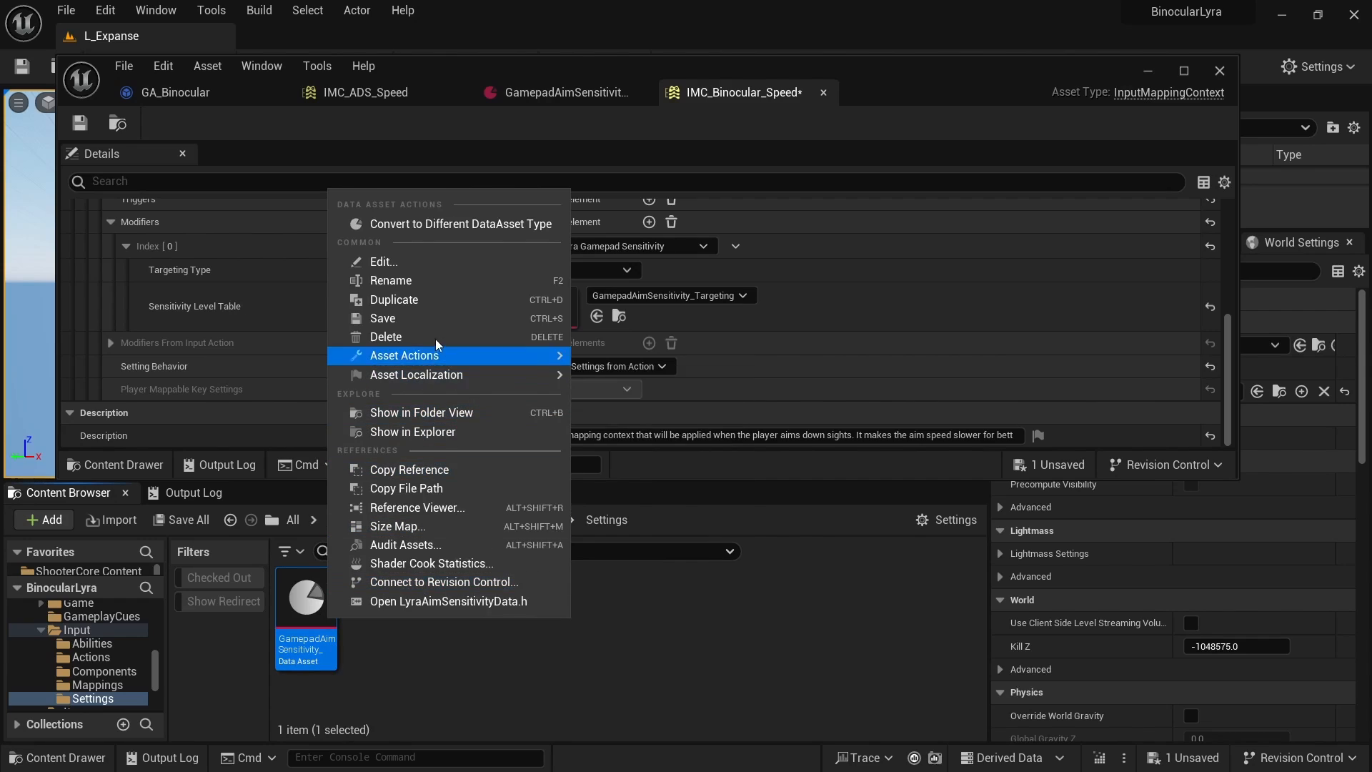
click(394, 301)
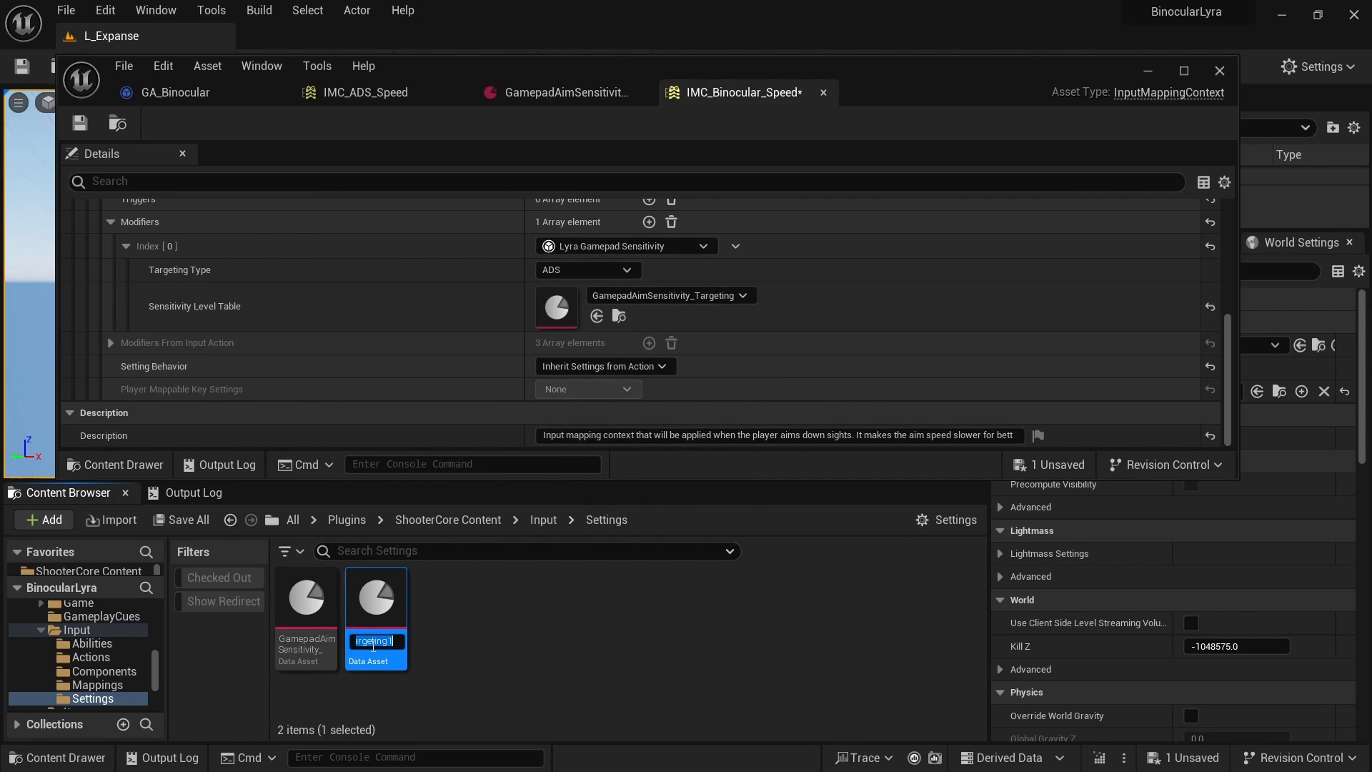
- Rename the duplicated sensitivity table GamepadBinocularAimSensitivity and save it
drag(370, 640, 333, 638)
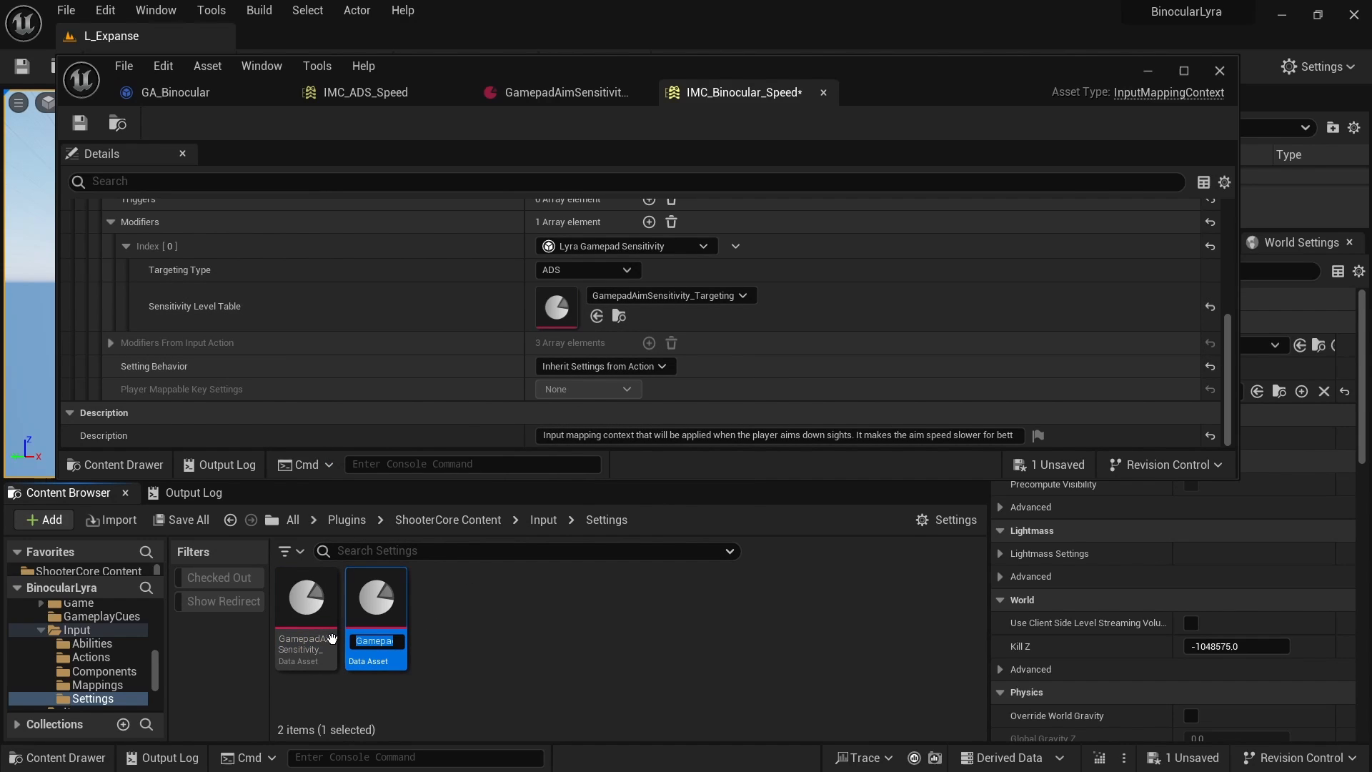
click(386, 640)
key(Right)
key(Right)
key(Right)
key(Right)
key(Right)
key(Right)
key(Left)
key(Left)
key(Left)
key(Left)
text(Binocular)
key(Return)
key(ctrl+s)
- Open the GamepadBinocularAimSensitivity table and examine all levels of its sensitivity map
double_click(374, 604)
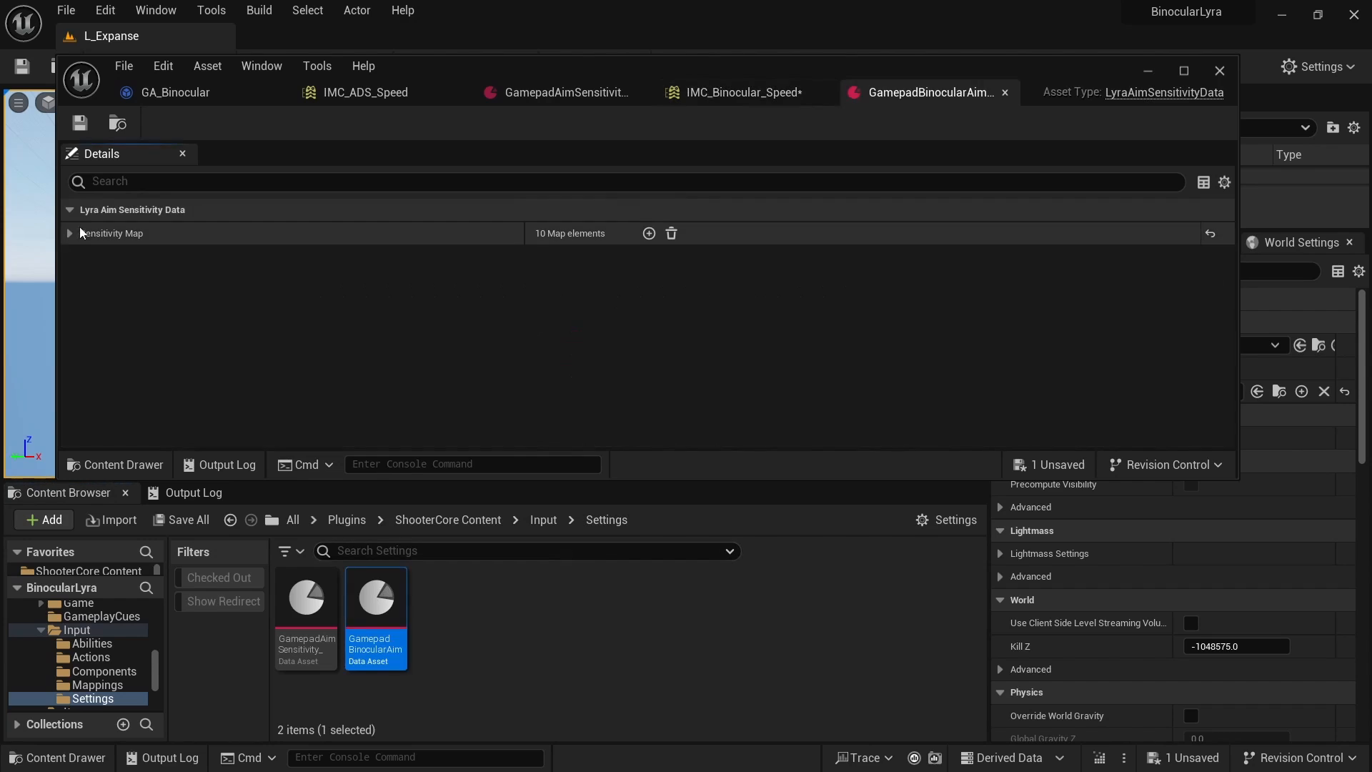
click(71, 233)
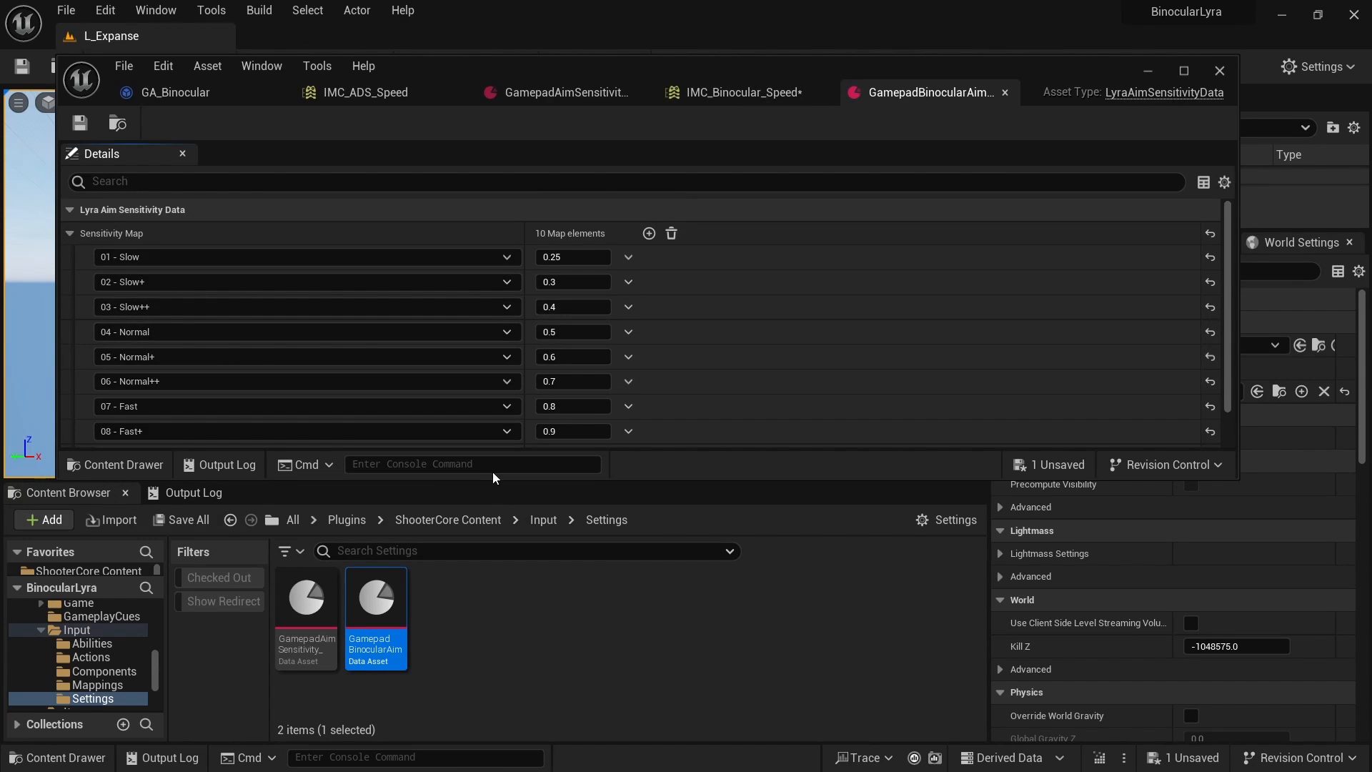
drag(494, 477, 494, 645)
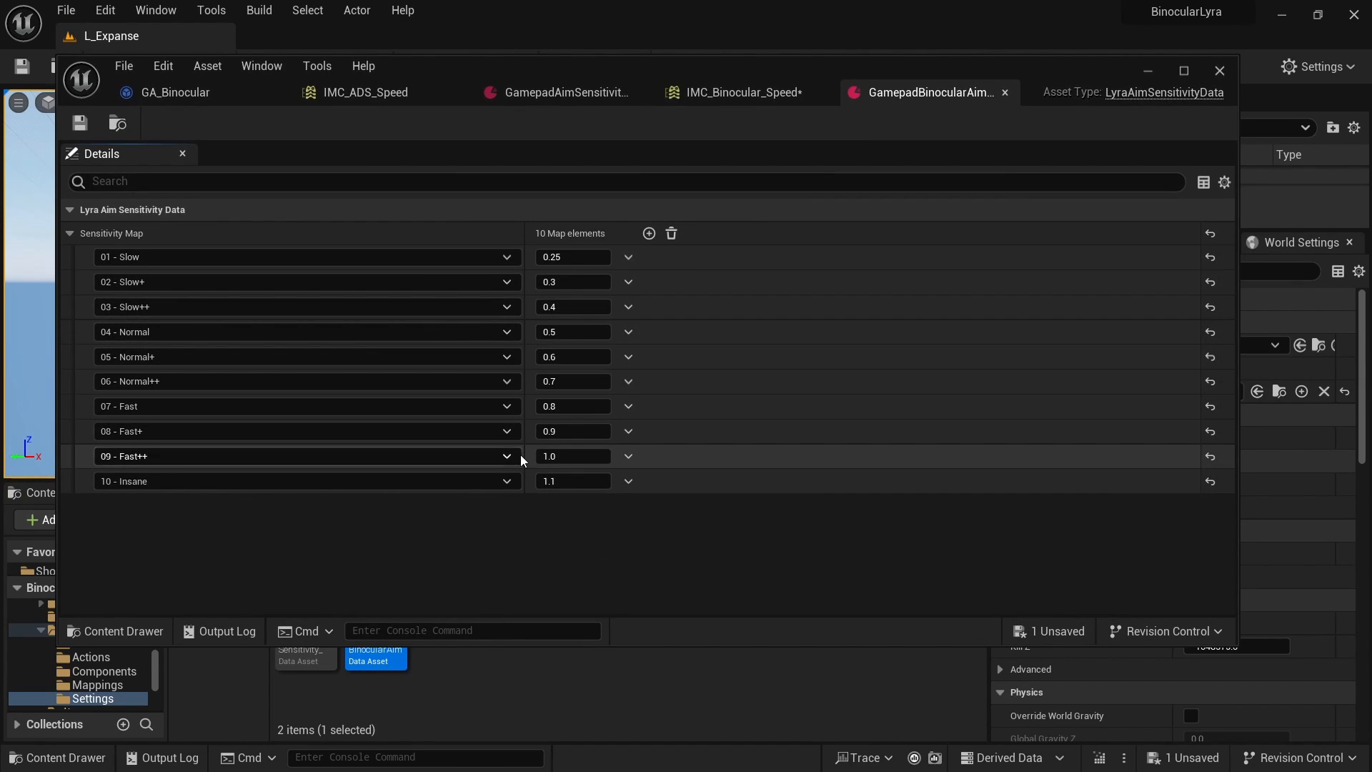
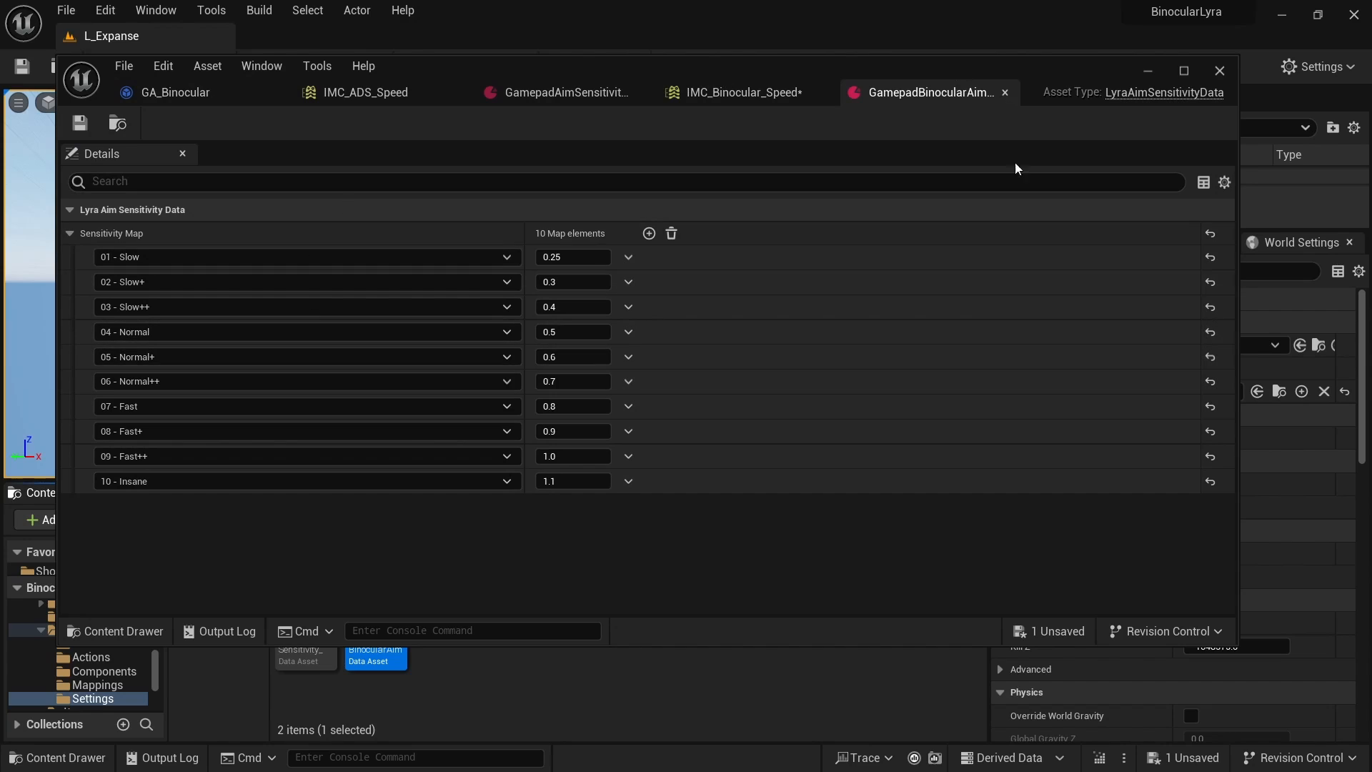
- Assign GamepadBinocularAimSensitivity as the sensitivity level table of the IA_Look_Stick mapping's modifier in IMC_Binocular_Speed
drag(967, 166, 979, 161)
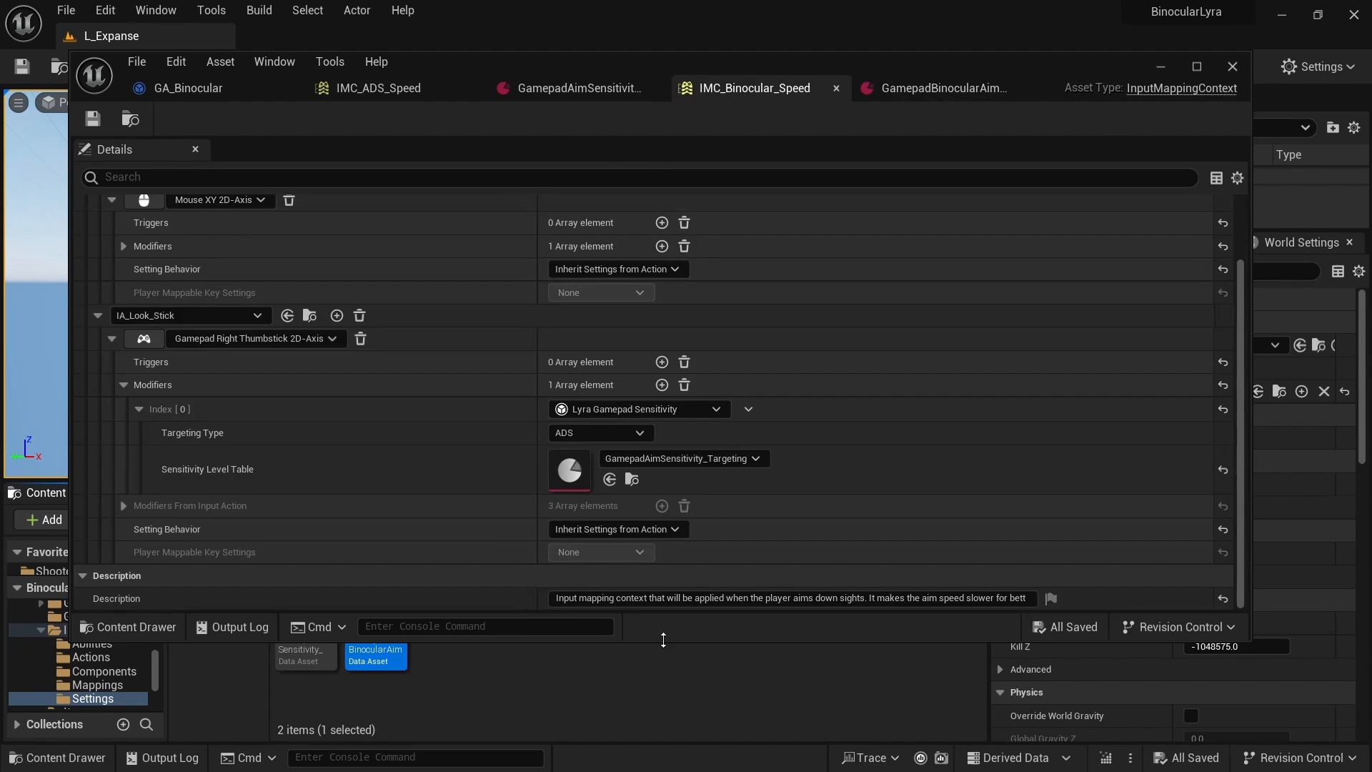
drag(662, 641, 673, 537)
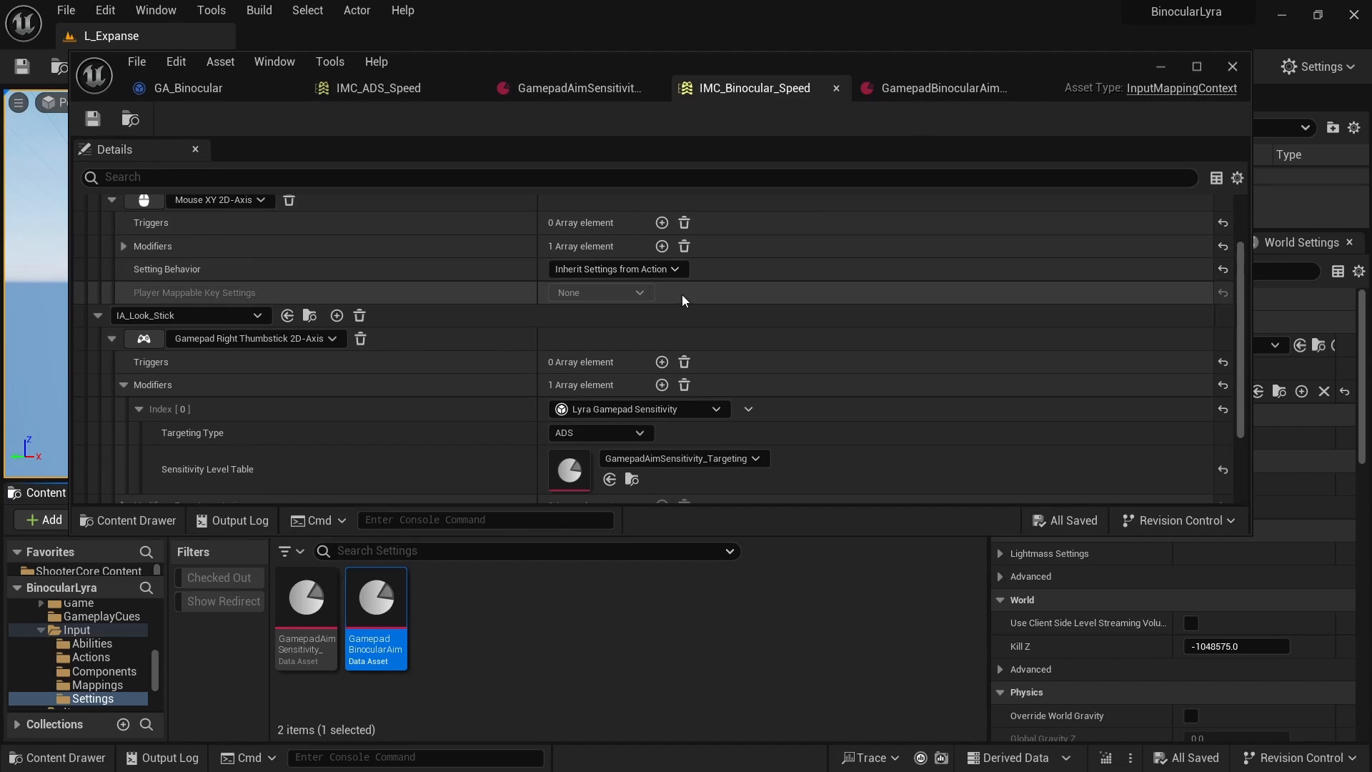
scroll(783, 264, down, 3)
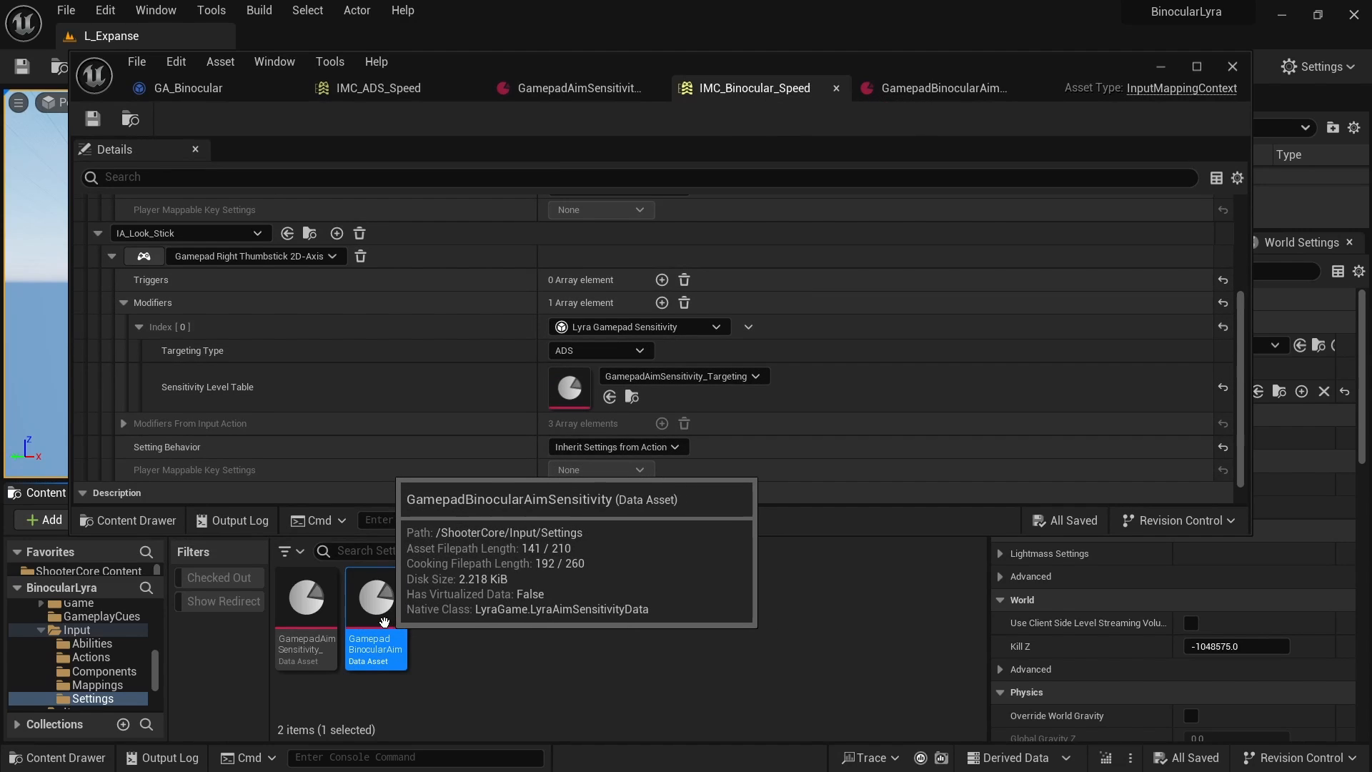
drag(376, 607, 570, 388)
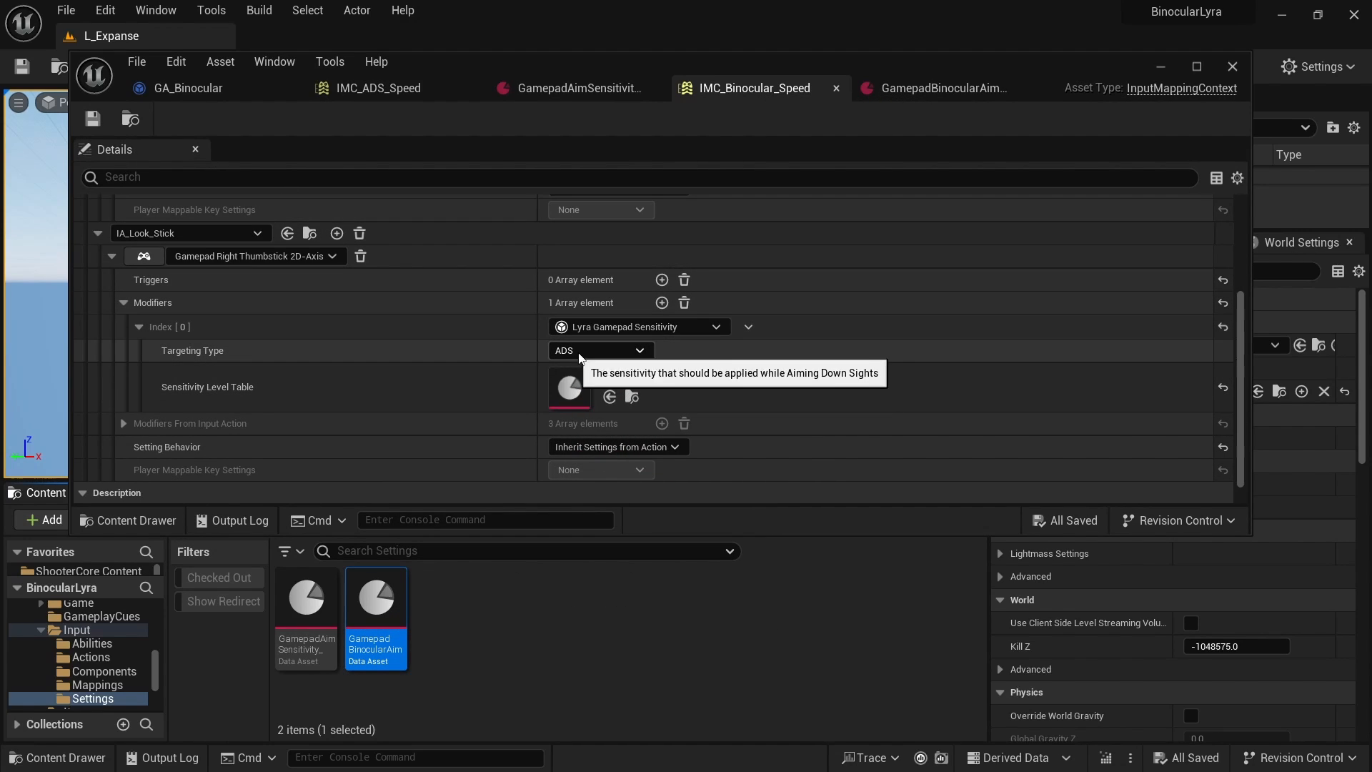
- Examine the Targeting Type options of the IA_Look_Stick mapping's Lyra Gamepad Sensitivity modifier, then review the mappings above it
click(611, 350)
click(693, 350)
click(605, 353)
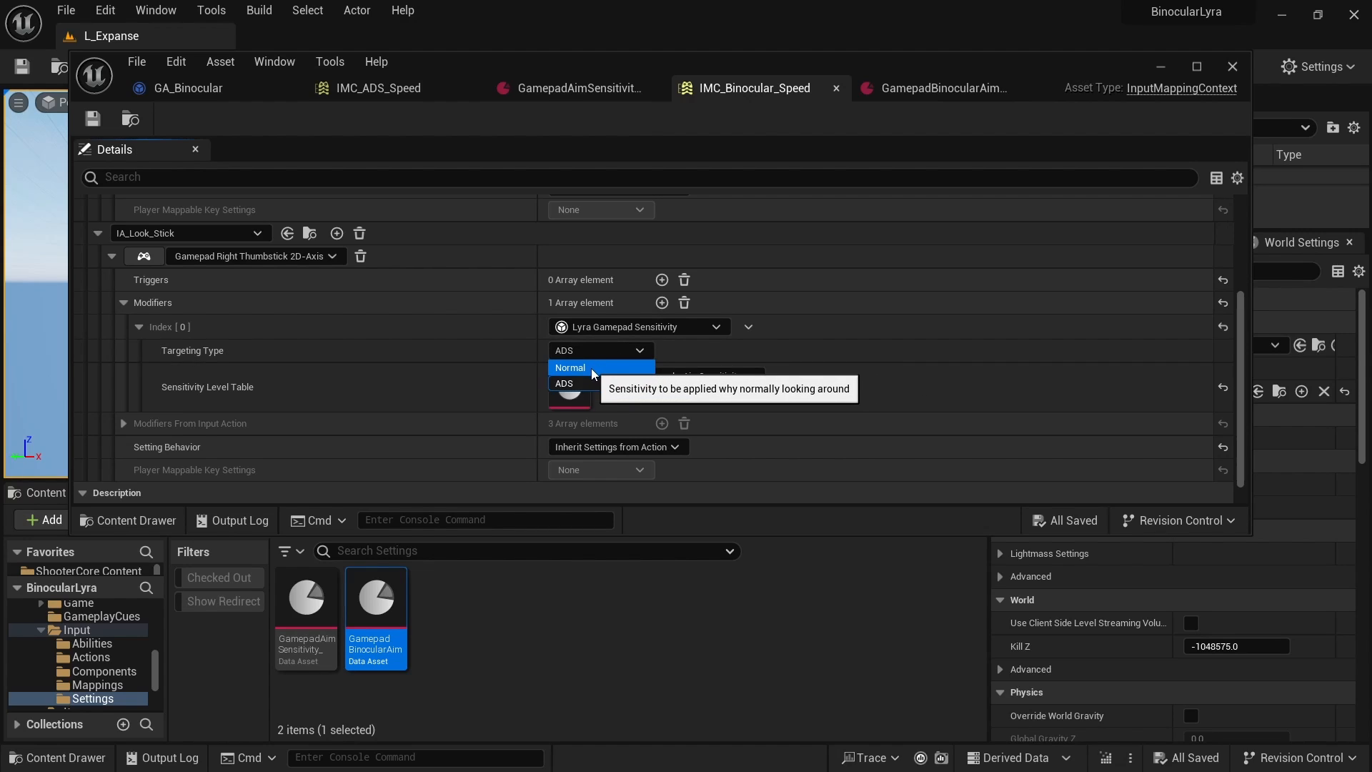
click(680, 350)
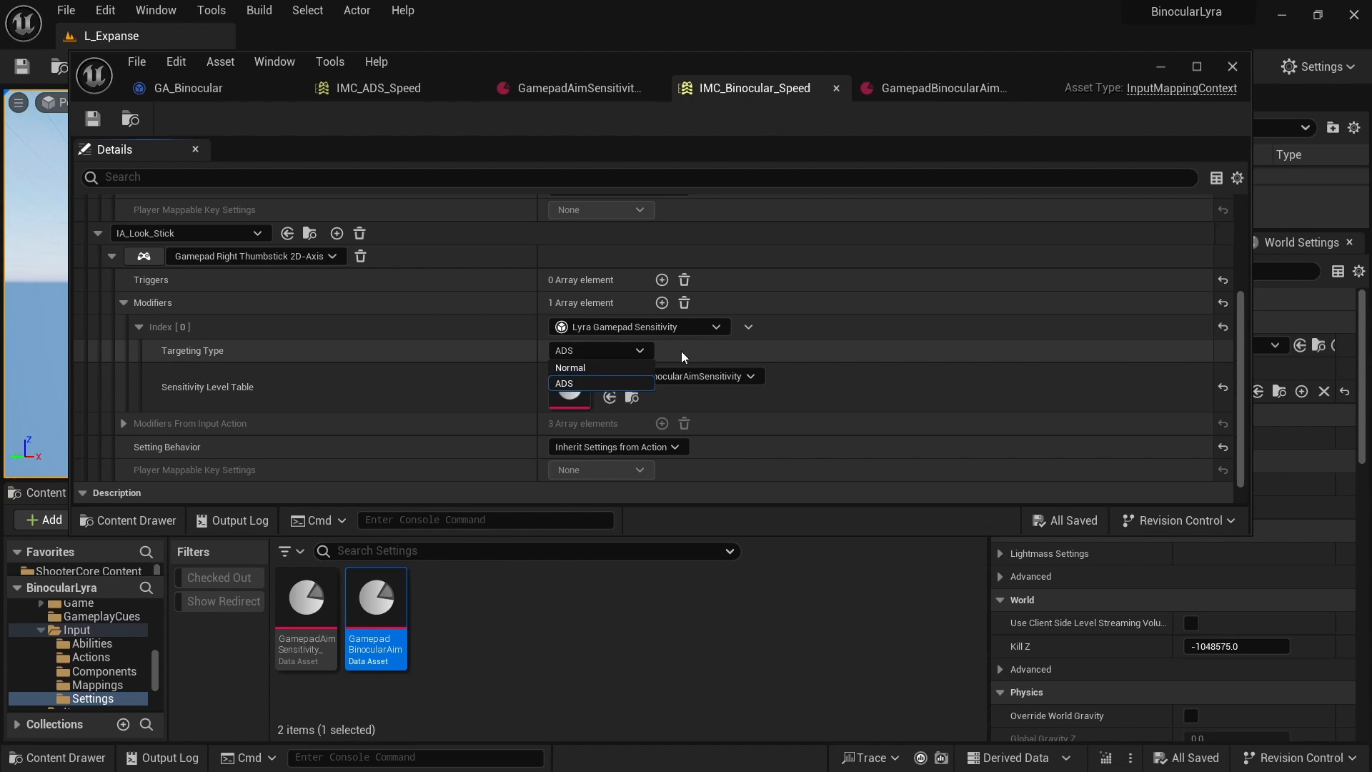
click(586, 354)
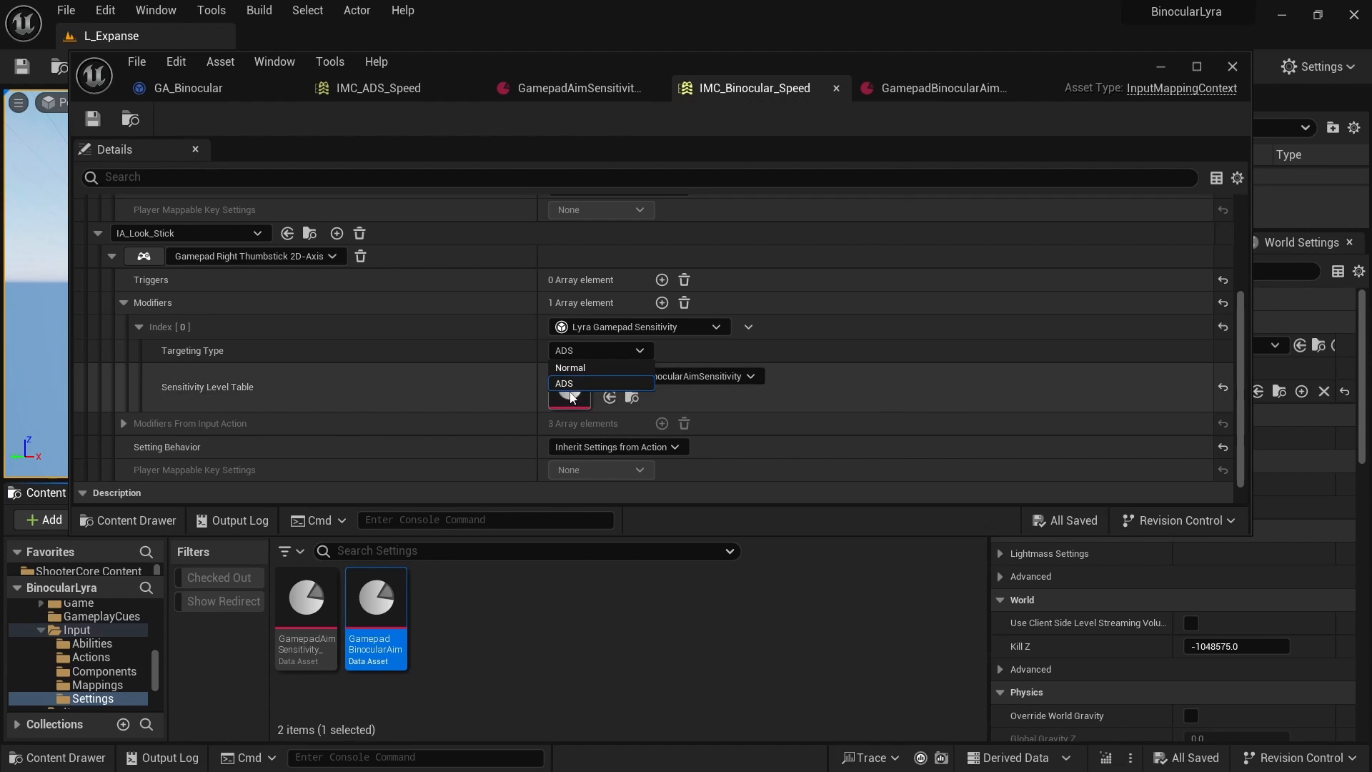
click(738, 353)
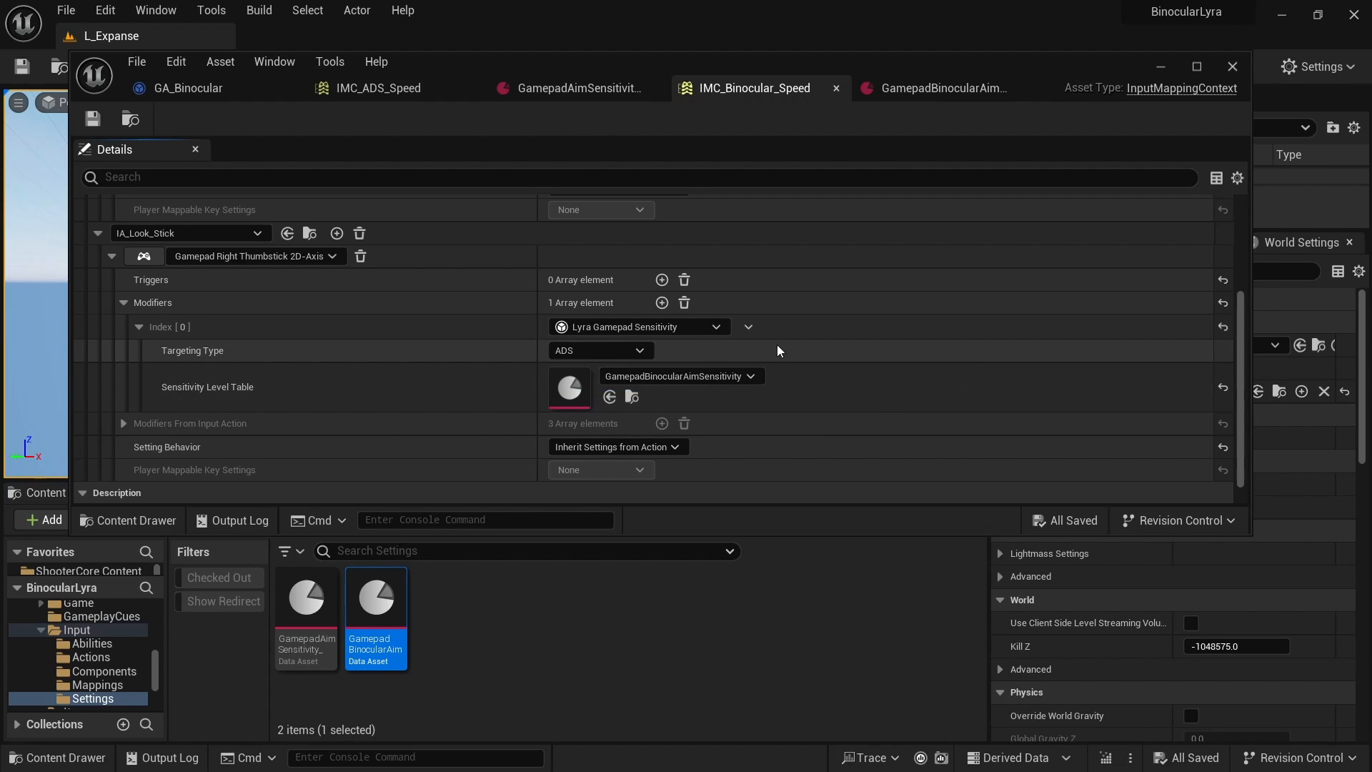
scroll(867, 422, up, 3)
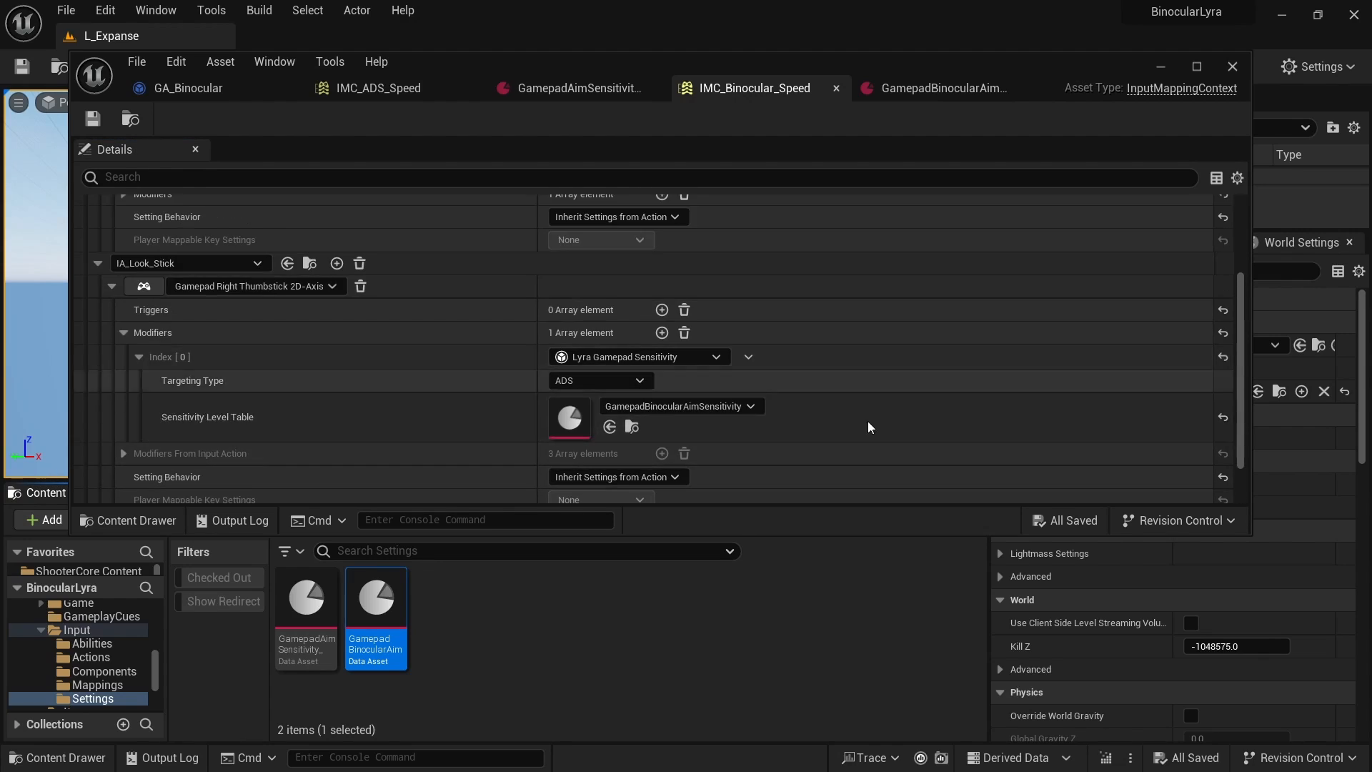
scroll(745, 264, up, 2)
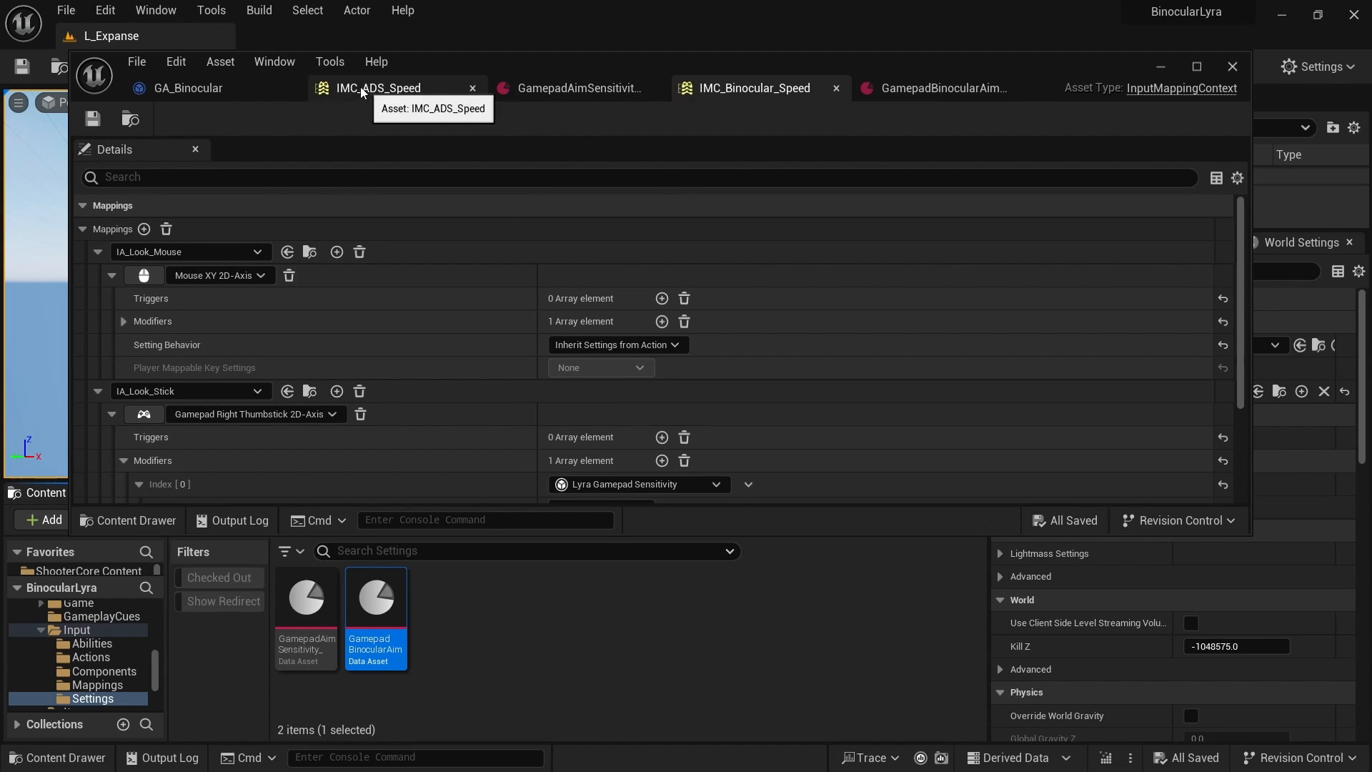
- Close the IMC_Binocular_Speed, IMC_ADS_Speed and both gamepad aim sensitivity assets and return to the GA_Binocular graph
click(836, 87)
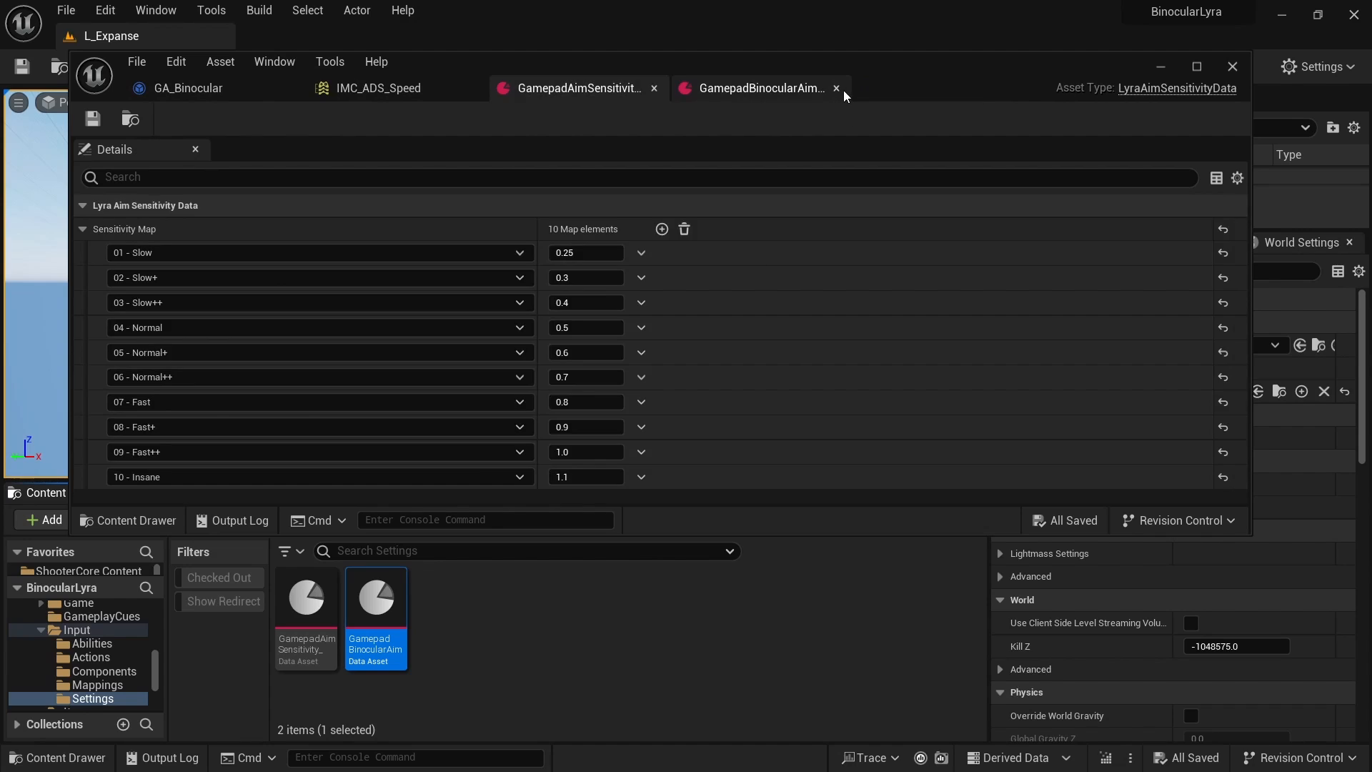
click(843, 90)
click(666, 91)
click(475, 88)
- Set the Add Mapping Context node's Mapping Context to IMC_Binocular_Speed in GA_Binocular, then compile and save the blueprint
scroll(751, 325, down, 3)
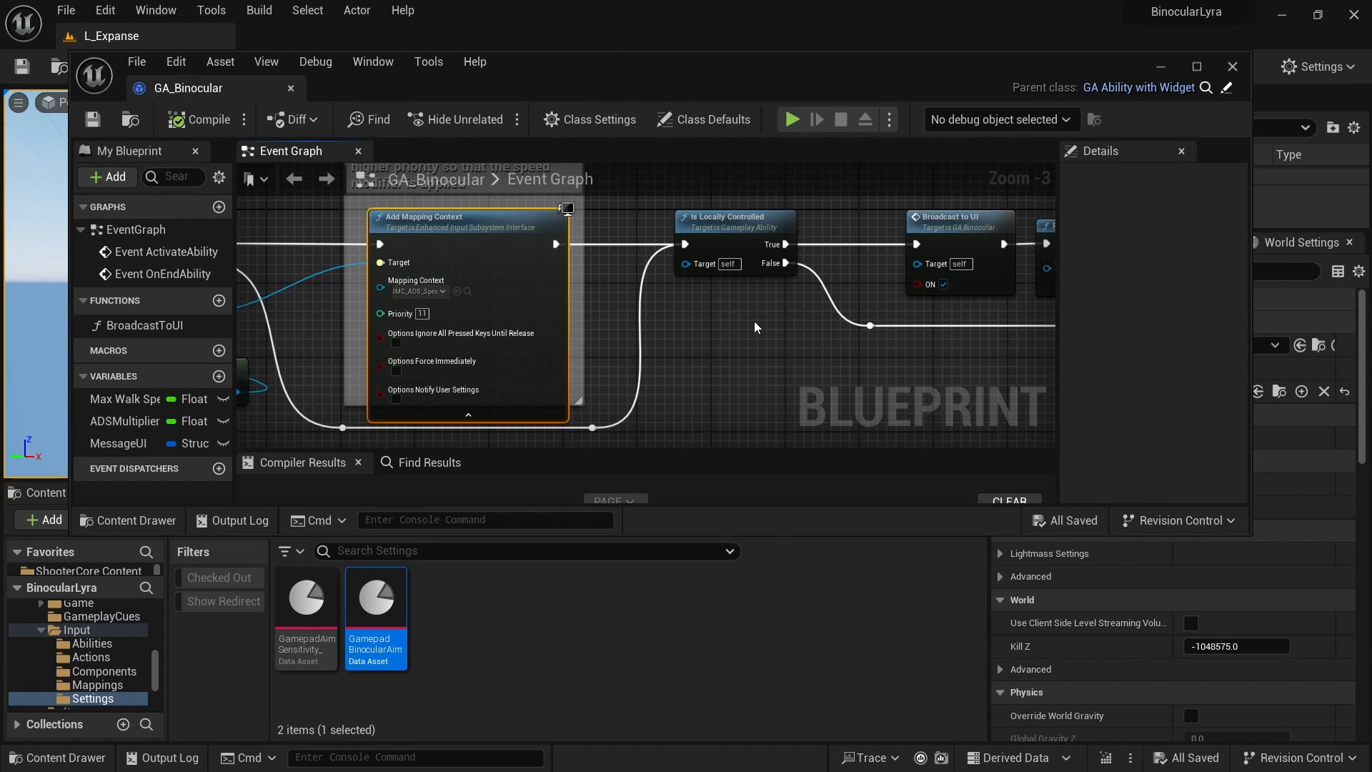
right_drag(705, 342, 1041, 370)
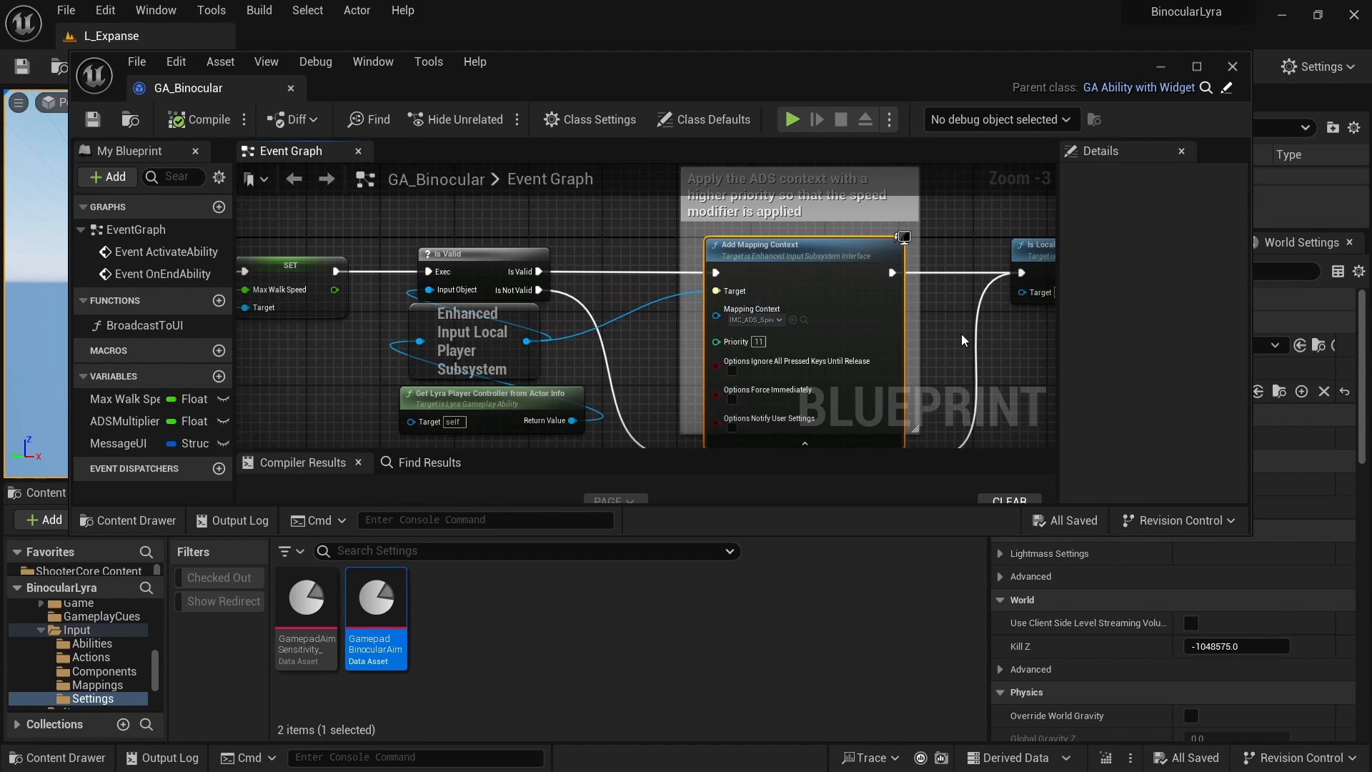
right_drag(925, 324, 649, 319)
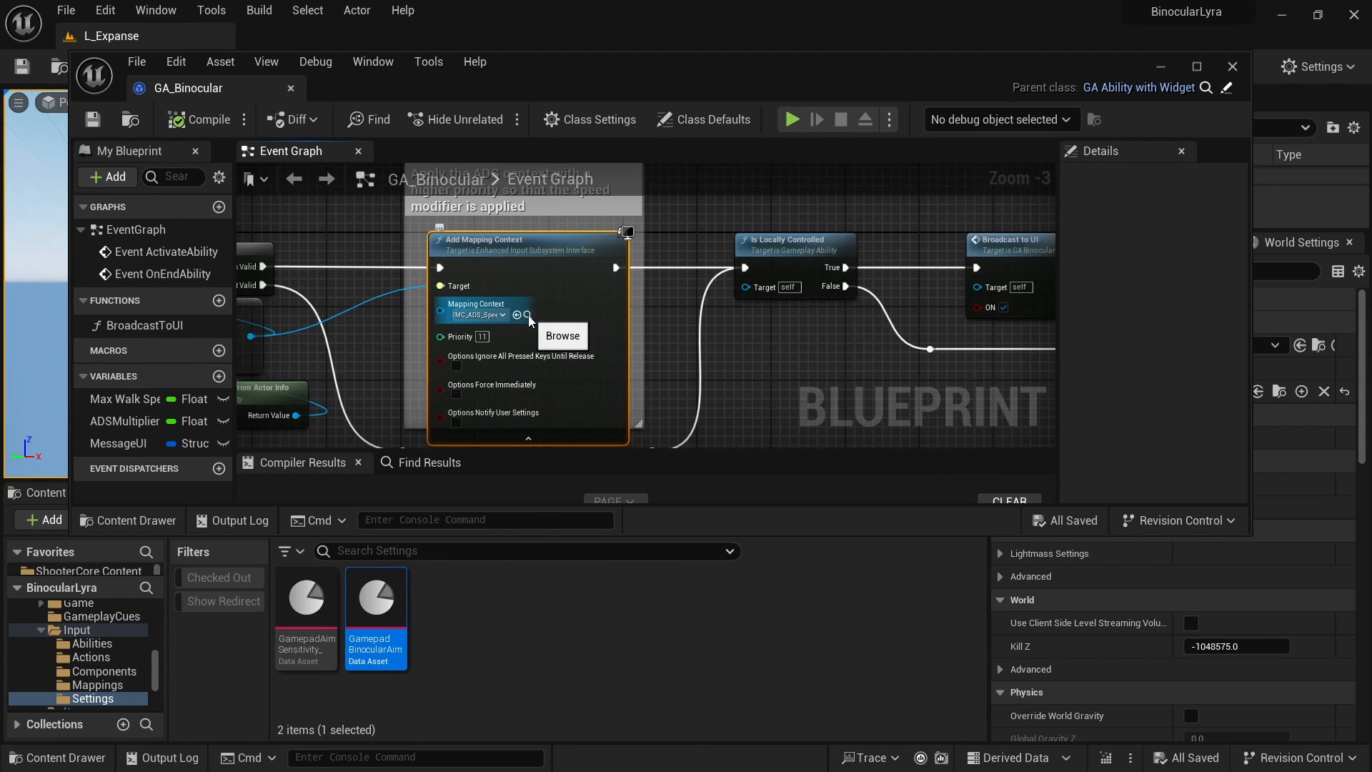
click(528, 315)
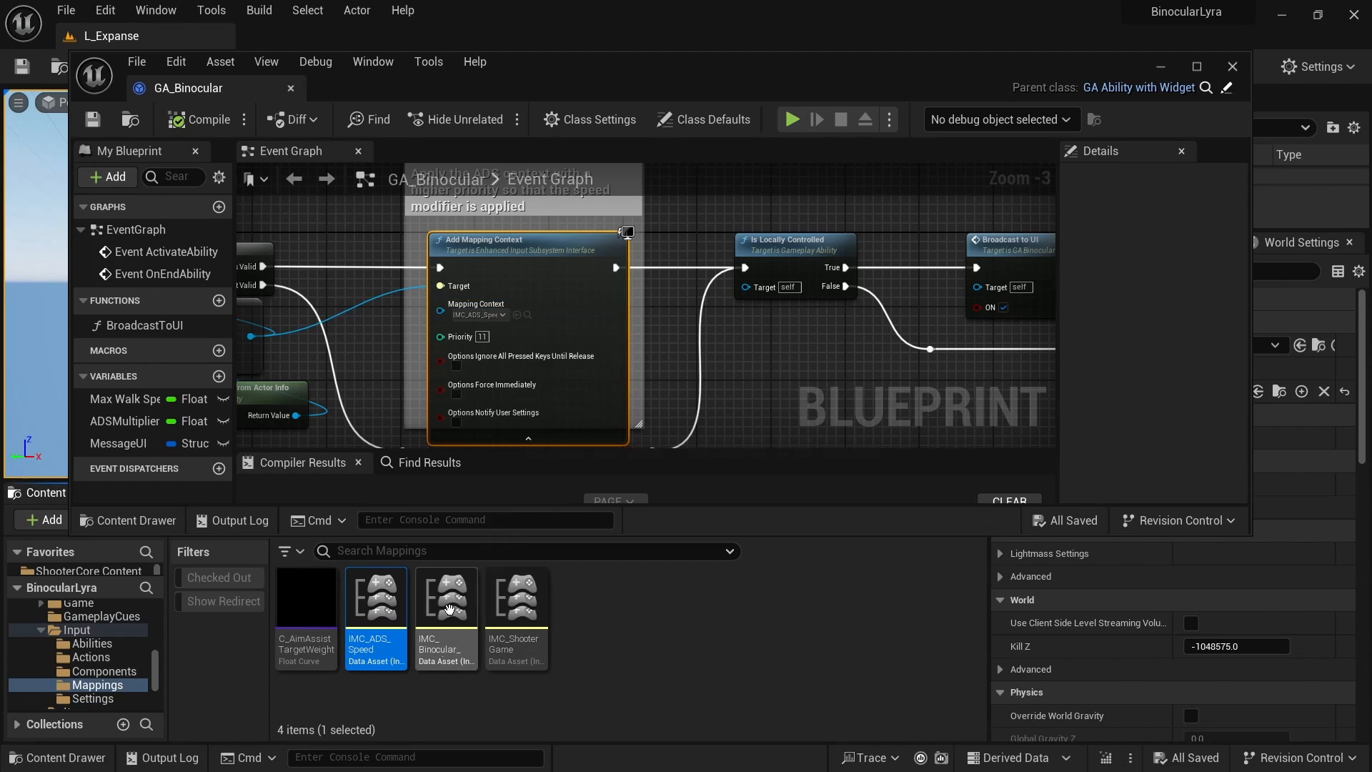
drag(453, 622, 477, 314)
click(193, 120)
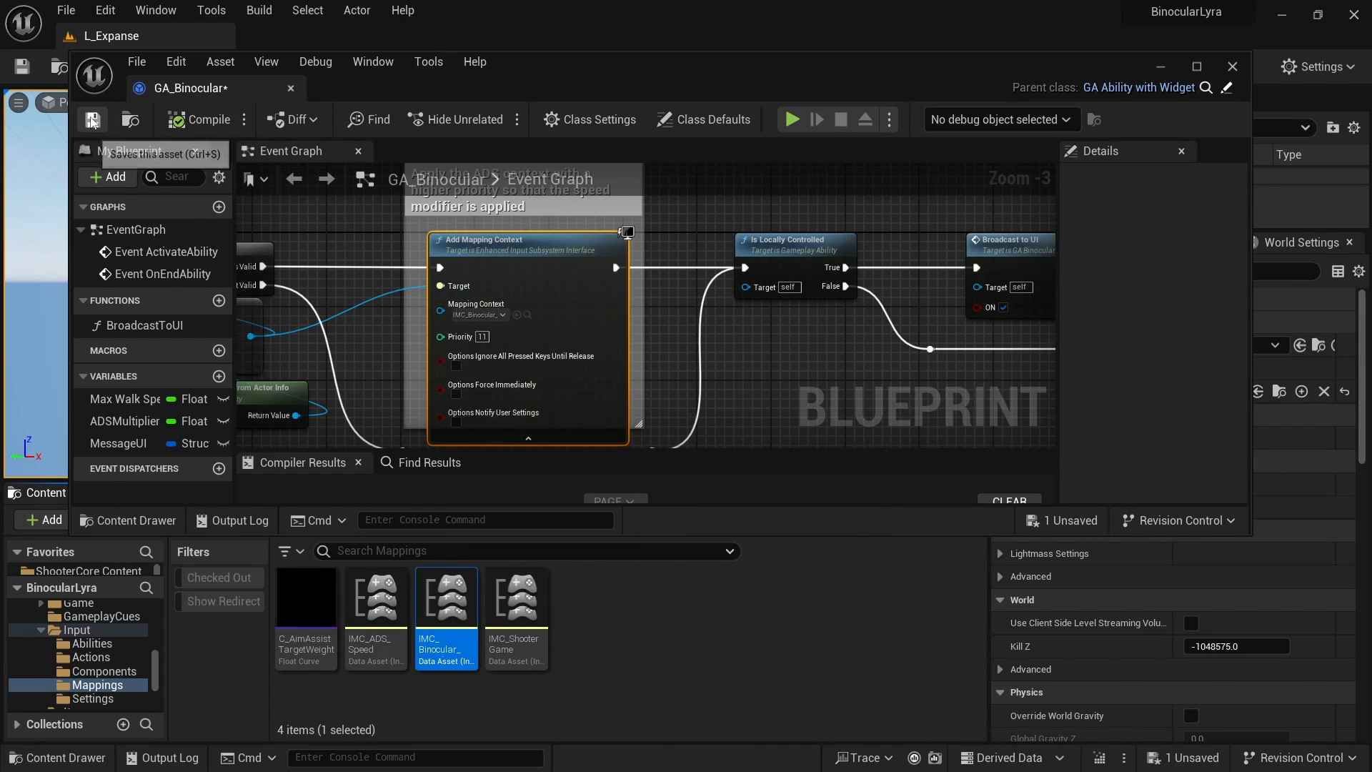
click(93, 119)
- Examine the Is Locally Controlled branch and the contents of the Broadcast to UI function, including its message struct and channel
right_drag(738, 330, 349, 376)
click(437, 289)
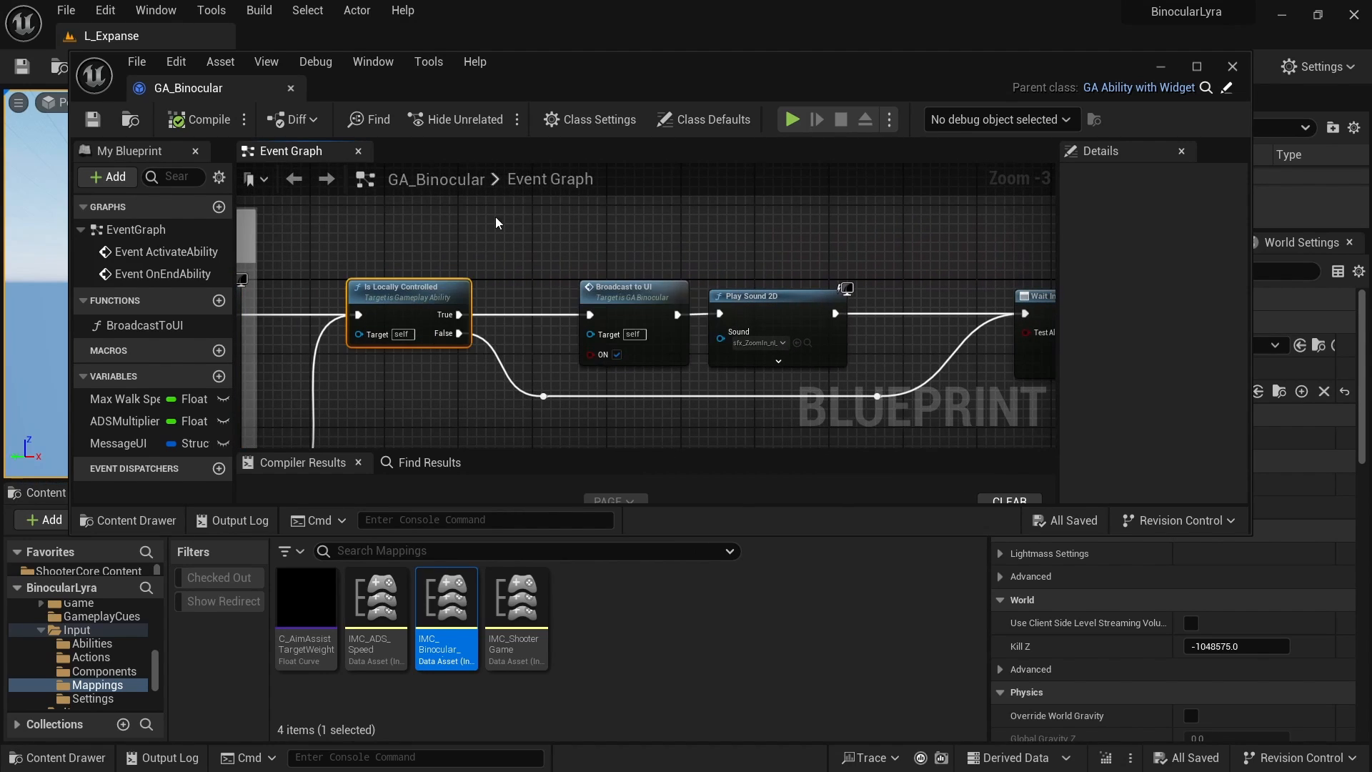
click(431, 287)
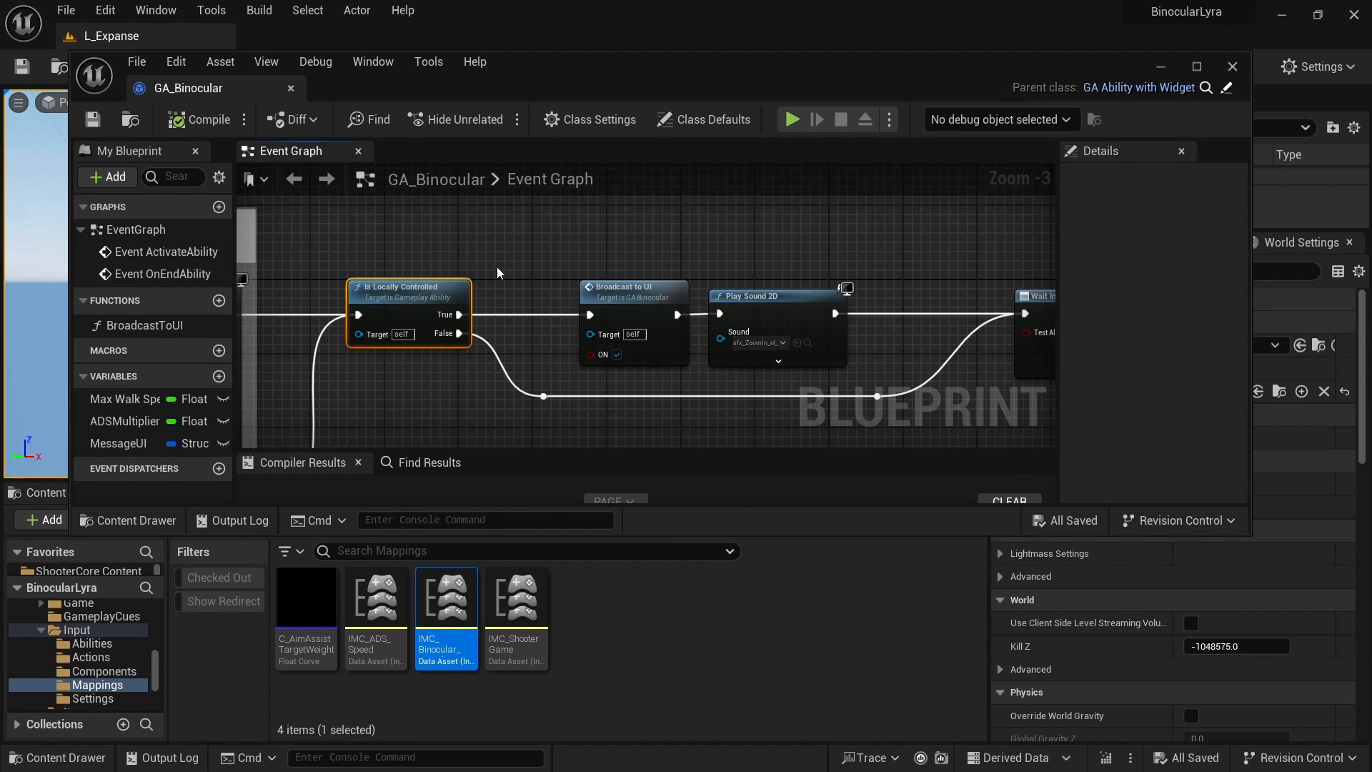
click(629, 296)
right_drag(629, 296, 437, 289)
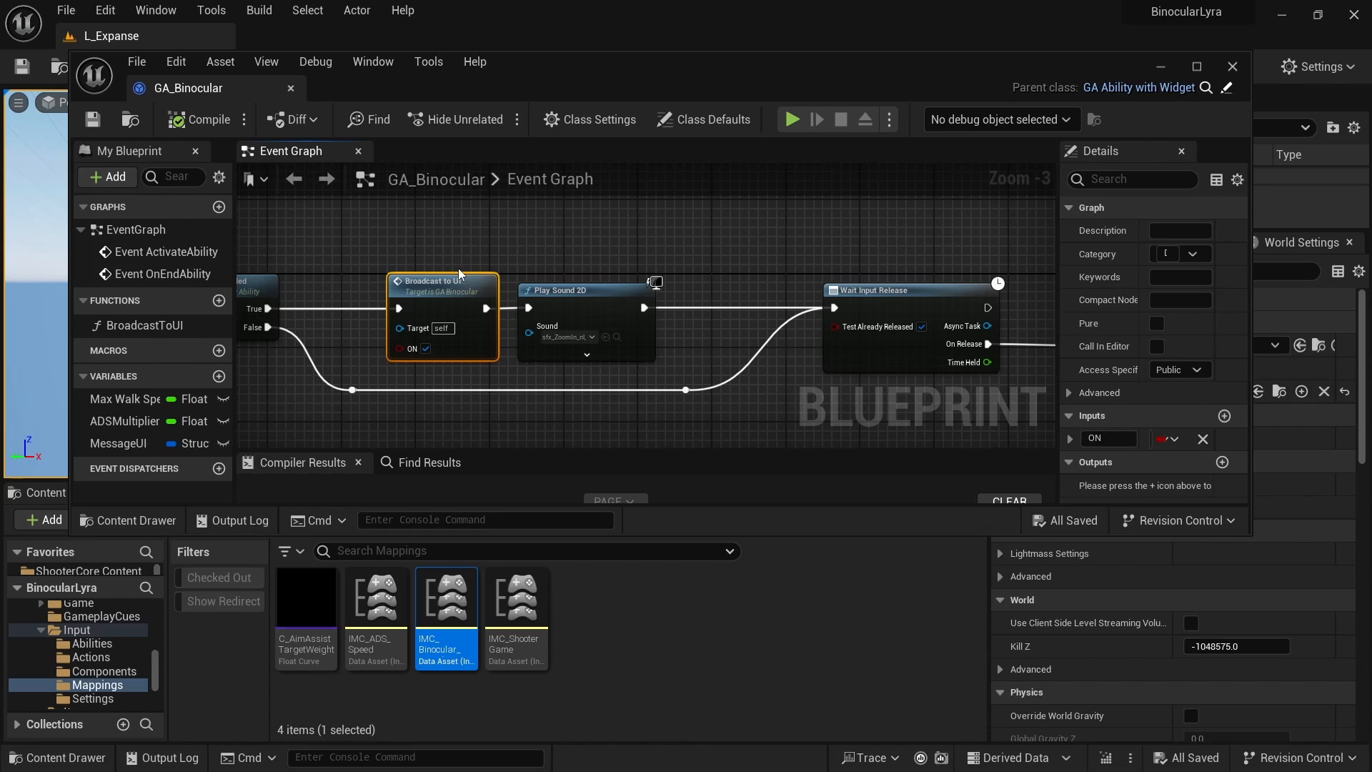
double_click(451, 300)
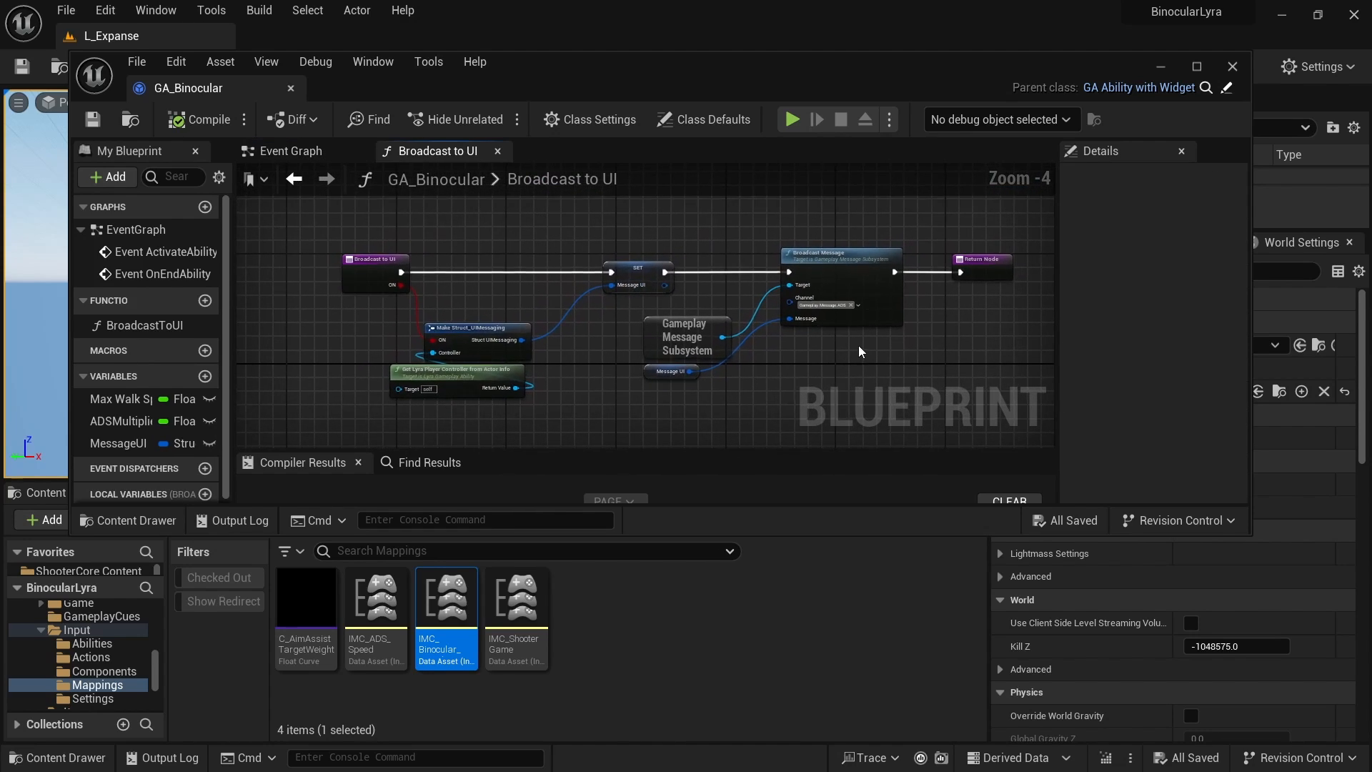
right_drag(833, 349, 683, 332)
scroll(671, 271, up, 4)
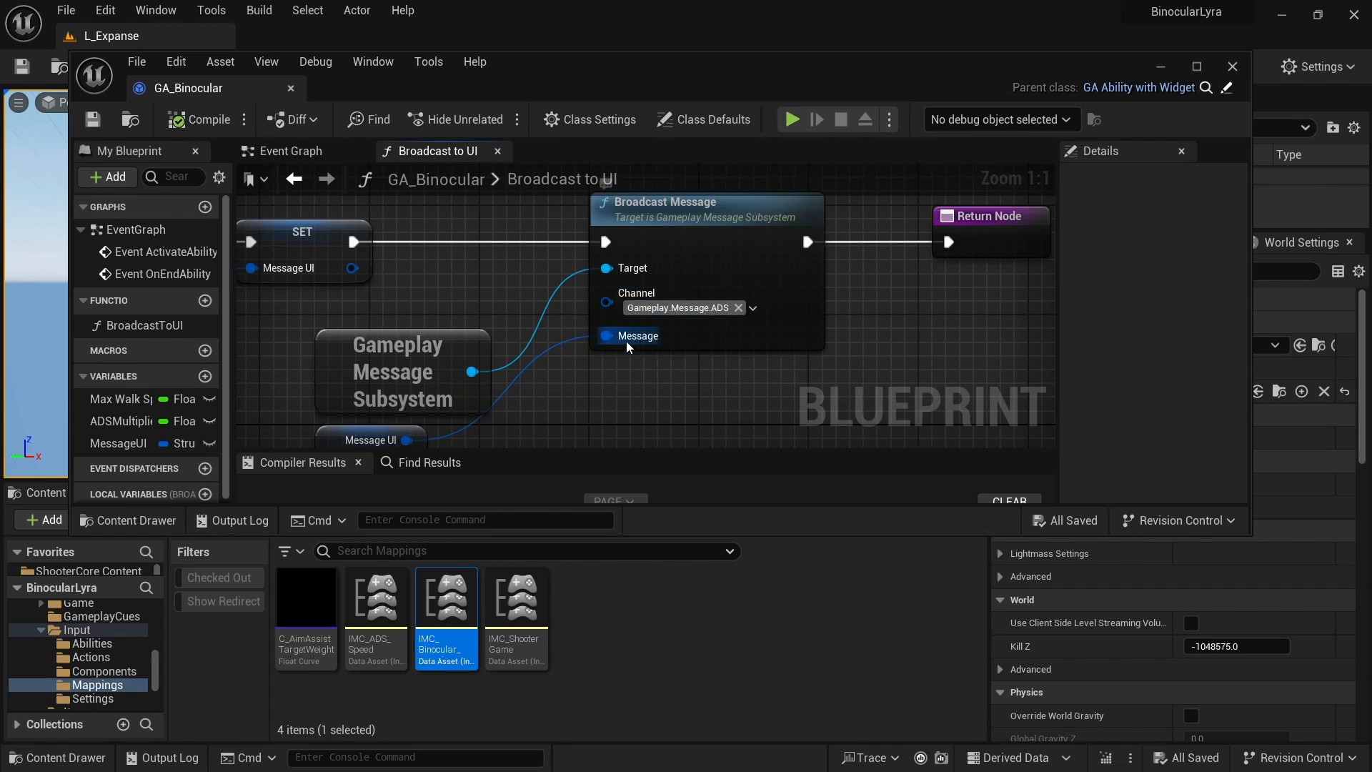
right_drag(606, 380, 886, 383)
right_drag(527, 335, 439, 317)
scroll(567, 299, down, 2)
right_drag(567, 299, 844, 290)
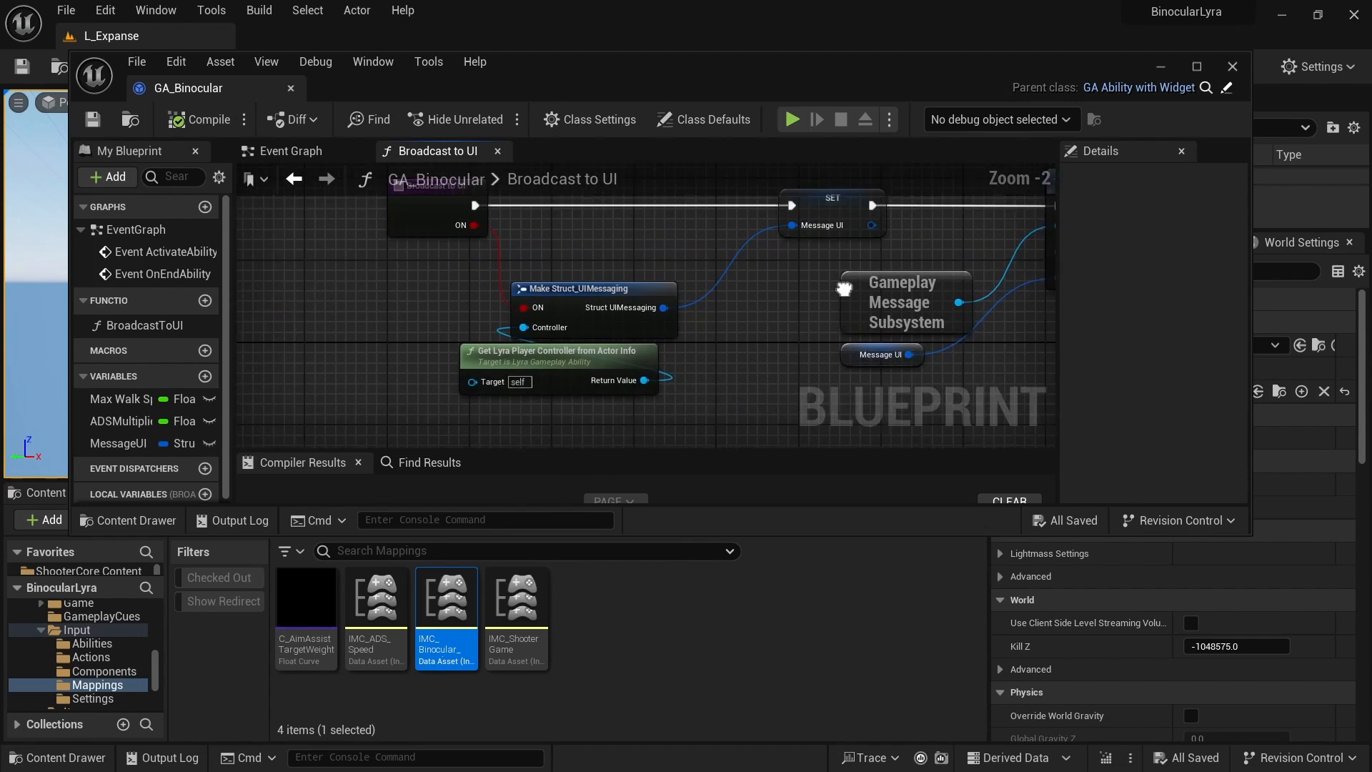
right_drag(483, 328, 419, 352)
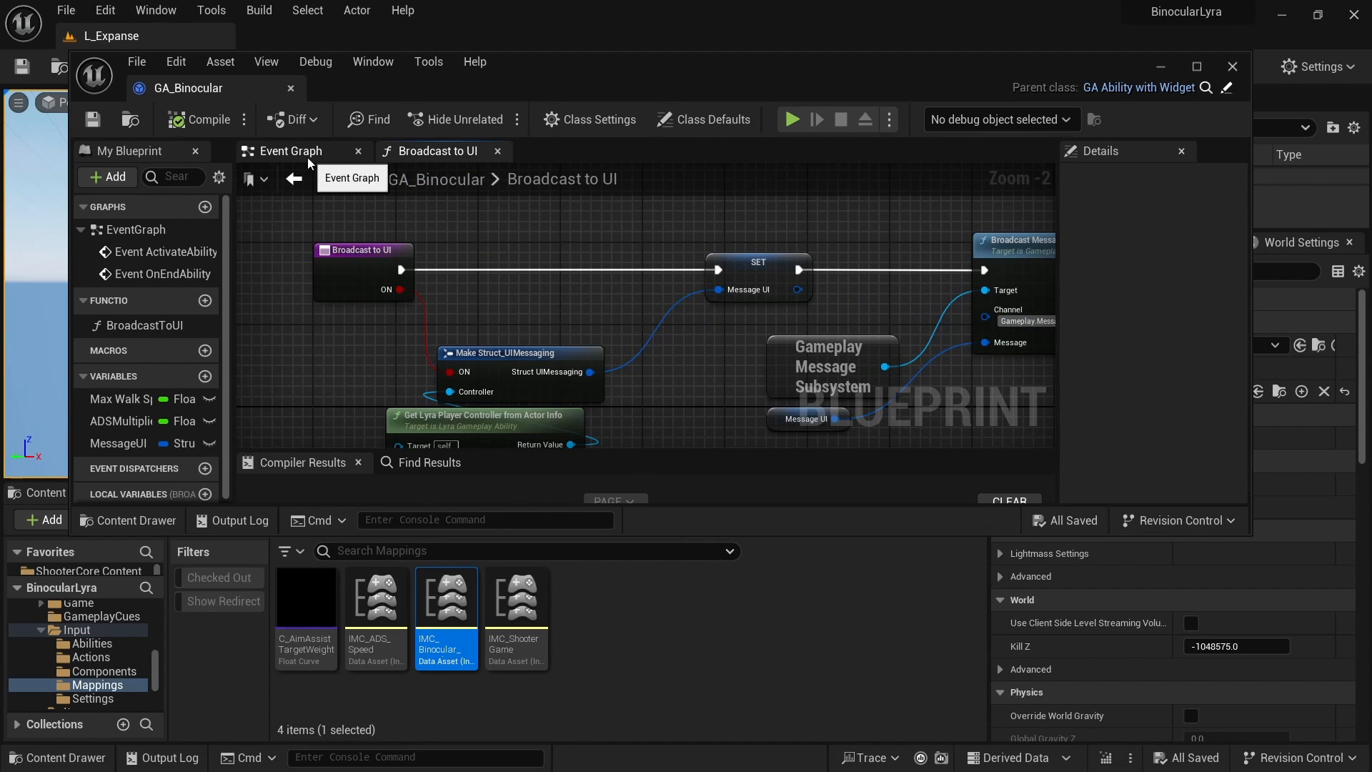
click(301, 155)
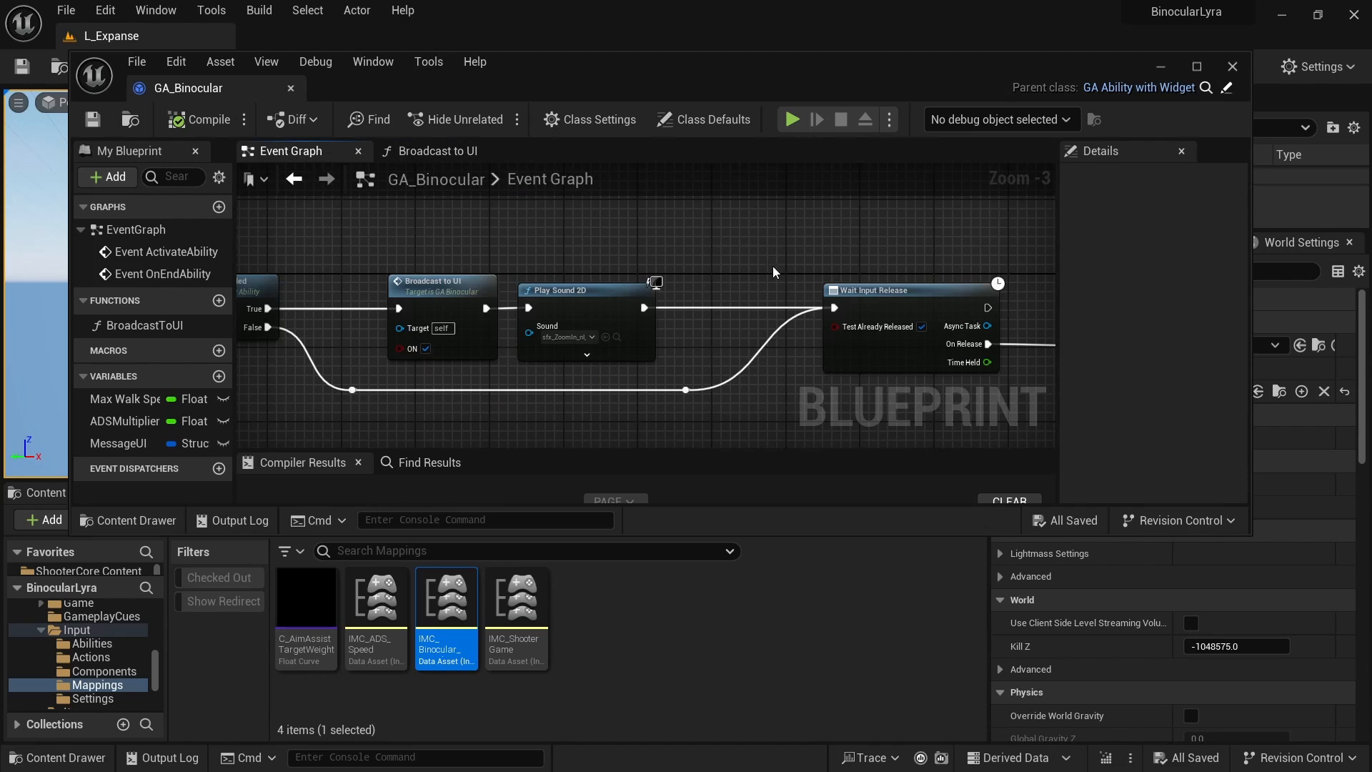
- Examine the input release and End Ability nodes and the Event OnEndAbility chain, including its camera, UI, sound and walk-speed resets
right_drag(674, 250, 495, 248)
click(456, 271)
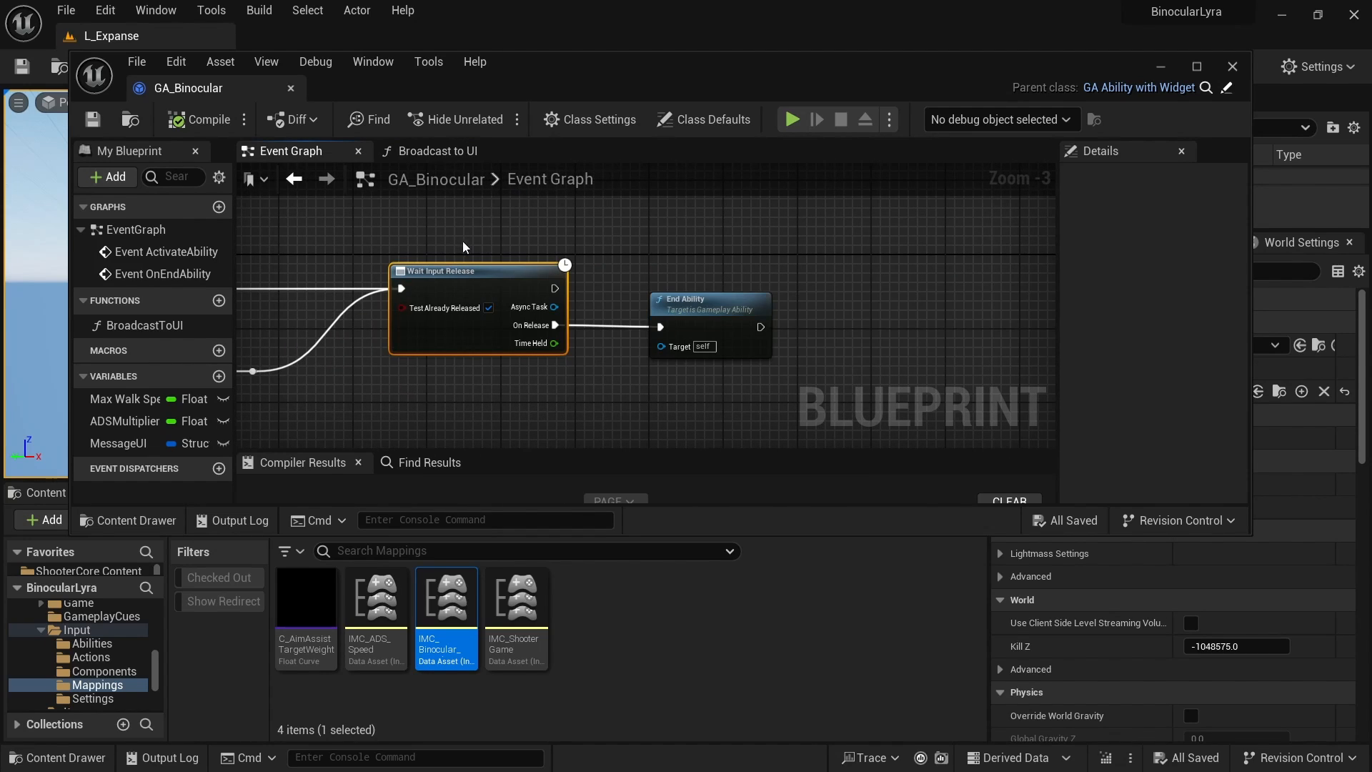
click(704, 313)
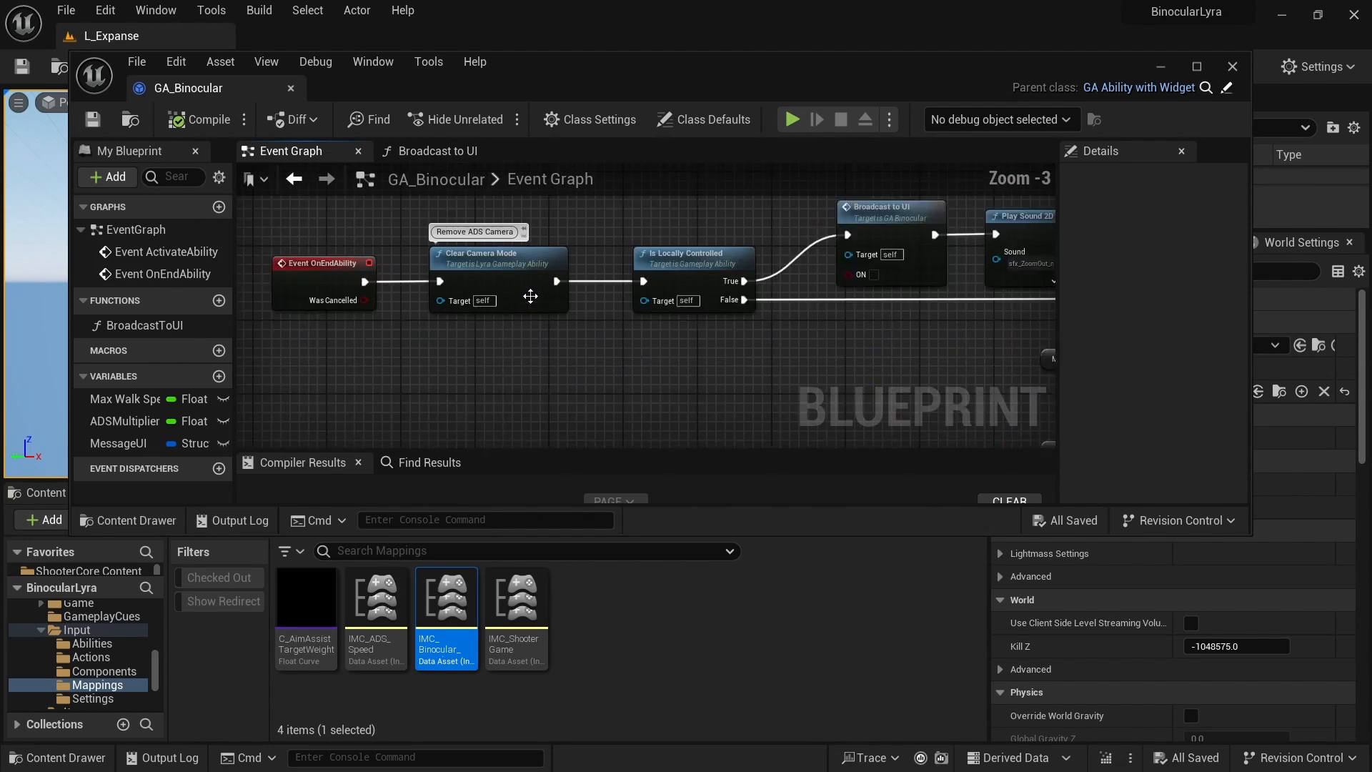
scroll(527, 300, up, 2)
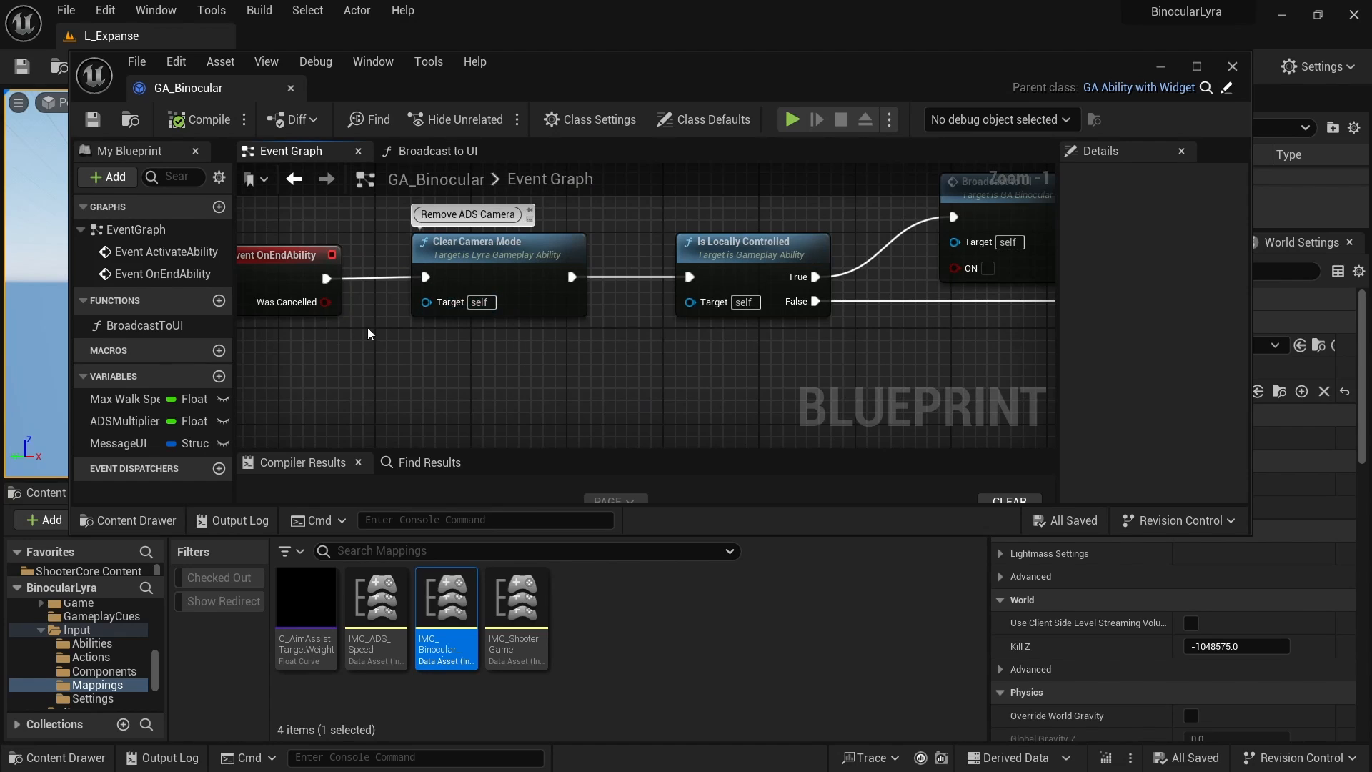
right_drag(367, 329, 344, 387)
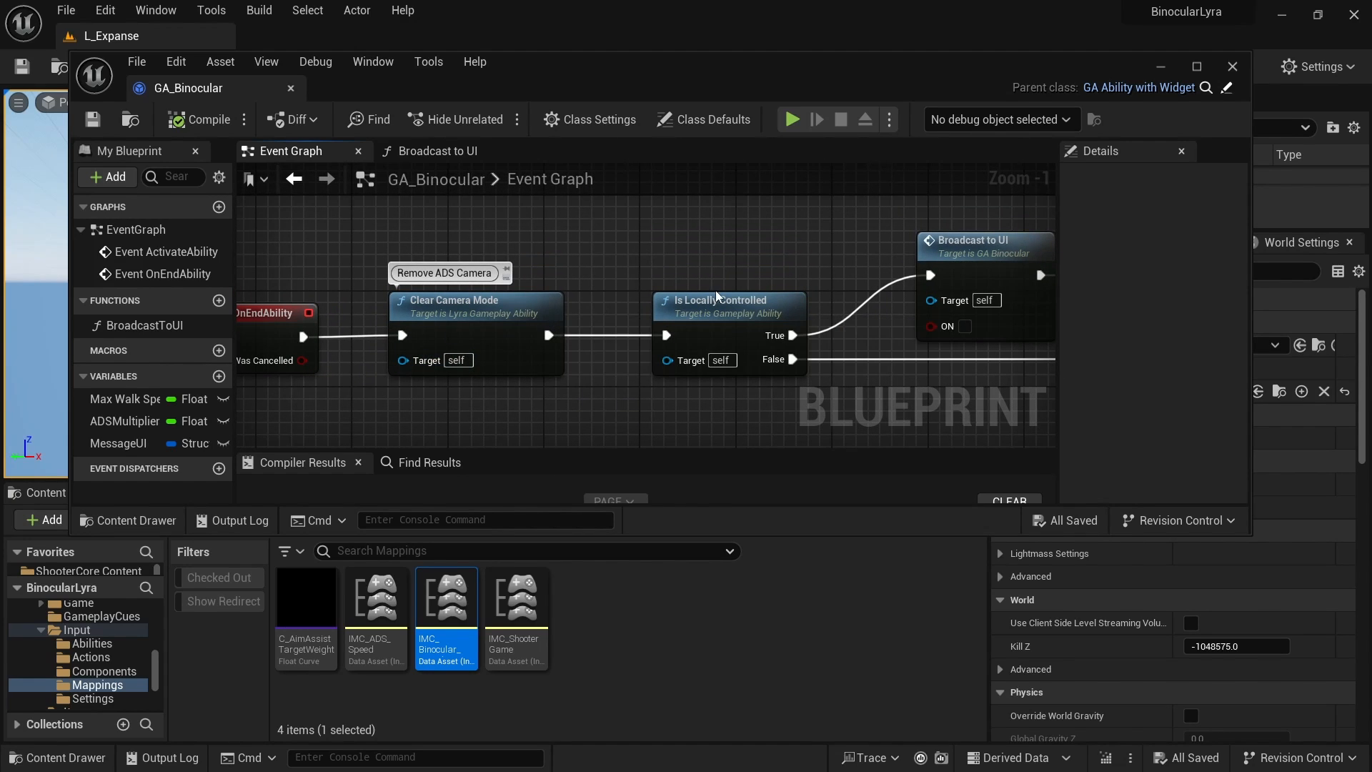
right_drag(813, 253, 463, 266)
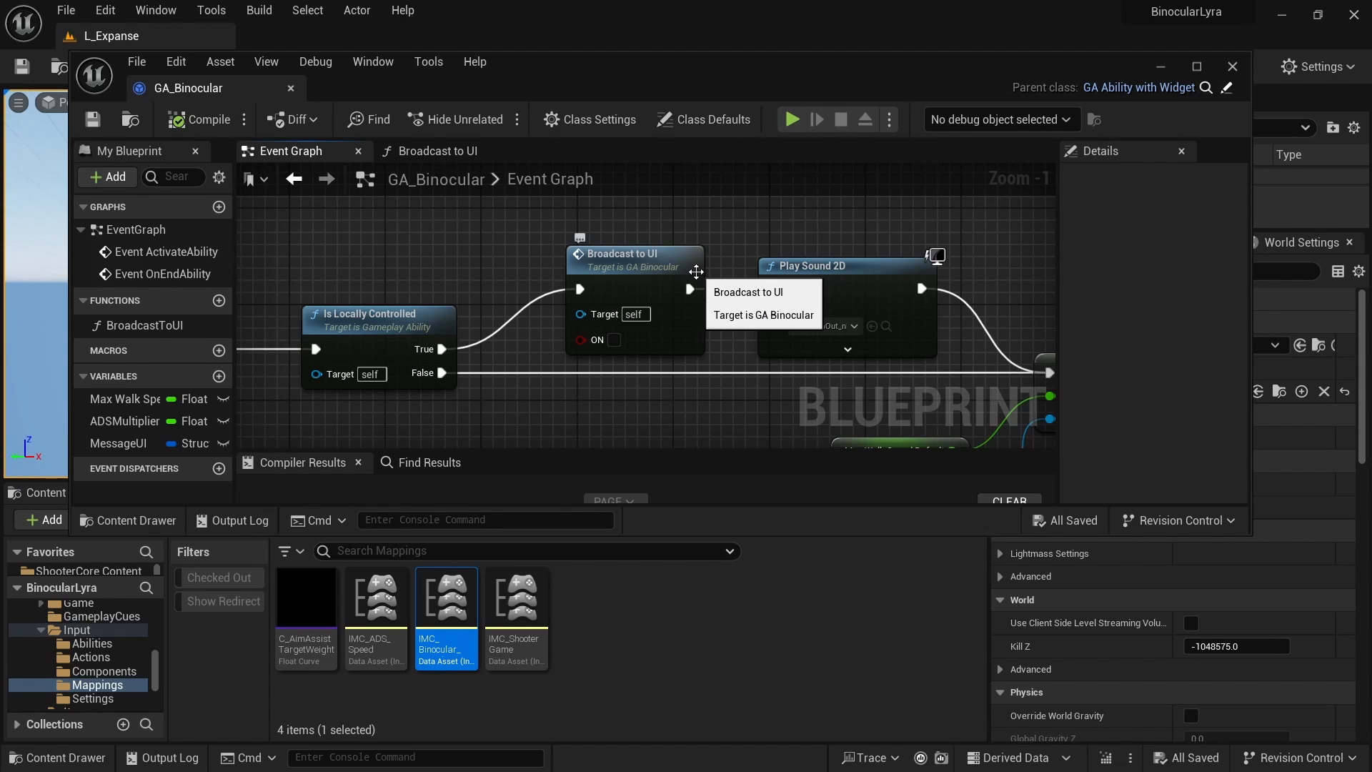
click(695, 271)
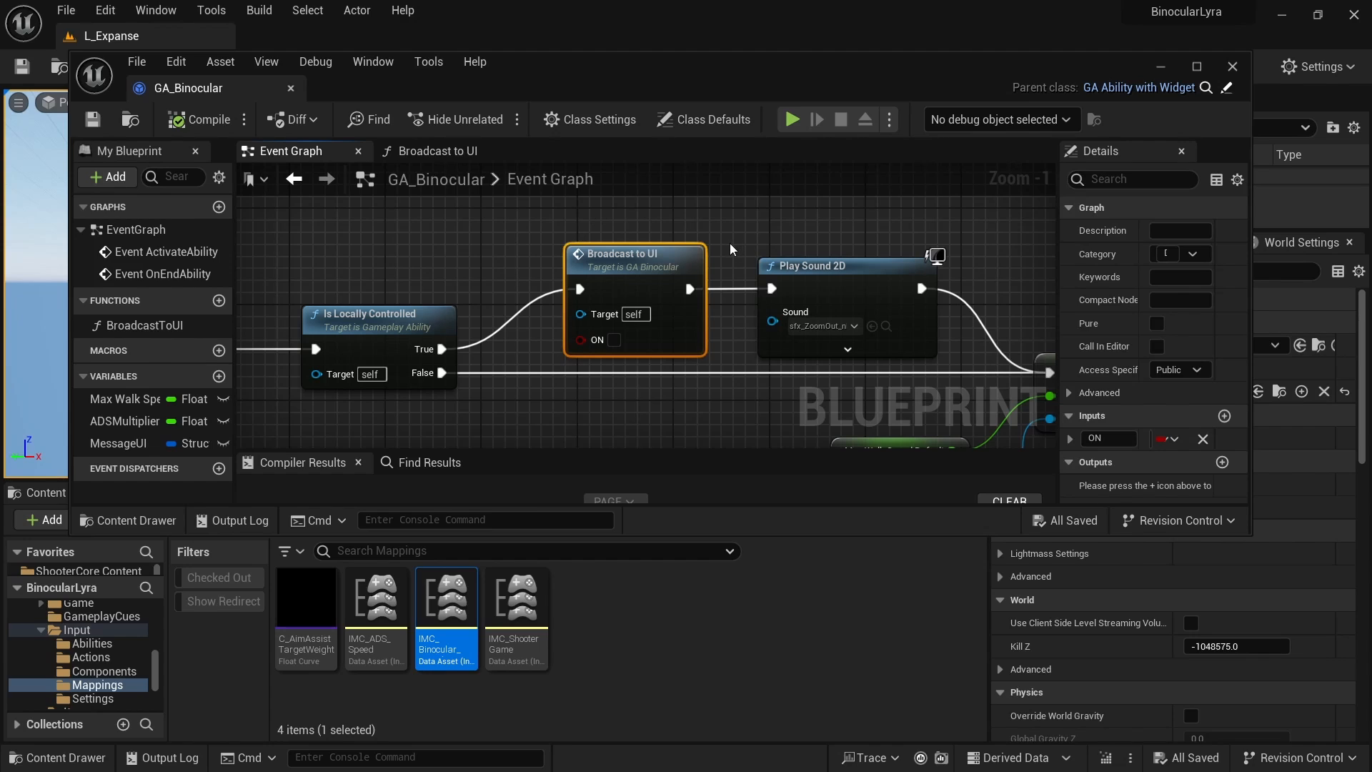
right_drag(878, 241, 598, 231)
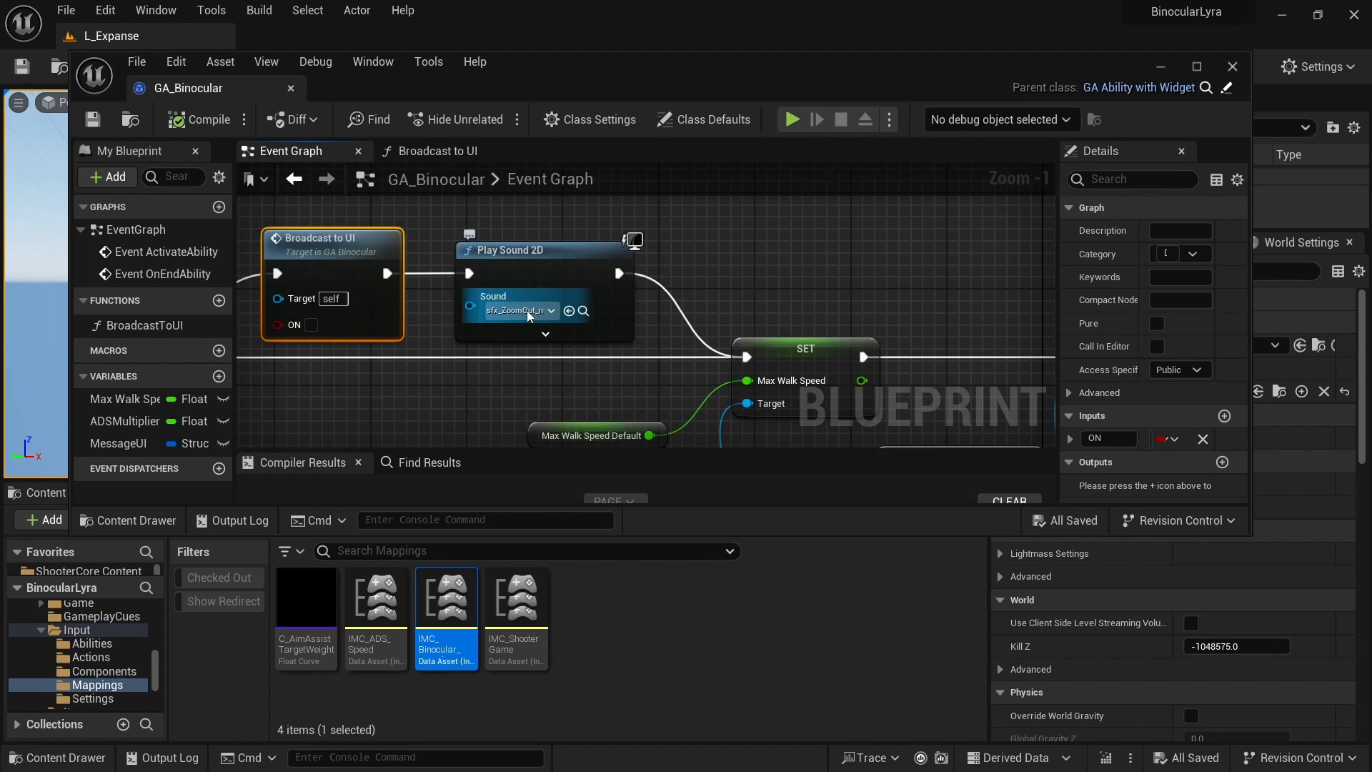
right_drag(800, 300, 537, 168)
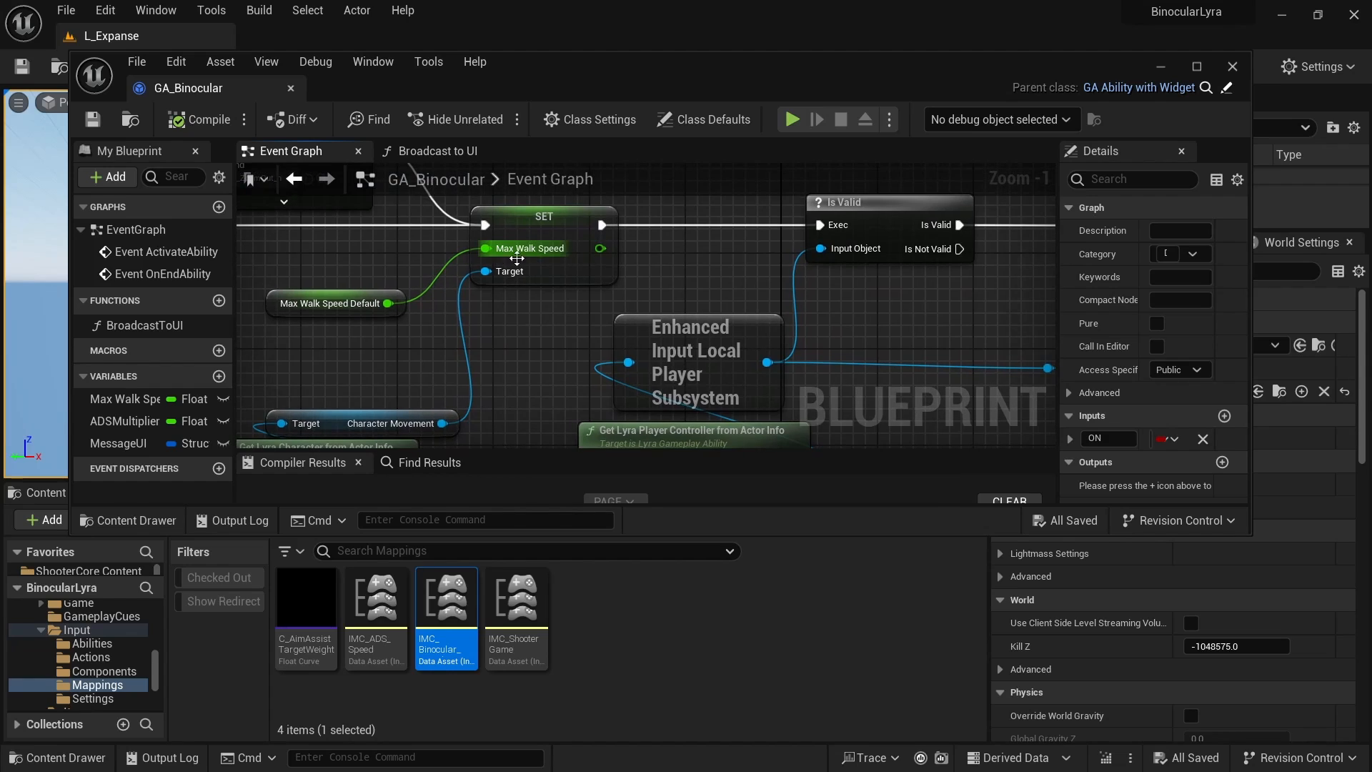
scroll(658, 262, down, 1)
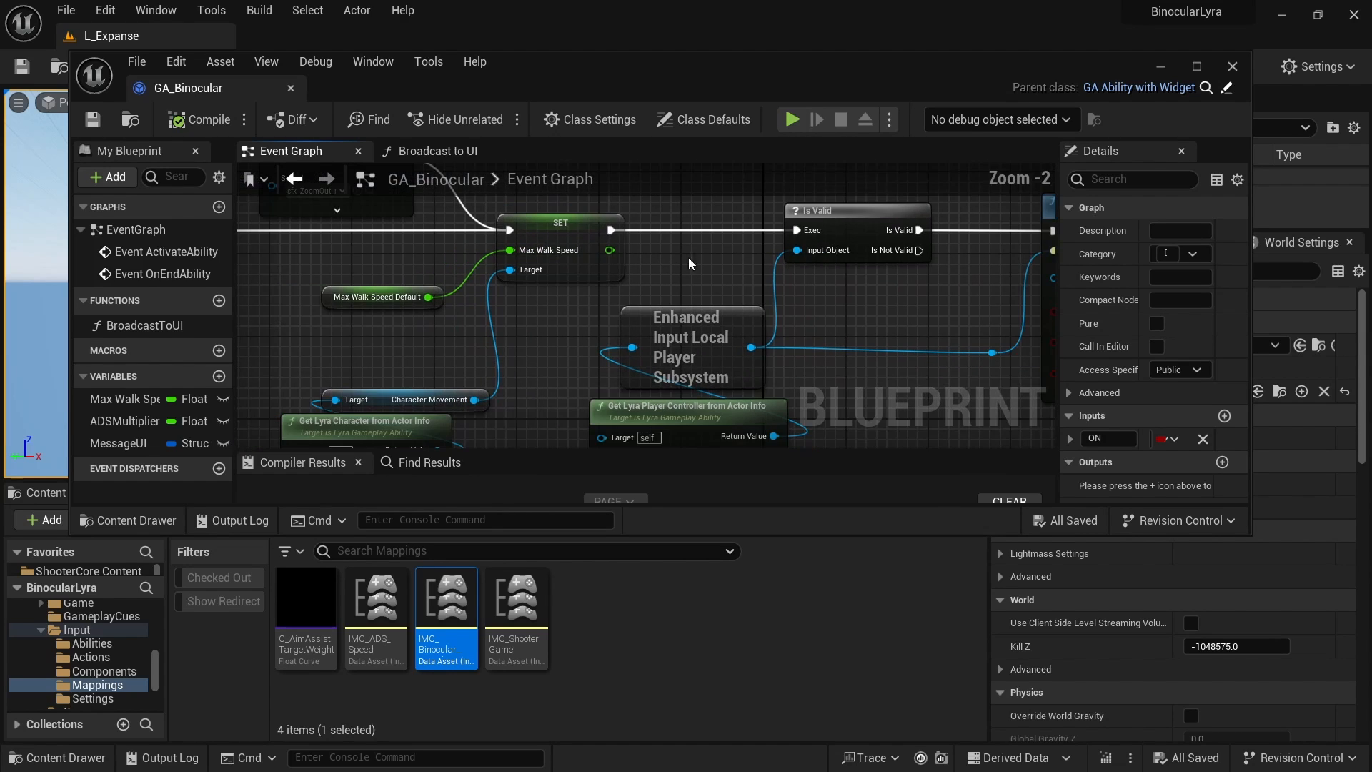
right_drag(925, 301, 468, 315)
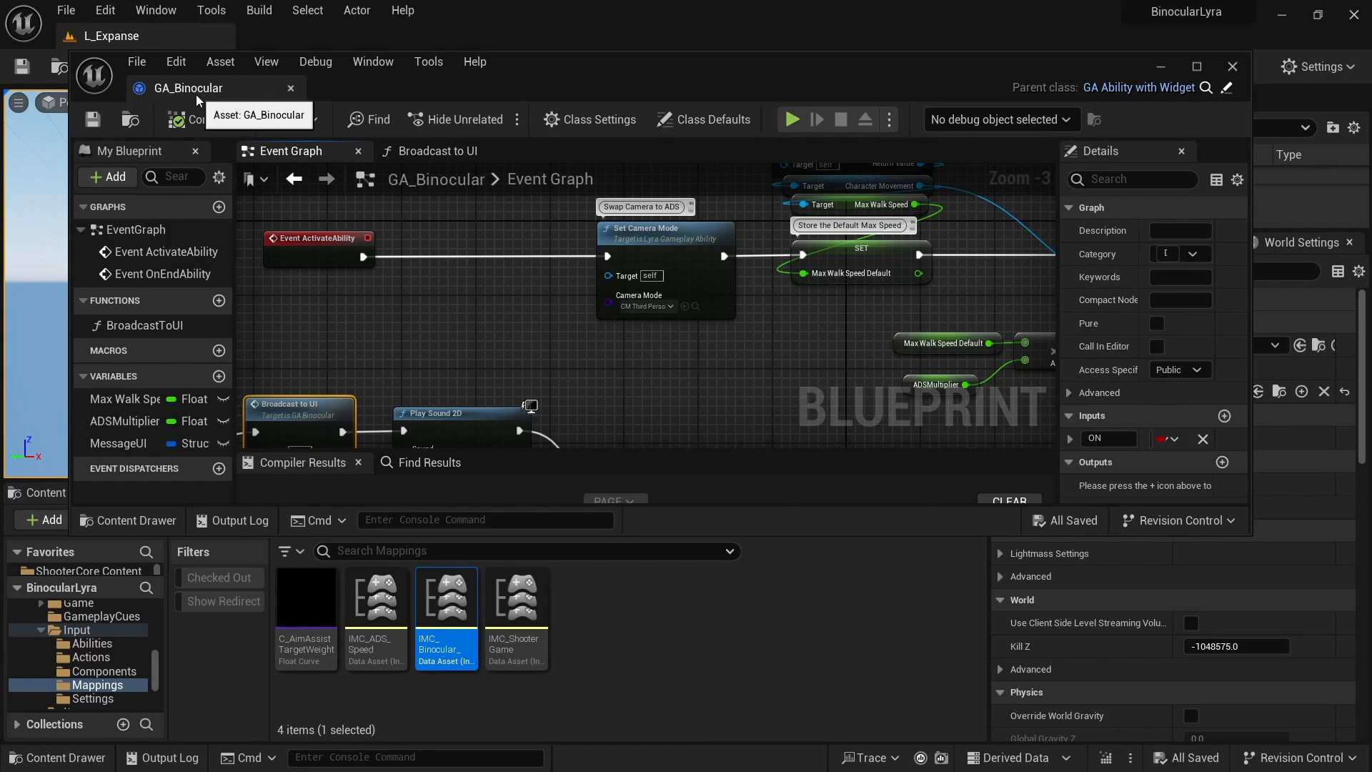
- Move the Set Camera Mode node close to Event ActivateAbility to free space after it, then compile and save GA_Binocular
click(612, 238)
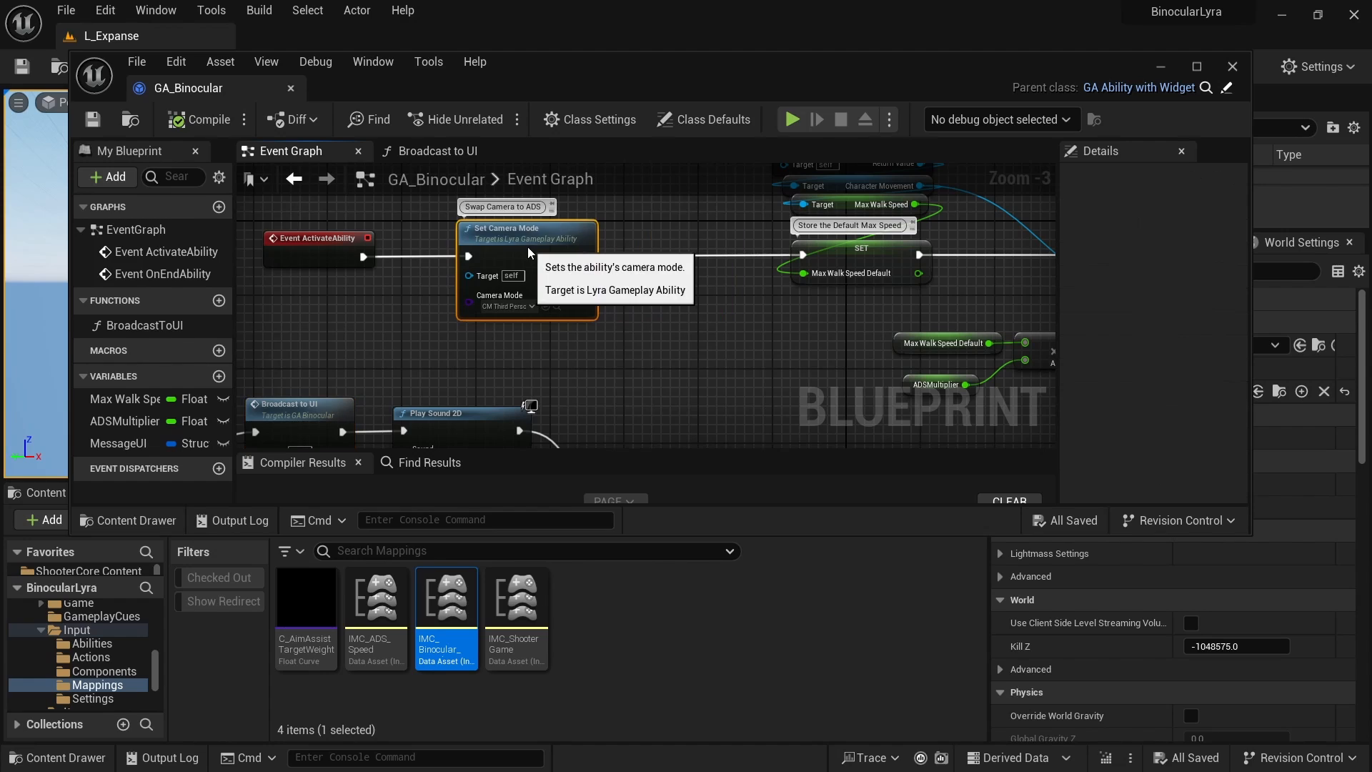
right_drag(374, 244, 372, 318)
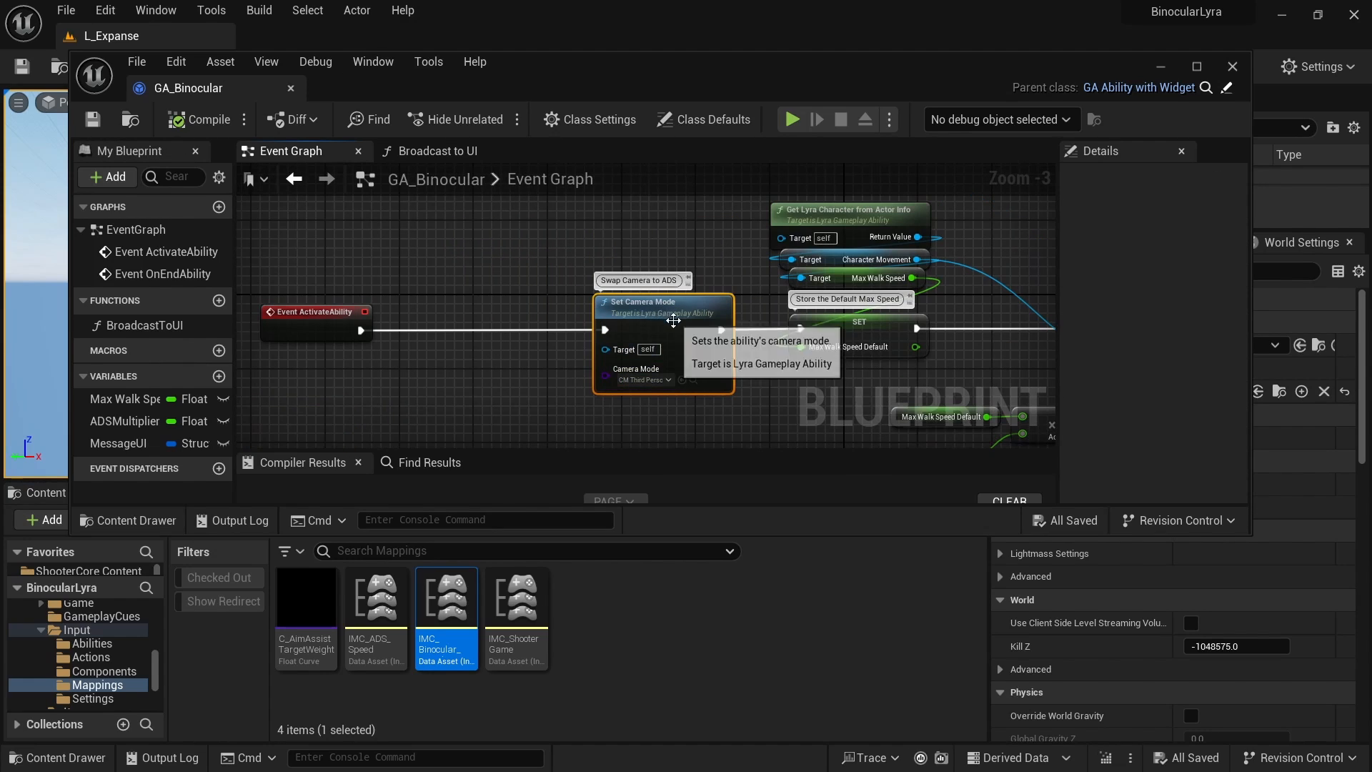
drag(659, 320, 469, 323)
click(180, 125)
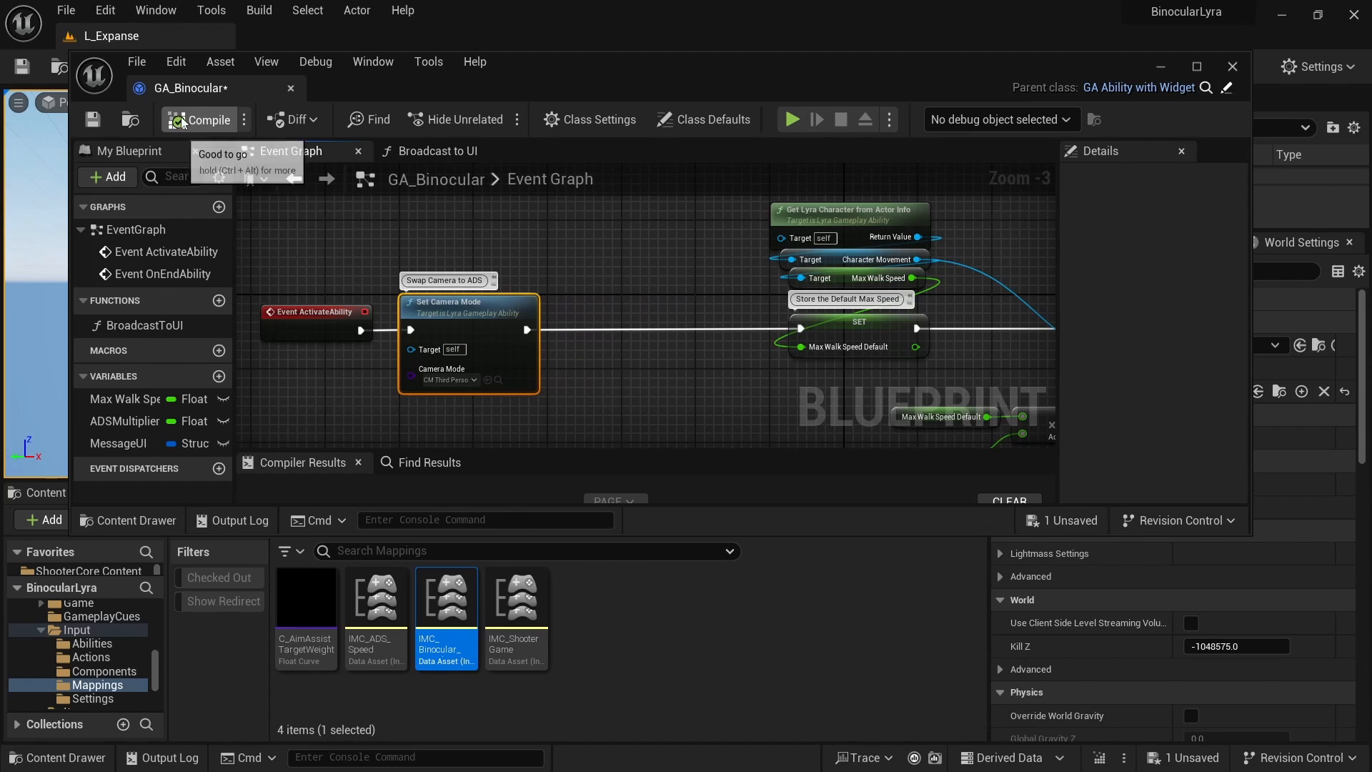
click(94, 120)
- Add a Get Avatar Actor from Actor Info node below the Set Camera Mode node
click(588, 351)
right_drag(587, 350, 510, 315)
right_click(504, 402)
text(avatar)
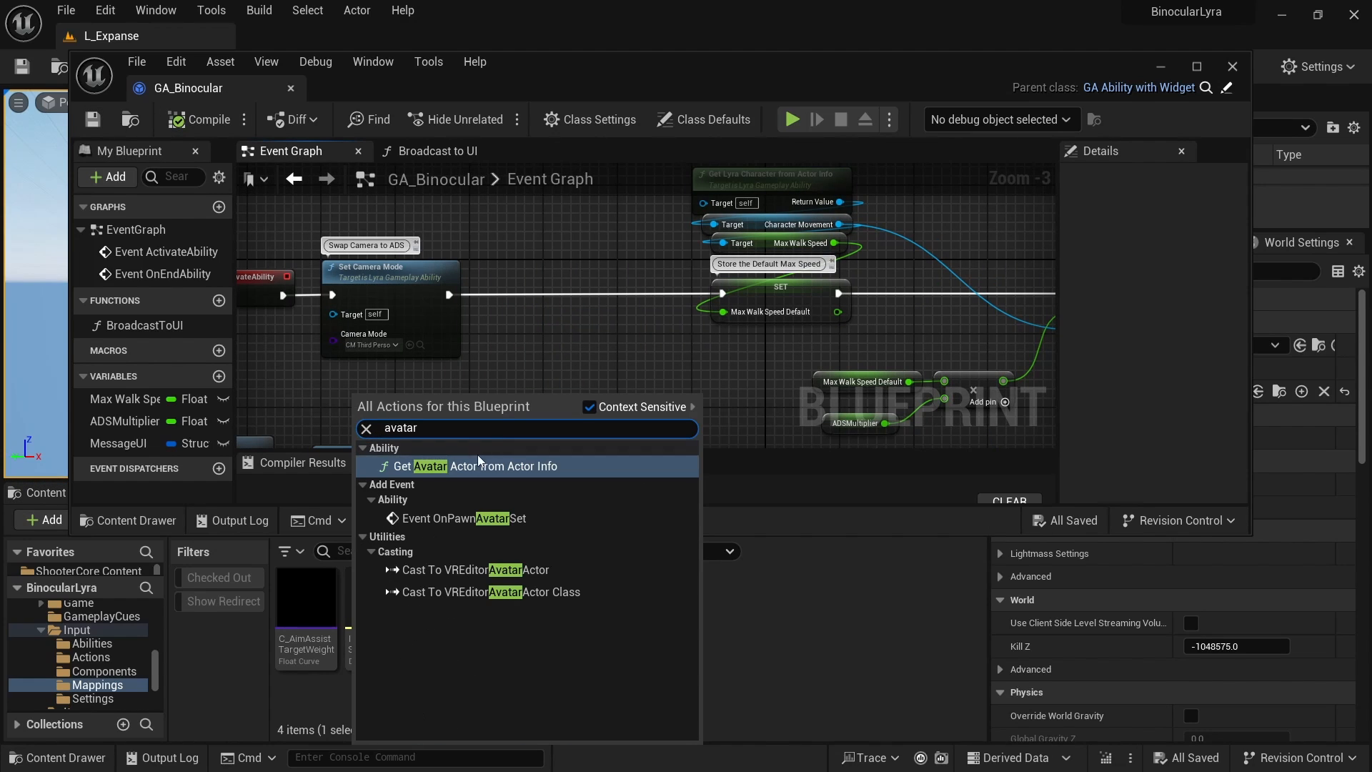
click(478, 466)
- Add a Set Actor Hidden In Game node with its Target fed by the Get Avatar Actor from Actor Info return value
drag(465, 389, 493, 389)
text(set hidden)
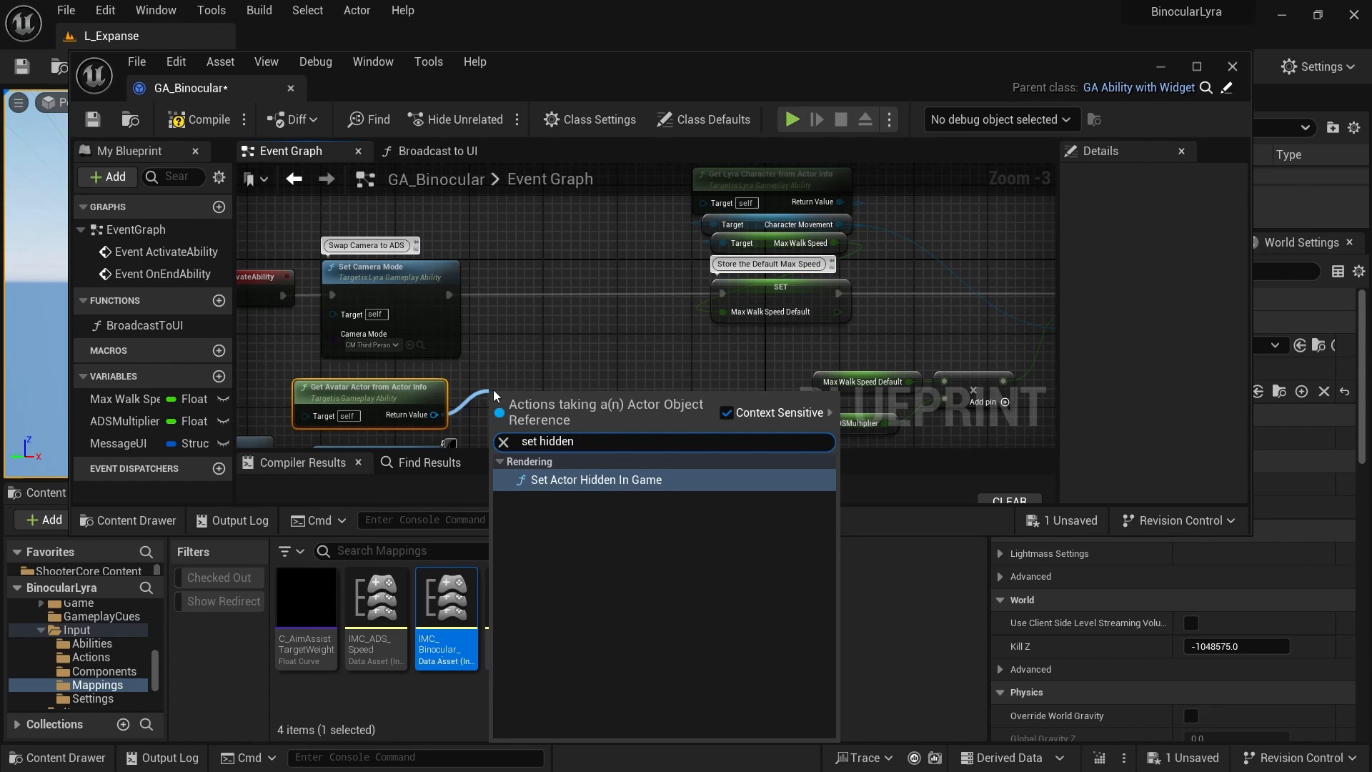
click(569, 478)
right_drag(569, 324, 56, 301)
right_drag(643, 327, 301, 311)
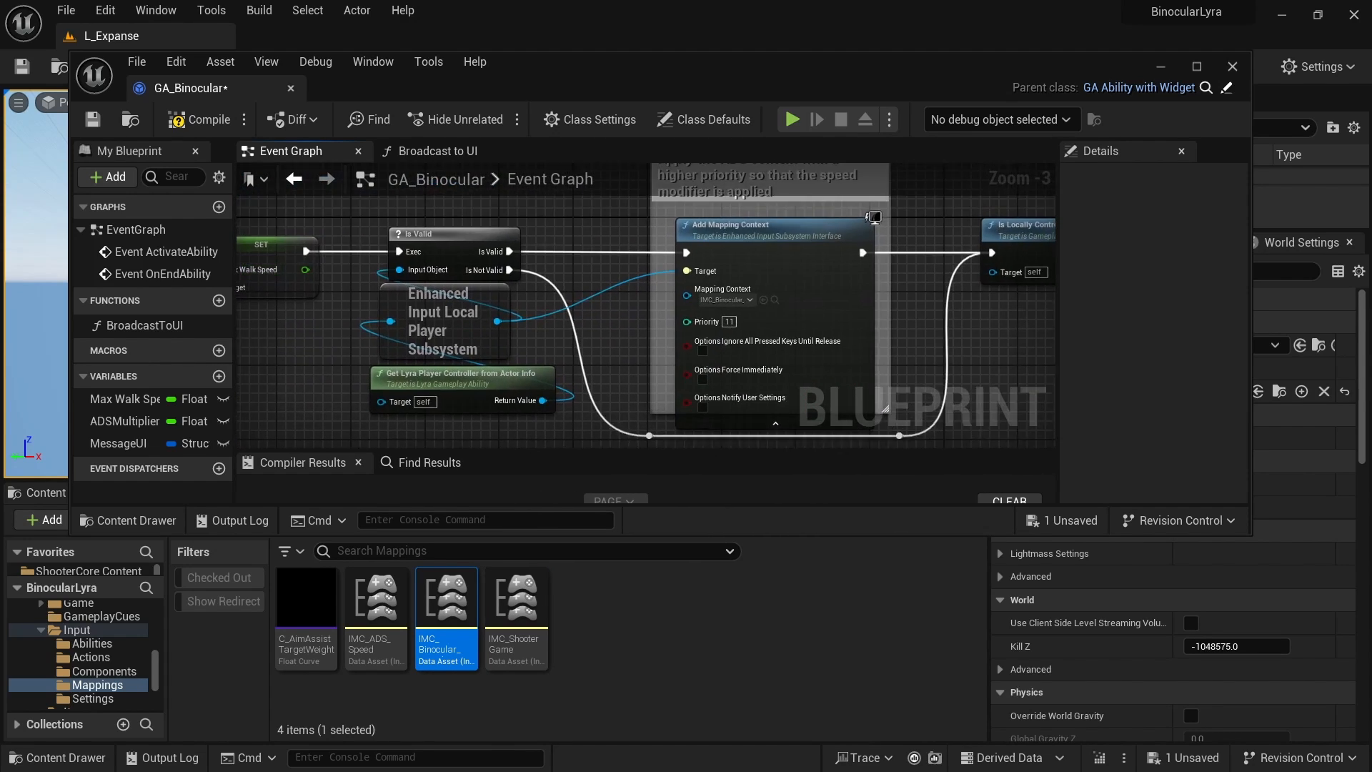
right_drag(1041, 315, 762, 327)
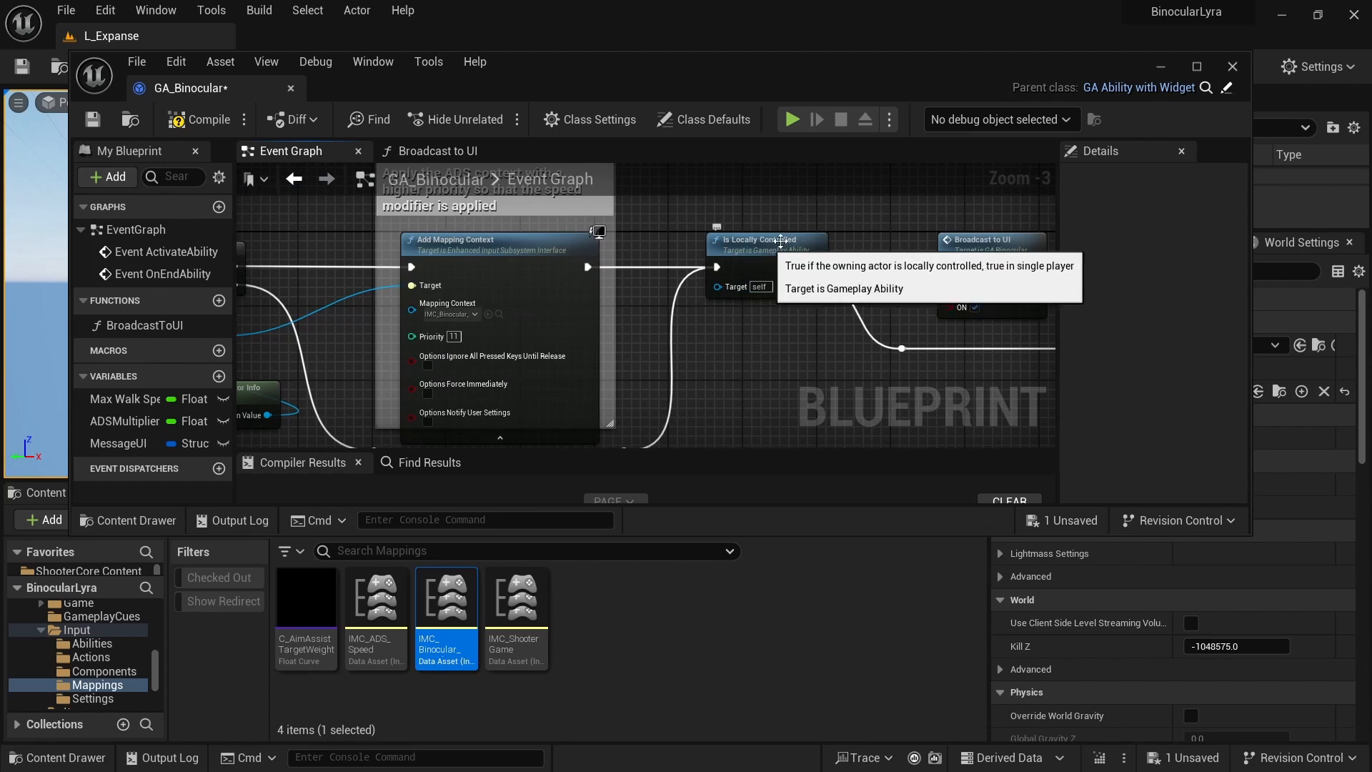
scroll(794, 358, down, 4)
right_drag(529, 357, 829, 357)
scroll(663, 316, up, 3)
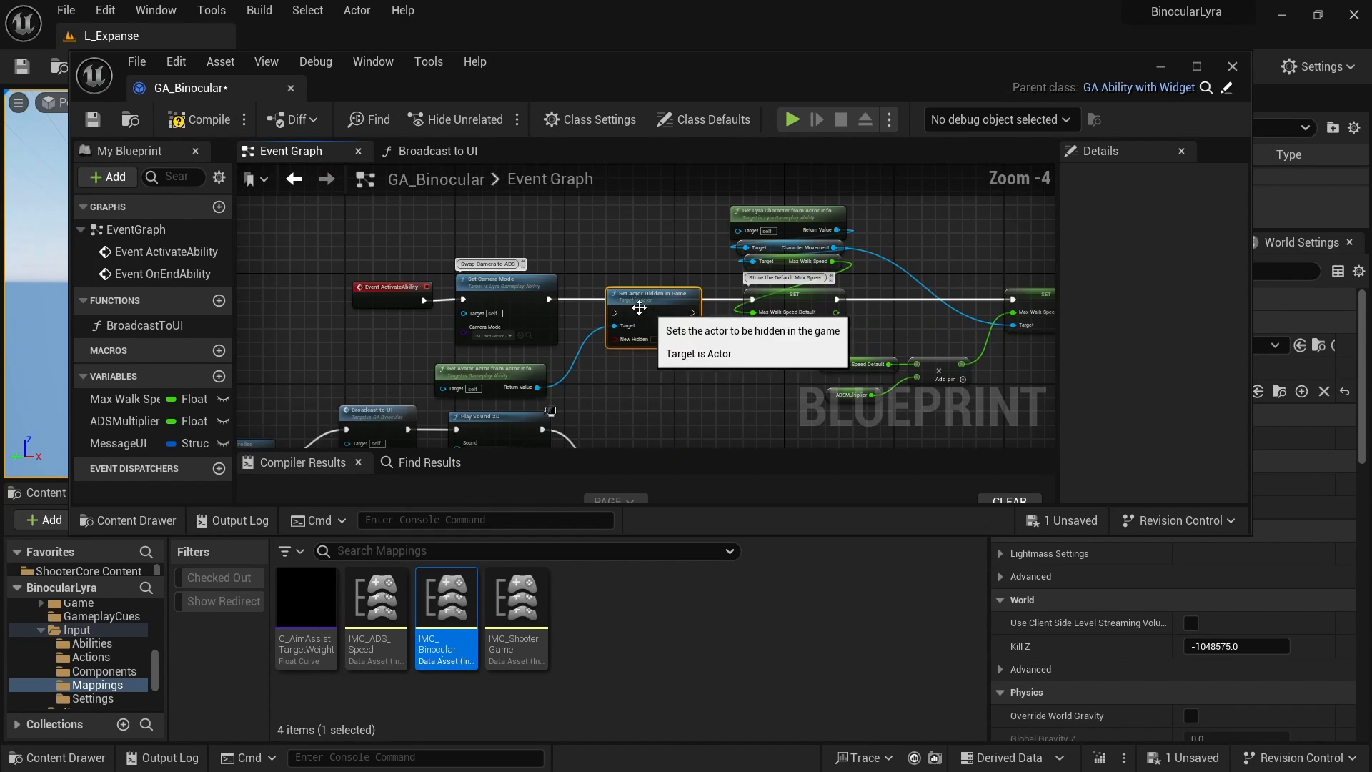
- Connect Set Camera Mode to the default max speed SET node and move the avatar-hiding nodes near Play Sound 2D and Wait Input Release
drag(548, 299, 753, 300)
right_drag(819, 396, 492, 383)
scroll(491, 383, down, 3)
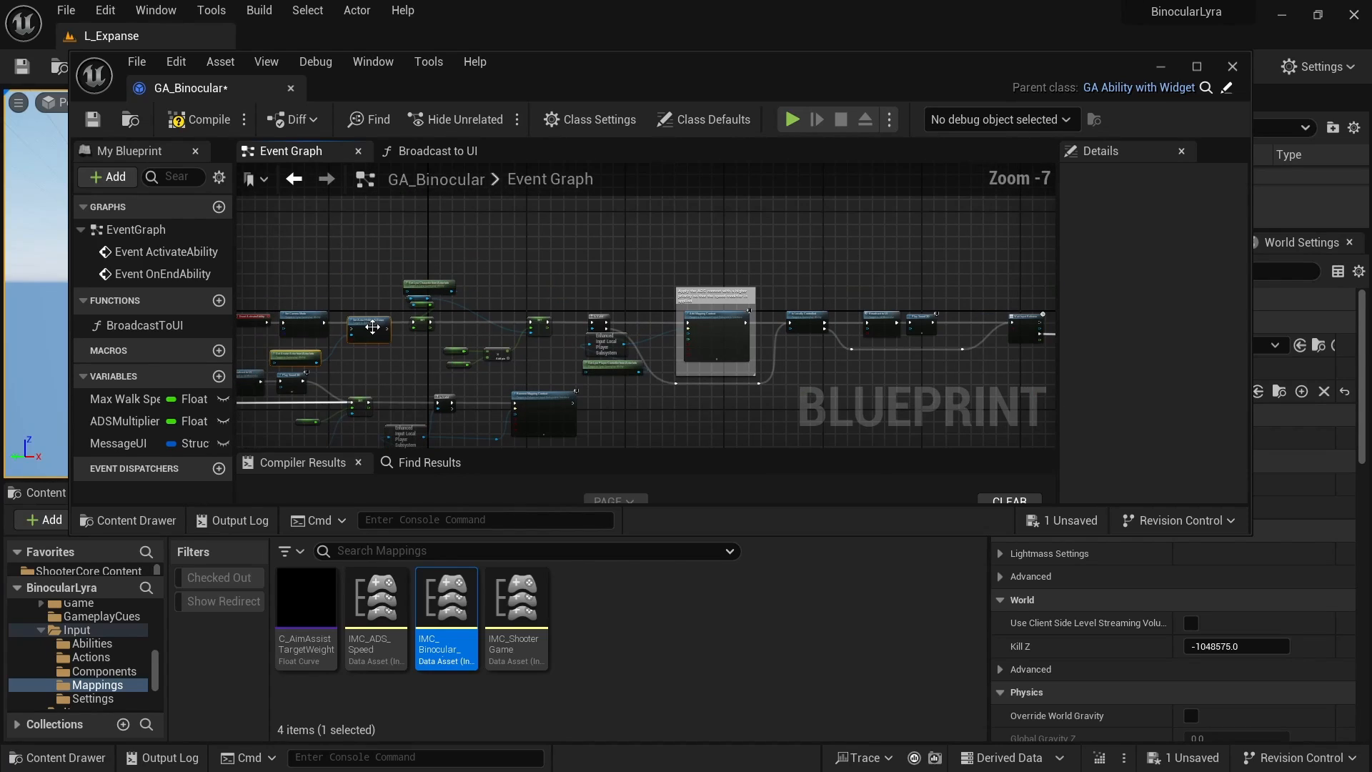
right_drag(924, 289, 462, 233)
scroll(461, 234, up, 4)
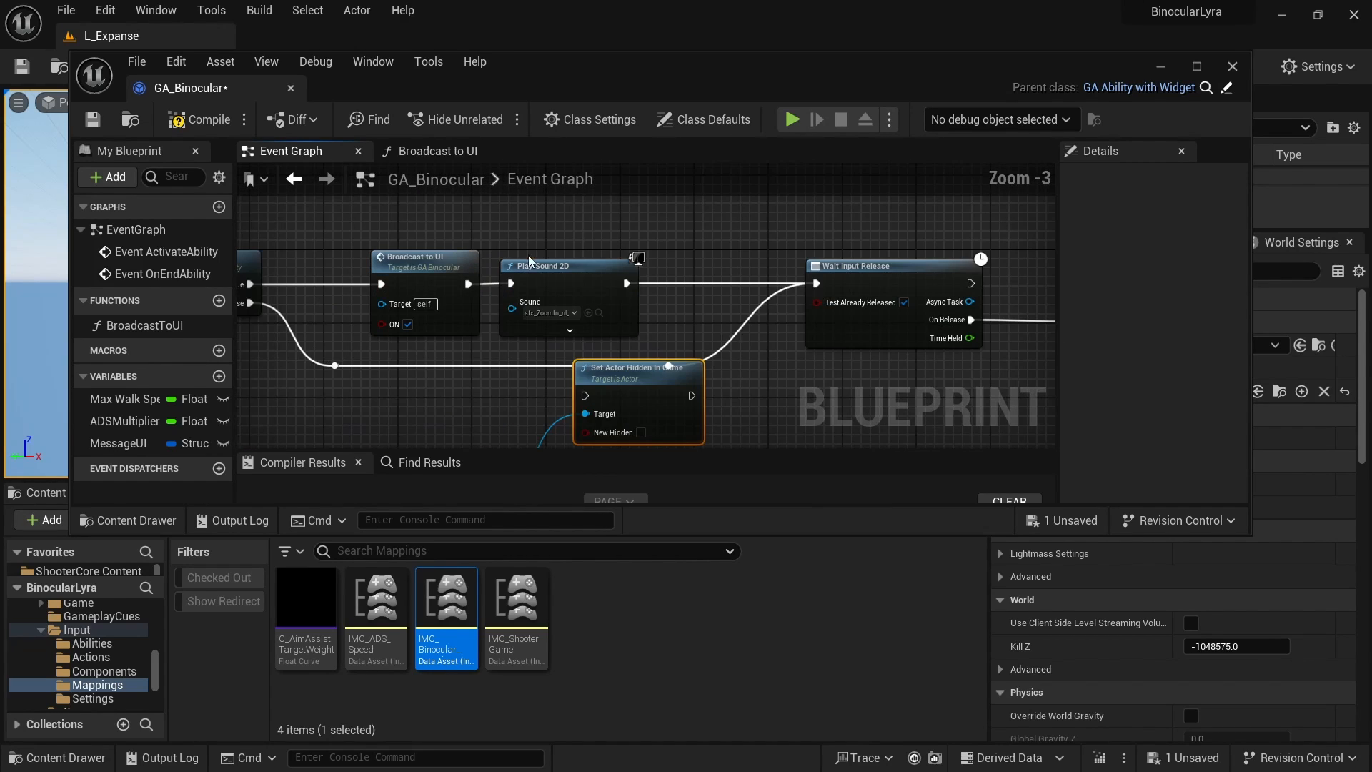
right_drag(790, 367, 619, 321)
scroll(590, 299, down, 2)
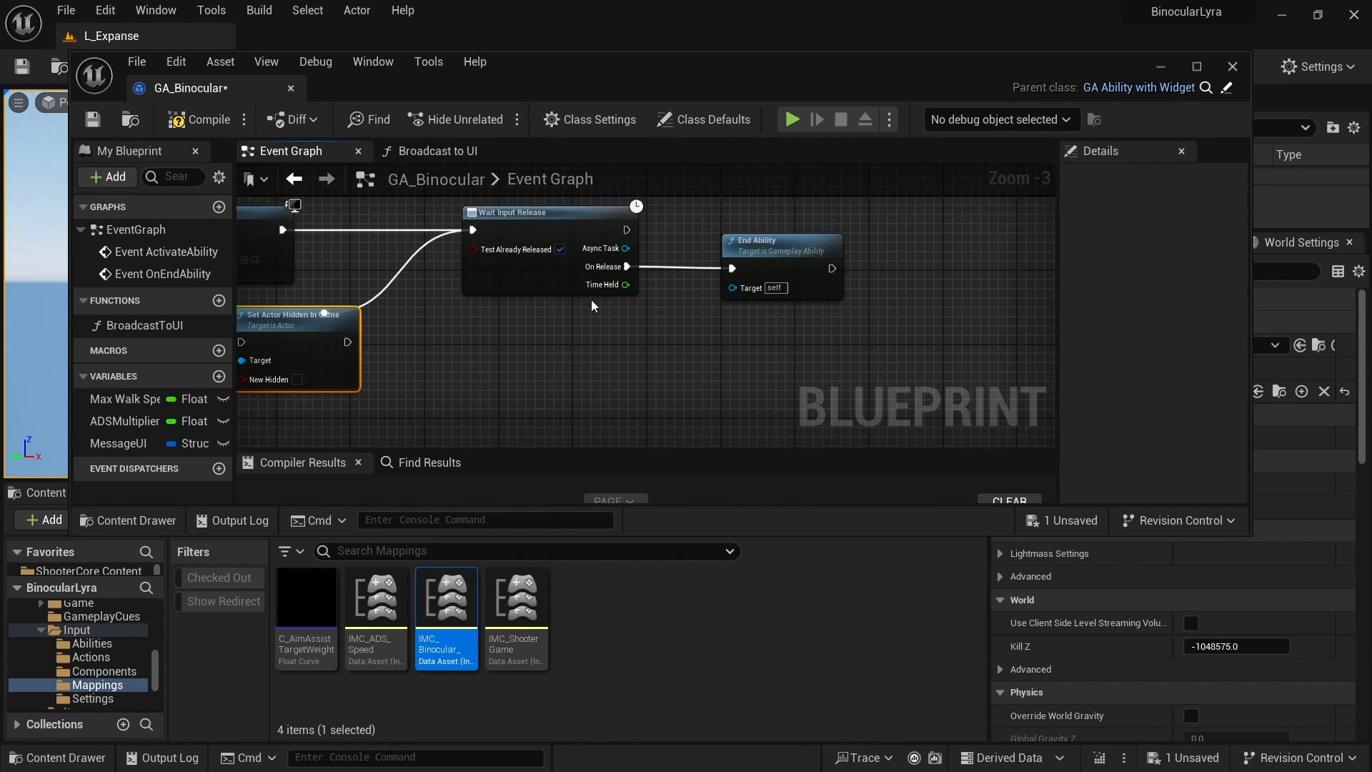
- Spread Wait Input Release and End Ability away from the Broadcast to UI and Play Sound 2D nodes to free space between them
click(682, 284)
drag(672, 268, 701, 268)
right_drag(566, 353, 831, 357)
scroll(456, 274, up, 2)
drag(672, 247, 636, 248)
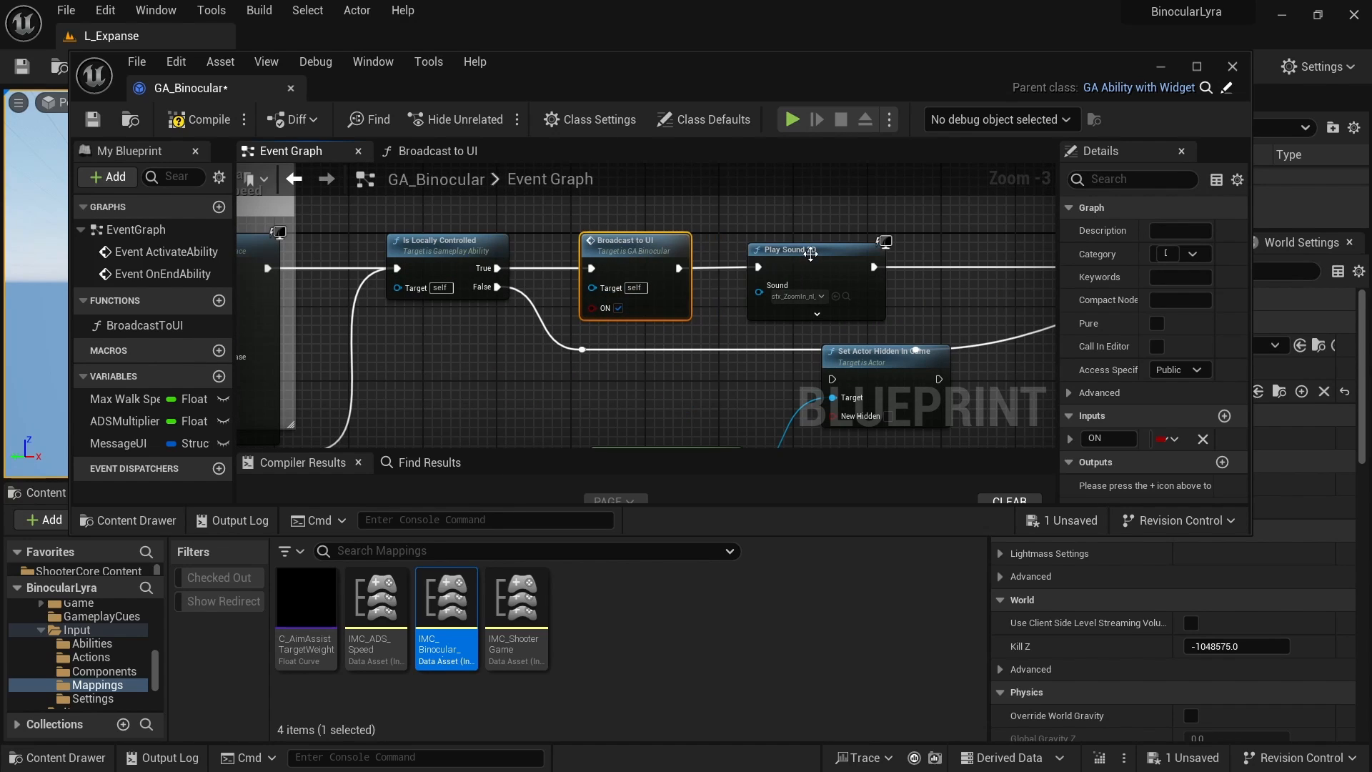
drag(808, 251, 771, 255)
- Wire Set Actor Hidden In Game between Play Sound 2D and Wait Input Release, then save GA_Binocular
right_drag(717, 387, 554, 349)
drag(722, 329, 813, 218)
right_drag(948, 341, 593, 375)
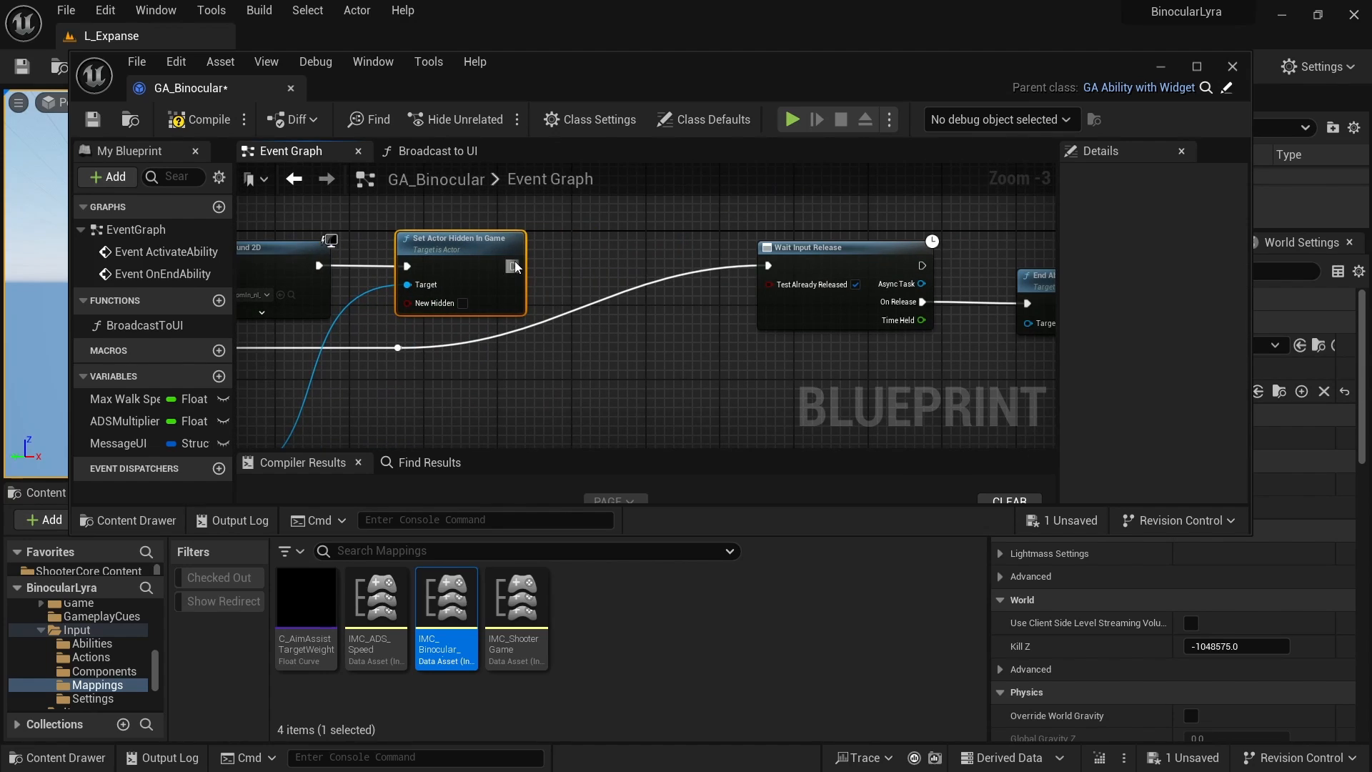
drag(515, 263, 768, 264)
right_drag(352, 376, 535, 366)
key(ctrl+s)
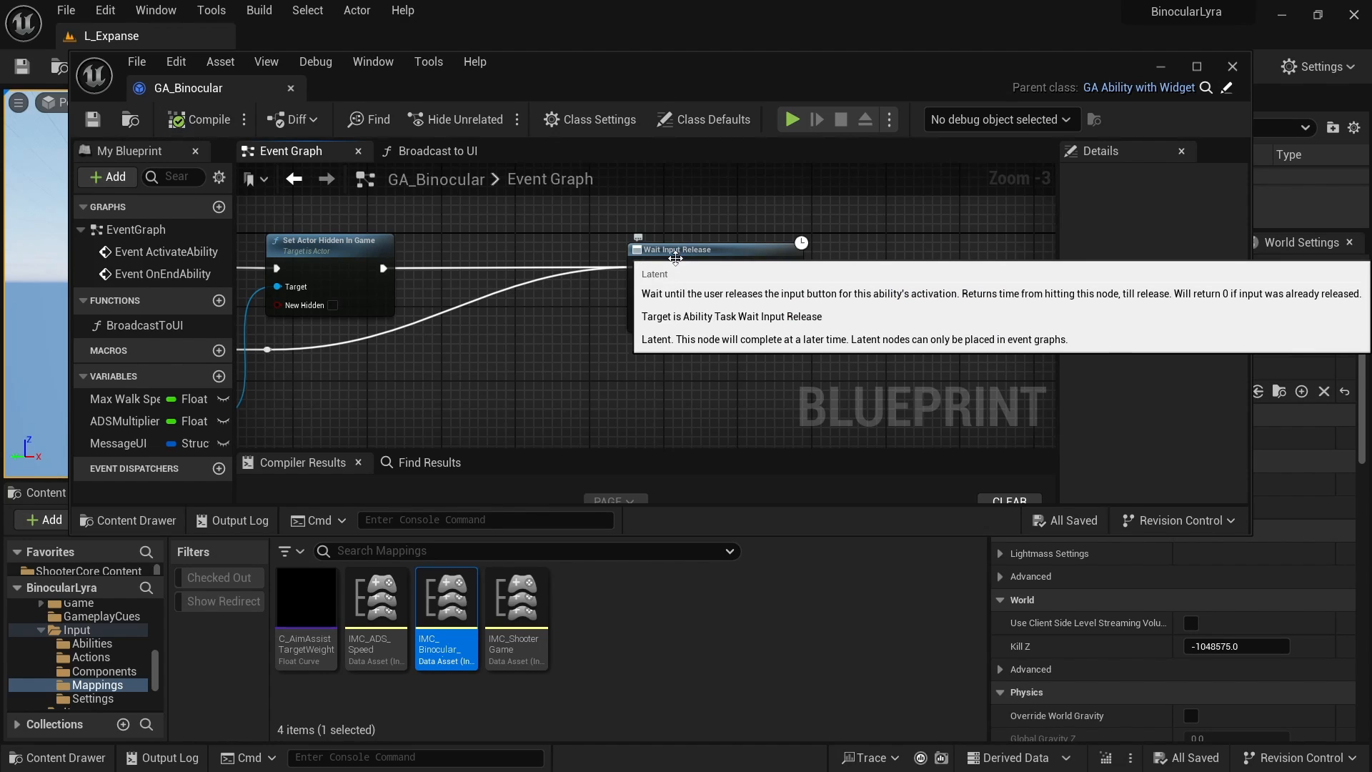
- Add a Wait Input Press node and route both Set Actor Hidden In Game and the not-locally-controlled branch into it
right_click(580, 349)
text(Wait )
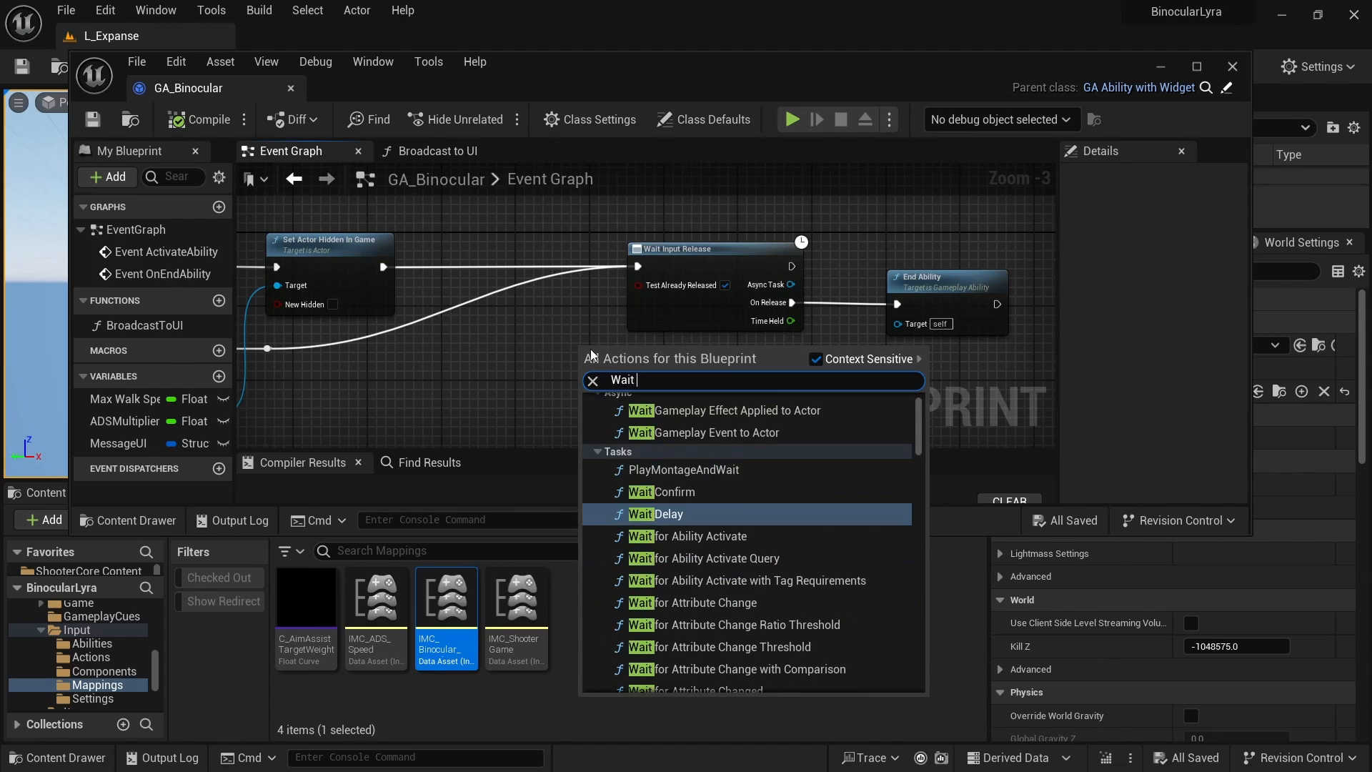
text(input)
click(676, 479)
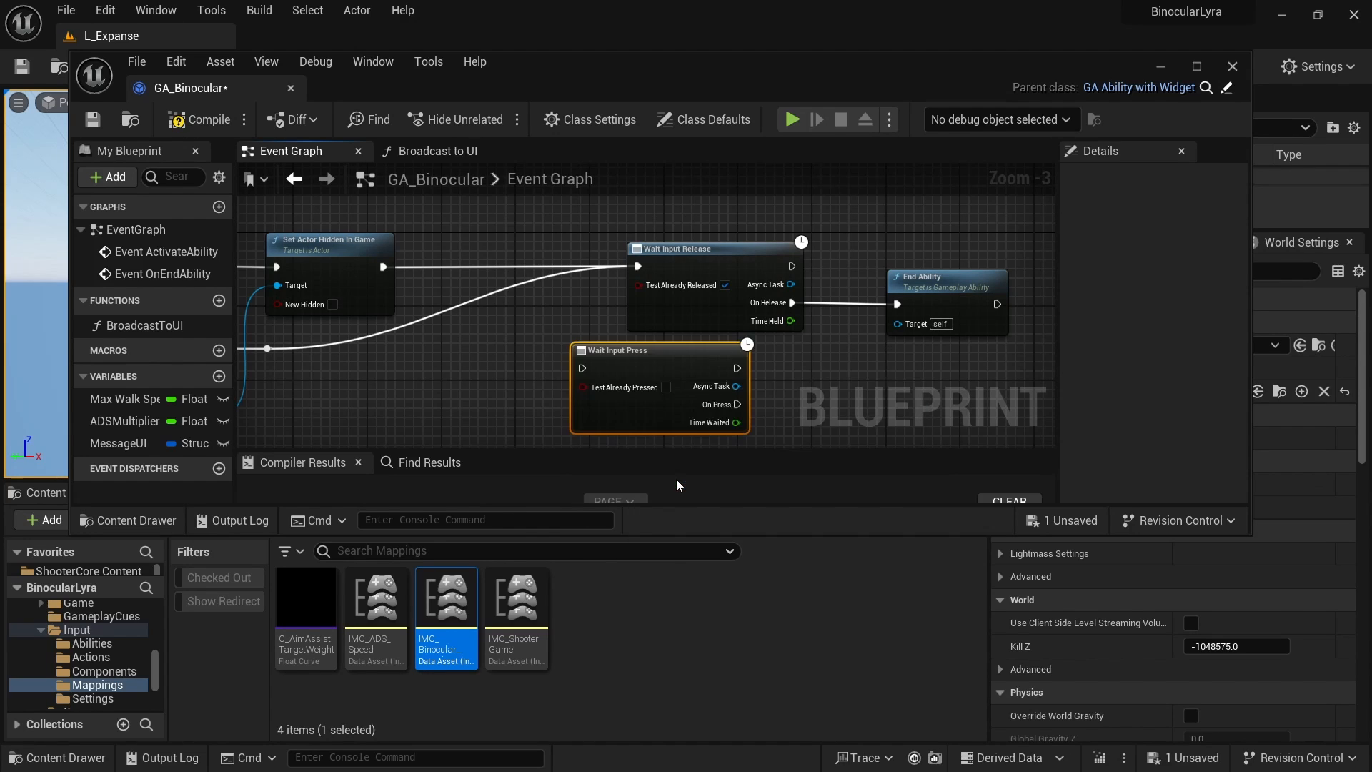
drag(384, 267, 582, 368)
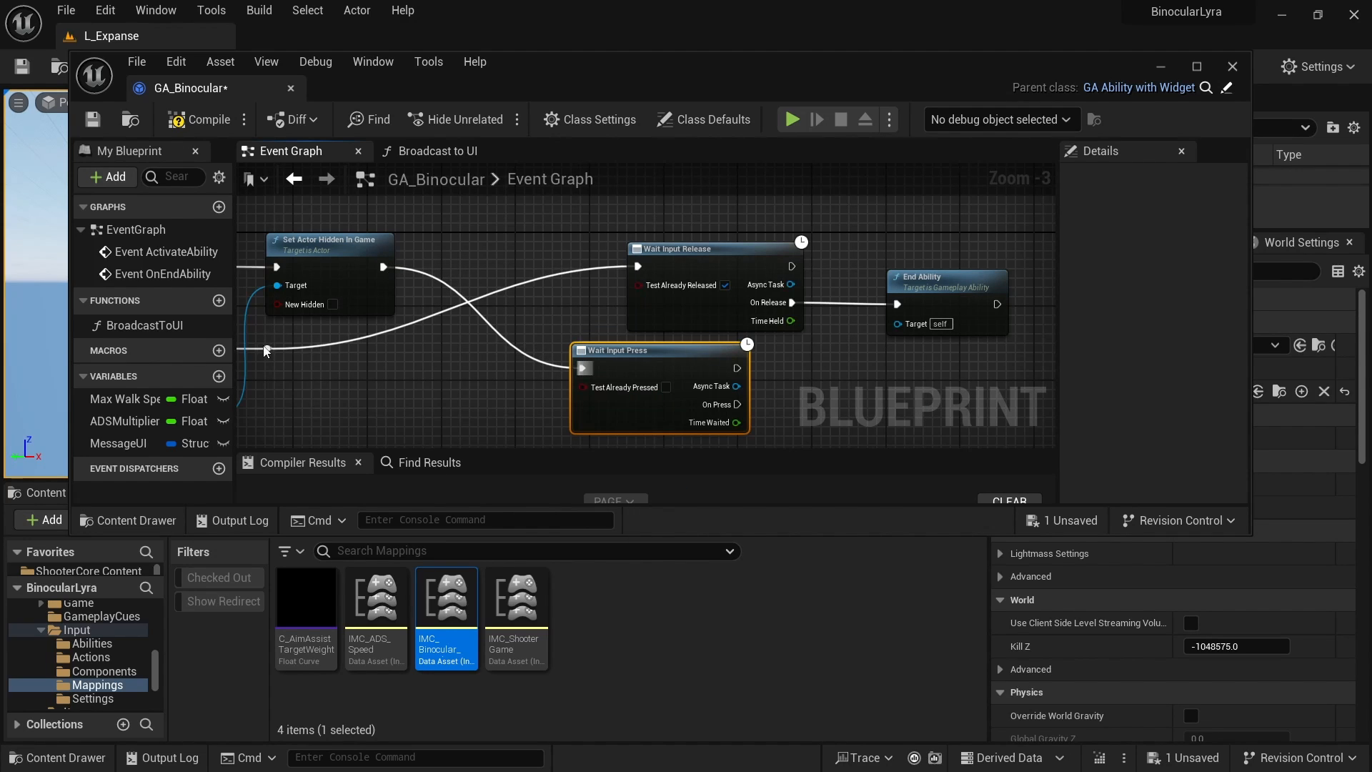
drag(268, 348, 508, 252)
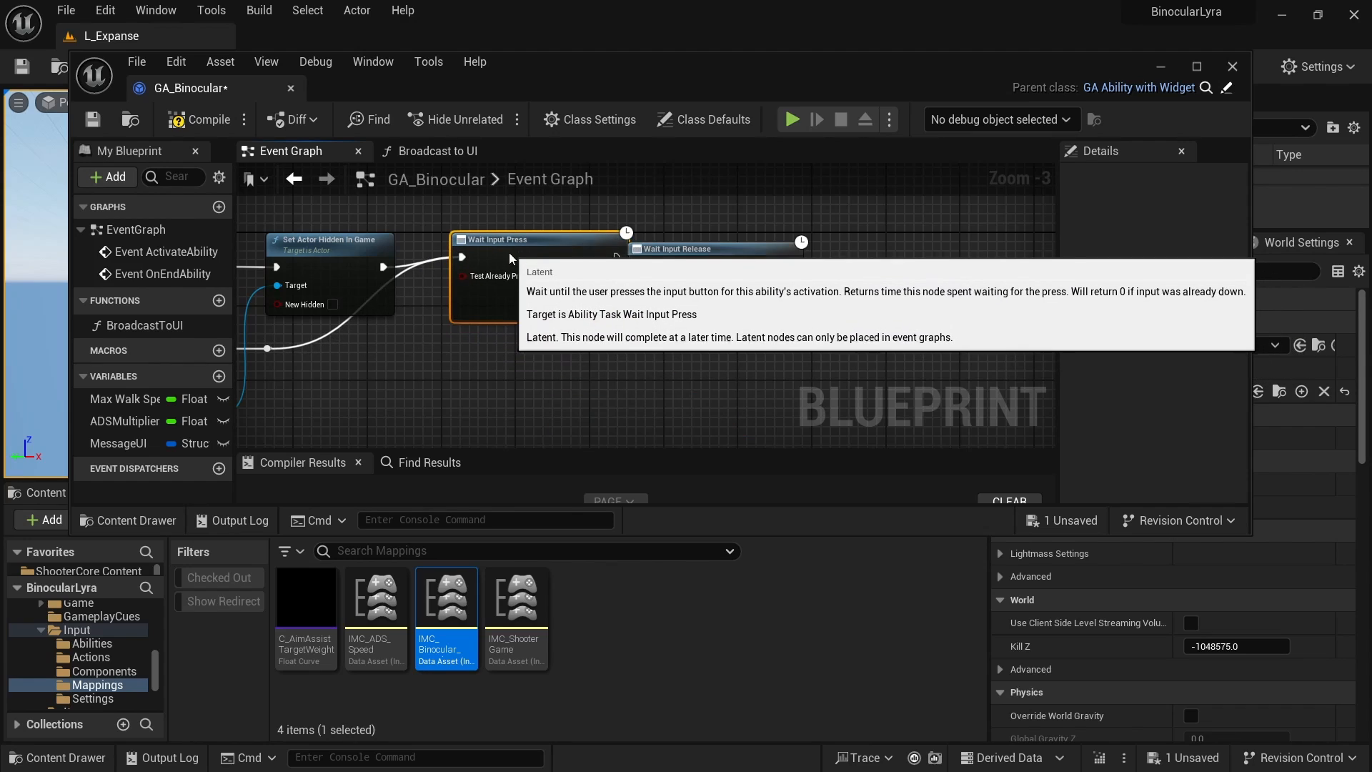
- Delete the Wait Input Release node and connect Wait Input Press's On Press output to End Ability, placed close beside it
click(727, 251)
key(Delete)
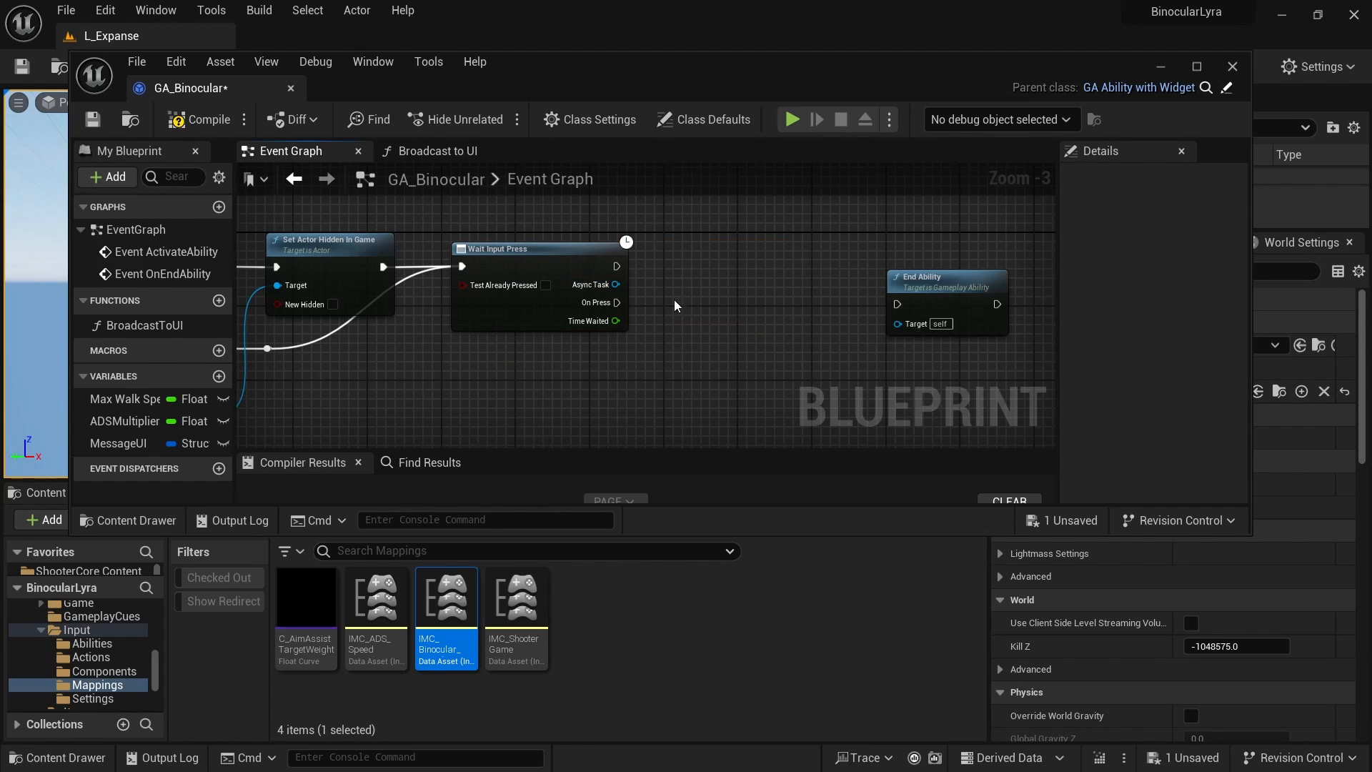
drag(617, 303, 898, 305)
drag(918, 308, 693, 308)
- Place Get Avatar Actor from Actor Info below Play Sound 2D, enable New Hidden on Set Actor Hidden In Game, and save
drag(506, 407, 516, 398)
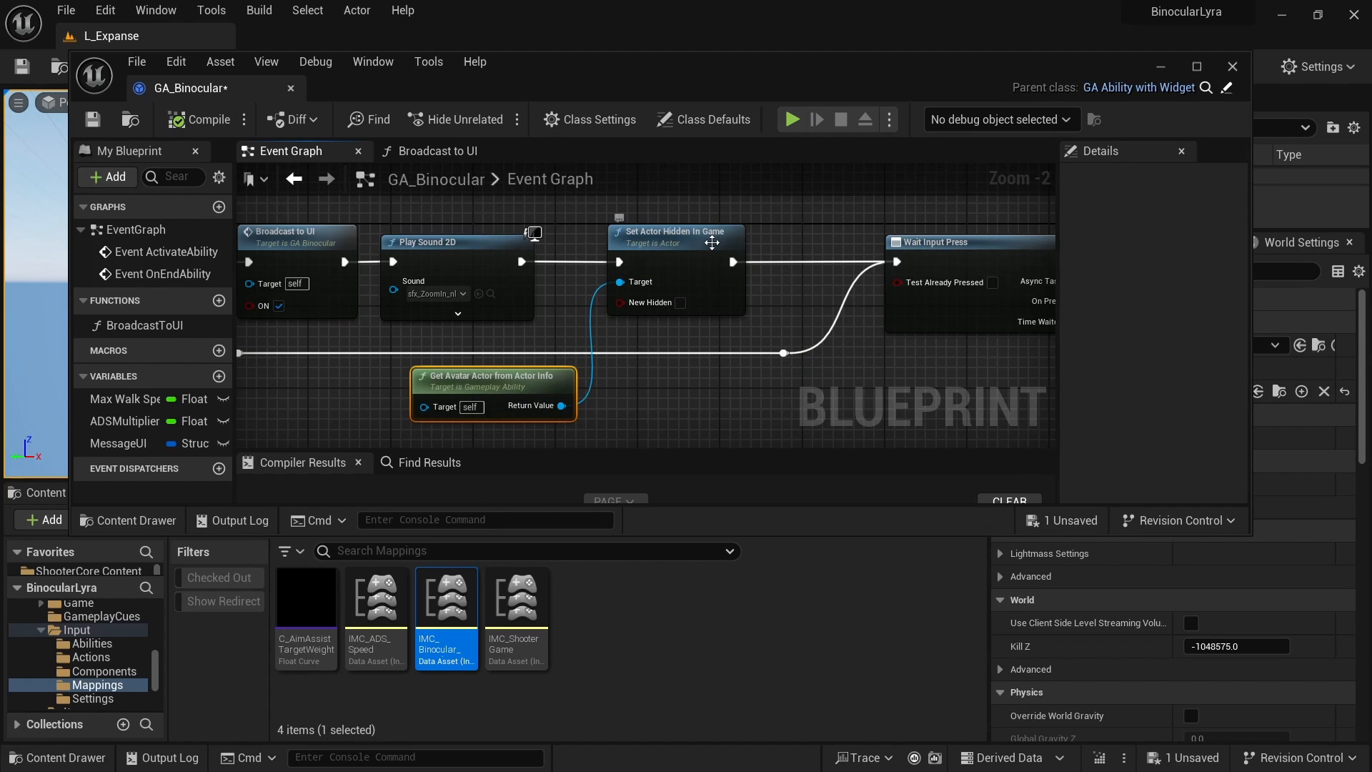
click(680, 303)
key(ctrl+s)
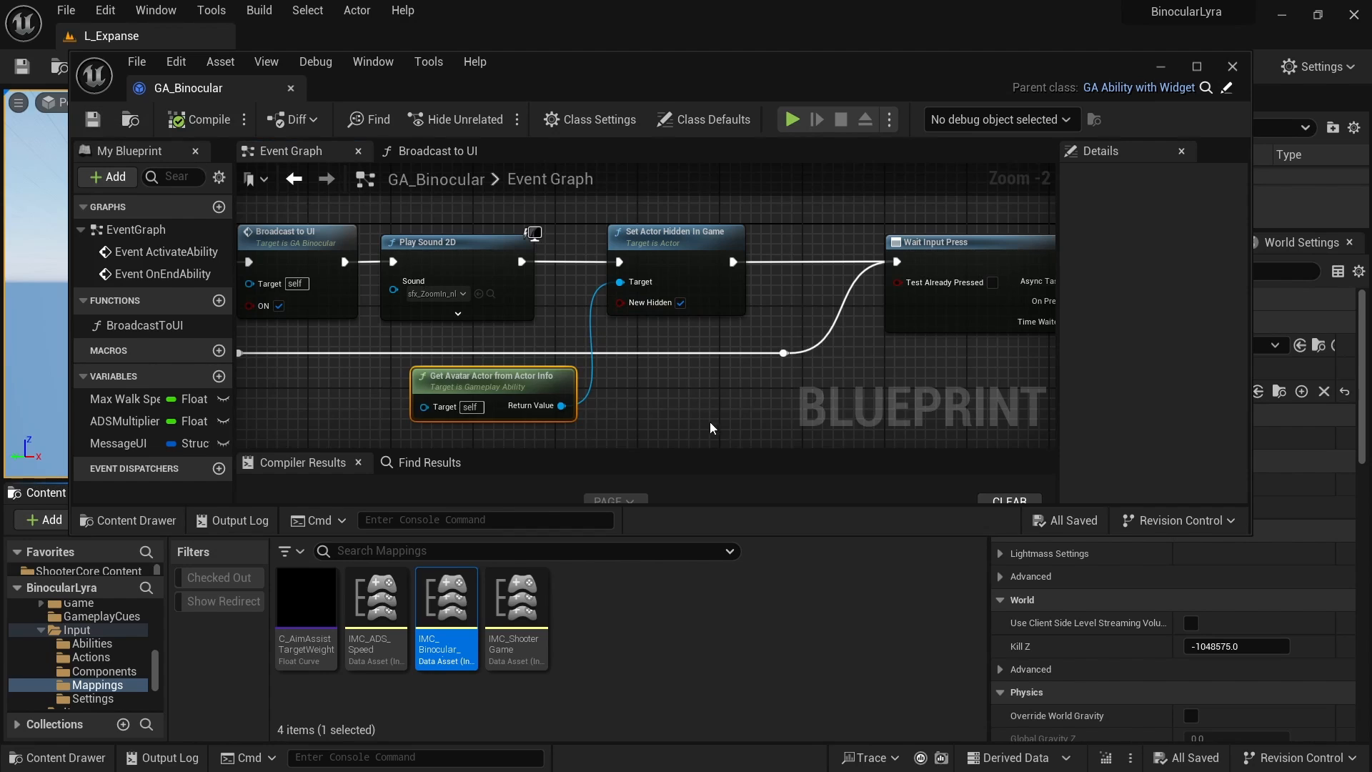
- Copy the two avatar-hiding nodes and move the OnEndAbility walk-speed reset and mapping-context nodes away from Play Sound 2D to free space
right_drag(709, 421, 748, 366)
drag(595, 224, 663, 346)
scroll(578, 366, down, 3)
right_drag(572, 368, 1051, 239)
right_drag(526, 314, 498, 373)
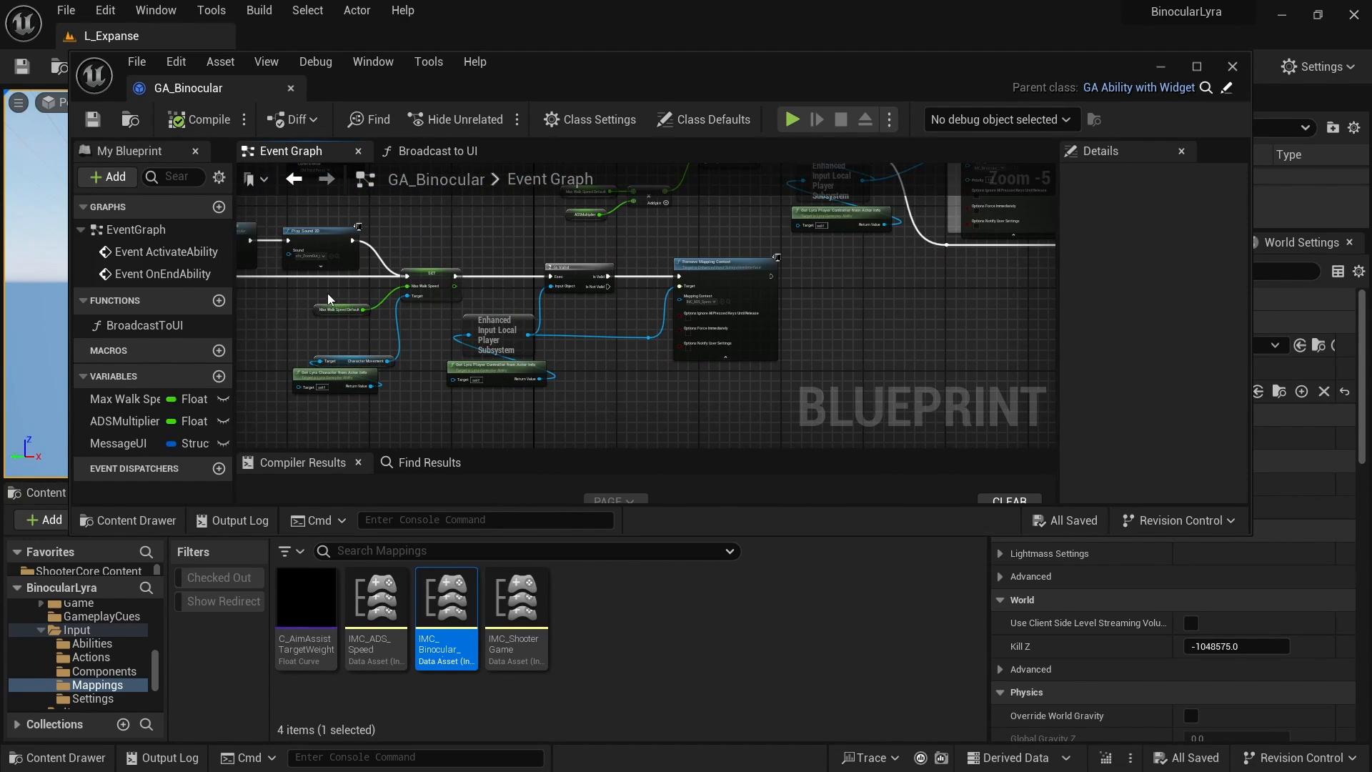
drag(328, 295, 816, 413)
drag(585, 269, 785, 268)
right_drag(455, 268, 636, 331)
scroll(608, 311, up, 2)
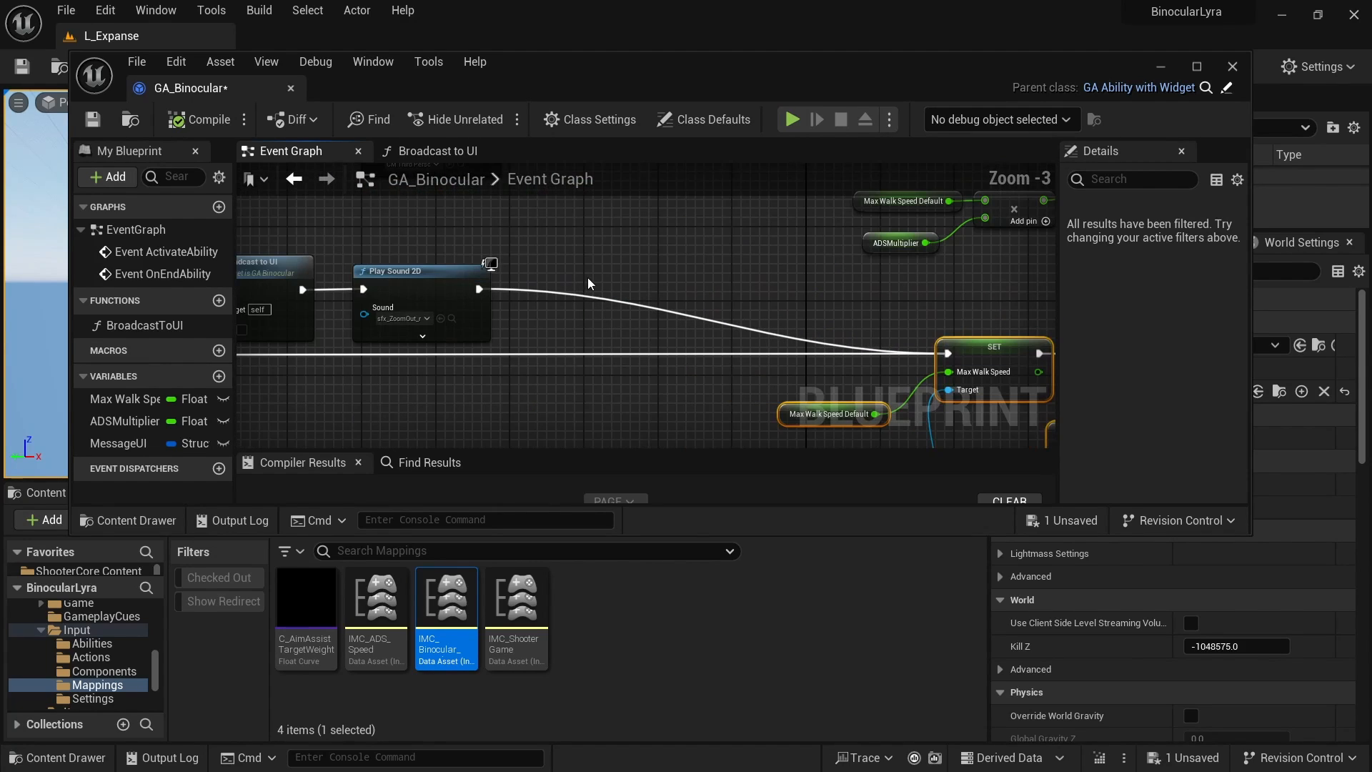
- Paste the Set Actor Hidden In Game and Get Avatar Actor nodes into the OnEndAbility chain after the zoom-out Play Sound 2D
click(589, 280)
key(ctrl+v)
drag(794, 244, 663, 275)
drag(478, 289, 545, 280)
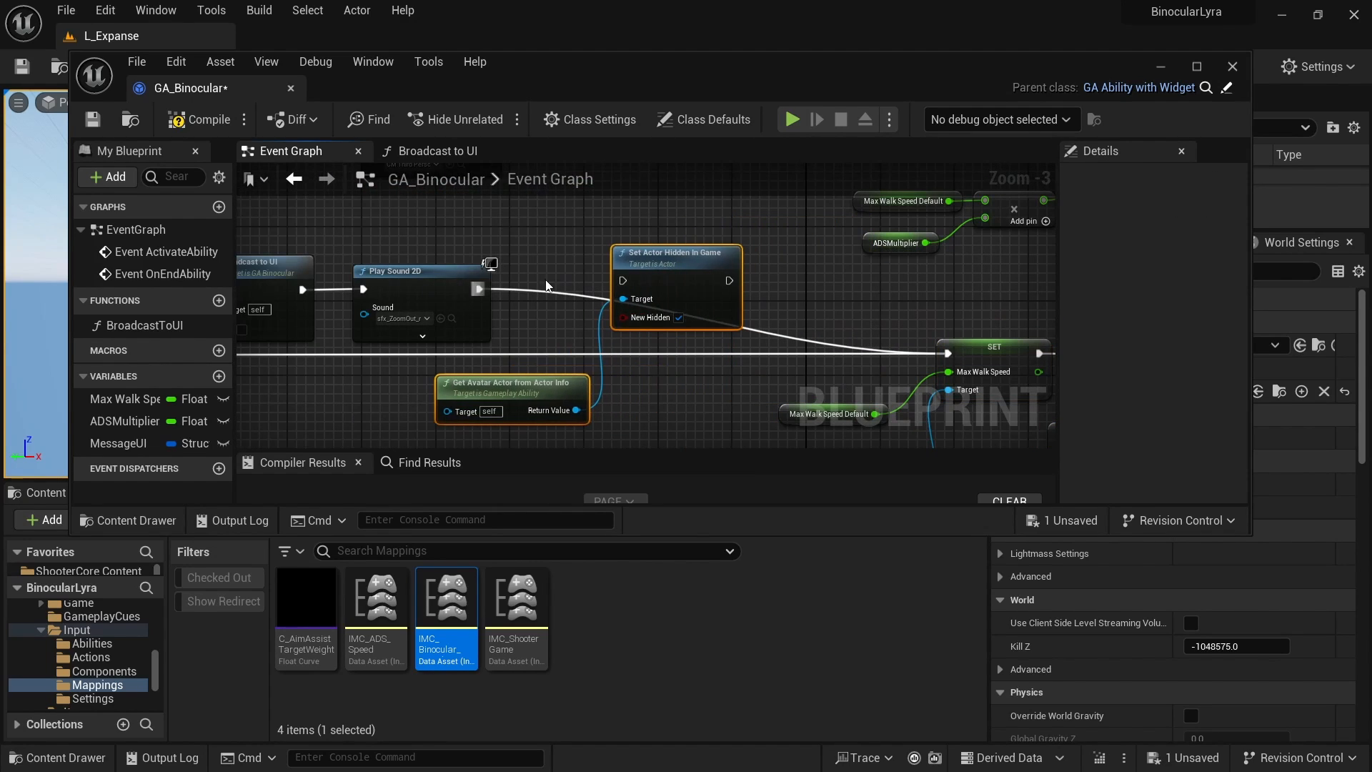
drag(693, 259, 752, 280)
click(505, 290)
- Add an Is Valid check on the avatar actor and wire it between Play Sound 2D and the pasted Set Actor Hidden In Game
mouse_move(518, 420)
mouse_down()
mouse_move(370, 420)
mouse_move(521, 408)
mouse_up()
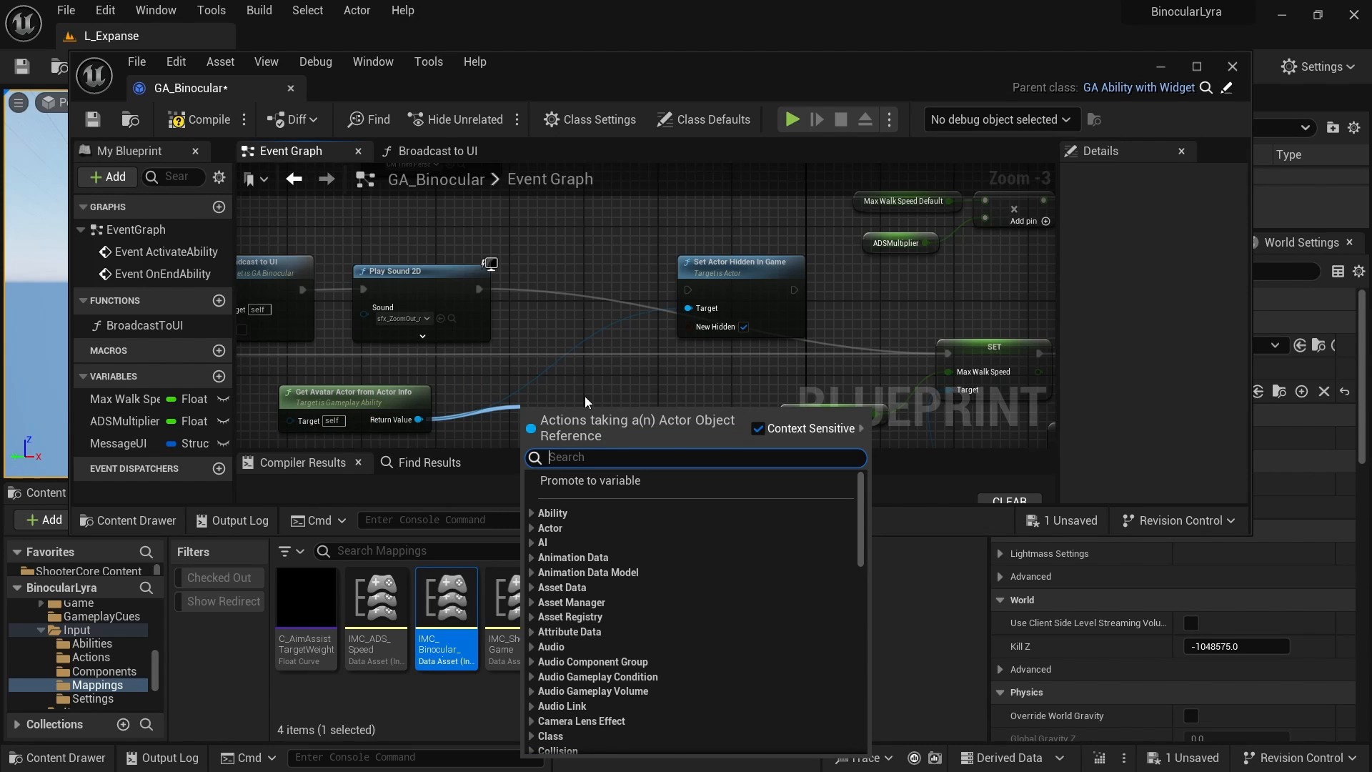
text(valid)
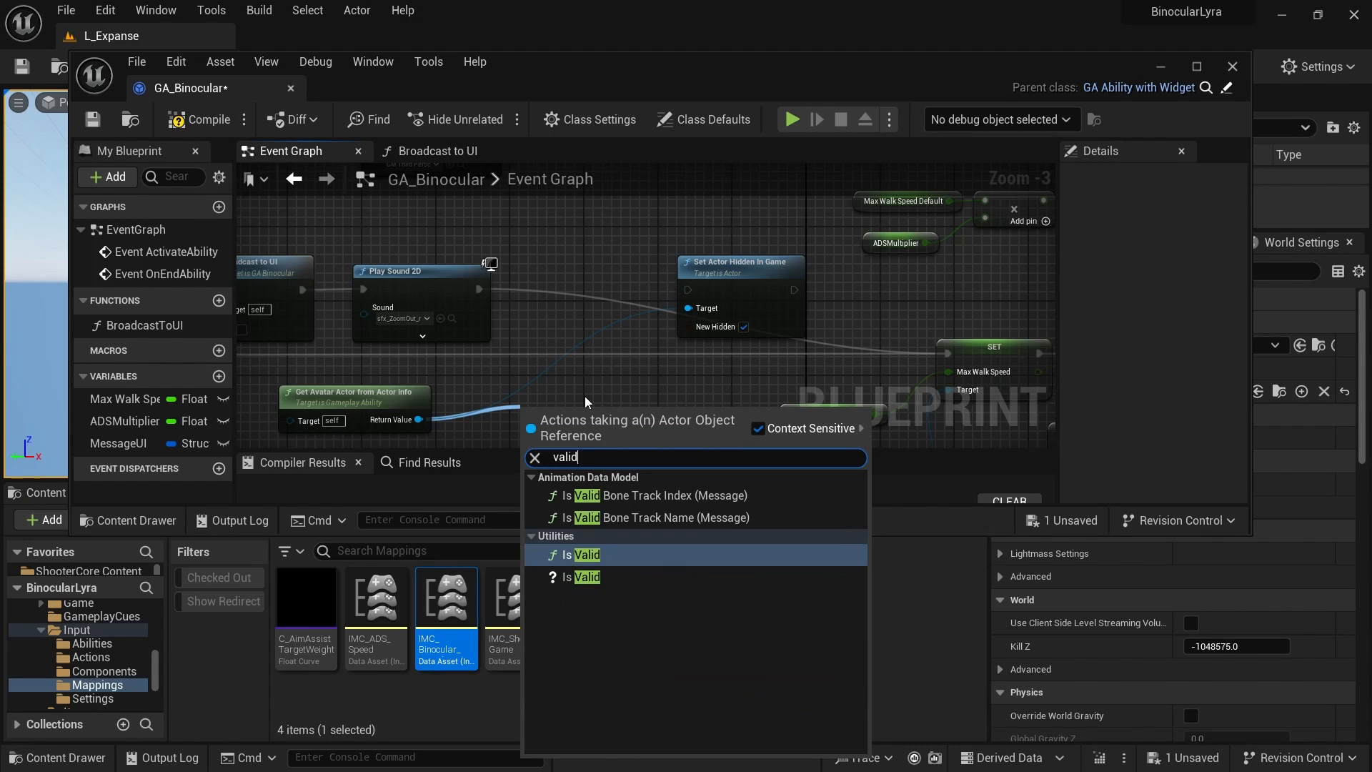
click(594, 578)
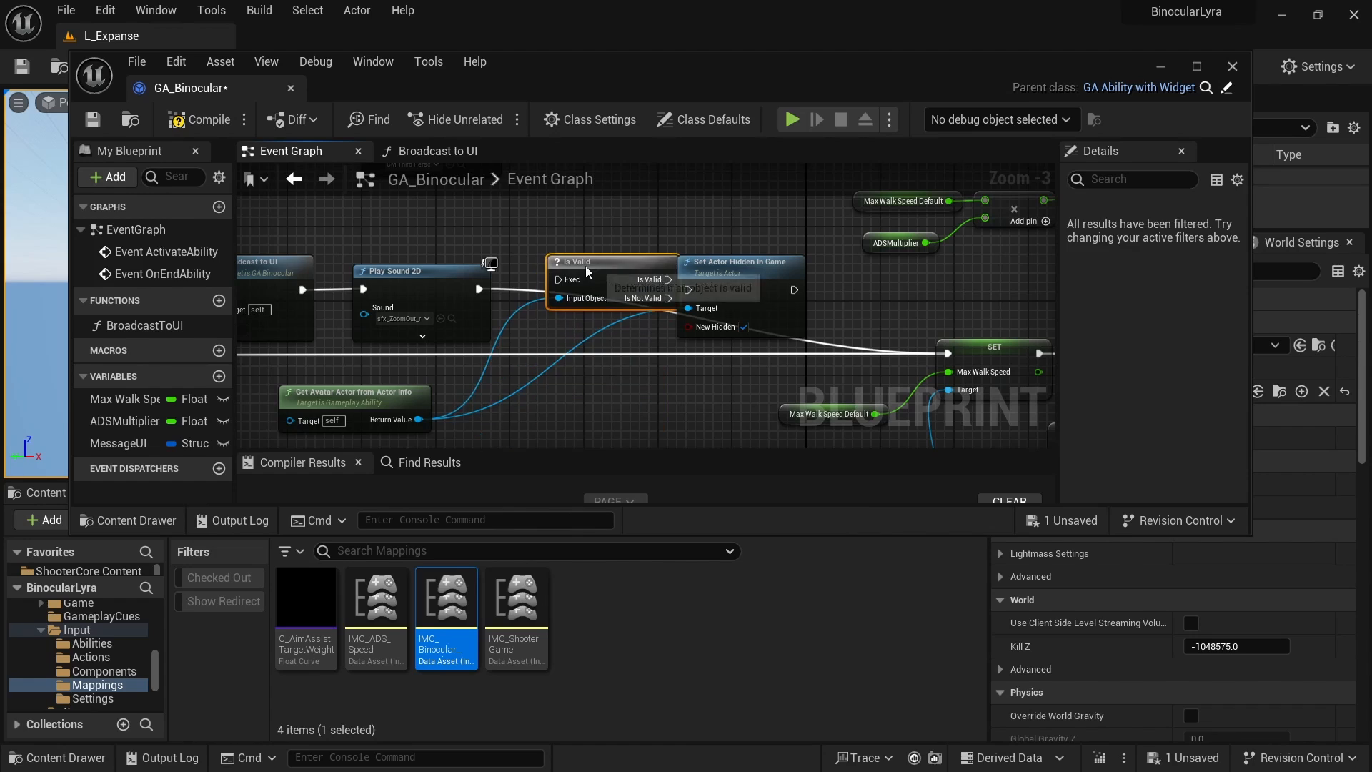
drag(477, 288, 533, 289)
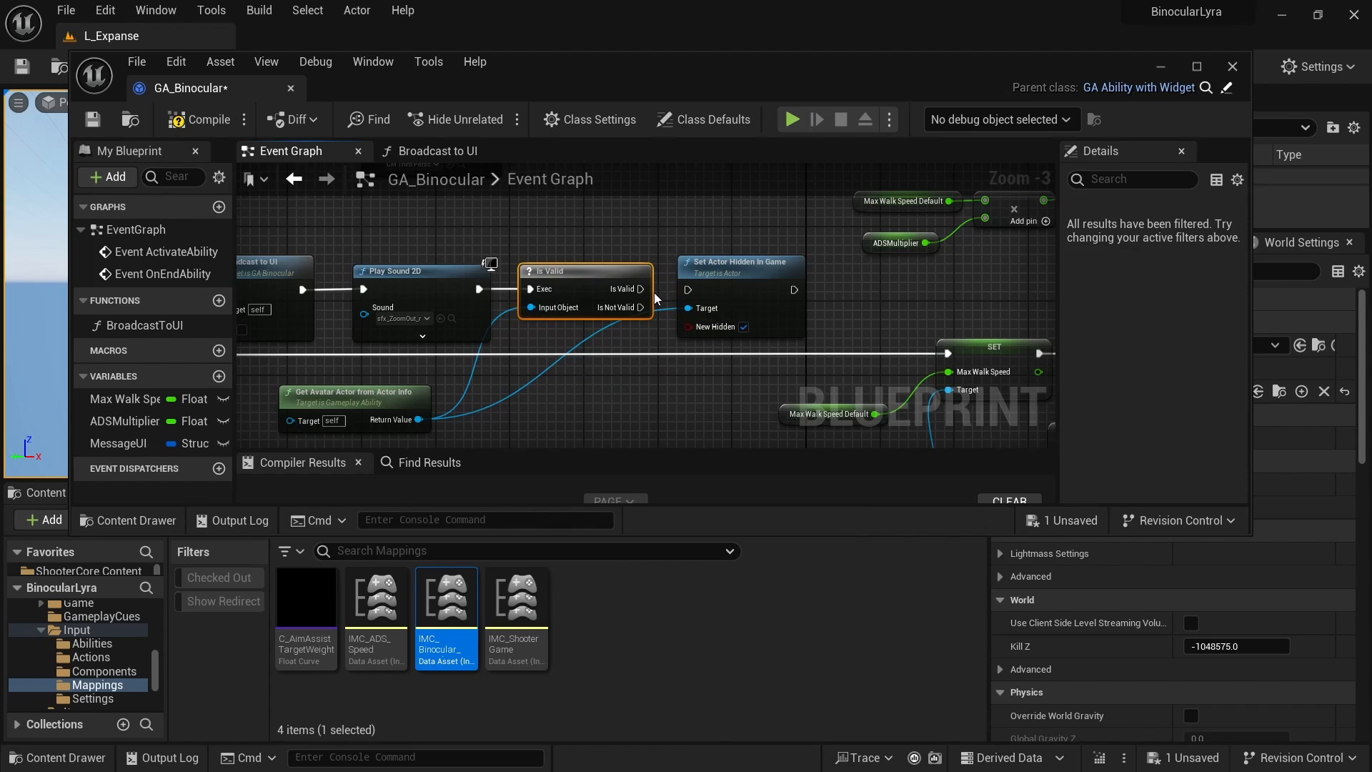
drag(647, 293, 688, 289)
- Disable New Hidden on the OnEndAbility Set Actor Hidden In Game node, connect it to the Max Walk Speed SET node, and save
click(744, 328)
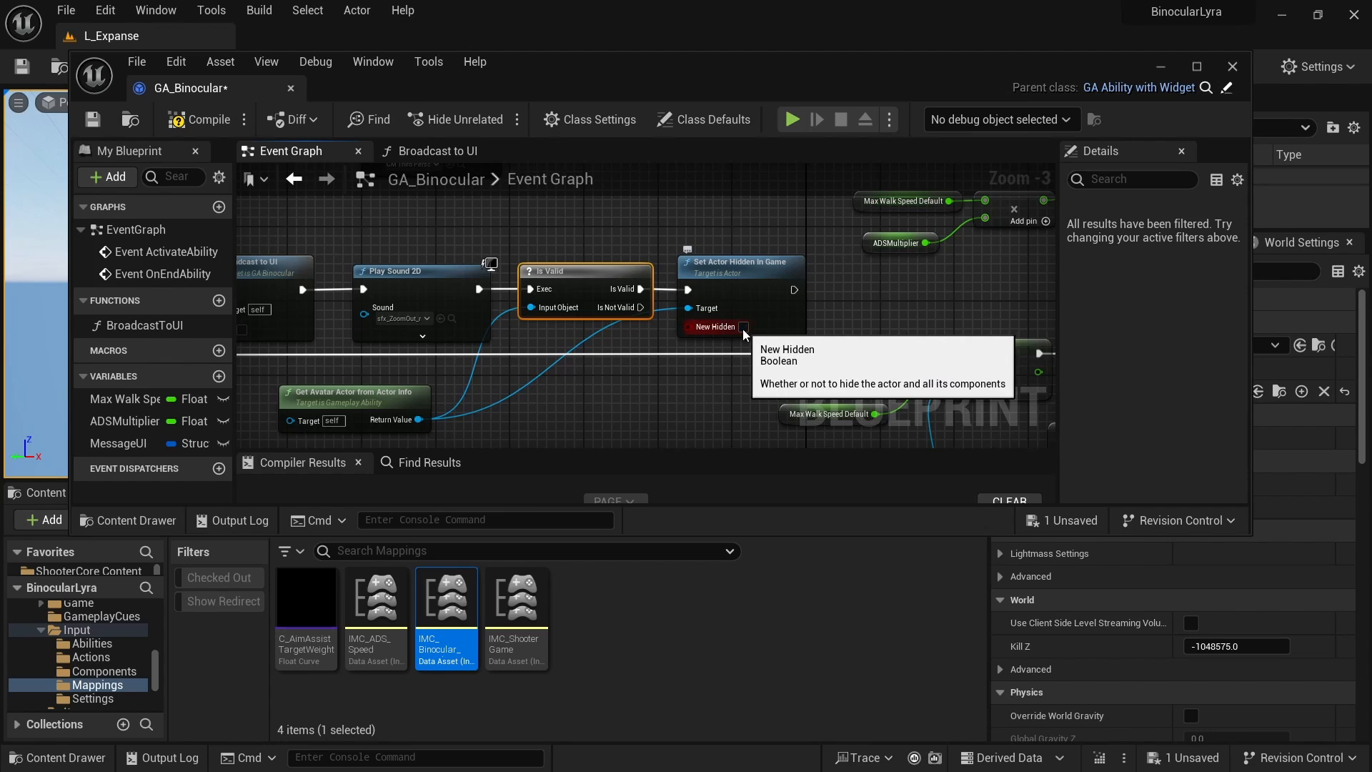
right_drag(853, 338, 687, 333)
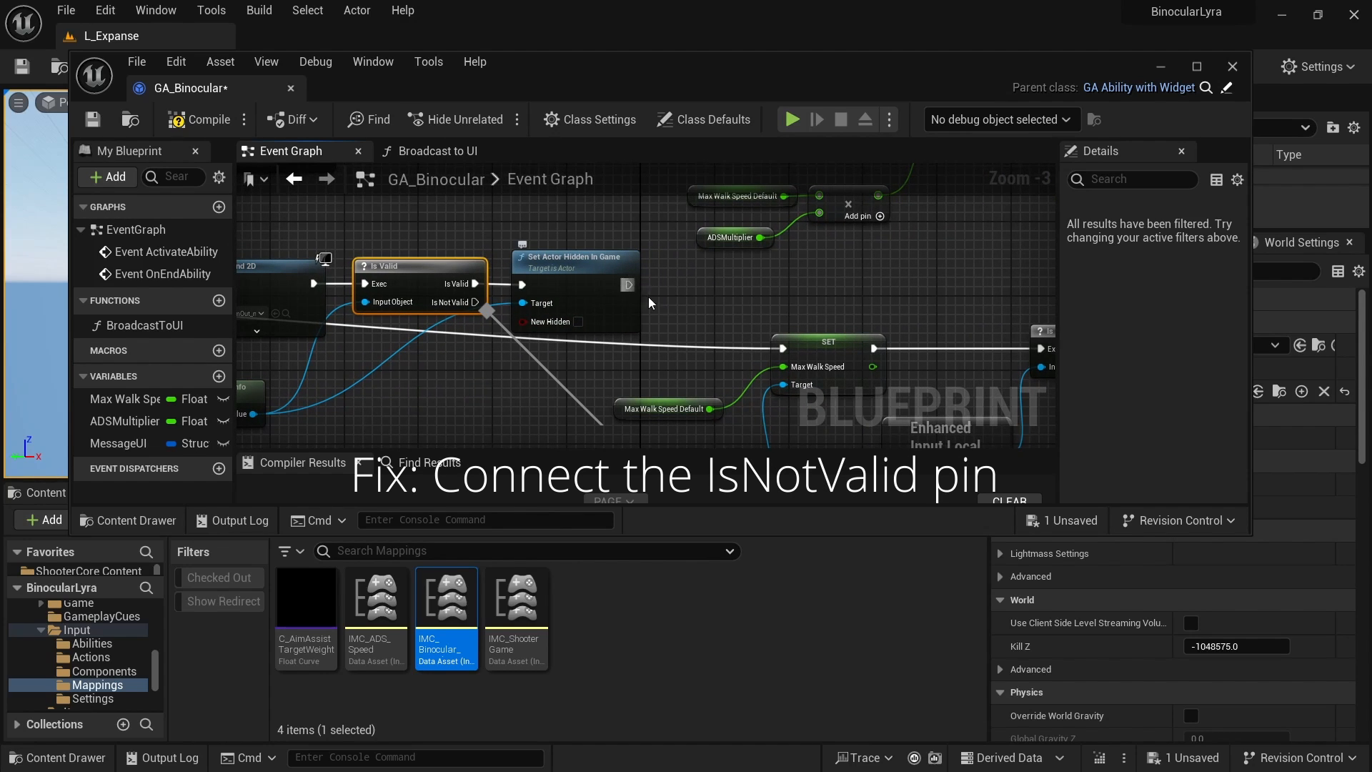
scroll(650, 294, down, 2)
key(ctrl+s)
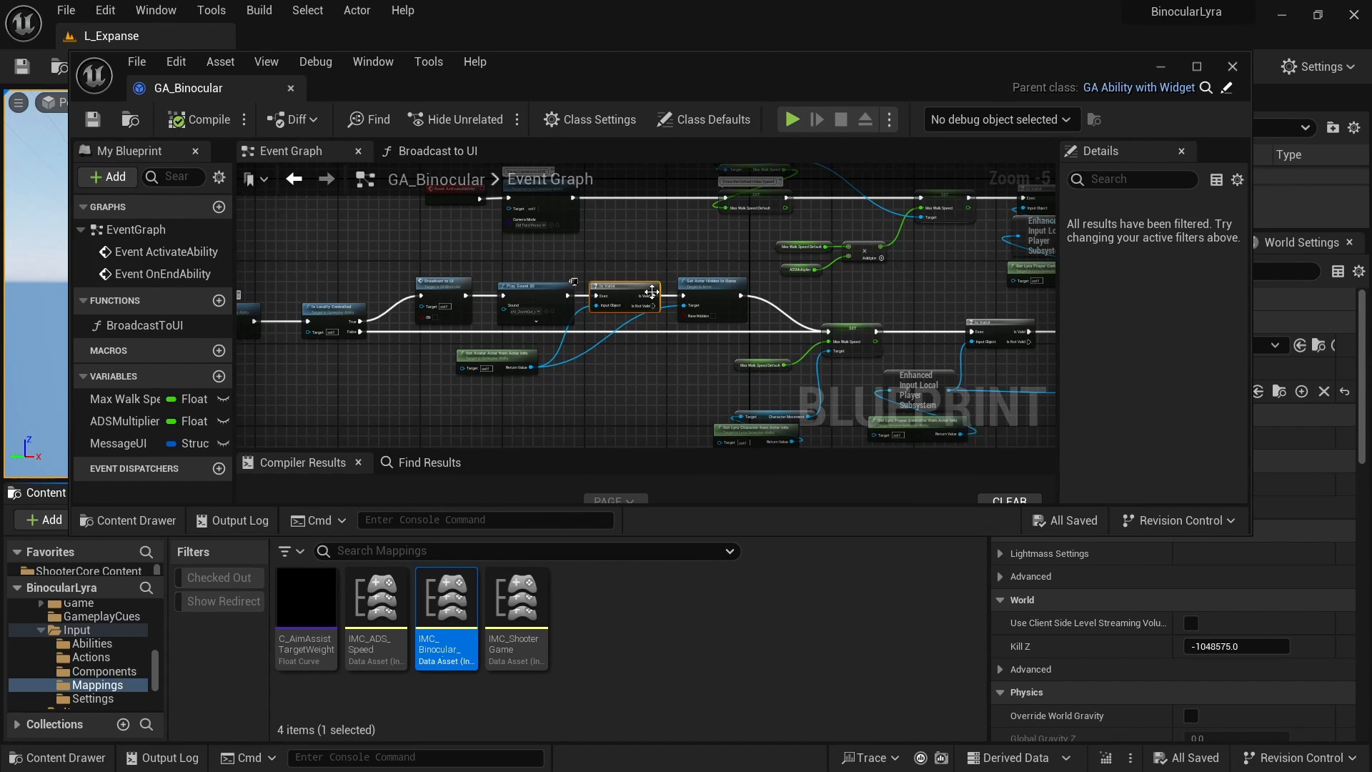
- Briefly run L_Expanse in the editor, then set play sessions to spawn the player at Default Player Start
drag(761, 72, 710, 582)
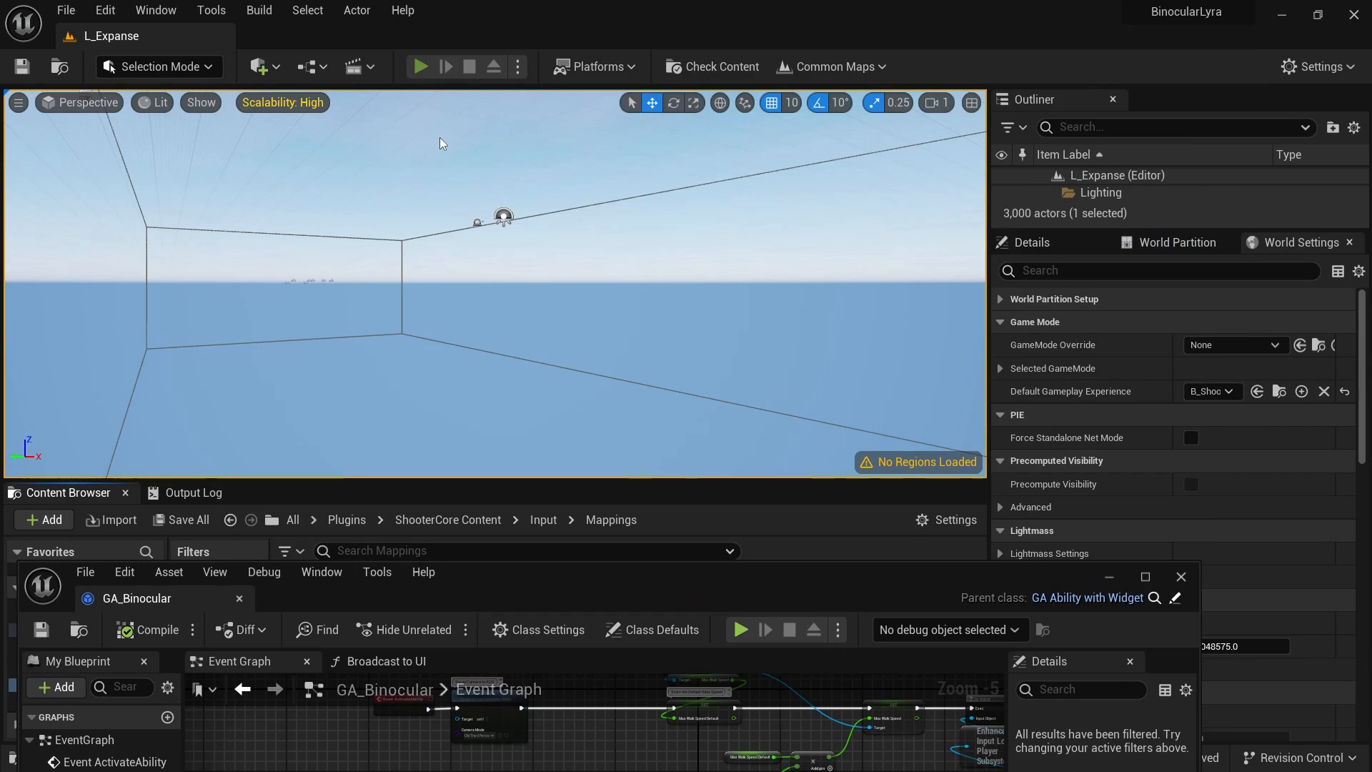
click(421, 66)
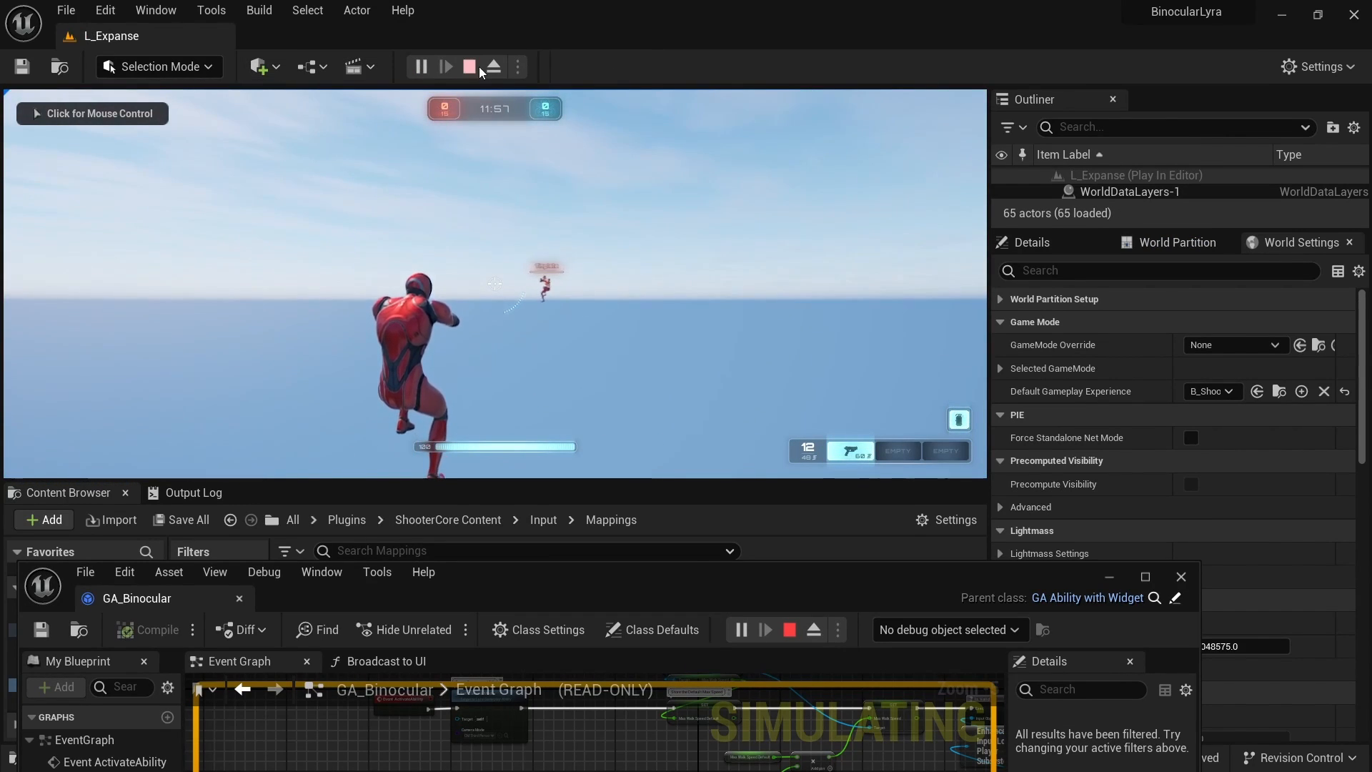
click(474, 66)
click(519, 67)
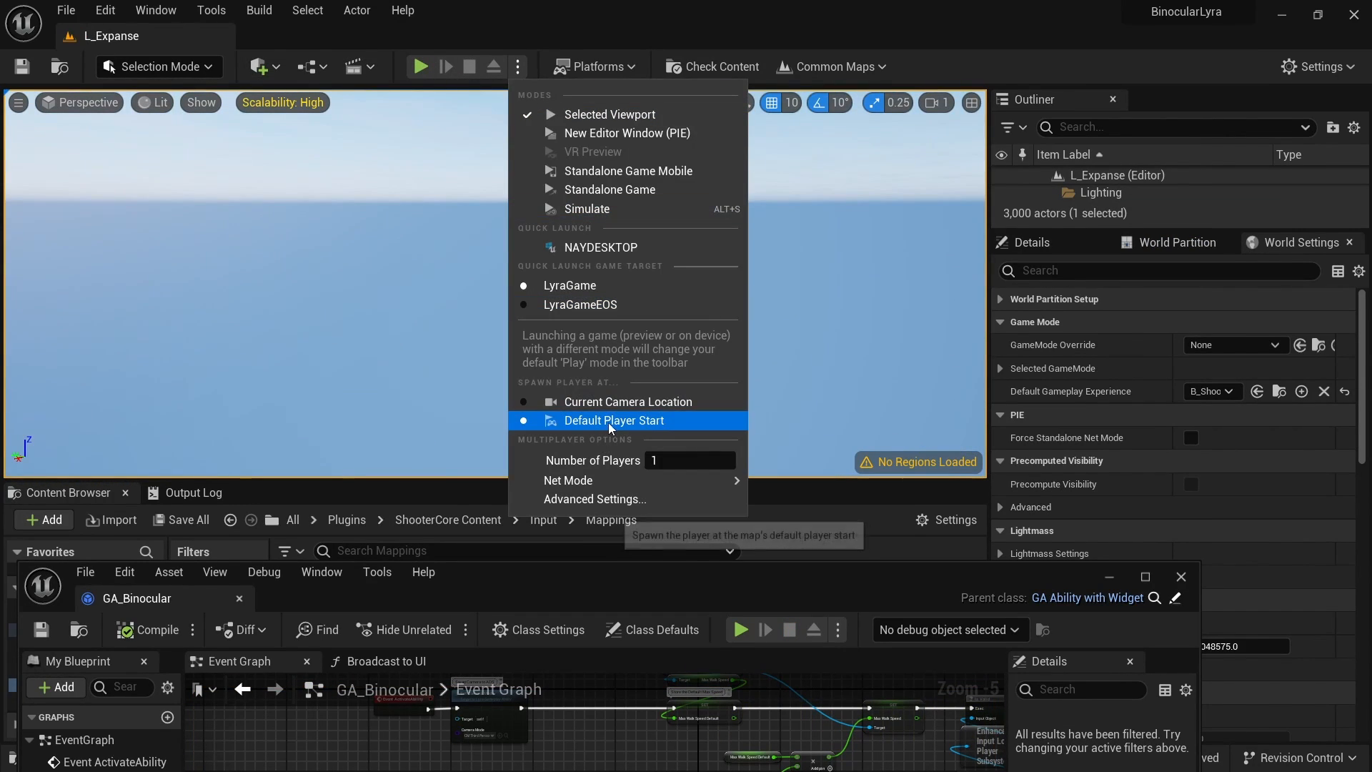
click(611, 422)
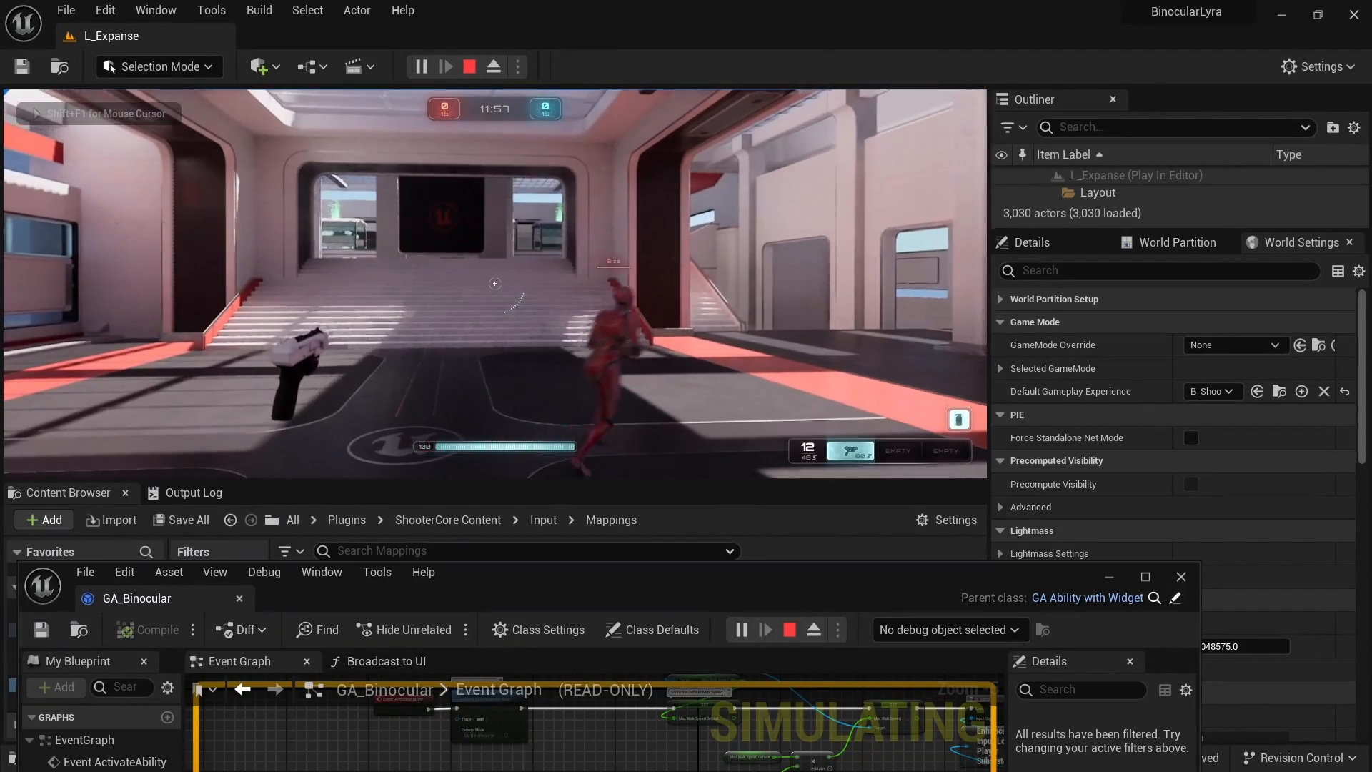
- Play-test the binocular ability in L_Expanse by moving the character around and toggling the binocular view
key(w)
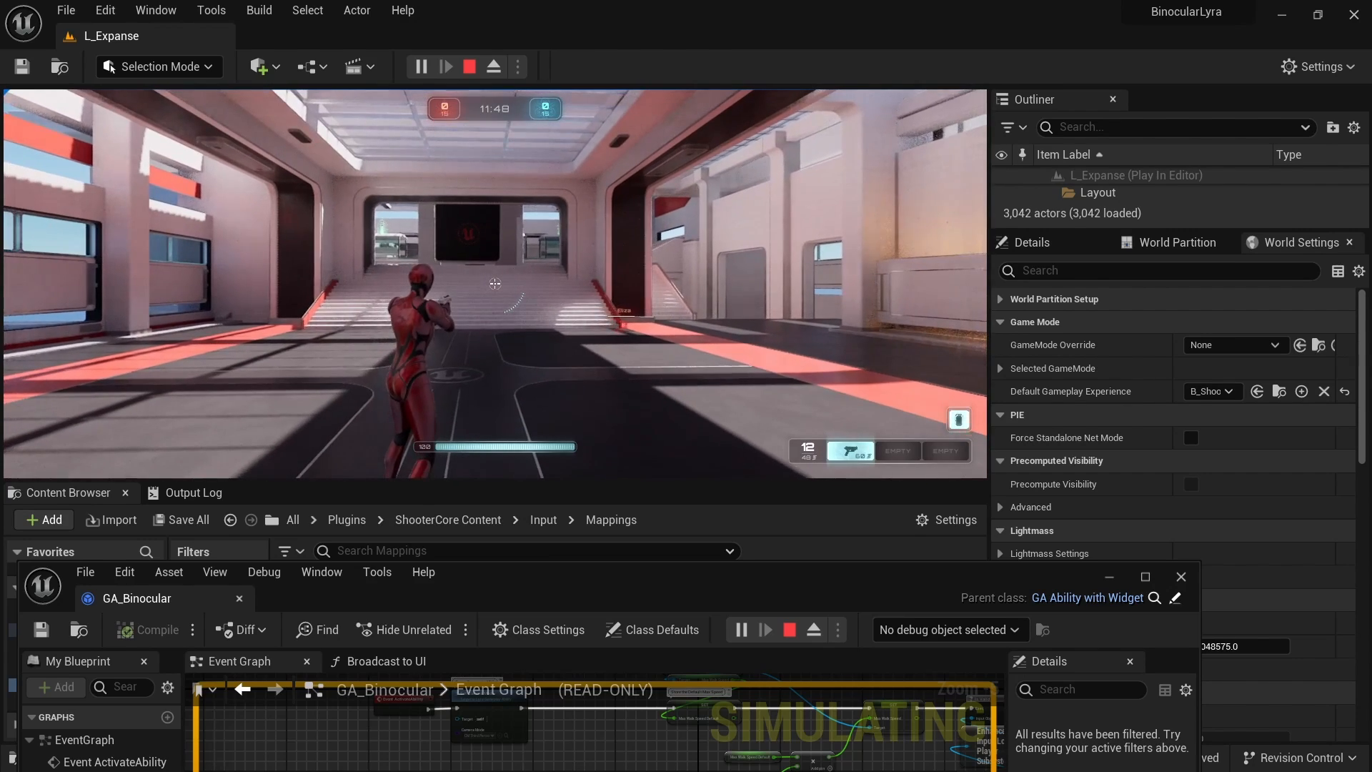
key(b)
key(w)
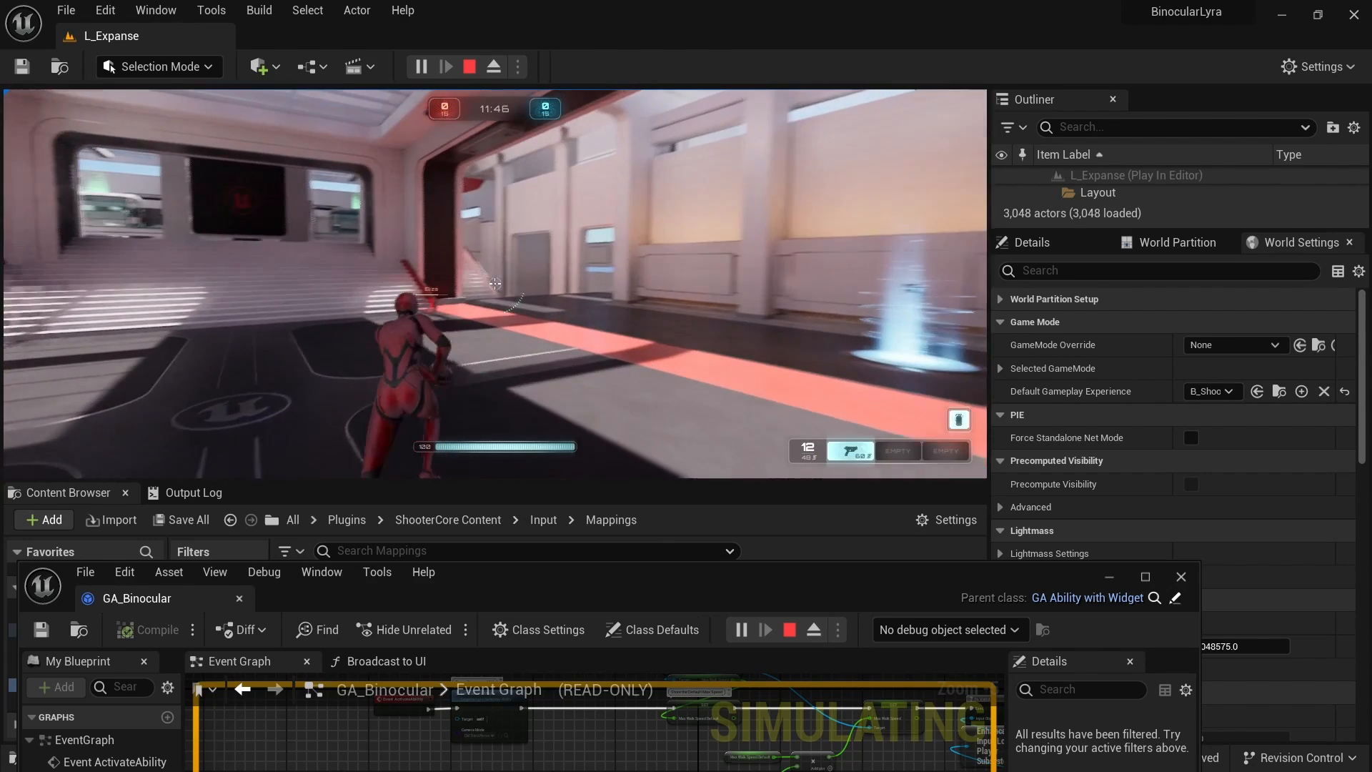
key(w)
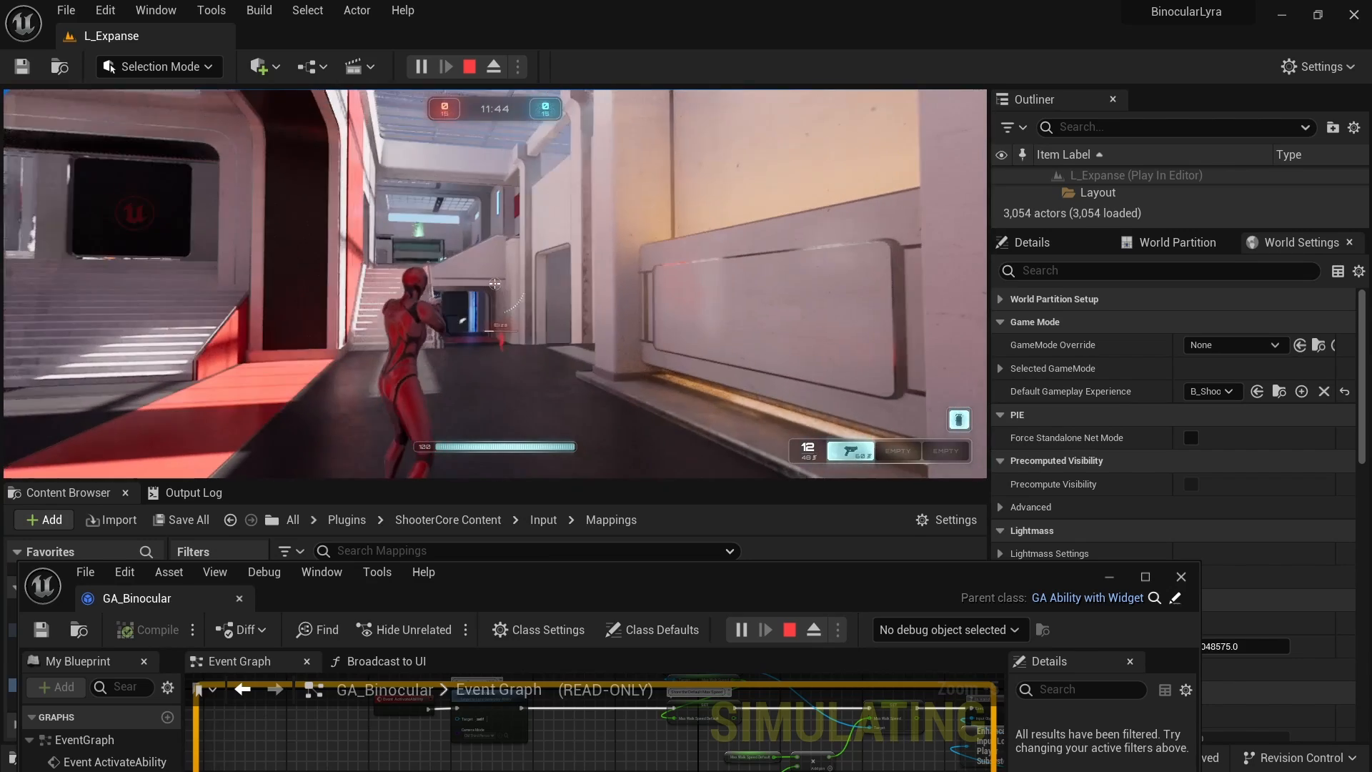
key(w)
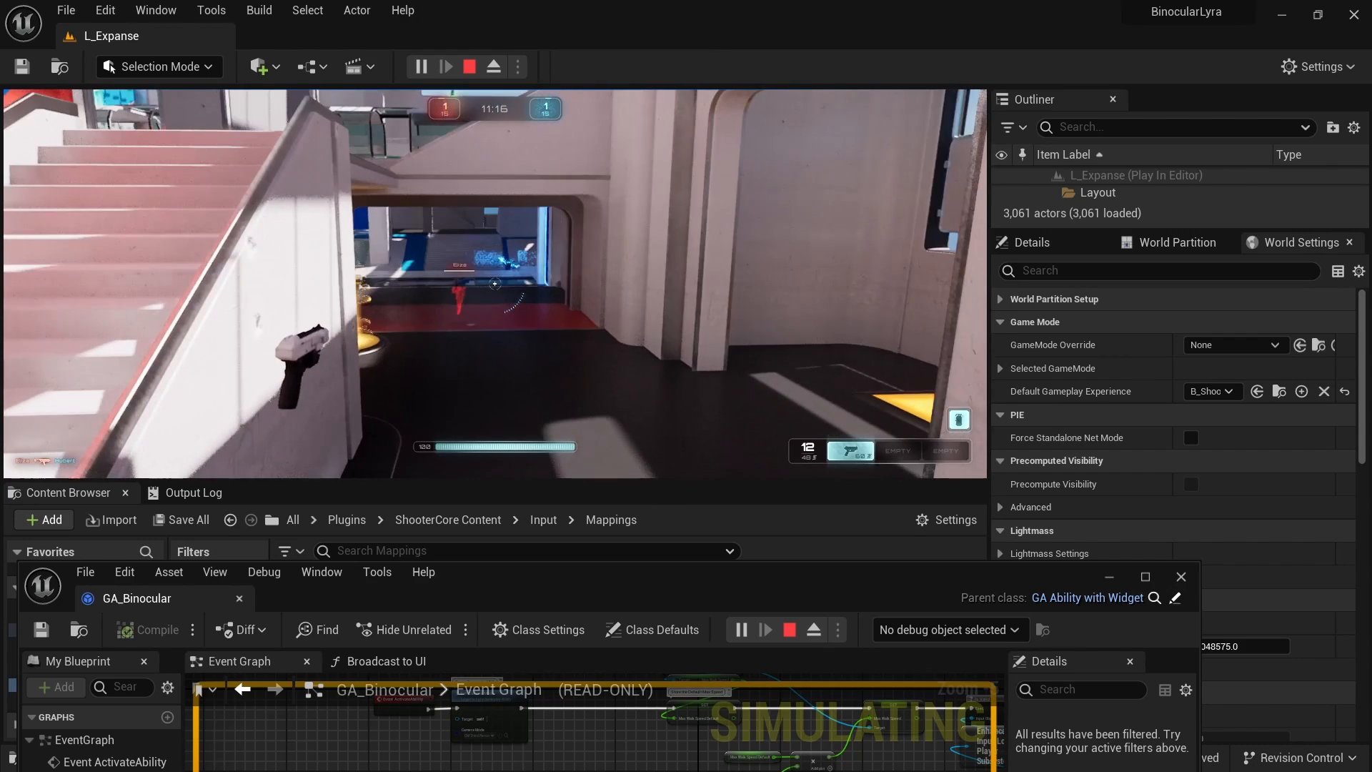
- Stop the play session and select the Set Camera Mode node after Event ActivateAbility in the GA_Binocular graph
key(shift+F1)
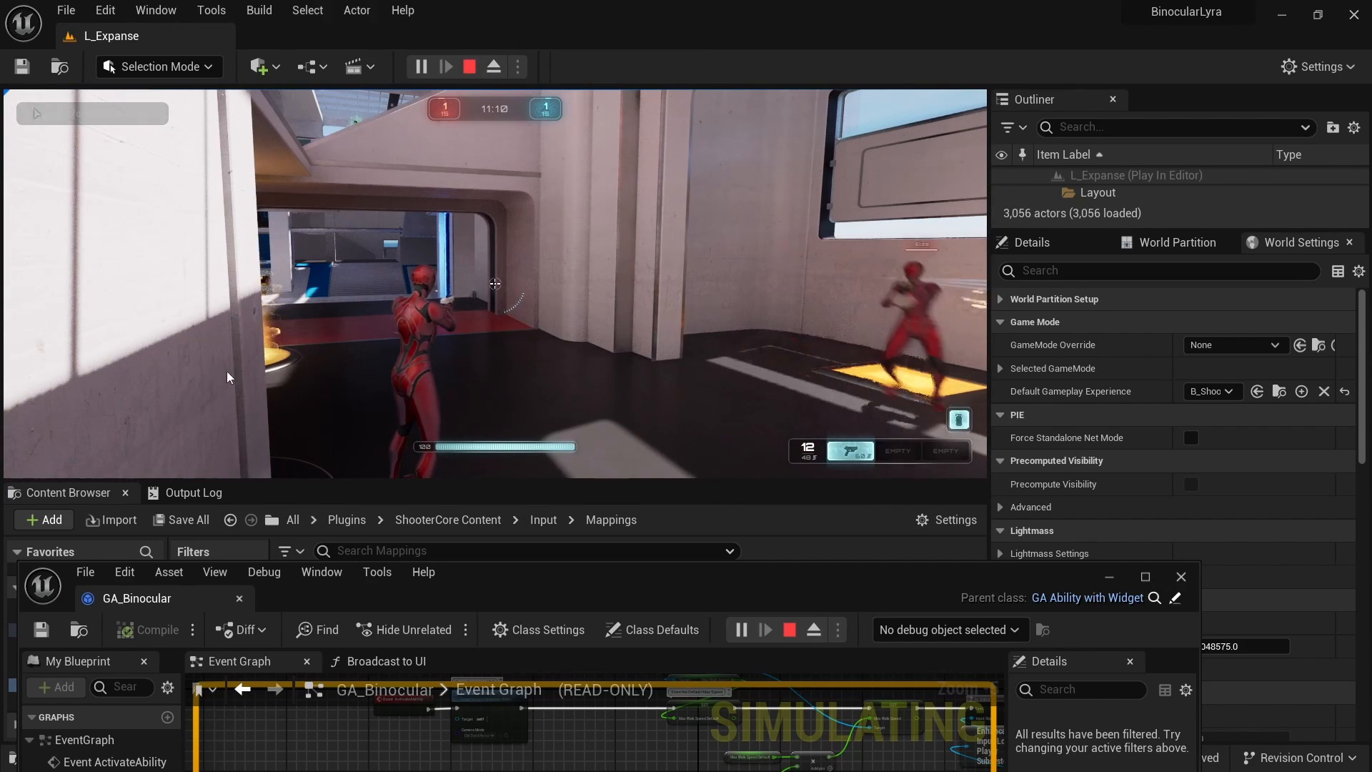
click(472, 67)
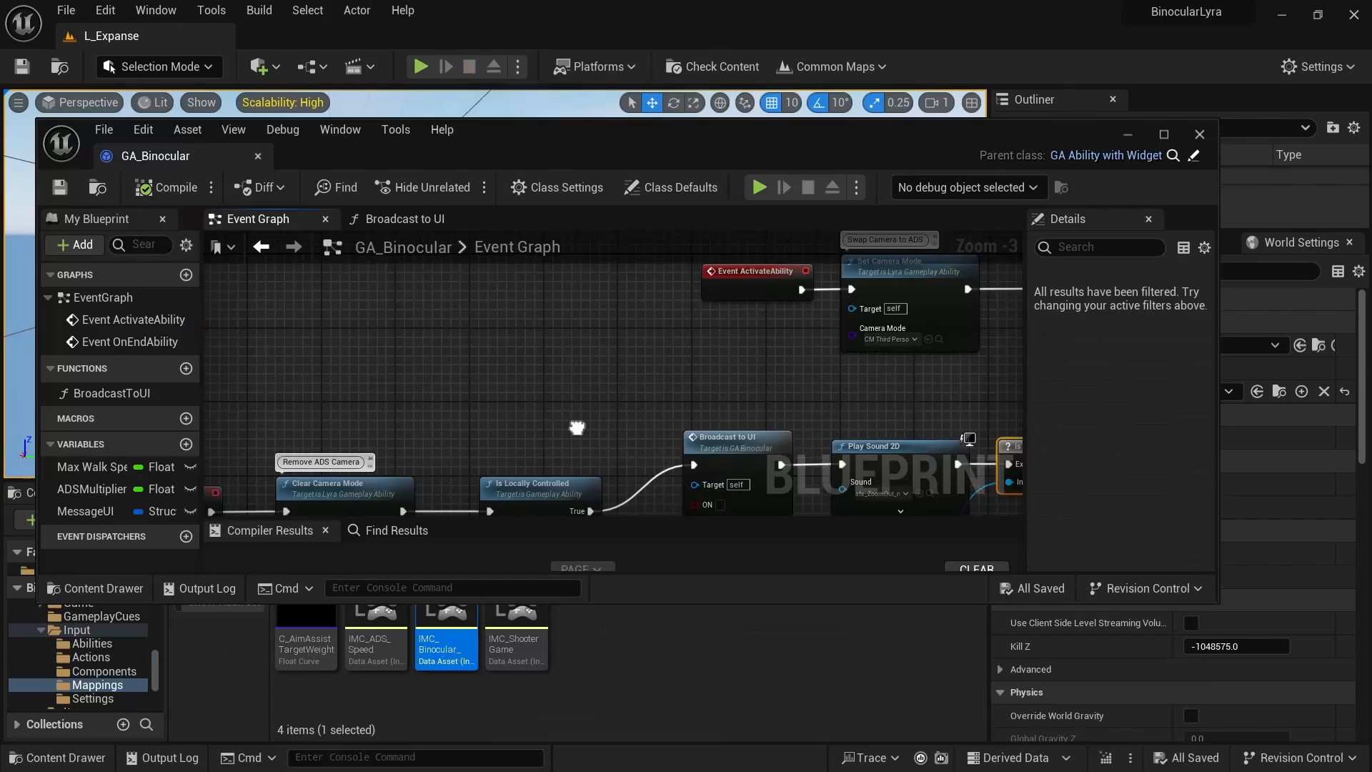
right_drag(393, 513, 372, 512)
right_drag(881, 350, 601, 384)
click(466, 396)
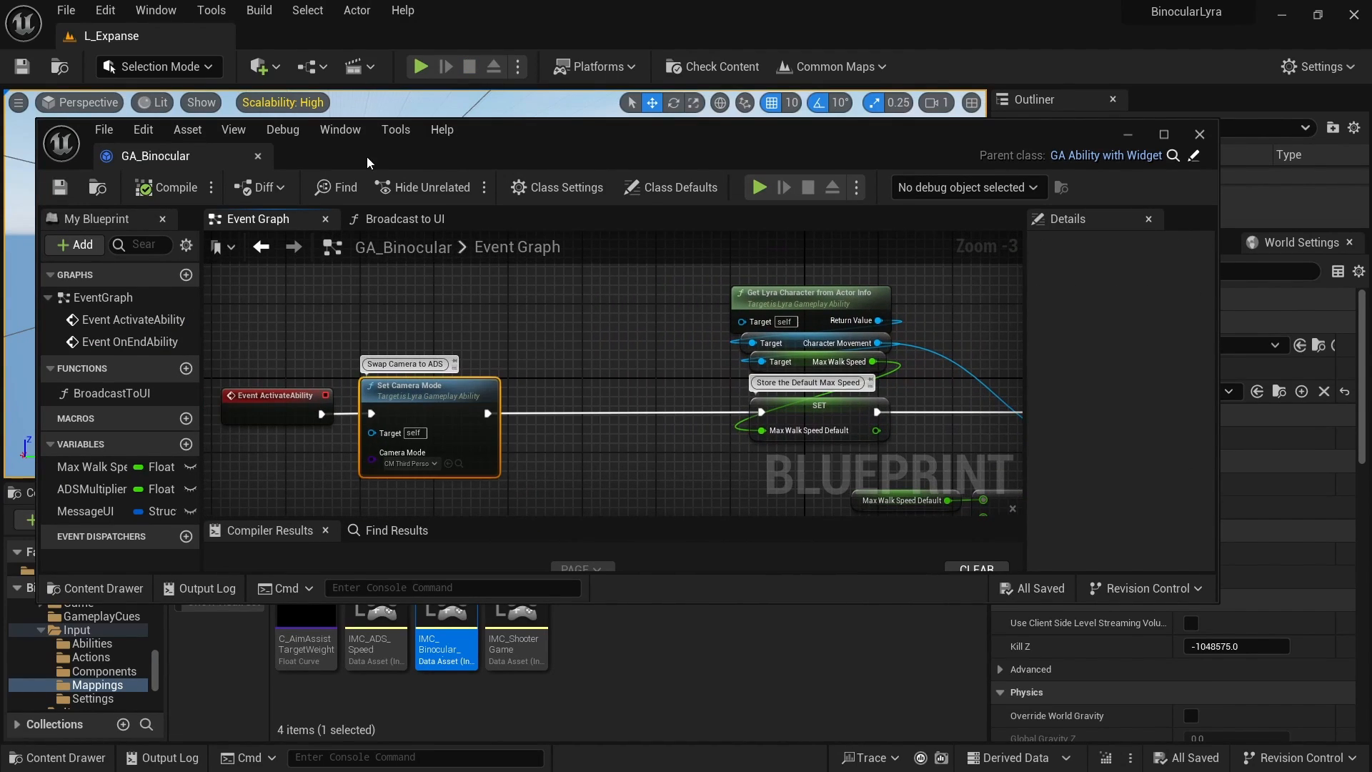
- Make room for the content browser, find B_Hero_ShooterMannequin among all project content and open it
drag(583, 119, 601, 45)
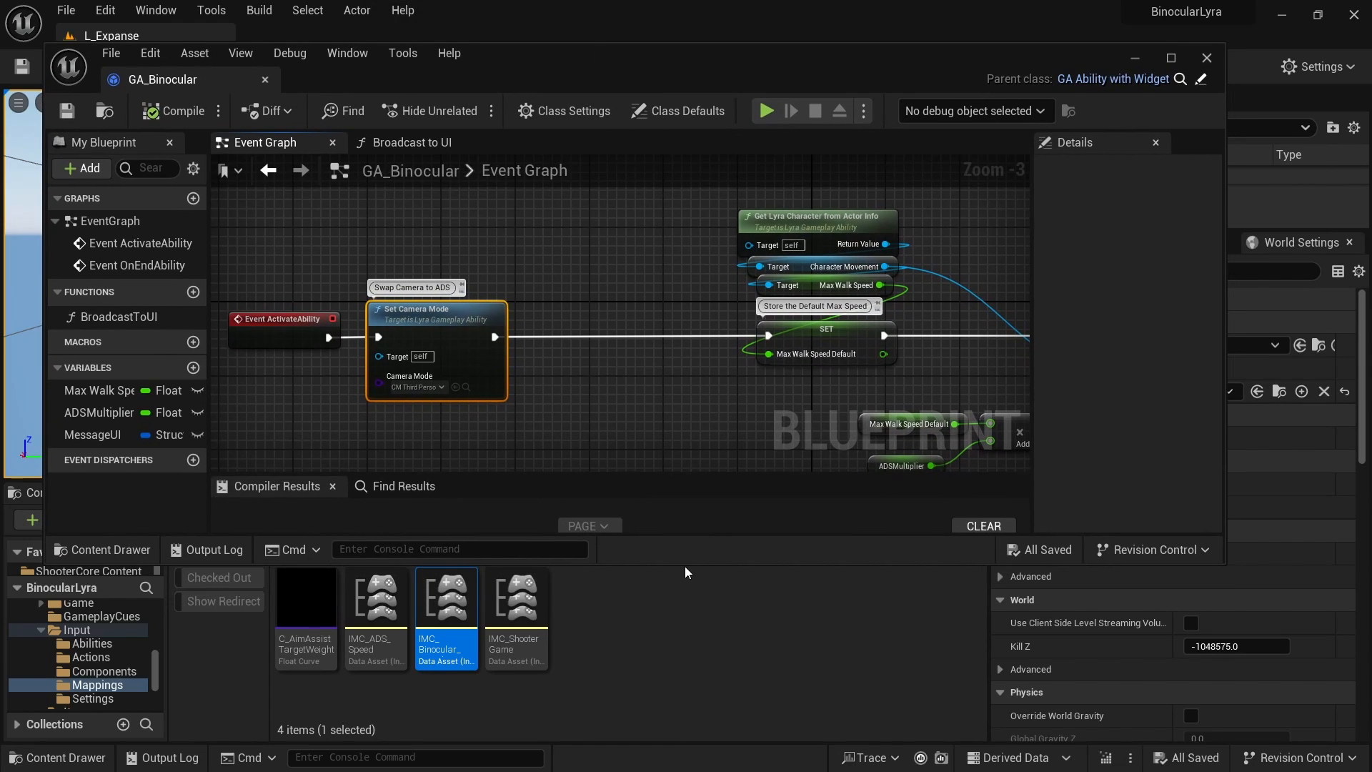
drag(685, 566, 685, 474)
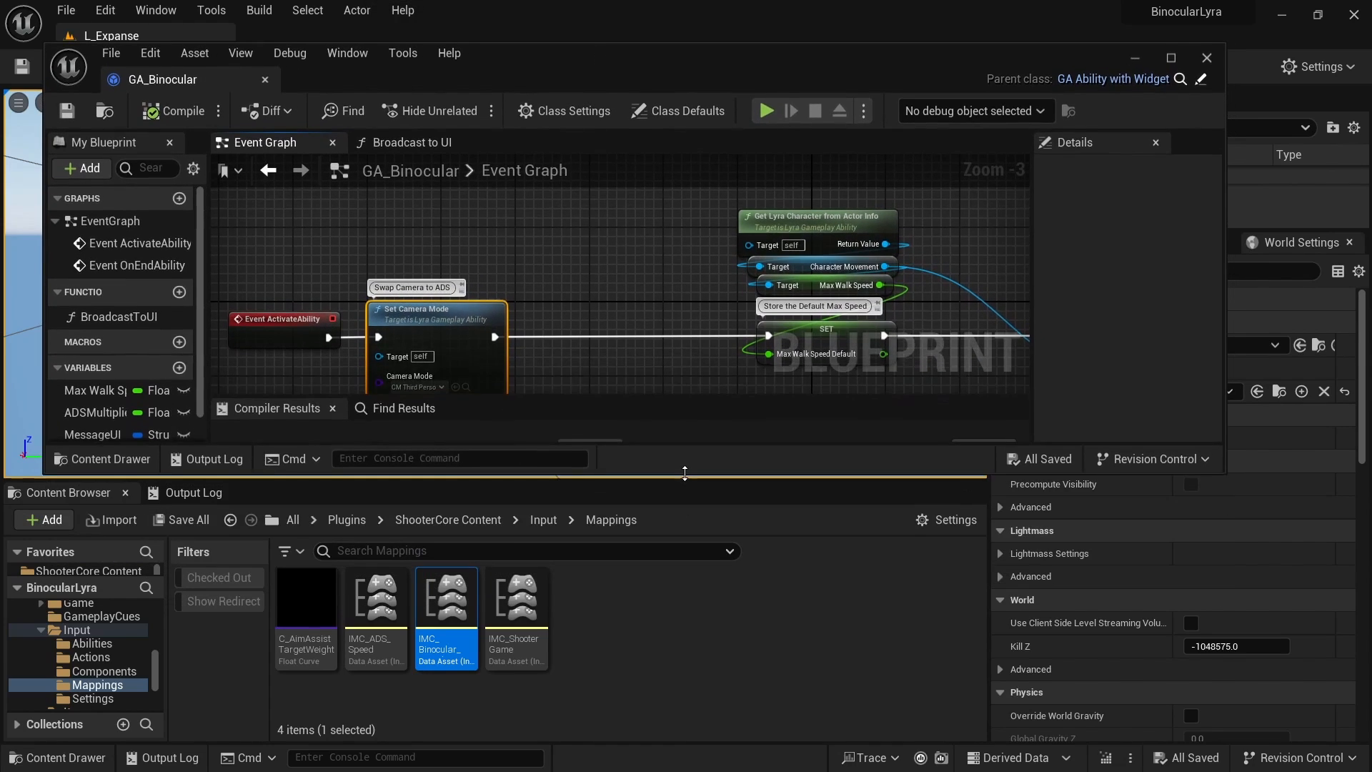
click(292, 520)
click(362, 551)
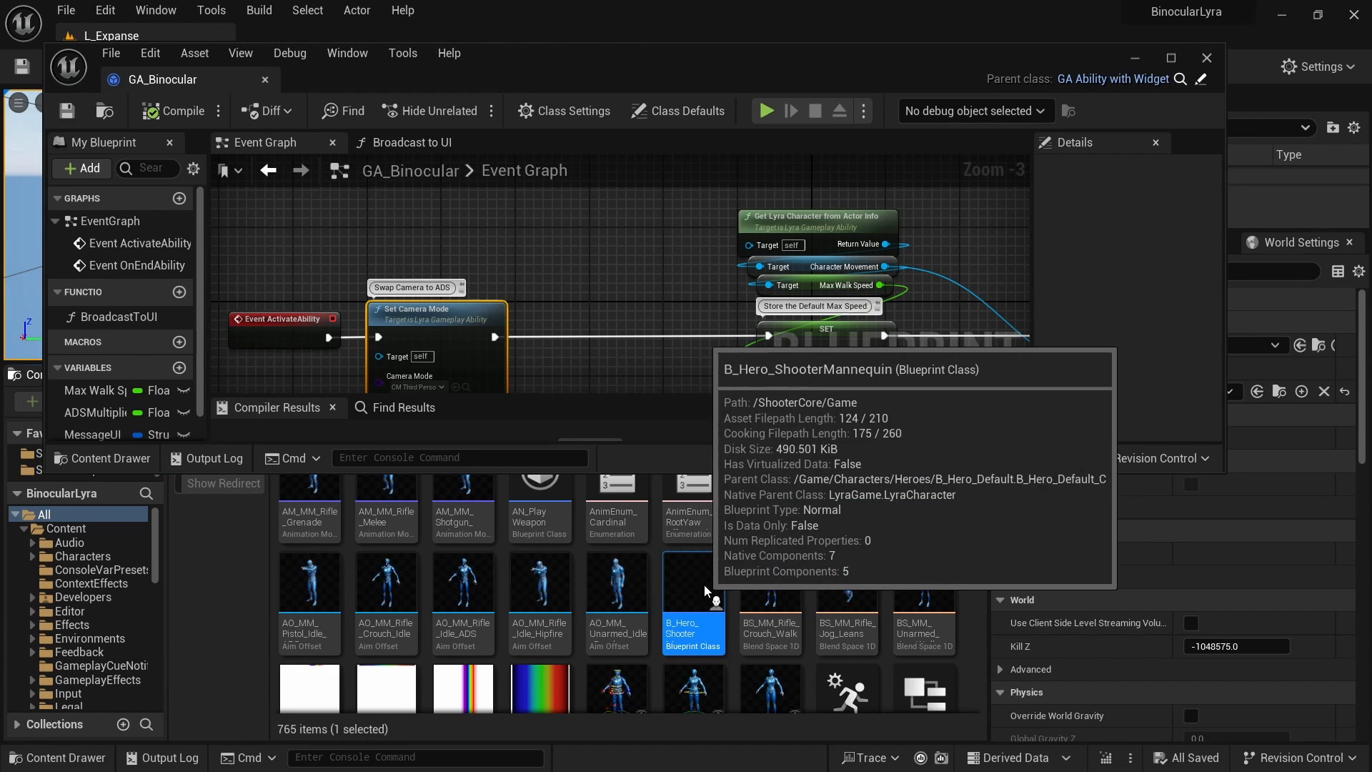
double_click(704, 585)
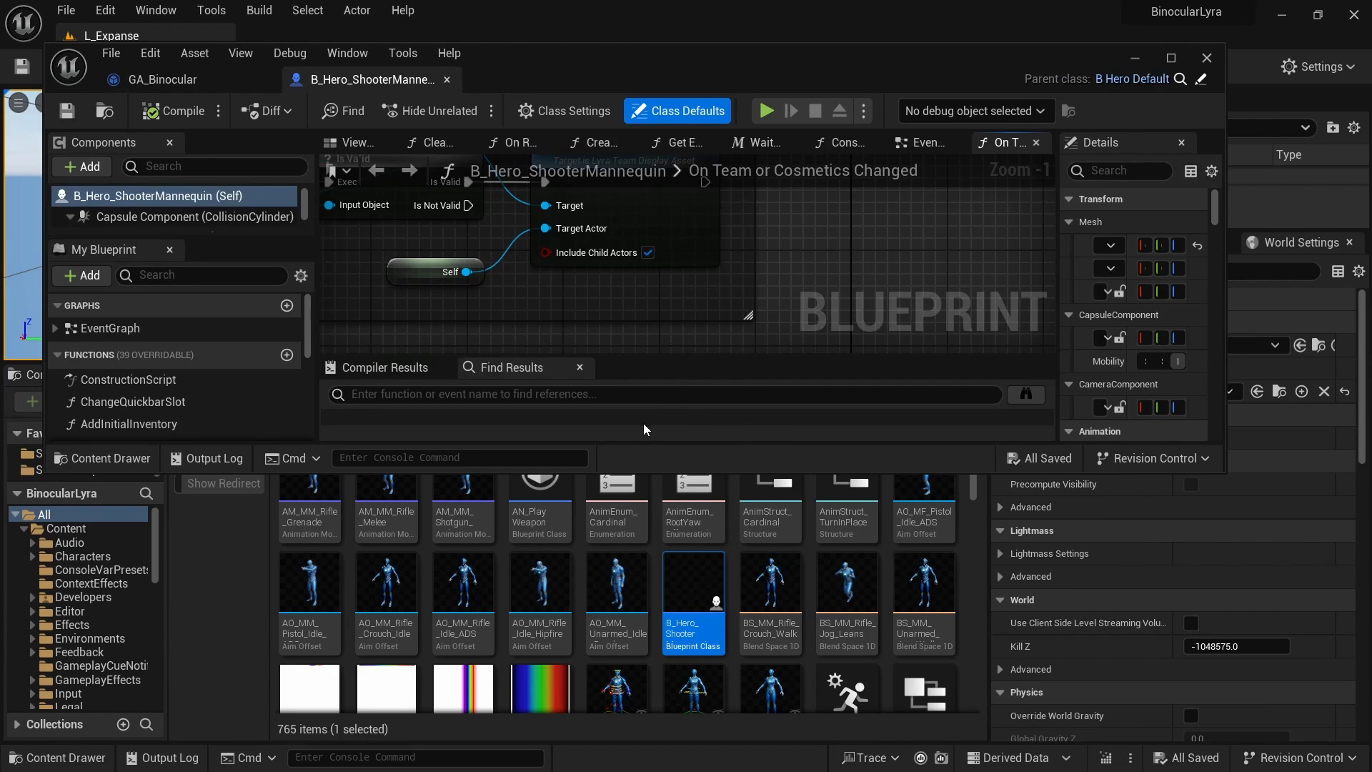
- Examine the Capsule Component's half height and radius in B_Hero_ShooterMannequin, and close the blueprint
click(353, 143)
click(707, 195)
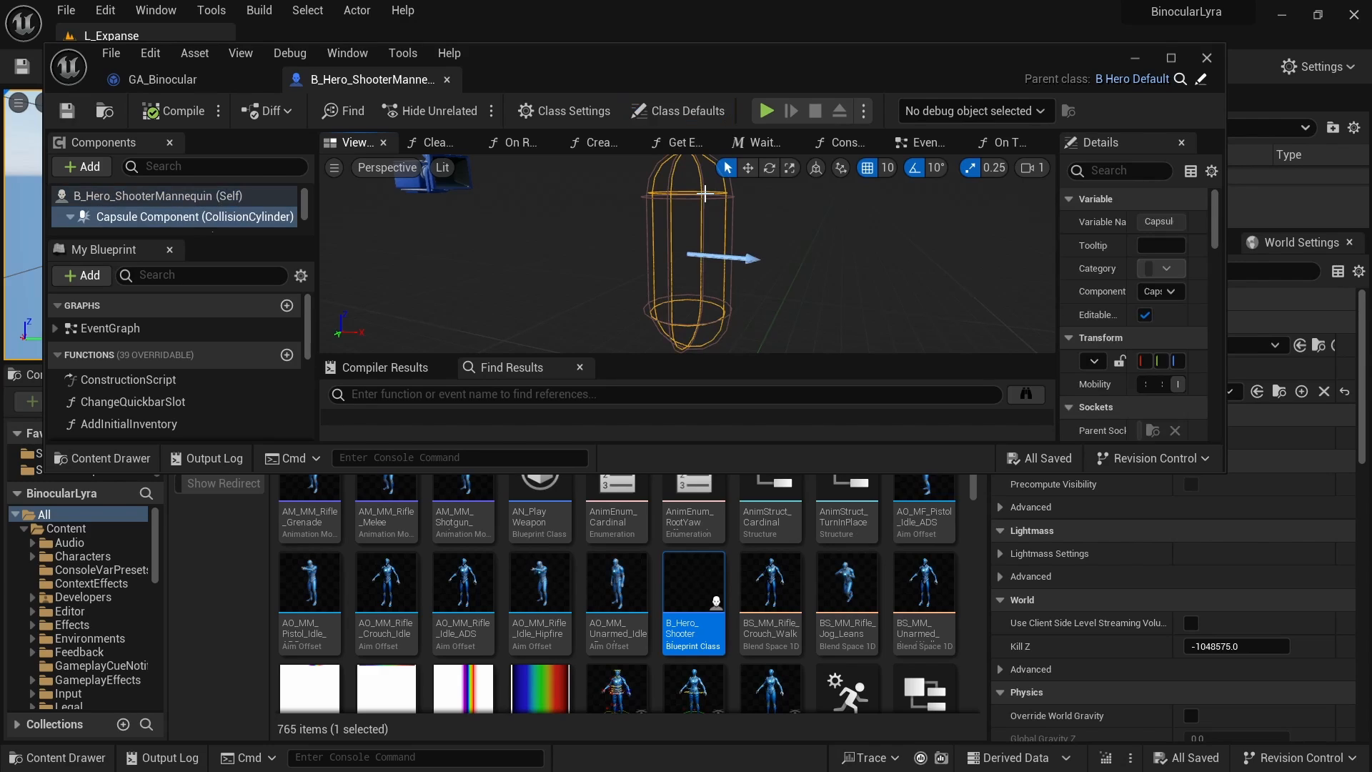
drag(161, 237, 159, 328)
drag(1057, 216, 772, 227)
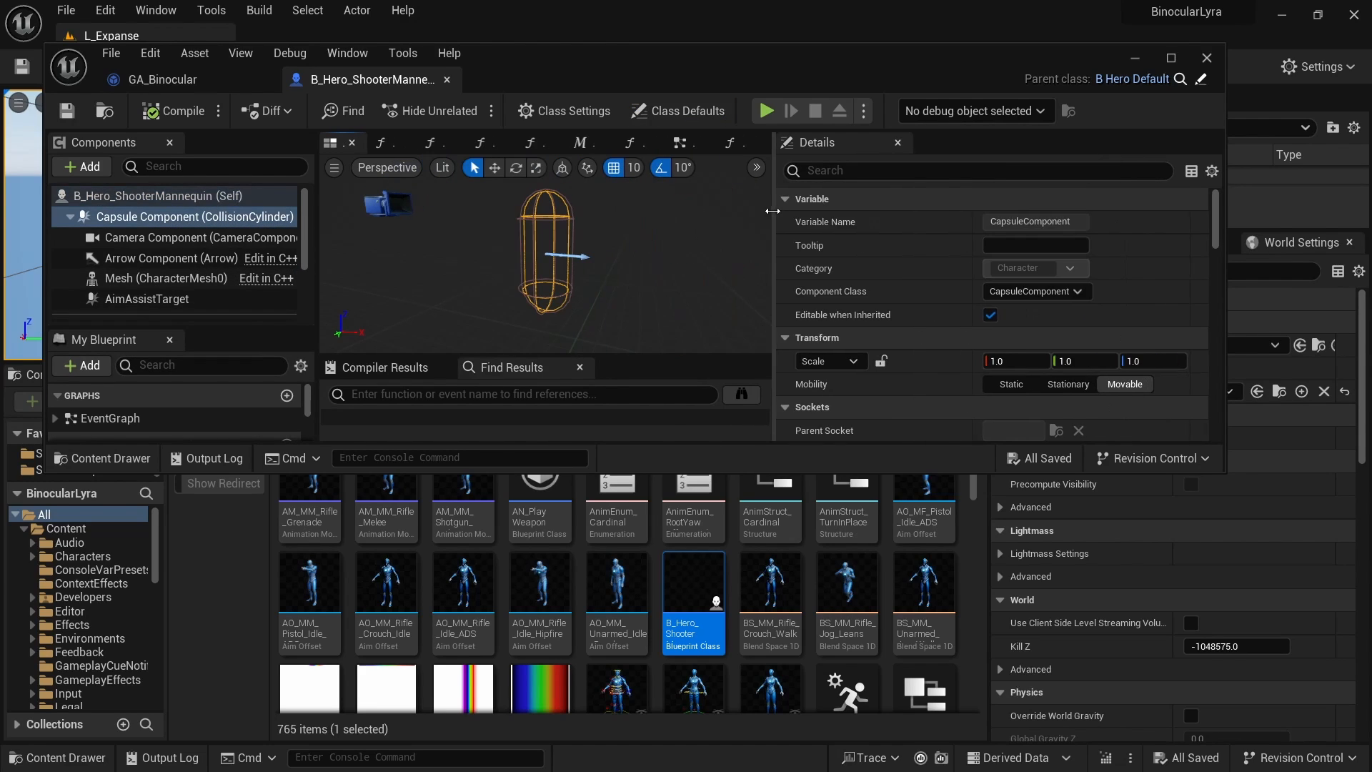
scroll(1016, 264, down, 4)
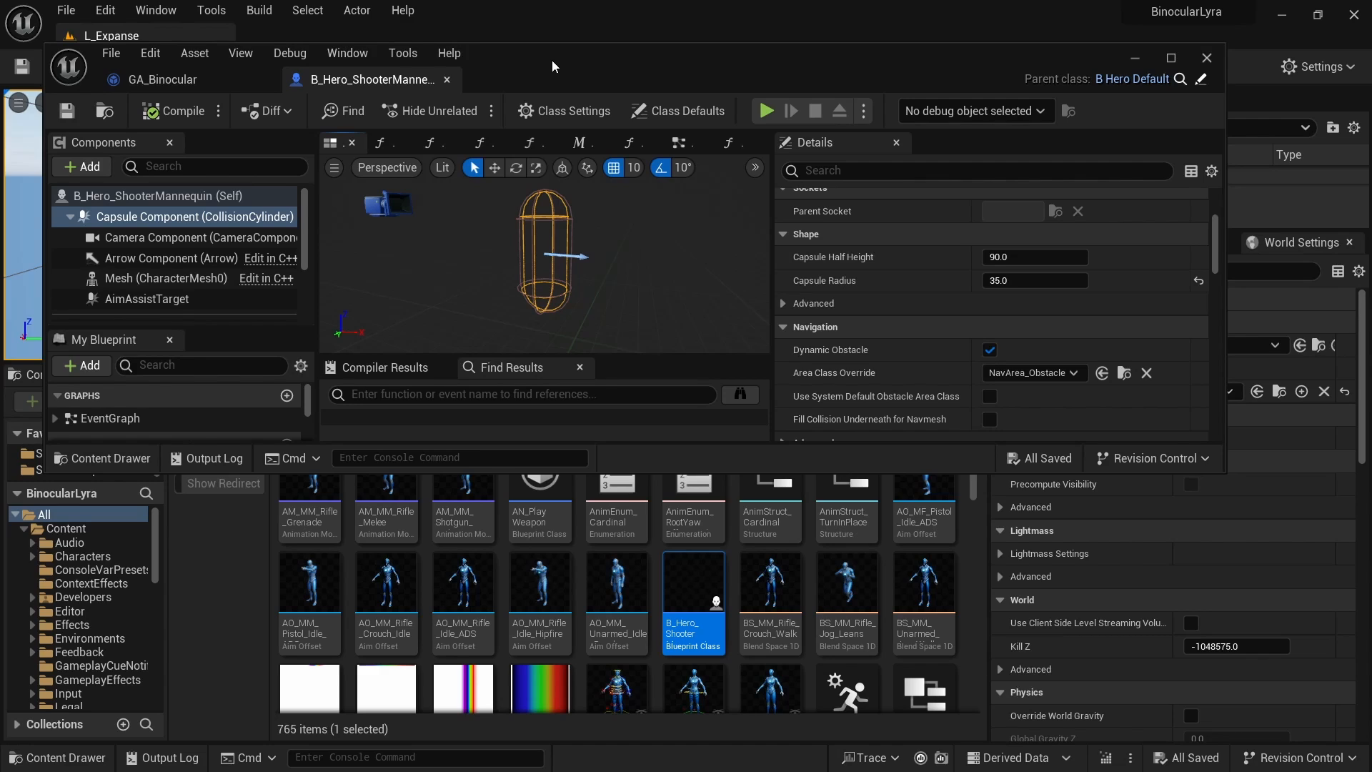
drag(552, 60, 550, 45)
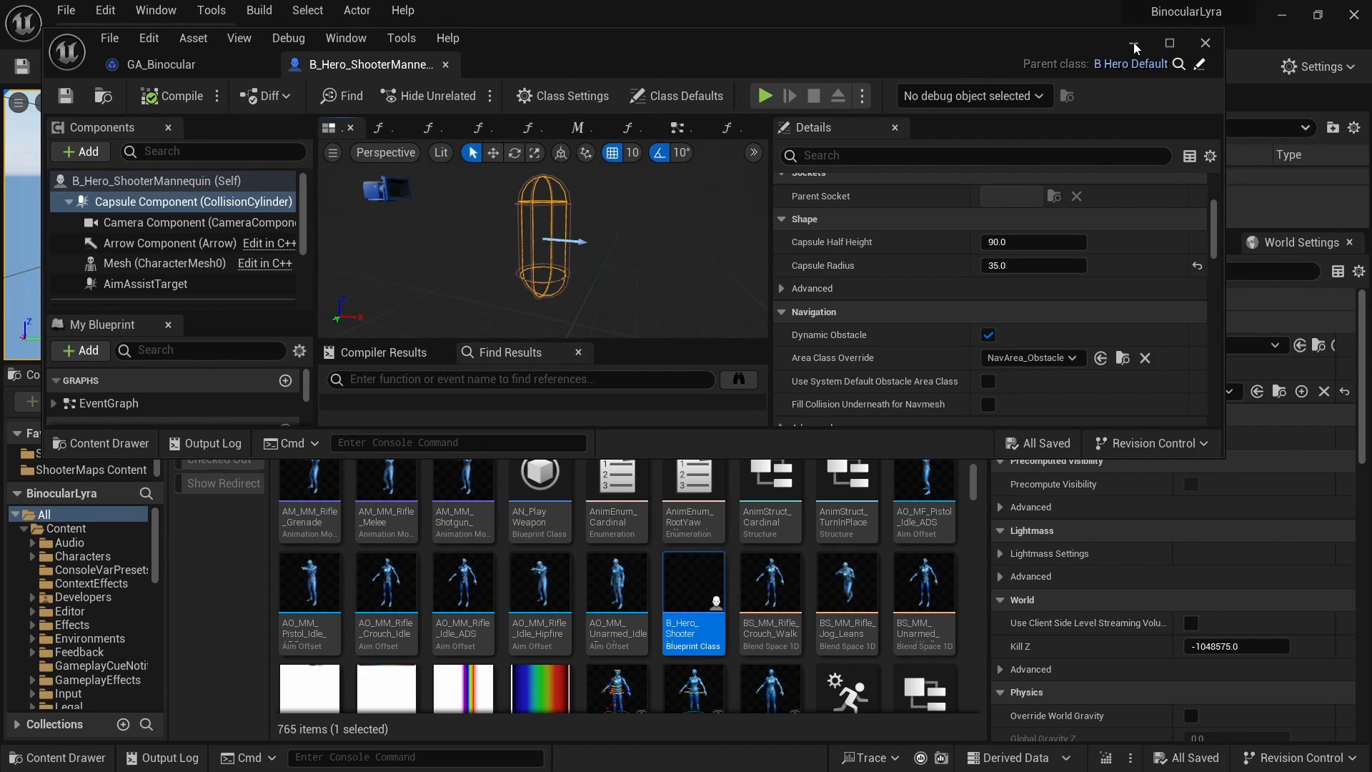
click(445, 66)
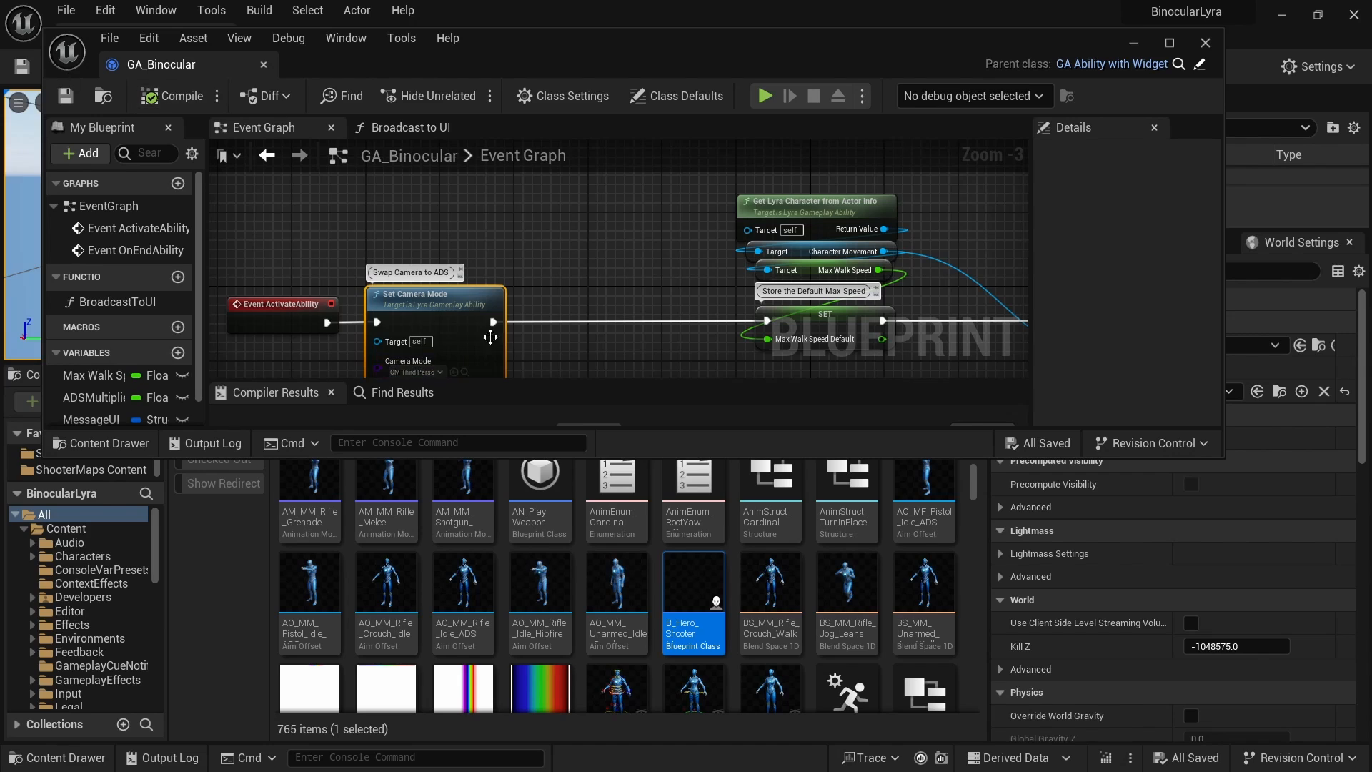
- Locate the CM_ThirdPersonADS camera mode used by the Set Camera Mode node, duplicate it as CM_Binocular and open the copy
scroll(348, 285, up, 3)
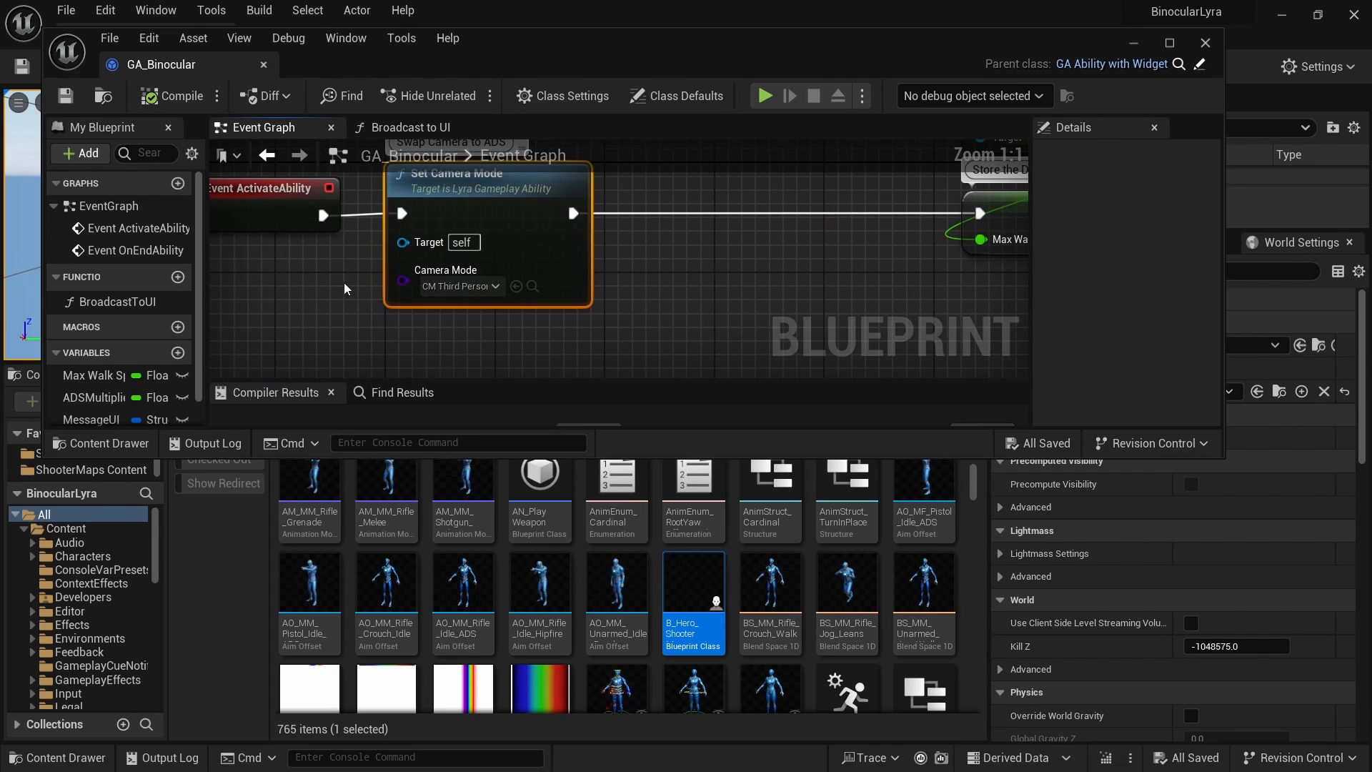
right_drag(343, 283, 377, 304)
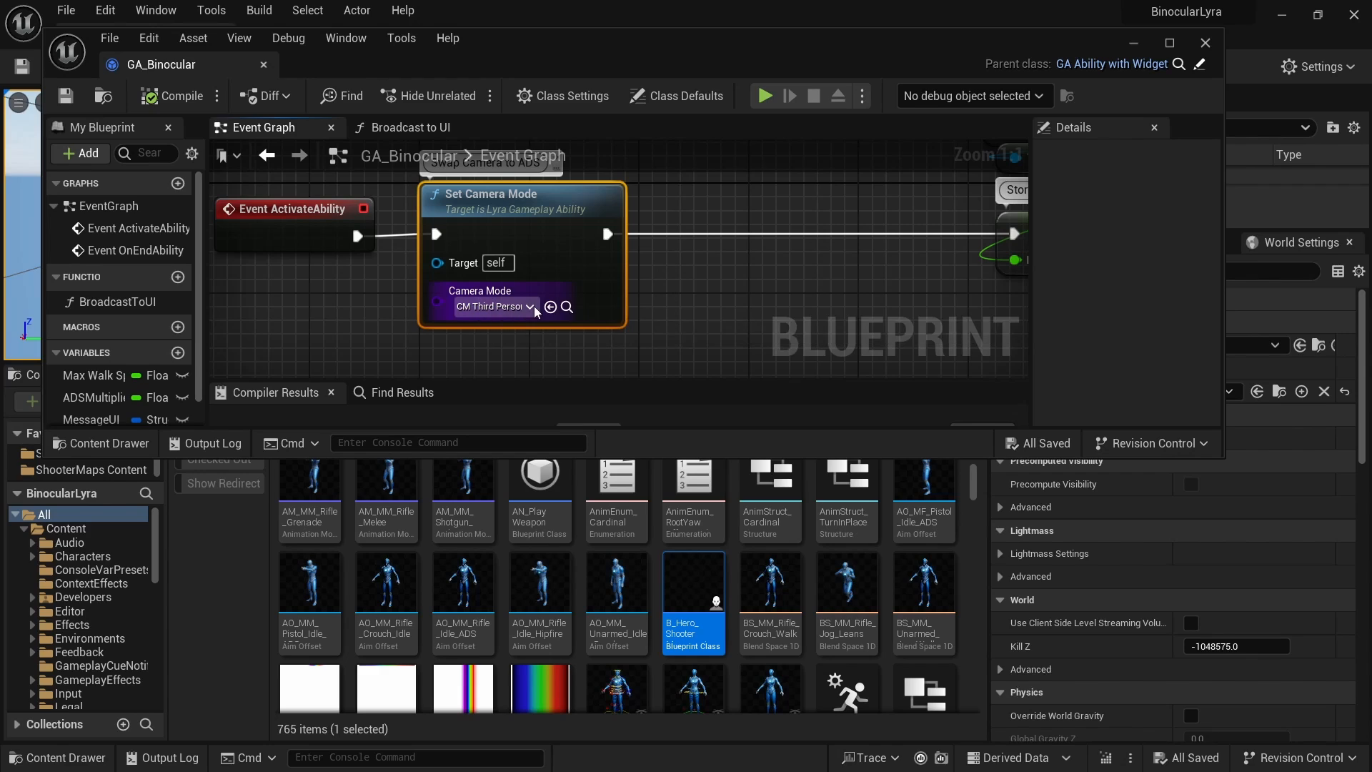
click(567, 306)
click(451, 609)
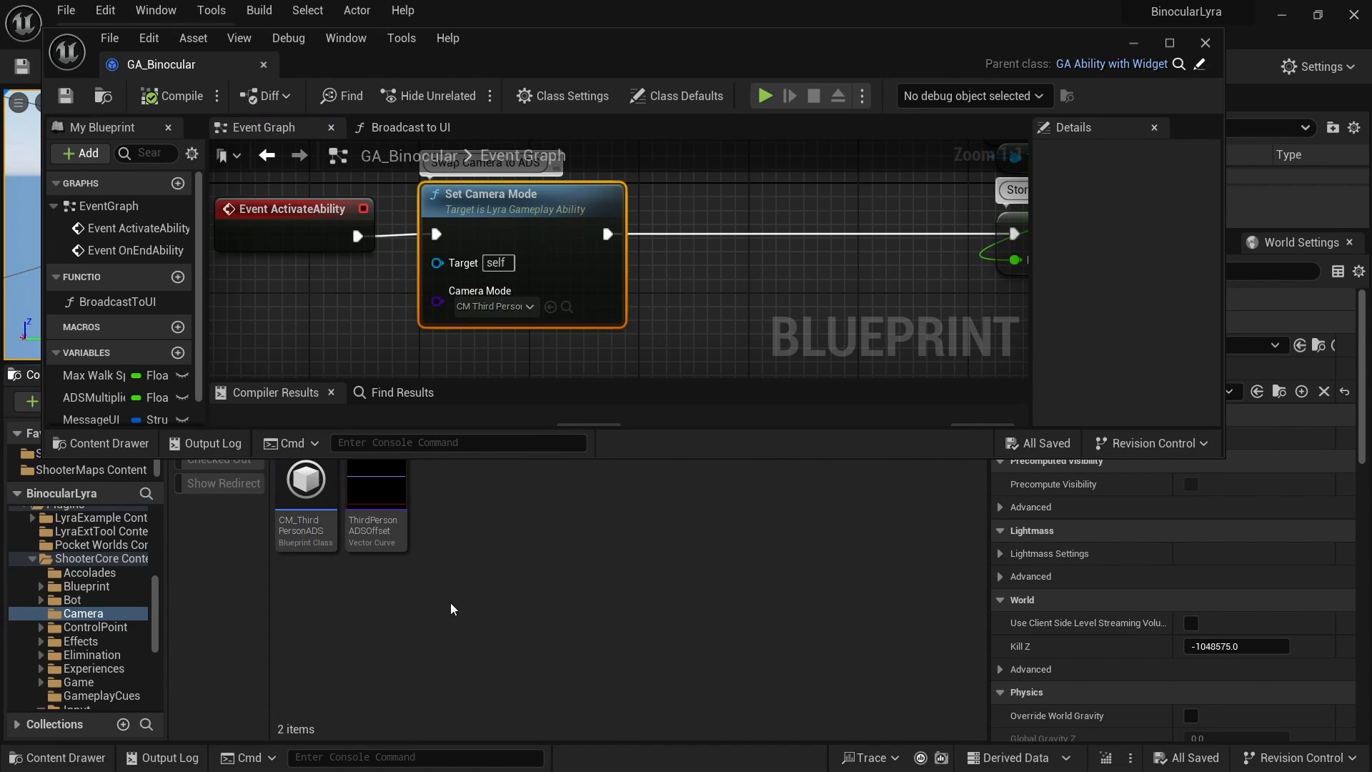
click(312, 512)
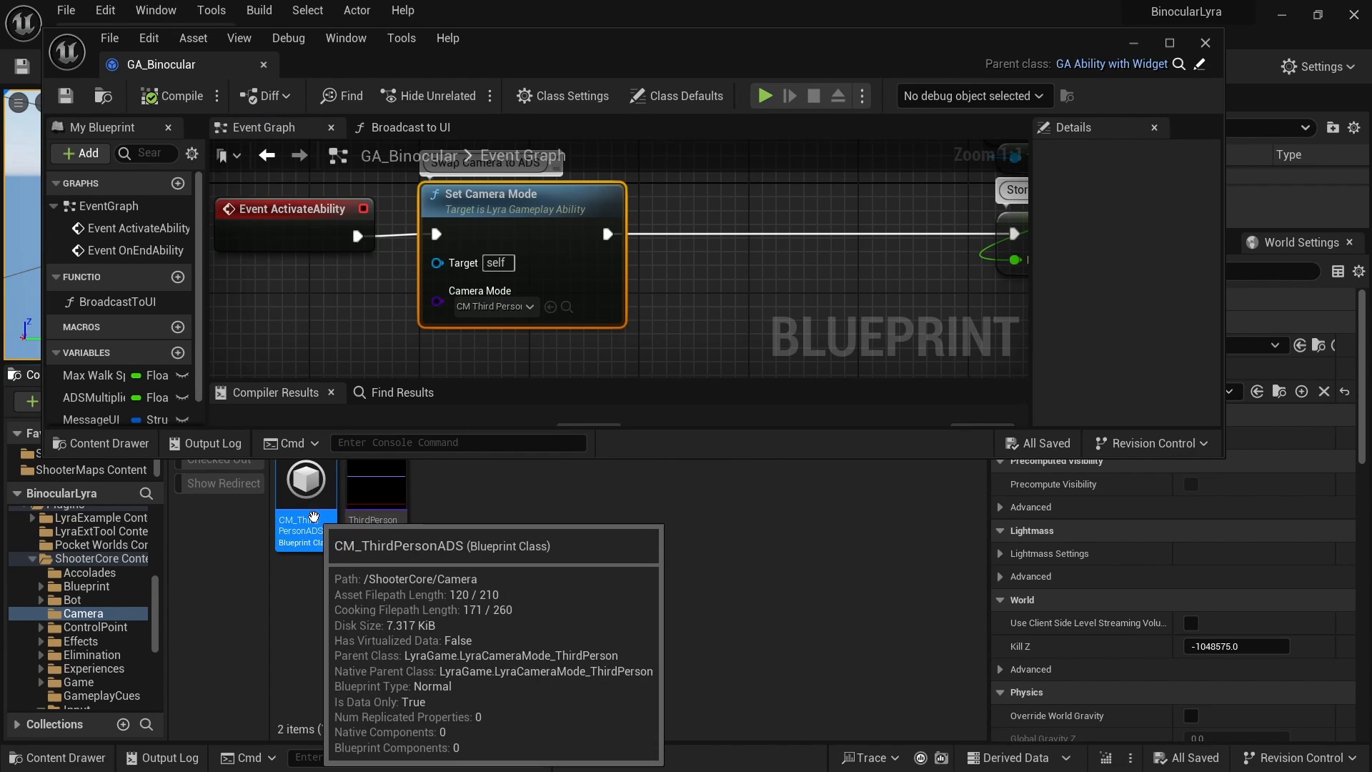
right_click(314, 516)
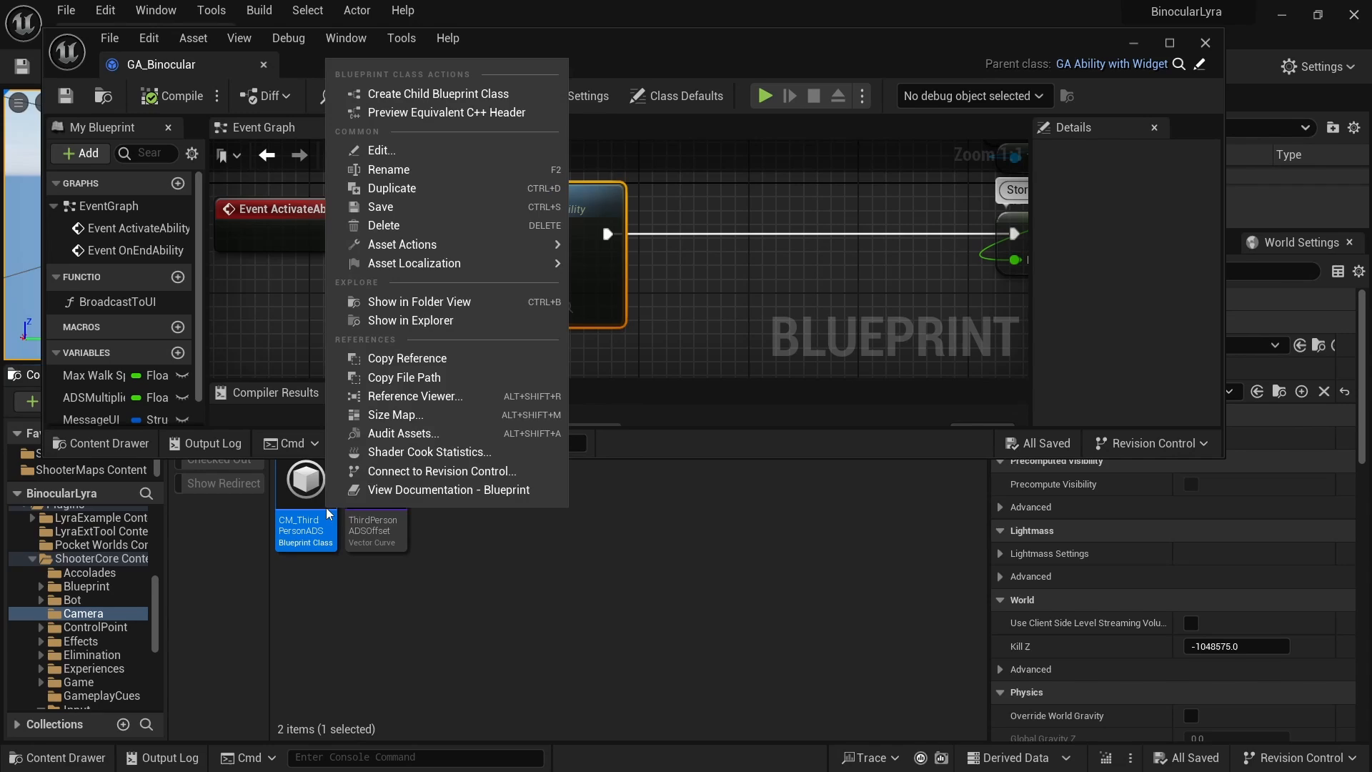
click(408, 192)
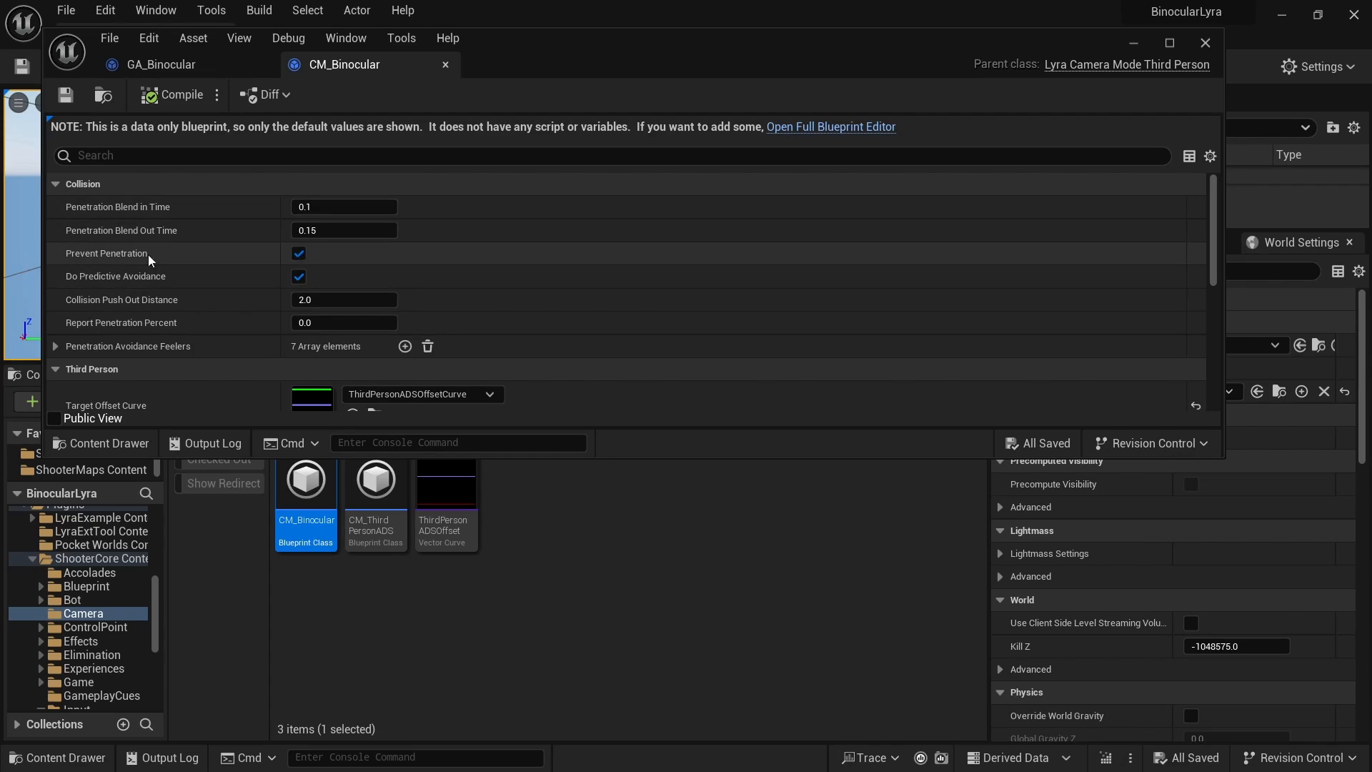
- Disable Prevent Penetration and Do Predictive Avoidance in CM_Binocular, empty its Penetration Avoidance Feelers array, and save
click(299, 254)
click(299, 276)
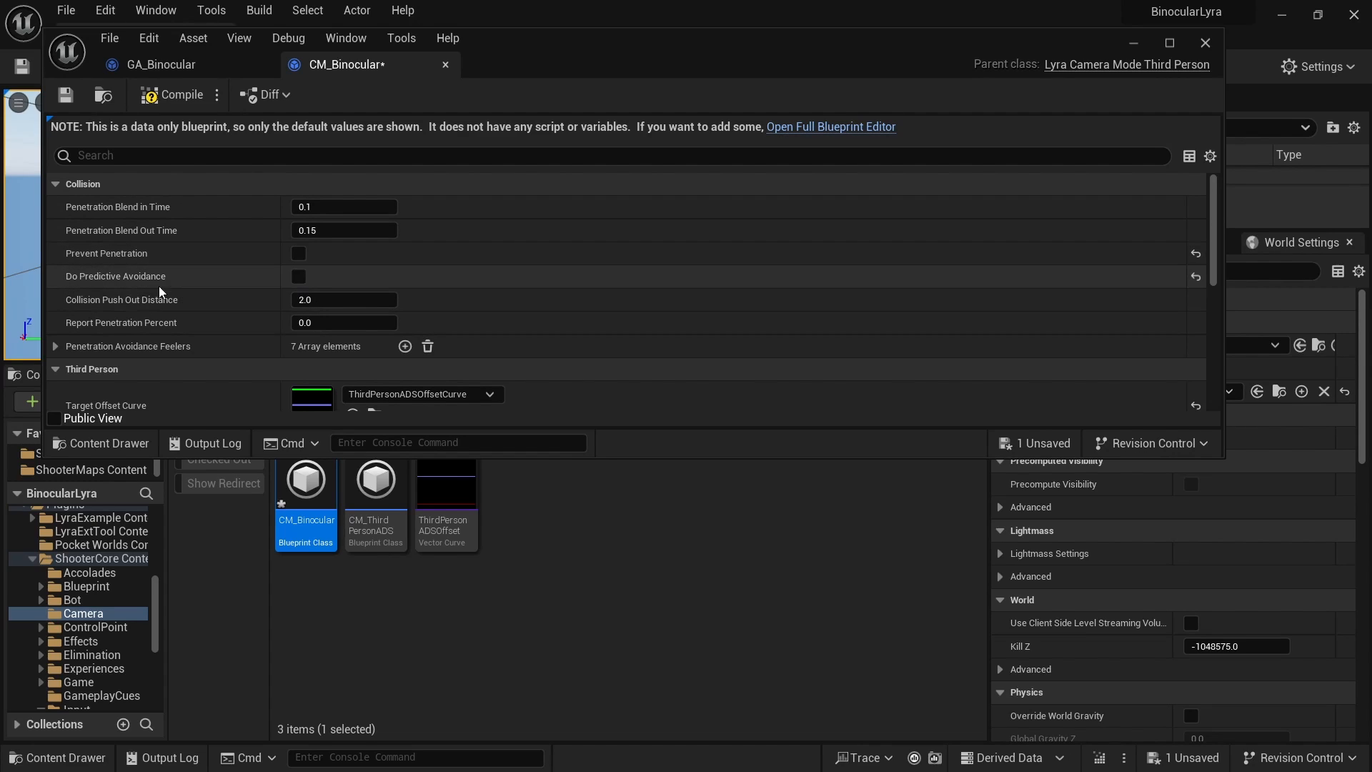
scroll(145, 268, down, 1)
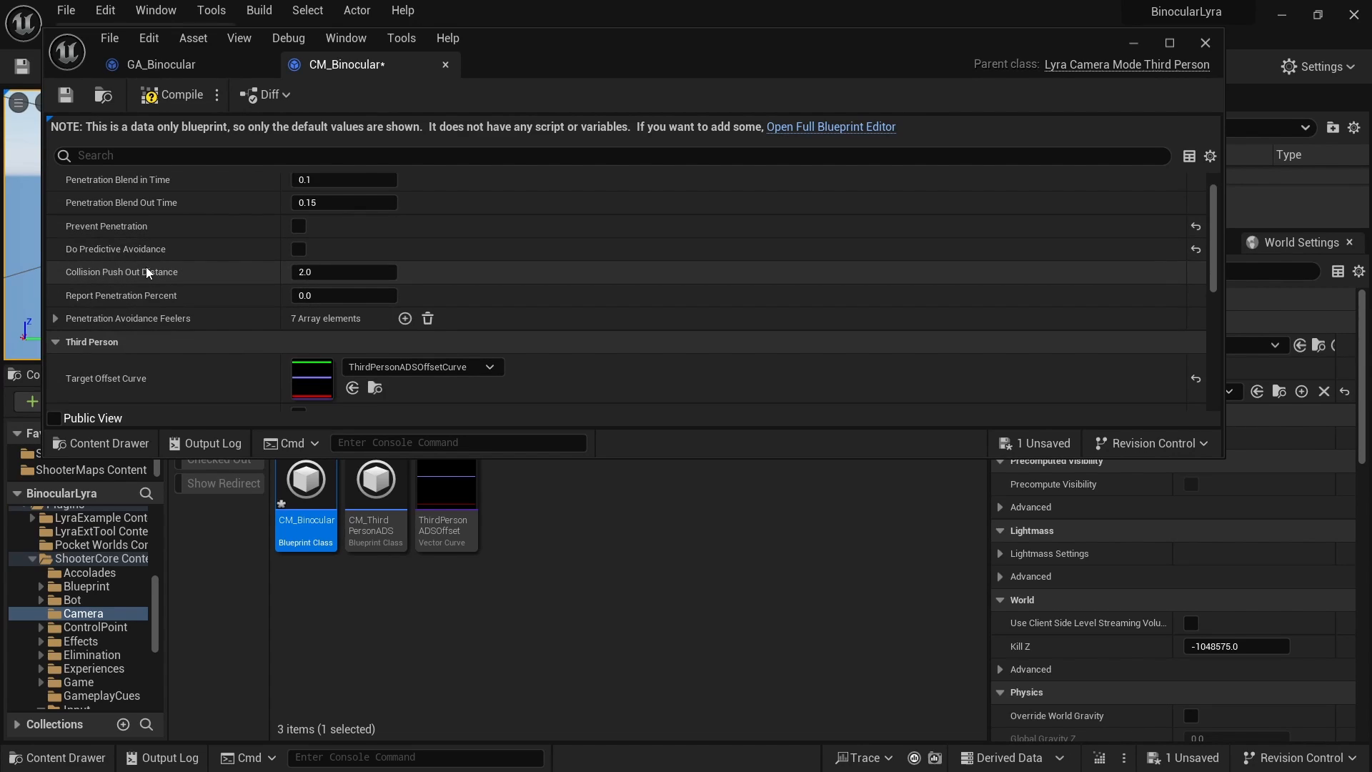
click(427, 318)
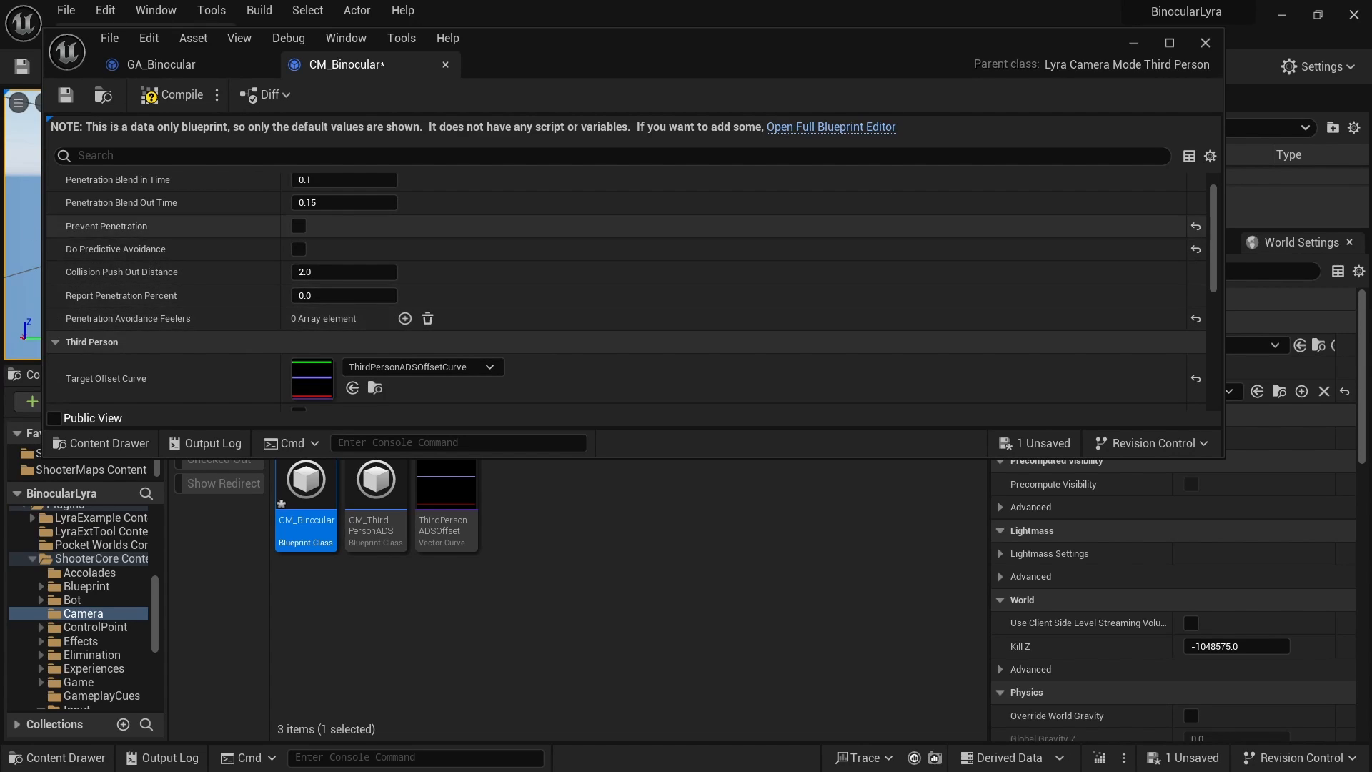
click(75, 101)
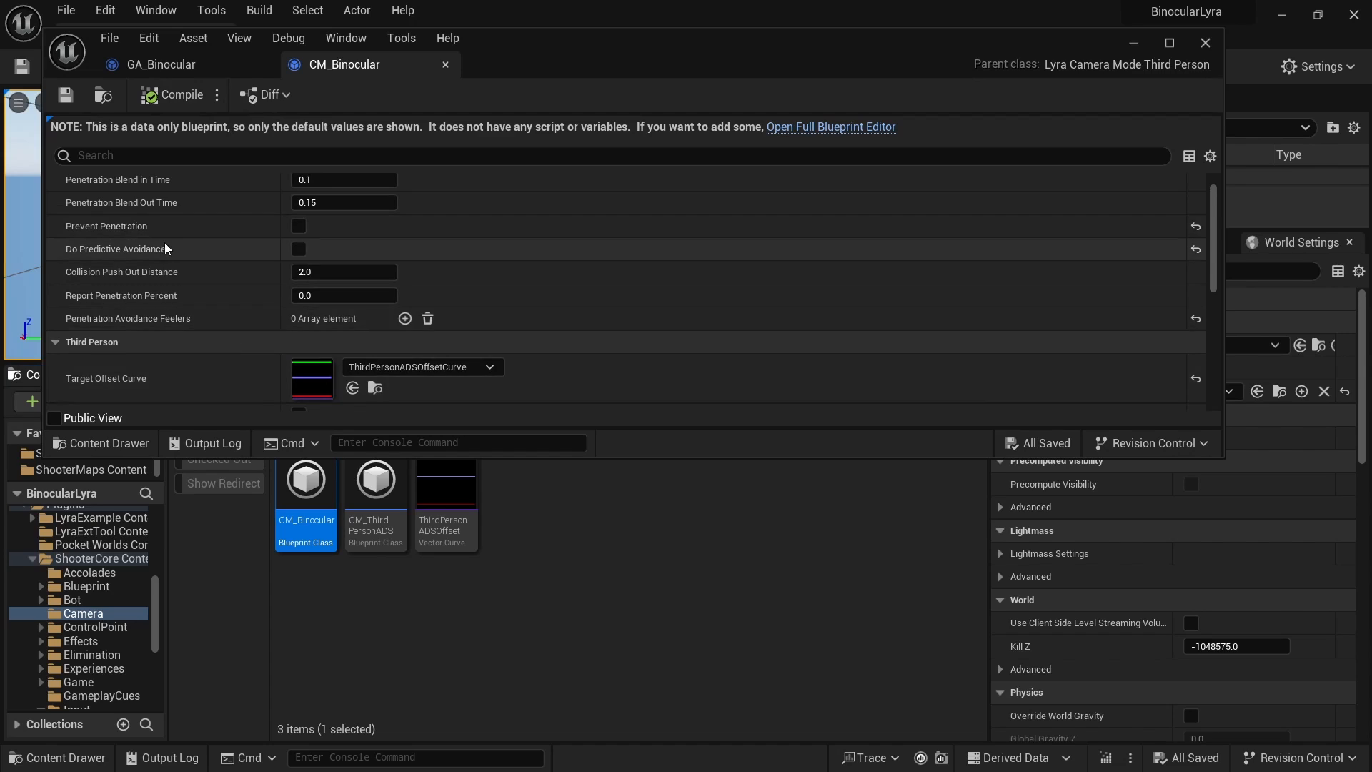
- Locate CM_Binocular's ThirdPersonADSOffsetCurve asset in the Camera folder and duplicate it as BinocularOffsetCurve
scroll(165, 244, up, 1)
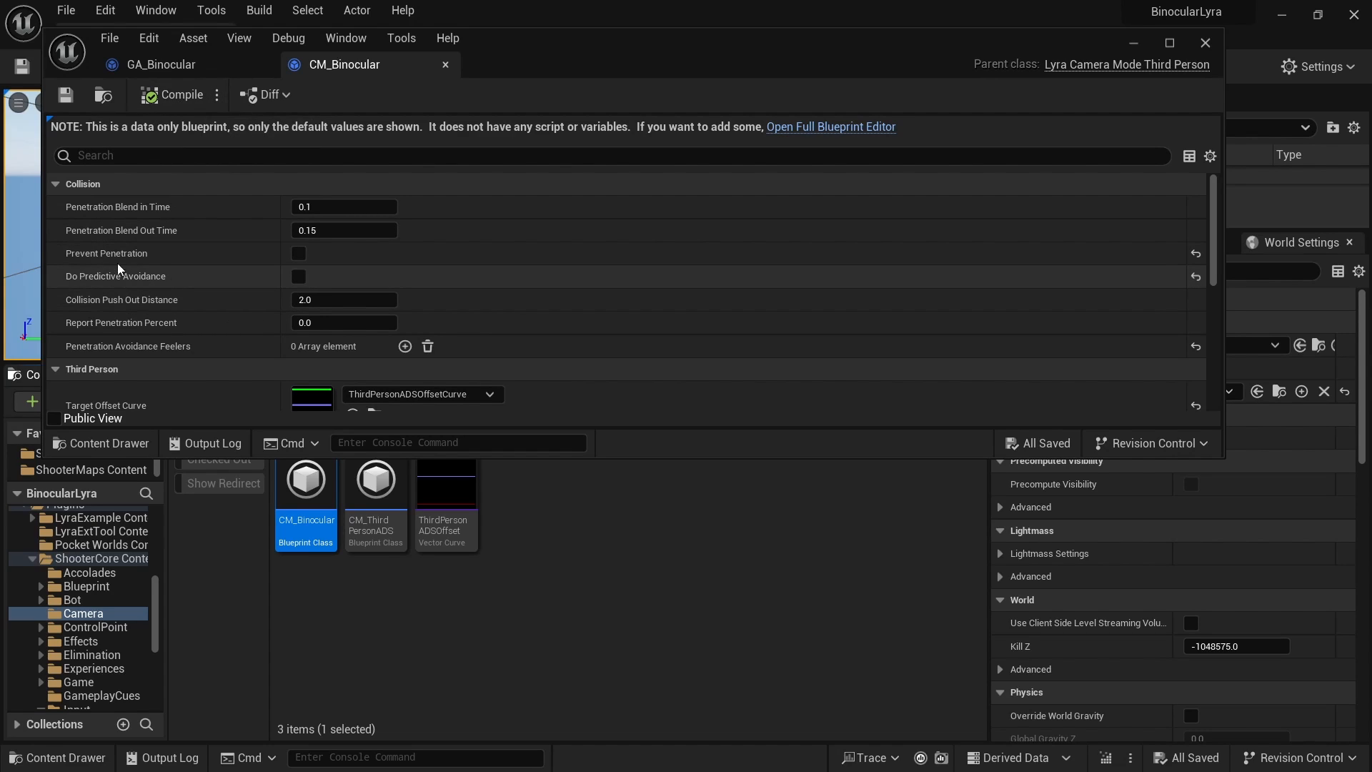
scroll(229, 241, down, 5)
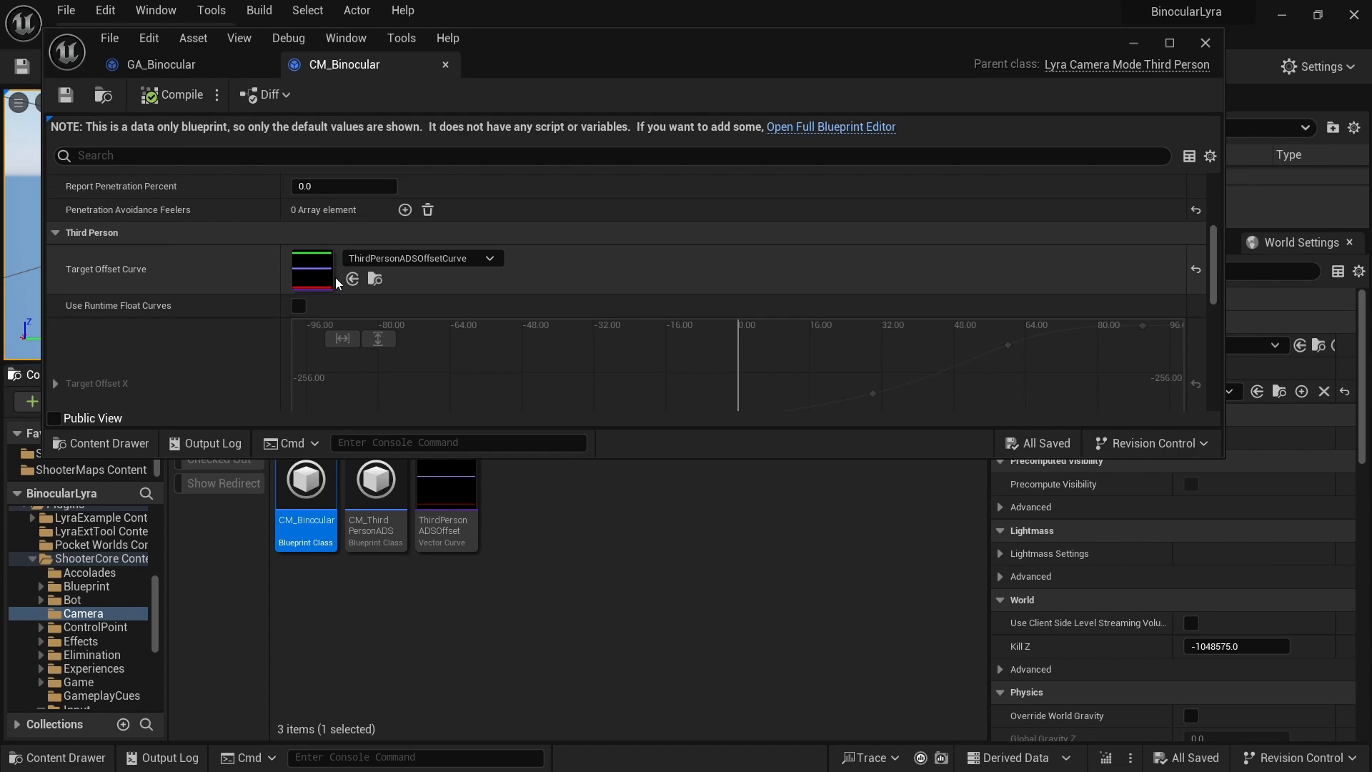
click(374, 279)
drag(527, 459, 537, 379)
right_click(445, 501)
click(761, 508)
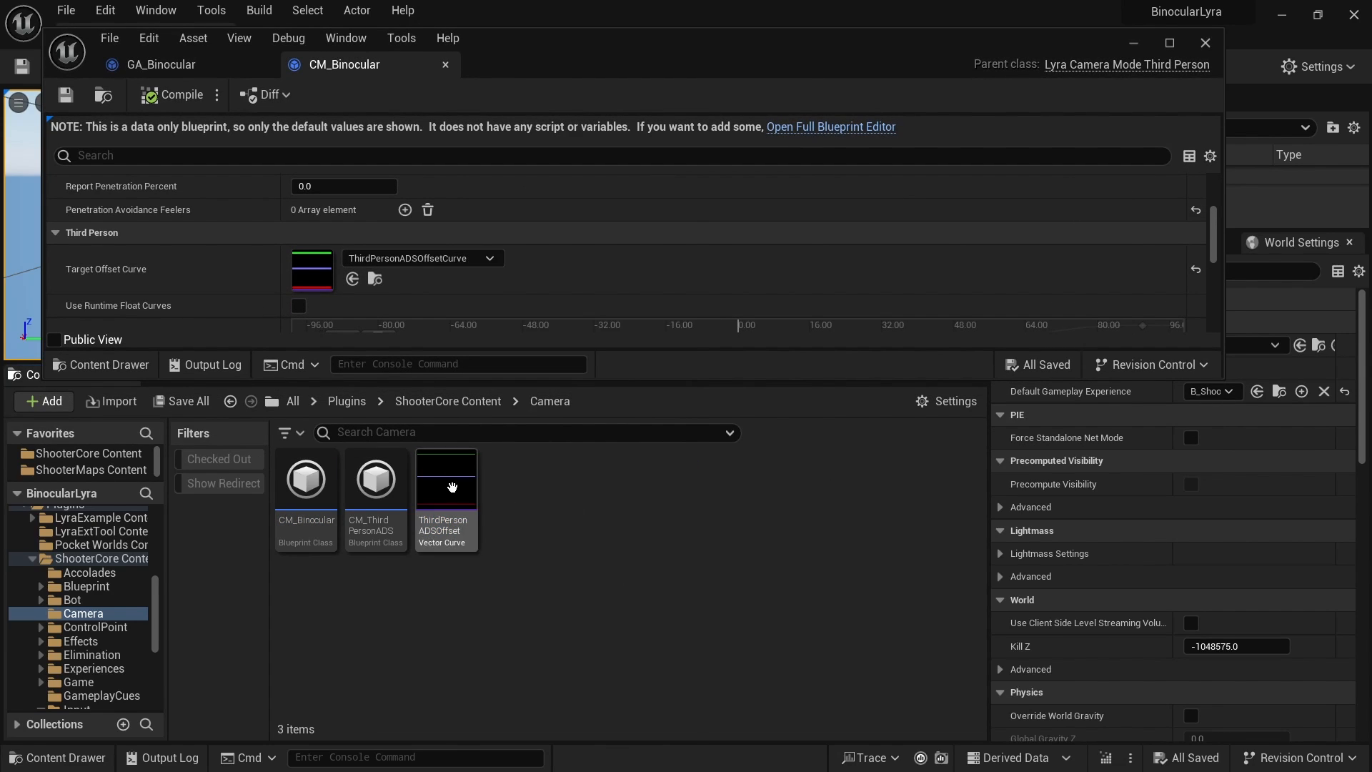
right_click(446, 483)
click(865, 483)
right_click(469, 476)
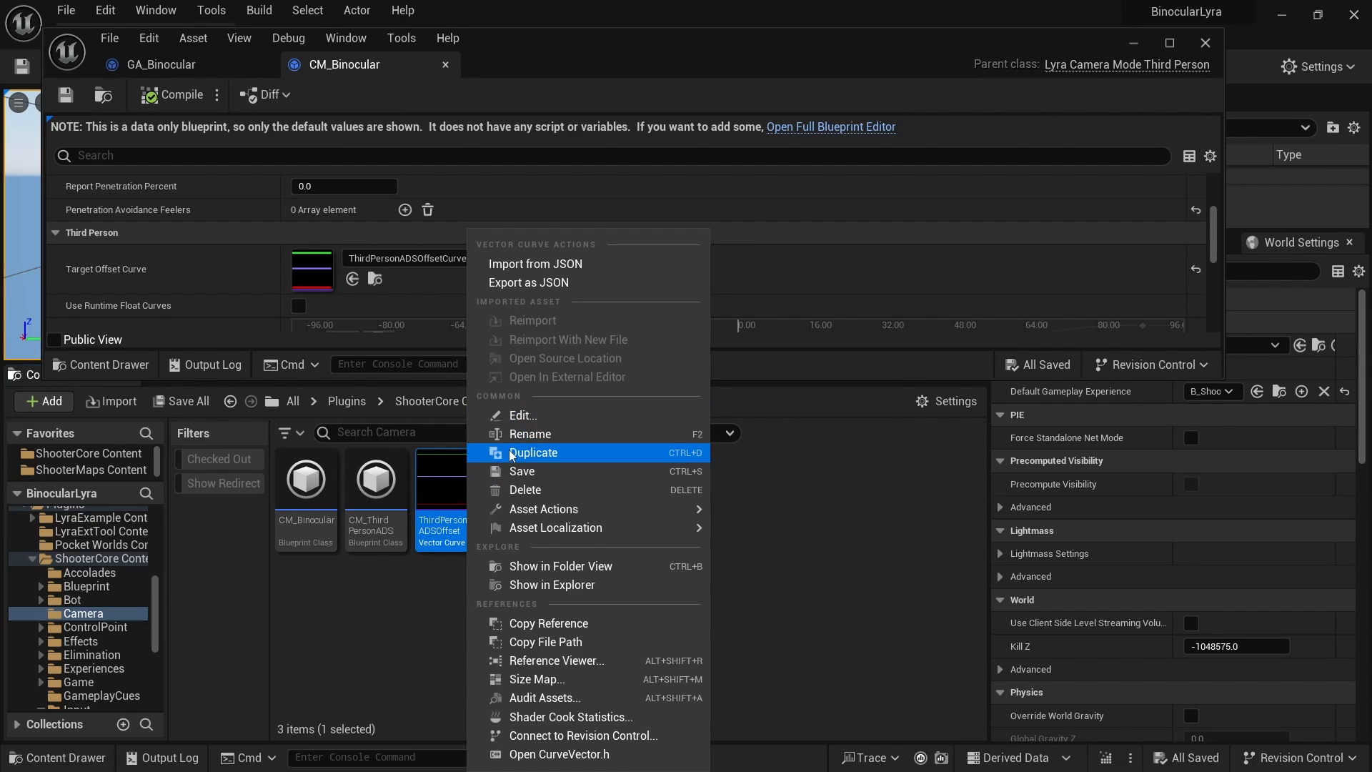
click(533, 453)
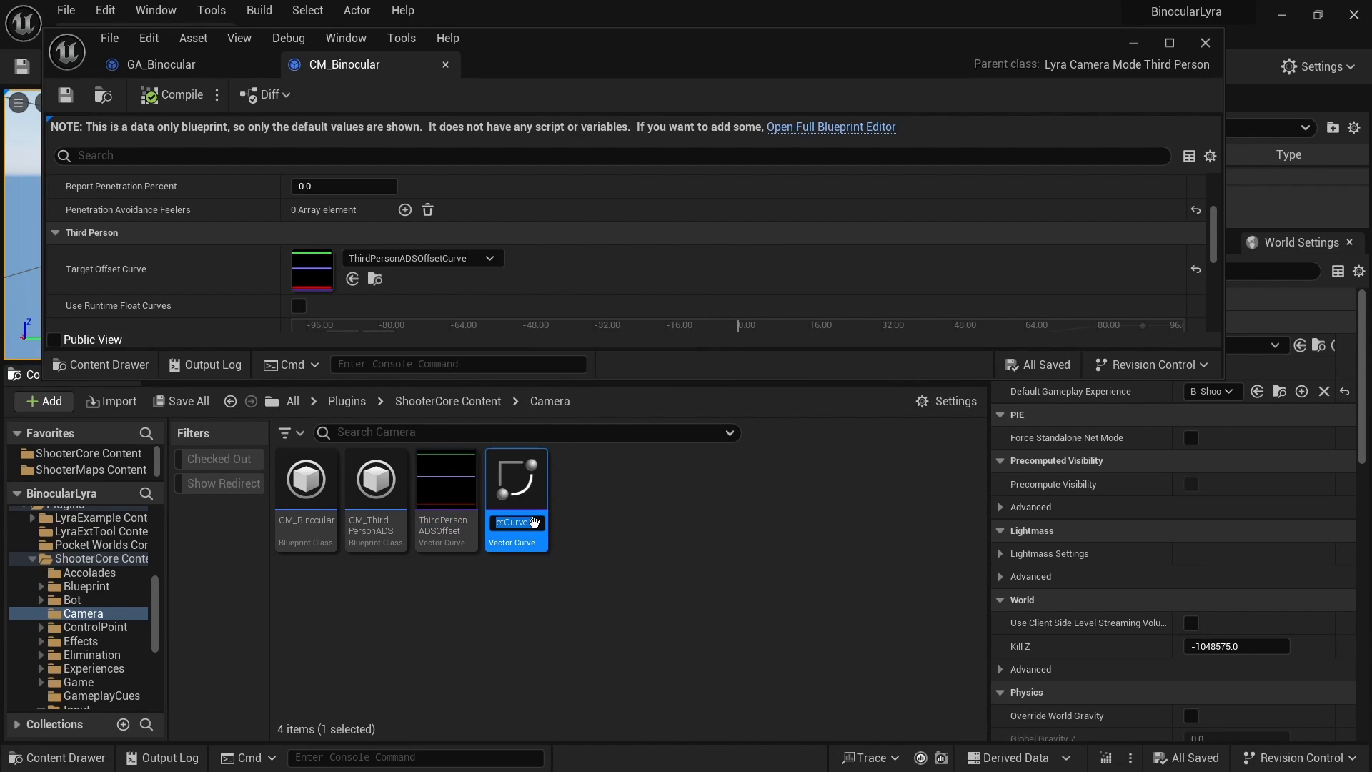
click(603, 541)
text(Bi)
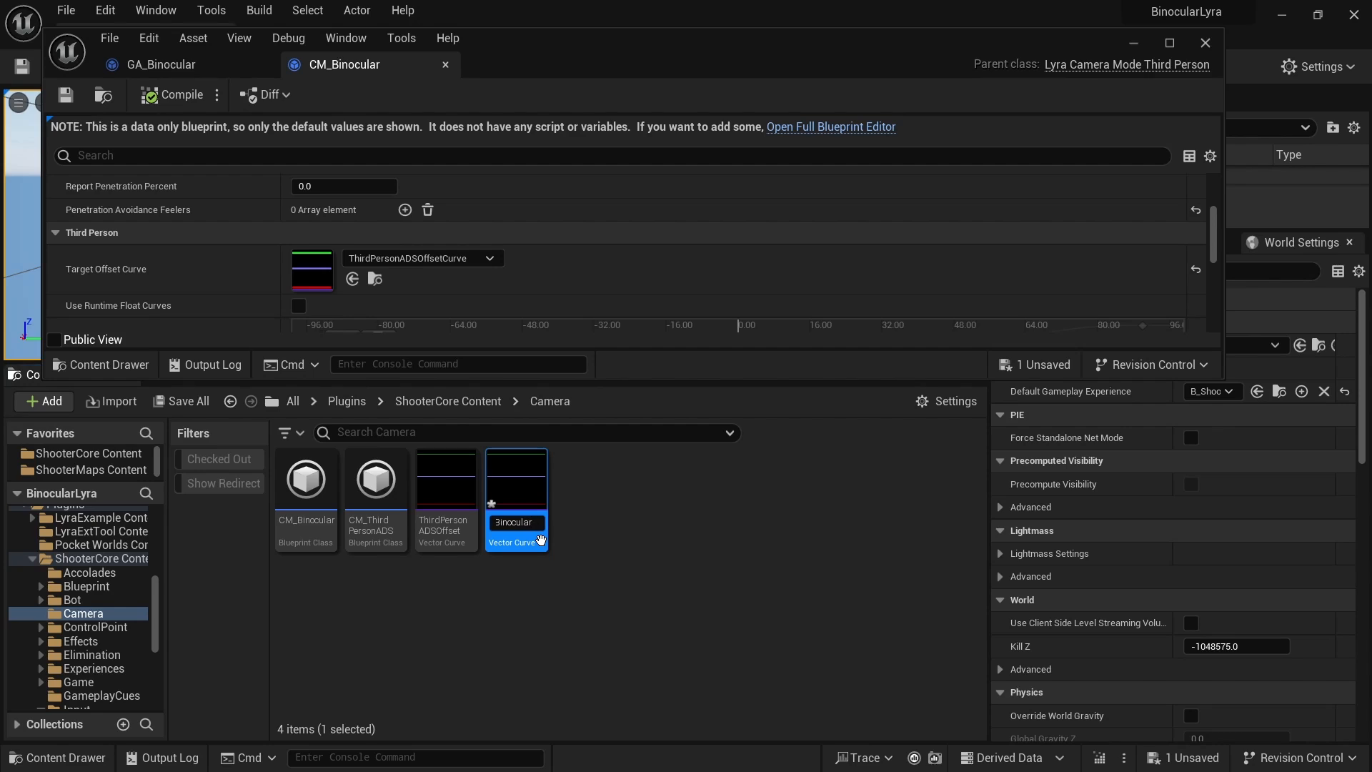
key(BackSpace)
key(Return)
- Open BinocularOffsetCurve, hide its Z curve, and delete the keys on the X and Y curves
double_click(315, 493)
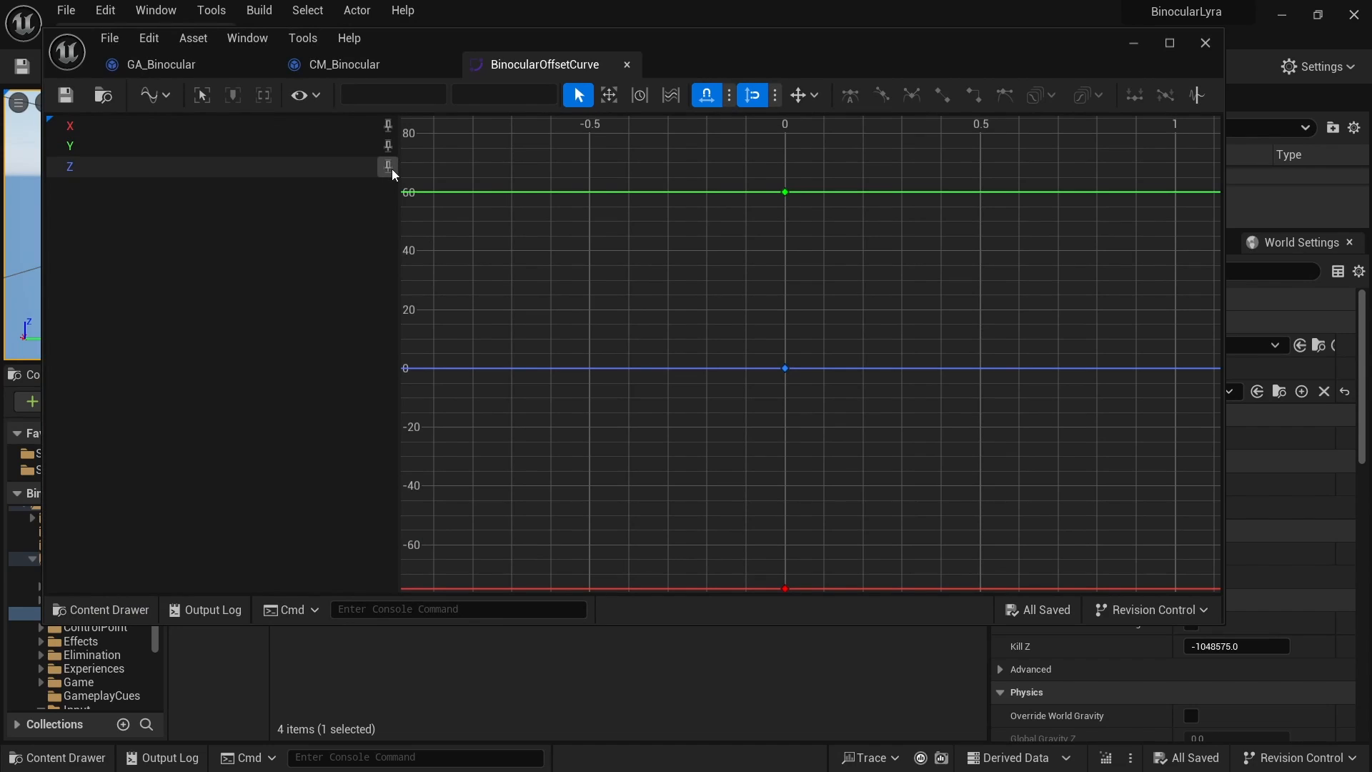
click(388, 167)
scroll(855, 208, down, 1)
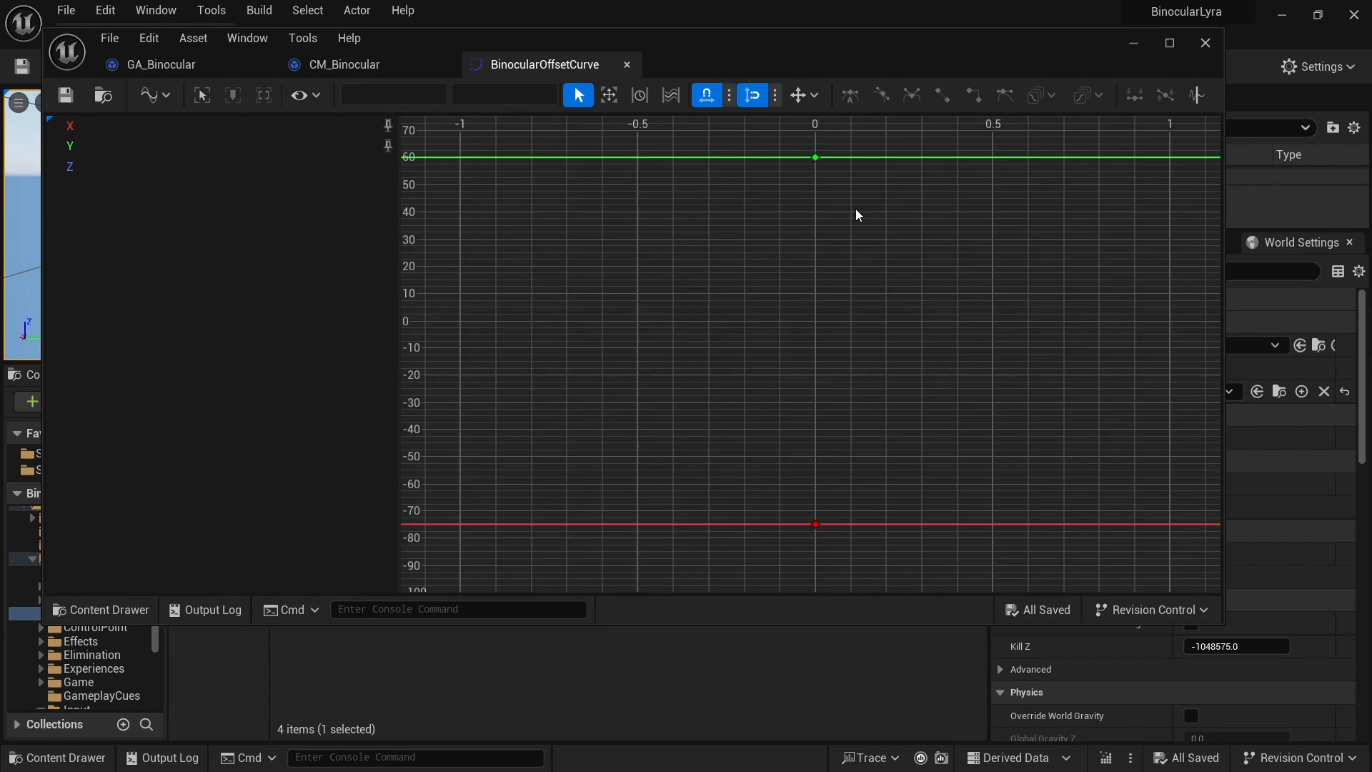
scroll(836, 190, down, 3)
drag(637, 147, 906, 414)
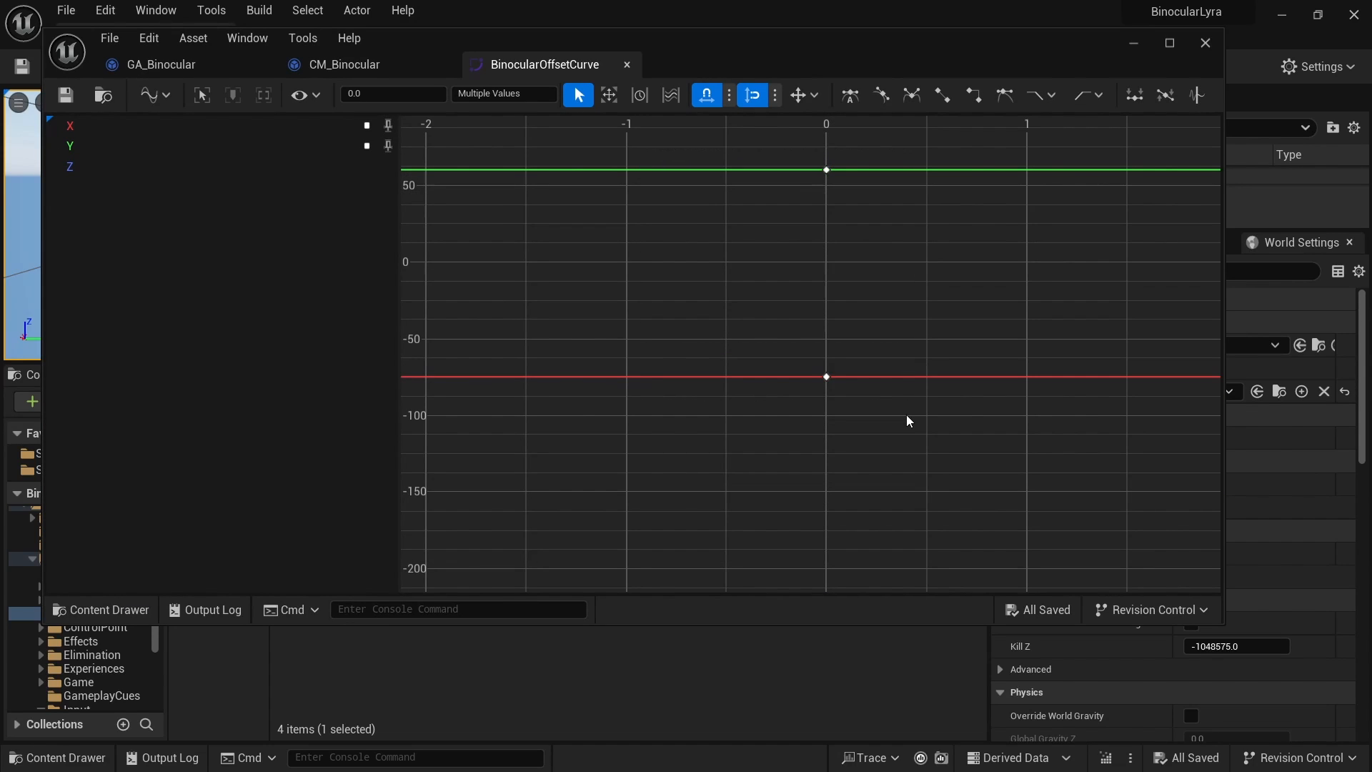
key(Delete)
scroll(759, 235, down, 4)
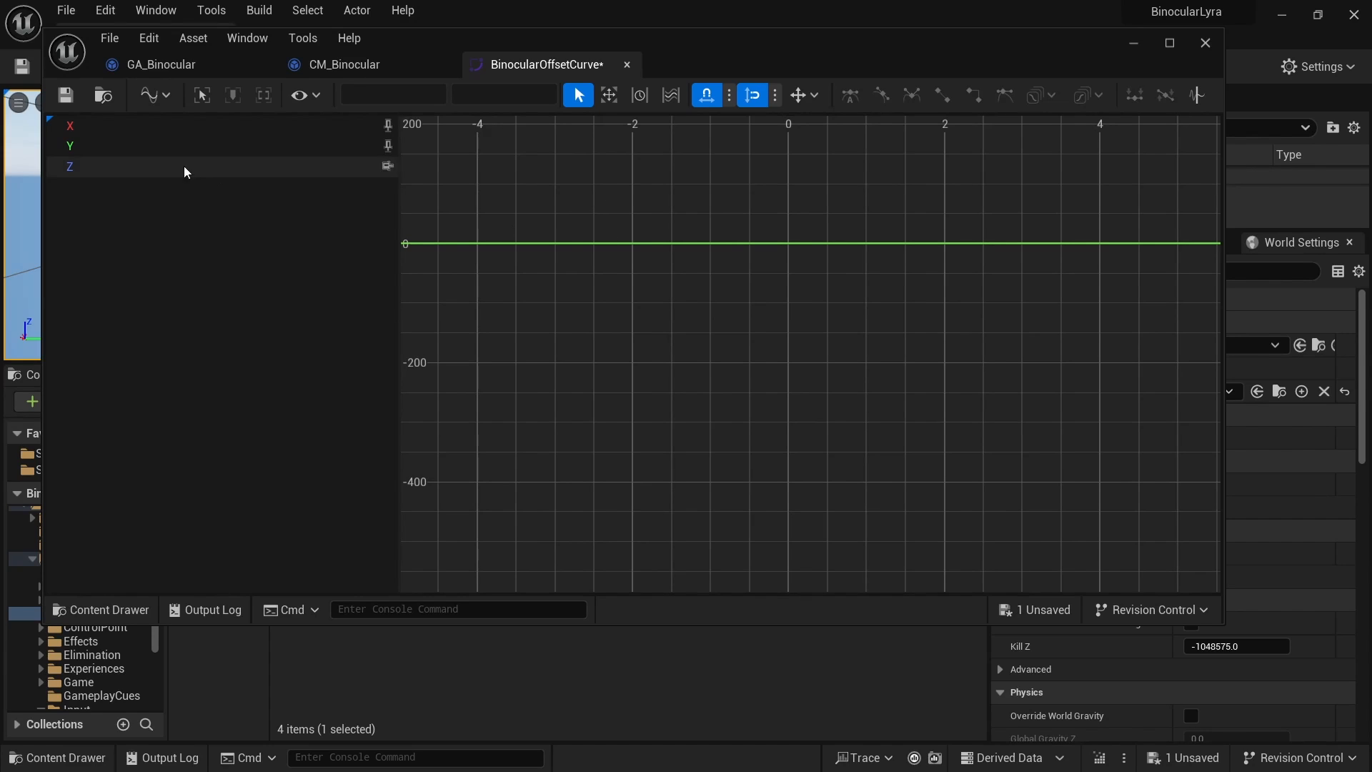
- Isolate the Z curve in BinocularOffsetCurve, set its key at time 0 to a value of 70, and save the asset
click(389, 147)
click(388, 126)
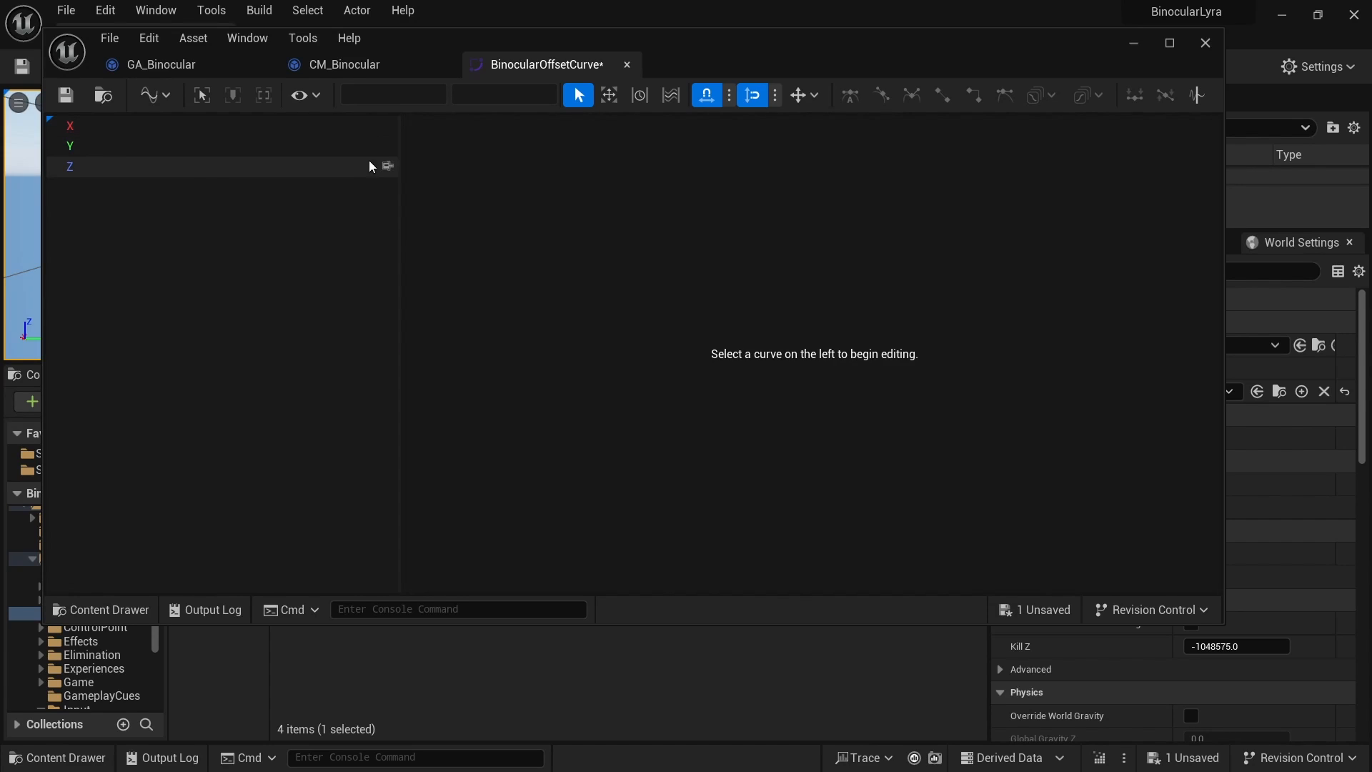
click(389, 168)
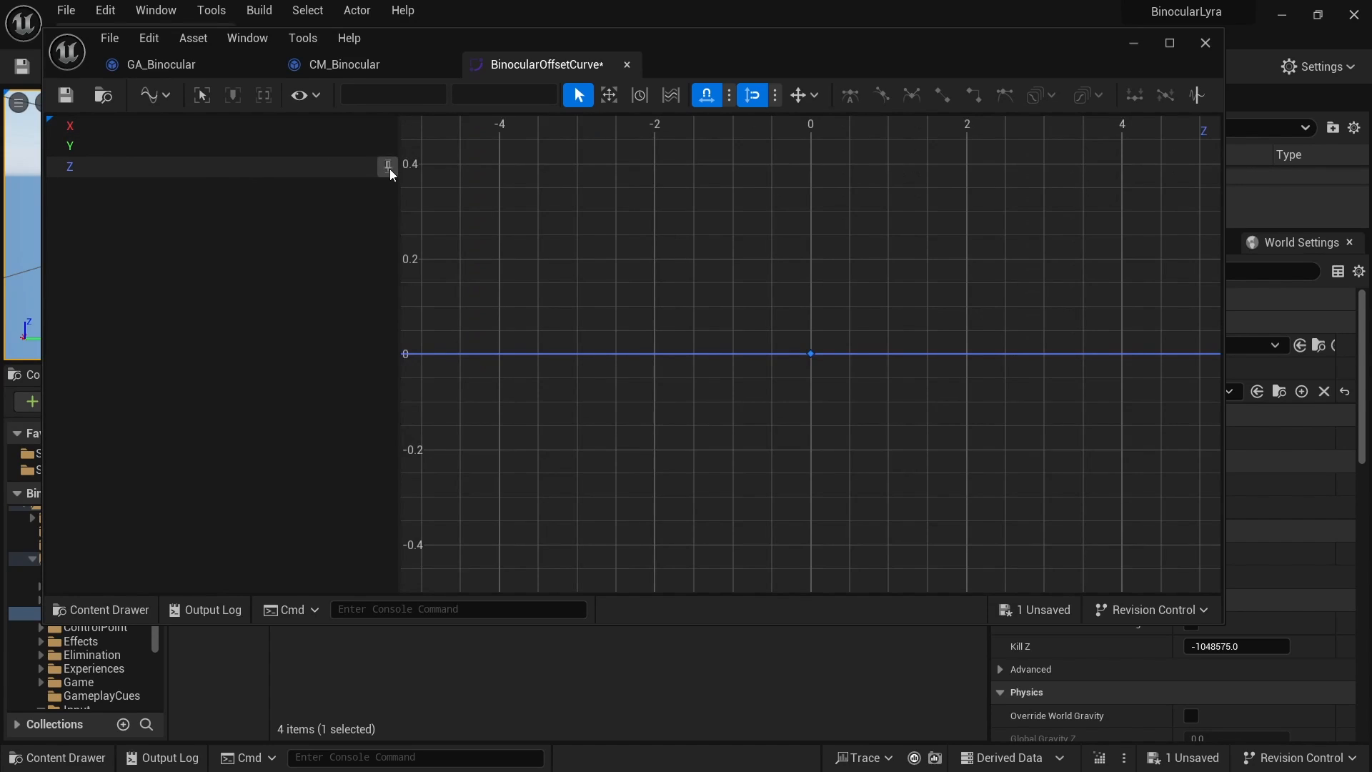
click(810, 354)
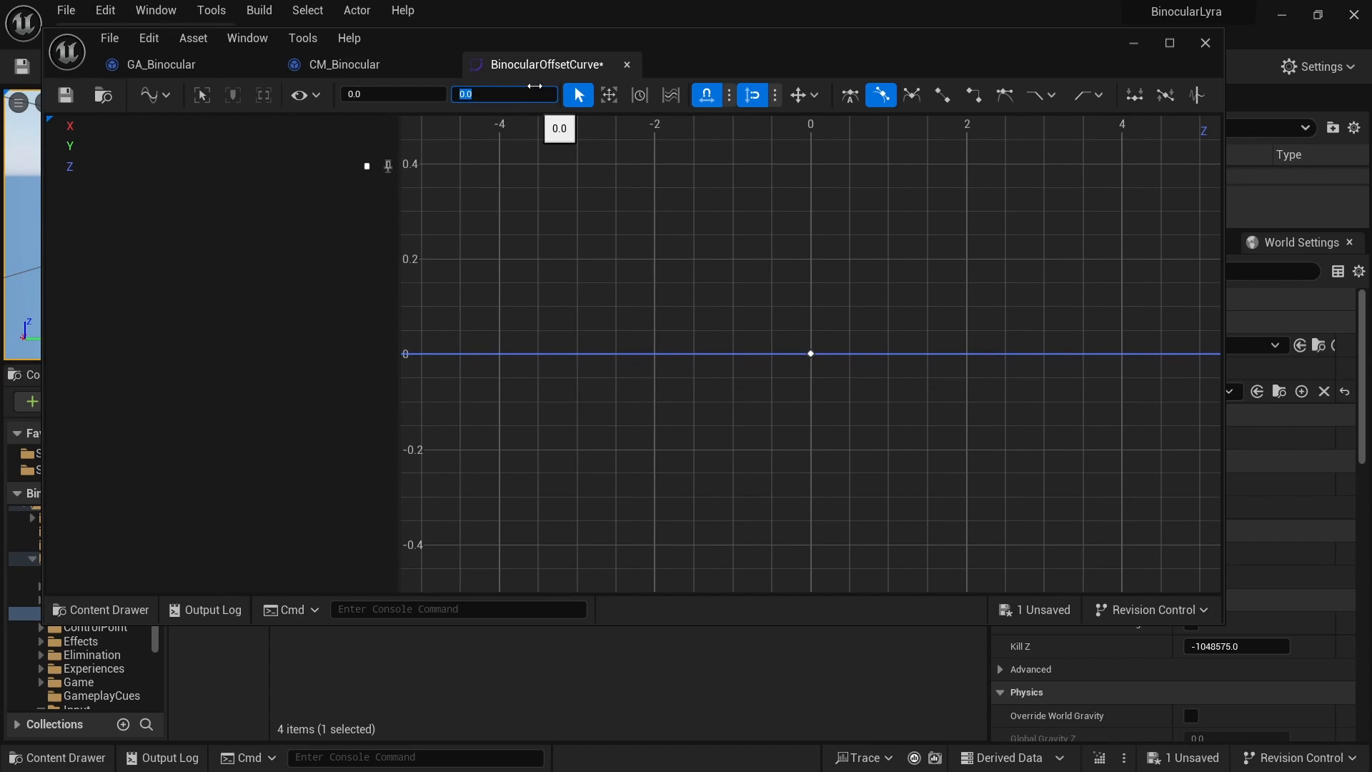
key(Return)
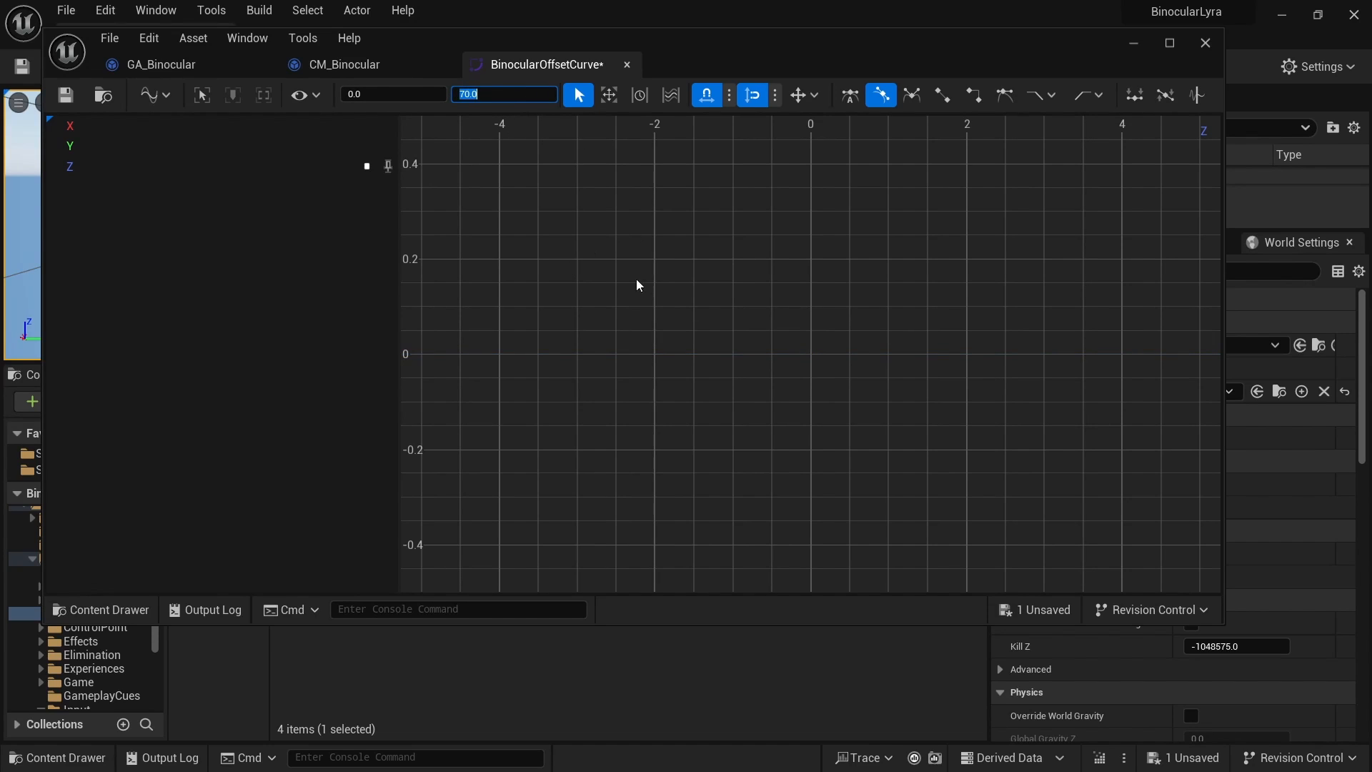
click(65, 95)
- Frame the Z curve in the graph and show the X and Y curves alongside it to check all three offsets
drag(687, 52, 691, 68)
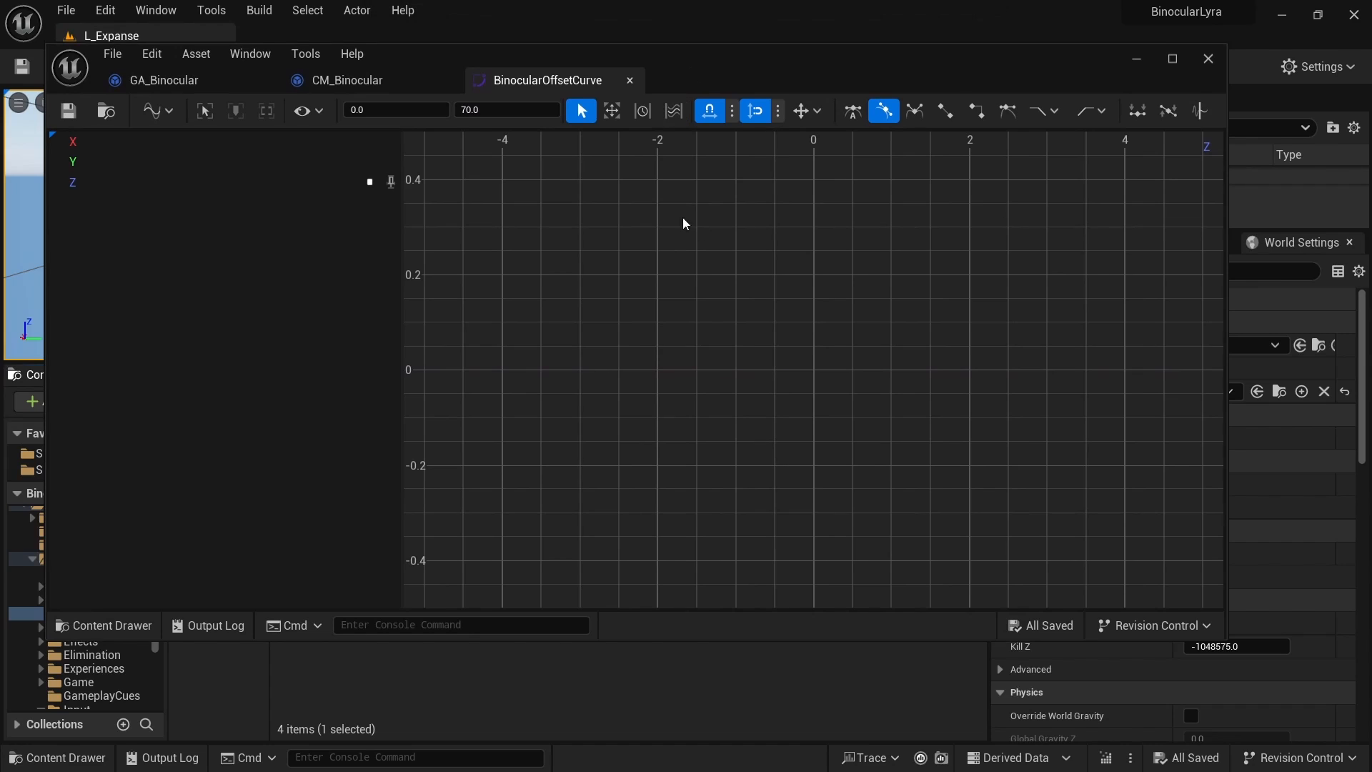
scroll(656, 192, down, 4)
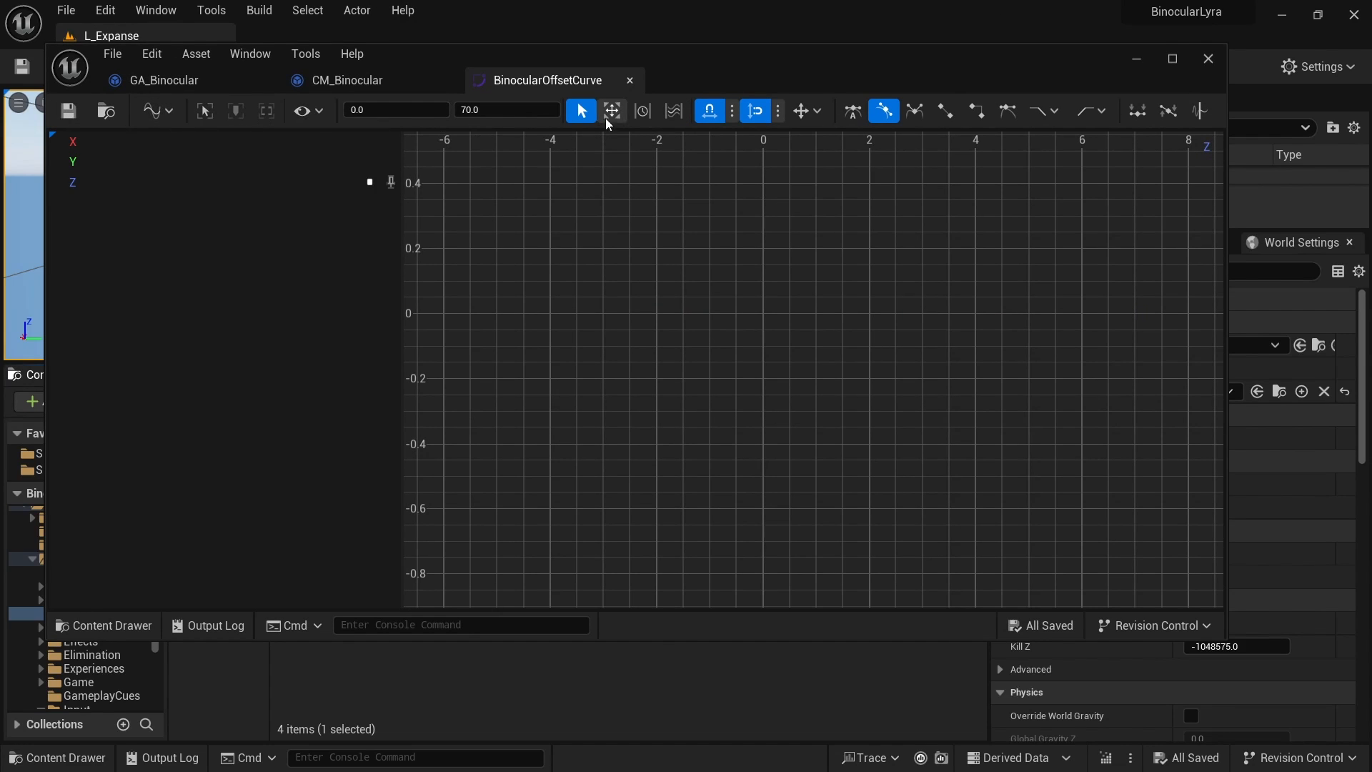
right_drag(882, 292, 830, 465)
right_drag(857, 187, 816, 493)
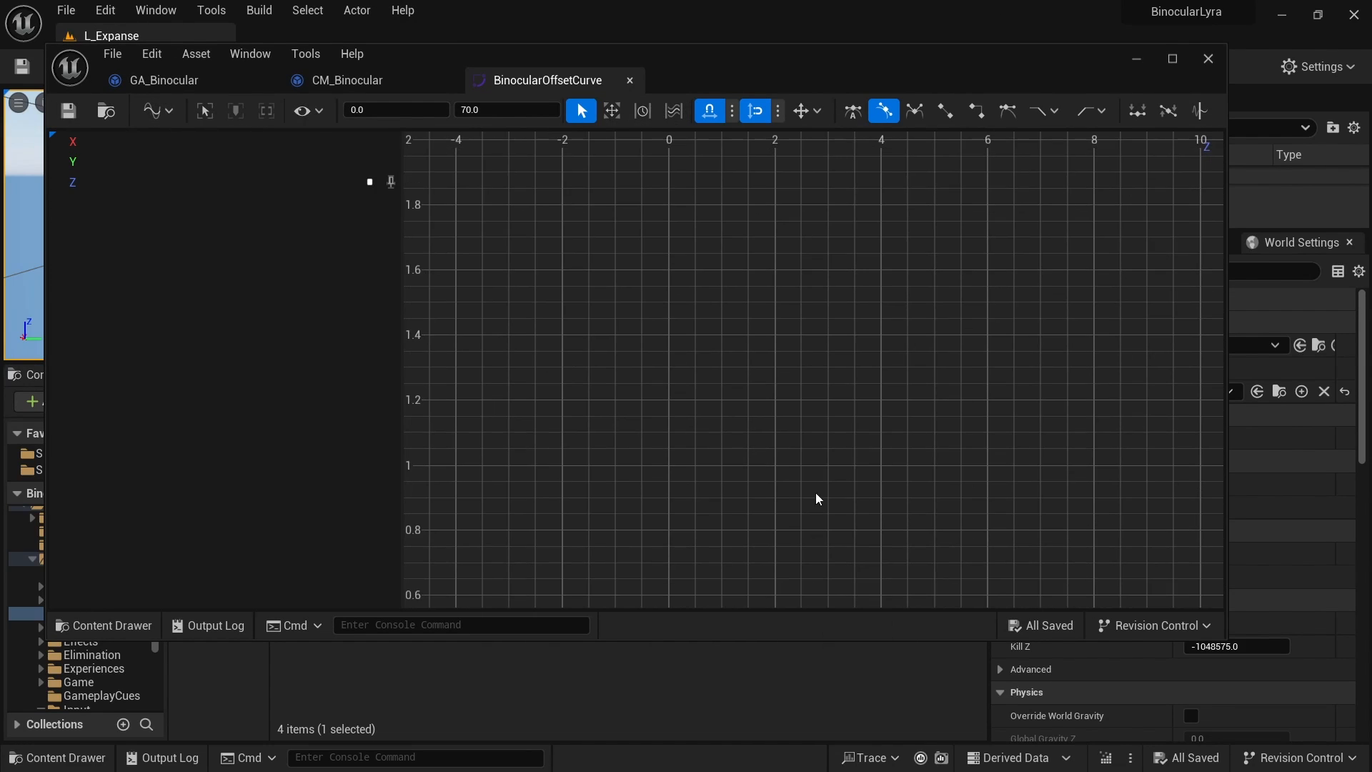
scroll(816, 494, down, 8)
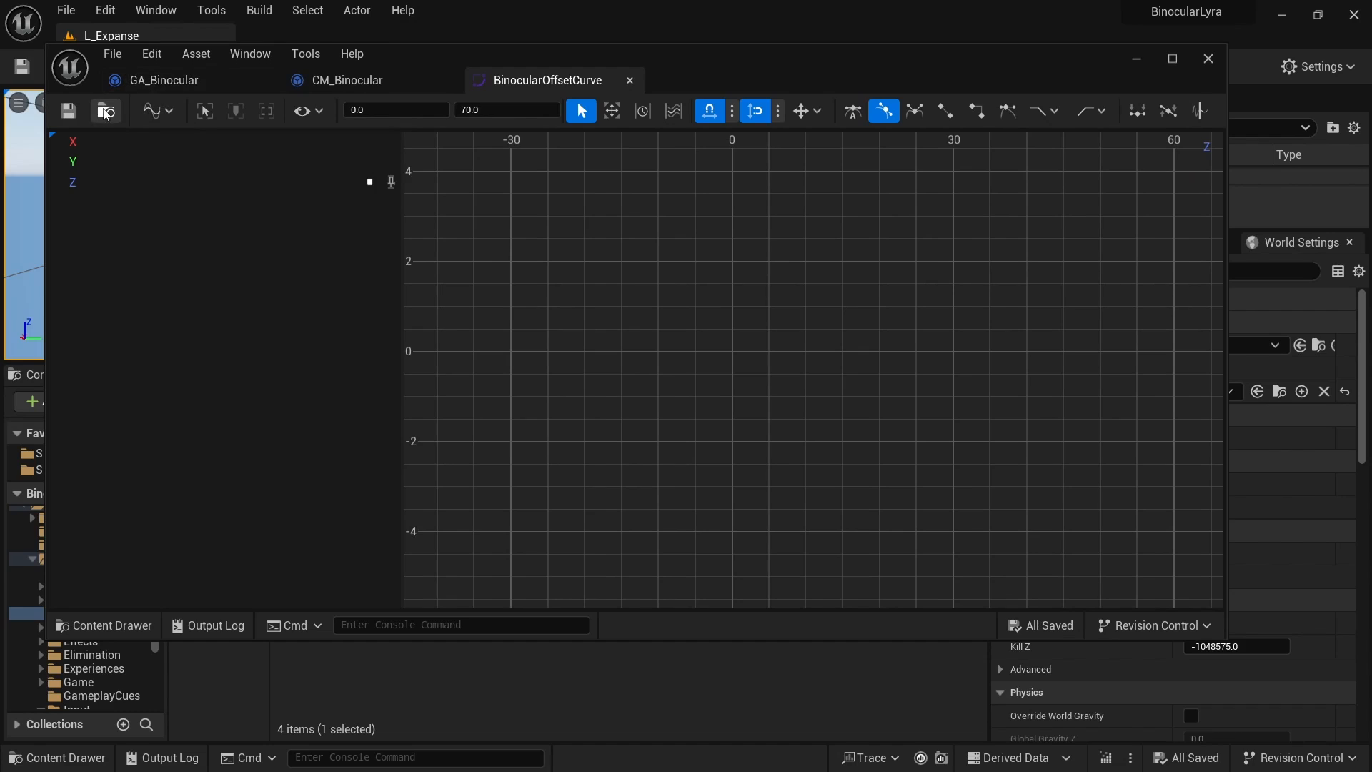
click(620, 249)
key(f)
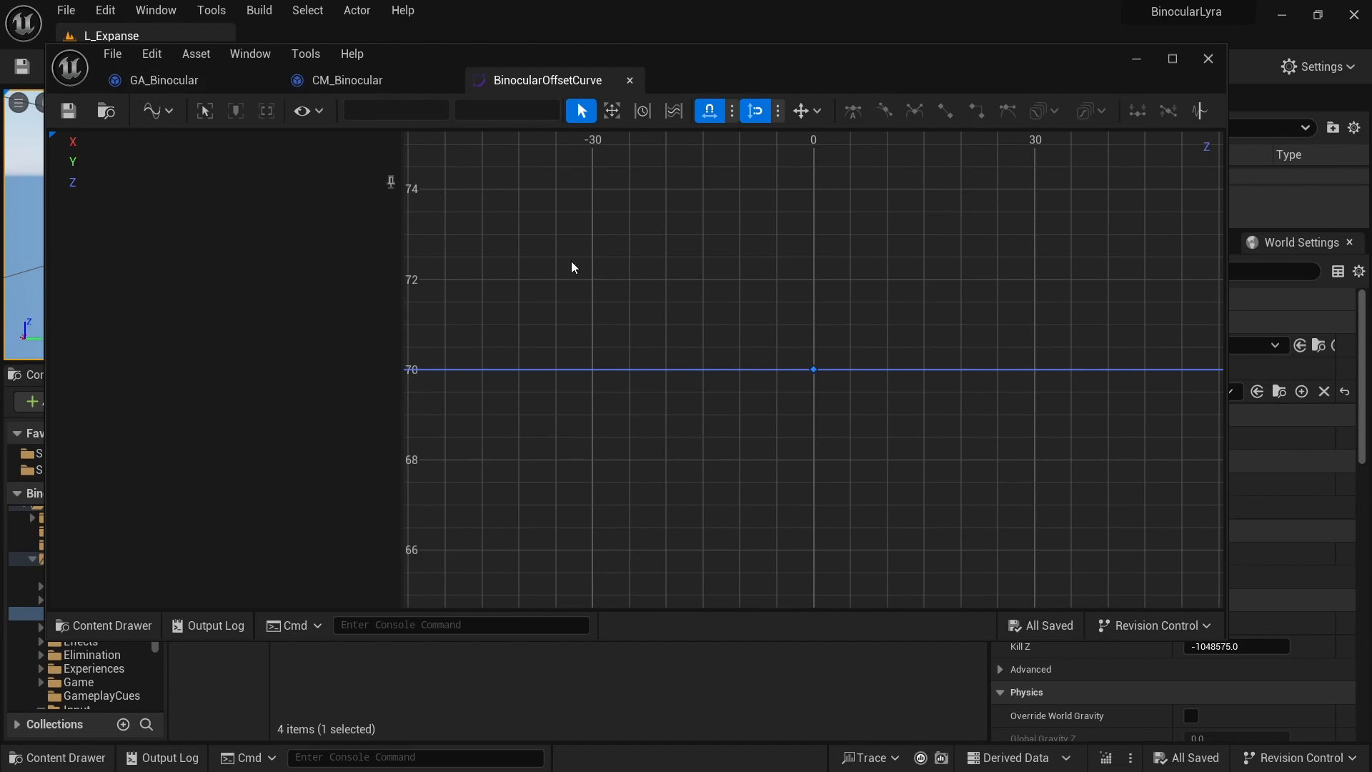
click(391, 142)
click(390, 161)
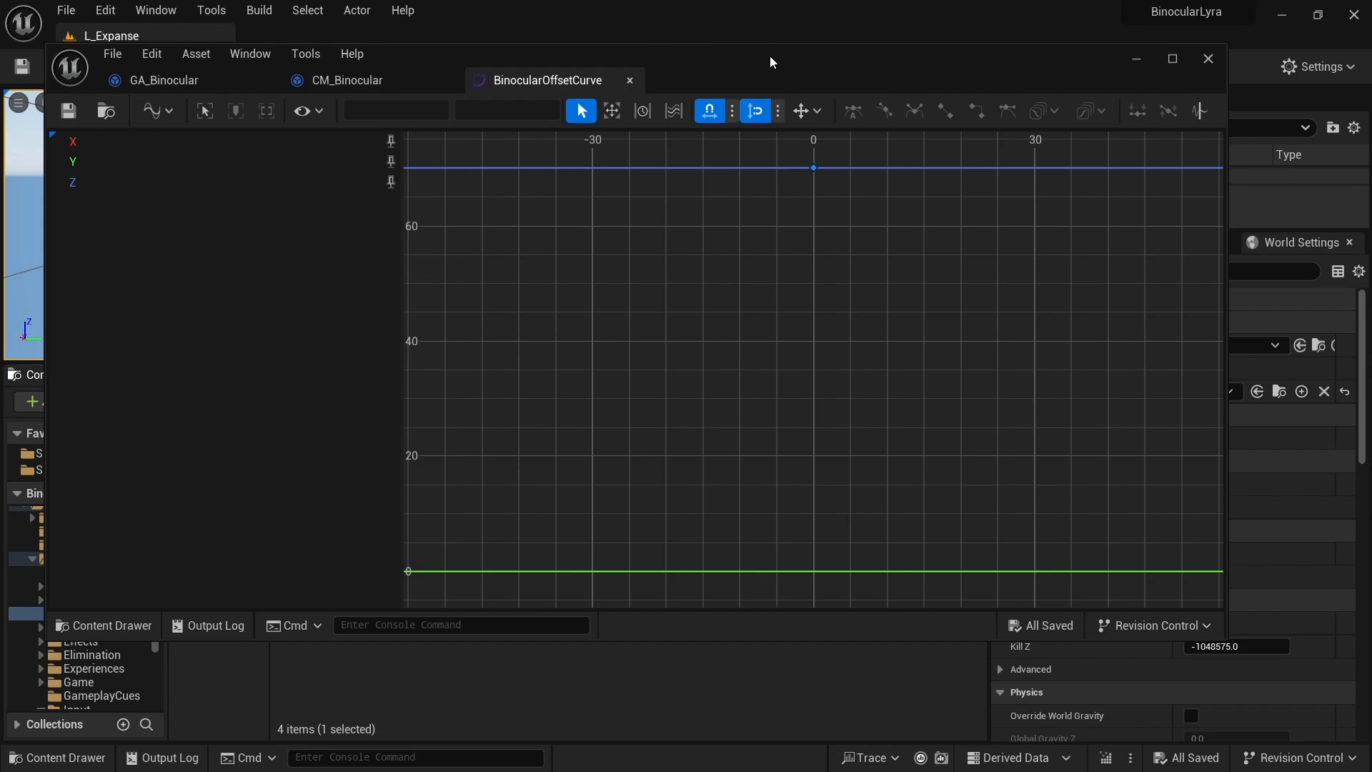
- Assign CM_Binocular from the Camera folder as the Camera Mode of GA_Binocular's Set Camera Mode node
drag(770, 55, 790, 109)
click(188, 135)
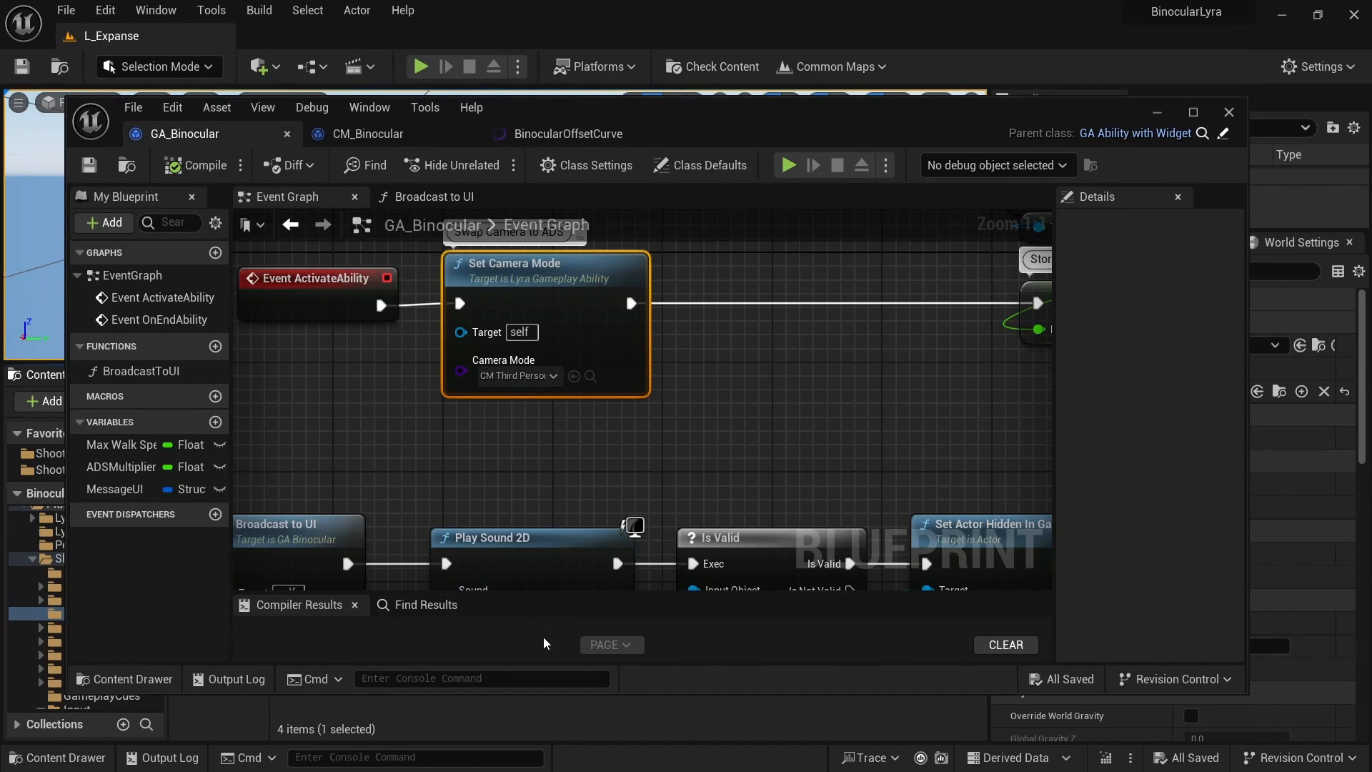
drag(540, 693, 540, 368)
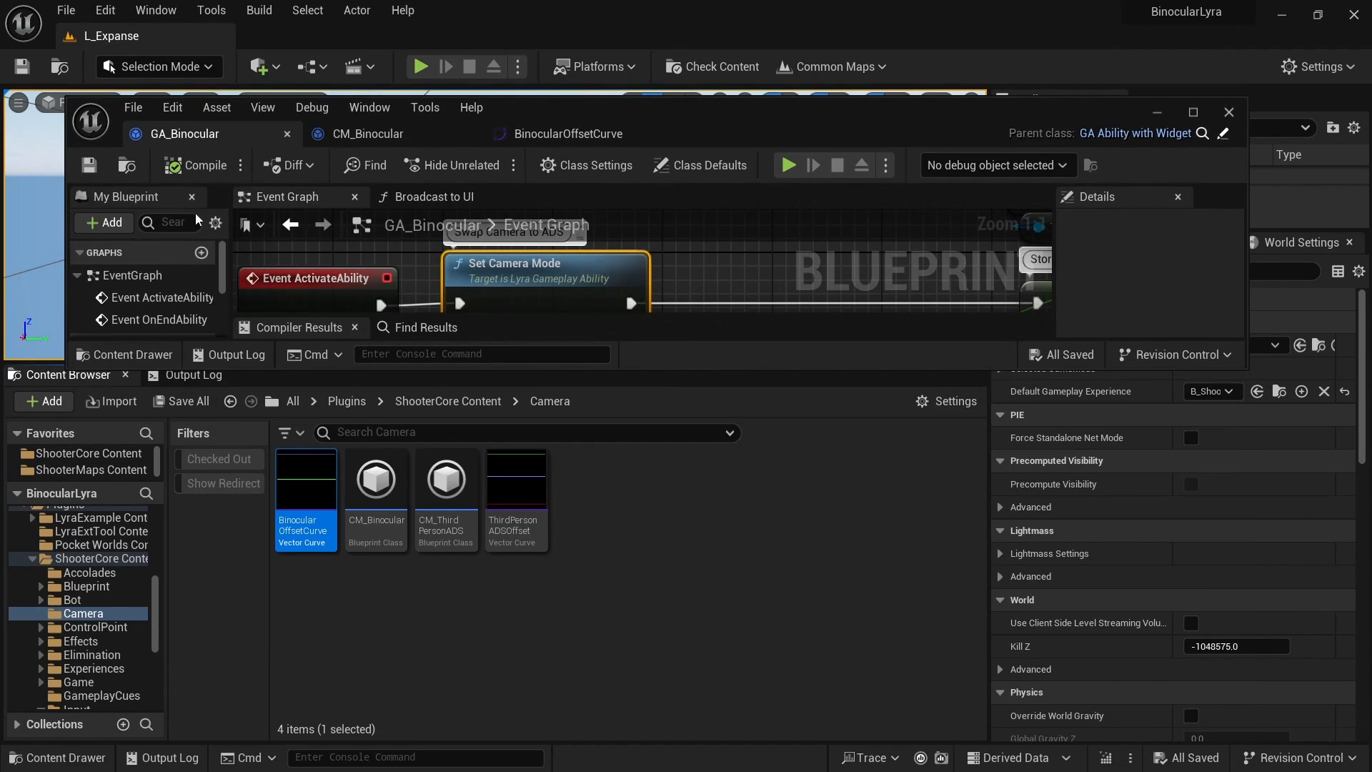
drag(43, 363, 46, 470)
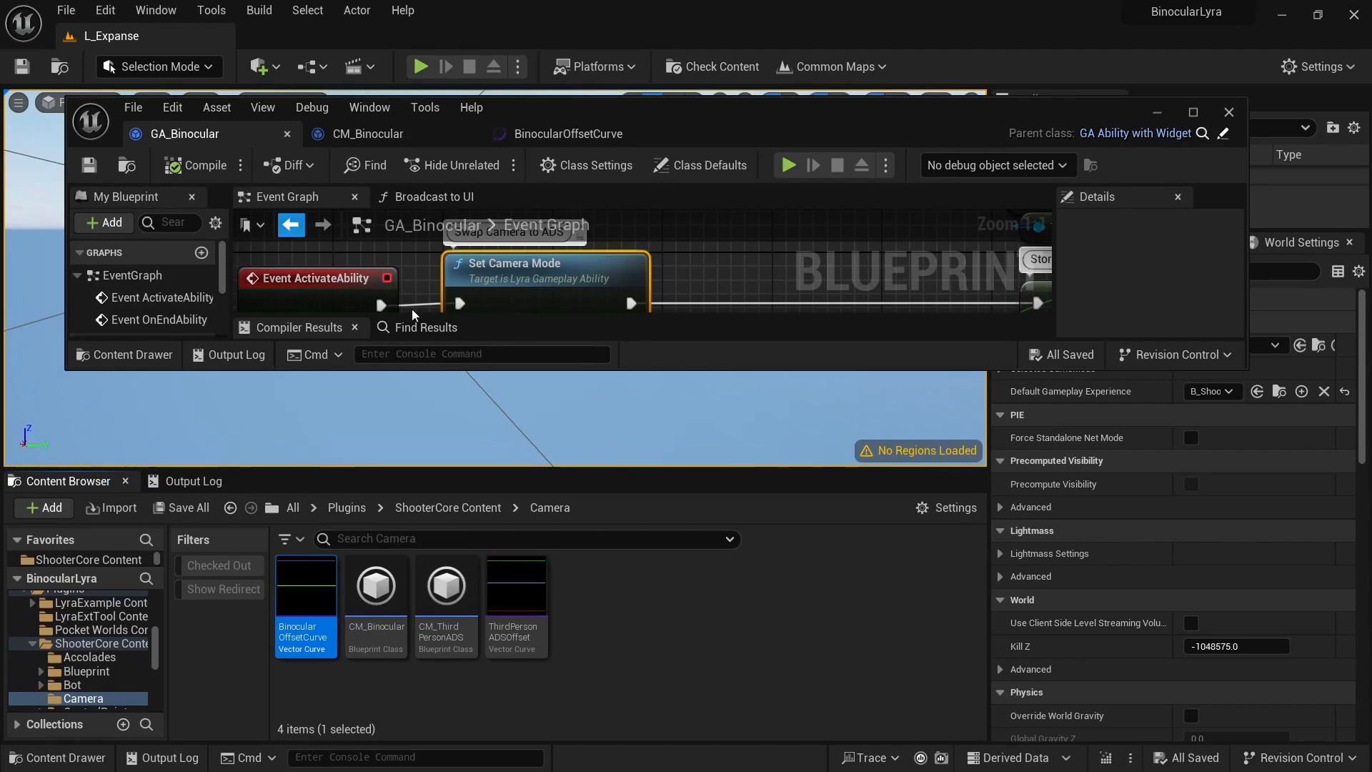
drag(437, 370, 440, 473)
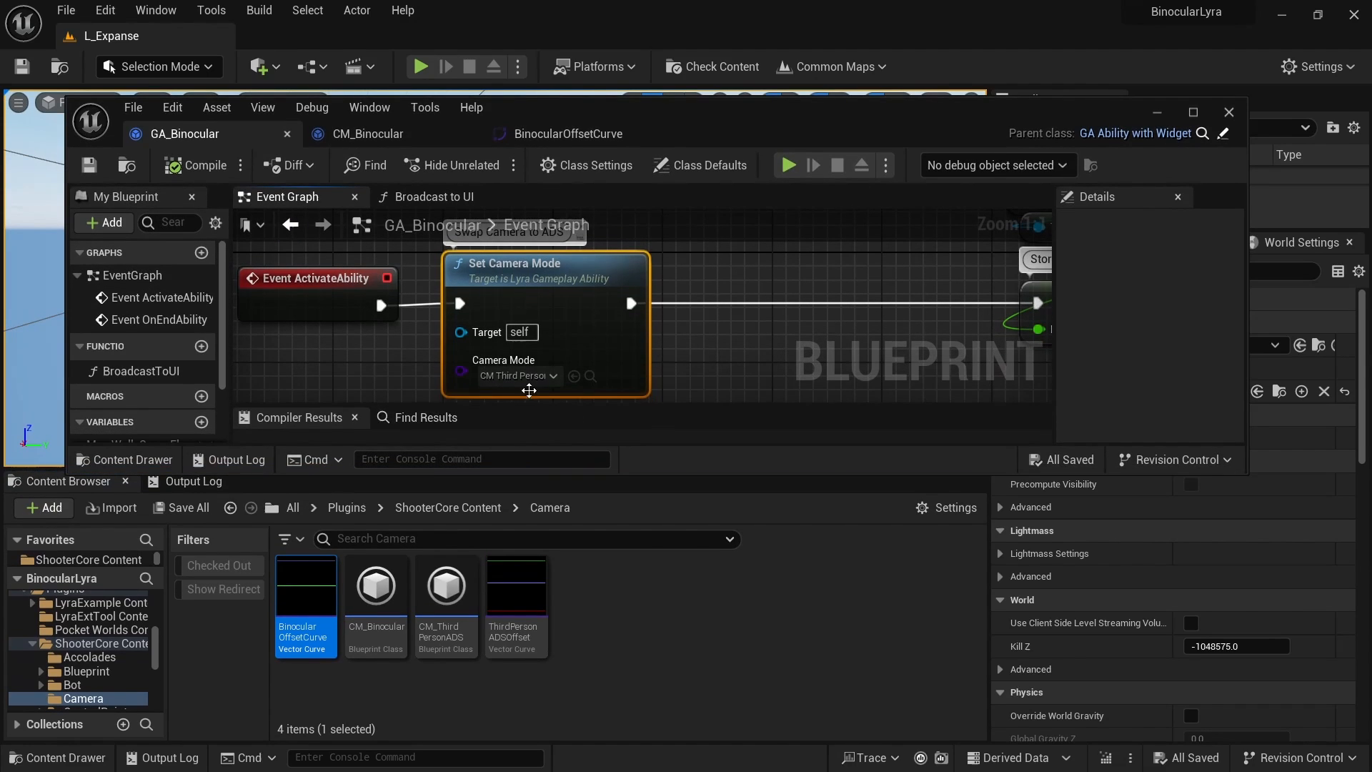
click(591, 376)
click(353, 638)
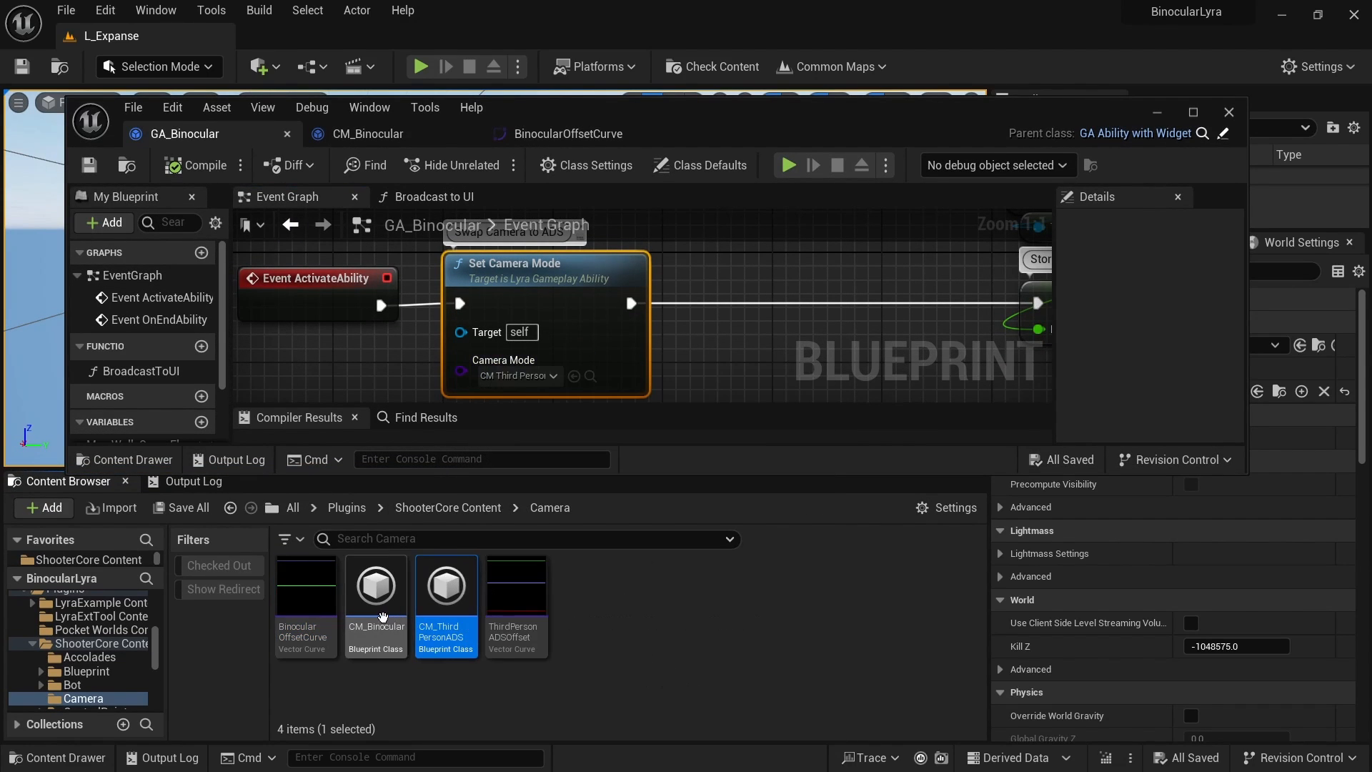
drag(354, 639, 502, 377)
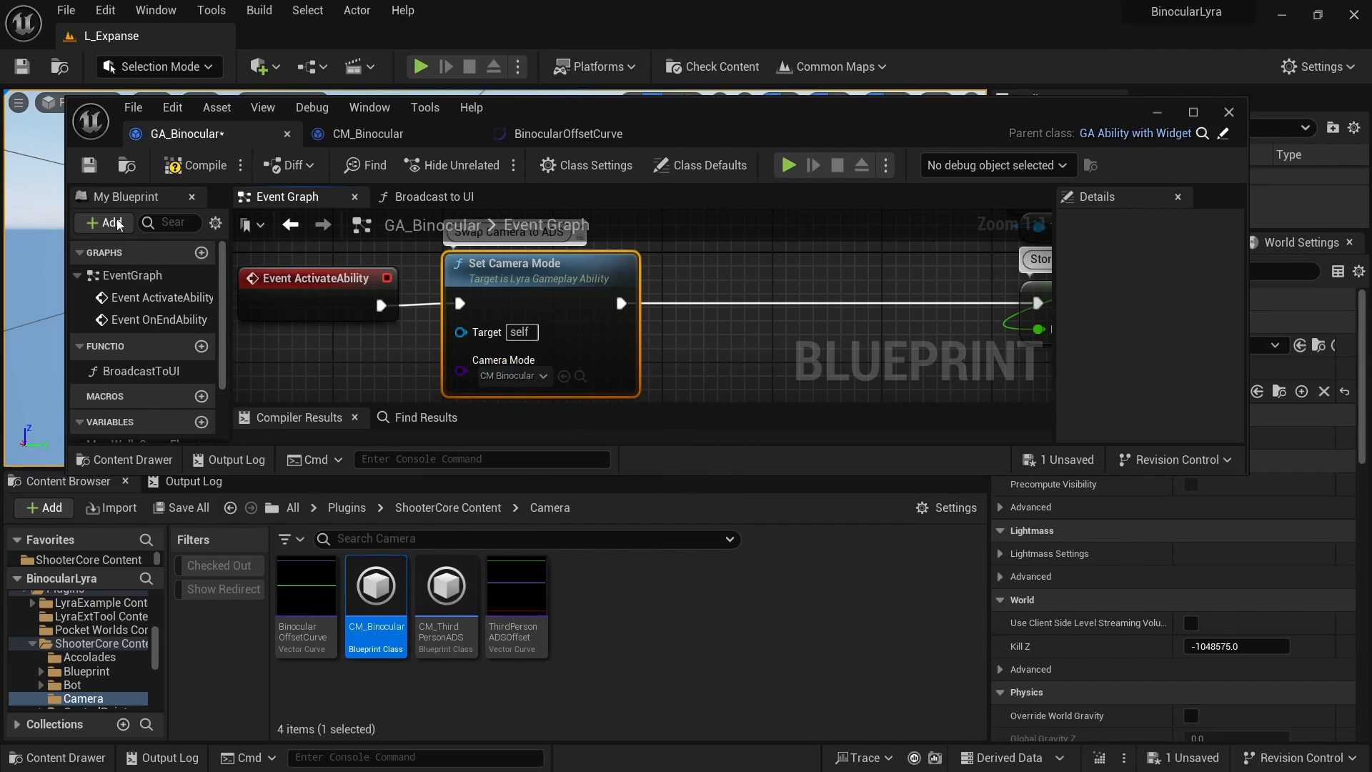
- Save the GA_Binocular blueprint and open the CM_Binocular camera mode at its Blending and View settings
click(89, 171)
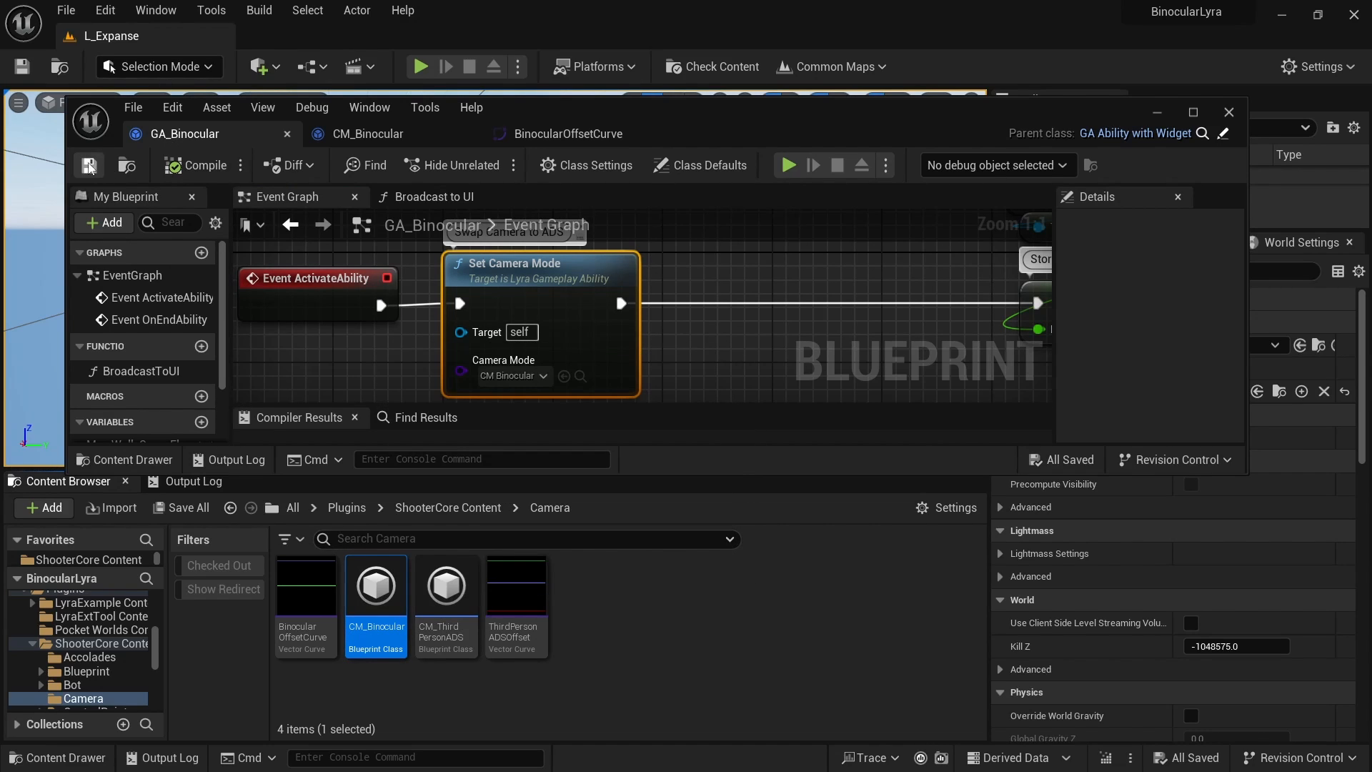
double_click(377, 588)
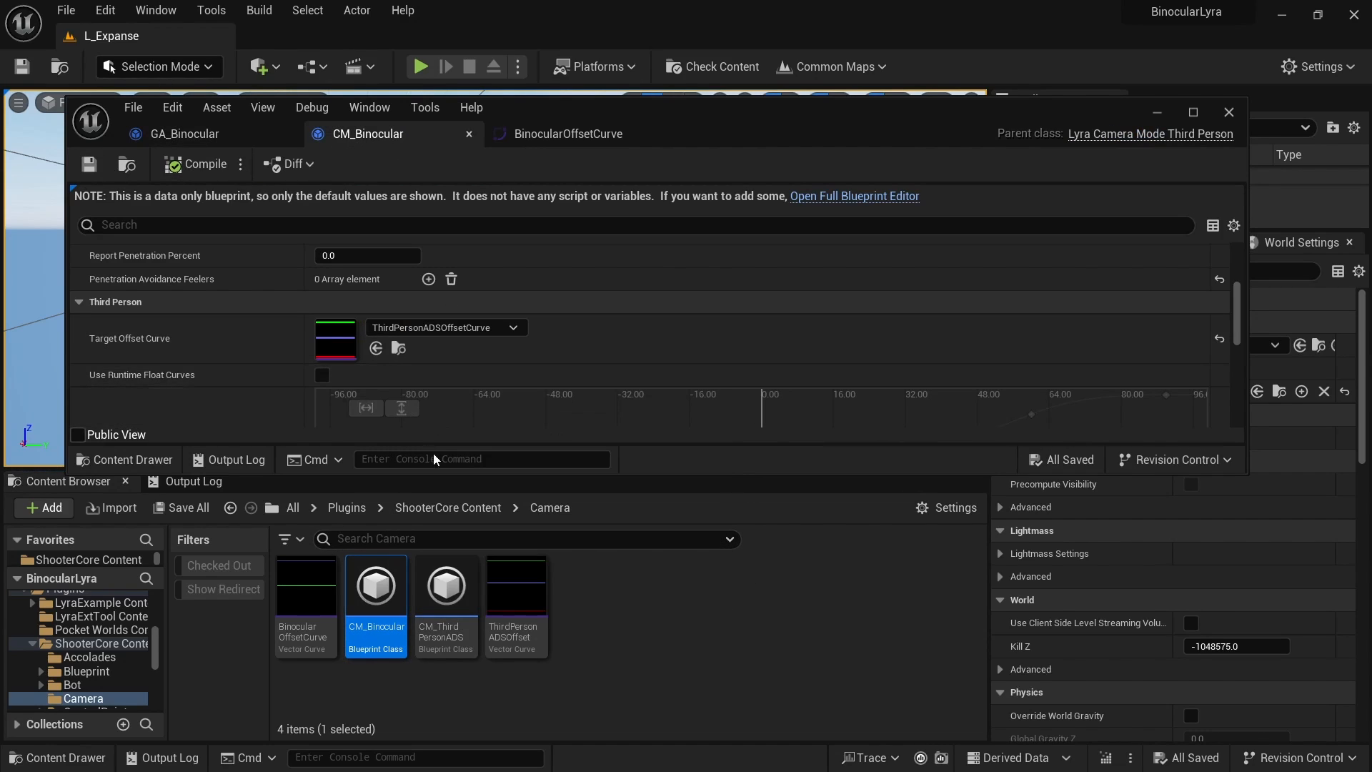
drag(440, 476, 440, 617)
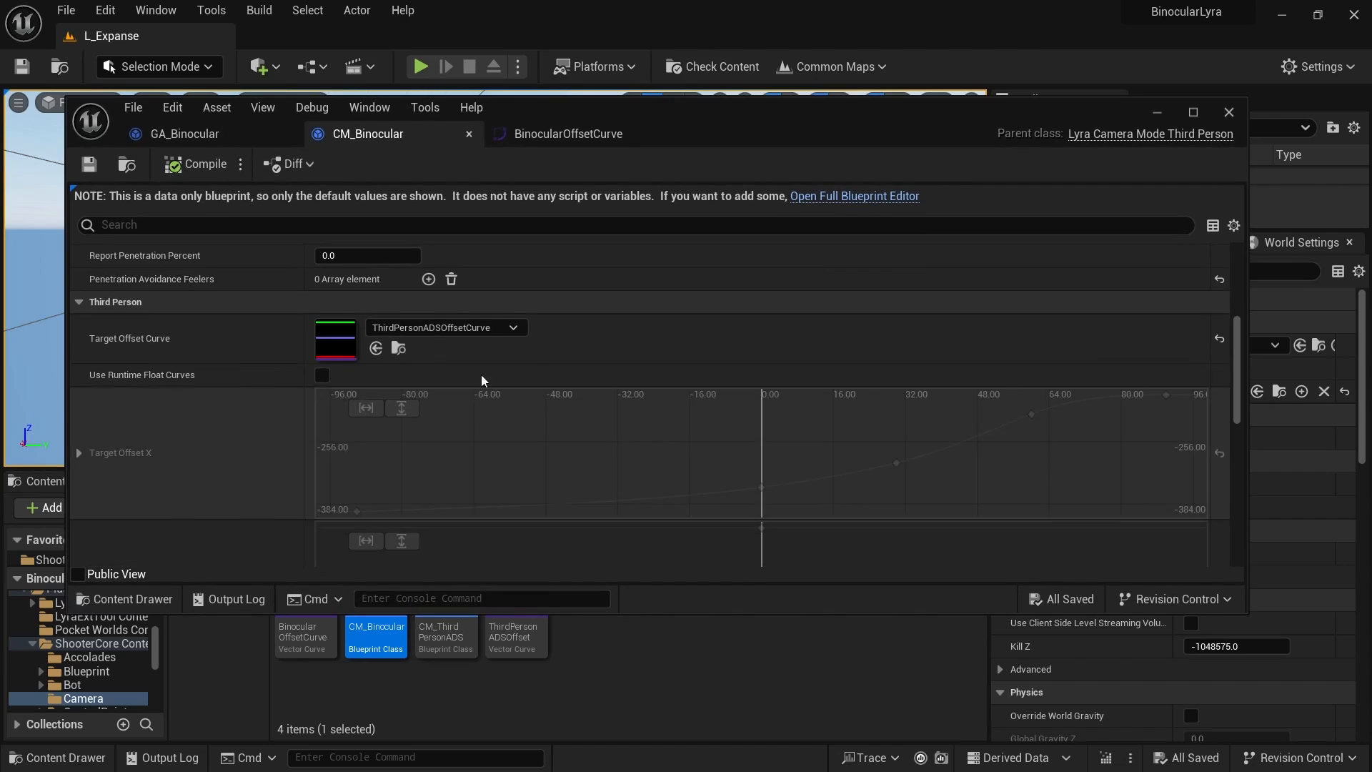
scroll(494, 357, down, 3)
scroll(472, 351, down, 4)
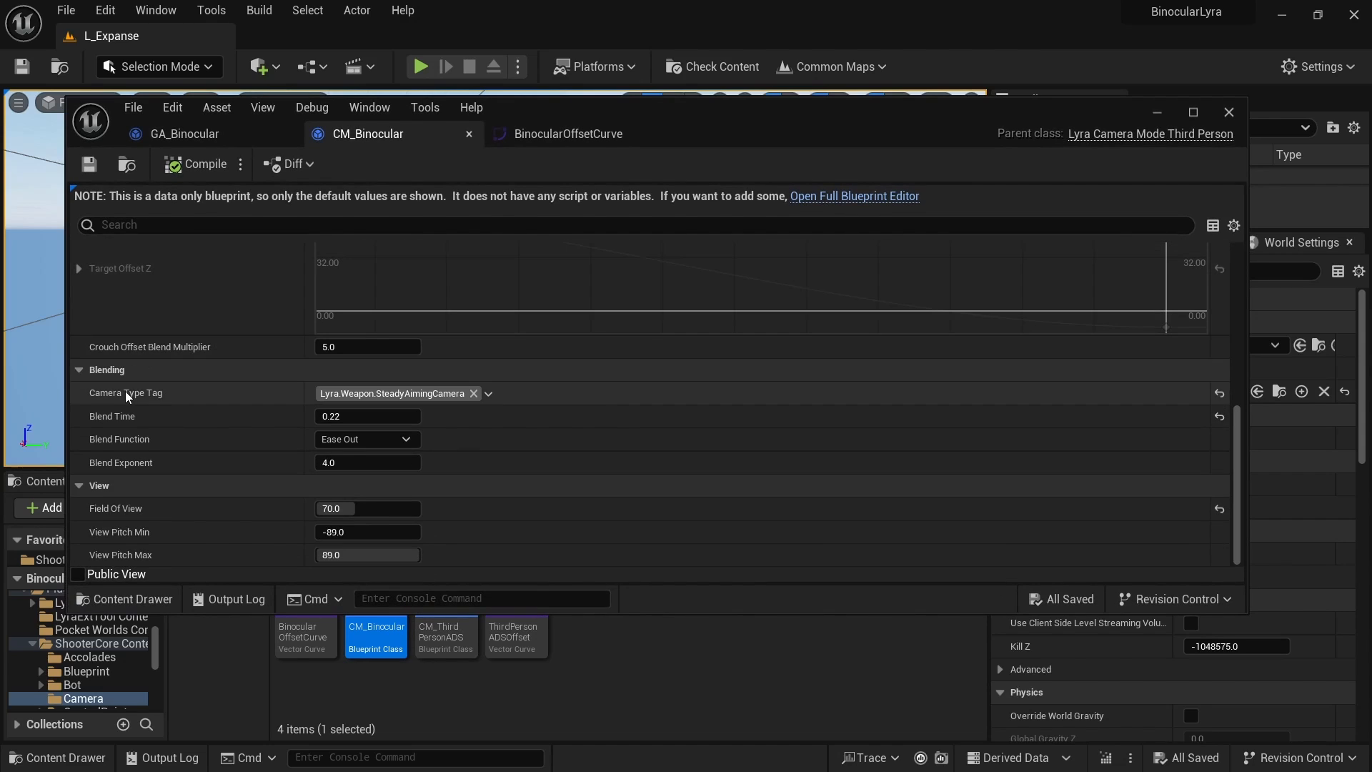
- Clear the Camera Type Tag in CM_Binocular, and compile and save the blueprint
click(489, 393)
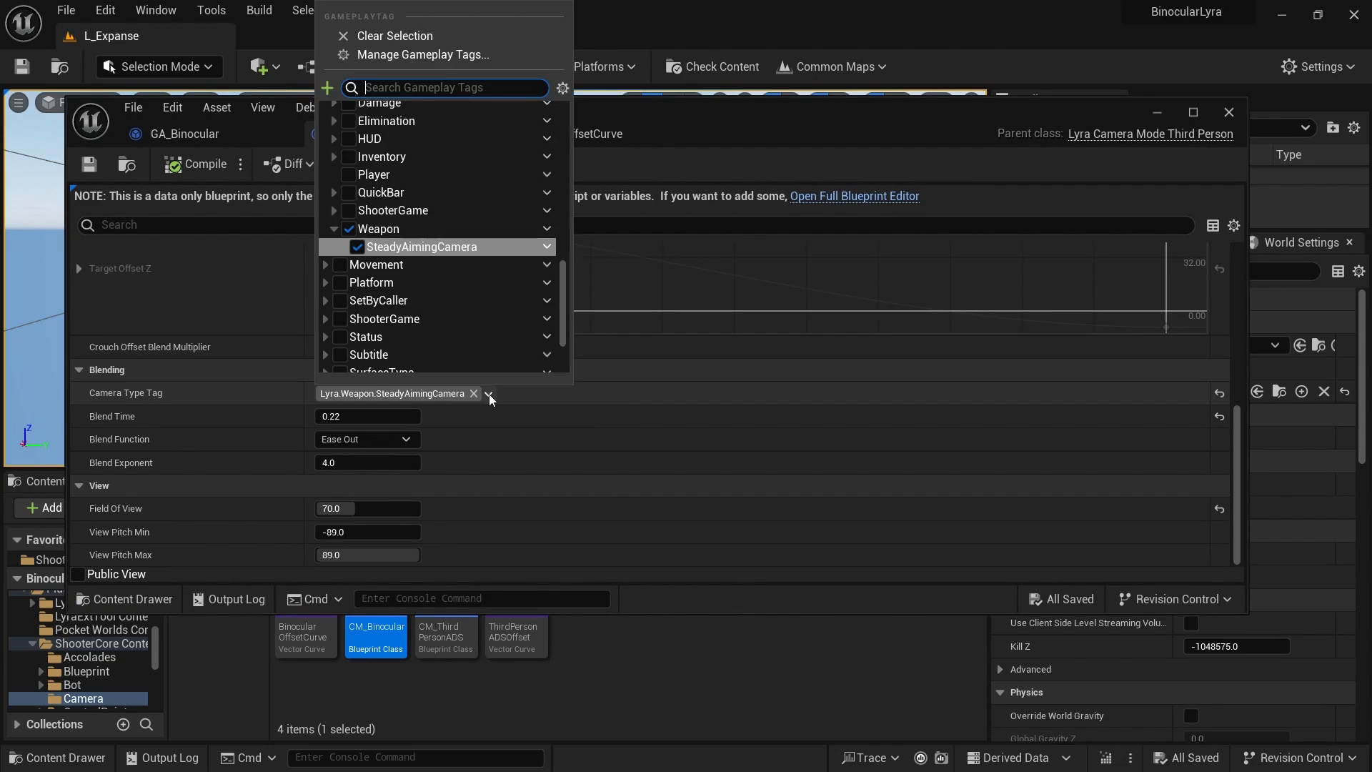
click(491, 397)
mouse_move(105, 396)
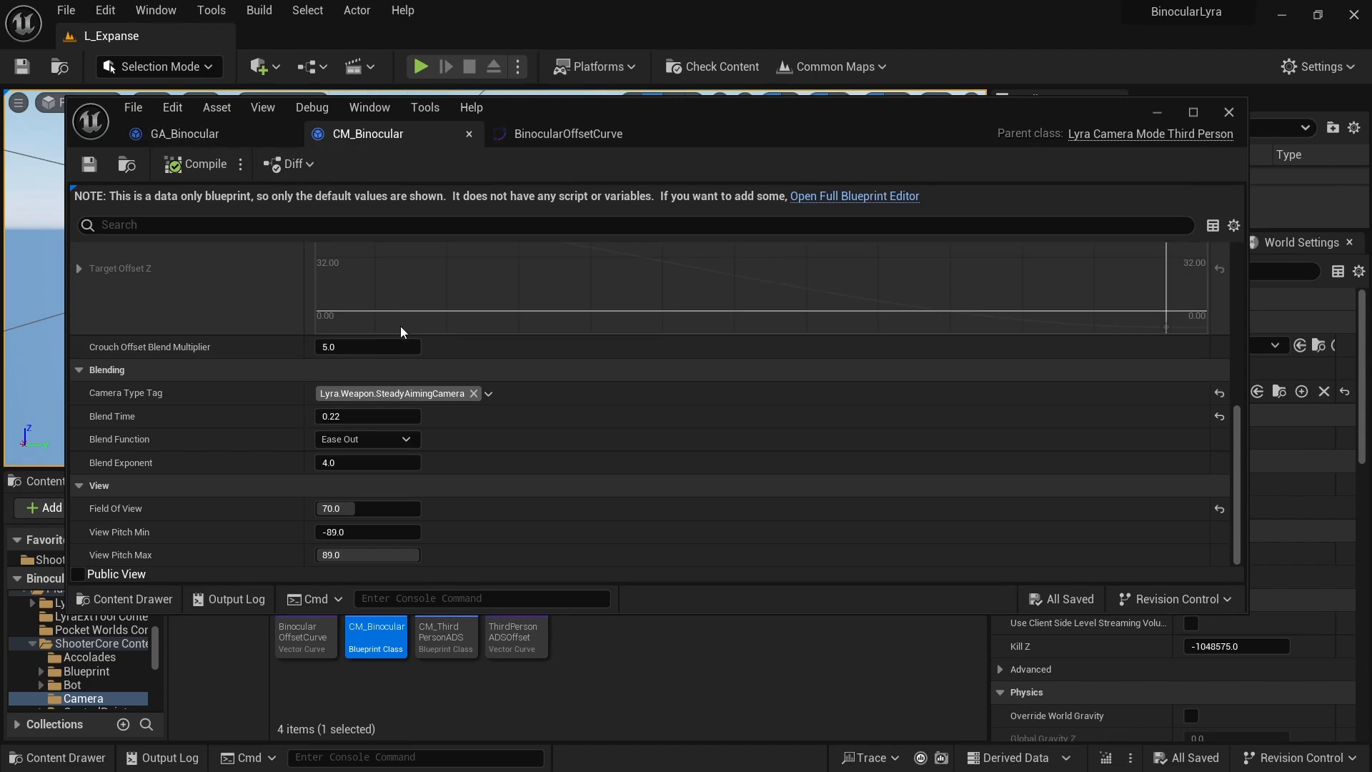
click(489, 393)
click(490, 393)
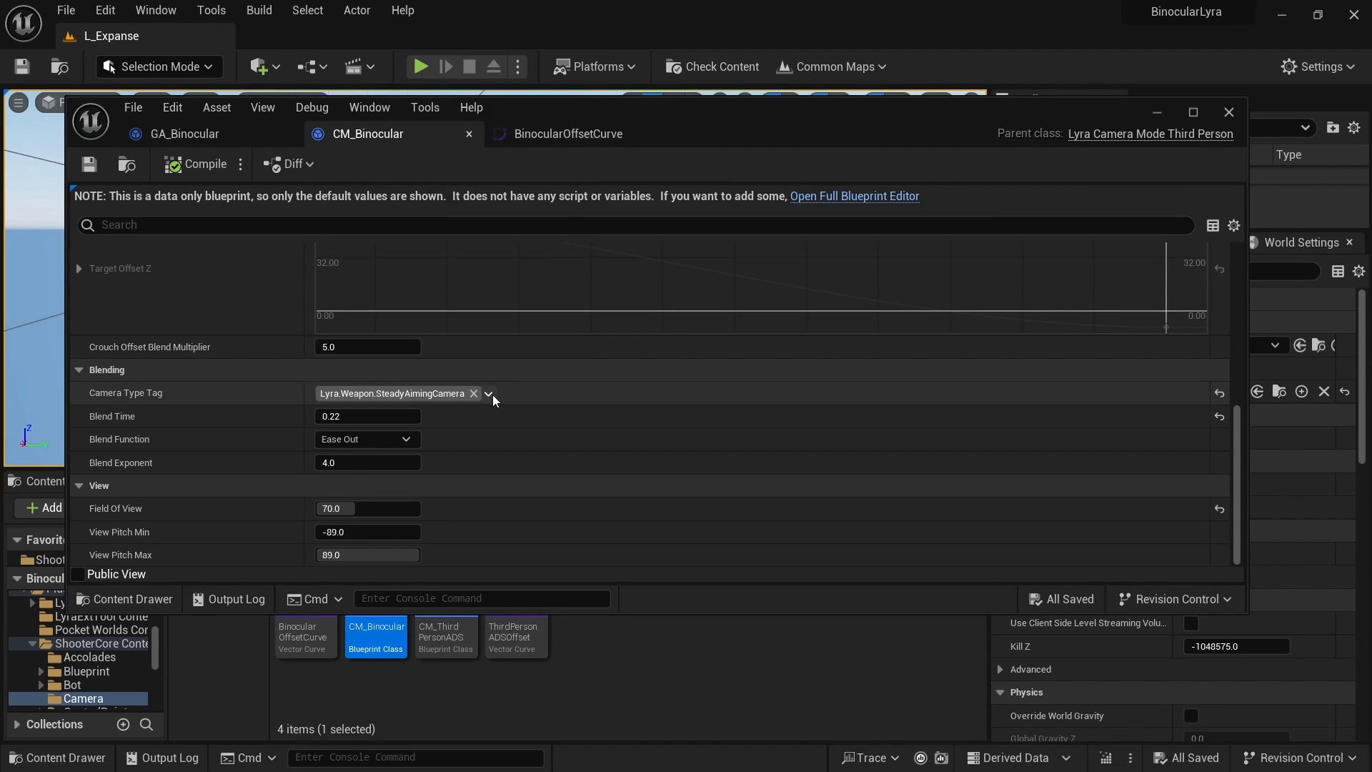
click(474, 393)
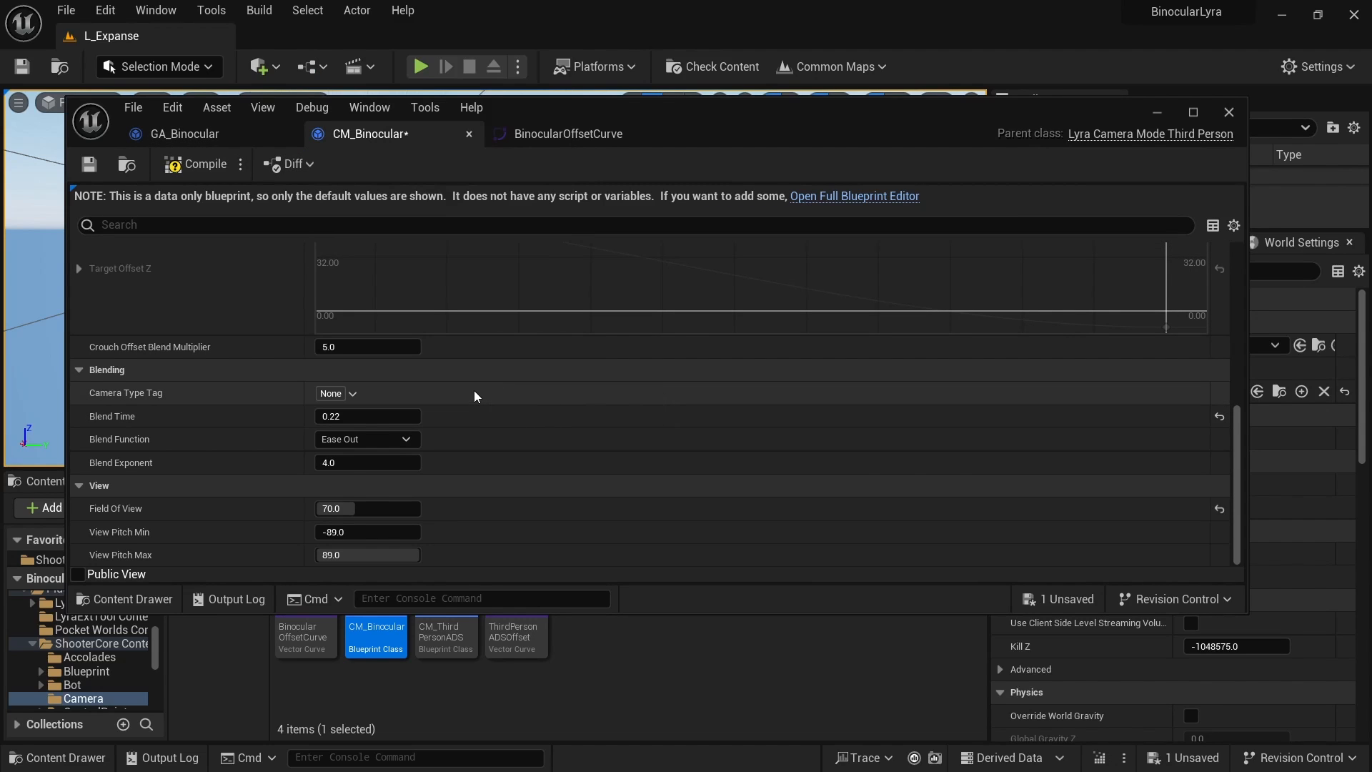
click(187, 165)
click(89, 164)
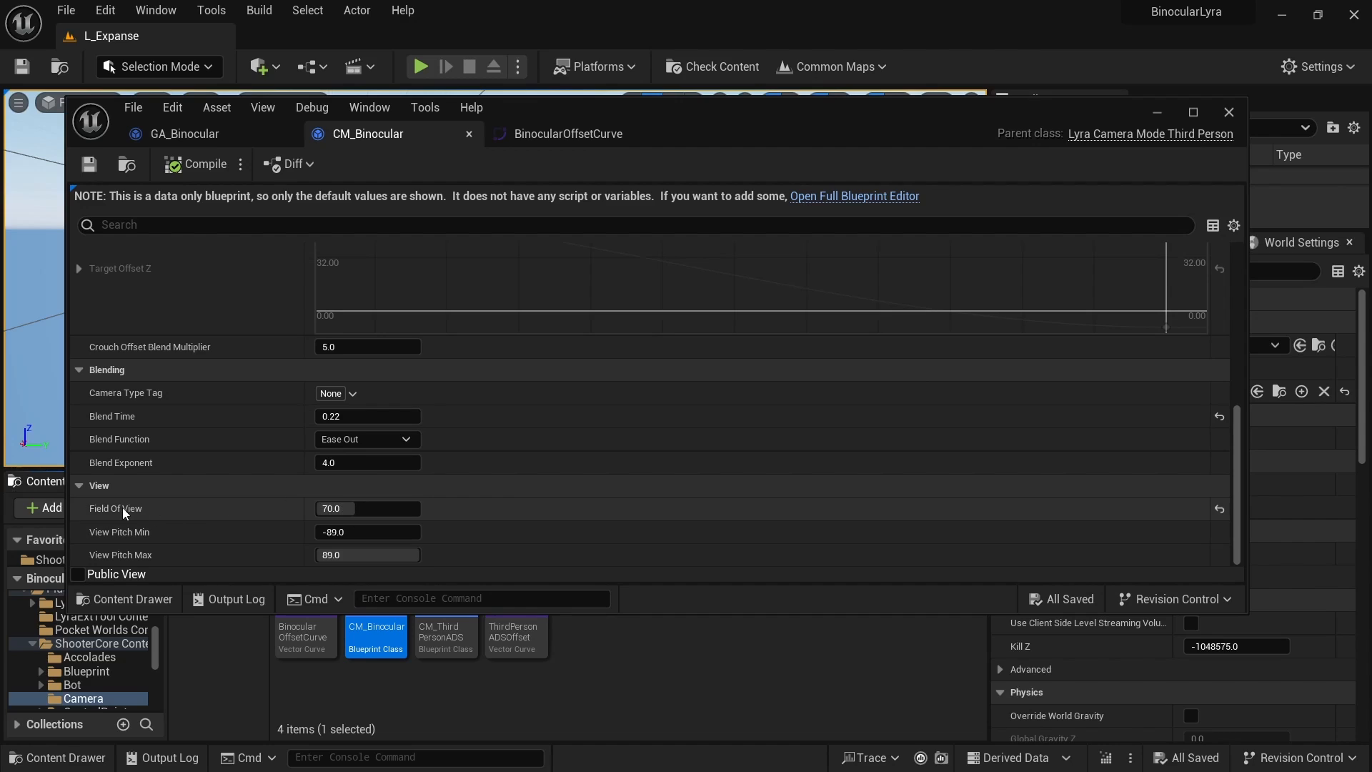
- Set CM_Binocular's Field Of View to 30, and compile and save the blueprint
click(357, 510)
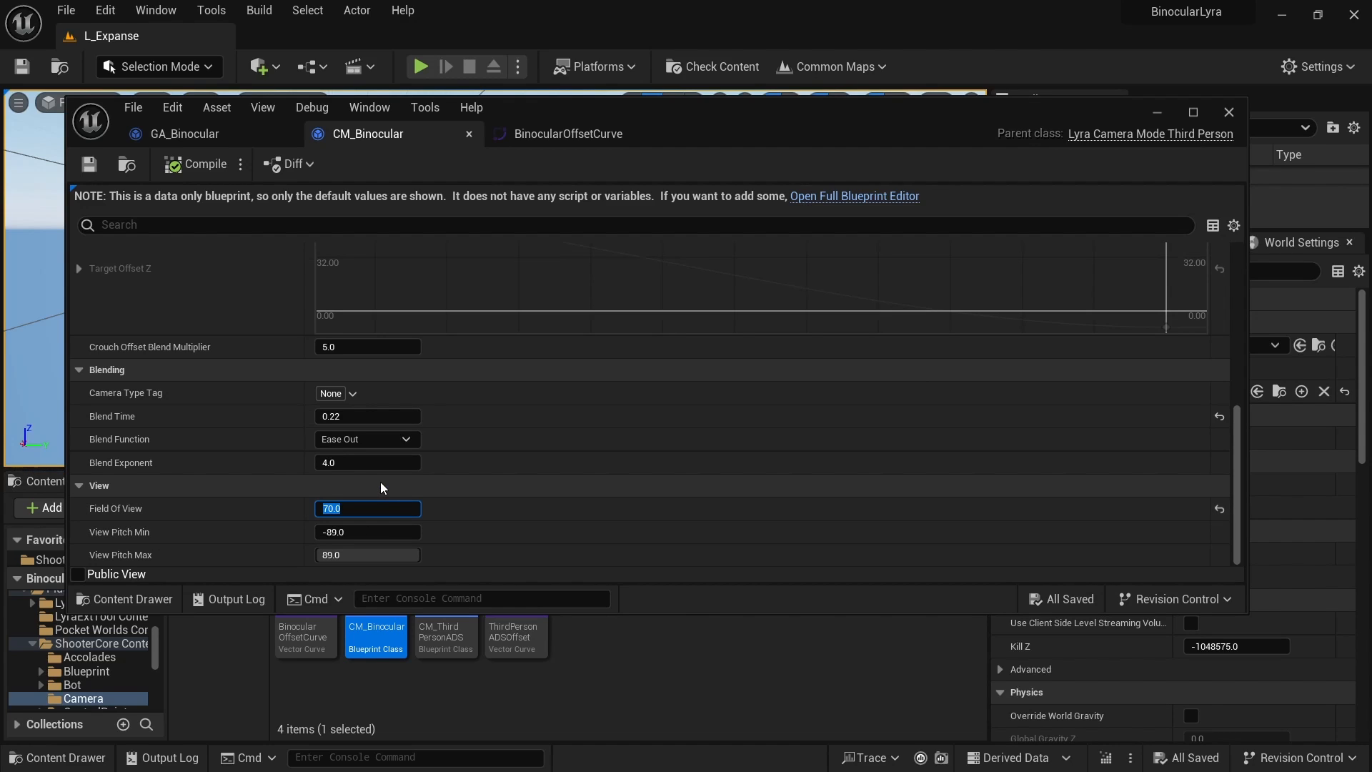
text(30)
key(Return)
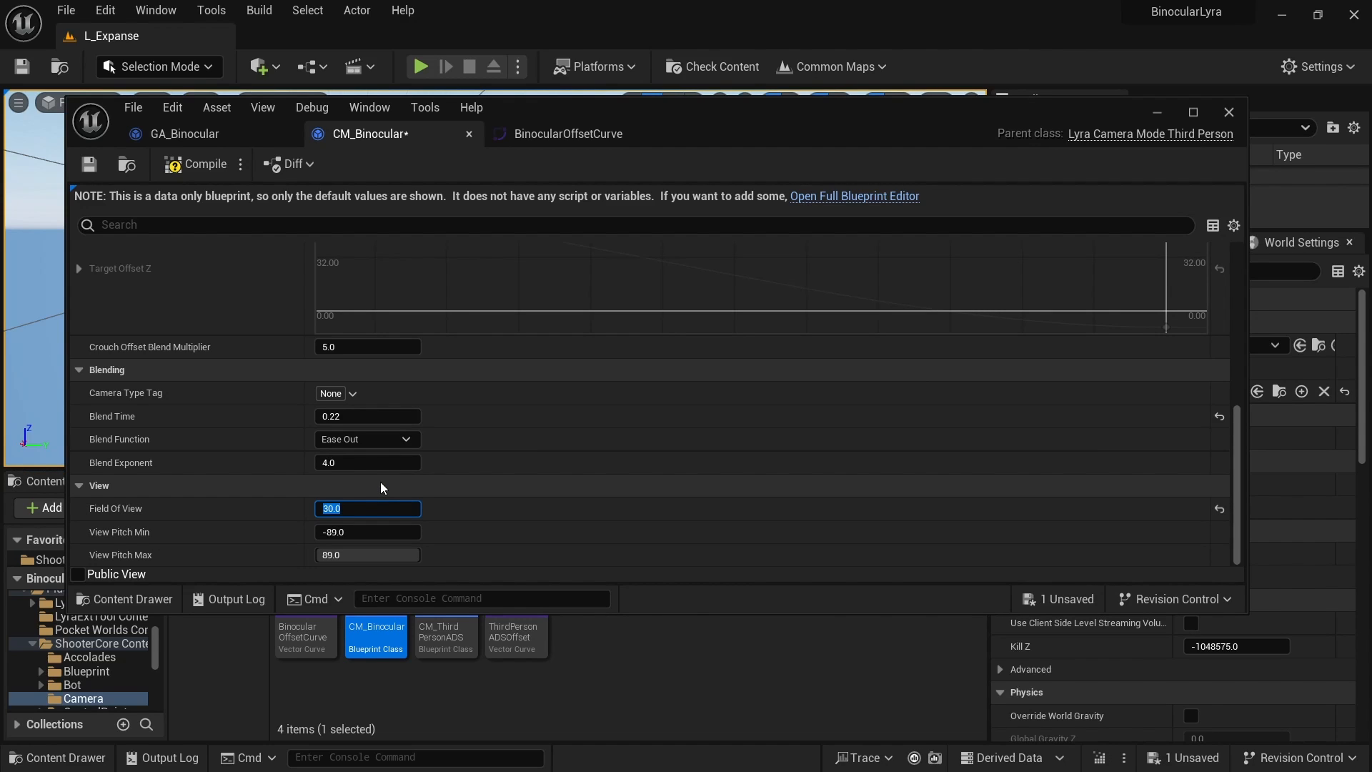
click(163, 166)
- Play L_Expanse in the editor, toggle the binocular view while moving the character, and stop the session
drag(610, 118, 599, 573)
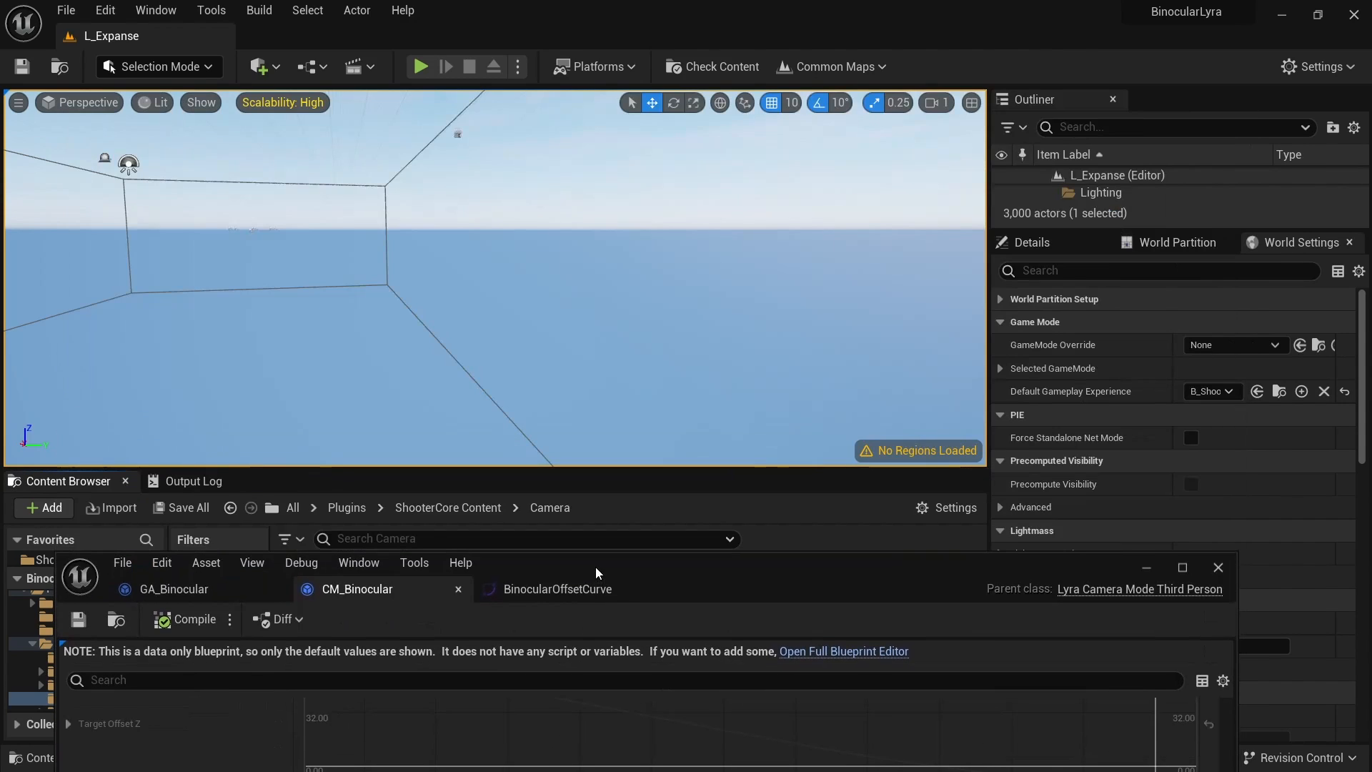
click(422, 67)
key(w)
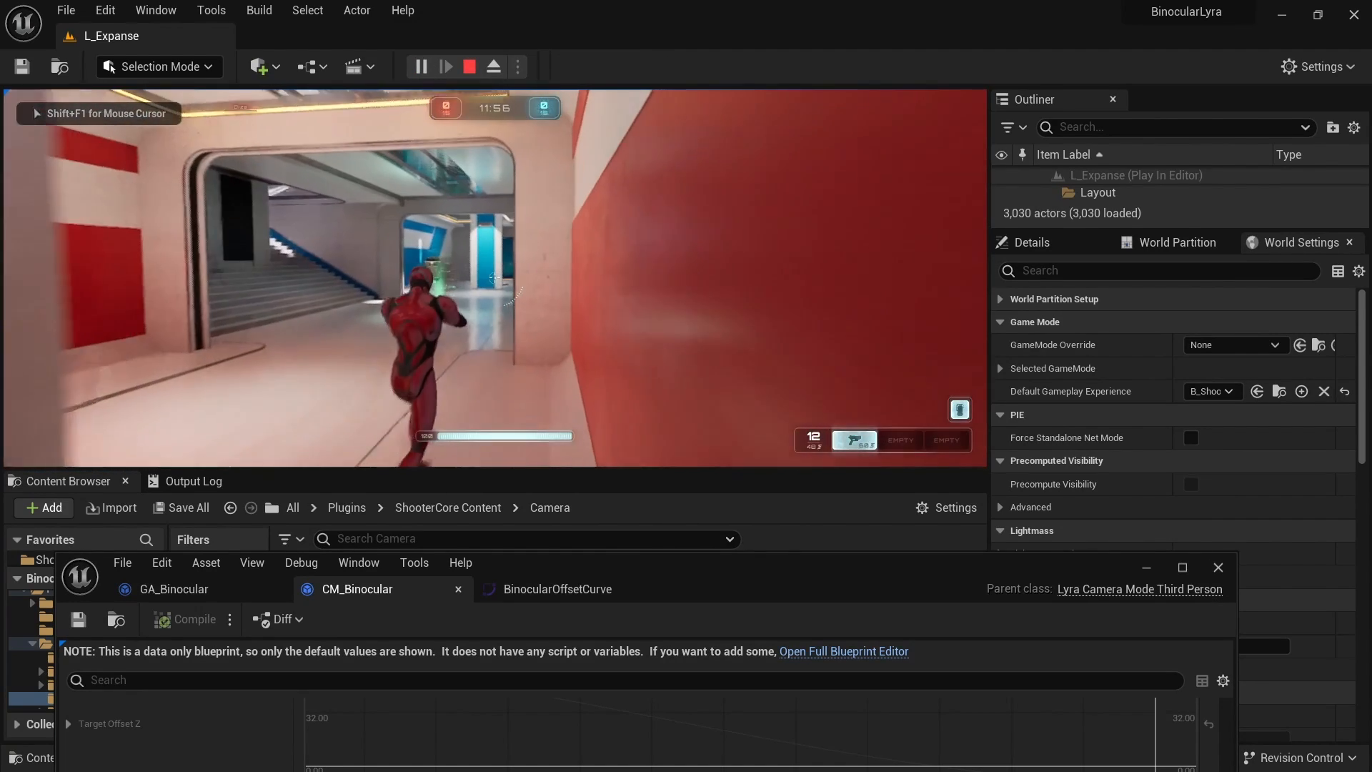
key(b)
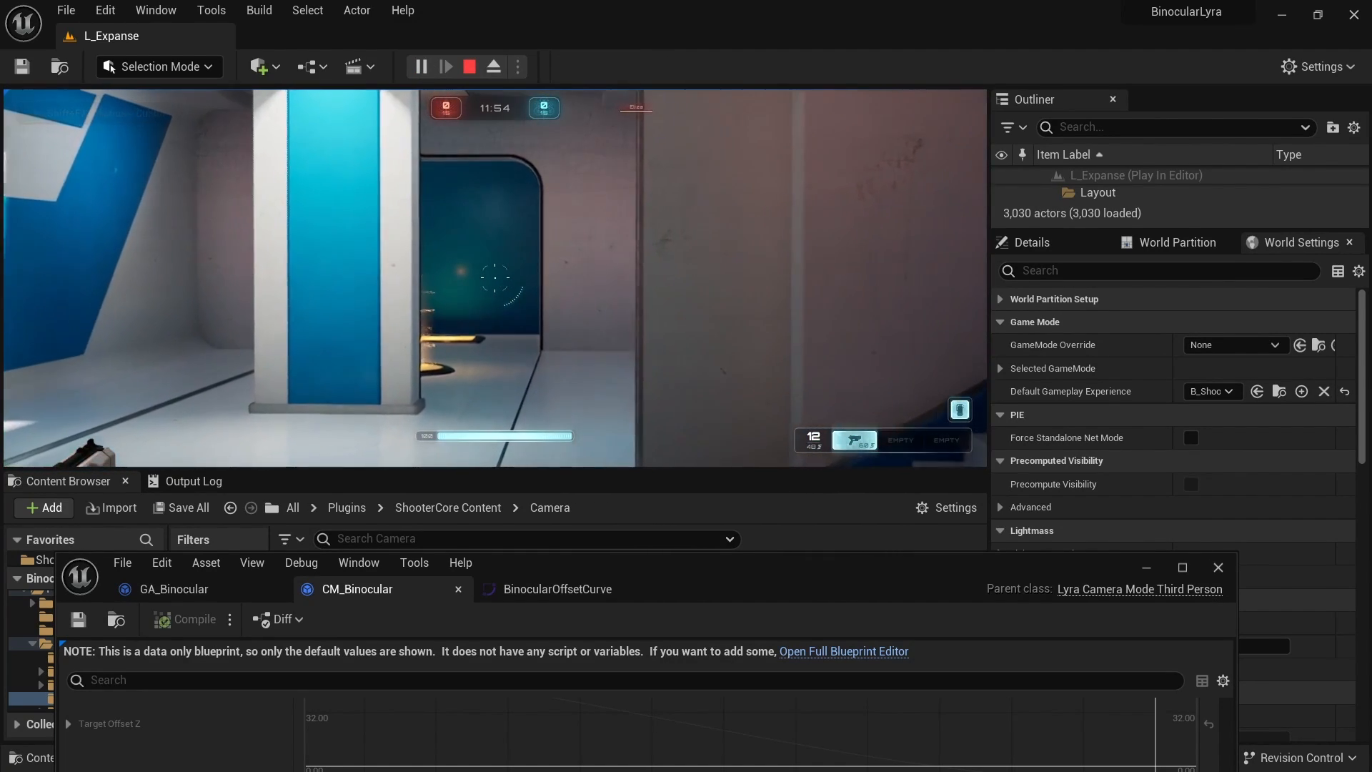
key(b)
key(w)
key(b)
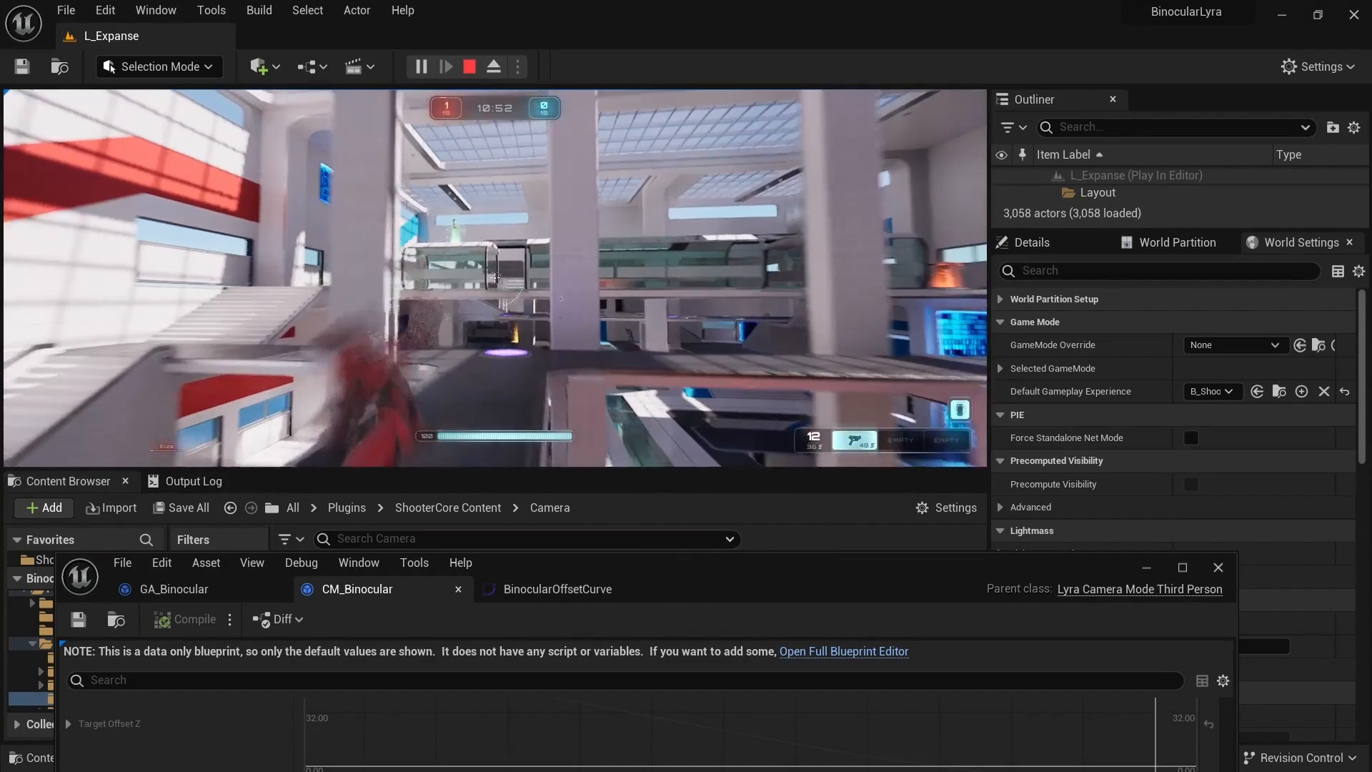
key(shift+F1)
click(470, 67)
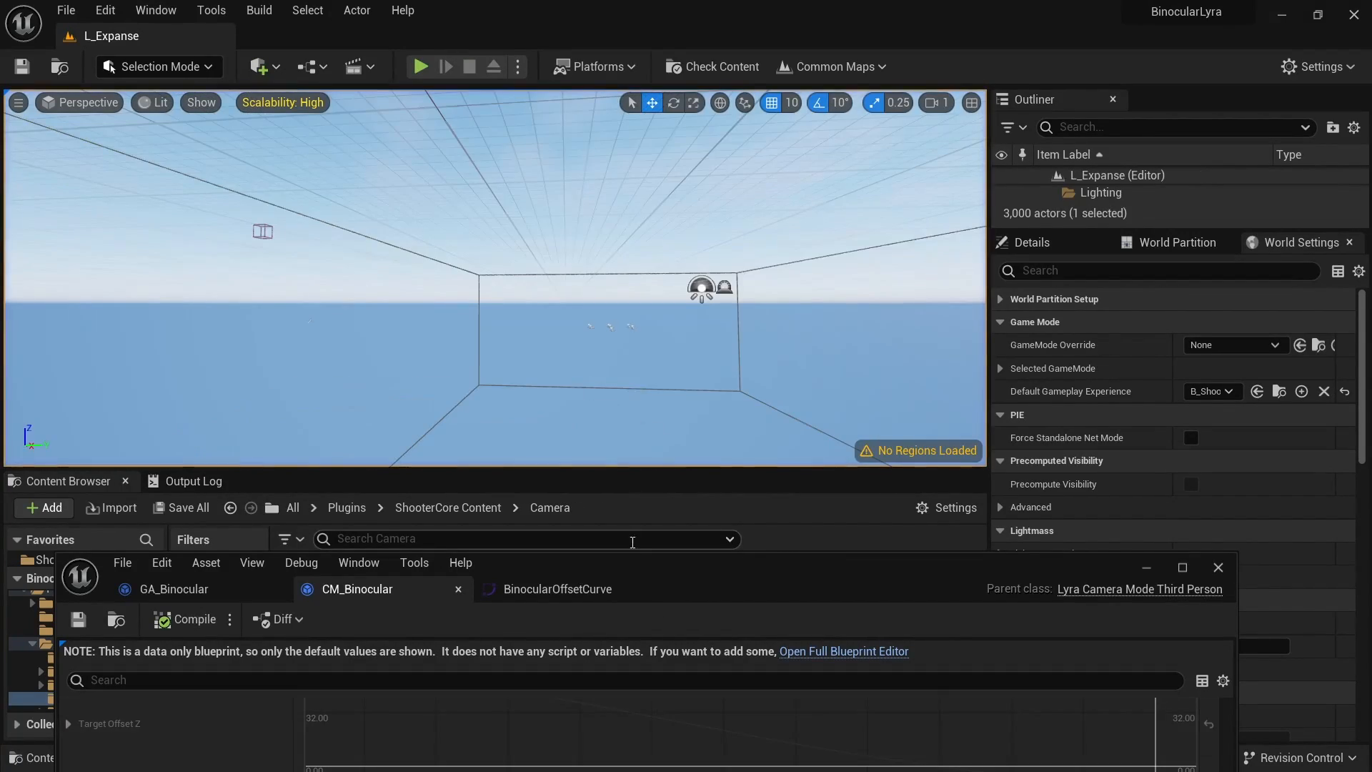
- Open the class defaults of GA_Binocular at the Tags section, with the details area widened
drag(633, 561, 669, 113)
click(208, 147)
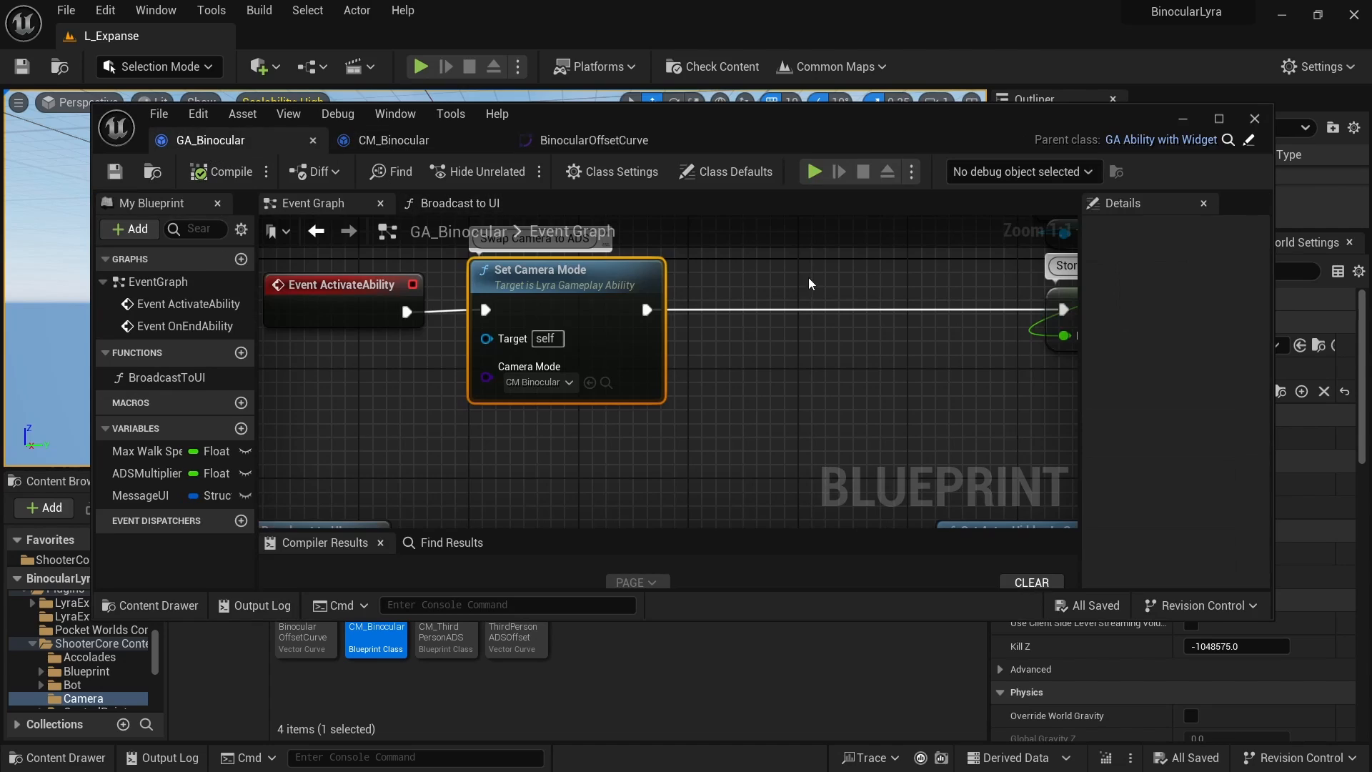
drag(1083, 281, 898, 286)
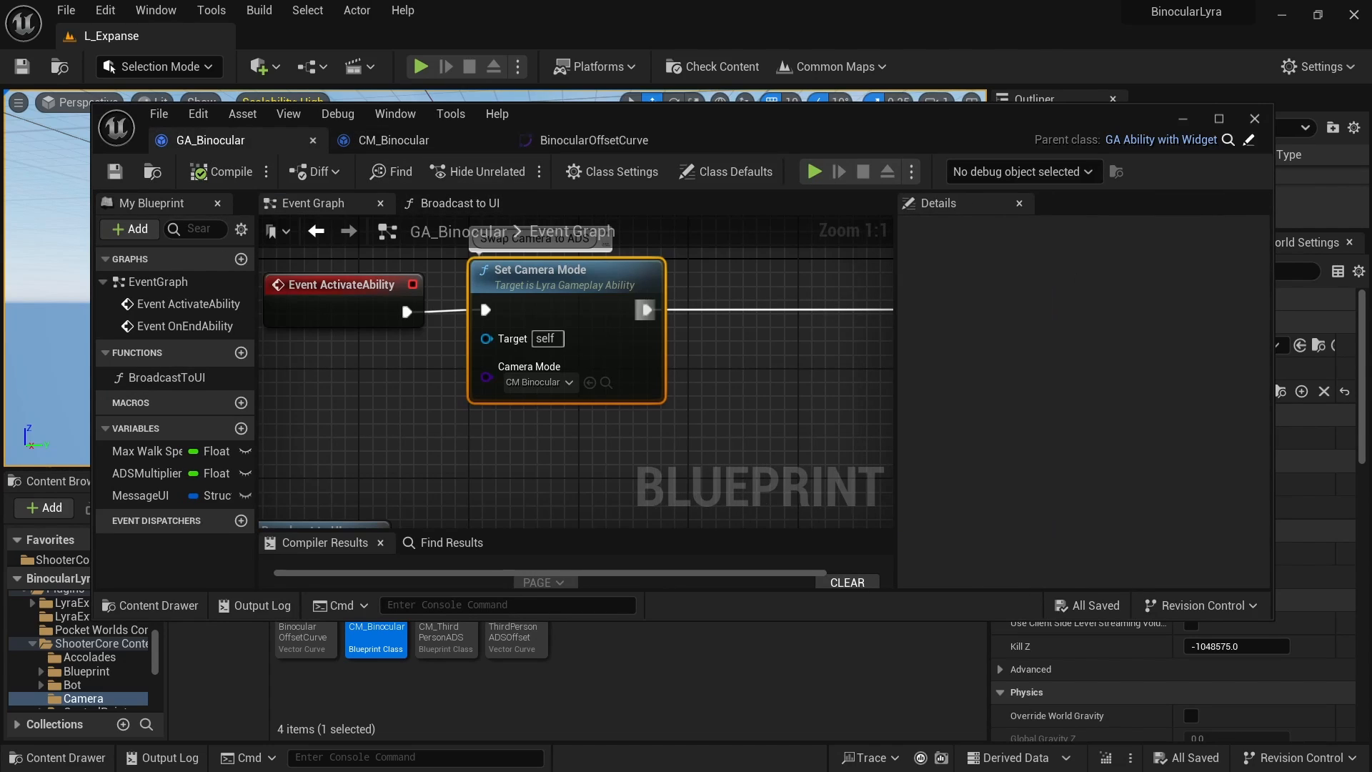
scroll(481, 297, down, 6)
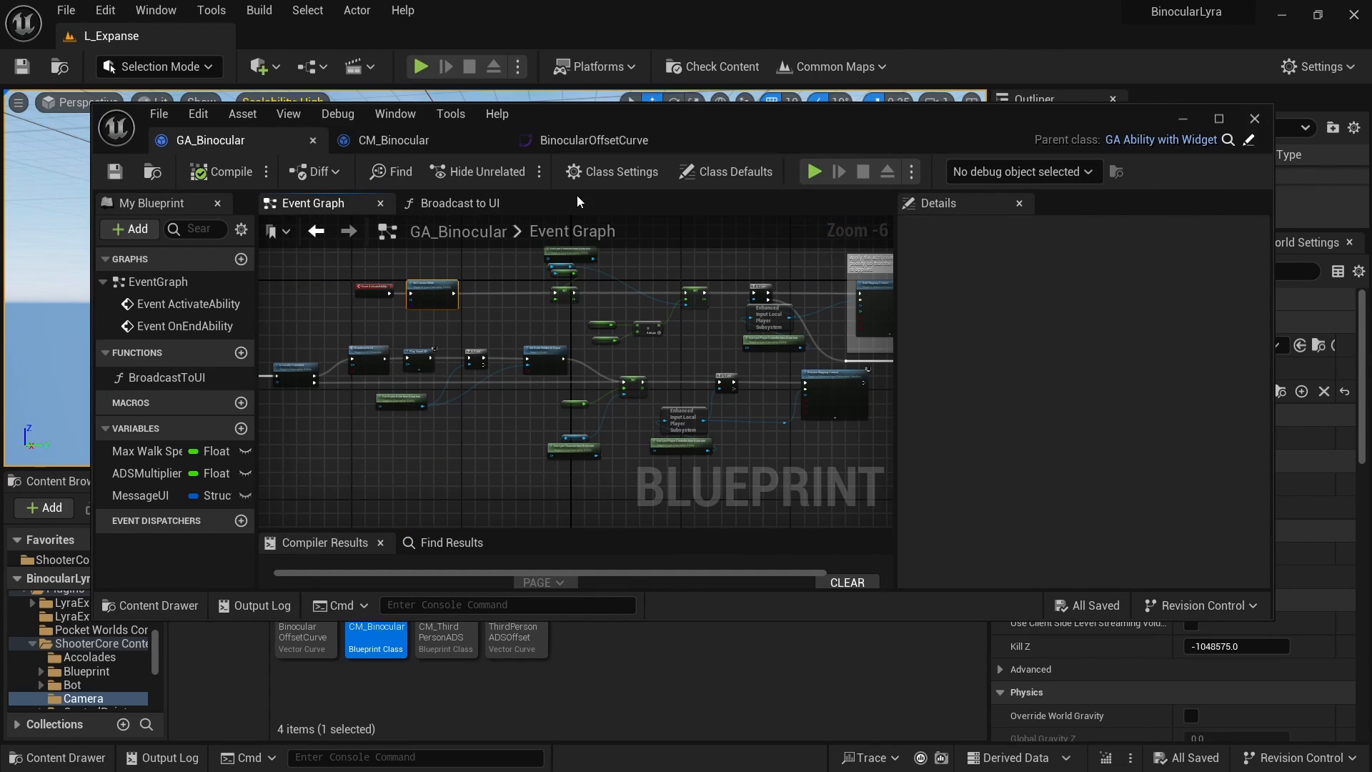
click(726, 172)
drag(898, 286, 671, 286)
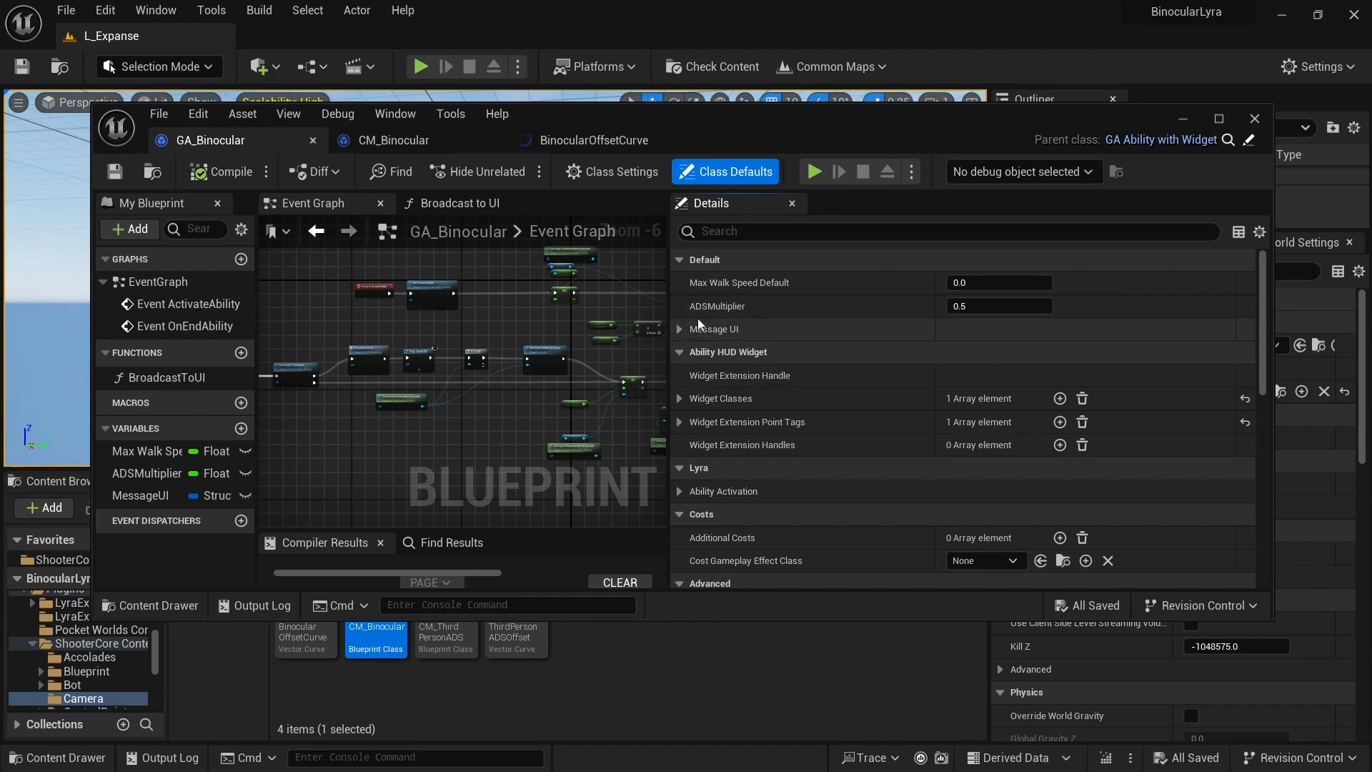
scroll(697, 329, down, 10)
drag(669, 374, 415, 374)
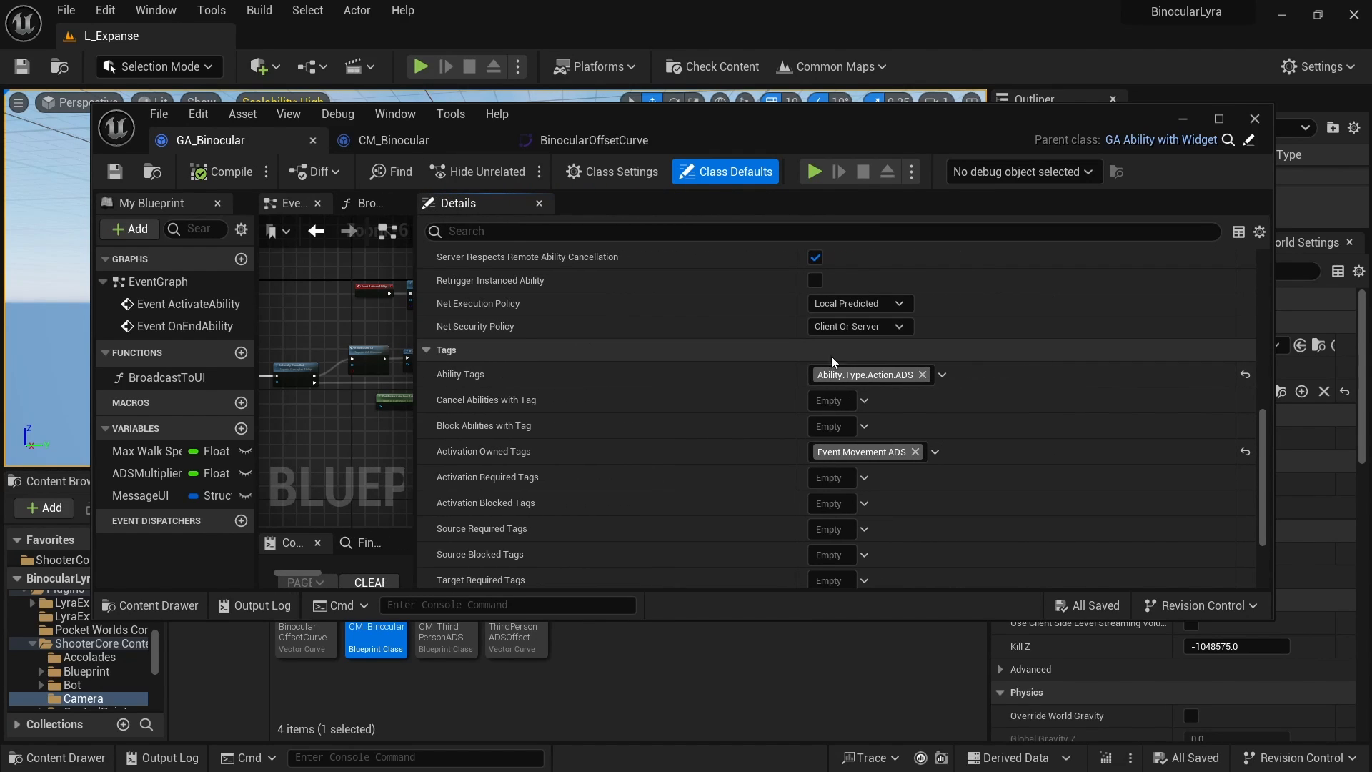
- Create the gameplay tag Ability.Type.Action.Binocular under the Ability.Type.Action tag
click(881, 377)
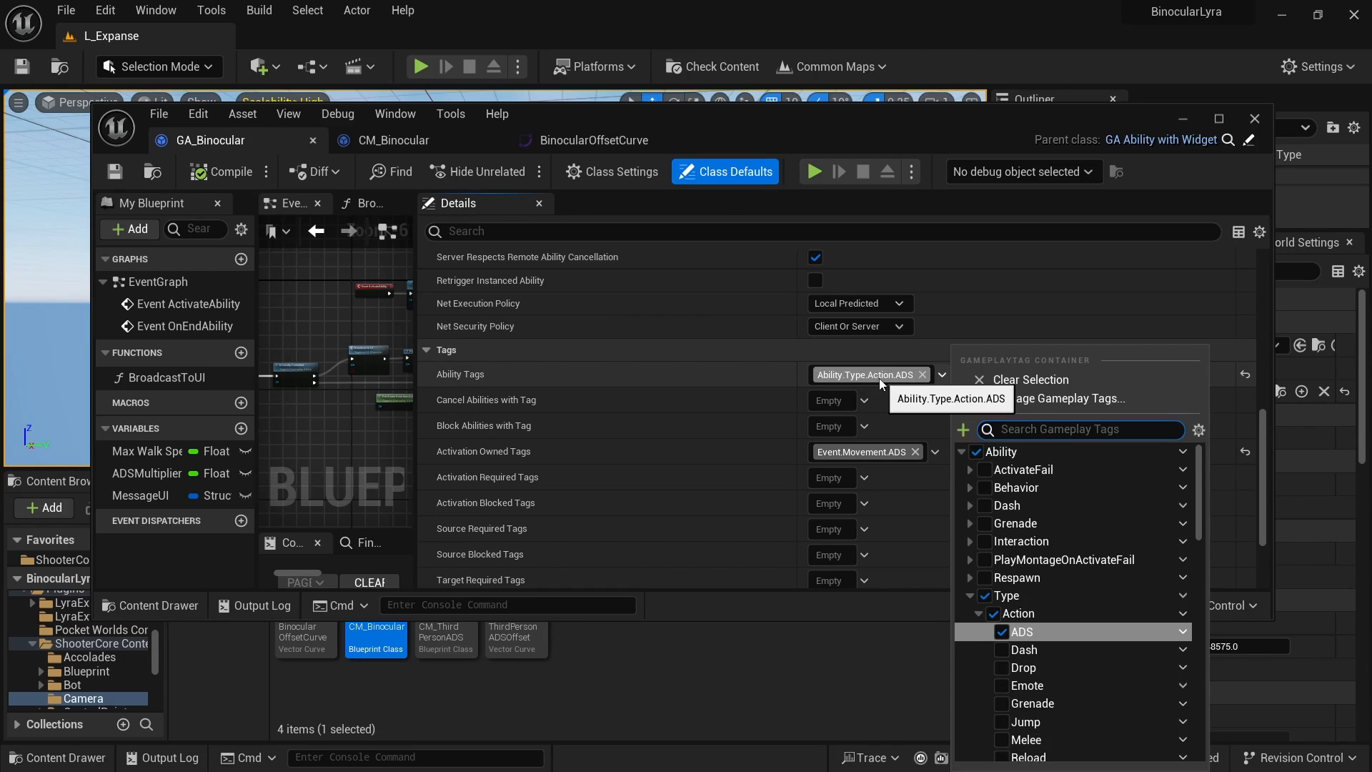
click(1183, 613)
click(1229, 474)
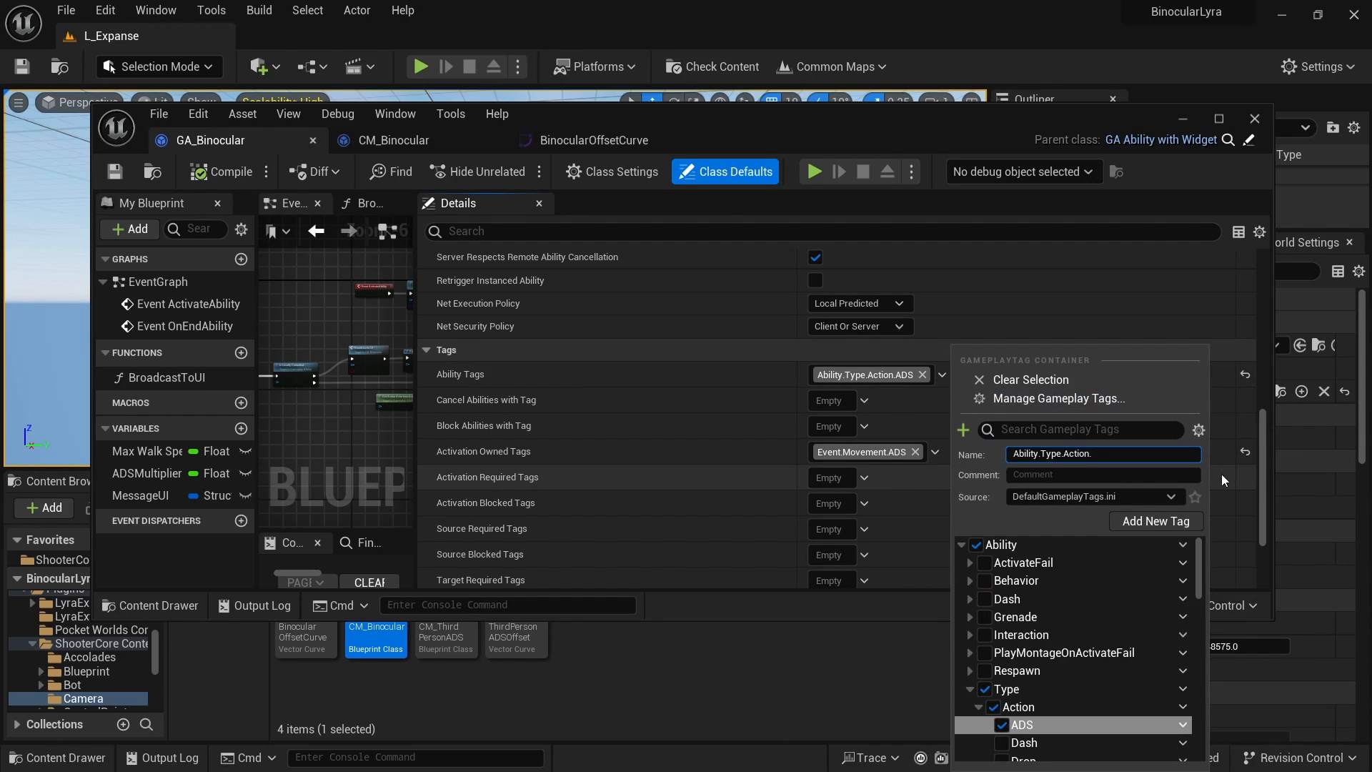
text(Binocular)
key(Return)
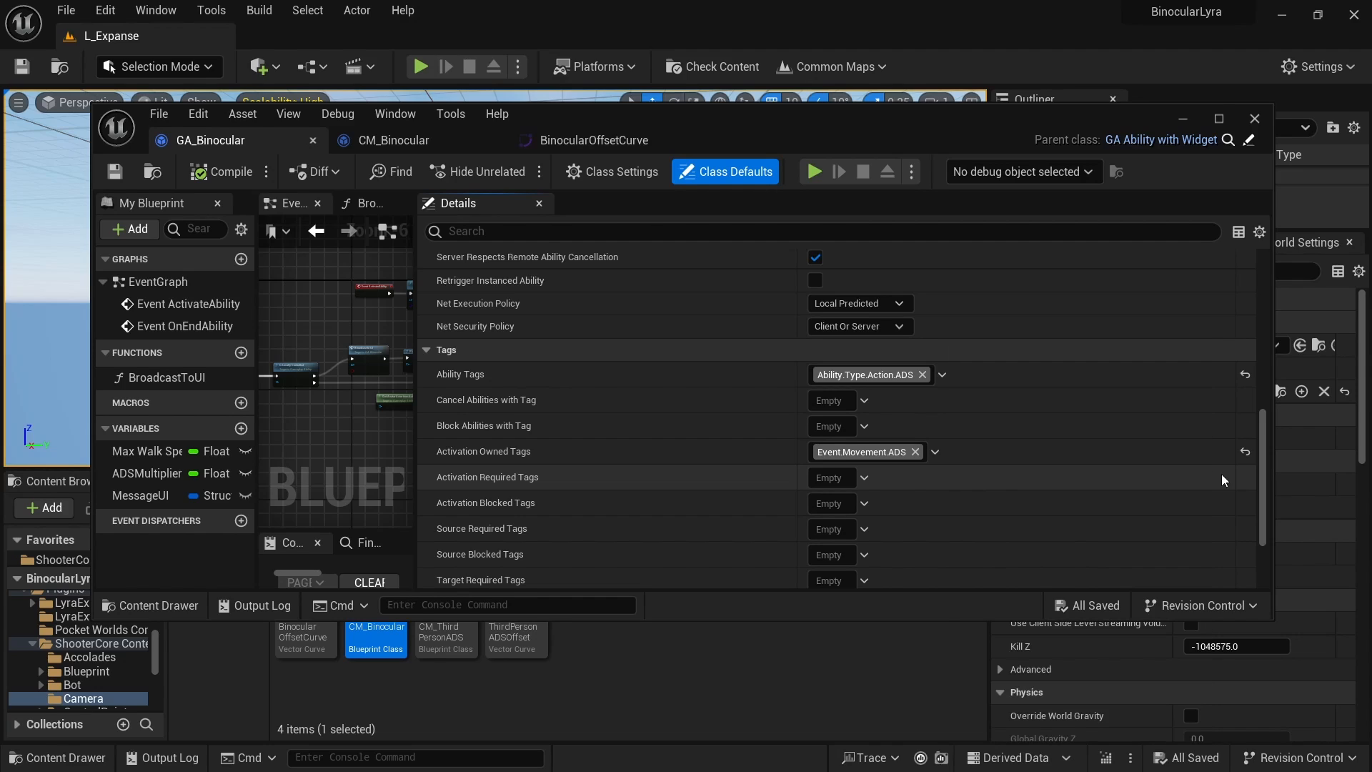
- Replace GA_Binocular's Ability Tags entry with Ability.Type.Action.Binocular
click(922, 375)
click(864, 374)
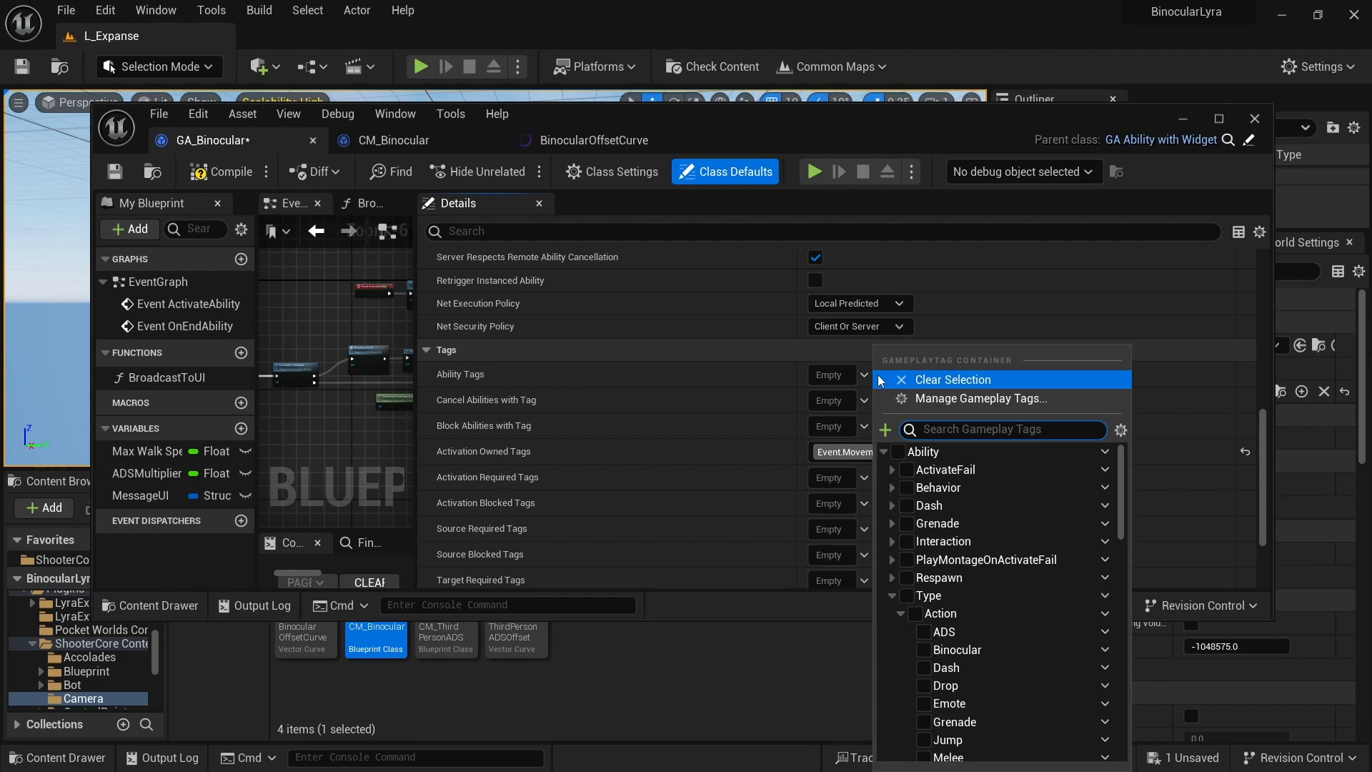
text(binocular)
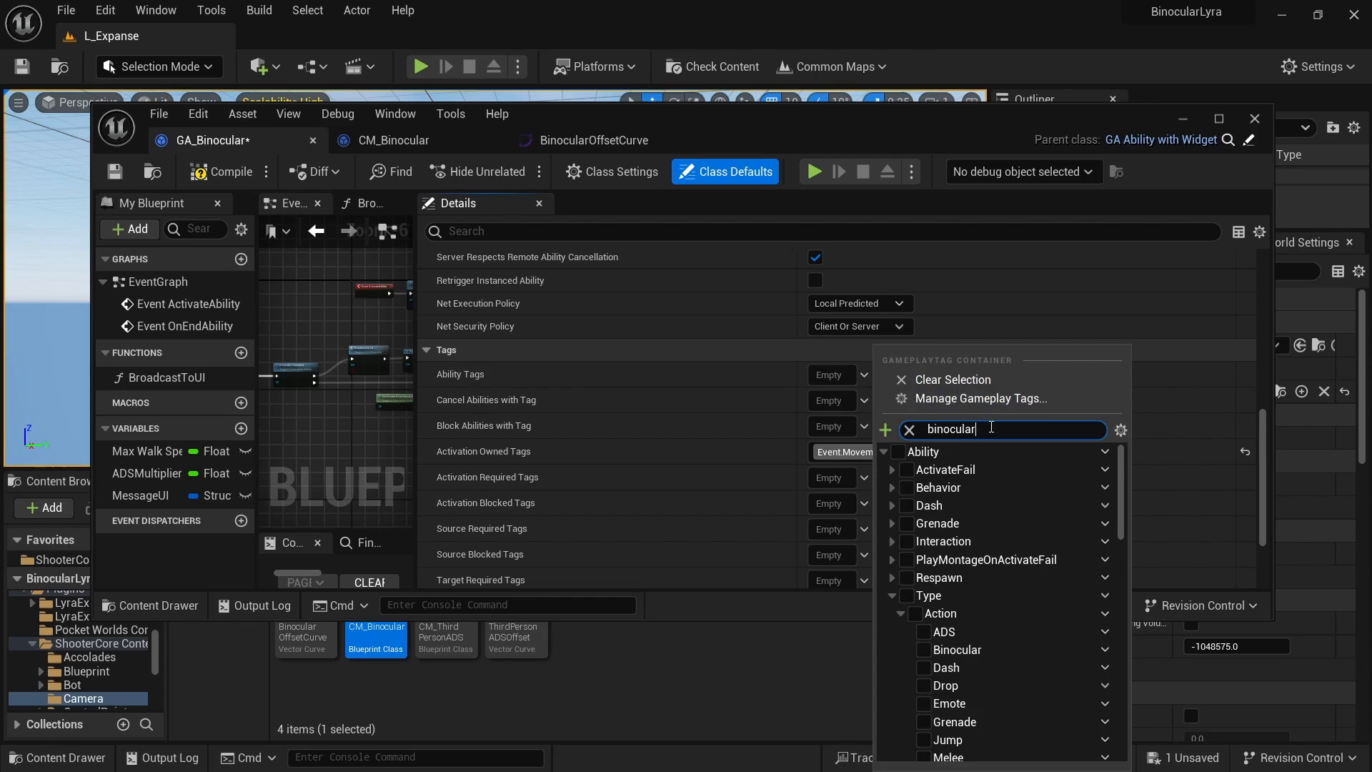
click(924, 506)
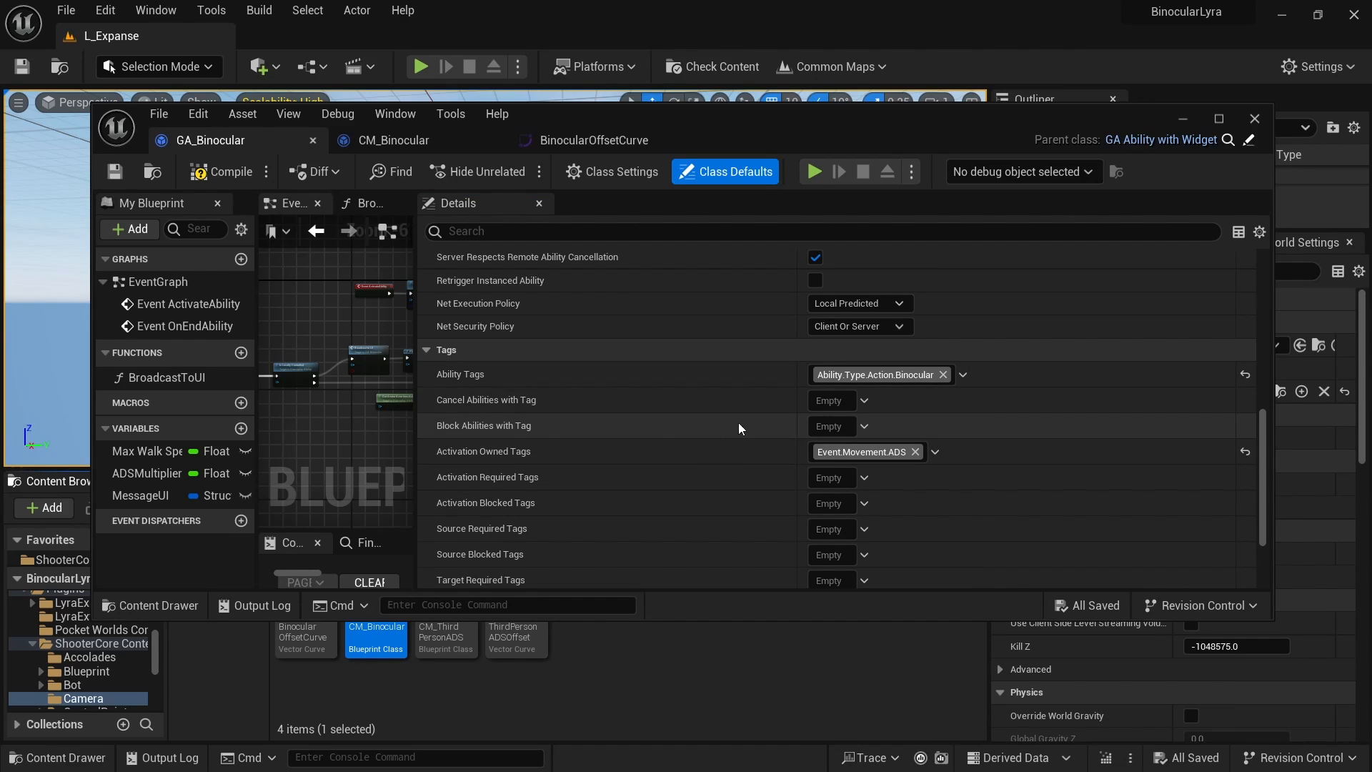
- Set GA_Binocular's Block Abilities with Tag to Ability.Type.Action and save the blueprint
click(864, 426)
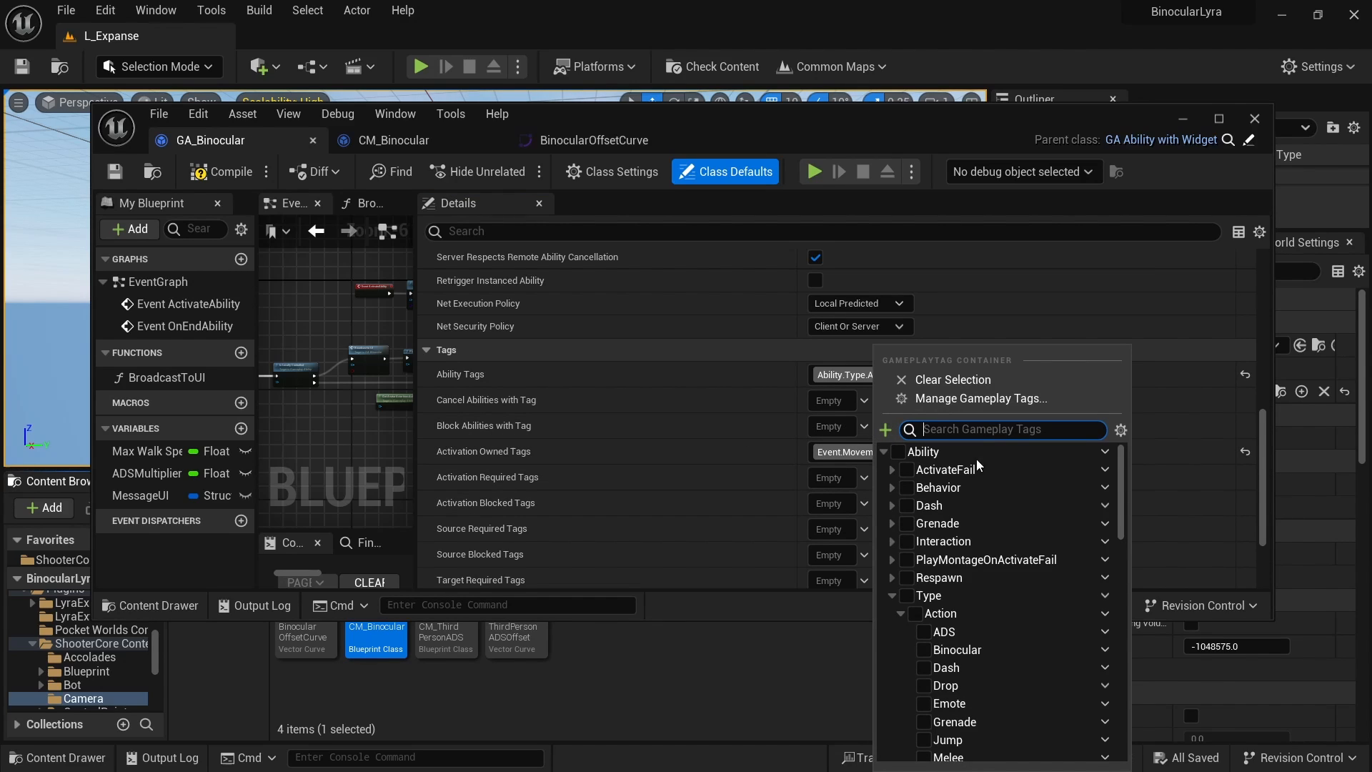
click(918, 615)
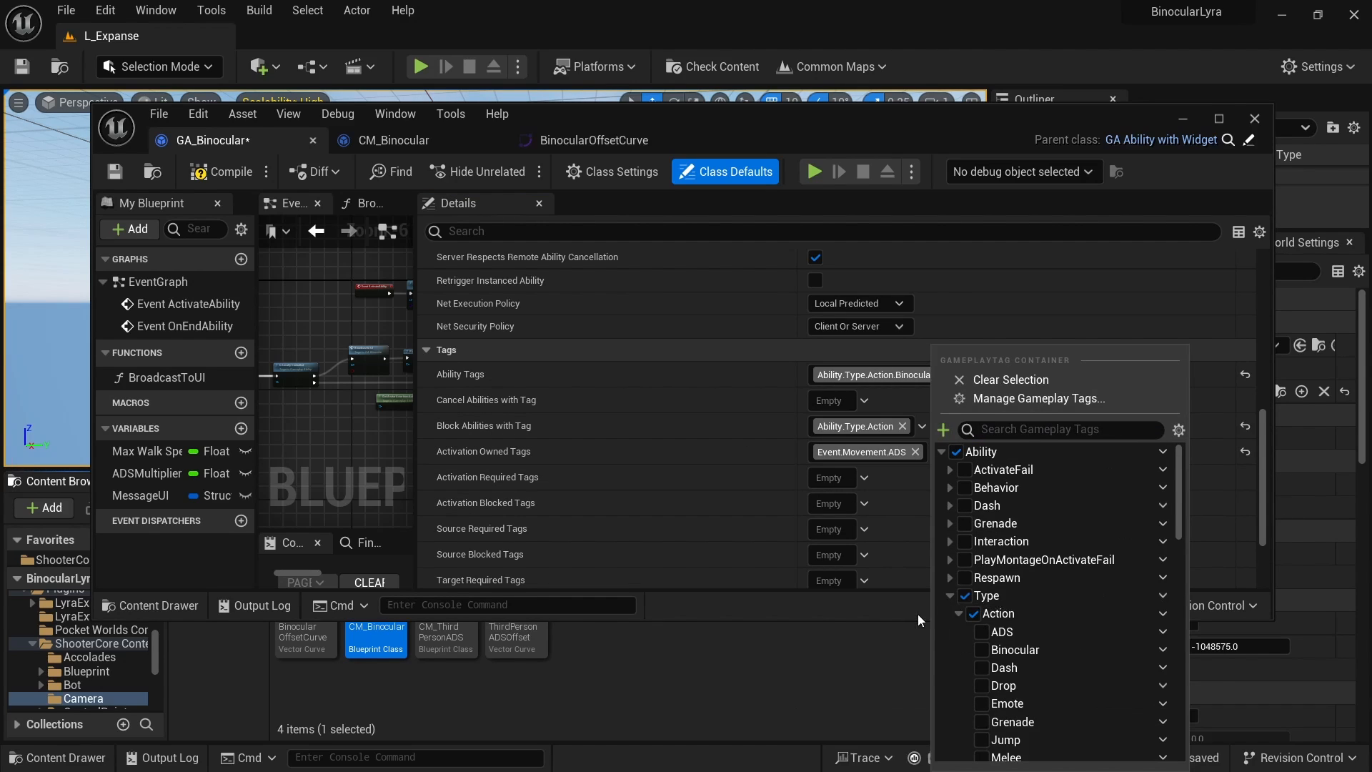
click(484, 430)
click(119, 176)
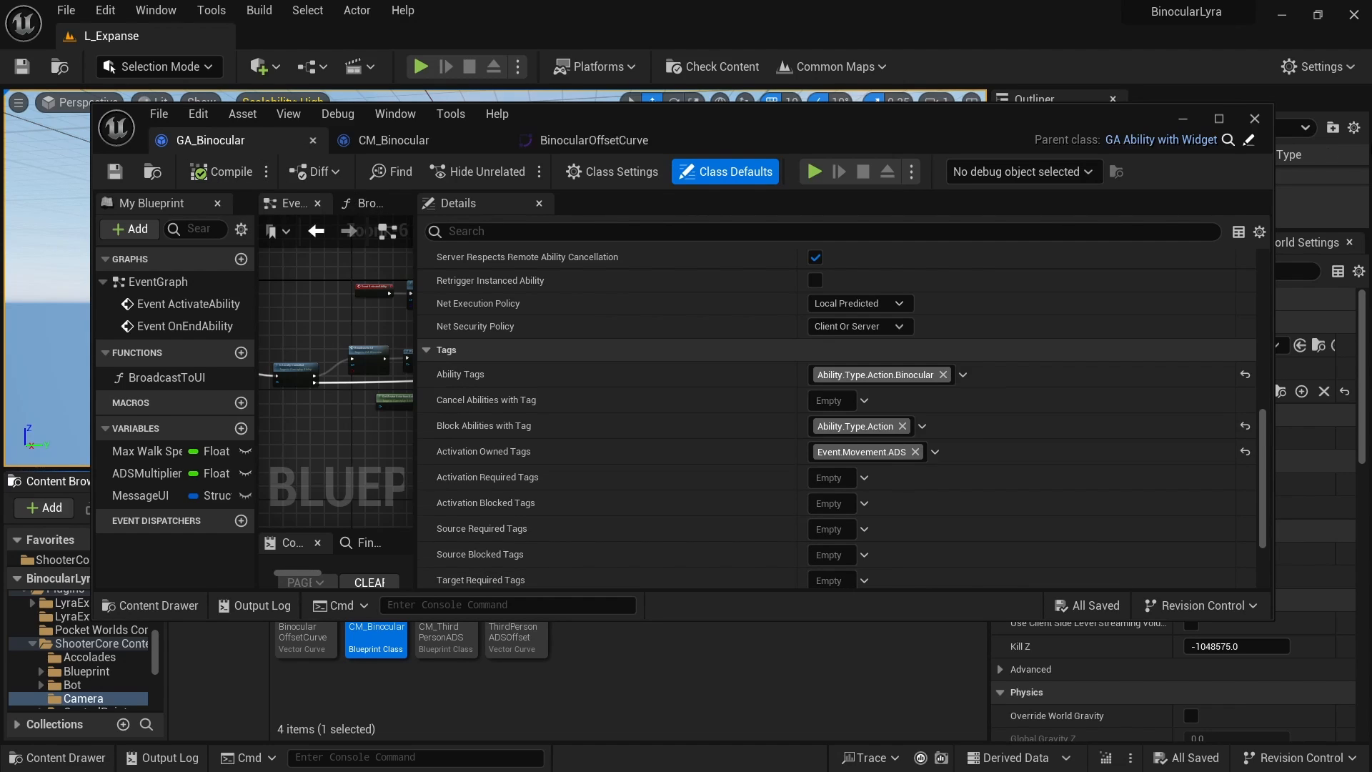
- Play-test the L_Expanse level, aiming and moving the character to check the zoomed view and the reticle
click(1182, 120)
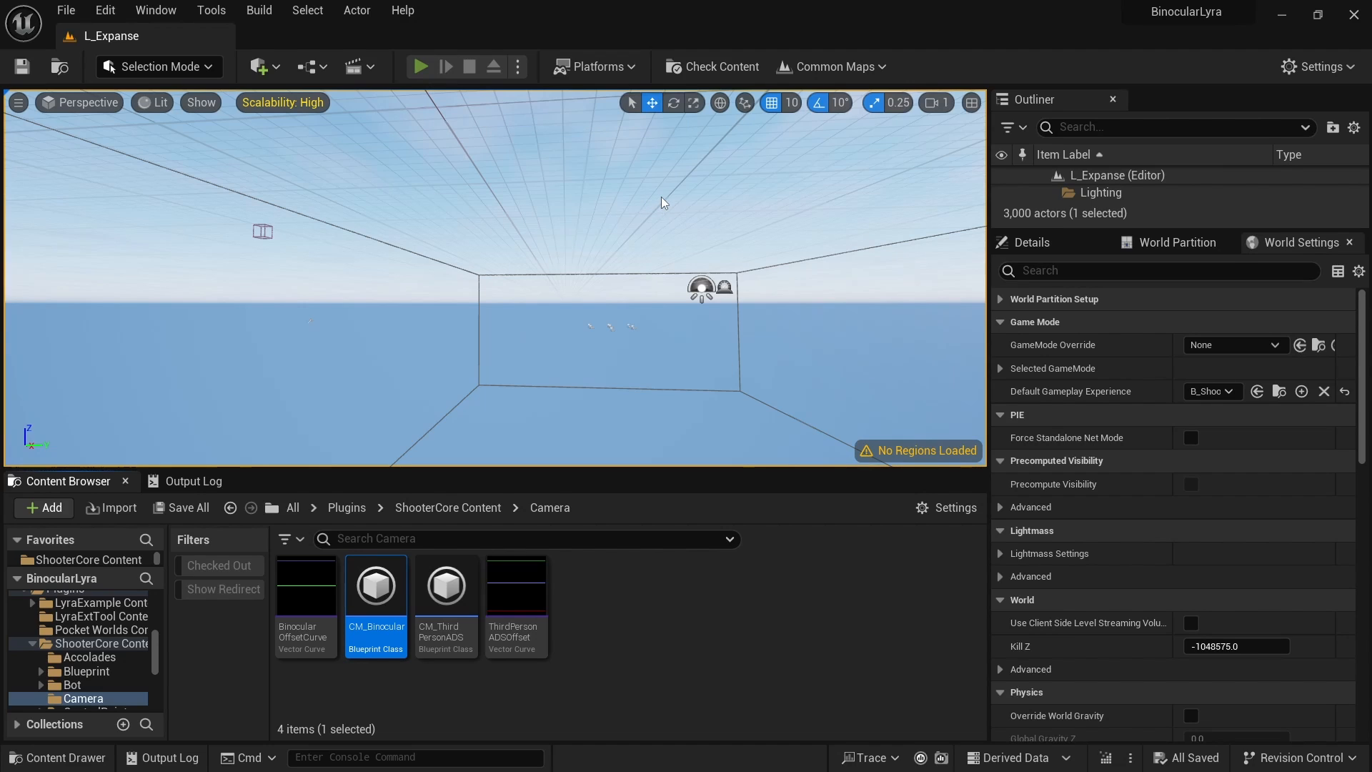
key(alt+p)
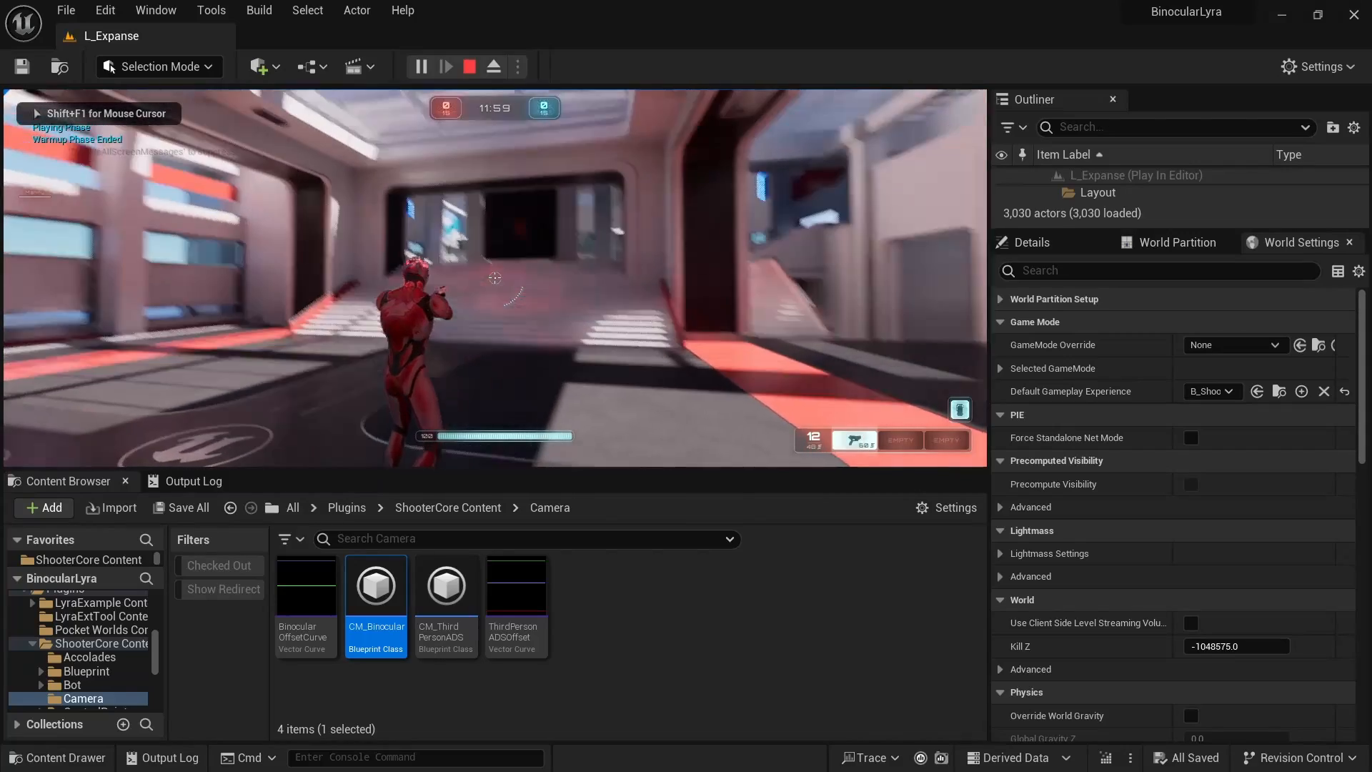
right_click(494, 278)
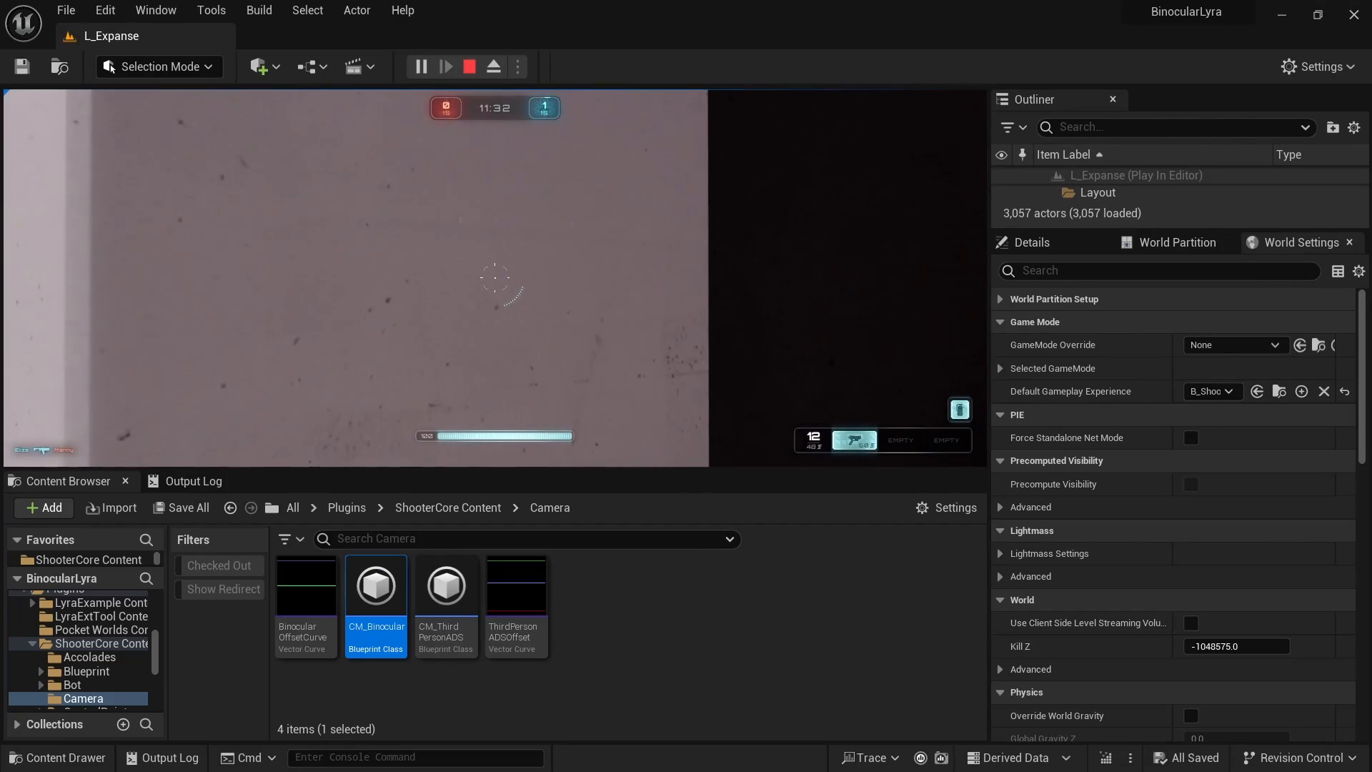
key(w)
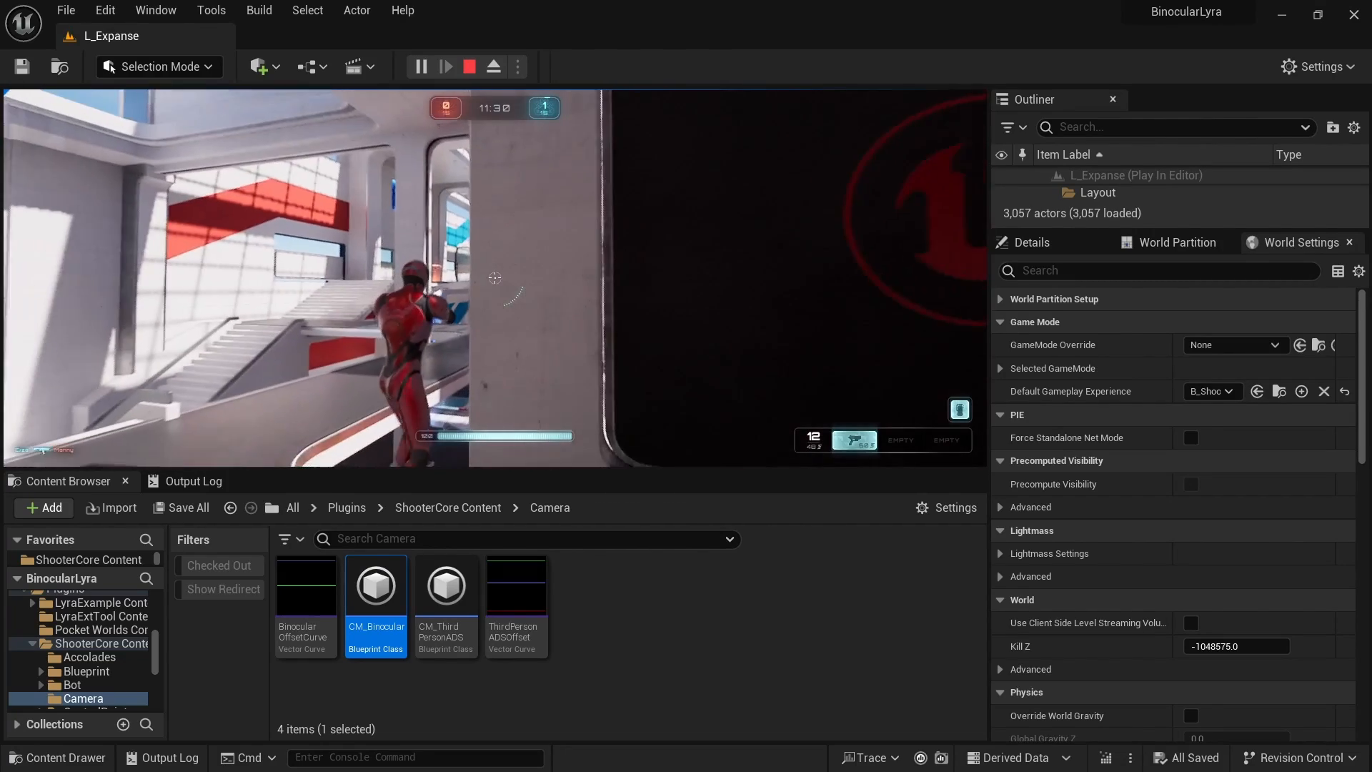
key(w)
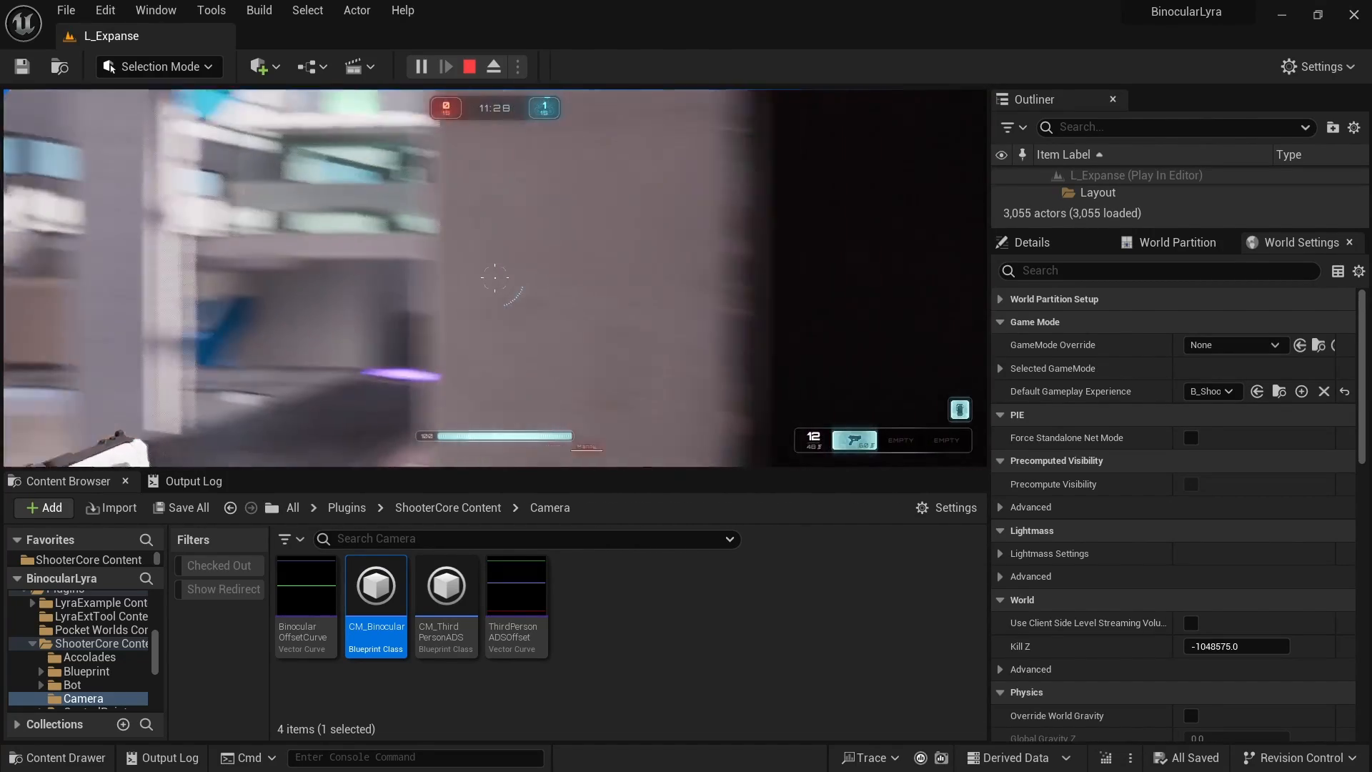
key(w)
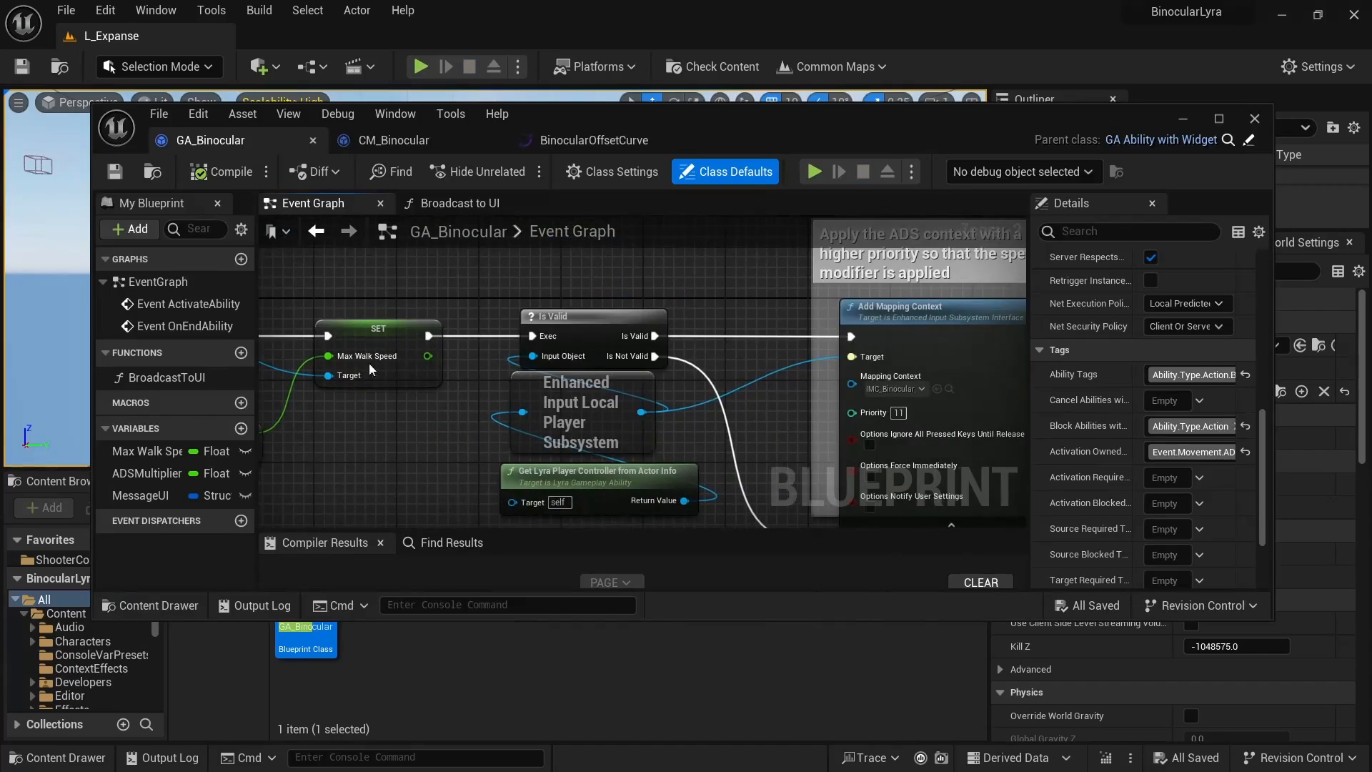
- Open GA_Binocular's Broadcast to UI function and find the references of the Broadcast Message node's channel tag, Gameplay.Message.ADS
right_drag(816, 378, 95, 335)
right_drag(675, 430, 481, 478)
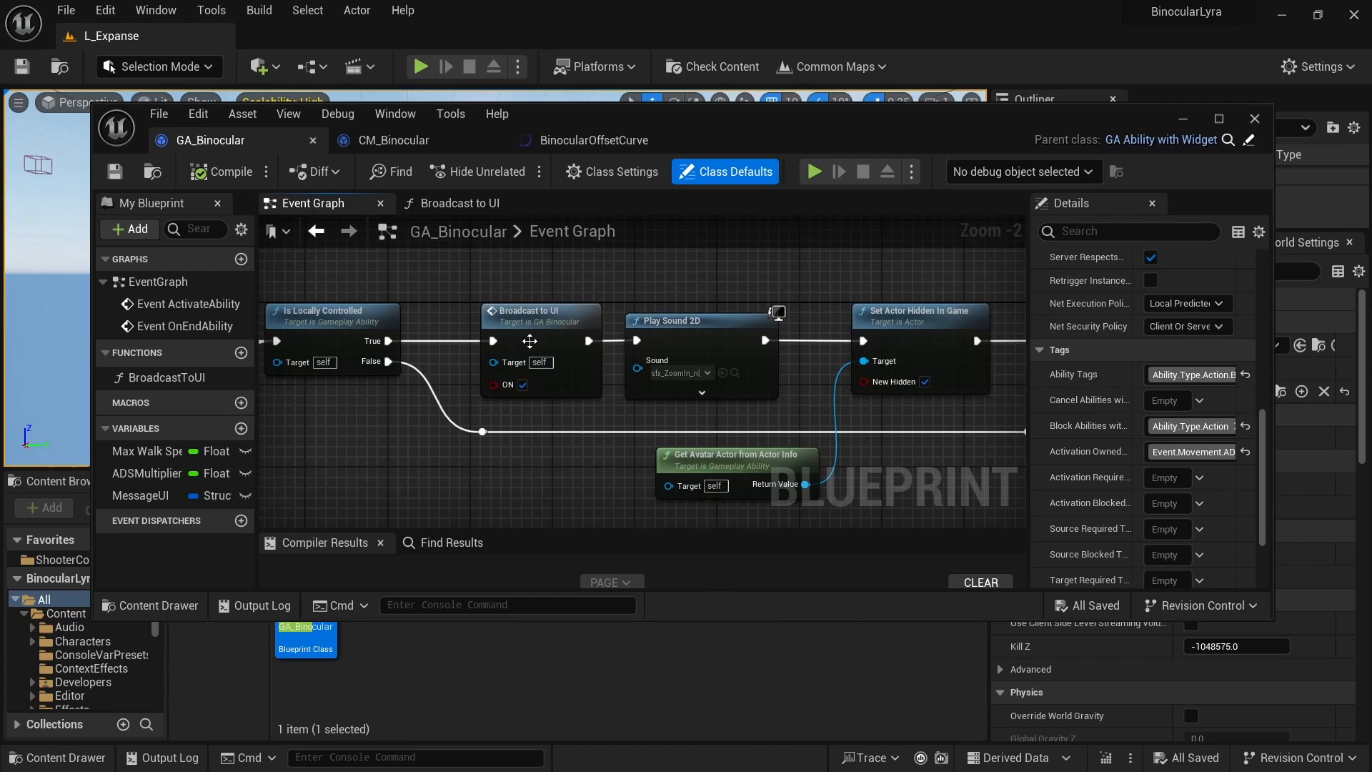
double_click(564, 319)
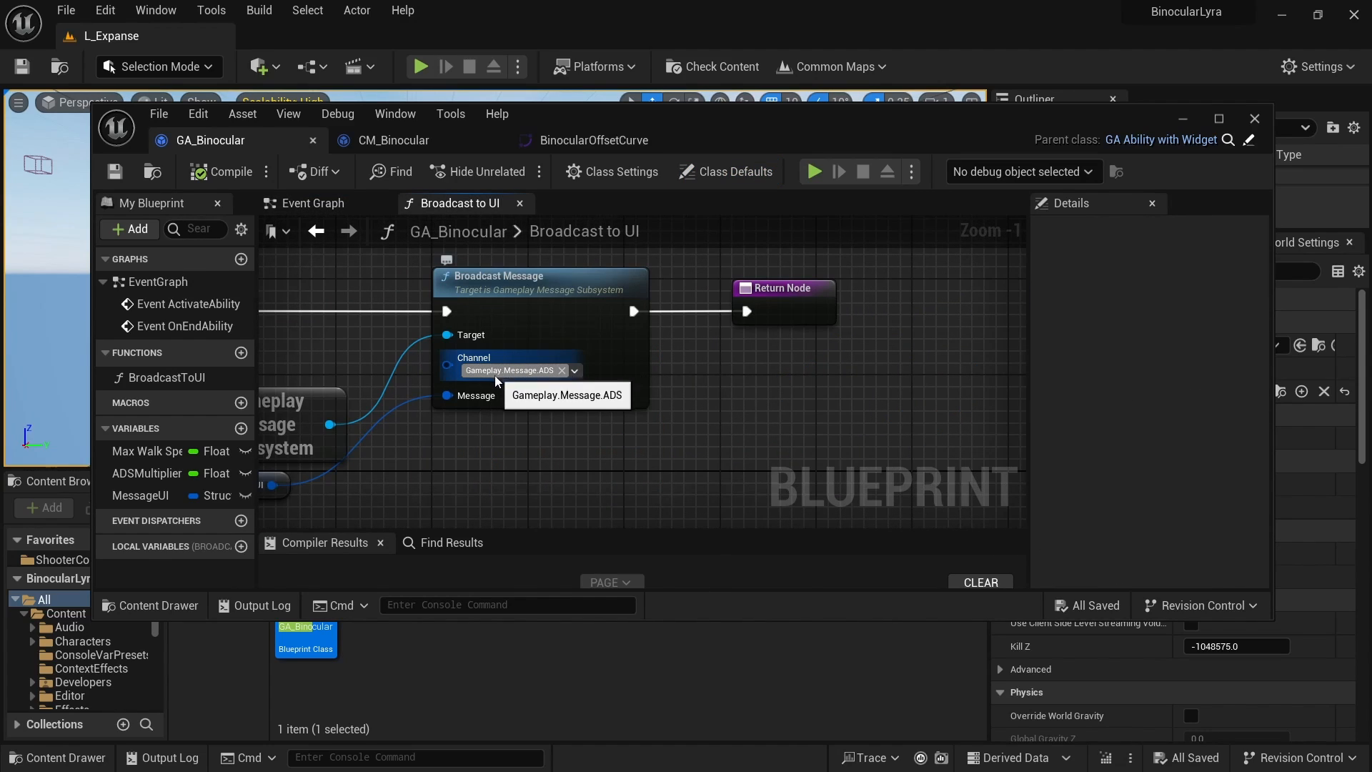
right_click(522, 376)
click(584, 387)
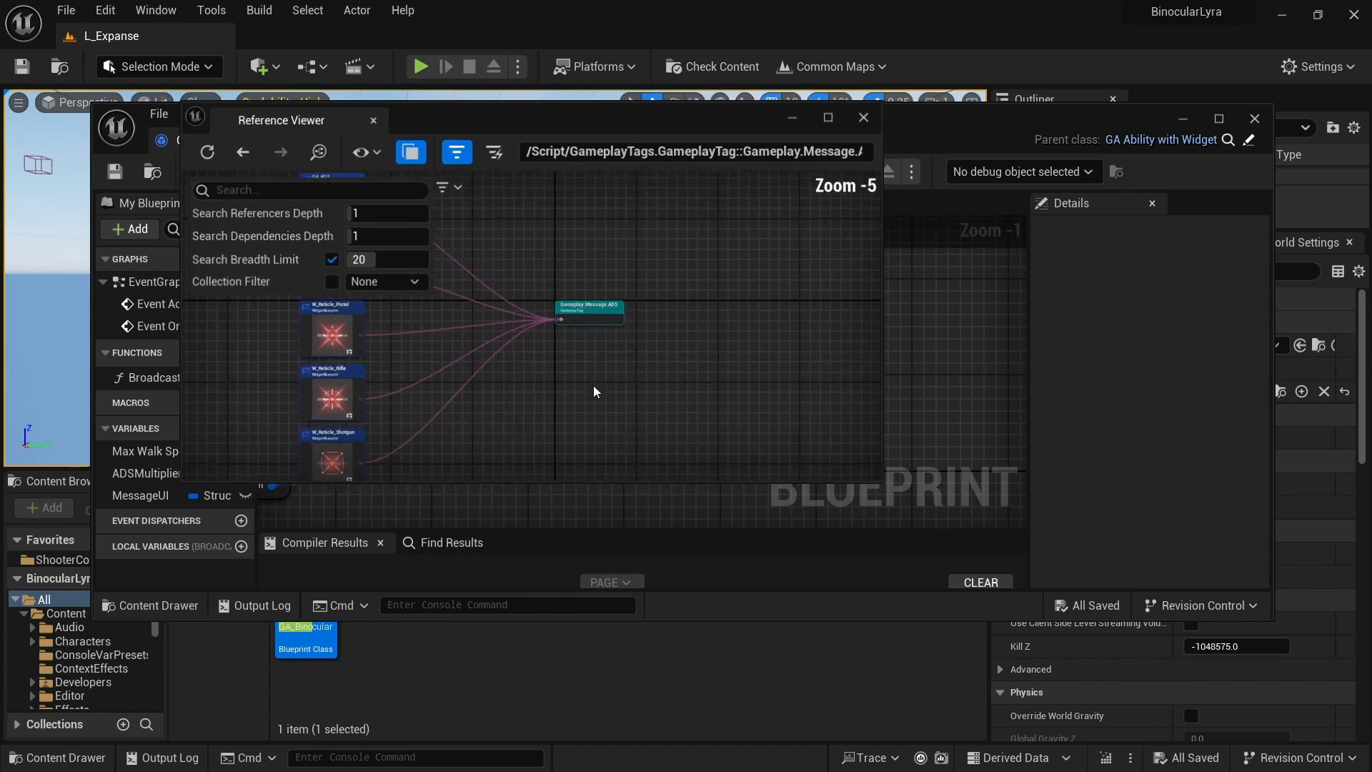
- Open the W_Reticle_Pistol widget blueprint from the assets that reference Gameplay.Message.ADS
scroll(566, 326, up, 2)
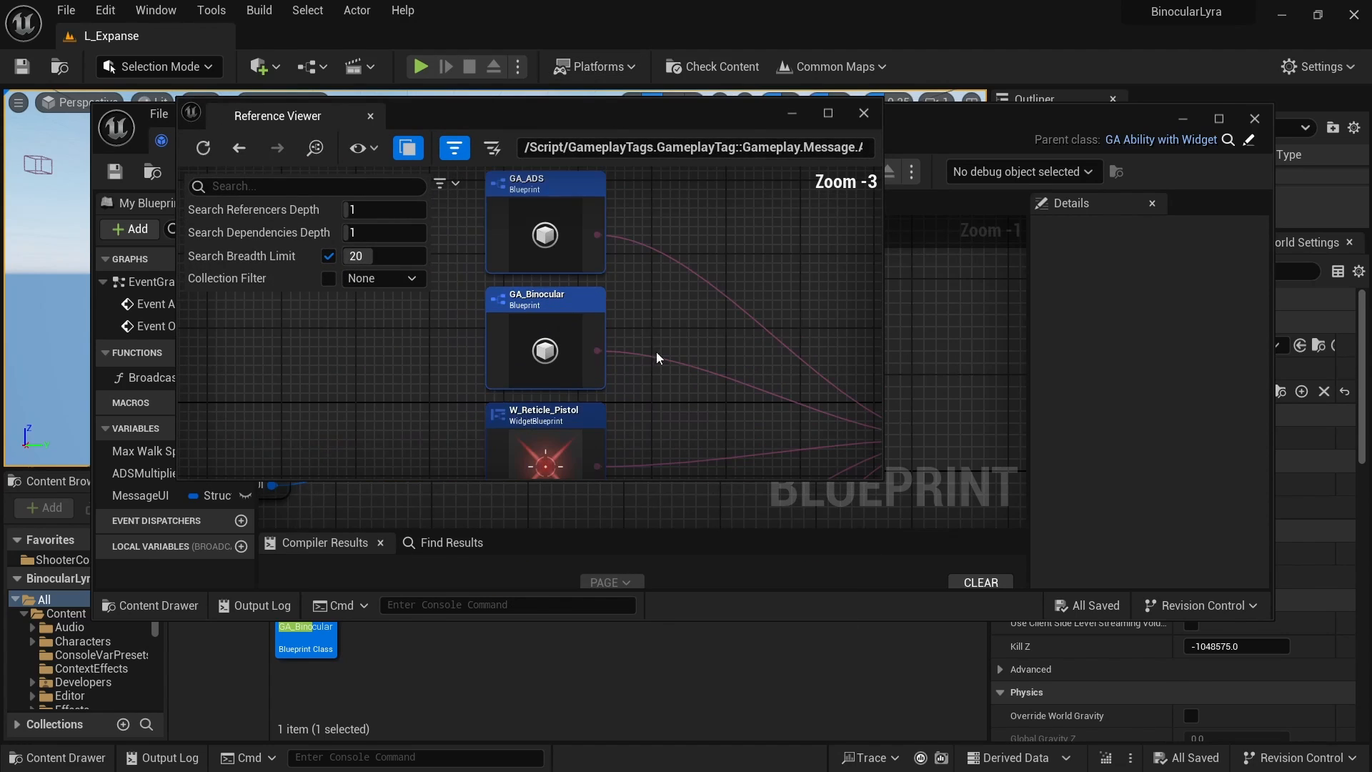
right_drag(698, 383, 540, 203)
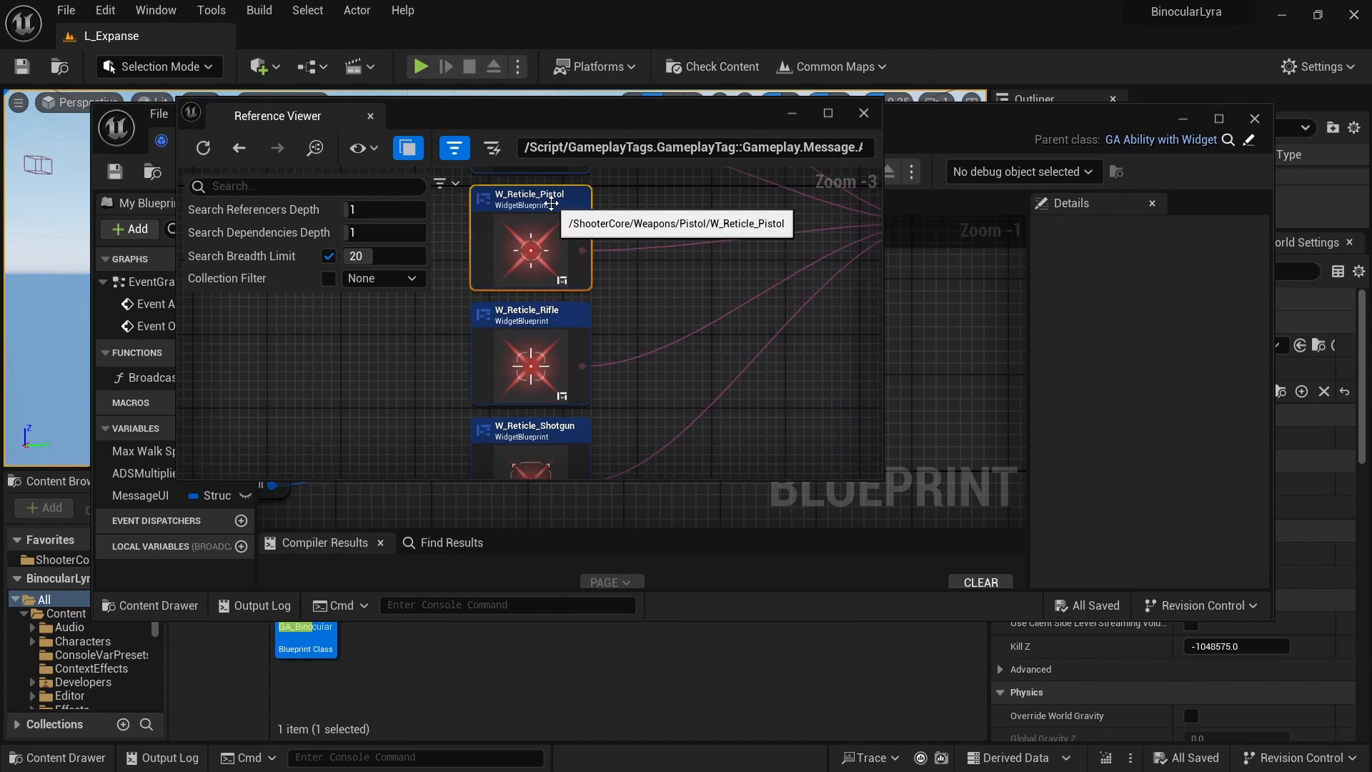
right_click(544, 203)
key(Escape)
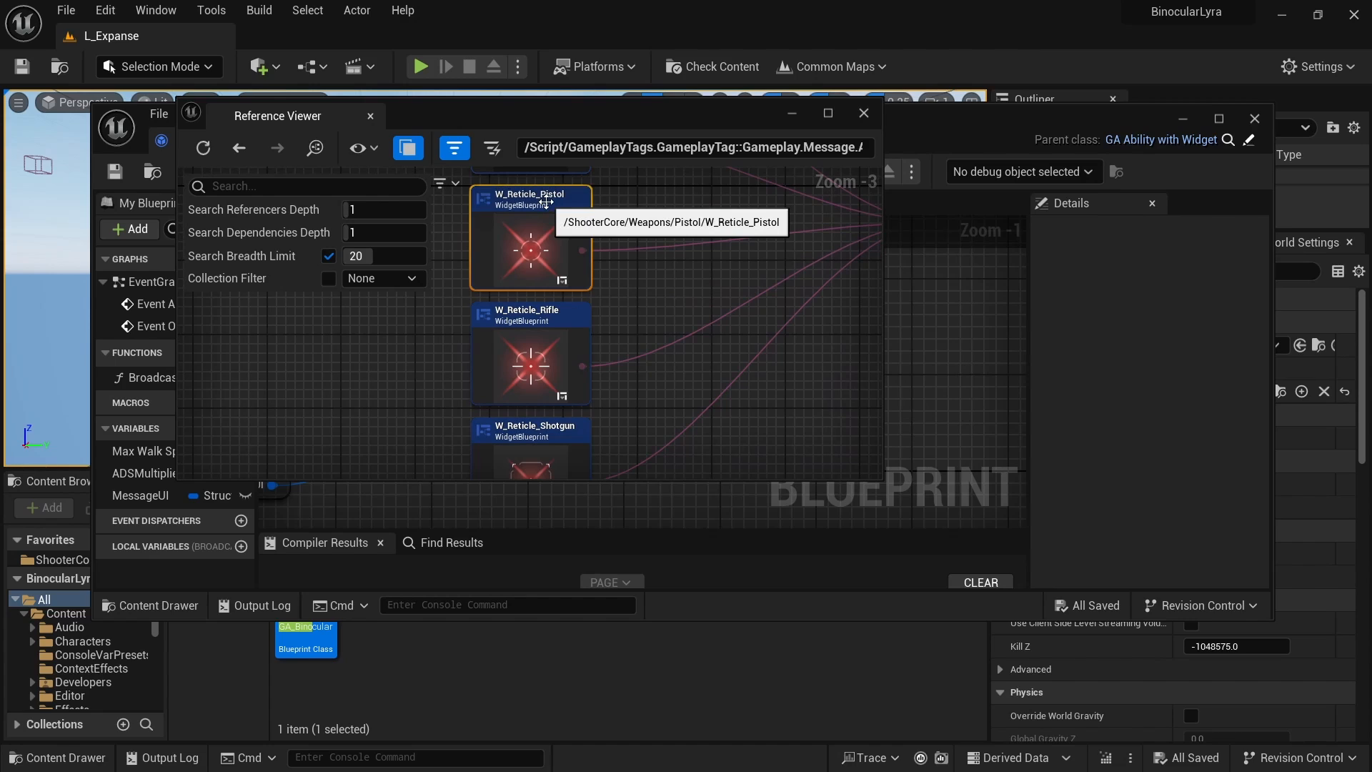
double_click(546, 202)
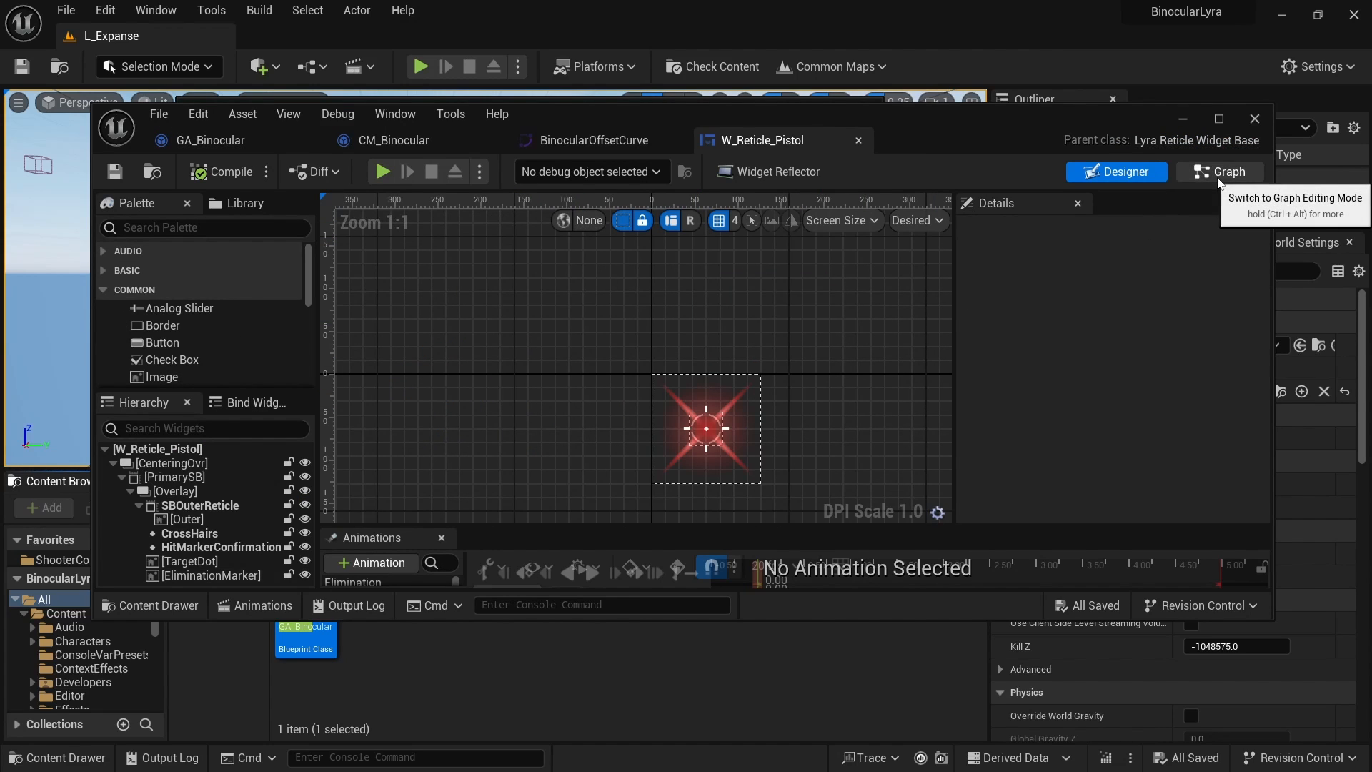
- Examine in W_Reticle_Pistol's event graph how the Gameplay.Message.ADS listener calls the ADS event and its Aim Down Sights animation
click(1220, 172)
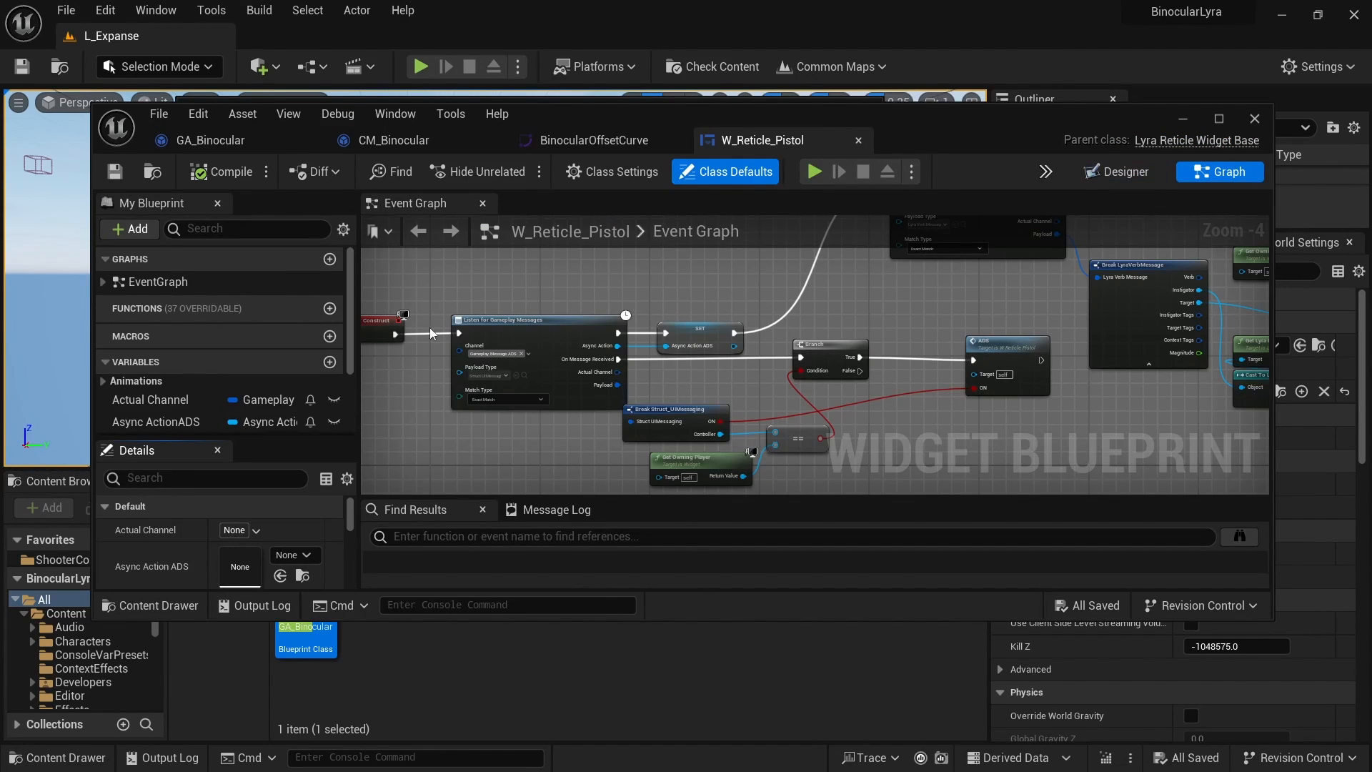
right_drag(431, 333, 576, 339)
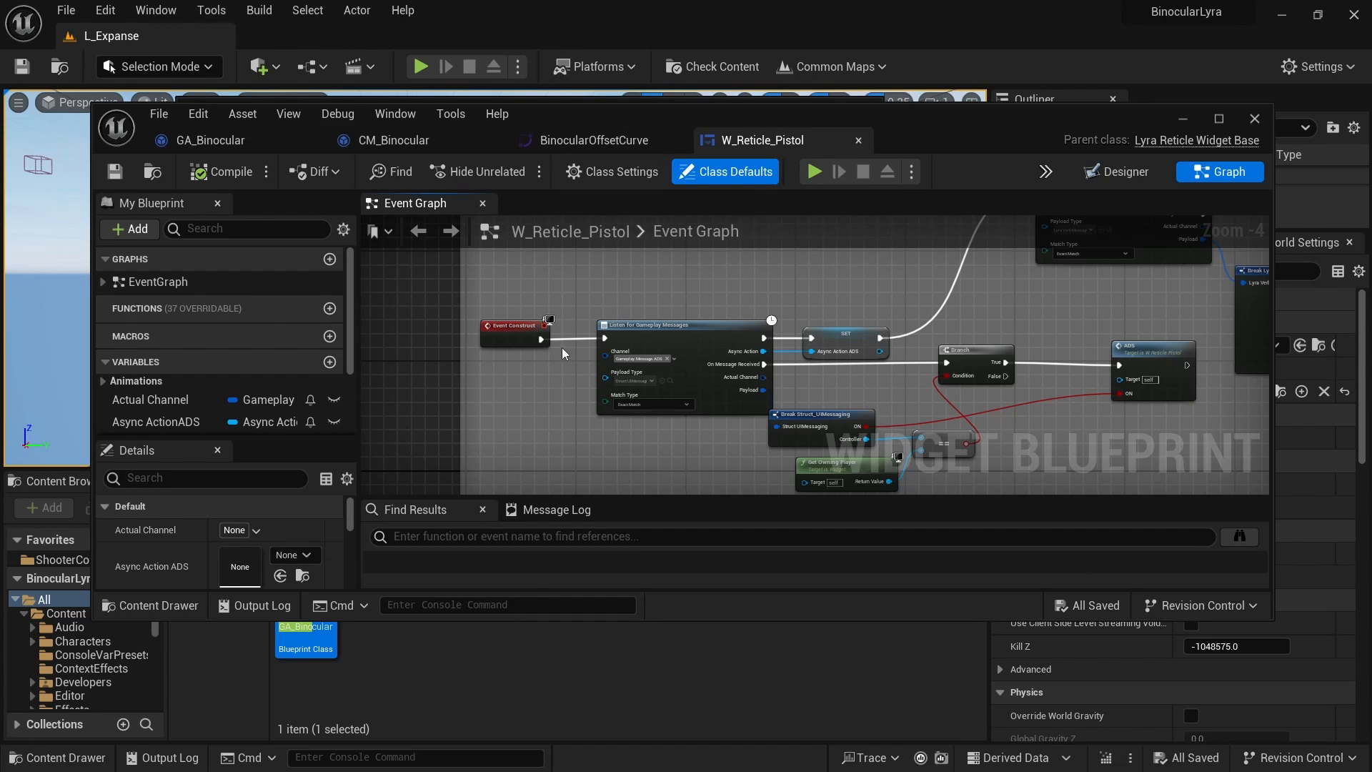
scroll(562, 353, up, 2)
click(672, 316)
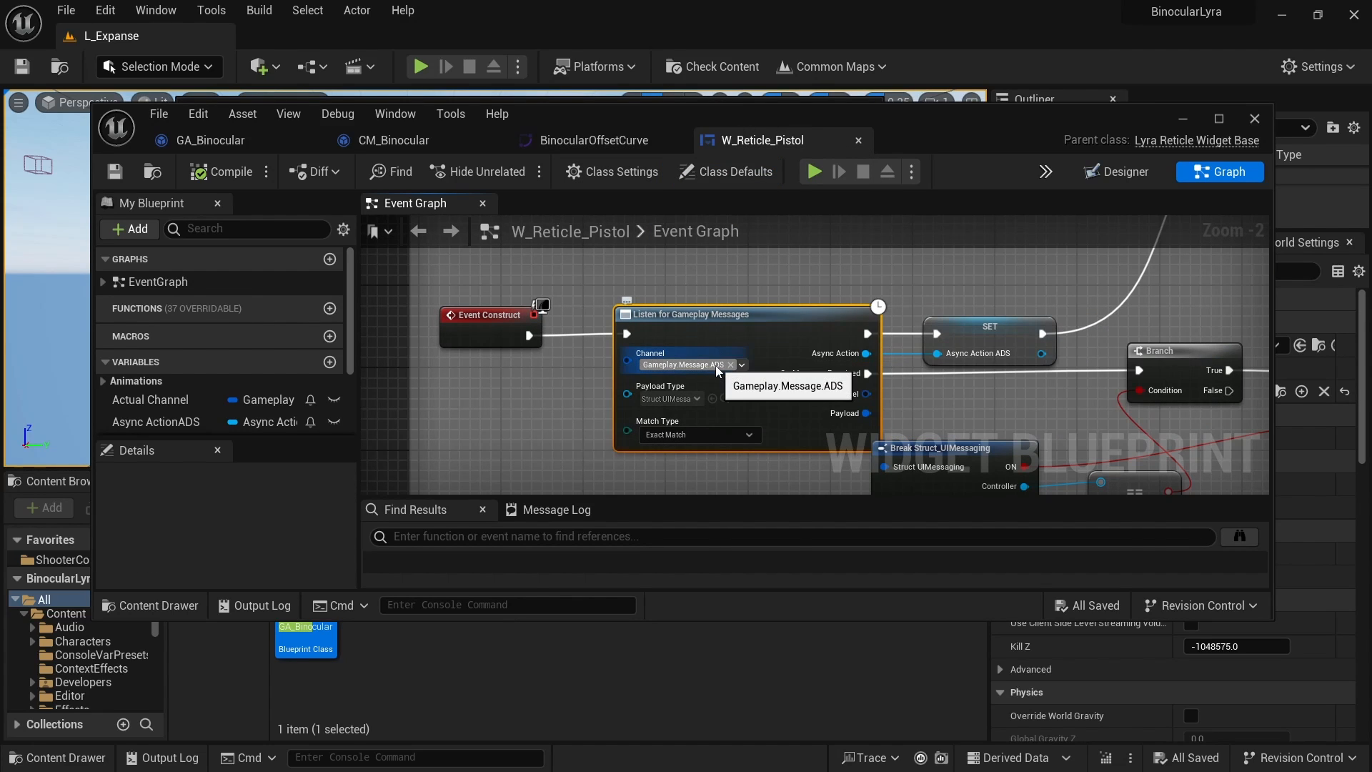
scroll(717, 369, down, 2)
right_drag(1015, 282, 484, 273)
double_click(464, 315)
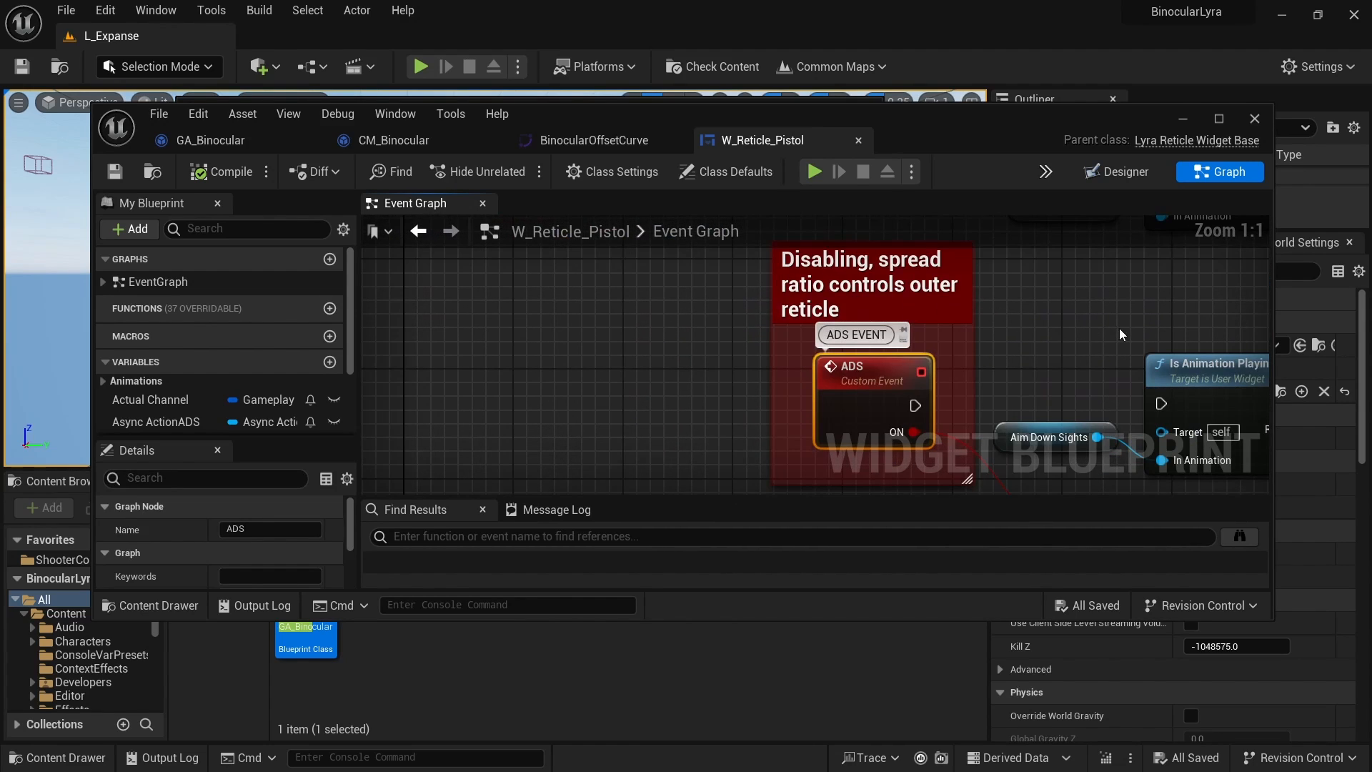
right_drag(1133, 333, 669, 352)
scroll(651, 300, down, 1)
scroll(683, 351, down, 2)
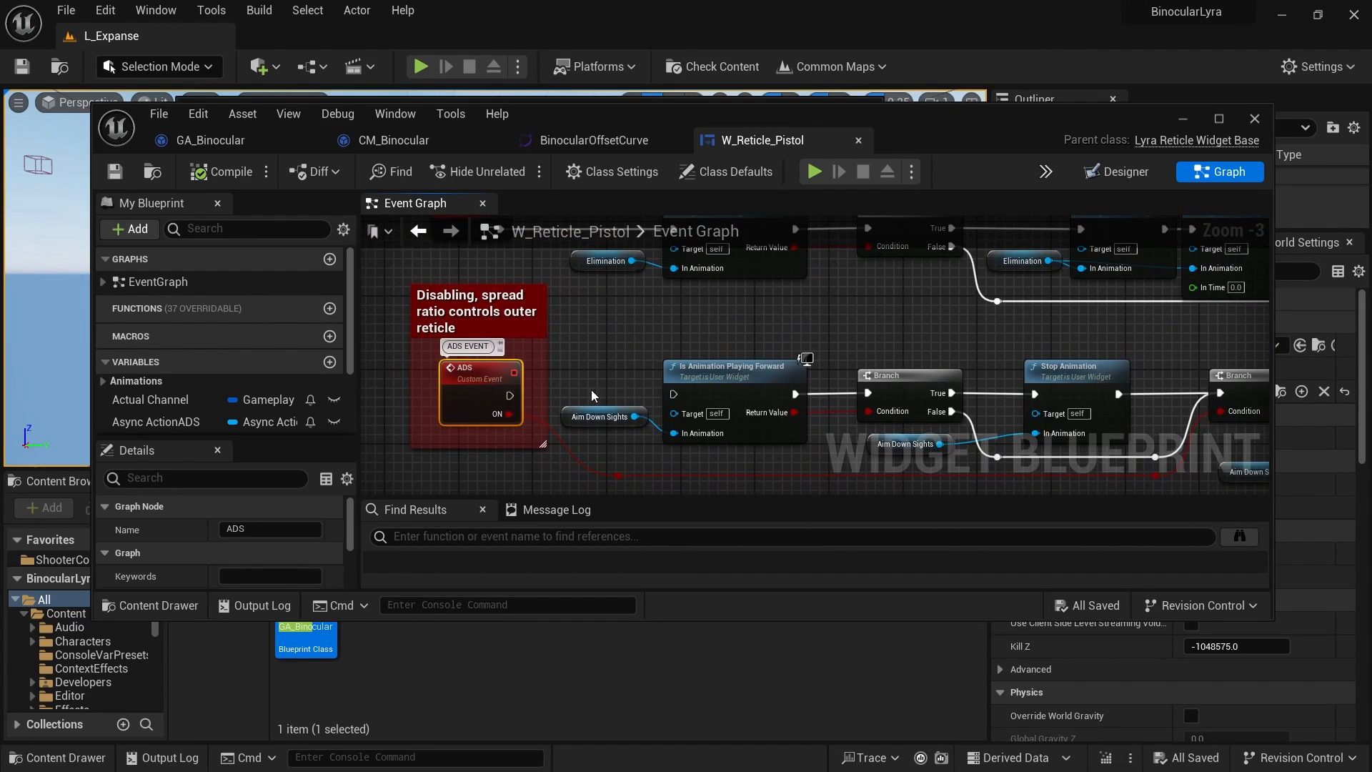
right_drag(774, 353, 838, 358)
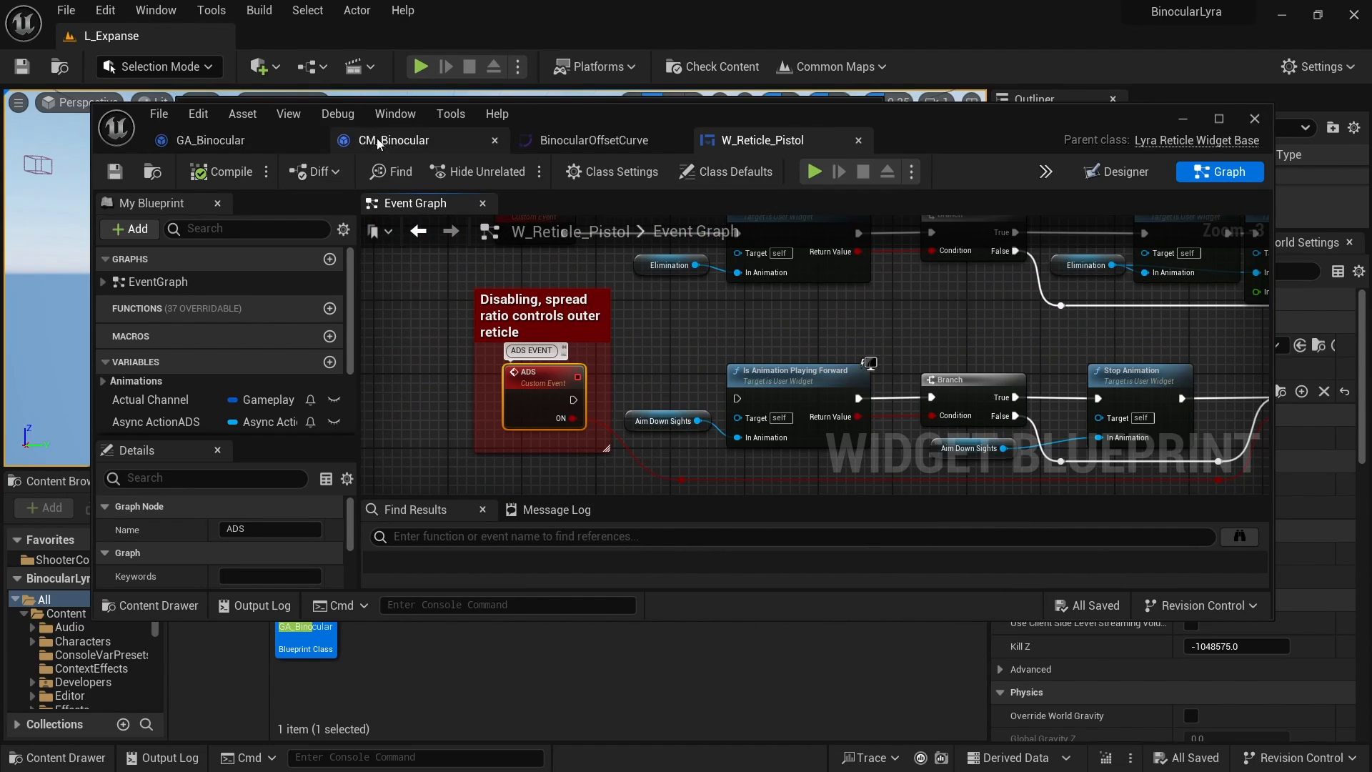
- Return to GA_Binocular's Broadcast to UI function and review its full node chain, with the blueprint window raised and the Content Browser shortened
drag(689, 132, 664, 94)
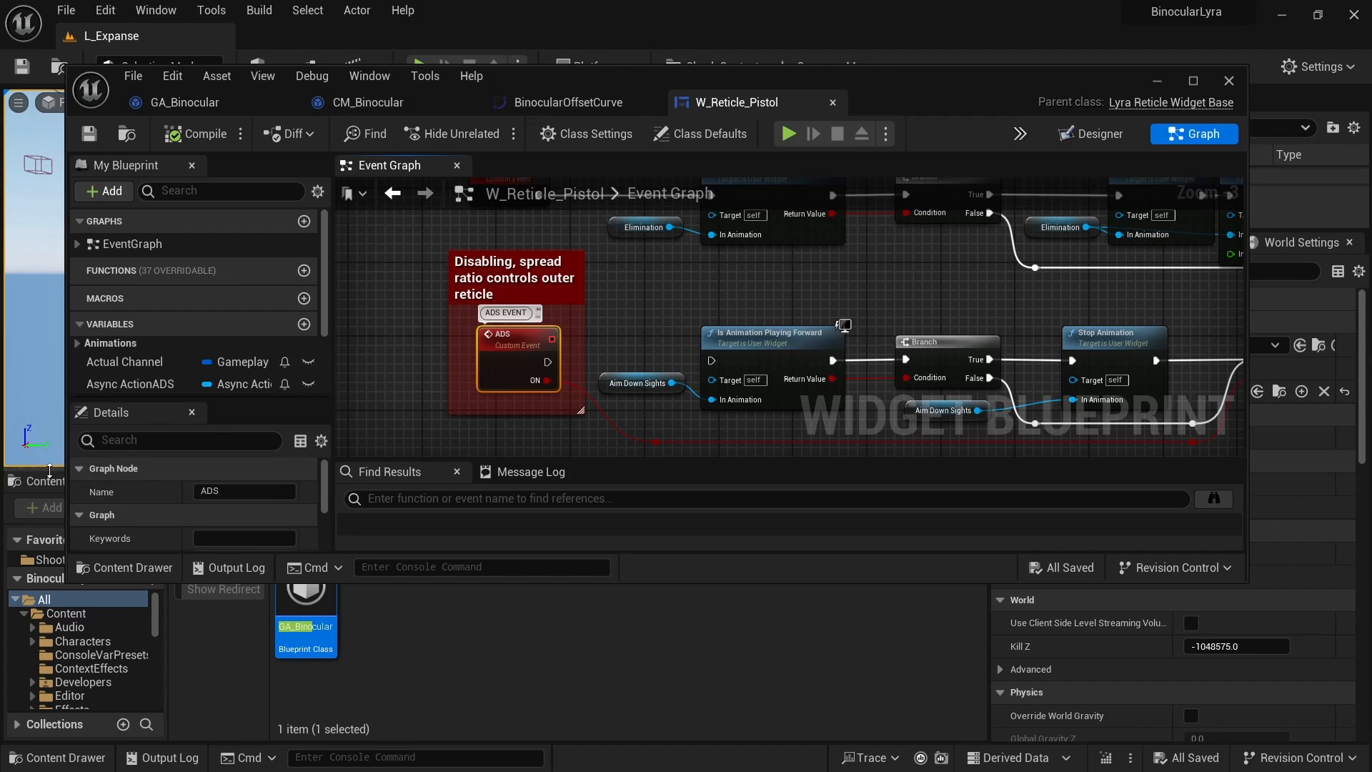
drag(50, 471, 49, 556)
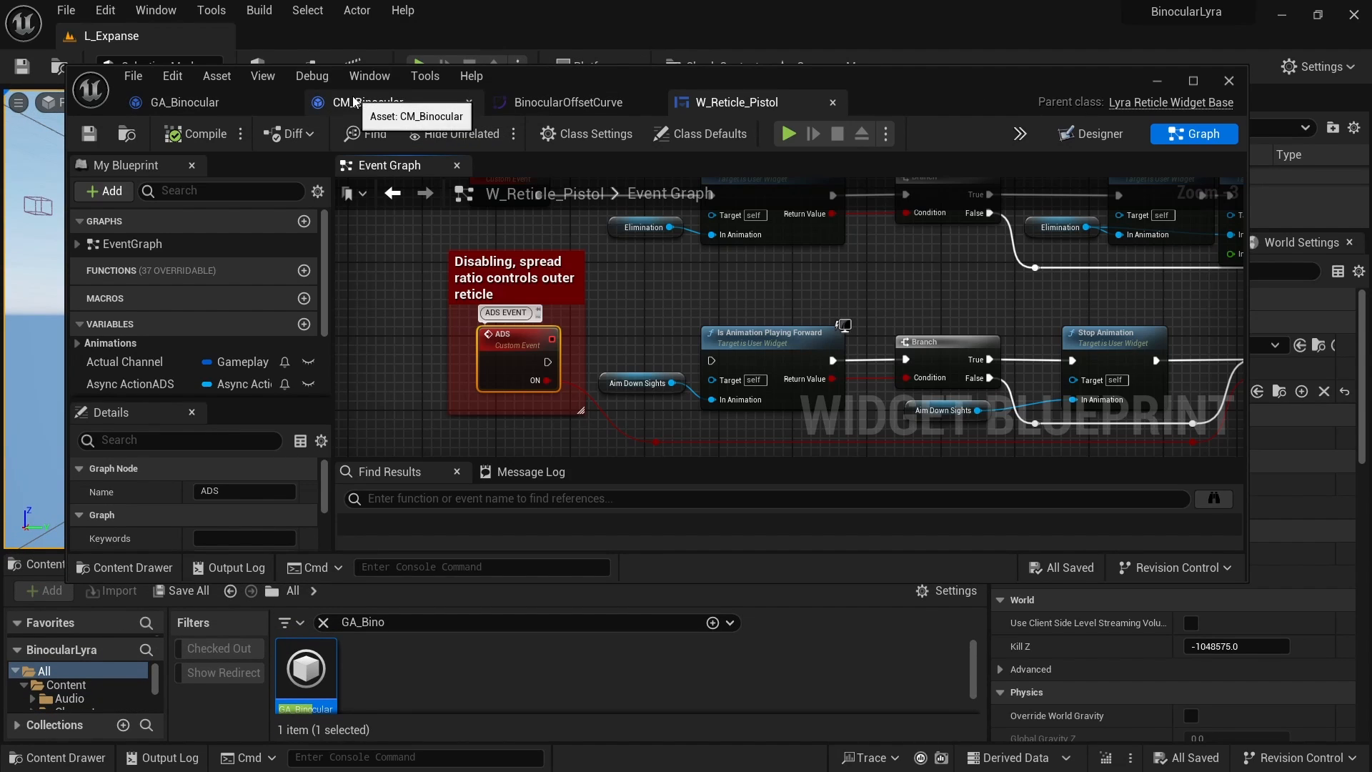
click(188, 105)
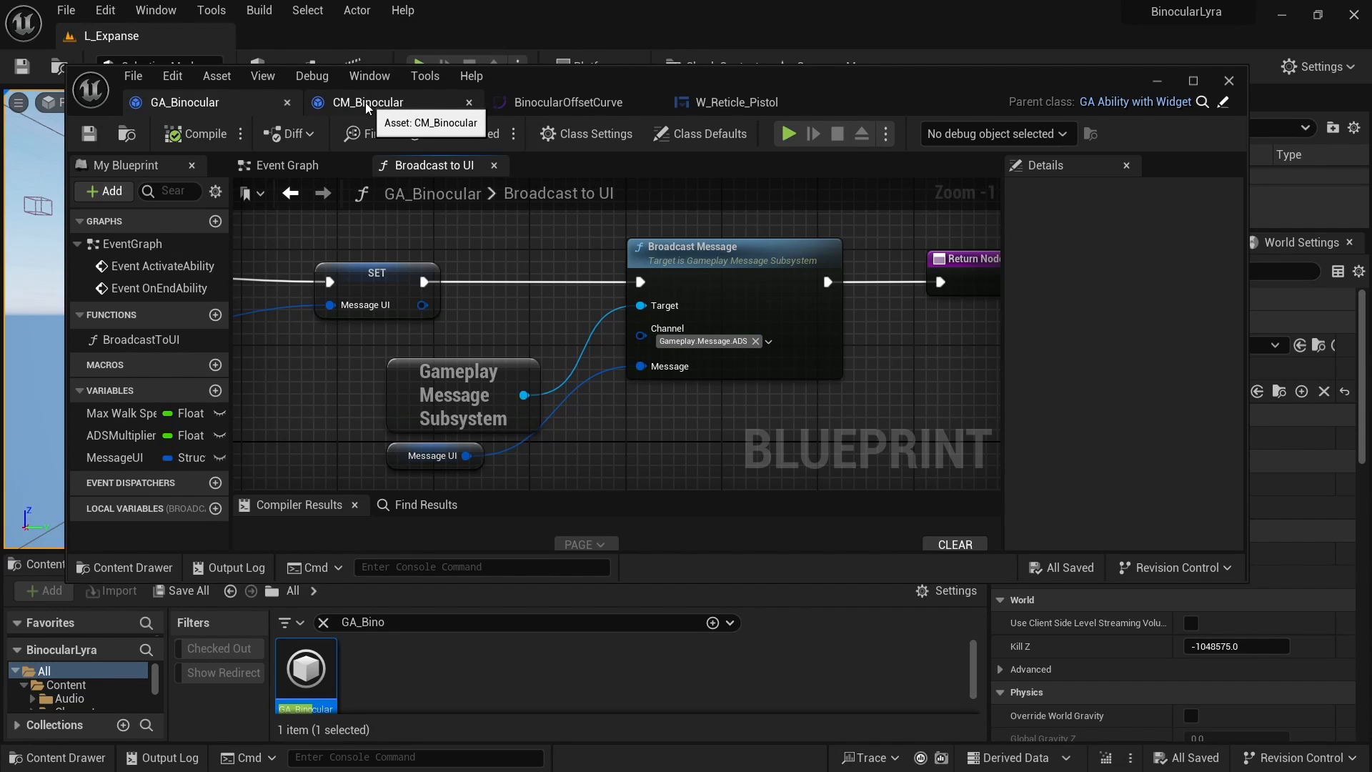
right_drag(417, 246, 571, 230)
scroll(572, 229, down, 3)
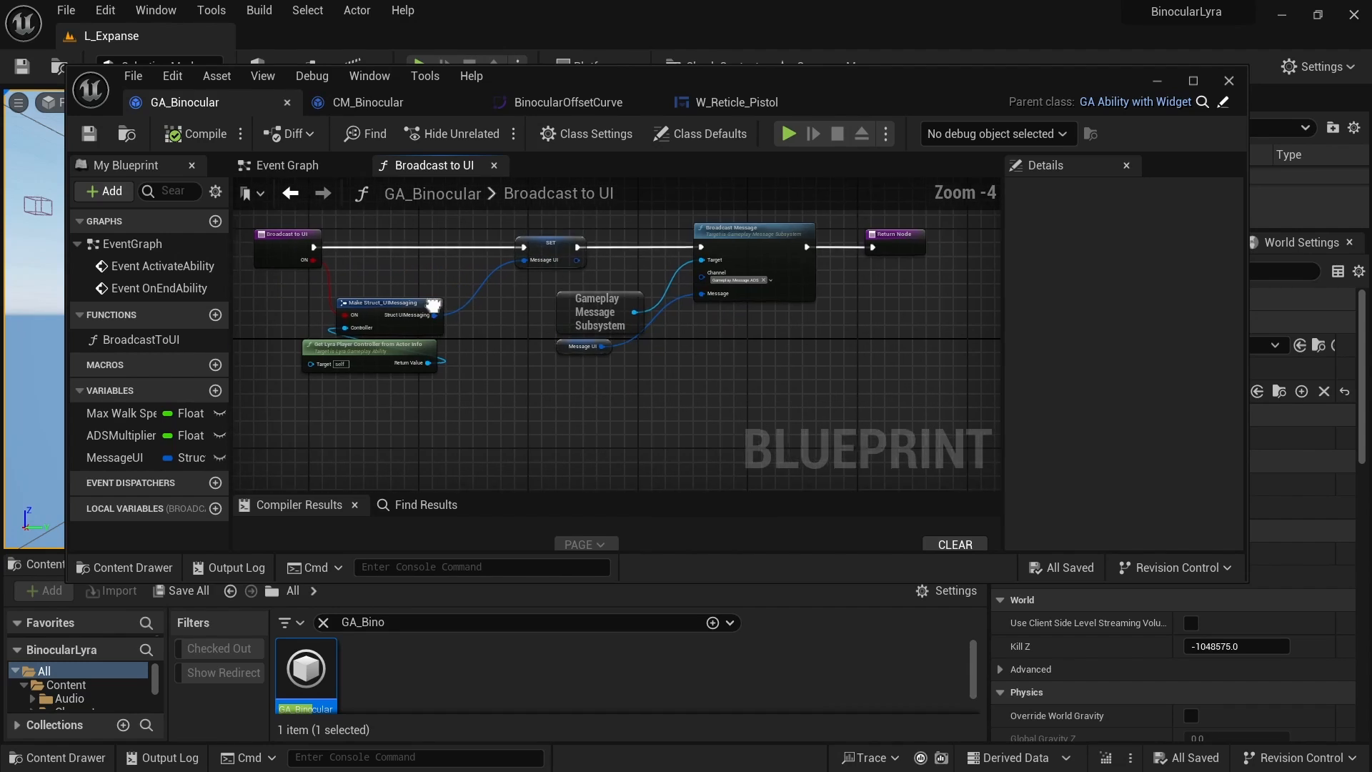
right_drag(432, 307, 513, 318)
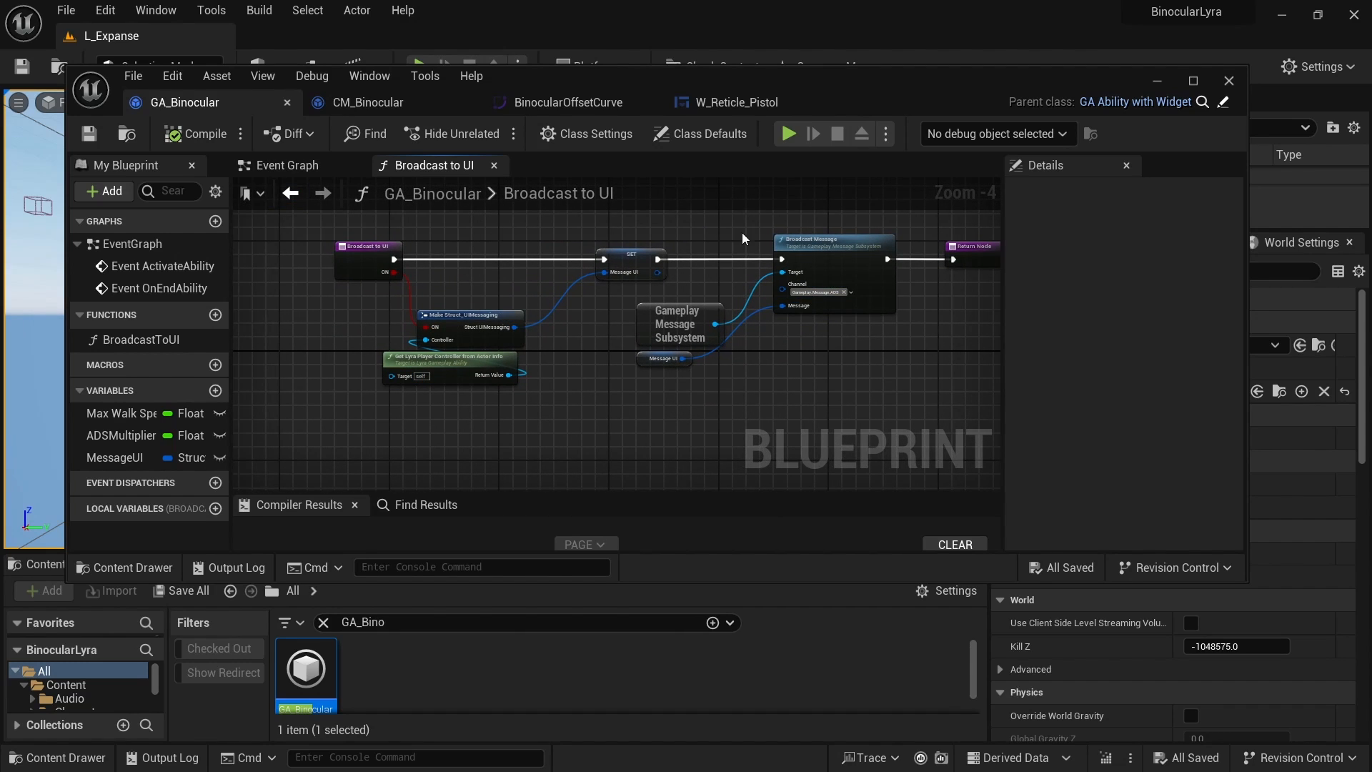
- Create the gameplay tag Gameplay.Message.UsingBinoculars from the Broadcast Message node's Channel input
scroll(743, 238, up, 4)
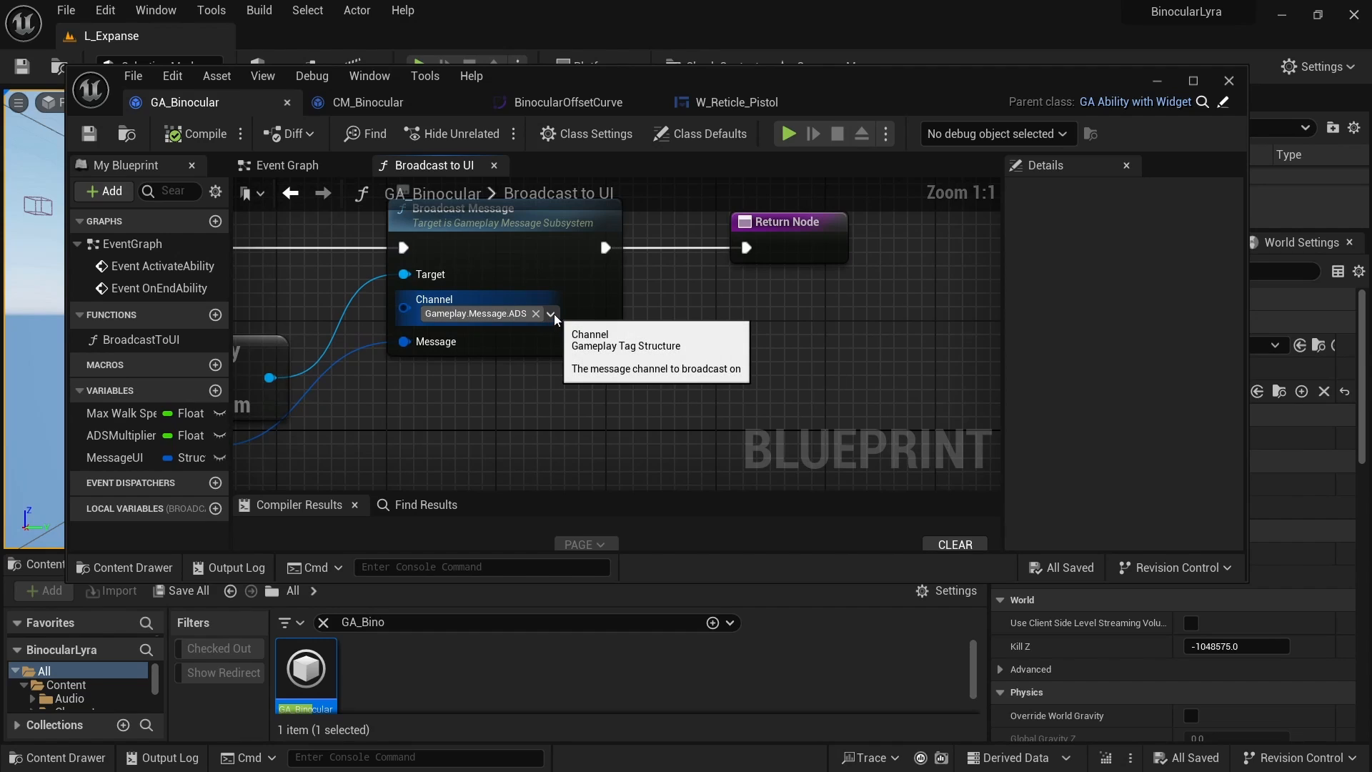
click(511, 315)
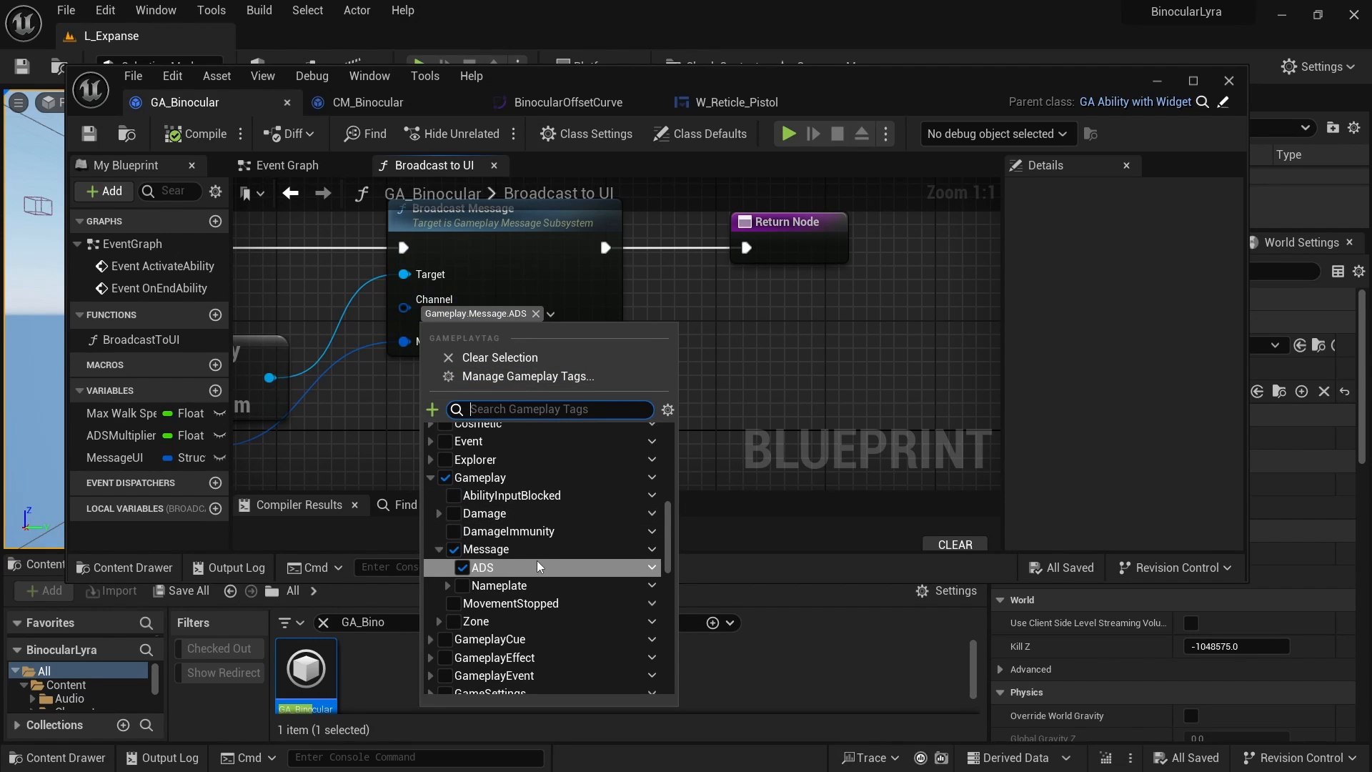
click(652, 567)
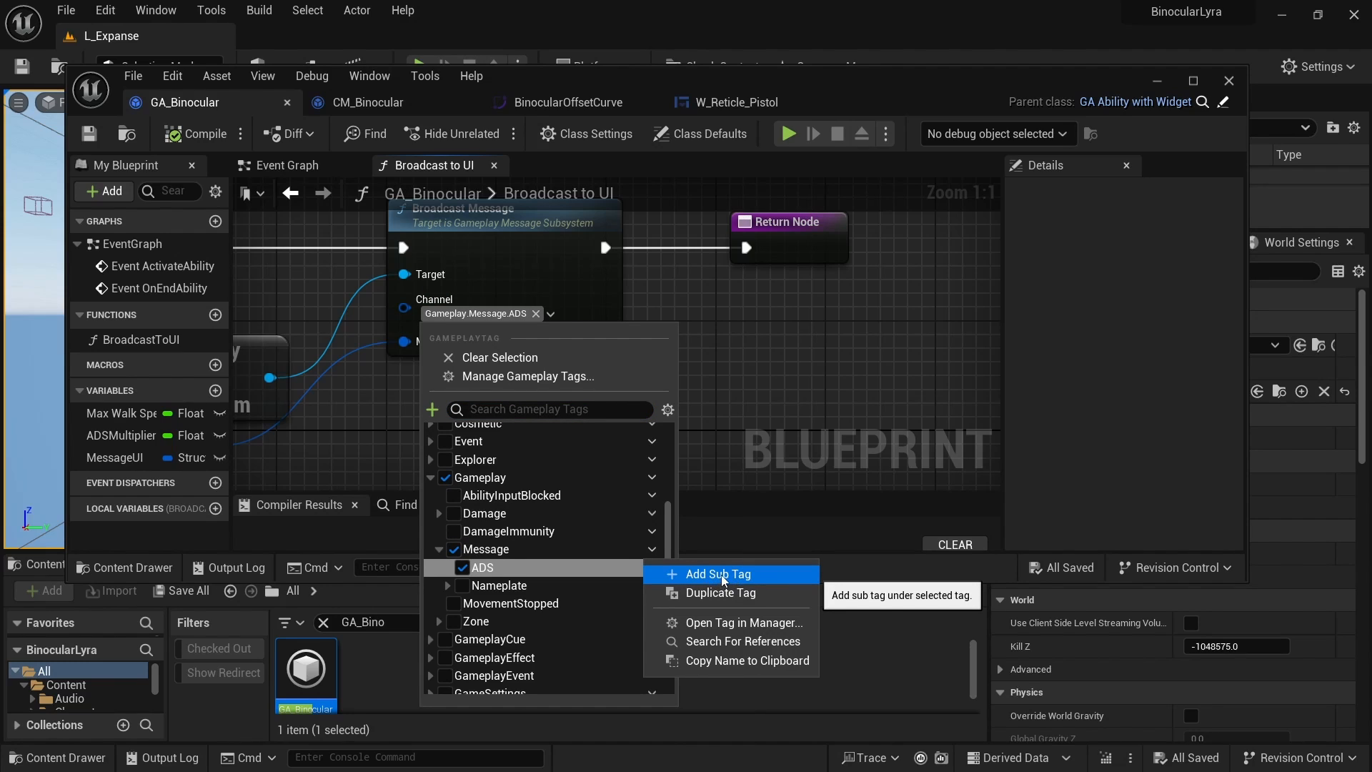
click(722, 576)
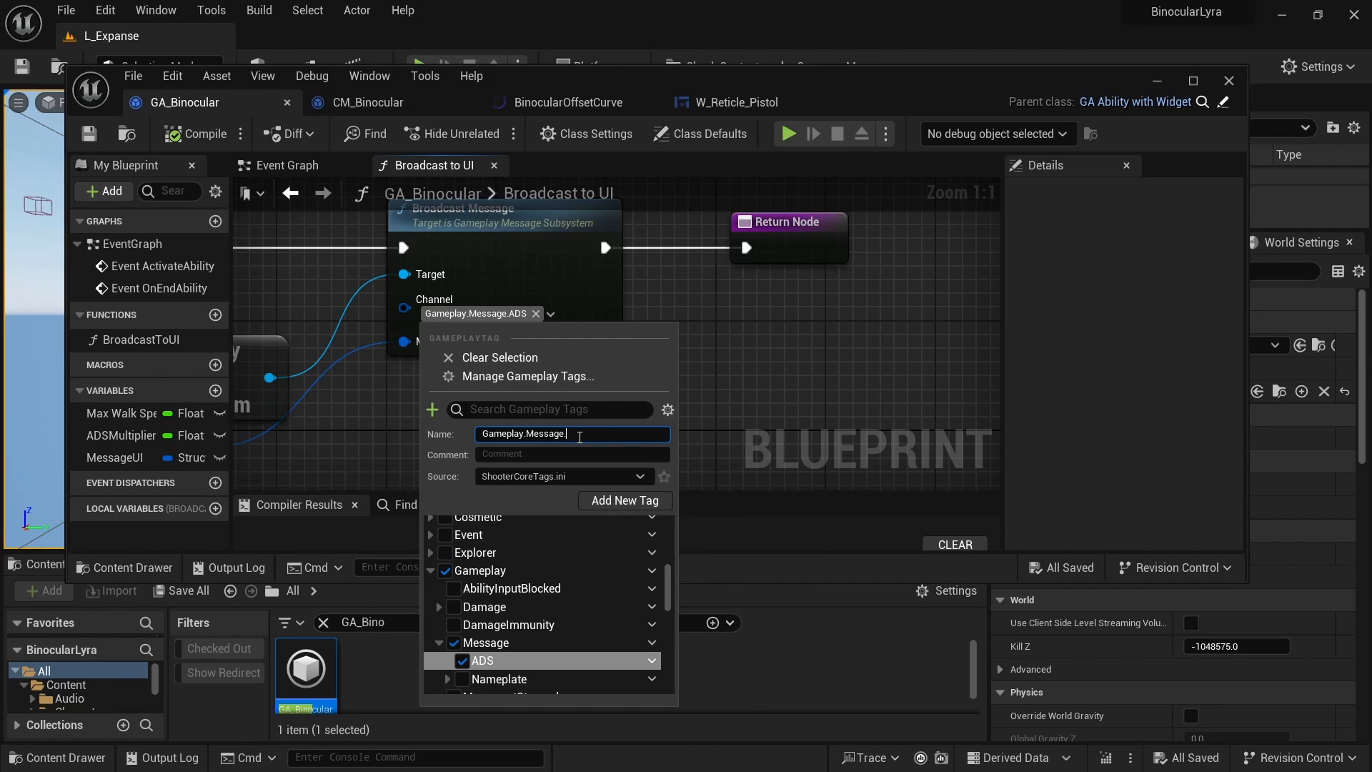
text(UsingBinoculars)
key(Return)
- Set the Broadcast Message node's Channel to Gameplay.Message.UsingBinoculars and save GA_Binocular
click(550, 314)
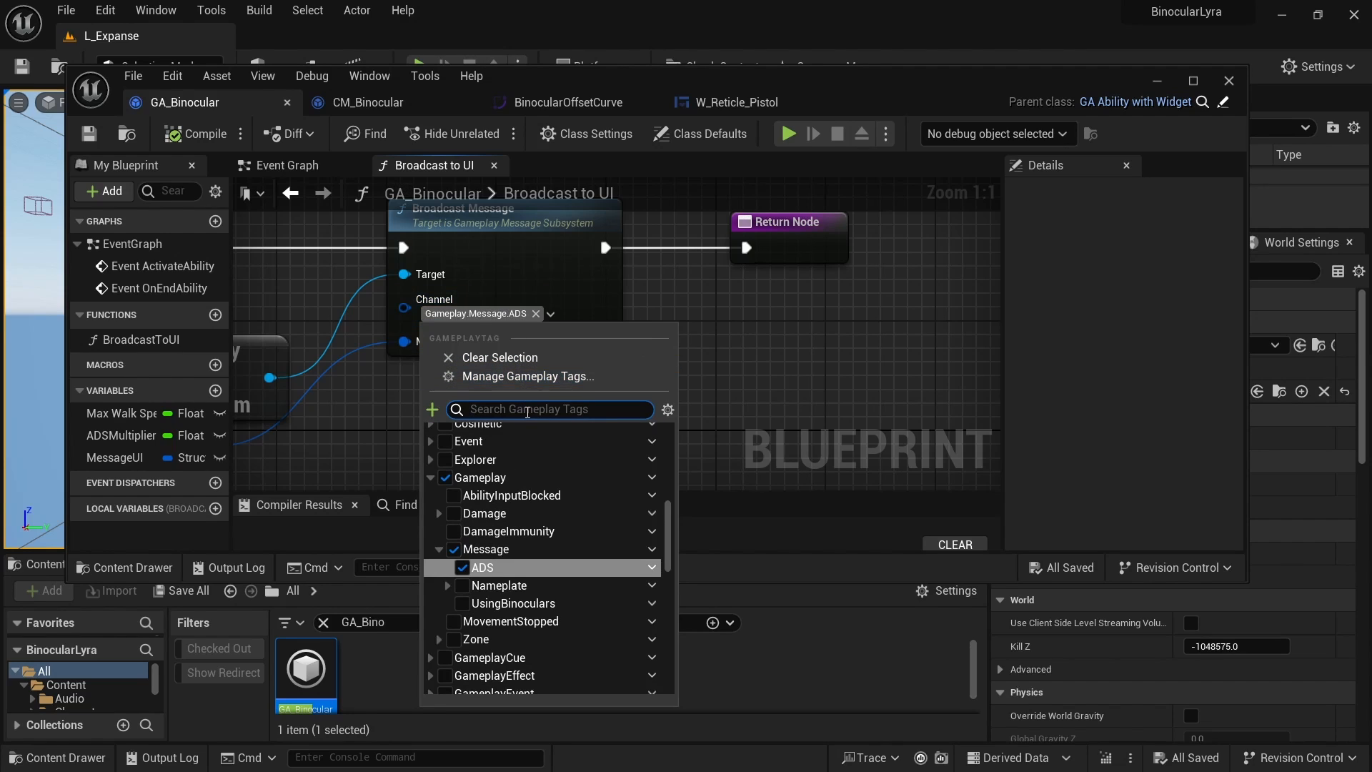
click(462, 604)
click(853, 362)
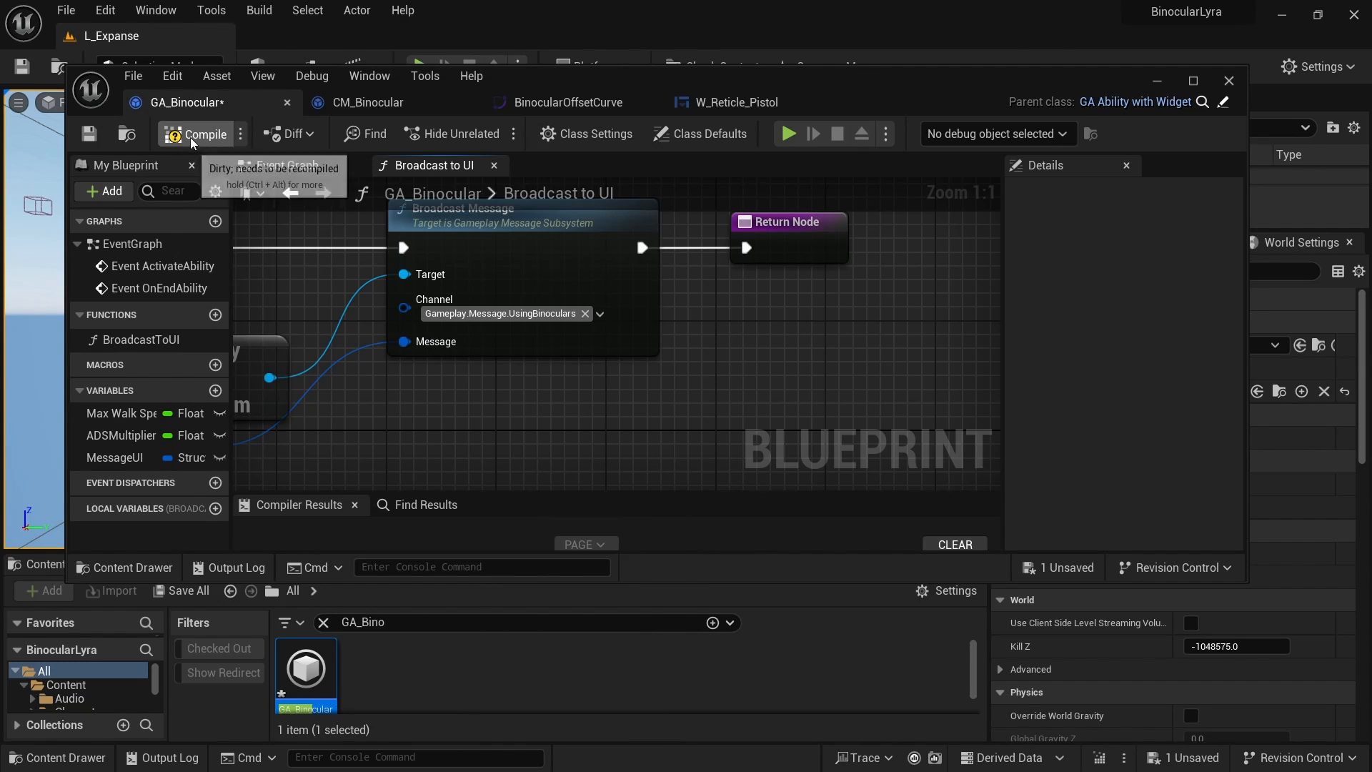
click(89, 133)
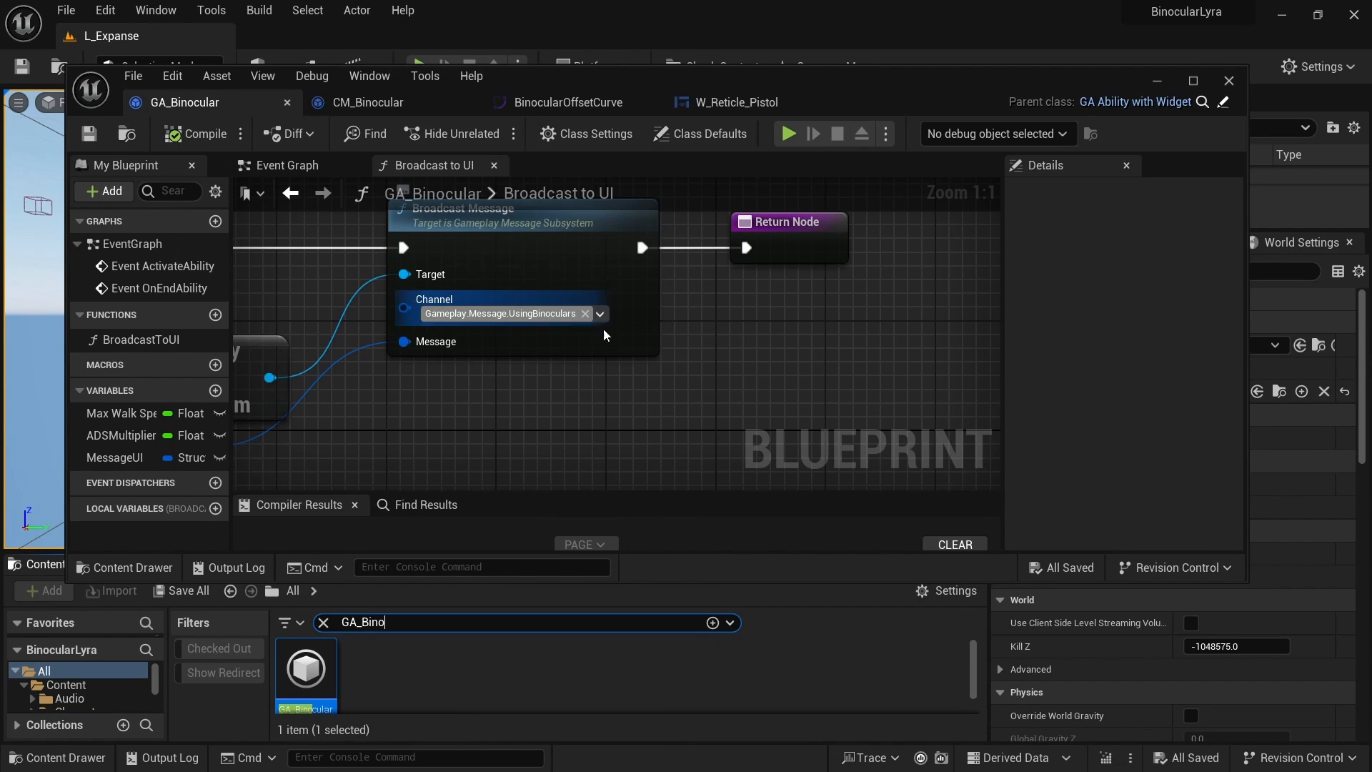
- Shorten the floating blueprint window and enlarge the Content Browser beneath it
right_drag(297, 240, 389, 279)
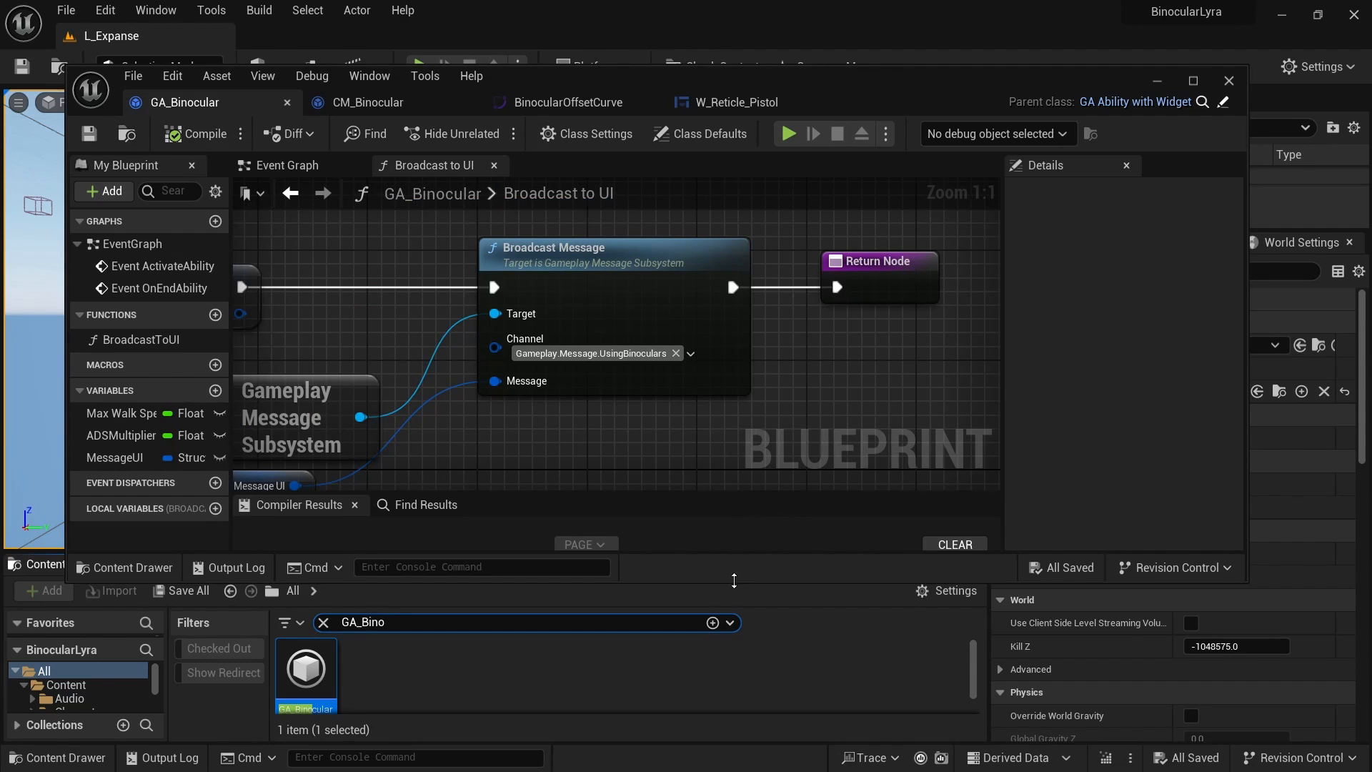
drag(734, 581, 729, 500)
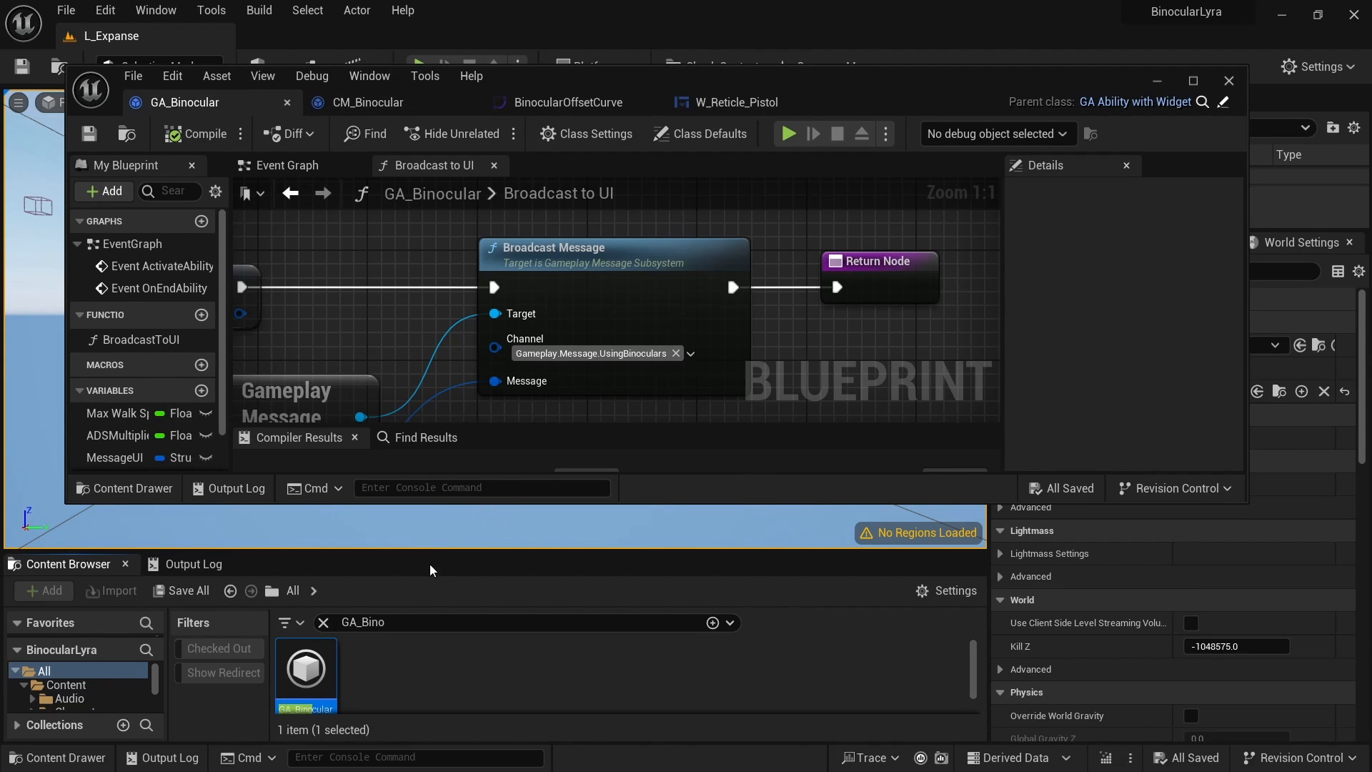
drag(411, 552, 408, 519)
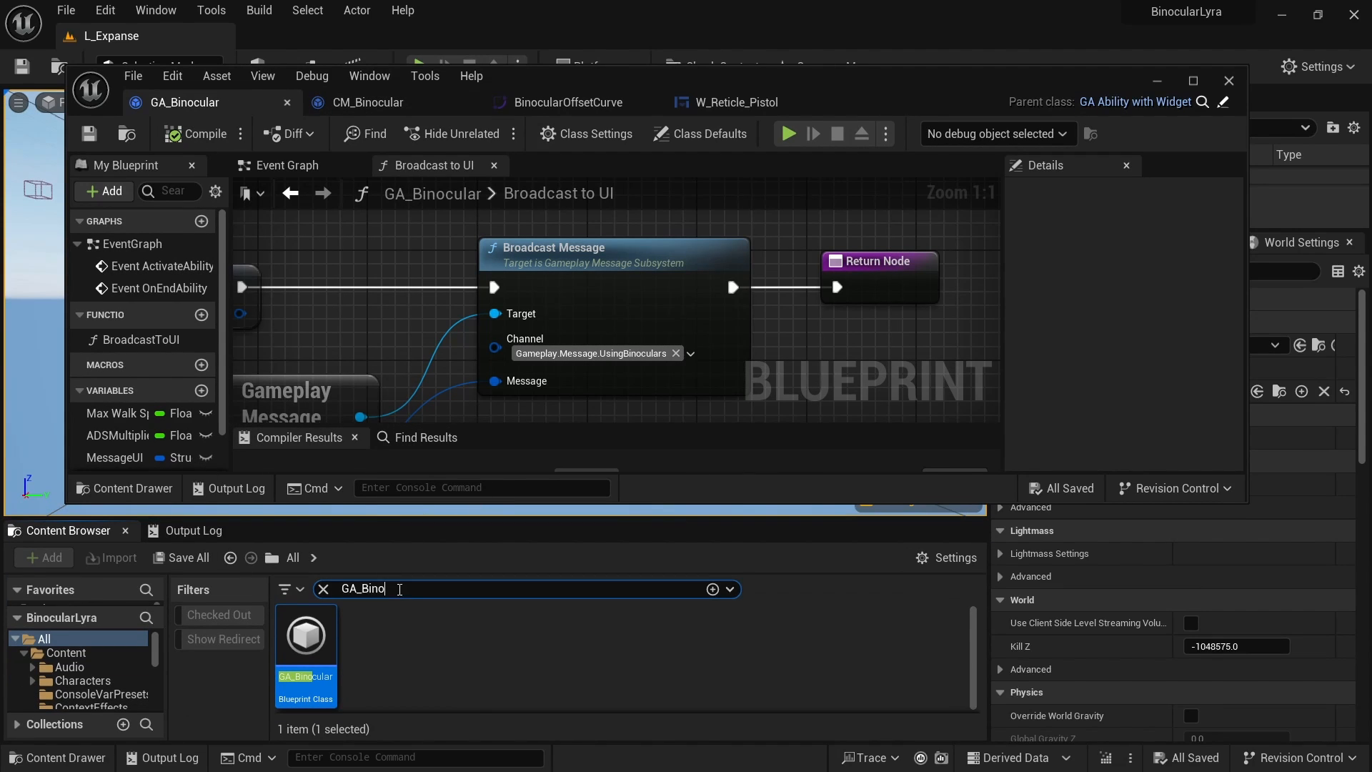
- Search the Content Browser for Reticle and open the W_WeaponReticleHost widget blueprint in its graph view
drag(408, 592, 250, 583)
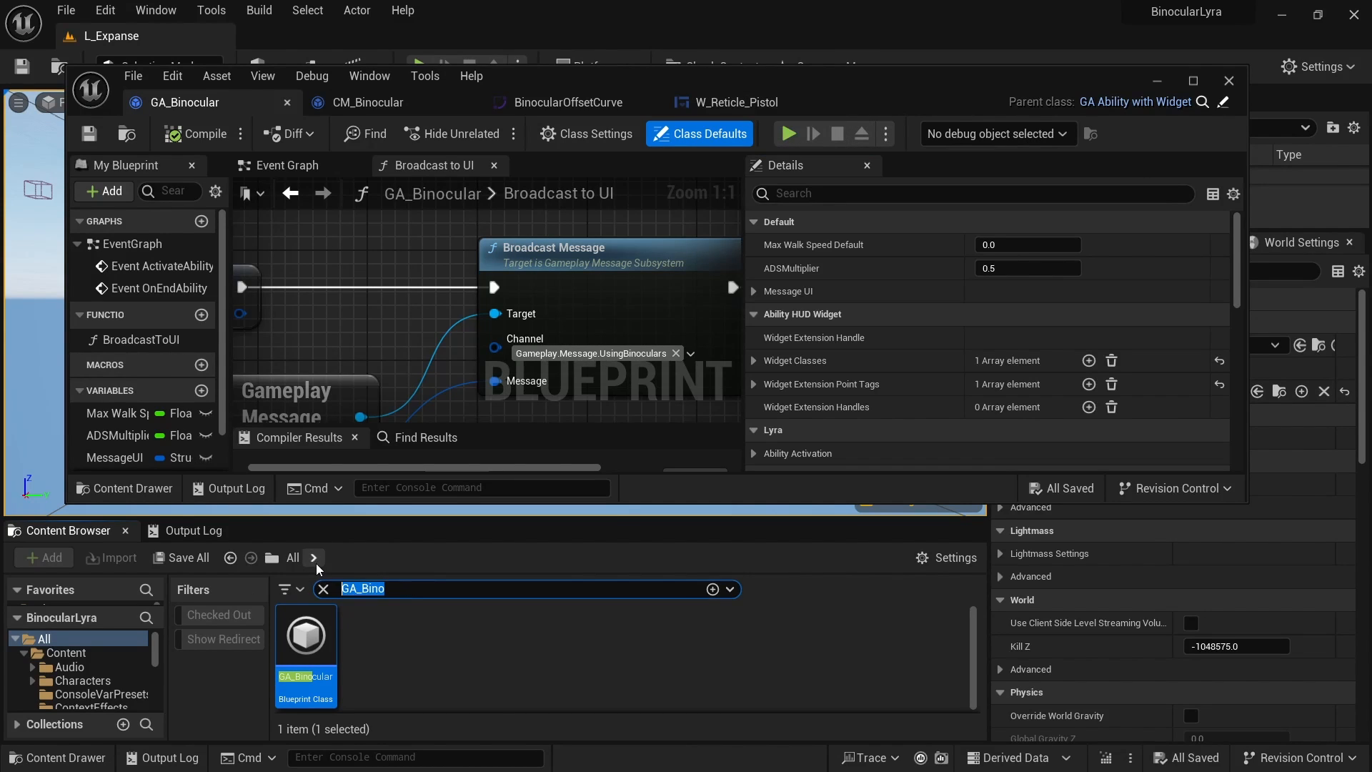
text(Retic)
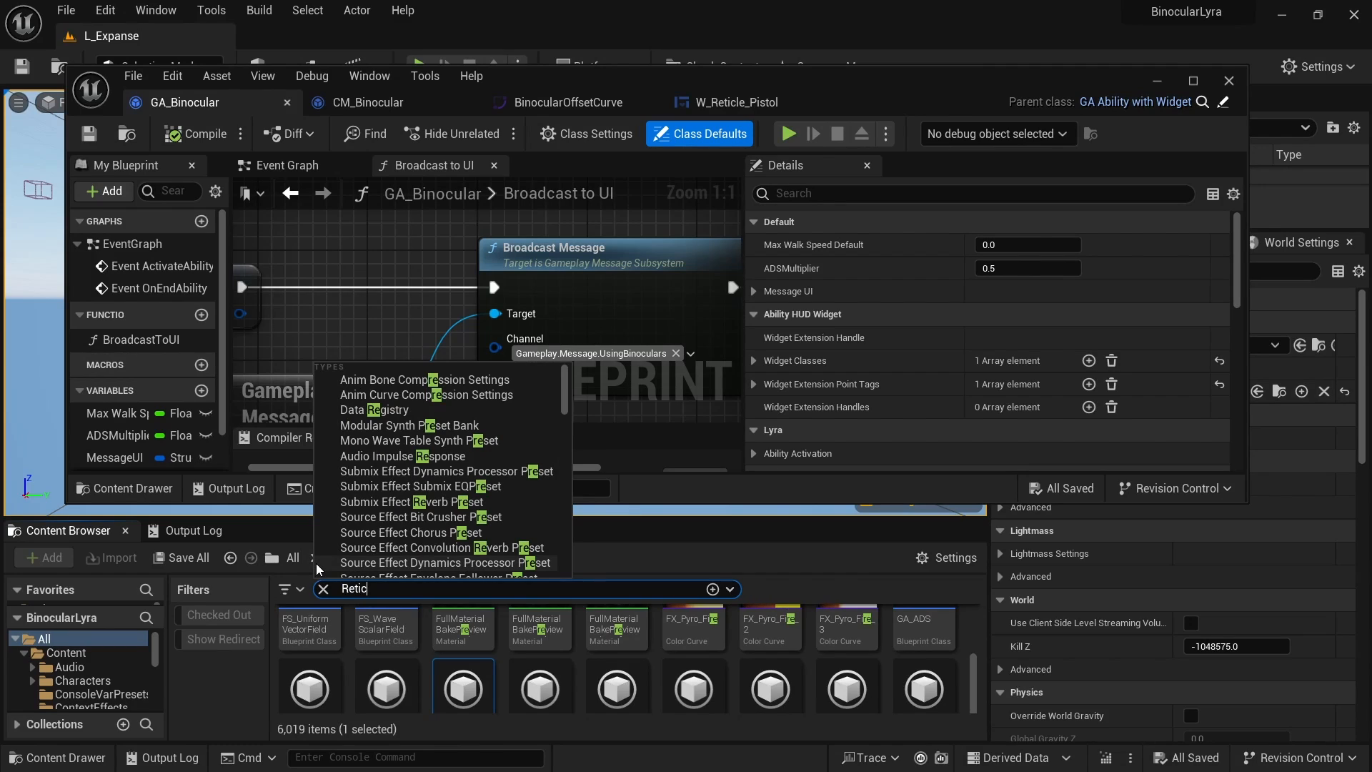
text(le)
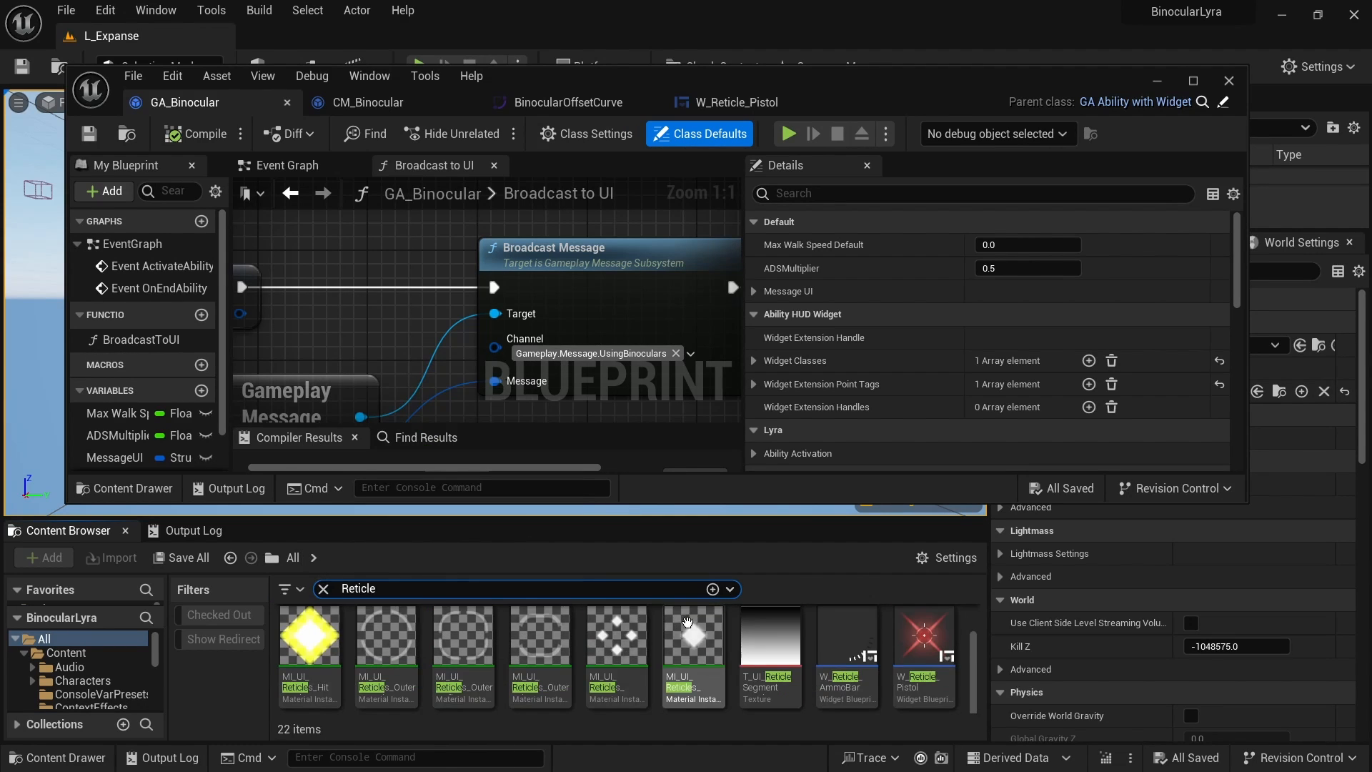
scroll(687, 623, down, 3)
scroll(922, 676, up, 2)
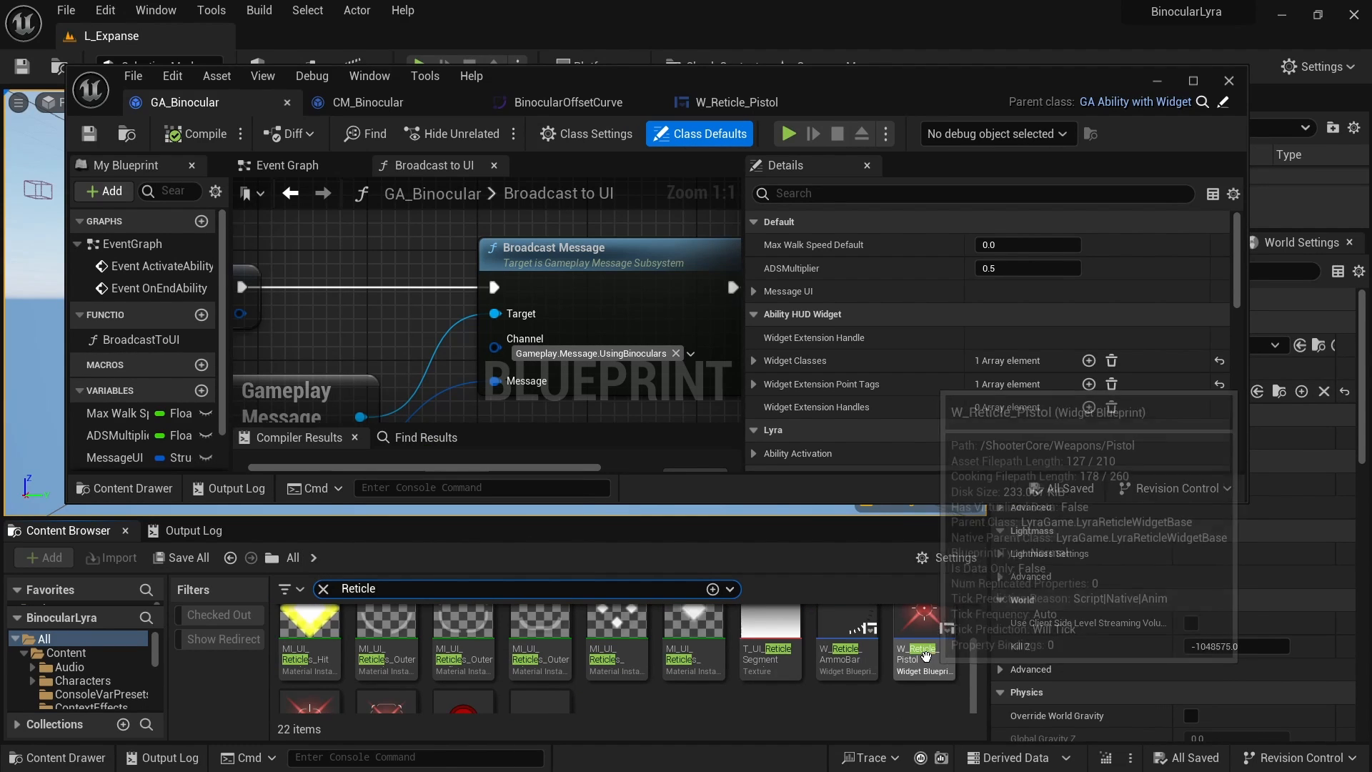
scroll(524, 653, down, 2)
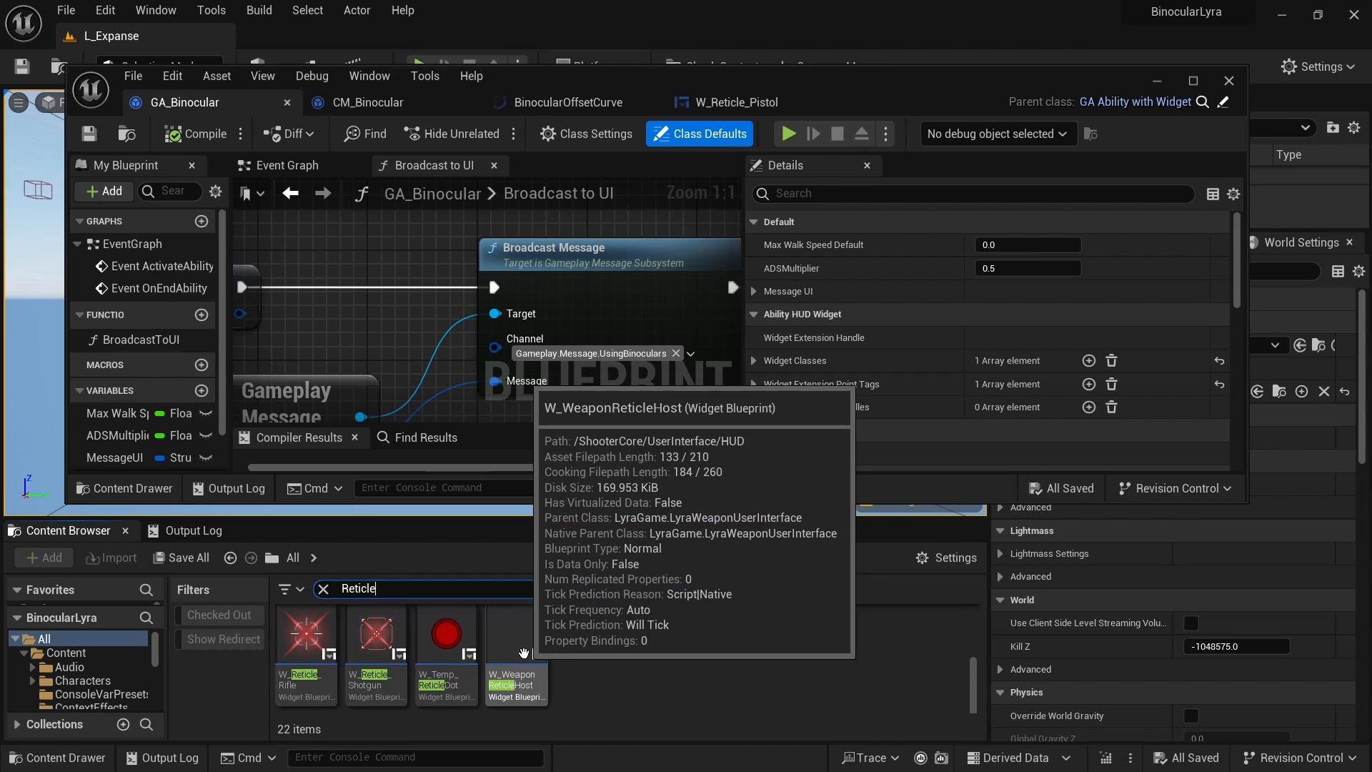
double_click(522, 652)
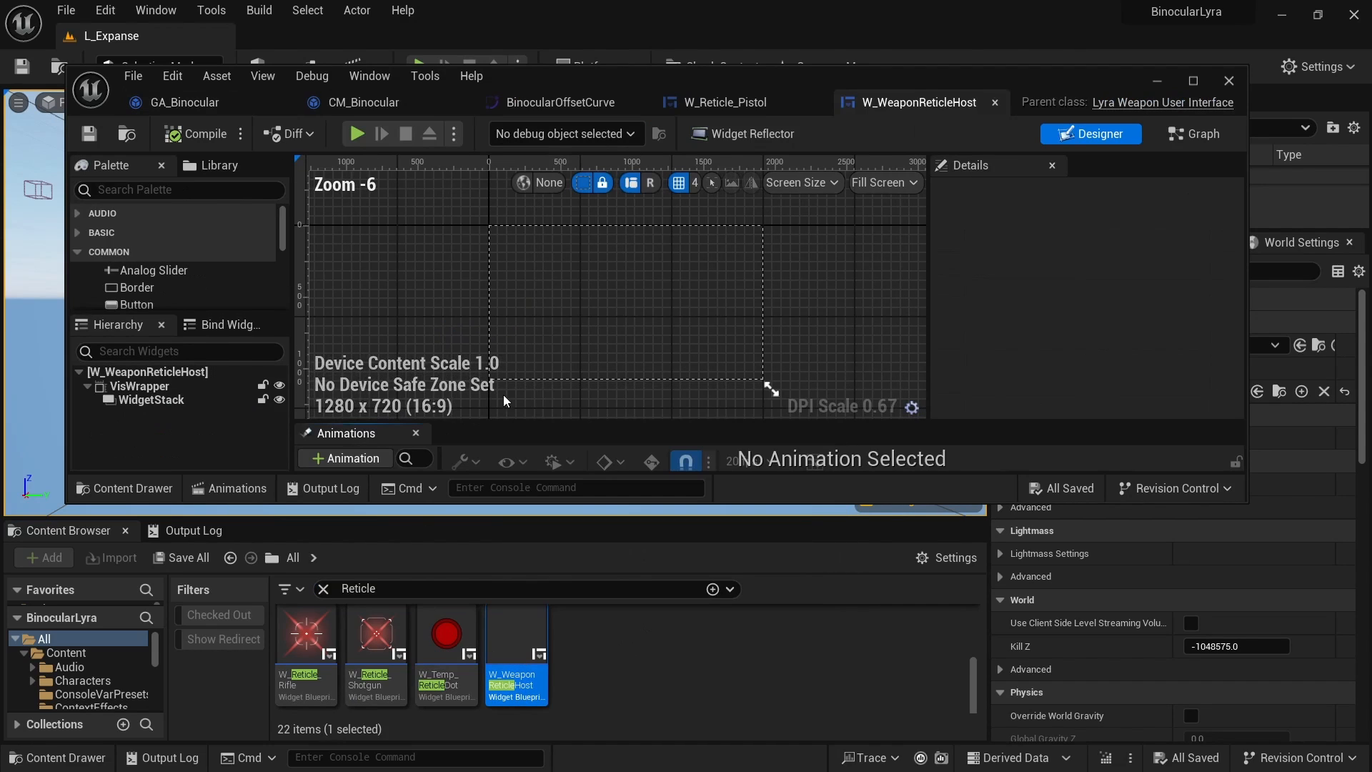
click(1208, 135)
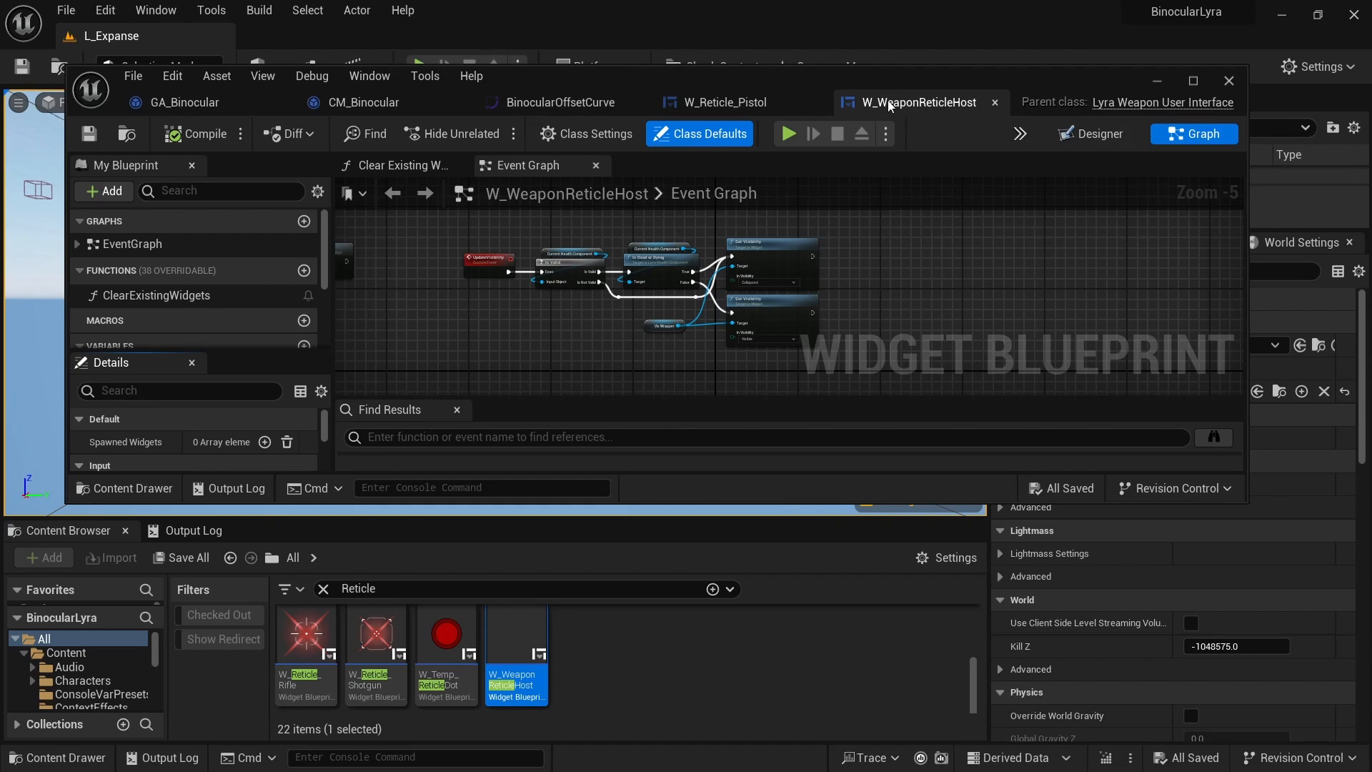
- Heighten the blueprint window and examine the Event On Weapon Changed chain in W_WeaponReticleHost's event graph
scroll(614, 345, down, 1)
drag(519, 501, 519, 663)
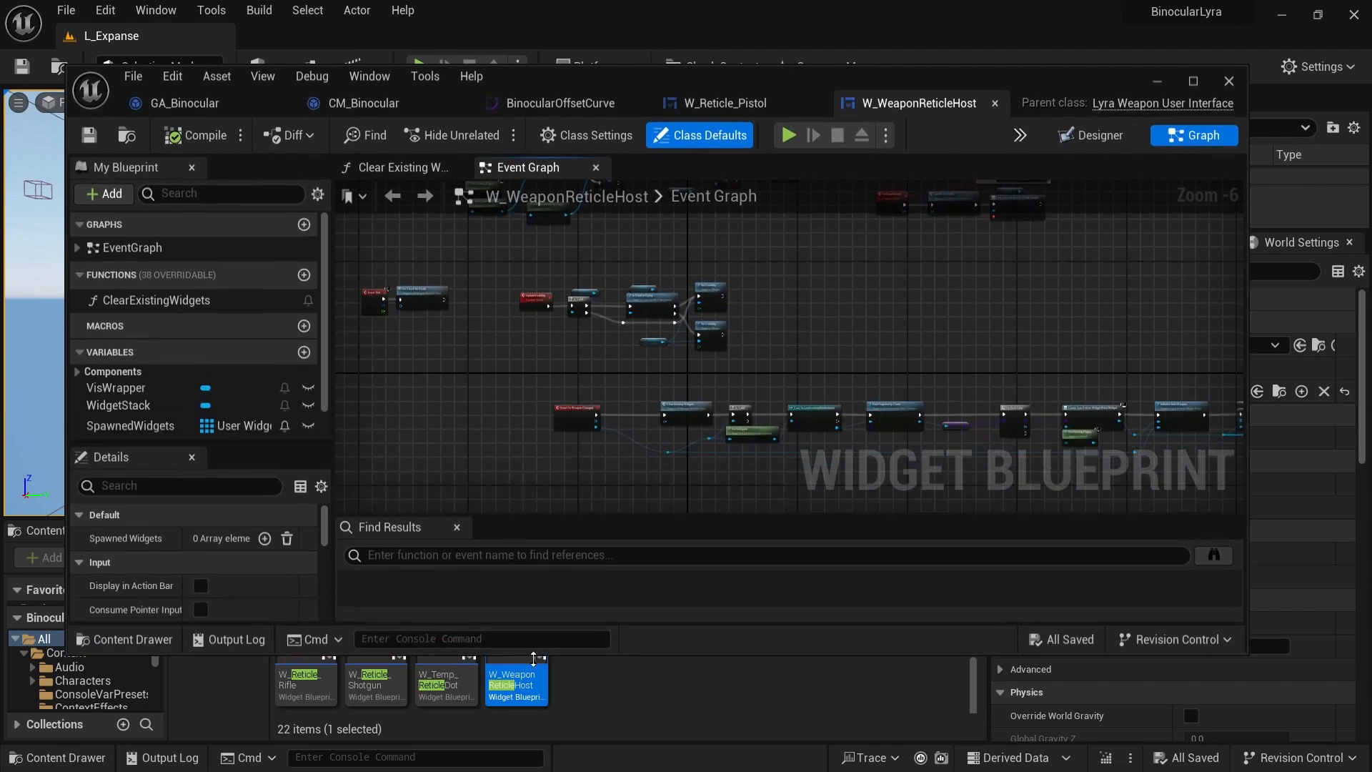
scroll(590, 349, up, 4)
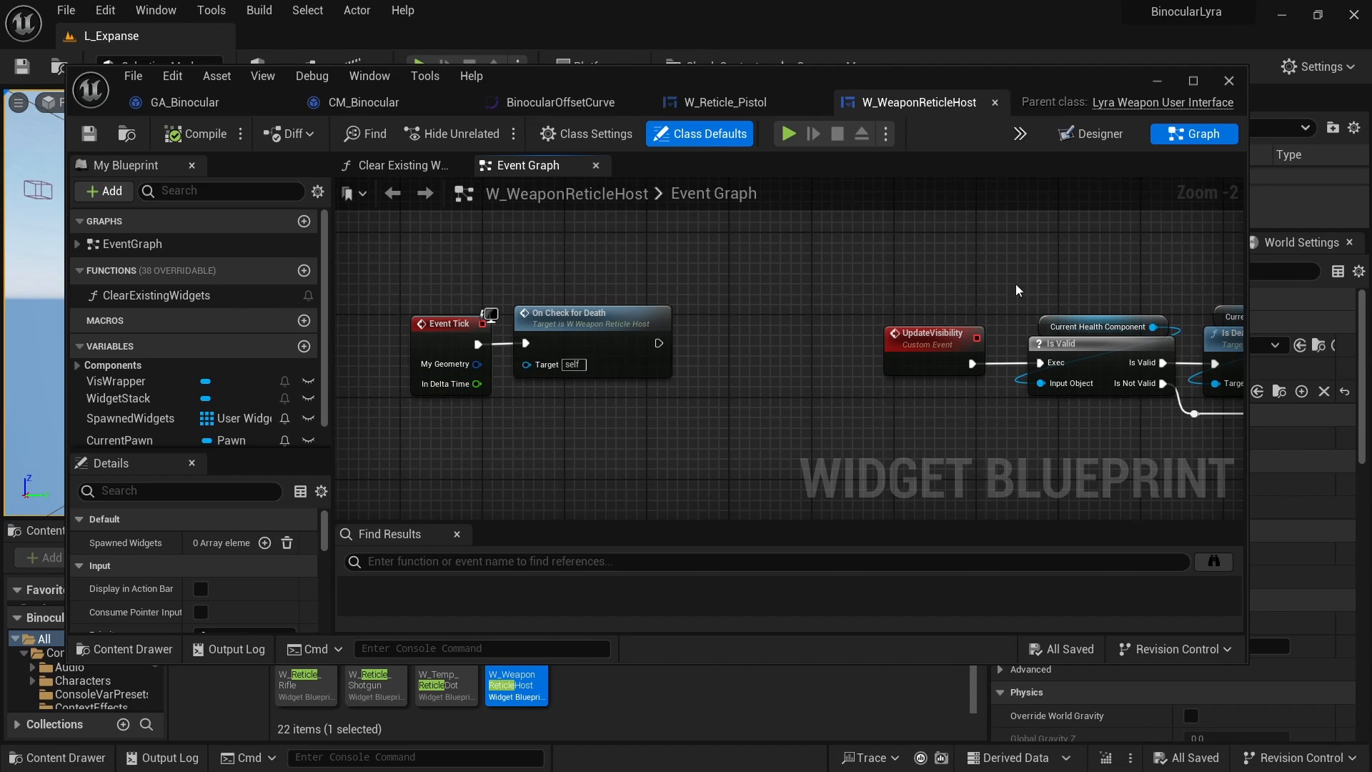
right_drag(1019, 290, 553, 224)
scroll(761, 411, down, 3)
right_drag(693, 455, 602, 293)
scroll(629, 350, up, 5)
right_drag(628, 349, 612, 358)
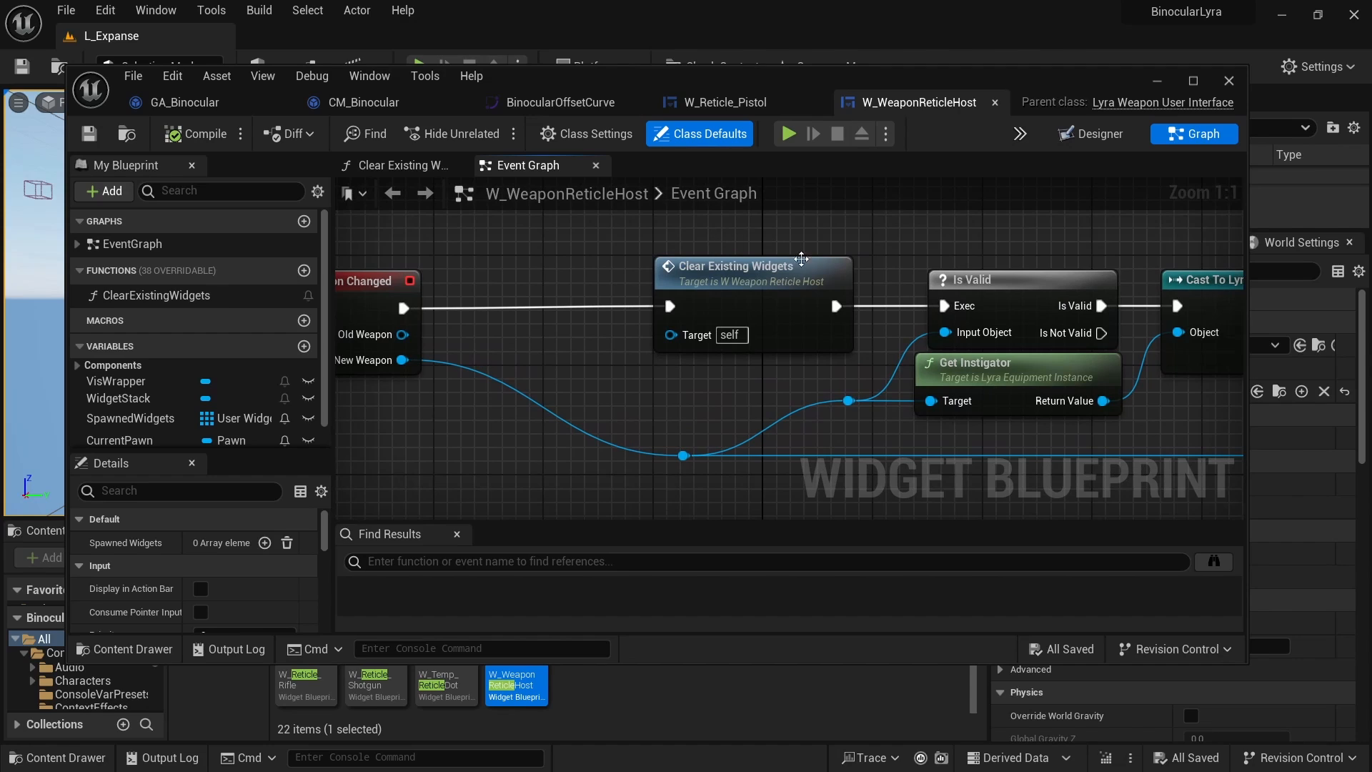
right_drag(587, 277, 773, 287)
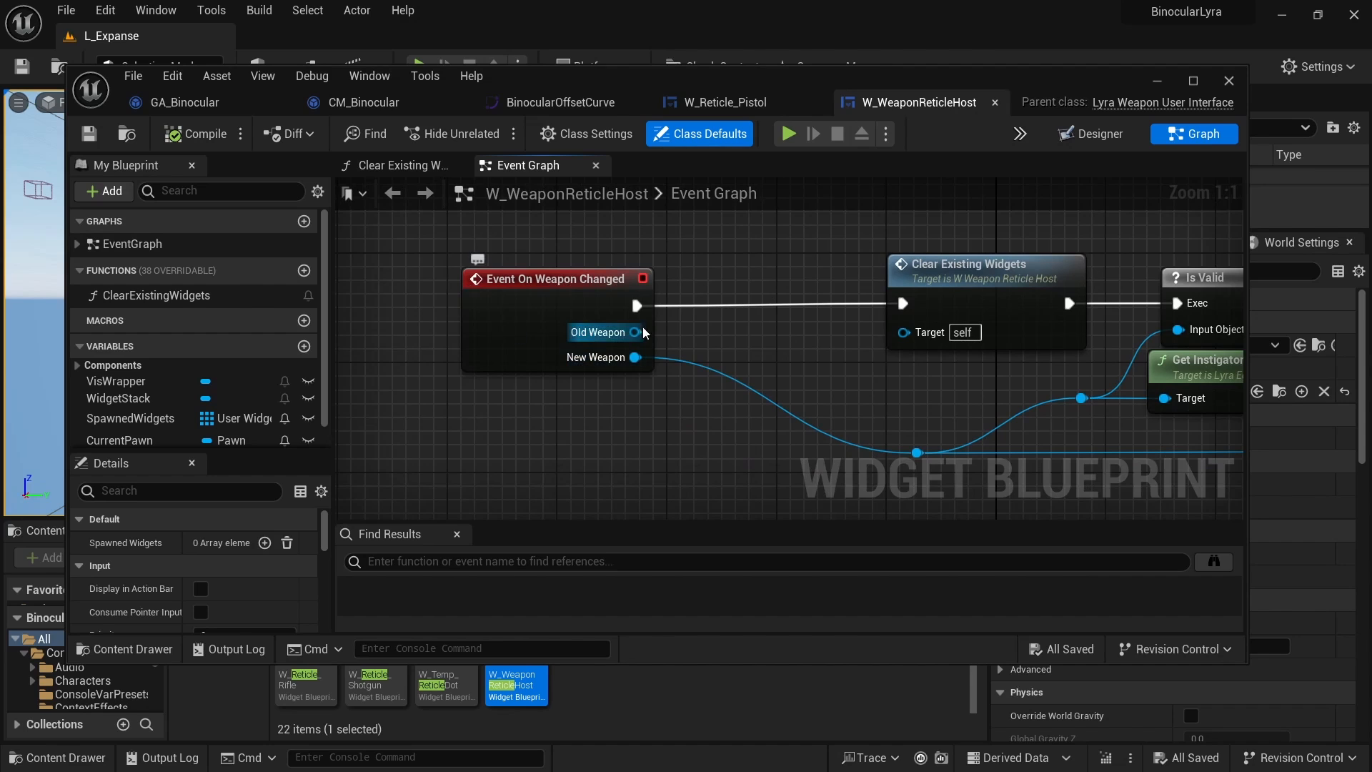
right_drag(1025, 368, 432, 371)
right_drag(922, 400, 1143, 410)
right_drag(583, 289, 640, 302)
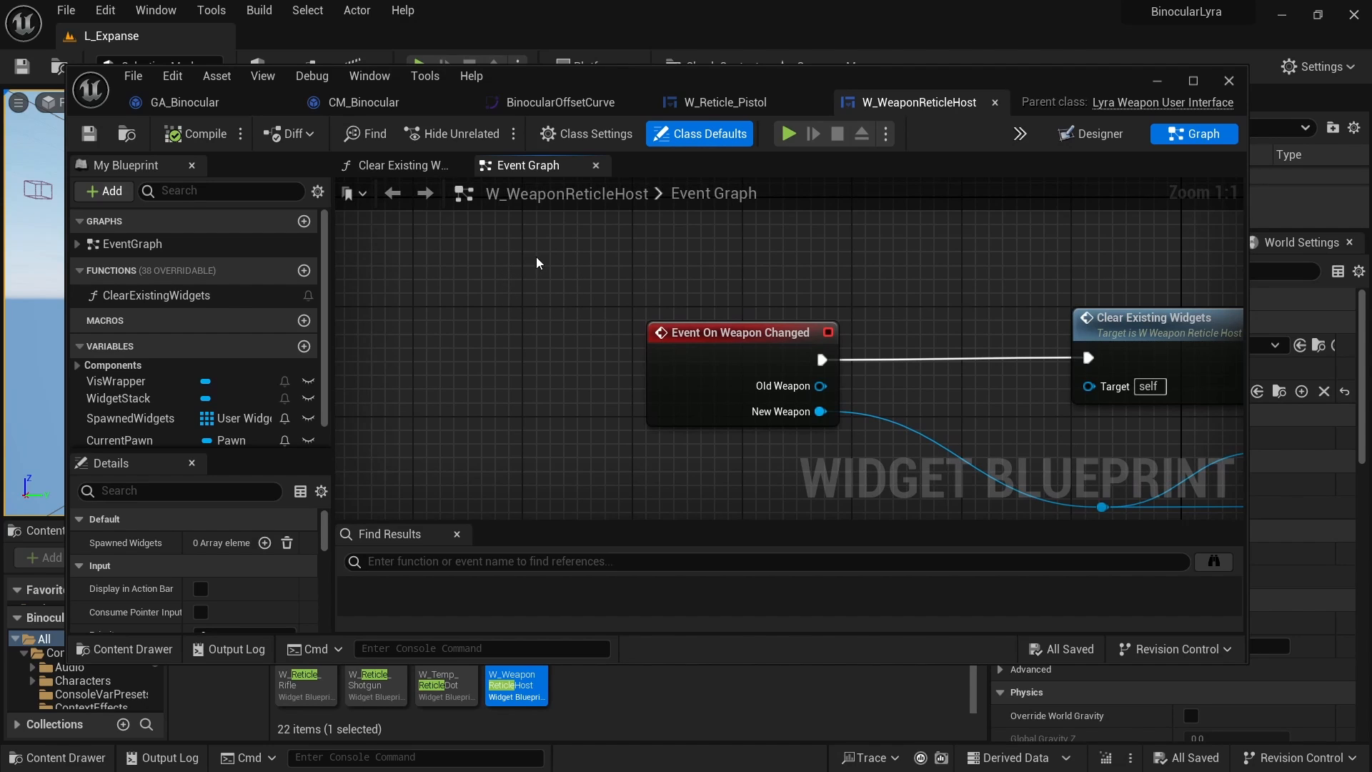
- Examine the visibility-setting nodes and the OnCheckForDeath event chain in W_WeaponReticleHost, up to the empty area above them
right_drag(747, 289, 532, 413)
scroll(615, 363, down, 3)
right_drag(881, 353, 745, 490)
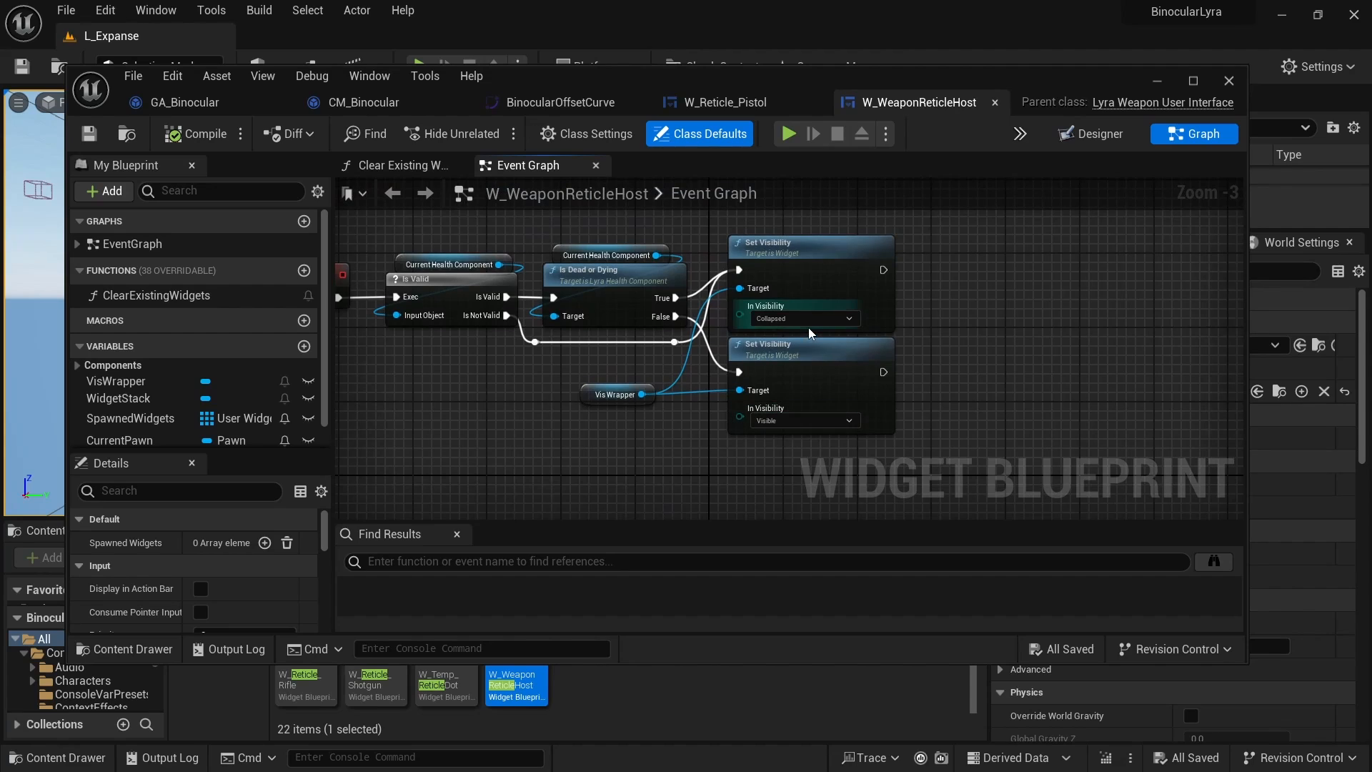
scroll(791, 262, down, 1)
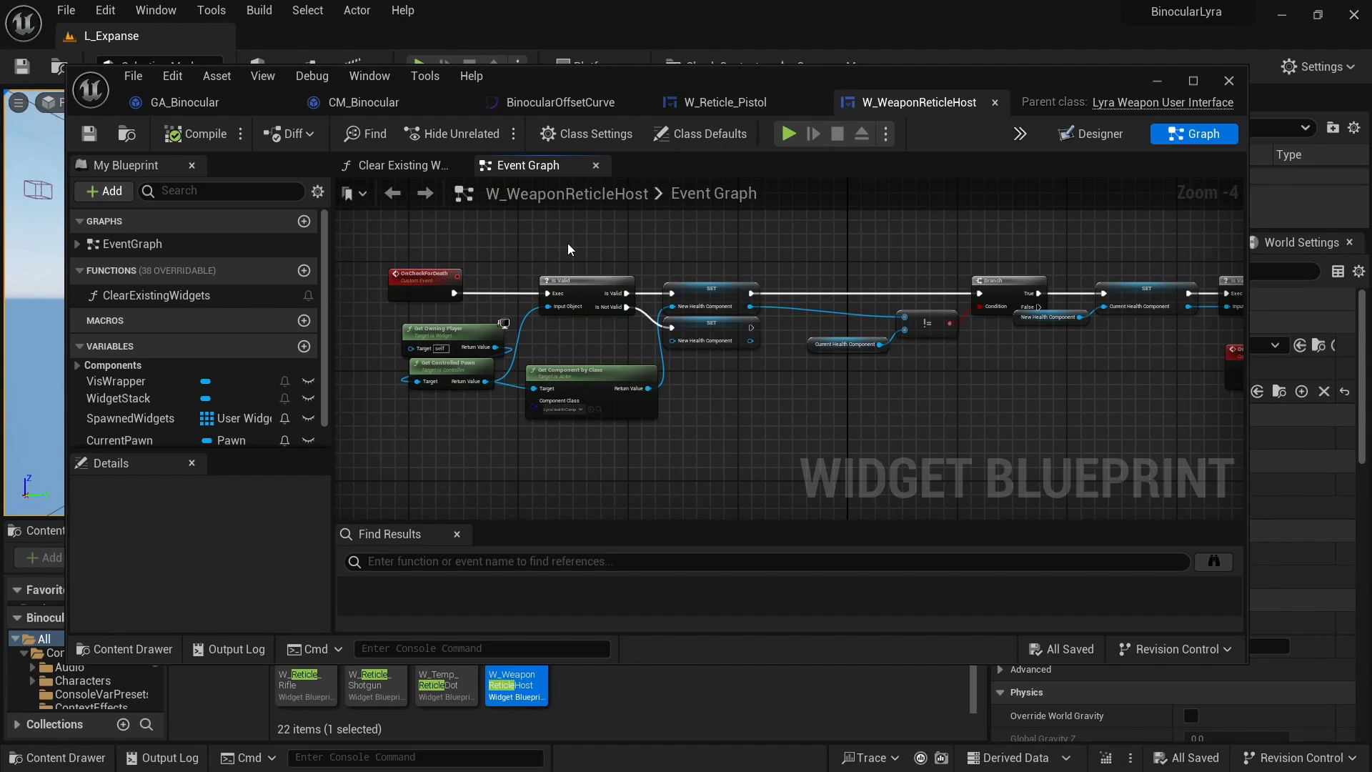
right_drag(568, 244, 577, 303)
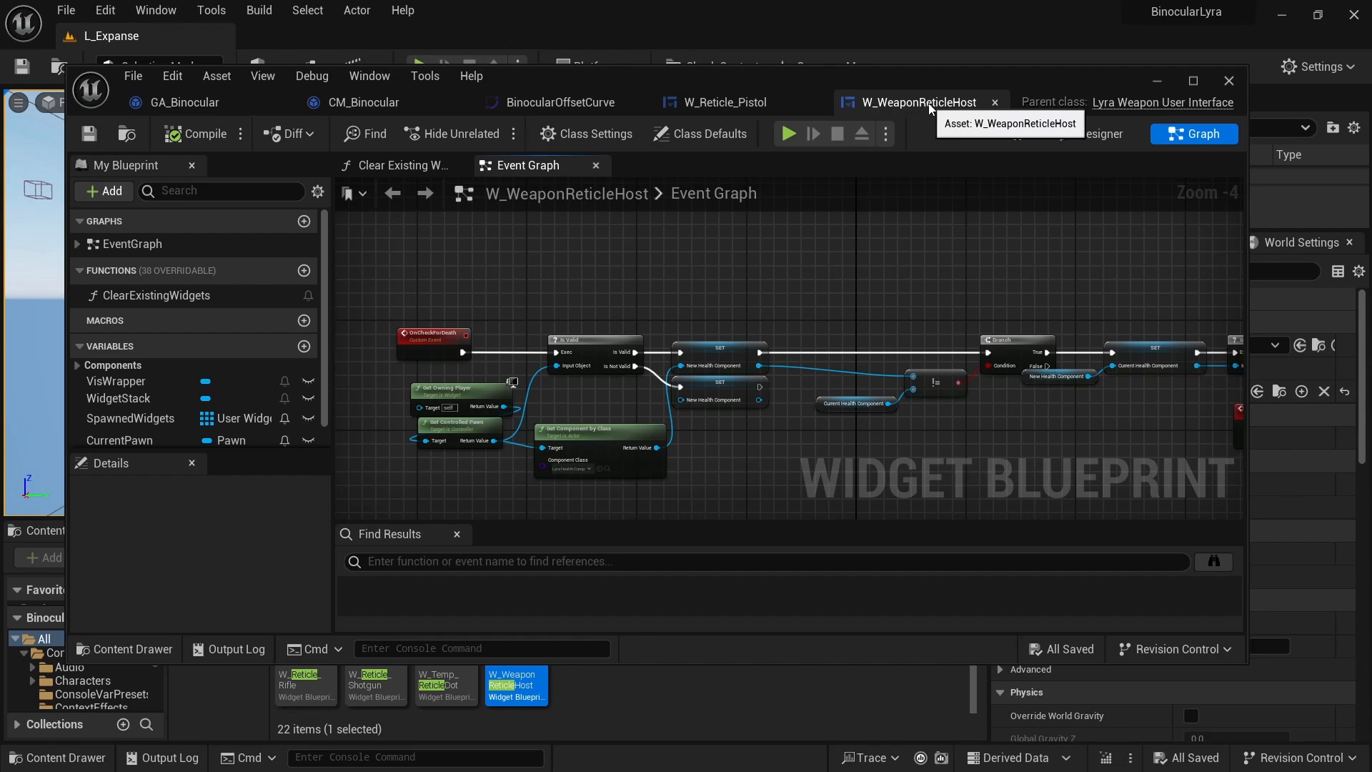
right_drag(638, 269, 623, 373)
scroll(475, 356, up, 1)
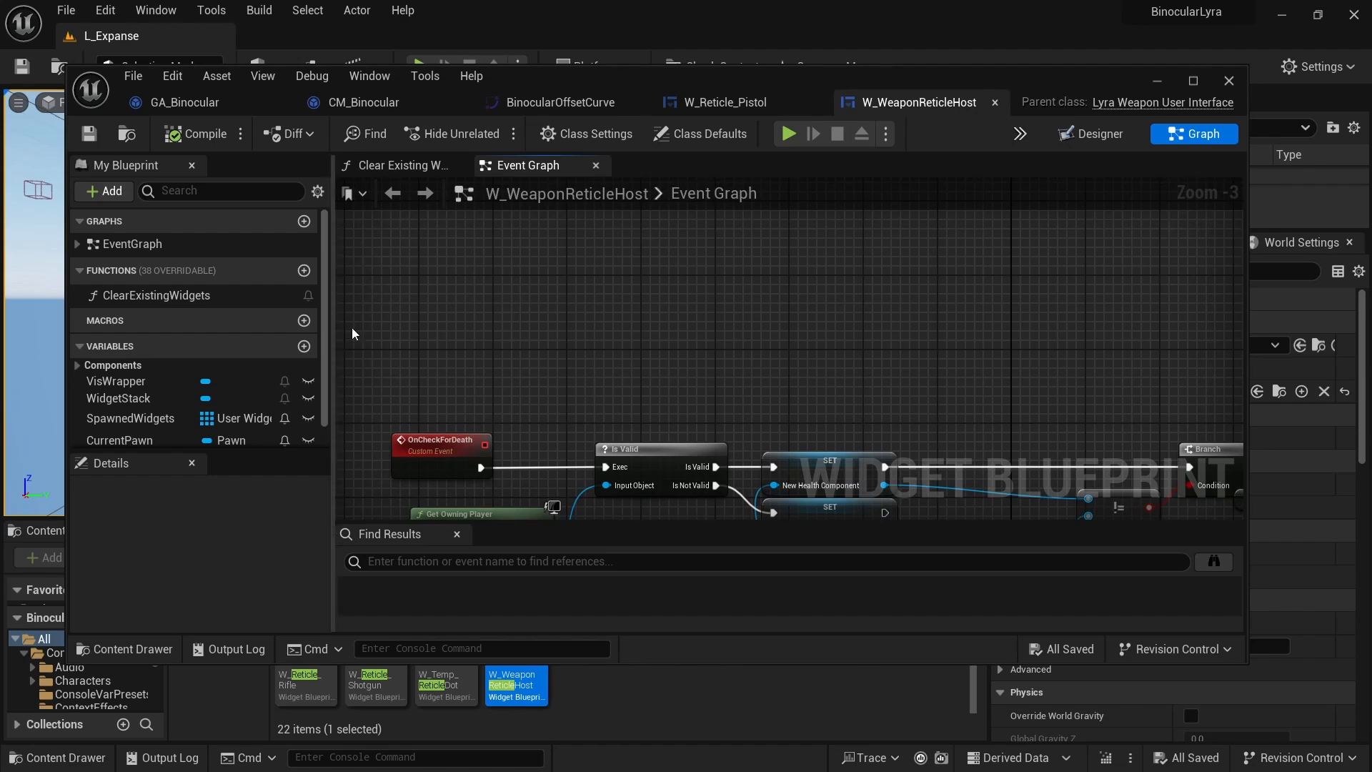
- Override Construct in W_WeaponReticleHost to add an Event Construct node to its event graph
click(260, 271)
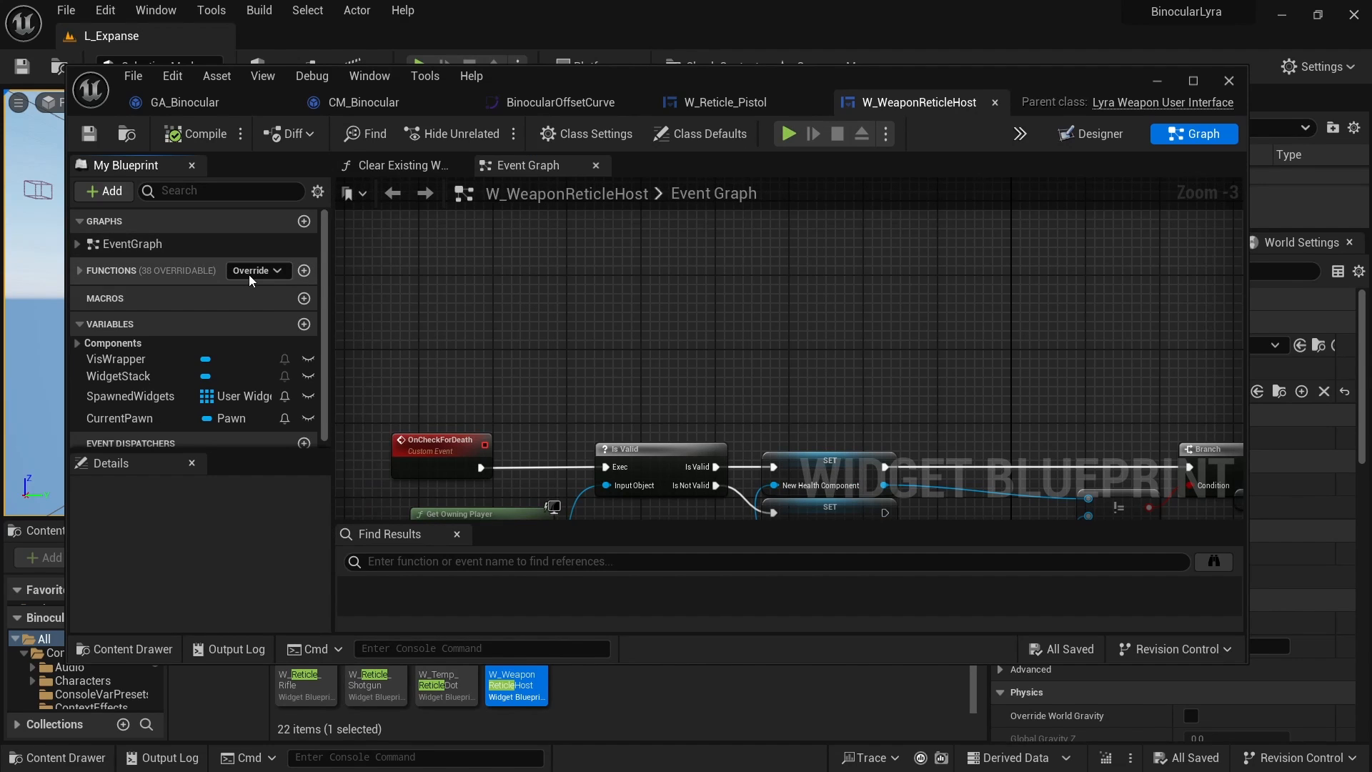
click(248, 273)
click(344, 189)
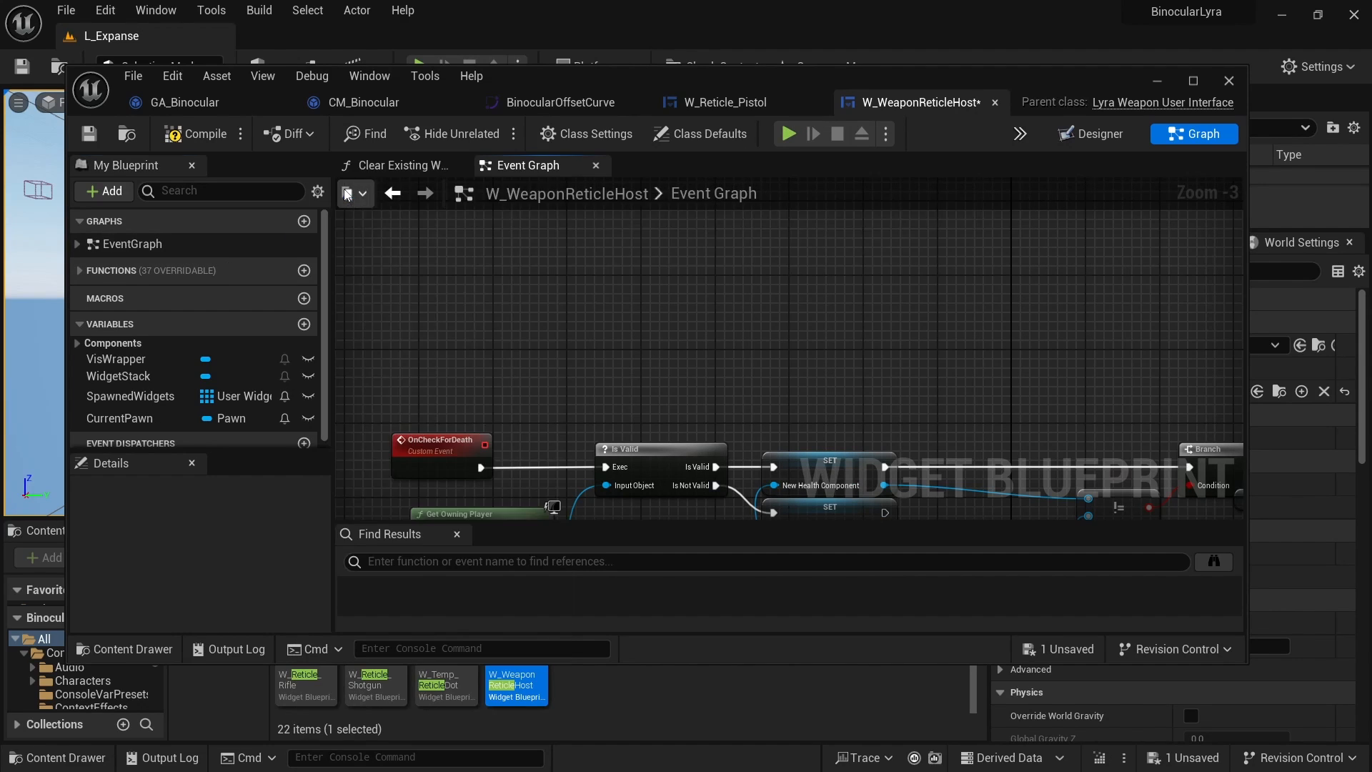
- Copy the ADS Listen for Gameplay Messages, Break Struct_UIMessaging, Get Owning Player, equality and Branch nodes from W_Reticle_Pistol's event graph
click(704, 105)
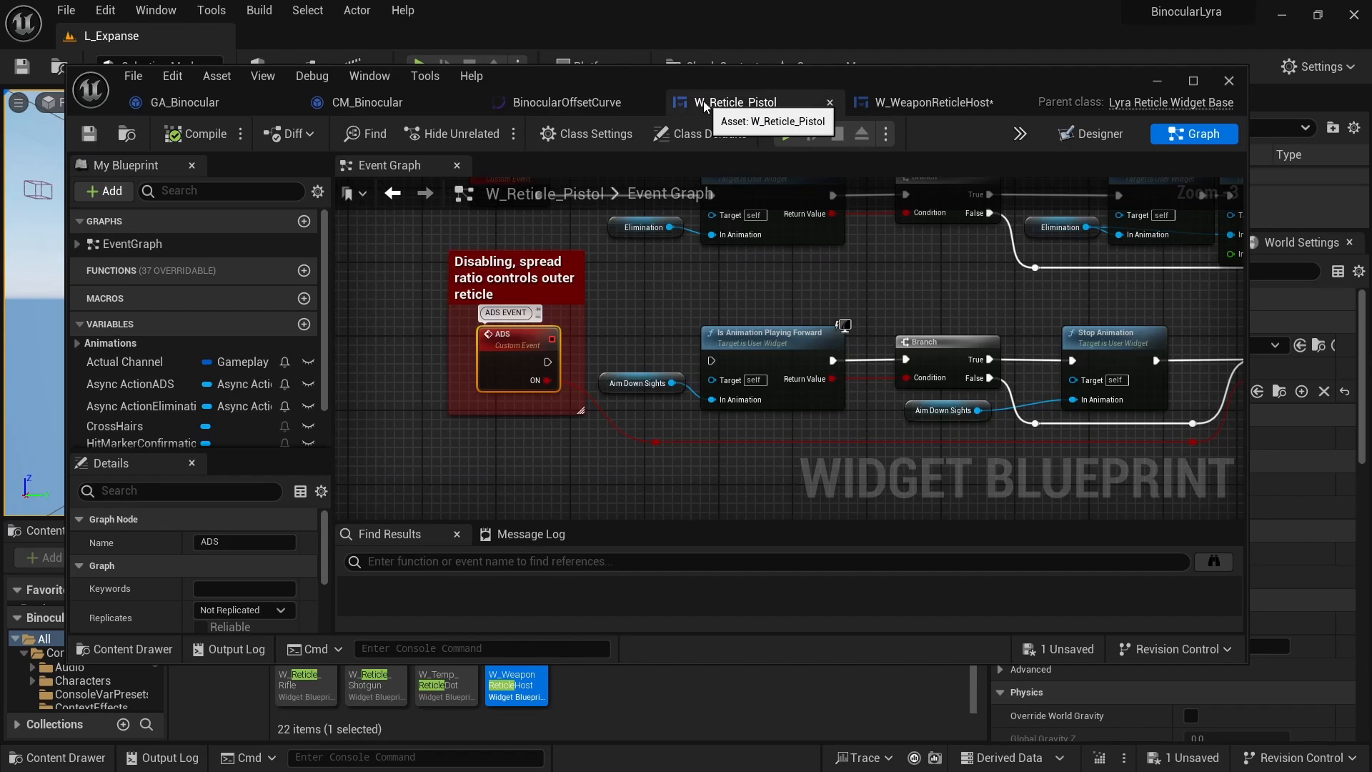
right_drag(557, 315, 541, 581)
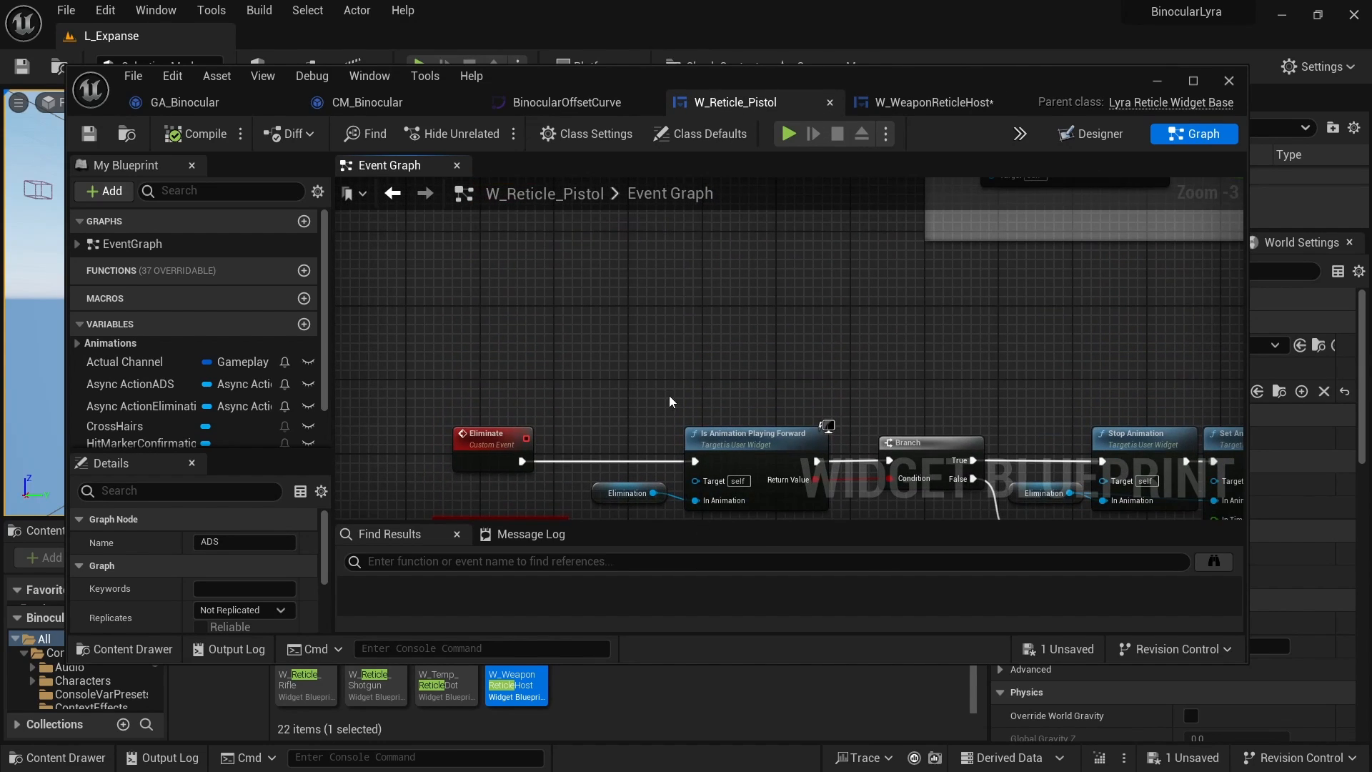
right_drag(671, 401, 453, 771)
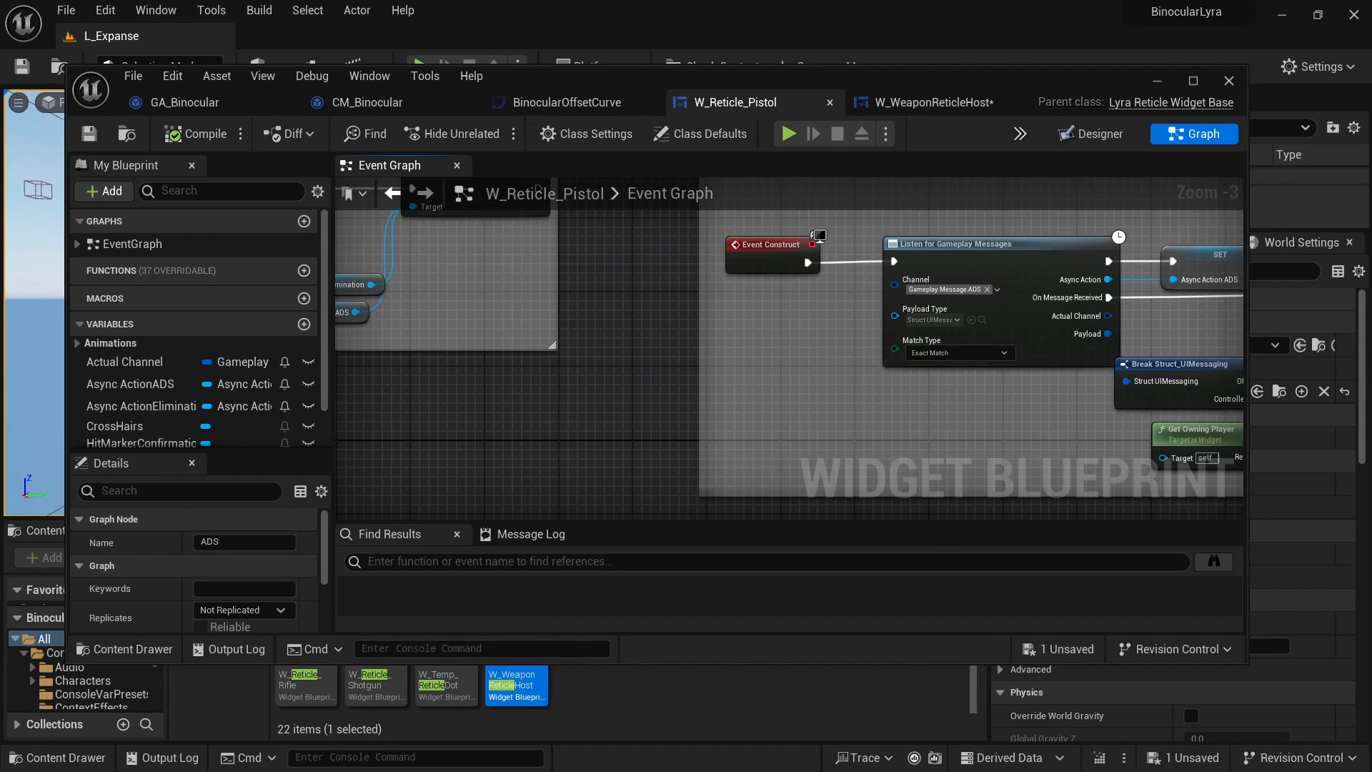
right_drag(750, 376, 476, 501)
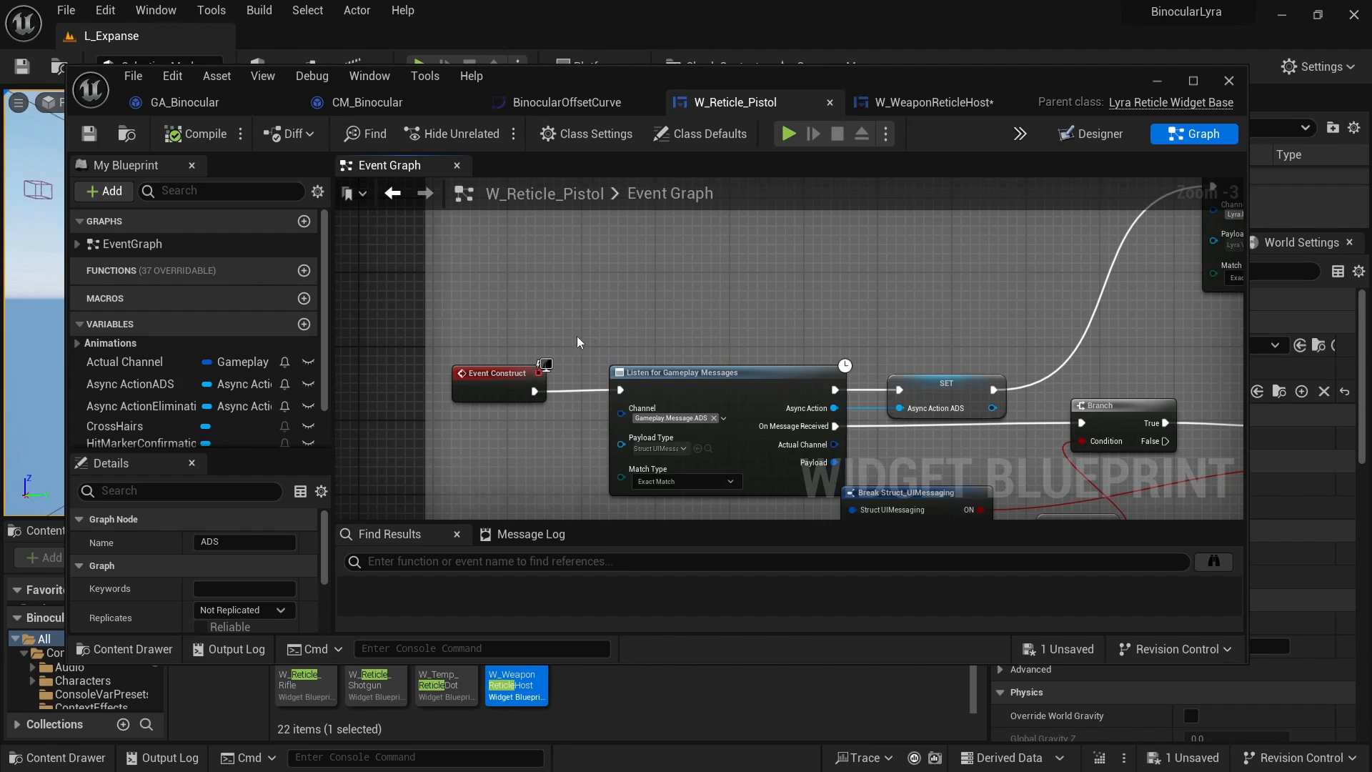
right_drag(546, 333, 455, 302)
right_drag(550, 303, 430, 240)
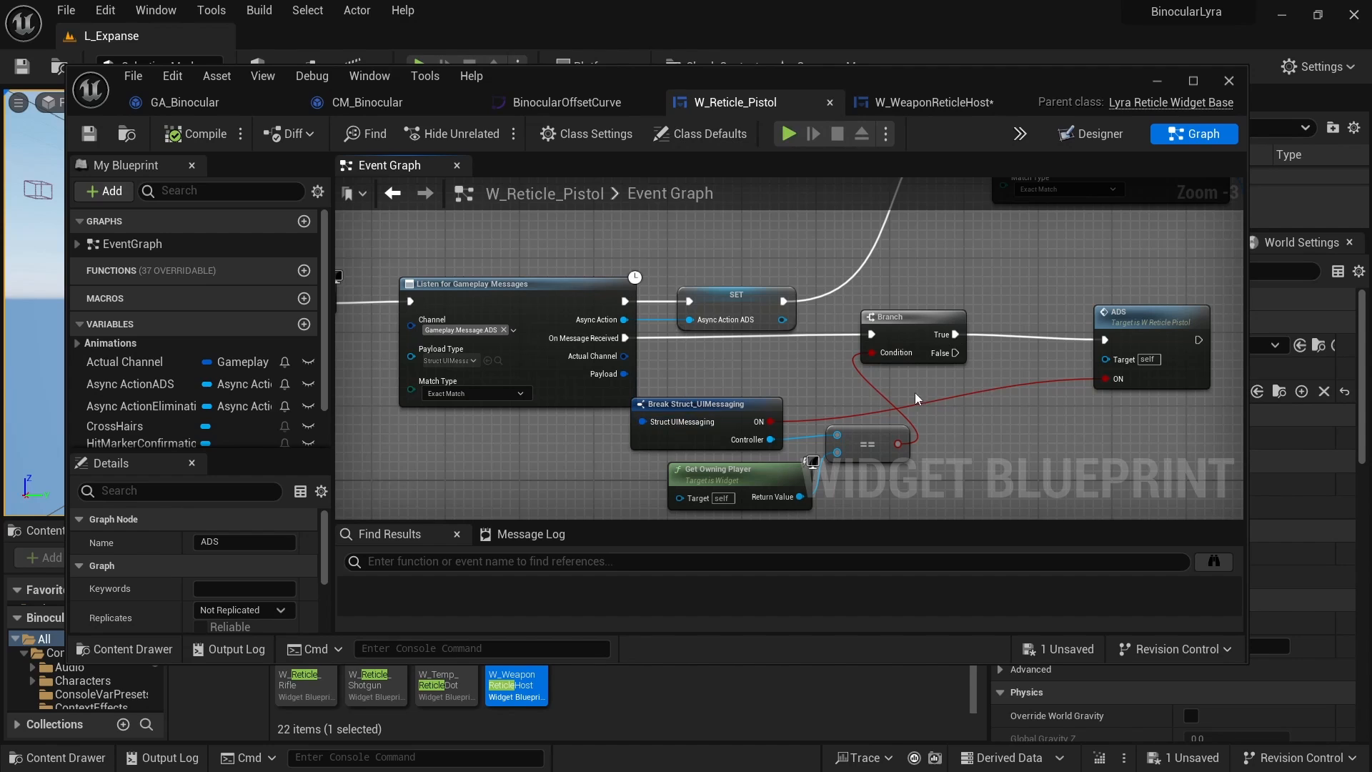
right_drag(917, 399, 867, 378)
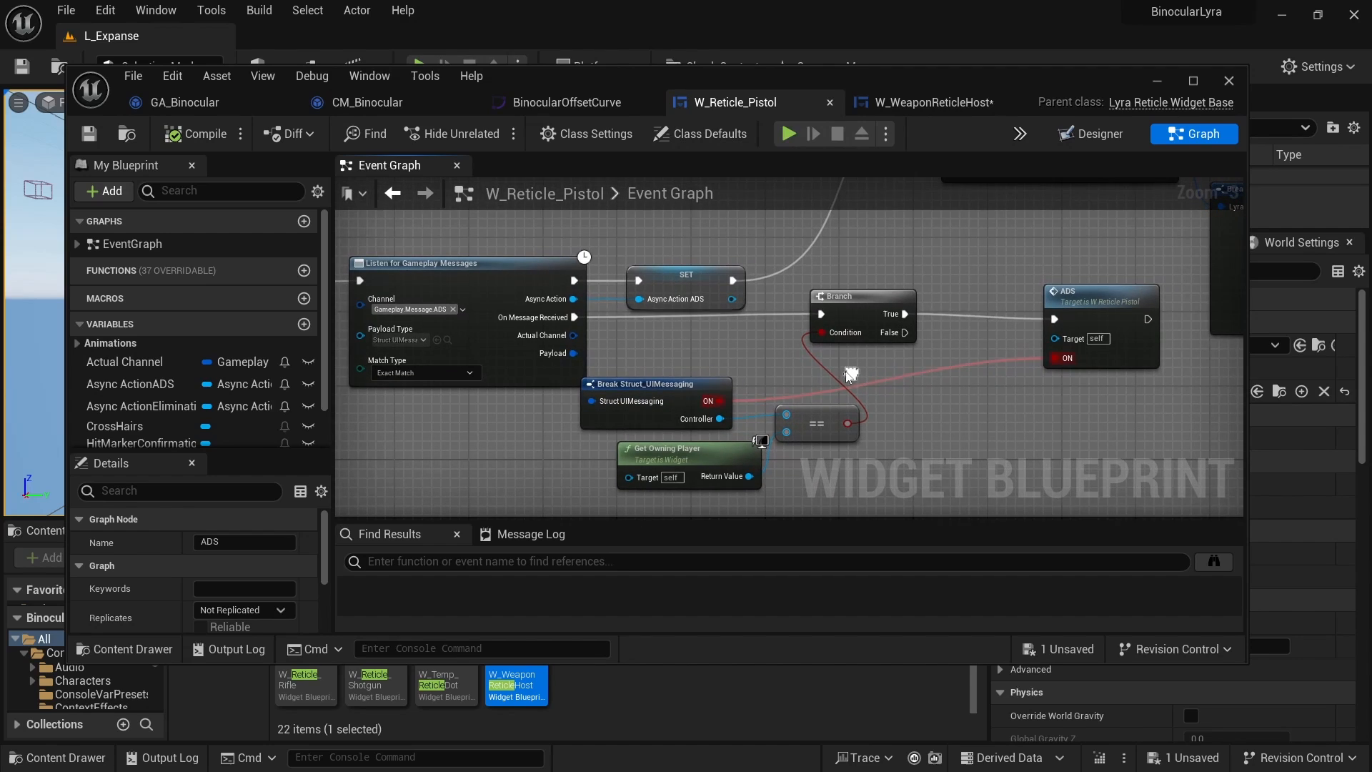
click(463, 273)
shift+drag(643, 365, 858, 488)
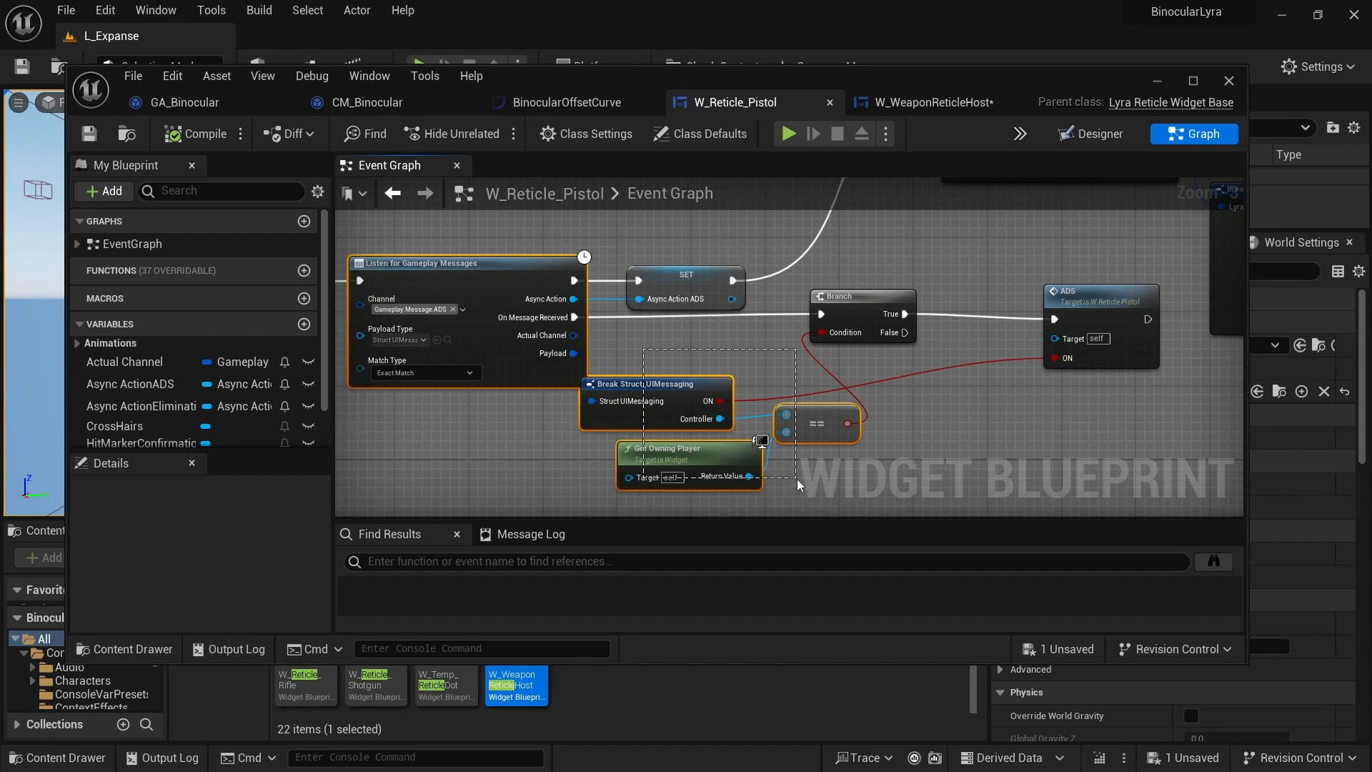
shift+click(872, 300)
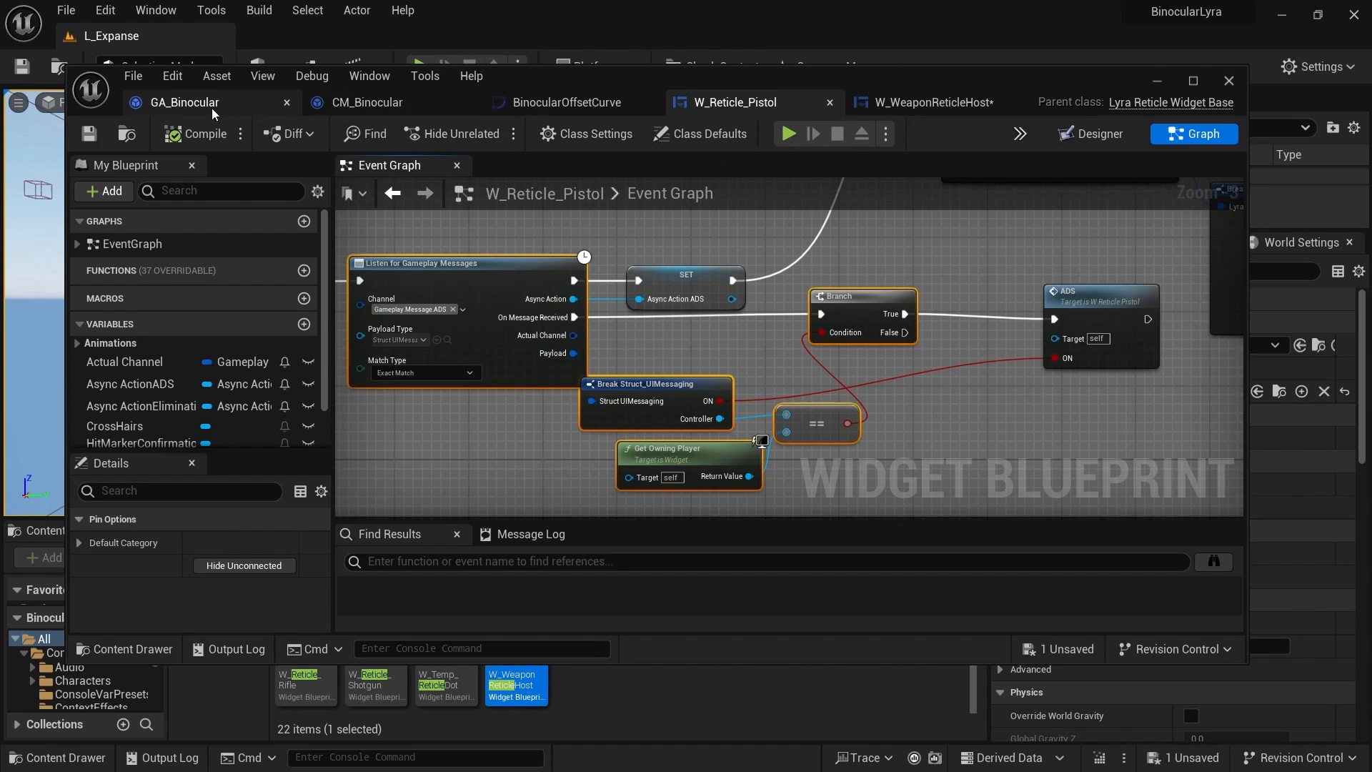
- Paste the copied listener nodes beside Event Construct in W_WeaponReticleHost and connect Event Construct to Listen for Gameplay Messages
click(929, 104)
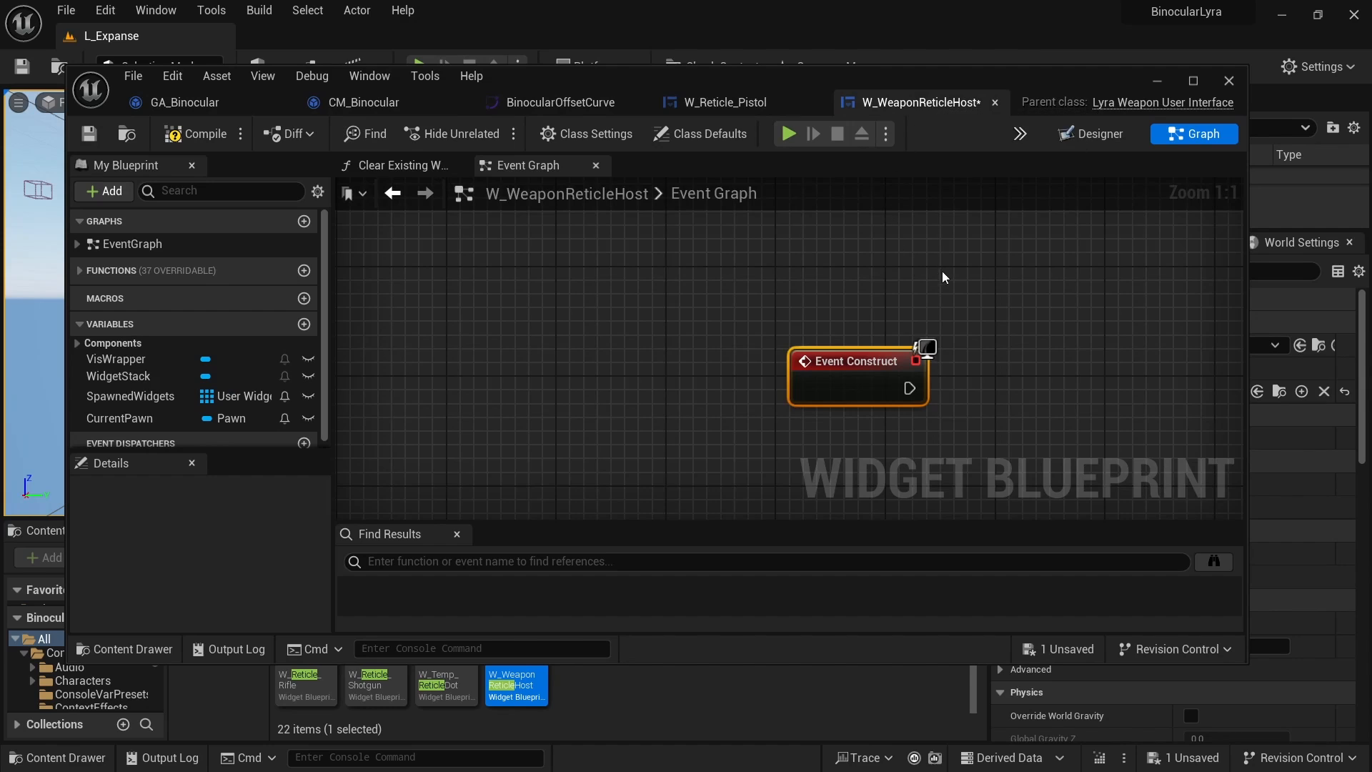
right_drag(942, 272, 500, 243)
scroll(626, 354, down, 3)
scroll(634, 355, up, 1)
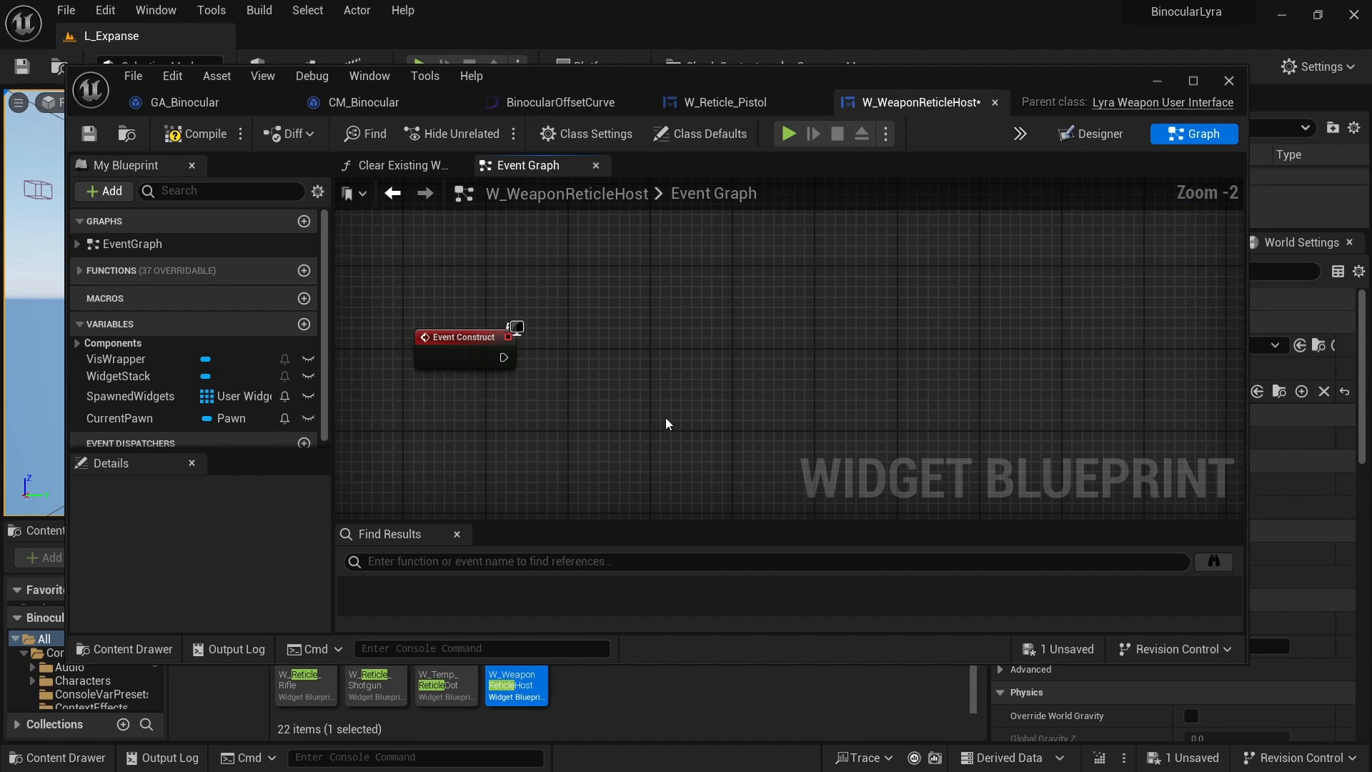
key(ctrl+v)
drag(551, 315, 756, 336)
drag(441, 299, 510, 299)
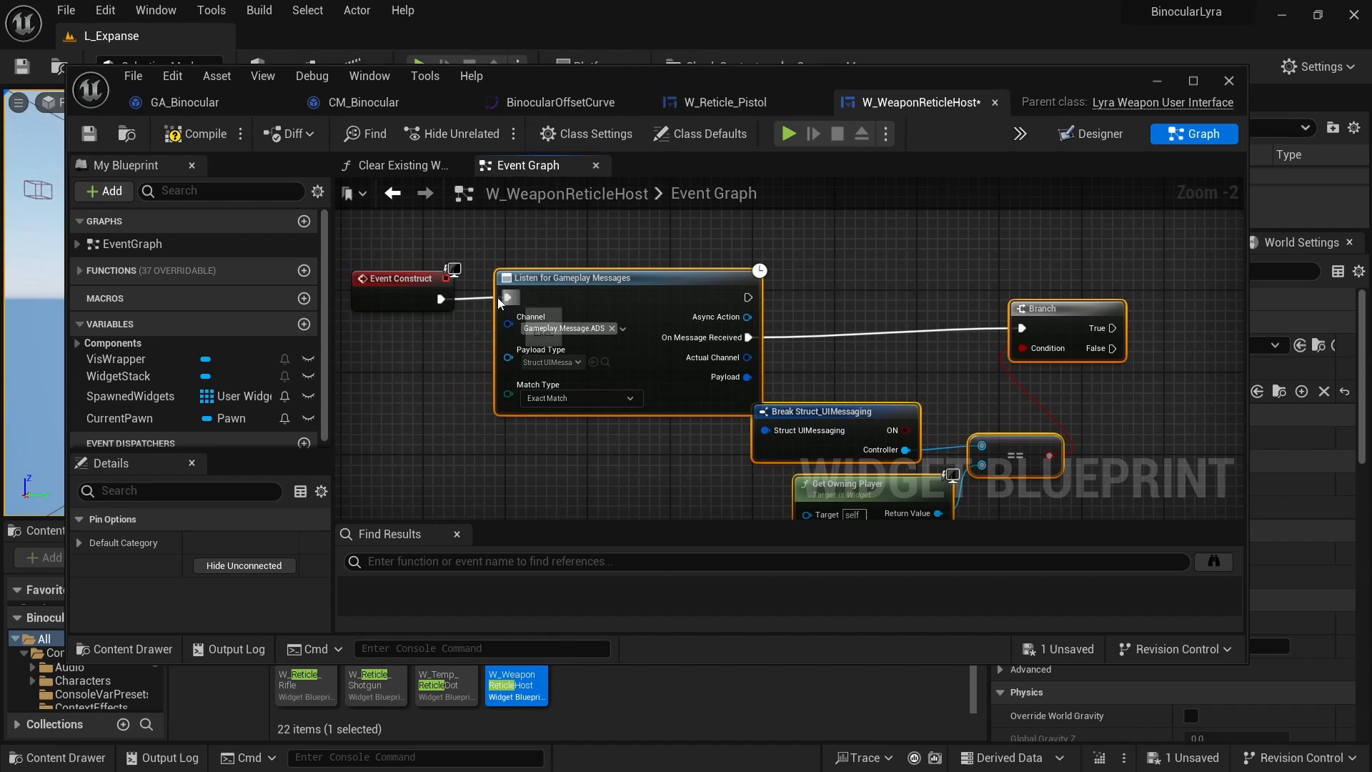
- Set the Listen for Gameplay Messages node's Channel to Gameplay.Message.UsingBinoculars and save W_WeaponReticleHost
click(589, 244)
click(622, 328)
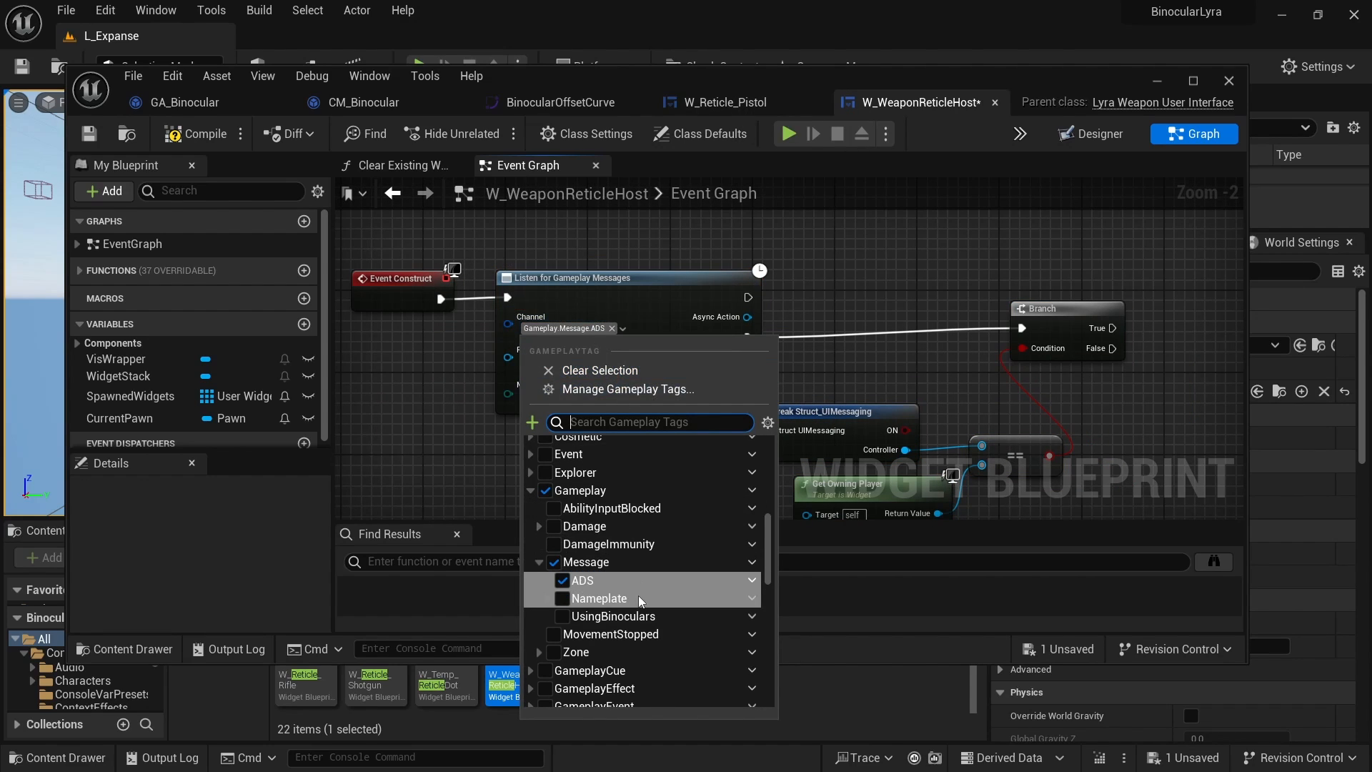
click(563, 617)
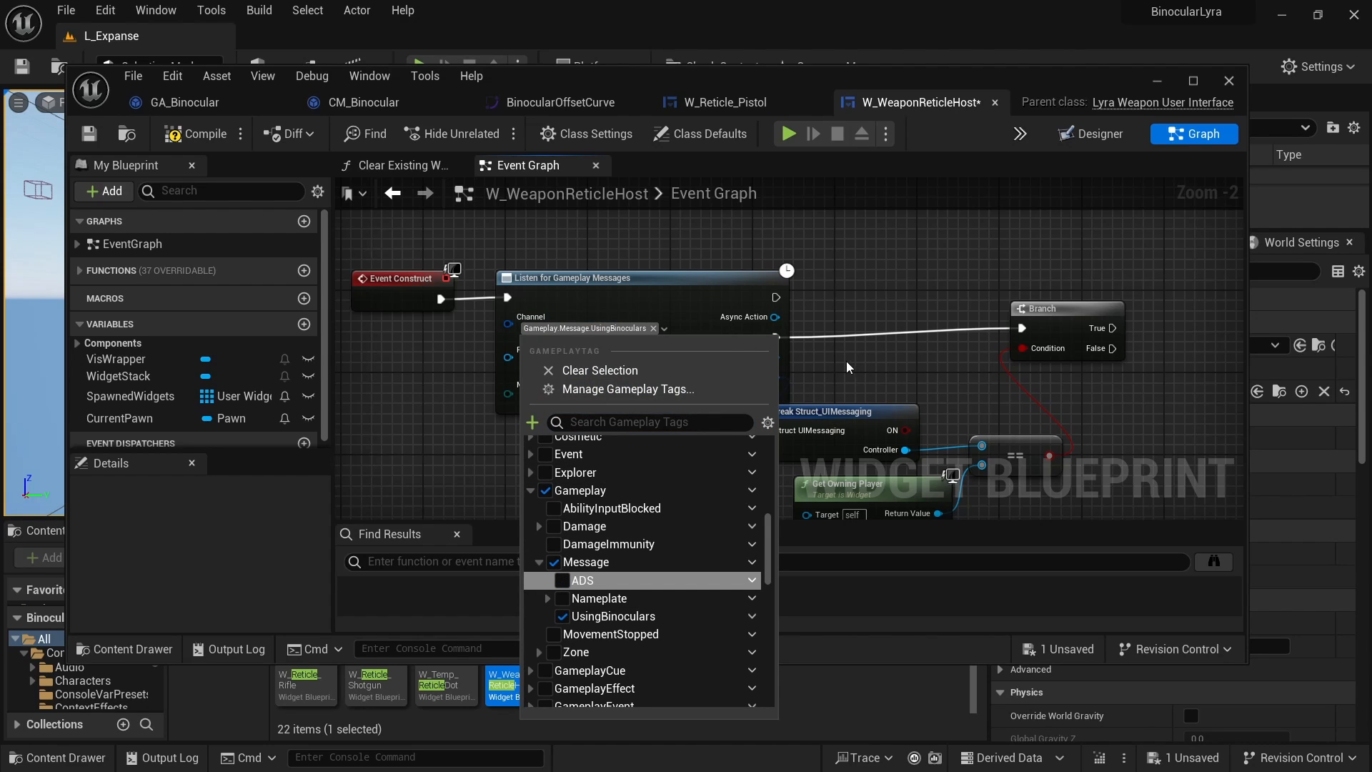
click(798, 306)
key(ctrl+s)
right_drag(839, 374, 808, 345)
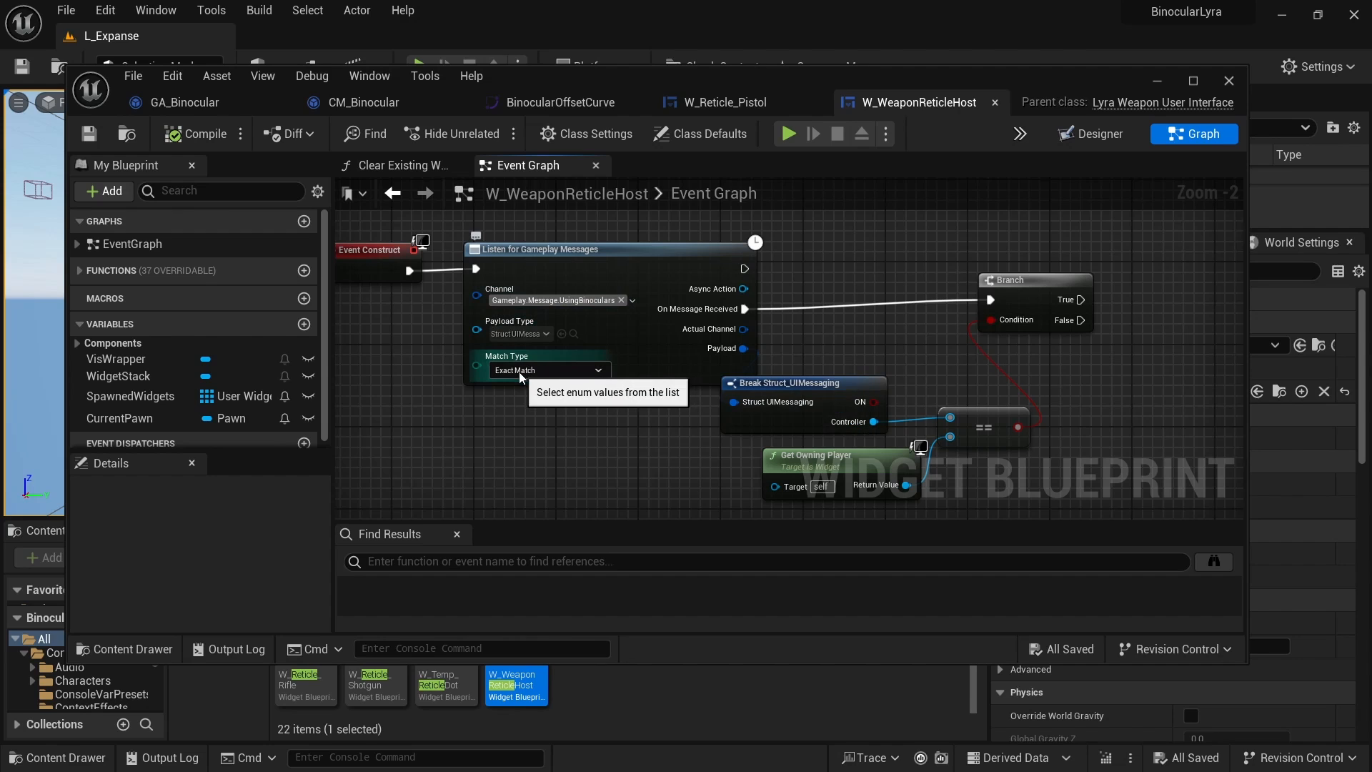
- Move the Break Struct_UIMessaging, equality and Get Owning Player nodes lower and align the Branch node with On Message Received
right_drag(921, 351, 634, 304)
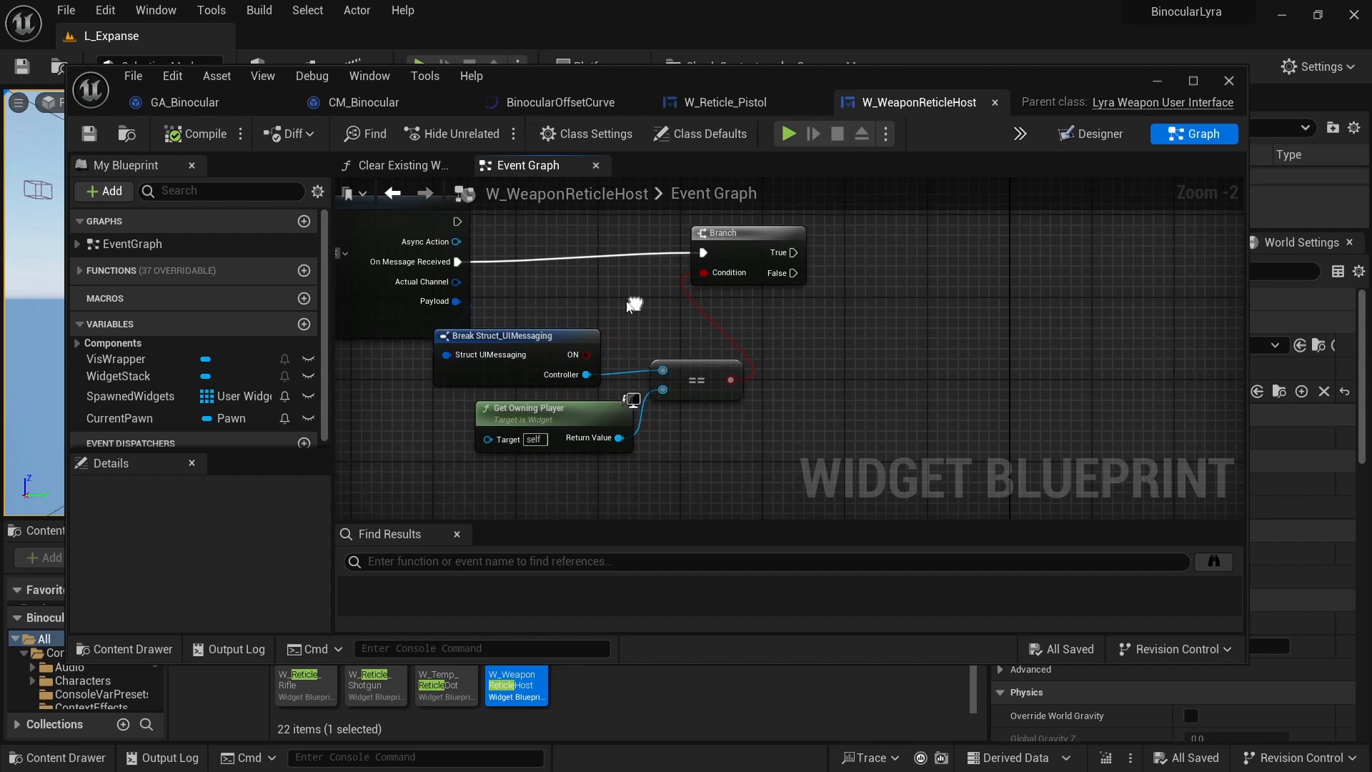
drag(557, 297, 691, 440)
drag(582, 345, 581, 375)
drag(747, 237, 756, 248)
click(538, 442)
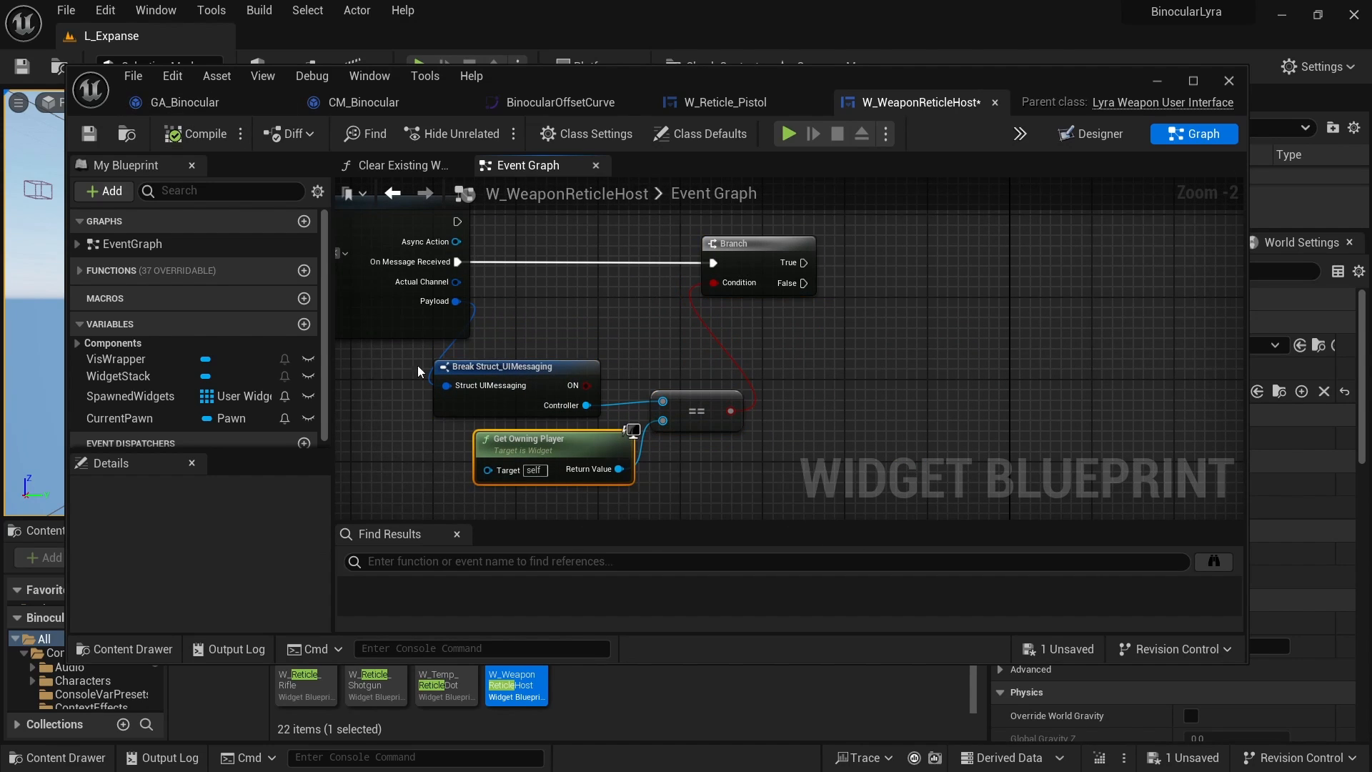
- Find the UpdateVisibility custom event through its Update Visibility call and copy the health-check, VisWrapper and Set Visibility nodes after it
scroll(836, 361, down, 2)
right_drag(836, 361, 29, 636)
right_drag(1208, 501, 677, 661)
right_drag(630, 293, 568, 279)
scroll(697, 311, up, 1)
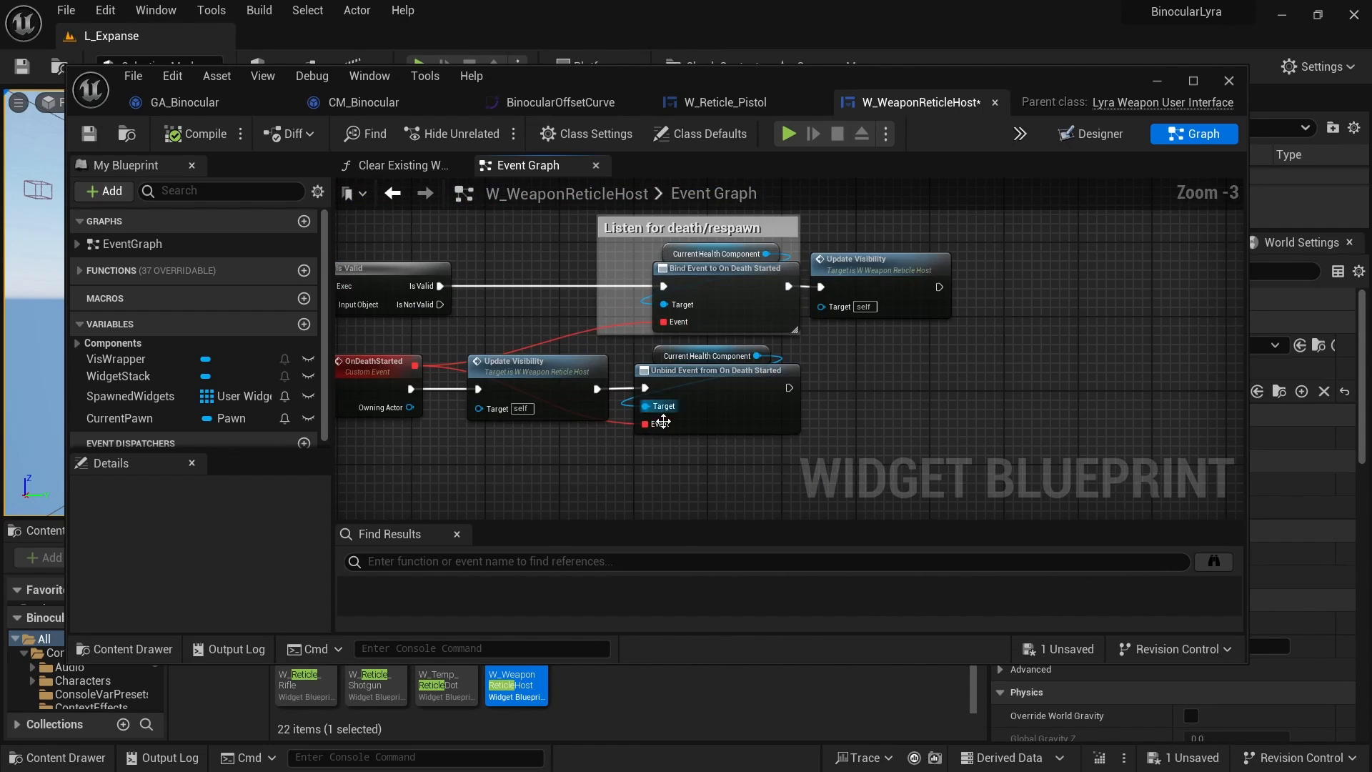
click(922, 272)
double_click(923, 271)
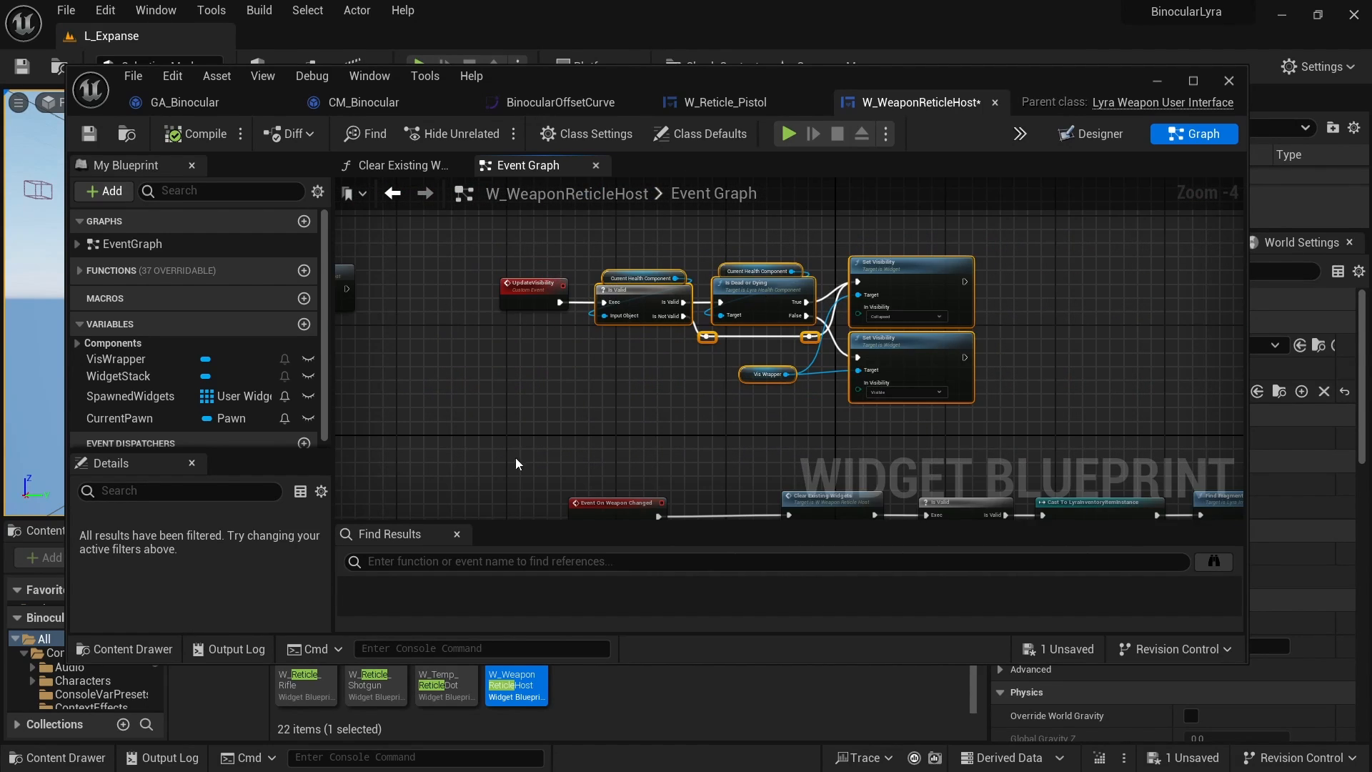
- Paste the copied Is Valid, Is Dead or Dying, VisWrapper and Set Visibility nodes beyond the message listener's Branch
right_drag(545, 501, 722, 191)
right_drag(985, 304, 695, 334)
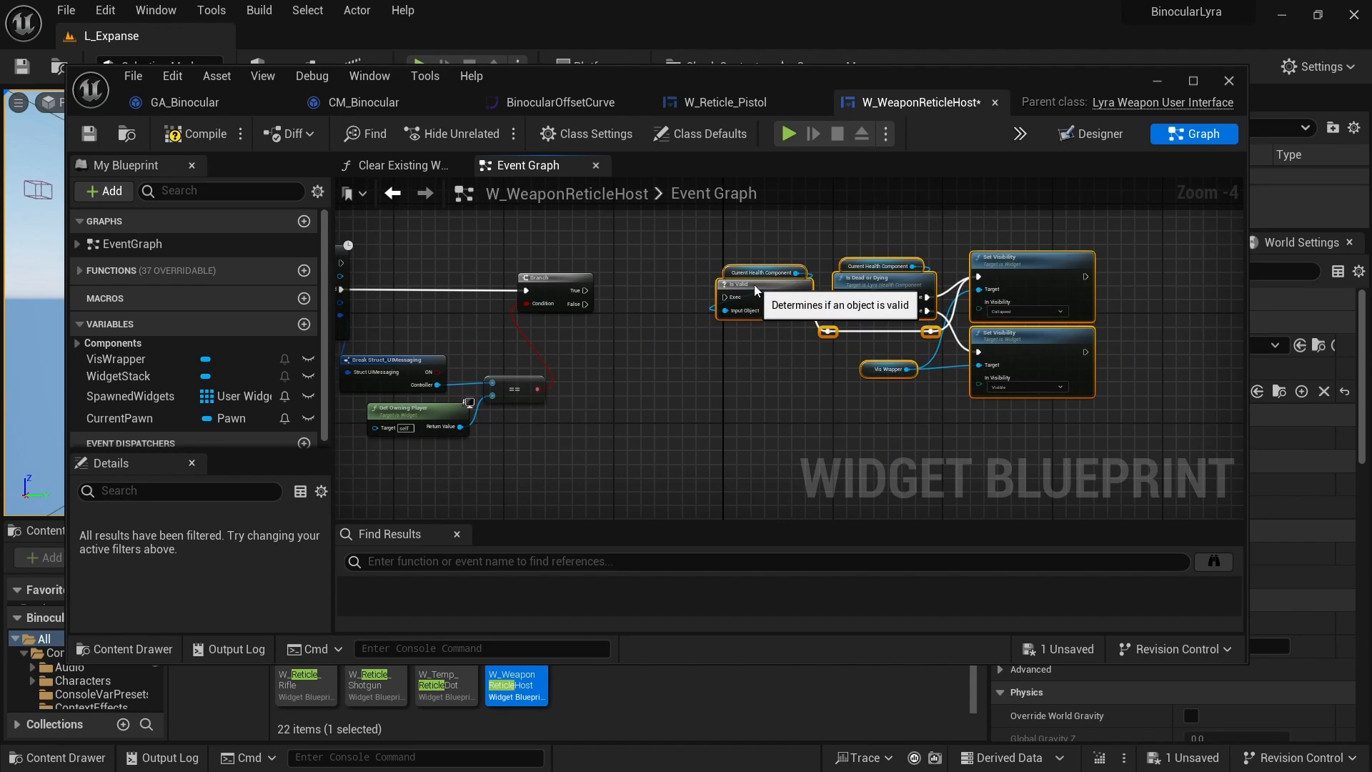
scroll(549, 279, up, 1)
right_drag(700, 392, 644, 382)
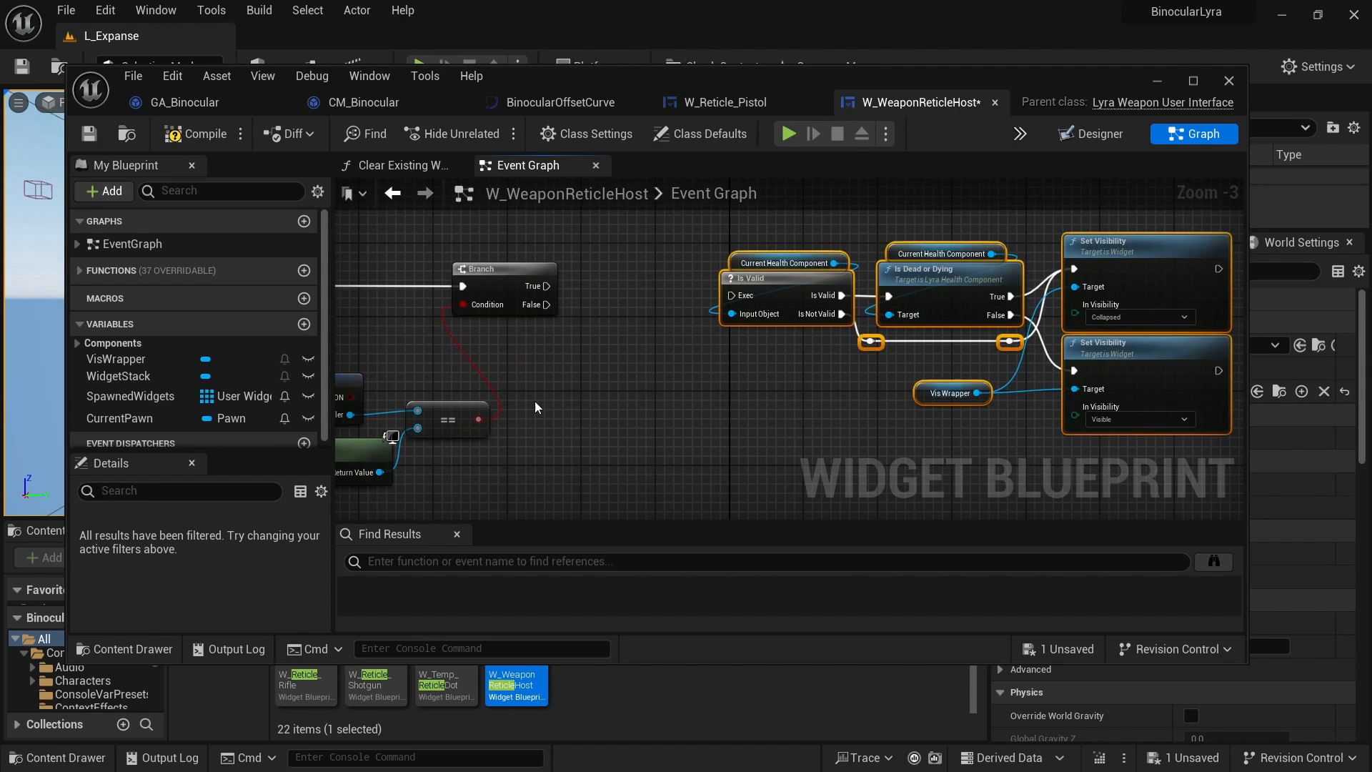
right_drag(505, 412, 631, 411)
right_drag(804, 417, 730, 411)
scroll(664, 381, down, 1)
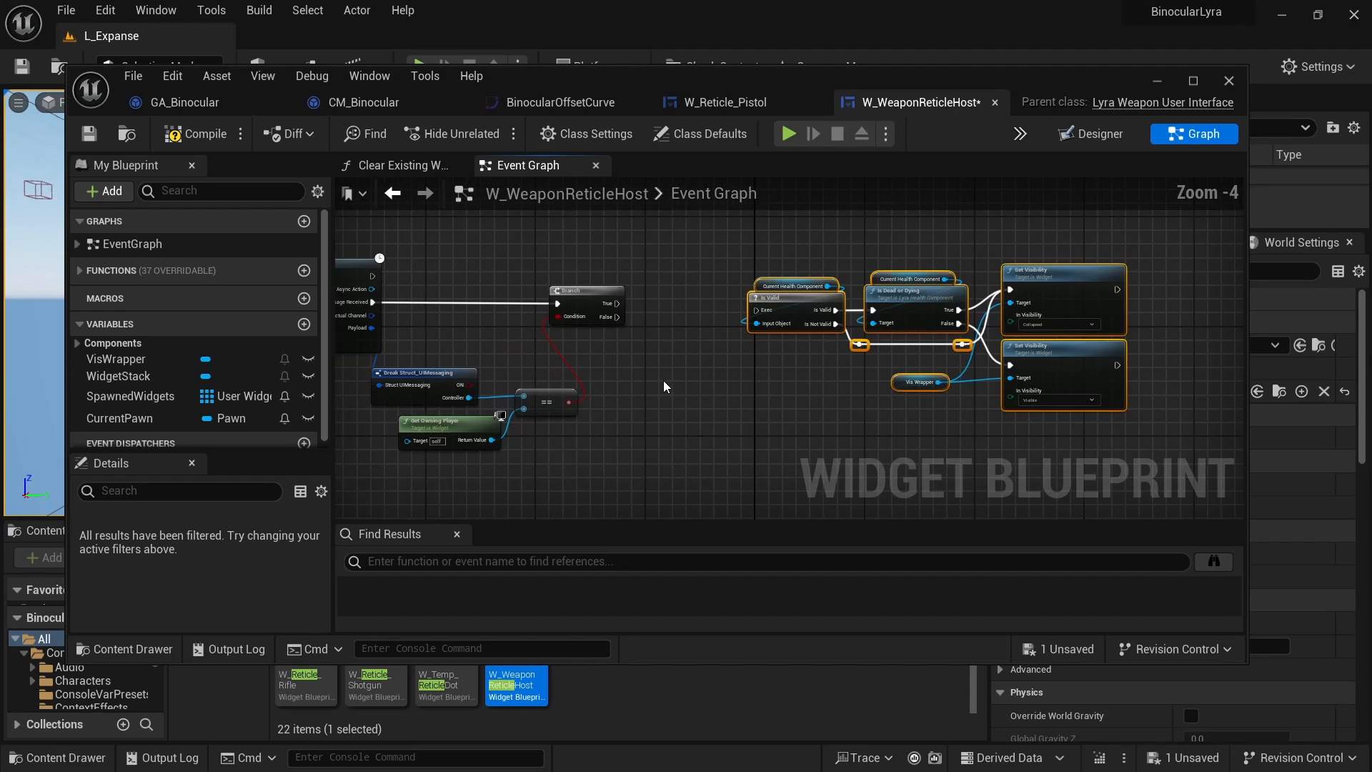
right_drag(443, 335, 580, 363)
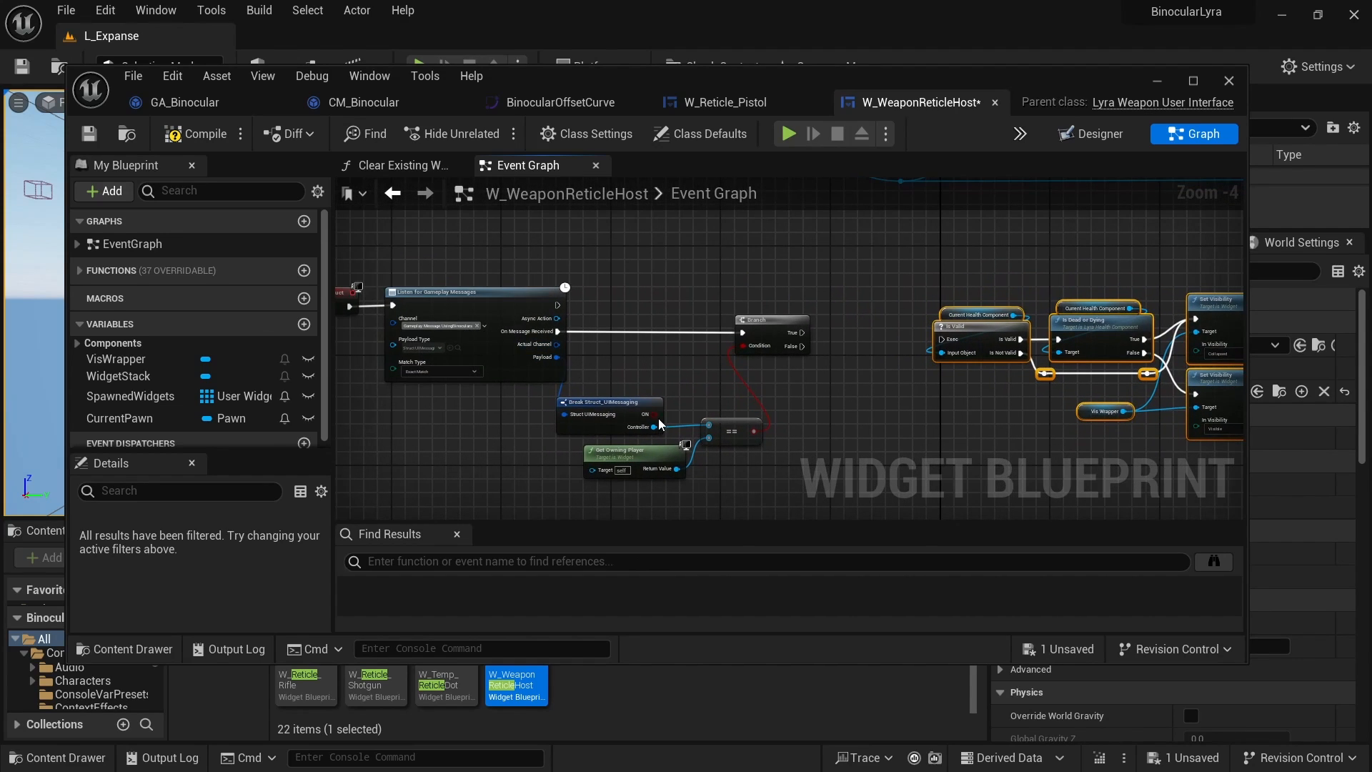
drag(653, 415, 915, 426)
click(770, 393)
right_drag(823, 389, 661, 378)
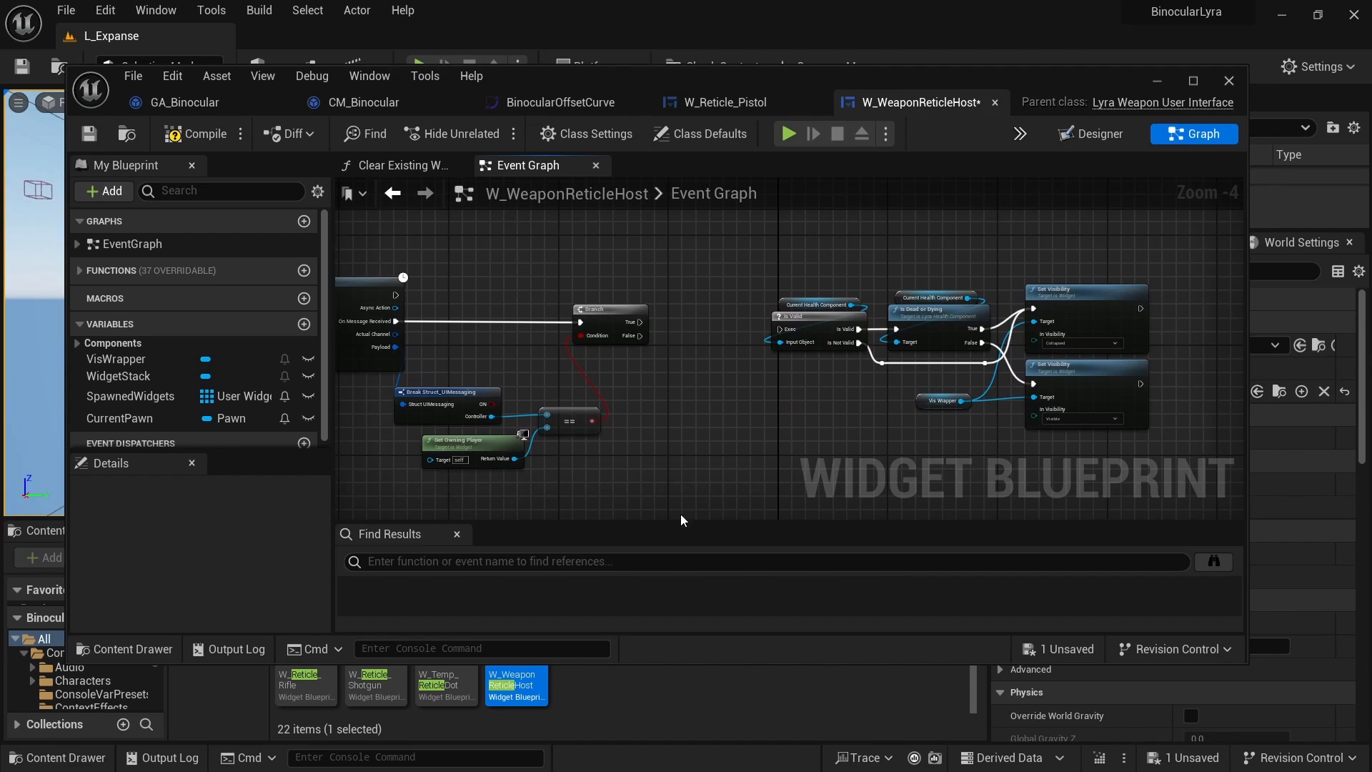
- Enlarge the blueprint window and add a second Branch after the first one's True output, with Break Struct_UIMessaging's ON as its condition
scroll(607, 373, up, 1)
drag(648, 663, 648, 760)
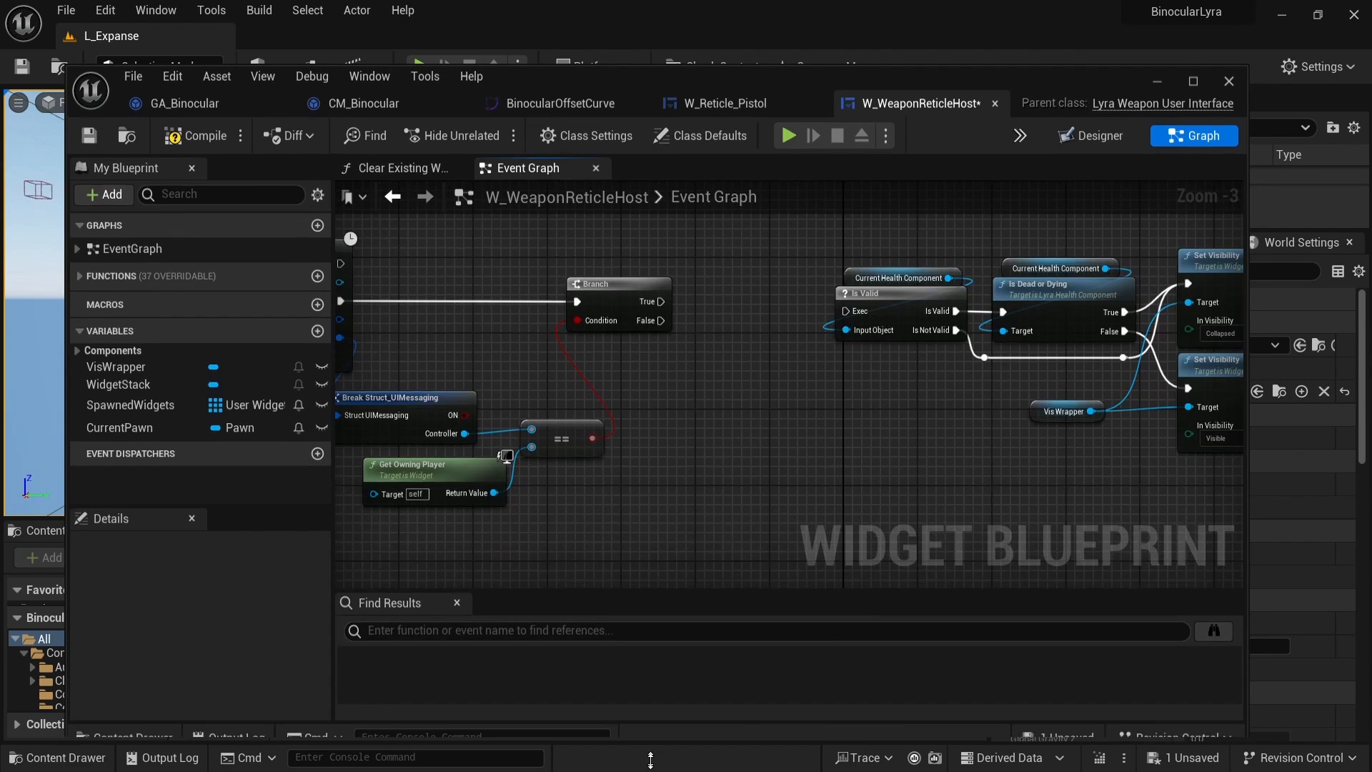
scroll(744, 414, down, 1)
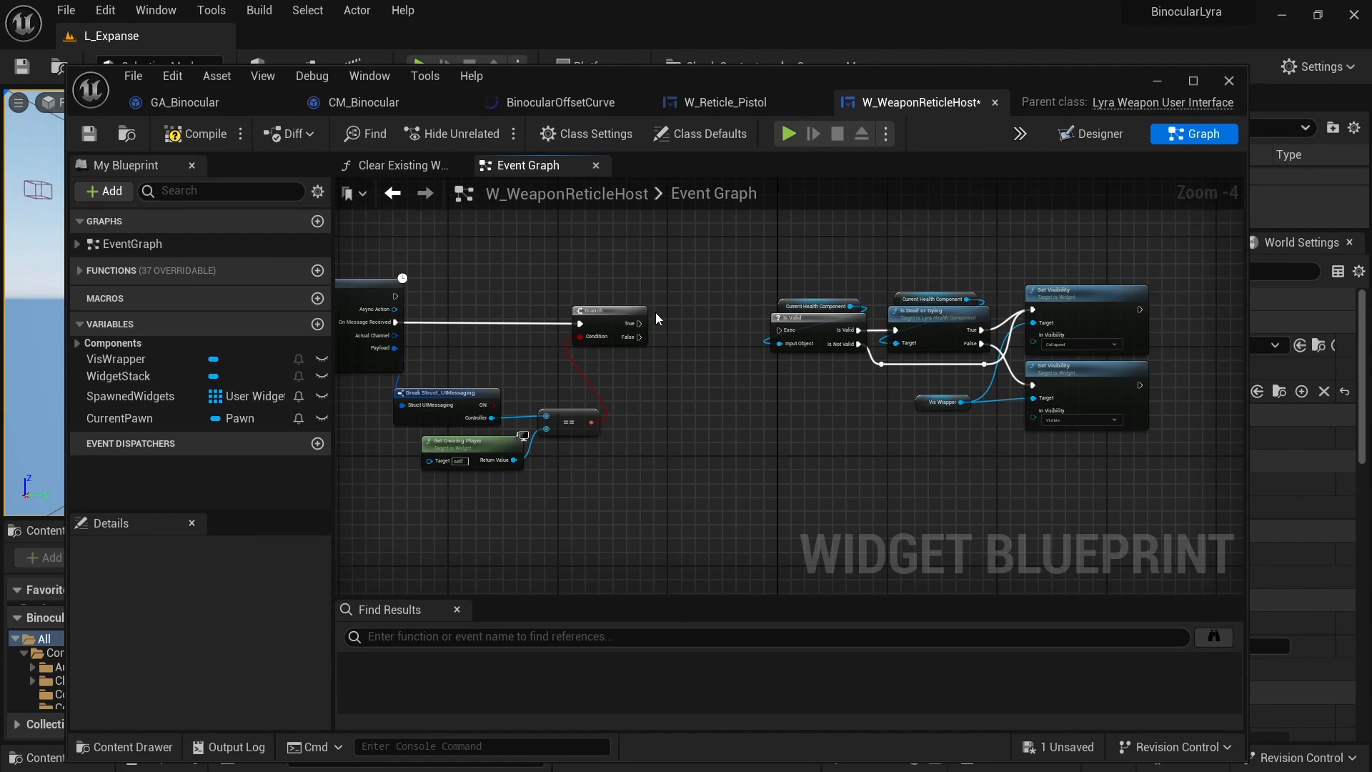
drag(618, 312, 619, 316)
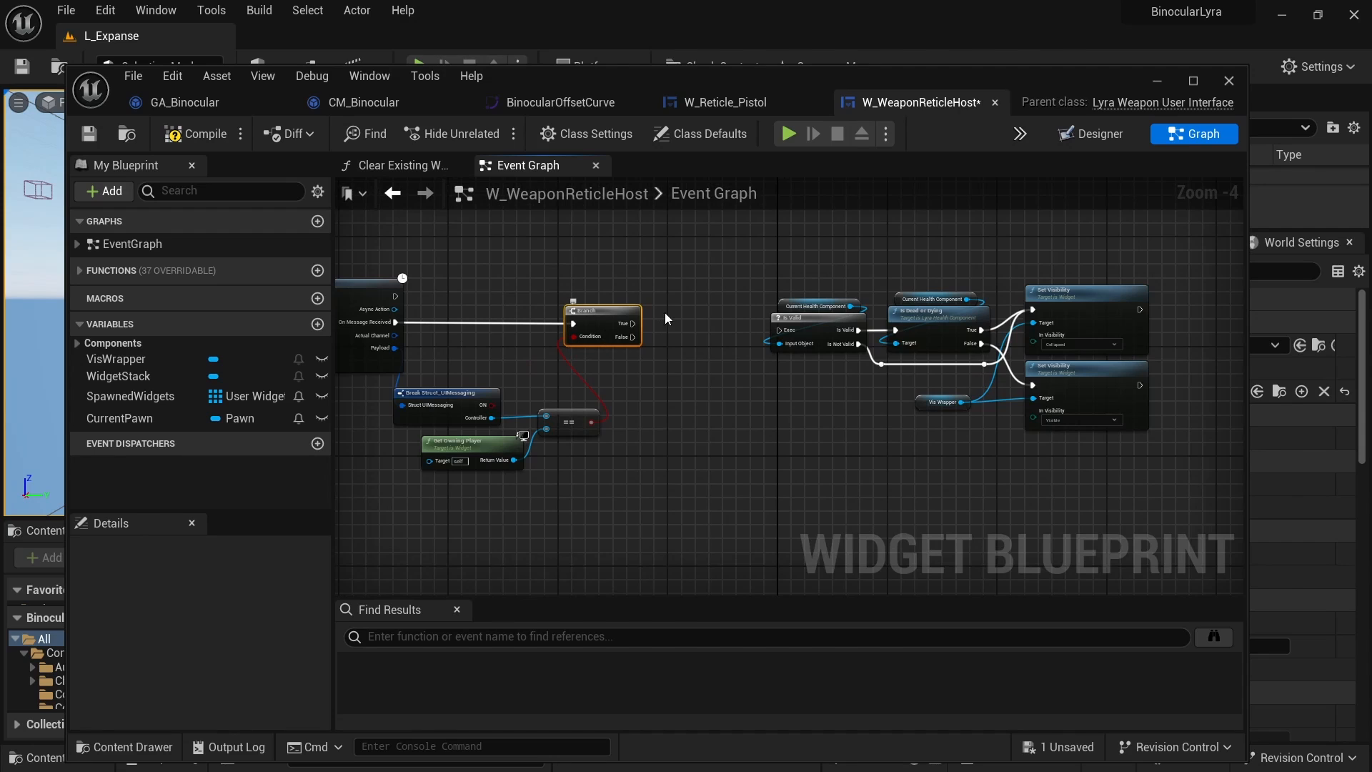
right_drag(665, 319, 726, 346)
drag(652, 449, 731, 352)
text(branch)
key(Return)
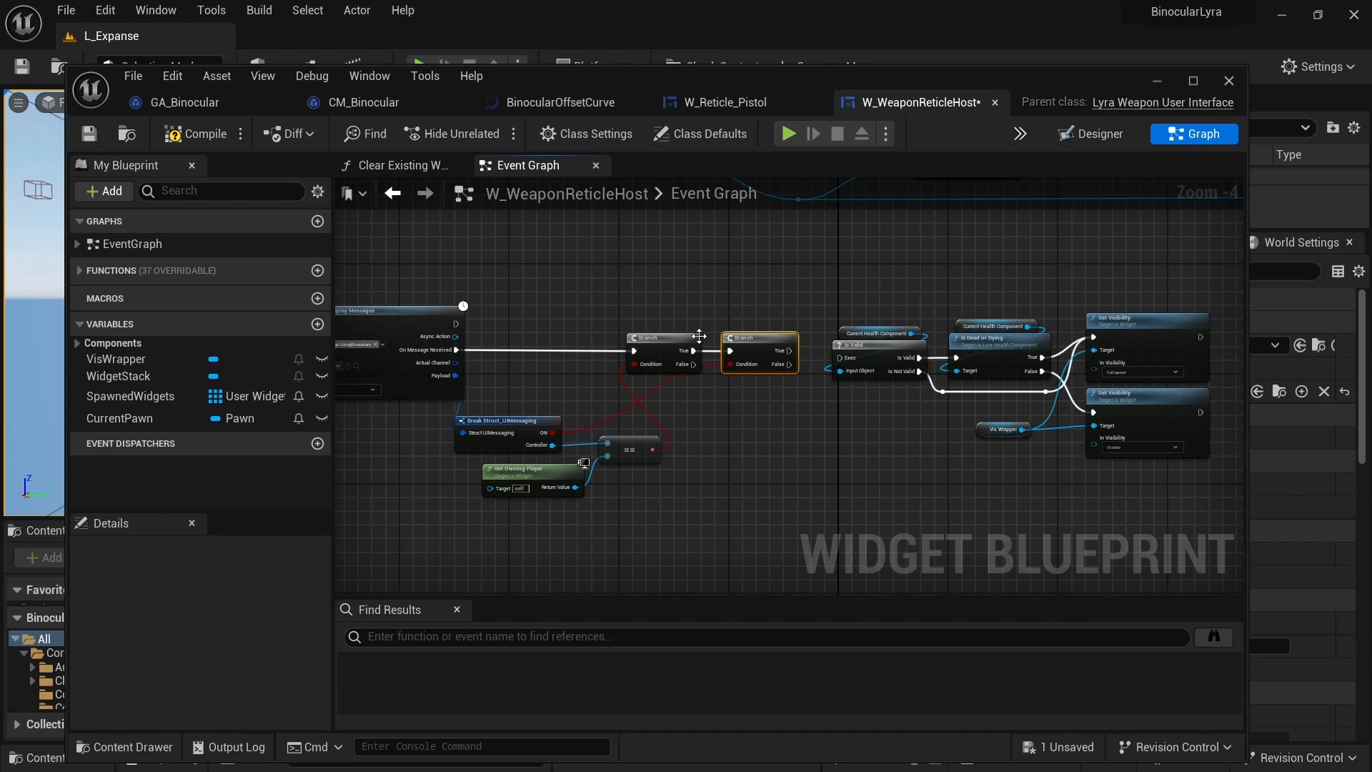
- Move the pasted visibility nodes below the Branches and connect the second Branch's True output to the Collapsed Set Visibility node
right_drag(699, 336, 424, 309)
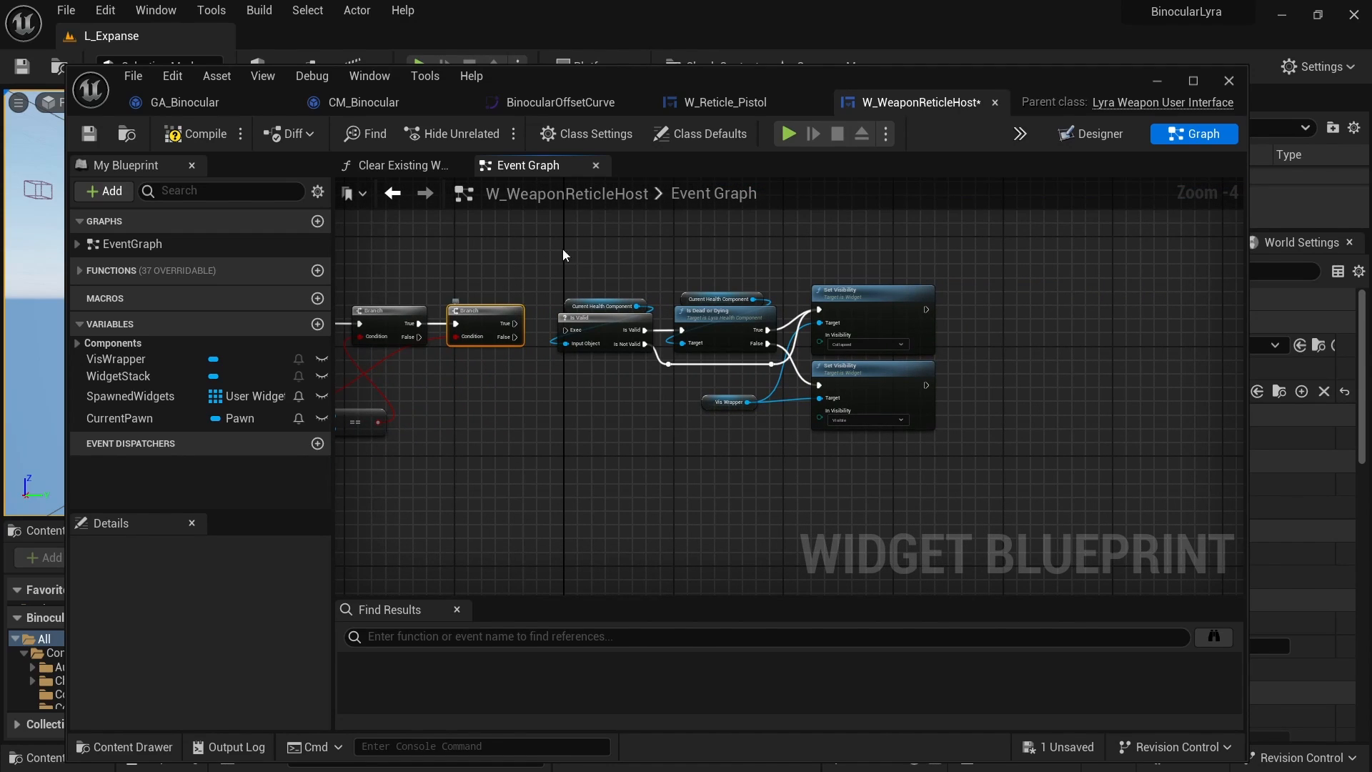
drag(578, 268, 884, 428)
drag(707, 318, 678, 406)
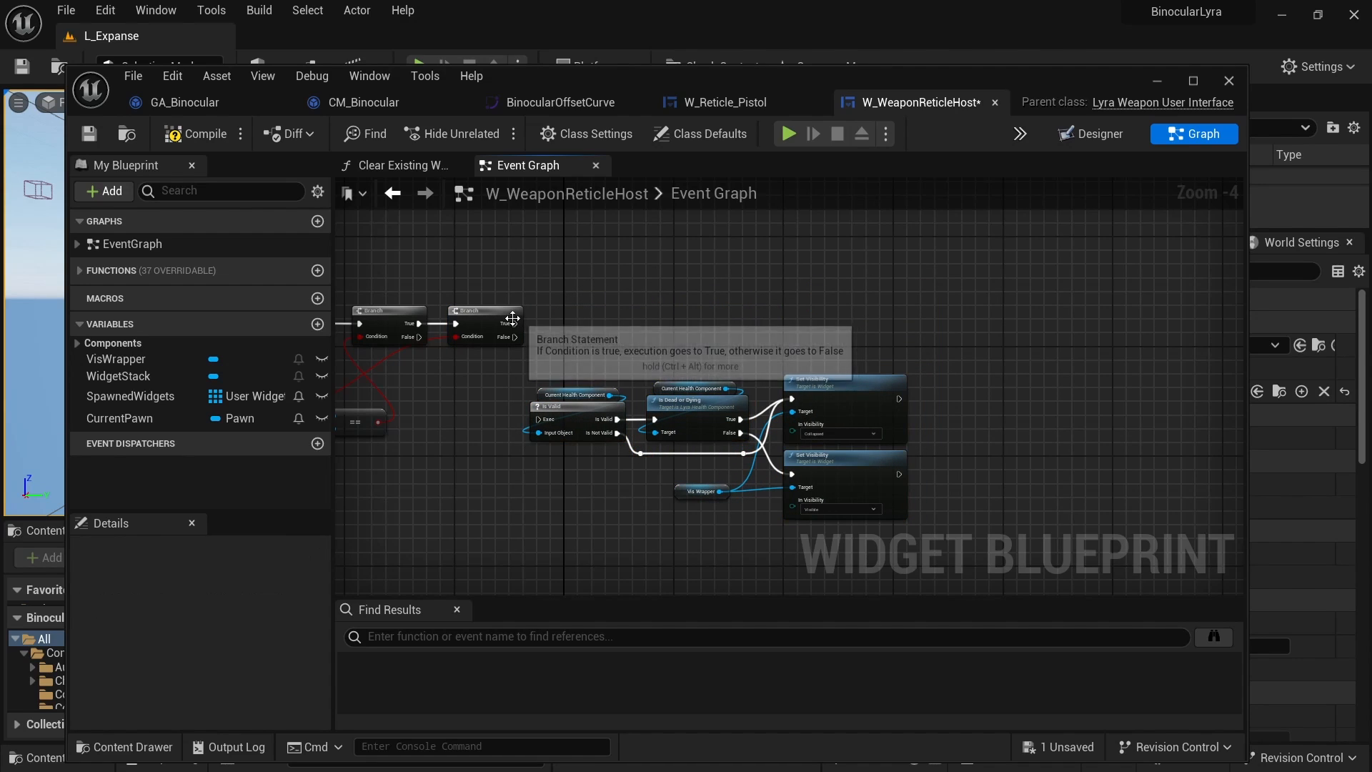
drag(520, 322, 796, 404)
key(ctrl+z)
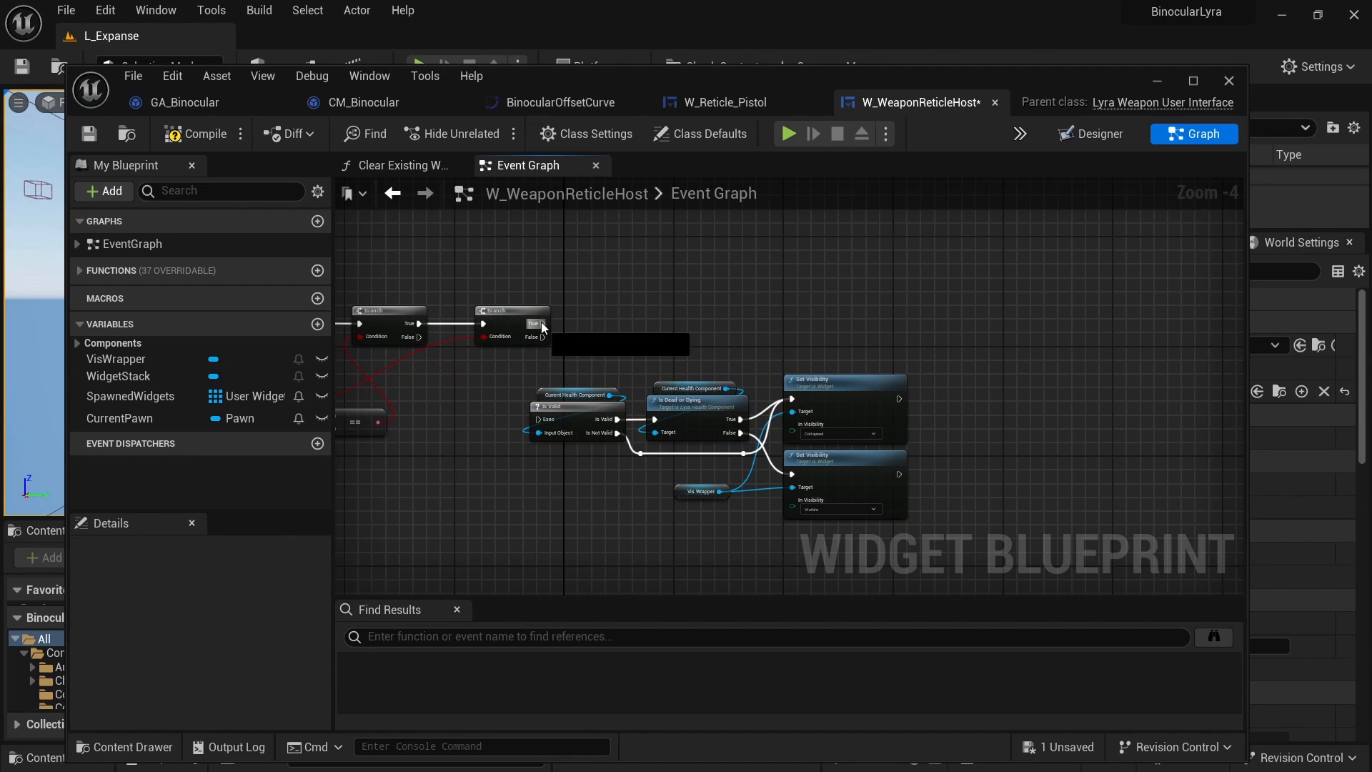
drag(542, 324, 844, 309)
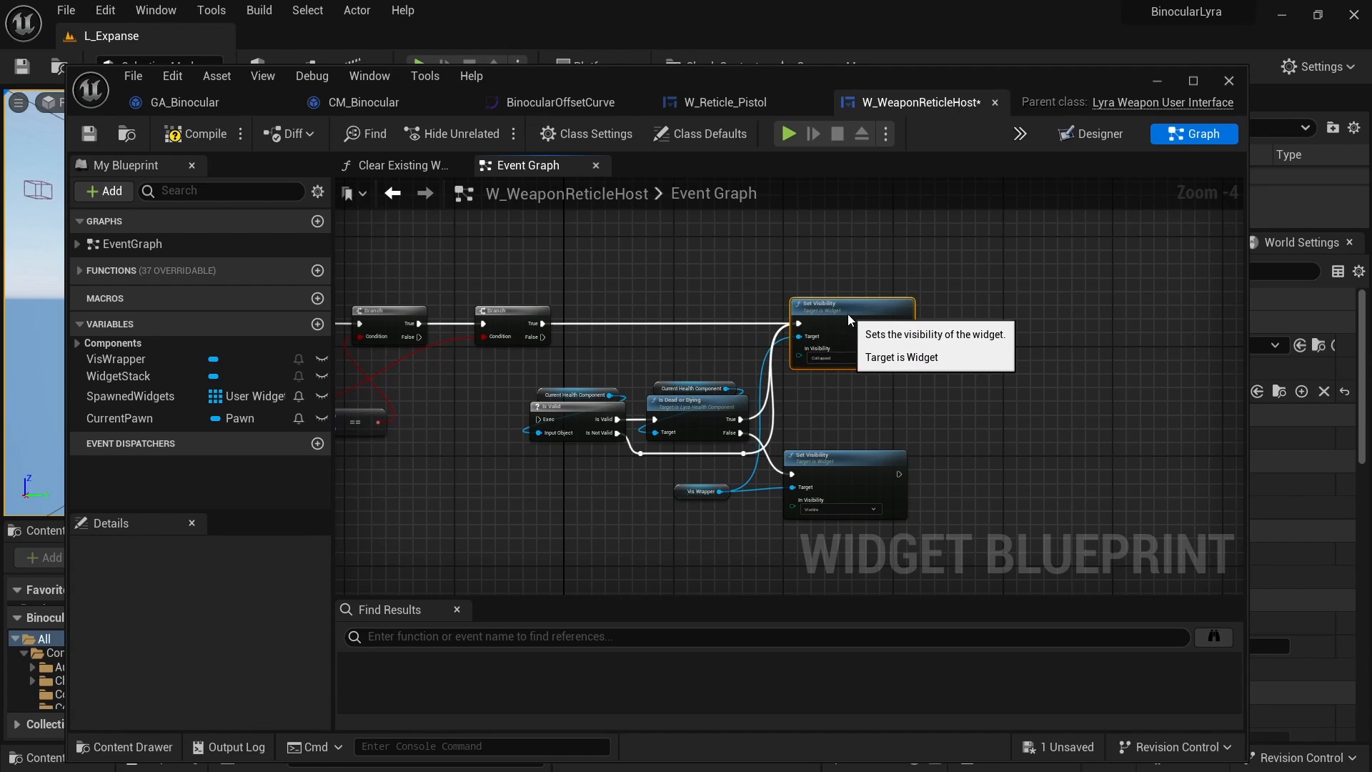
- Connect the second Branch's False output to Is Valid's Exec input, then compile and save W_WeaponReticleHost
right_drag(559, 363, 537, 311)
mouse_move(521, 285)
mouse_down()
mouse_move(533, 300)
mouse_move(519, 368)
mouse_move(731, 417)
mouse_up()
click(504, 337)
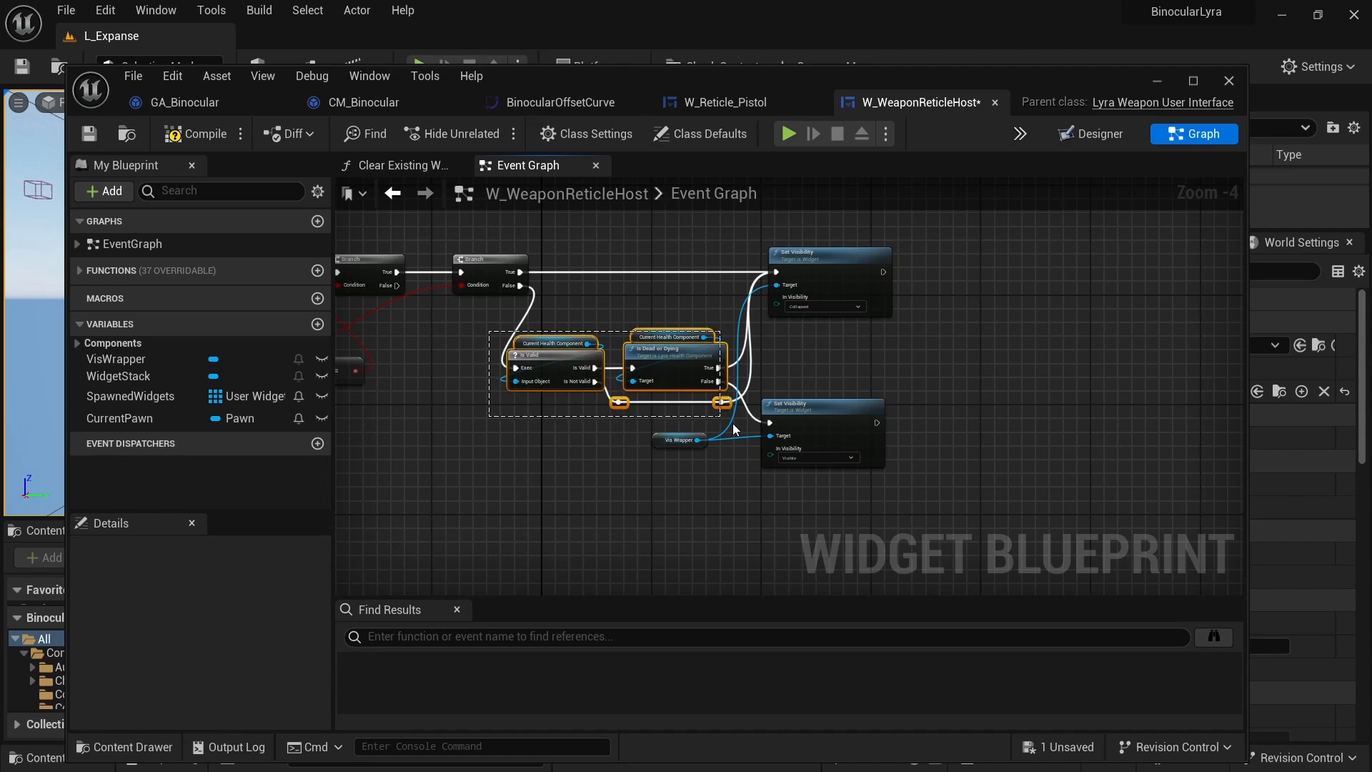
click(692, 310)
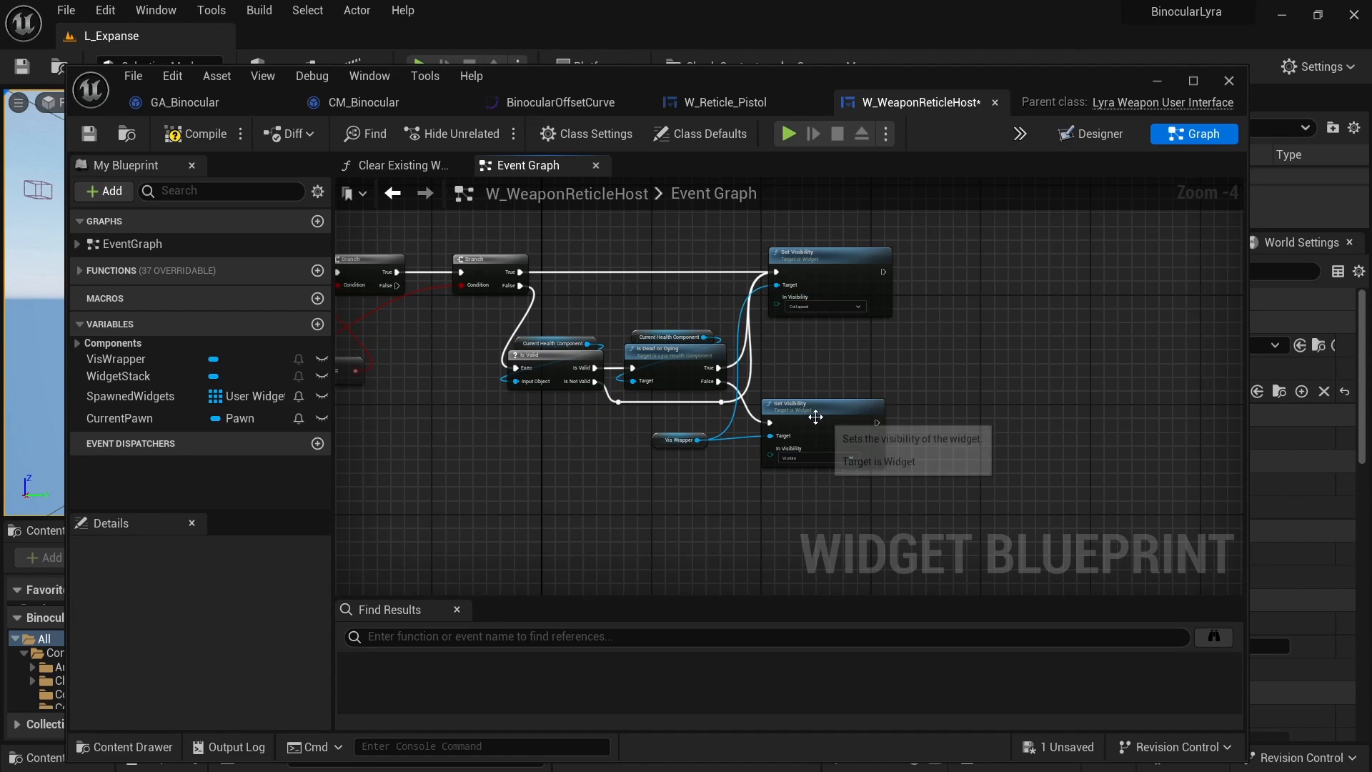
drag(811, 407, 818, 393)
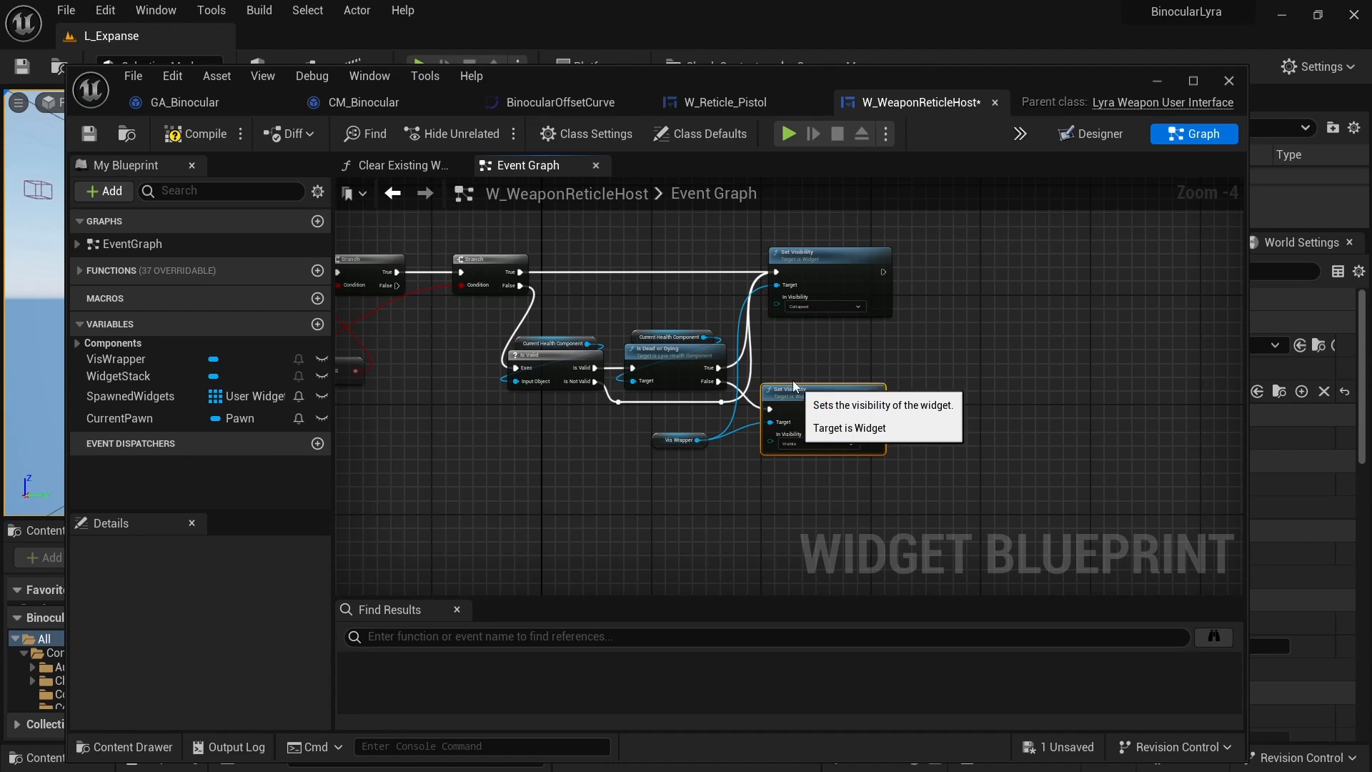
drag(795, 391, 788, 391)
click(197, 134)
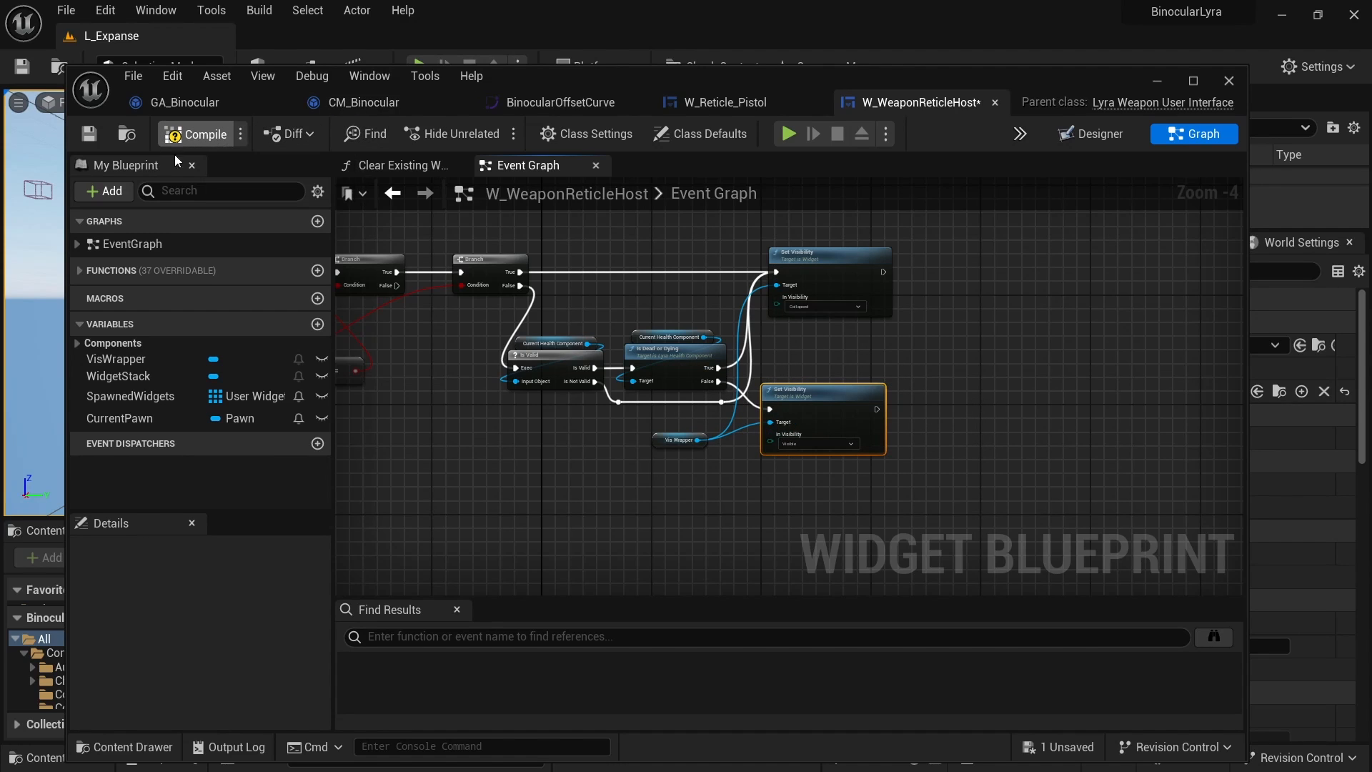
click(89, 133)
- Review the binocular message listener graph in W_WeaponReticleHost and the blending and view settings in CM_Binocular
right_drag(496, 404, 683, 436)
scroll(814, 403, up, 1)
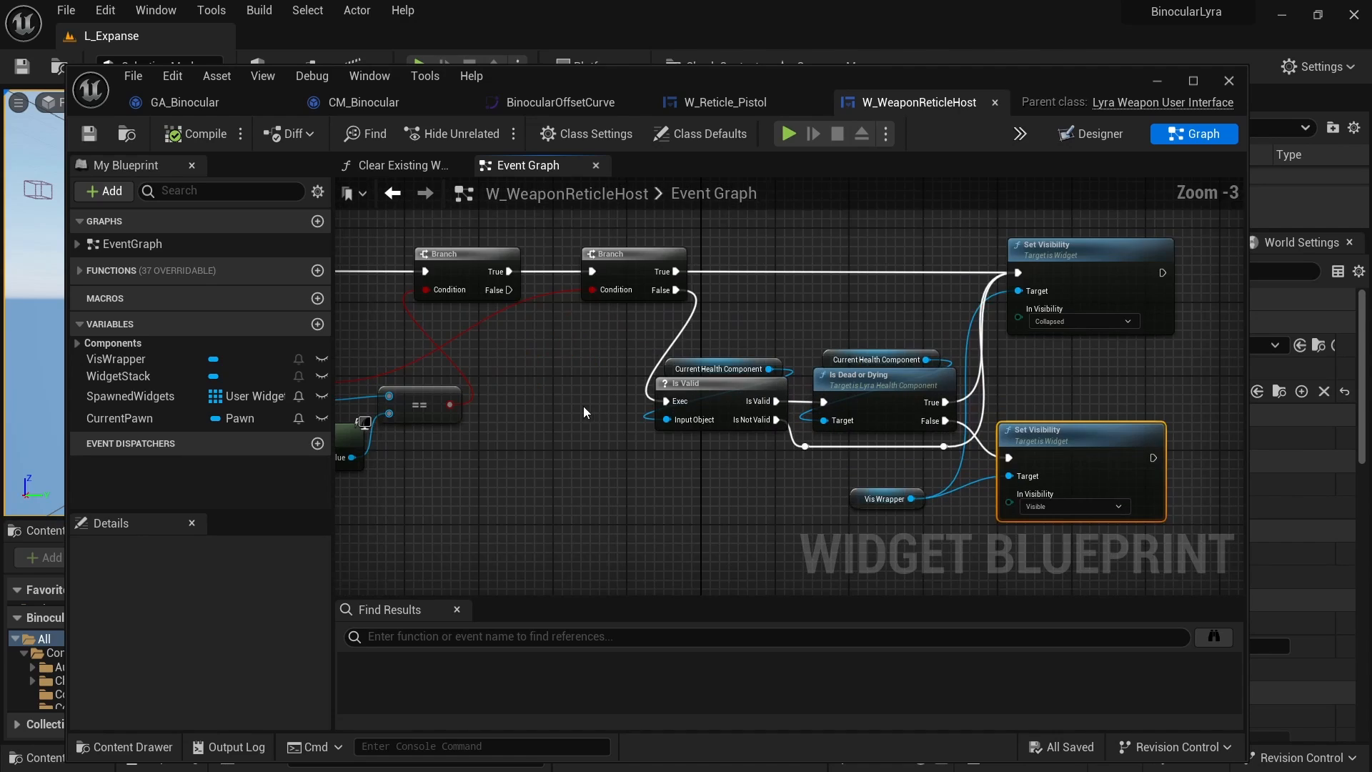
right_drag(586, 413, 1054, 453)
right_drag(579, 465, 720, 492)
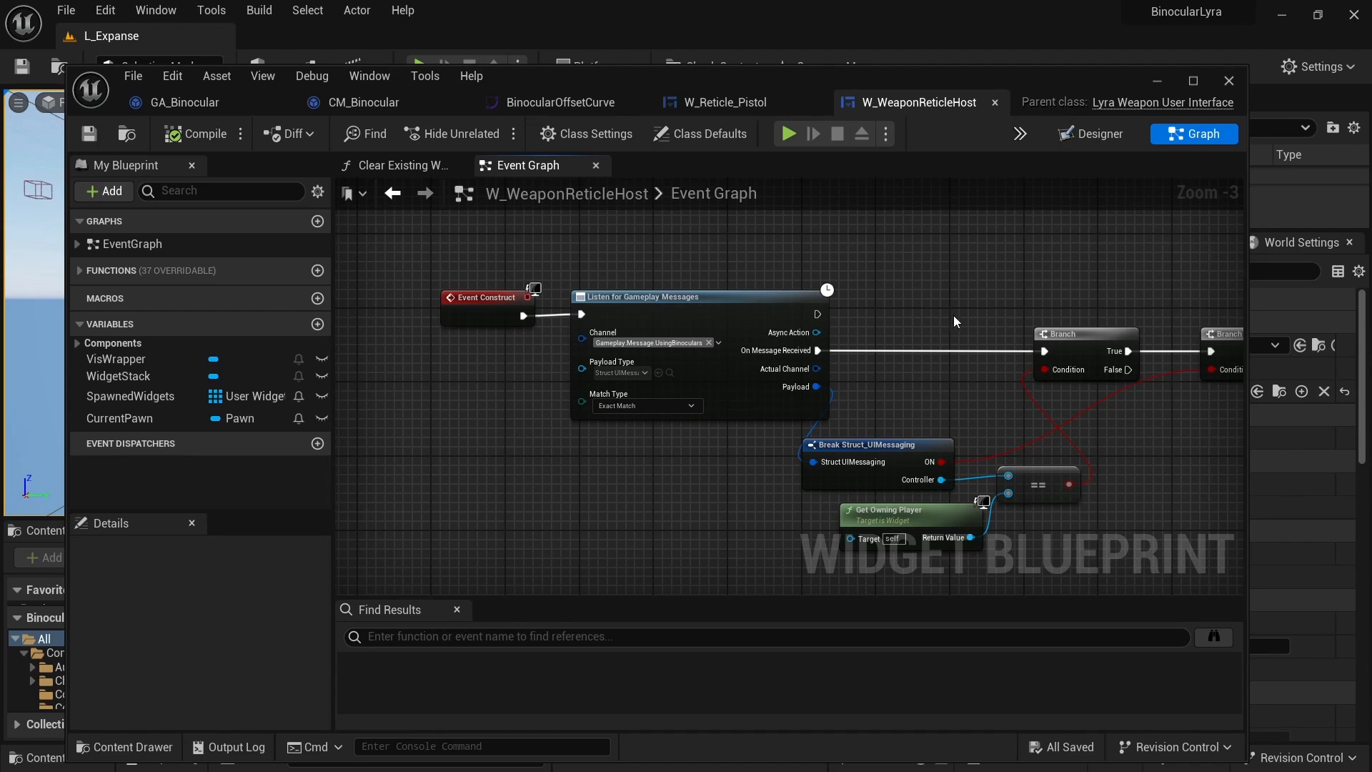
right_drag(997, 396, 766, 351)
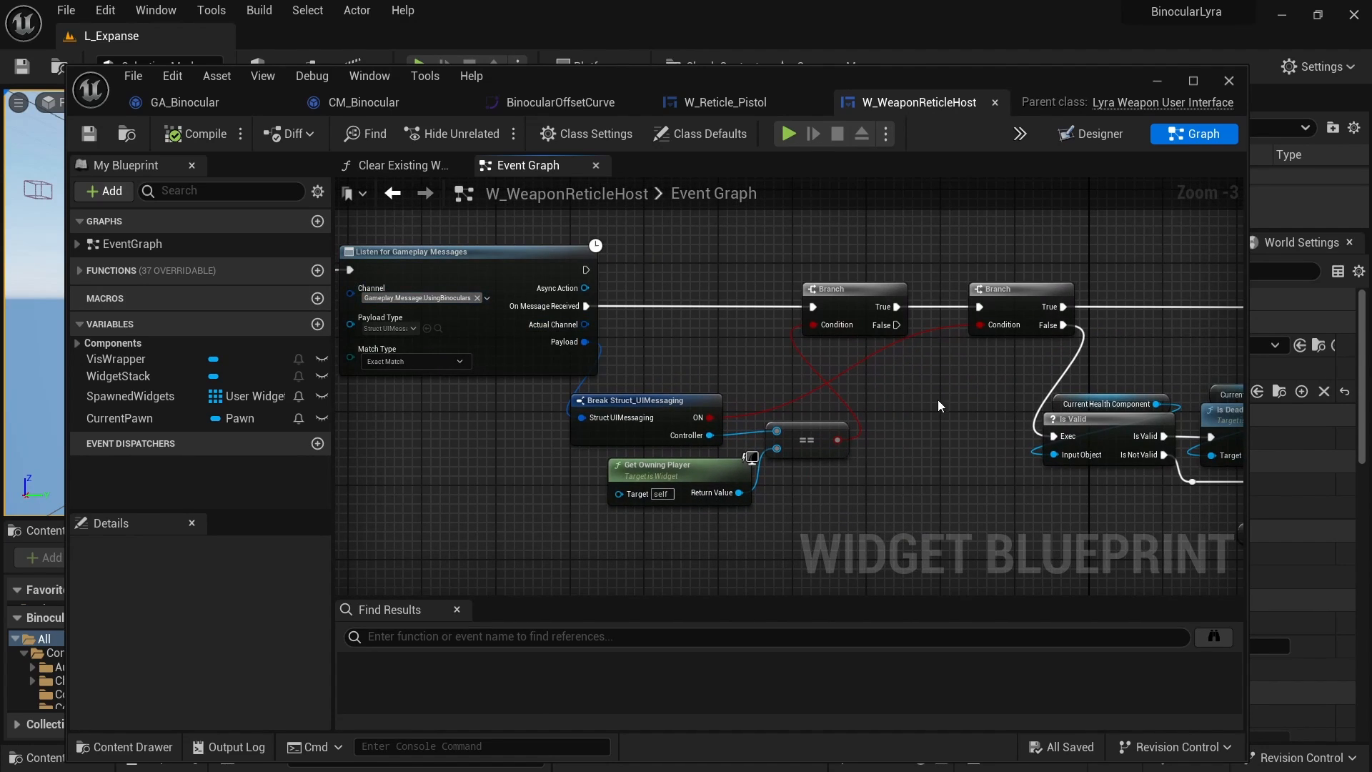
right_drag(958, 396, 882, 389)
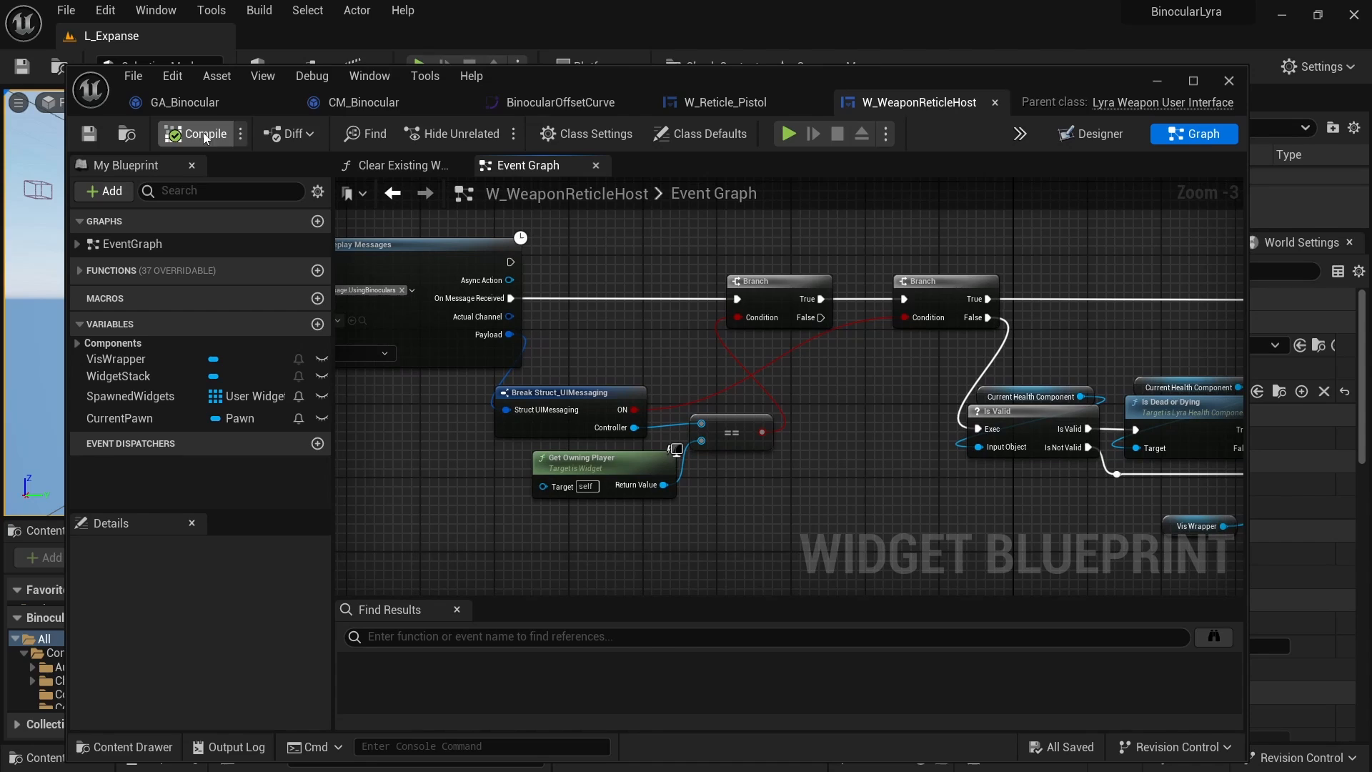
click(387, 110)
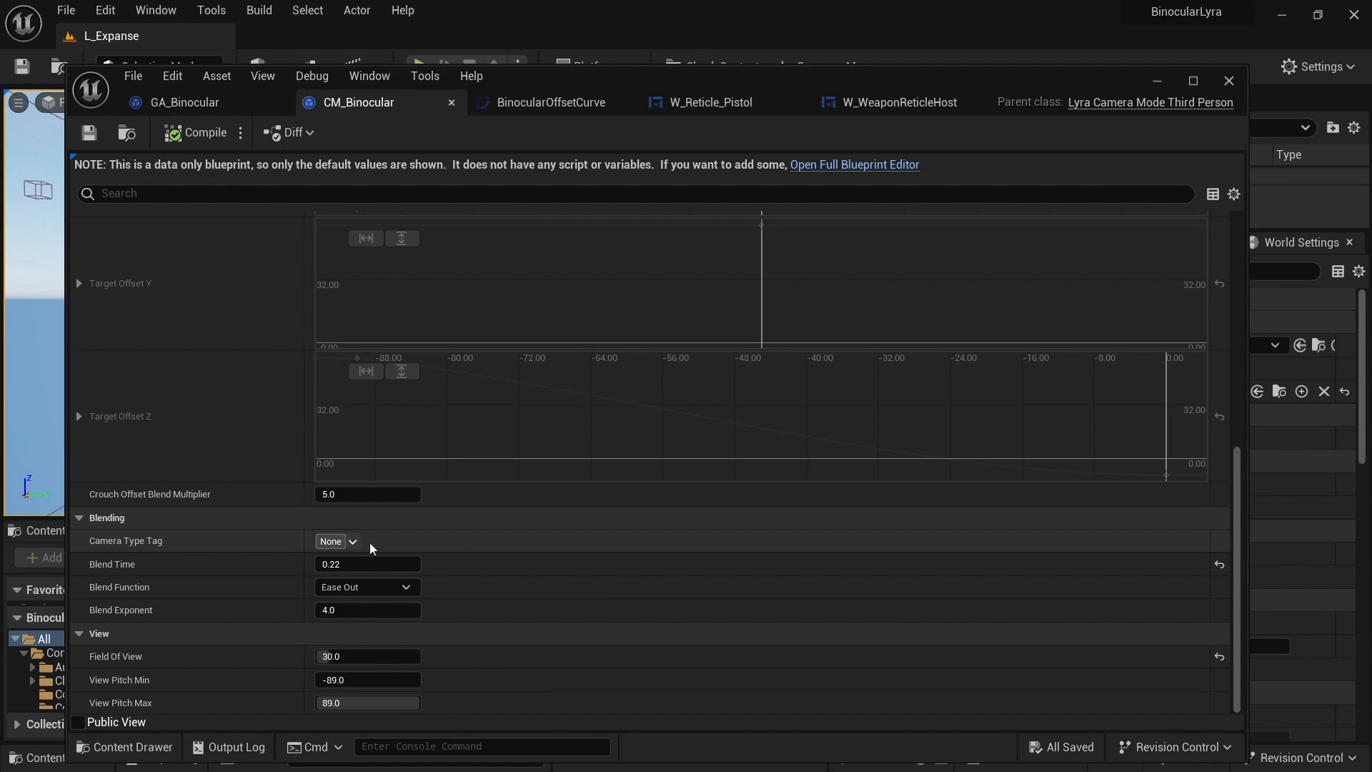
click(900, 103)
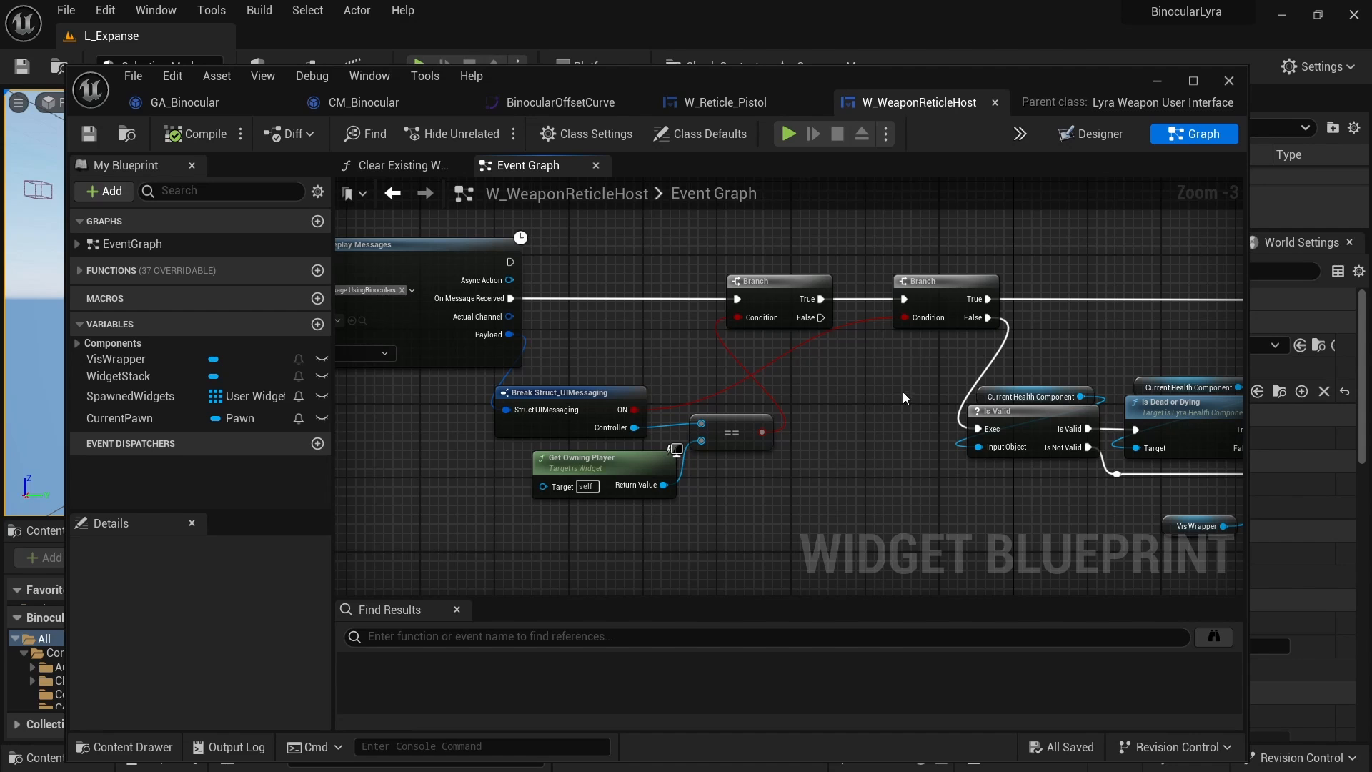
right_drag(1168, 345, 860, 329)
- Move the blueprint window off the viewport, play L_Expanse in the editor and toggle the binoculars repeatedly to check the weapon reticle
right_drag(589, 364, 1126, 420)
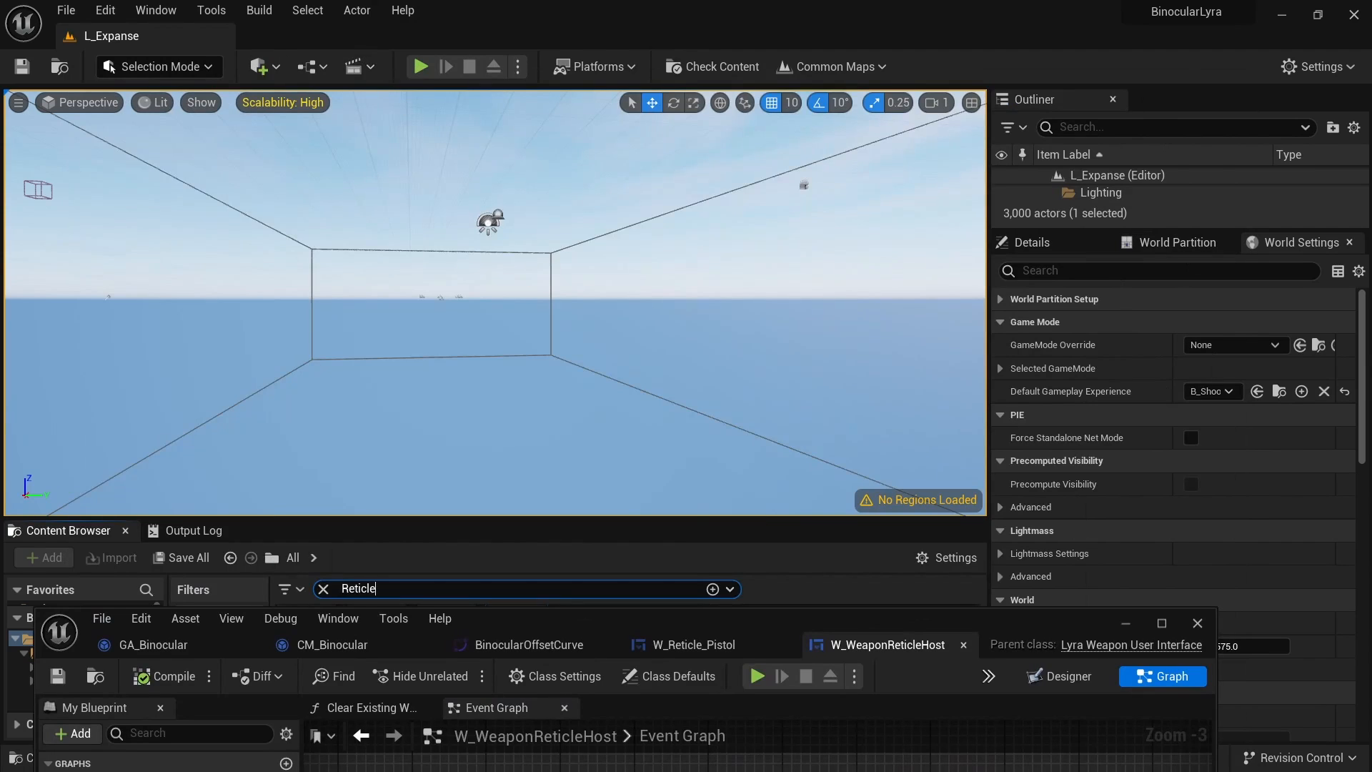
right_drag(493, 221, 475, 178)
click(419, 67)
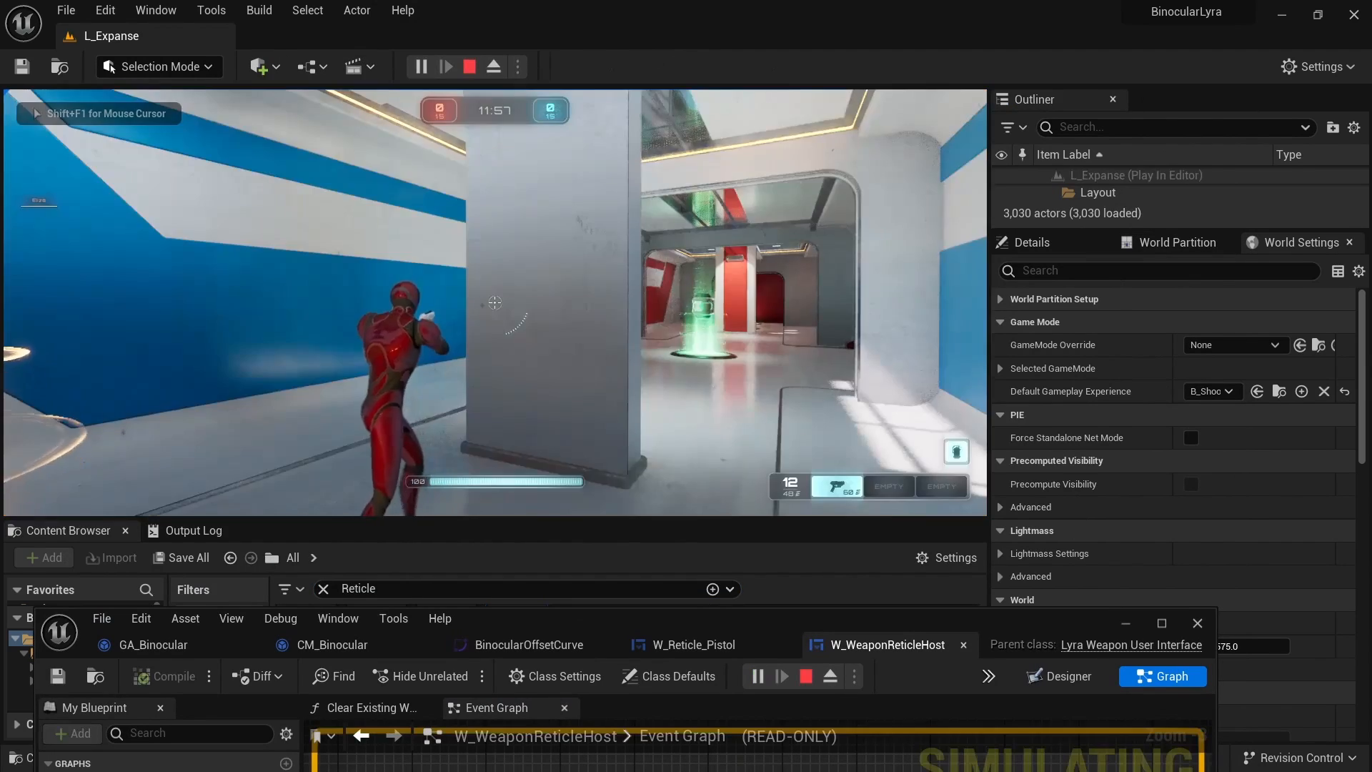
key(w)
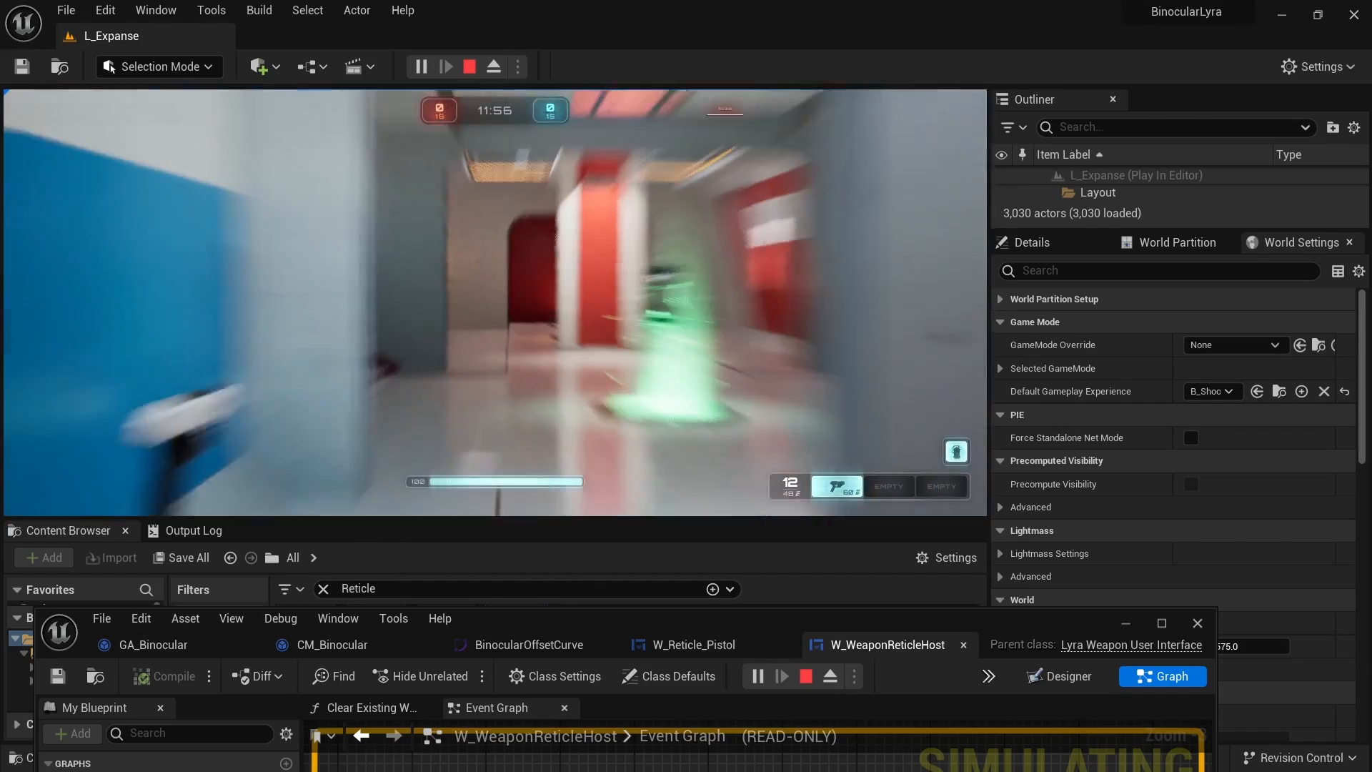
key(b)
key(b)
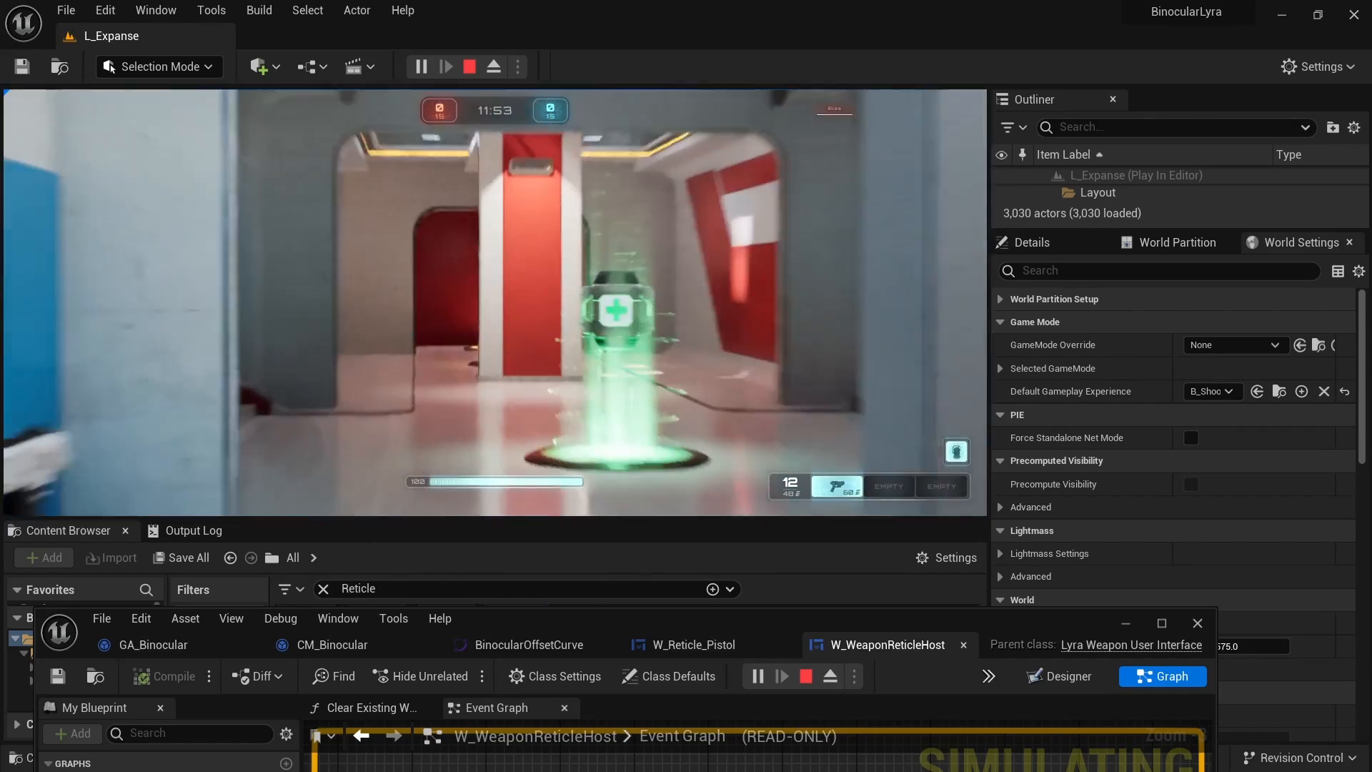
key(b)
key(b)
key(b)
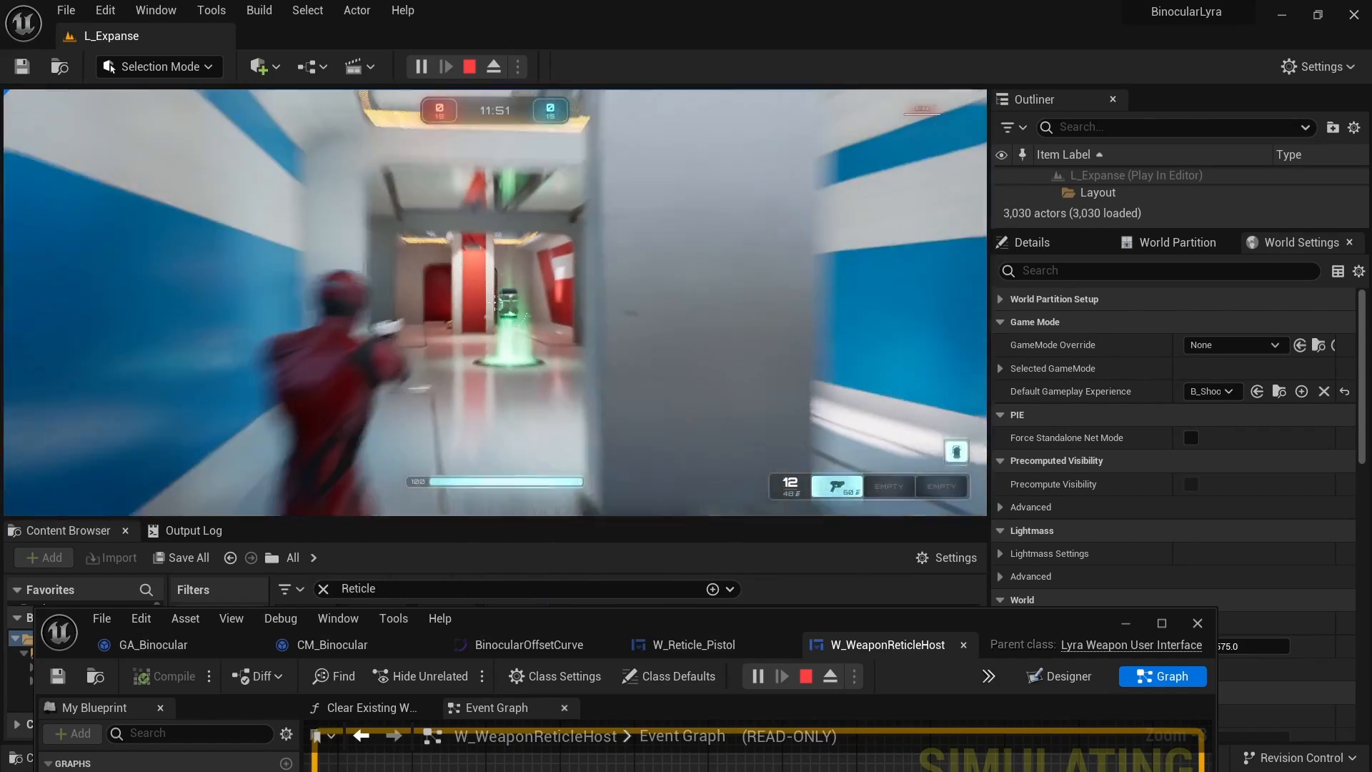
key(b)
key(b)
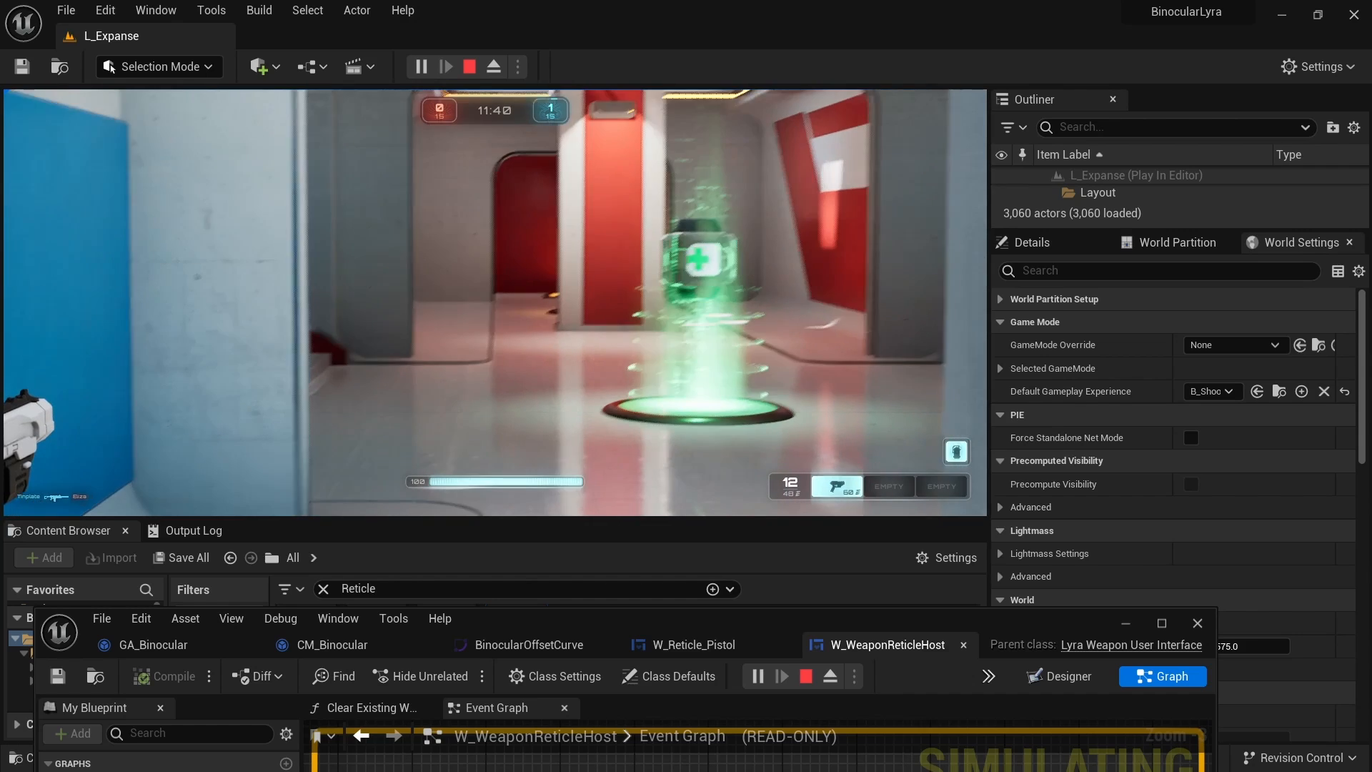
key(b)
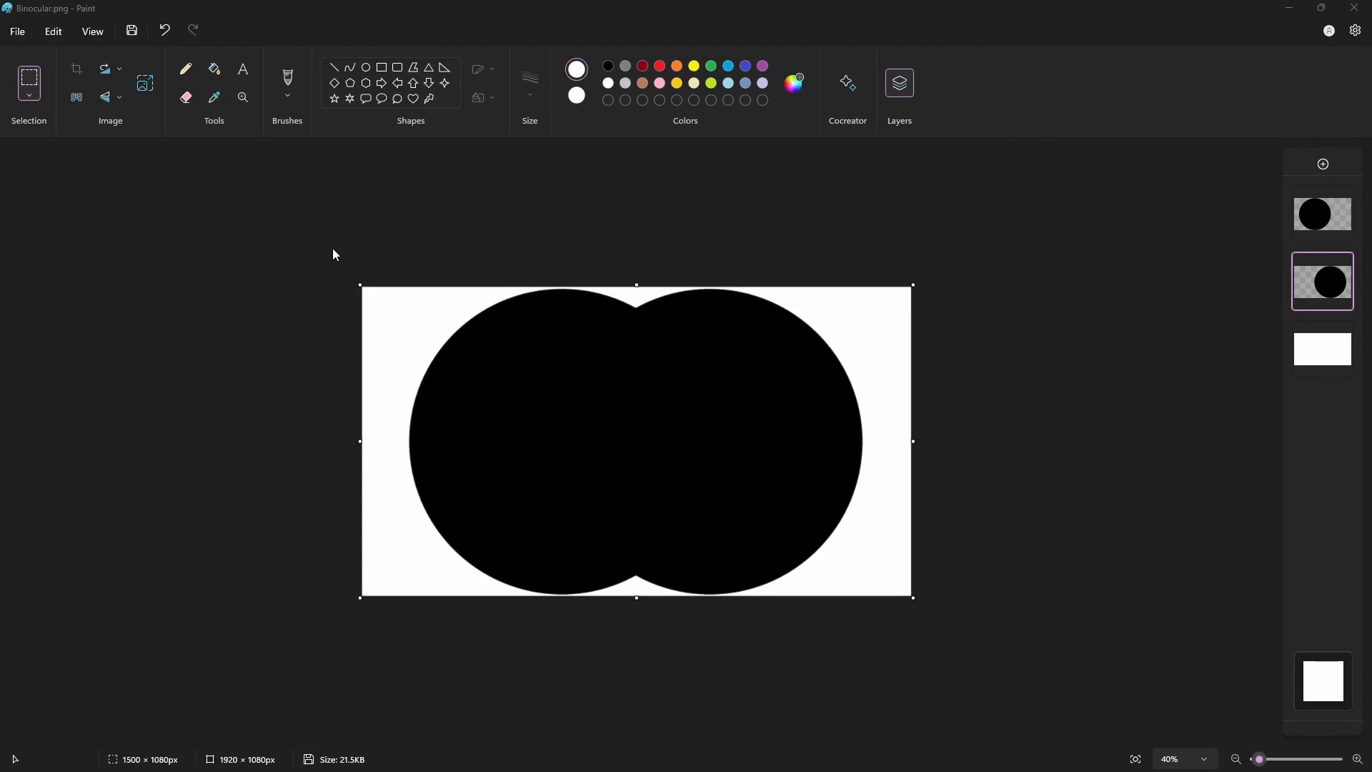
- Switch to Paint and examine the two-circle binocular mask in Binocular.png
click(333, 249)
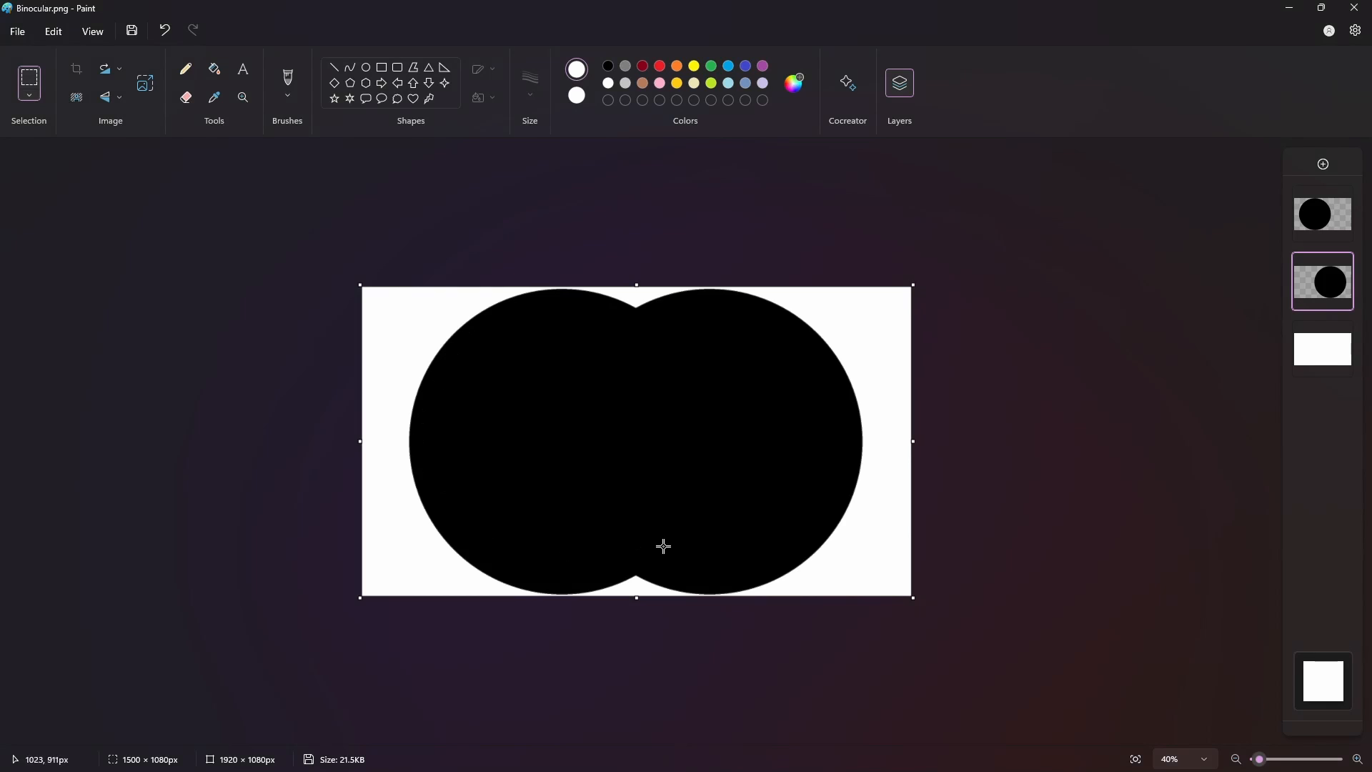
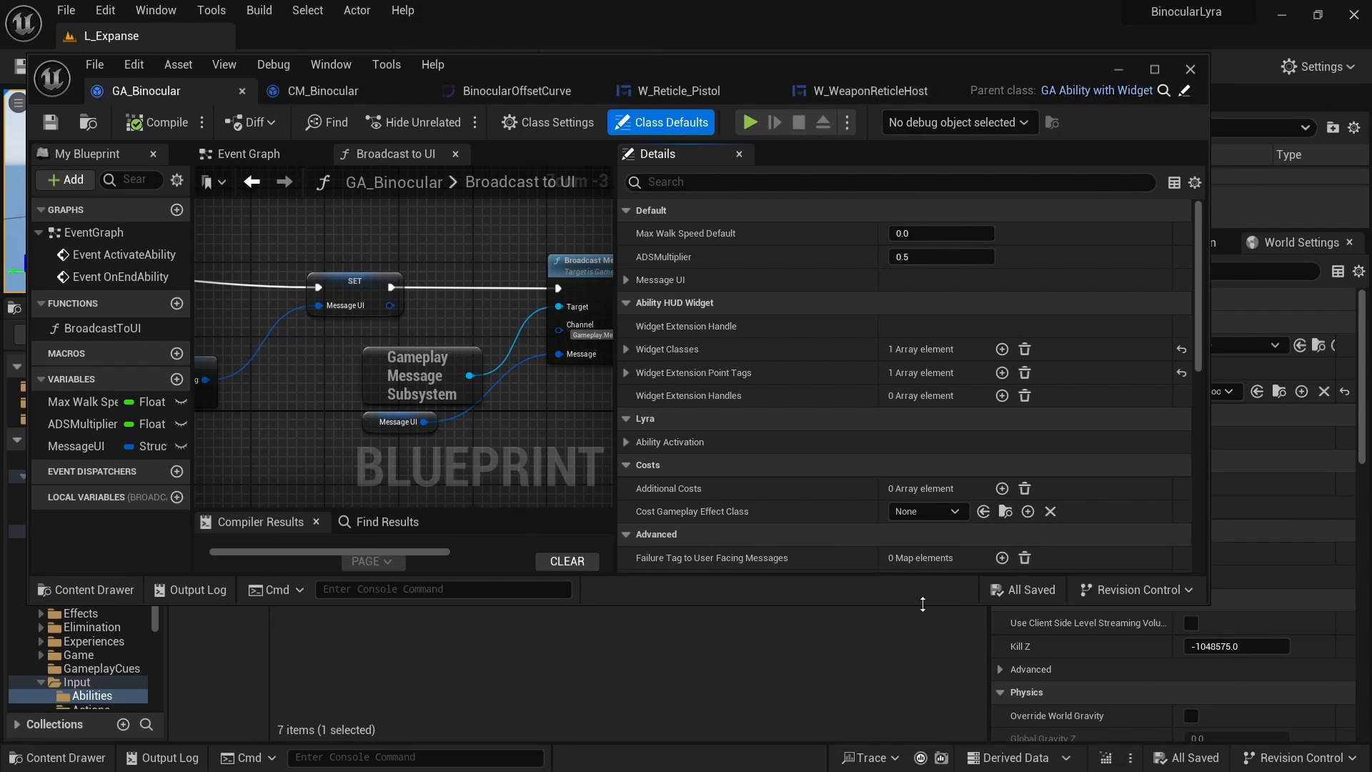
- Open the GA_AbilityWithWidget blueprint from the Heroes Abilities folder, with the blueprint window enlarged for its graph
drag(923, 604, 923, 370)
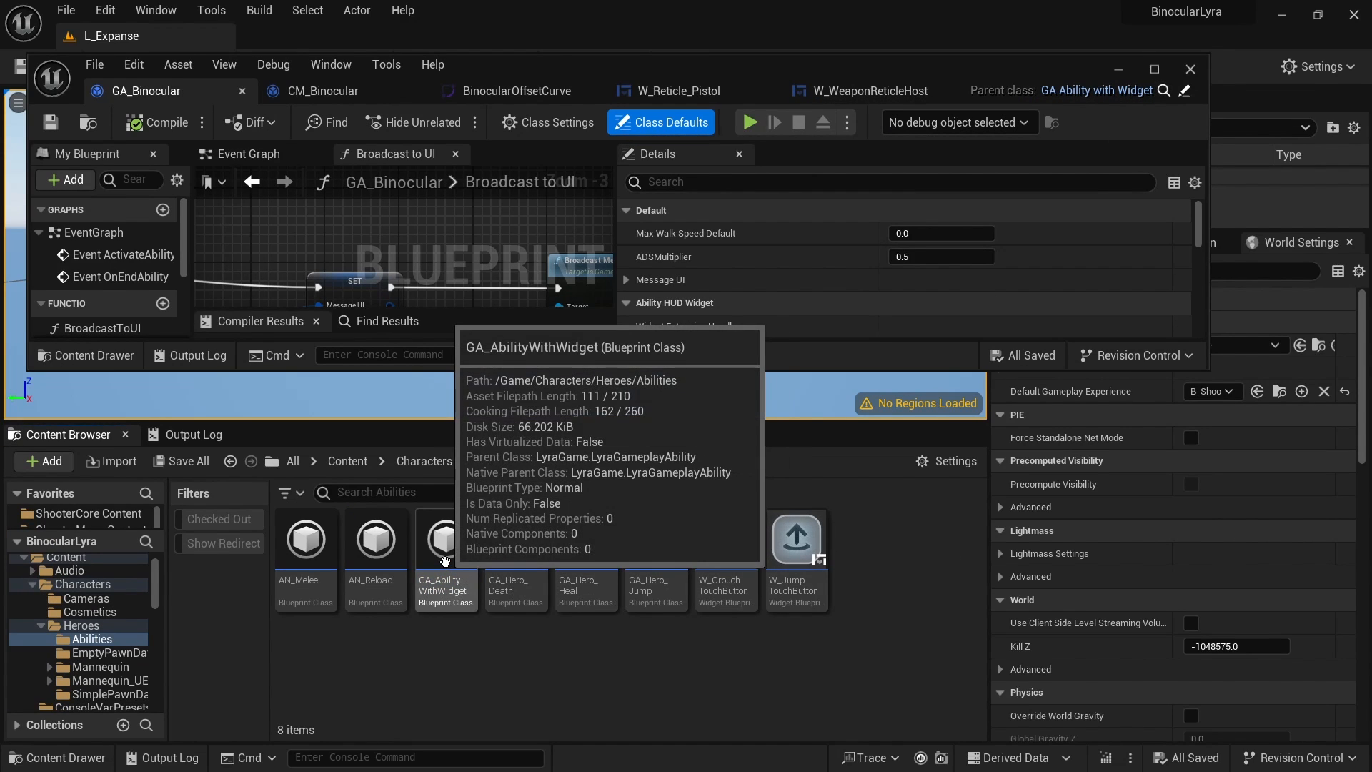
double_click(444, 559)
drag(504, 374, 504, 654)
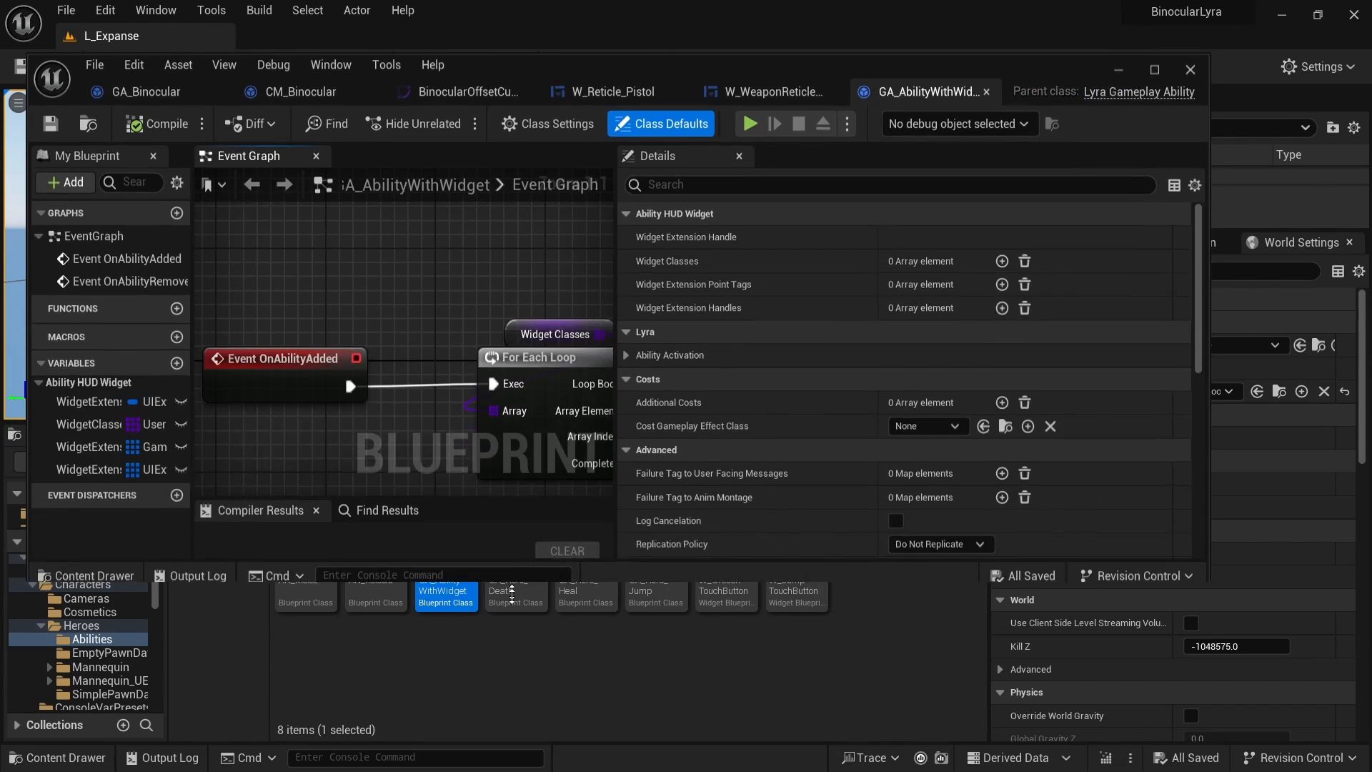
- Examine how GA_AbilityWithWidget registers widget extensions, stores their handles and unregisters them in the Event Graph
scroll(250, 234, down, 2)
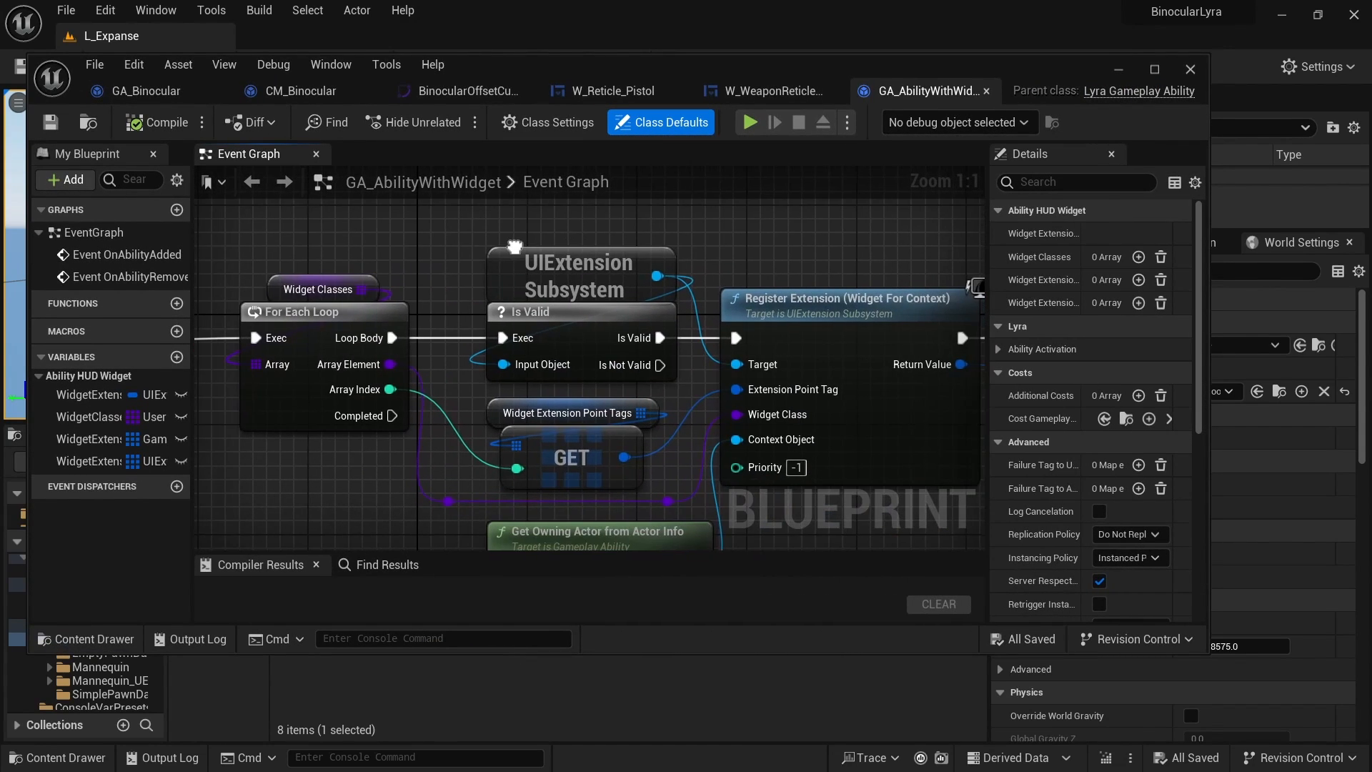
drag(250, 229, 368, 391)
click(378, 243)
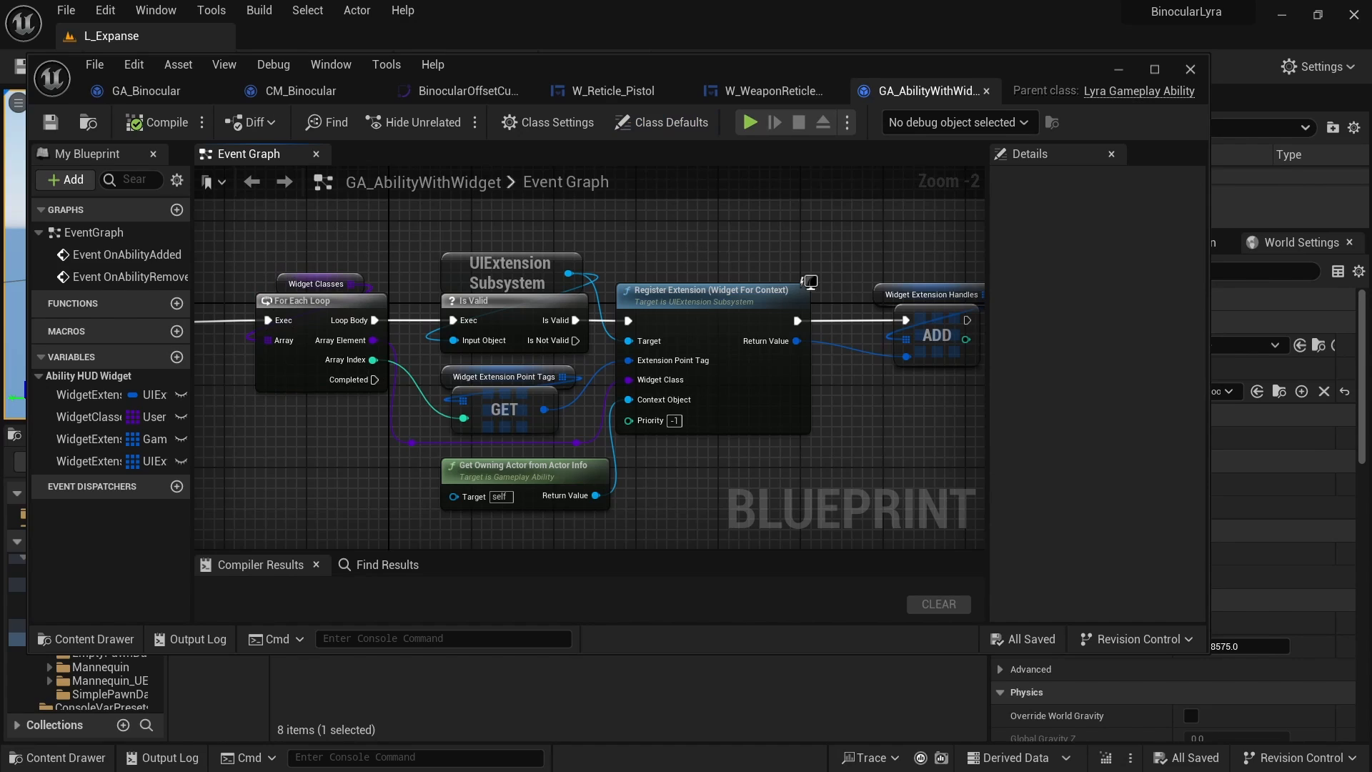
right_drag(723, 257, 659, 246)
drag(819, 262, 896, 301)
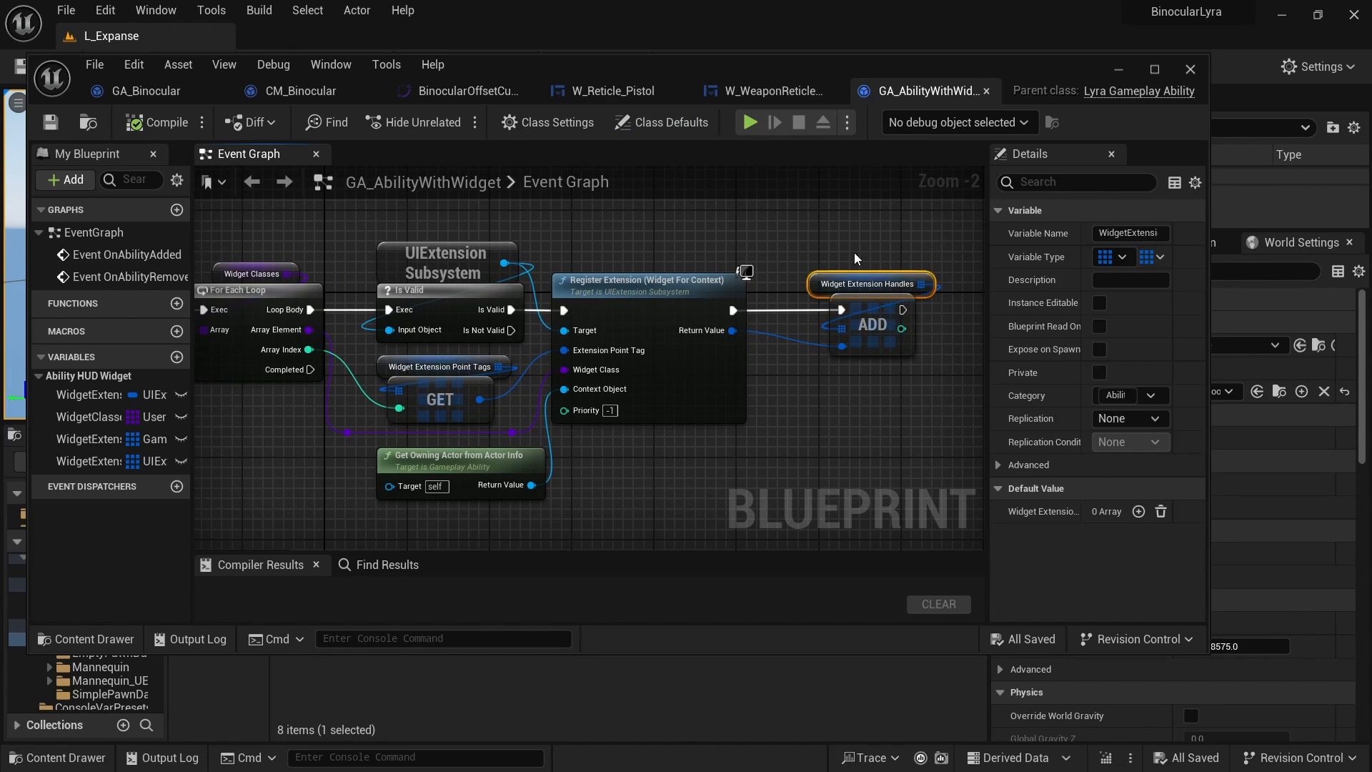
drag(805, 238, 918, 365)
click(819, 250)
click(918, 365)
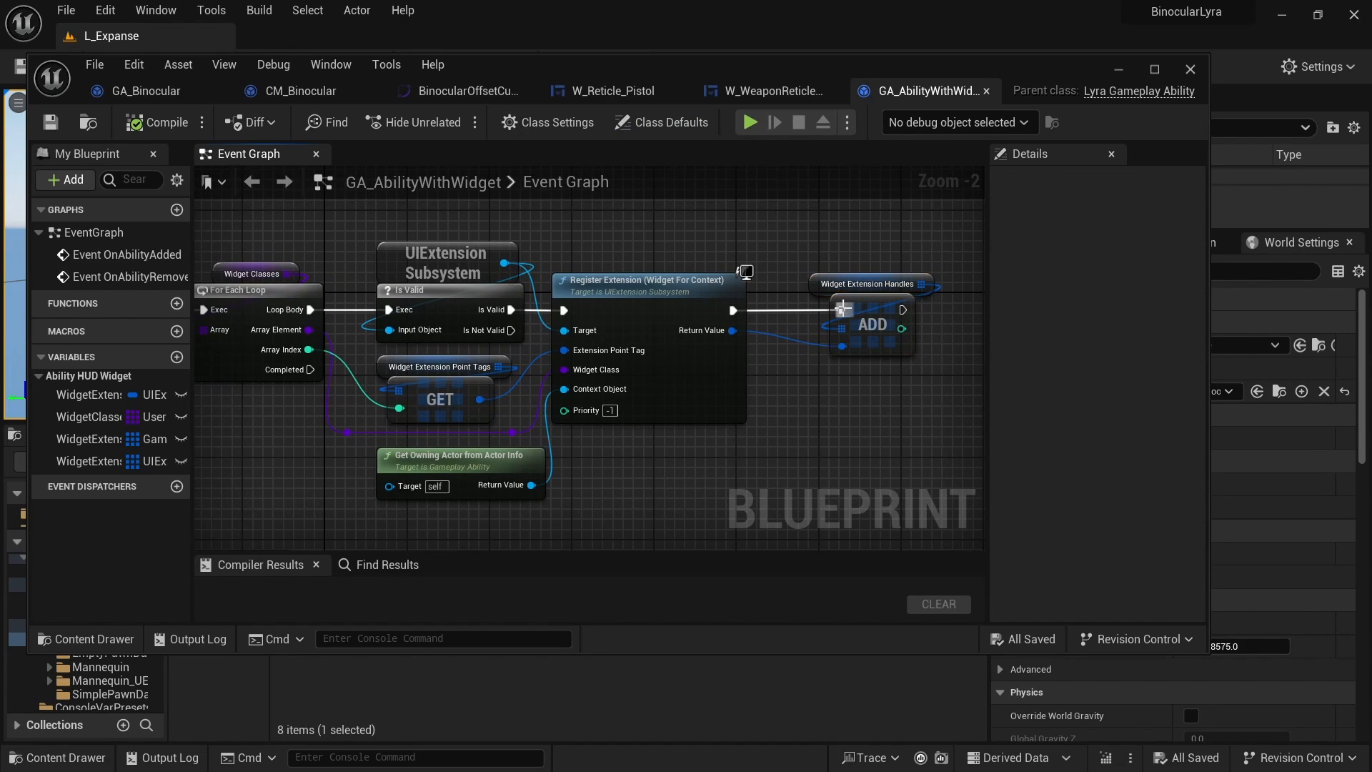
click(864, 274)
click(779, 256)
scroll(796, 254, down, 2)
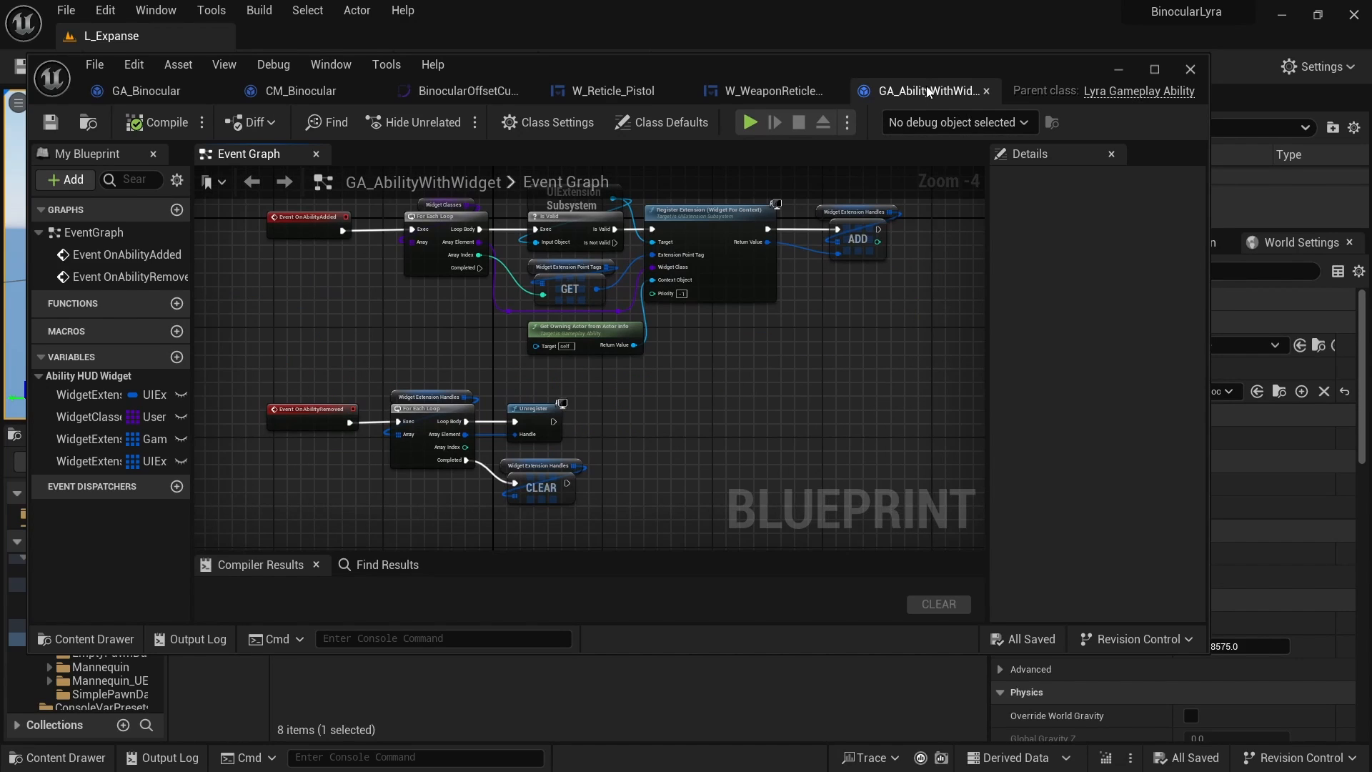
- Duplicate GA_AbilityWithWidget in the Abilities folder, name the copy GA_WithActiveWidgetOnActive and open it
drag(652, 655, 655, 530)
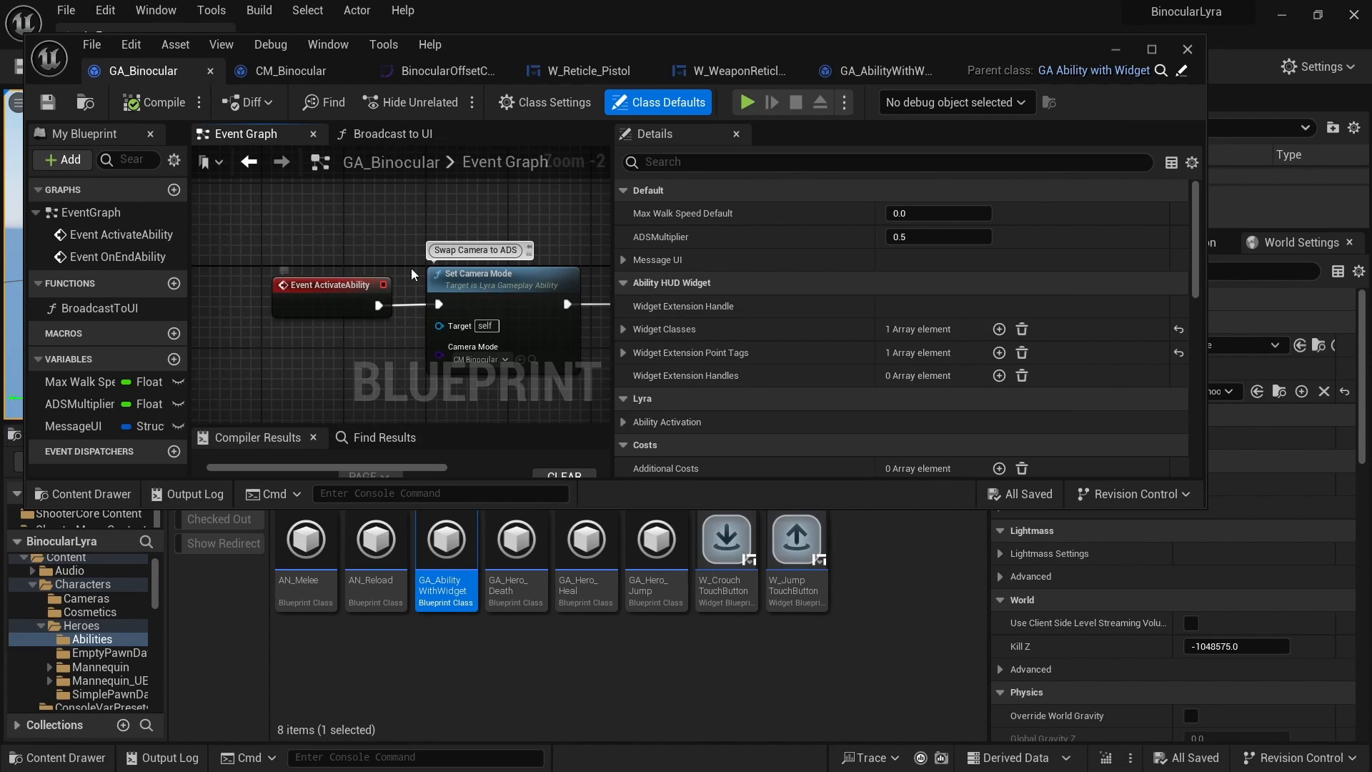
click(886, 70)
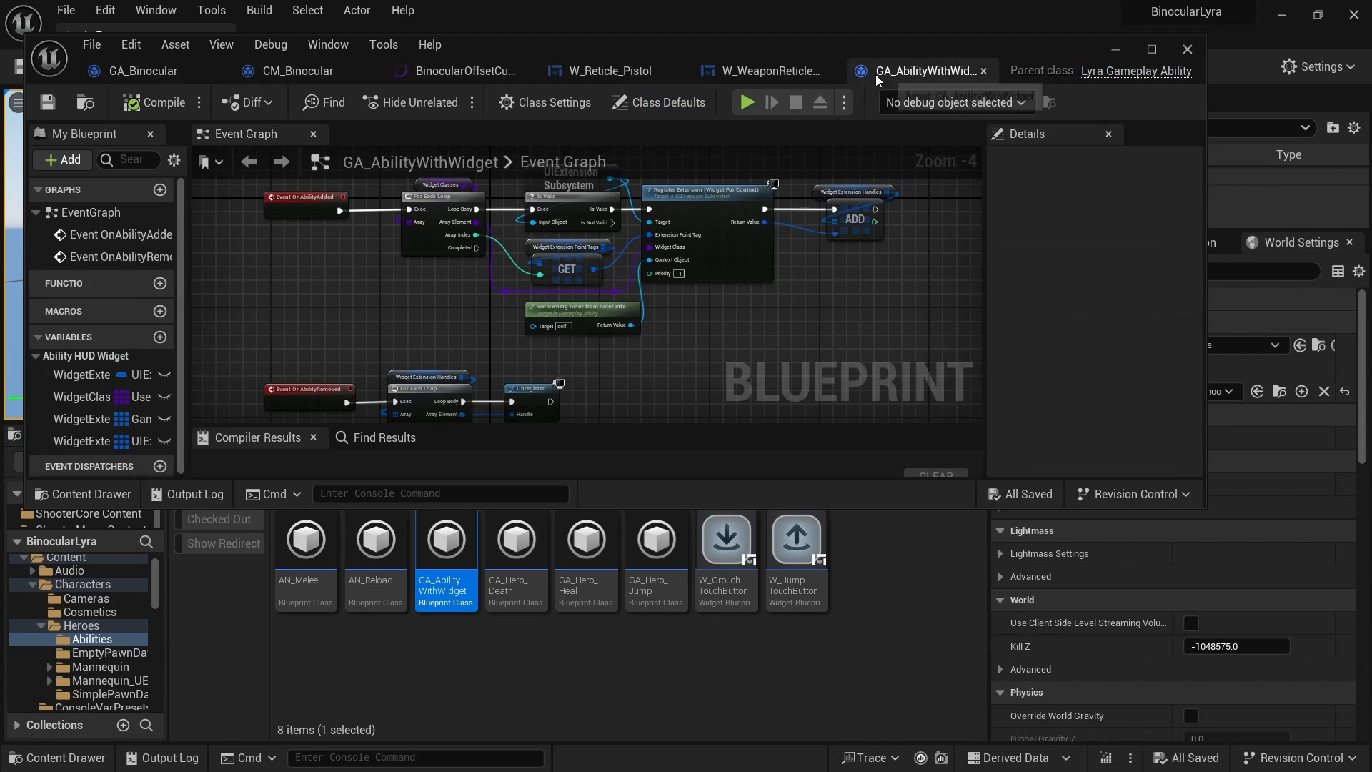
drag(517, 507, 528, 429)
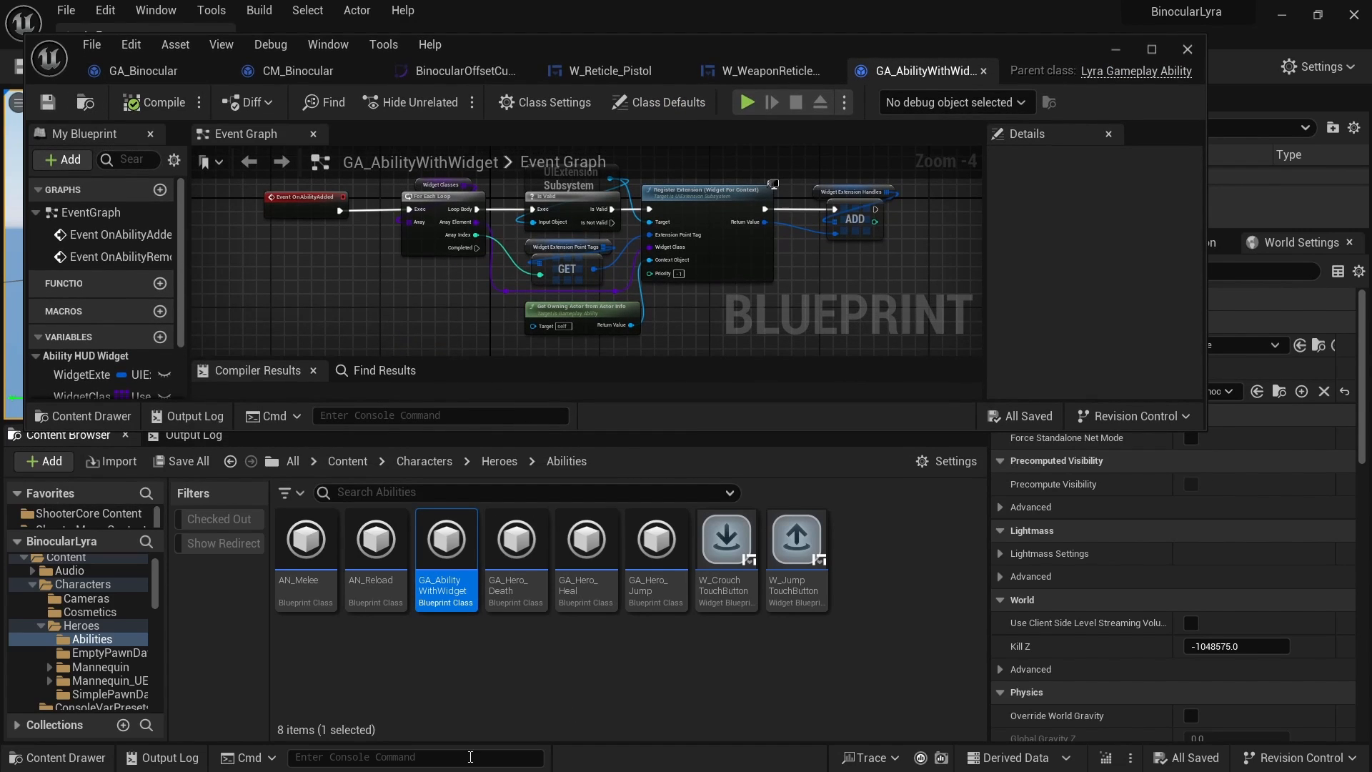
click(478, 681)
click(446, 565)
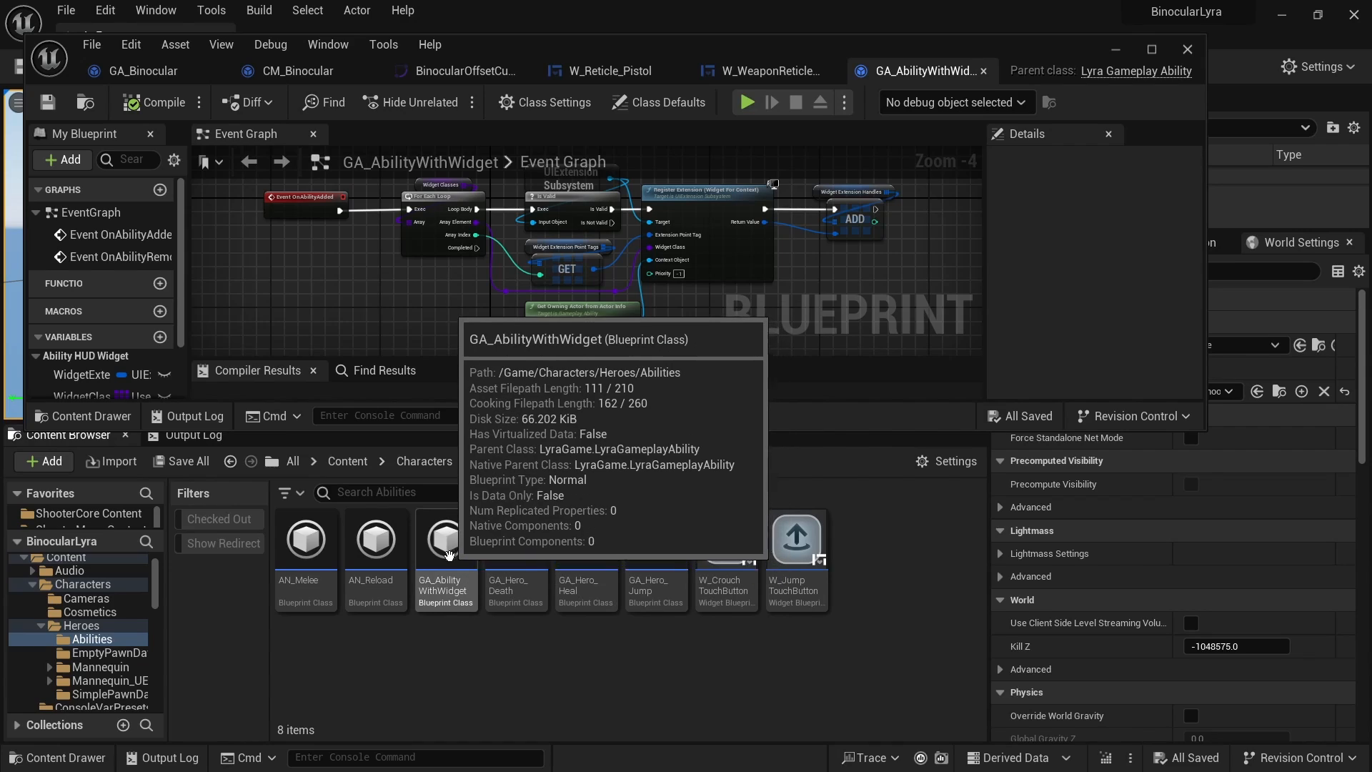
mouse_move(473, 554)
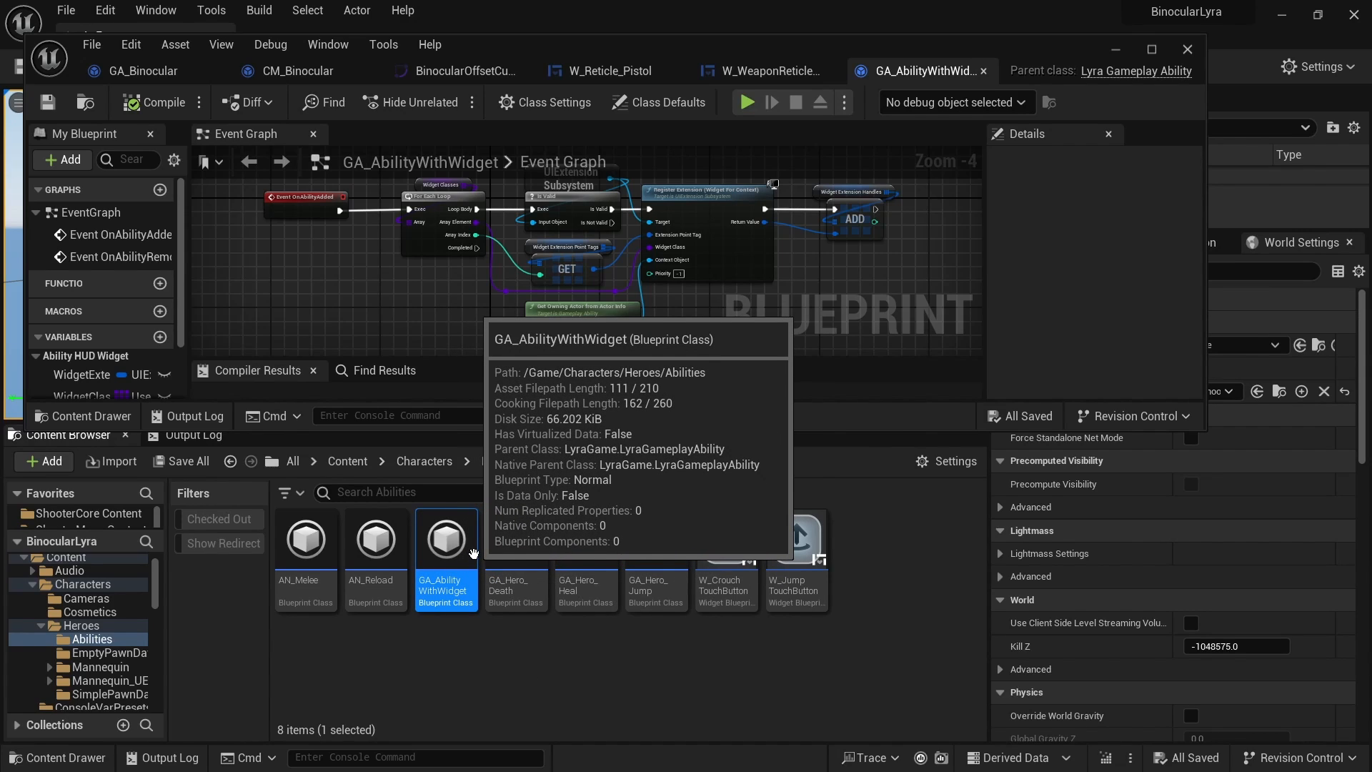
click(497, 628)
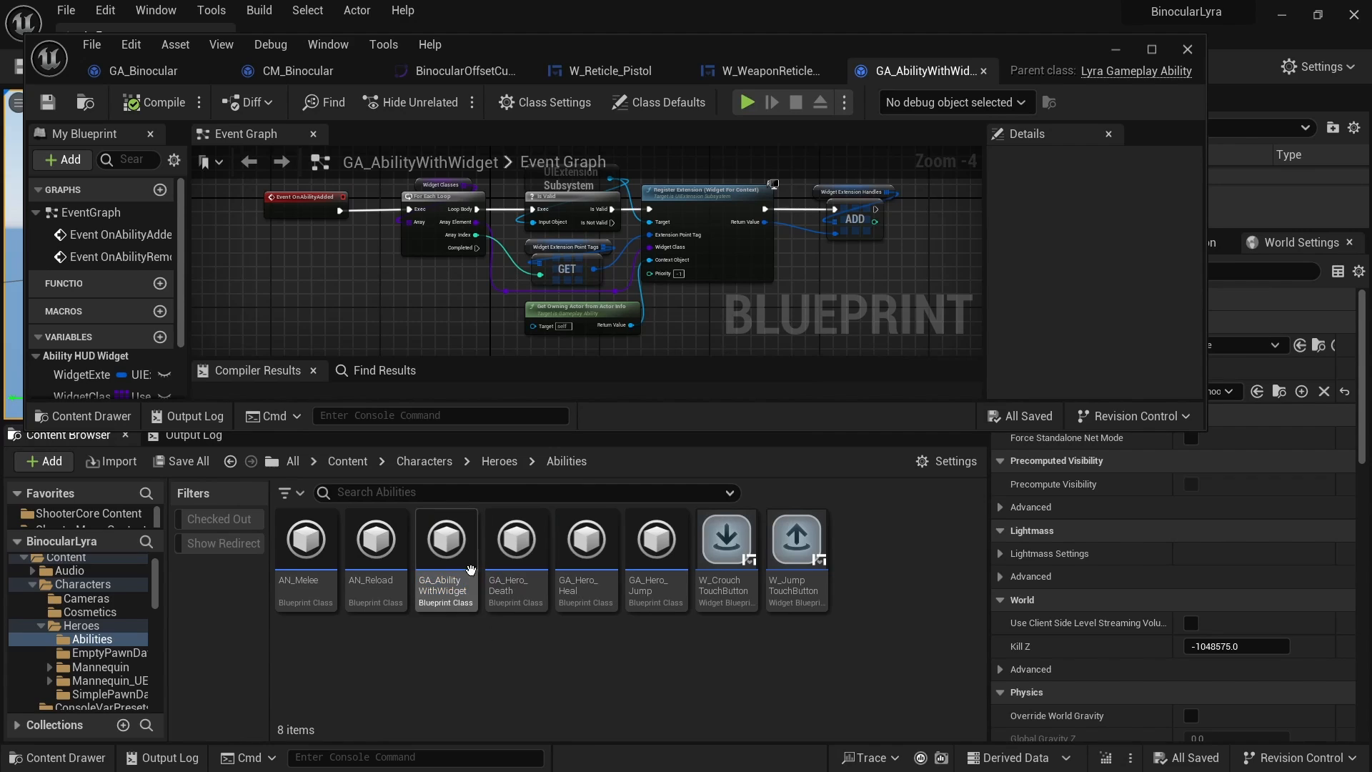
mouse_move(461, 563)
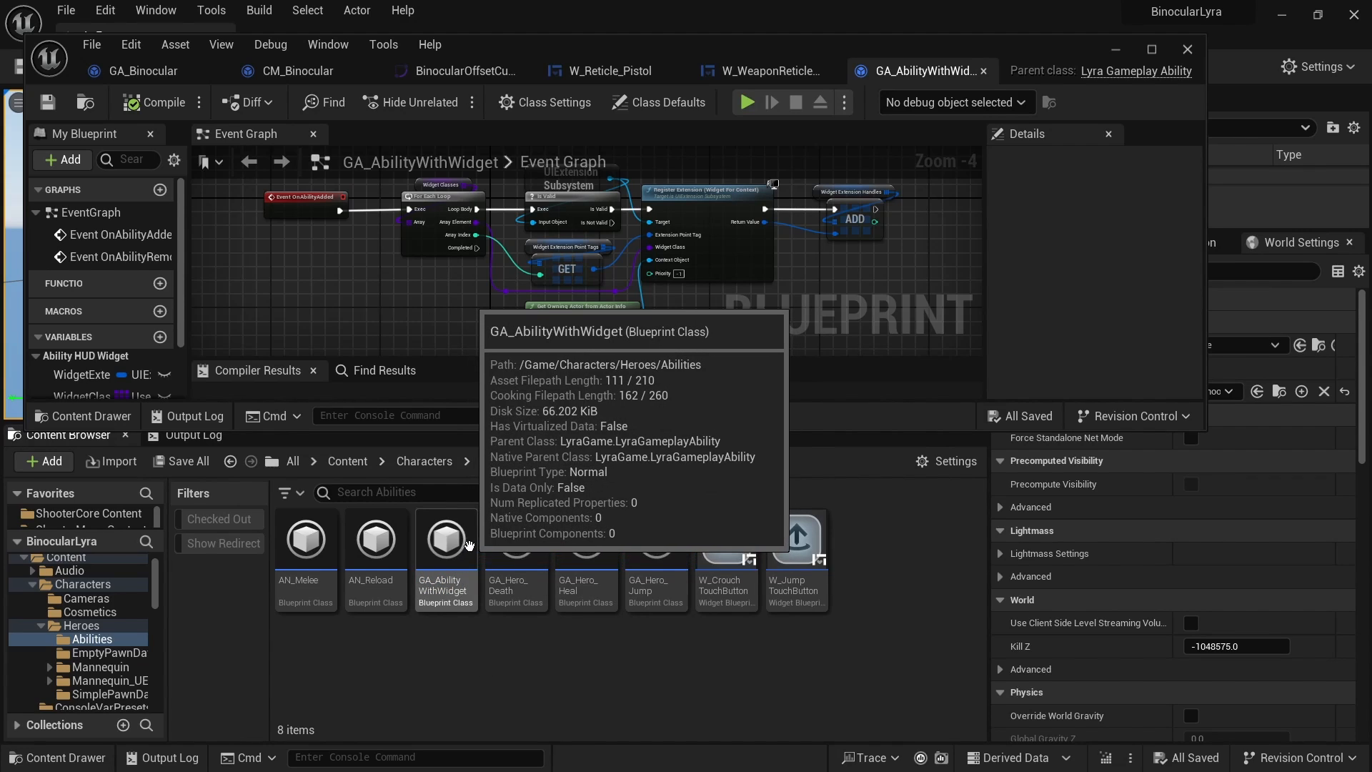
right_click(464, 554)
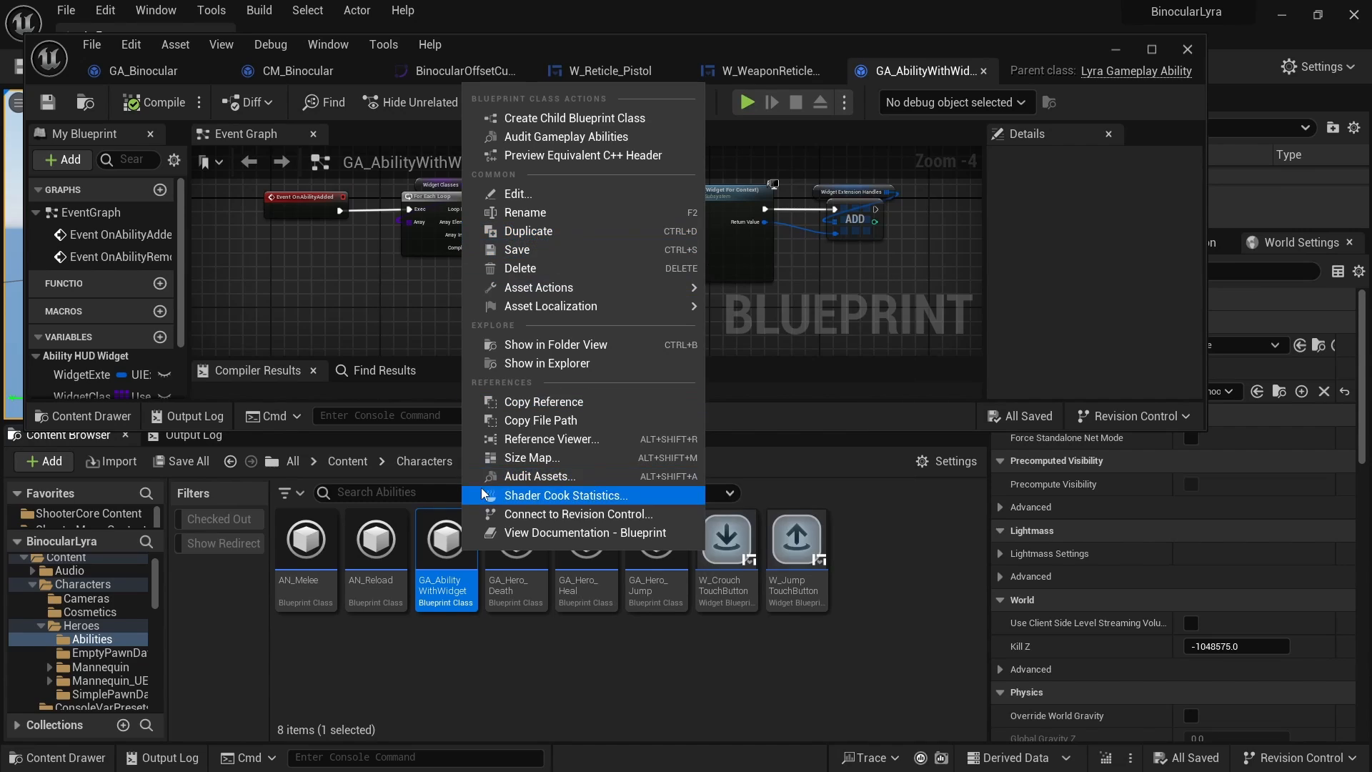
click(534, 231)
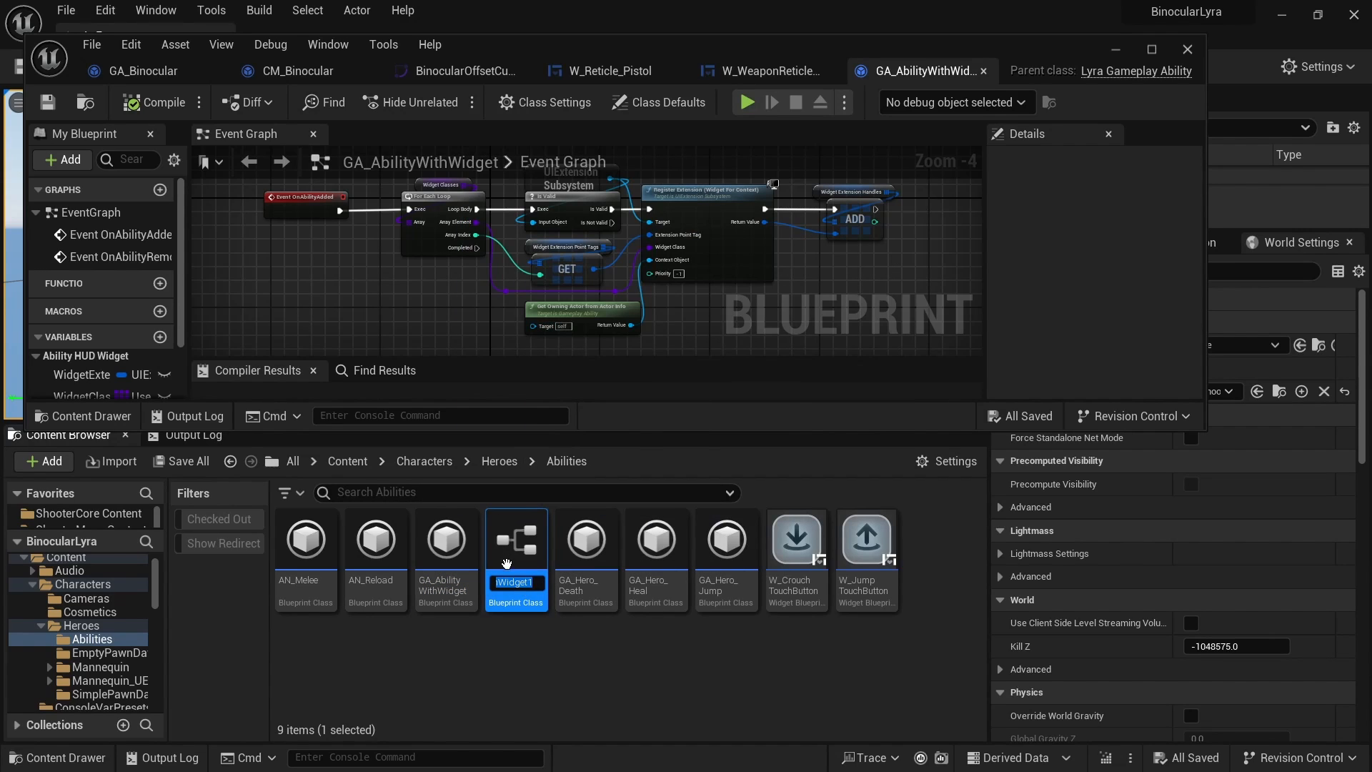
click(509, 585)
text(Active)
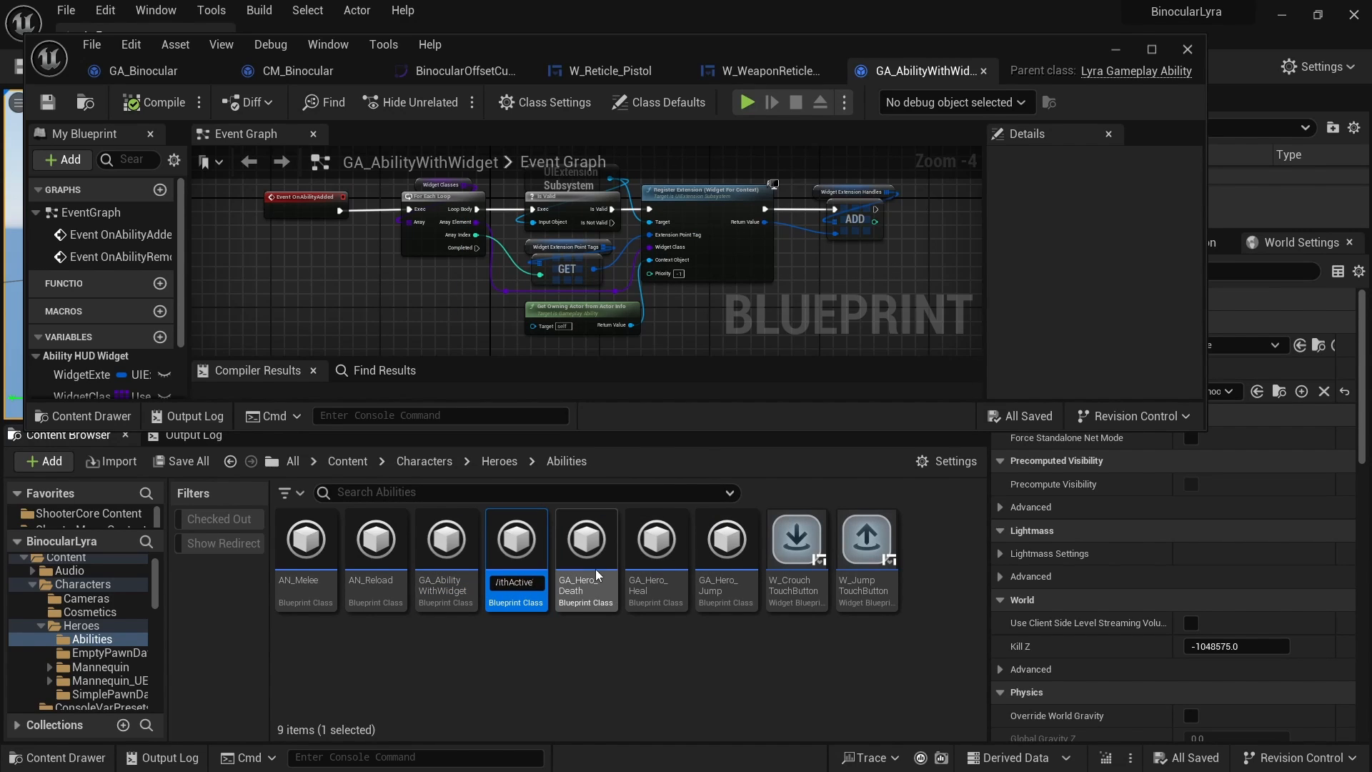
key(Return)
key(Return)
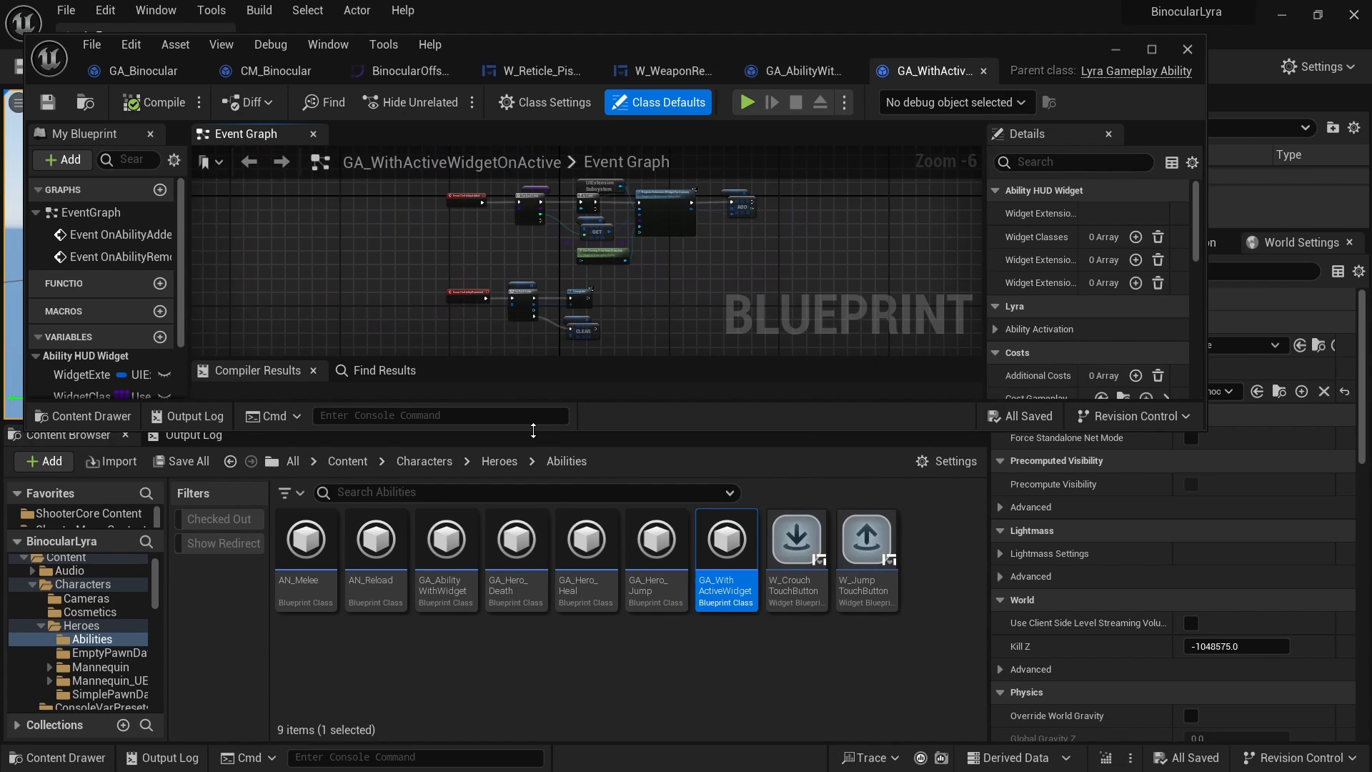
- Override the ActivateAbility function in GA_WithActiveWidgetOnActive to add its event to the Event Graph
drag(533, 430, 533, 646)
right_drag(432, 209, 429, 327)
scroll(429, 327, up, 5)
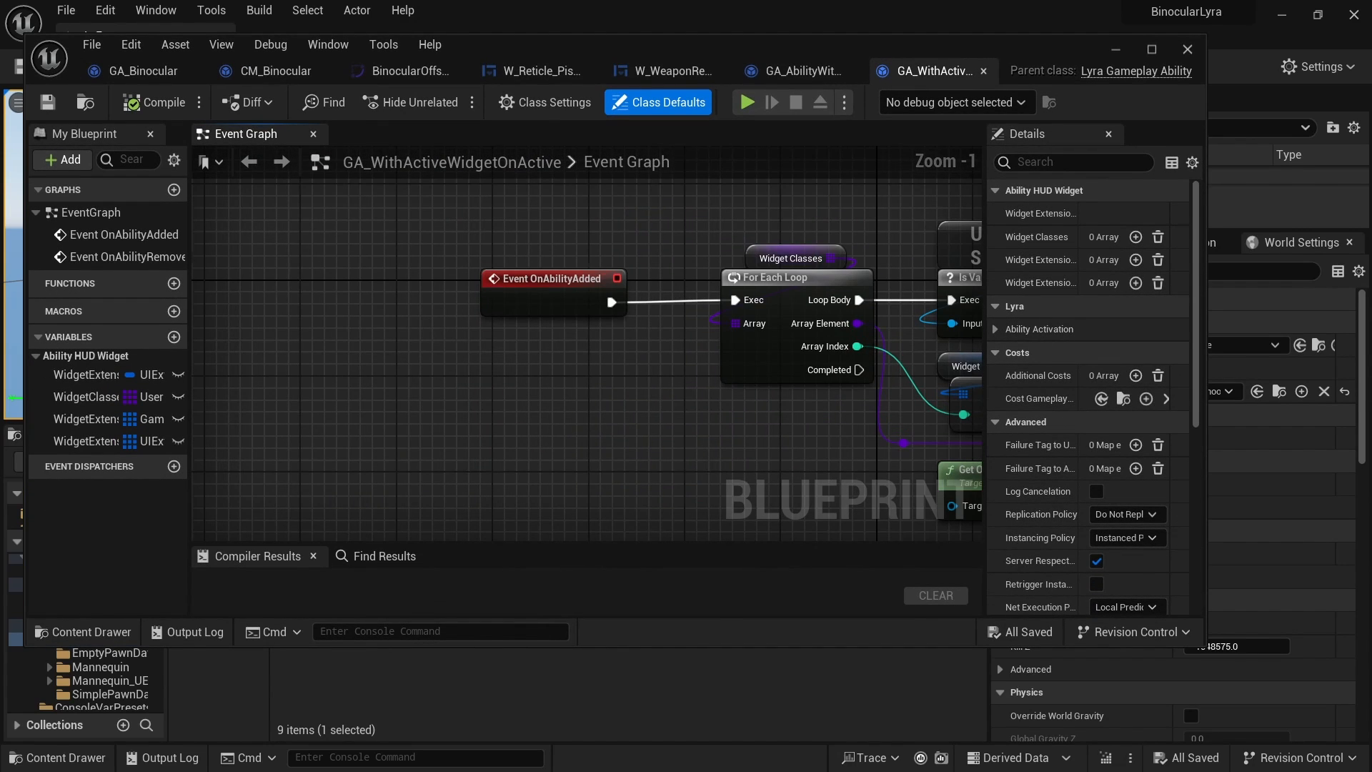
right_drag(582, 300, 298, 331)
right_drag(383, 428, 424, 456)
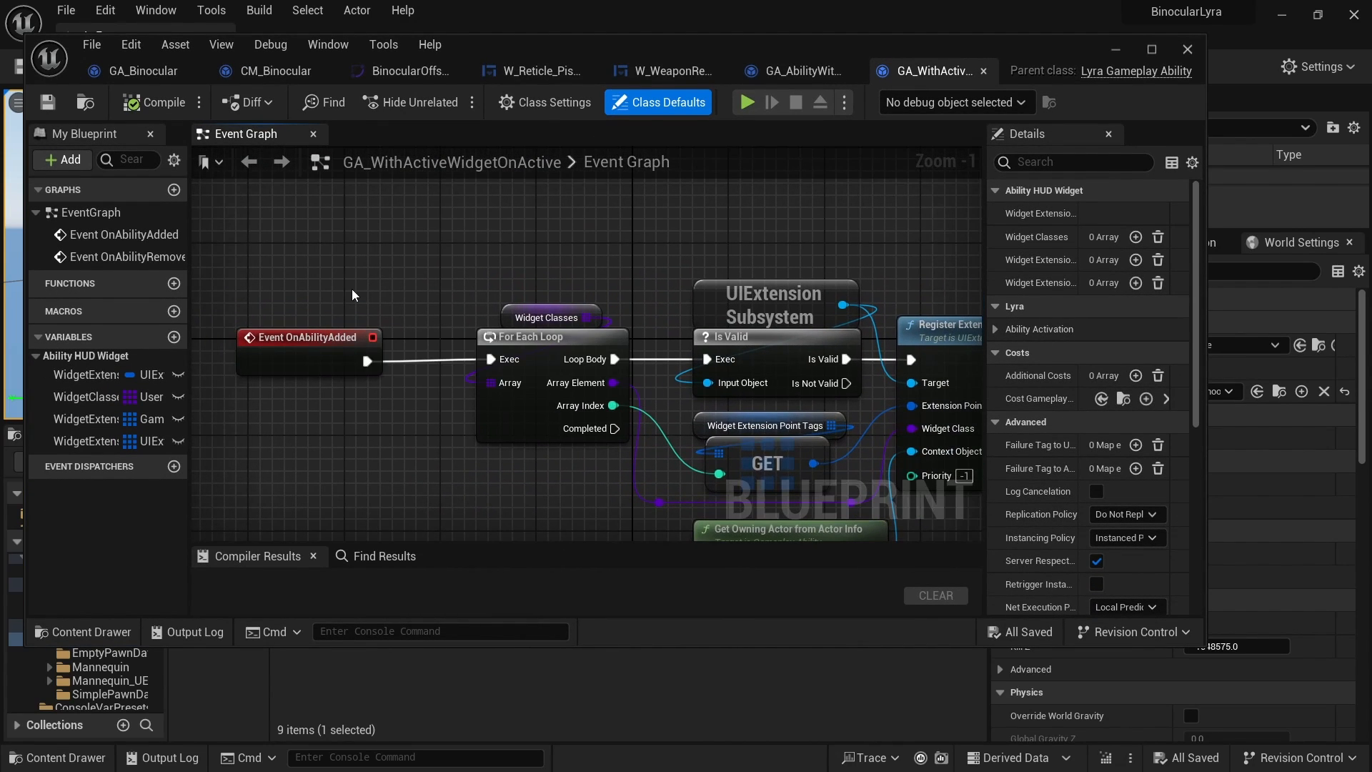
right_drag(353, 295, 389, 298)
right_click(332, 277)
click(121, 283)
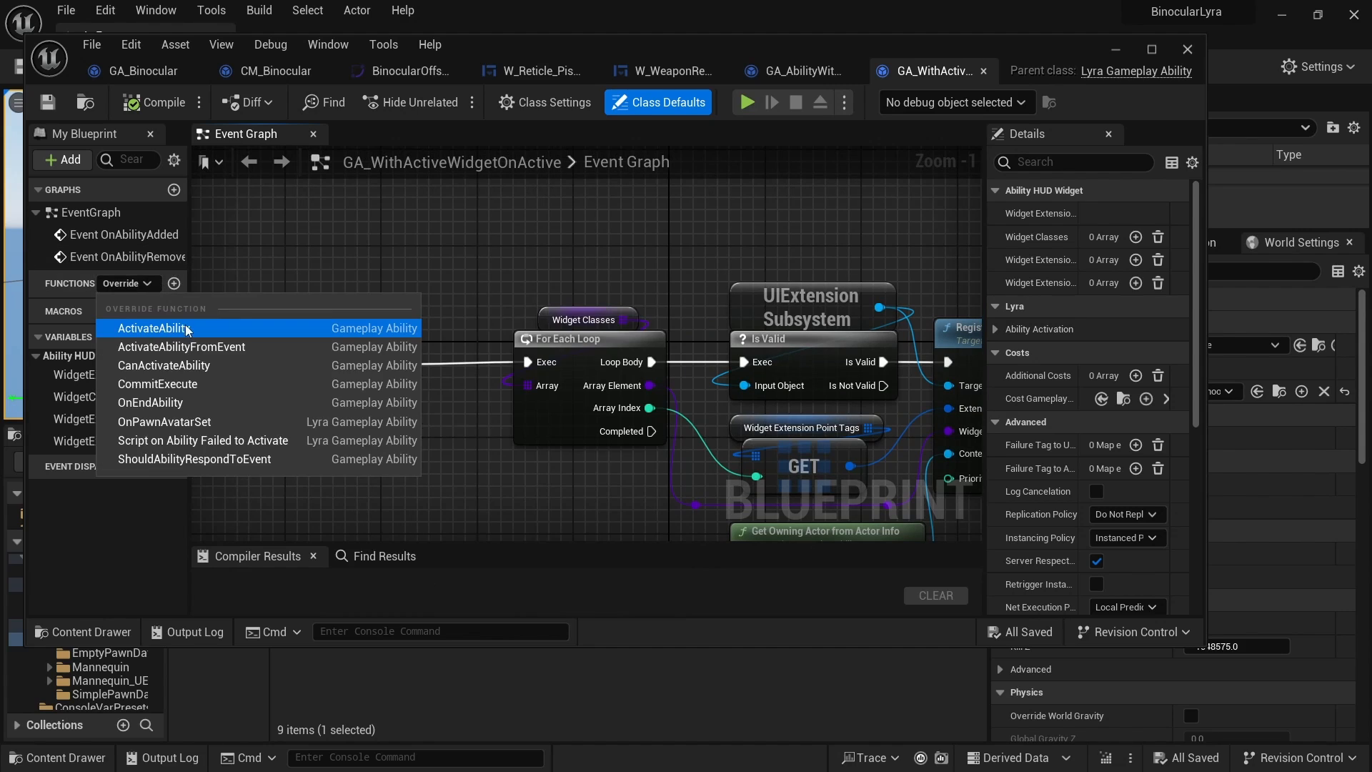
click(153, 328)
- Connect Event ActivateAbility to the Widget Classes For Each Loop in place of Event OnAbilityAdded, and delete the old event
drag(422, 496, 431, 172)
right_drag(435, 179, 401, 532)
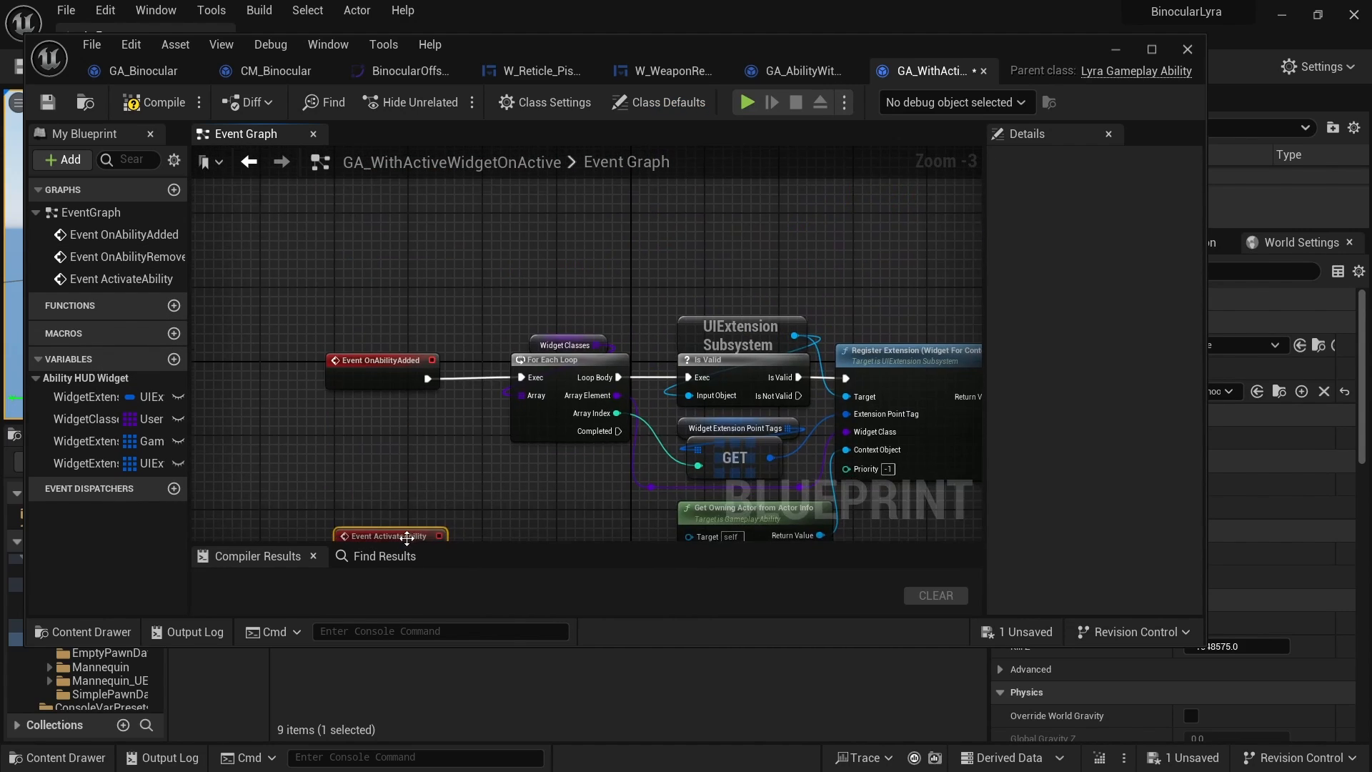
drag(406, 534, 419, 301)
drag(444, 319, 521, 280)
click(391, 264)
key(Delete)
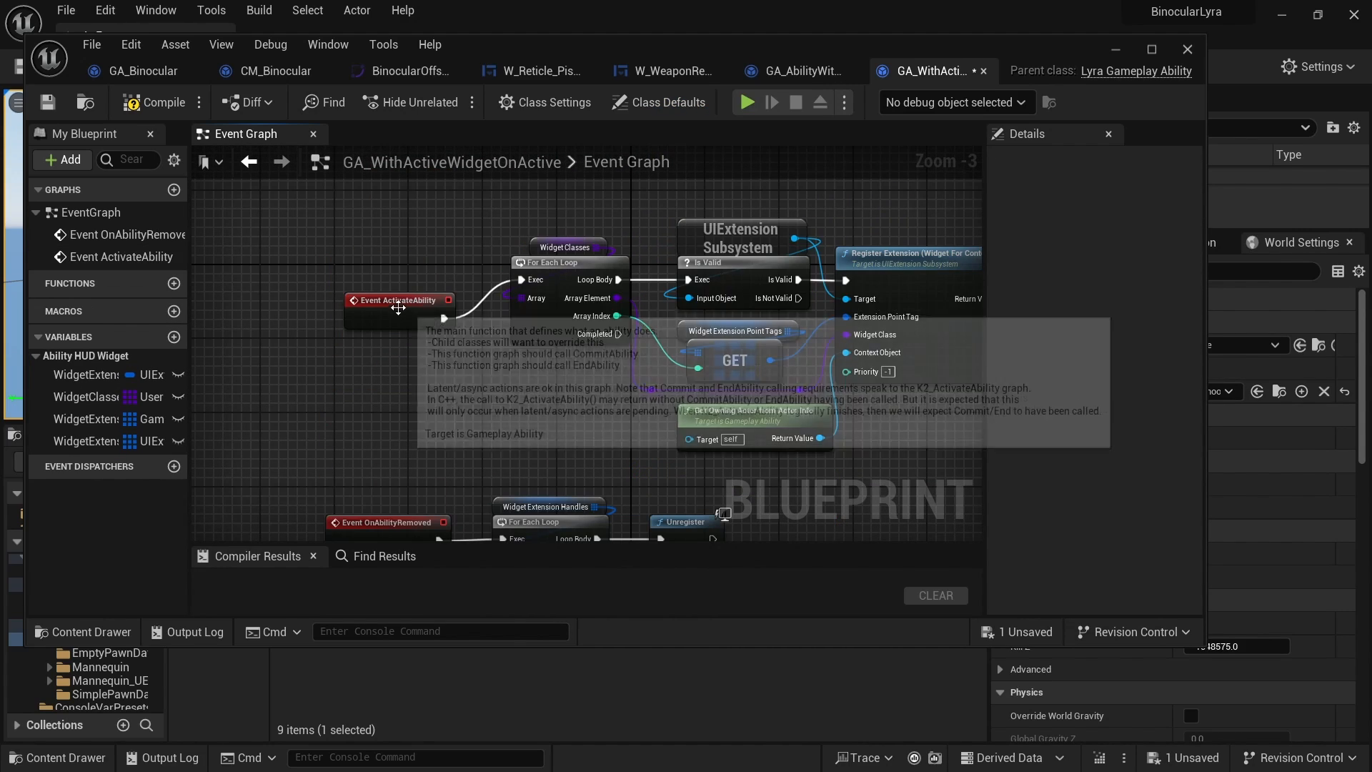
drag(401, 301, 383, 275)
- Replace Event OnAbilityRemoved with an OnEndAbility override driving the Widget Extension Handles loop, then compile and save the blueprint
right_drag(447, 407, 423, 300)
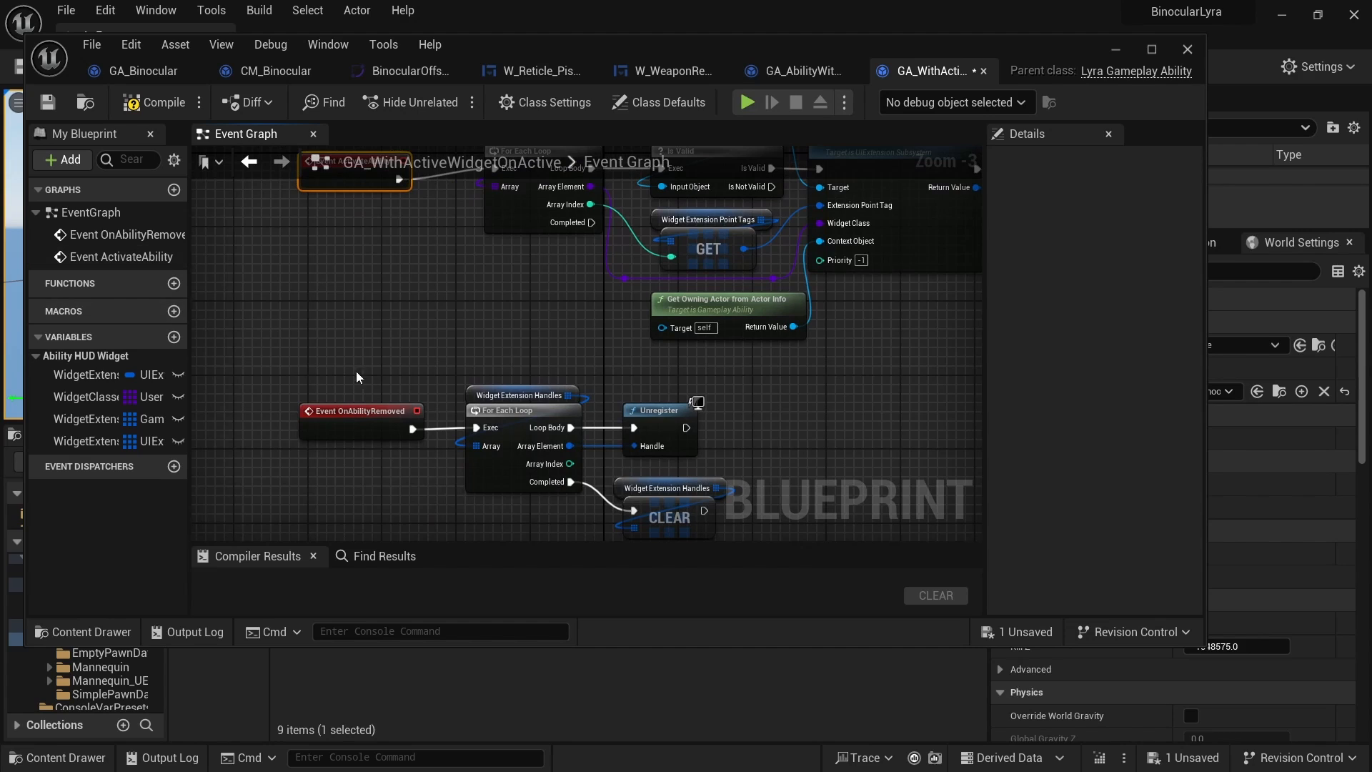
click(134, 284)
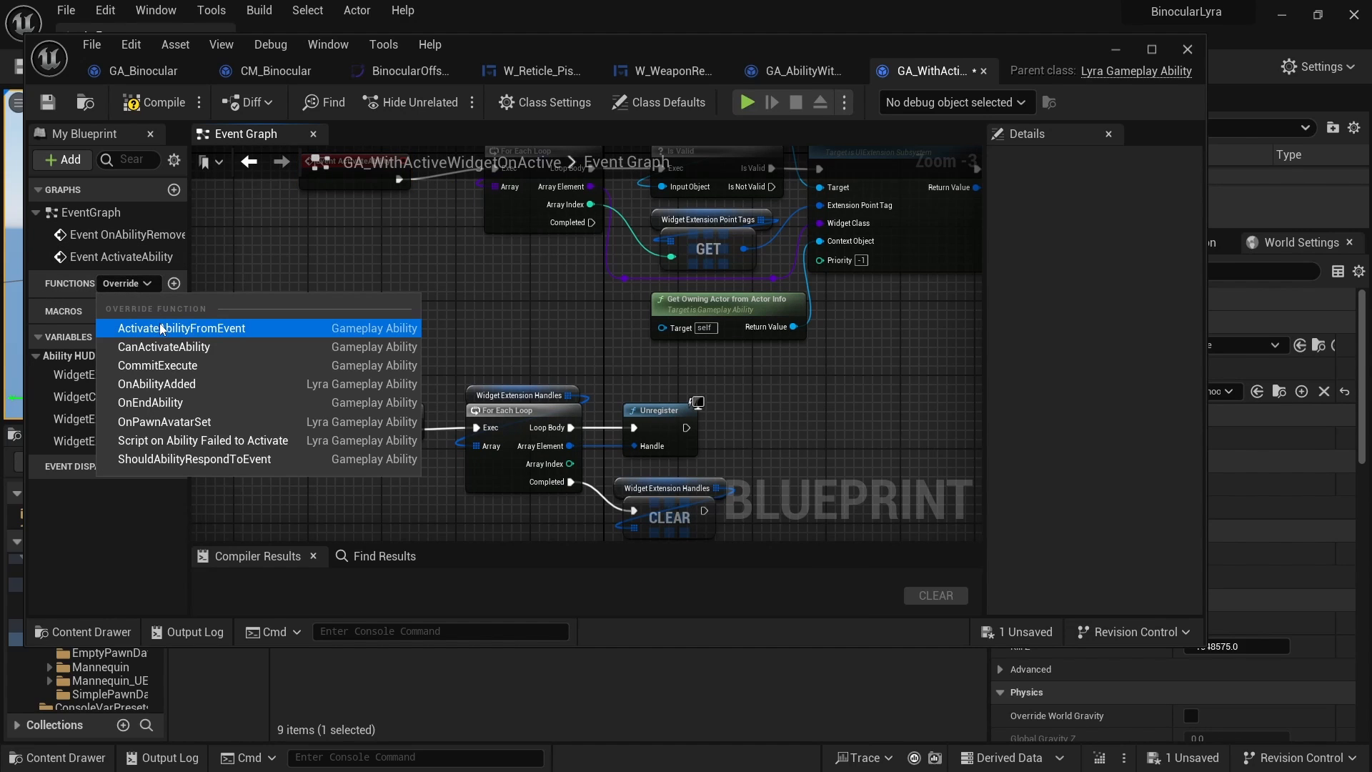
click(156, 404)
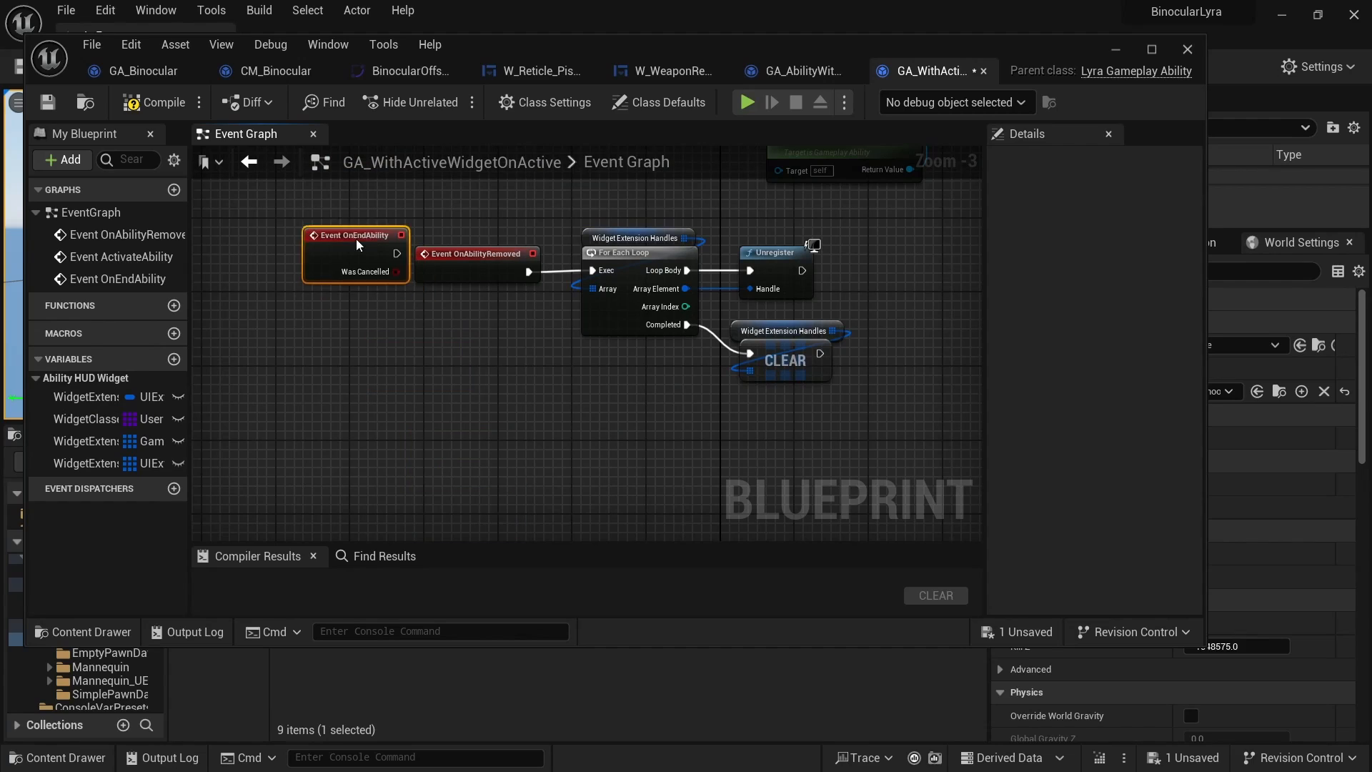
drag(308, 359, 394, 373)
click(428, 370)
key(Delete)
right_drag(393, 366, 381, 460)
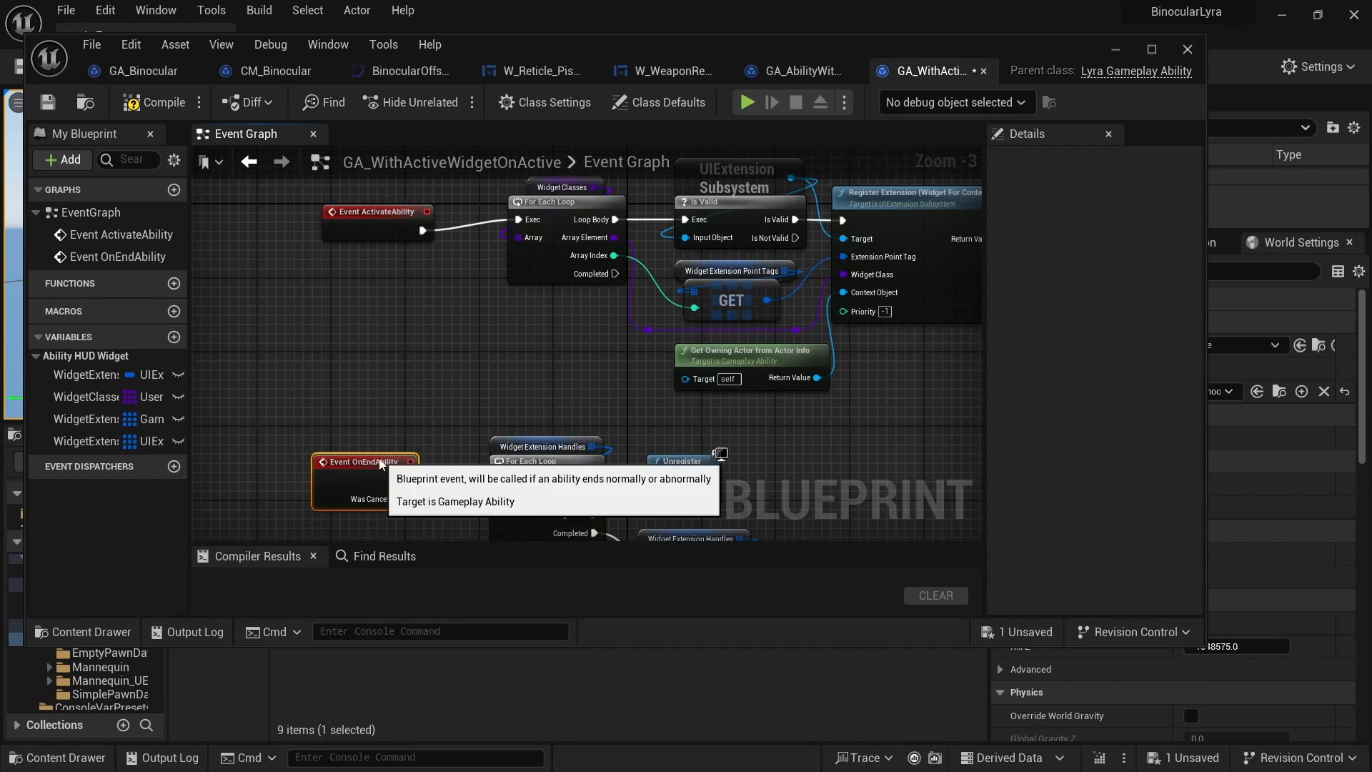
click(154, 103)
click(51, 105)
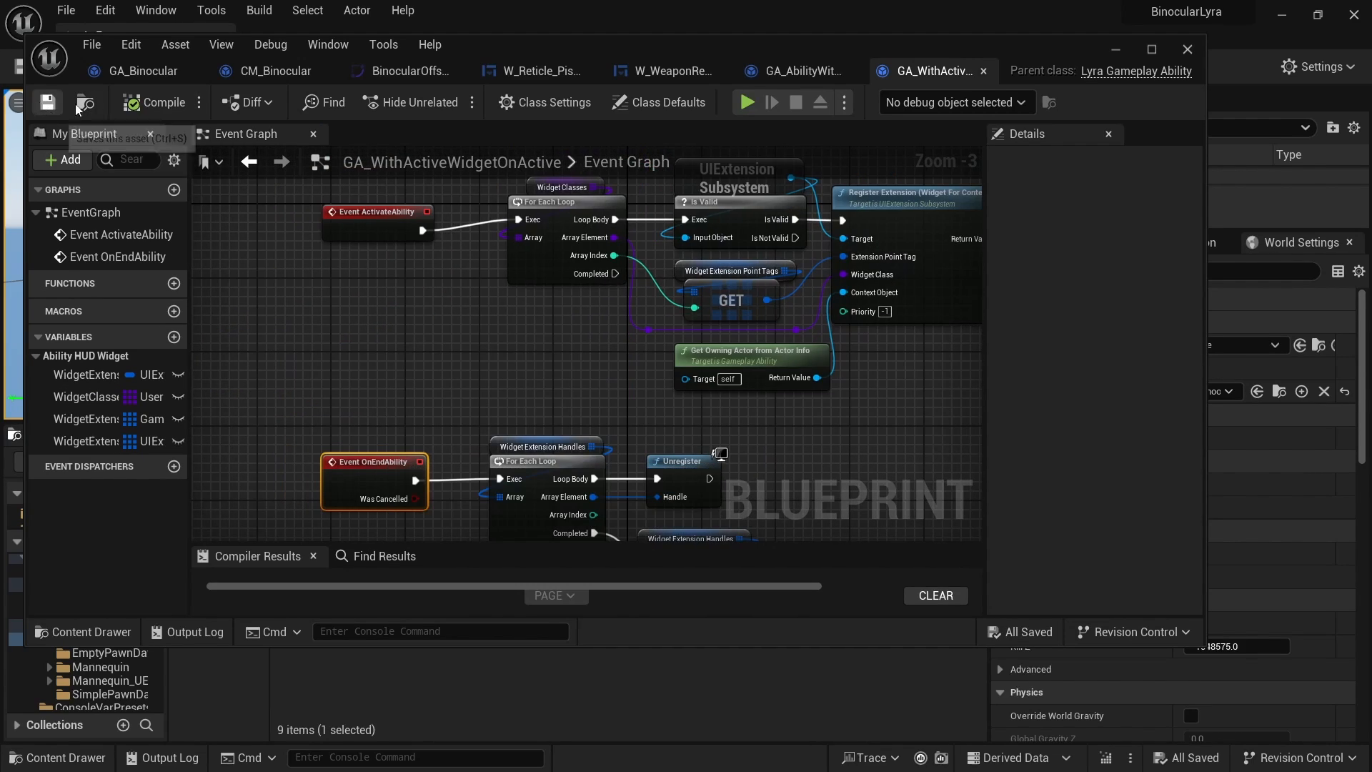
- Search for withActive among the parent class options in GA_Binocular's class settings
click(129, 74)
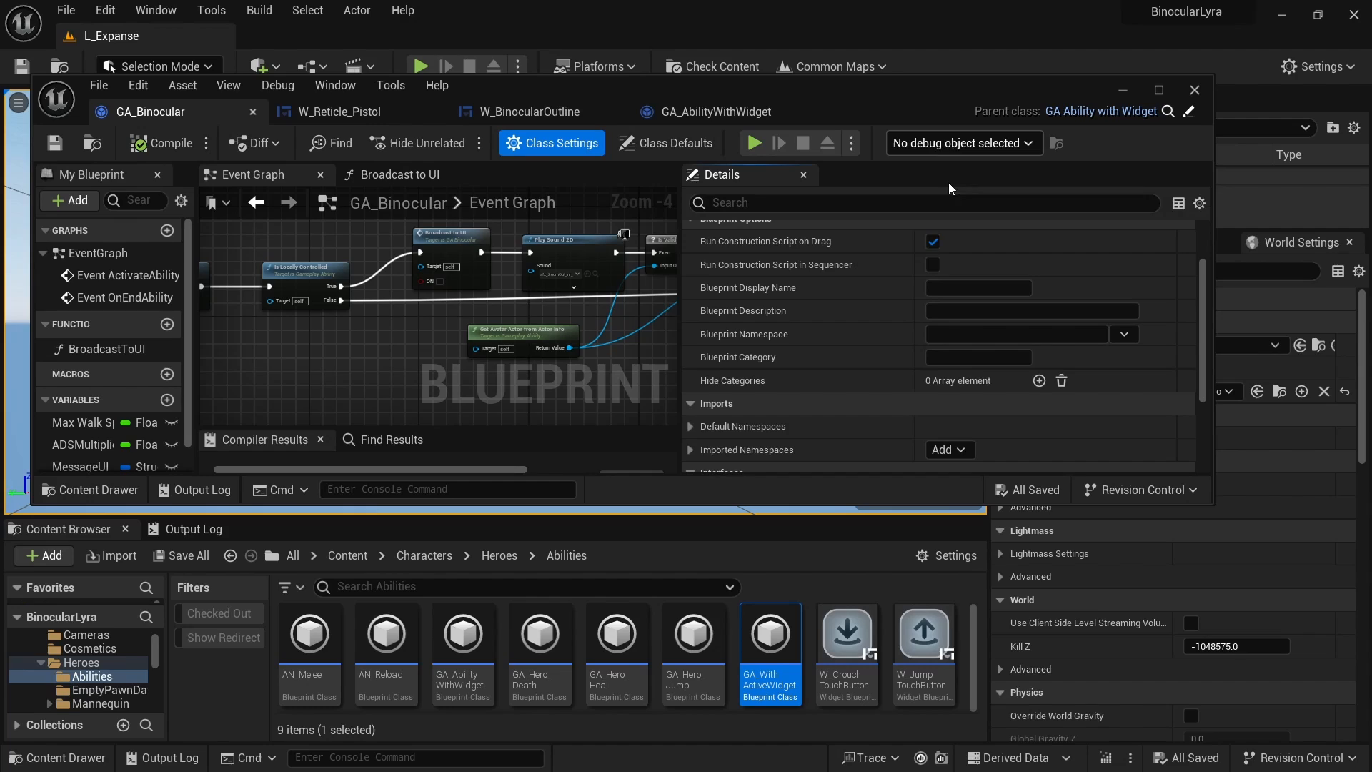
scroll(922, 296, up, 2)
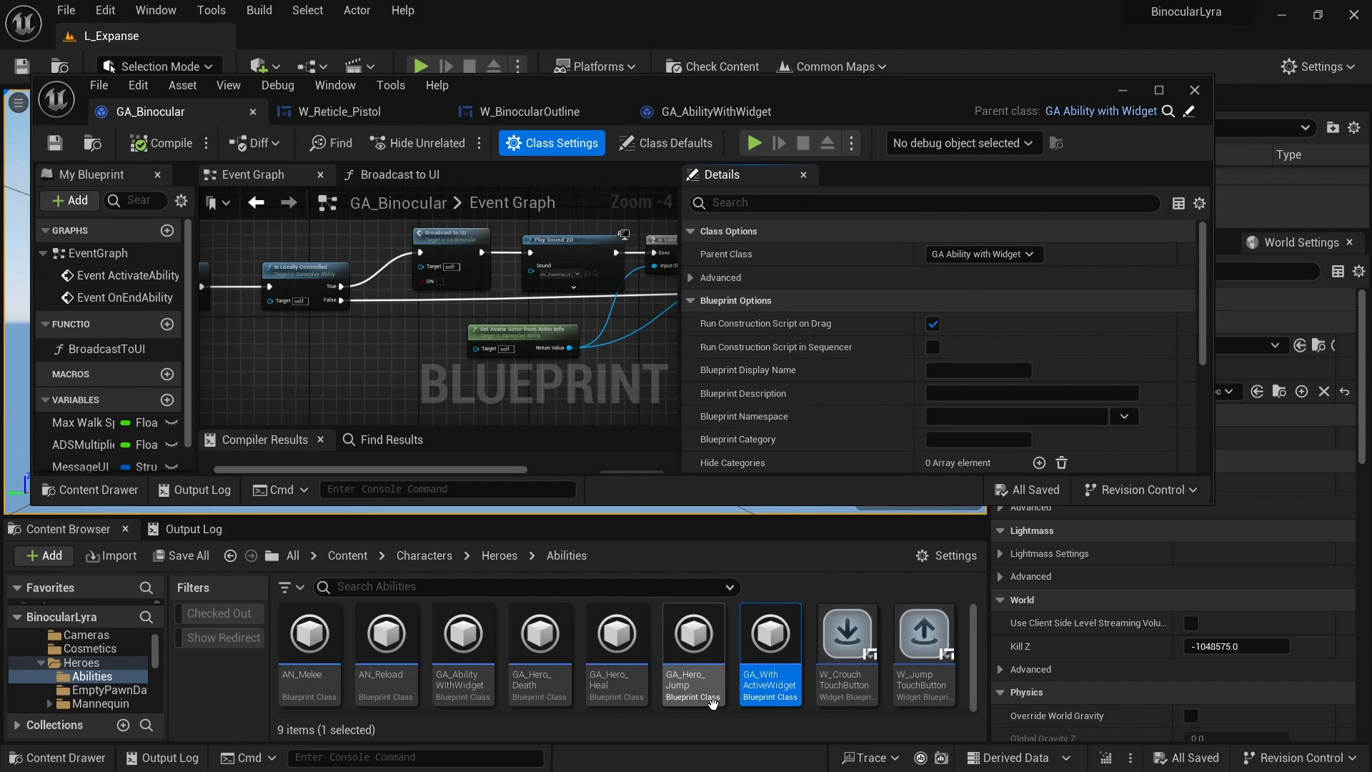
drag(771, 636, 966, 260)
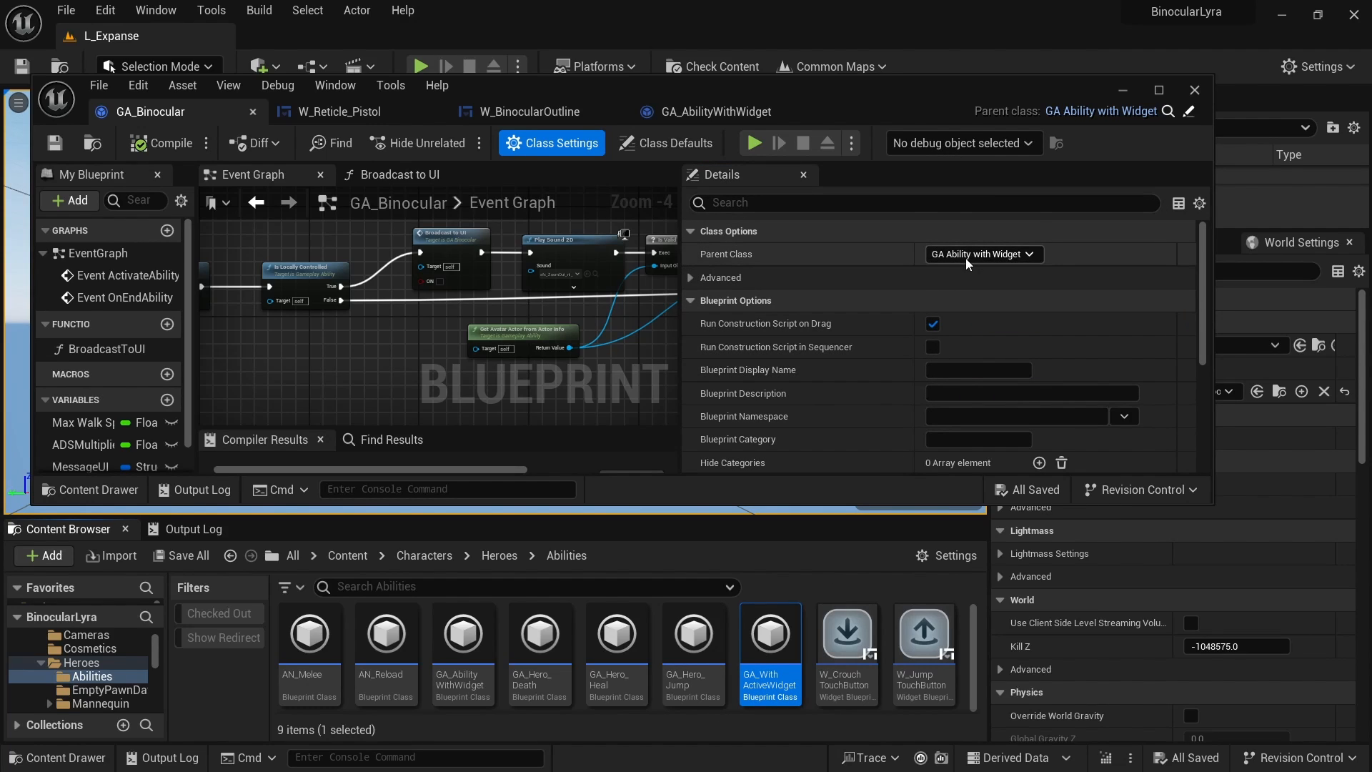
click(993, 253)
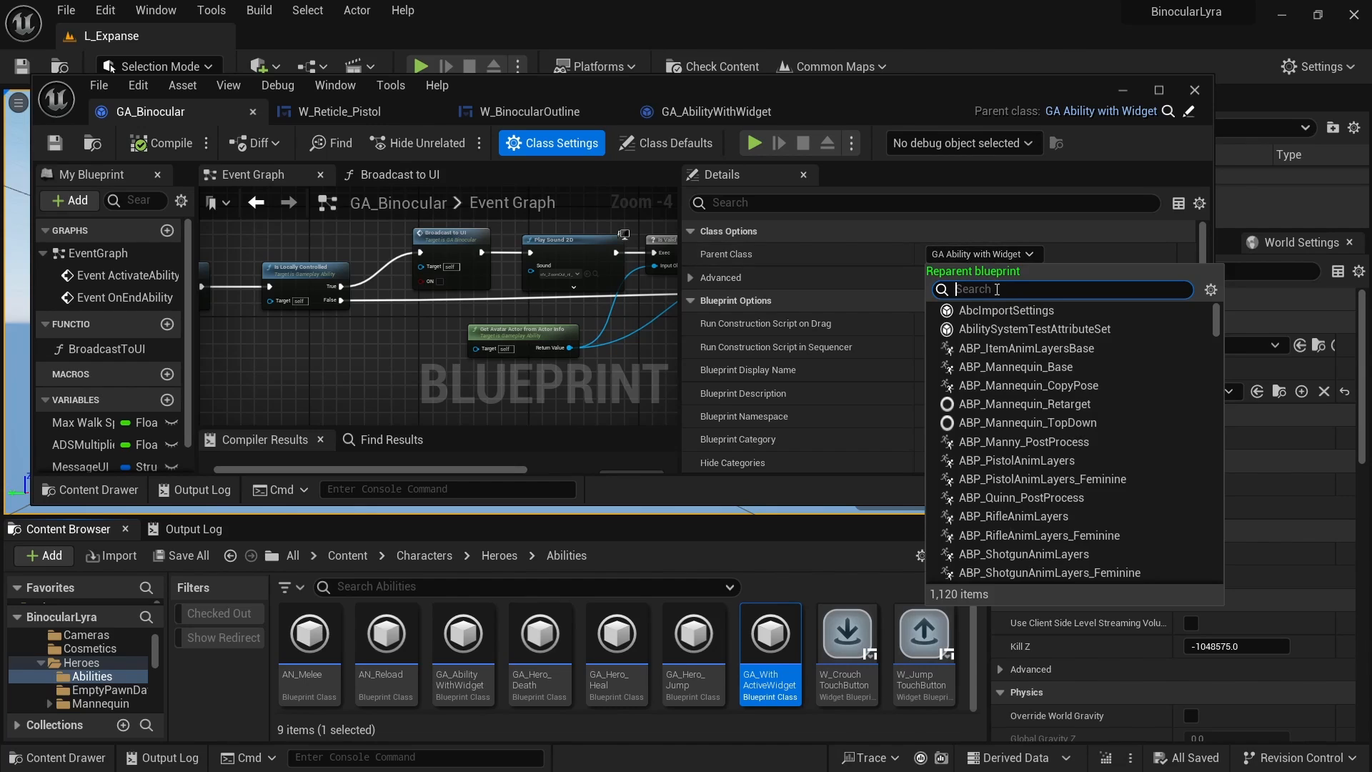
text(withActive)
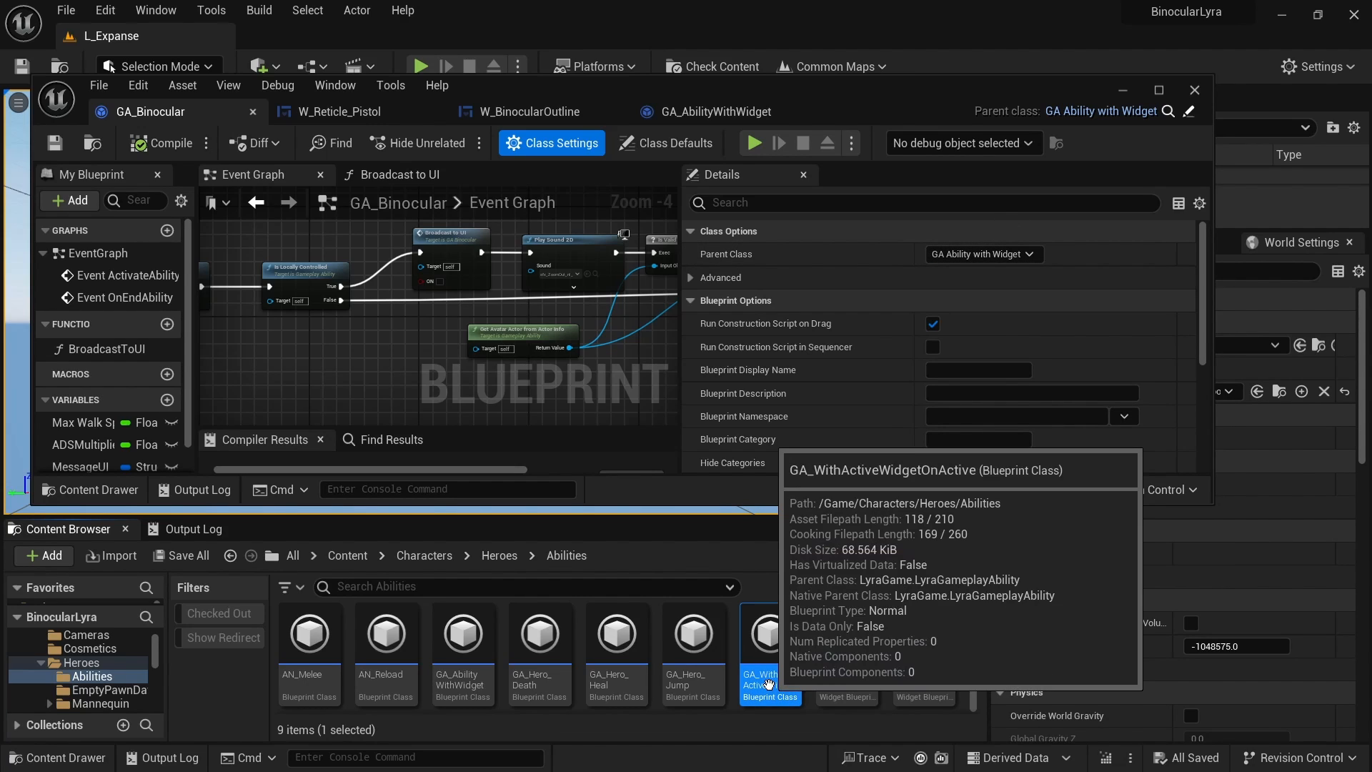
- Rename the GA_WithActiveWidgetOnActive blueprint in the Abilities folder as GA_WithActiveWidget
click(769, 680)
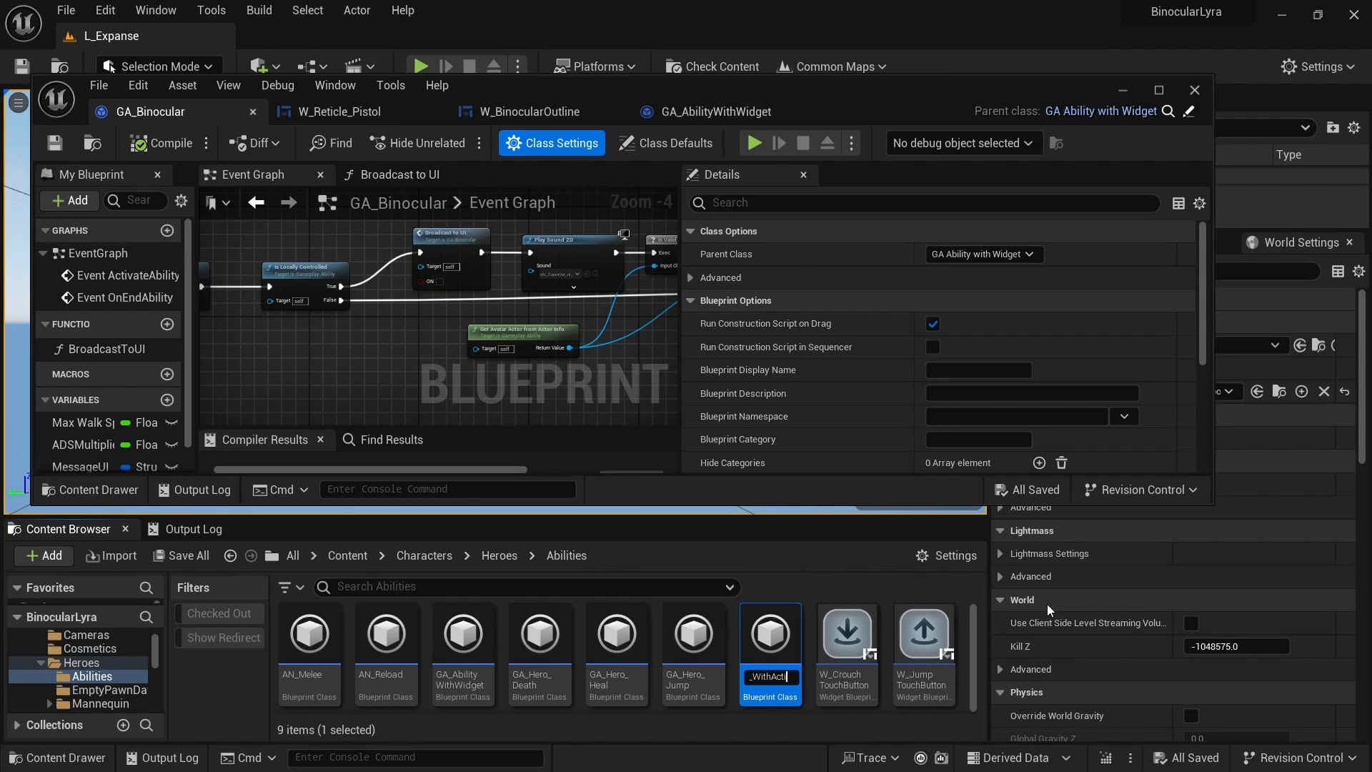
text(t)
key(Return)
click(850, 642)
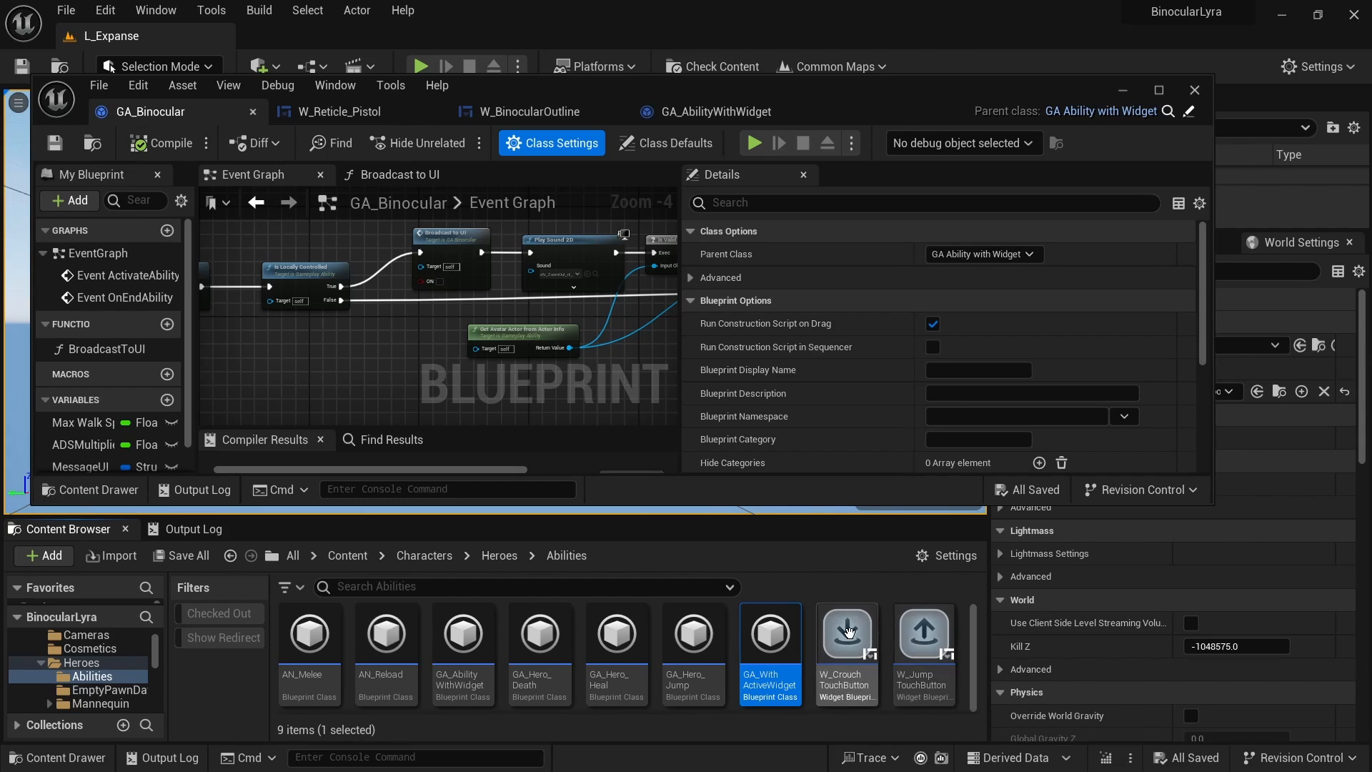
drag(778, 650, 850, 604)
- Reparent GA_Binocular to GA_WithActiveWidget, confirm the reparenting and save the blueprint
click(1019, 256)
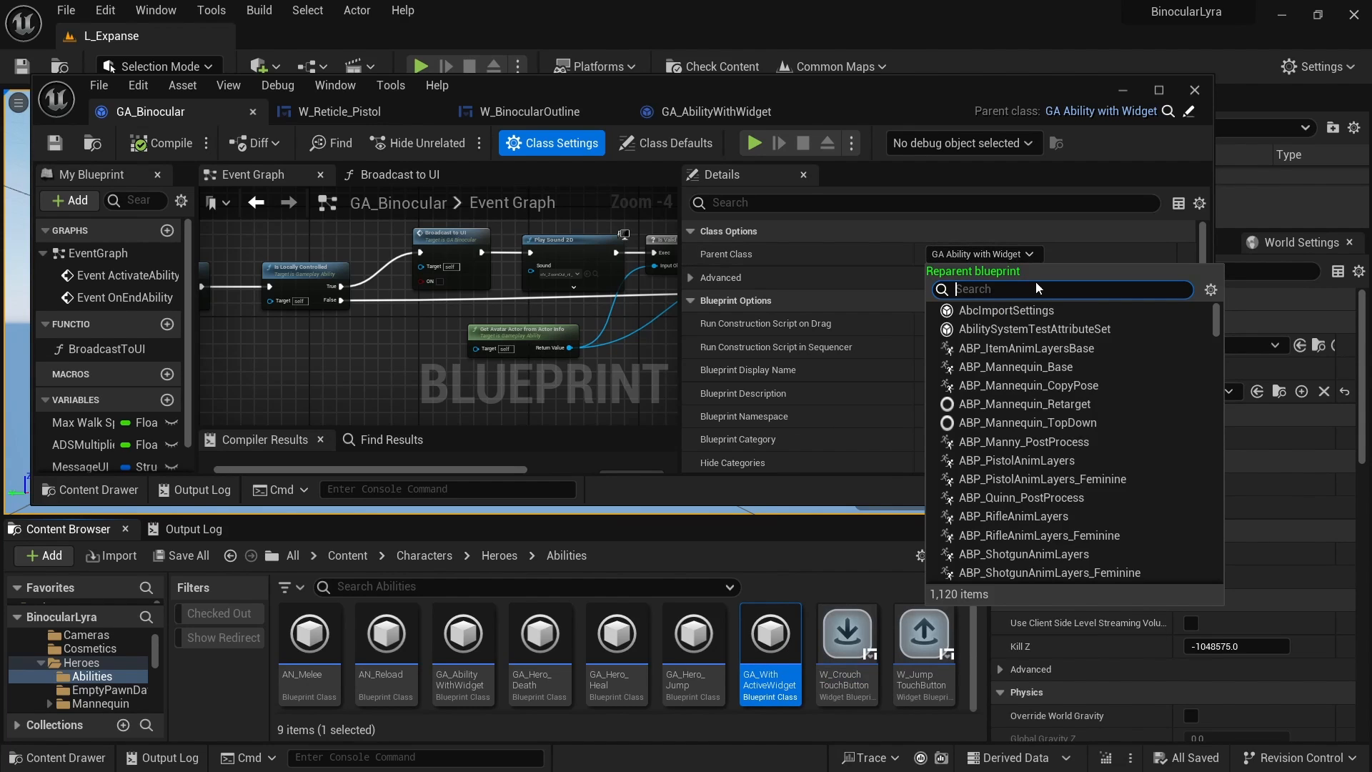
text(withActive)
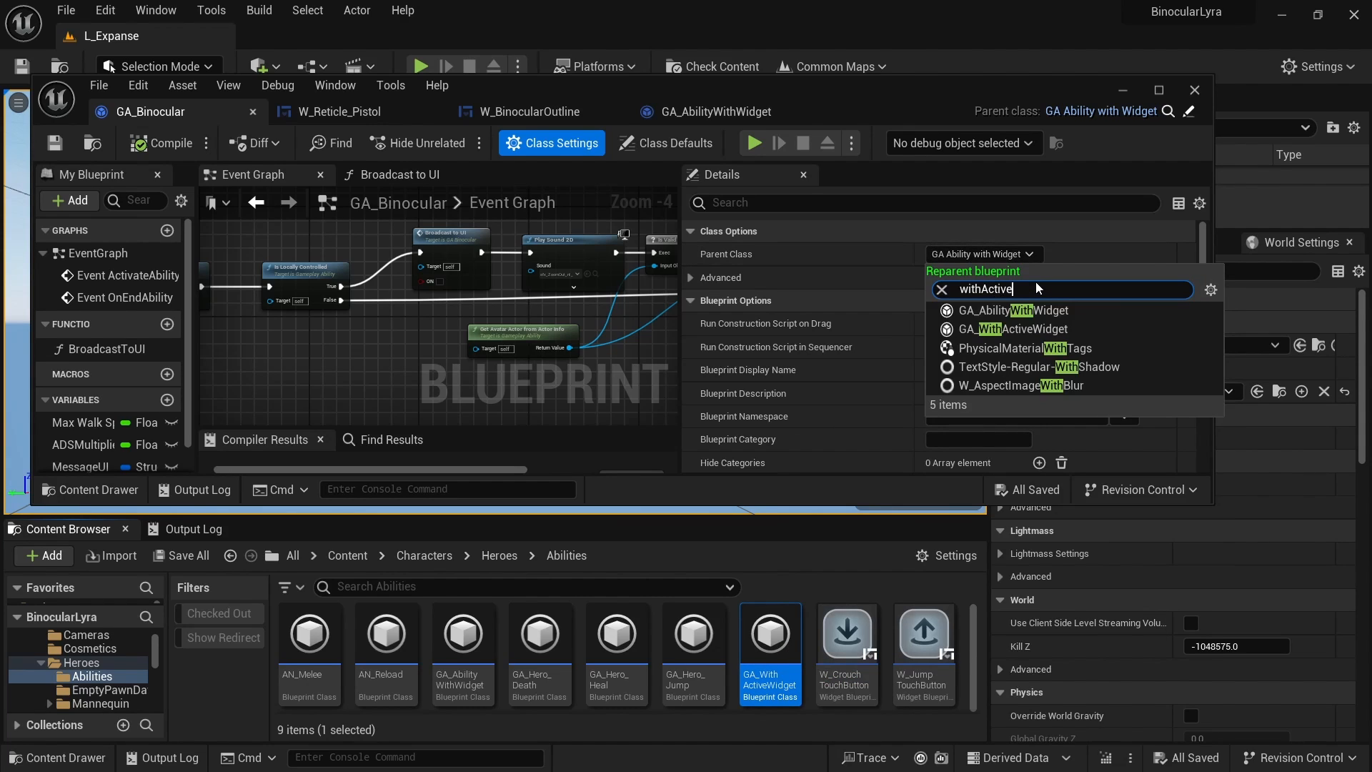
click(1031, 308)
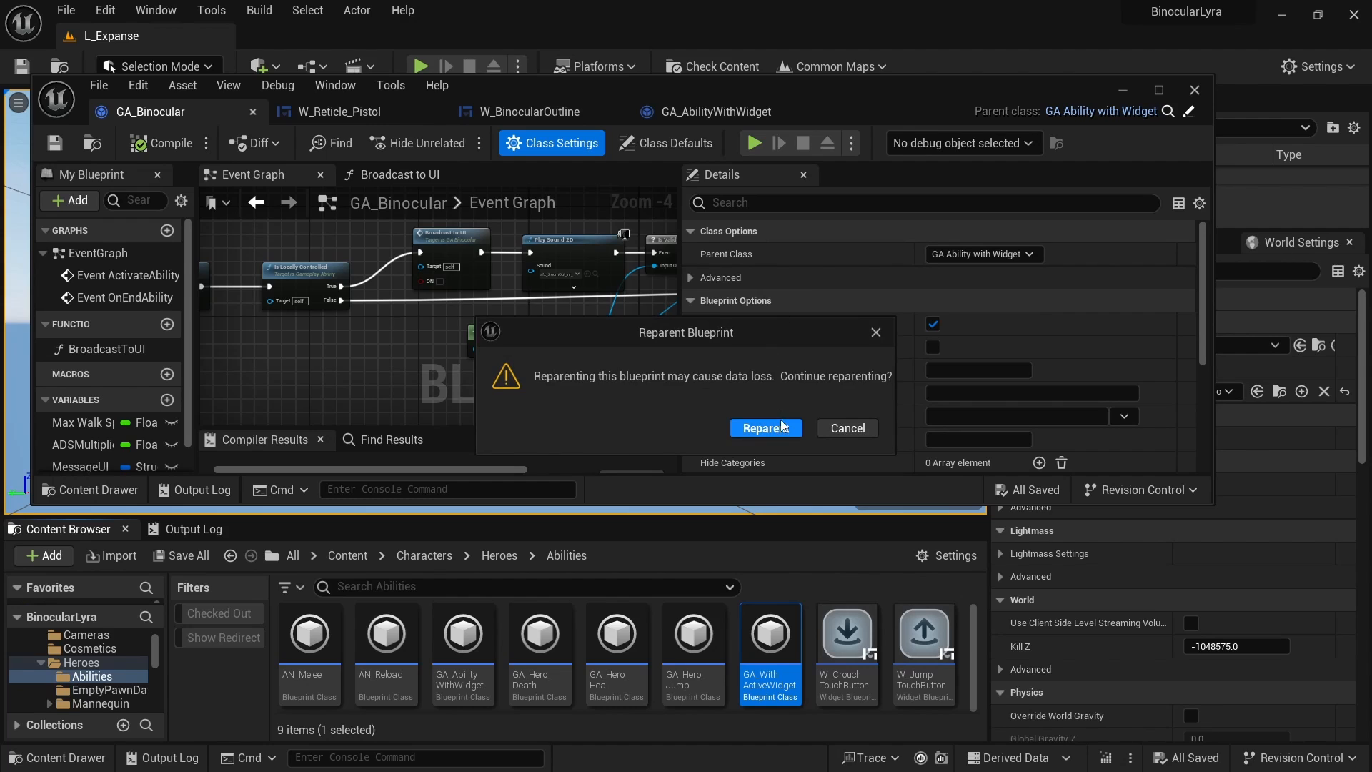
click(766, 429)
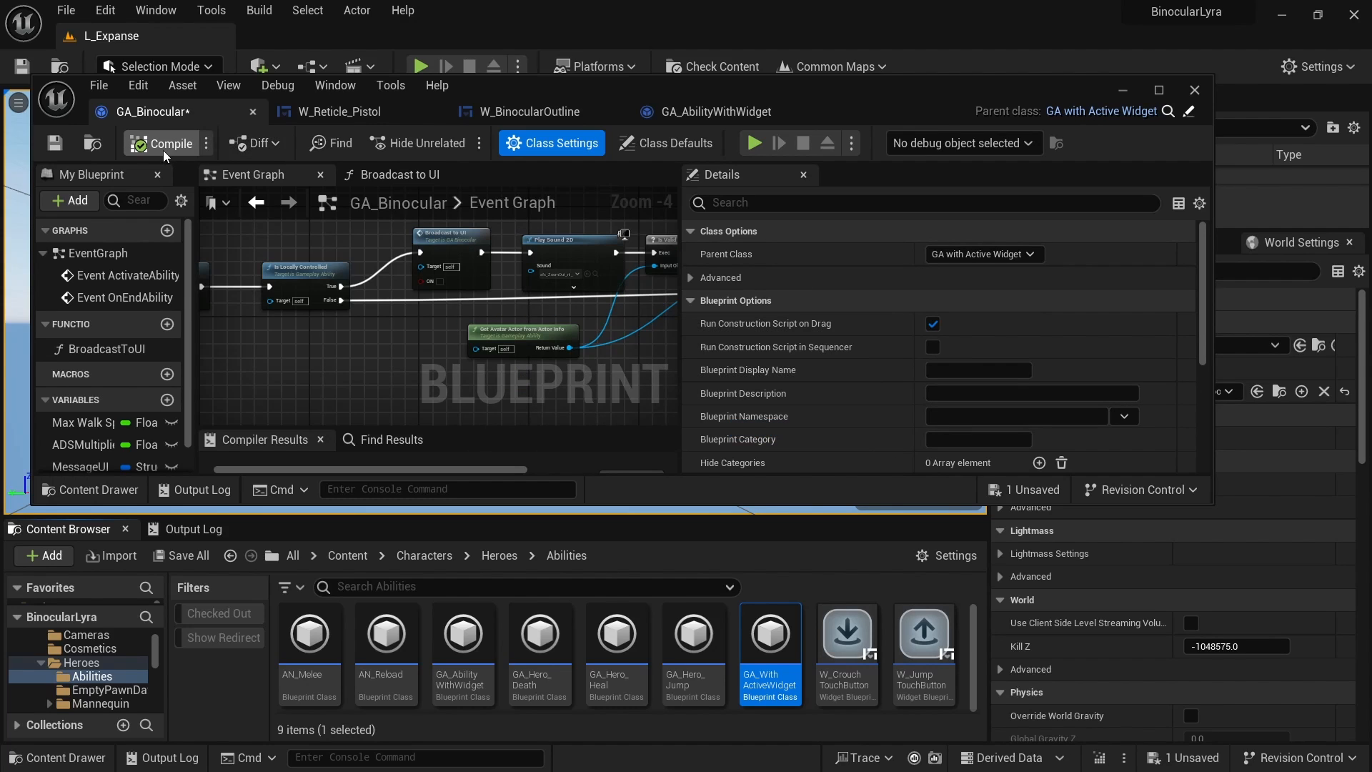
click(56, 145)
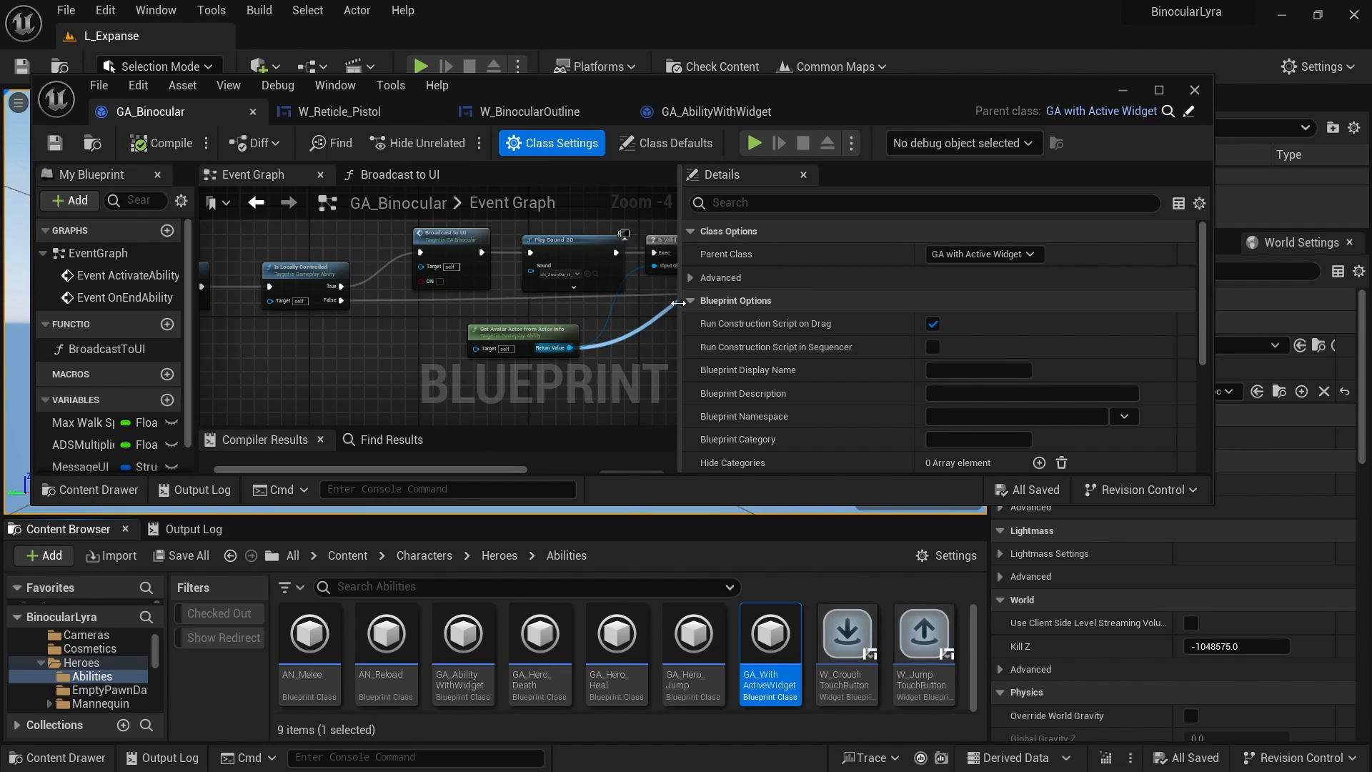
drag(681, 303, 847, 312)
right_drag(289, 291, 569, 318)
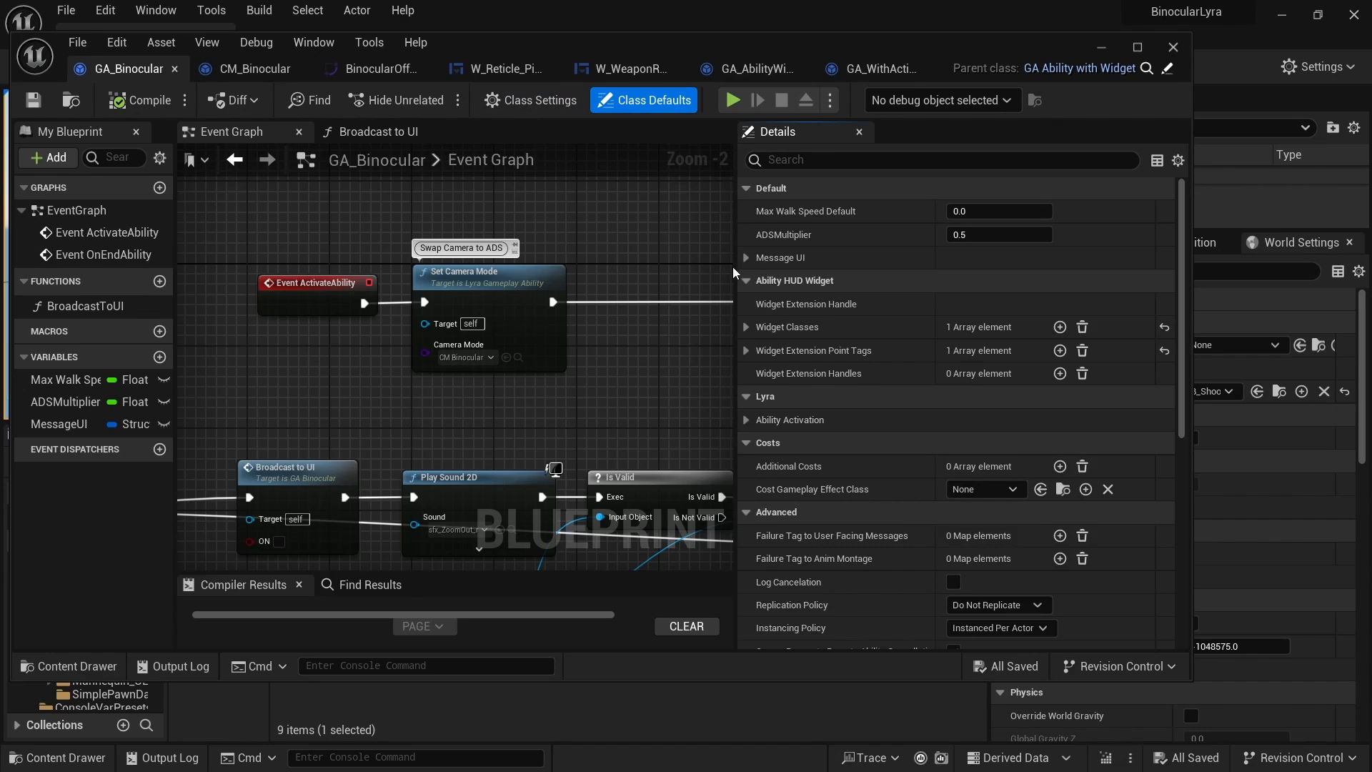
- Expand Widget Classes in GA_Binocular's class defaults and locate its W_ToggleADSTouchButton asset in the Content Browser
drag(734, 272, 465, 272)
click(475, 326)
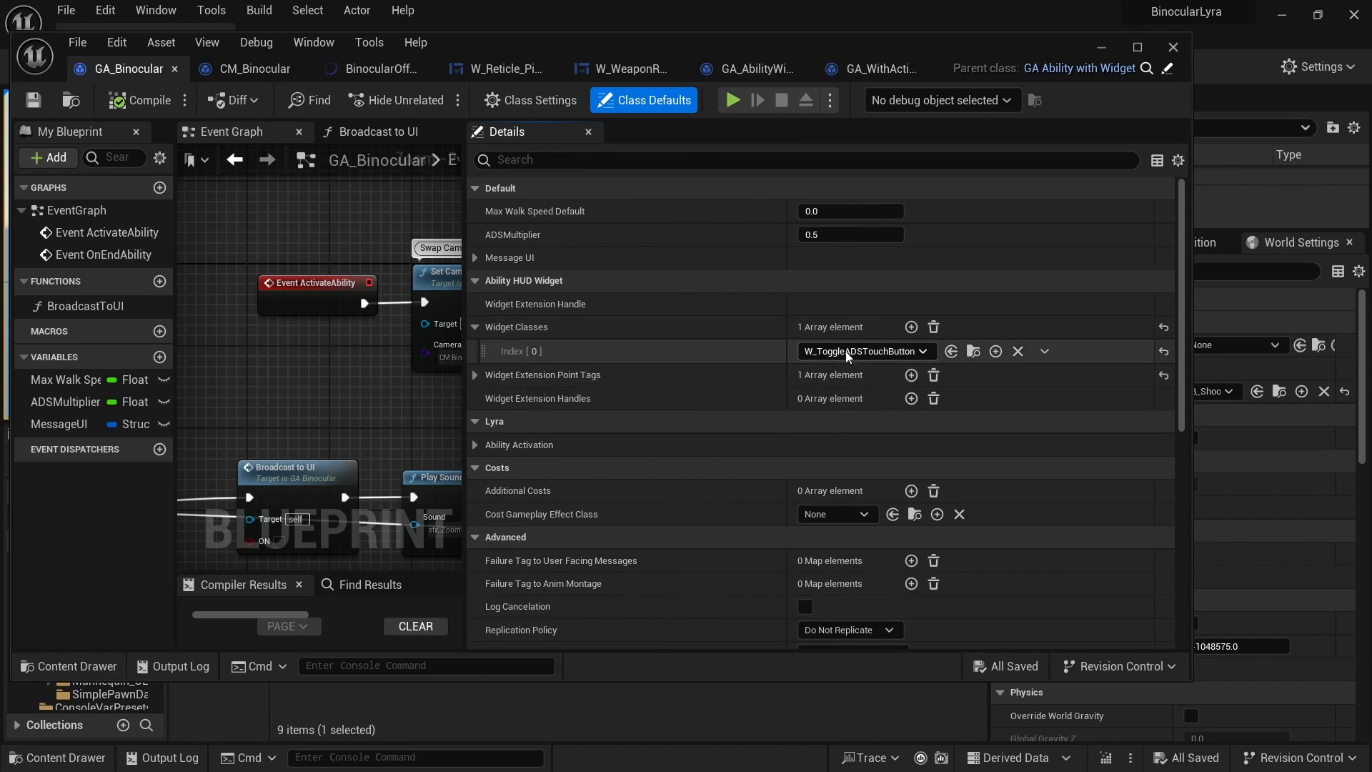
click(974, 351)
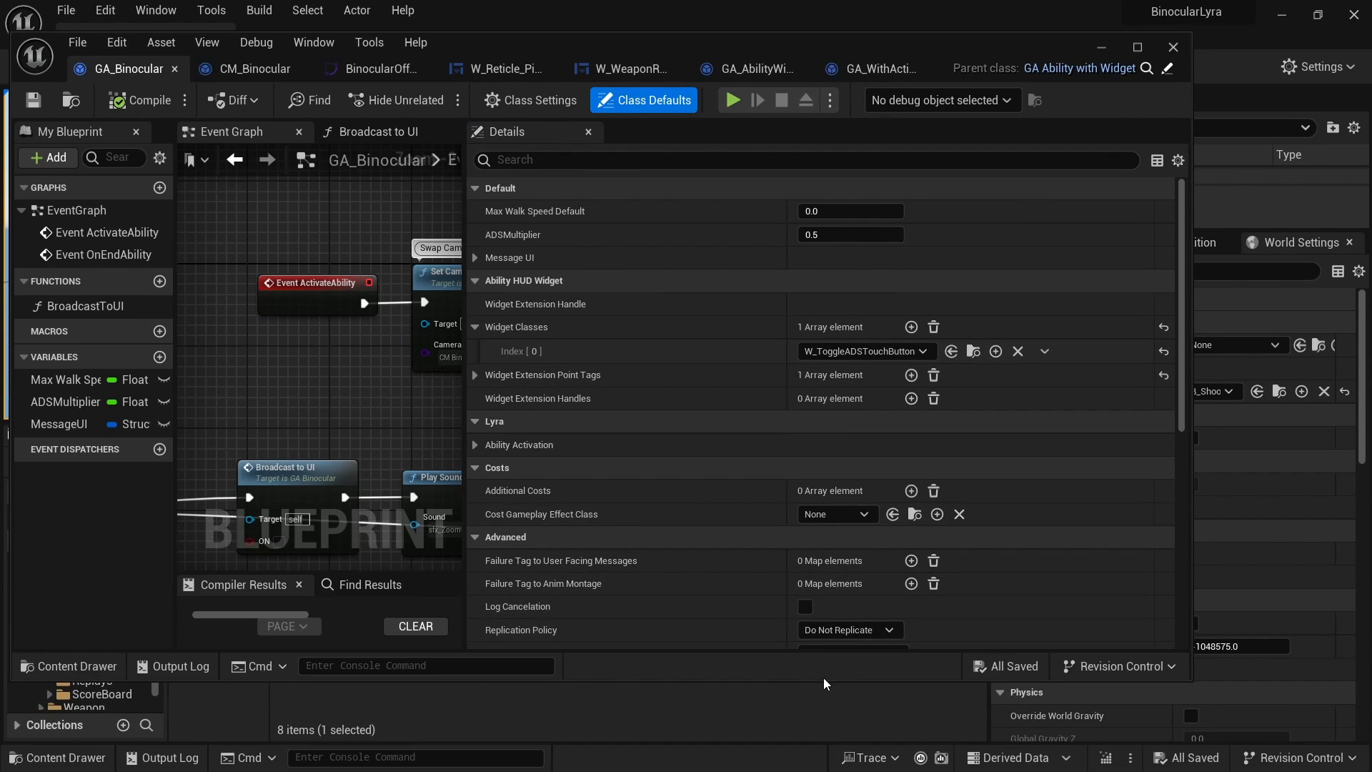
drag(820, 679, 801, 418)
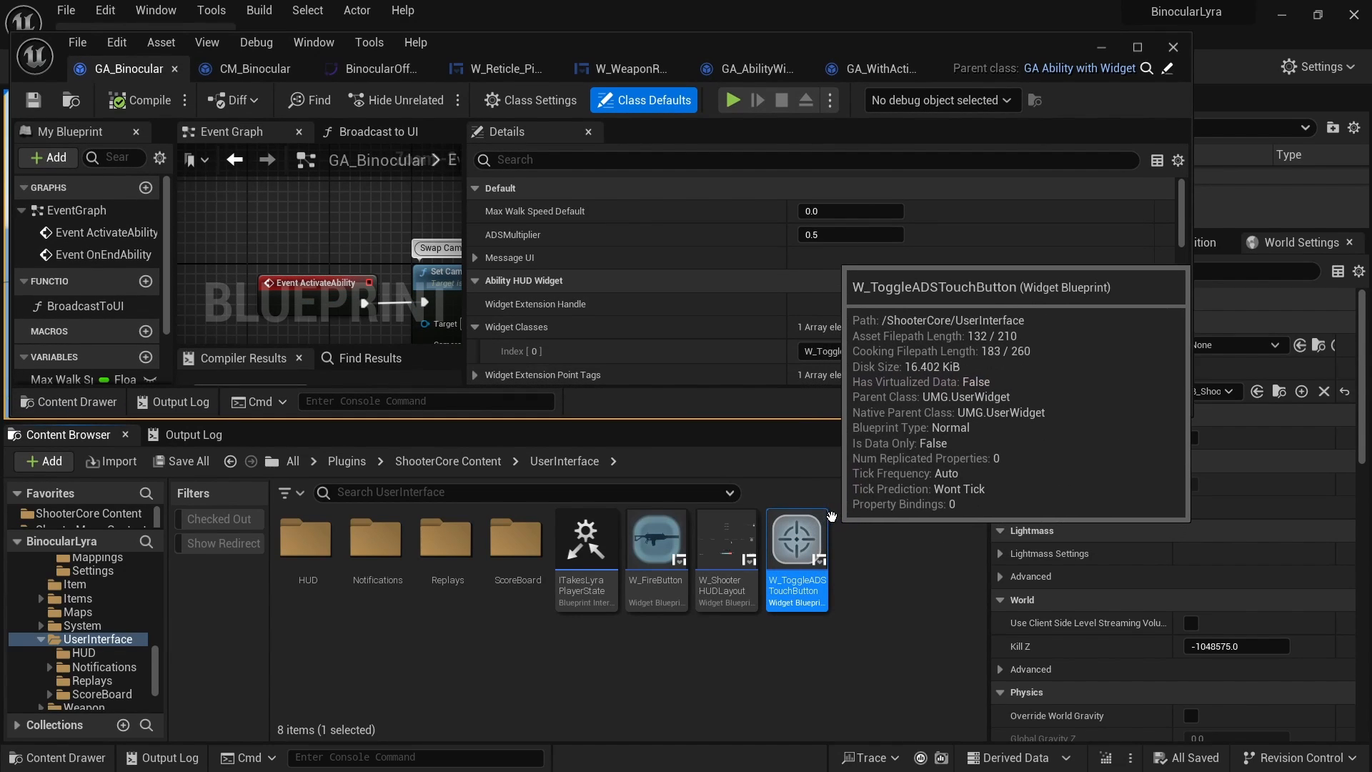
scroll(629, 300, down, 2)
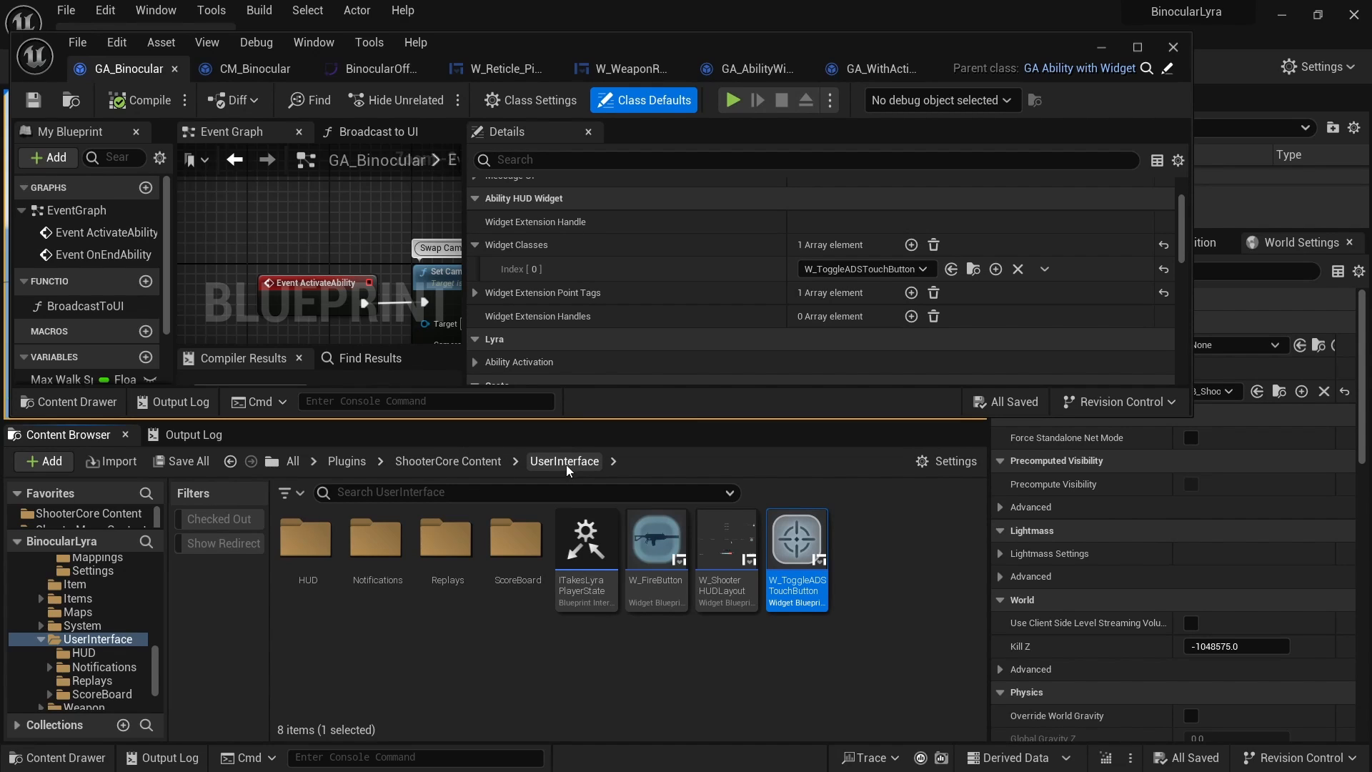
- Create a folder named Binocular inside ShooterCore's UserInterface folder and open it
click(866, 546)
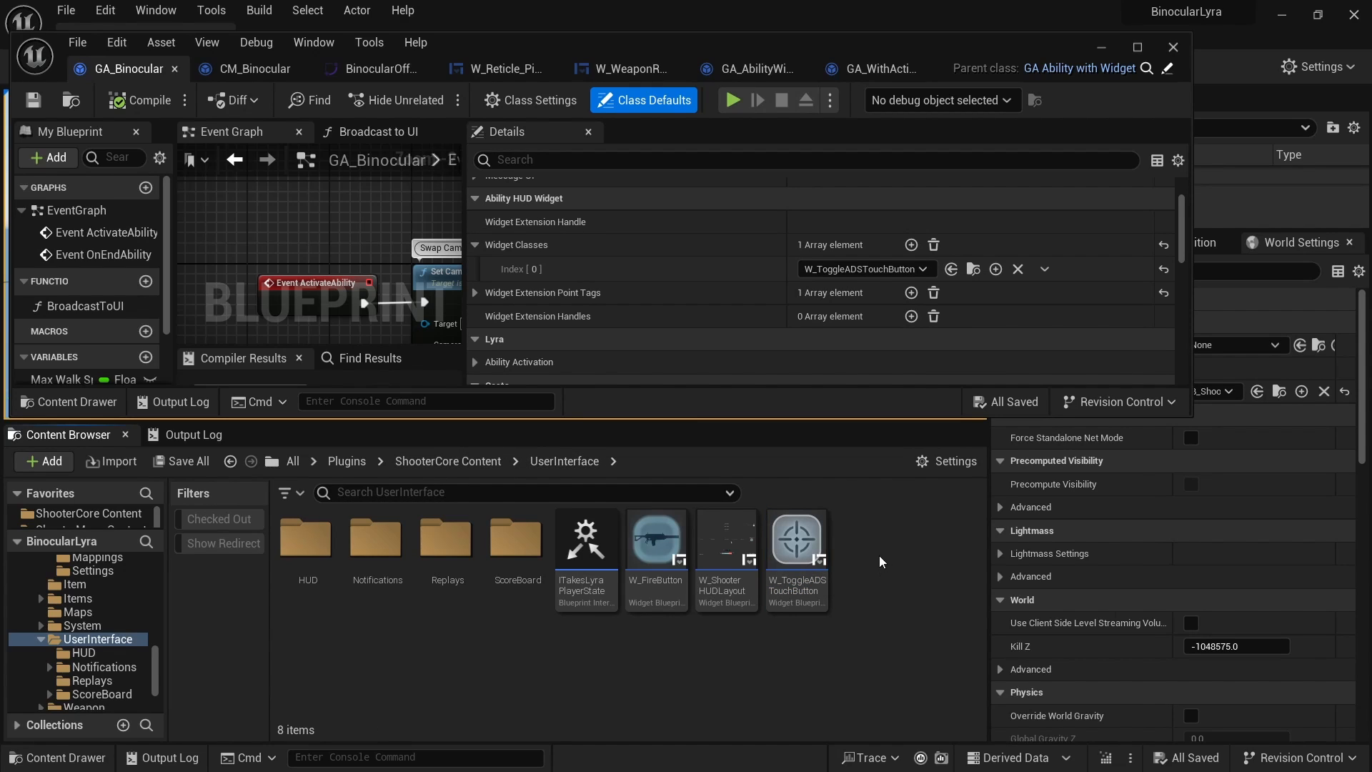
right_click(880, 556)
click(958, 267)
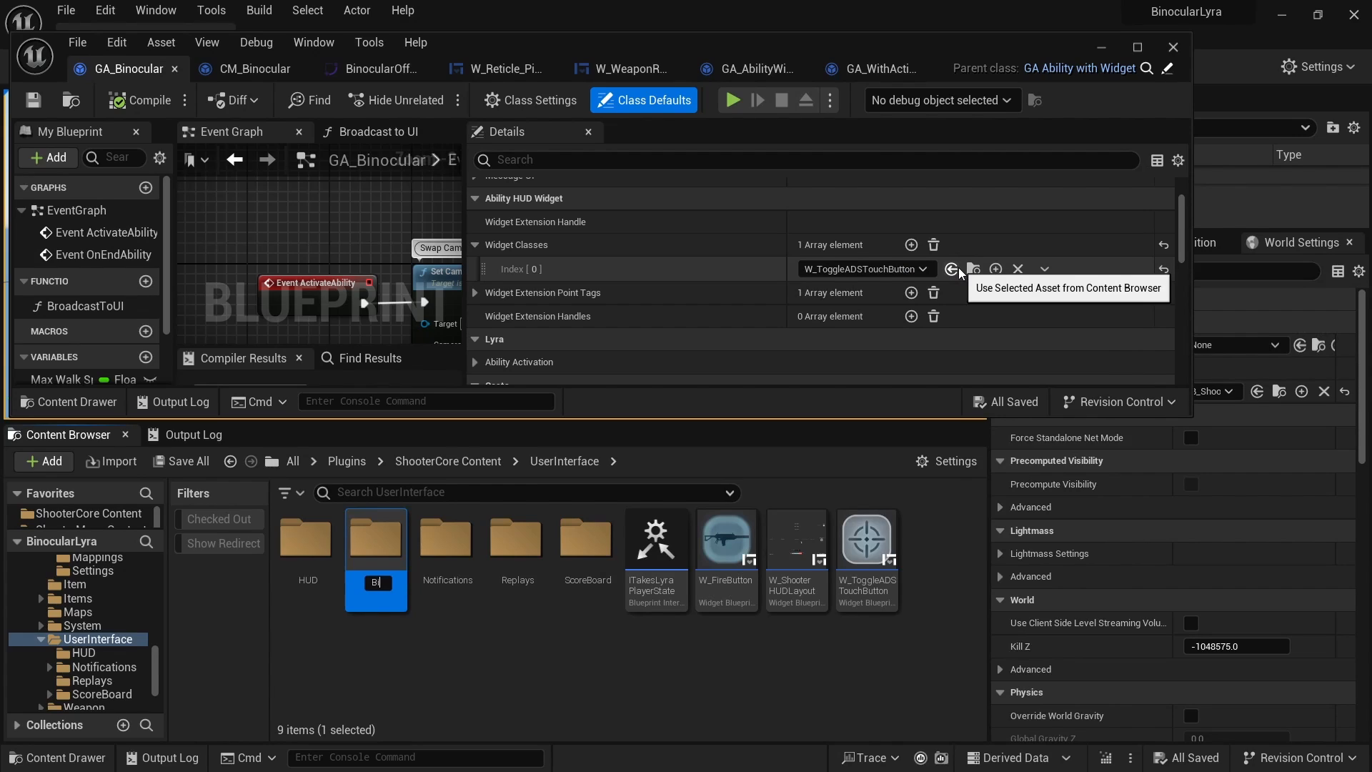
key(Return)
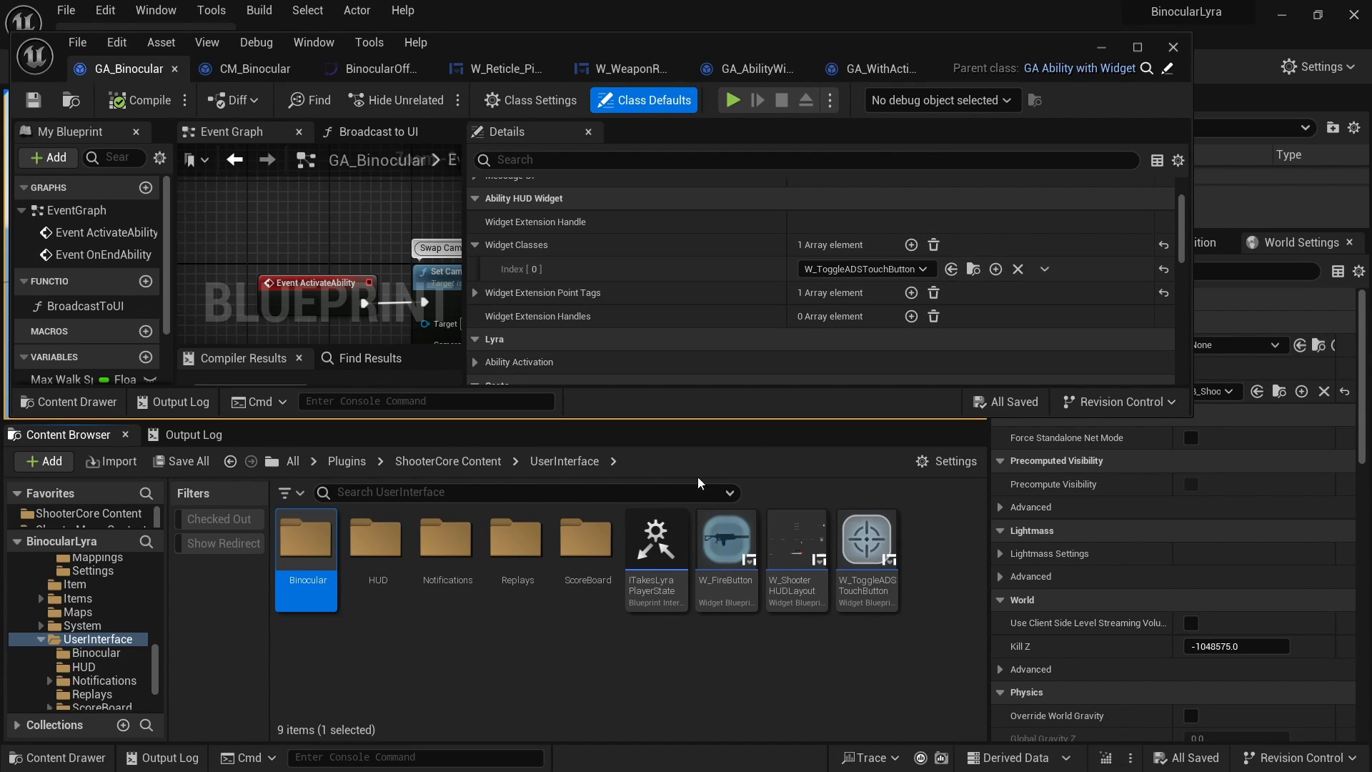
click(466, 627)
double_click(305, 543)
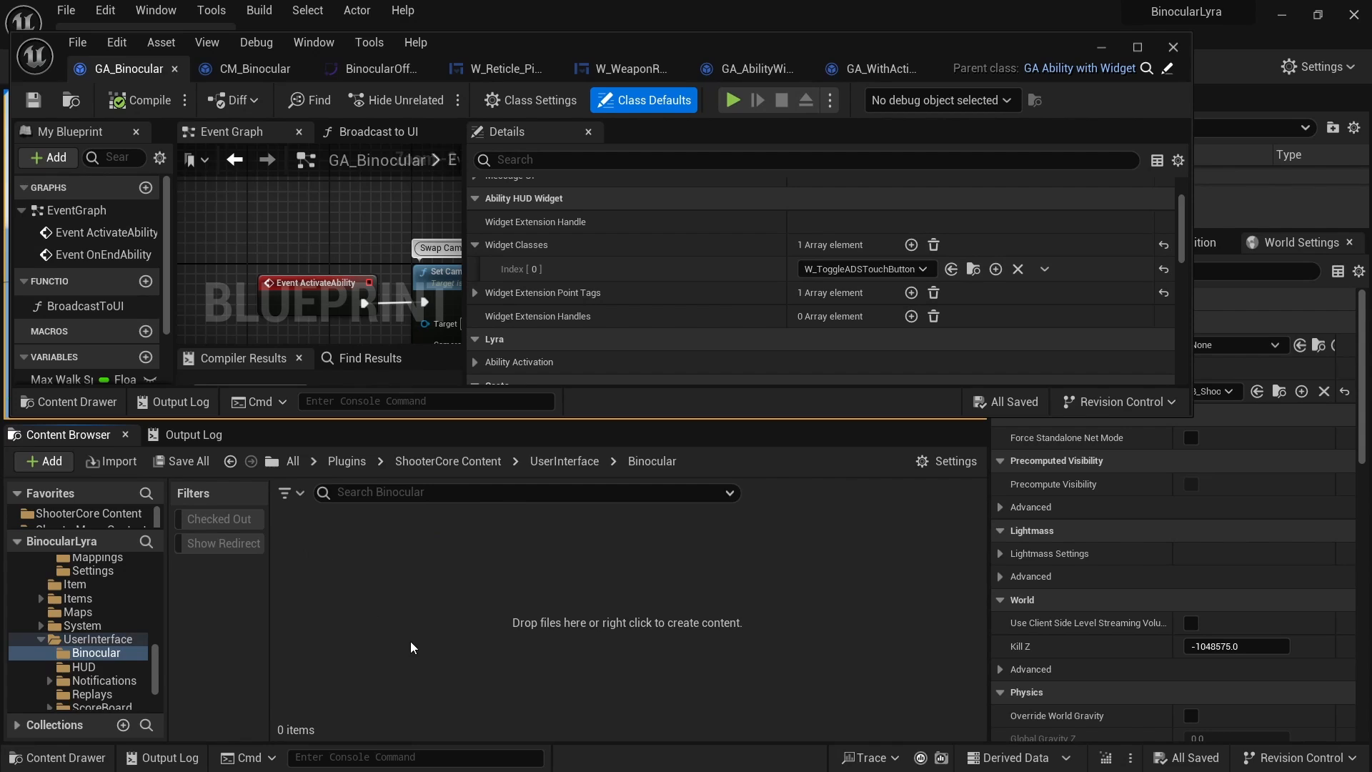
- Import Binocular.png from the IMGs folder in File Explorer into the Binocular content folder, then close File Explorer
drag(0, 246, 418, 60)
click(329, 168)
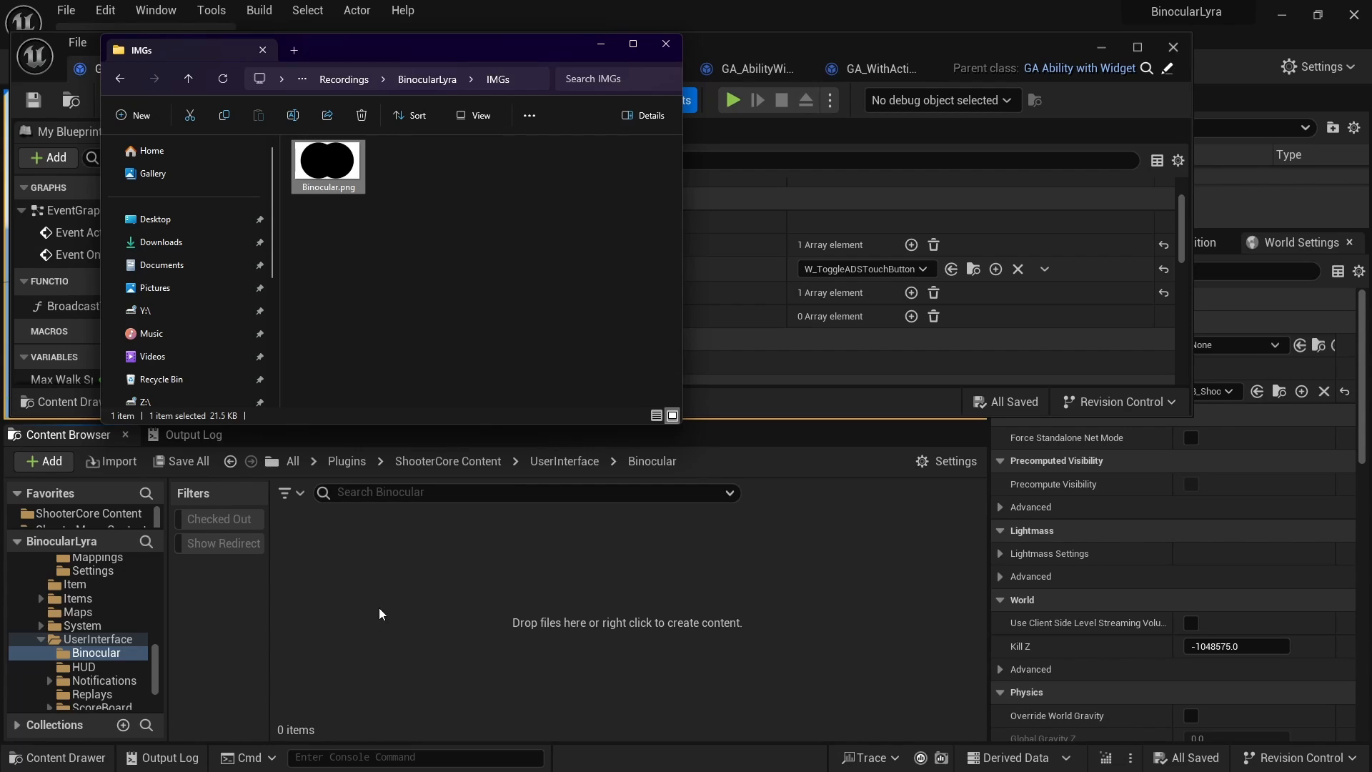
drag(379, 608, 379, 608)
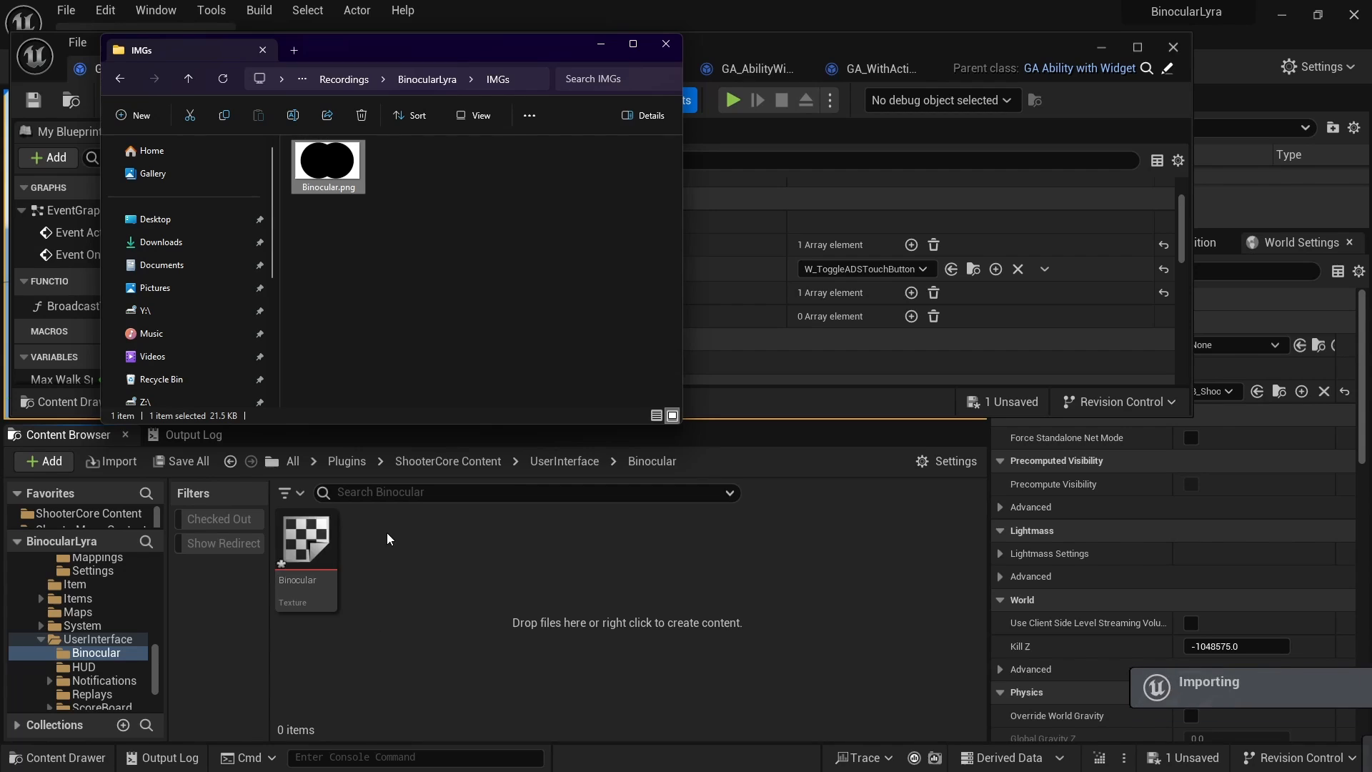
click(666, 44)
- Open the imported Binocular texture and set its Texture Group to UI
click(320, 546)
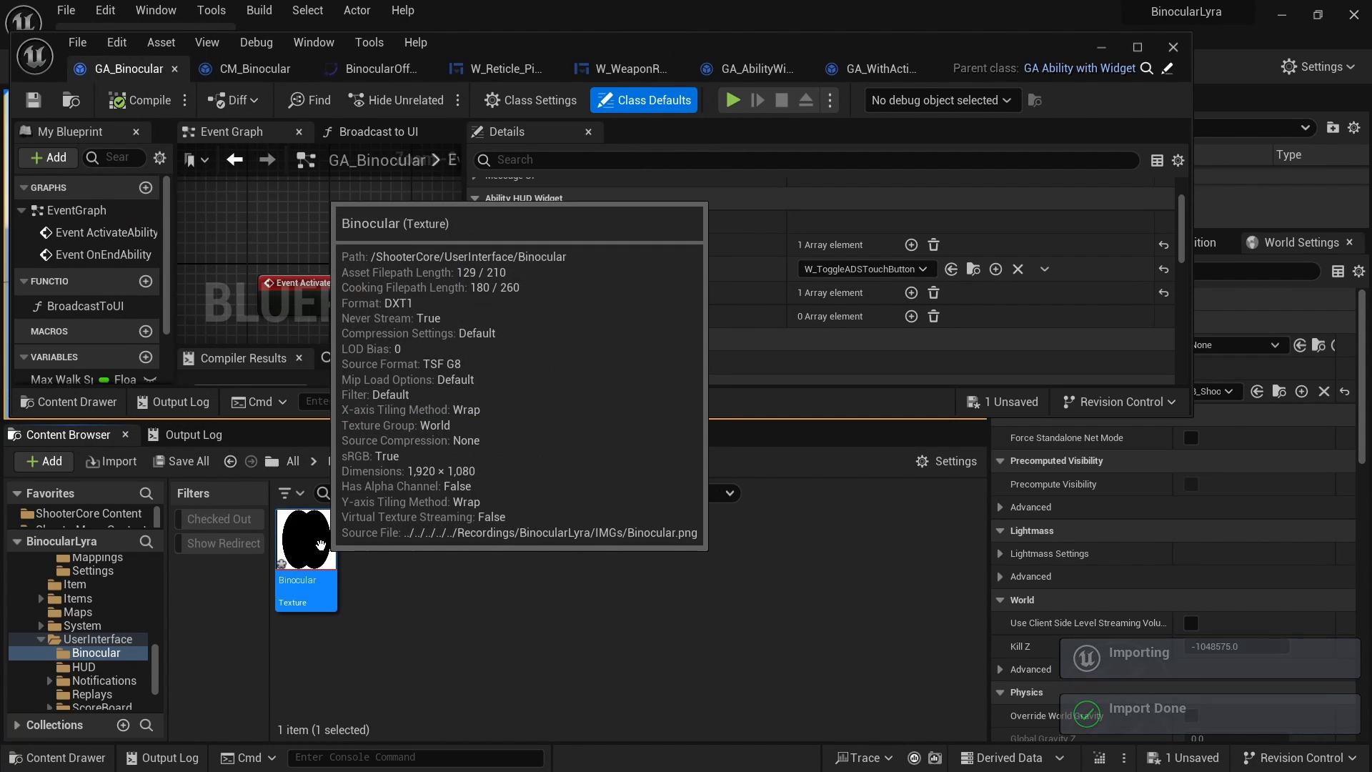
double_click(320, 547)
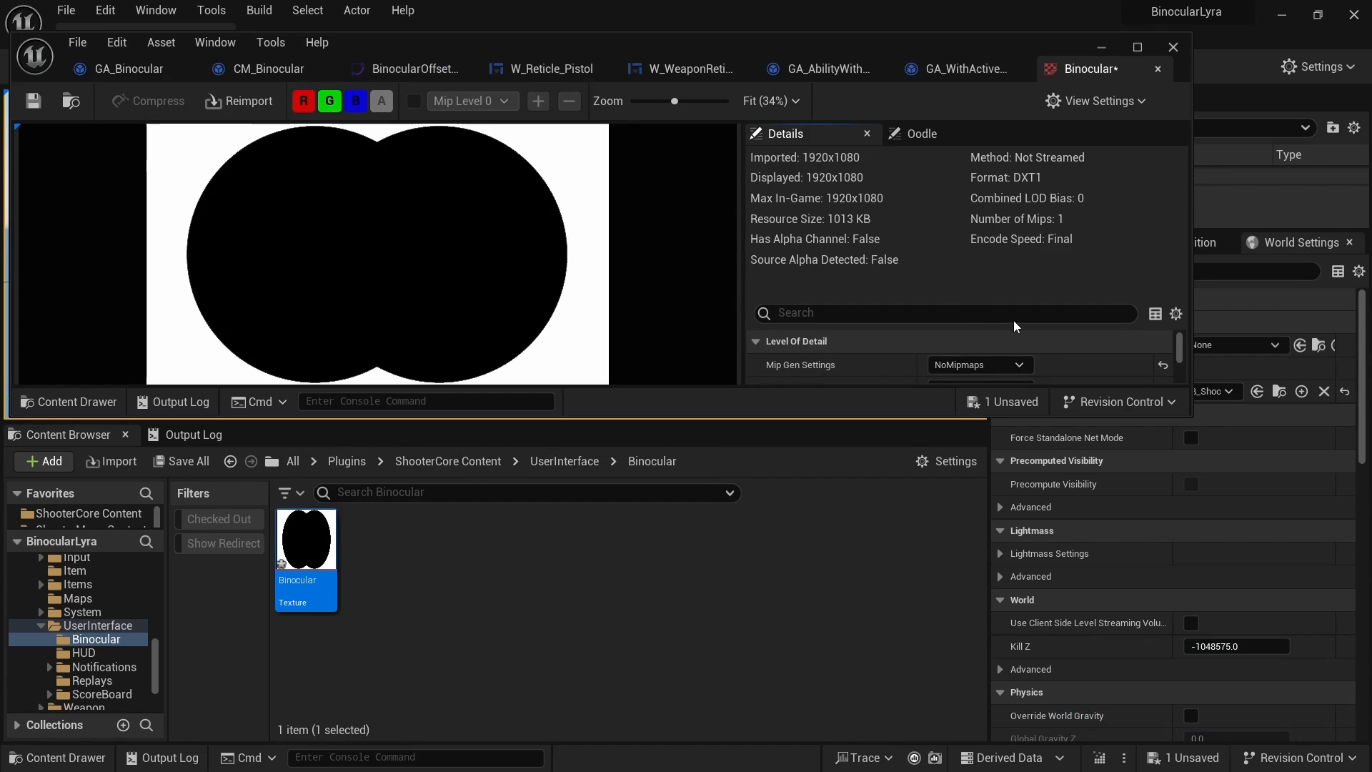
scroll(916, 368, down, 3)
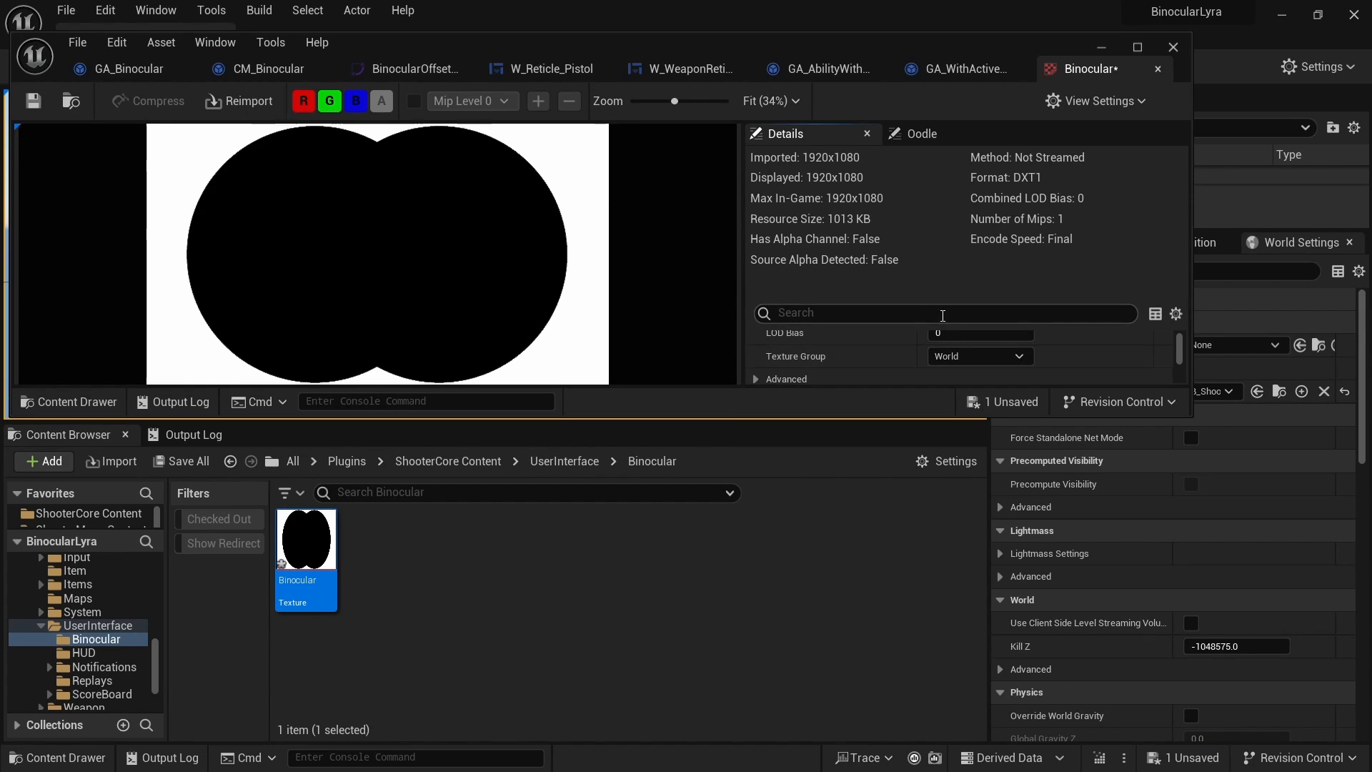
drag(874, 419, 874, 632)
scroll(979, 436, up, 3)
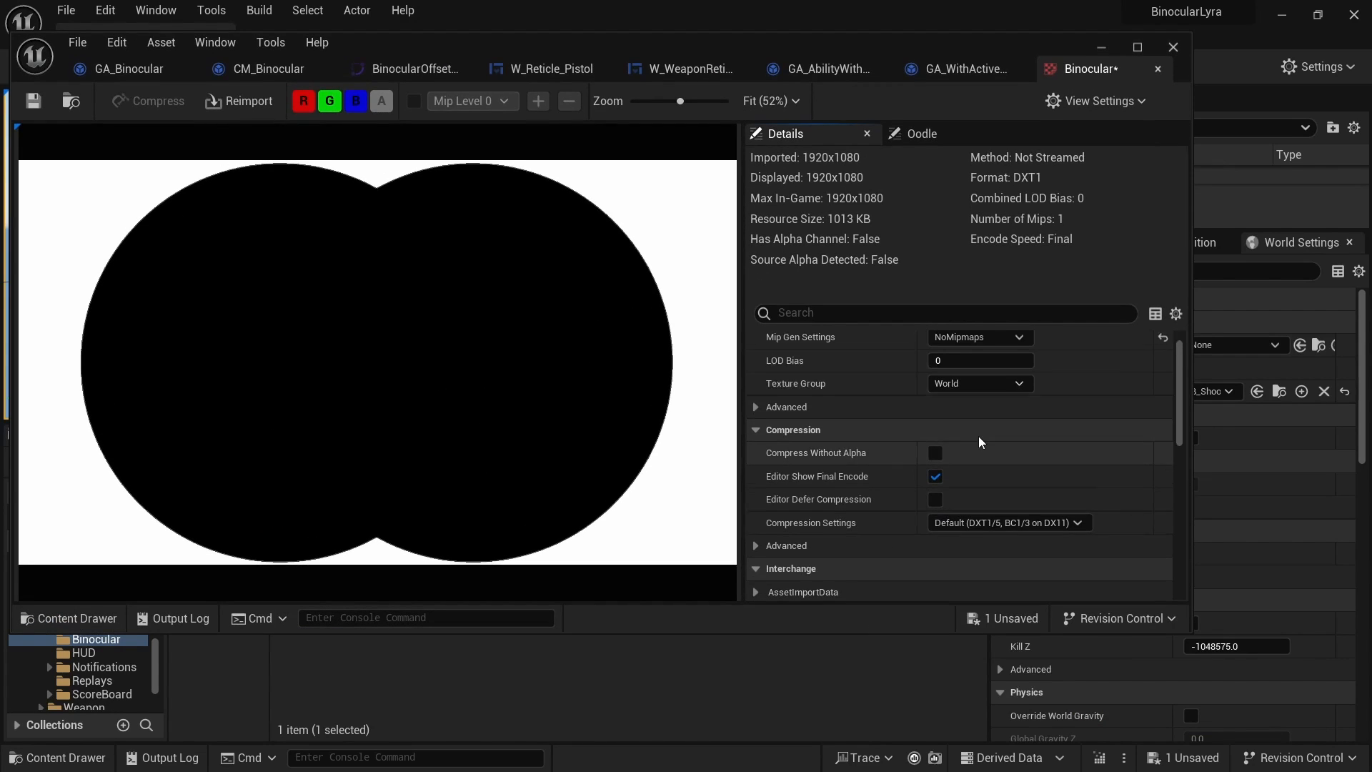
click(986, 412)
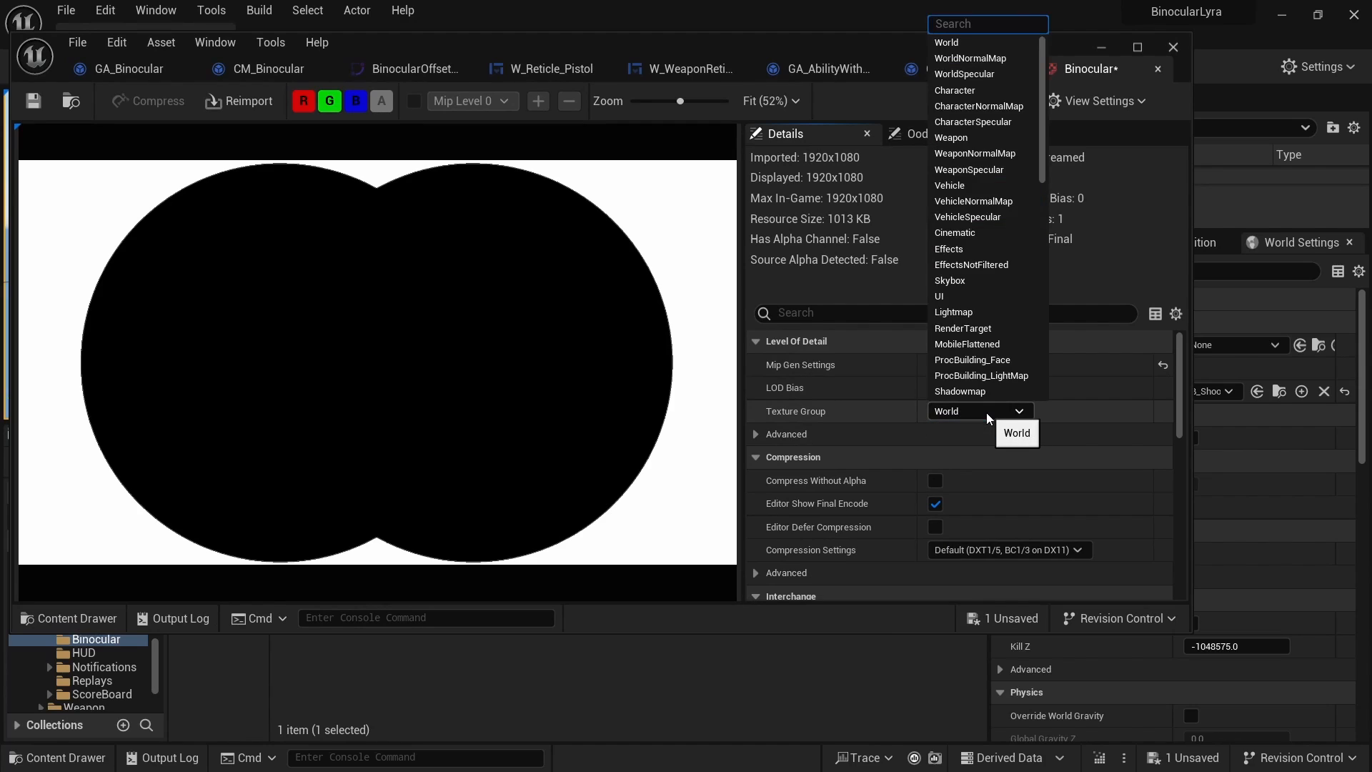
click(986, 295)
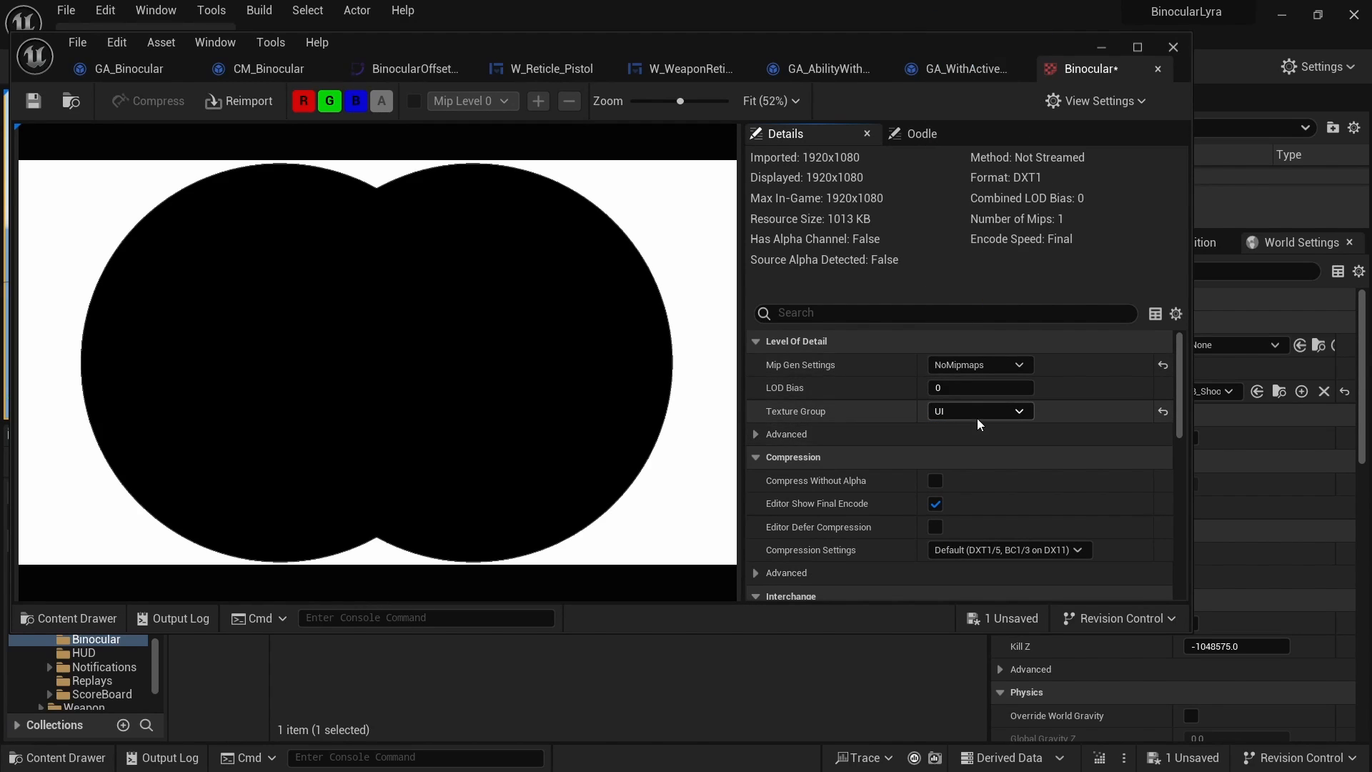
- Set the Binocular texture's Compression Settings to Alpha (no sRGB, BC4 on DX11) and save it
click(997, 550)
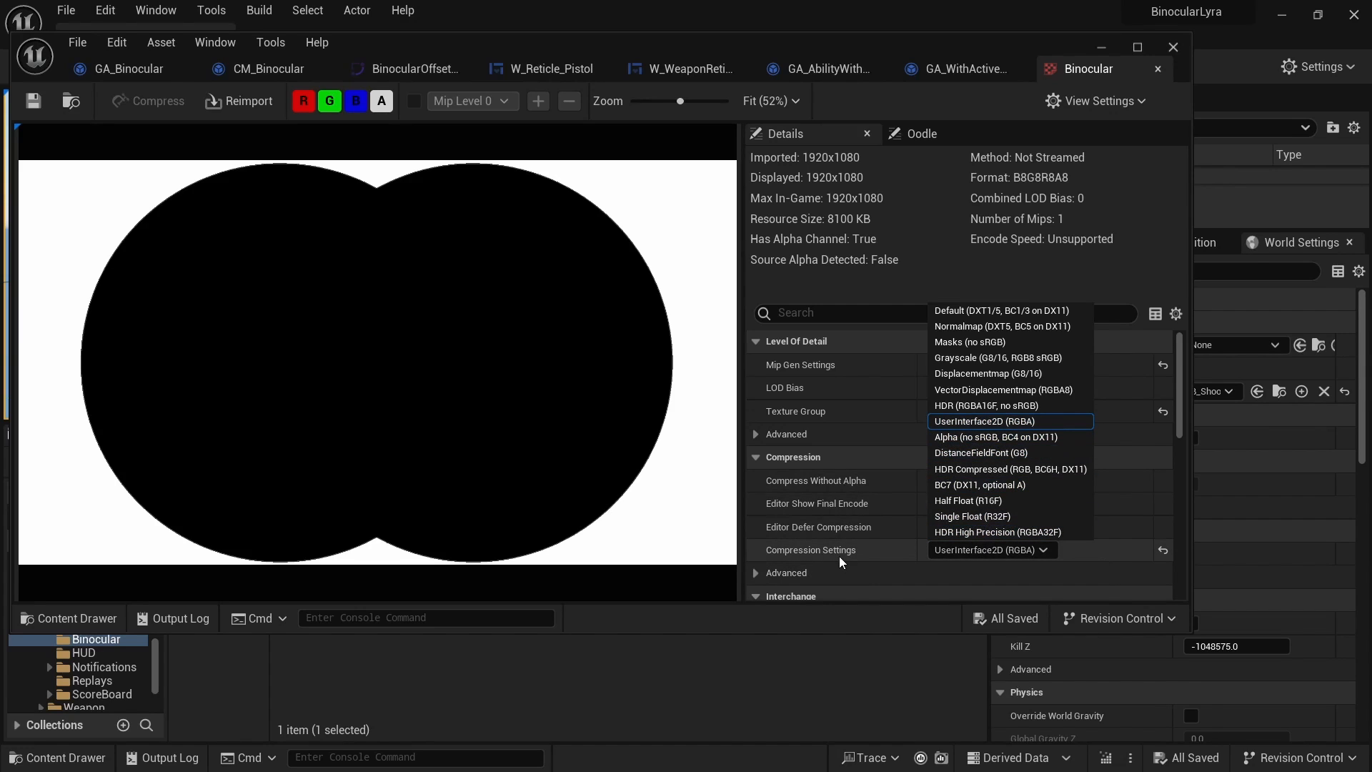
click(865, 548)
click(993, 549)
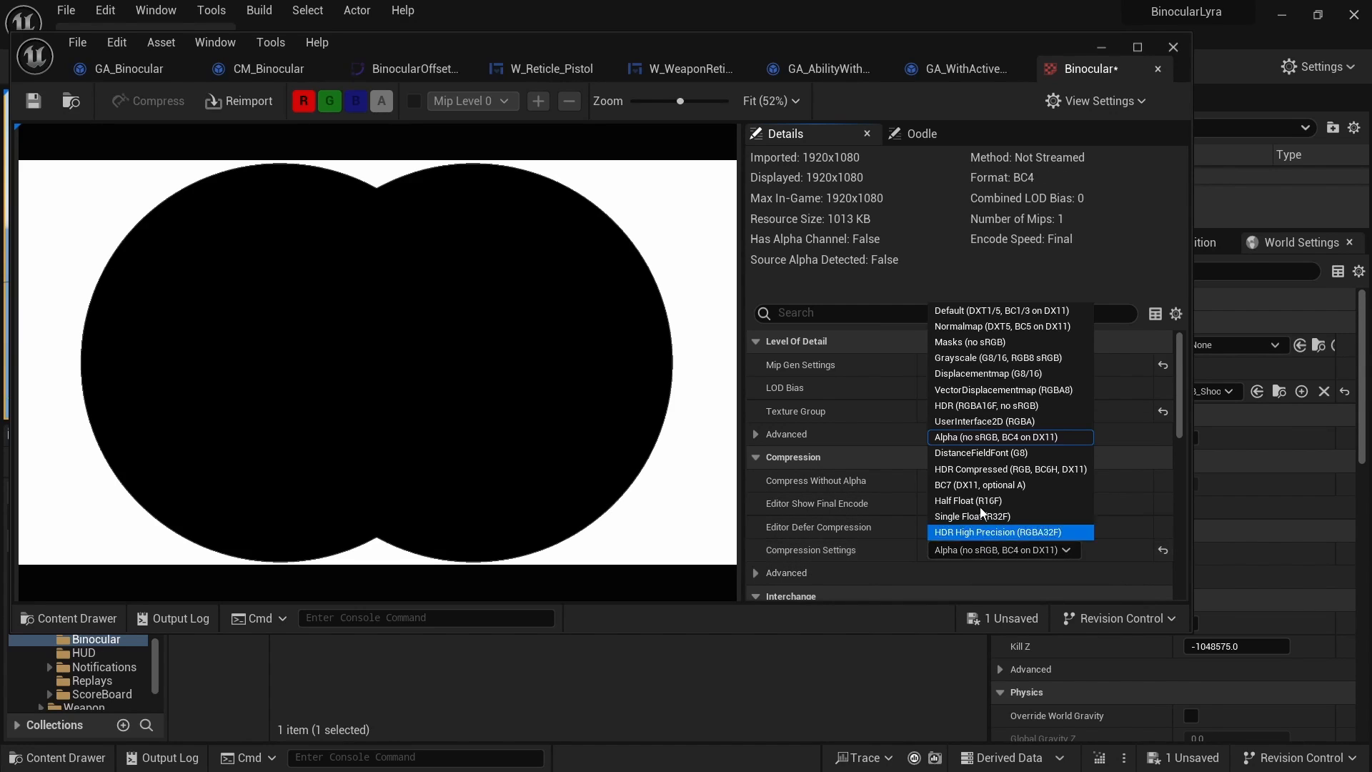
click(963, 437)
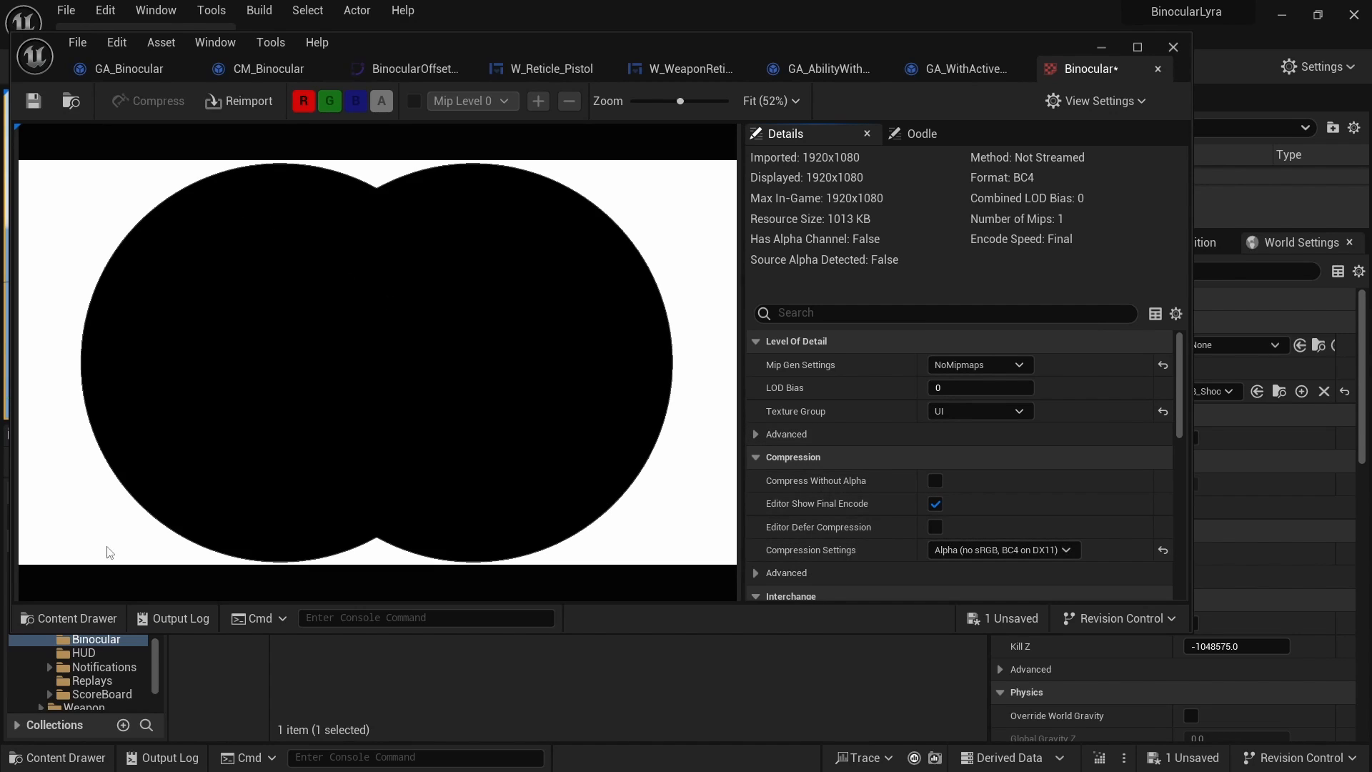
click(33, 101)
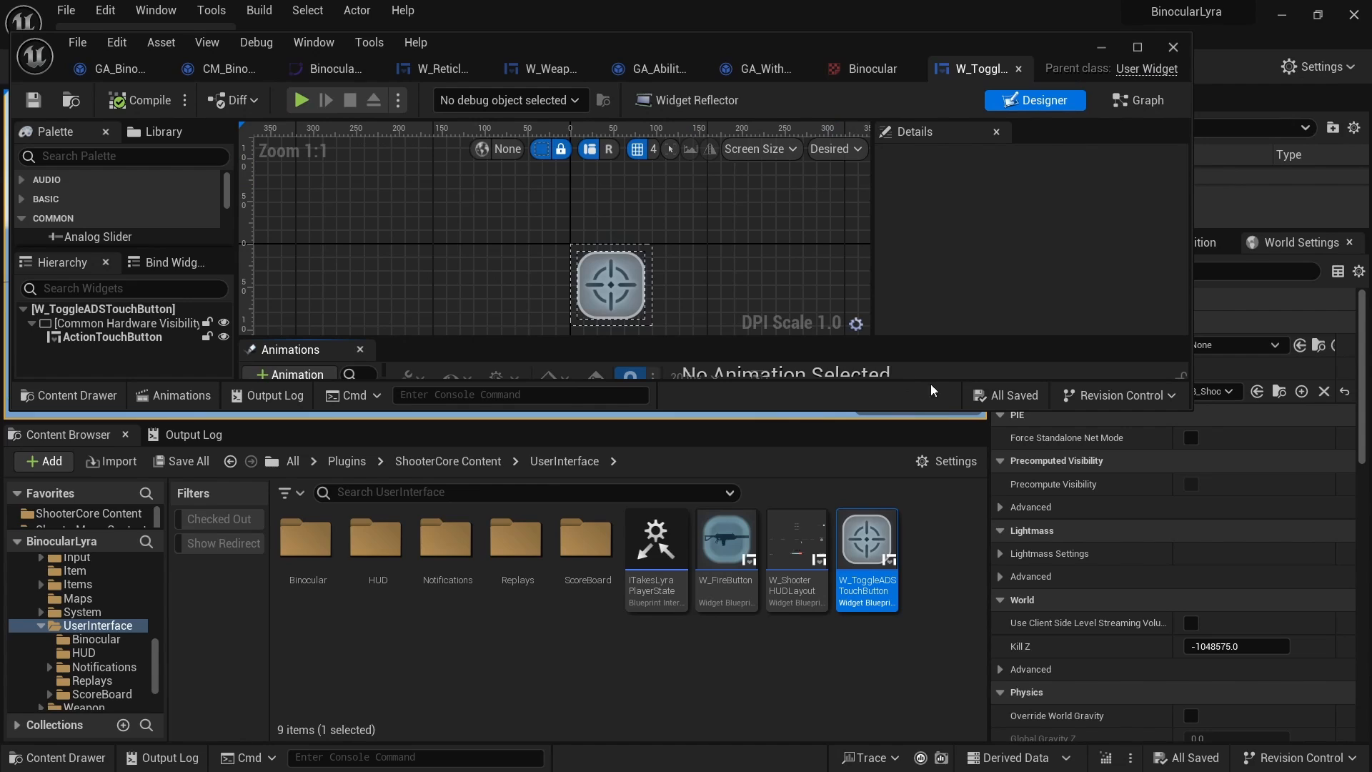
- Create a Widget Blueprint with User Widget as parent class in the Binocular content folder and name it W_BinocularOutline
click(871, 69)
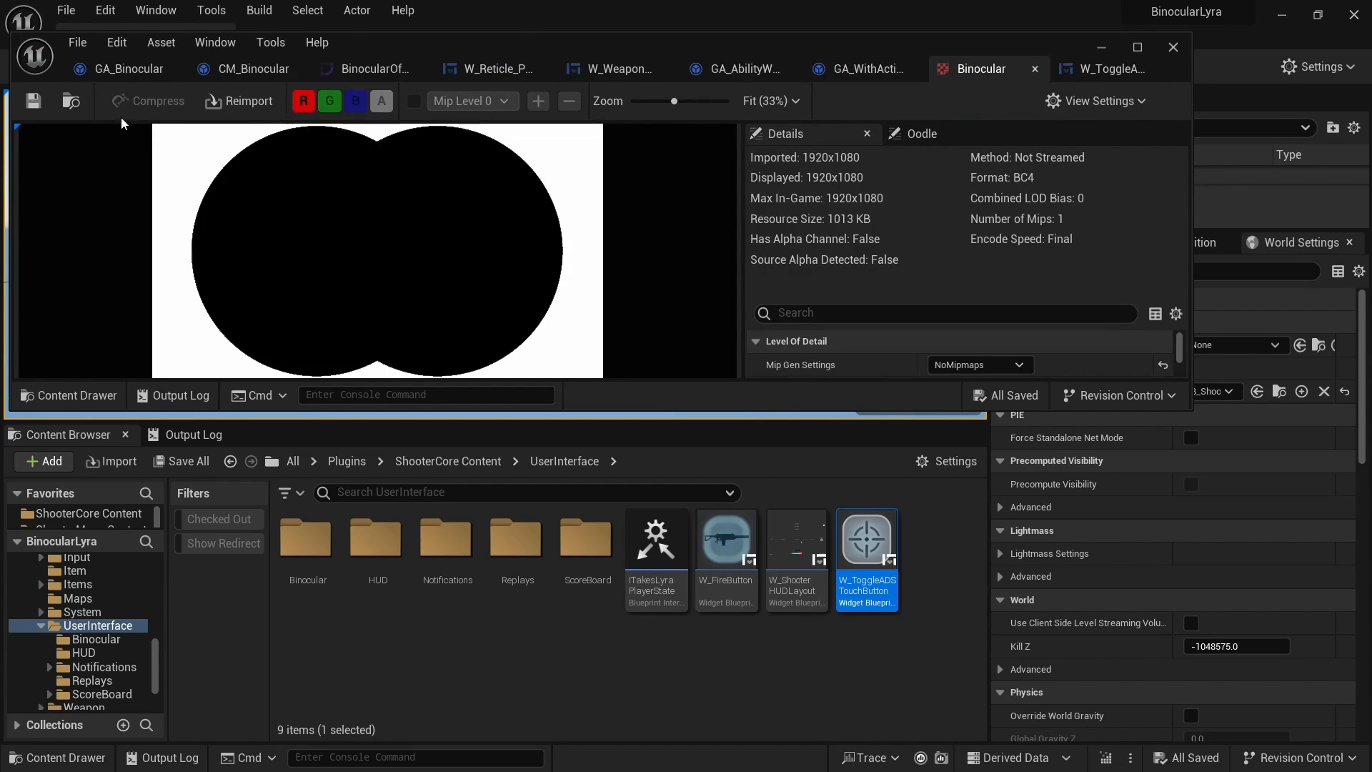
click(72, 103)
click(365, 583)
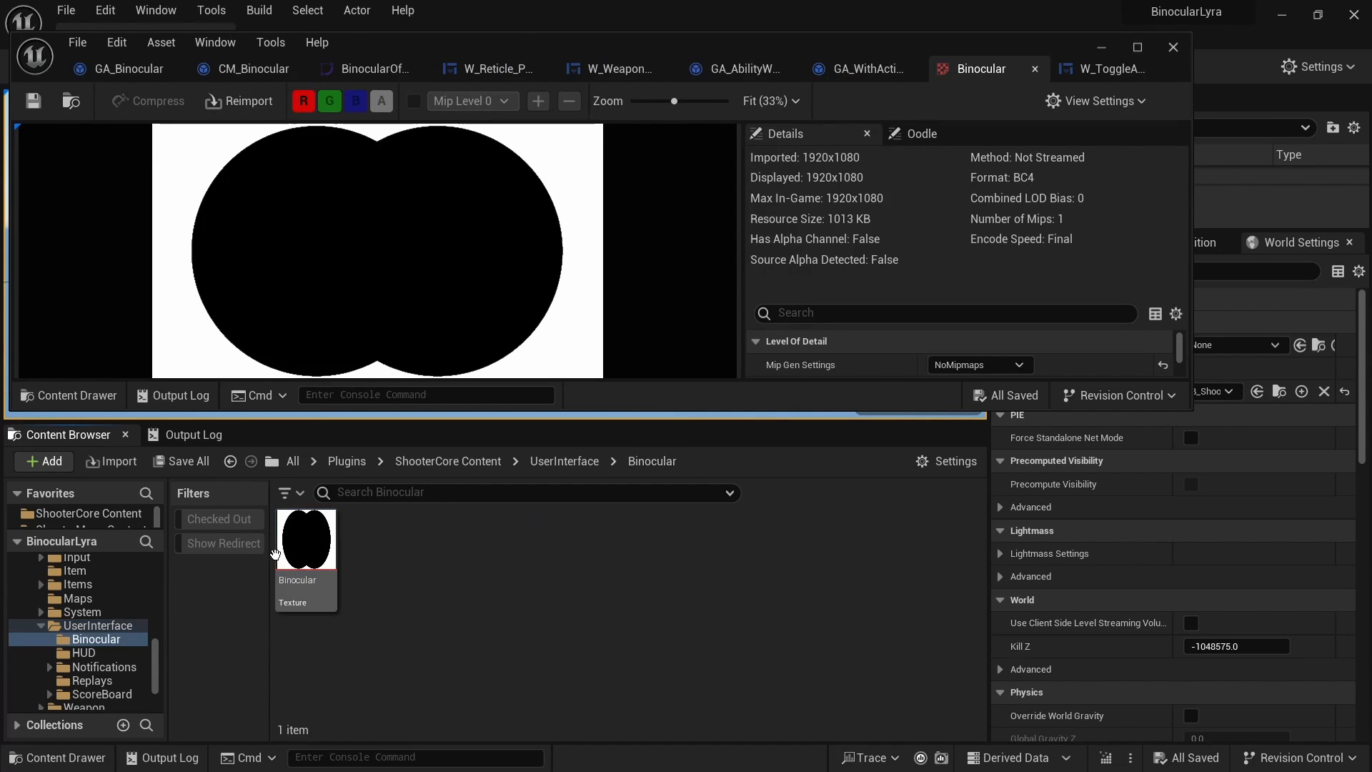
right_click(435, 542)
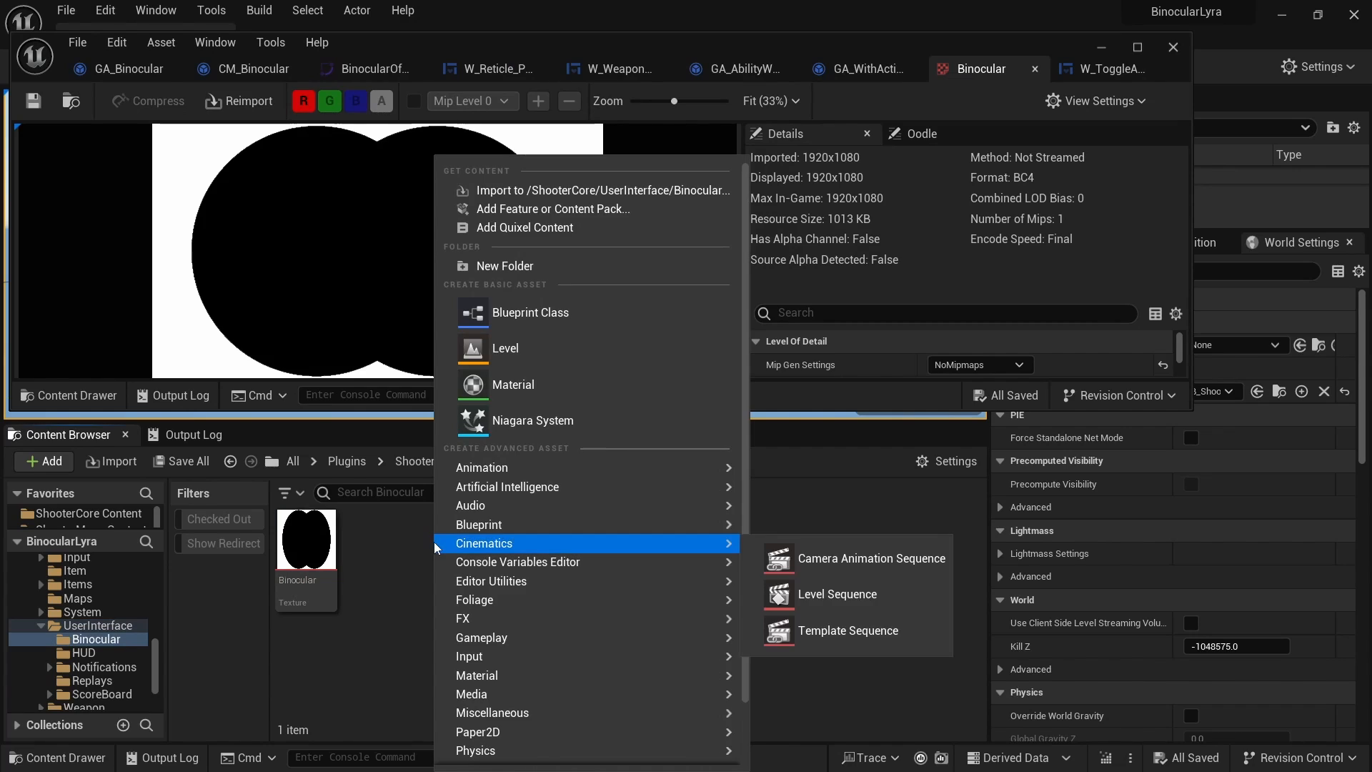
mouse_move(512, 672)
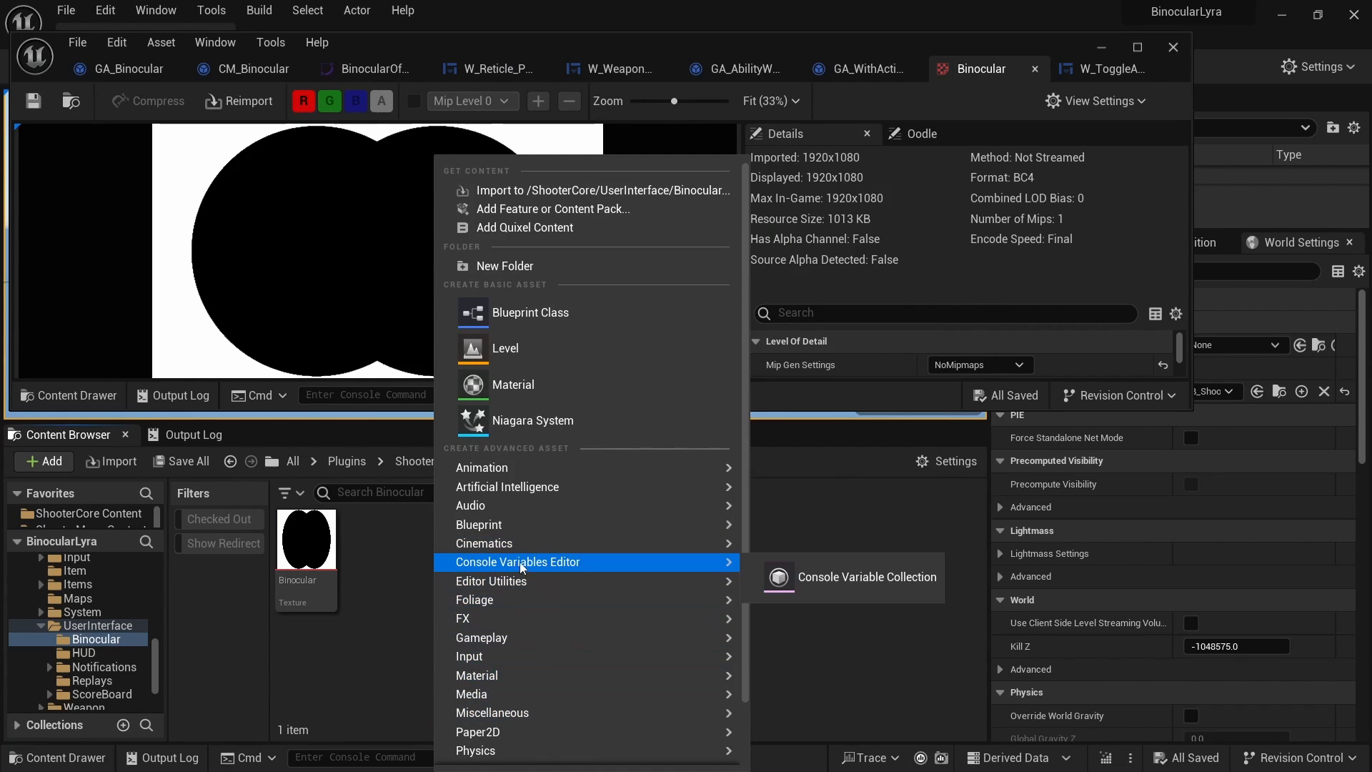
scroll(564, 561, down, 3)
mouse_move(488, 736)
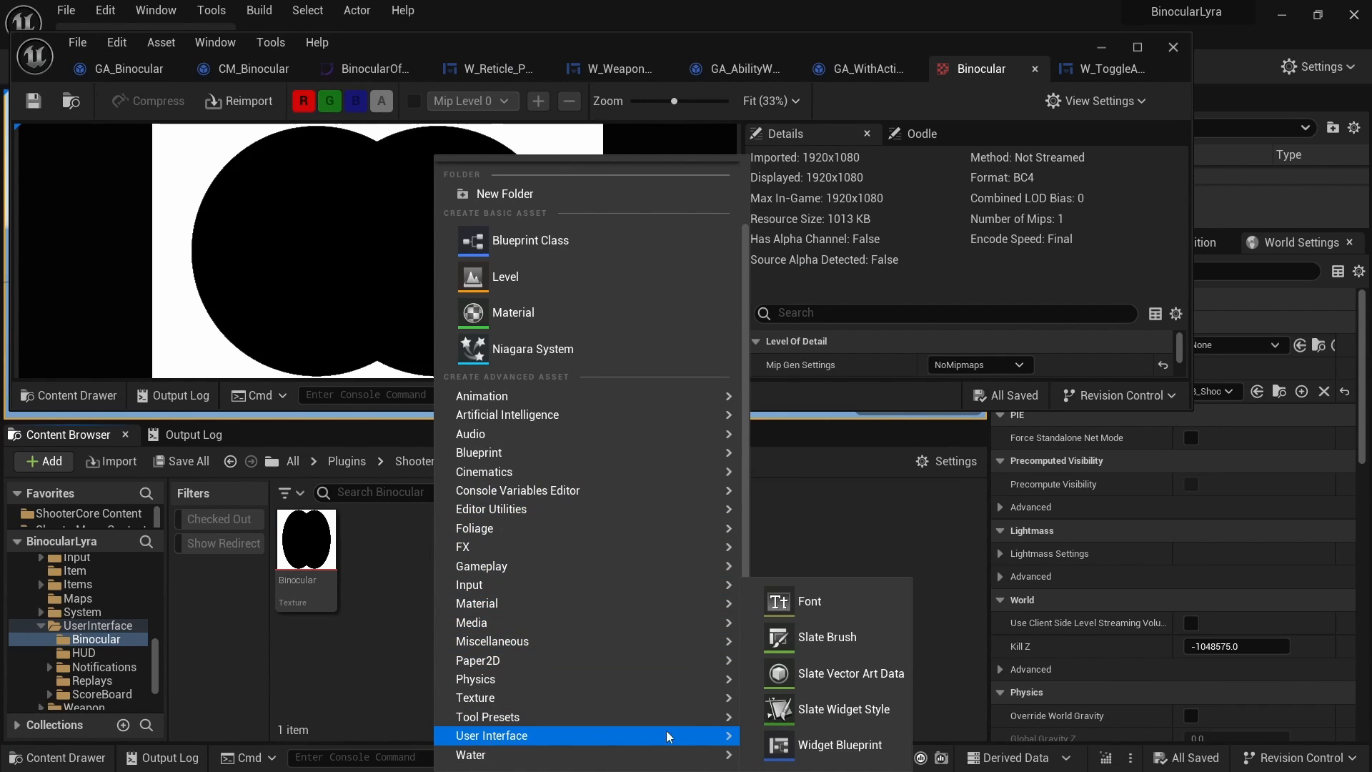
click(830, 745)
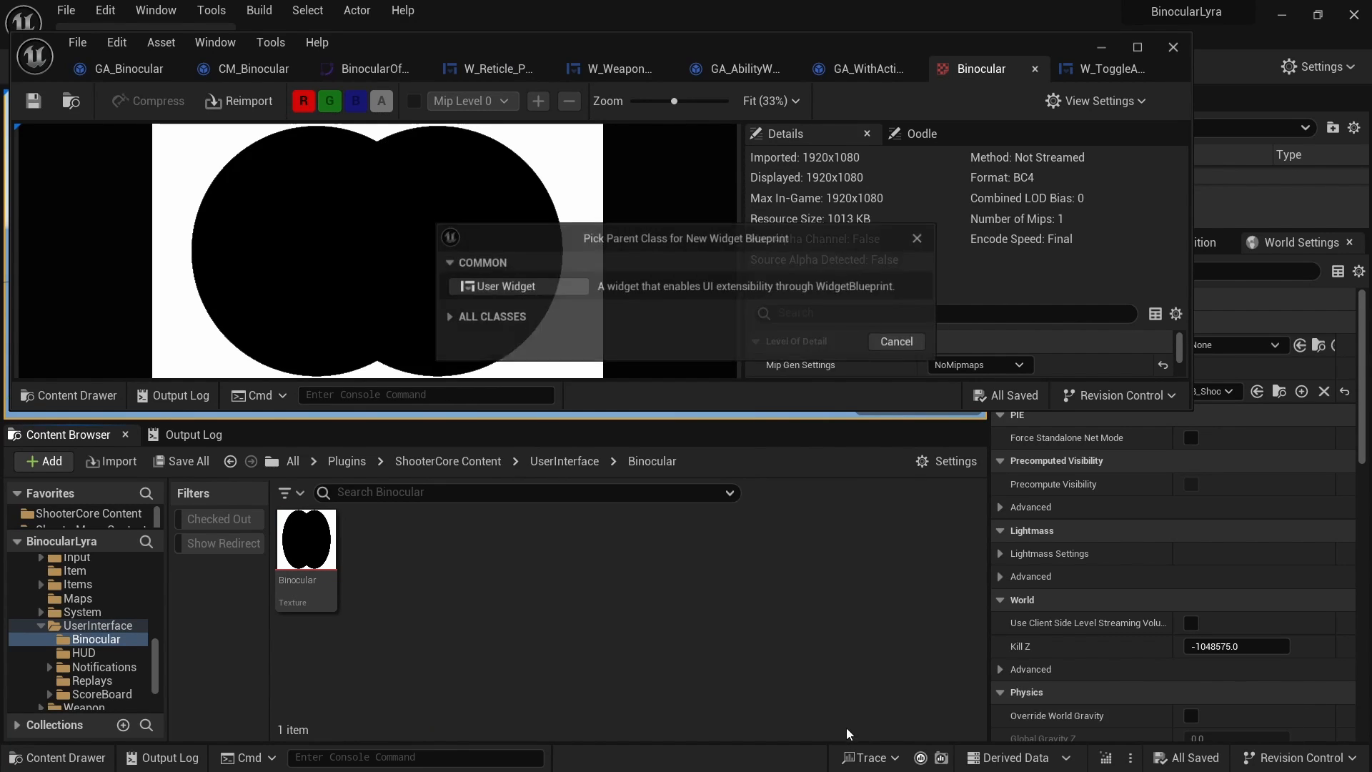
click(481, 288)
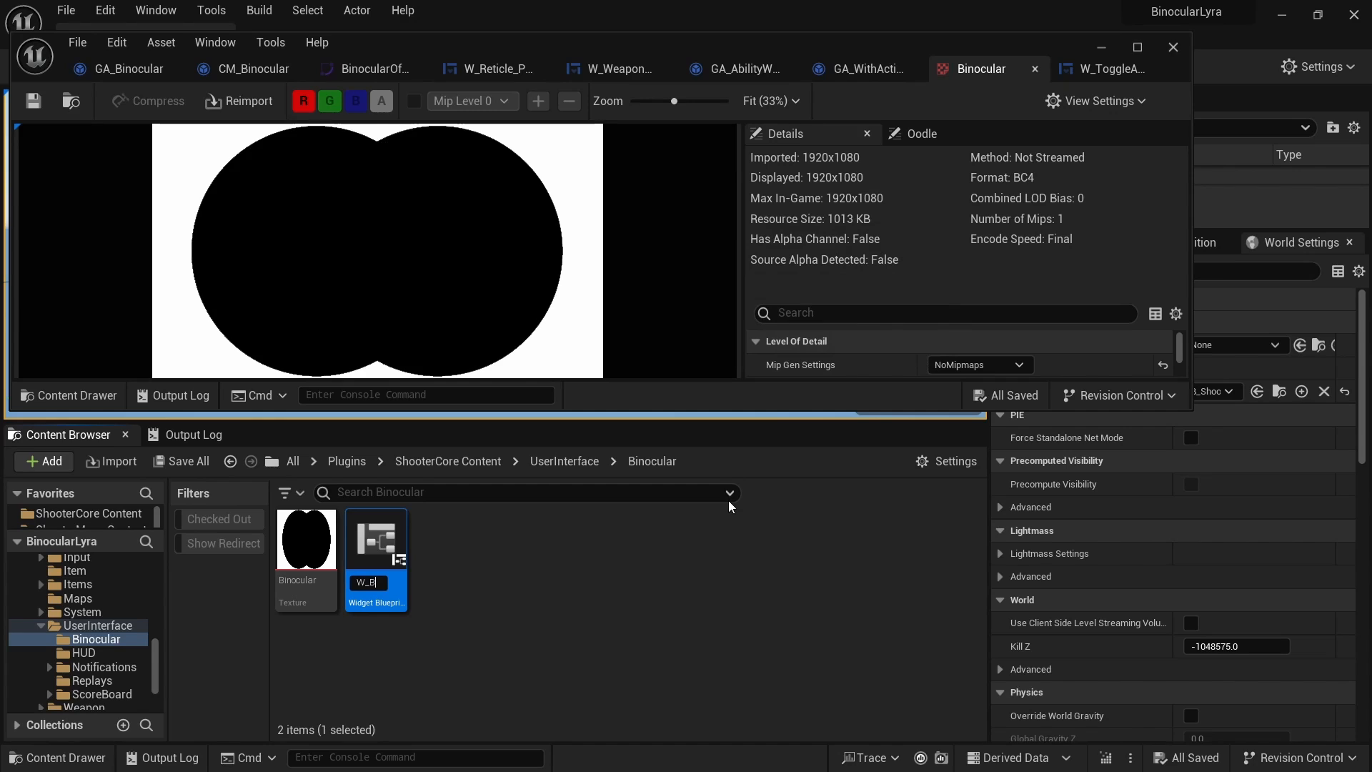
text(W_BinocularOutline)
key(Return)
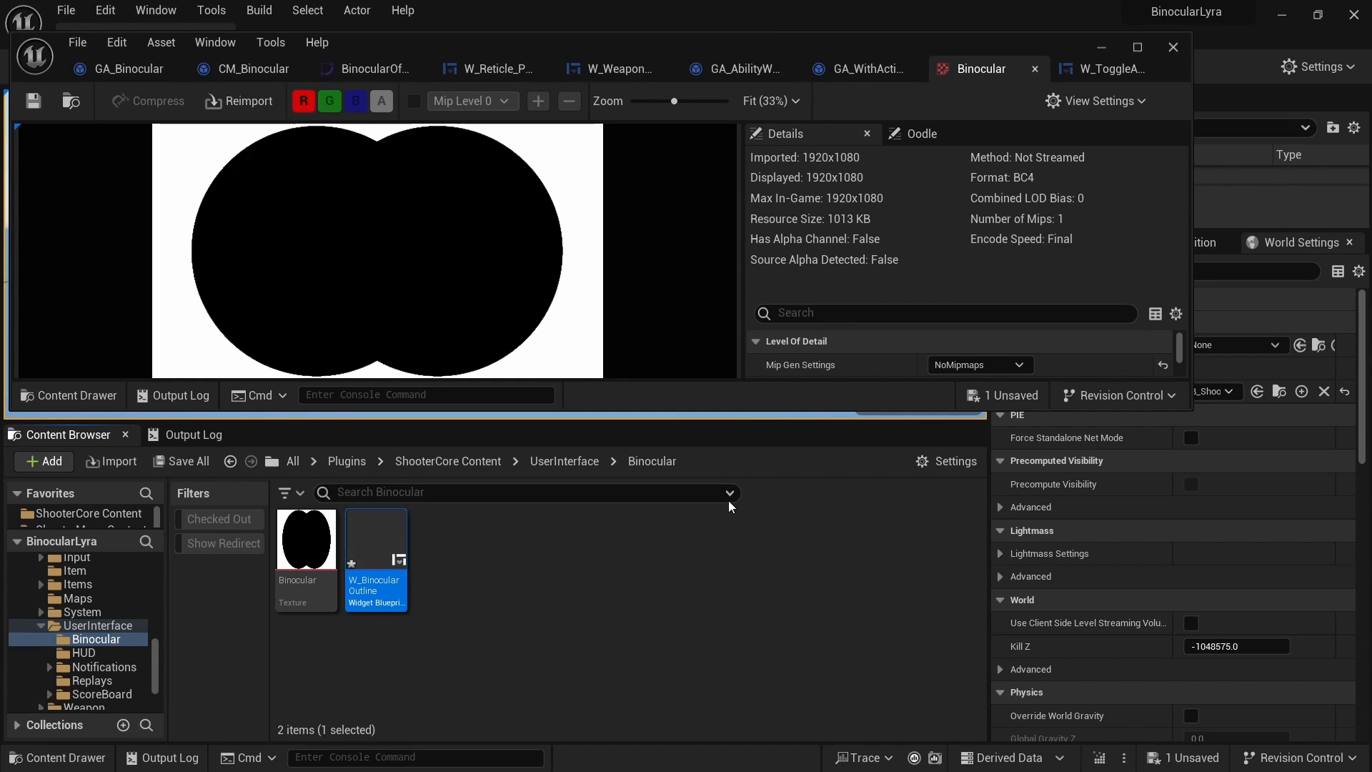
- Add the Binocular texture as an image under the root of the W_BinocularOutline widget, then compile and save it
drag(306, 539, 88, 348)
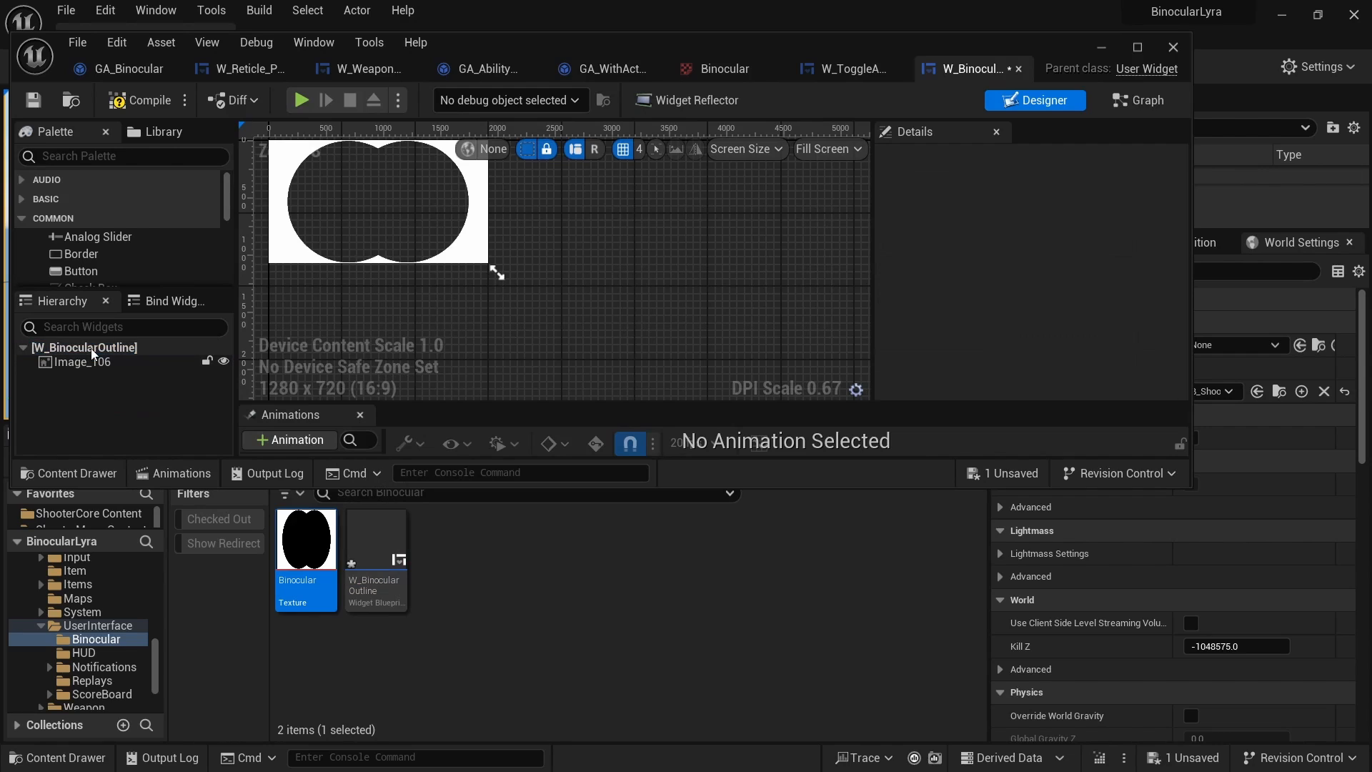
right_drag(568, 267, 661, 338)
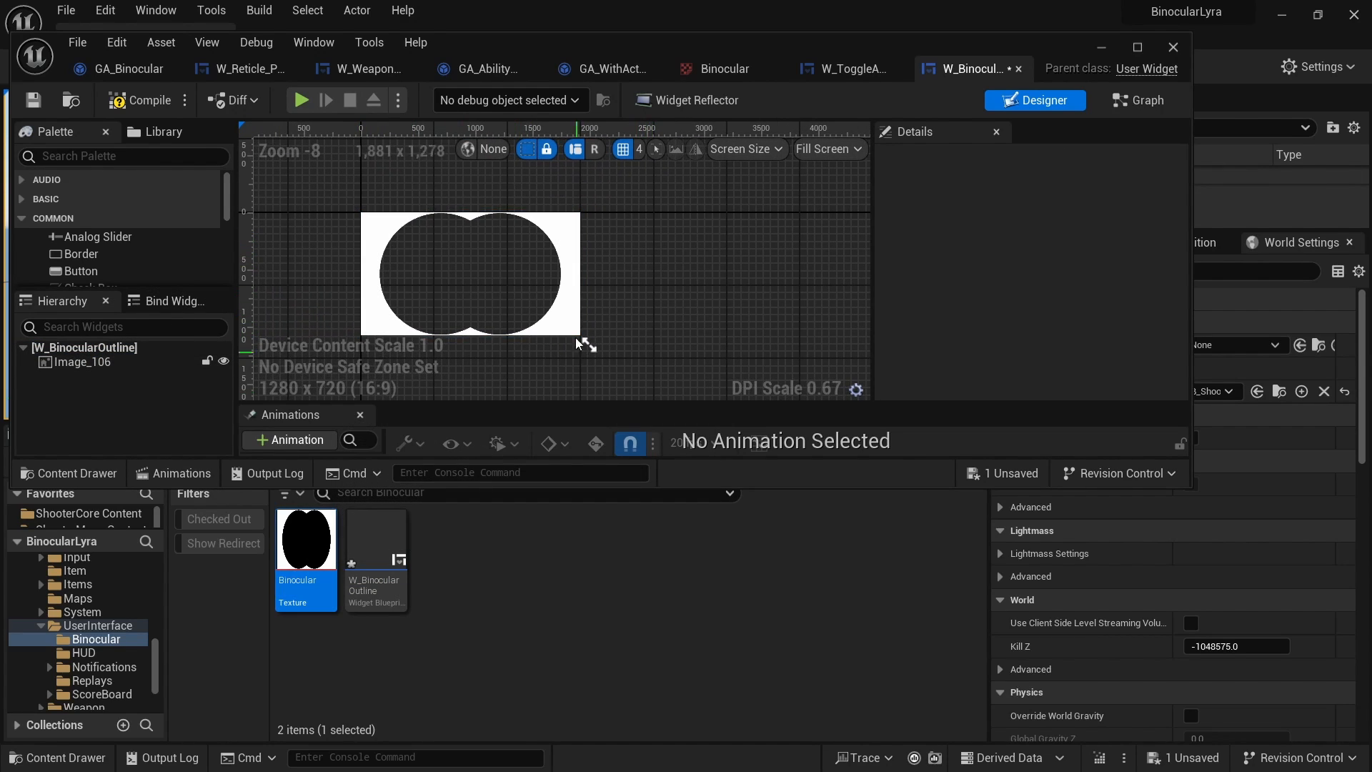
click(504, 270)
click(140, 100)
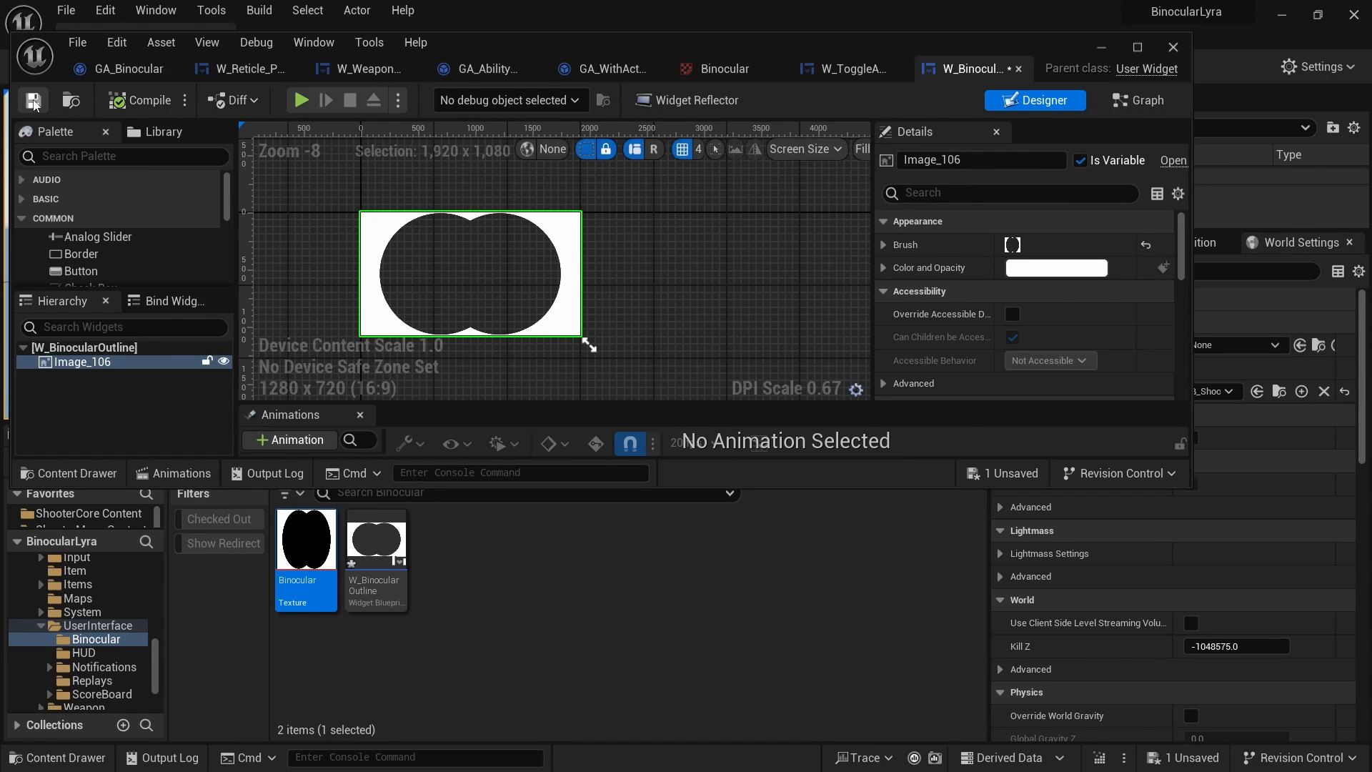
- Set the binocular image's Color and Opacity to black with R, G and B at 0.0, then compile and save the widget
drag(873, 286, 704, 286)
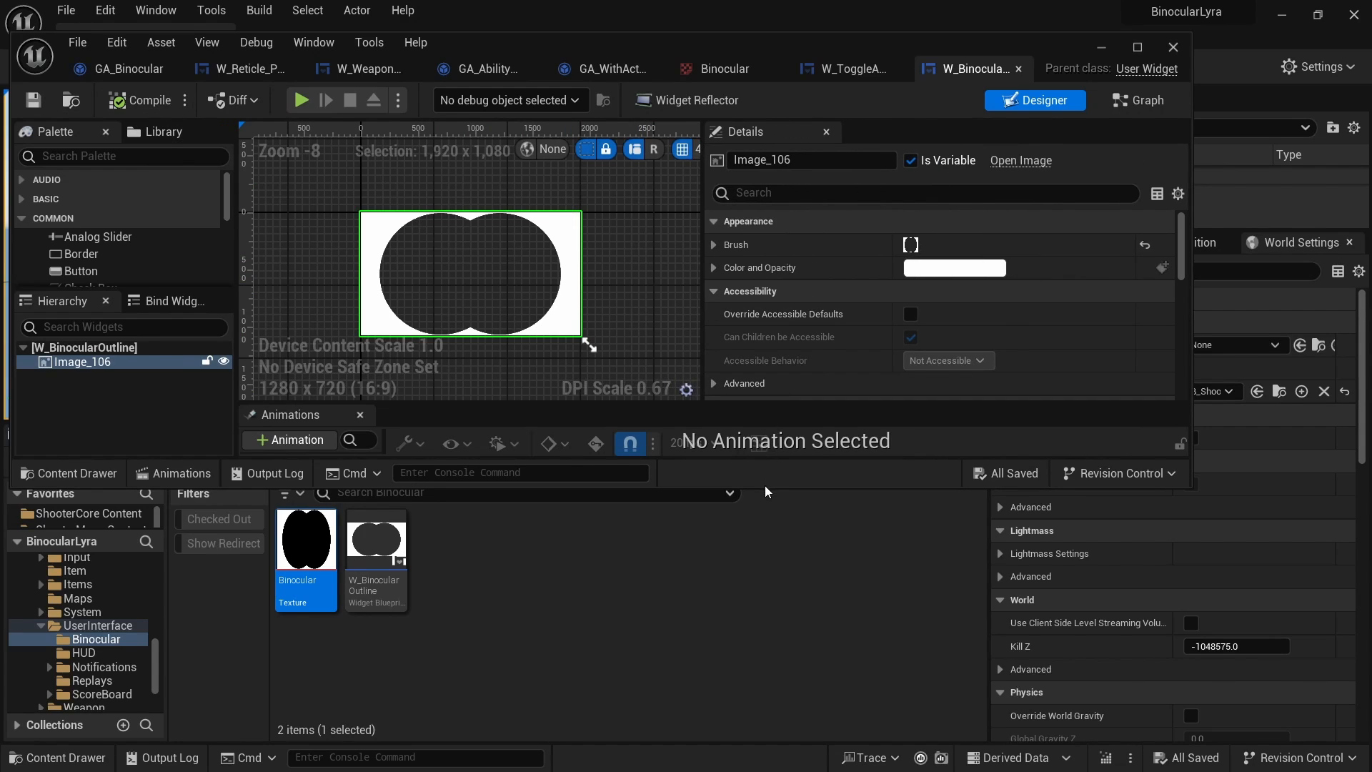
drag(765, 486, 765, 626)
click(713, 268)
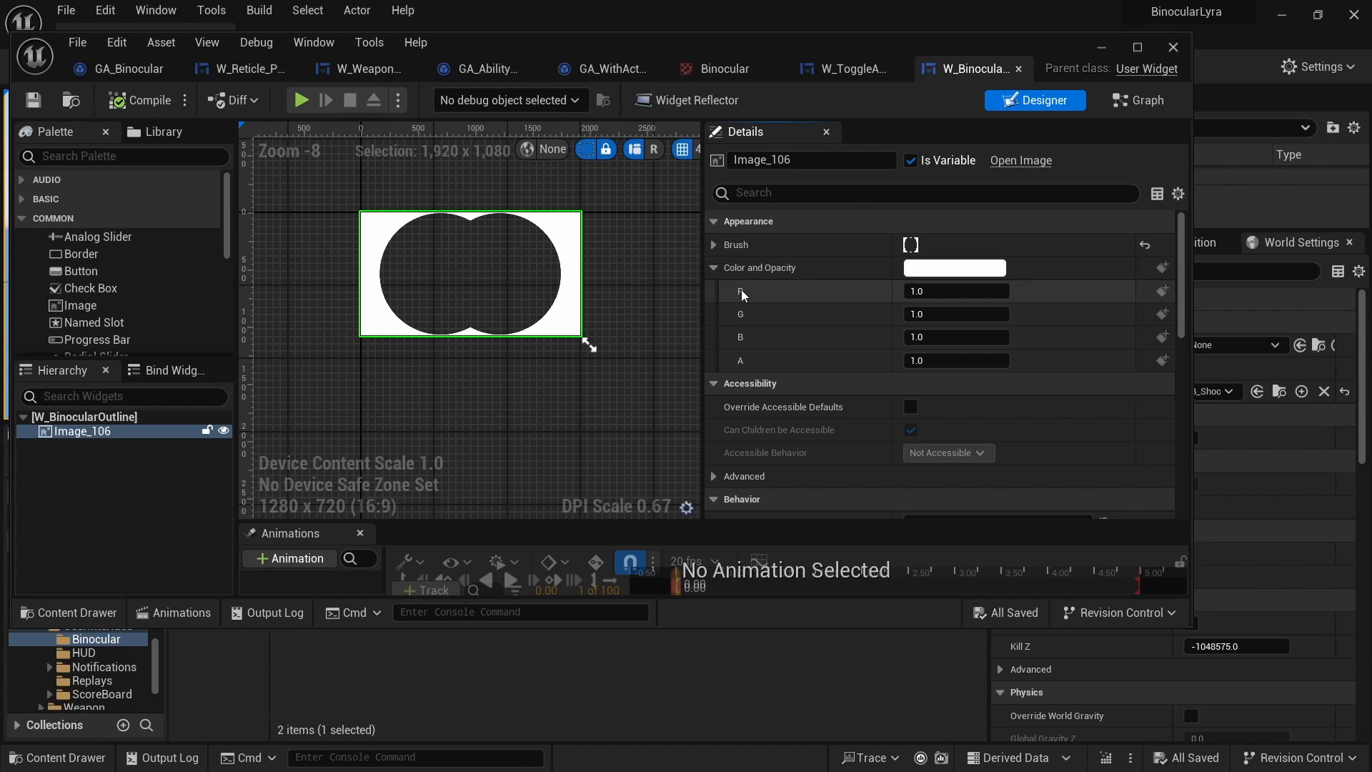
click(924, 269)
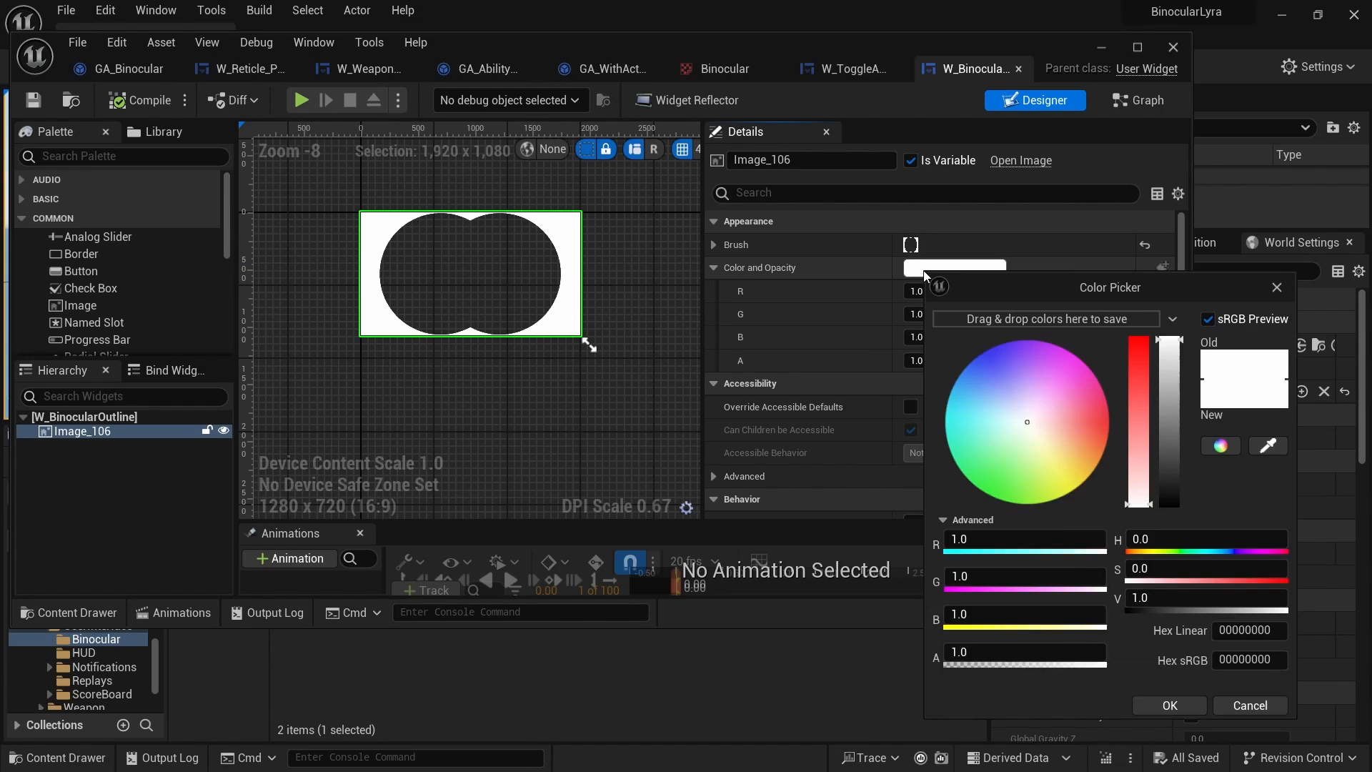
drag(1021, 400, 1045, 443)
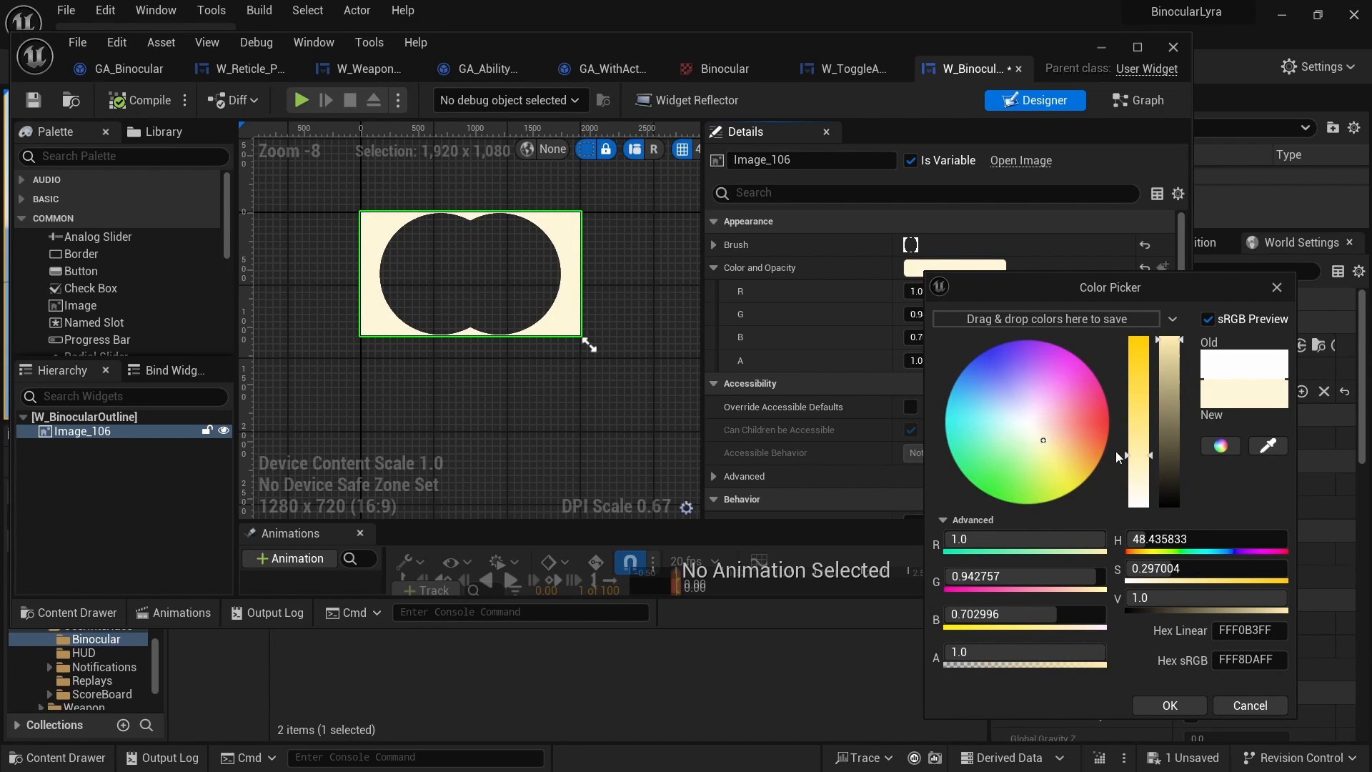
drag(1169, 456, 1168, 521)
click(1188, 707)
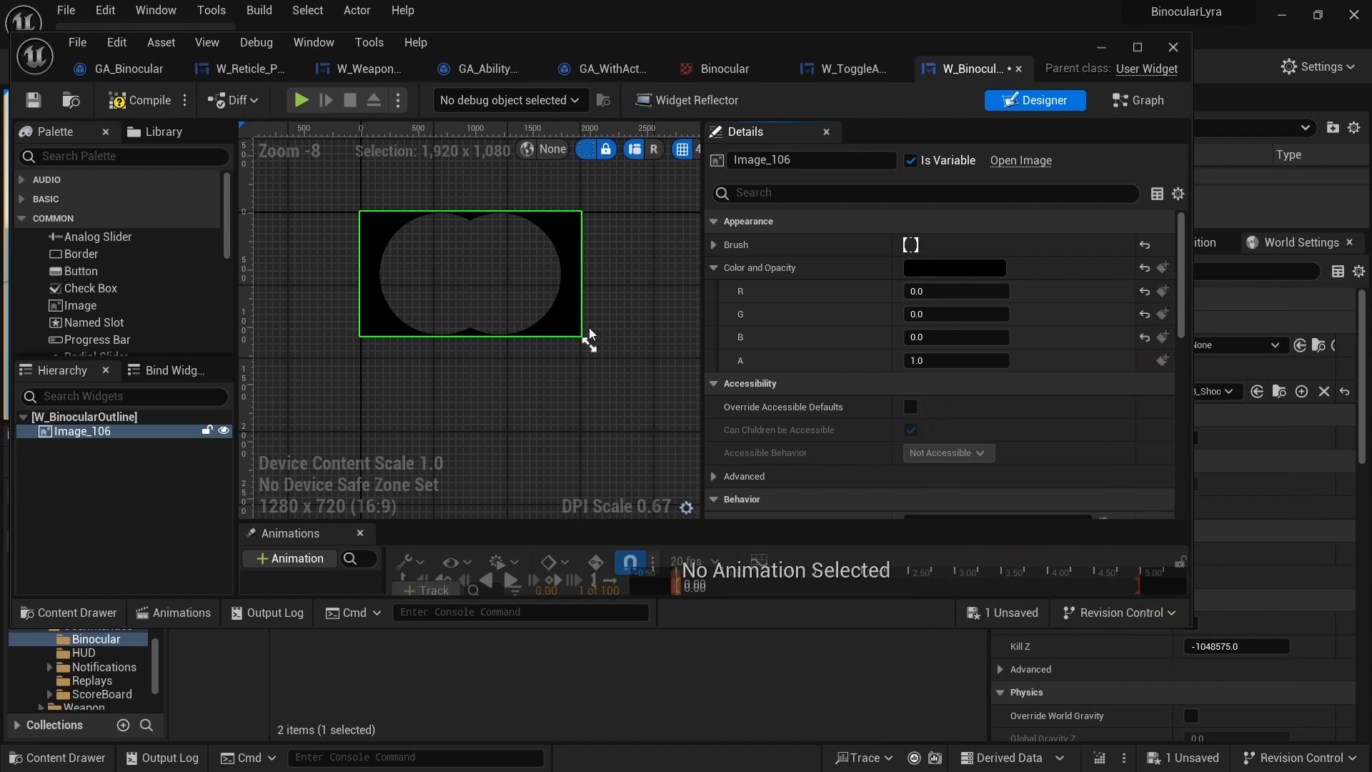
click(151, 105)
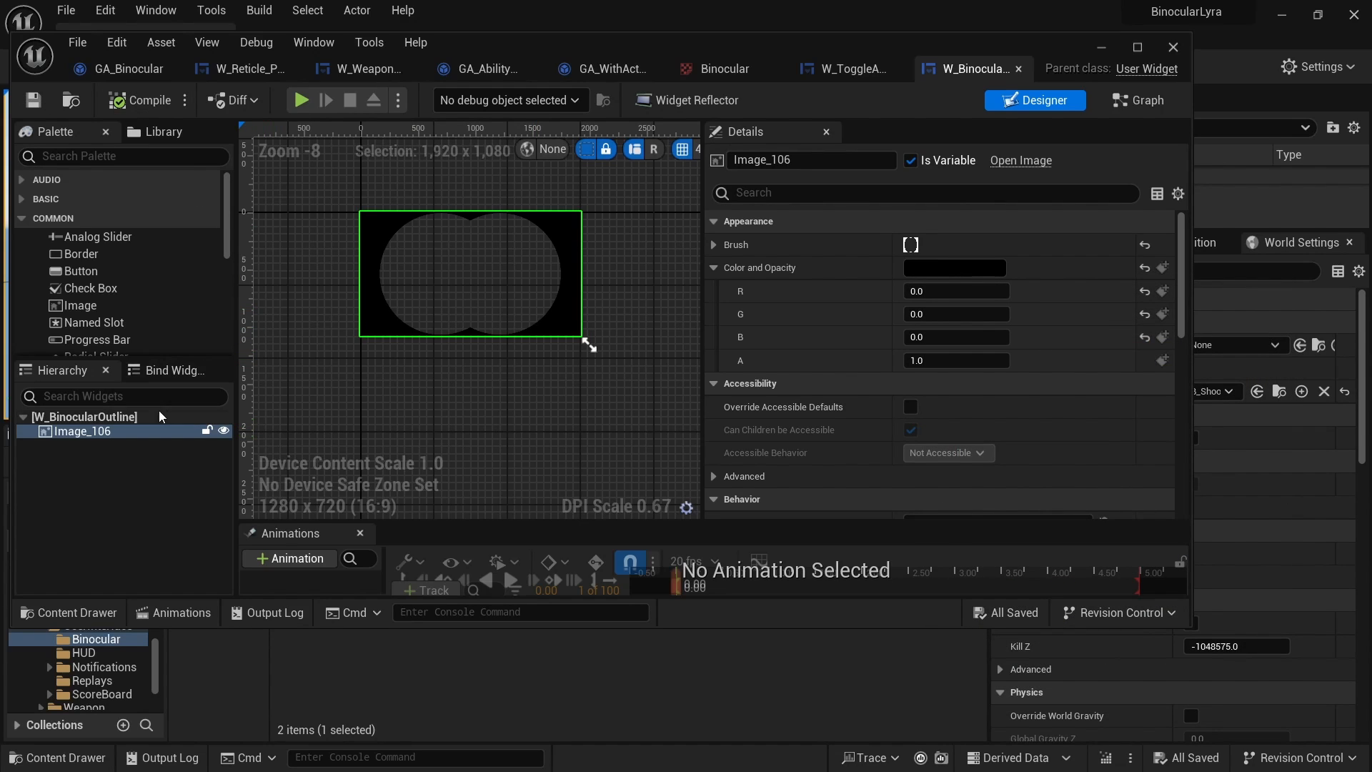
- Wrap the binocular image in an Overlay, with a Scale Box between the Overlay and the image
right_click(74, 431)
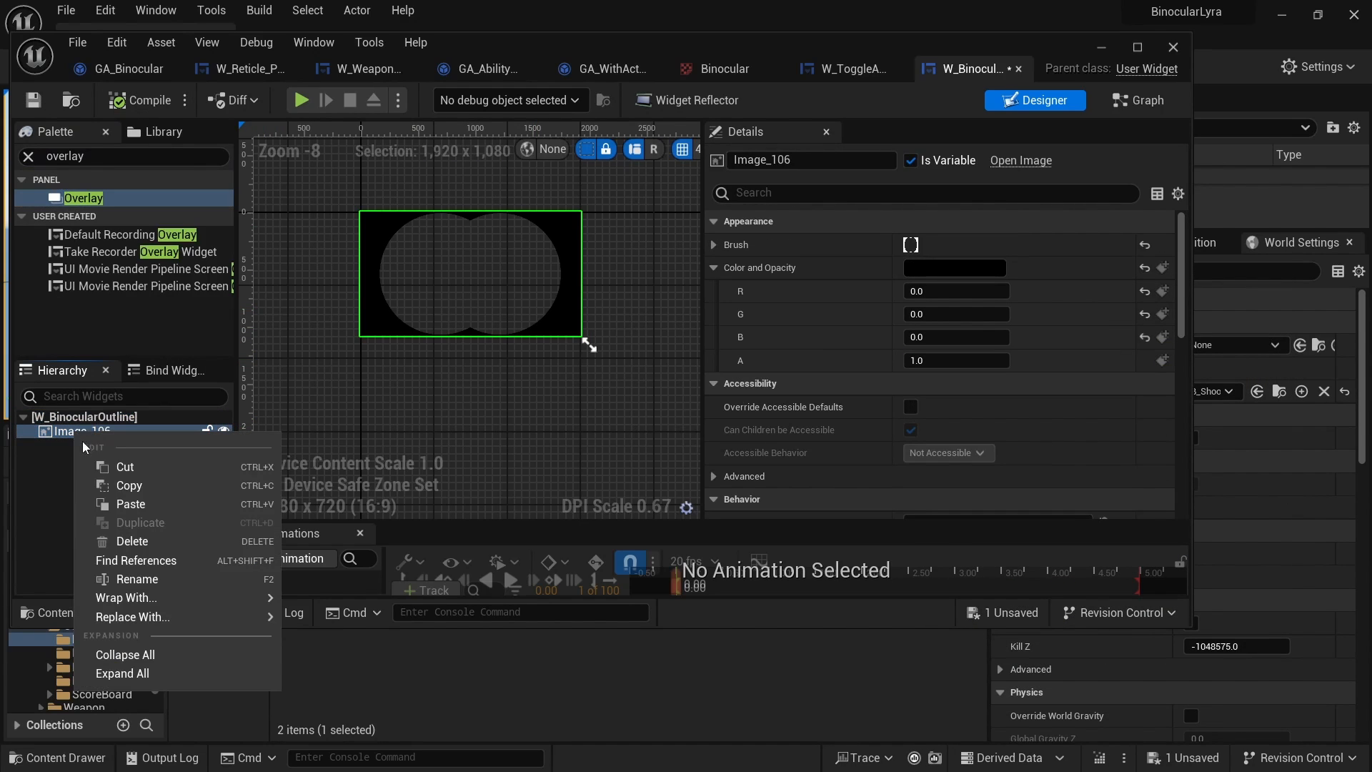
mouse_move(142, 606)
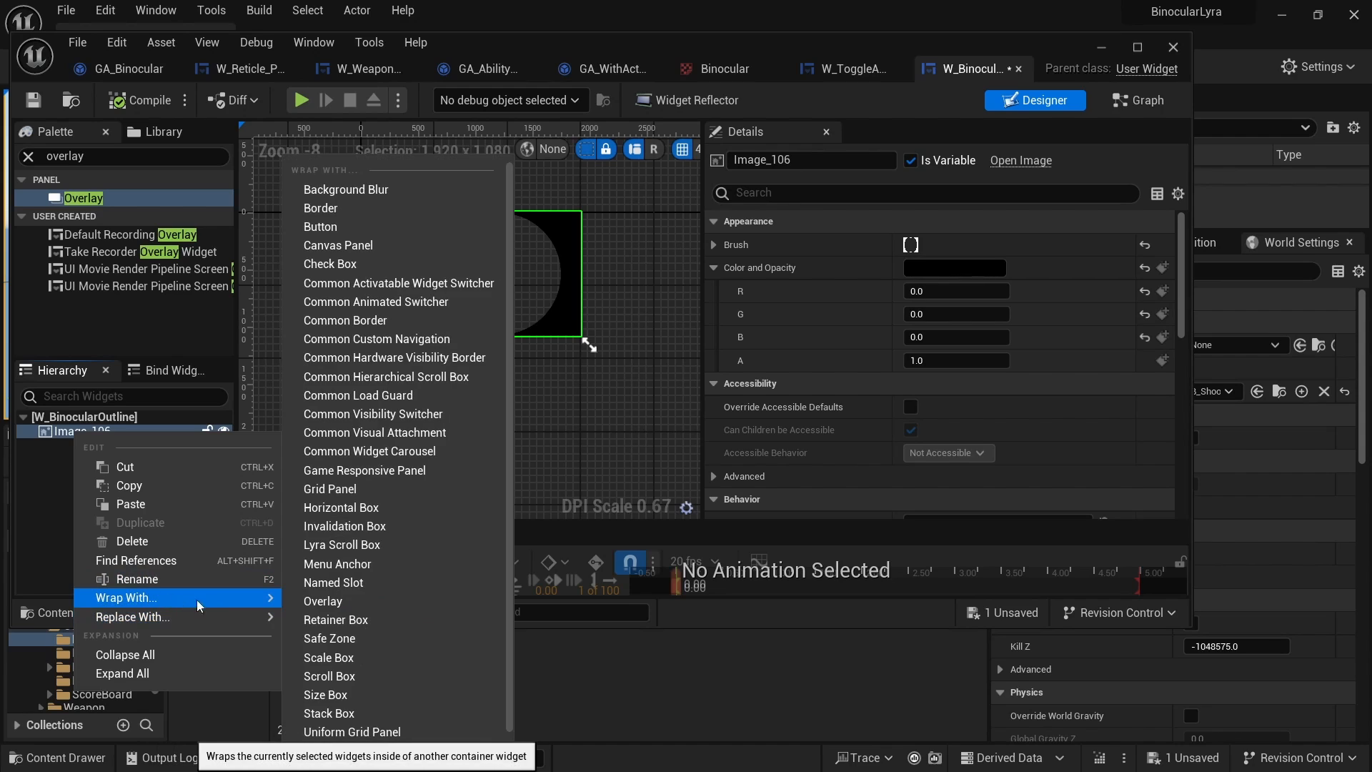
click(323, 601)
right_click(86, 447)
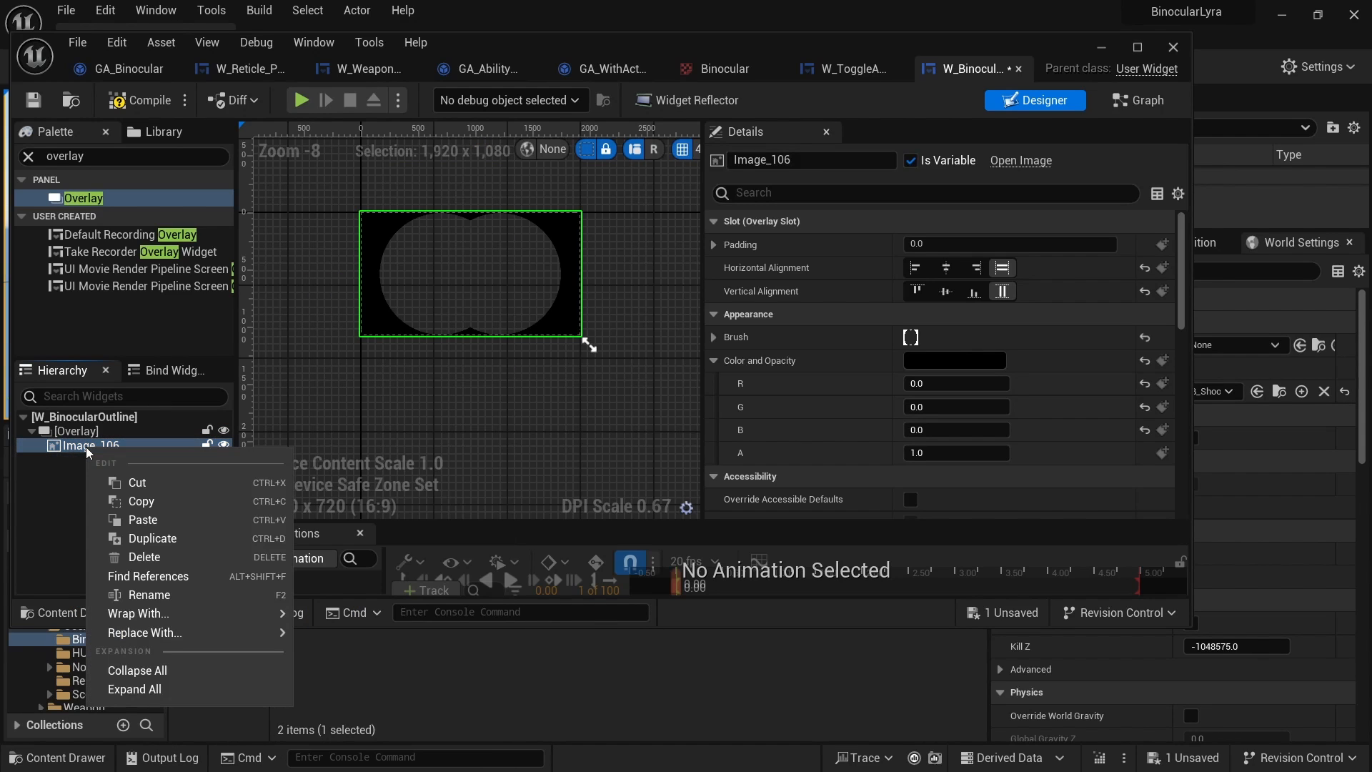
mouse_move(181, 640)
mouse_move(178, 612)
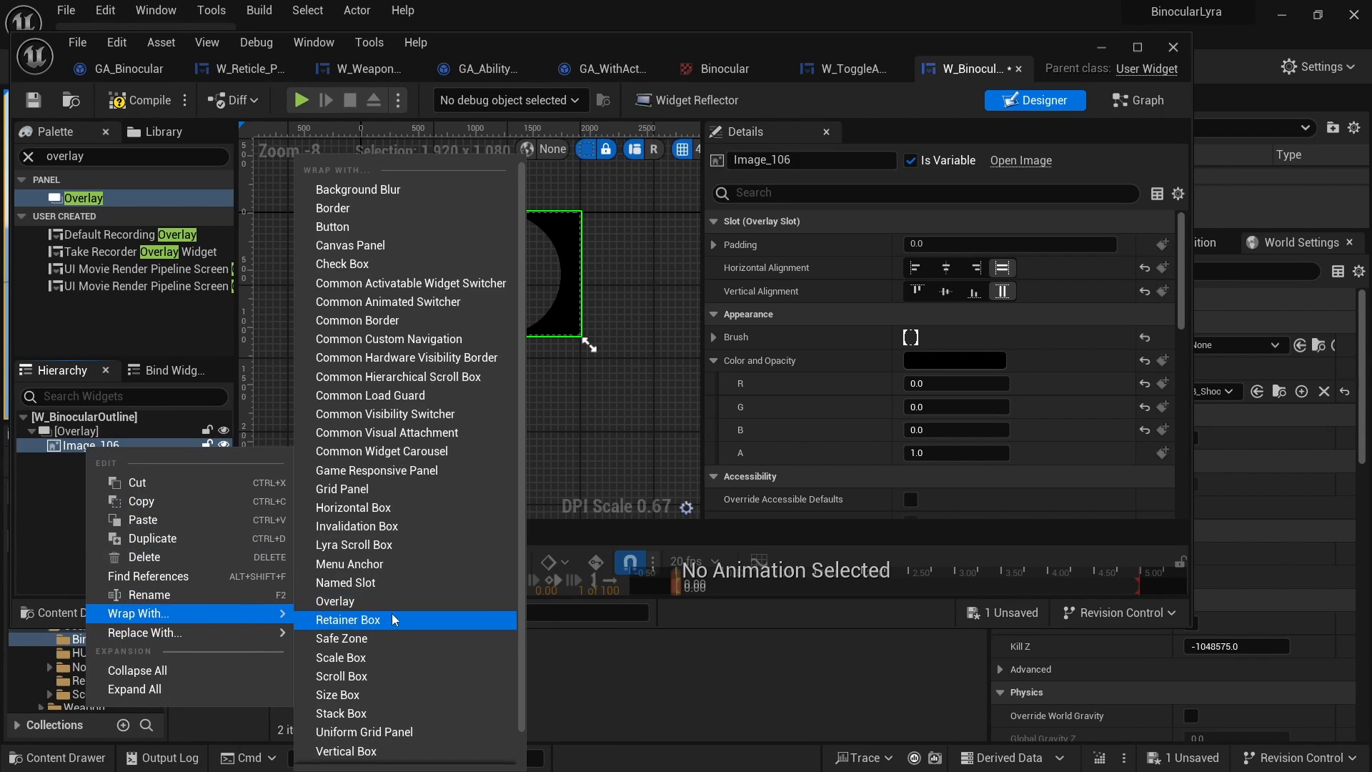
click(350, 658)
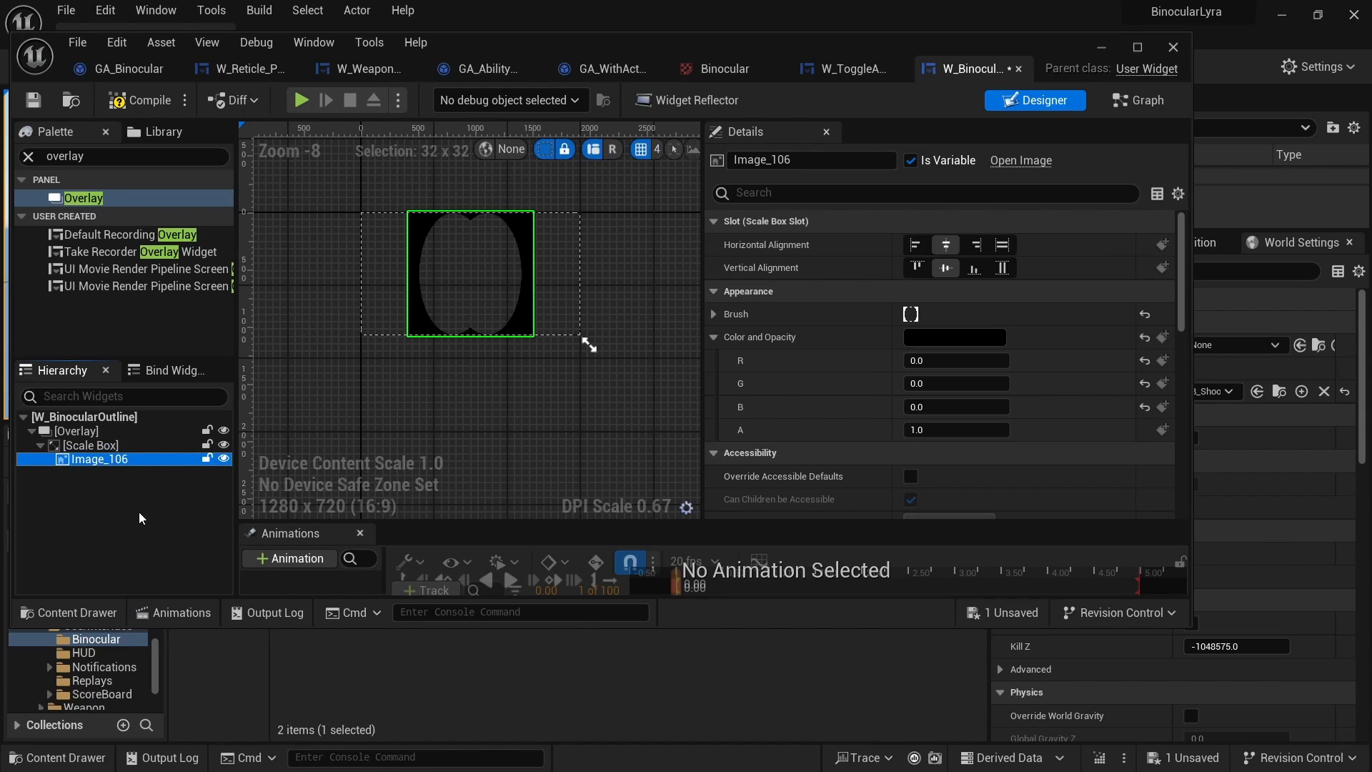
- Set the Scale Box to Scale to Fit Y and Up Only, fill the image's horizontal and vertical alignment, then compile and save
click(959, 340)
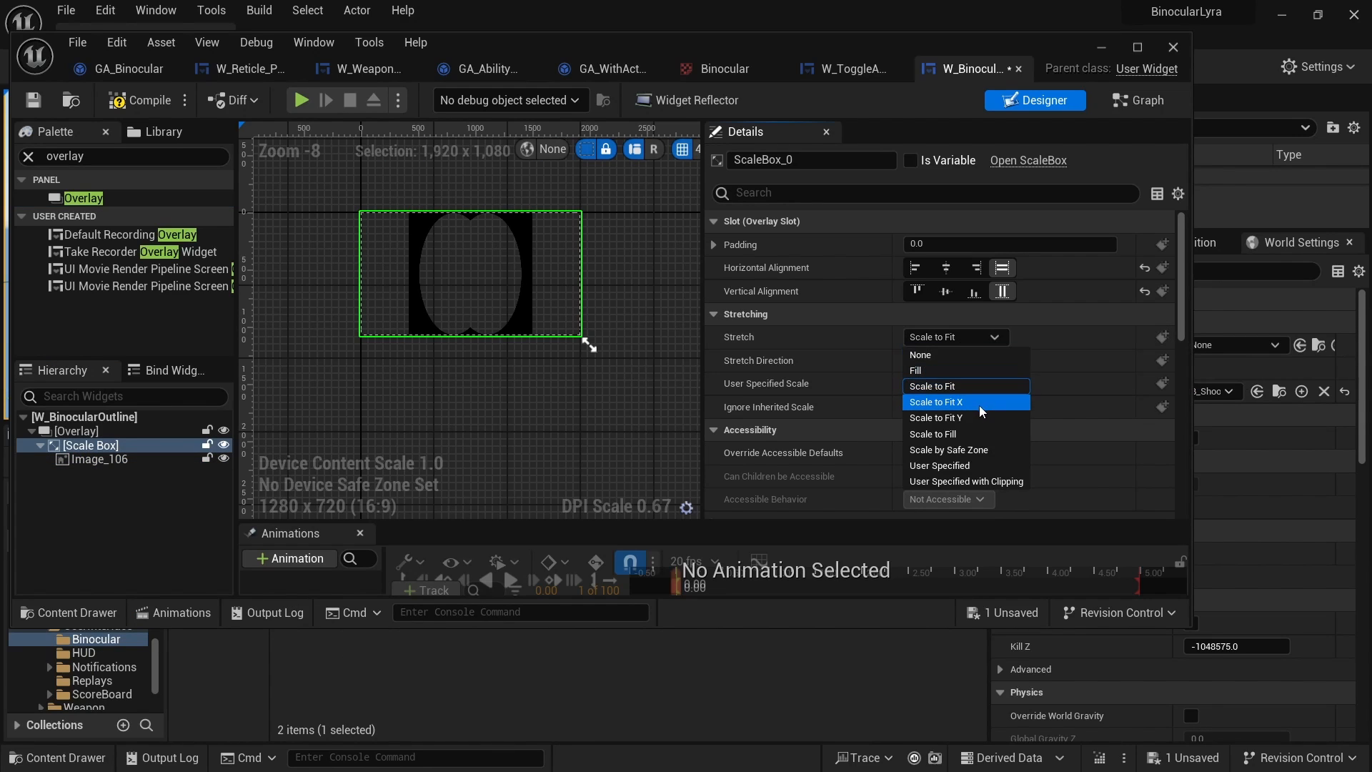
click(962, 417)
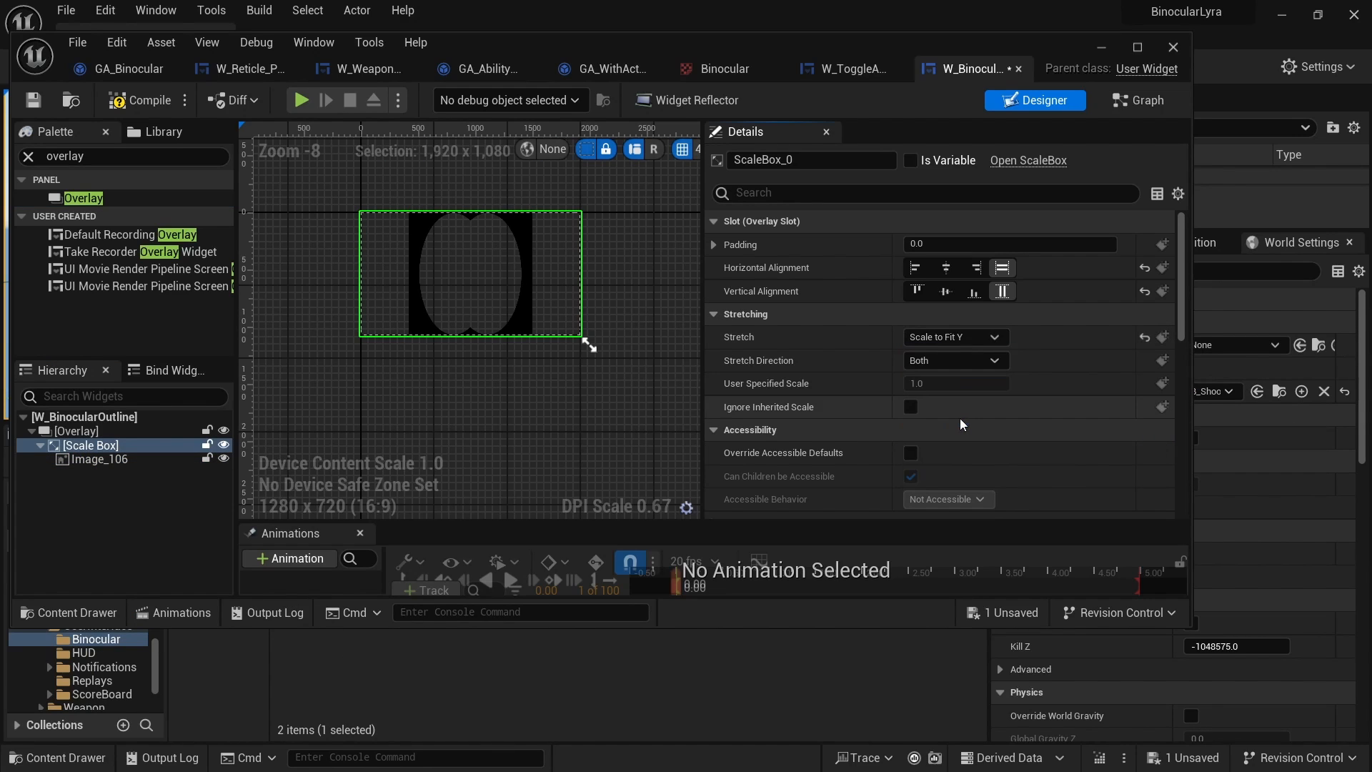
click(99, 459)
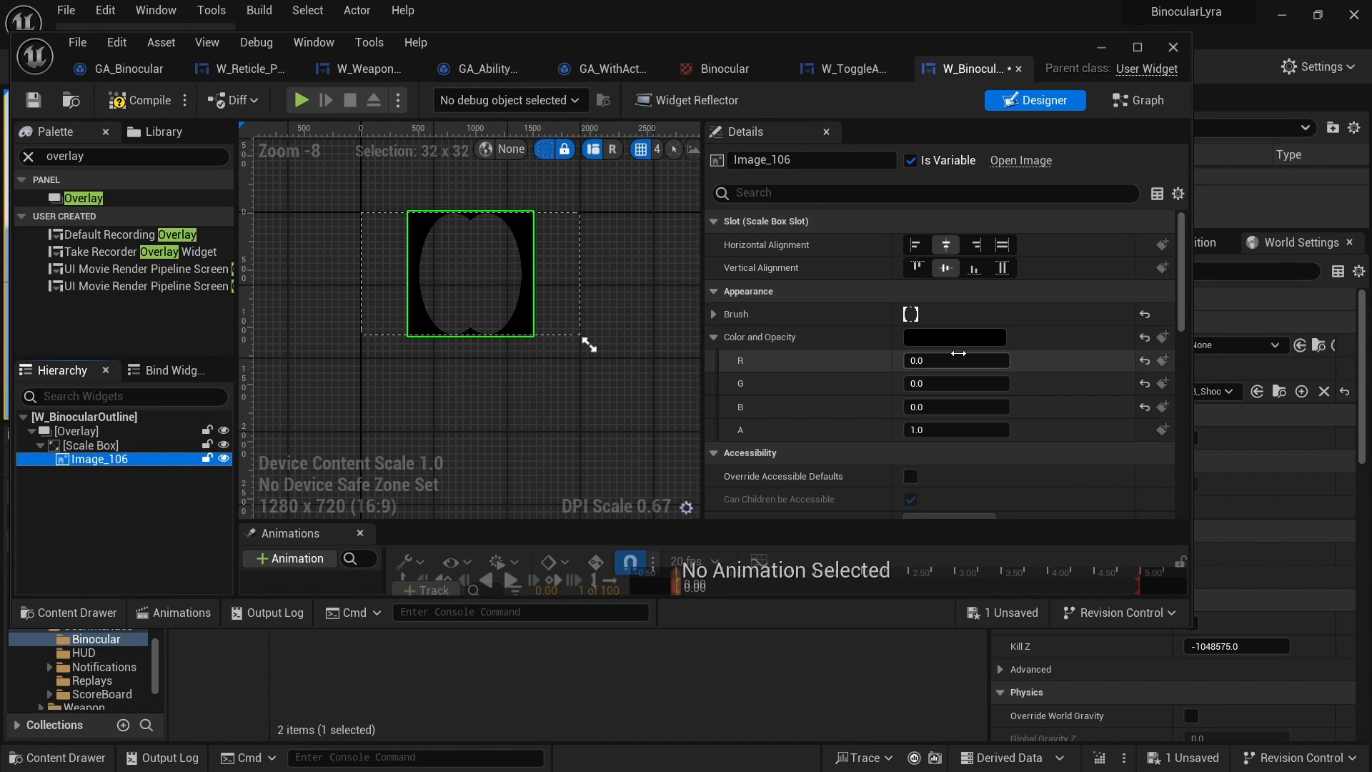
click(1003, 267)
click(130, 100)
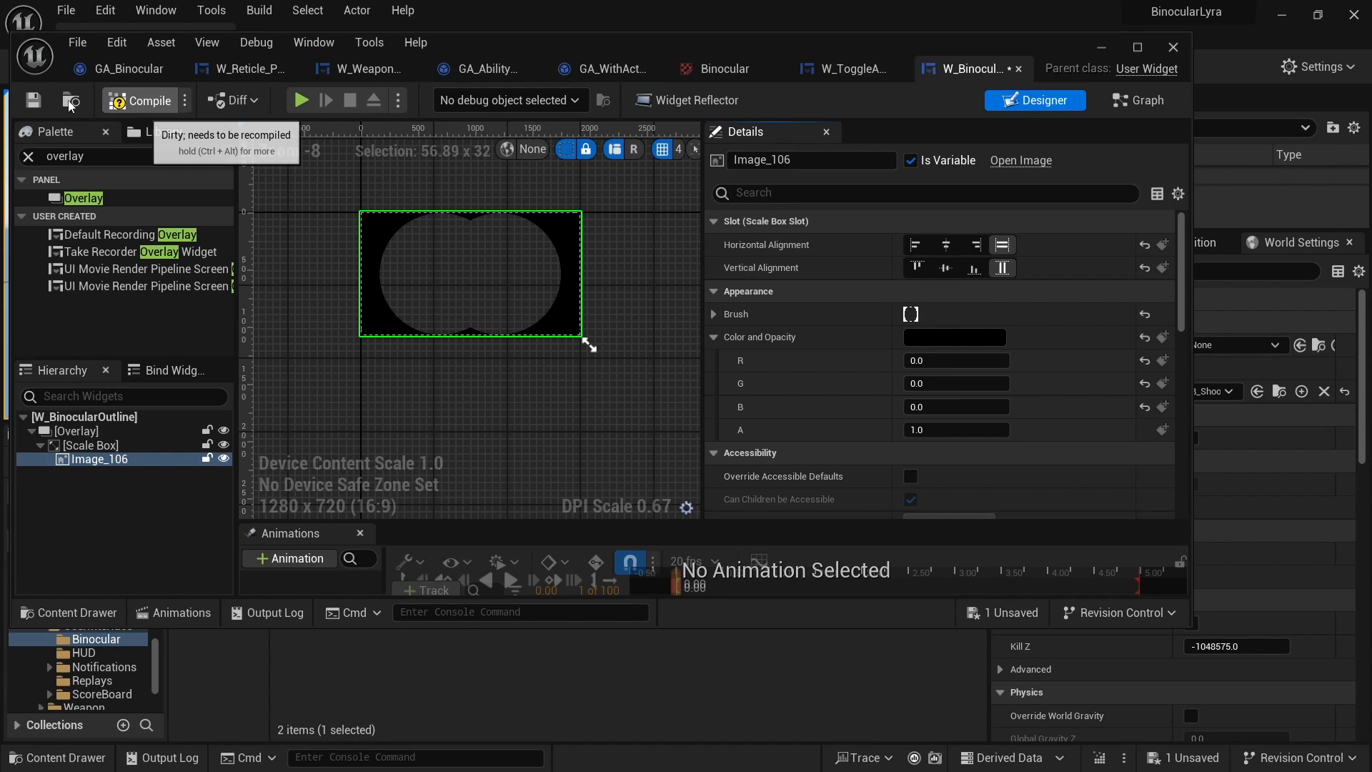
click(32, 101)
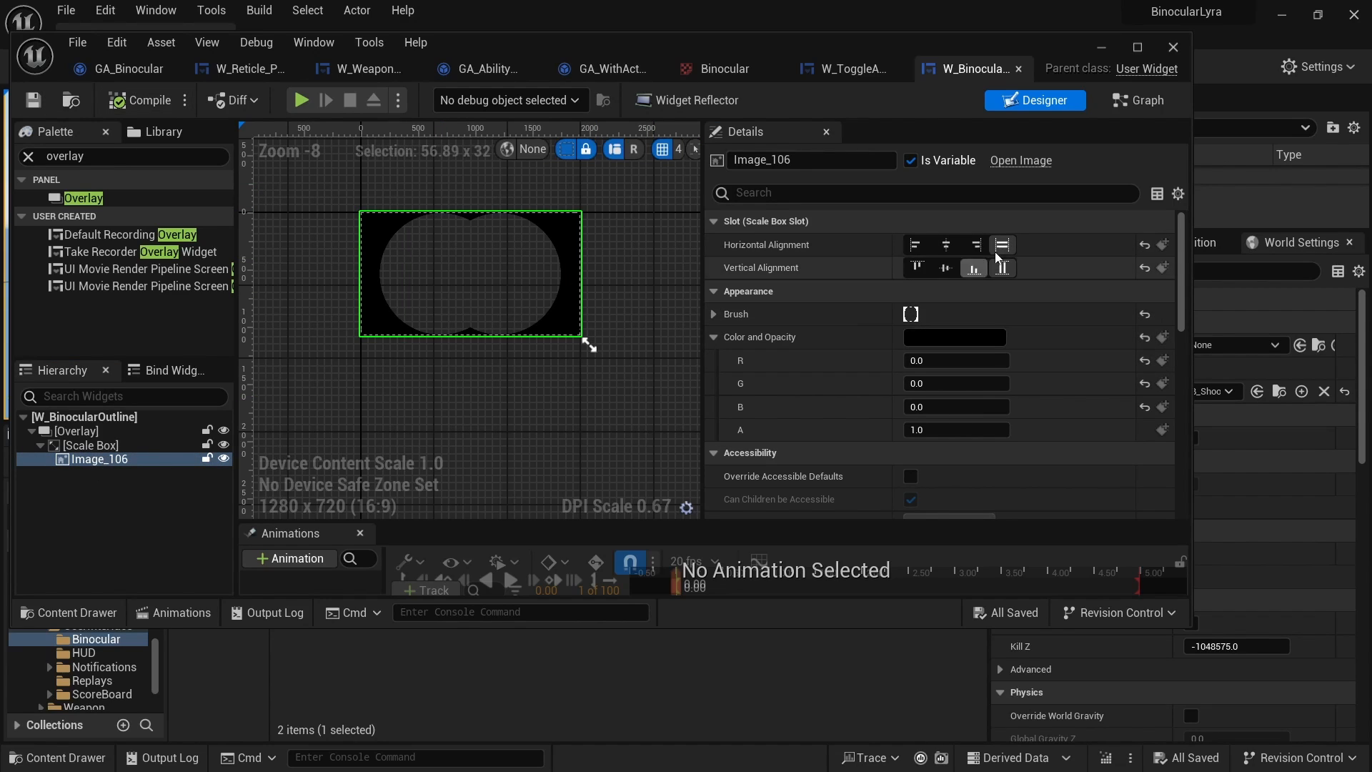
- Review the Scale Box and Overlay settings of W_BinocularOutline and recompile the widget
click(109, 446)
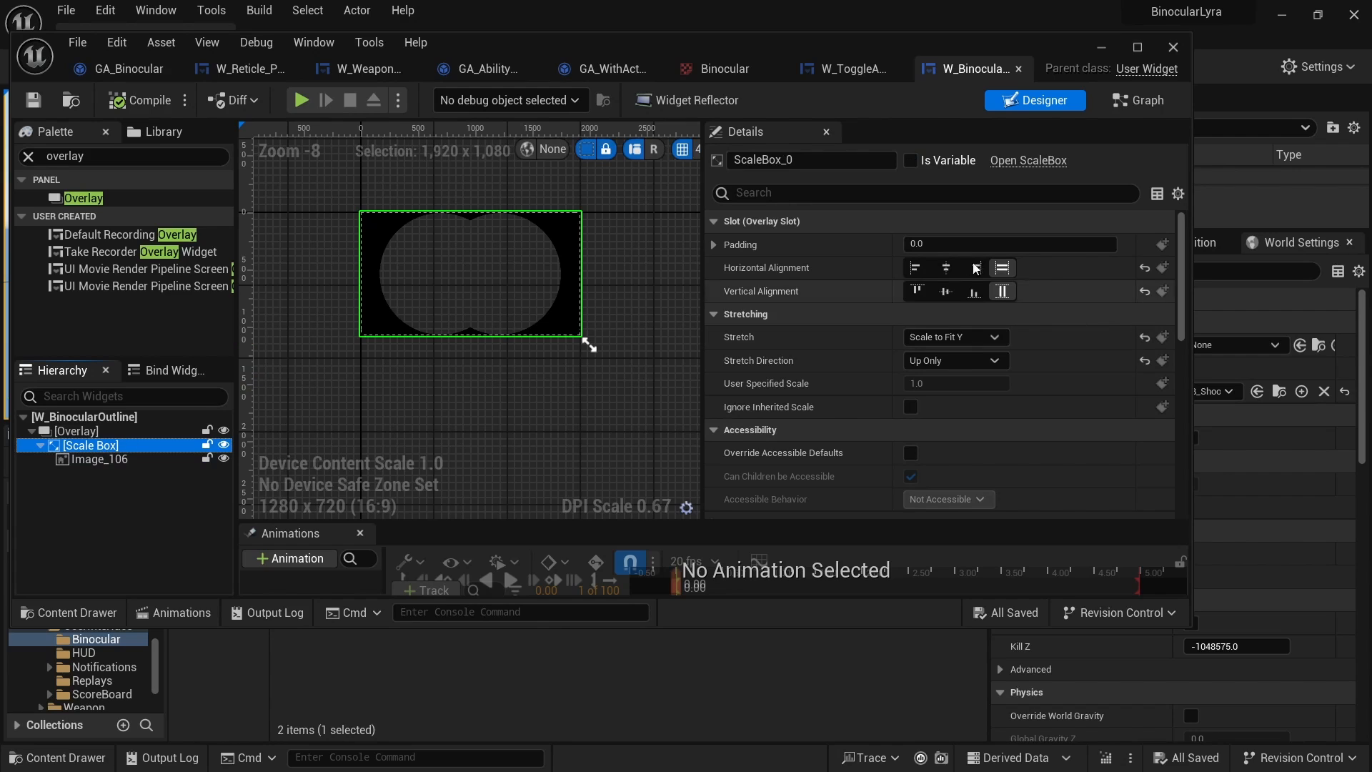
drag(703, 169, 985, 172)
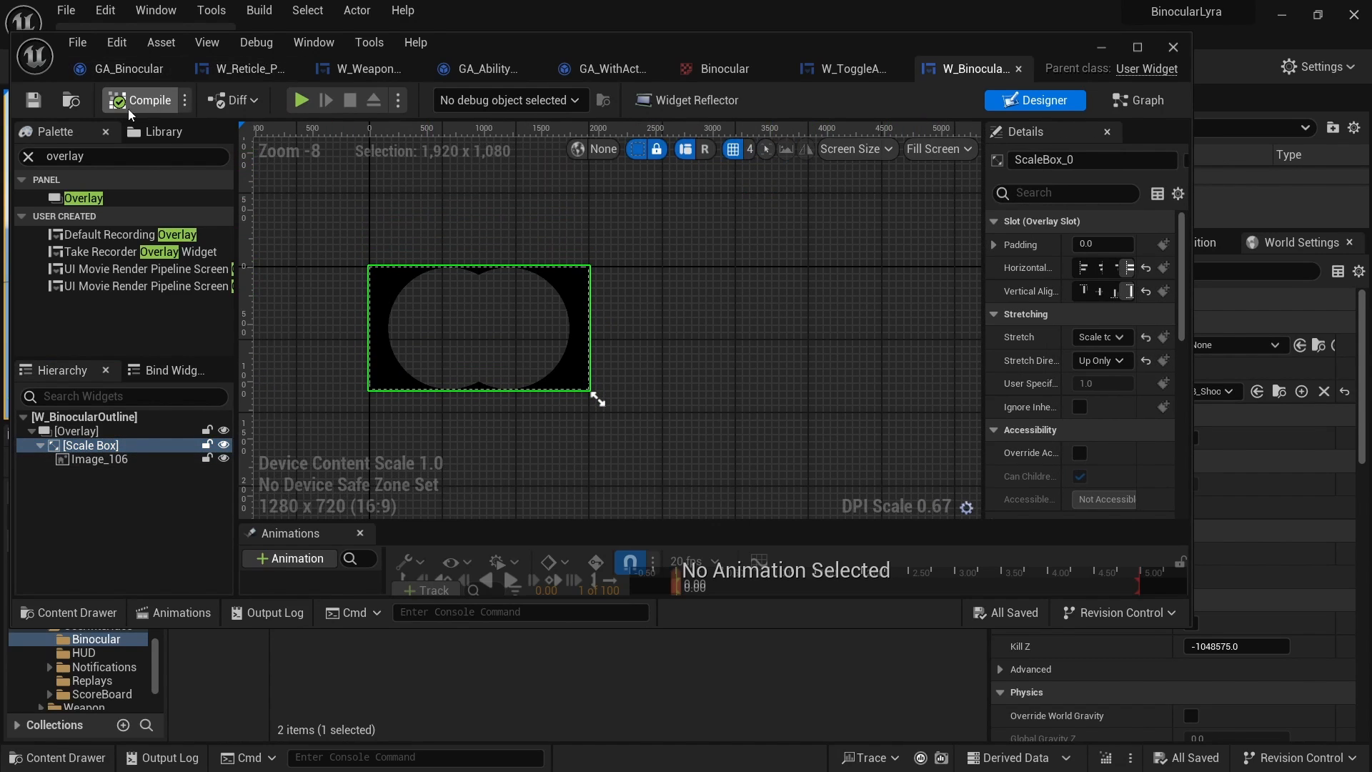
drag(984, 271, 731, 300)
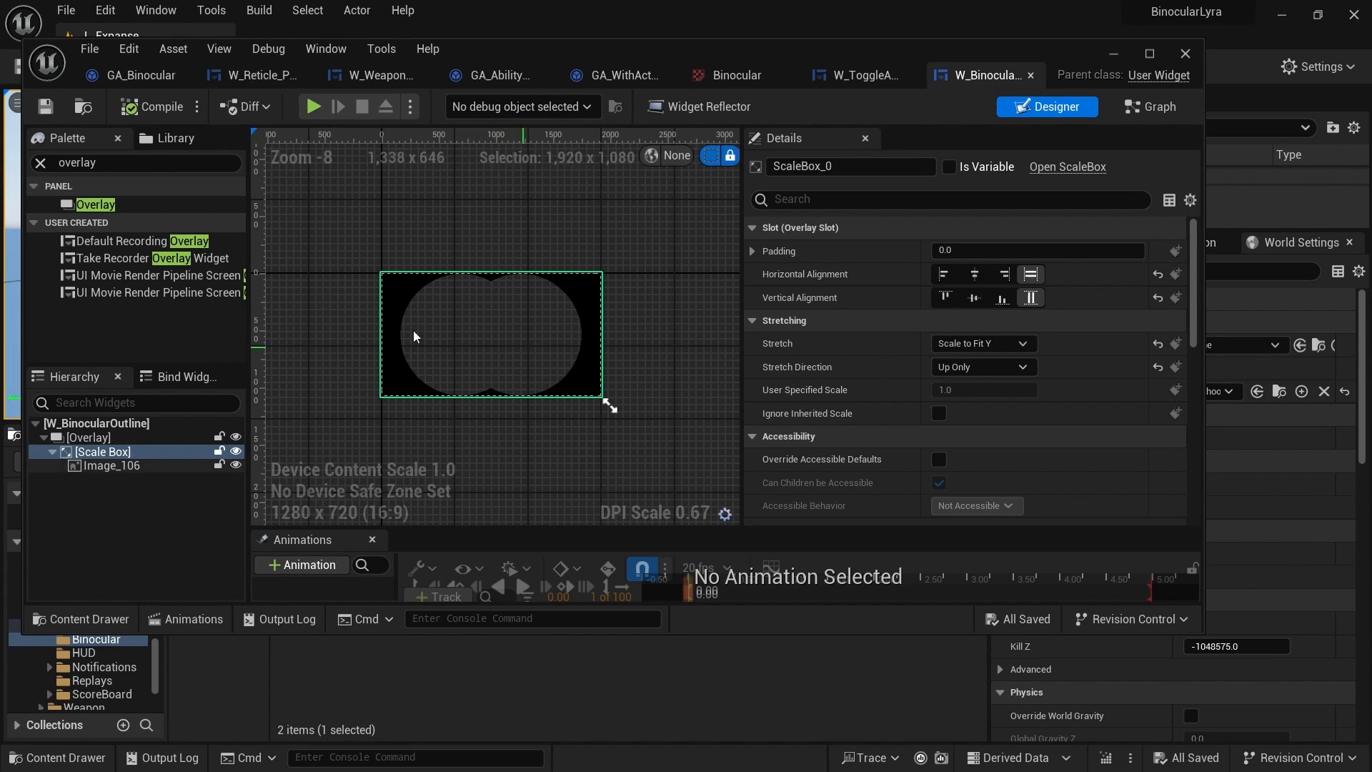
click(89, 438)
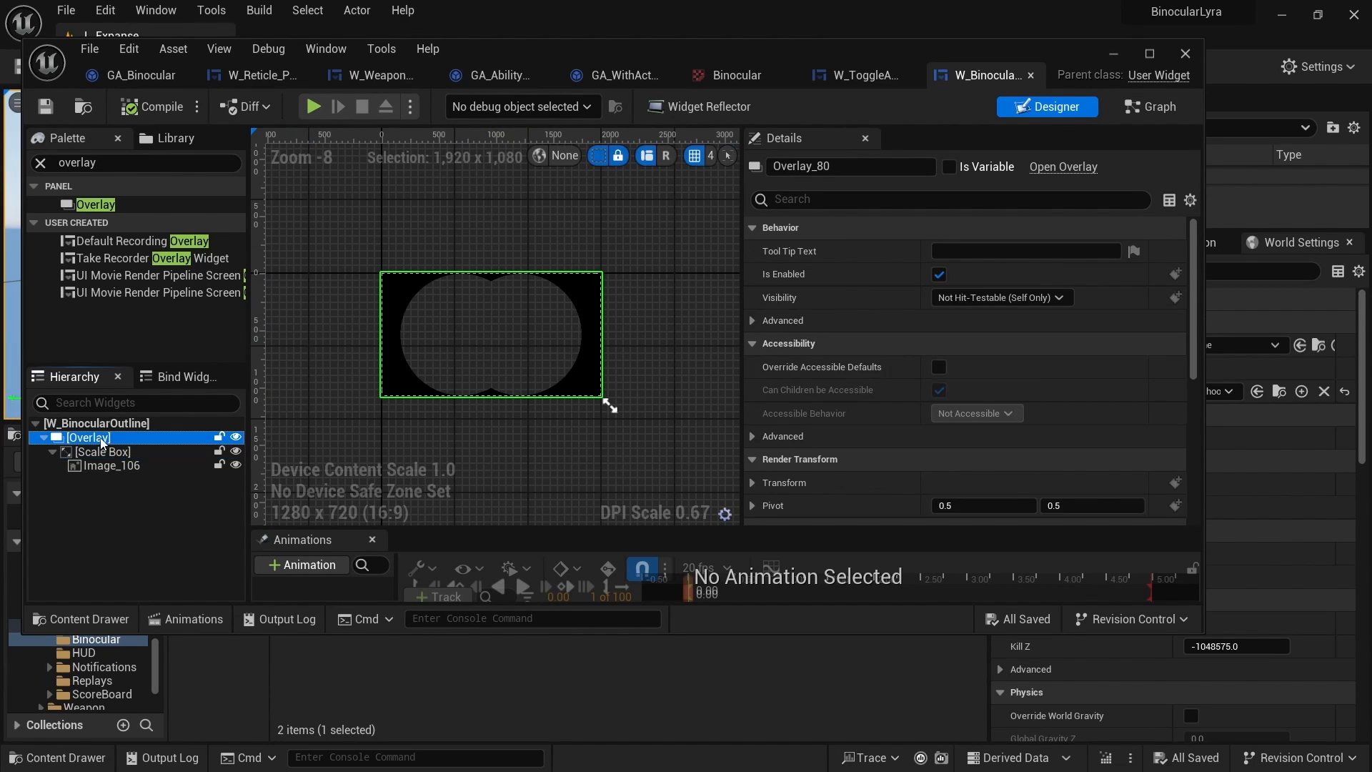
click(154, 110)
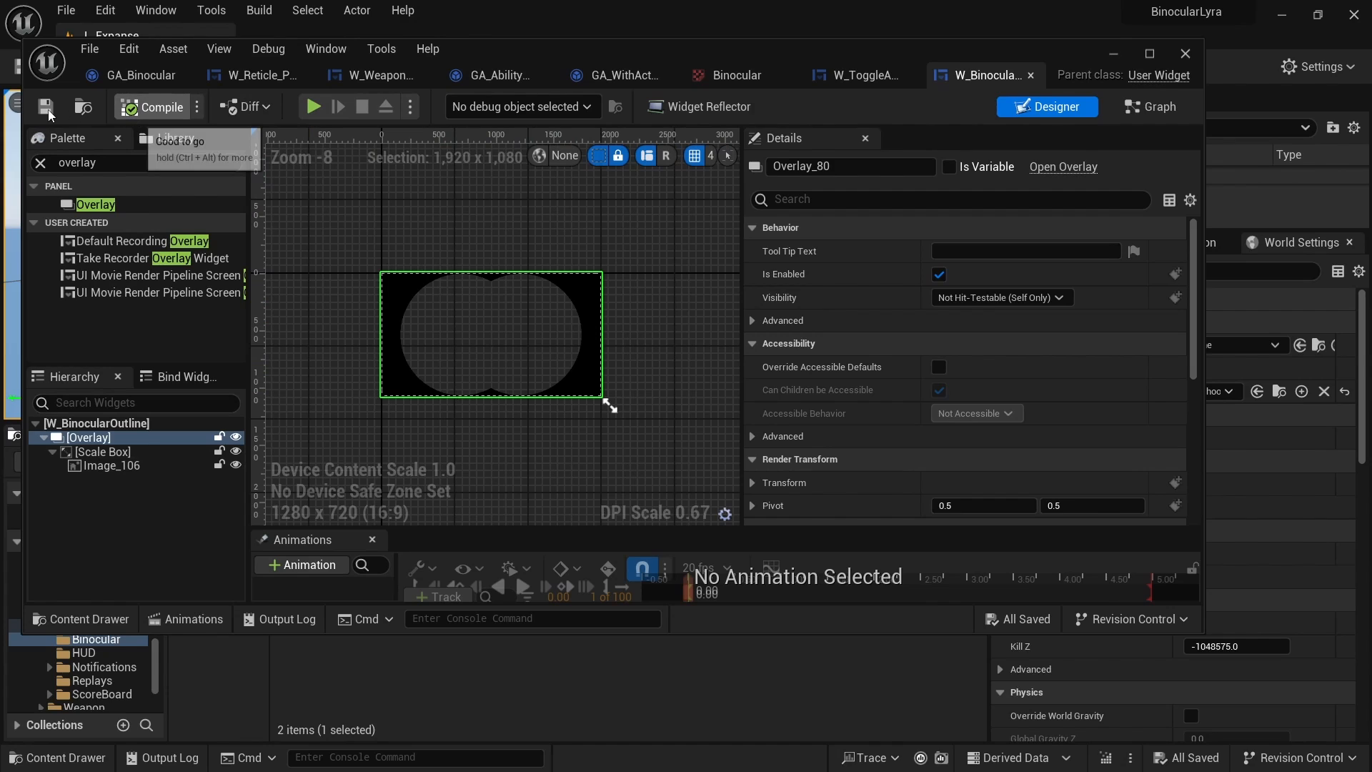
- Close the W_ToggleADSTouchButton, GA_WithActiveWidget, GA_AbilityWithWidget and W_WeaponReticleHost editors and return to the GA_Binocular blueprint
click(144, 79)
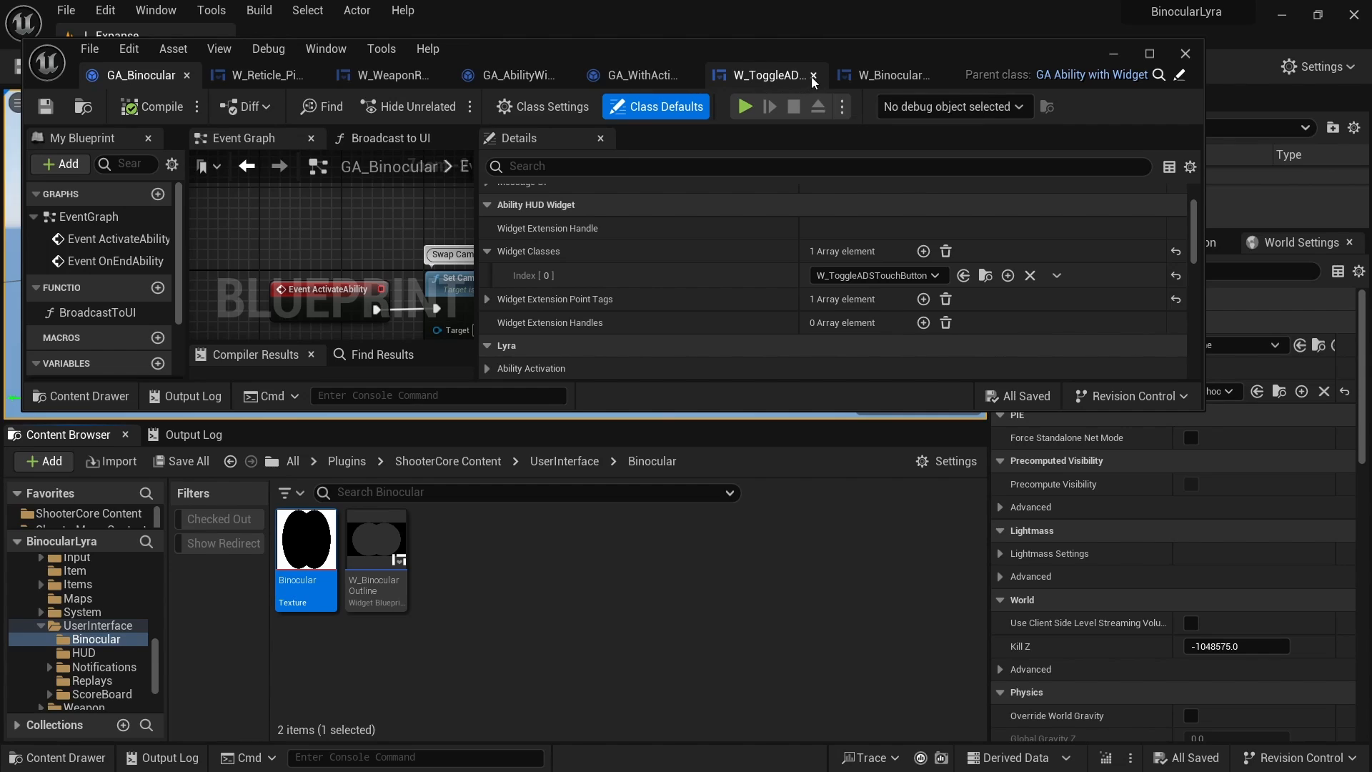
click(812, 76)
click(792, 75)
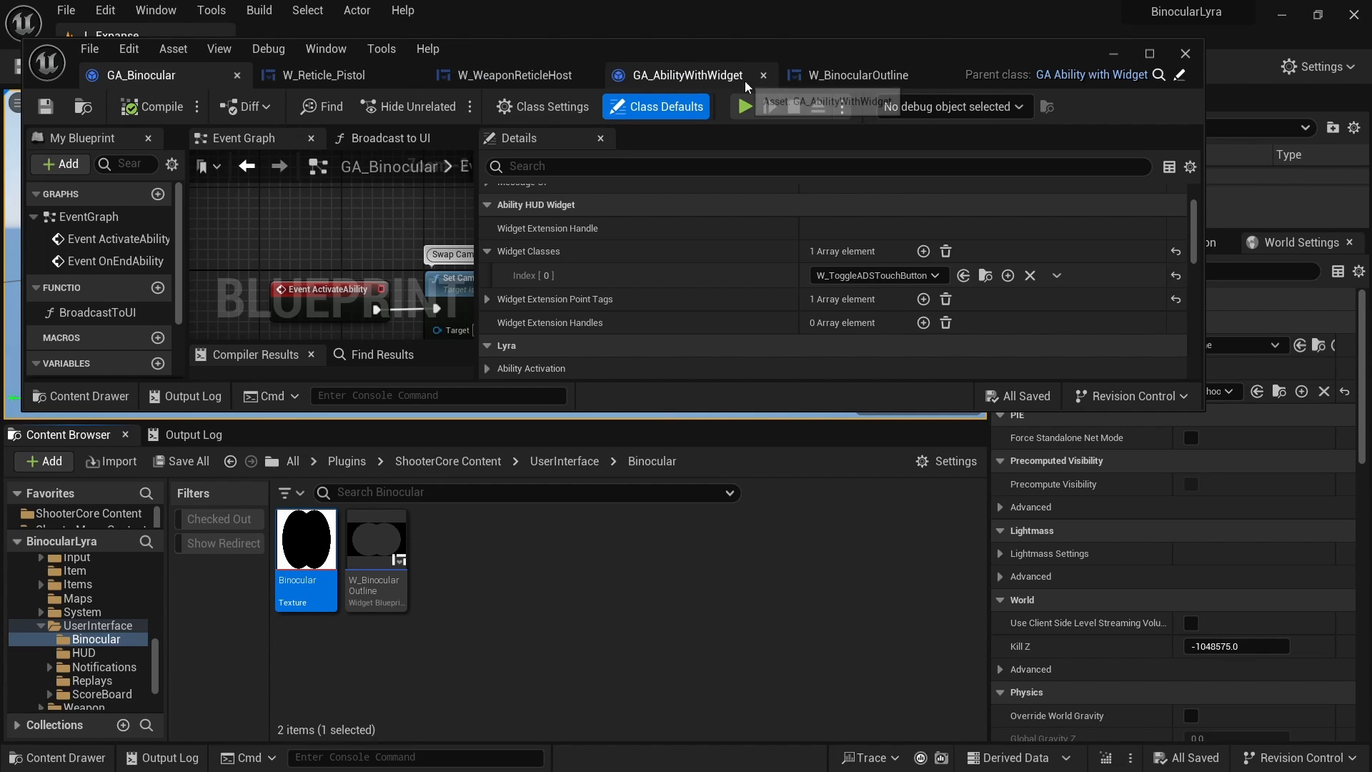
click(763, 76)
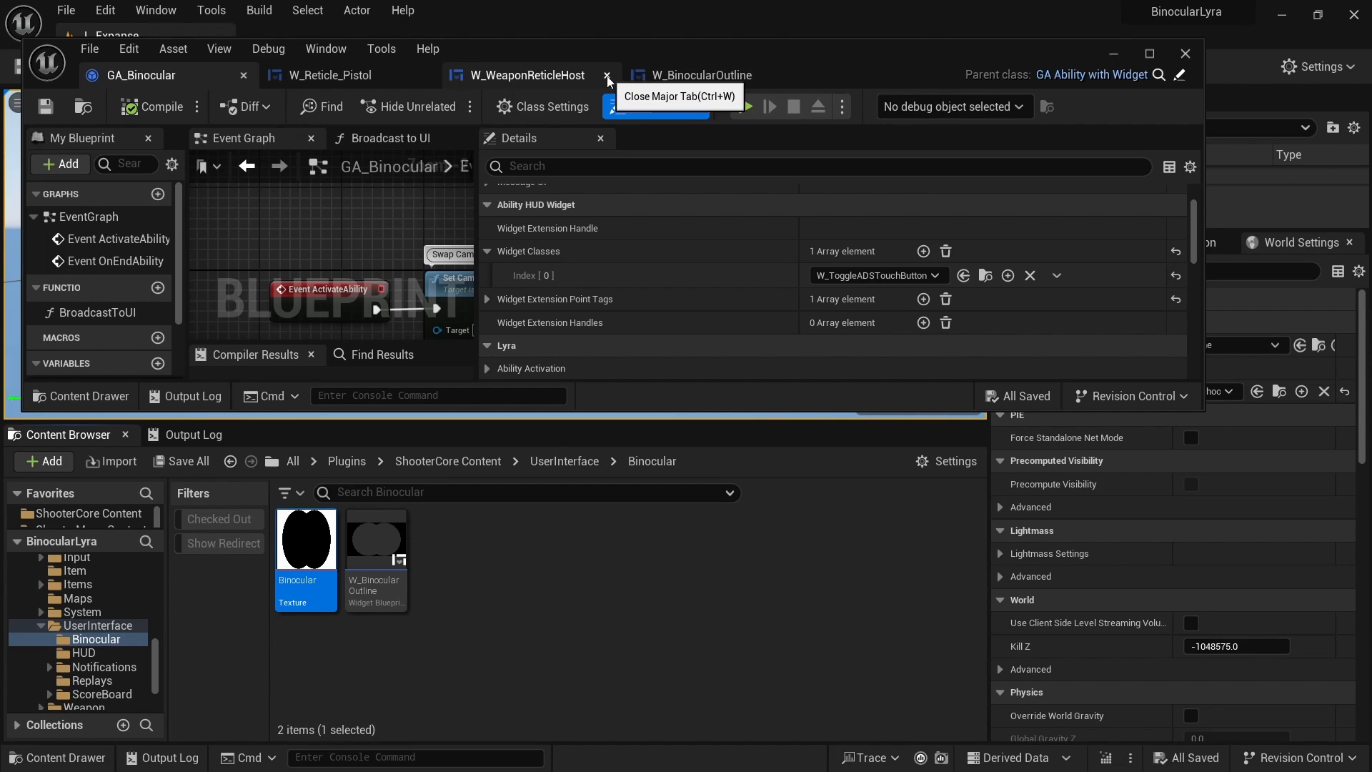
click(607, 75)
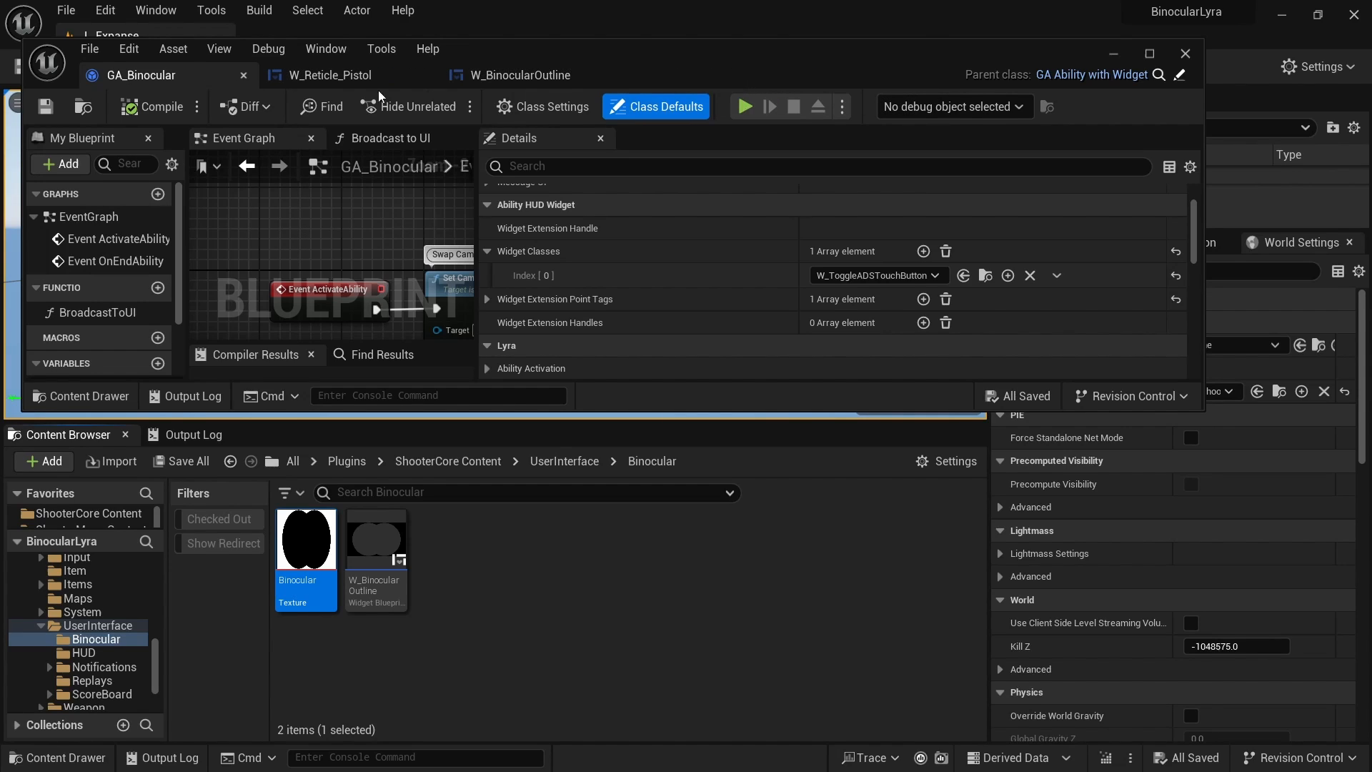
click(524, 77)
click(143, 75)
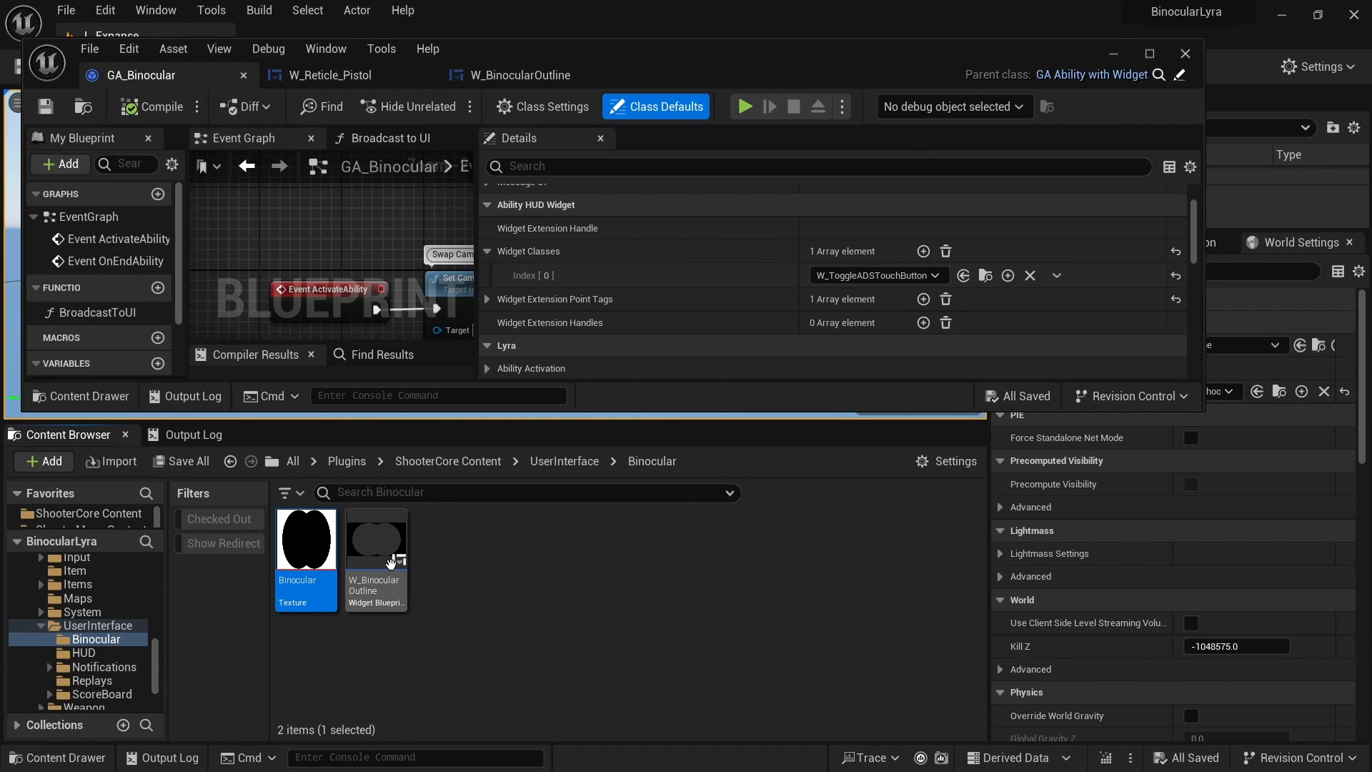
- Assign the W_BinocularOutline widget to index 0 of Widget Classes in GA_Binocular's class defaults
click(391, 564)
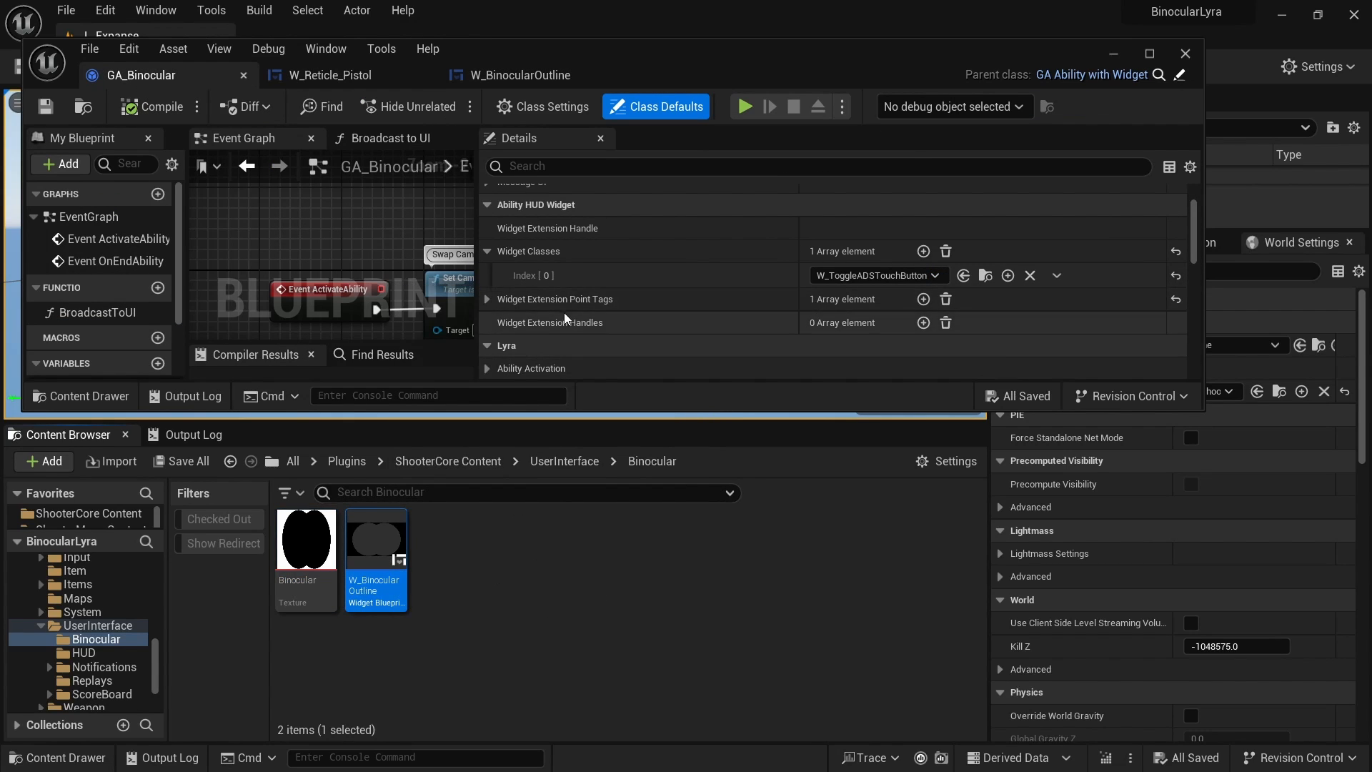
click(486, 299)
scroll(741, 284, down, 1)
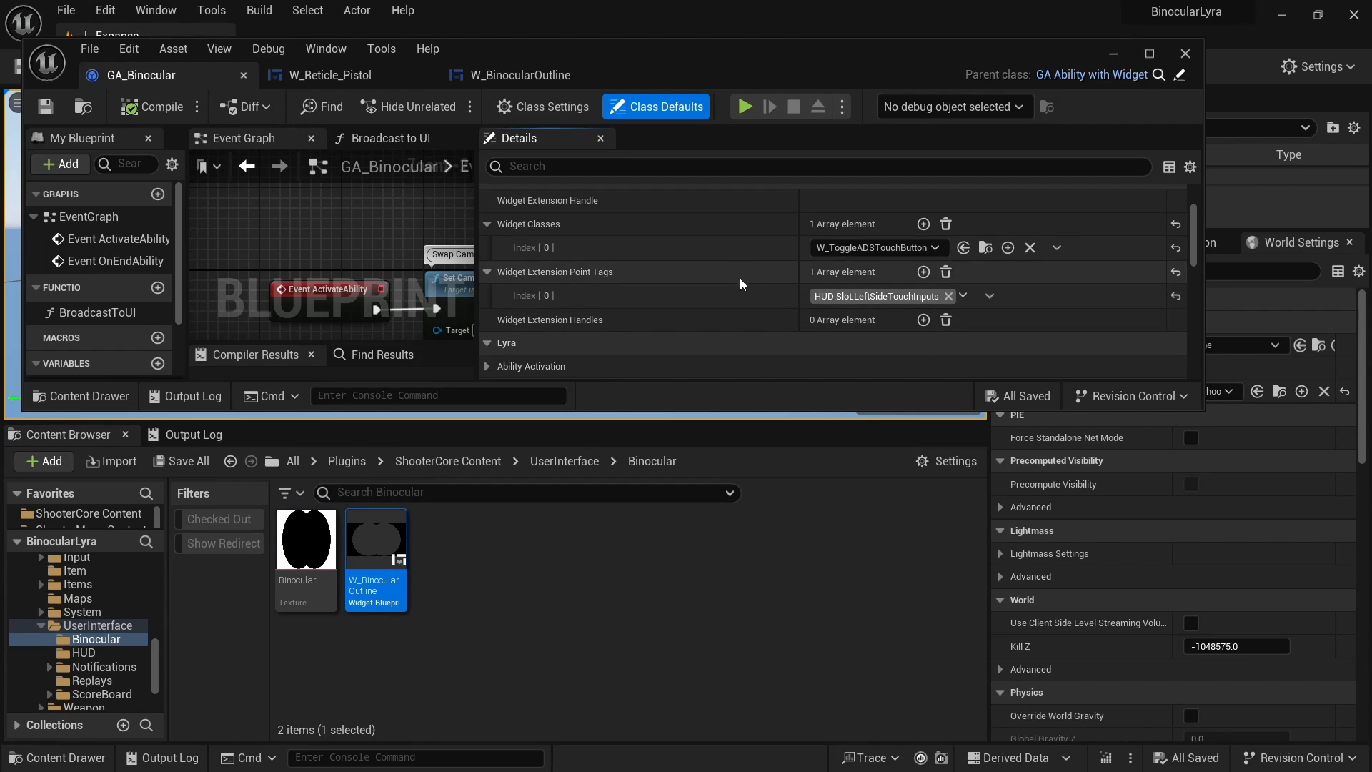
scroll(742, 284, up, 1)
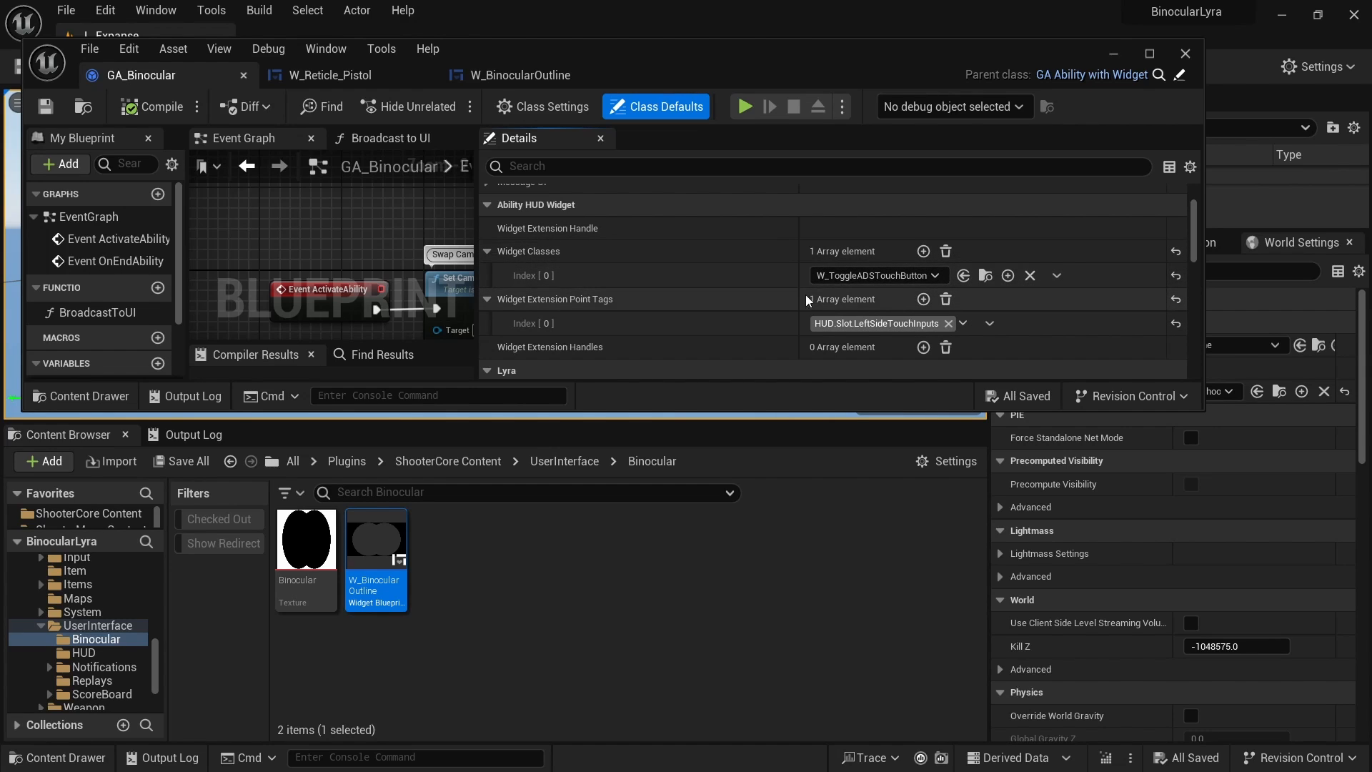
drag(784, 408, 785, 484)
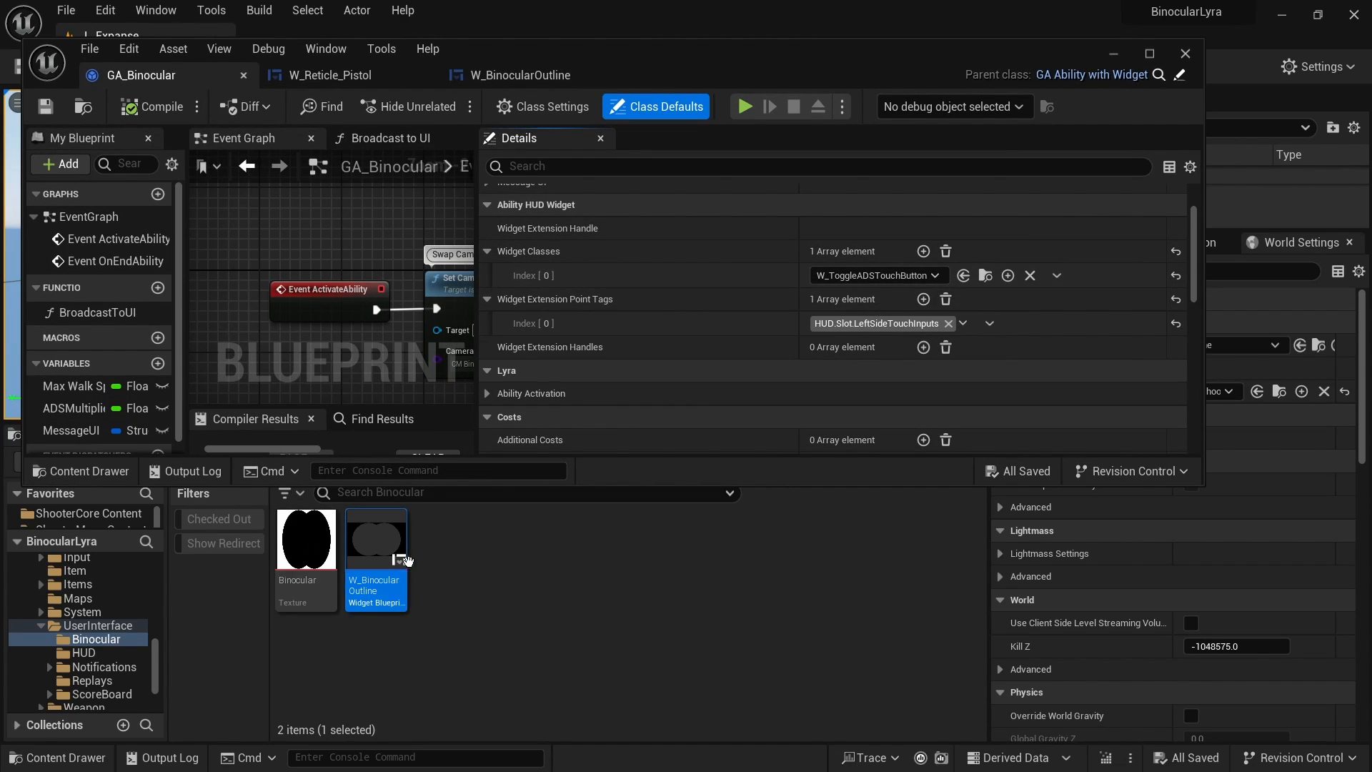
drag(376, 550, 892, 275)
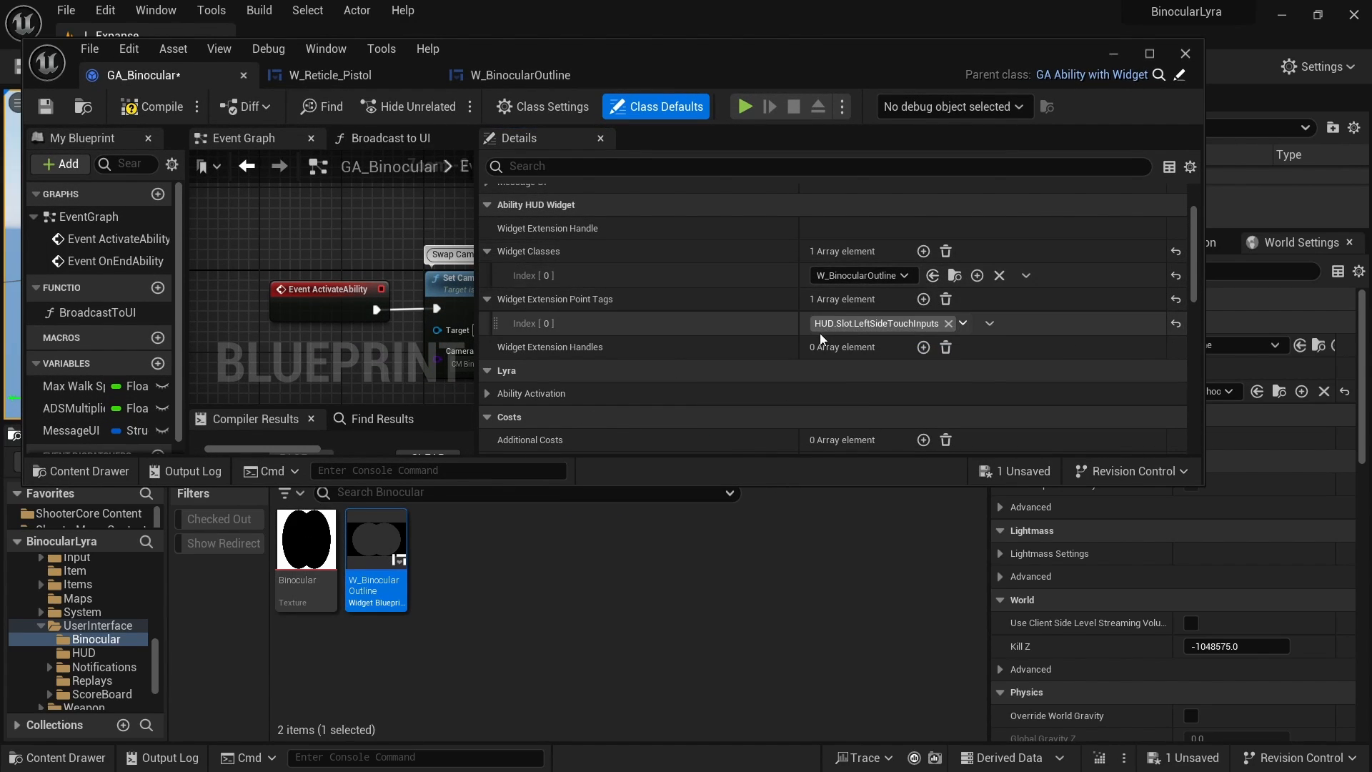
- Set index 0 of GA_Binocular's Widget Extension Point Tags to HUD.Slot.Reticle, then compile and save
click(895, 327)
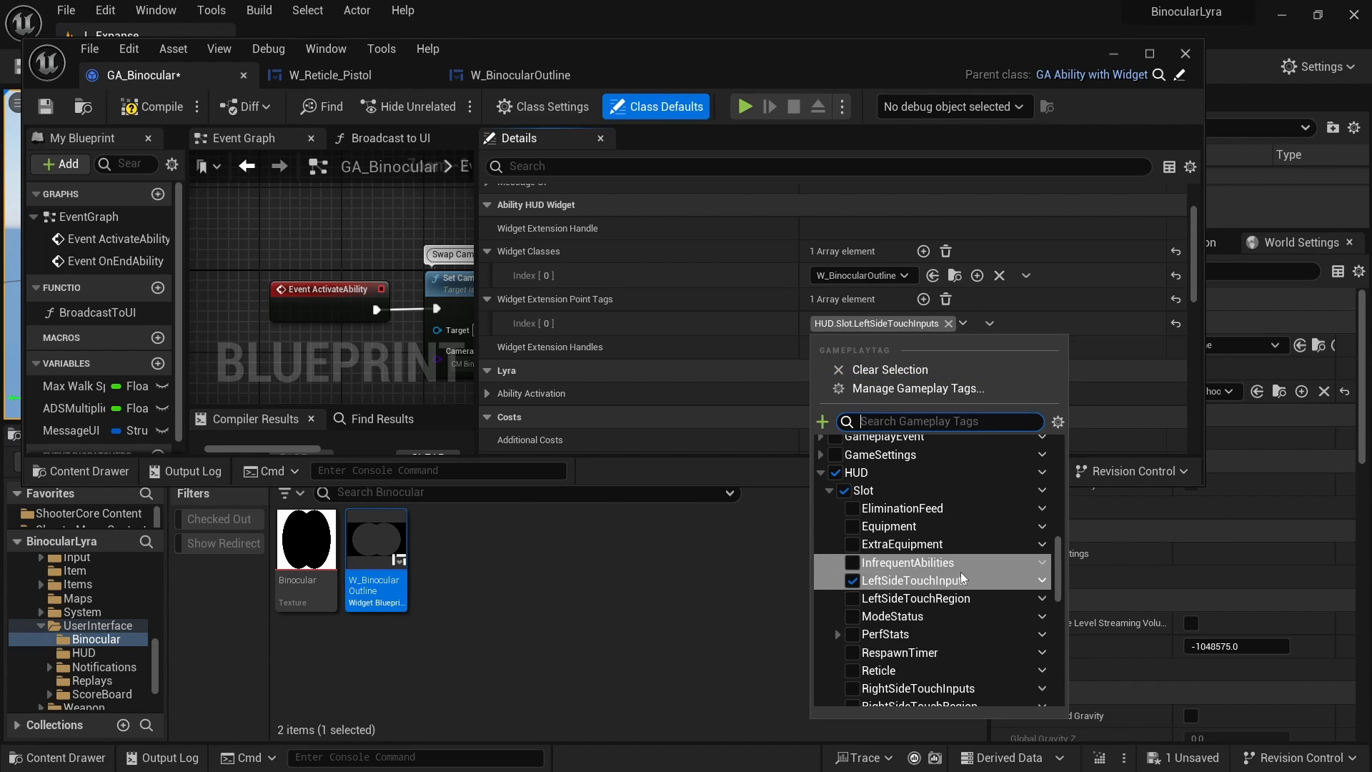
scroll(931, 607, down, 1)
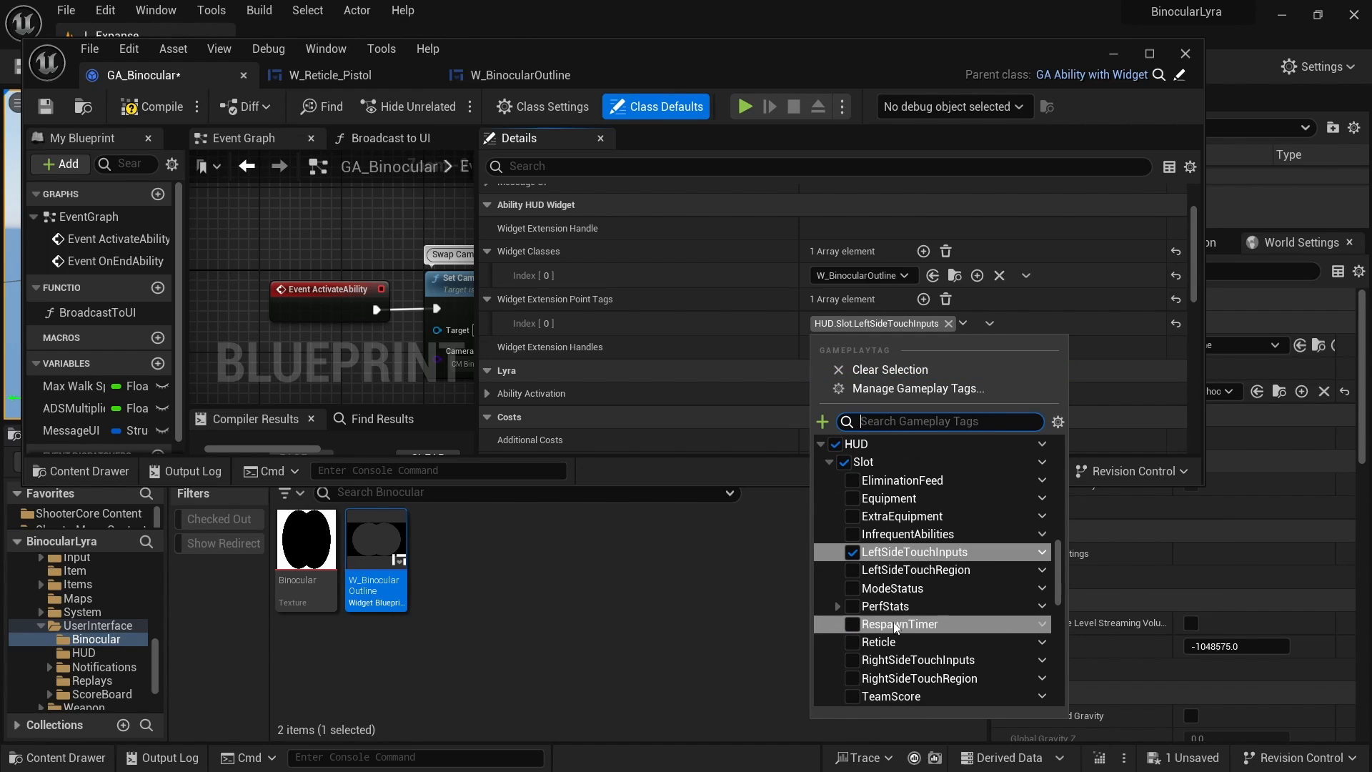
click(853, 642)
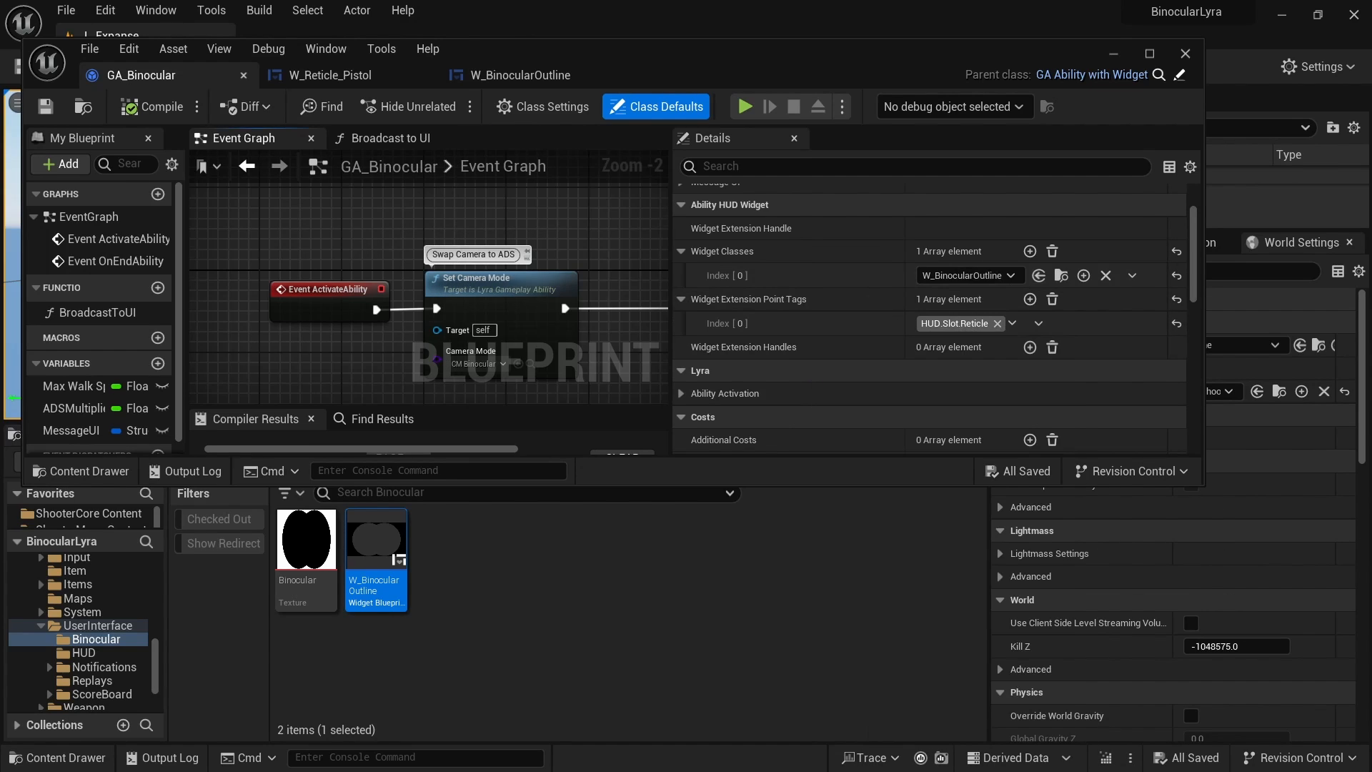
- Close the Reference Viewer, enlarge the level viewport and play-test toggling the binocular ability, then stop the session
right_drag(372, 252, 301, 228)
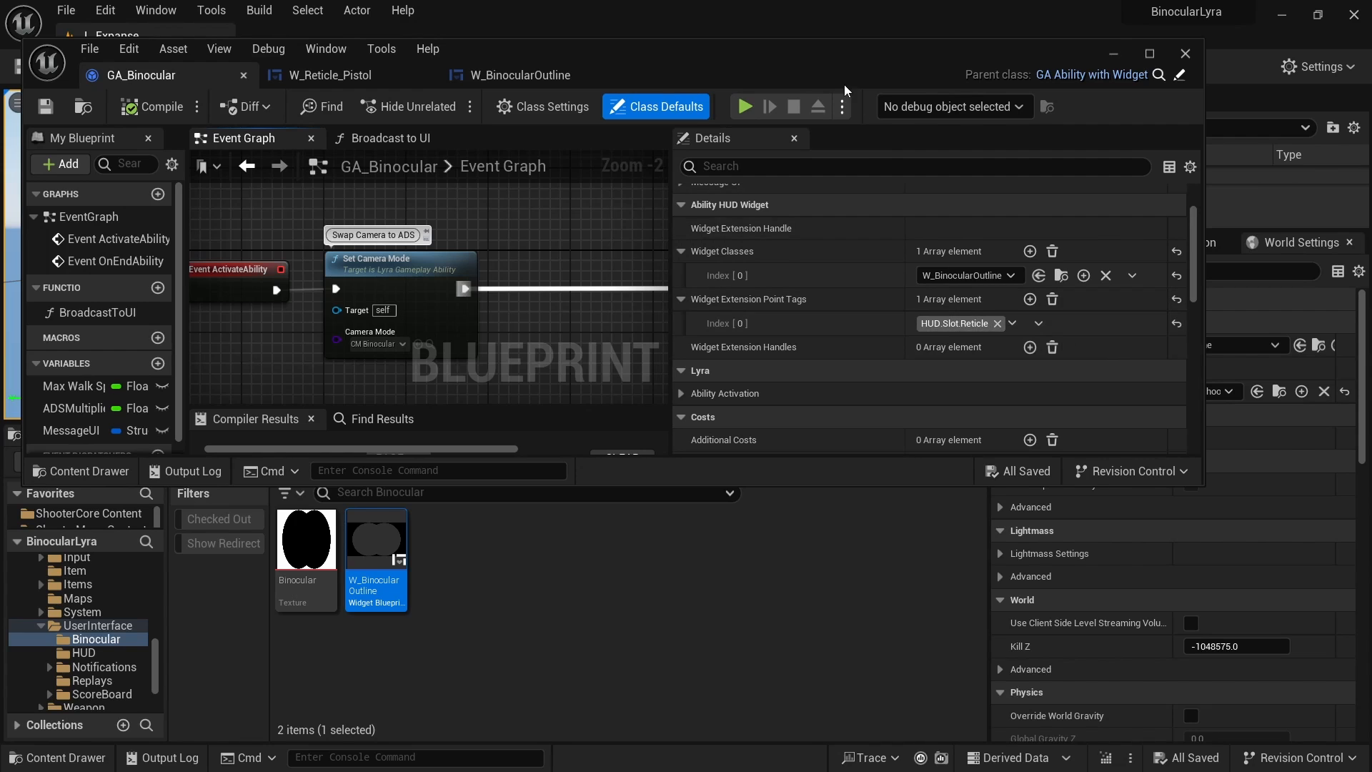
drag(805, 57, 801, 567)
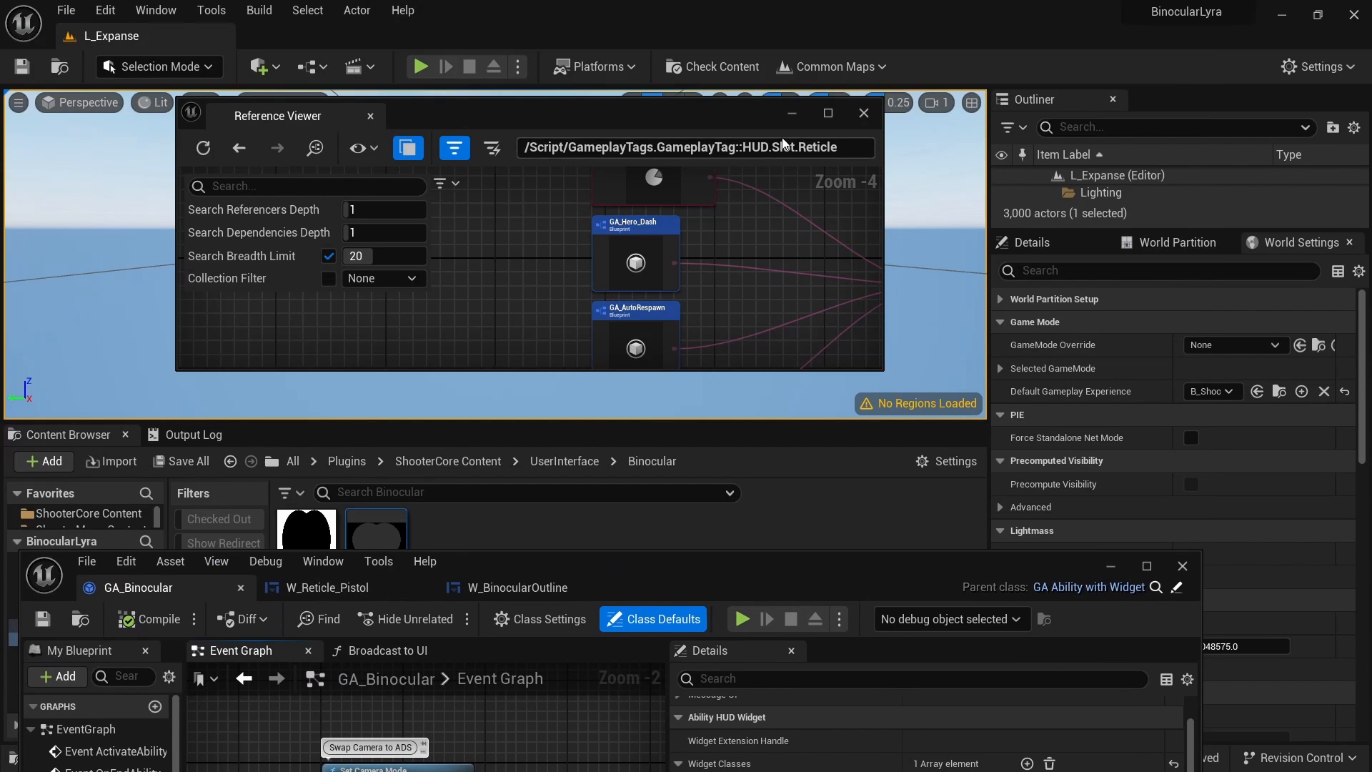
click(864, 113)
drag(557, 421, 557, 517)
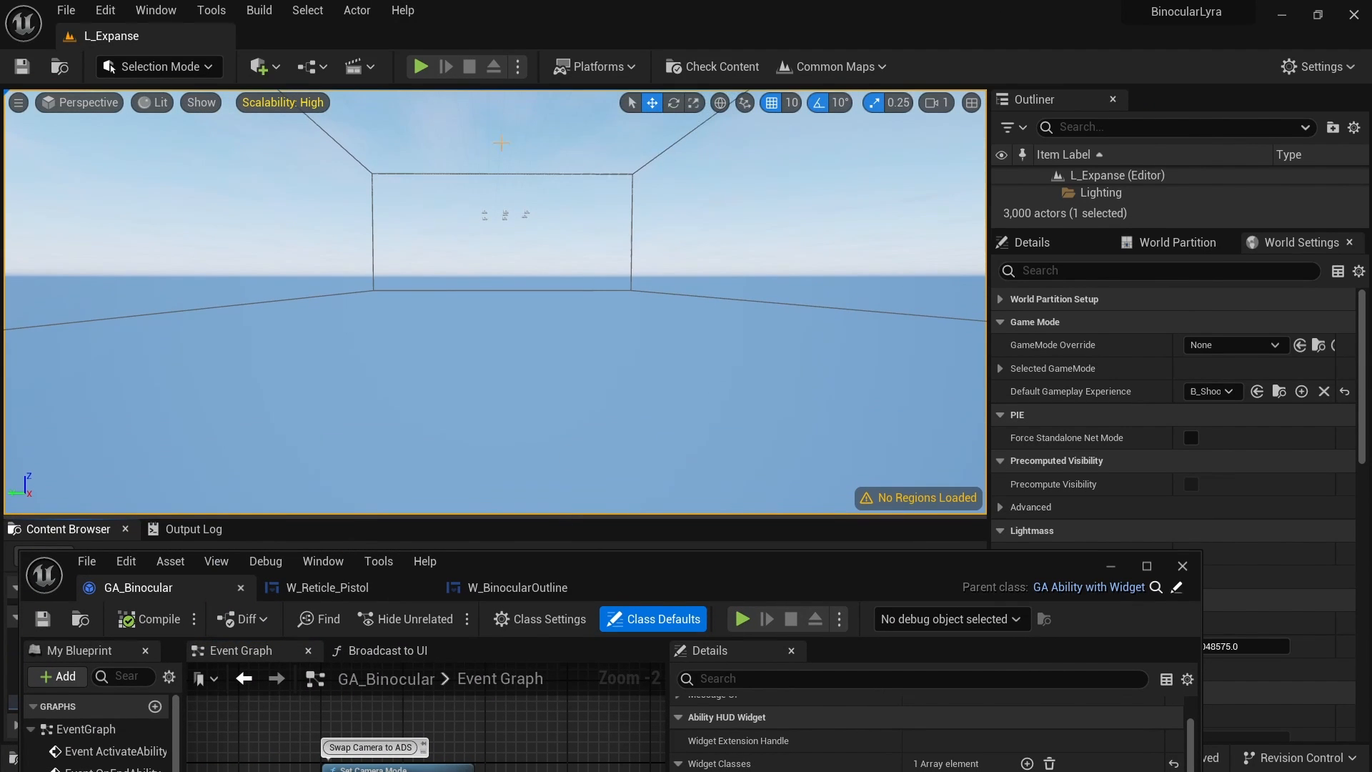
click(422, 67)
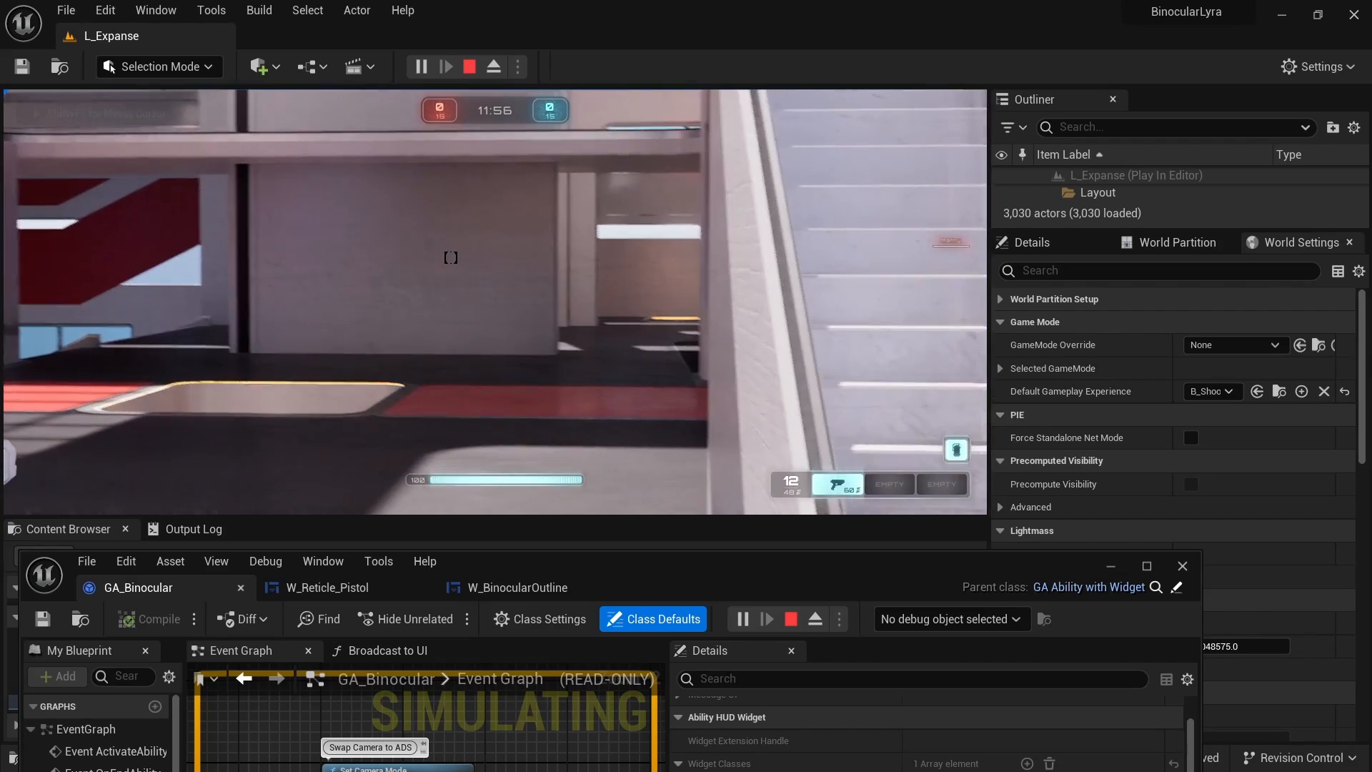
right_click(451, 257)
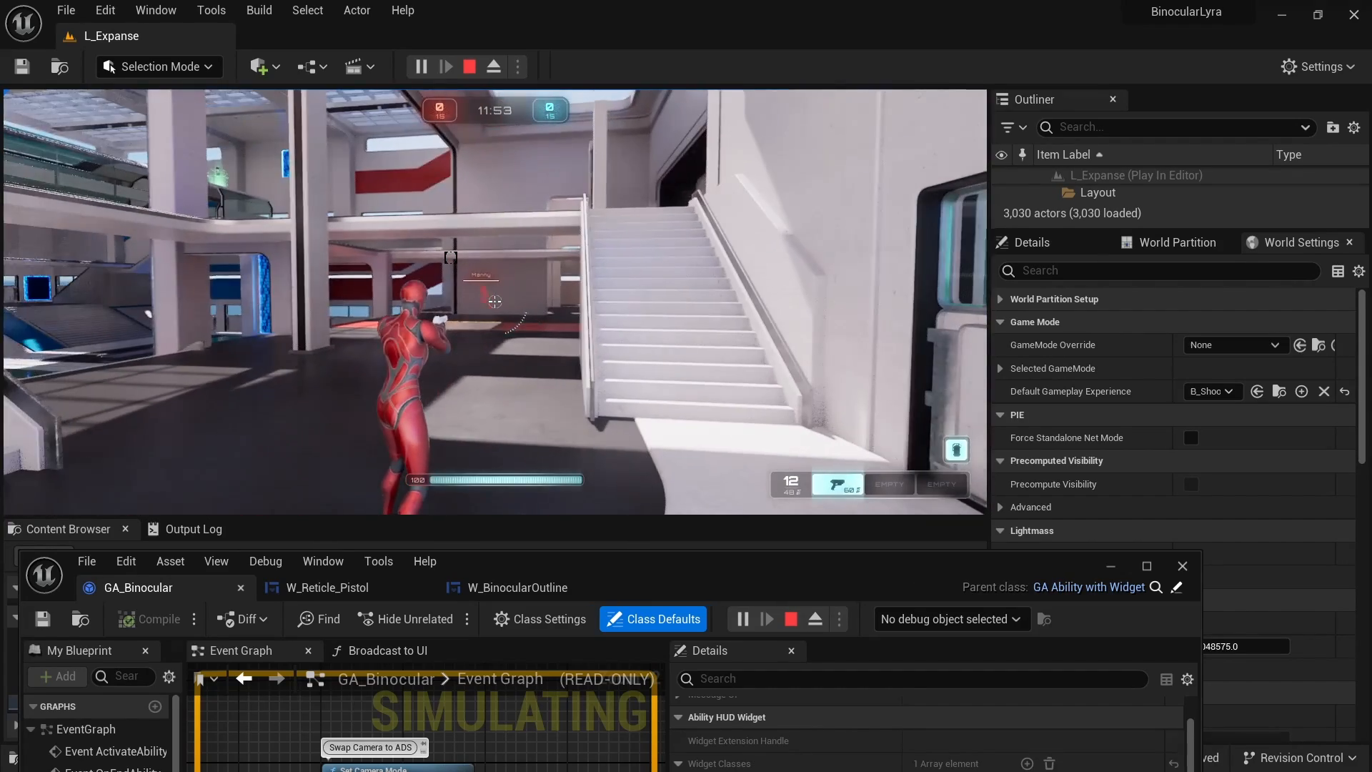
right_click(496, 302)
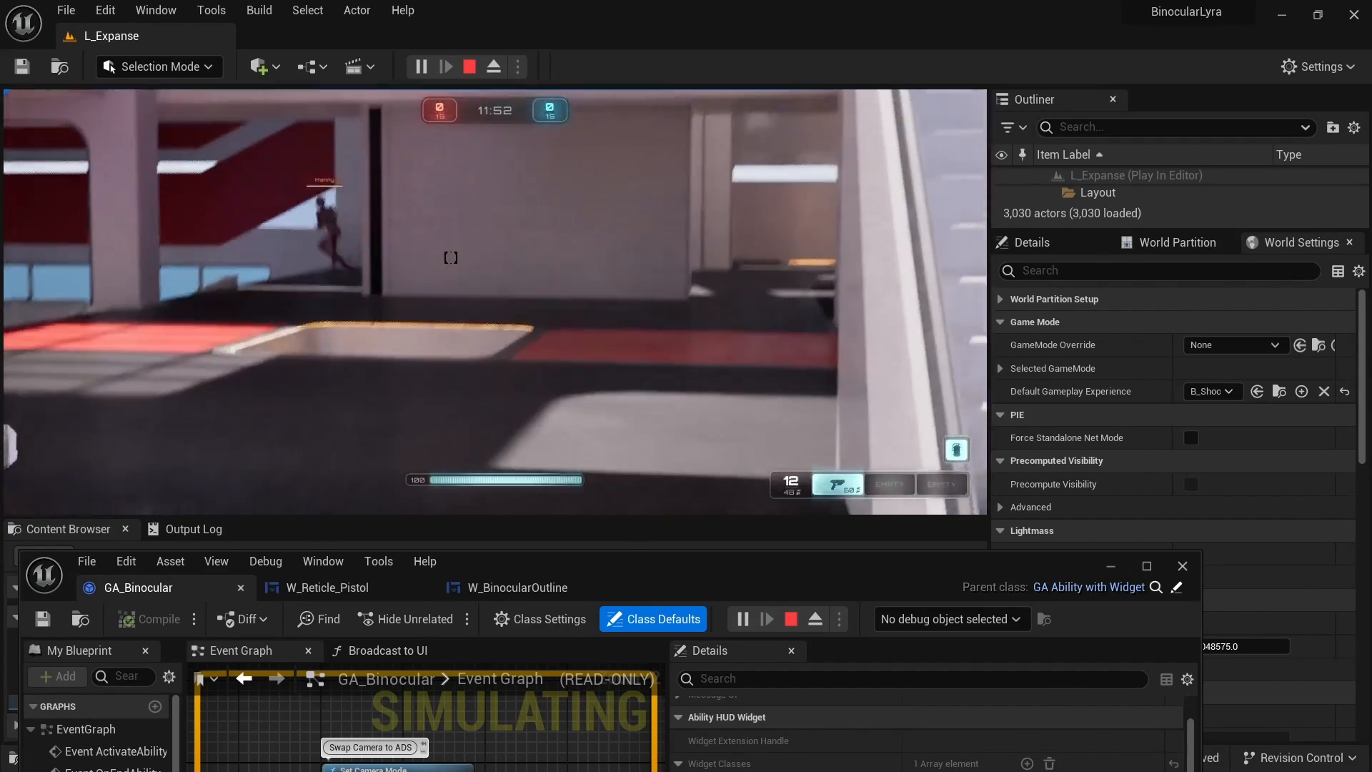
key(Escape)
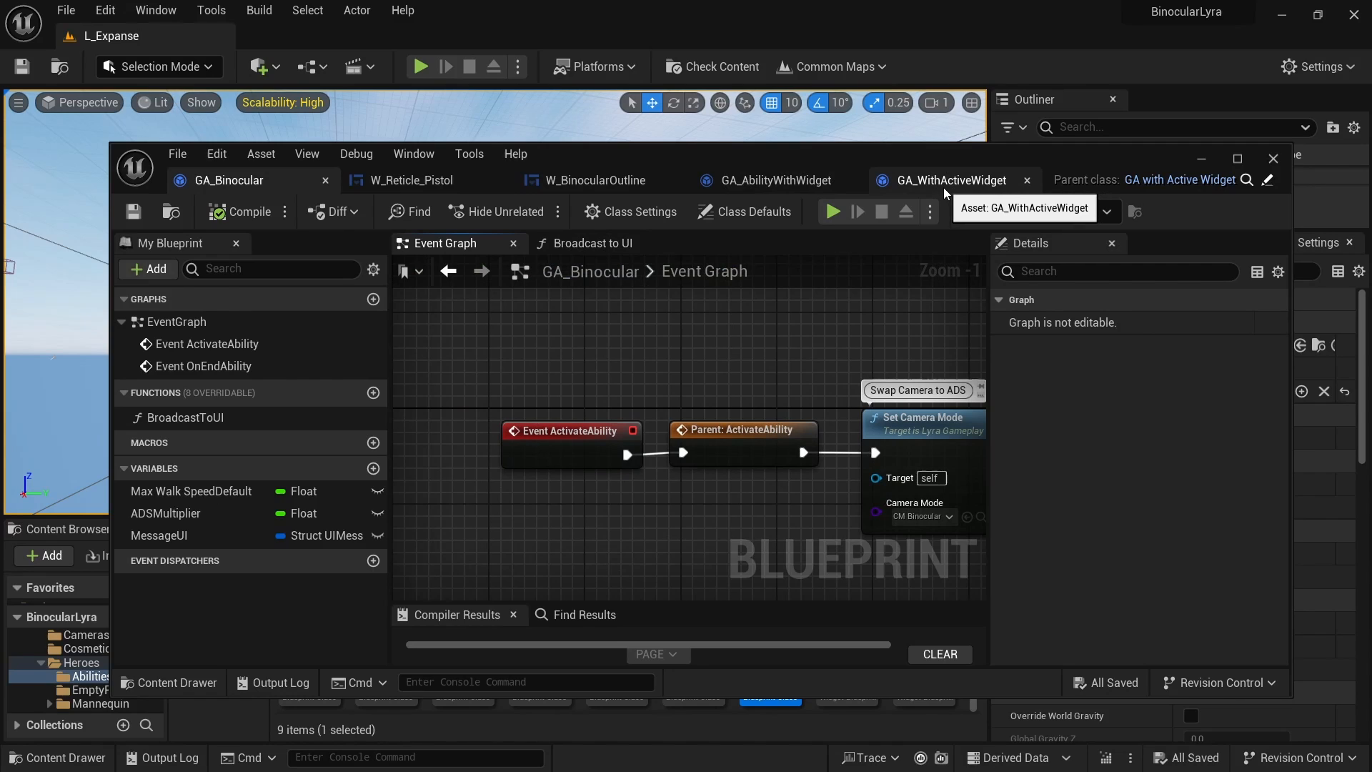
- Inspect the Event ActivateAbility logic in GA_WithActiveWidget and return to GA_Binocular's event graph
click(948, 180)
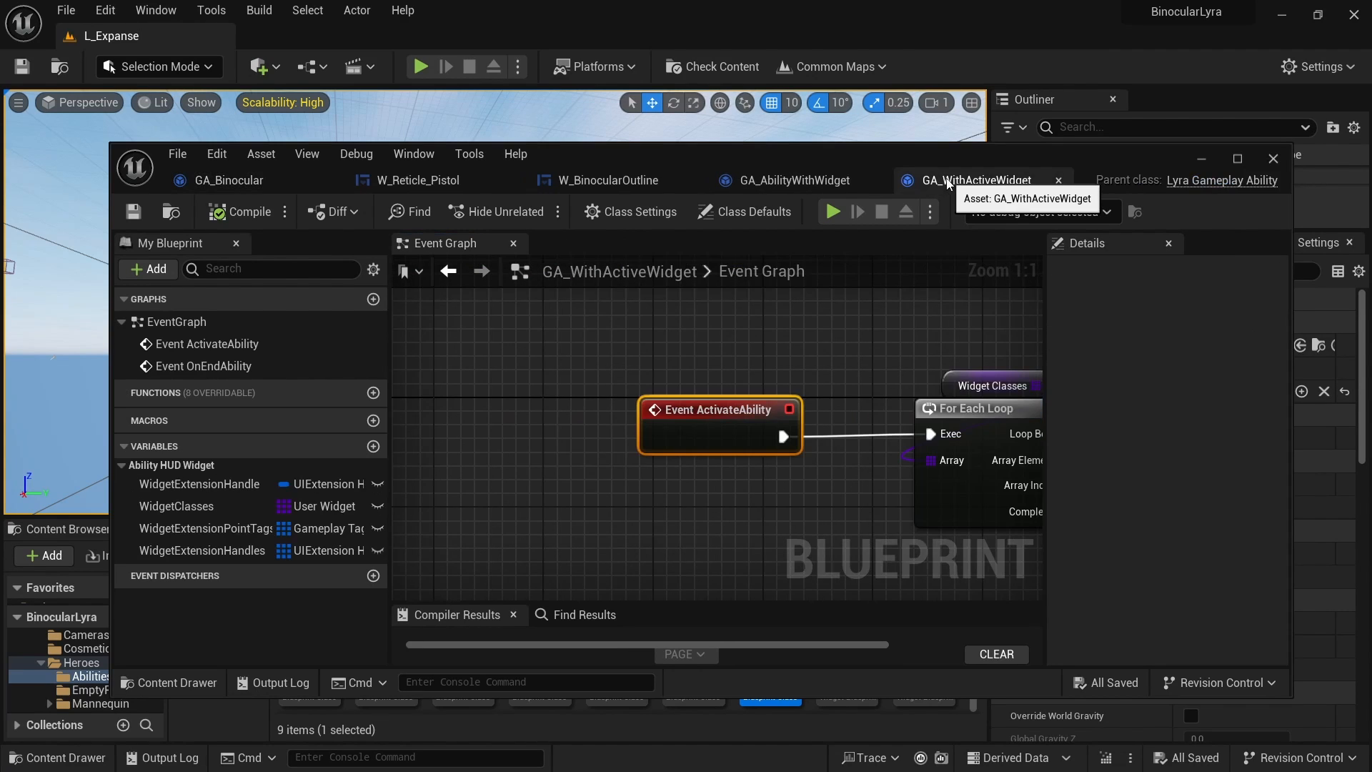
right_drag(873, 376, 739, 392)
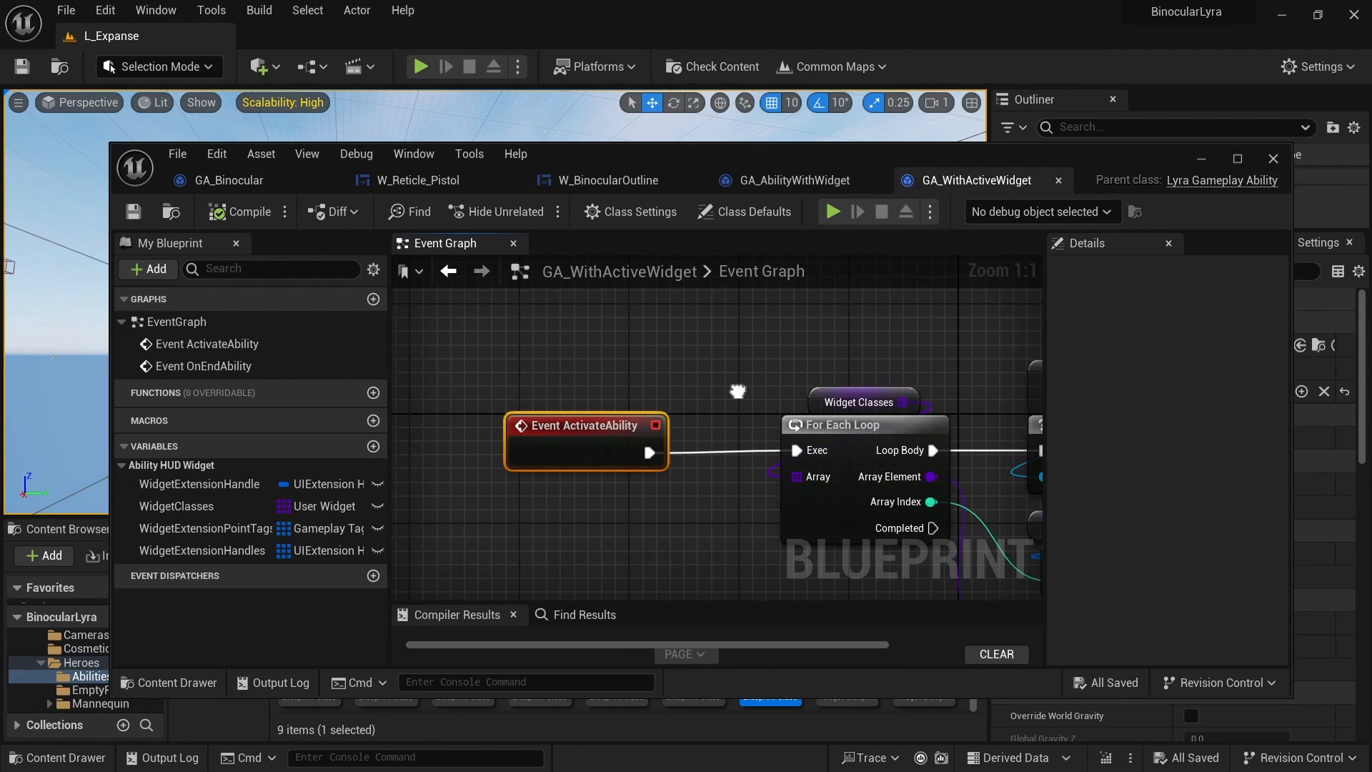
click(226, 183)
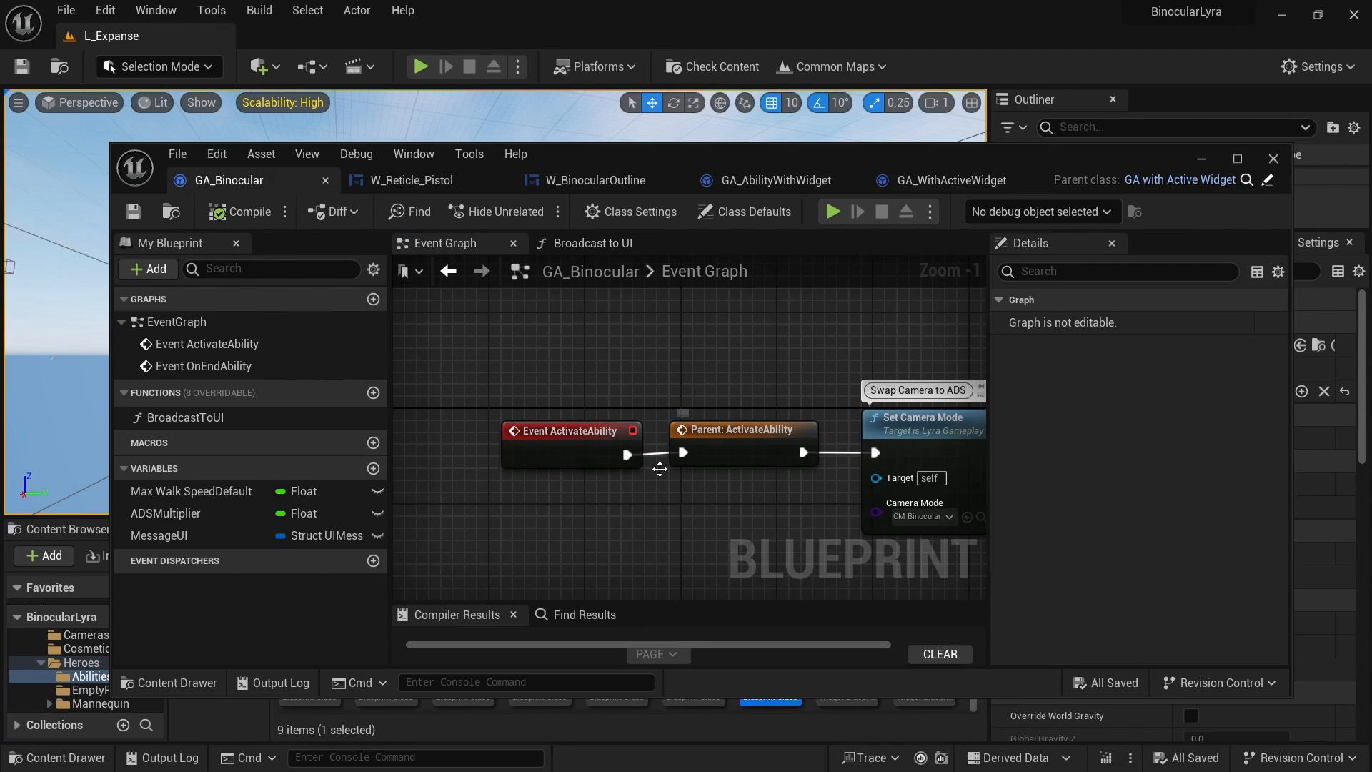
right_click(597, 430)
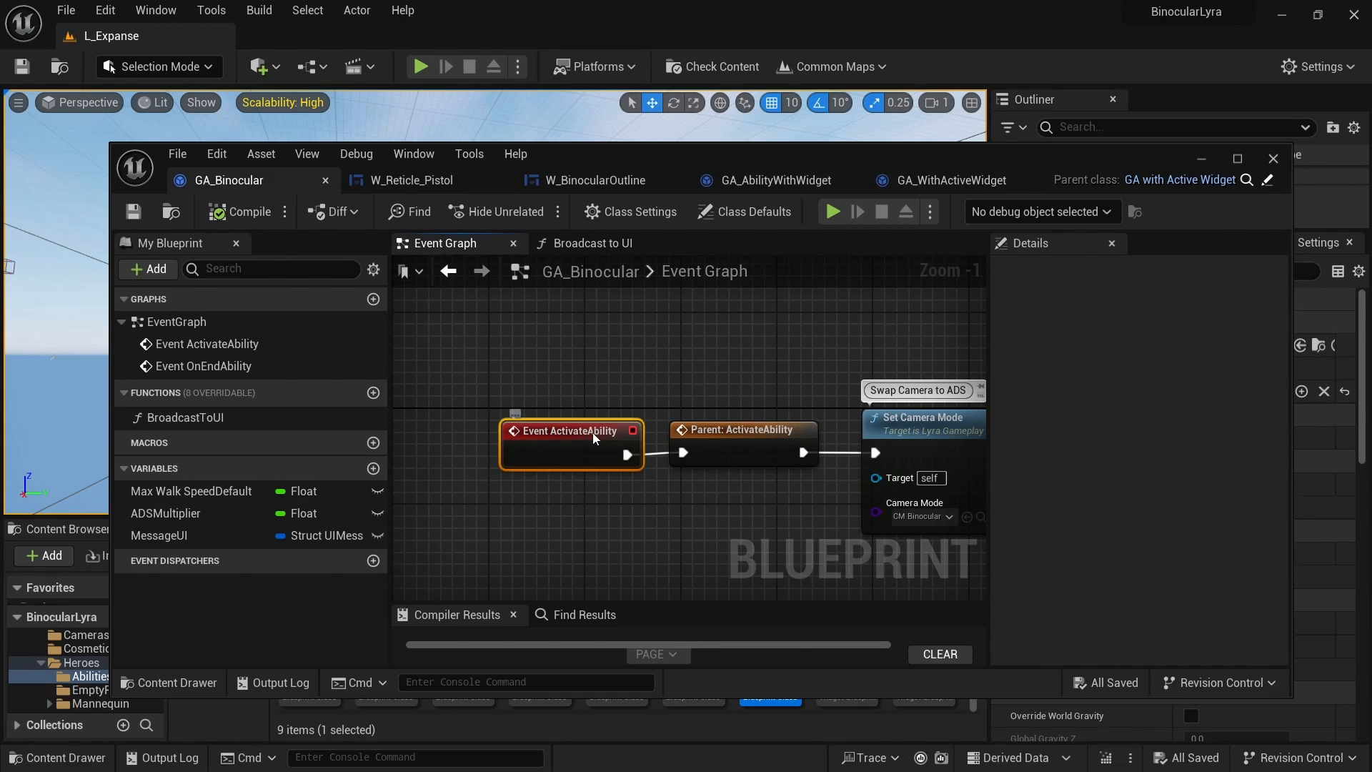
click(672, 467)
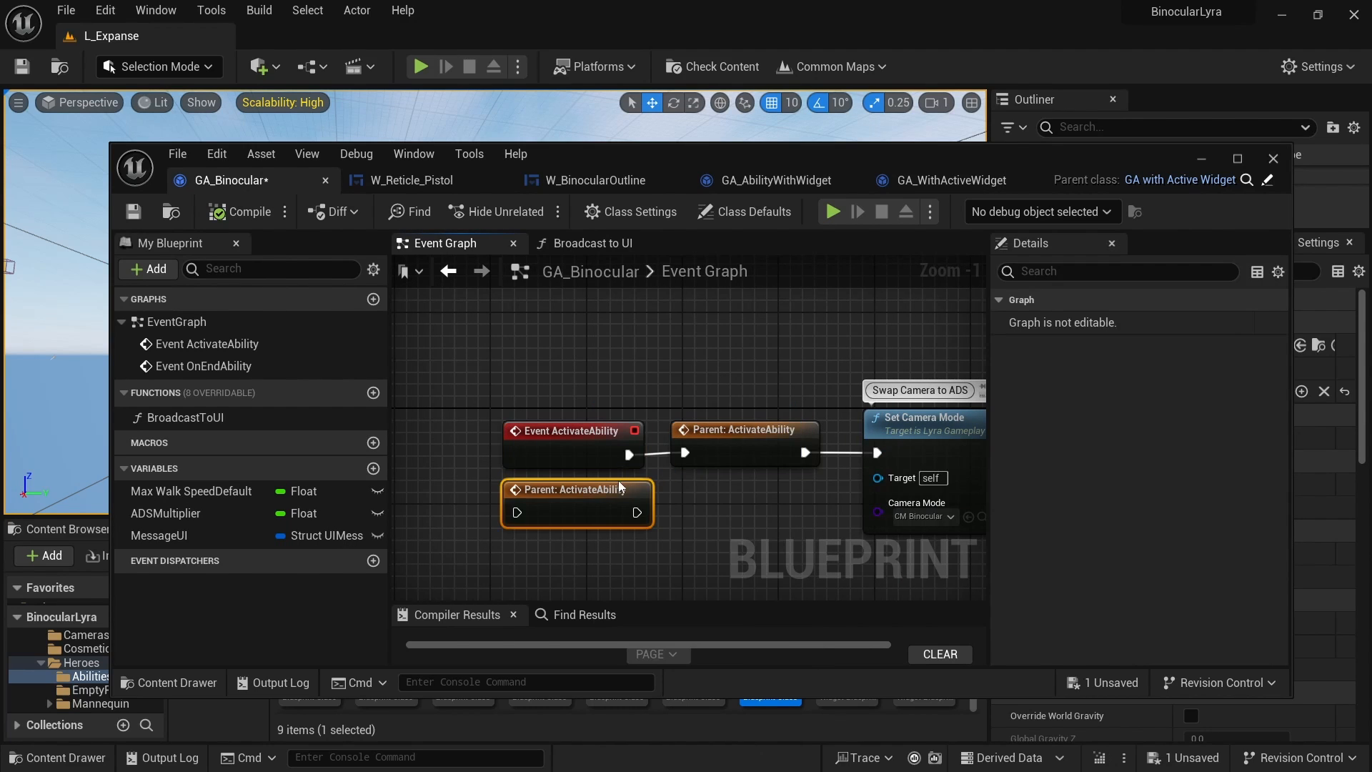
mouse_move(706, 496)
mouse_down()
mouse_move(749, 453)
mouse_move(707, 513)
mouse_up()
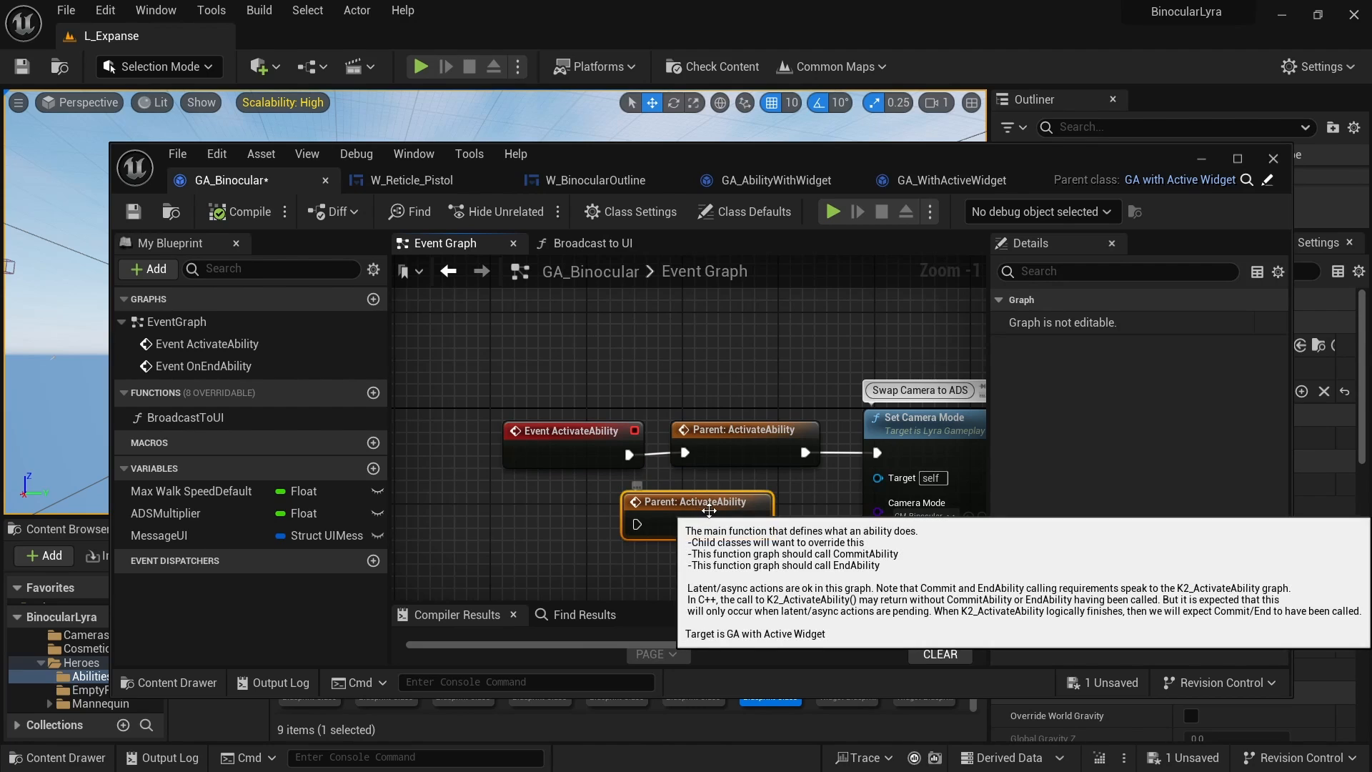
key(Delete)
- Check GA_Binocular's Event OnEndAbility chain through to its Parent: OnEndAbility call, then compile and save the blueprint
right_drag(743, 549, 687, 405)
scroll(585, 472, down, 3)
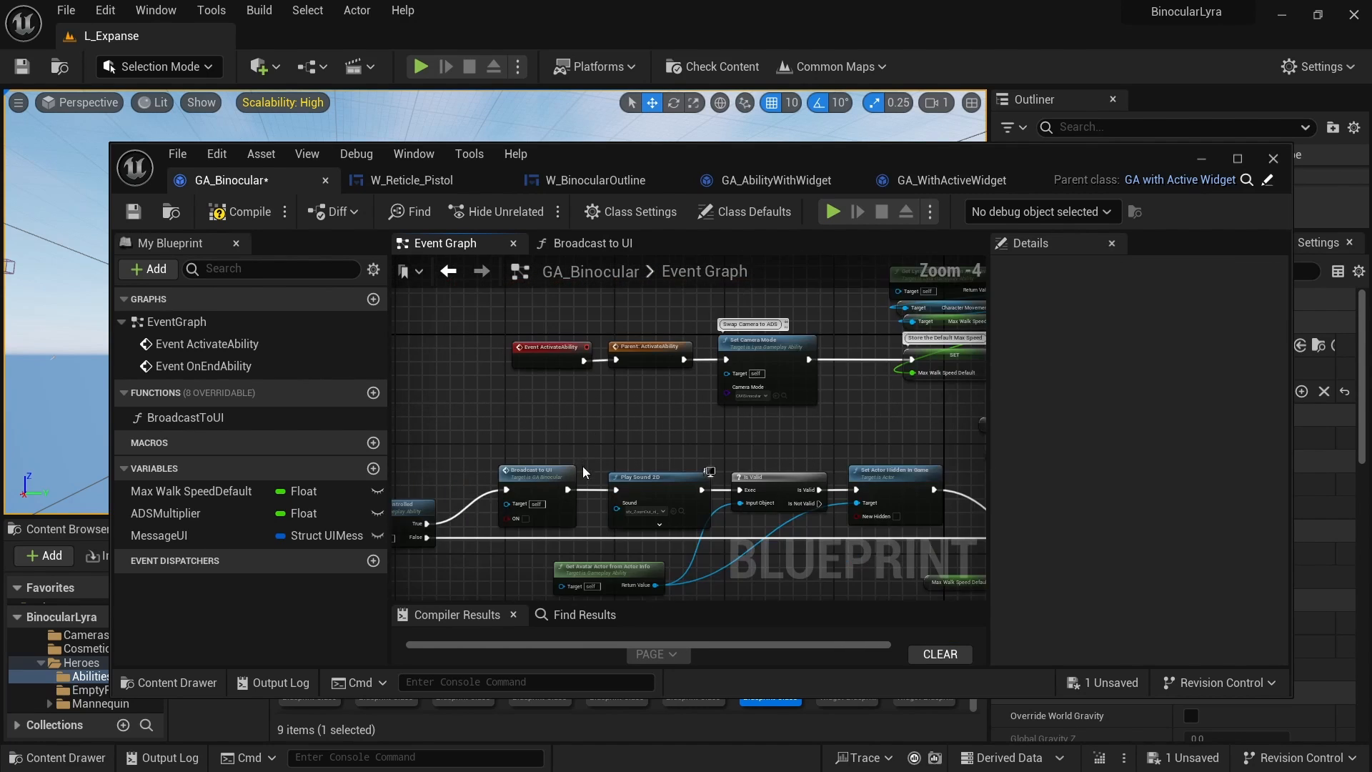
right_drag(586, 472, 954, 280)
click(488, 336)
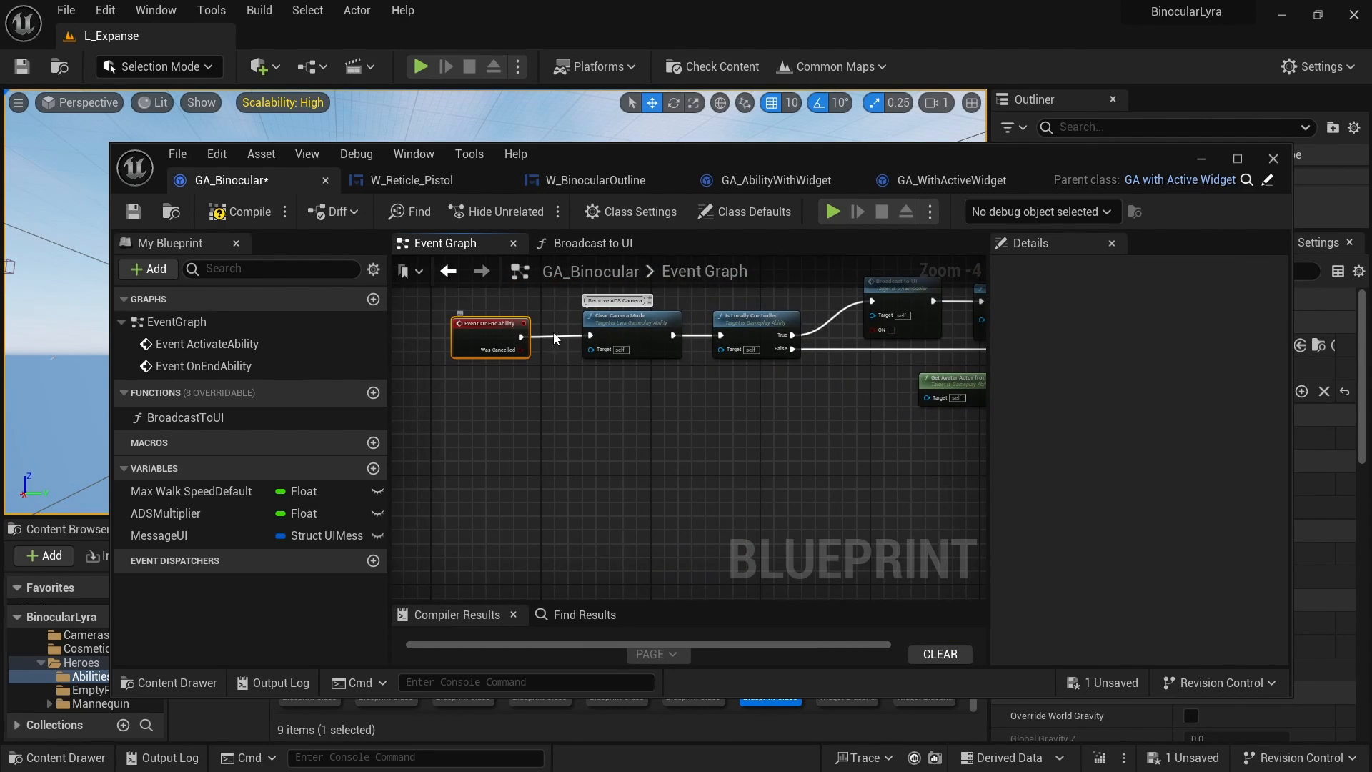
right_drag(942, 444, 400, 494)
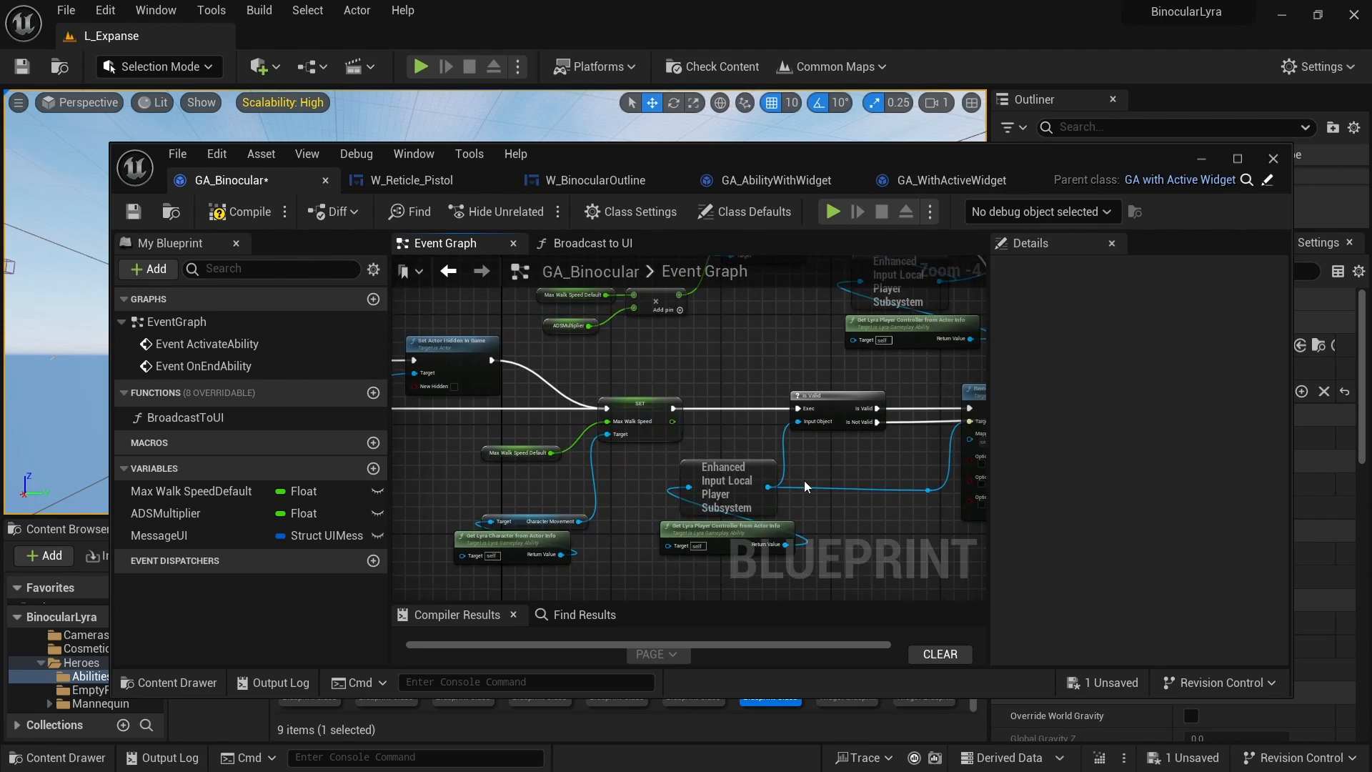
right_drag(805, 484, 400, 480)
scroll(579, 411, up, 4)
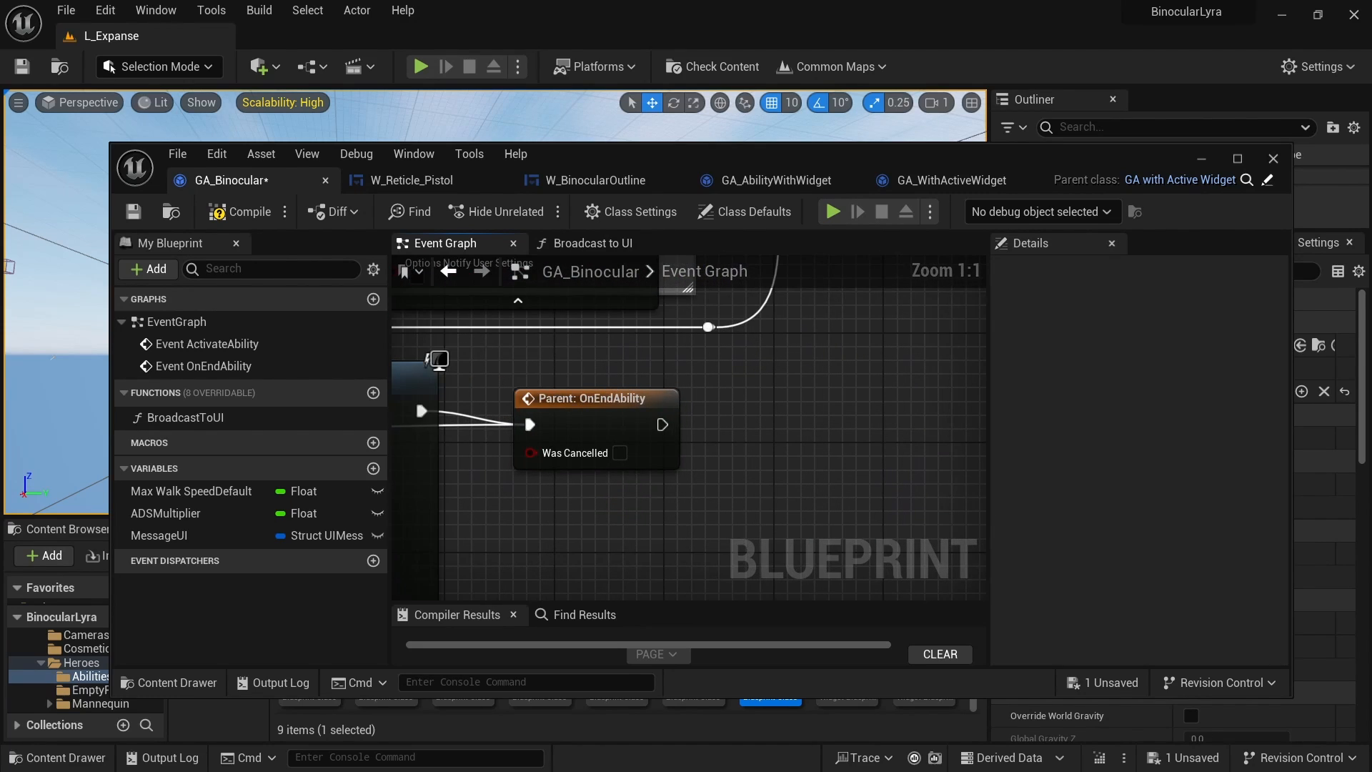
right_drag(599, 398, 679, 383)
click(236, 212)
click(134, 212)
- Play-test the L_Expanse level, toggling the binocular ability on and off to check its zoom and mask overlay
drag(648, 159, 558, 568)
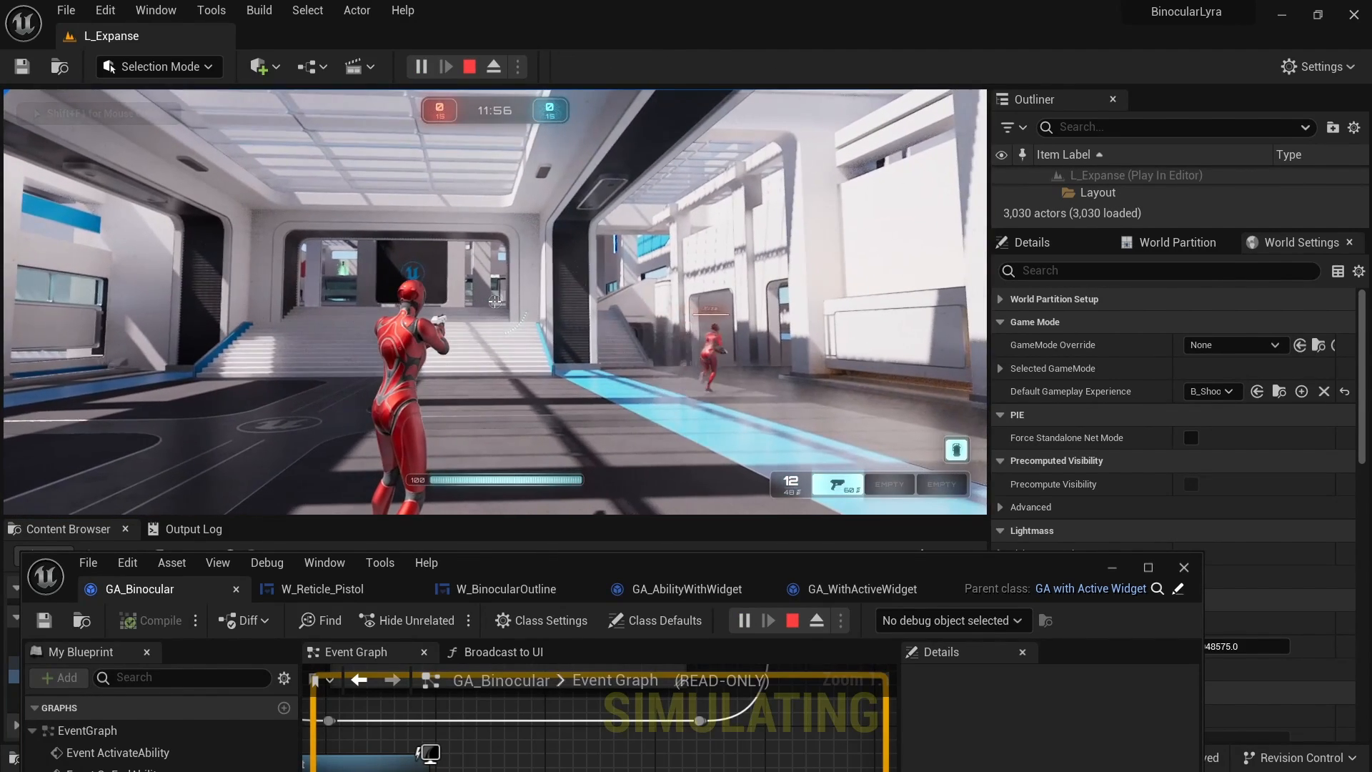
key(b)
key(b)
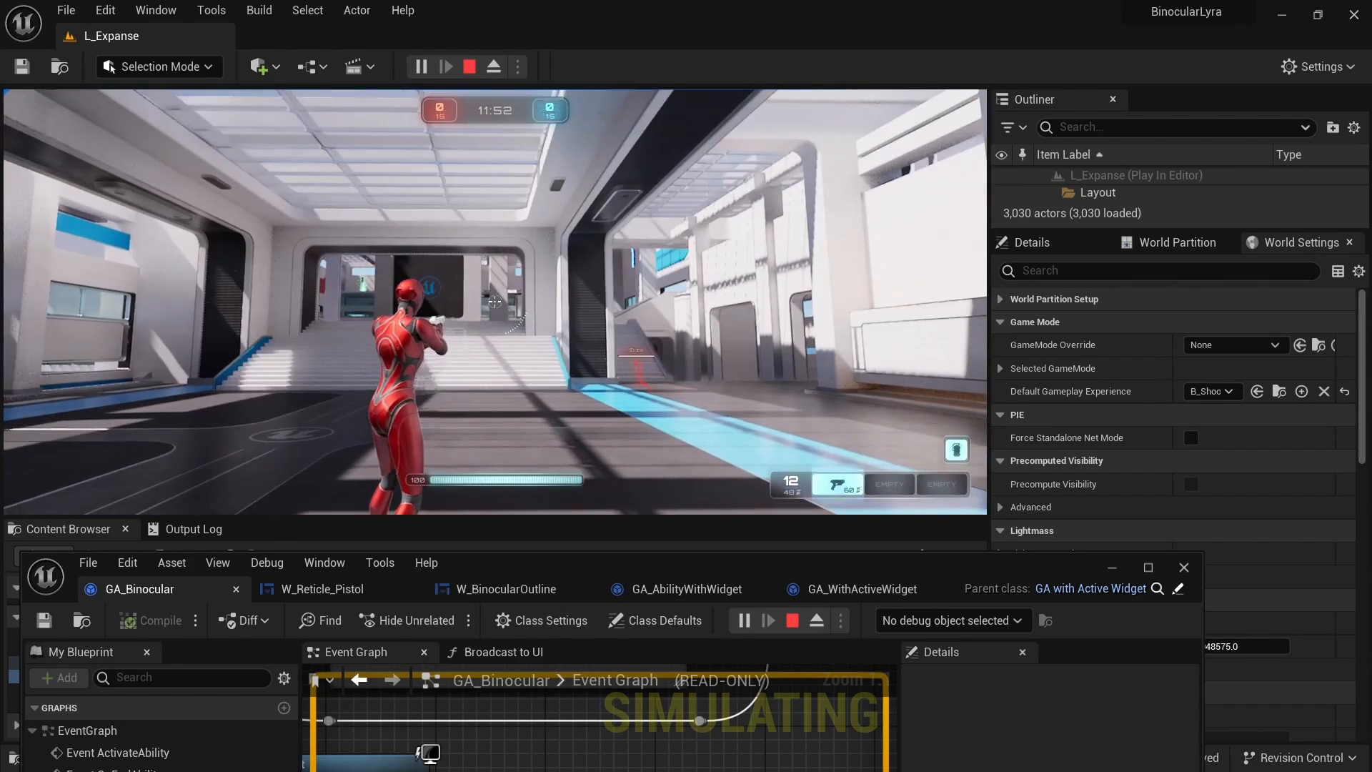
key(b)
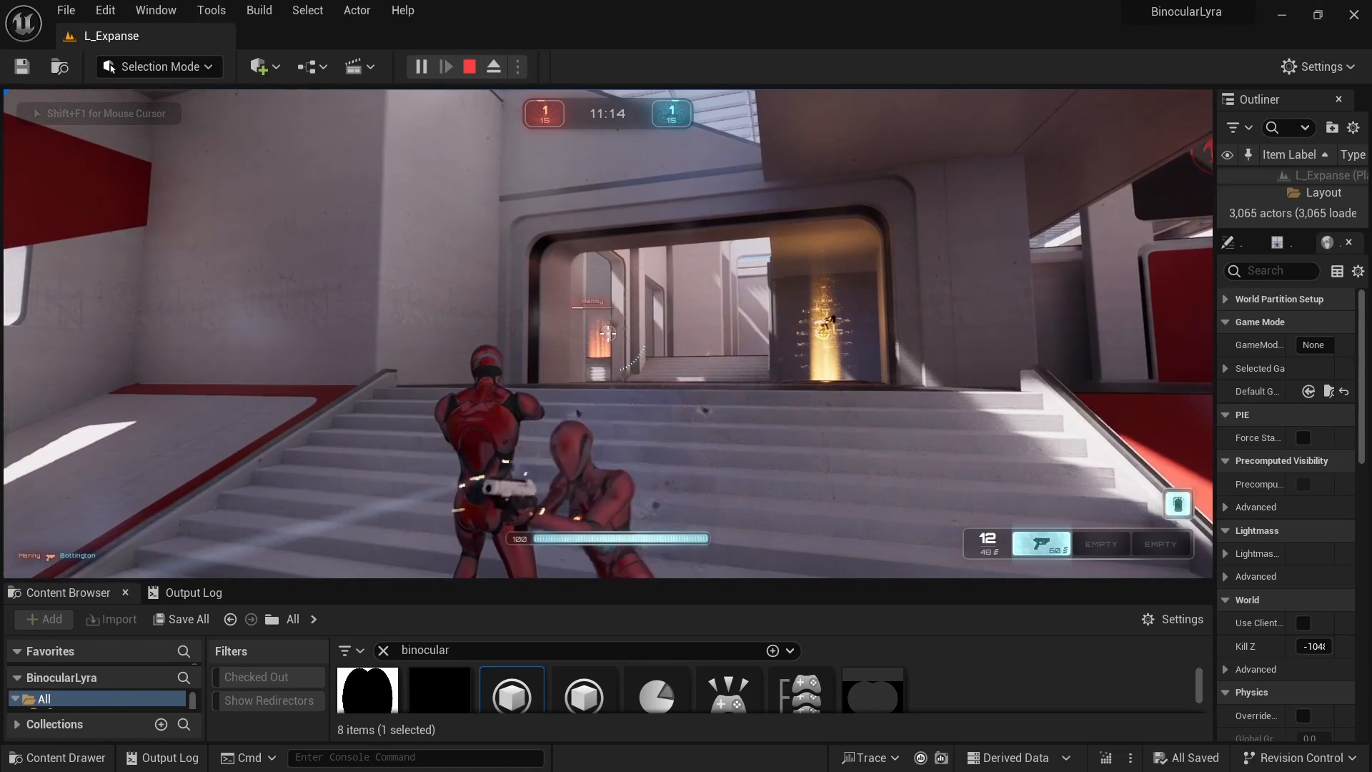
key(b)
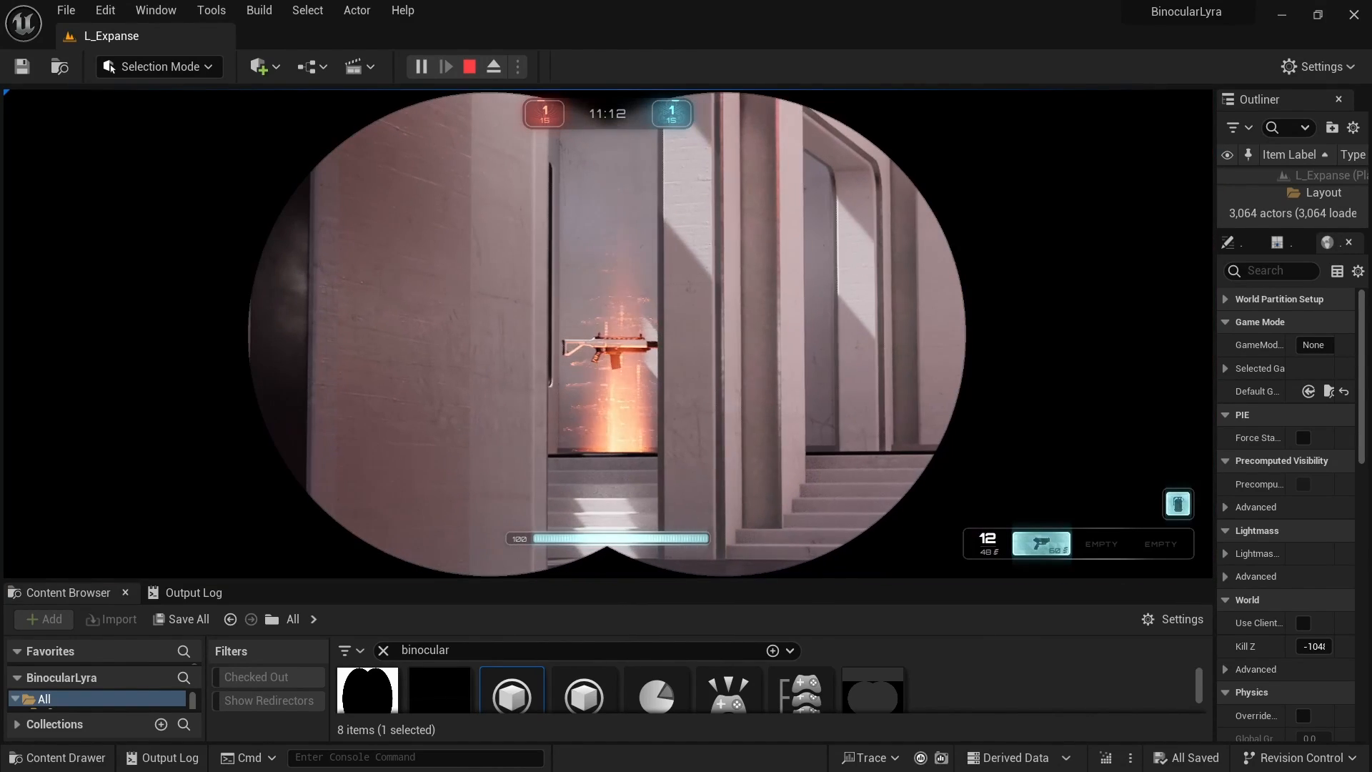
key(b)
key(b)
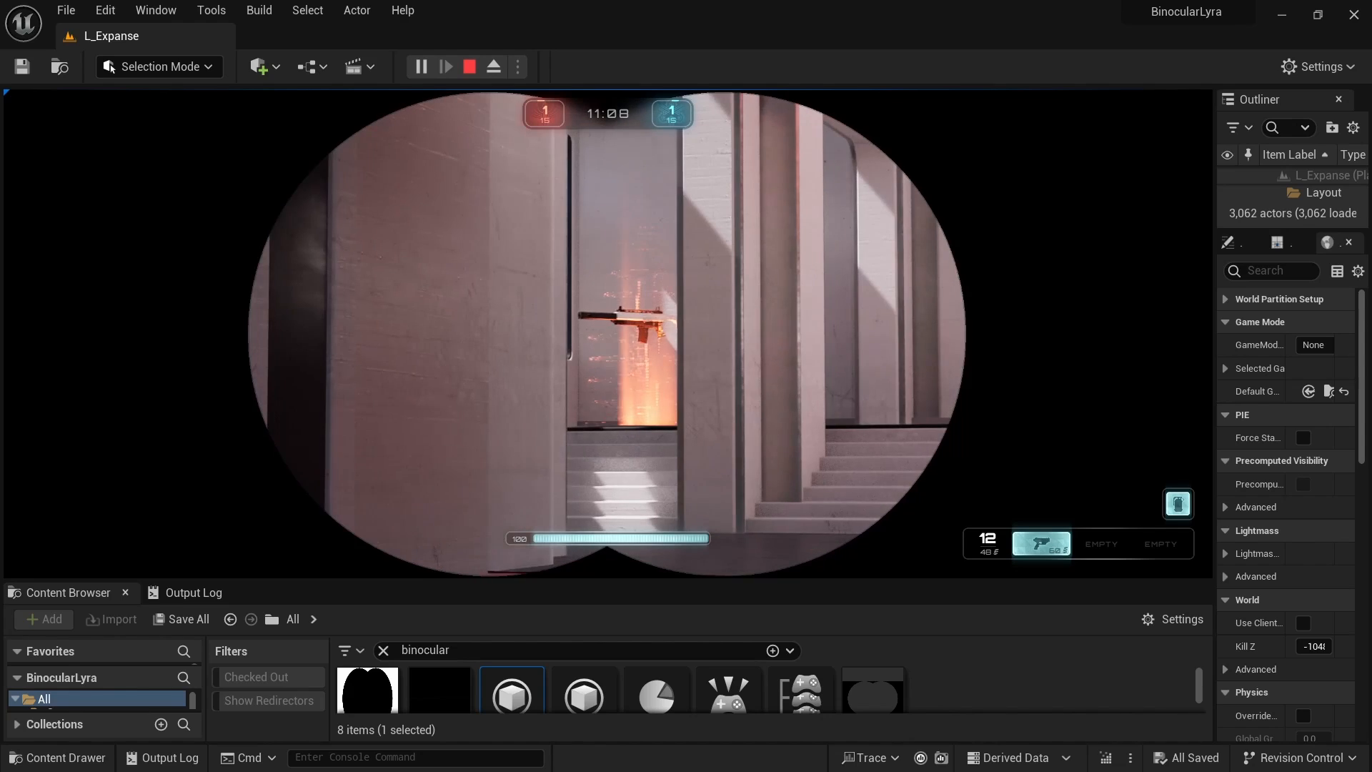
- Toggle the binocular view during play and resize the level viewport taller and shorter to check how the mask scales
key(b)
key(b)
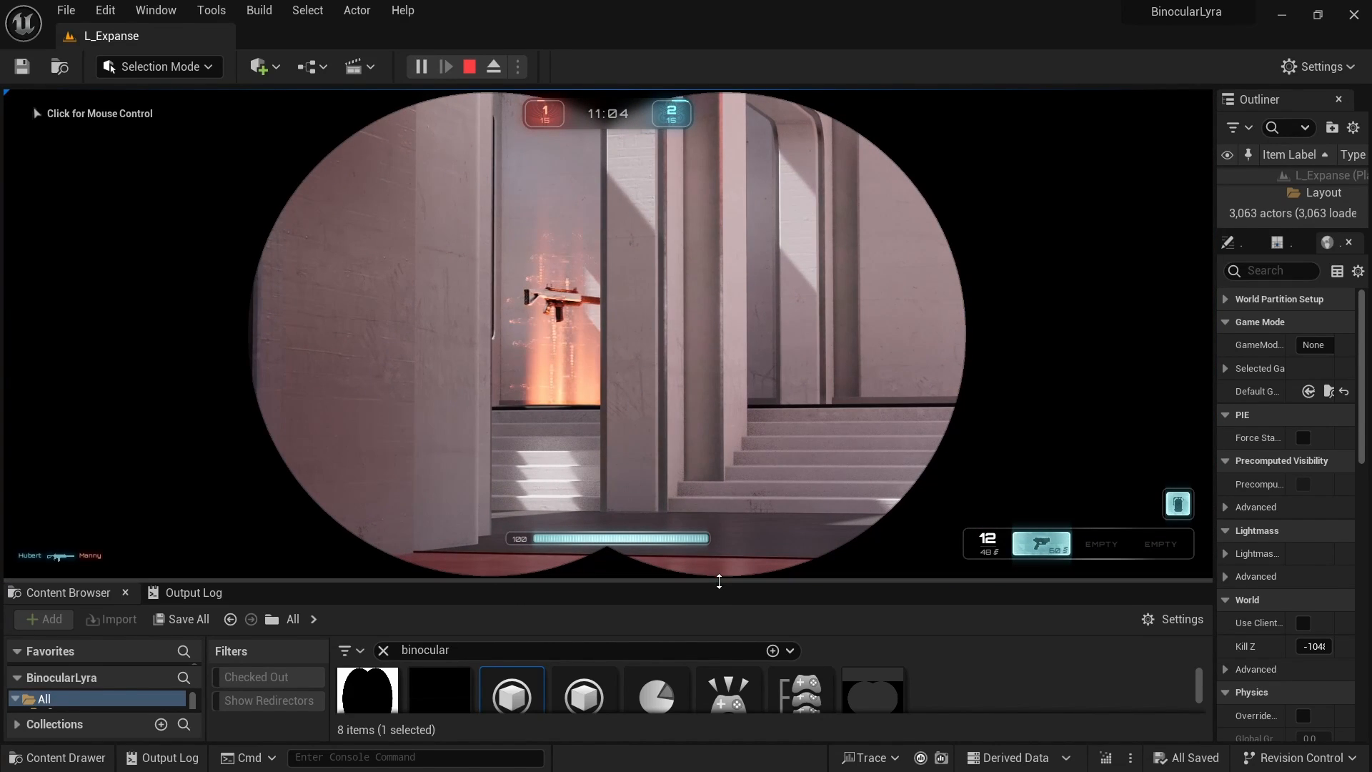
drag(717, 572, 760, 727)
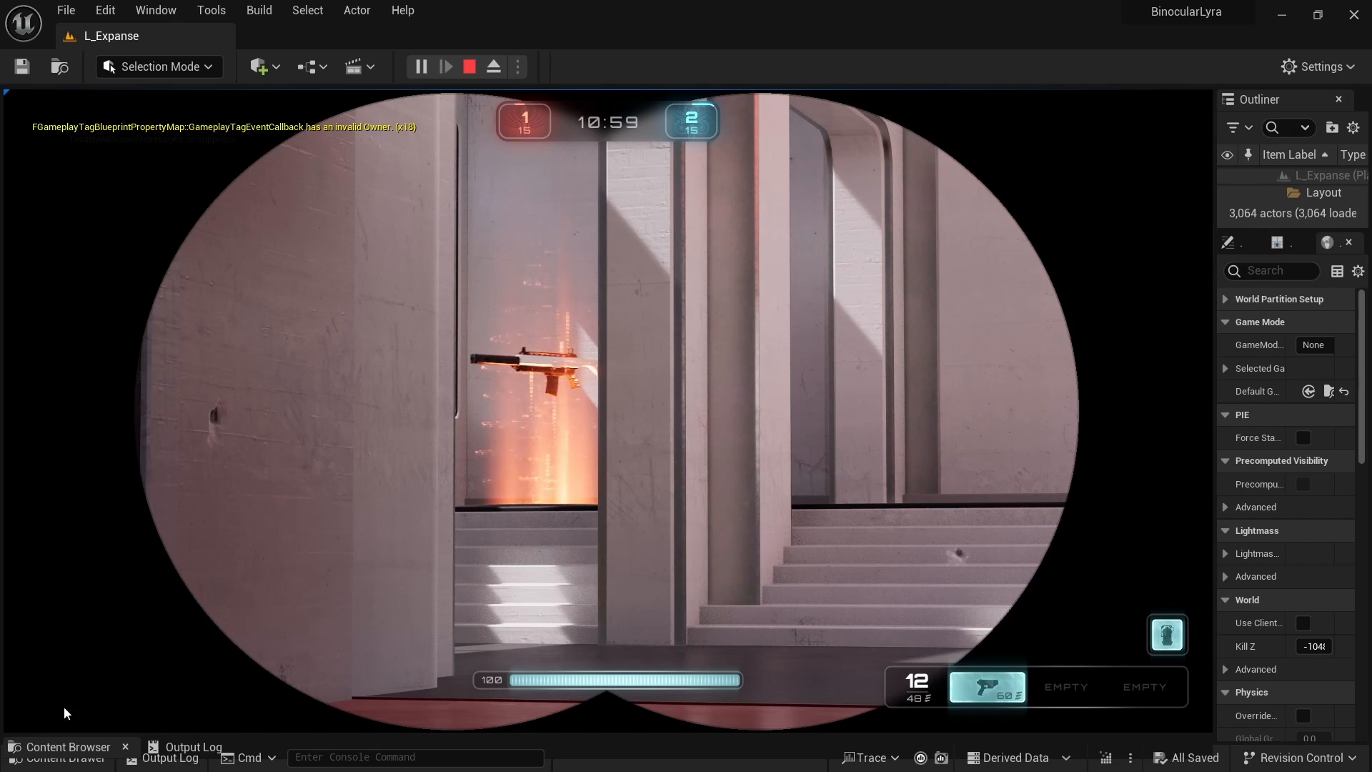
drag(500, 735, 552, 628)
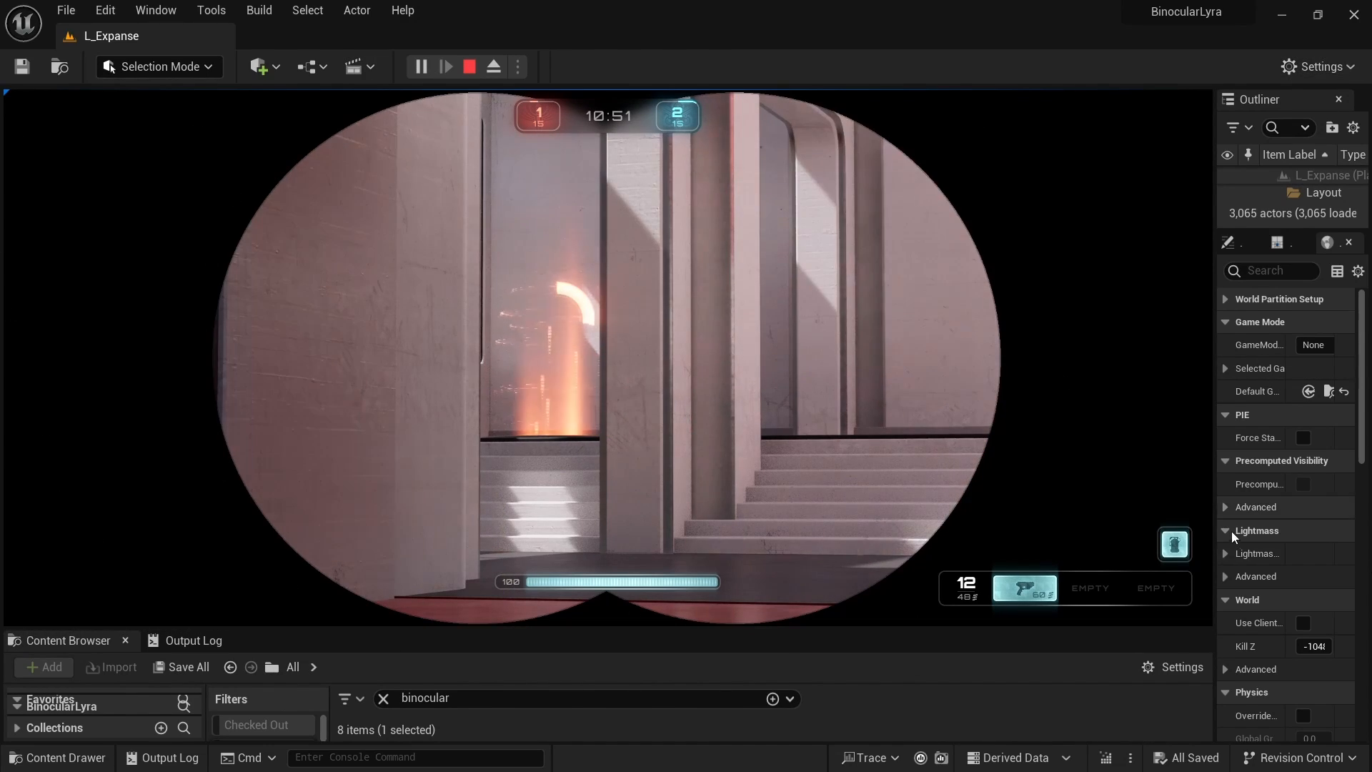
- Play-test switching the binocular ability on and off at several spots in L_Expanse, then end the play session
click(601, 529)
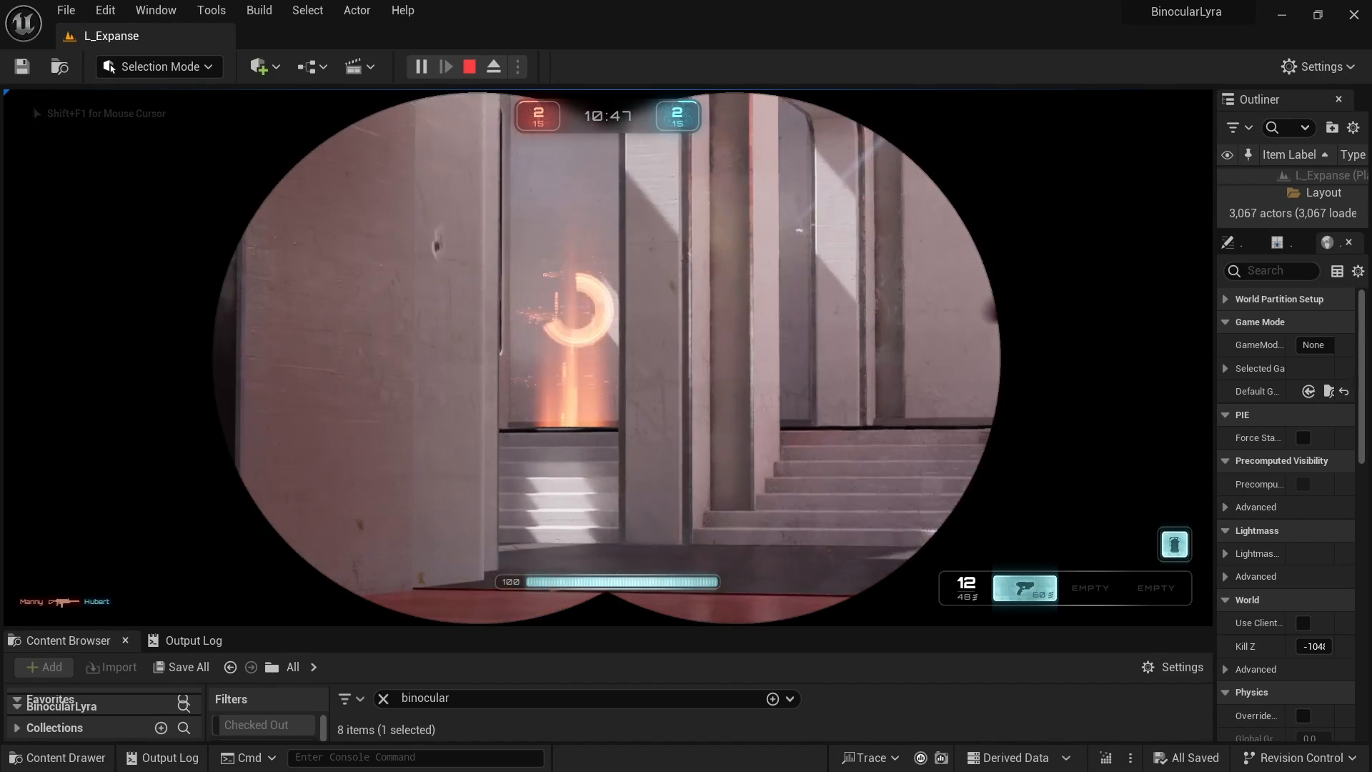
key(b)
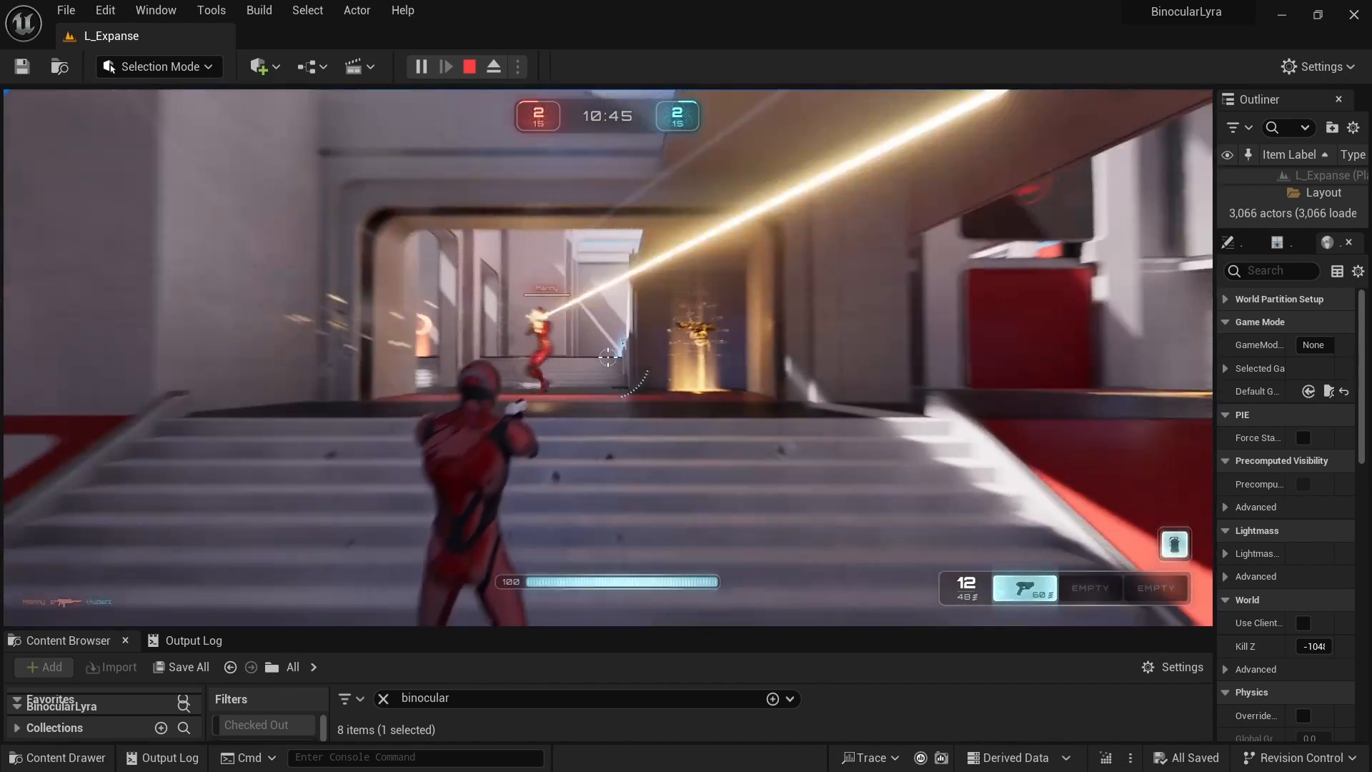
key(b)
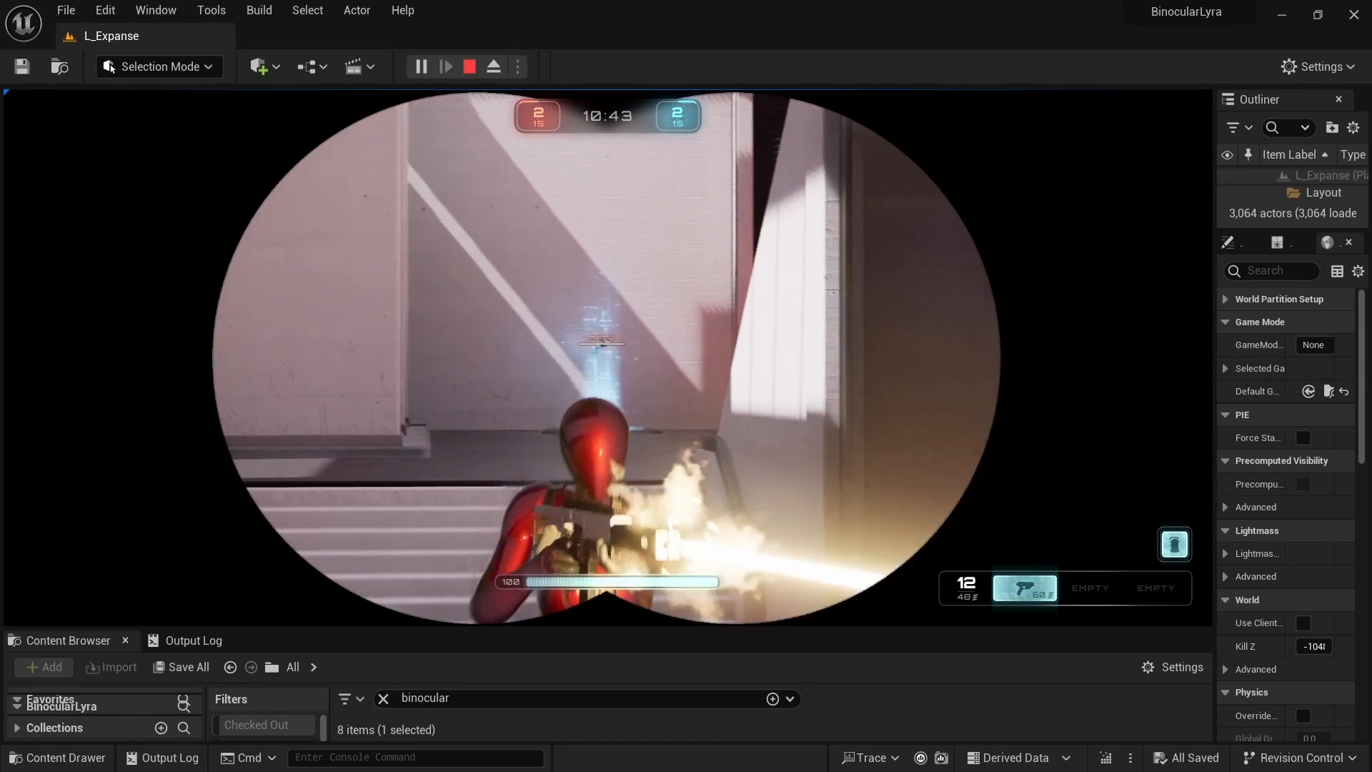
key(b)
key(b)
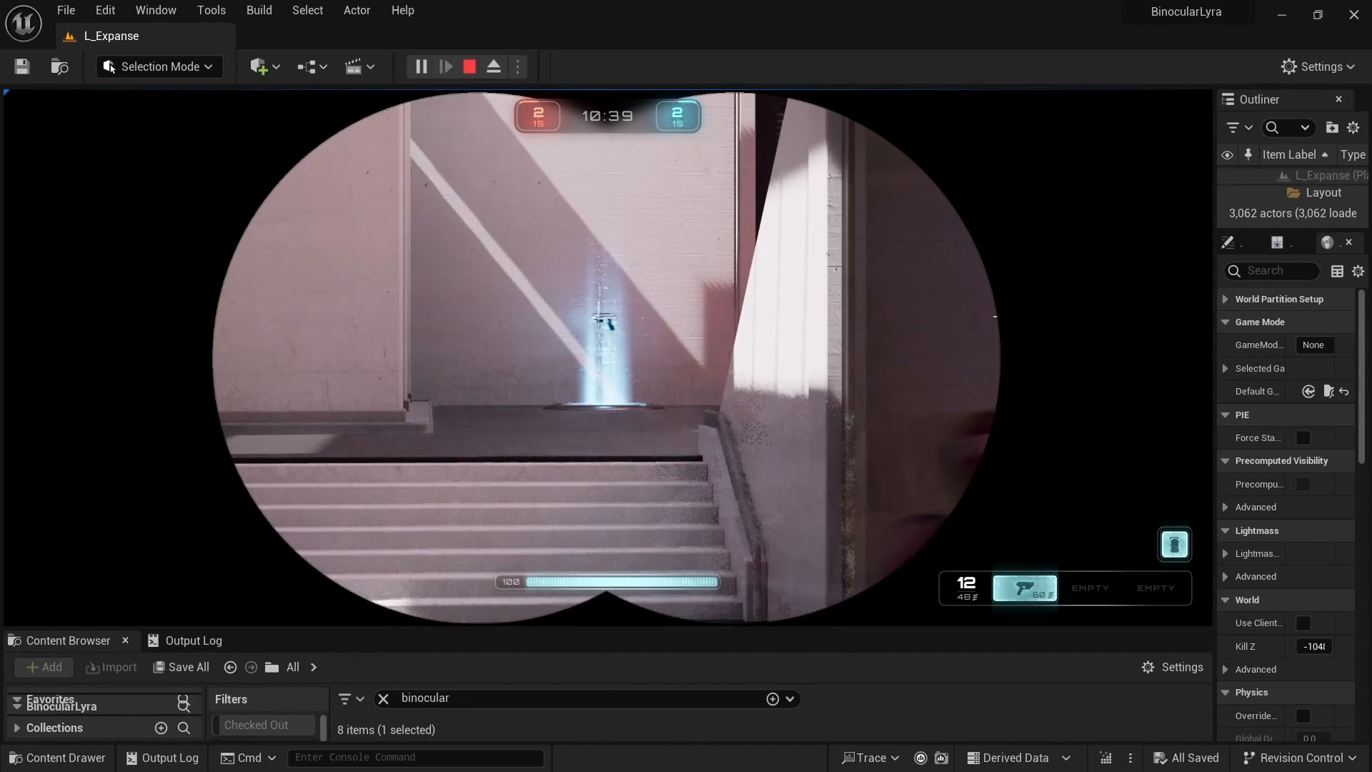
key(b)
key(b)
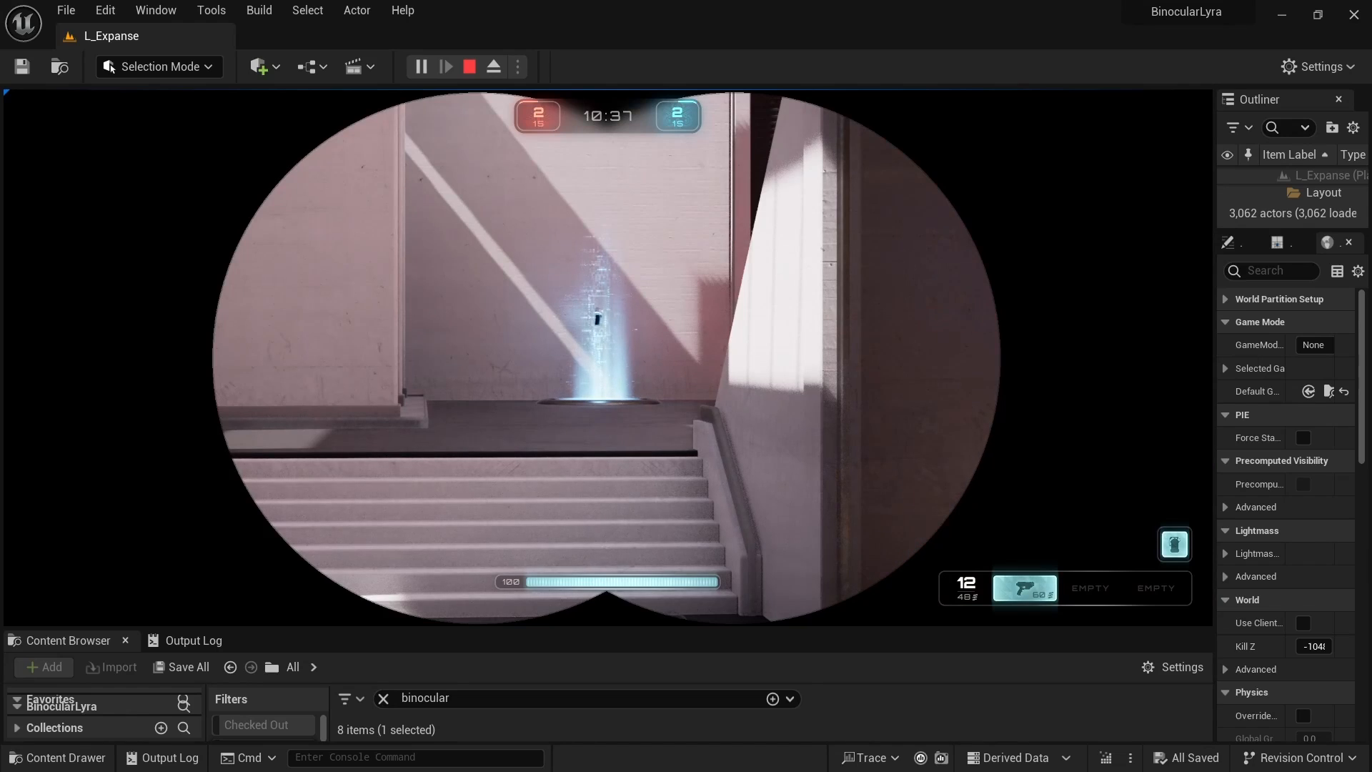
key(b)
key(b)
key(shift+F1)
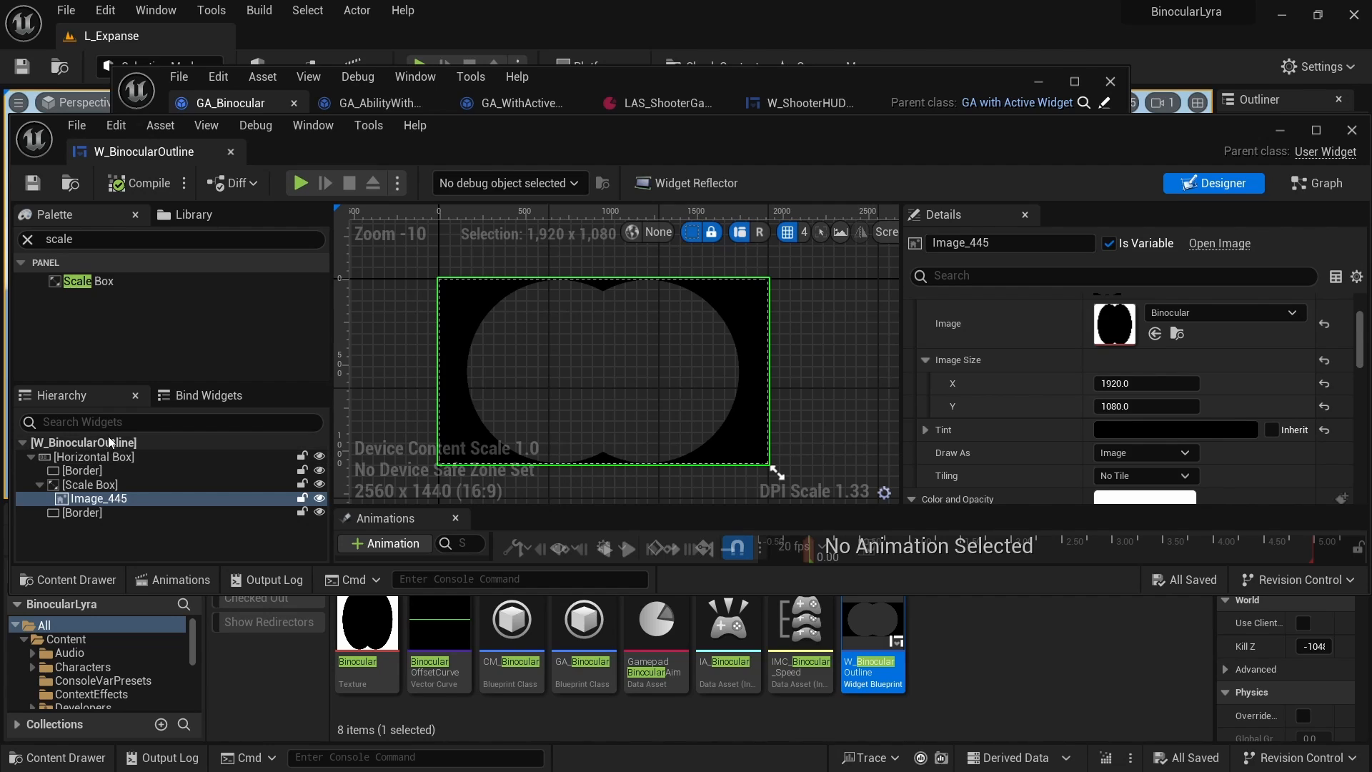
- Select the W_BinocularOutline root widget and shrink its editor window to uncover the blueprint editor behind it
click(102, 444)
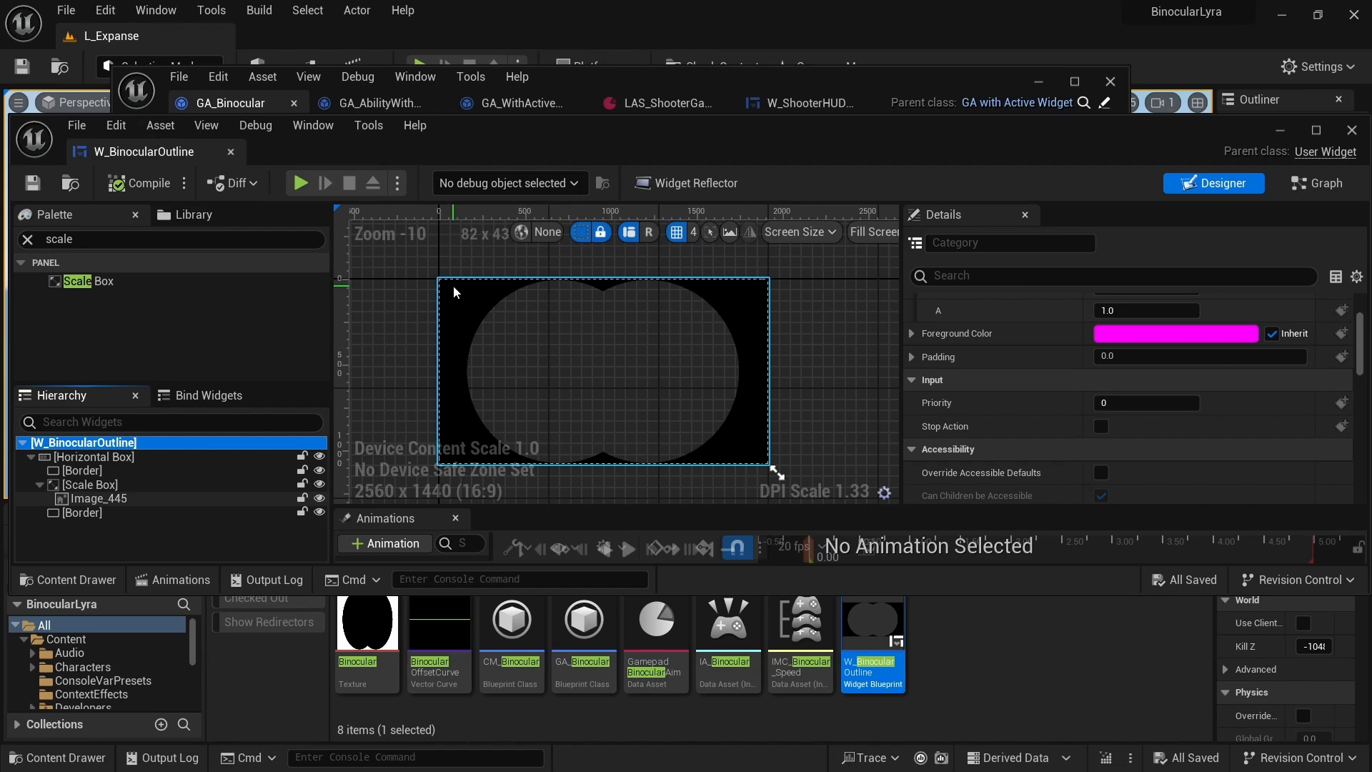
mouse_move(492, 123)
mouse_down()
mouse_move(499, 75)
mouse_move(497, 125)
mouse_up()
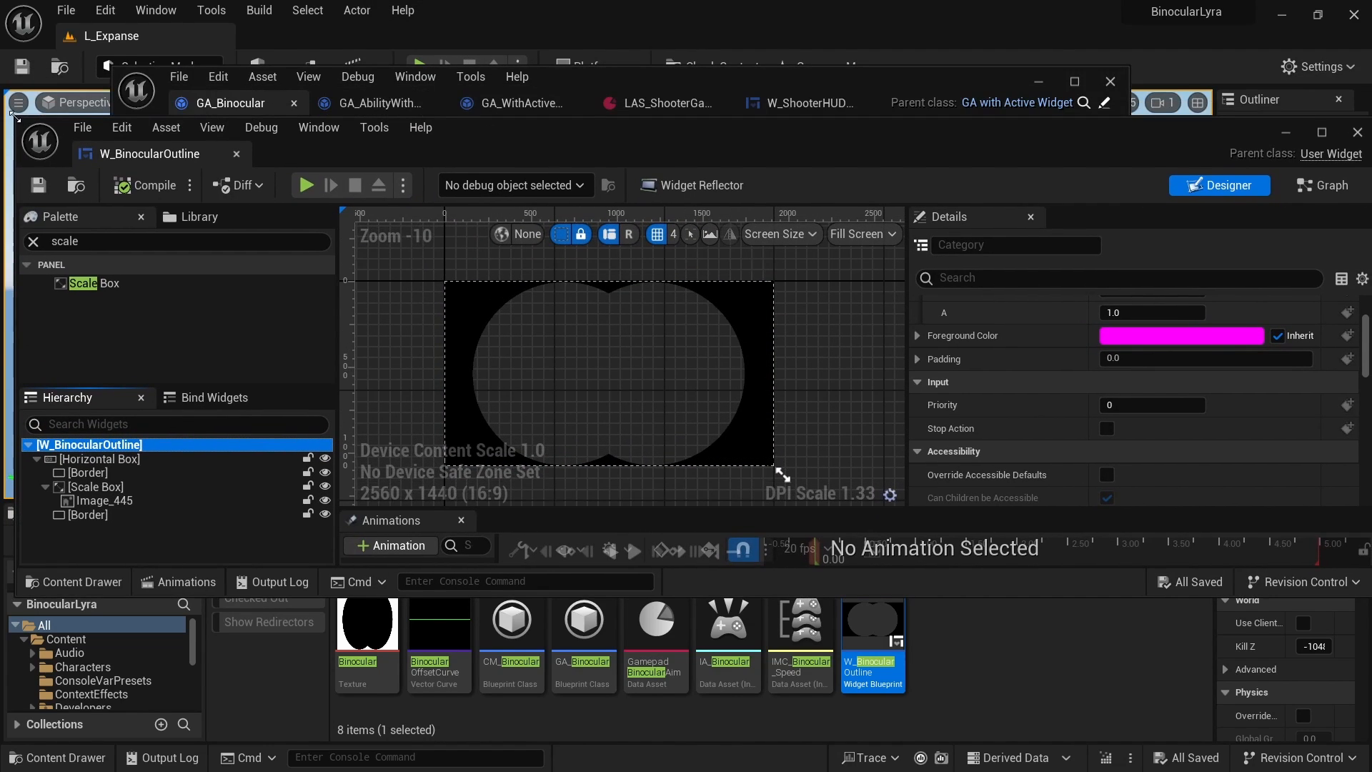
drag(15, 117, 199, 159)
drag(690, 189, 568, 198)
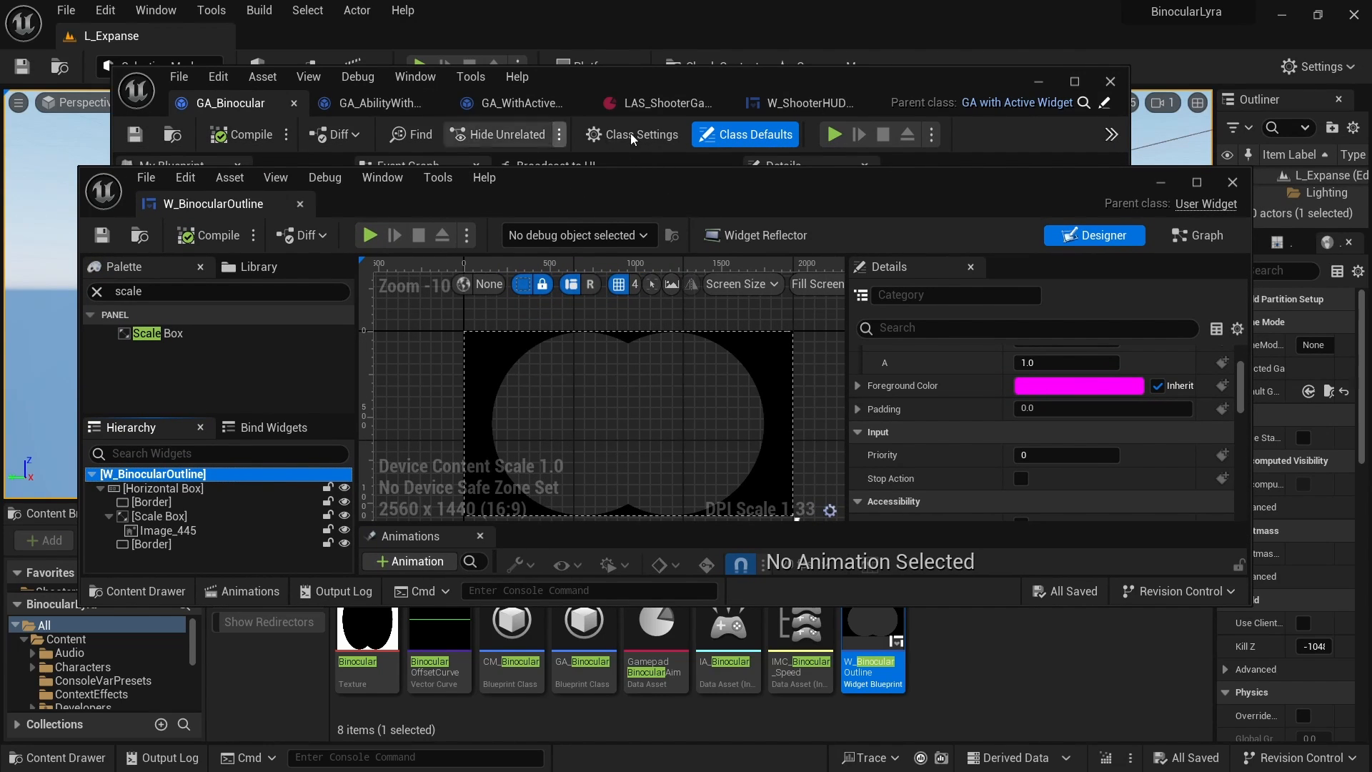
- Bring up W_ShooterHUDLayout and check the Extension Point Tag of ExtensionPoint_Reticle
click(792, 107)
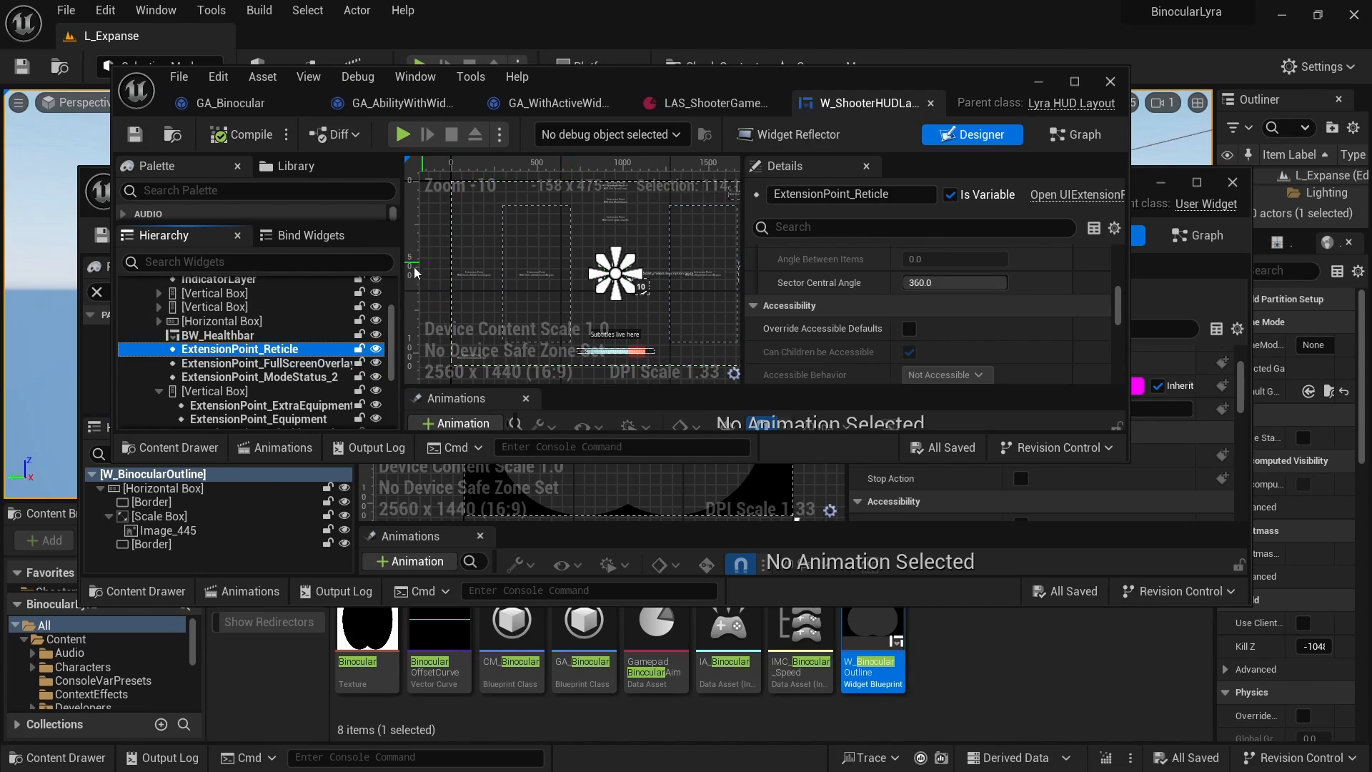
click(269, 364)
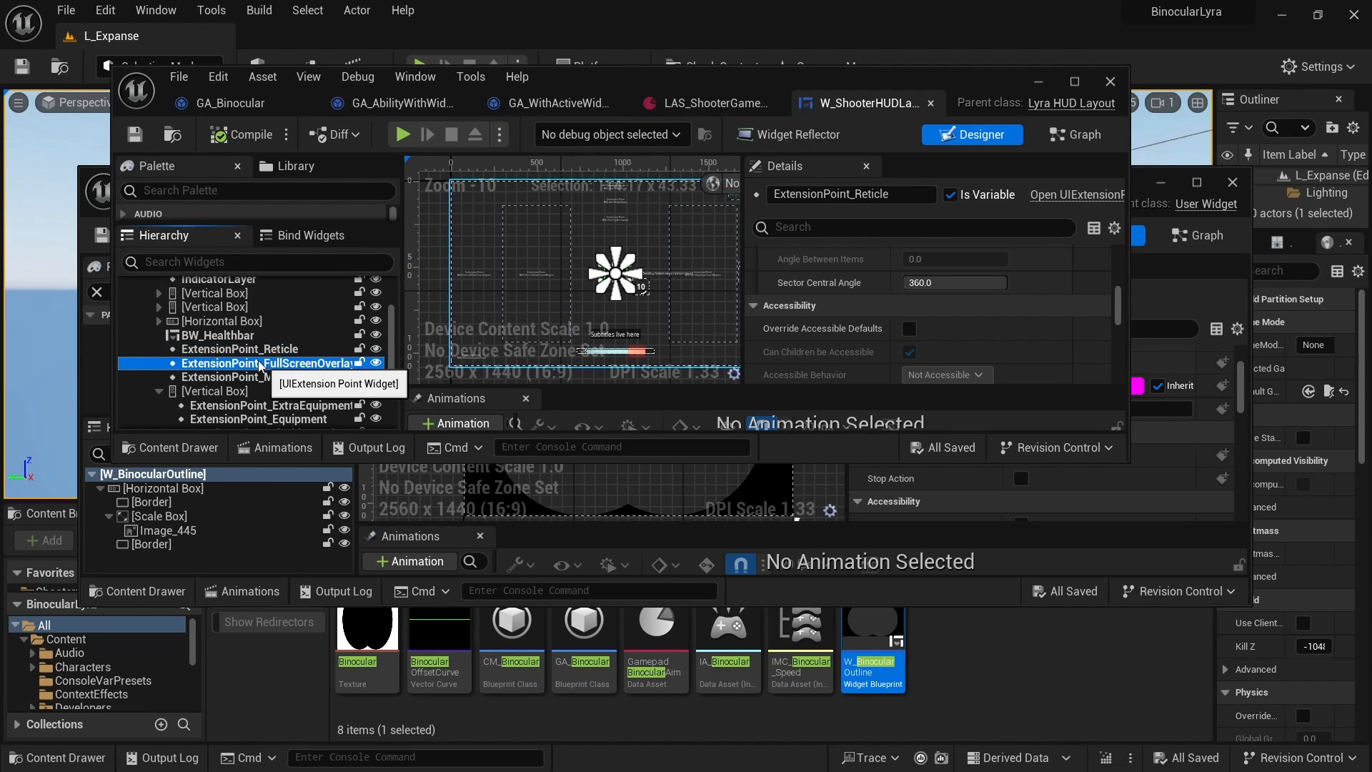
click(248, 353)
drag(1119, 304, 1125, 398)
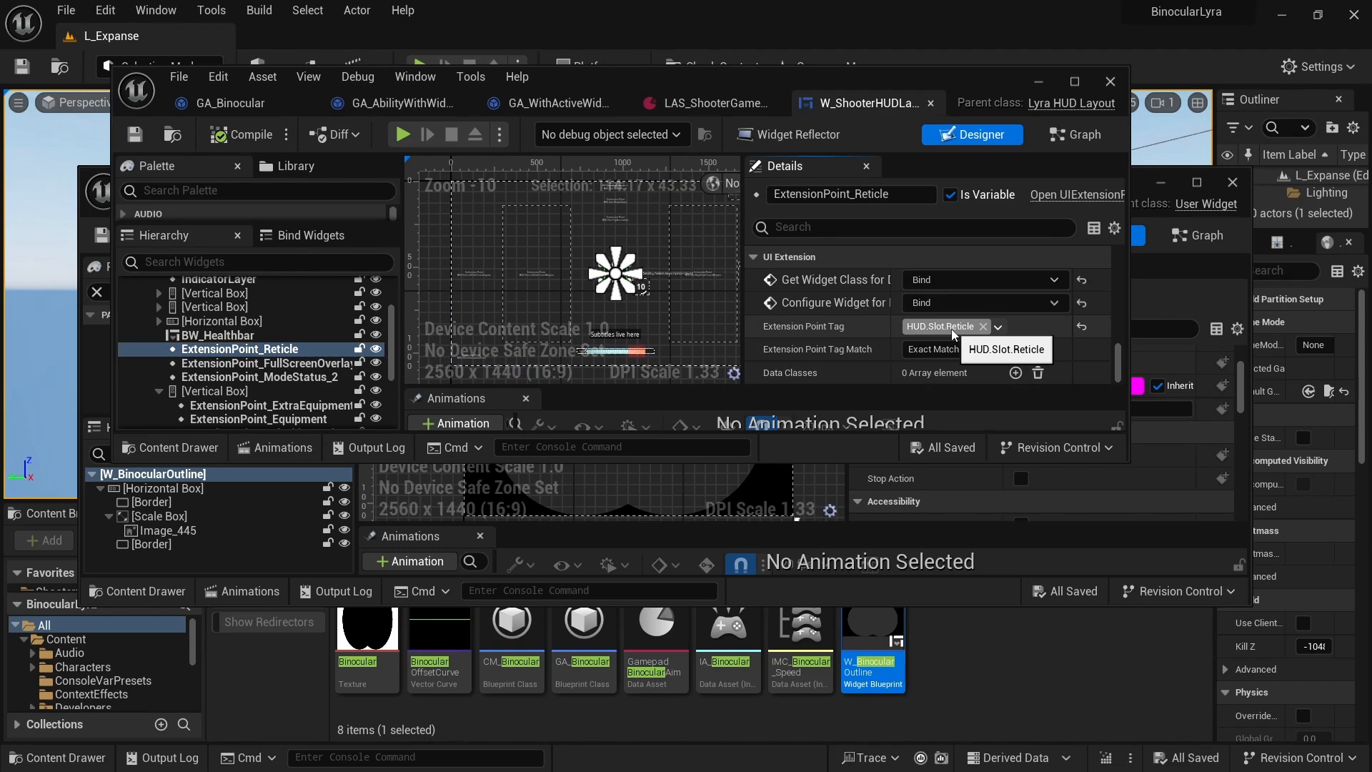
- Enlarge the W_ShooterHUDLayout editor, canvas and hierarchy areas to examine where ExtensionPoint_Reticle sits in the HUD
drag(665, 465, 669, 549)
scroll(603, 244, up, 8)
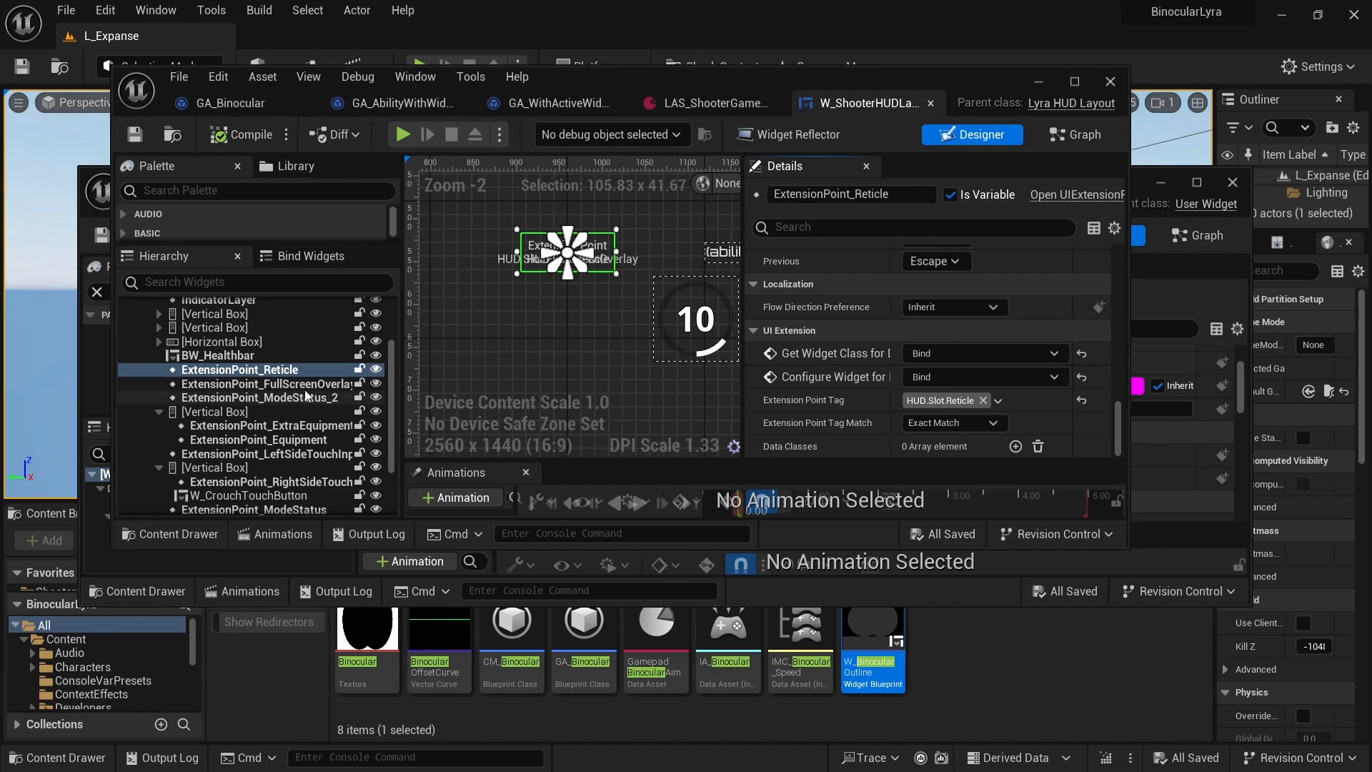
scroll(593, 321, down, 8)
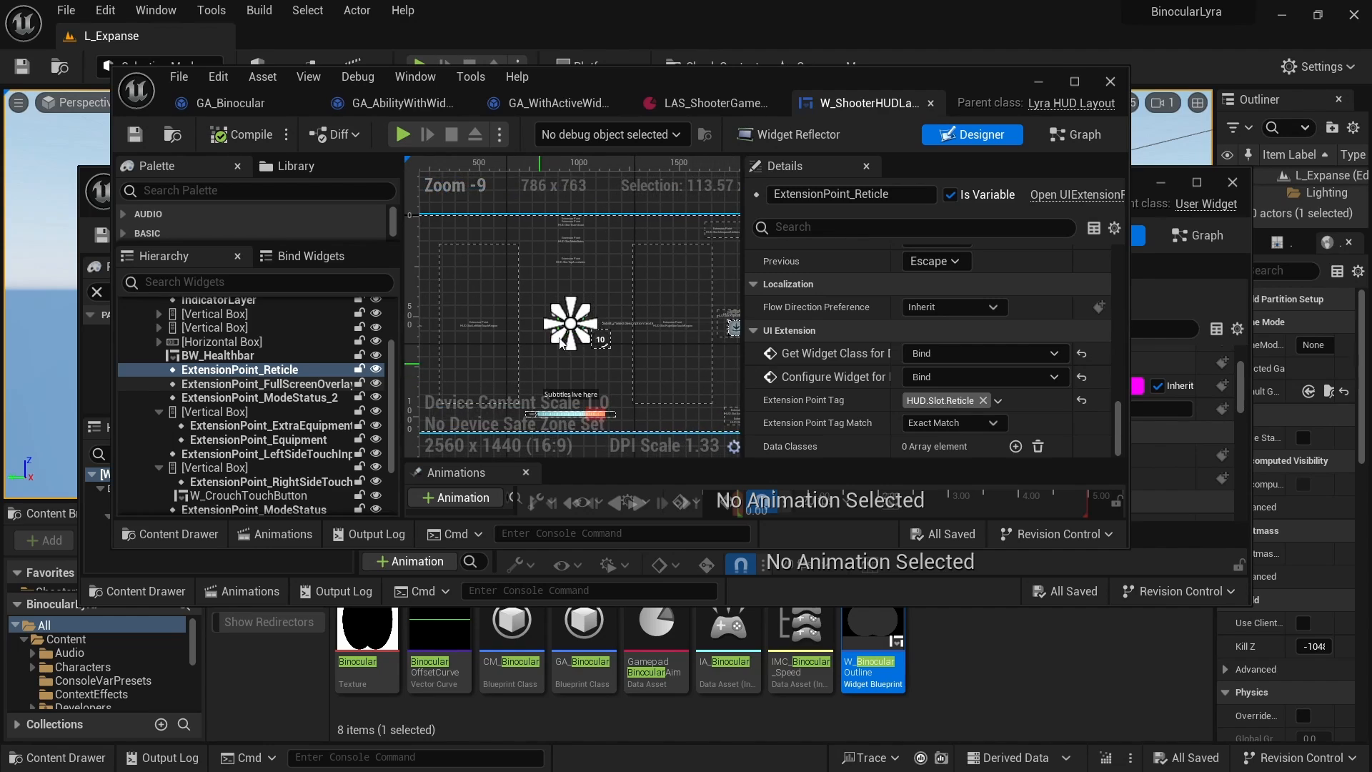
right_drag(569, 220, 598, 223)
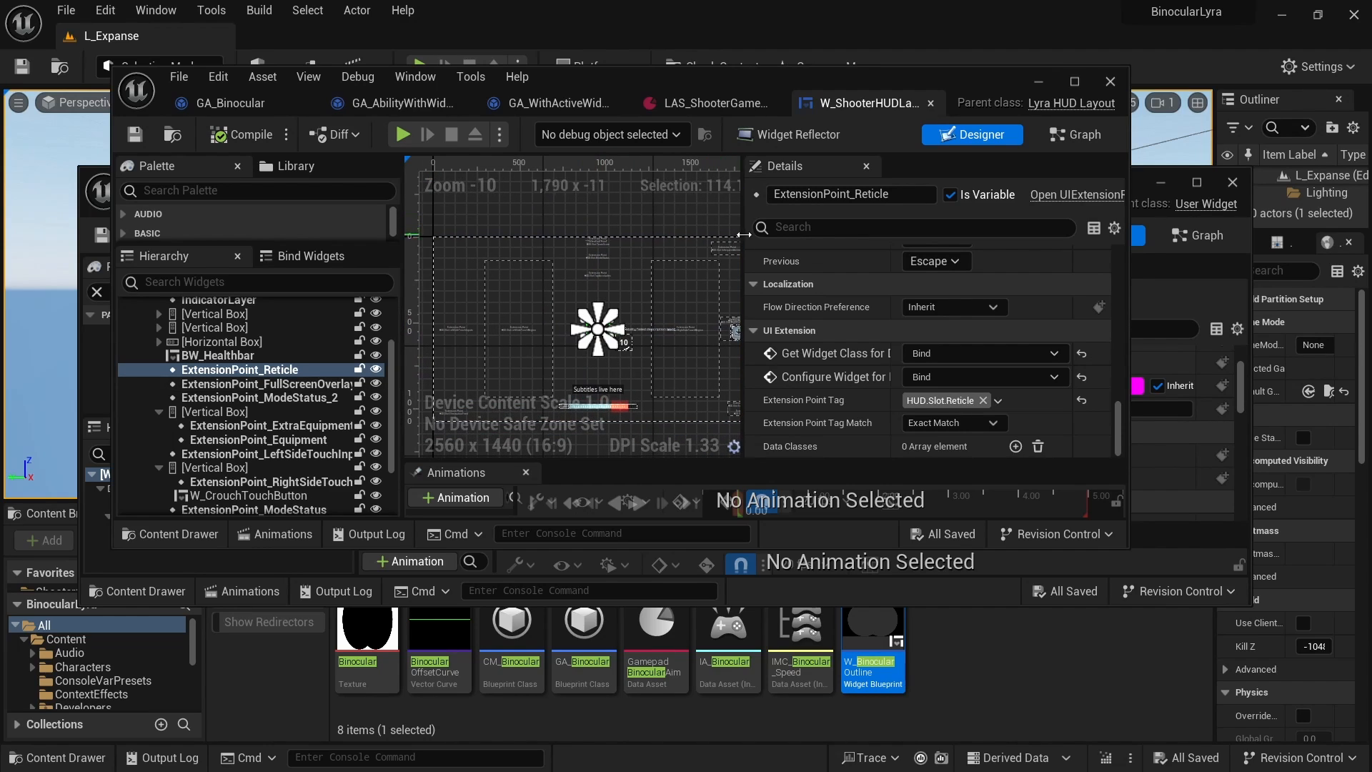
drag(744, 234, 844, 234)
right_drag(452, 232, 491, 229)
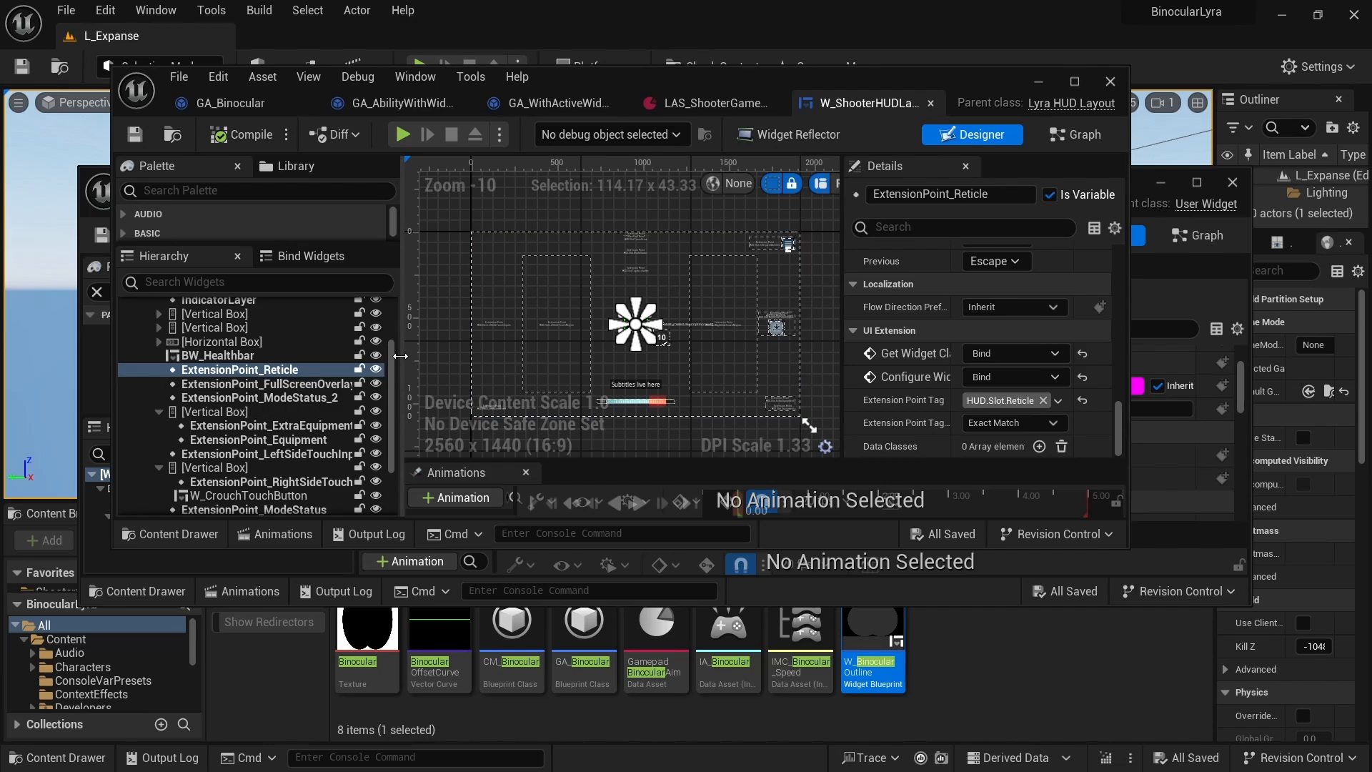
drag(400, 358, 465, 357)
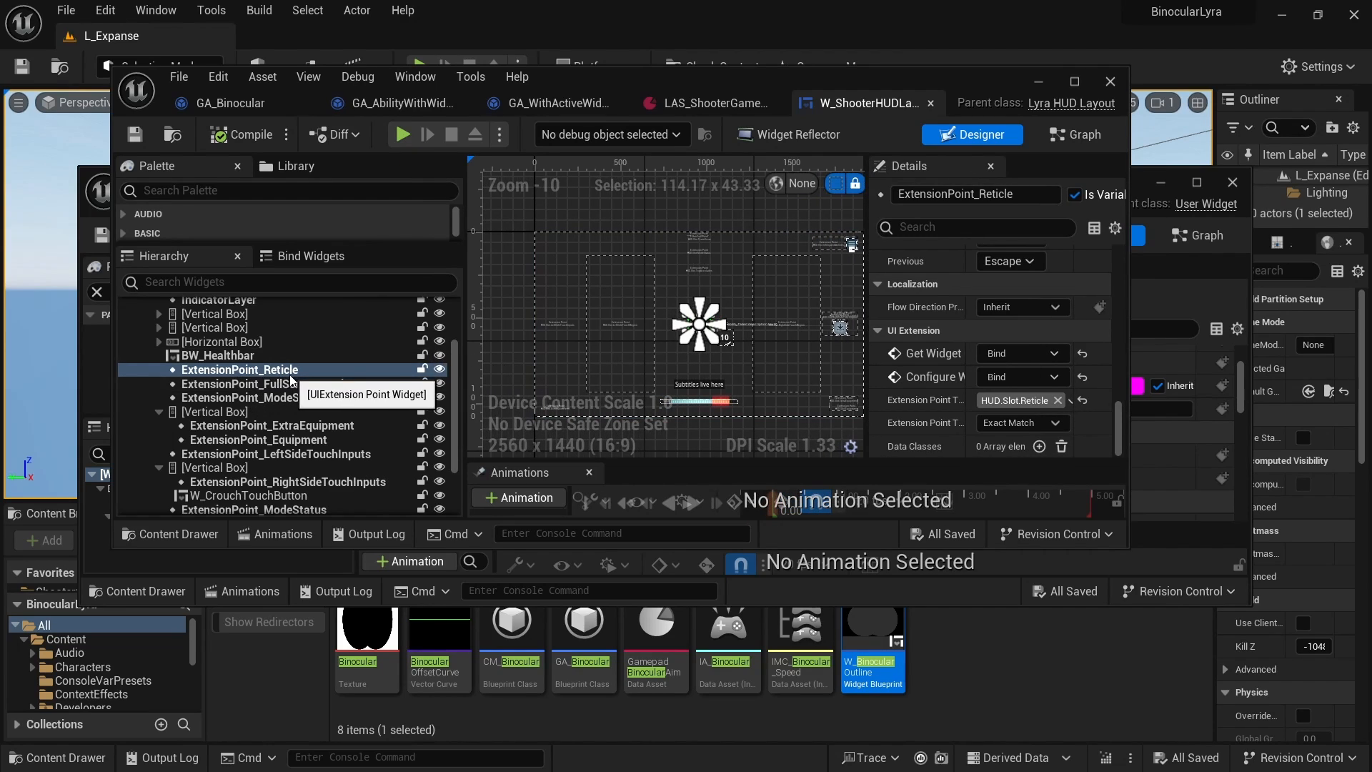
- Inspect ExtensionPoint_FullScreenOverlay's Extension Point Tag and its Entry Box Type options, keeping Horizontal
click(266, 386)
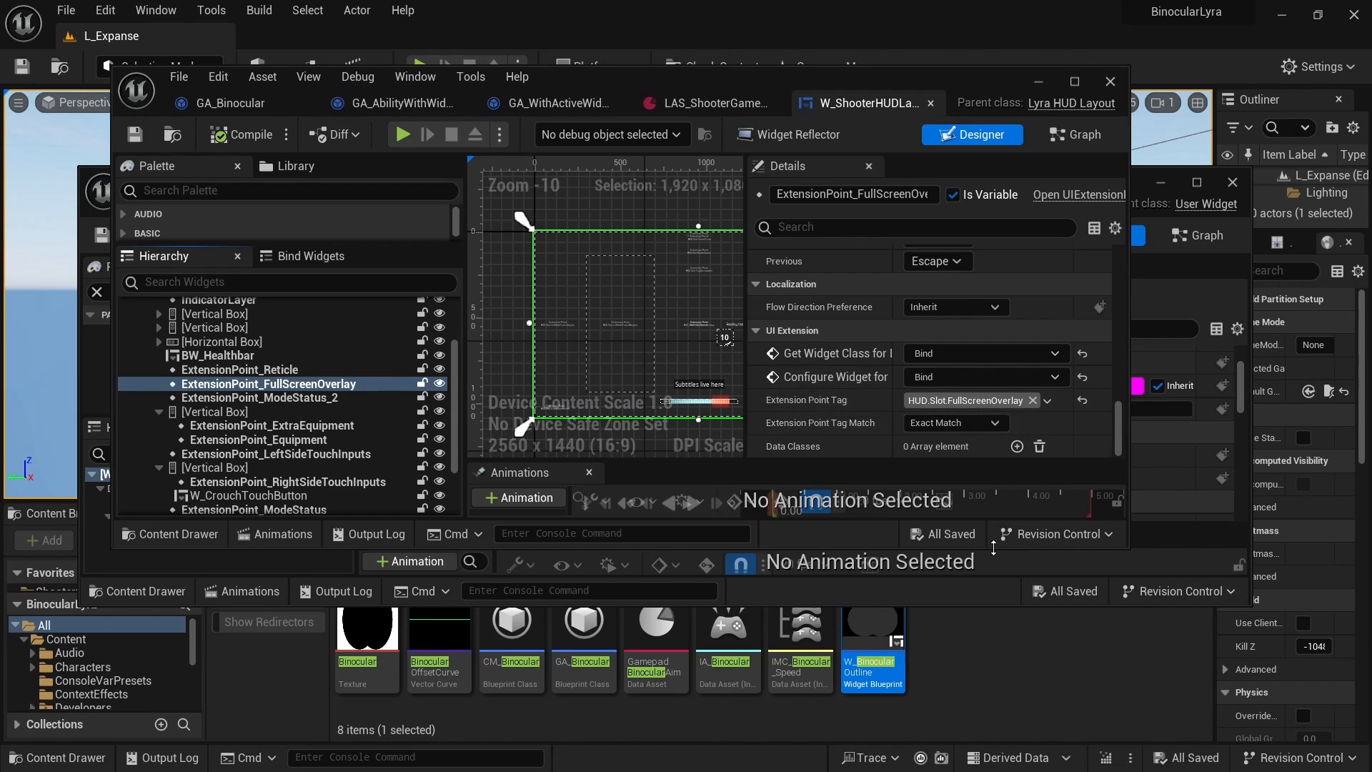
drag(993, 548, 993, 669)
drag(1119, 520, 1109, 425)
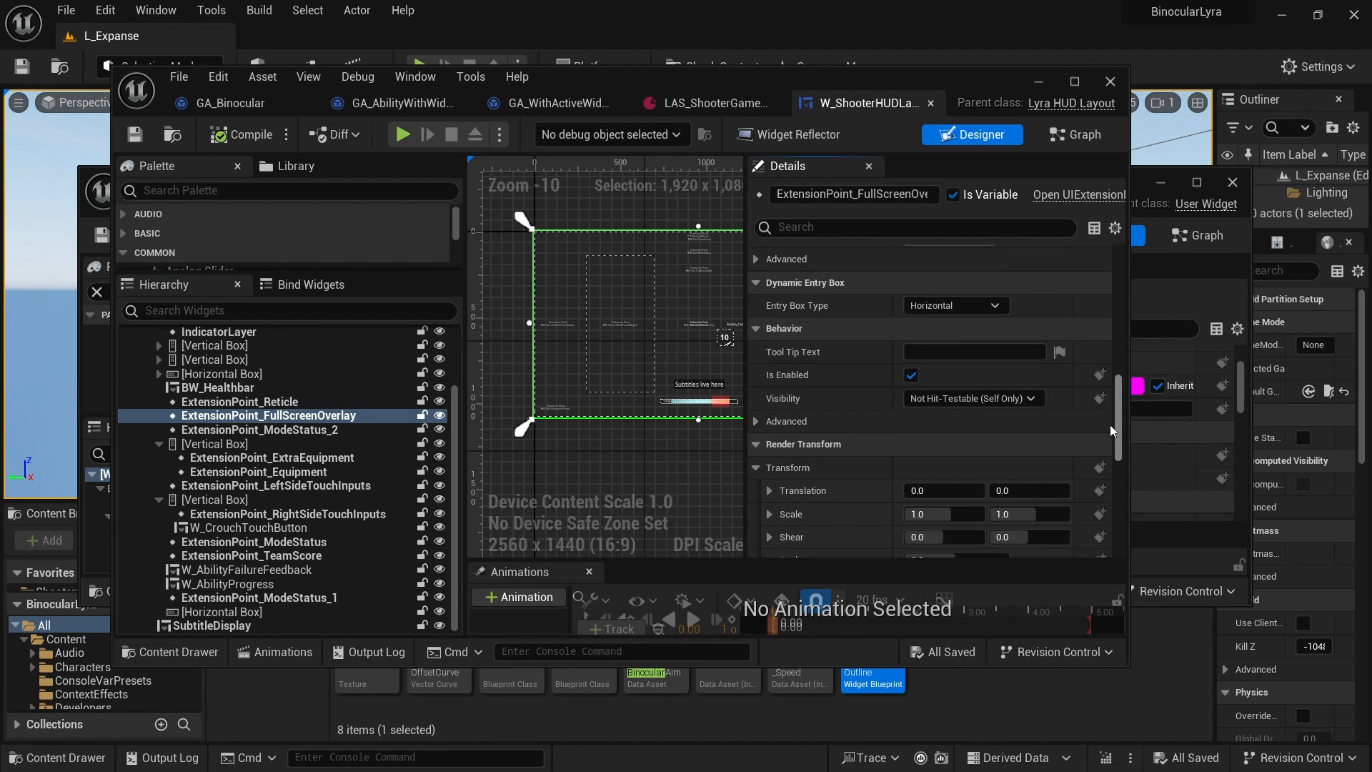
mouse_move(792, 311)
click(969, 307)
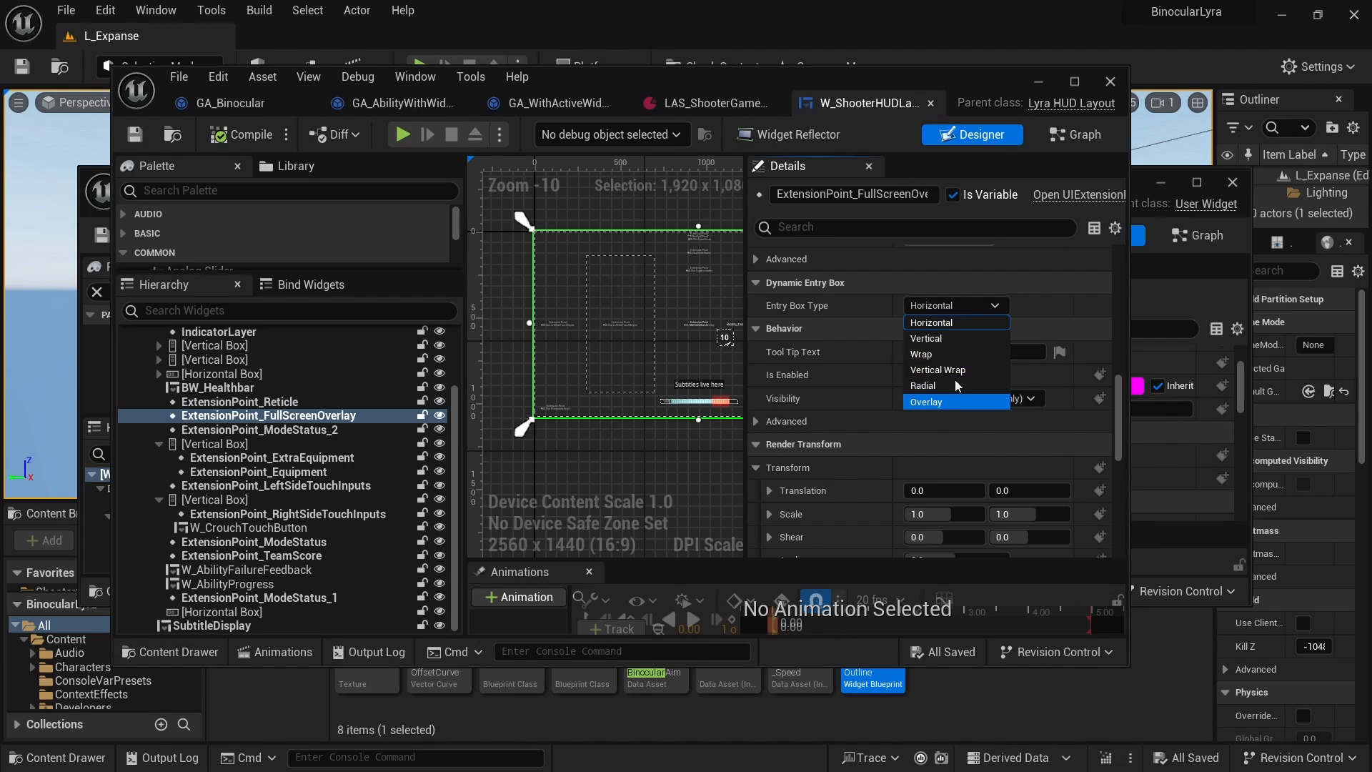
click(936, 320)
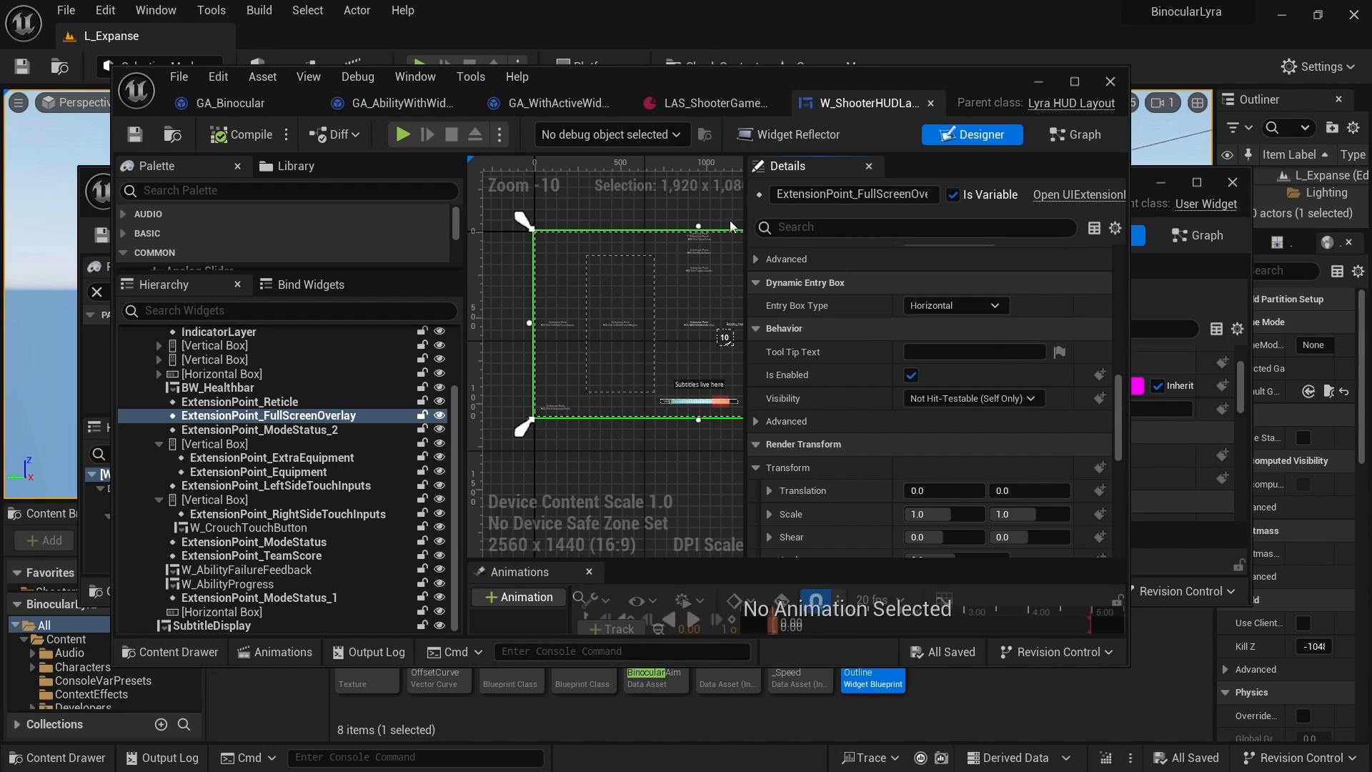
- Examine the full-screen extent of ExtensionPoint_FullScreenOverlay on the canvas and its Entry Size Rule
drag(748, 243, 906, 243)
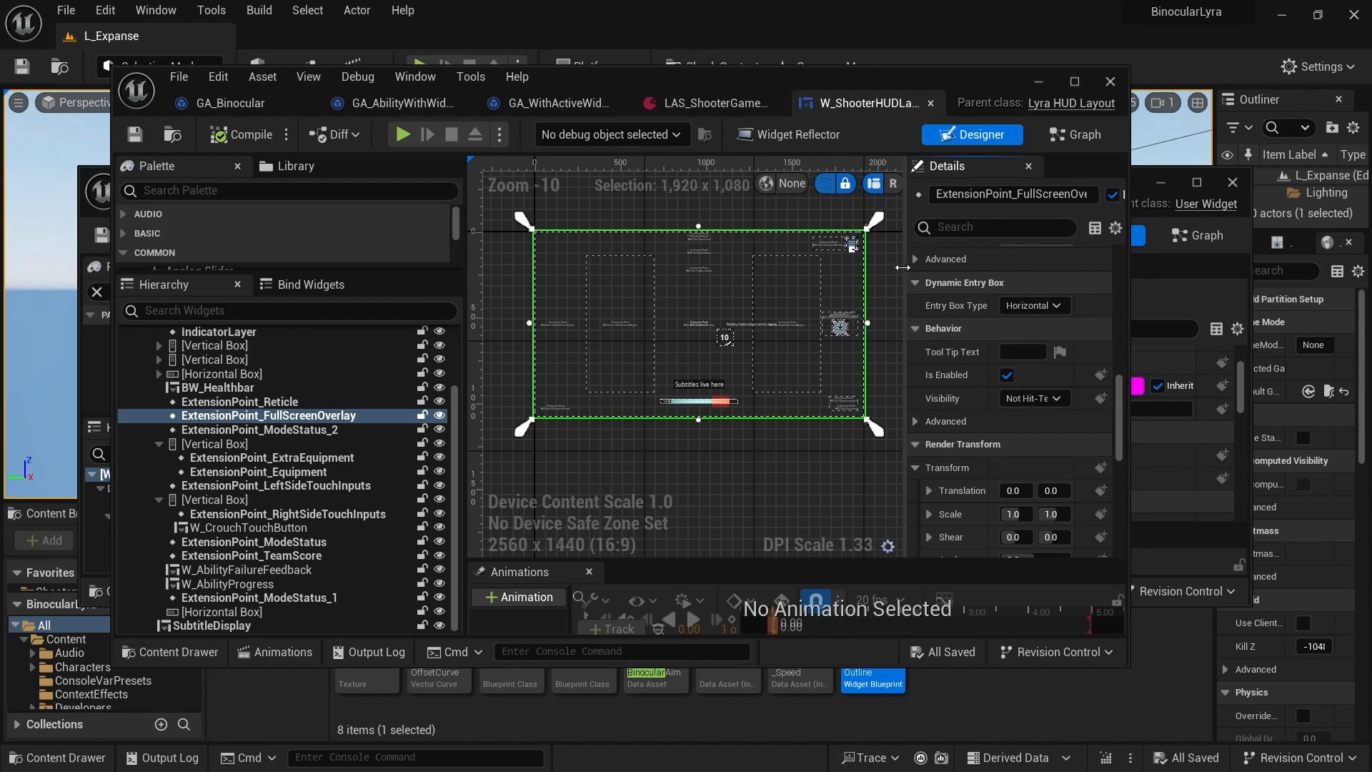
right_drag(763, 225, 735, 274)
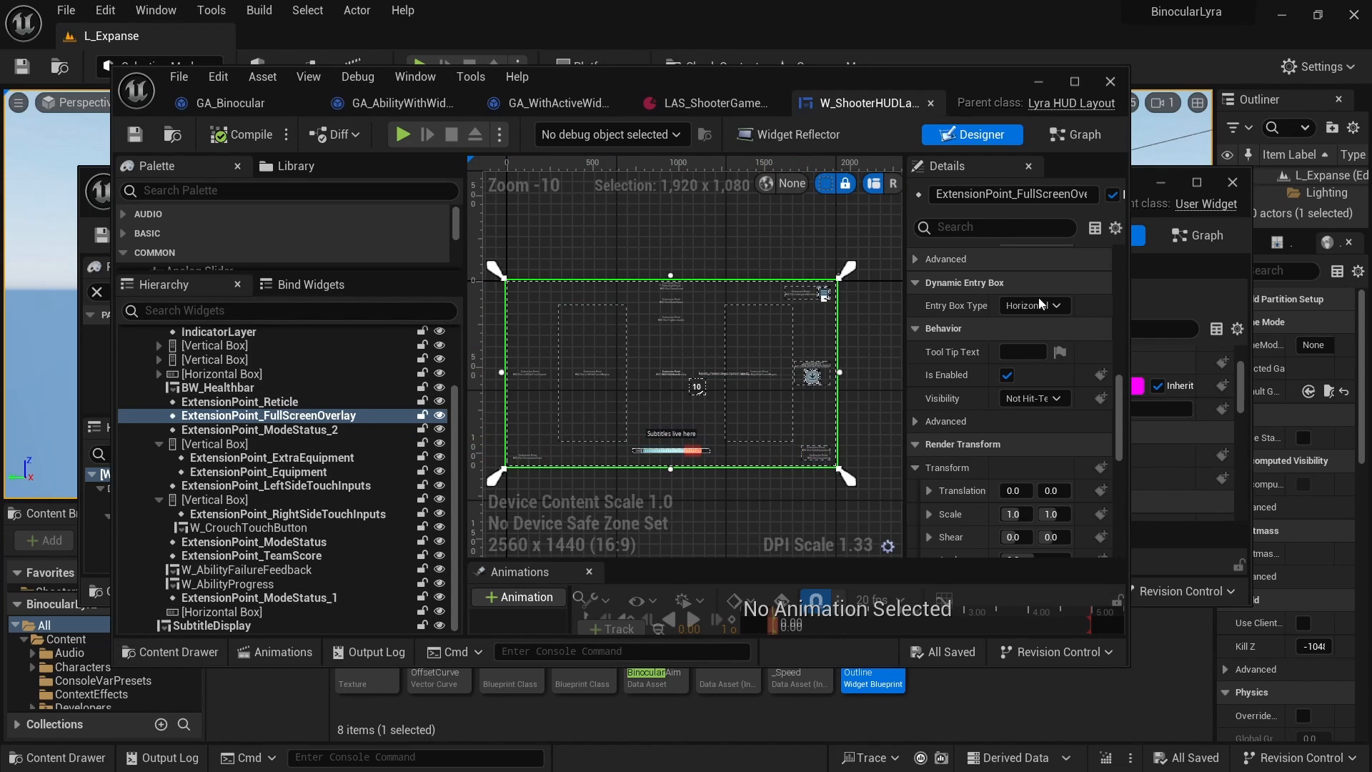
scroll(1069, 417, up, 4)
scroll(1065, 411, up, 5)
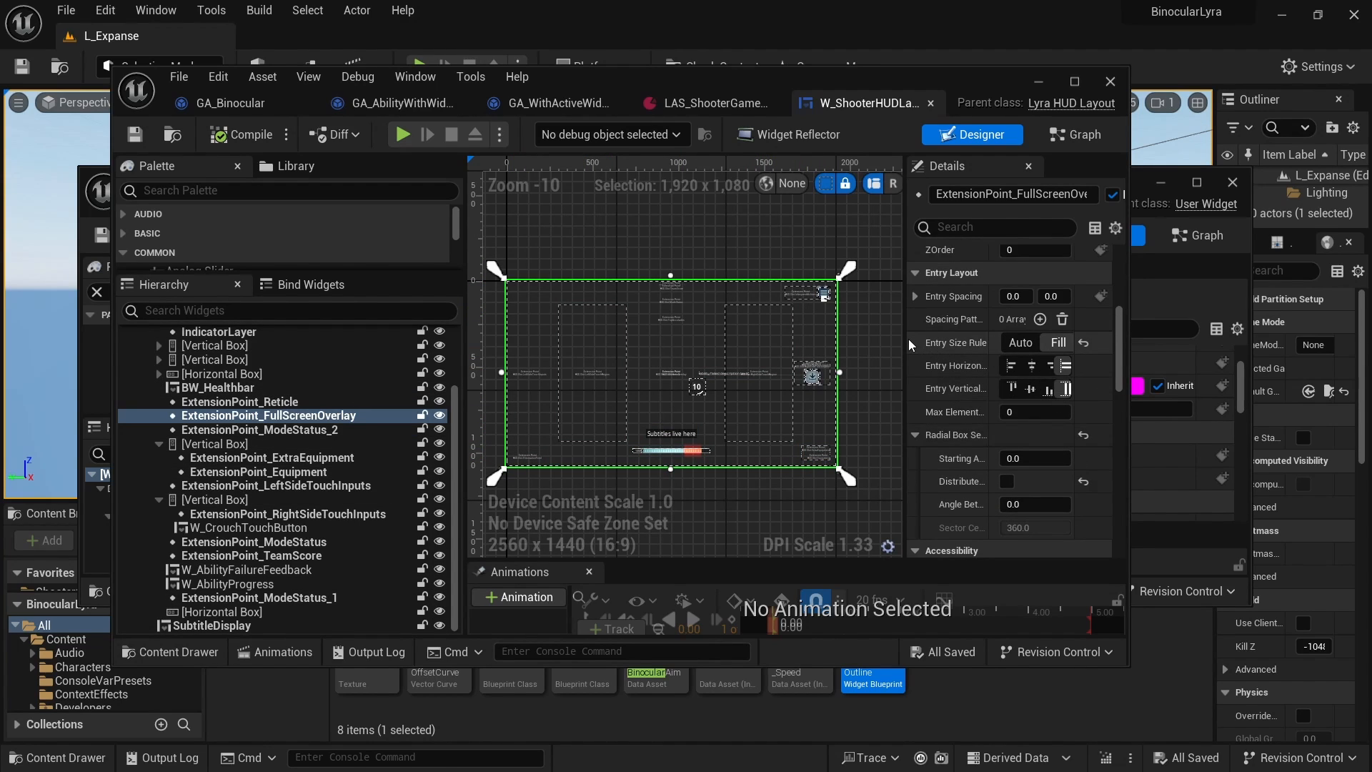
drag(908, 339, 745, 339)
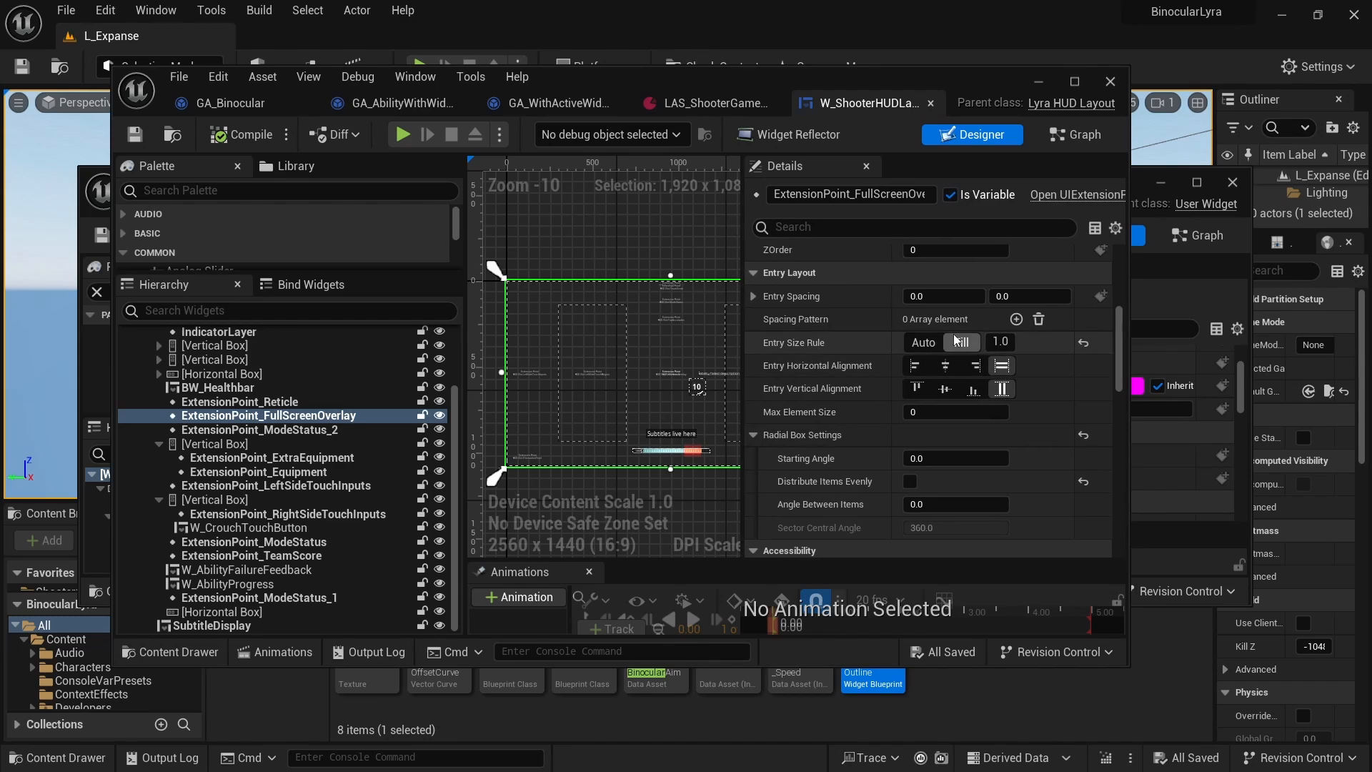
- Review the anchor presets and the minimum and maximum anchor values of ExtensionPoint_FullScreenOverlay without changing them
scroll(948, 314, up, 6)
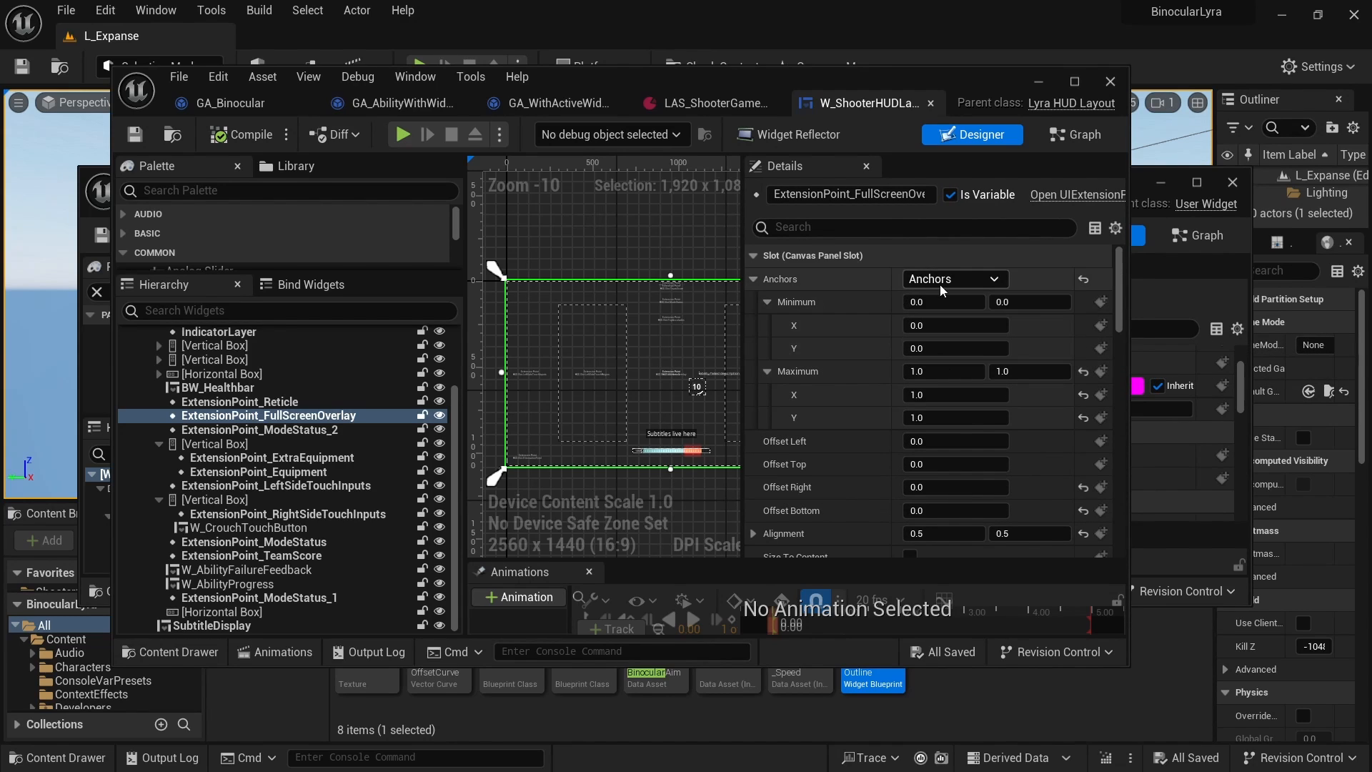
click(965, 279)
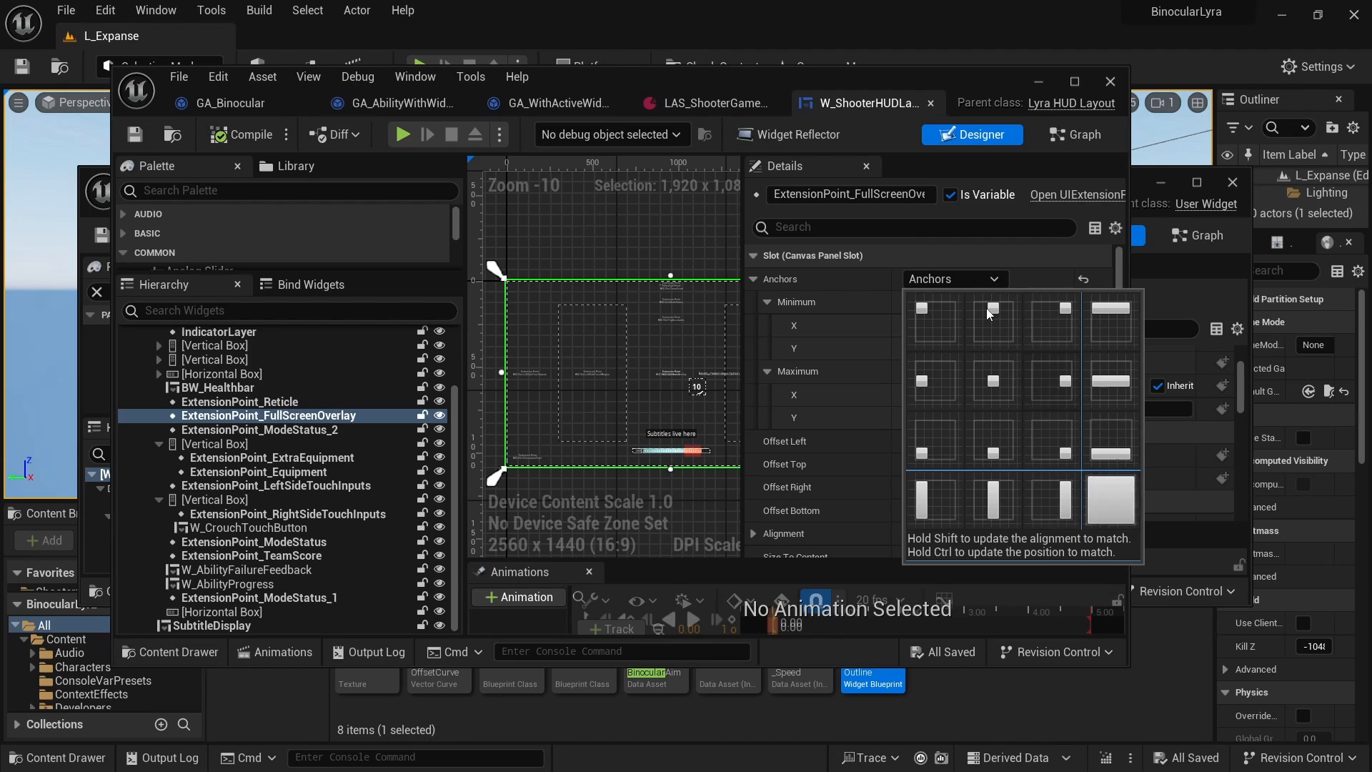
click(903, 165)
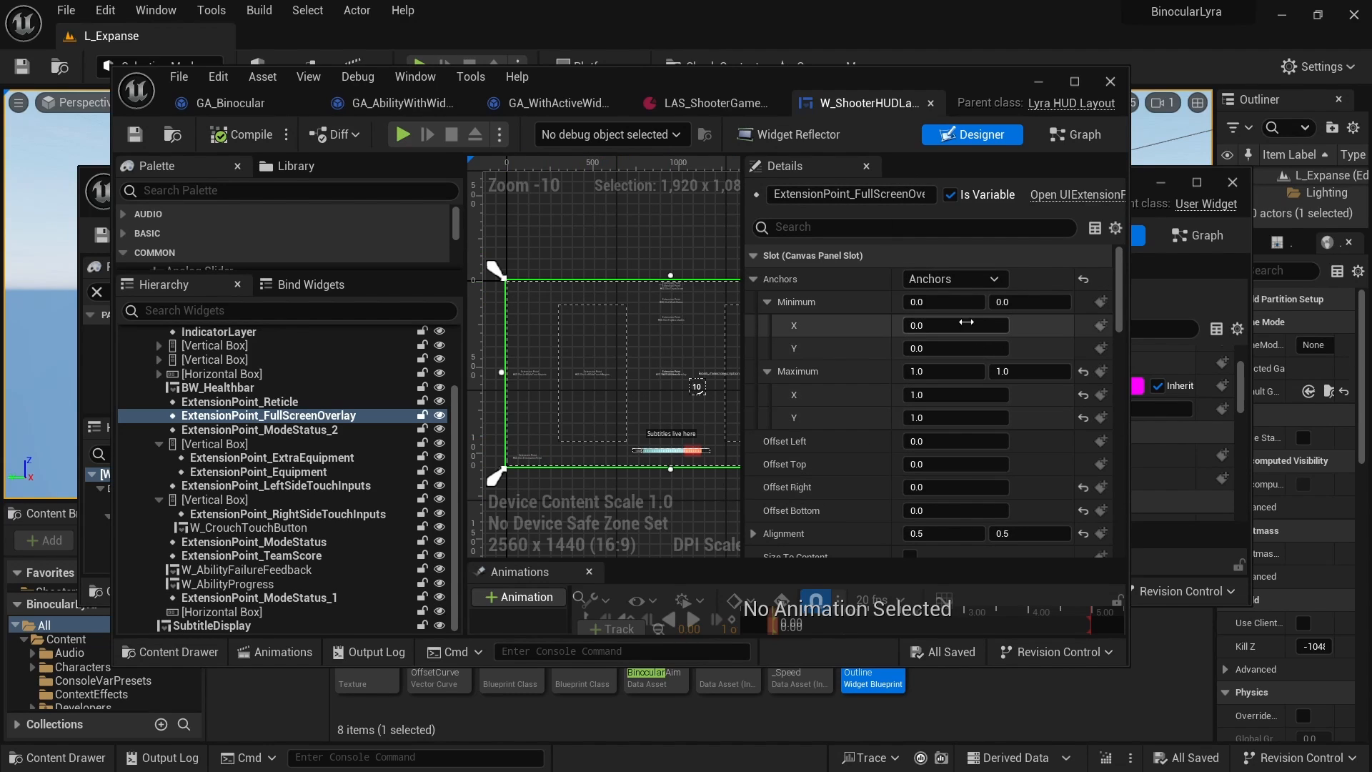
scroll(991, 343, down, 2)
scroll(989, 358, up, 2)
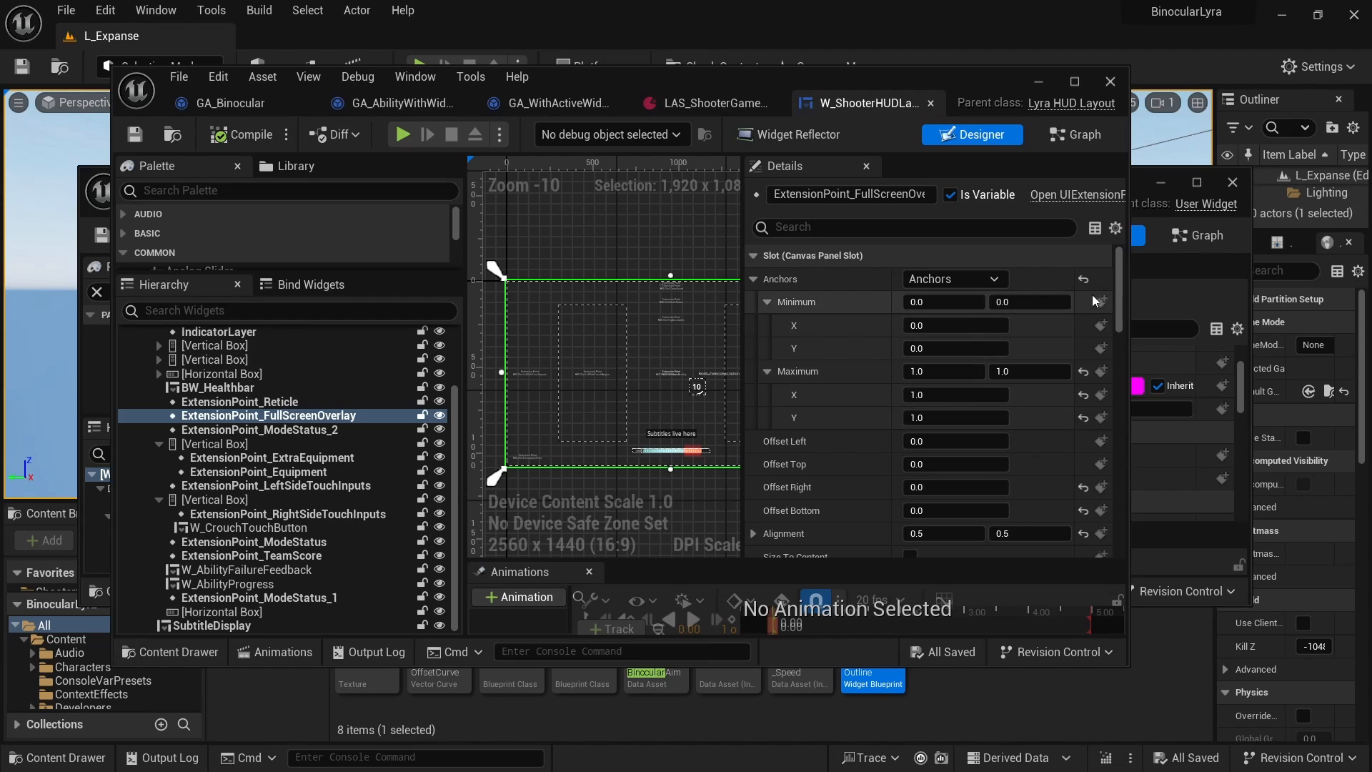
- Check the Entry Horizontal and Vertical Alignment settings in ExtensionPoint_FullScreenOverlay's Entry Layout
drag(1122, 294, 1120, 336)
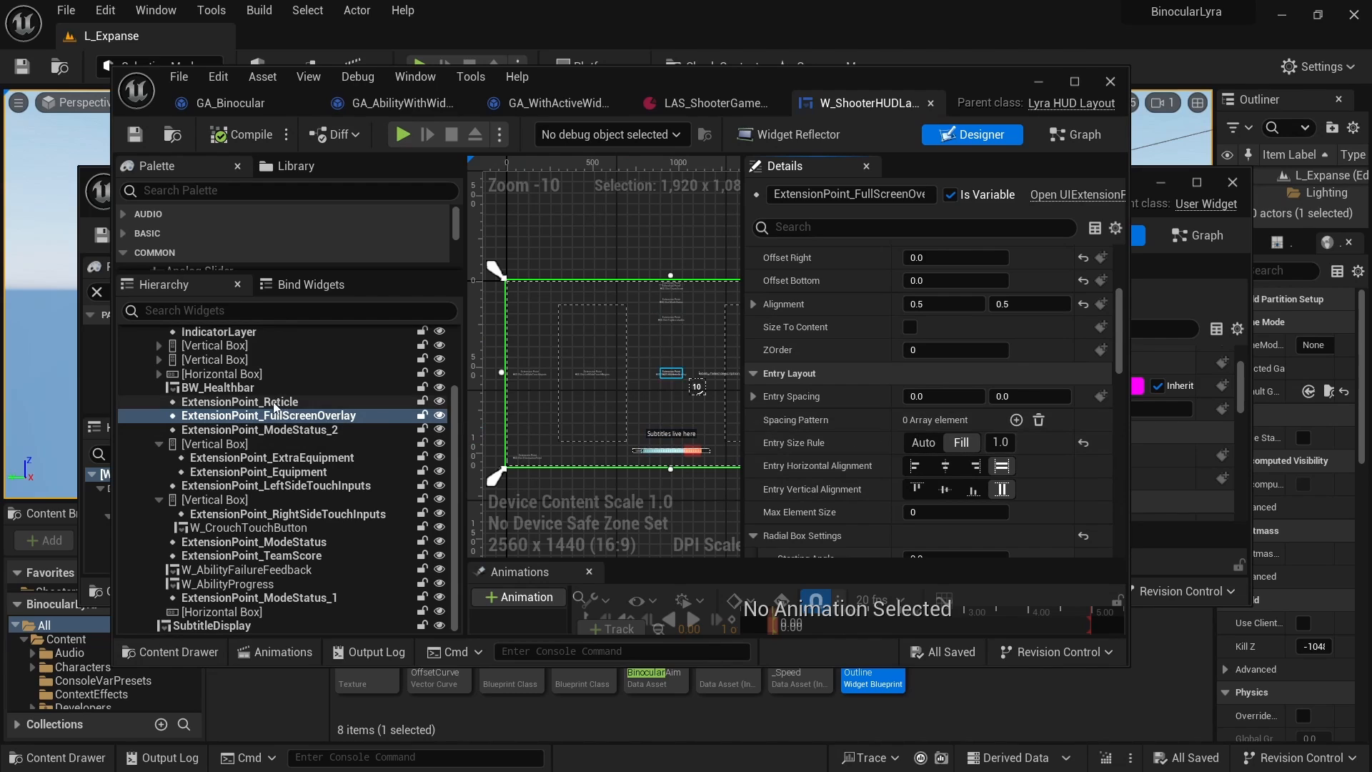
scroll(357, 436, up, 2)
scroll(1113, 334, down, 3)
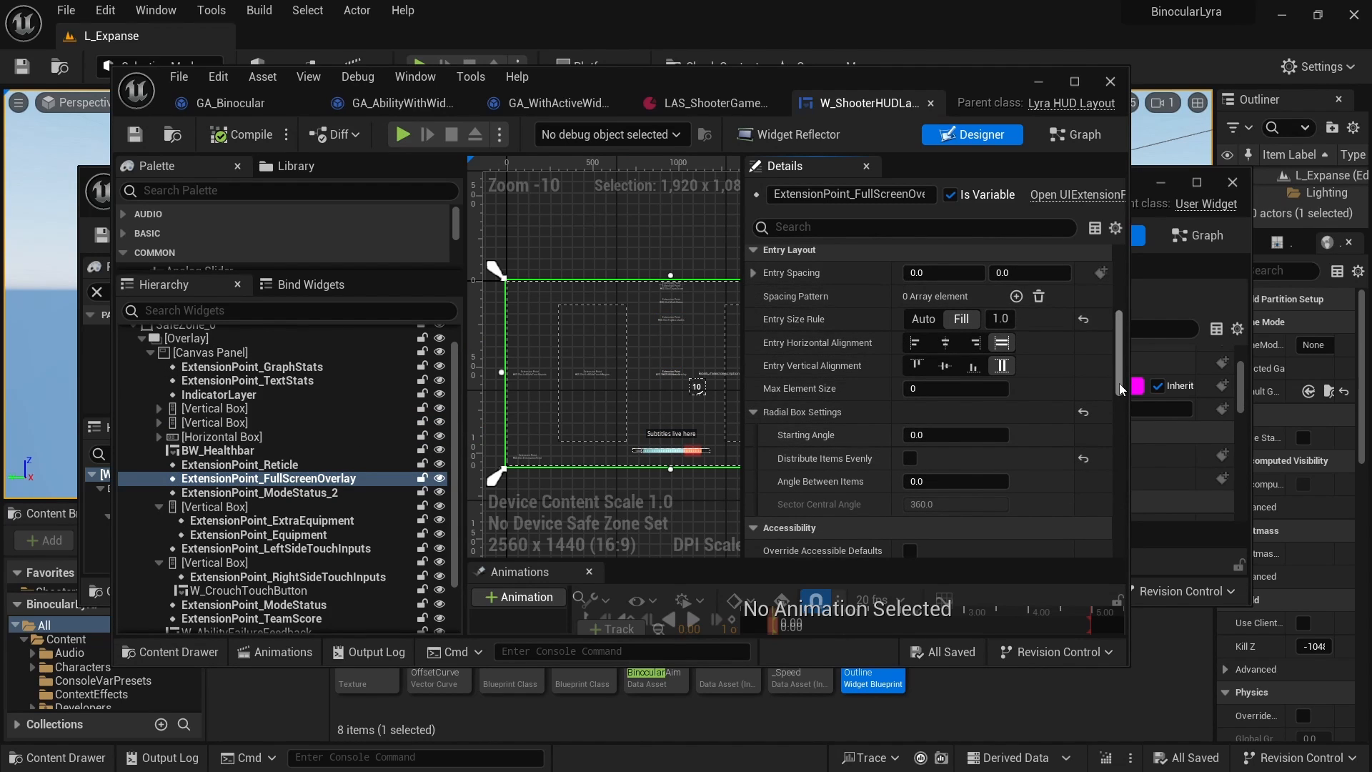
scroll(1119, 384, down, 1)
scroll(1120, 385, down, 2)
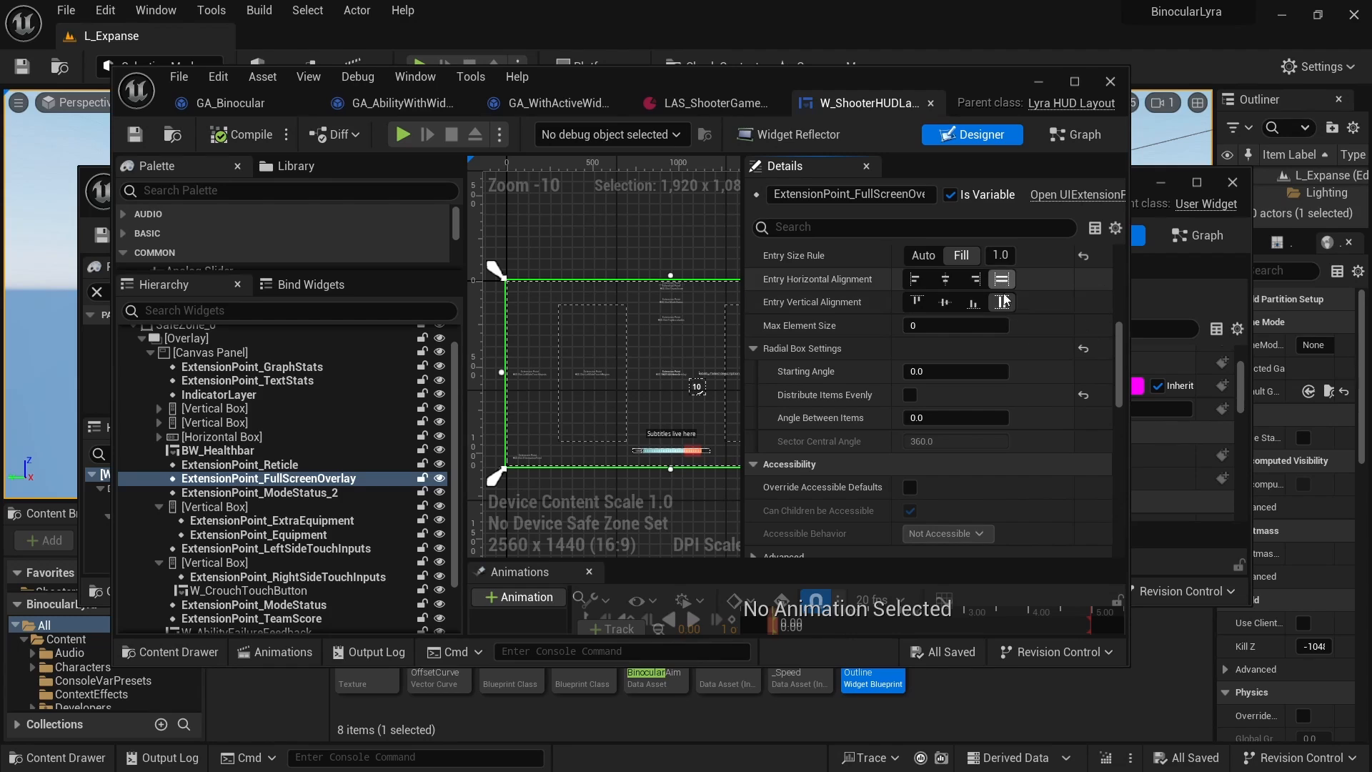
- Compare ExtensionPoint_FullScreenOverlay's Extension Point Tag with the Widget Extension Point Tags in GA_Binocular's class defaults, then return to the HUD layout
mouse_move(1118, 372)
mouse_down()
mouse_move(1117, 386)
mouse_move(1114, 342)
mouse_move(1119, 368)
mouse_up()
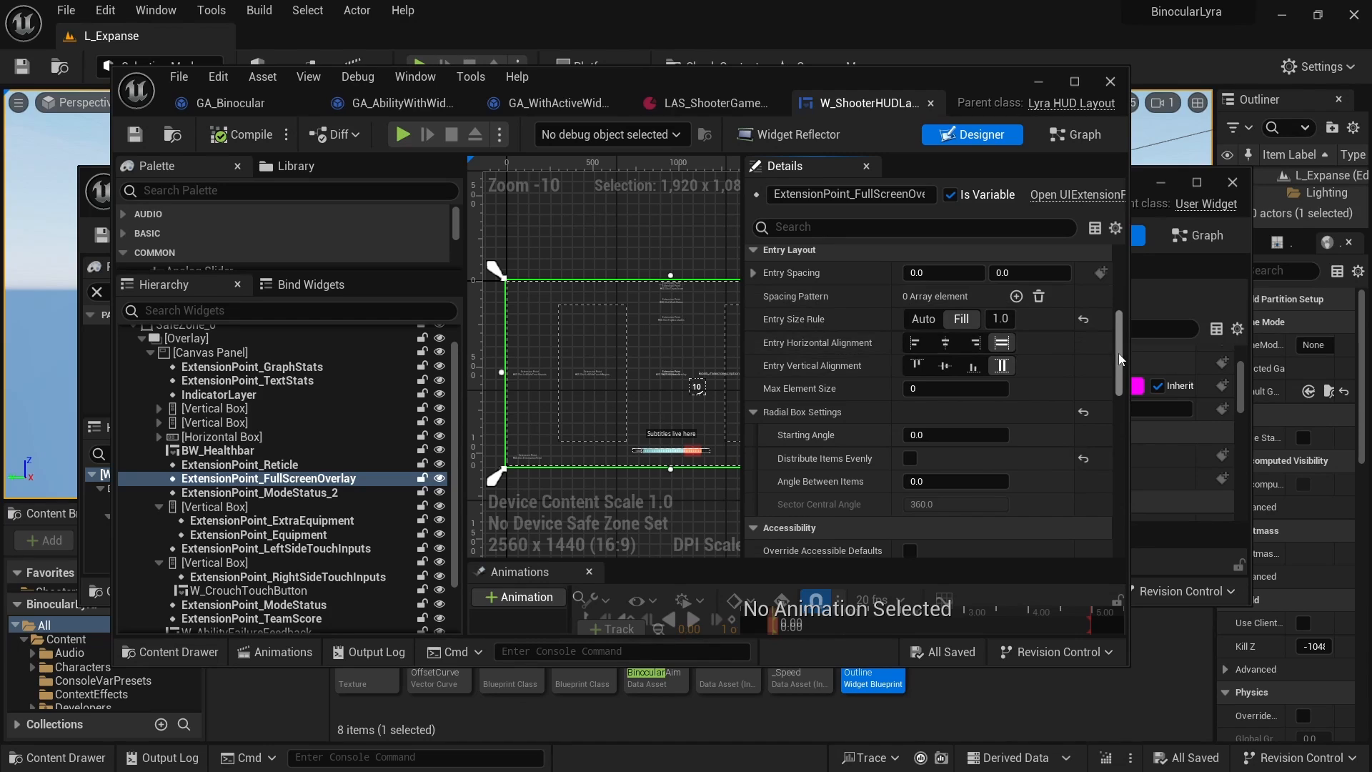
drag(1118, 353, 1046, 502)
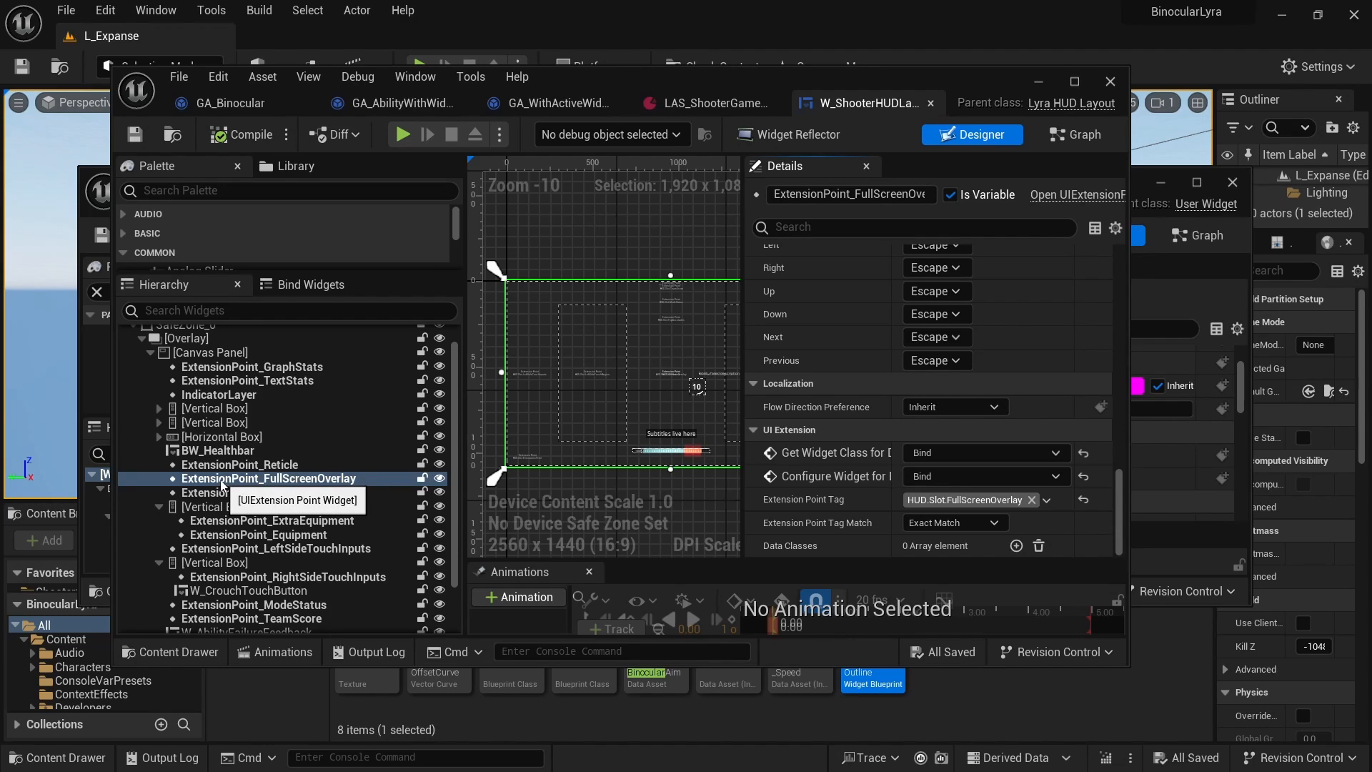
click(238, 105)
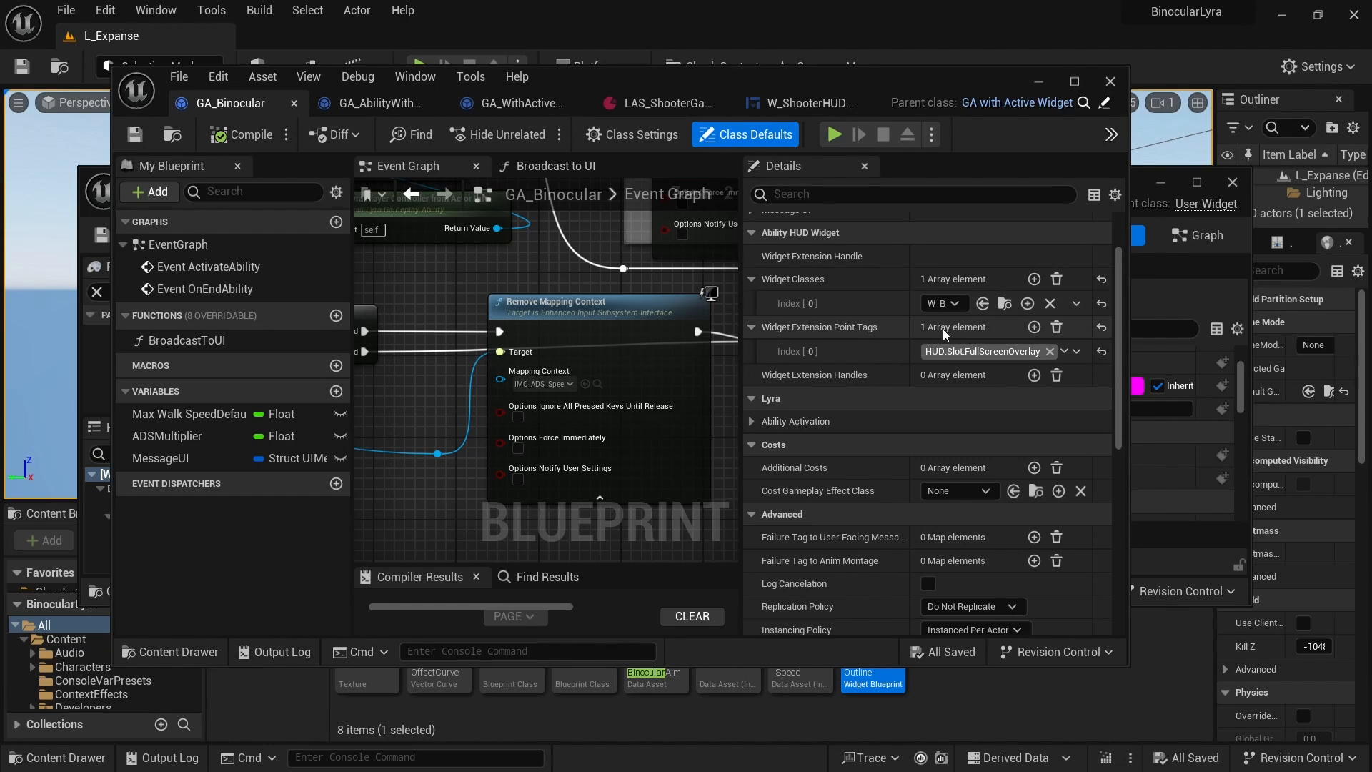
click(801, 103)
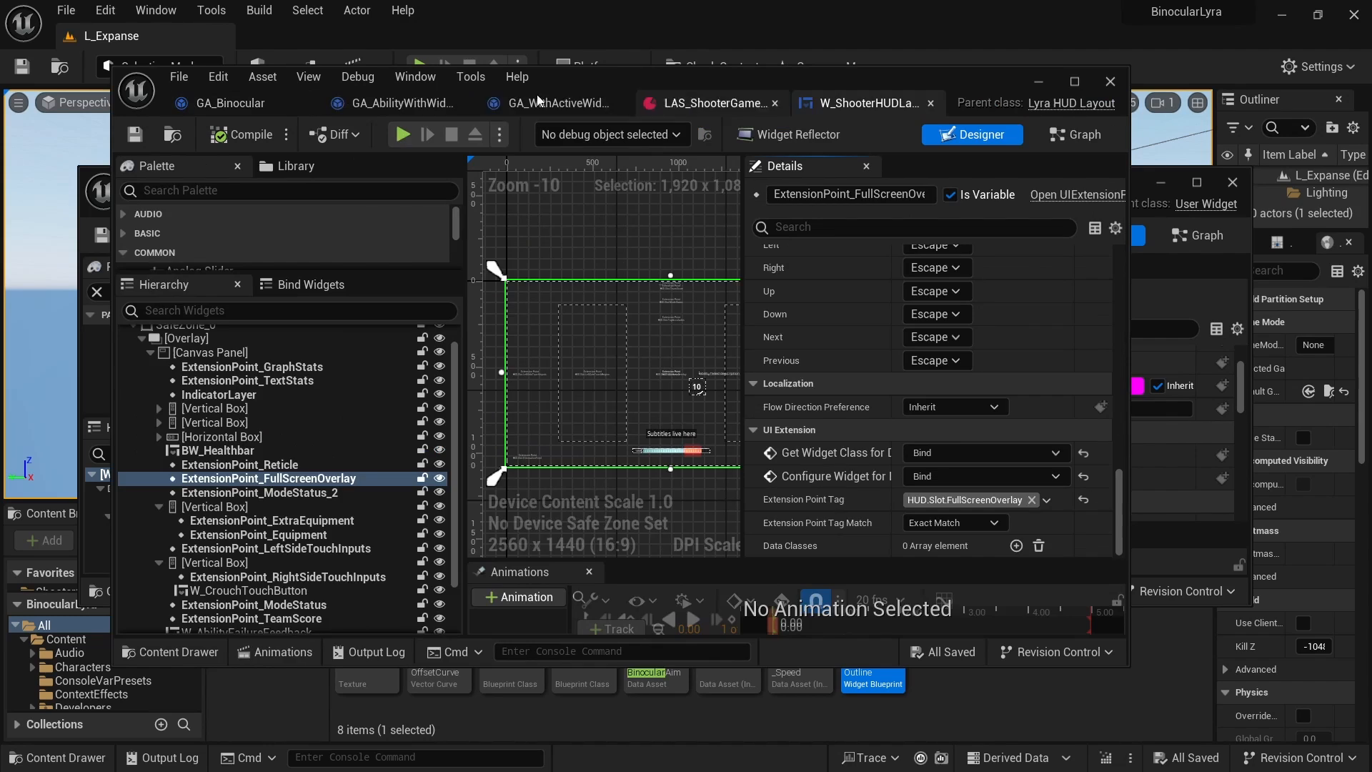
- Bring W_BinocularOutline forward and inspect its Horizontal Box and the slot size of the first Border
drag(782, 80, 751, 244)
drag(633, 182, 593, 28)
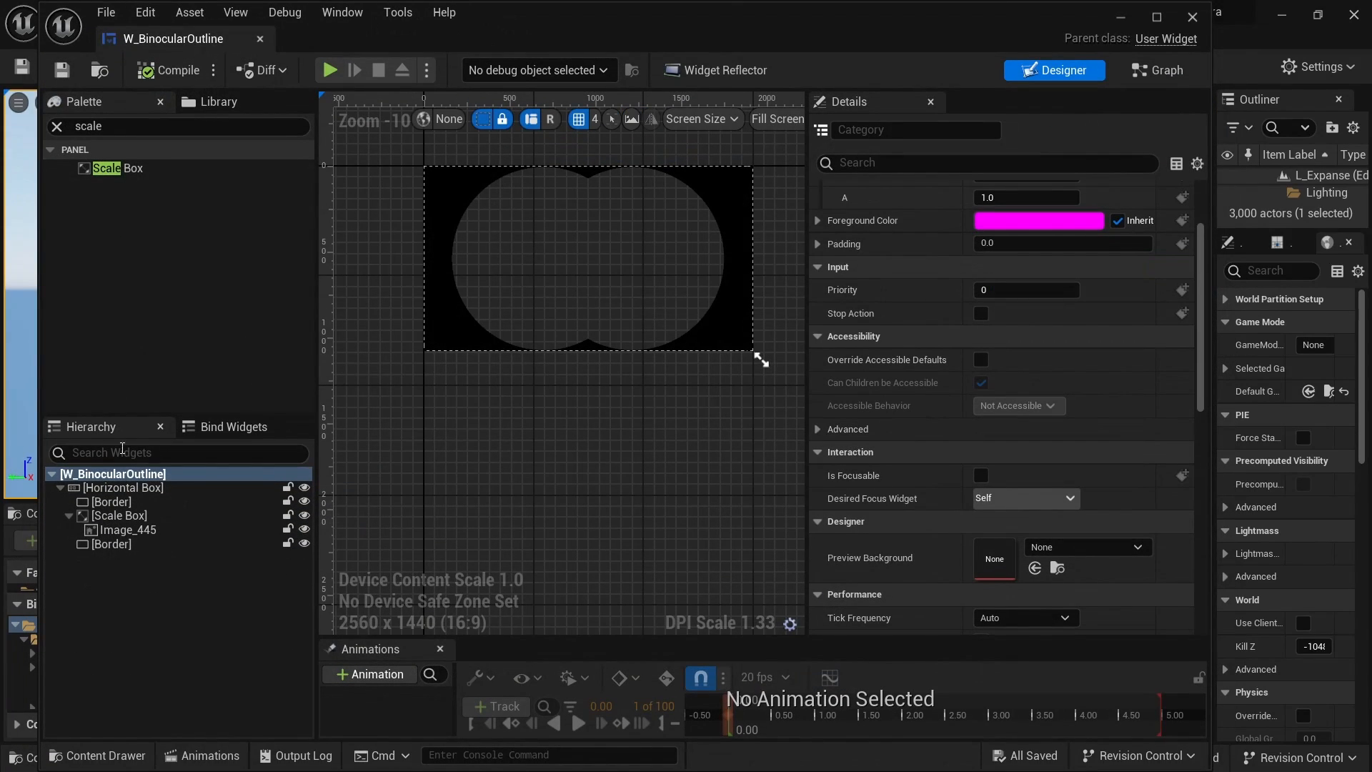
click(114, 486)
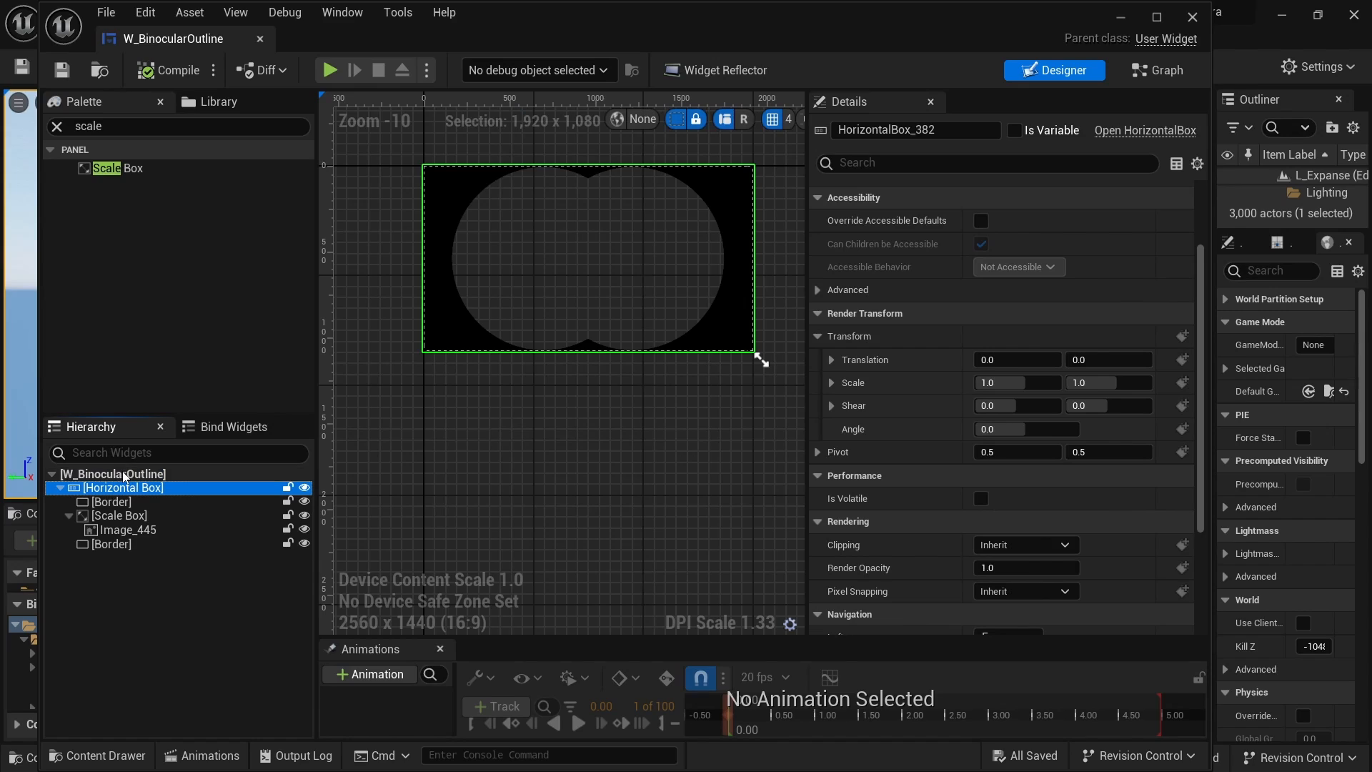
click(123, 475)
click(123, 487)
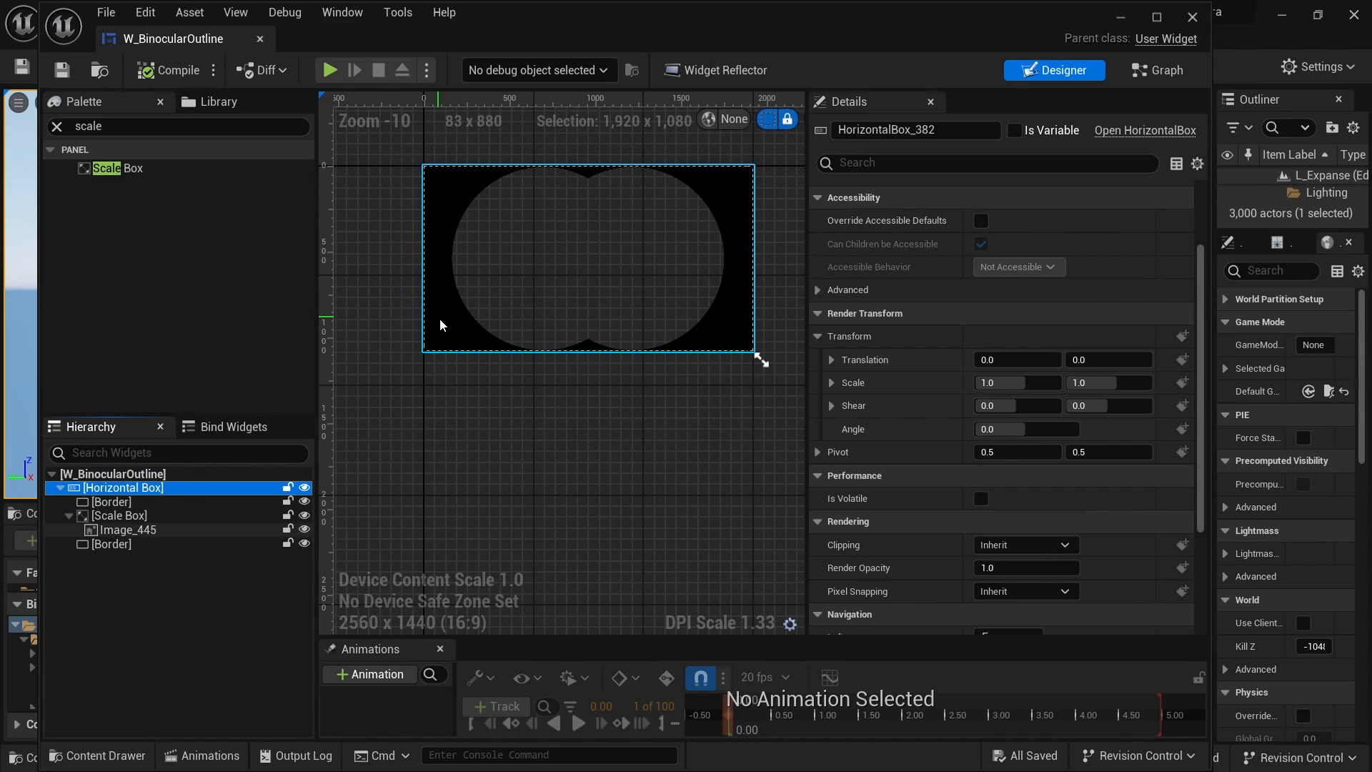
click(114, 503)
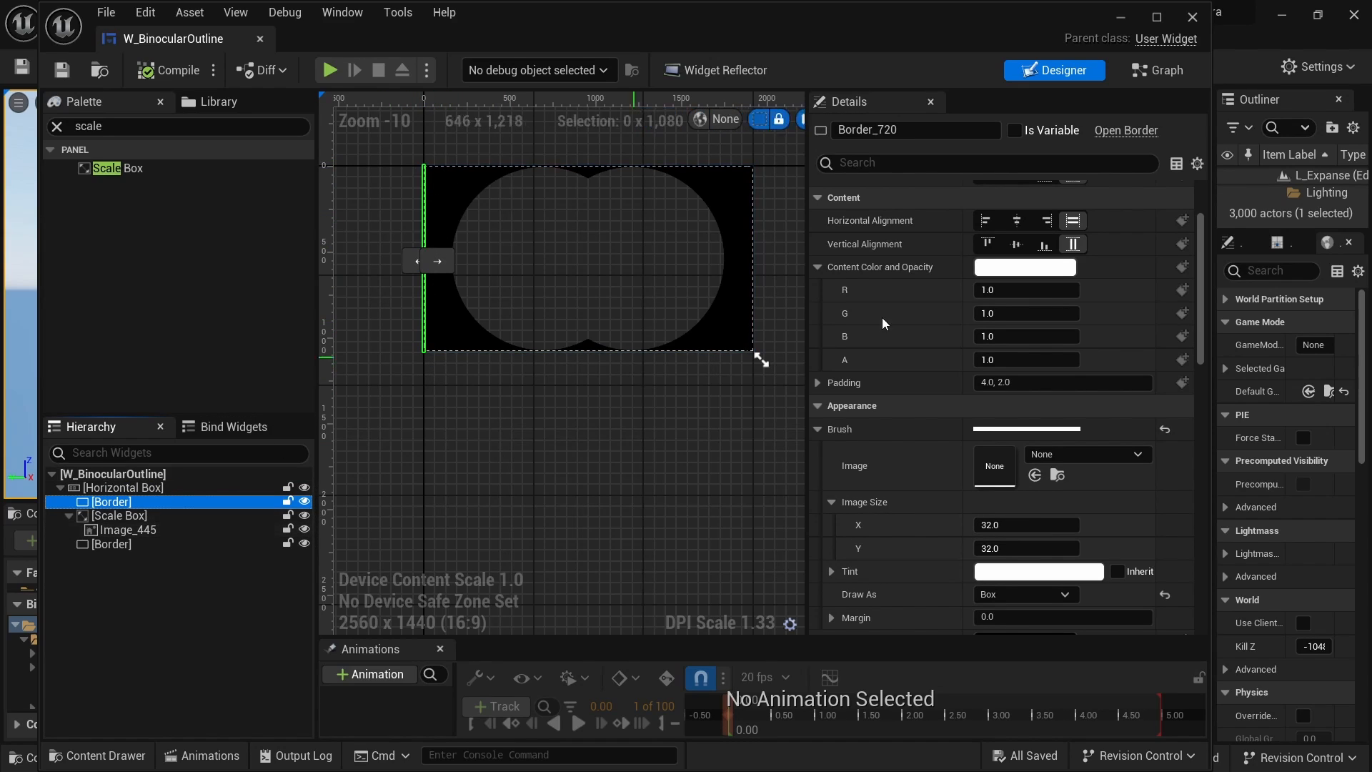
scroll(1076, 243, up, 3)
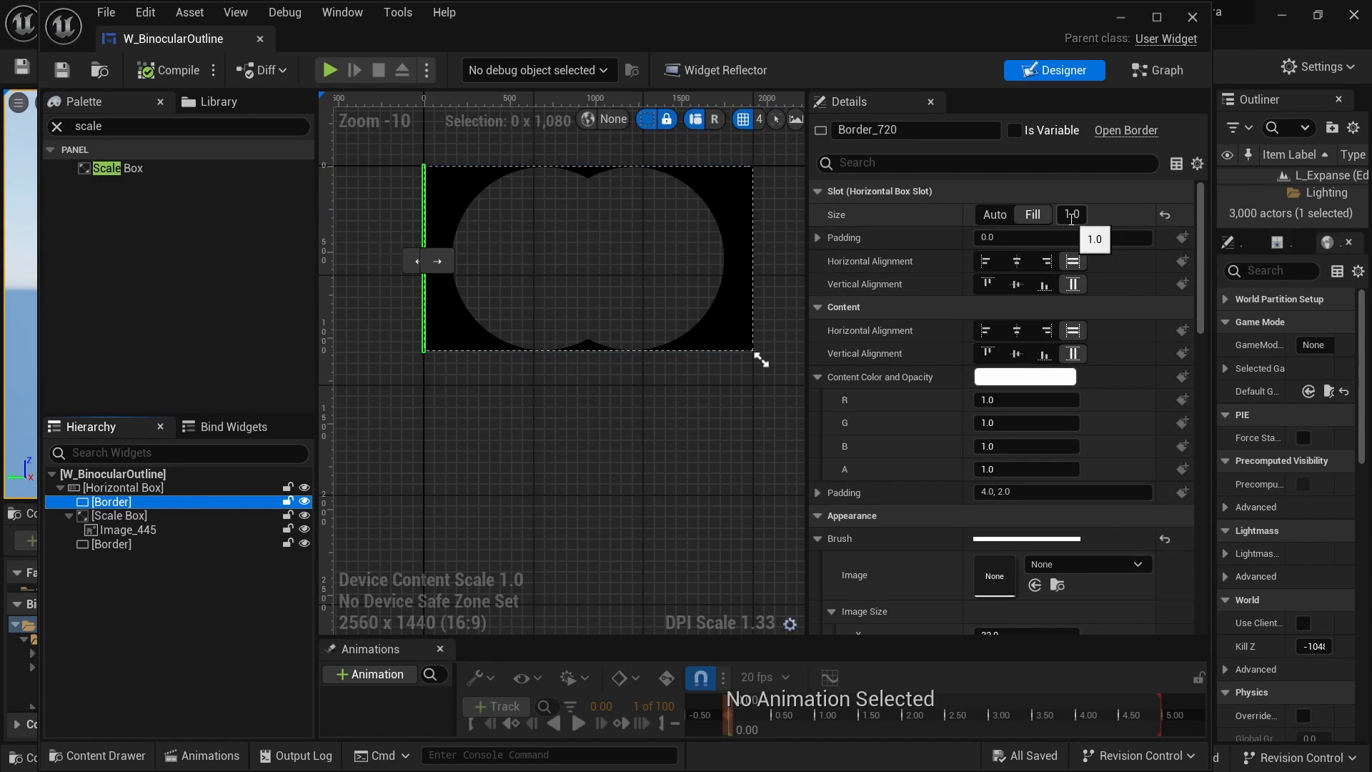
- Review the slot and stretch settings of the Scale Box, the alignment of Image_445, and the second Border within the Horizontal Box
click(113, 546)
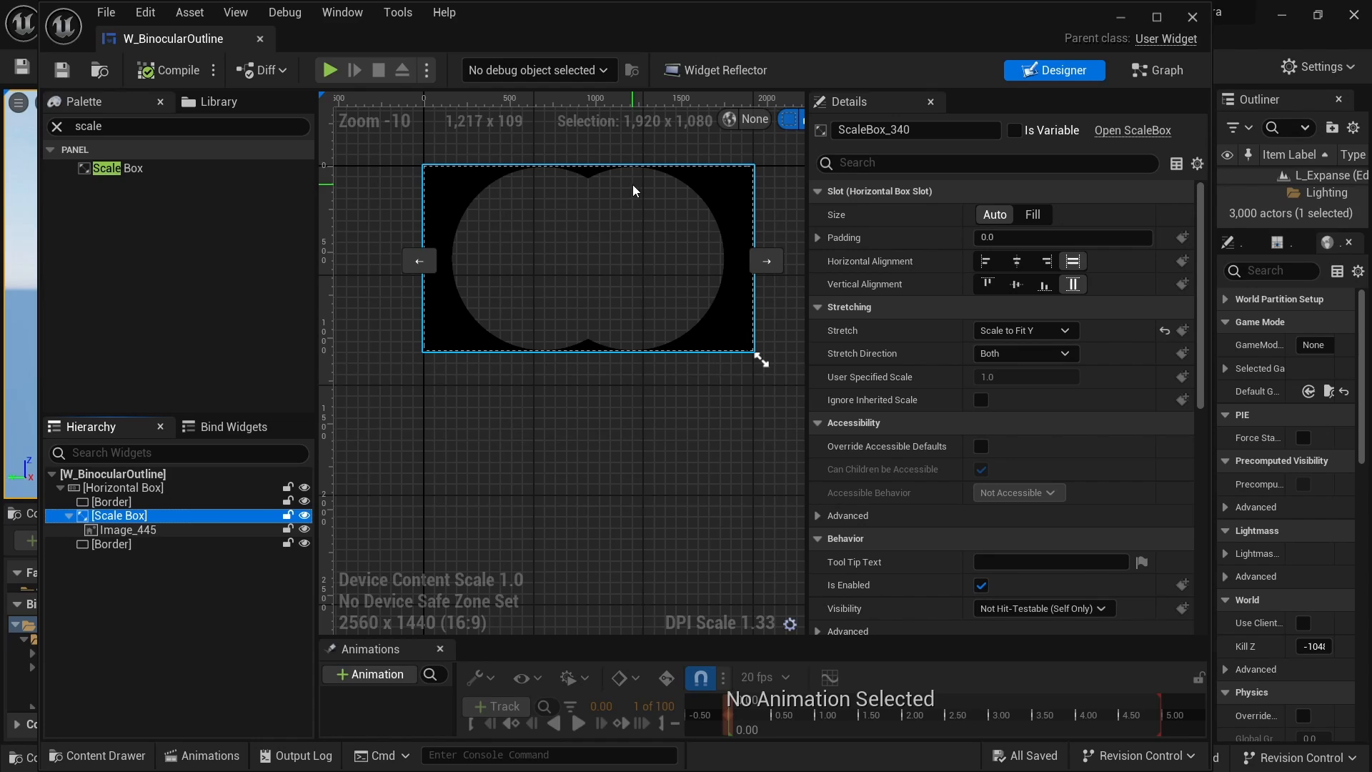
click(128, 530)
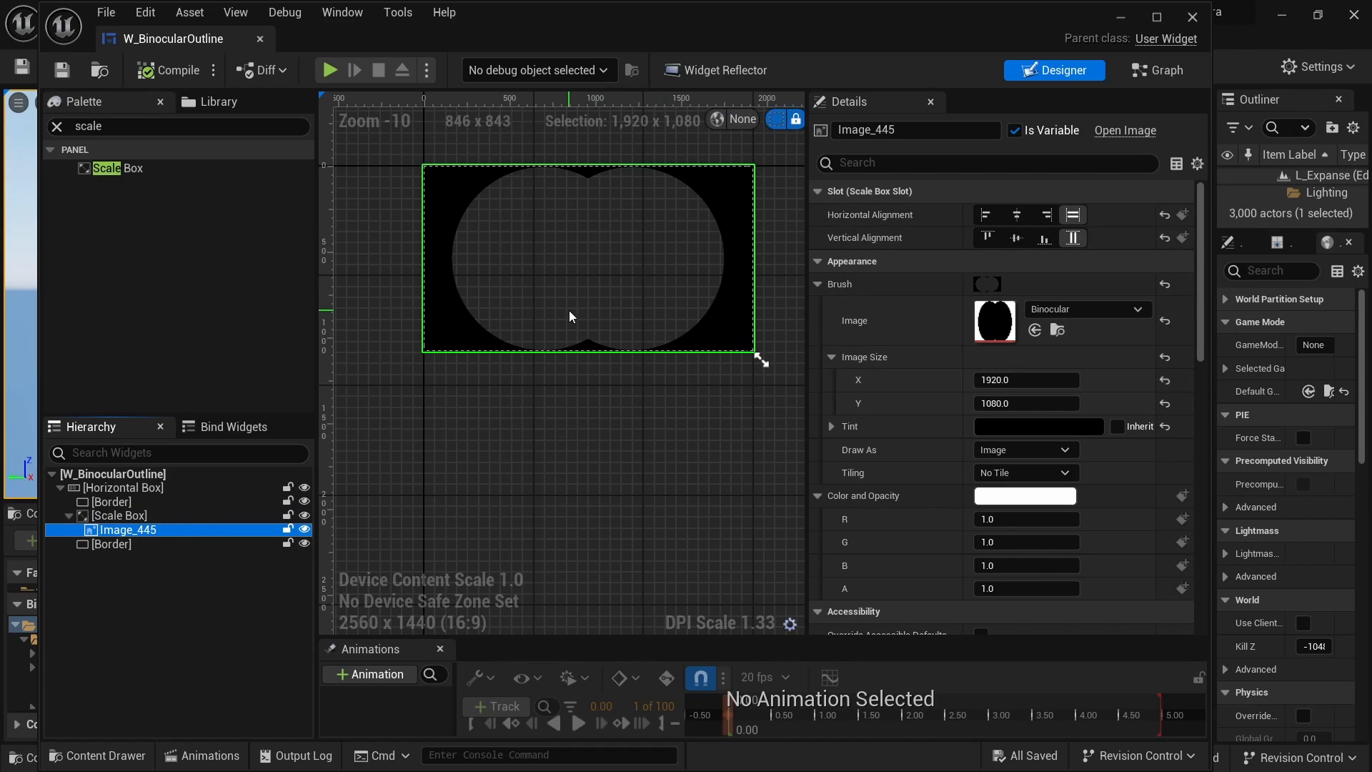
click(1073, 238)
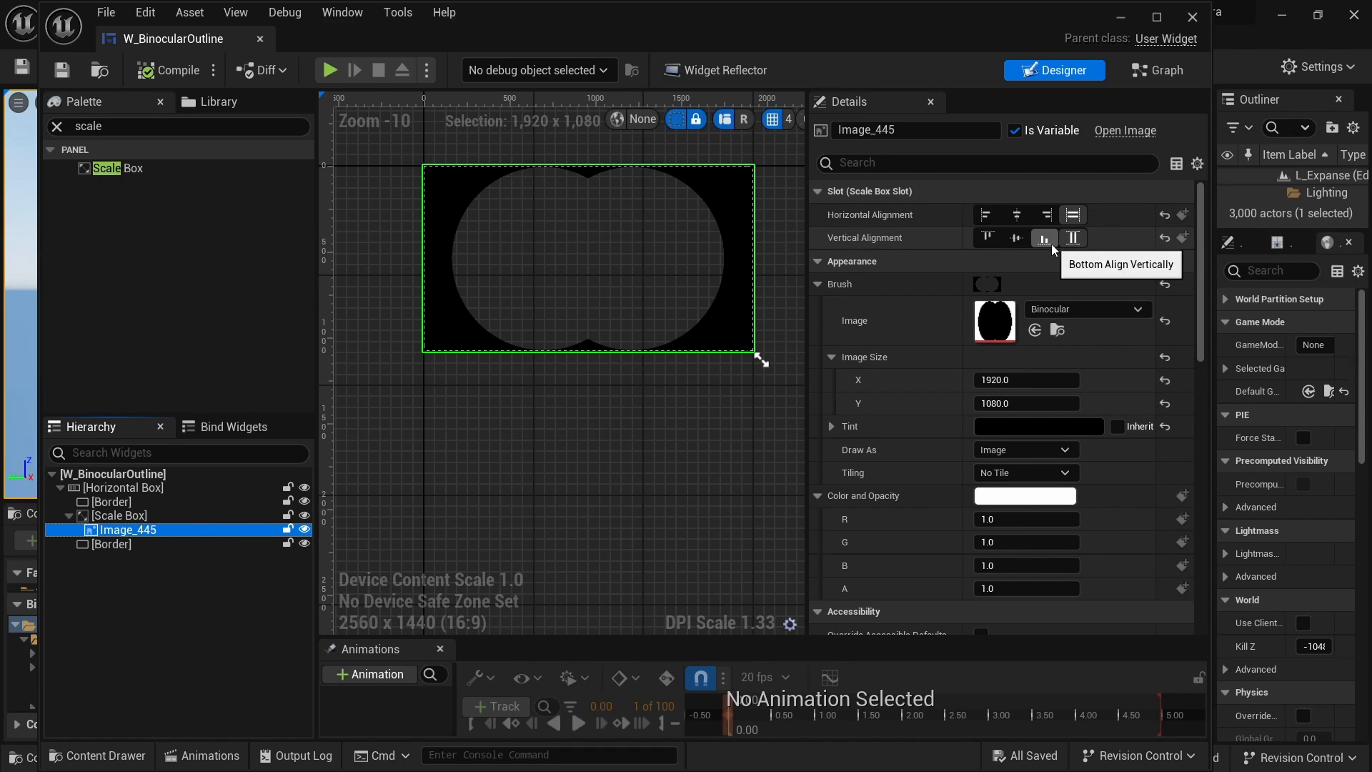
click(123, 516)
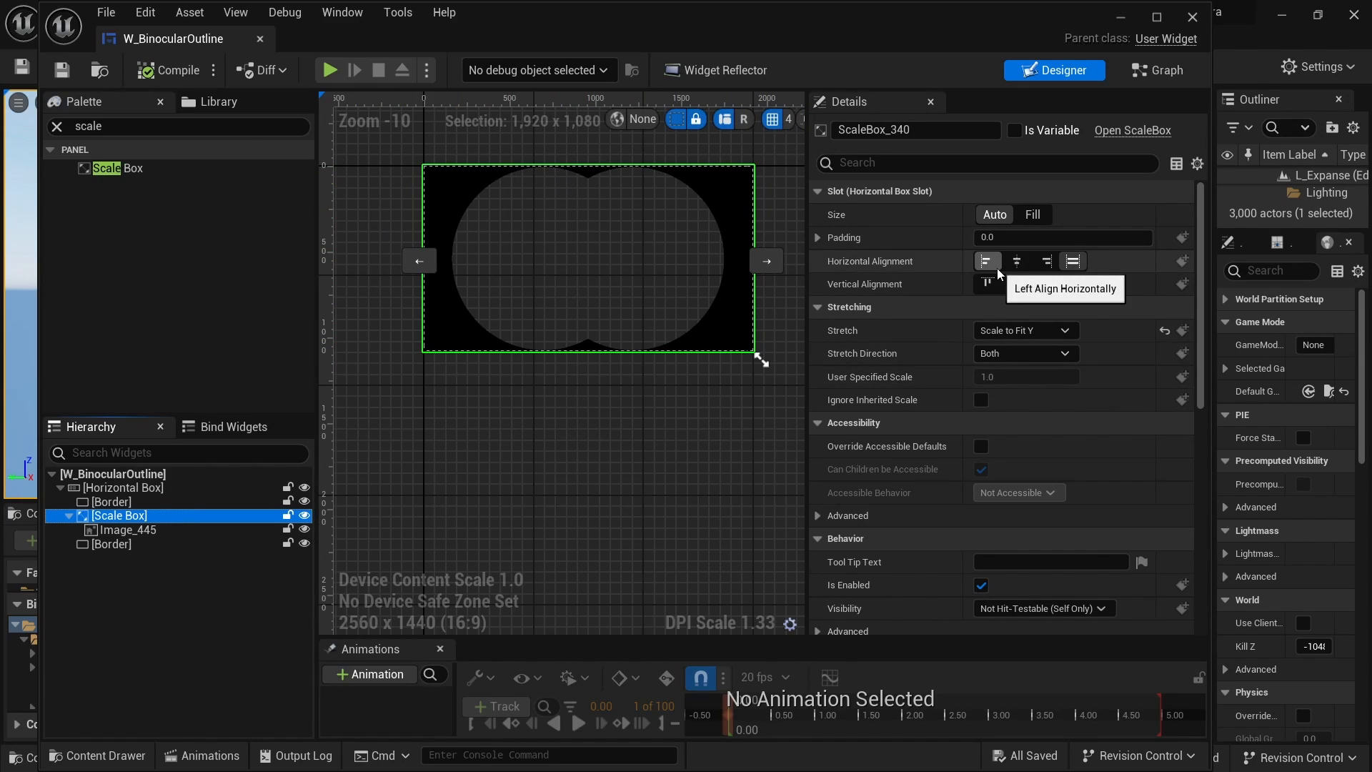
click(114, 544)
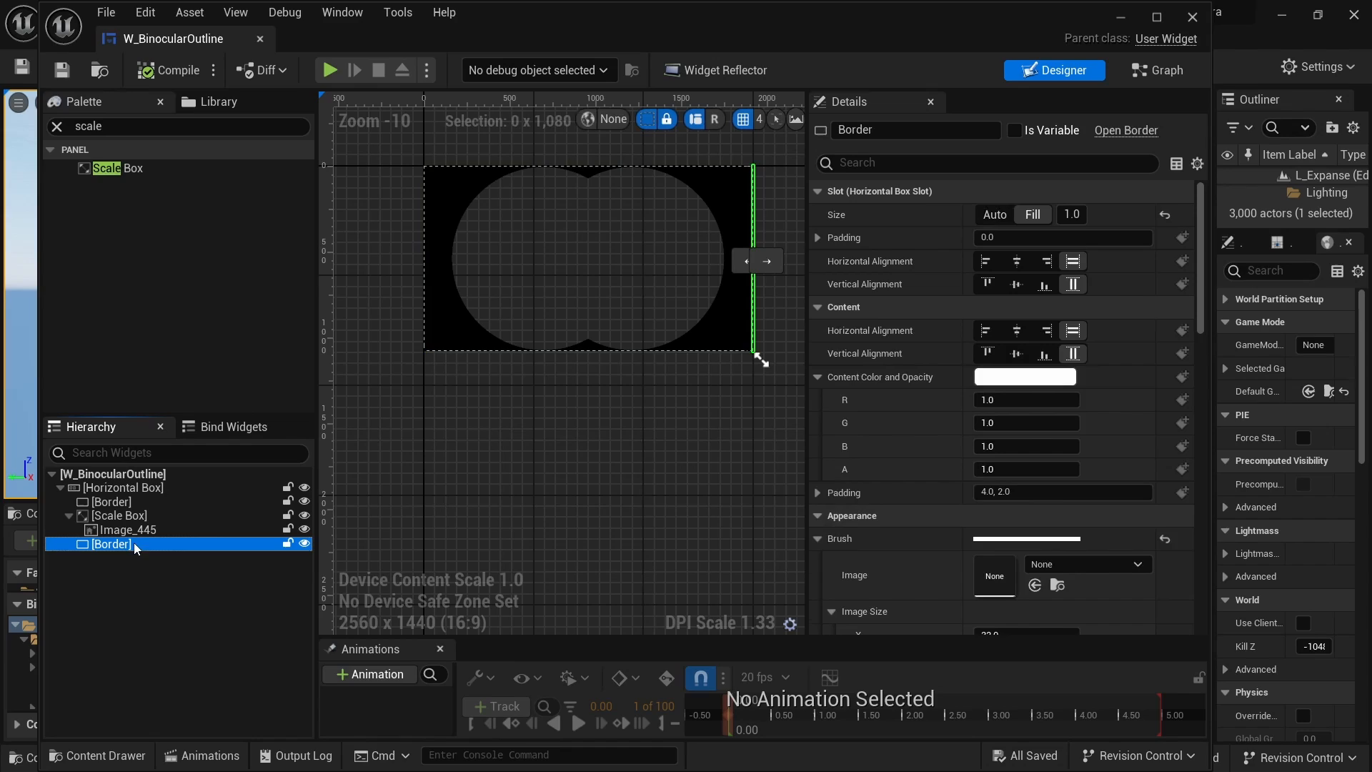
click(121, 488)
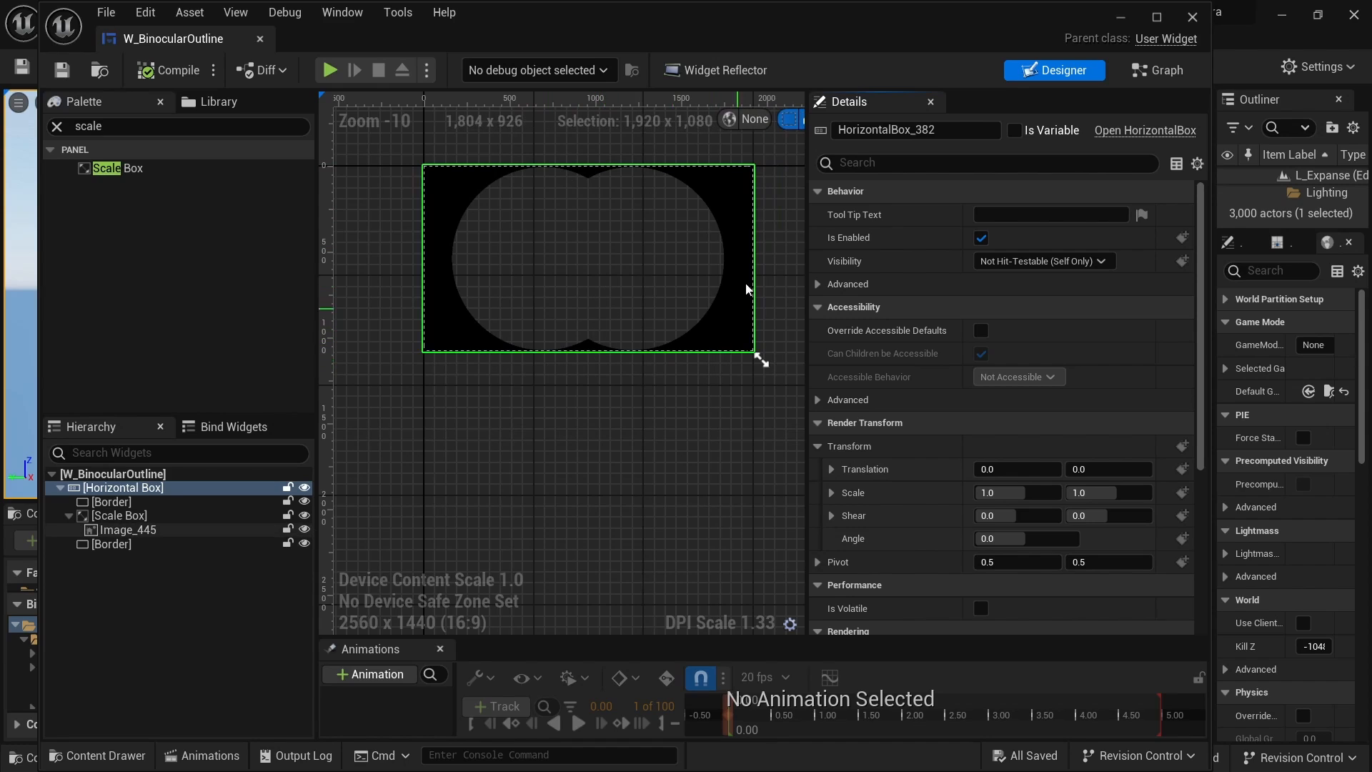
- Uncover the level viewport, play the level and toggle the binoculars on and off repeatedly to check the mask, zoom and reticle
drag(556, 30, 615, 128)
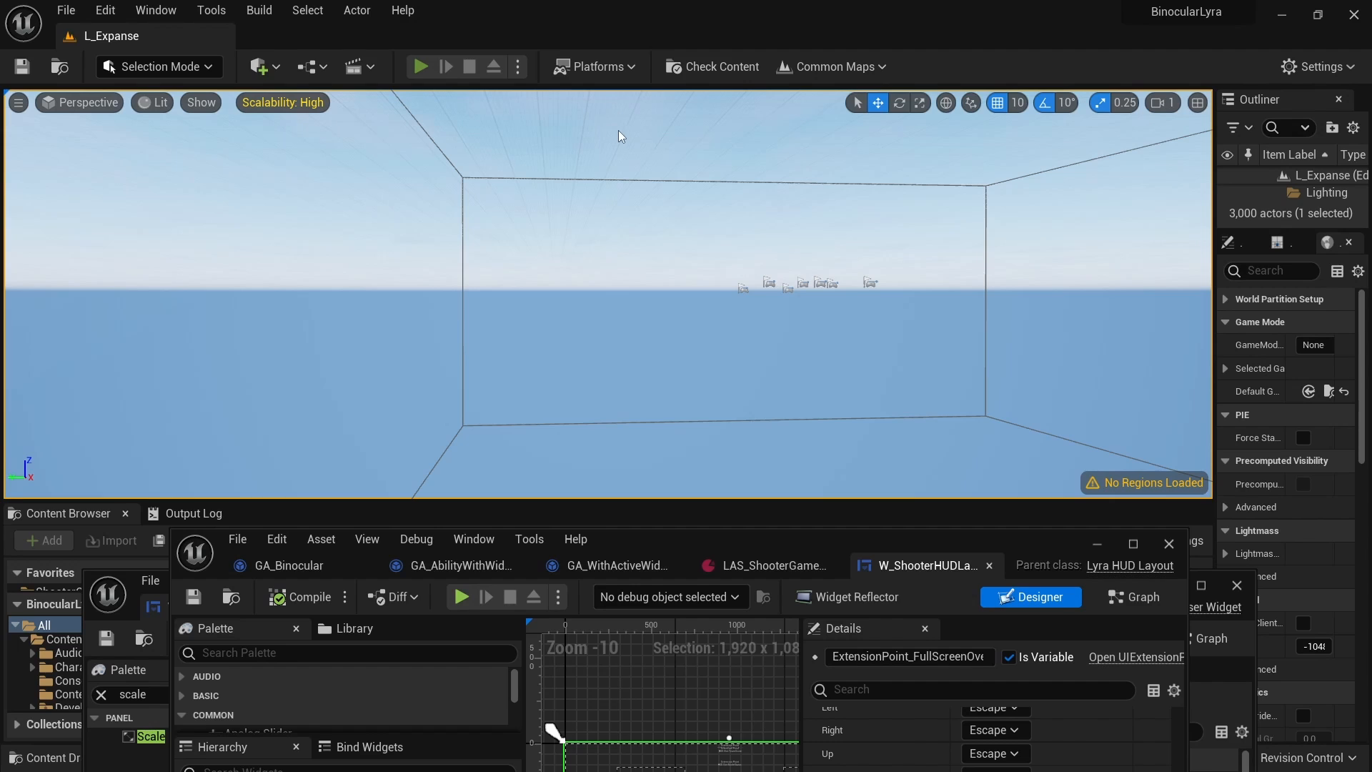
key(alt+p)
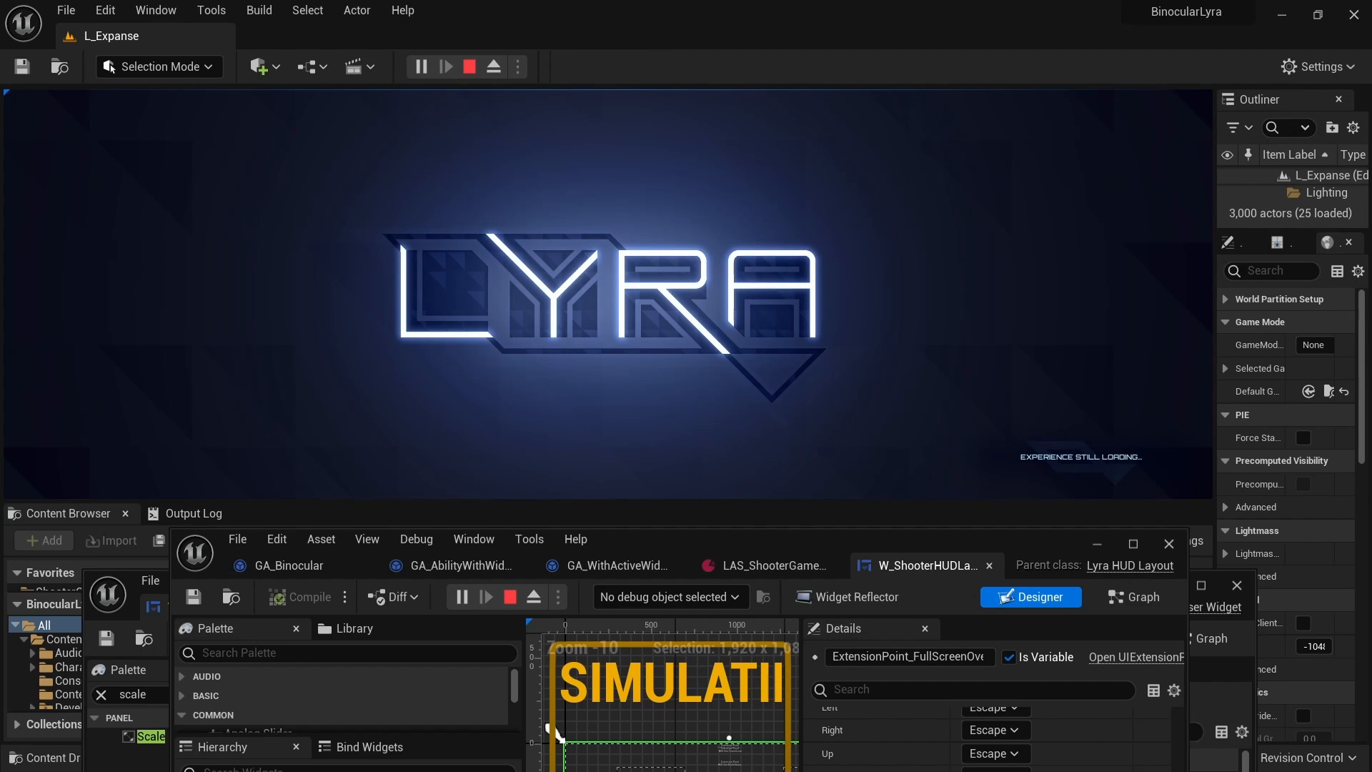
key(b)
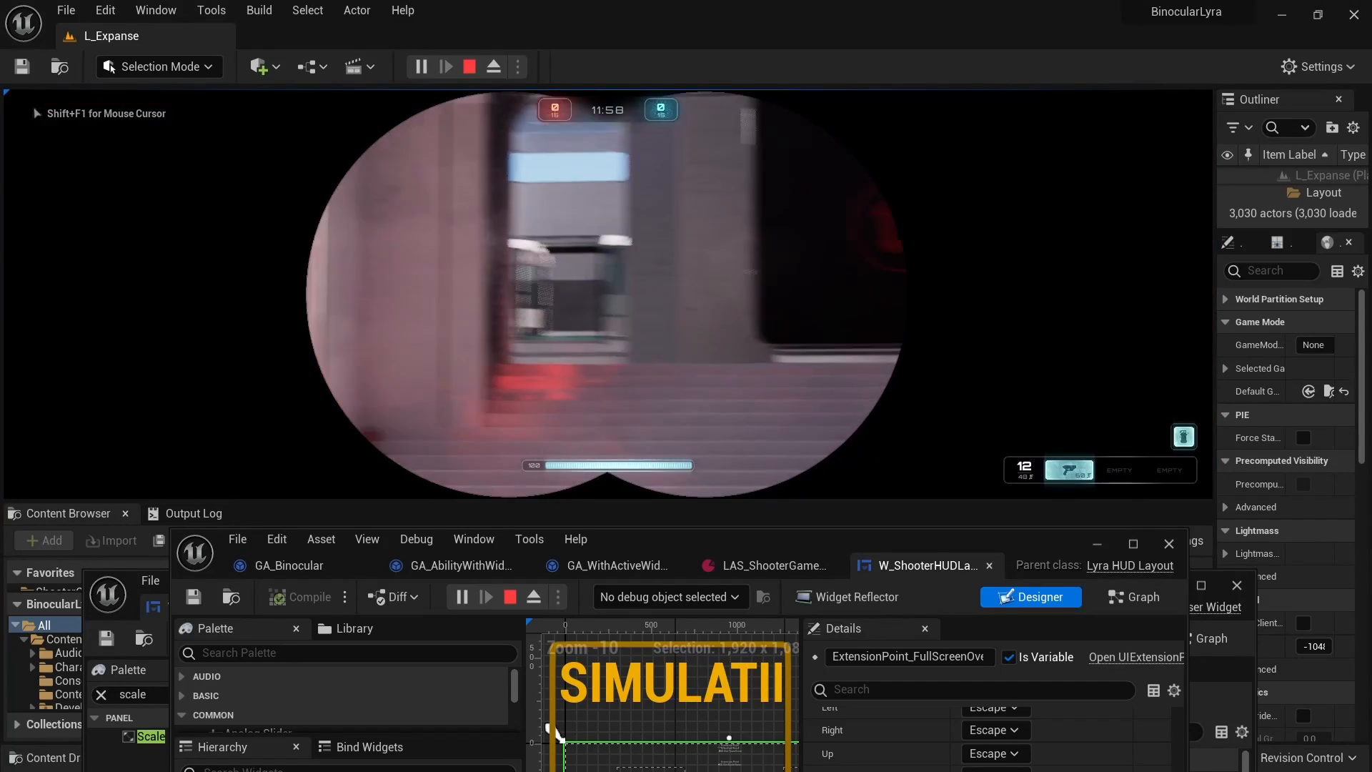
key(b)
key(b)
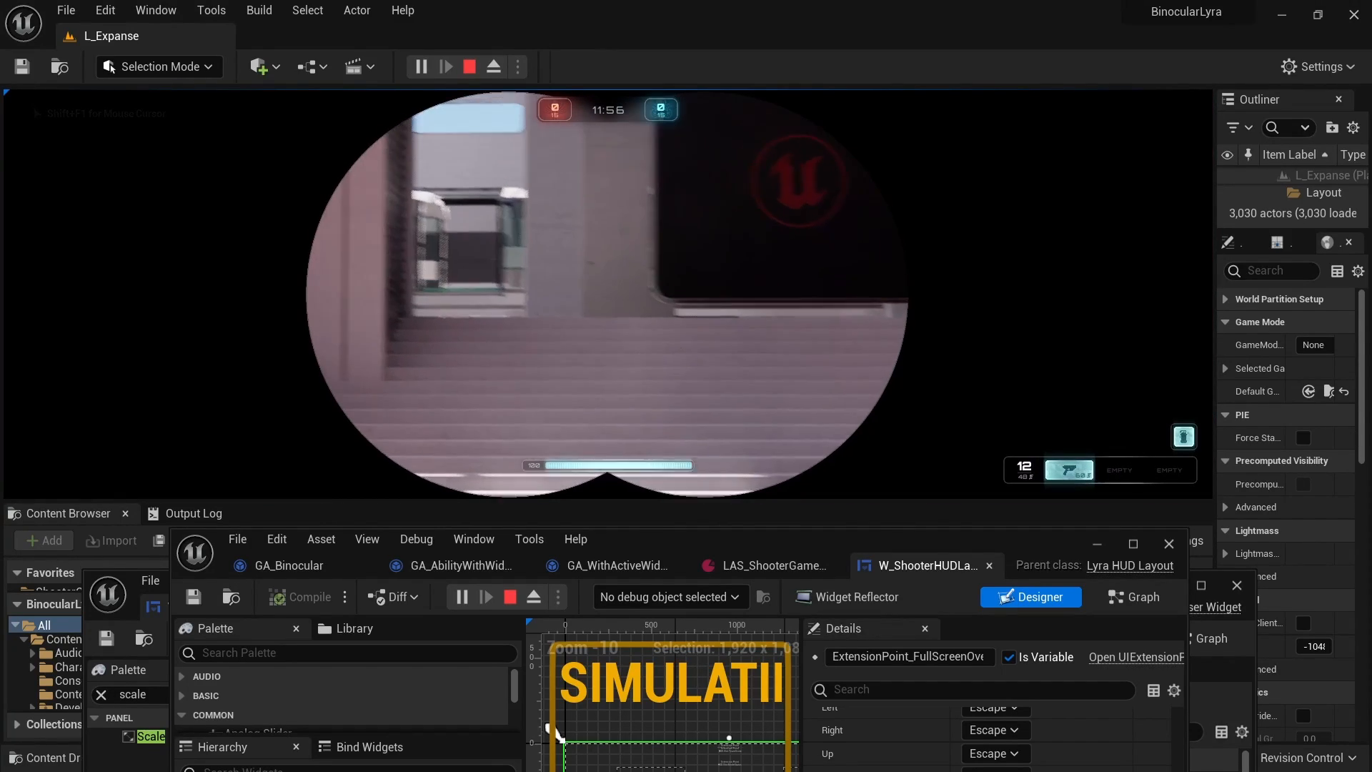
key(b)
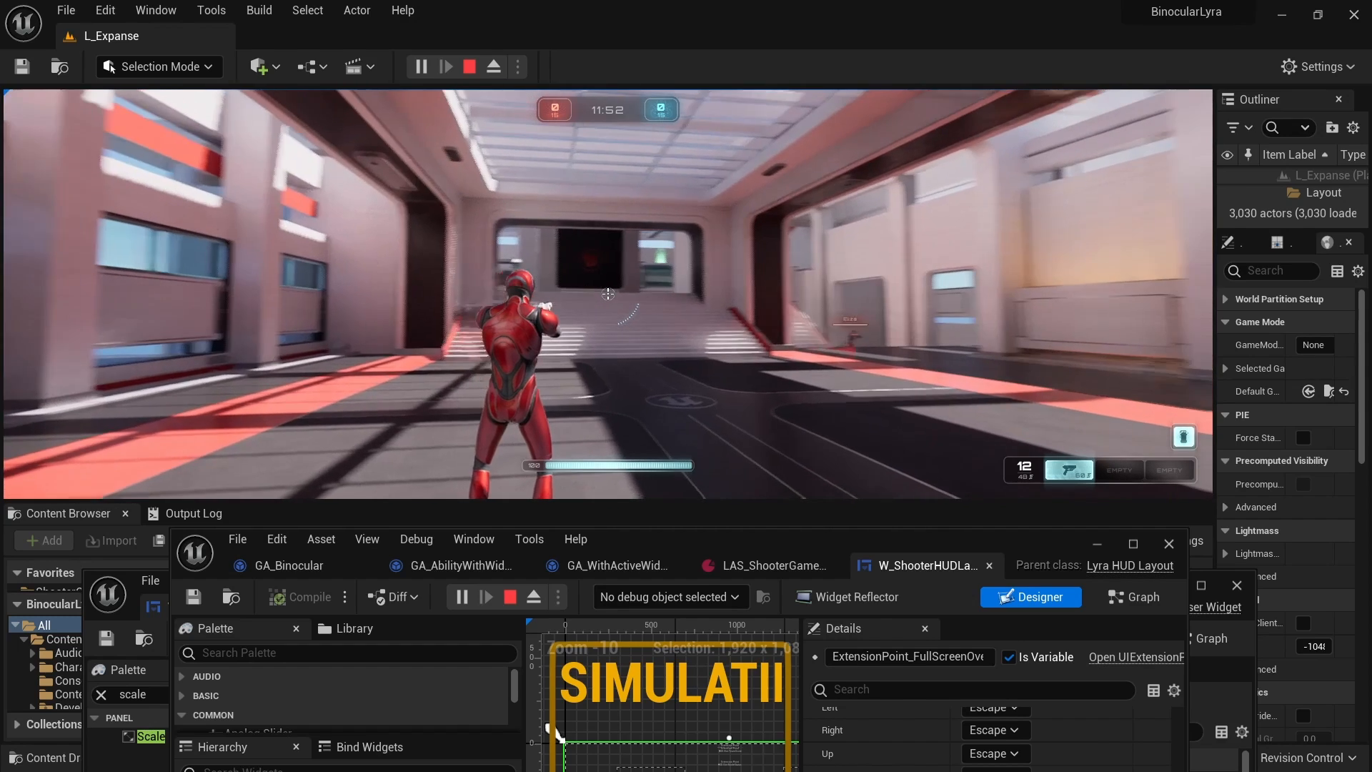
key(b)
key(b)
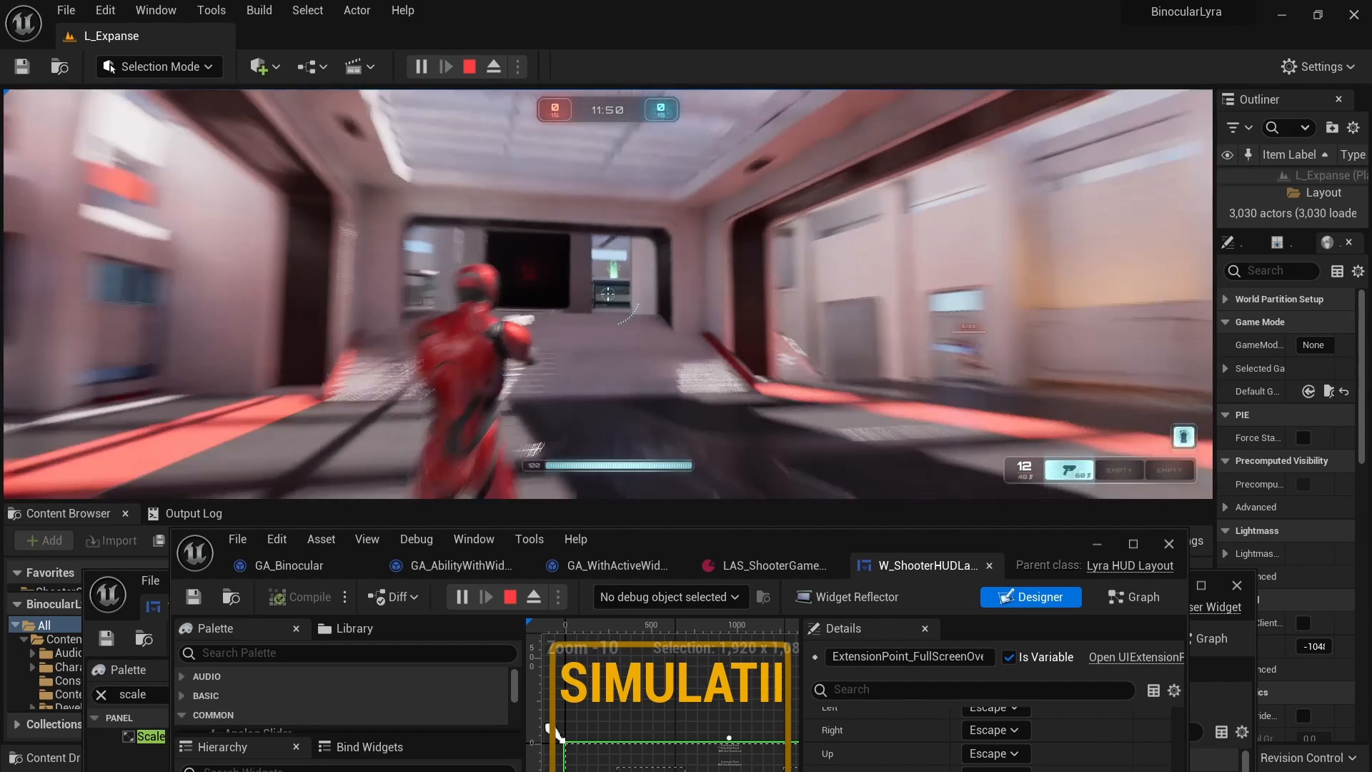
key(b)
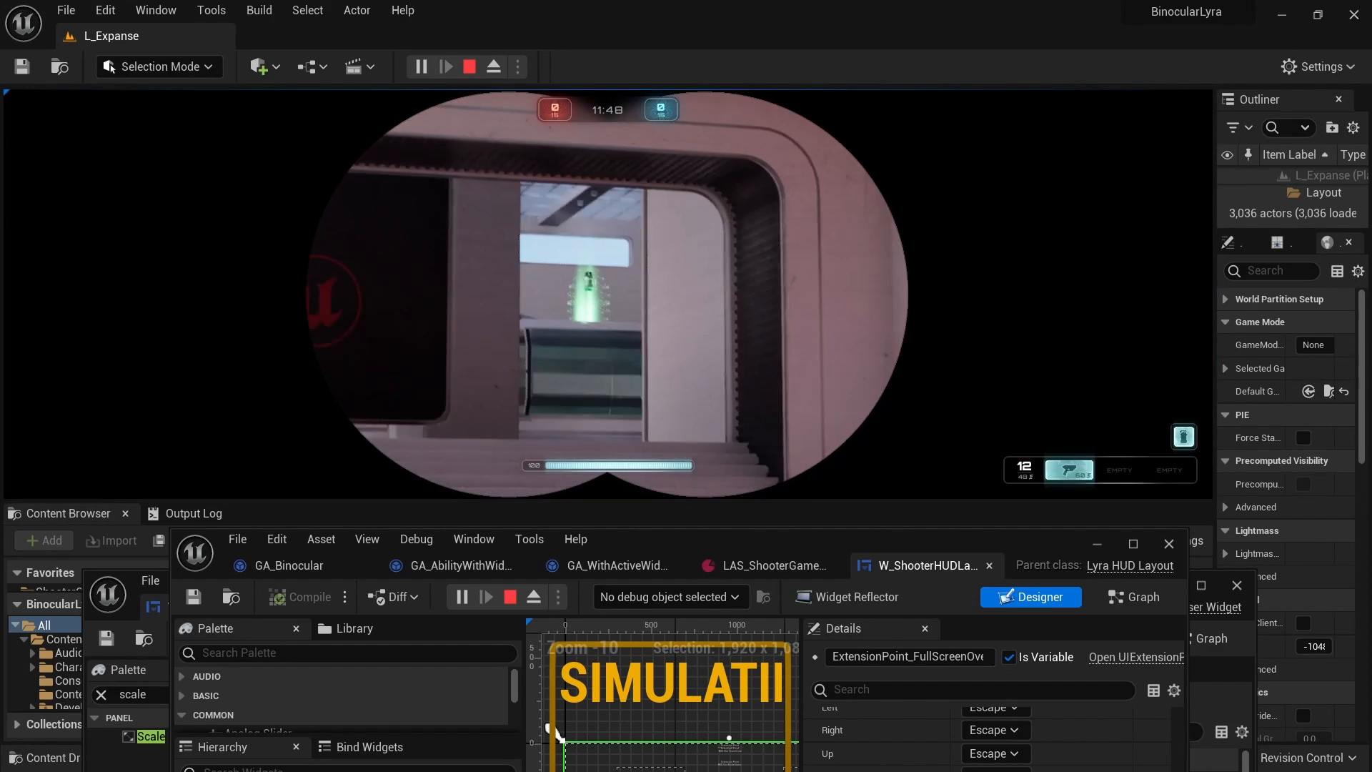
key(b)
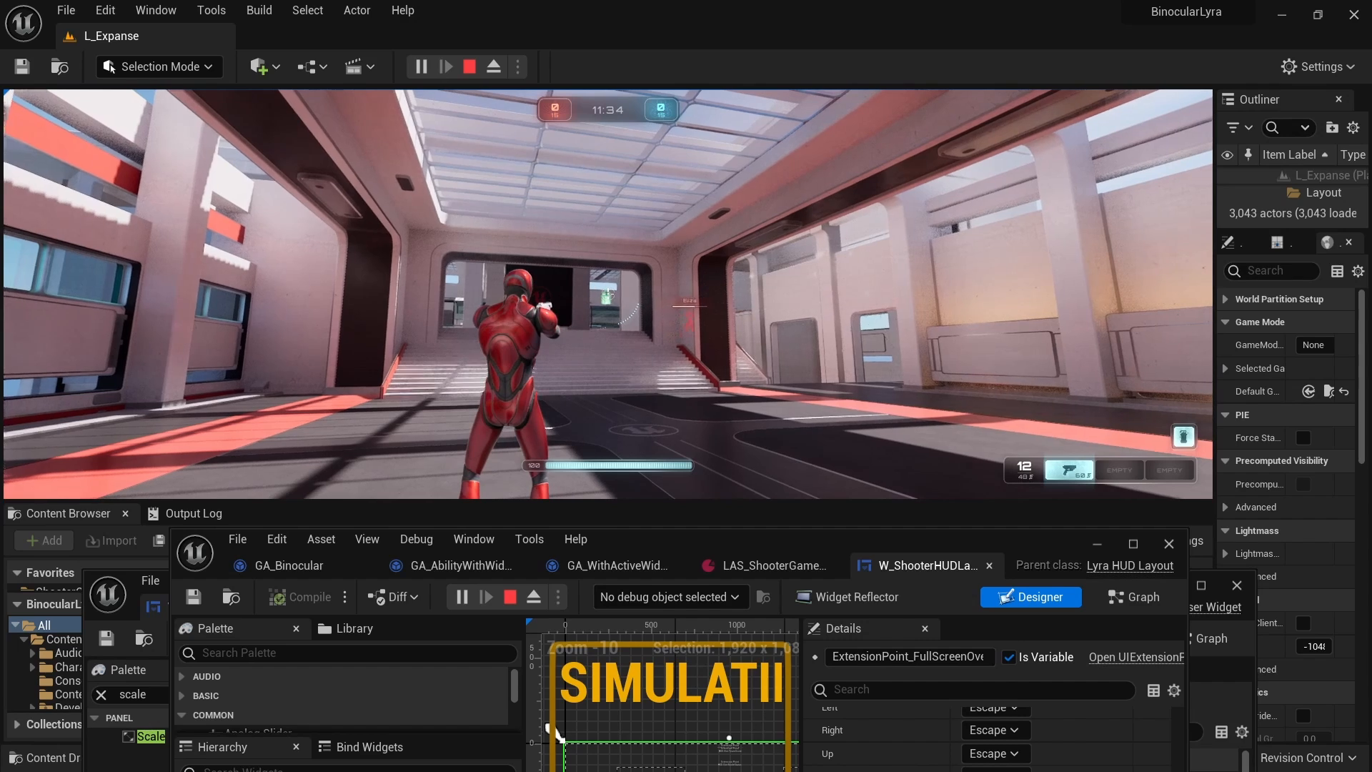
key(b)
key(b)
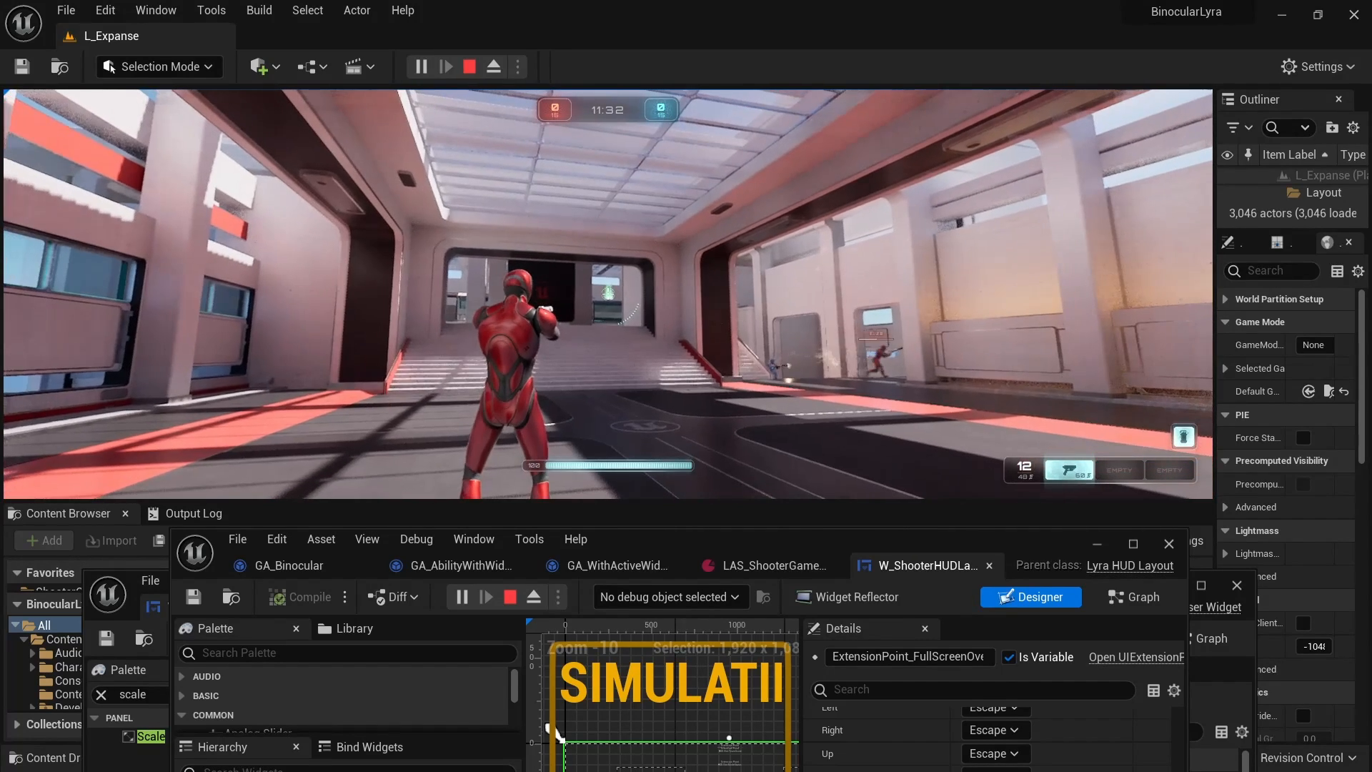
key(b)
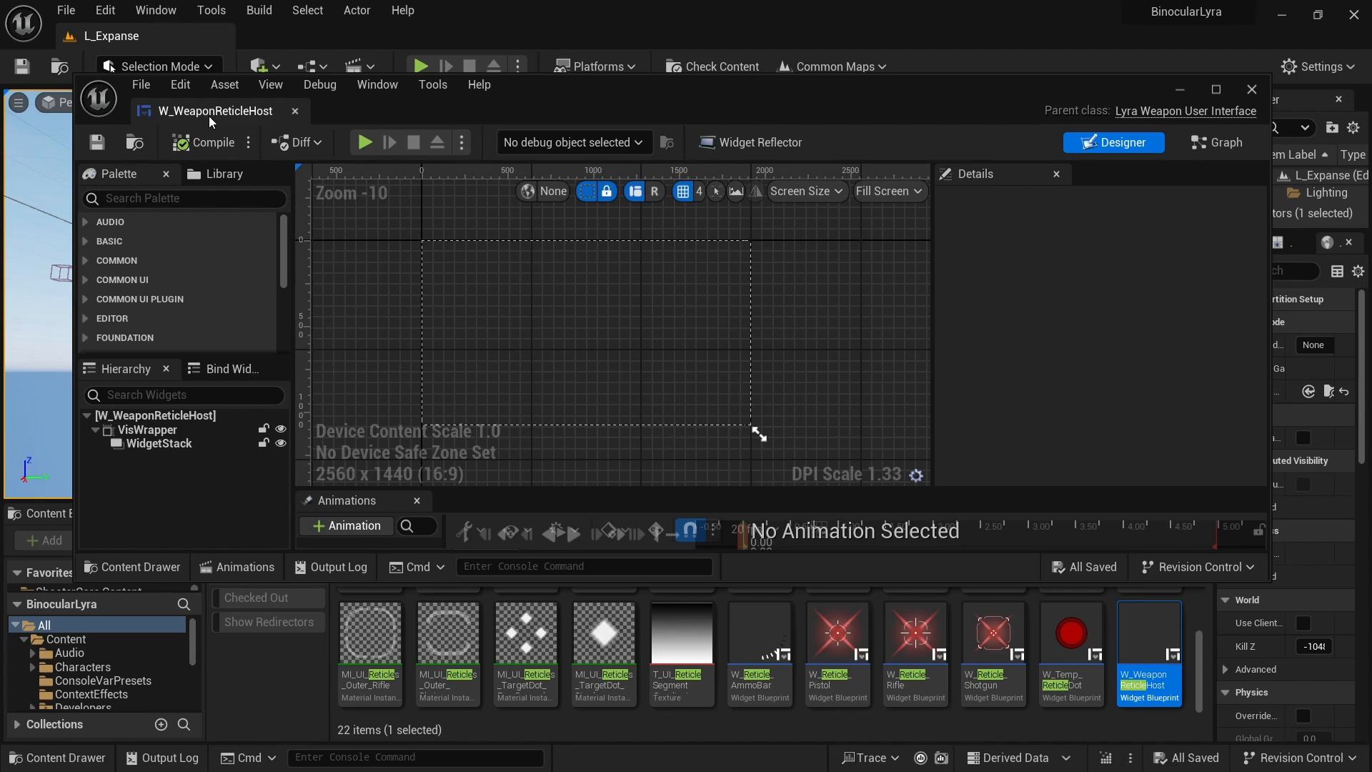
- Open W_WeaponReticleHost's parent class Lyra Weapon User Interface in the code editor and review its NativeTick and RebuildWidgetFromWeapon declarations
drag(890, 93, 834, 126)
drag(1000, 130, 1058, 121)
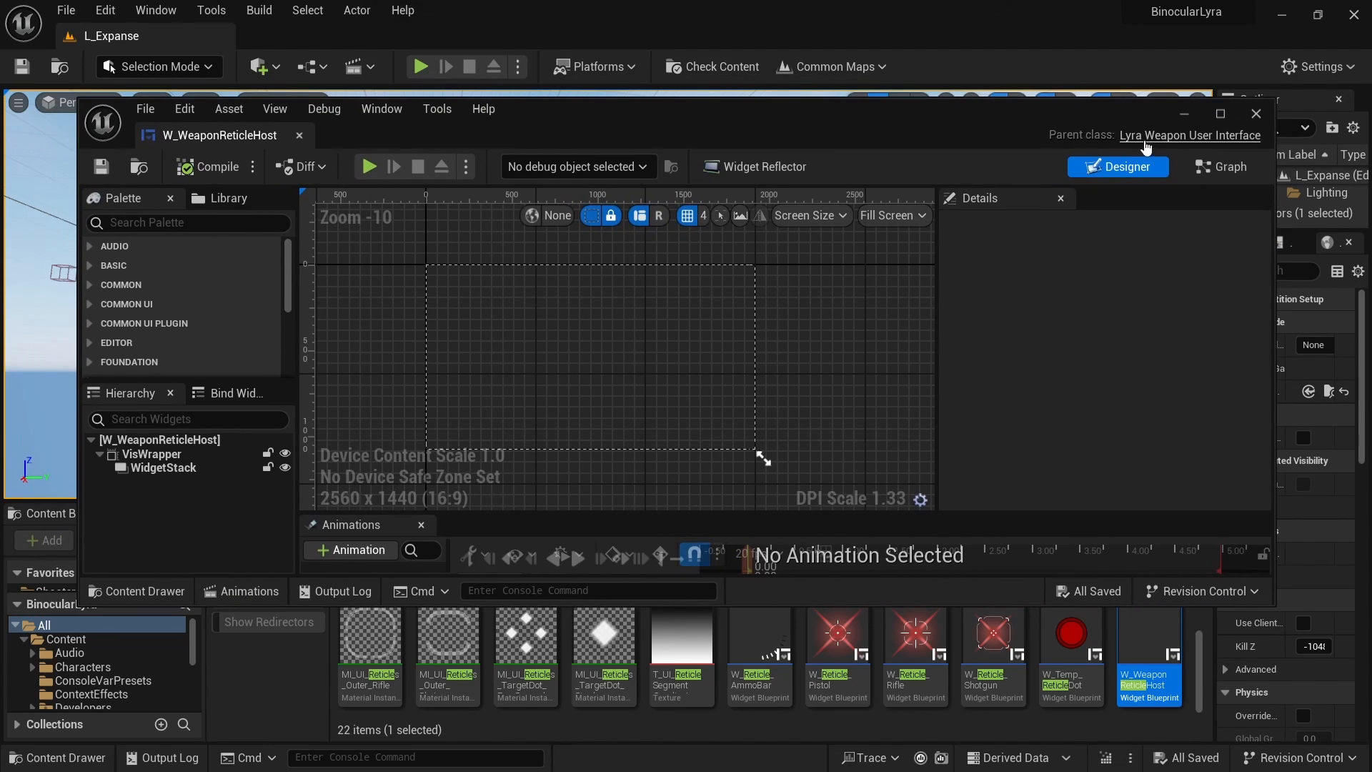
click(1229, 136)
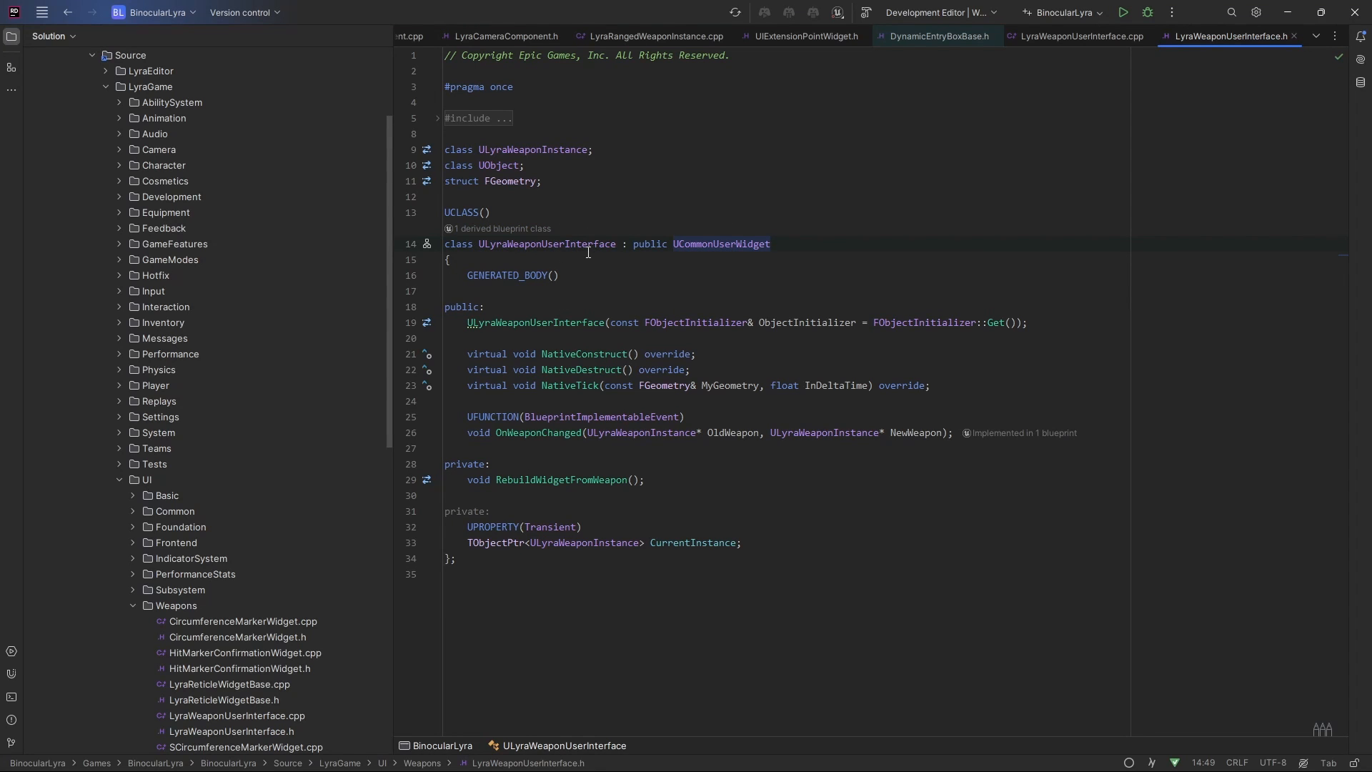
click(565, 248)
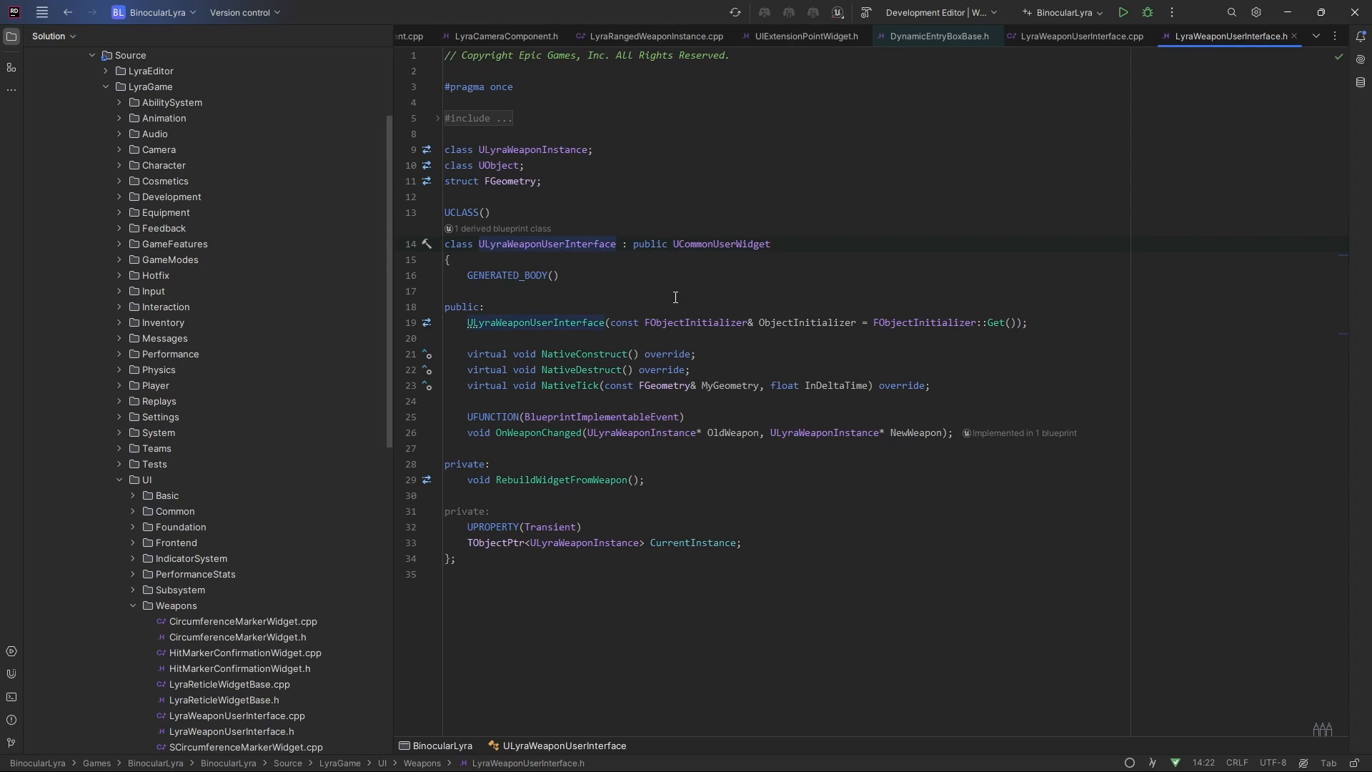
click(573, 385)
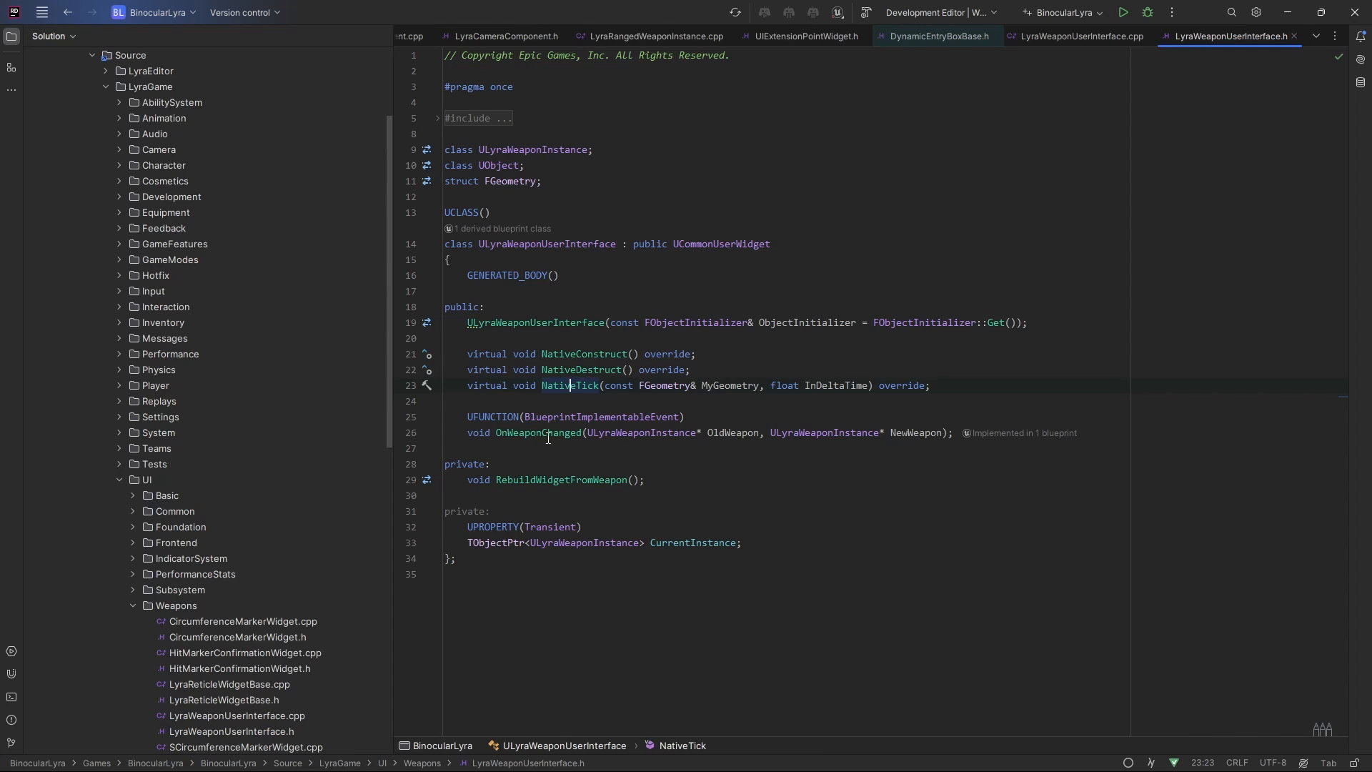
click(573, 480)
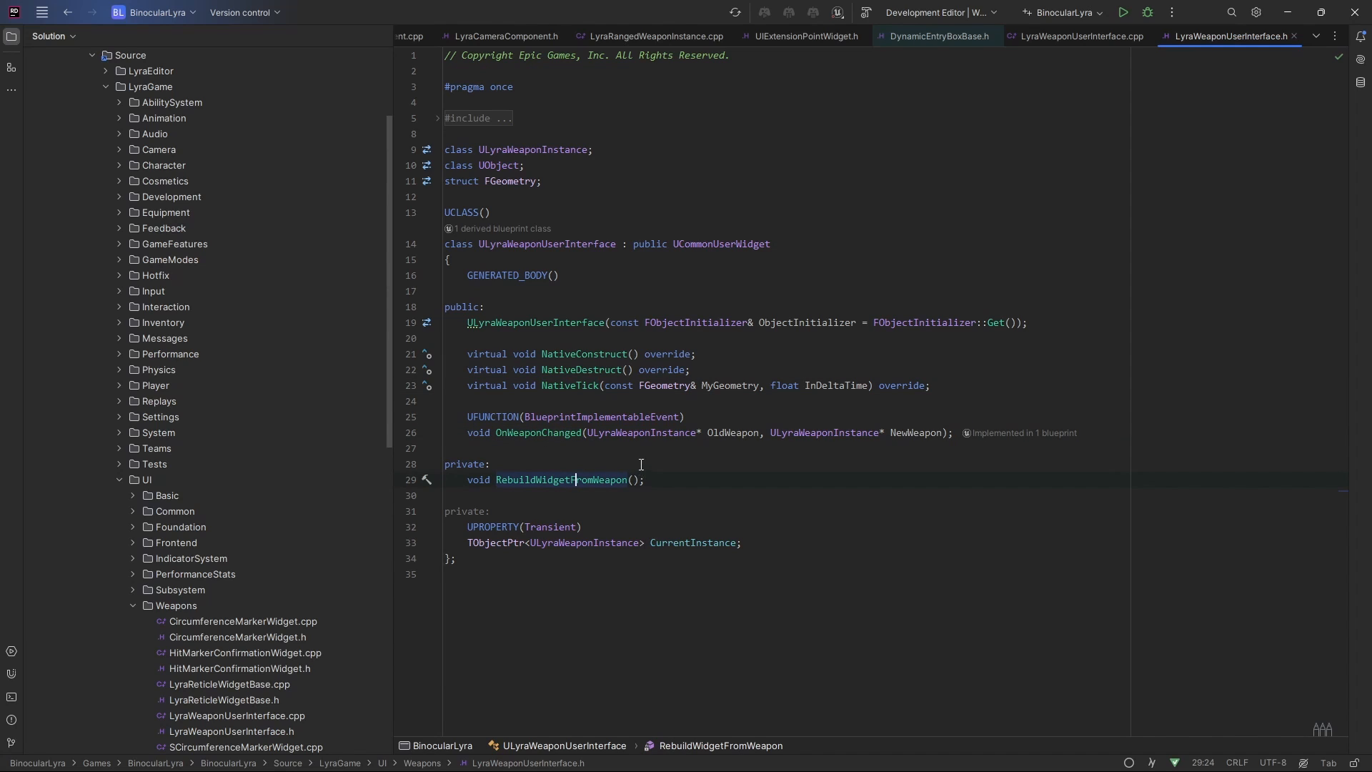
- Go to NativeTick's implementation in LyraWeaponUserInterface.cpp and examine its equipment manager lookup and NewInstance comparison
mouse_move(643, 380)
click(570, 387)
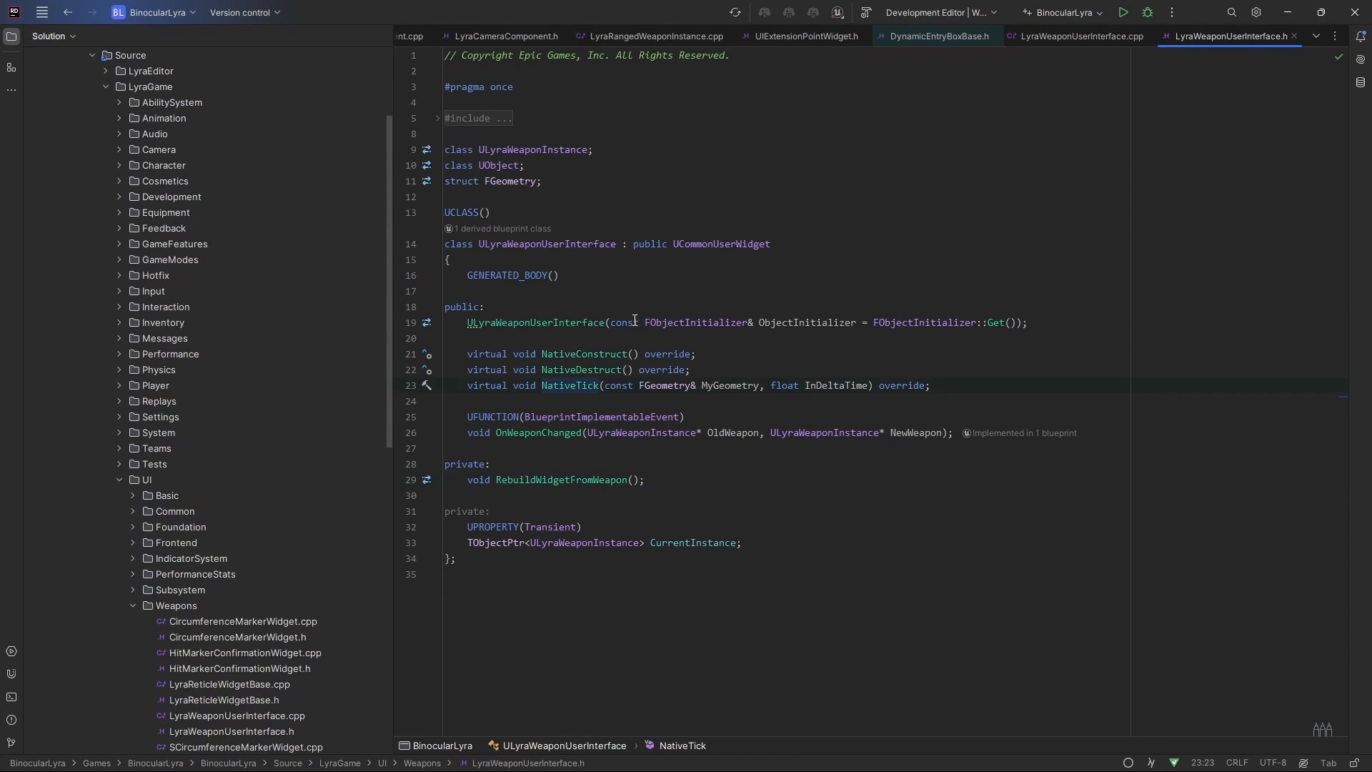
key(ctrl+b)
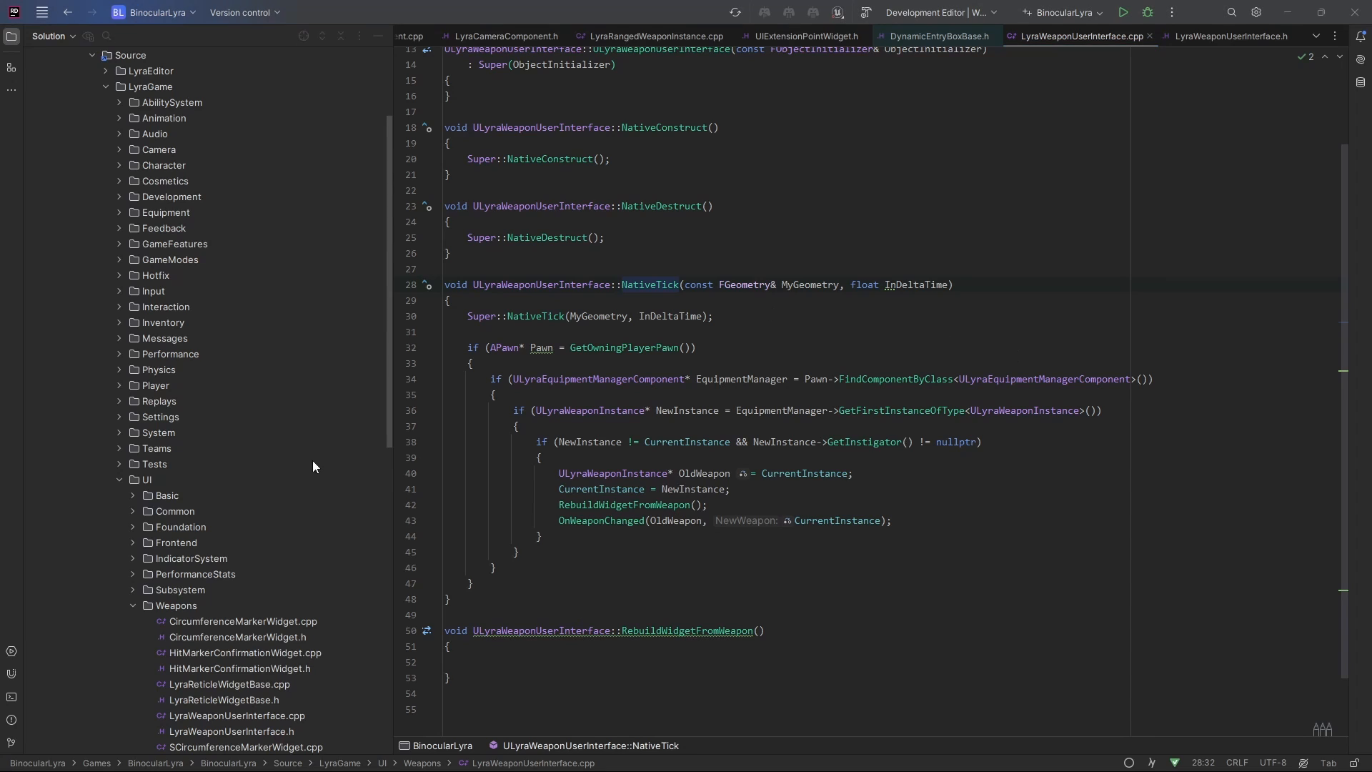
click(586, 443)
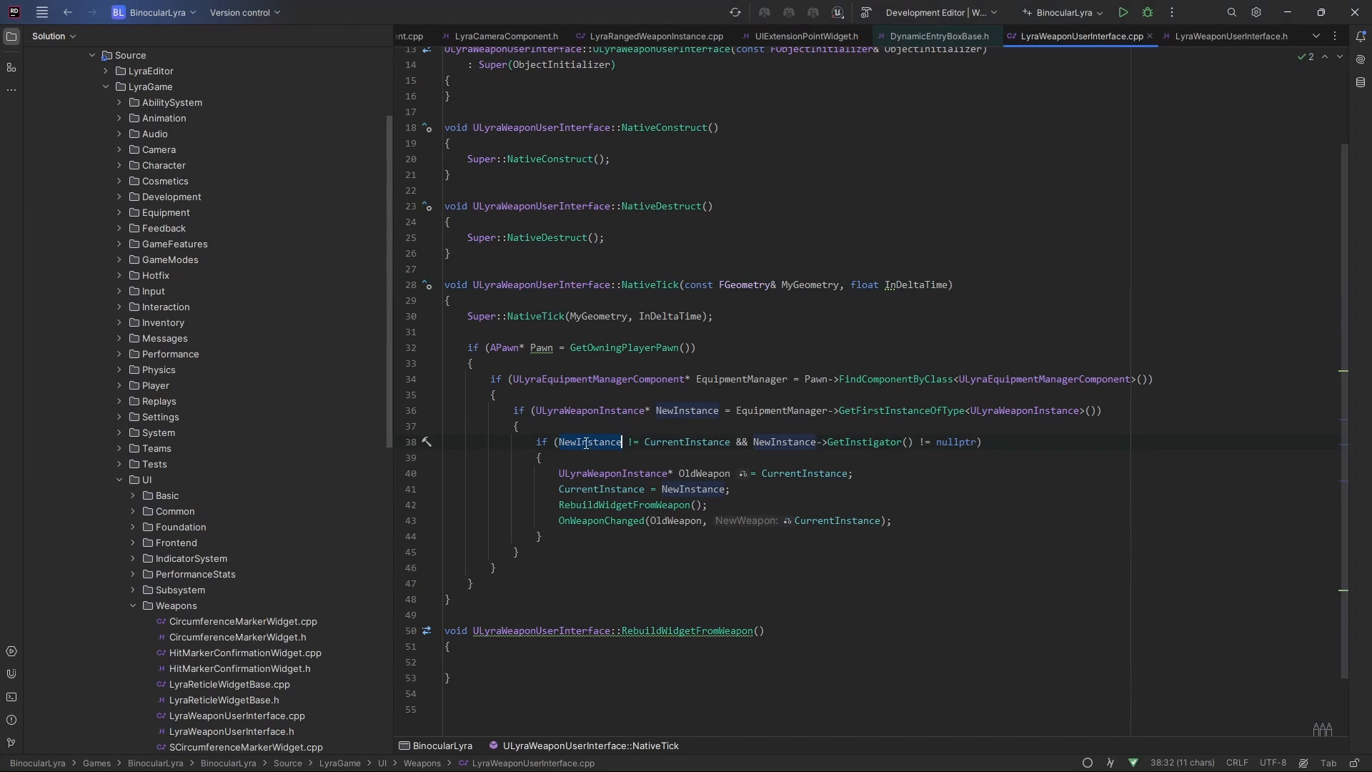
click(598, 379)
scroll(634, 286, down, 1)
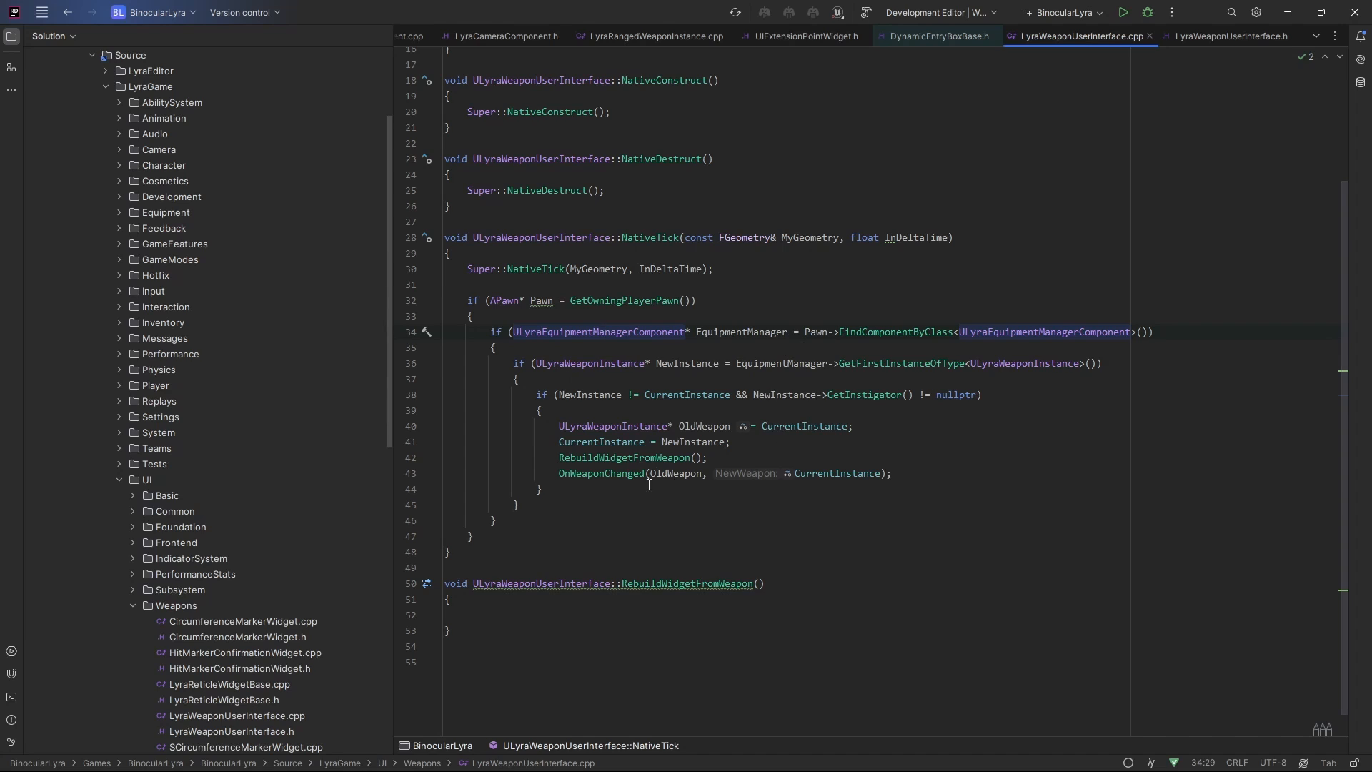
double_click(686, 363)
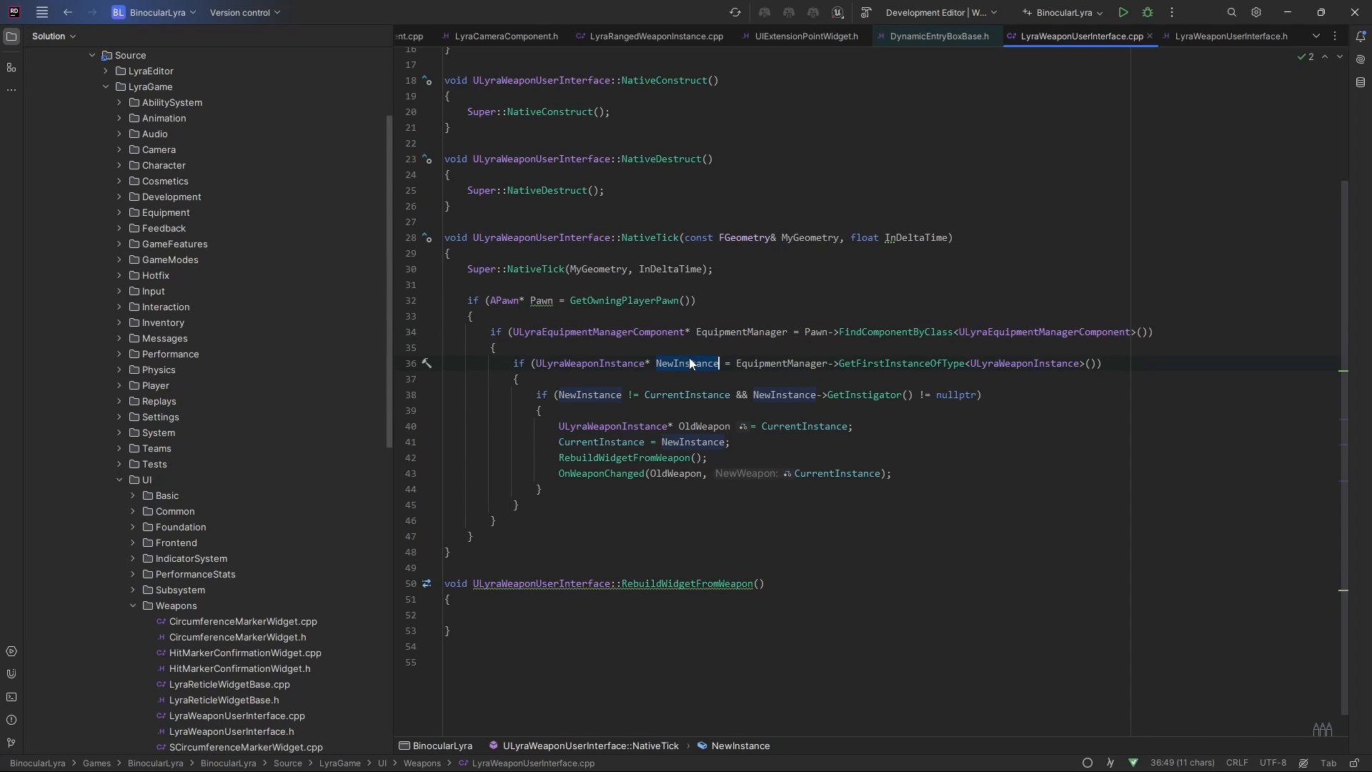
- Examine the NewInstance check in NativeTick and its block calling RebuildWidgetFromWeapon and OnWeaponChanged
click(680, 362)
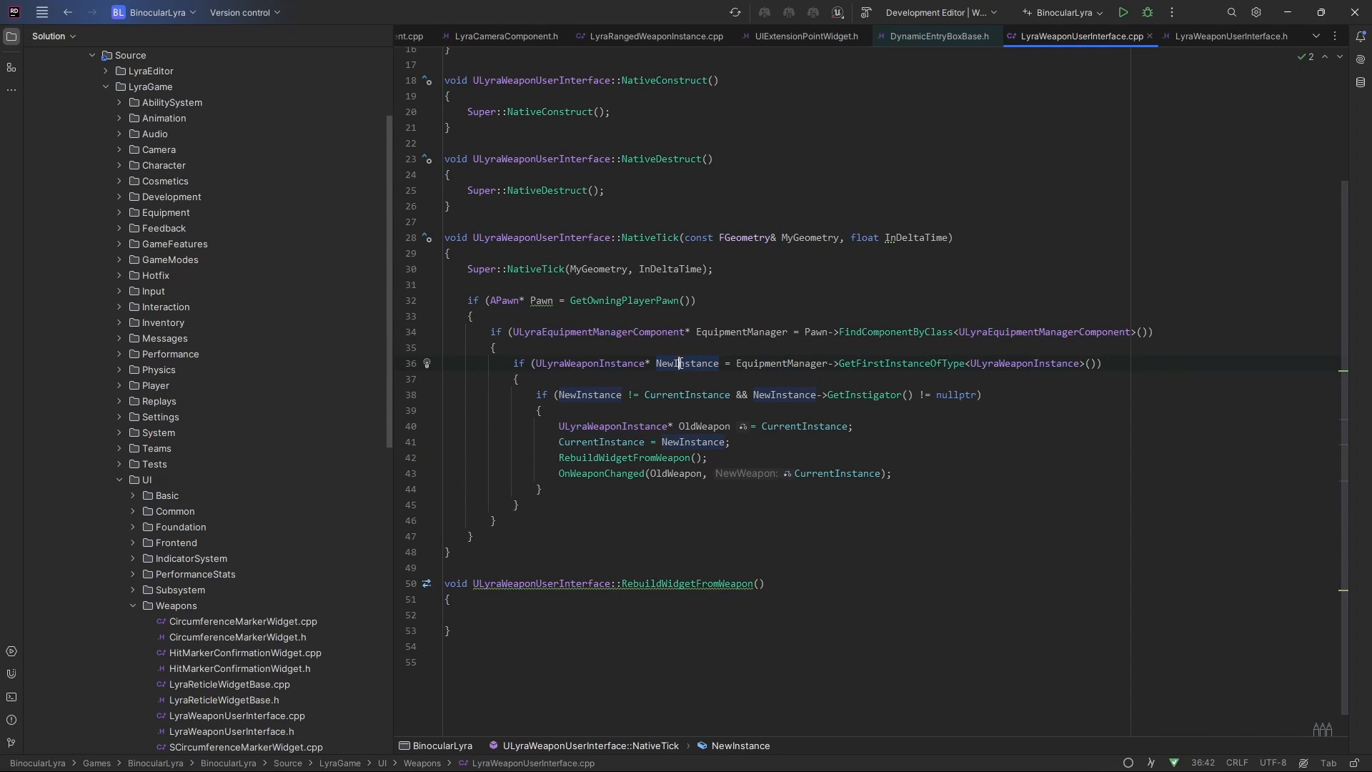
double_click(595, 394)
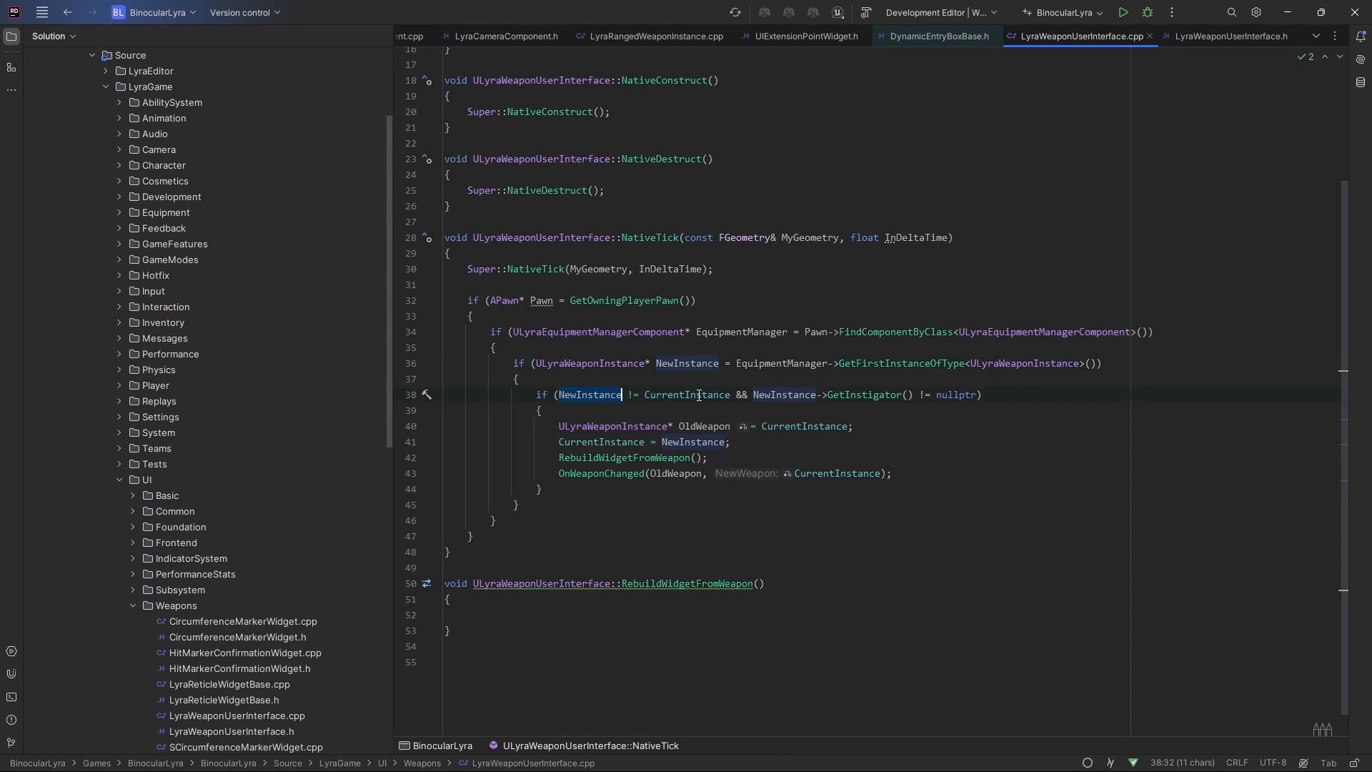
double_click(593, 474)
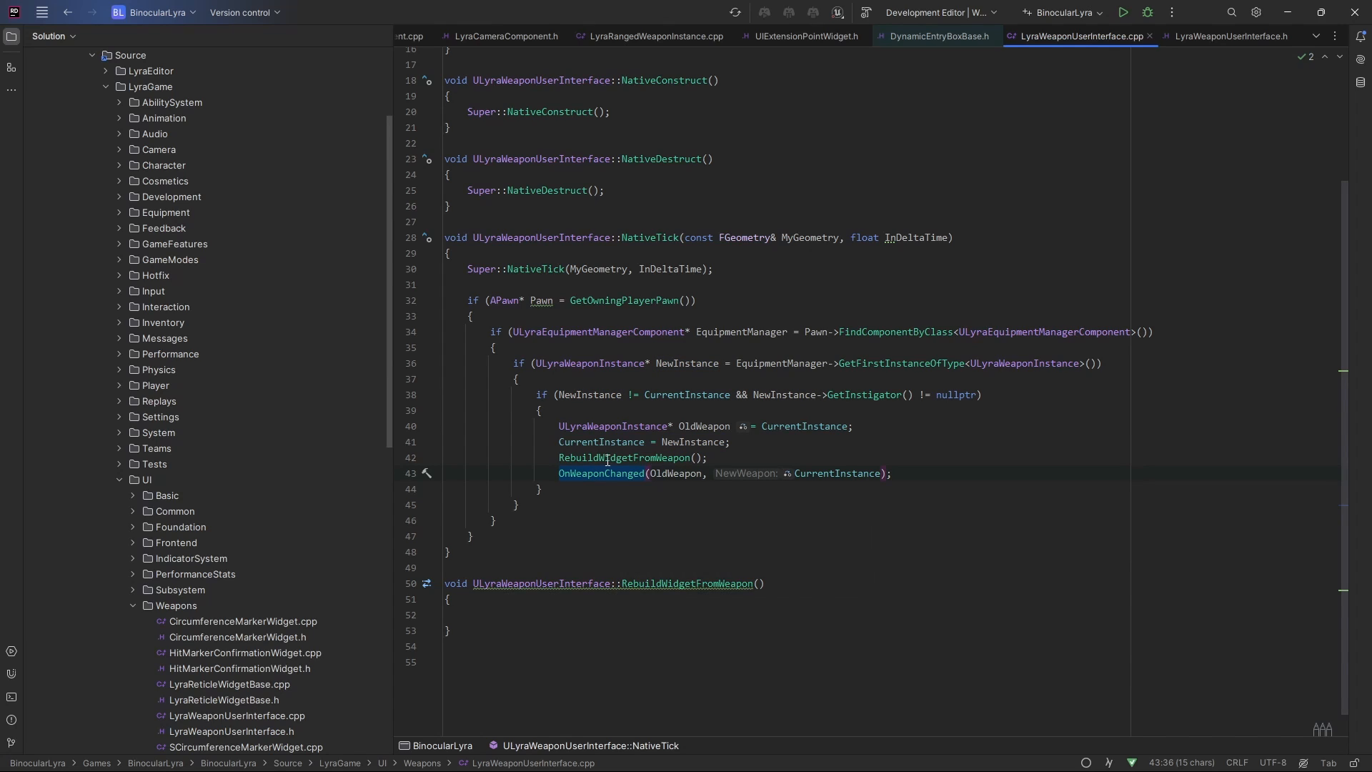
key(ctrl+w)
key(ctrl+w)
key(ctrl+w)
key(ctrl+w)
key(ctrl+w)
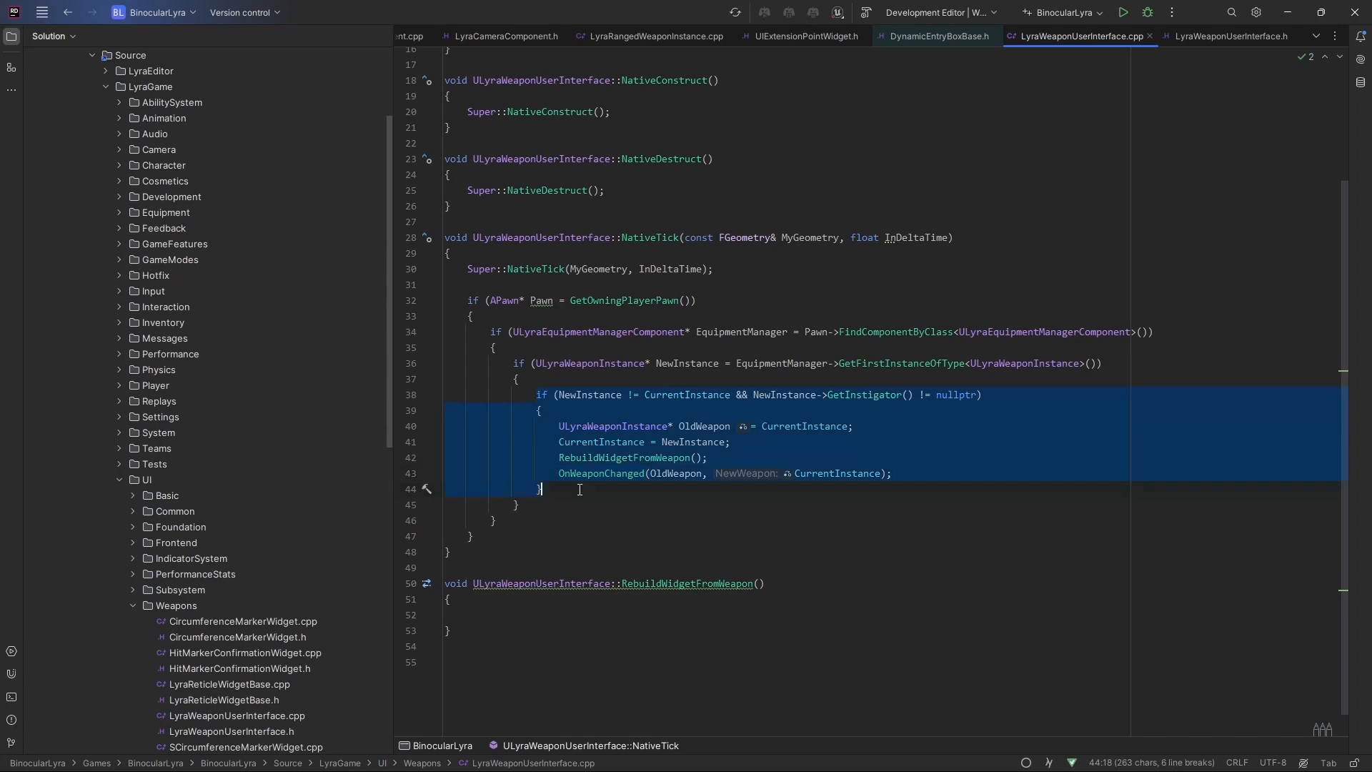
click(560, 491)
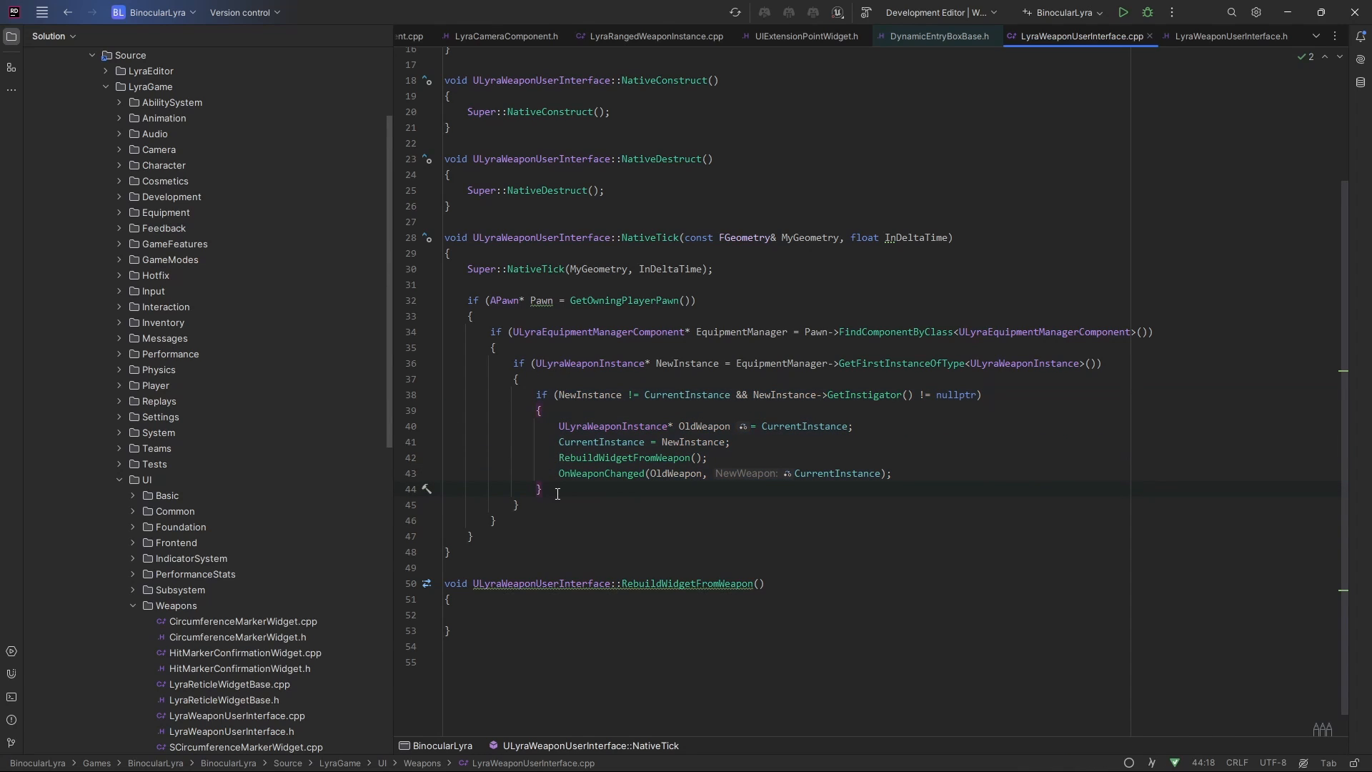
mouse_move(627, 459)
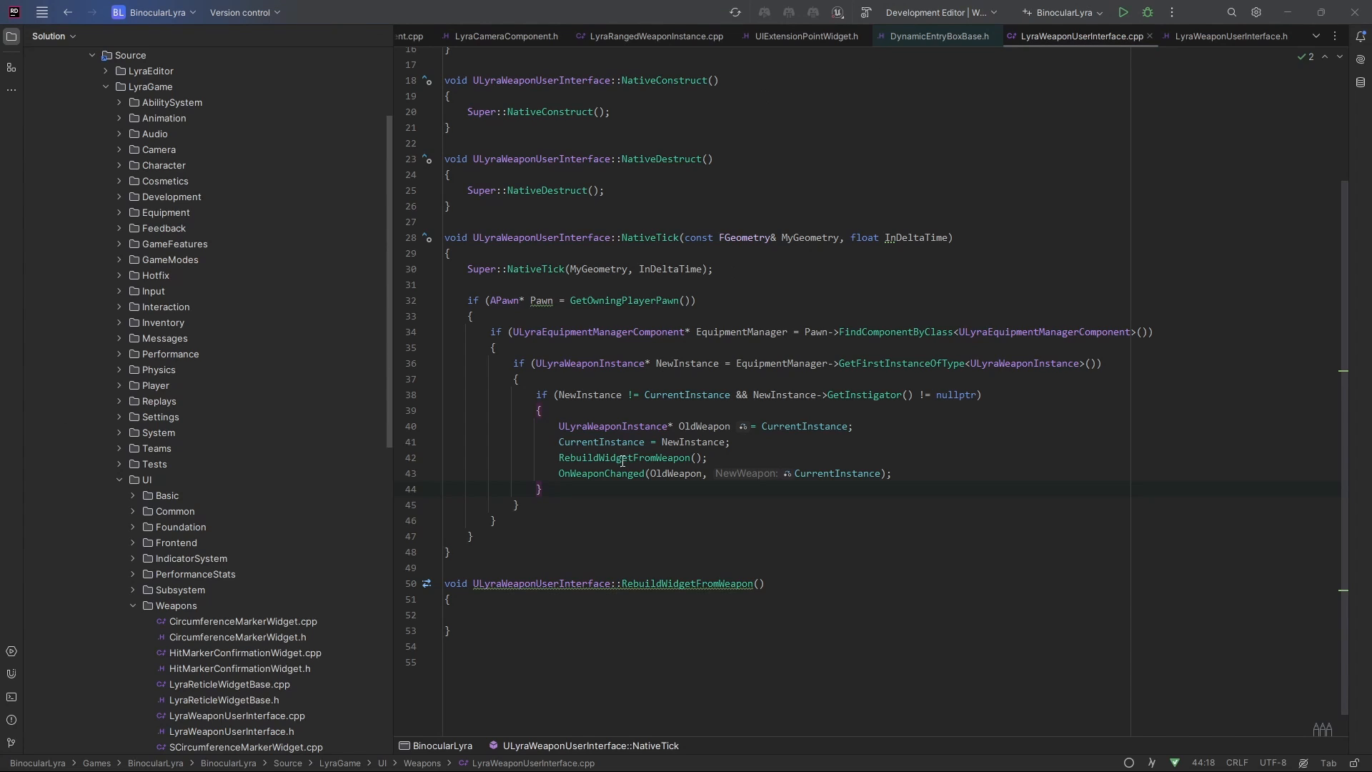
click(580, 484)
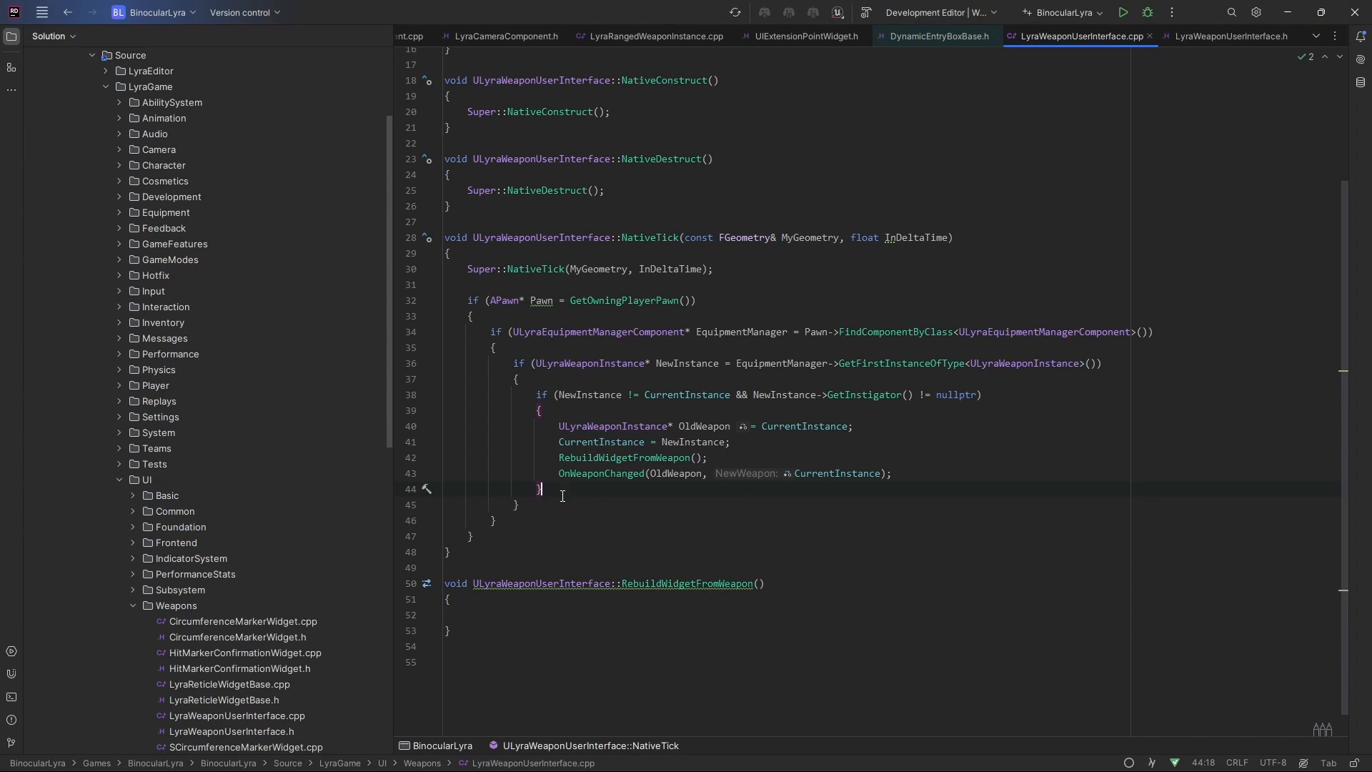
click(541, 500)
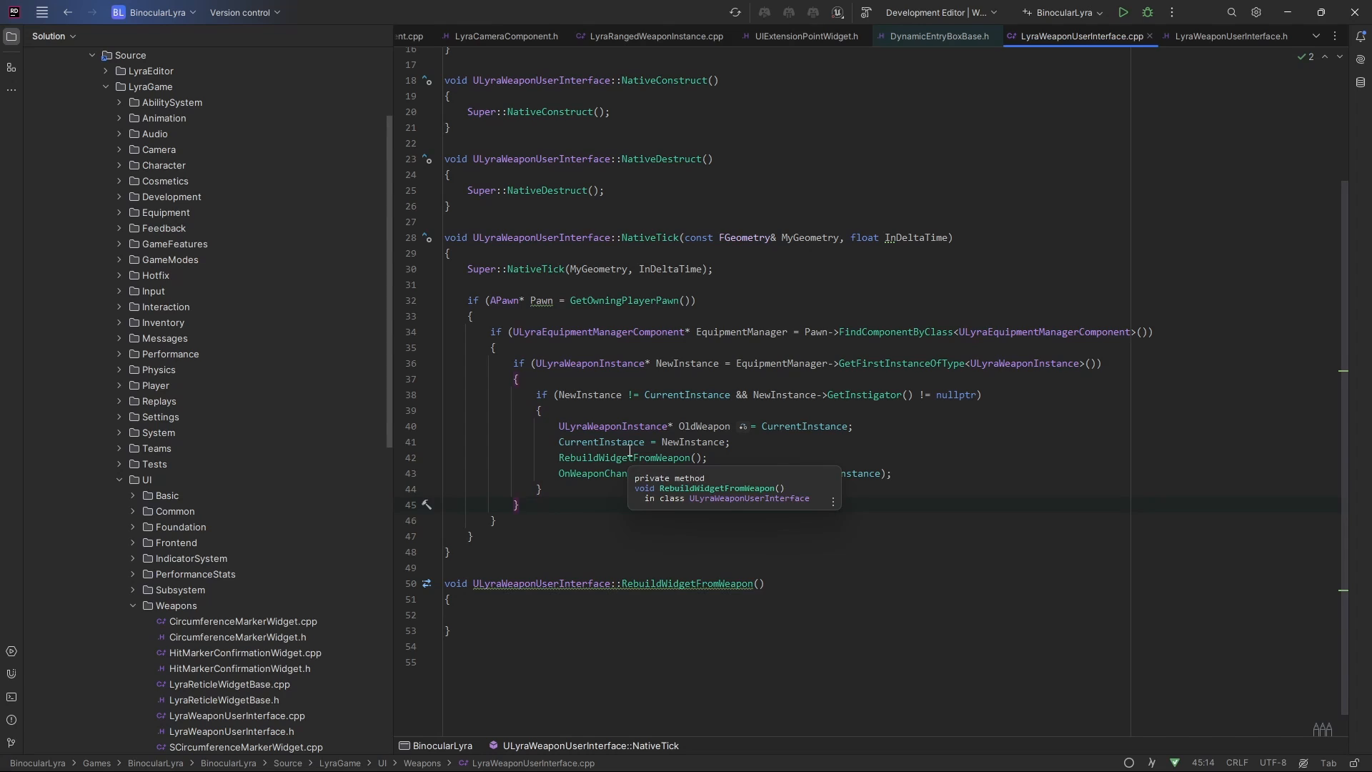
key(Return)
text(// @Game-Change start handle player that has unequipped all weapons else if (CurrentInstance) { 	CurrentInstance = nullptr; 	OnWeaponChanged(nullptr, nullptr); } // @Game-Change end)
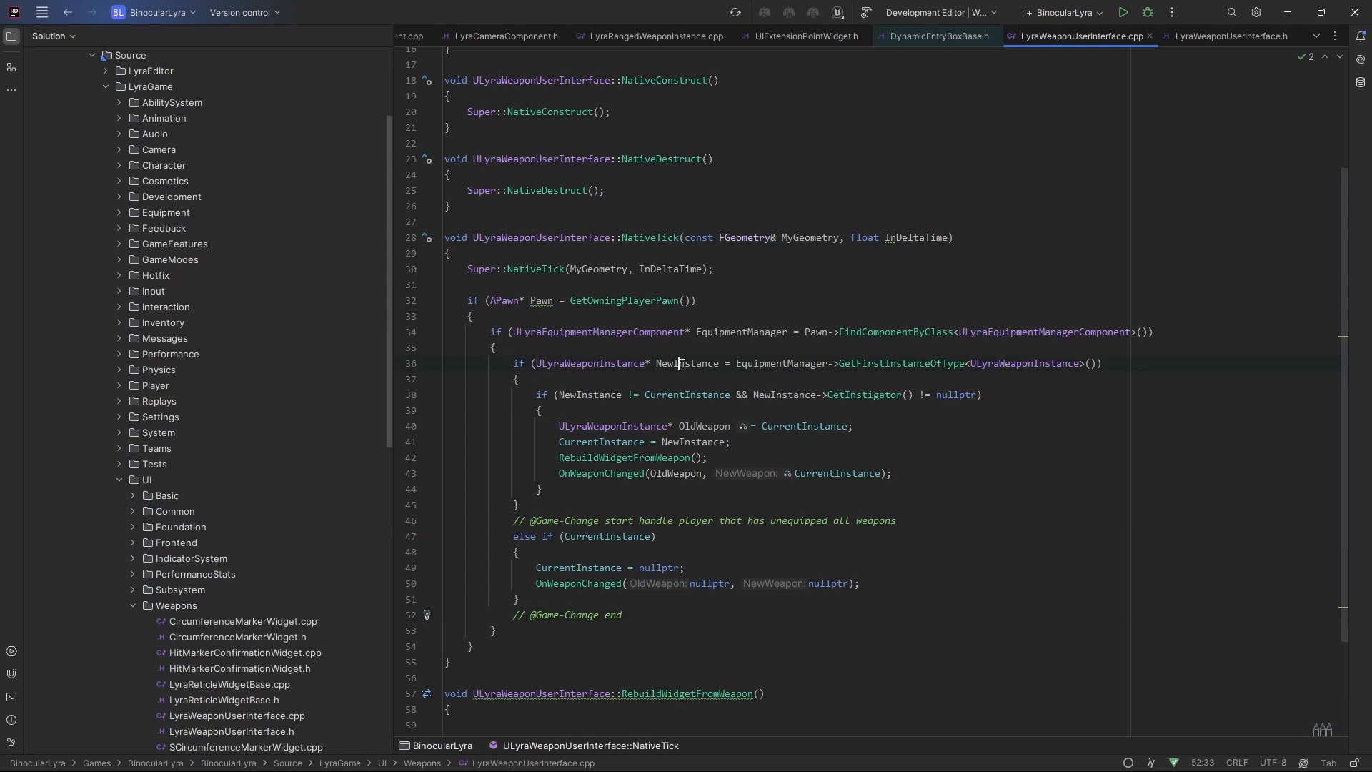
- Review how the new else if branch handles a missing NewInstance by resetting CurrentInstance and calling OnWeaponChanged
double_click(681, 365)
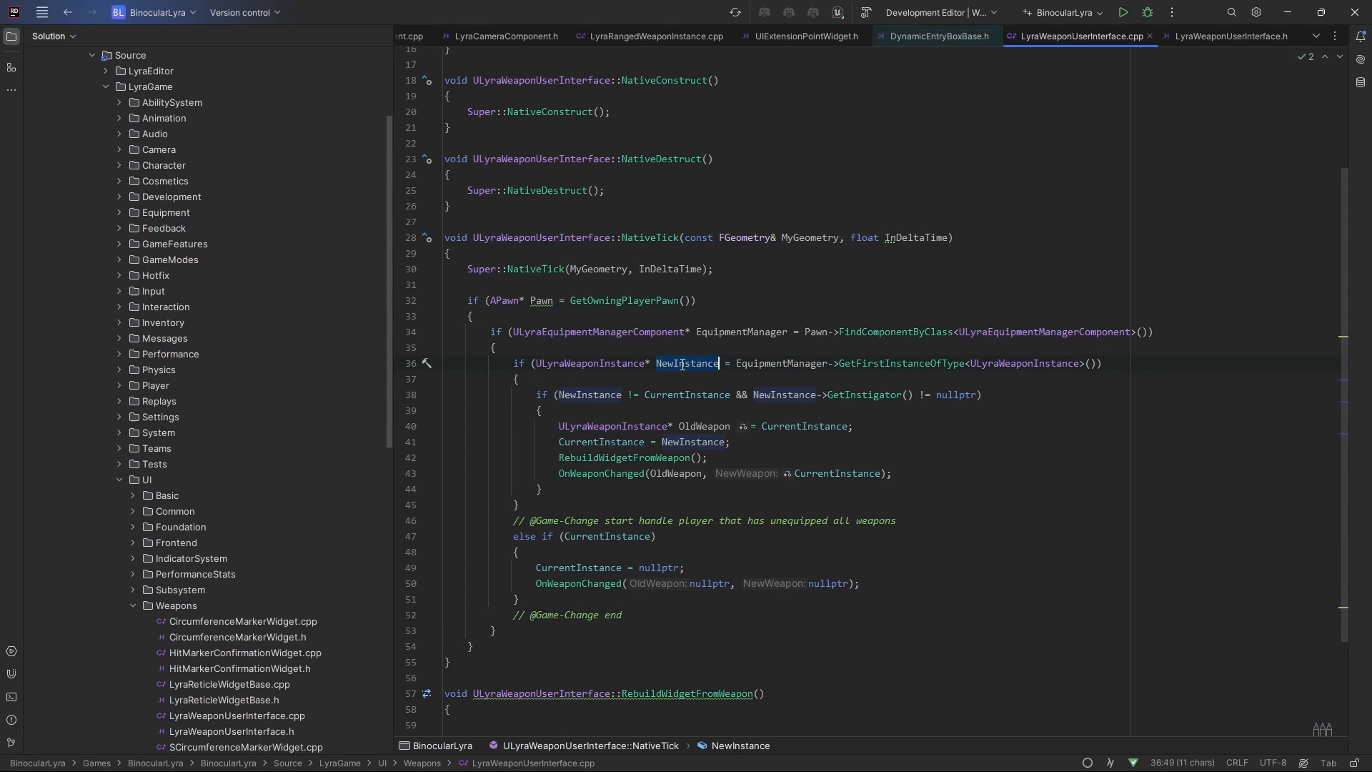
double_click(601, 536)
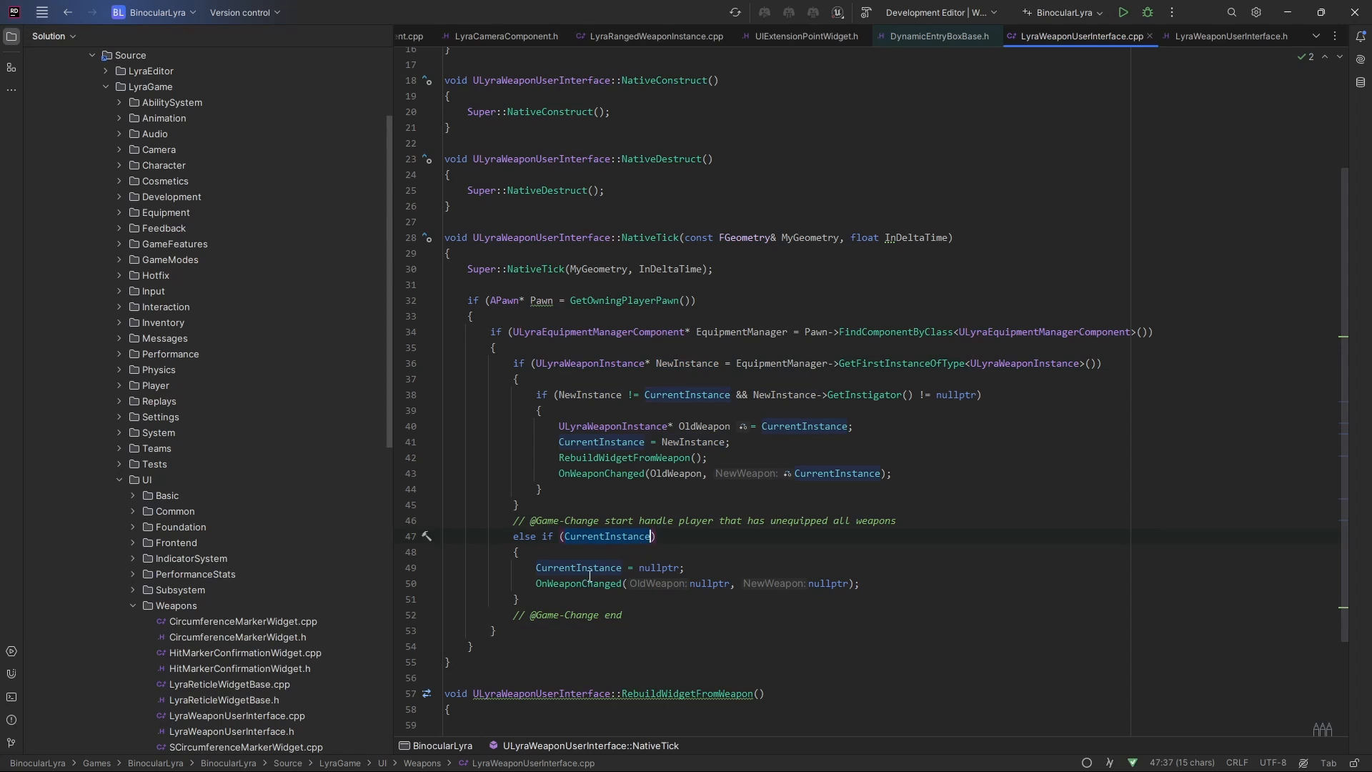
double_click(563, 569)
click(610, 583)
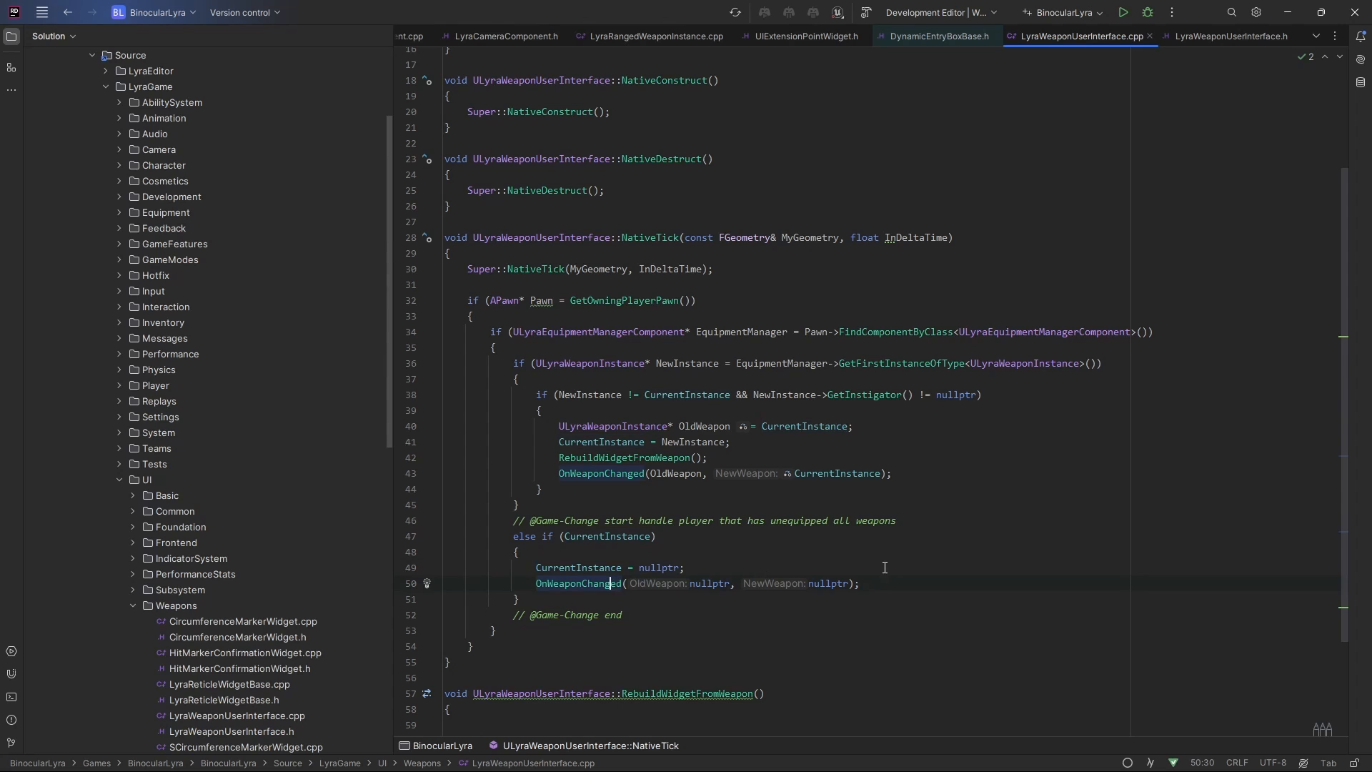
- Switch to W_WeaponReticleHost in Unreal Editor and inspect how Event On Weapon Changed passes New Weapon through Clear Existing Widgets and Is Valid
key(alt+Tab)
click(890, 319)
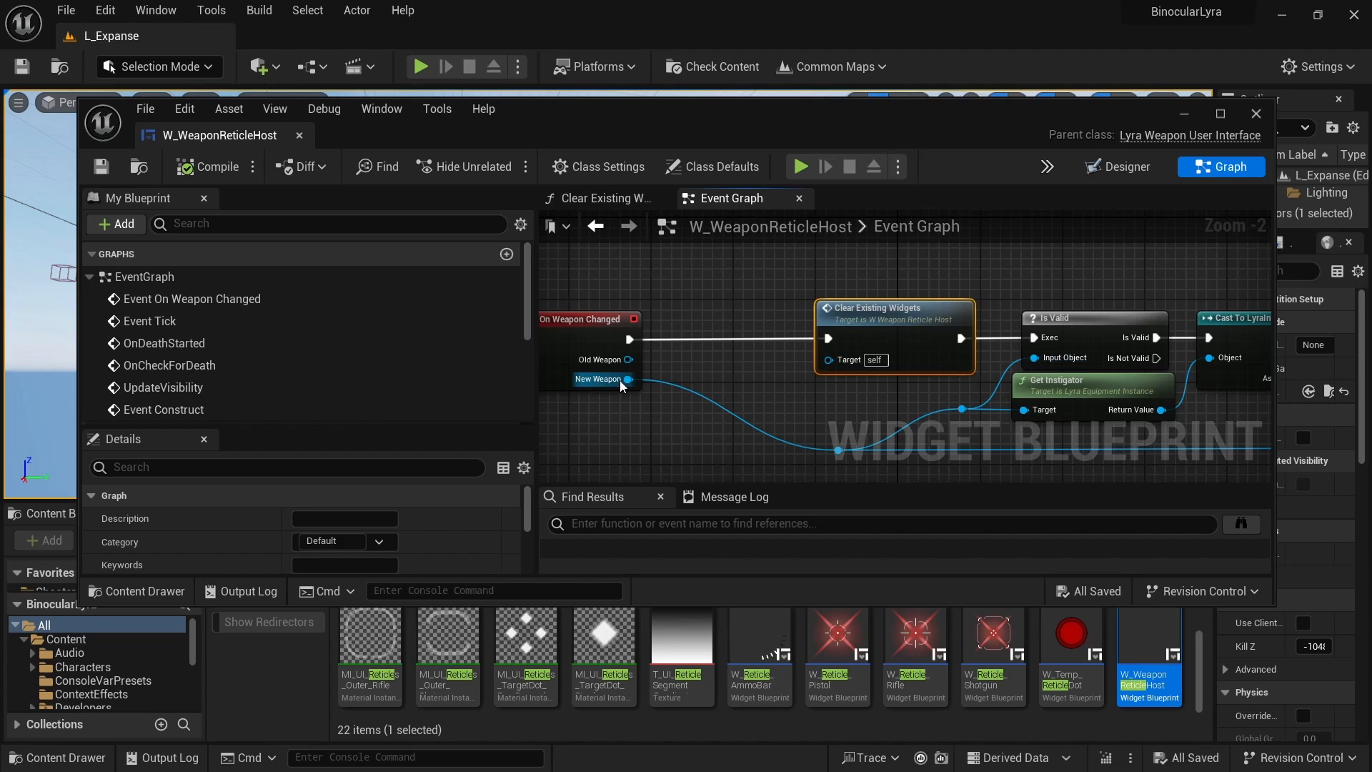
click(674, 294)
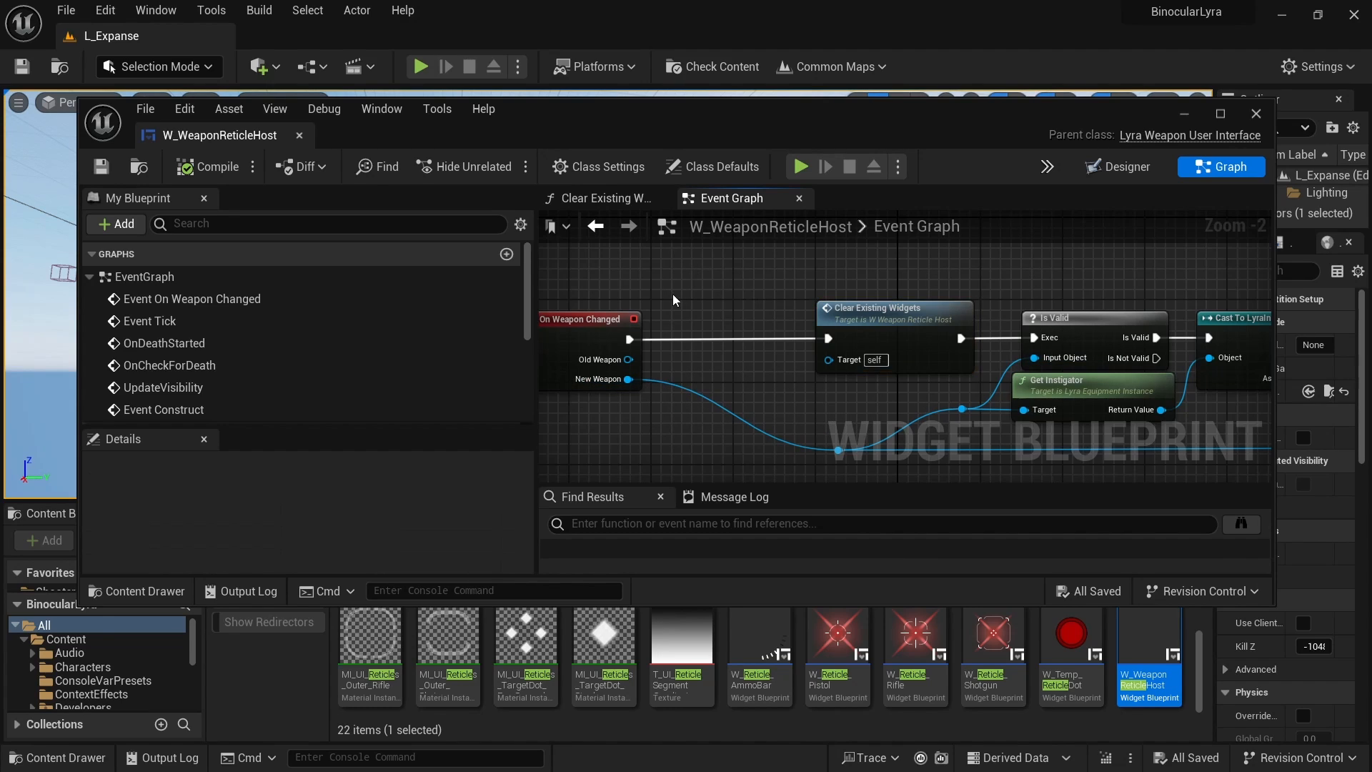
right_drag(649, 287, 736, 299)
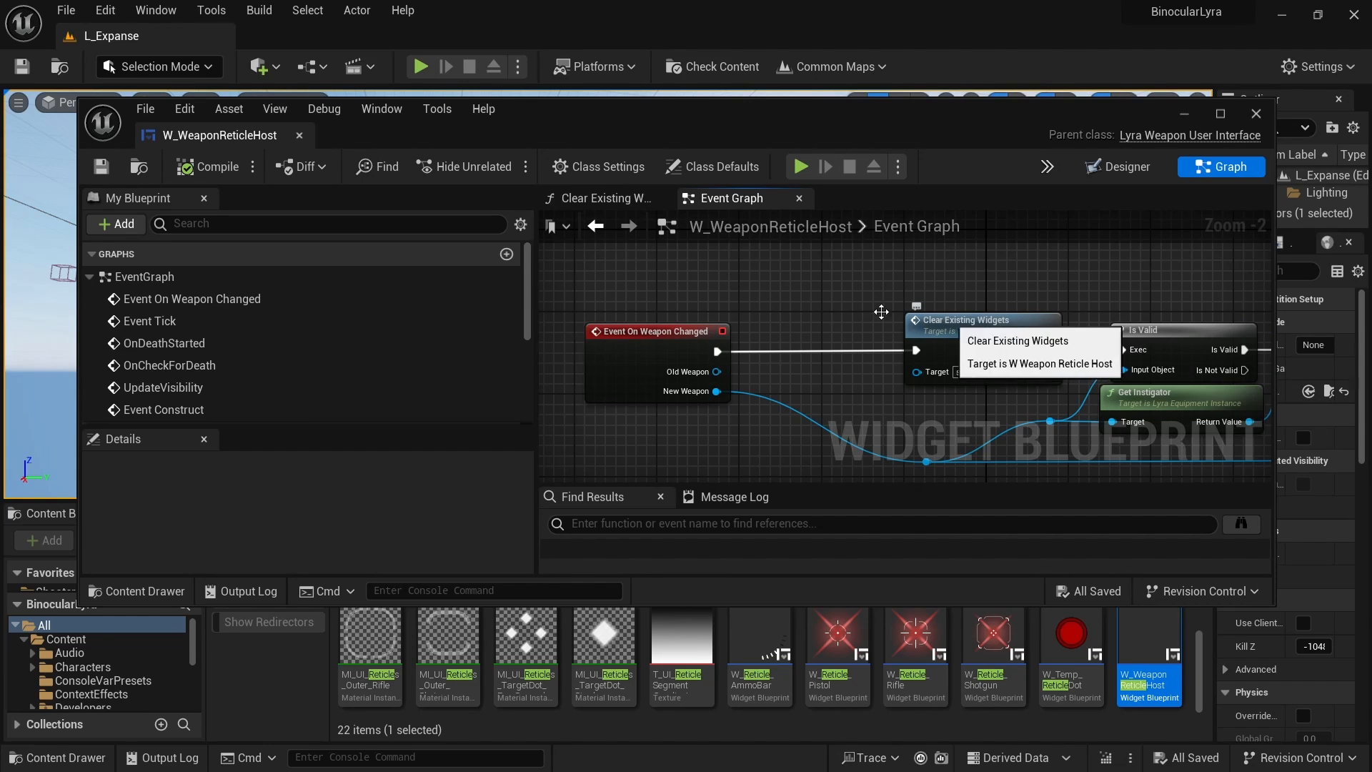
drag(950, 388, 950, 387)
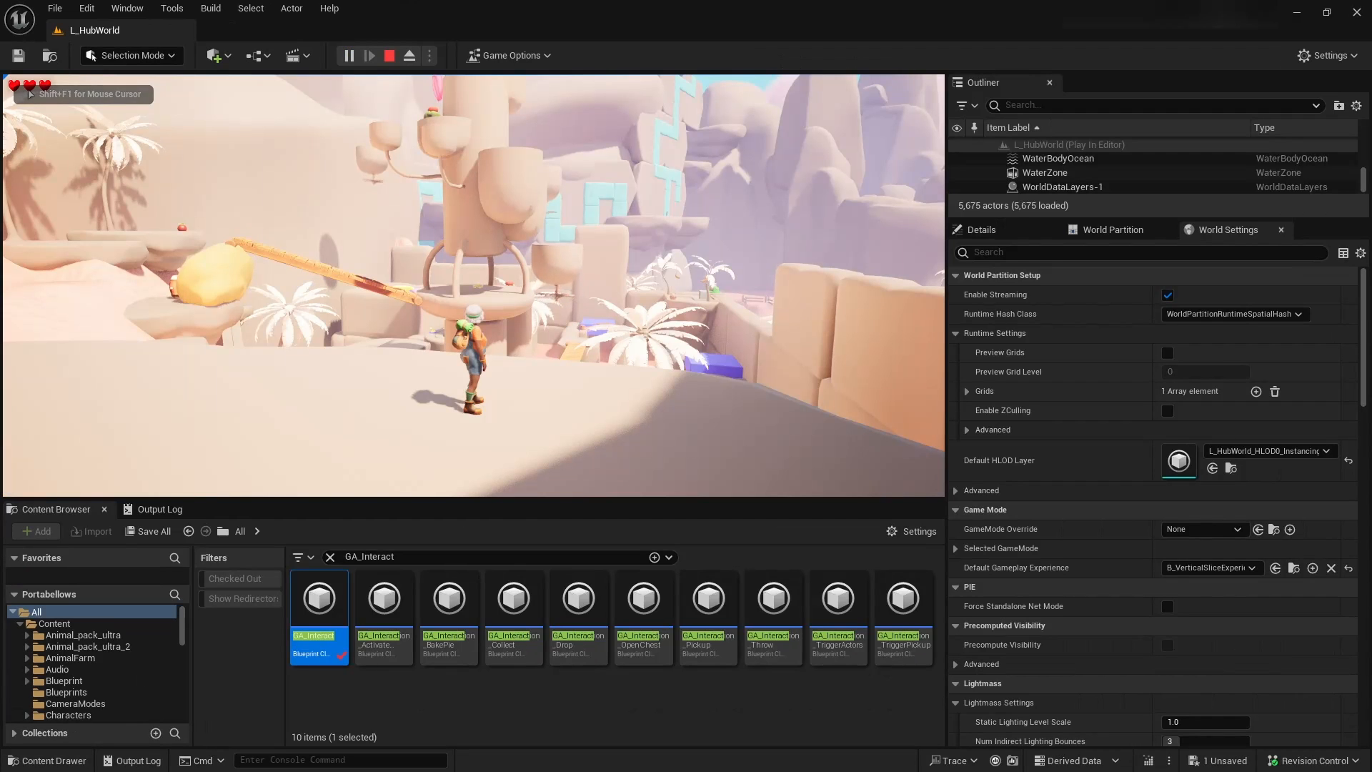
- In the running L_HubWorld level, activate the binoculars and zoom repeatedly in and out on the key on the round platform
key(b)
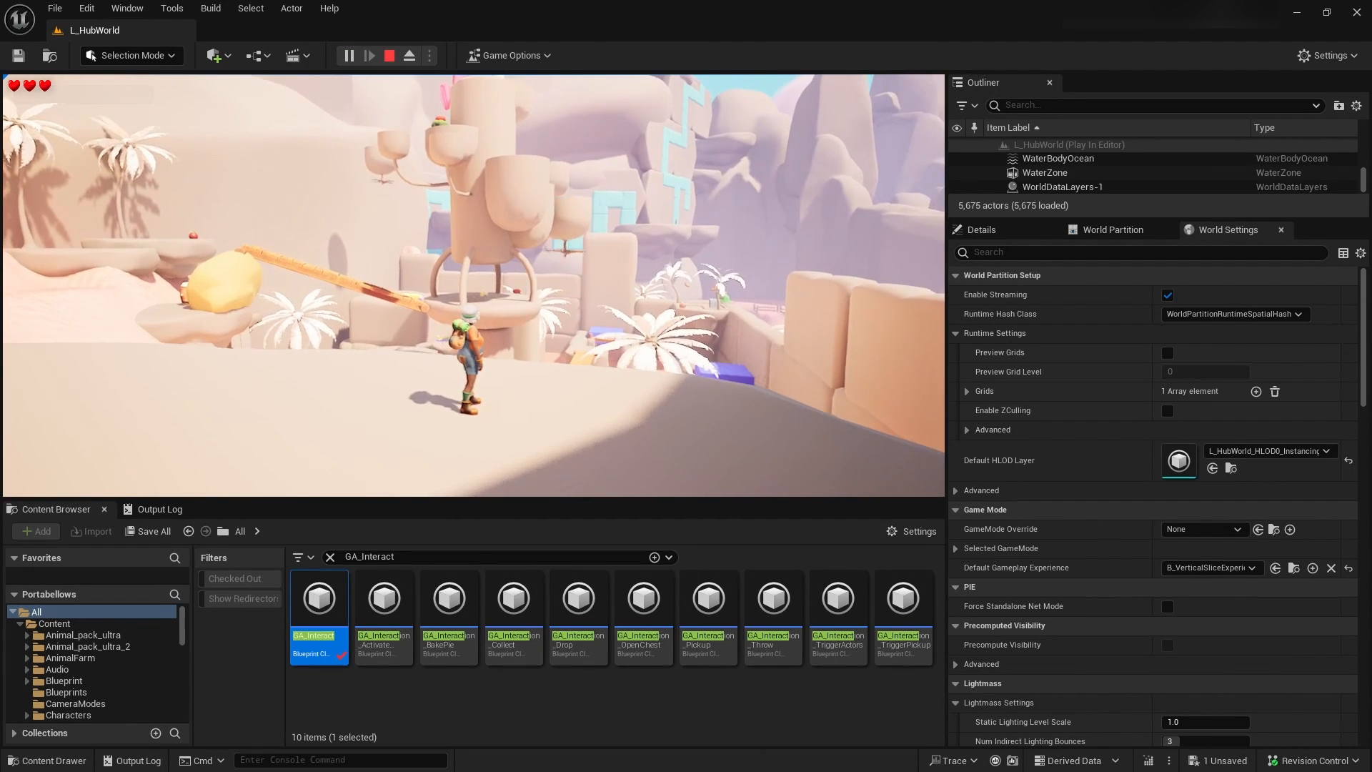
scroll(474, 286, up, 10)
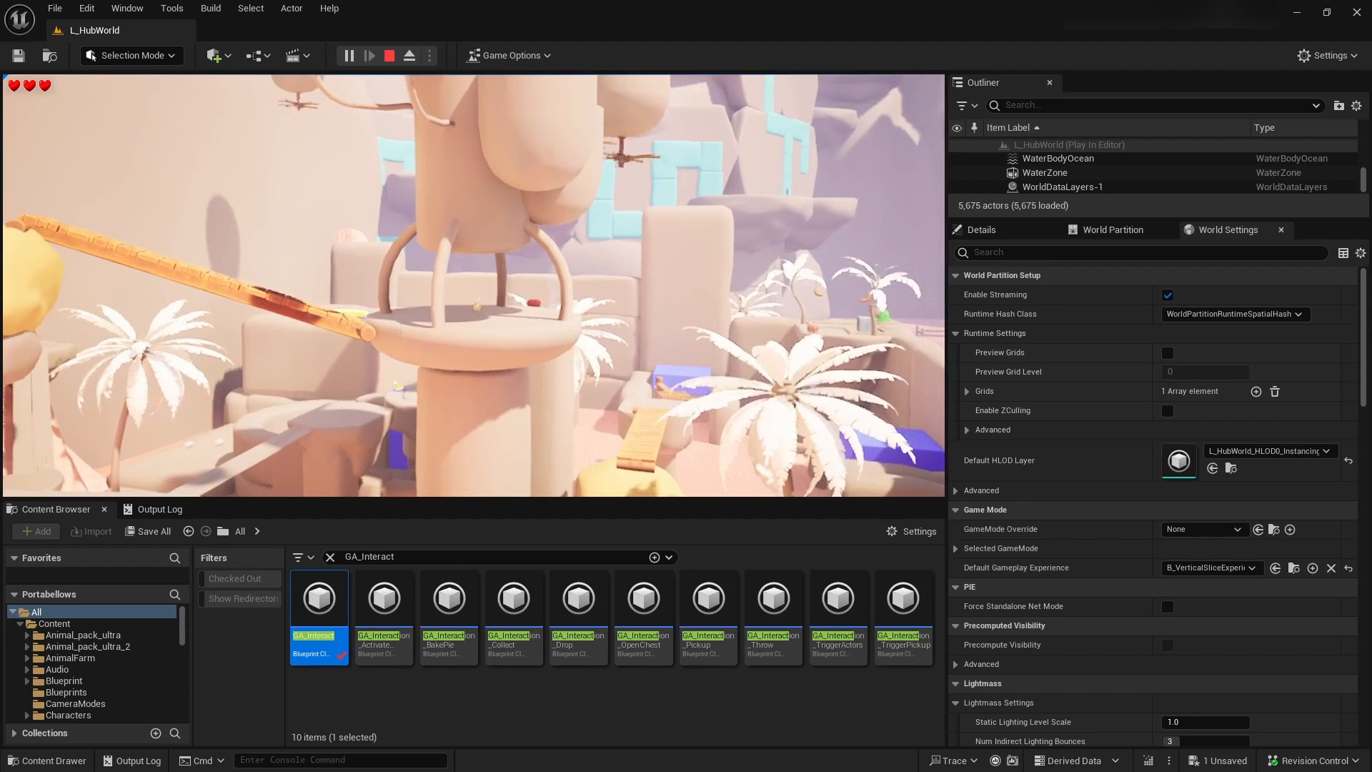
scroll(474, 286, up, 3)
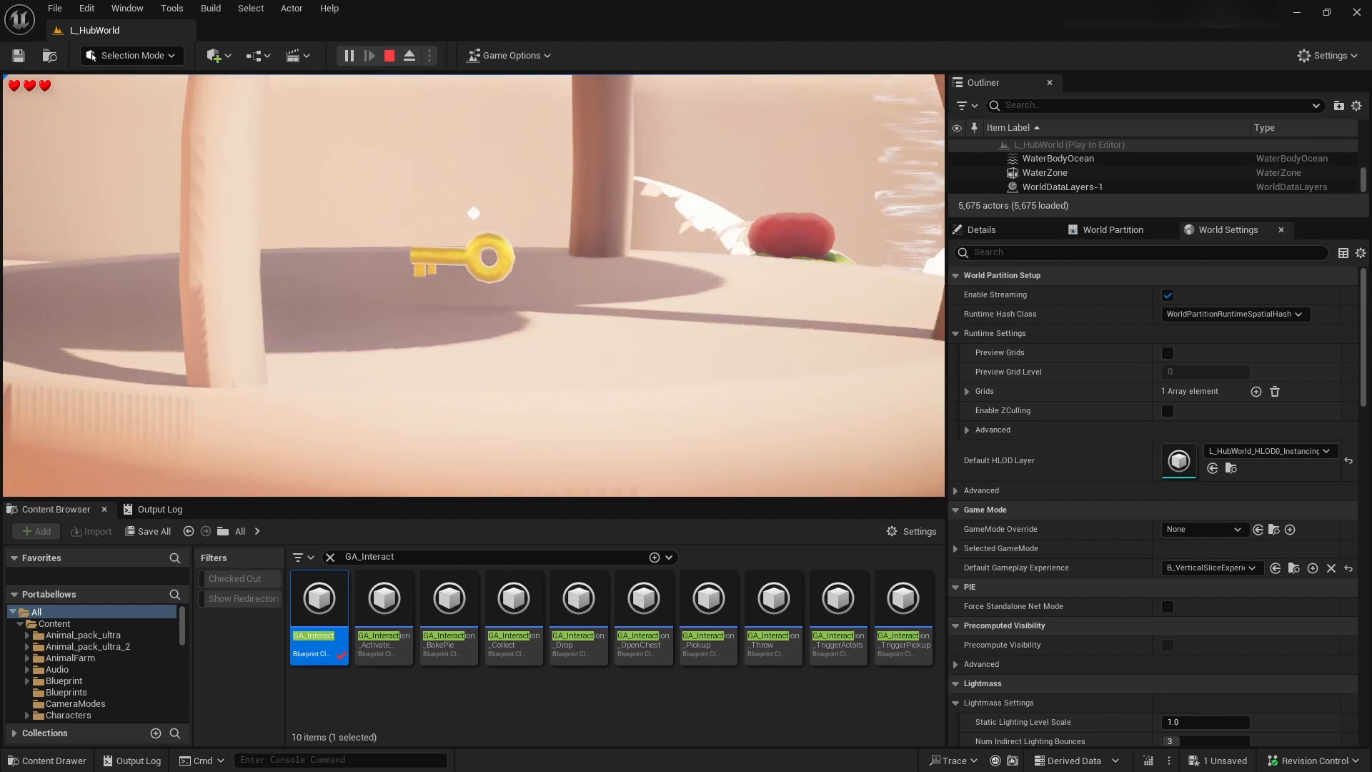
scroll(474, 285, down, 5)
scroll(474, 286, down, 3)
scroll(474, 286, up, 8)
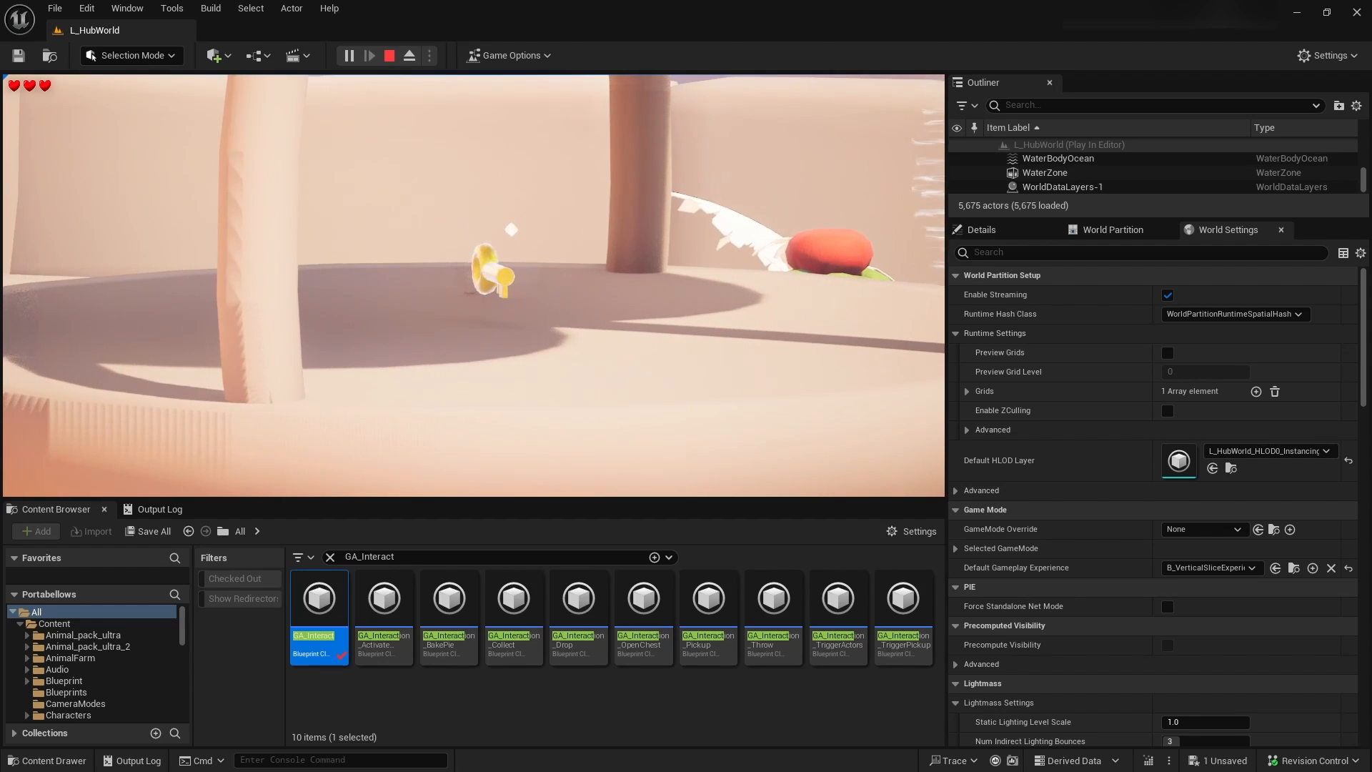
scroll(474, 286, down, 5)
scroll(474, 286, up, 6)
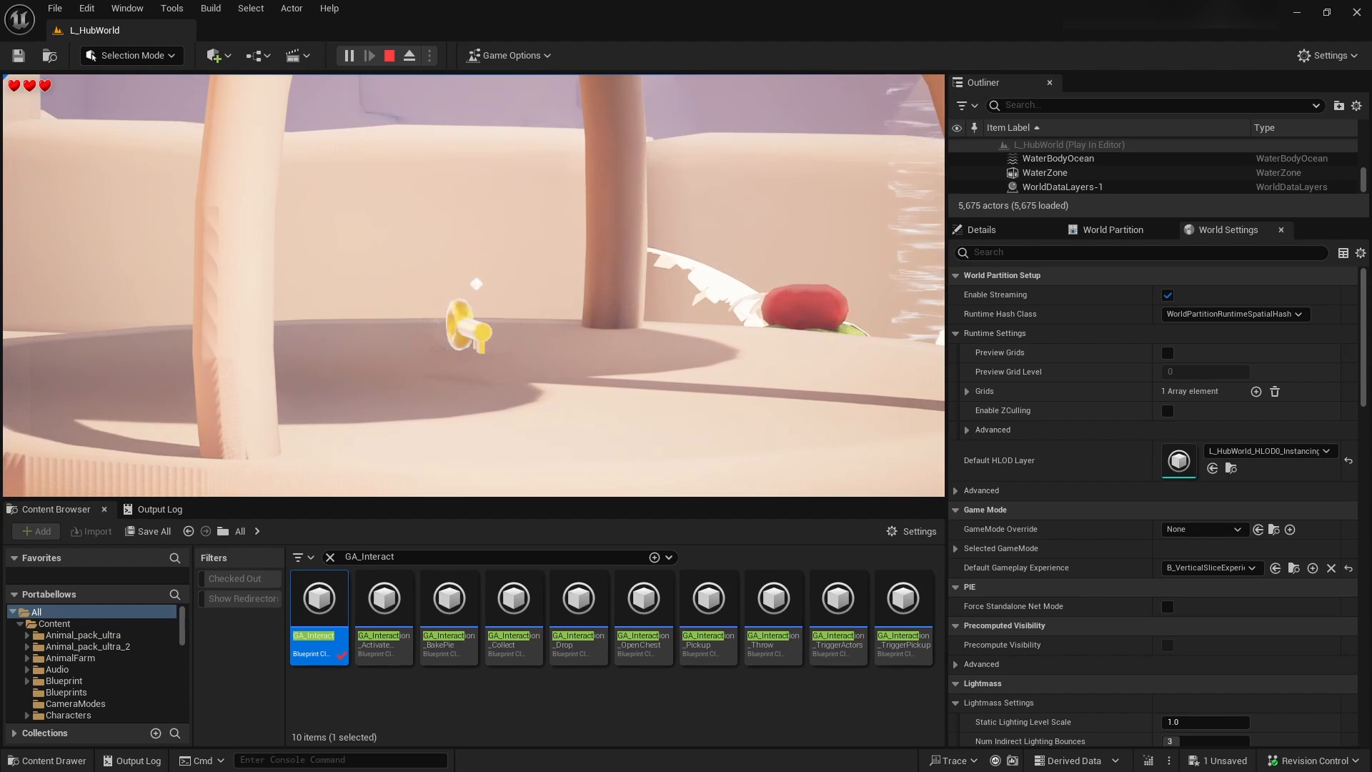
scroll(474, 286, down, 5)
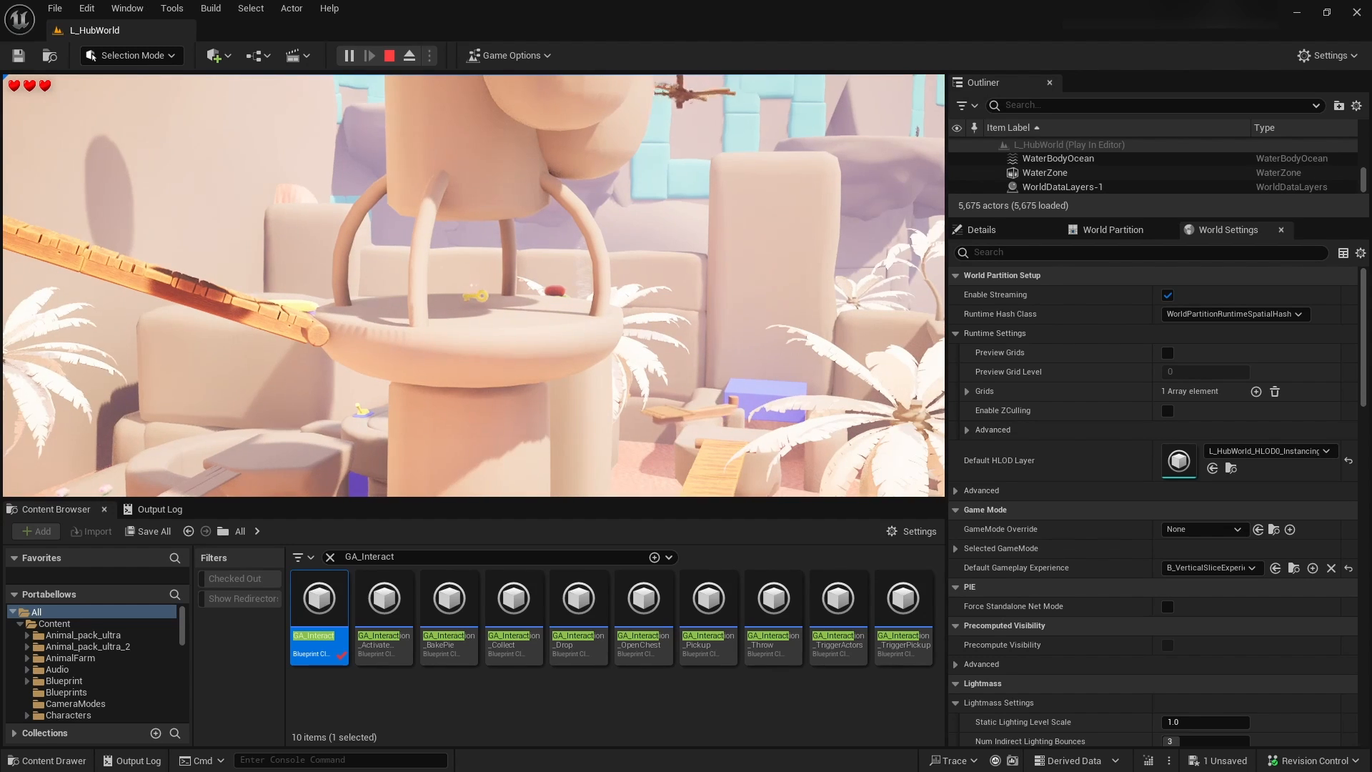
scroll(474, 286, up, 5)
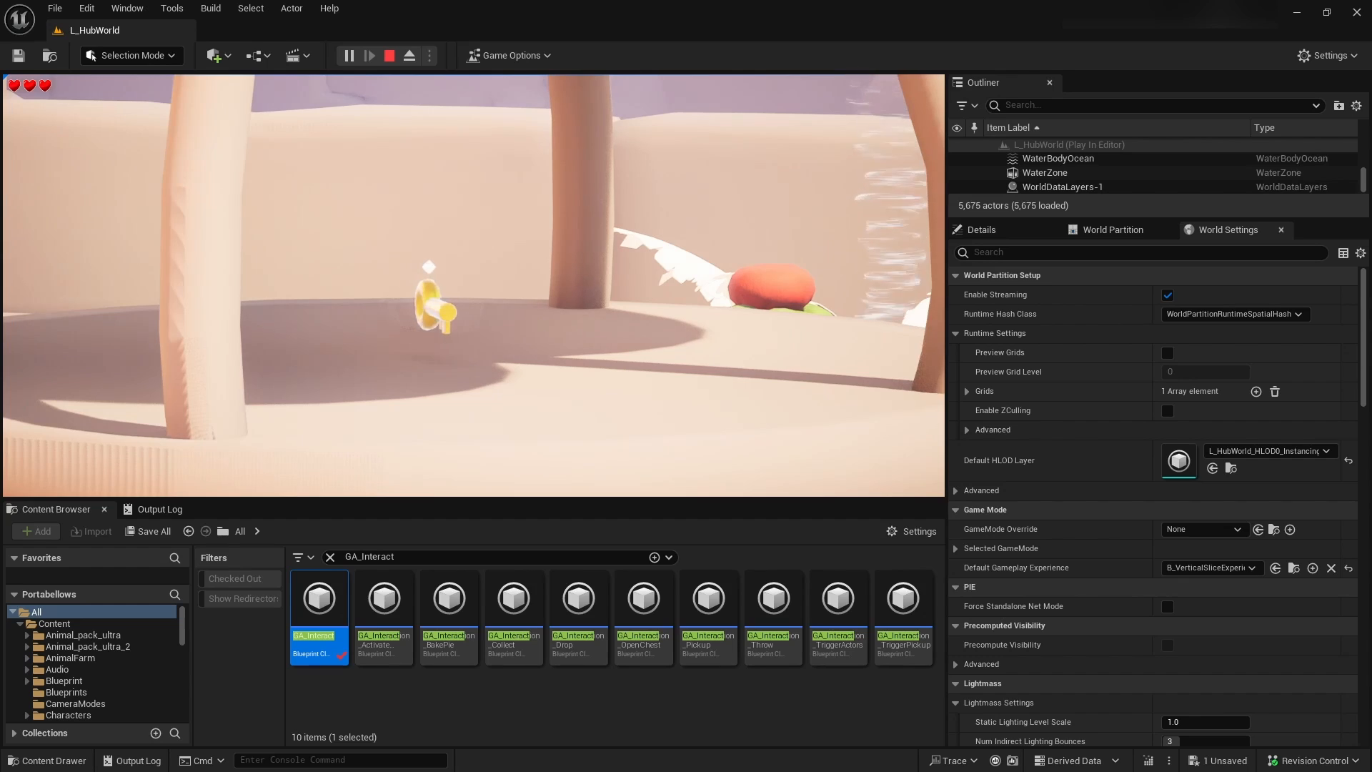
- Test the binoculars' zoom with the backward and forward movement controls, alternately widening and narrowing the view of the key
key(s)
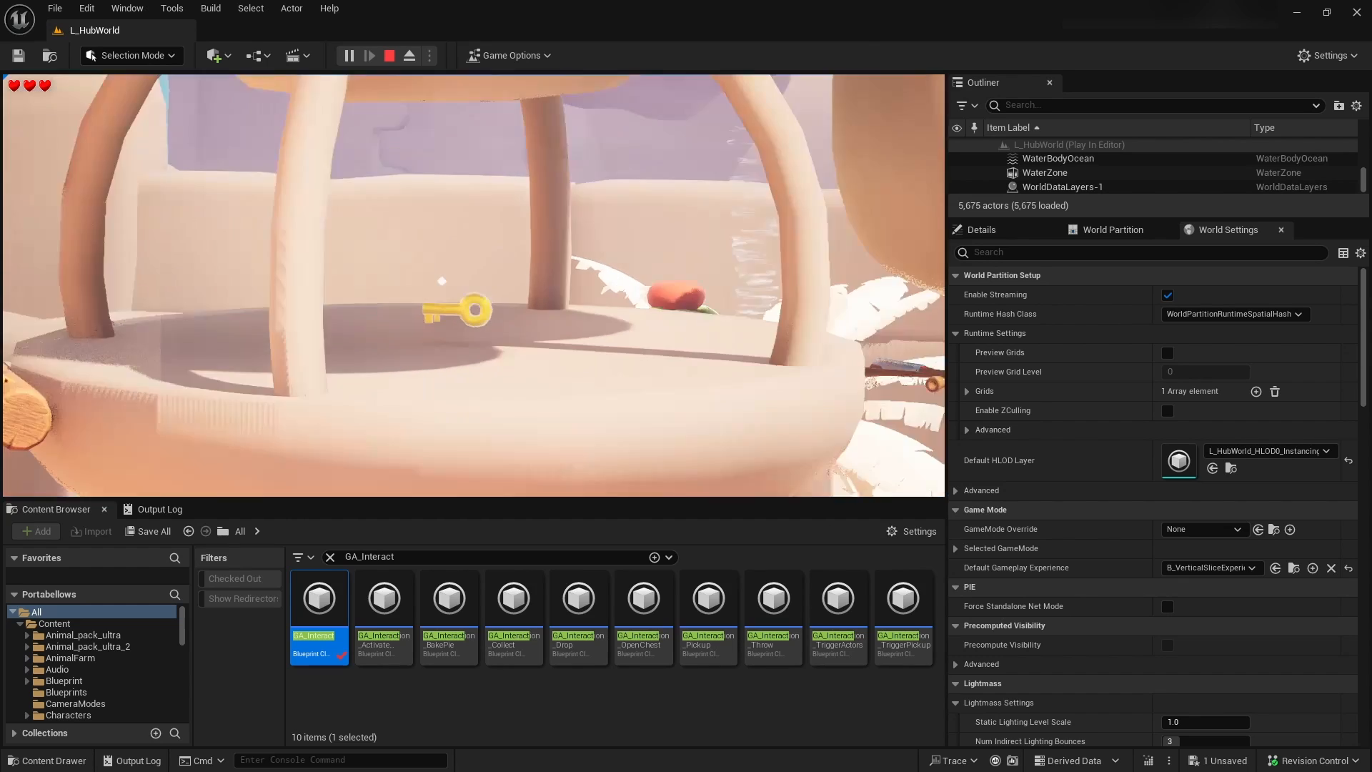
key(w)
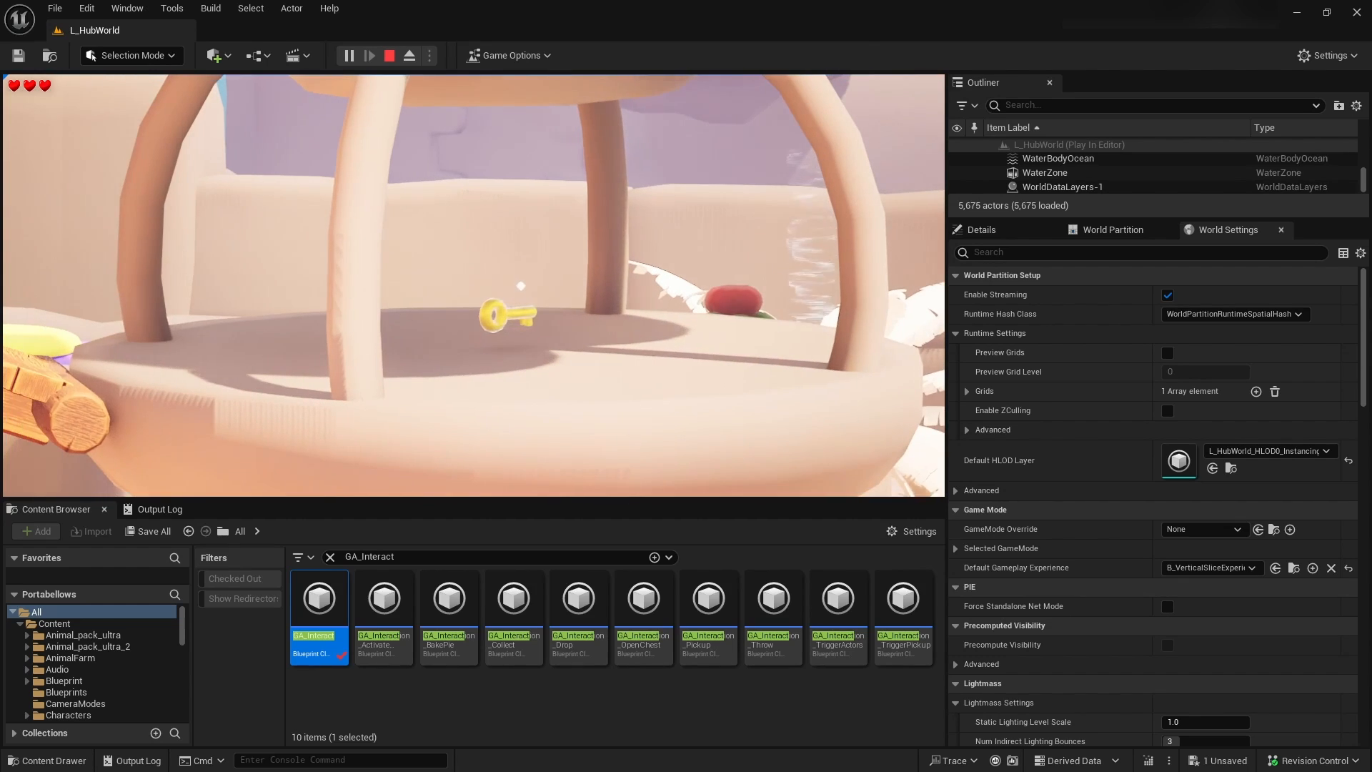
key(s)
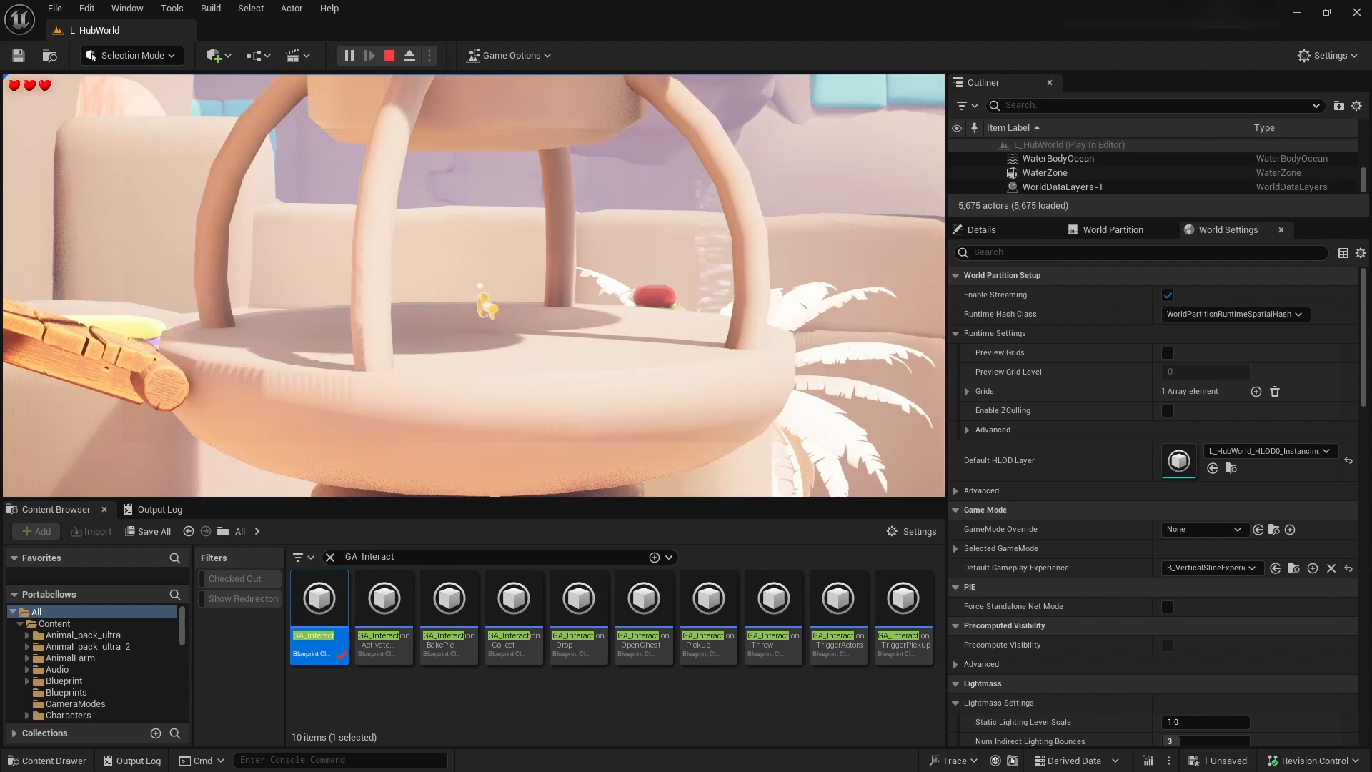
key(w)
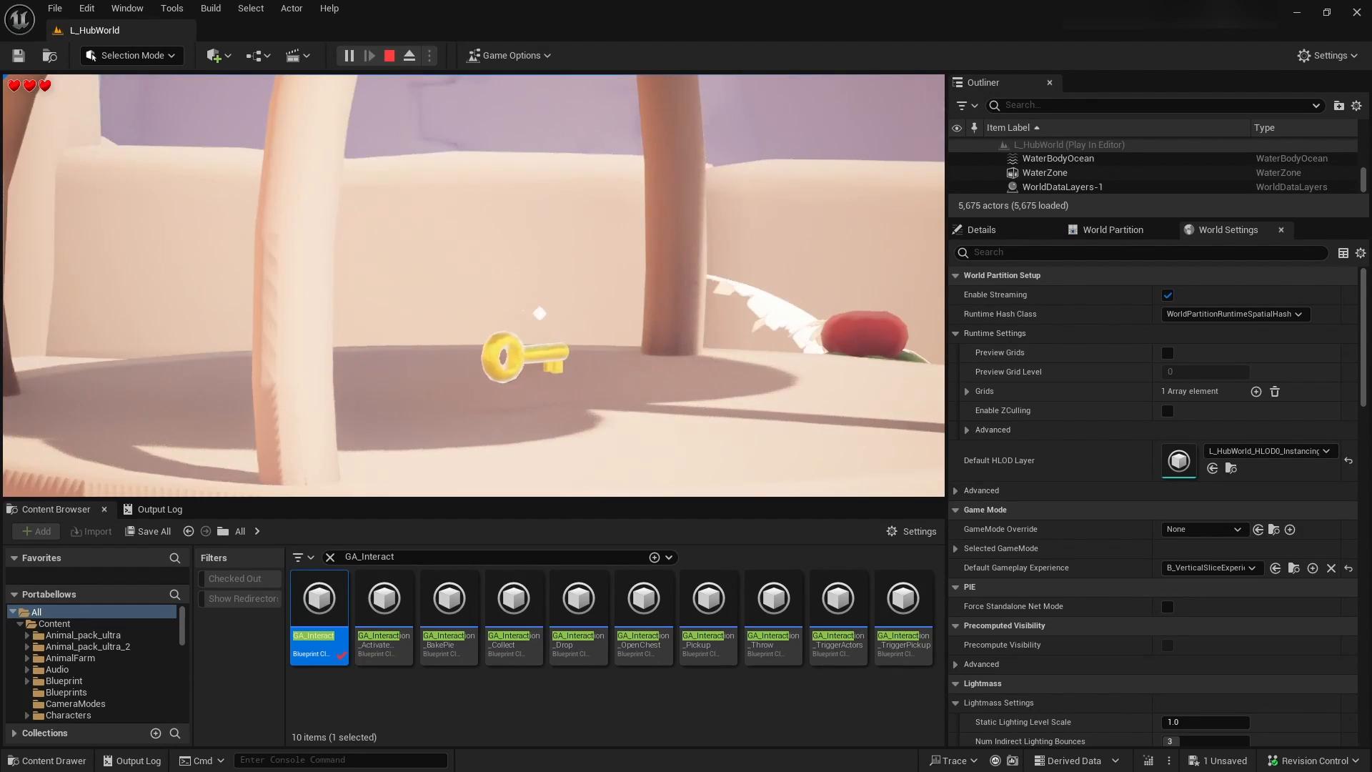
key(s)
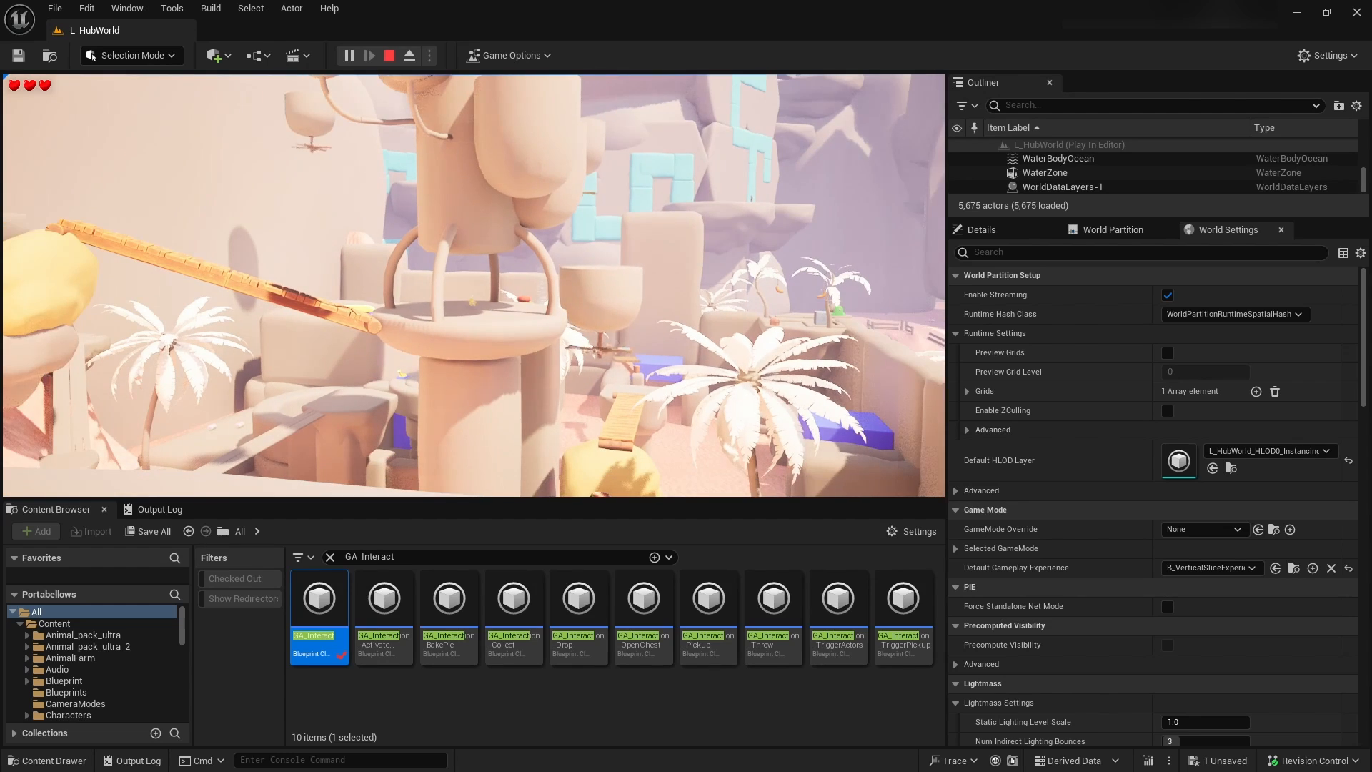
key(w)
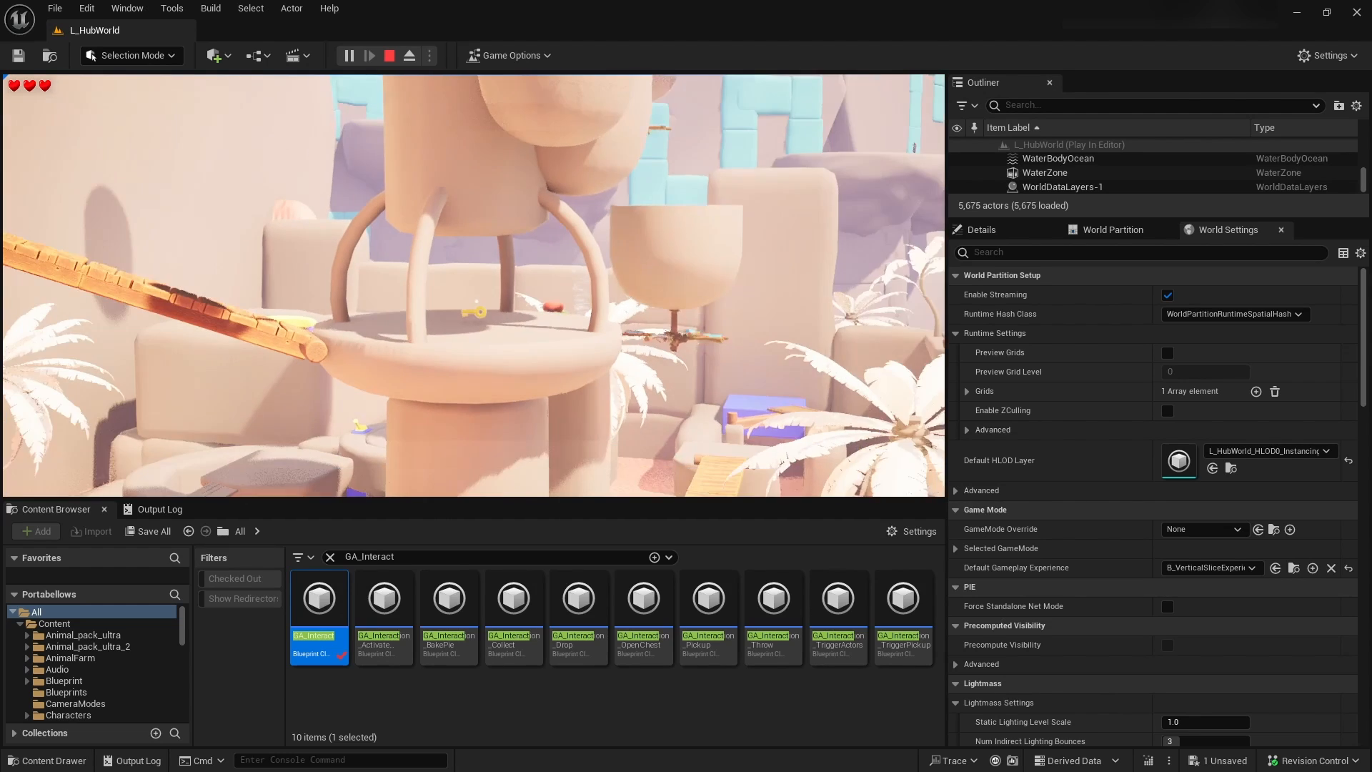